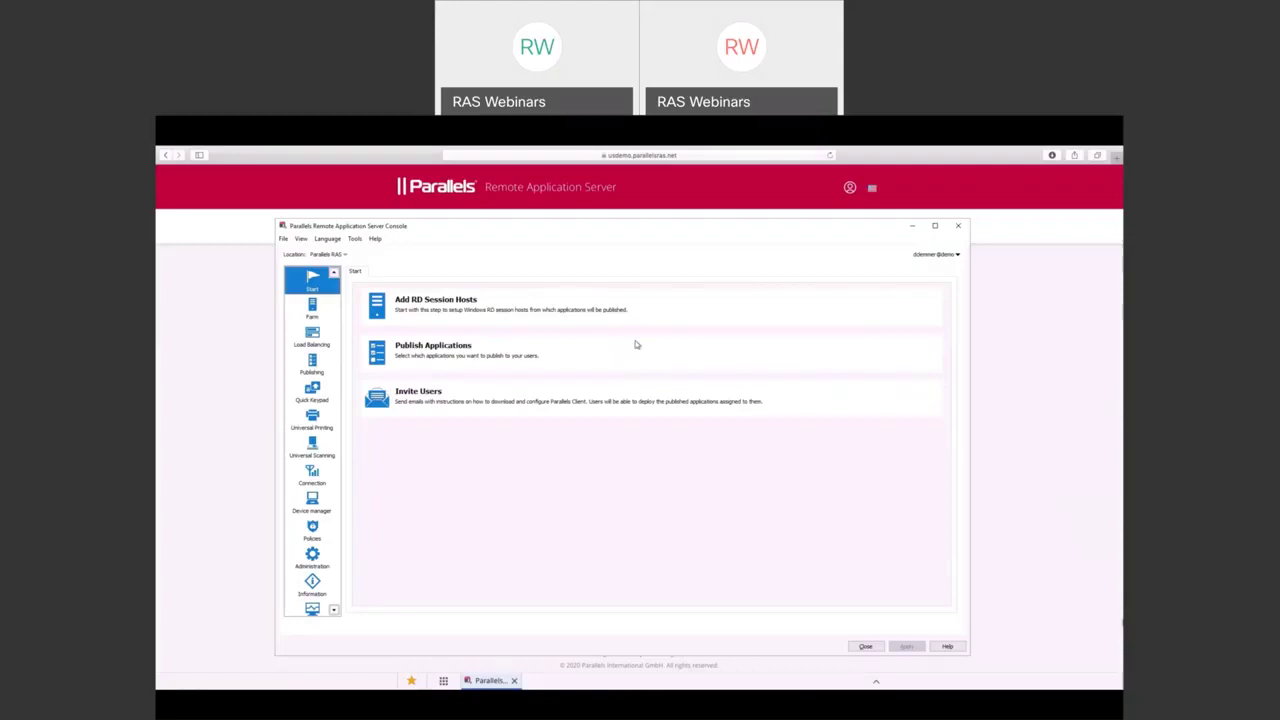
Show the Farm's Certificates page listing its four certificates
{"action": "left_click", "coordinate": [314, 316]}
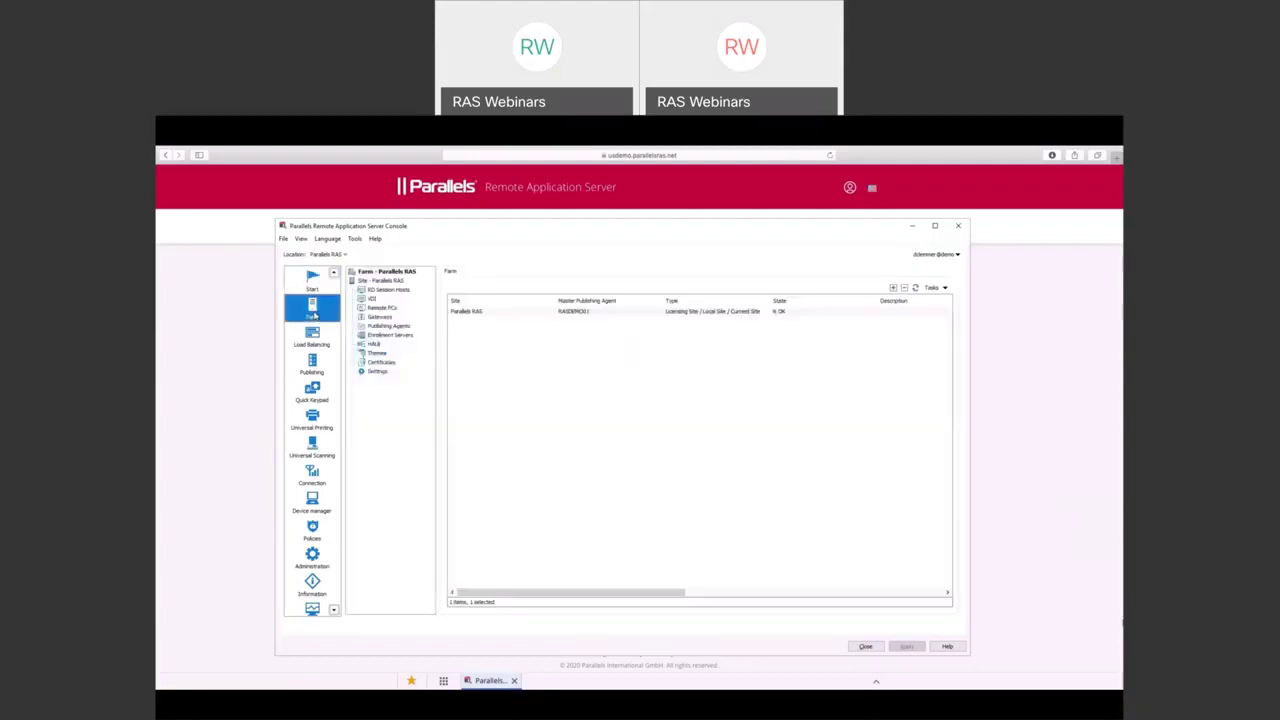
{"action": "left_click", "coordinate": [379, 362]}
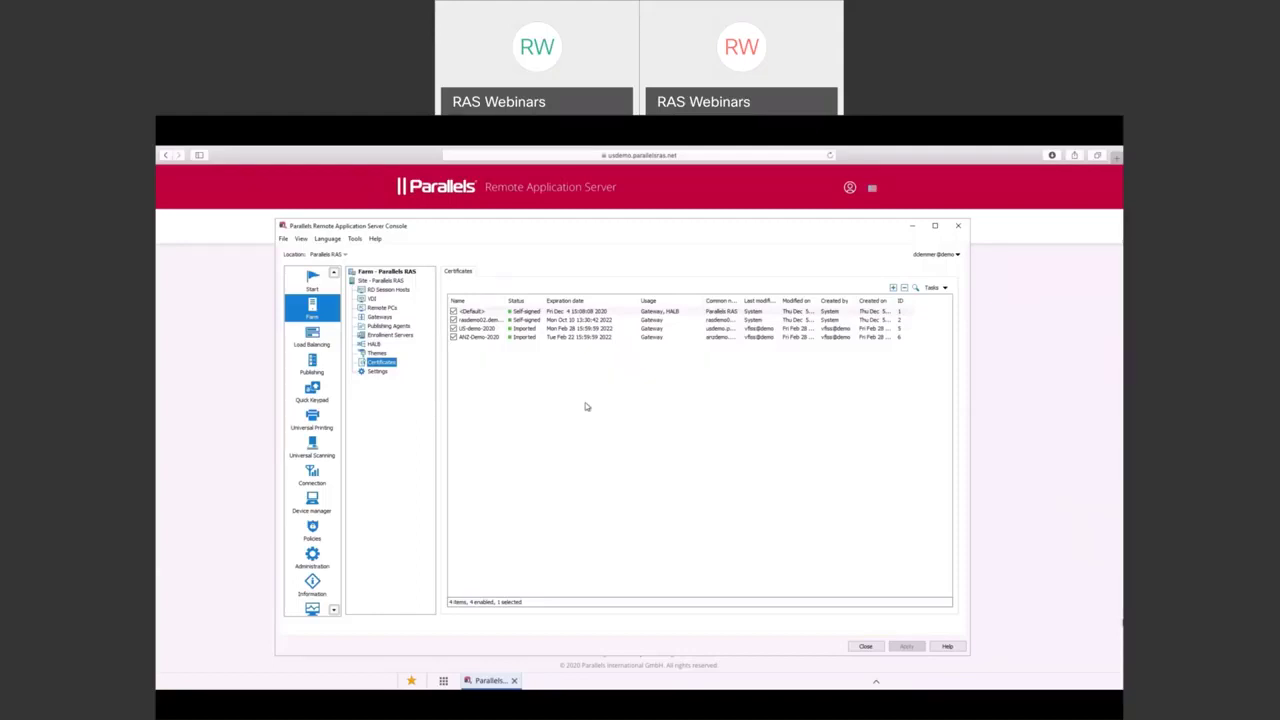
Select the ANZ-Demo-2020 certificate and bring up its Properties dialog
{"action": "left_click", "coordinate": [566, 321]}
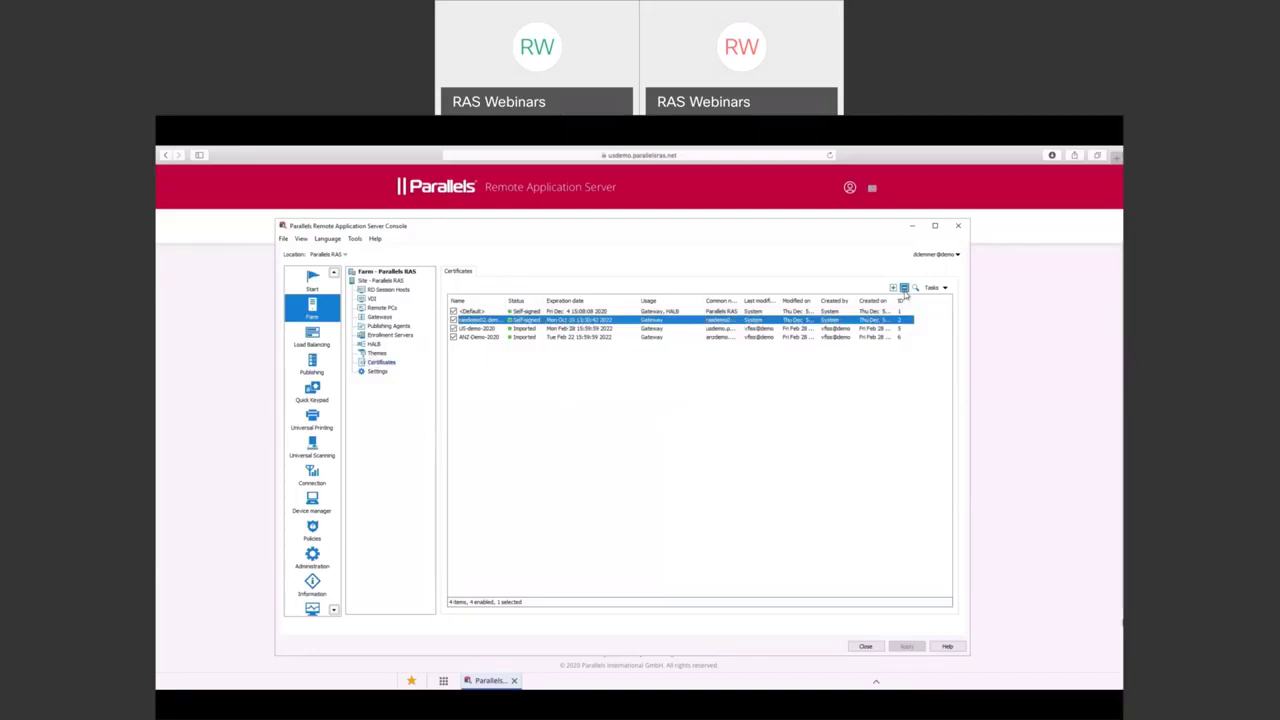
{"action": "left_click", "coordinate": [743, 397]}
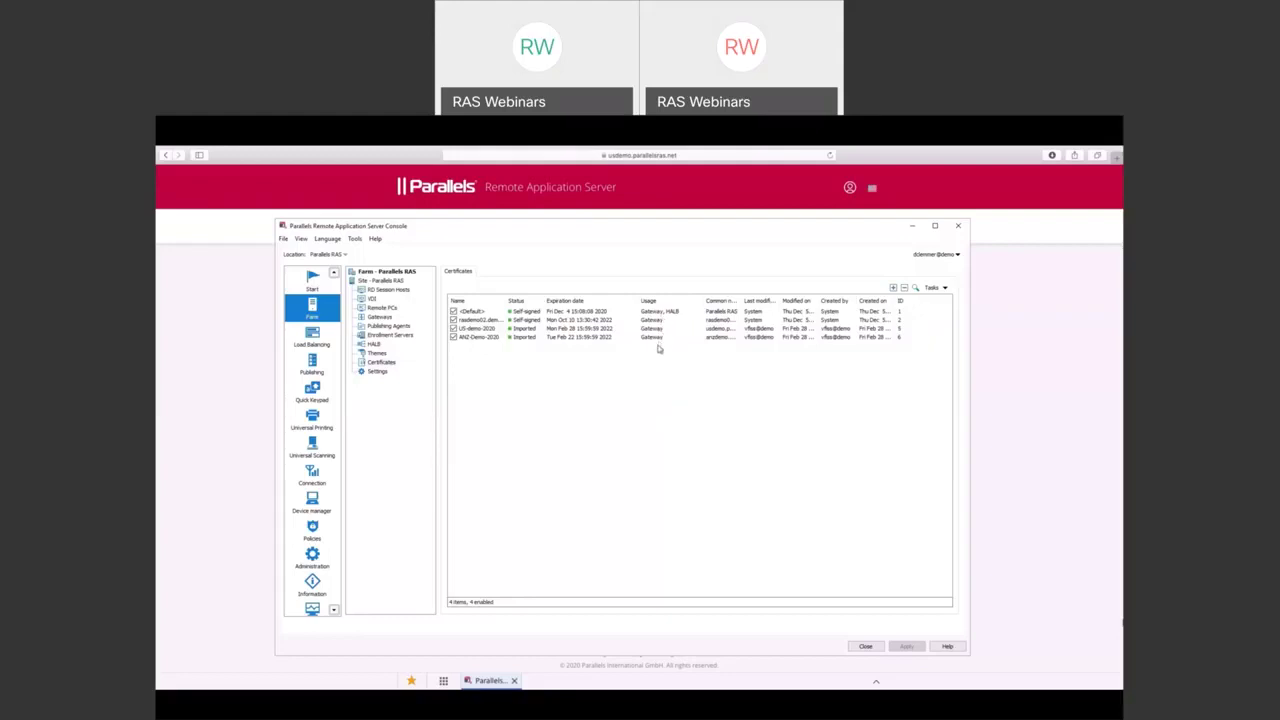
{"action": "left_click", "coordinate": [584, 338]}
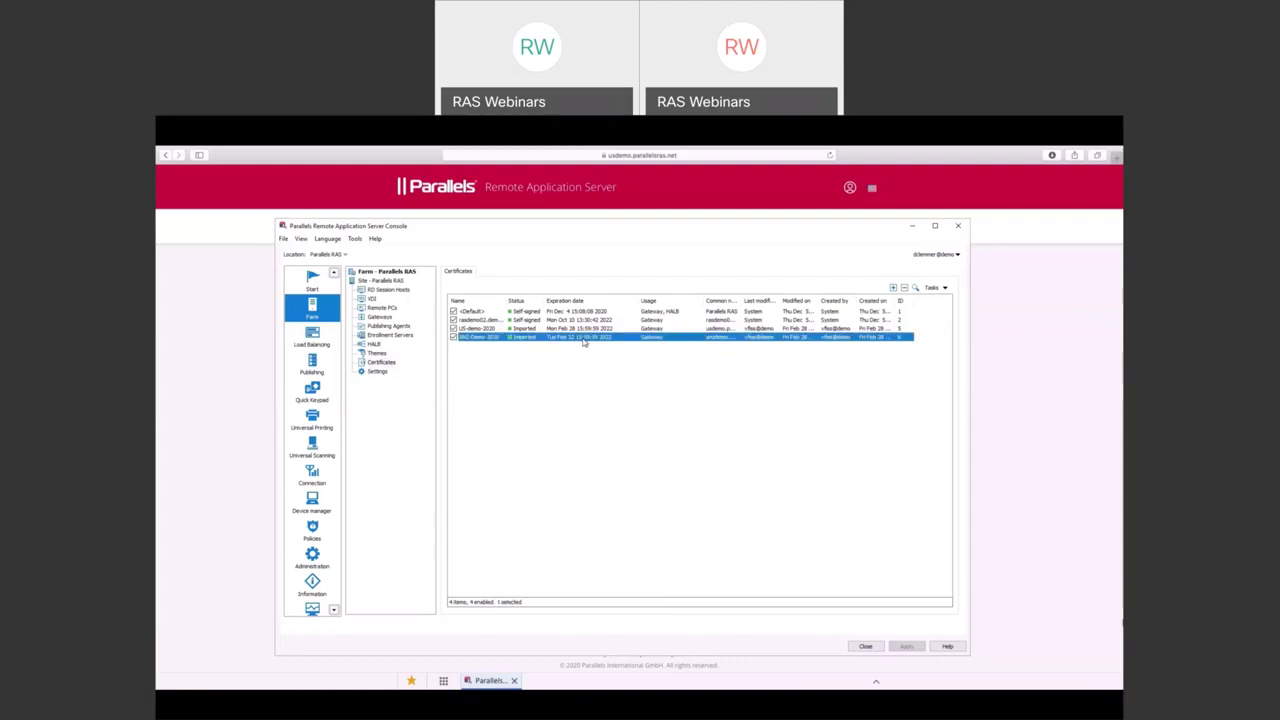
{"action": "right_click", "coordinate": [584, 341]}
{"action": "left_click", "coordinate": [613, 386]}
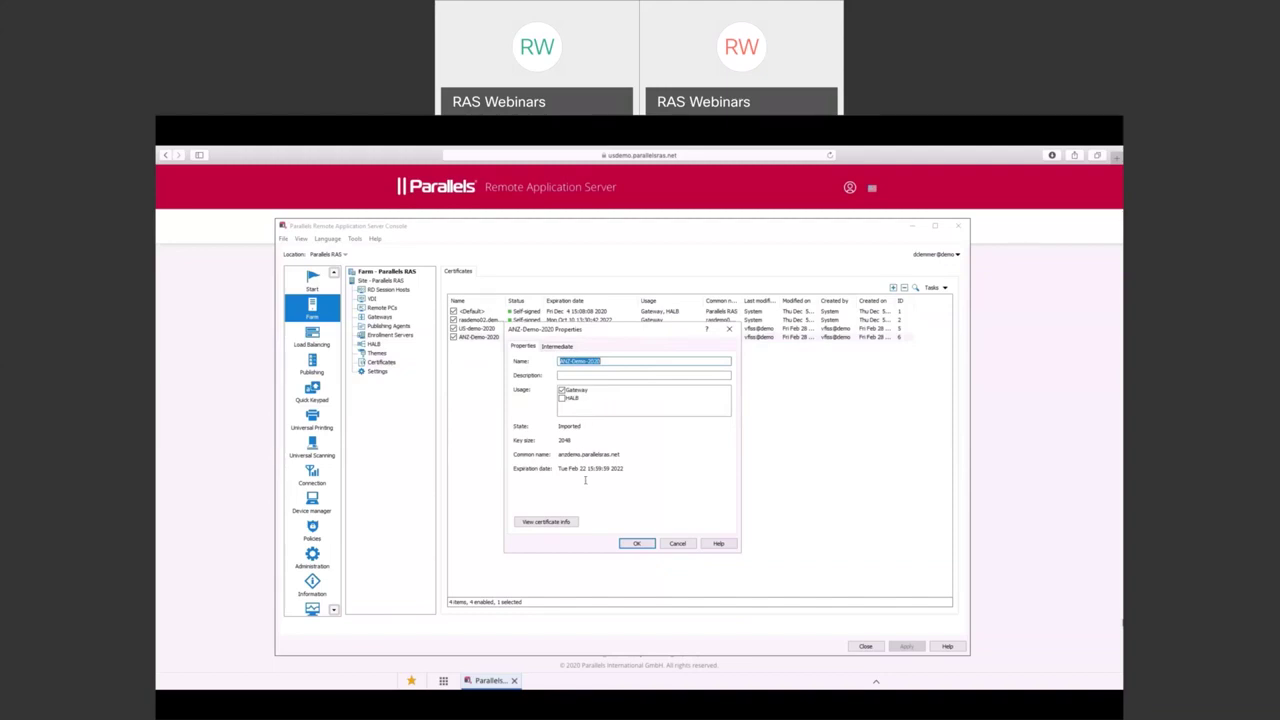
Inspect ANZ-Demo-2020's certificate info and issuer statement, then close both dialogs unchanged
{"action": "left_click", "coordinate": [547, 522]}
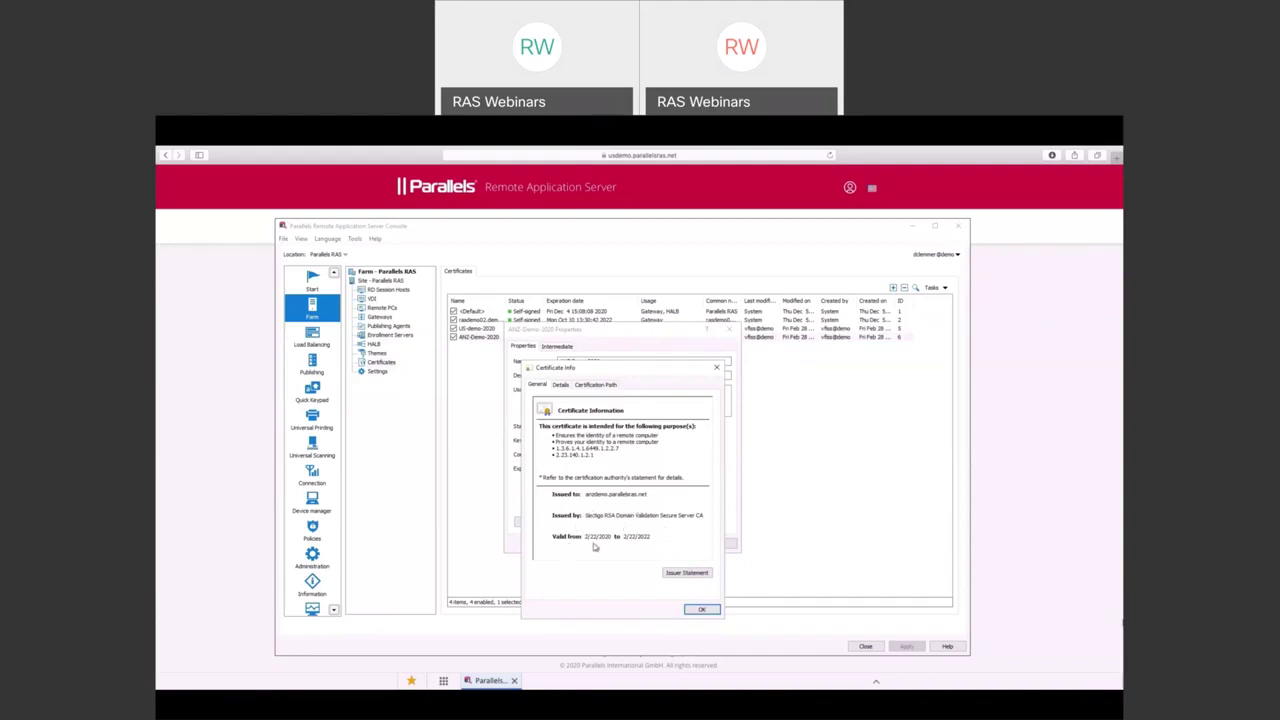
{"action": "left_click", "coordinate": [692, 574]}
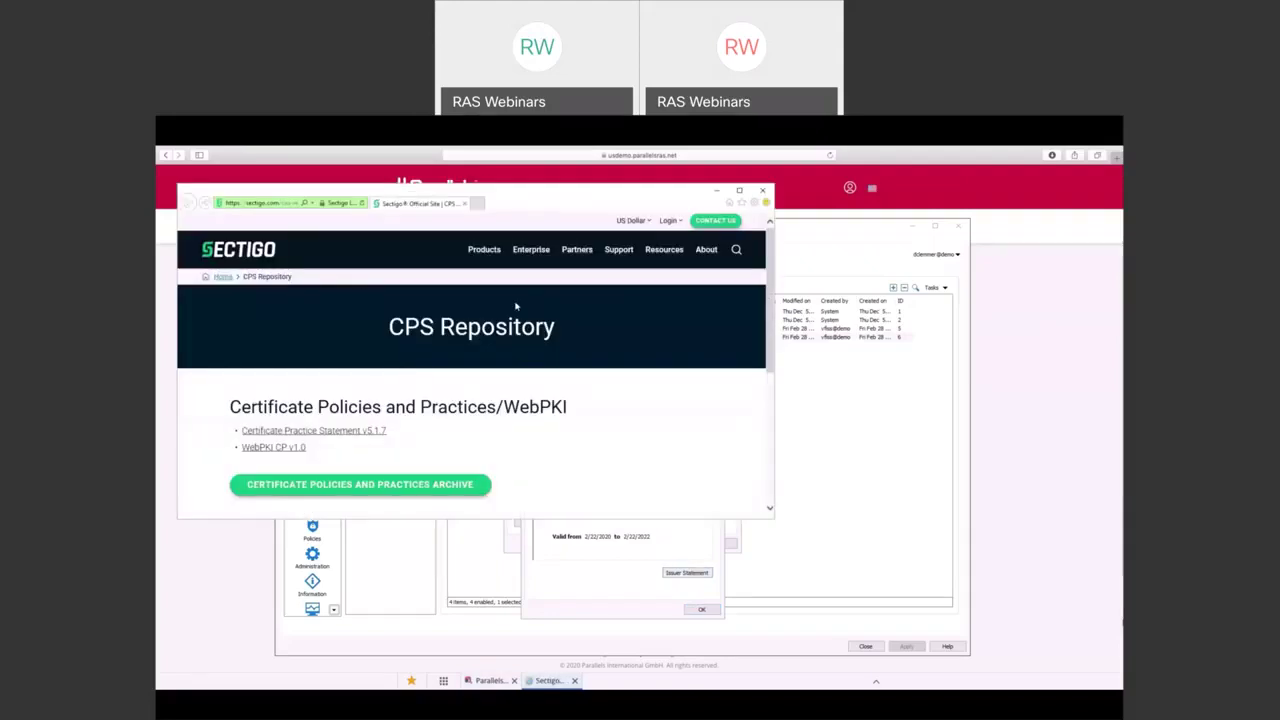
{"action": "left_click", "coordinate": [761, 191]}
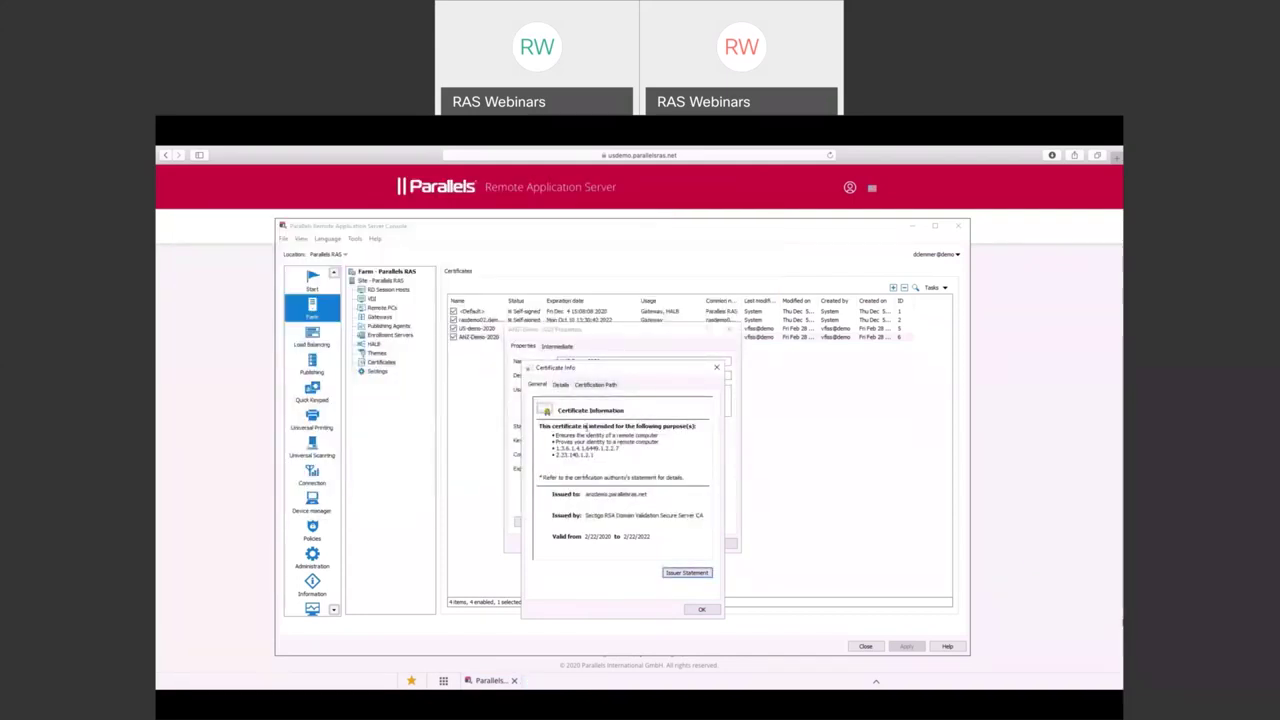
{"action": "left_click", "coordinate": [702, 610]}
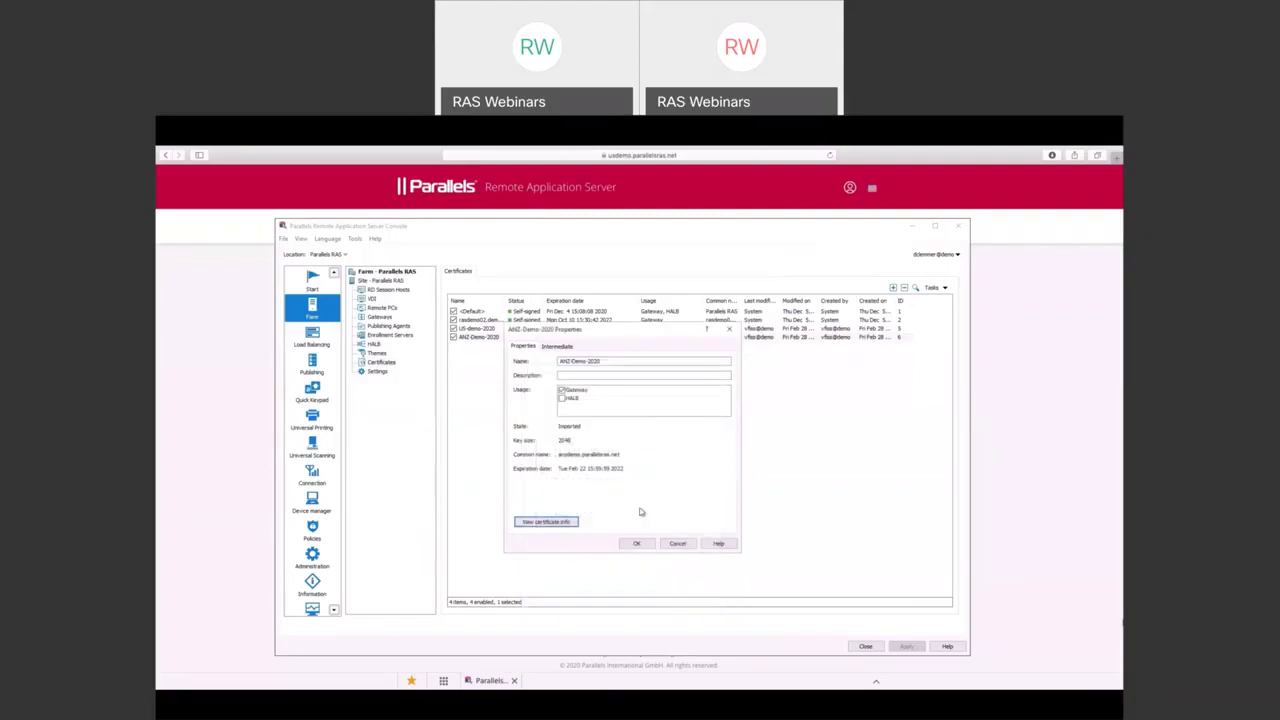
{"action": "left_click", "coordinate": [678, 544]}
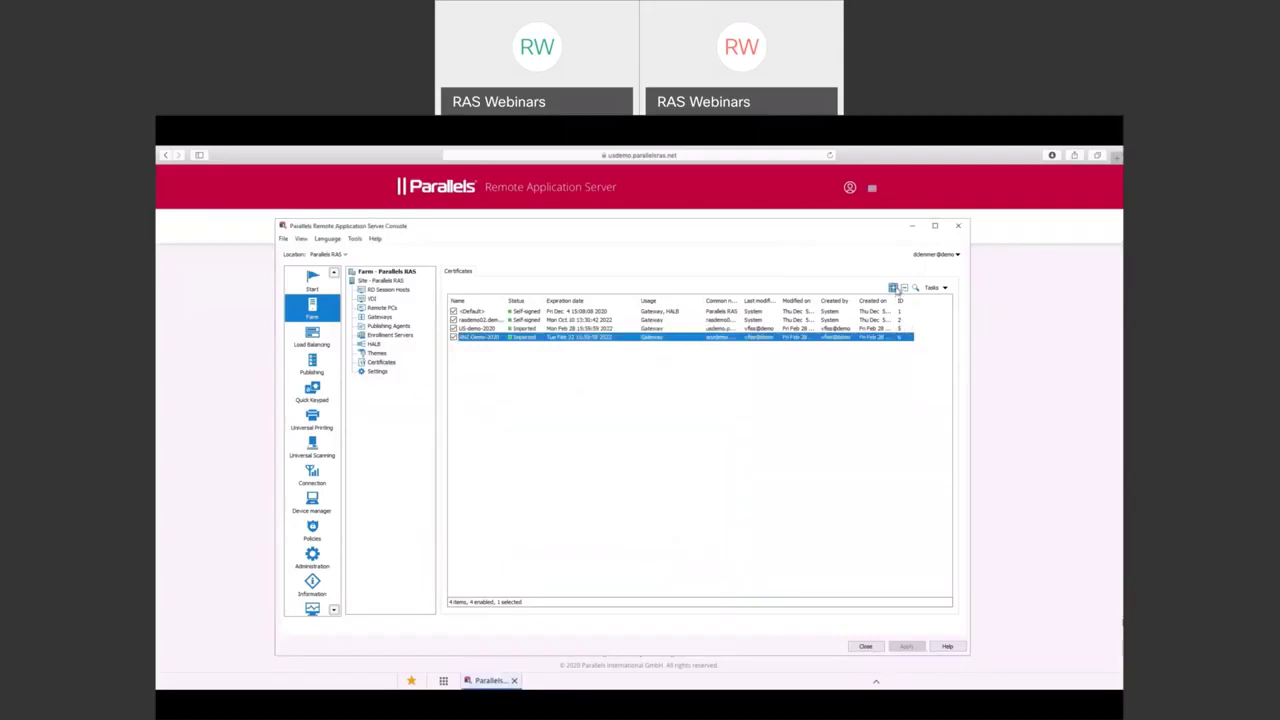
{"action": "left_click", "coordinate": [894, 288]}
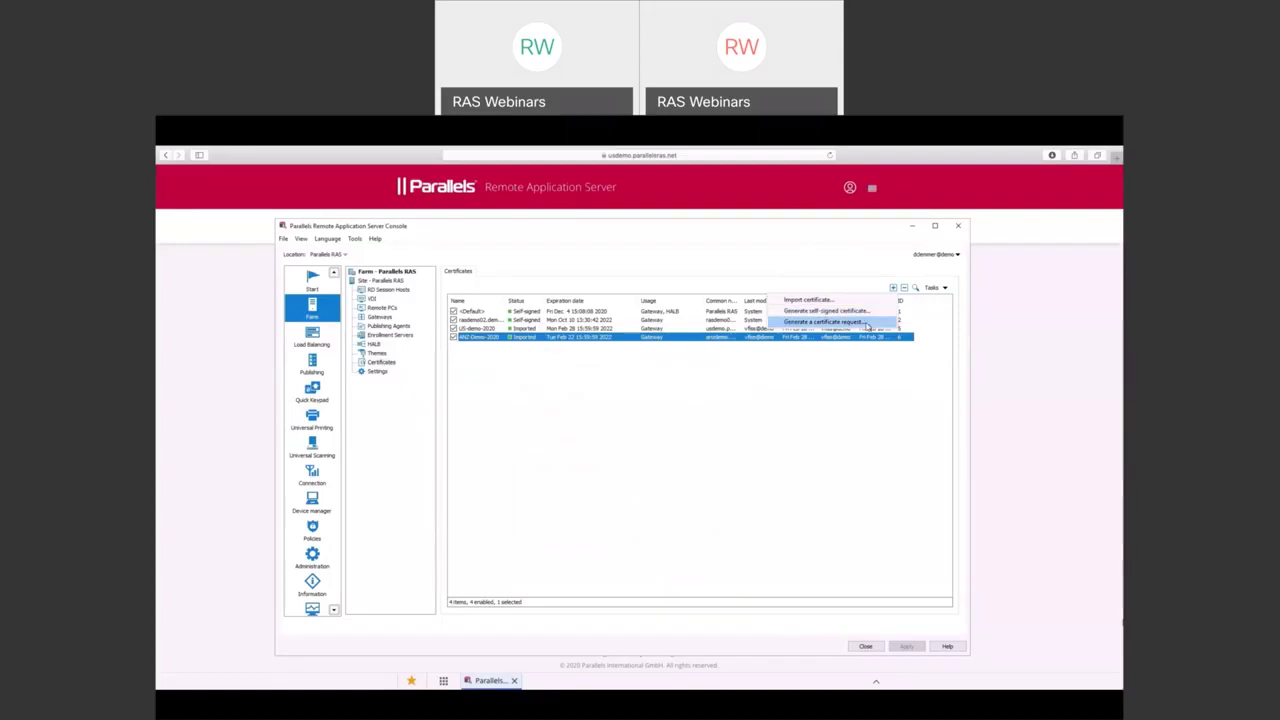
{"action": "left_click", "coordinate": [816, 305]}
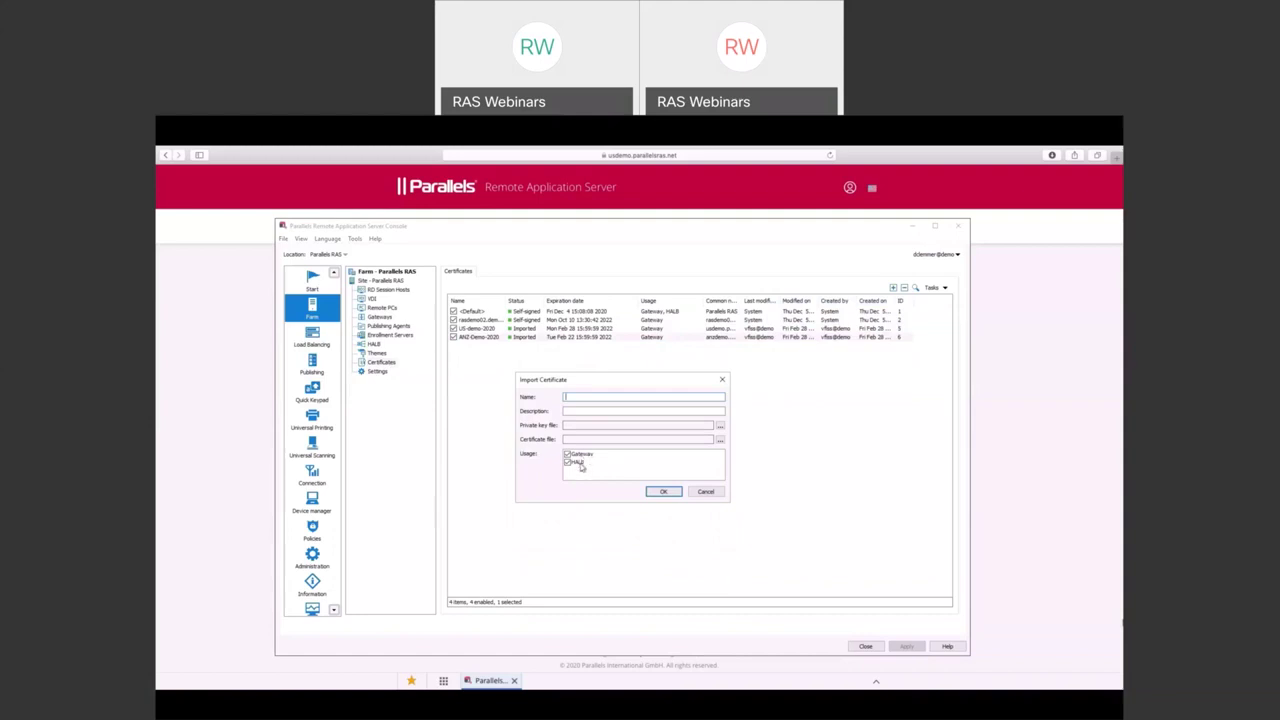
{"action": "left_click", "coordinate": [705, 495]}
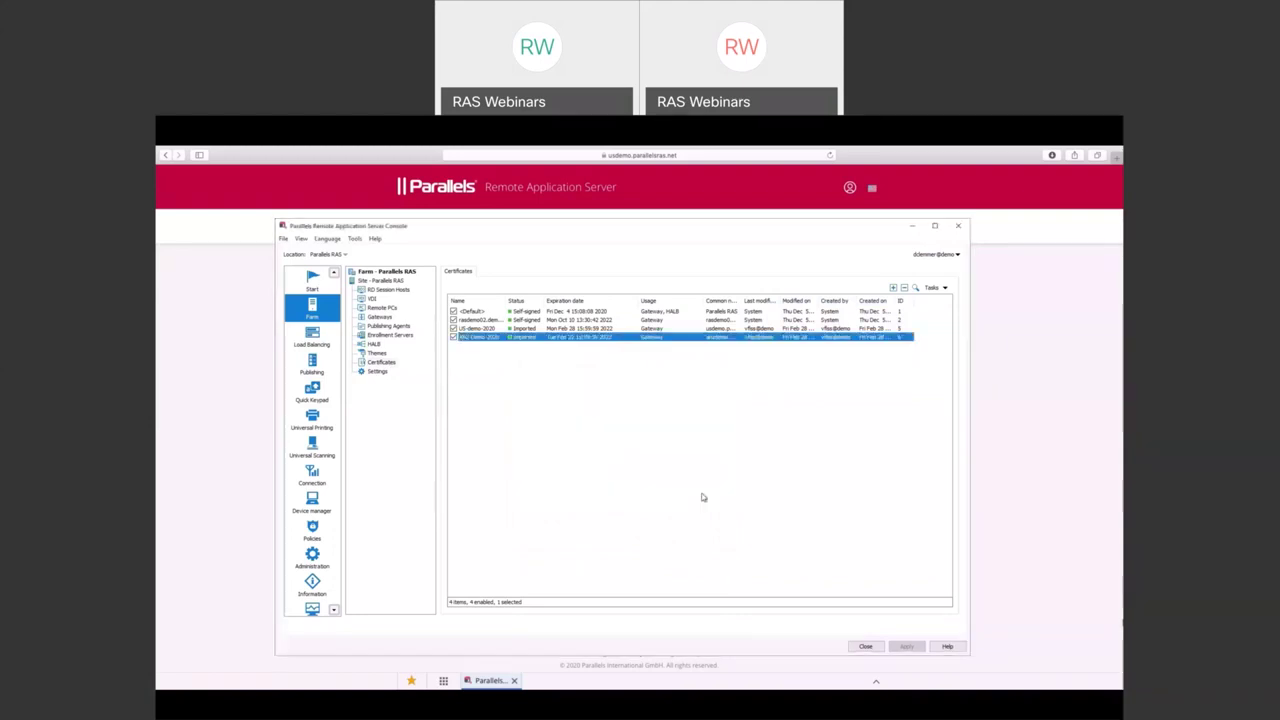
{"action": "left_click", "coordinate": [658, 476]}
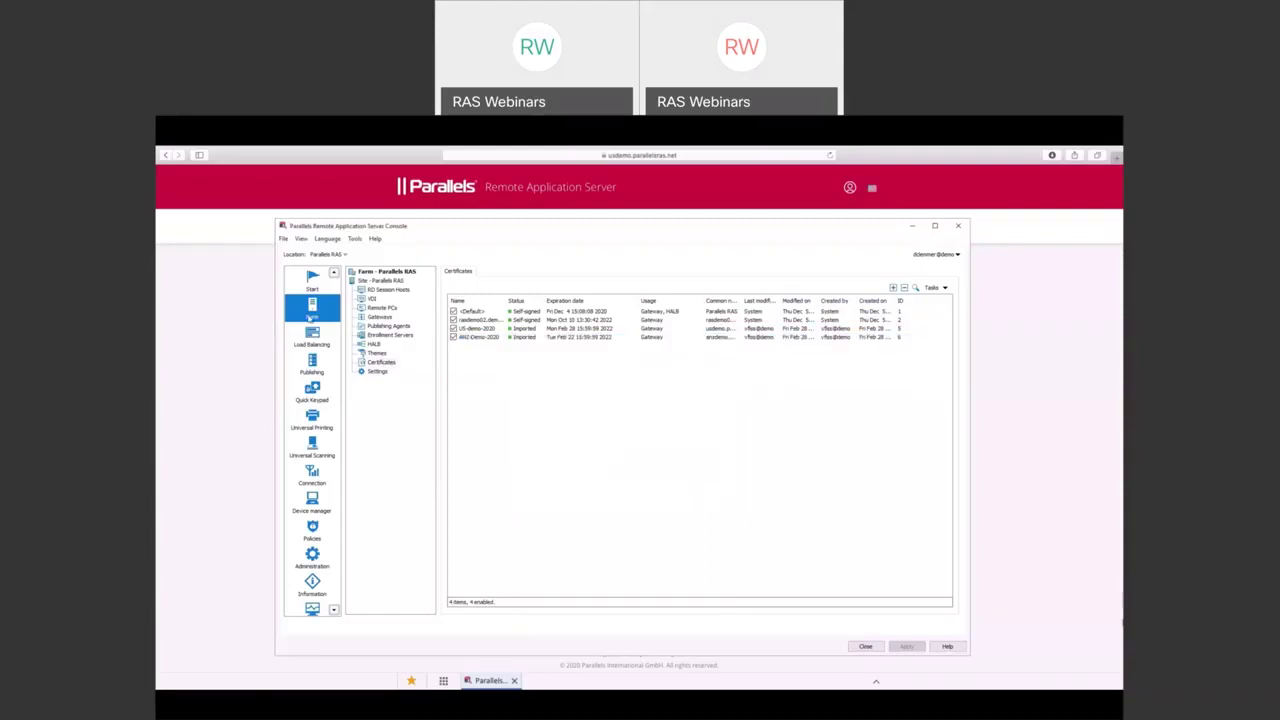
Check the third gateway's SSL/TLS settings, keeping ANZ-Demo-2020 as its certificate
{"action": "left_click", "coordinate": [380, 317]}
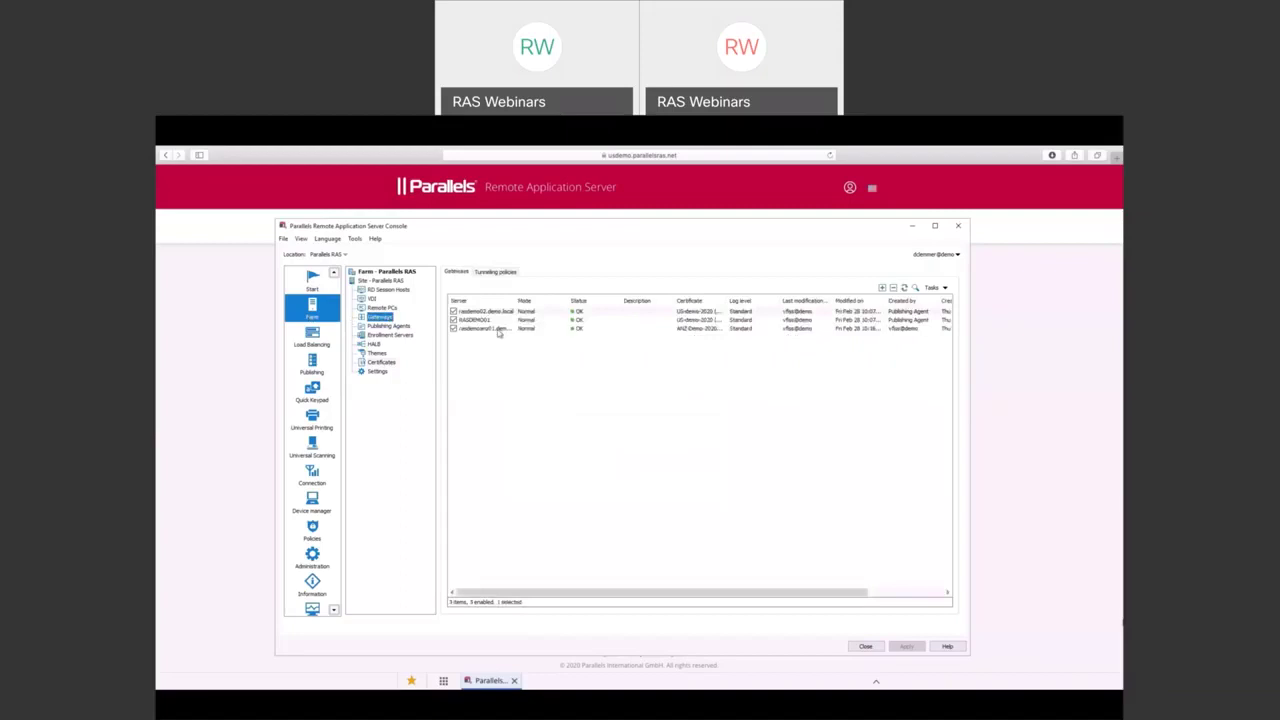
{"action": "right_click", "coordinate": [498, 330]}
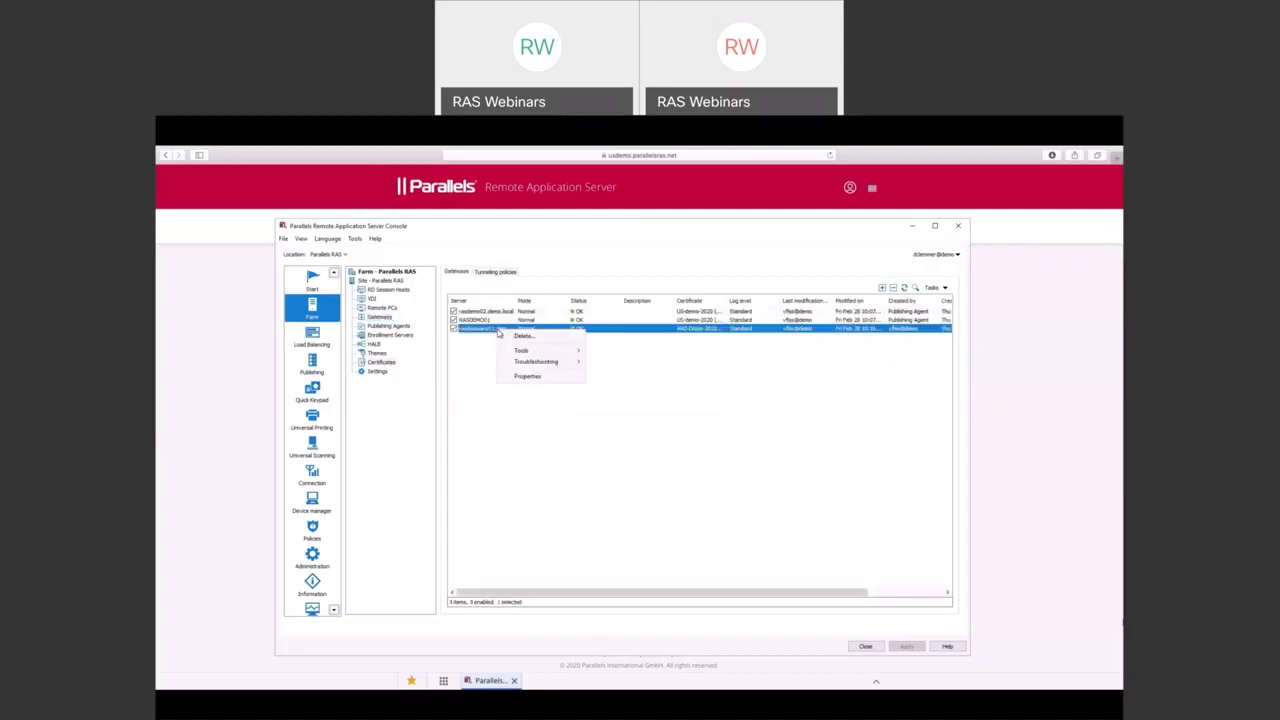
{"action": "left_click", "coordinate": [528, 377]}
{"action": "left_click", "coordinate": [594, 343]}
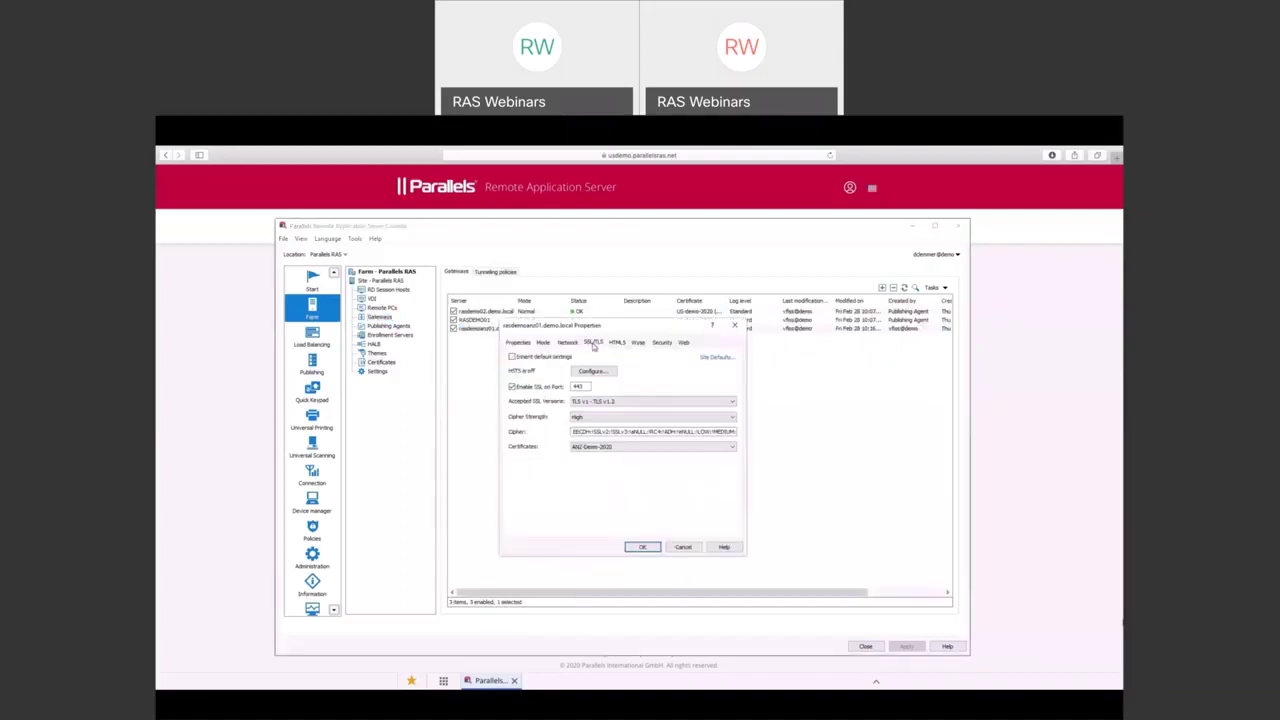
{"action": "left_click", "coordinate": [672, 449]}
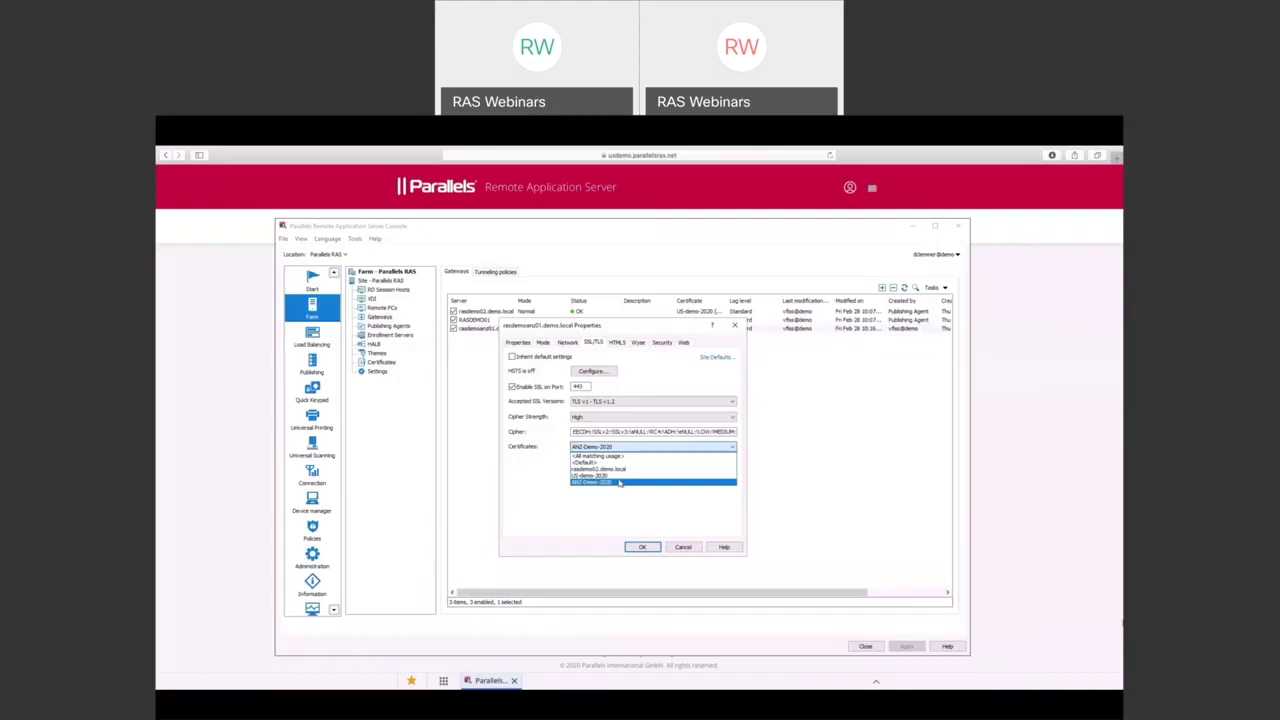
{"action": "left_click", "coordinate": [625, 448]}
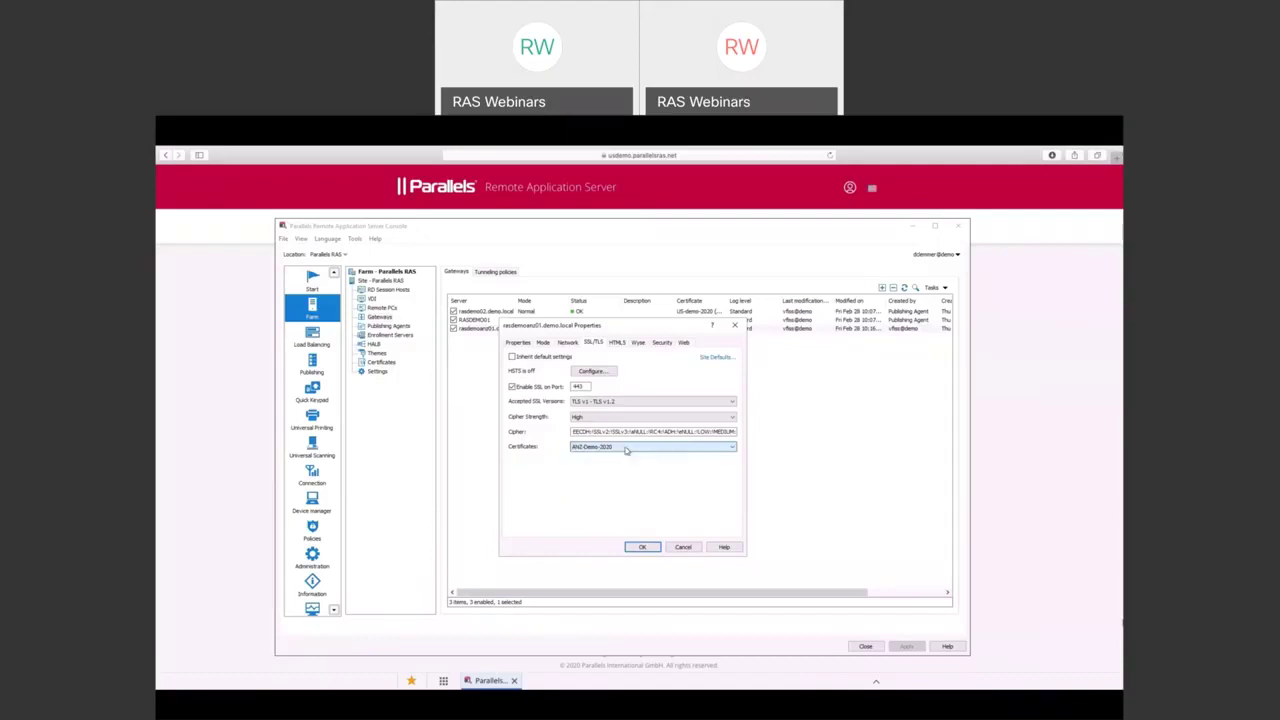
Review the gateway's HSTS settings, then close them and the gateway properties without saving
{"action": "left_click", "coordinate": [577, 373]}
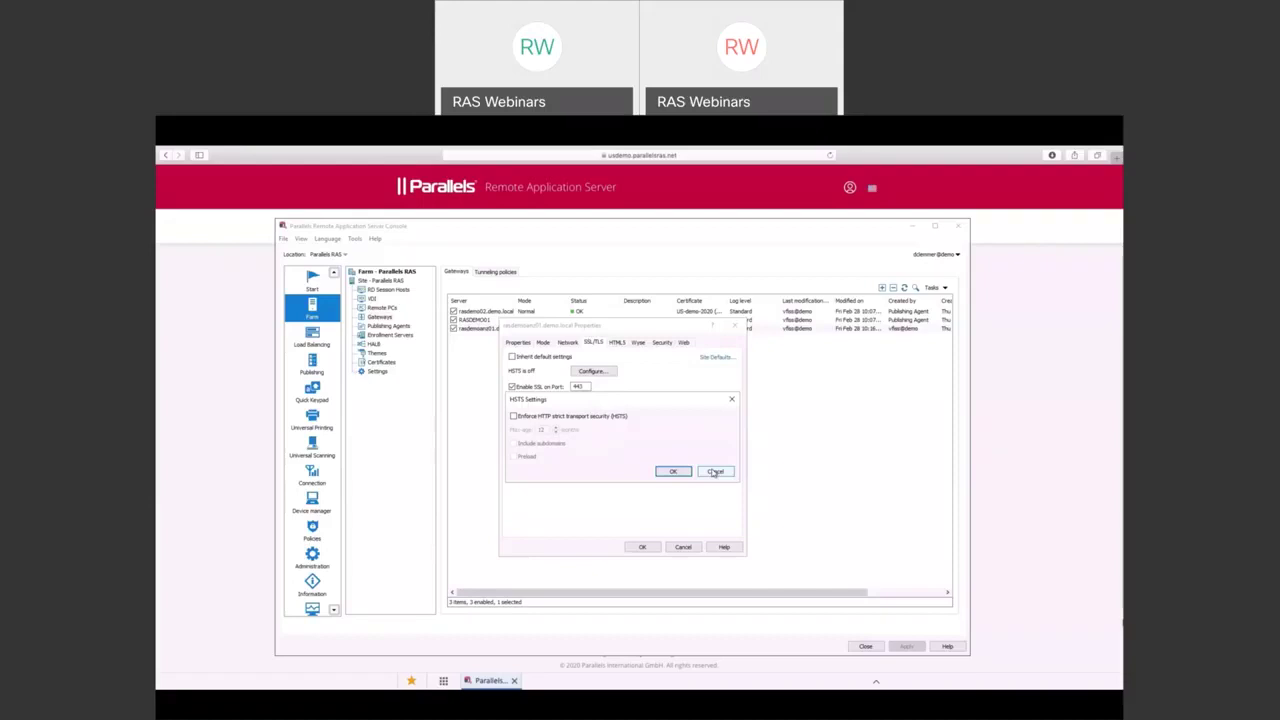
{"action": "left_click", "coordinate": [715, 472]}
{"action": "left_click", "coordinate": [683, 547]}
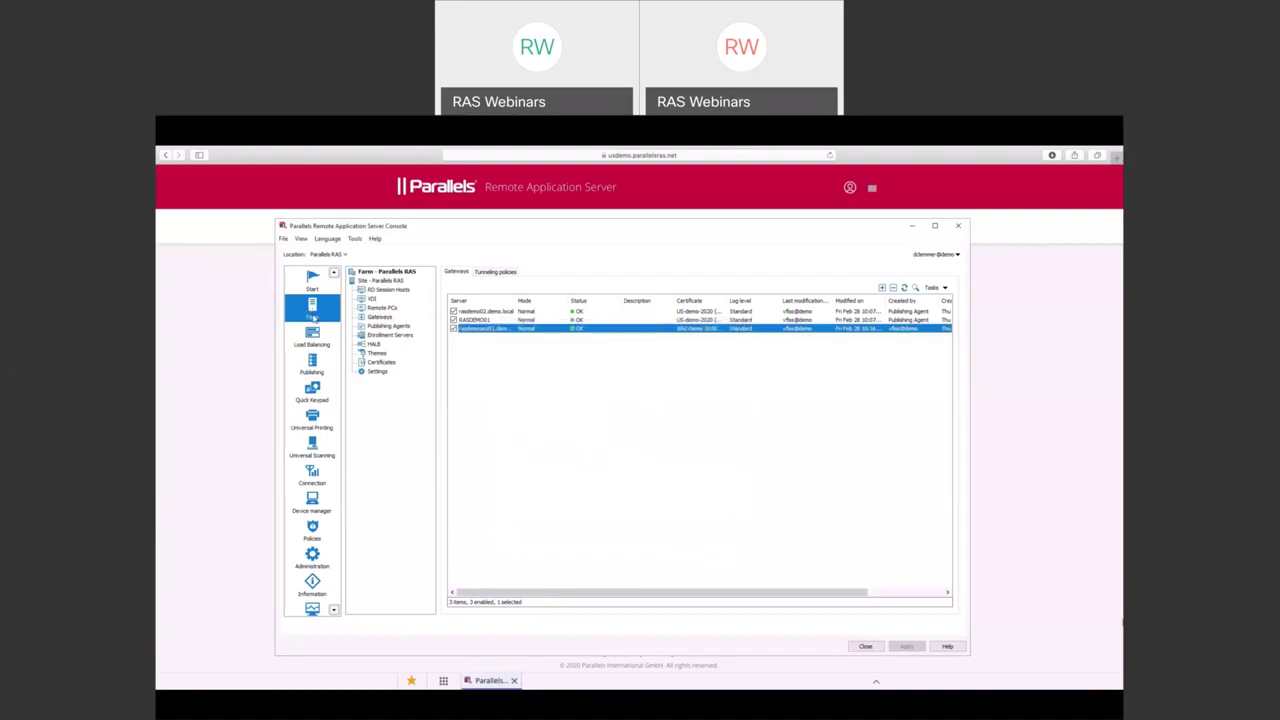
Revisit the farm Certificates and HALB pages, then switch to the PRAS-01 console
{"action": "left_click", "coordinate": [380, 362]}
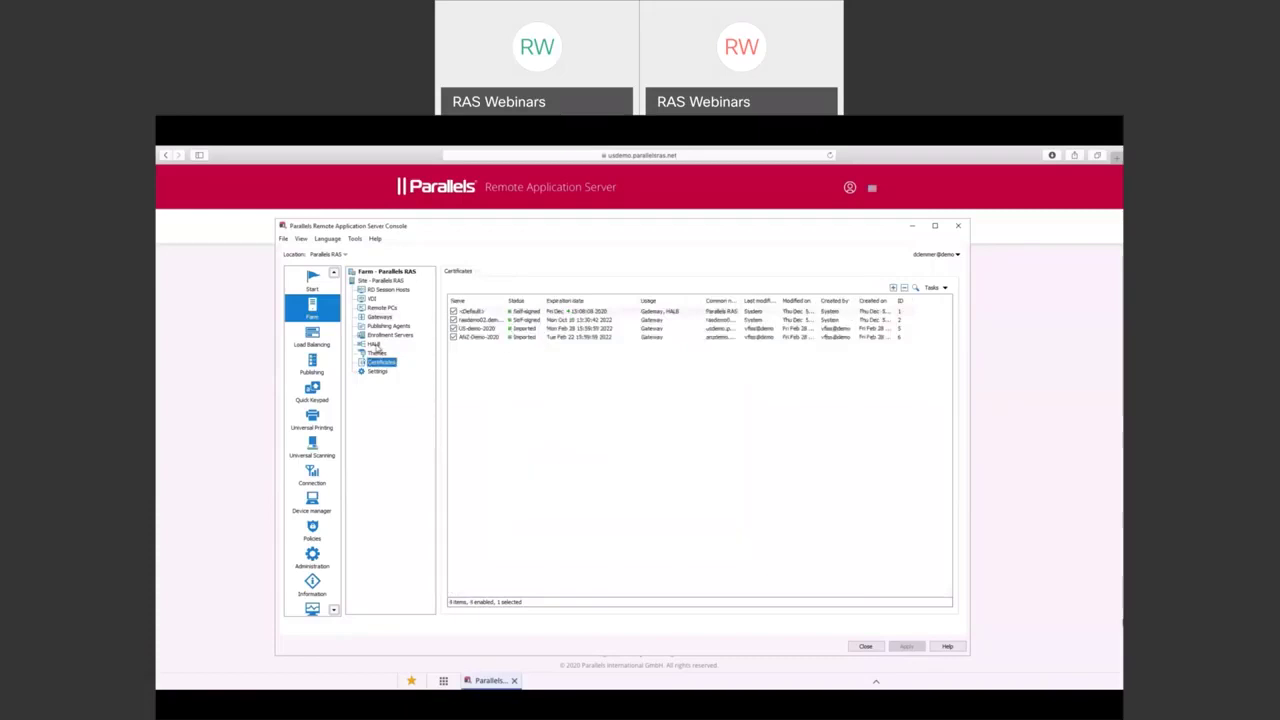
{"action": "left_click", "coordinate": [375, 344]}
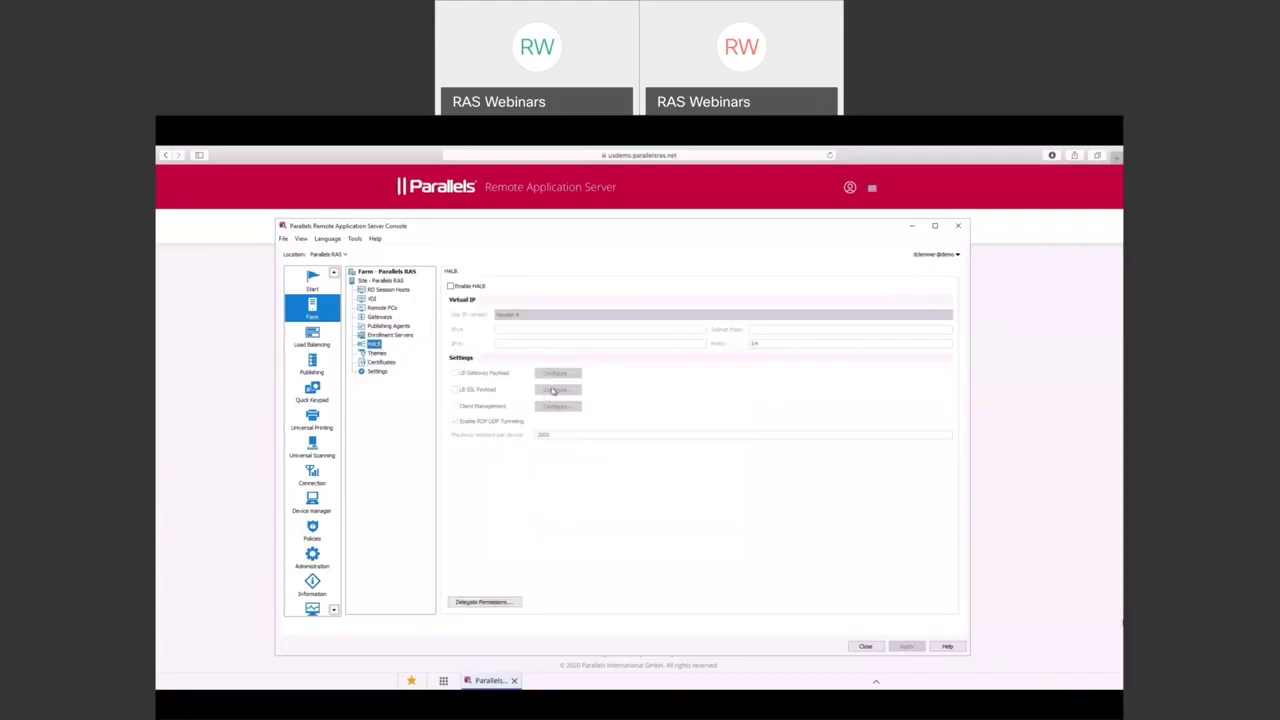
{"action": "key", "text": "ctrl+Right"}
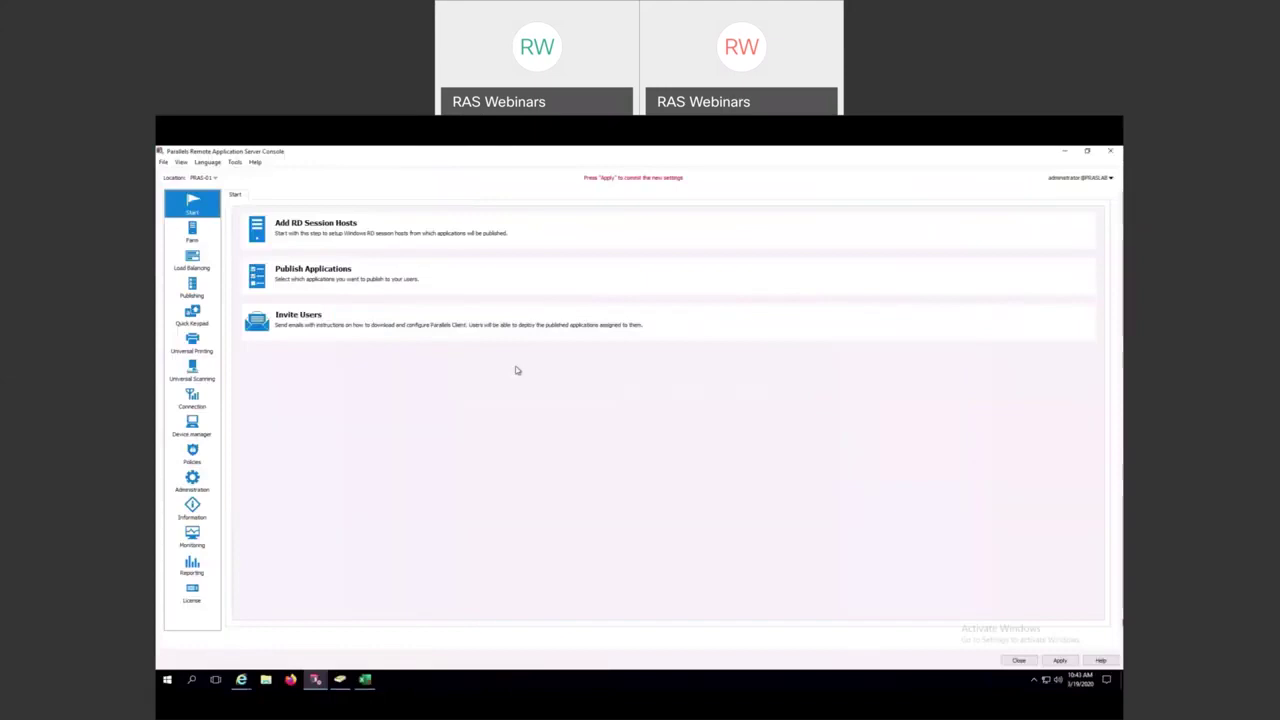
On PRAS-01, review the single default certificate, then view HALB with virtual IP 10.226.13.20
{"action": "left_click", "coordinate": [195, 231]}
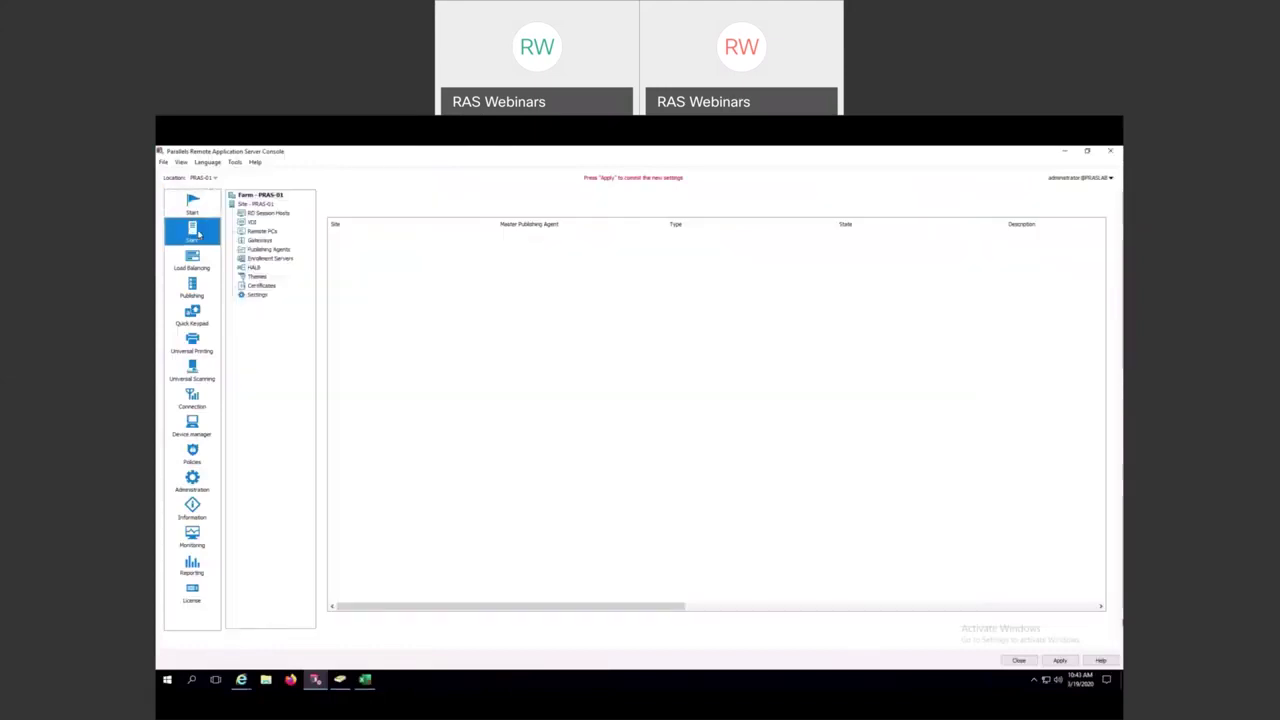
{"action": "left_click", "coordinate": [259, 287]}
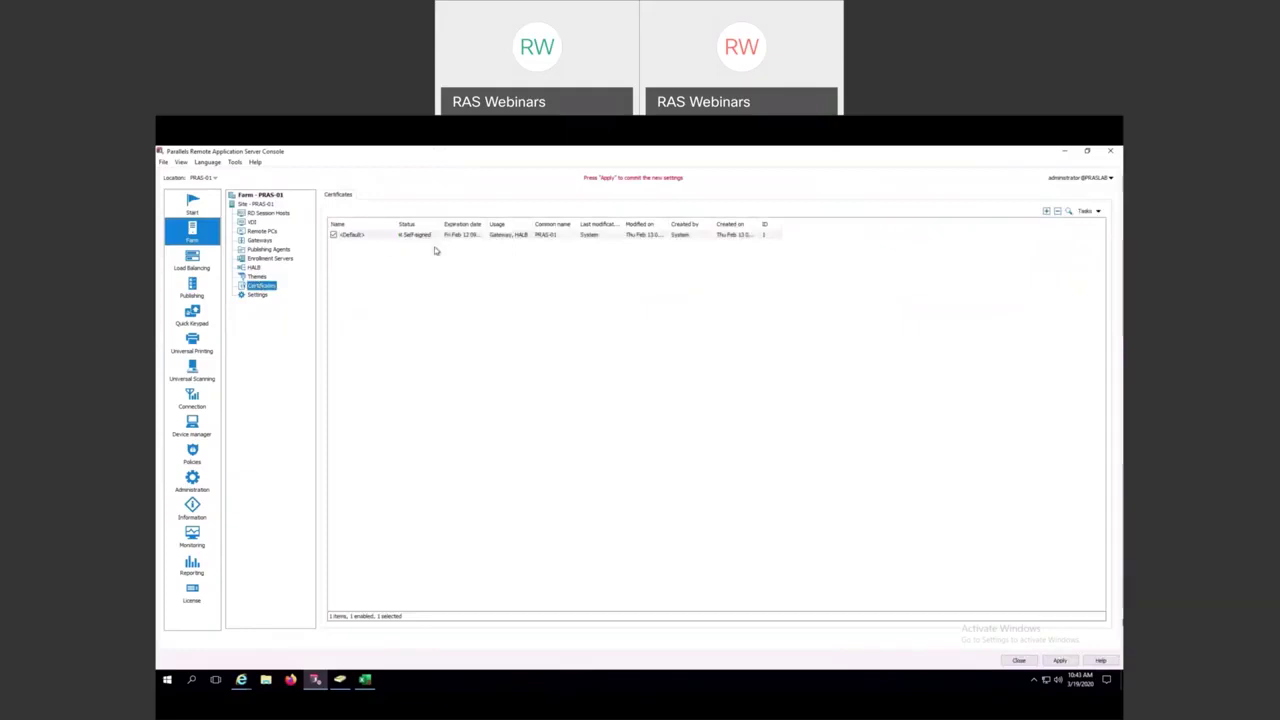
{"action": "left_click", "coordinate": [254, 268]}
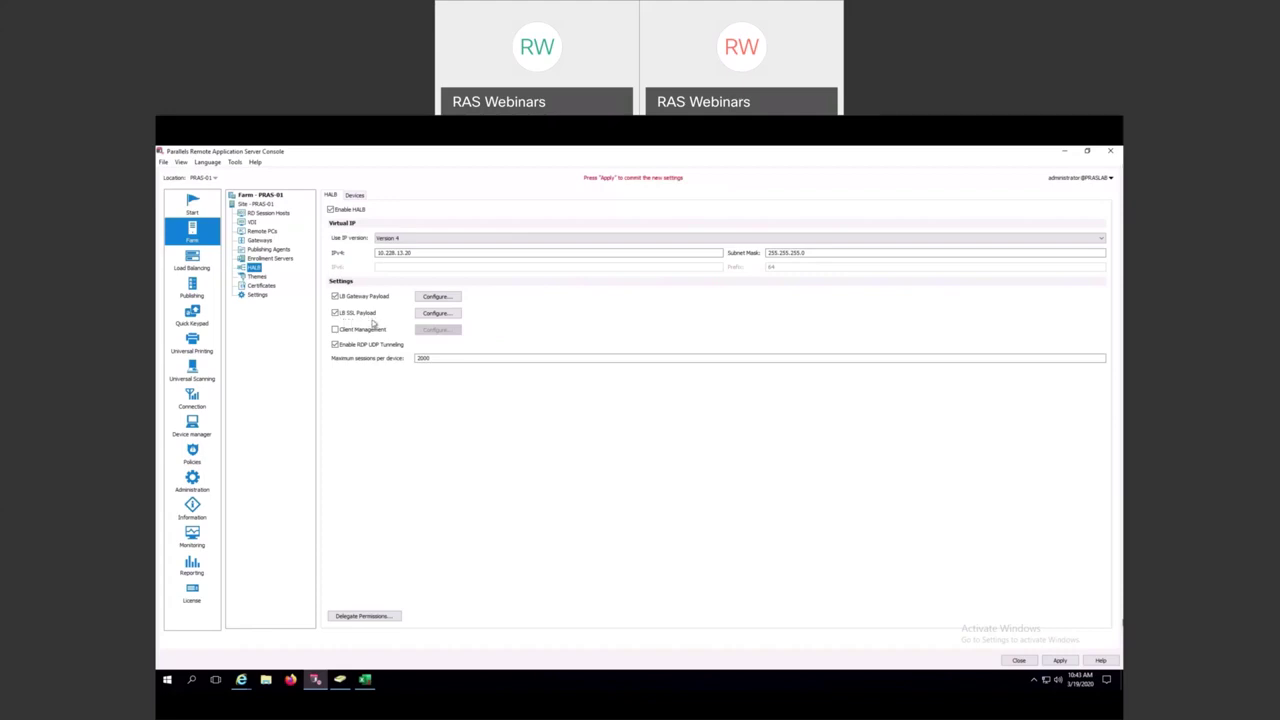
Change the LB SSL Payload mode from Passthrough to SSL Offloading and bring up its security settings
{"action": "left_click", "coordinate": [445, 314]}
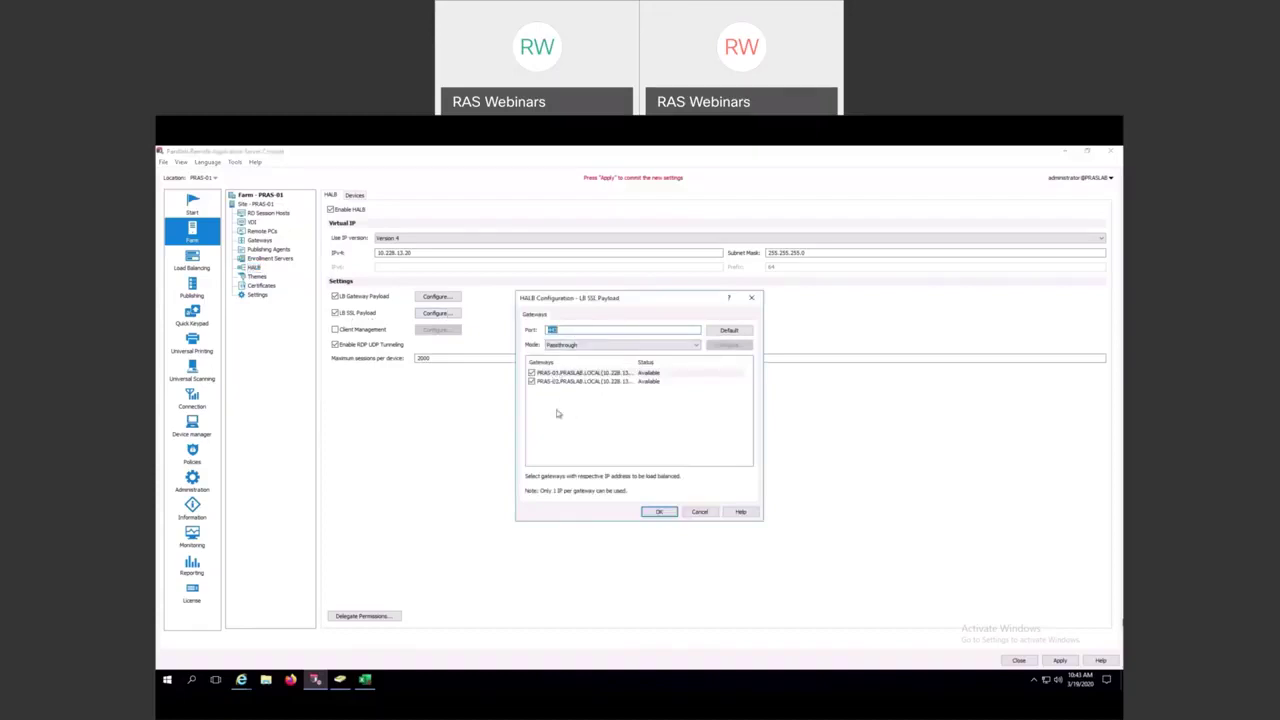
{"action": "left_click", "coordinate": [625, 345]}
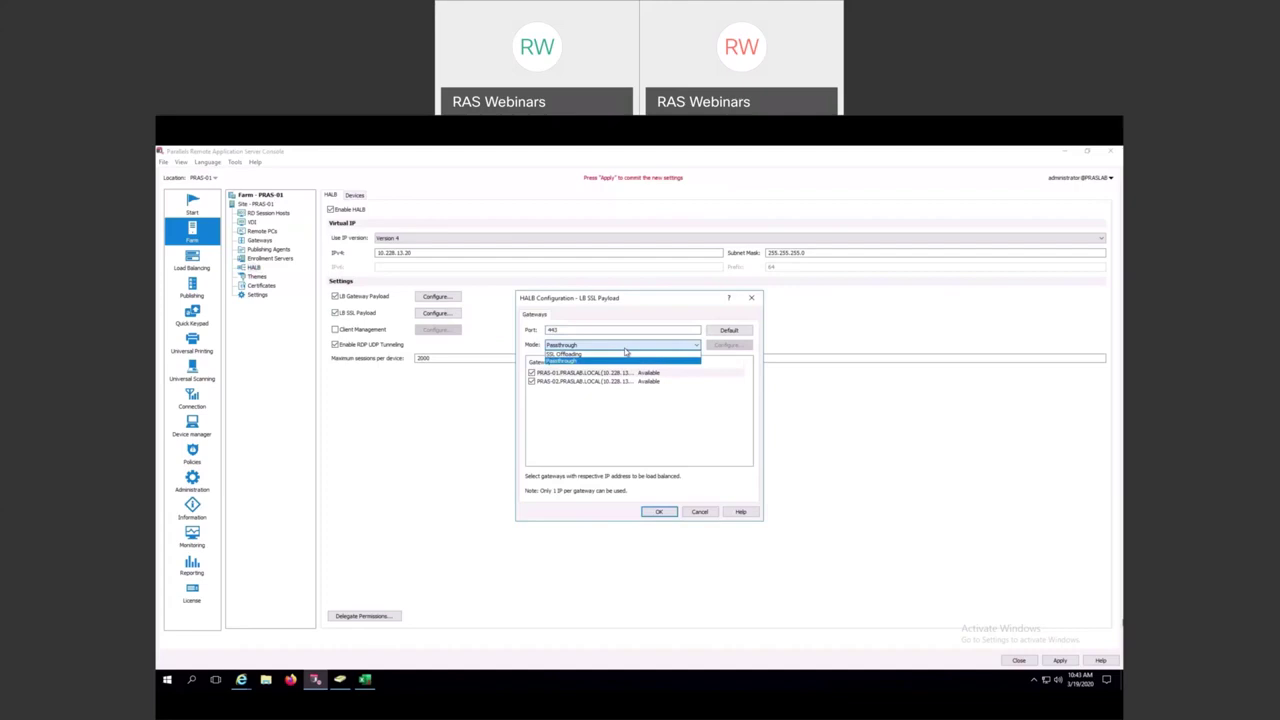
{"action": "left_click", "coordinate": [625, 348]}
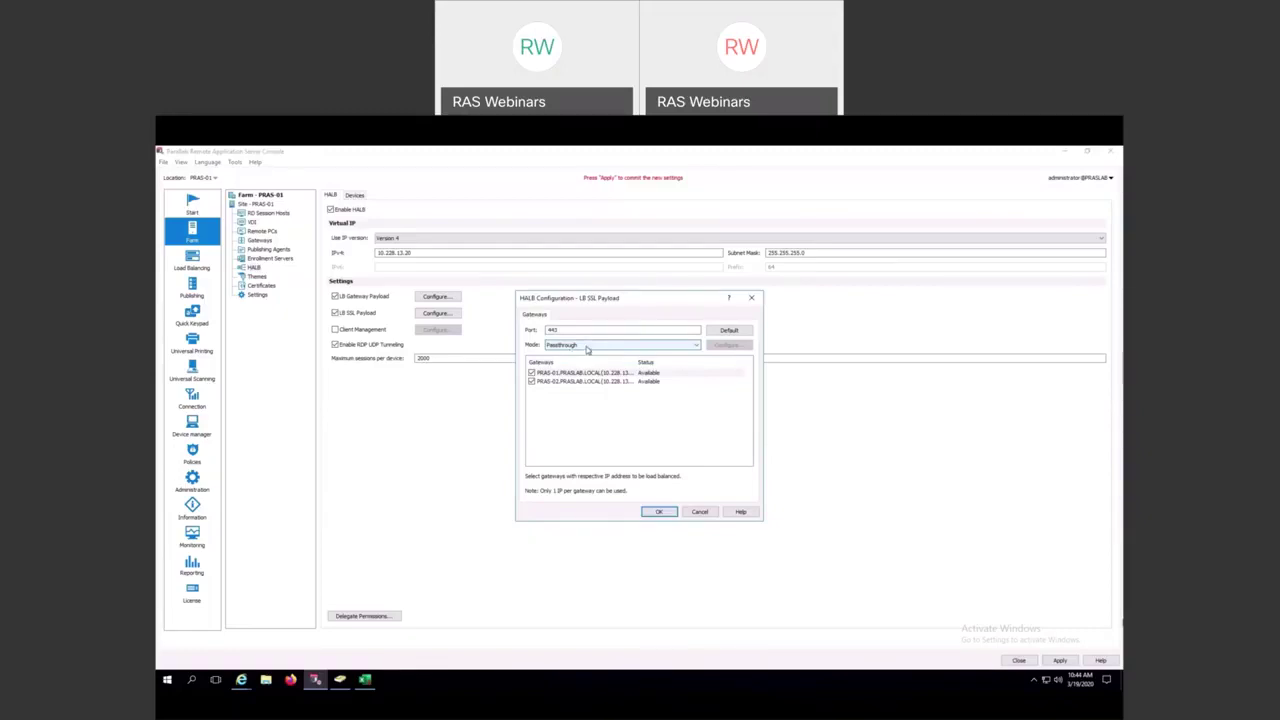
{"action": "left_click", "coordinate": [587, 347]}
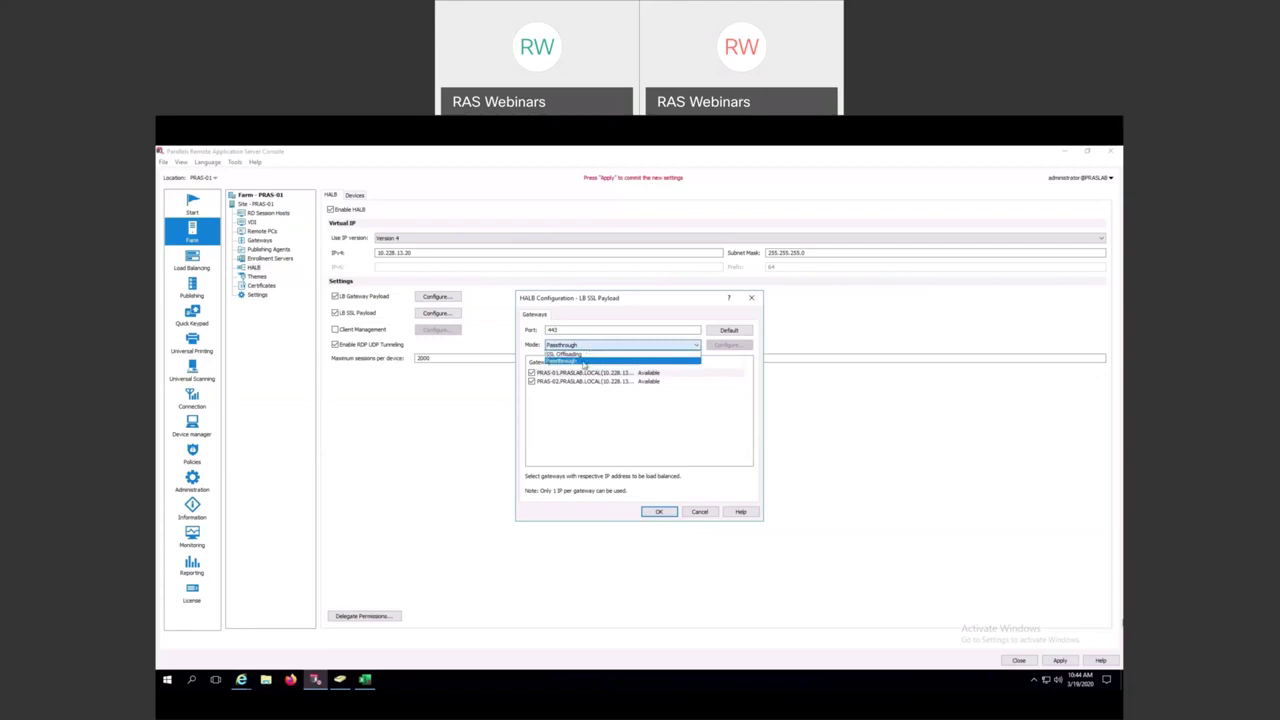
{"action": "left_click", "coordinate": [585, 357]}
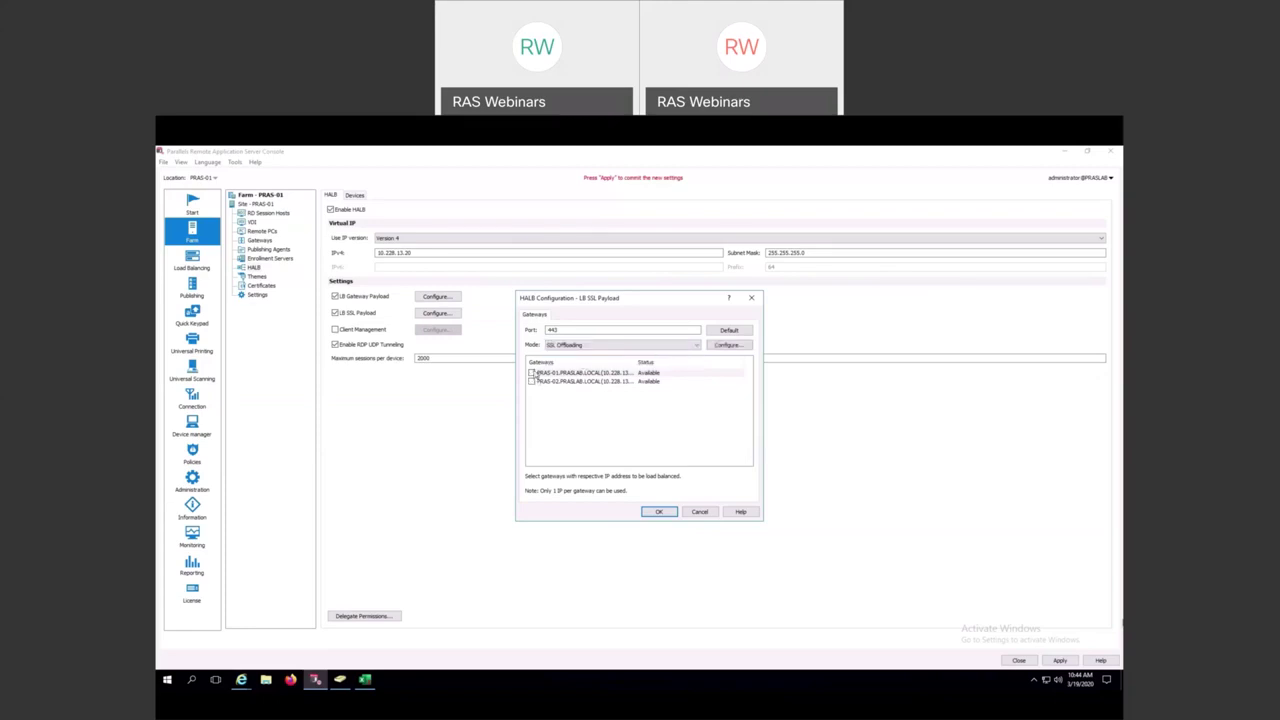
{"action": "left_click", "coordinate": [727, 345]}
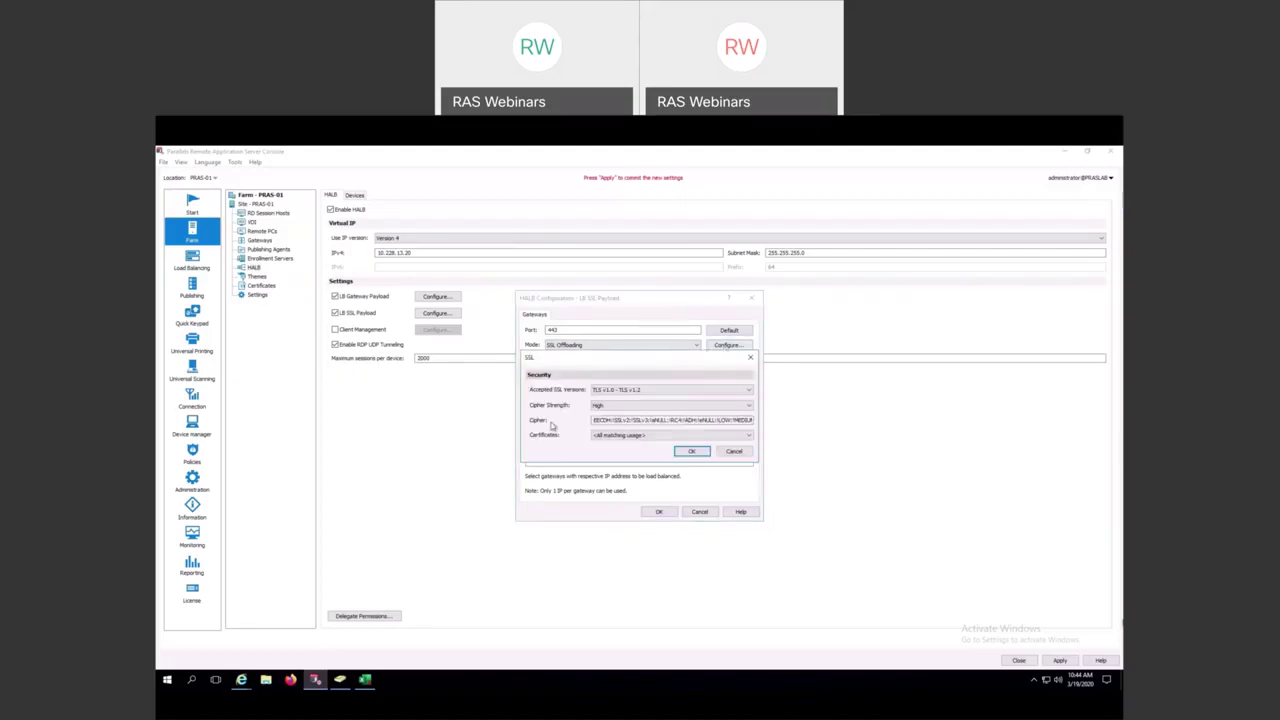
Keep <All matching usage> certificates, cancel the SSL settings, and return the mode to Passthrough
{"action": "left_click", "coordinate": [644, 436]}
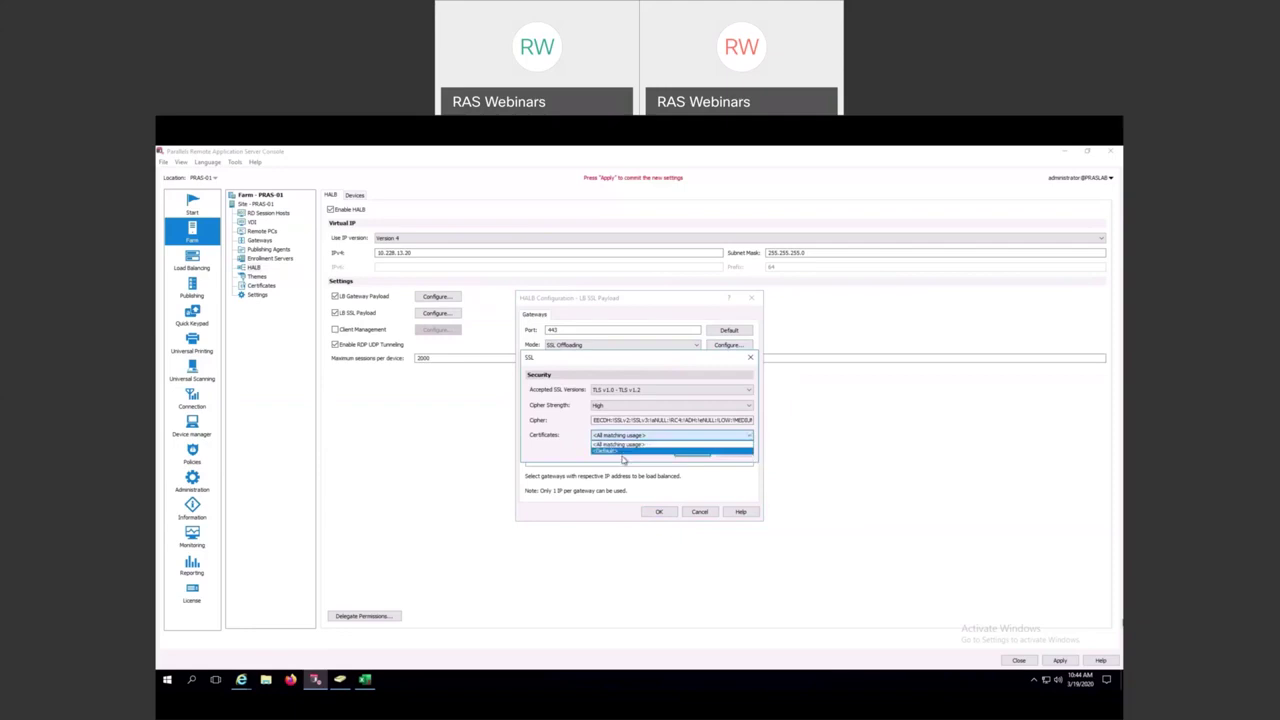
{"action": "left_click", "coordinate": [623, 459]}
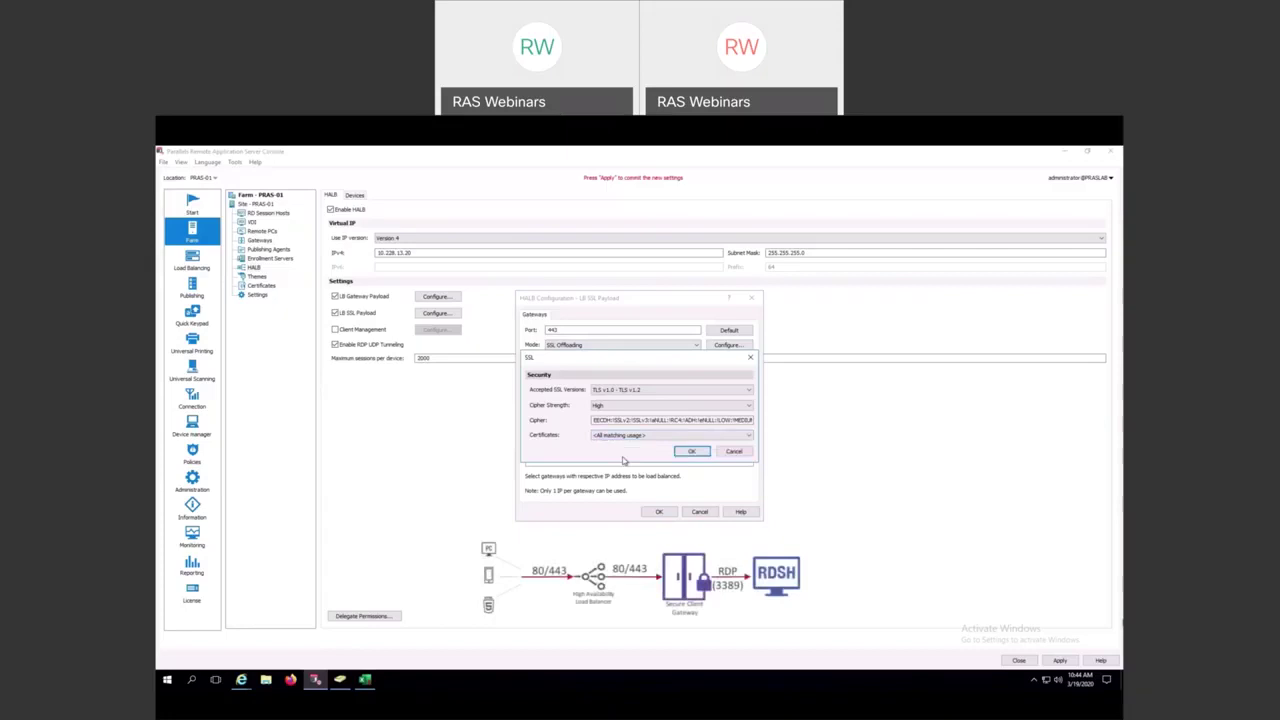
{"action": "left_click", "coordinate": [733, 451]}
{"action": "left_click", "coordinate": [632, 345]}
{"action": "left_click", "coordinate": [617, 360]}
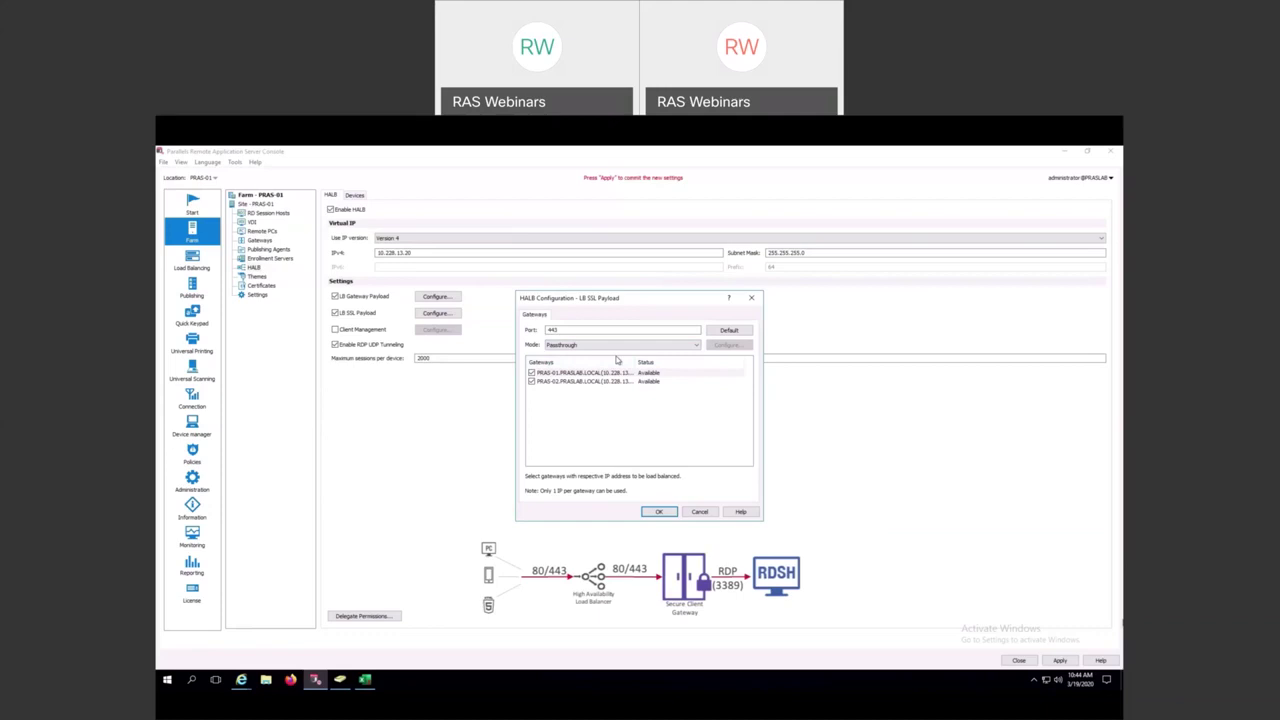
{"action": "left_click", "coordinate": [628, 345]}
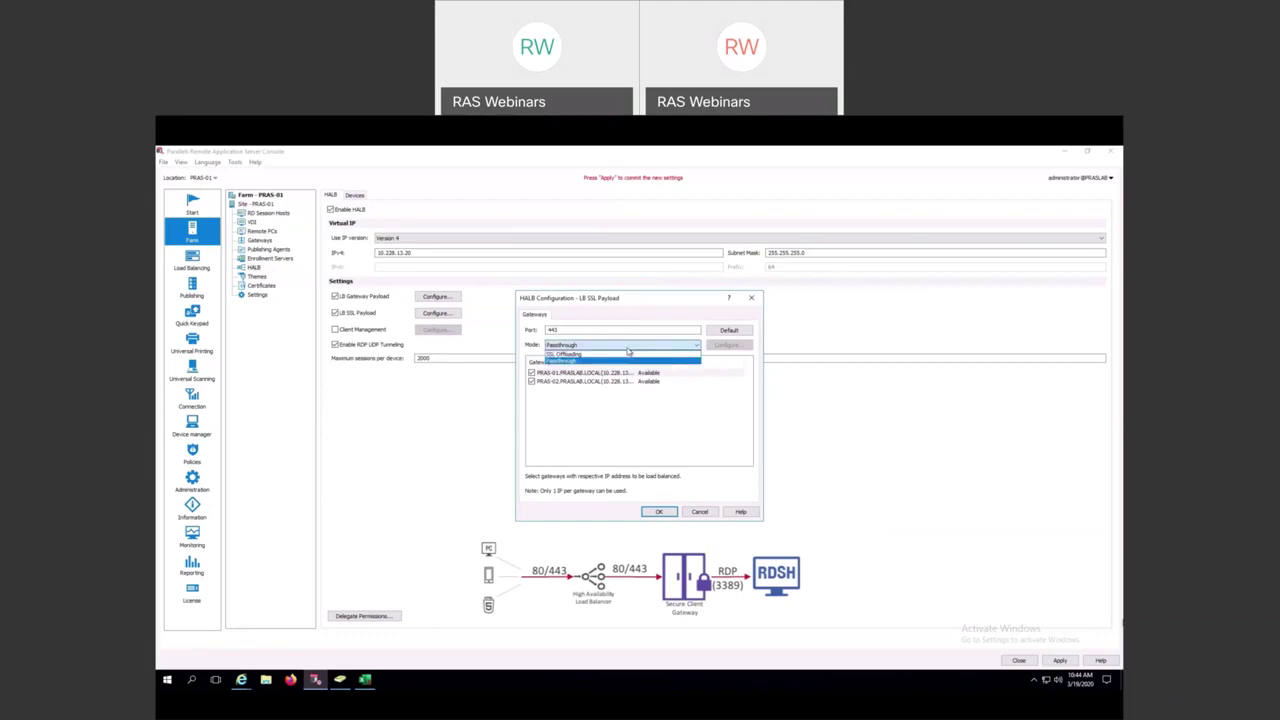
{"action": "left_click", "coordinate": [629, 354]}
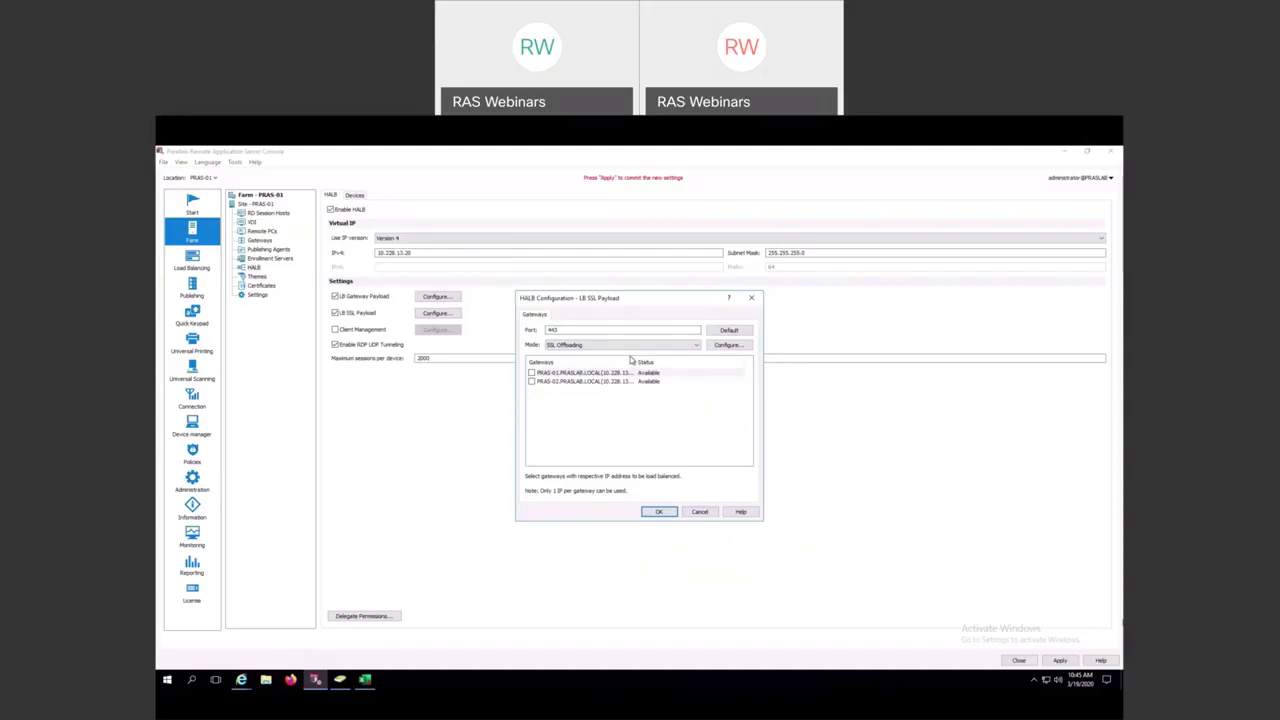
{"action": "left_click", "coordinate": [605, 345]}
{"action": "left_click", "coordinate": [589, 362]}
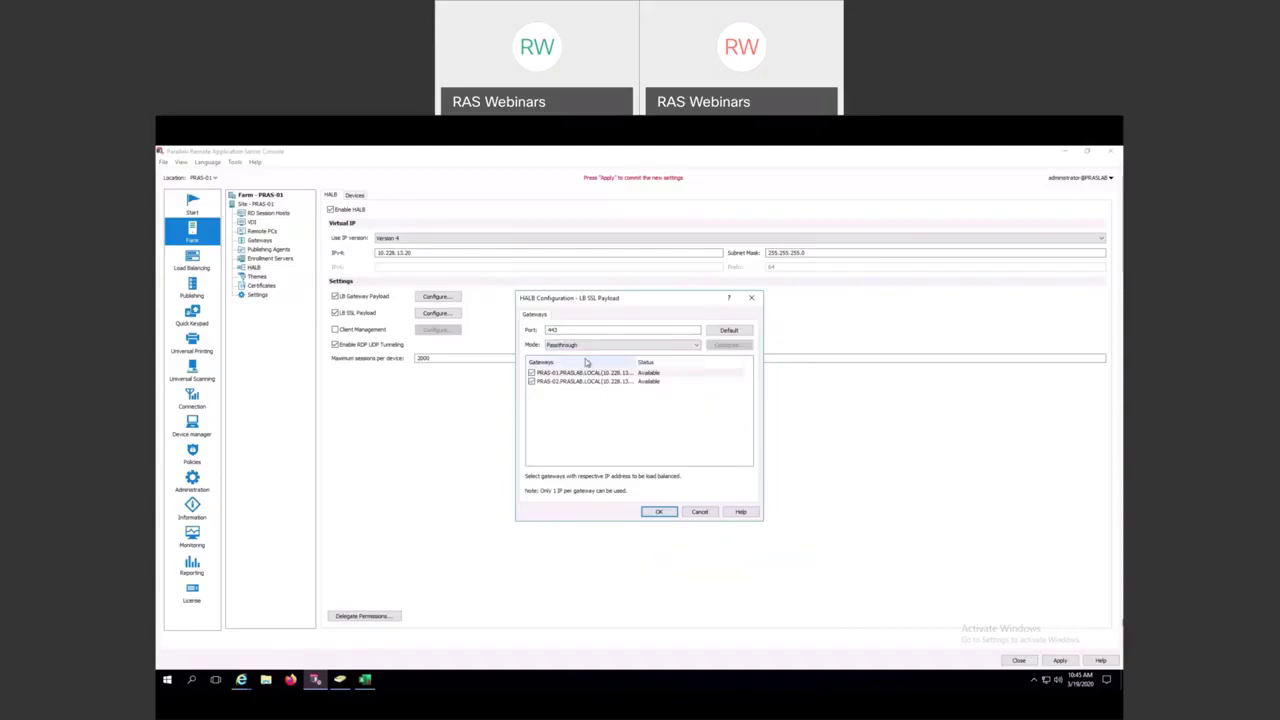
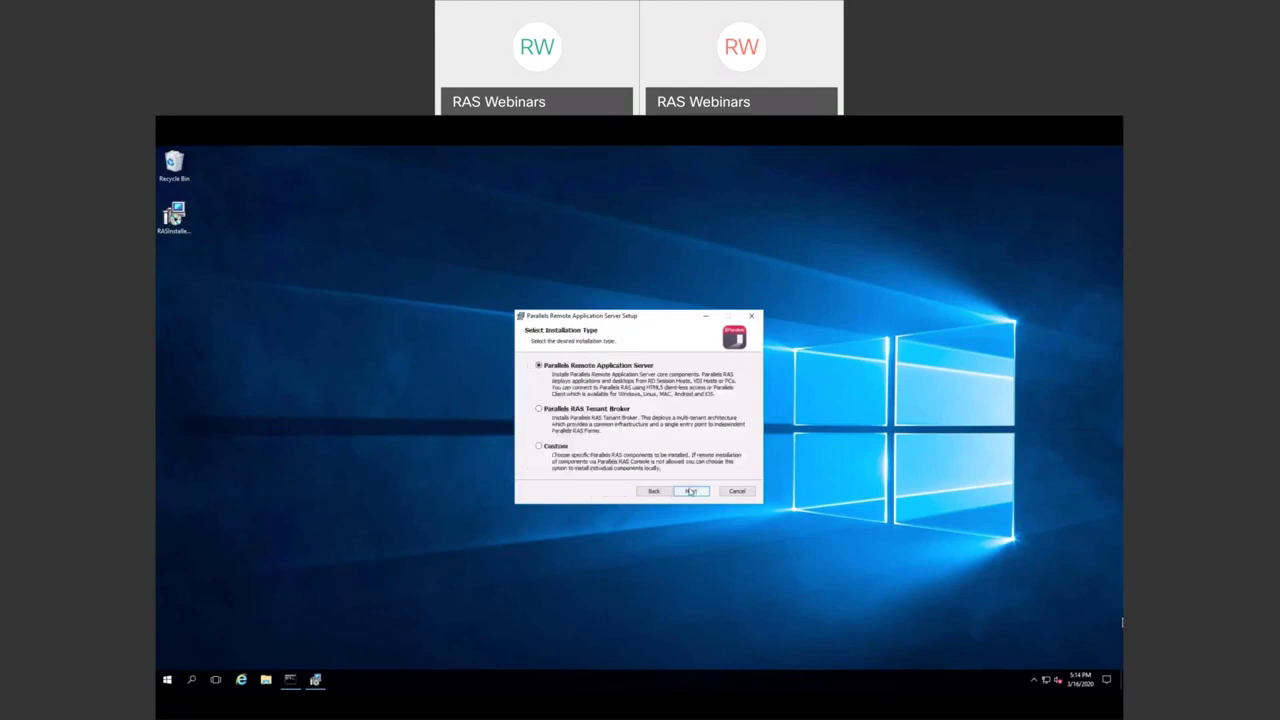
Install the Parallels RAS Tenant Broker with automatic firewall rules and no SSO, launching the console
{"action": "left_click", "coordinate": [539, 409]}
{"action": "left_click", "coordinate": [699, 492]}
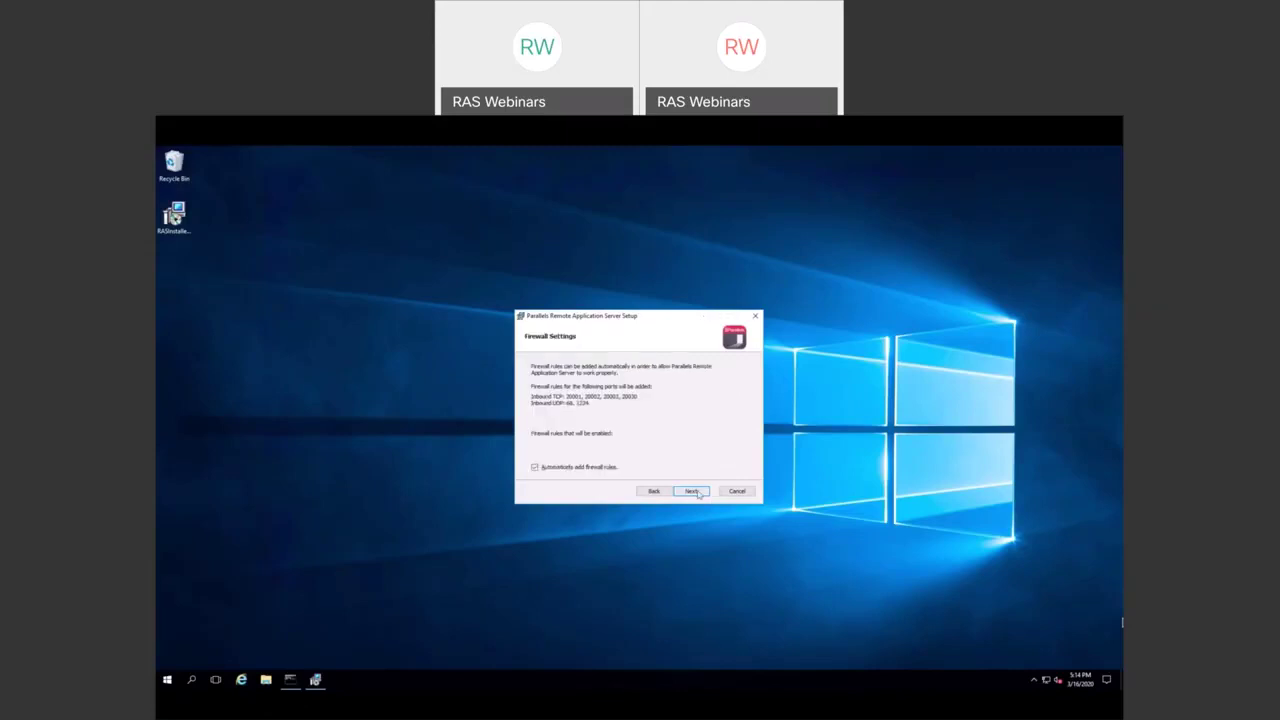
{"action": "left_click", "coordinate": [692, 491]}
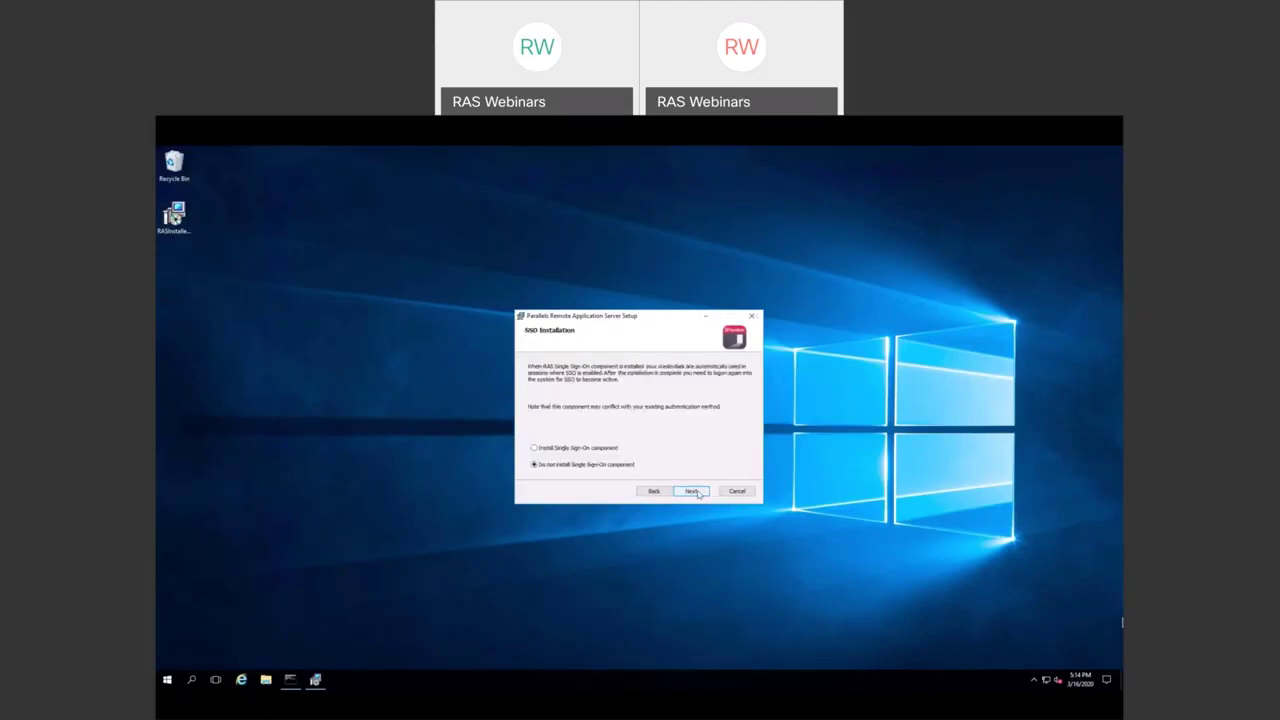
{"action": "left_click", "coordinate": [700, 492]}
{"action": "left_click", "coordinate": [702, 491]}
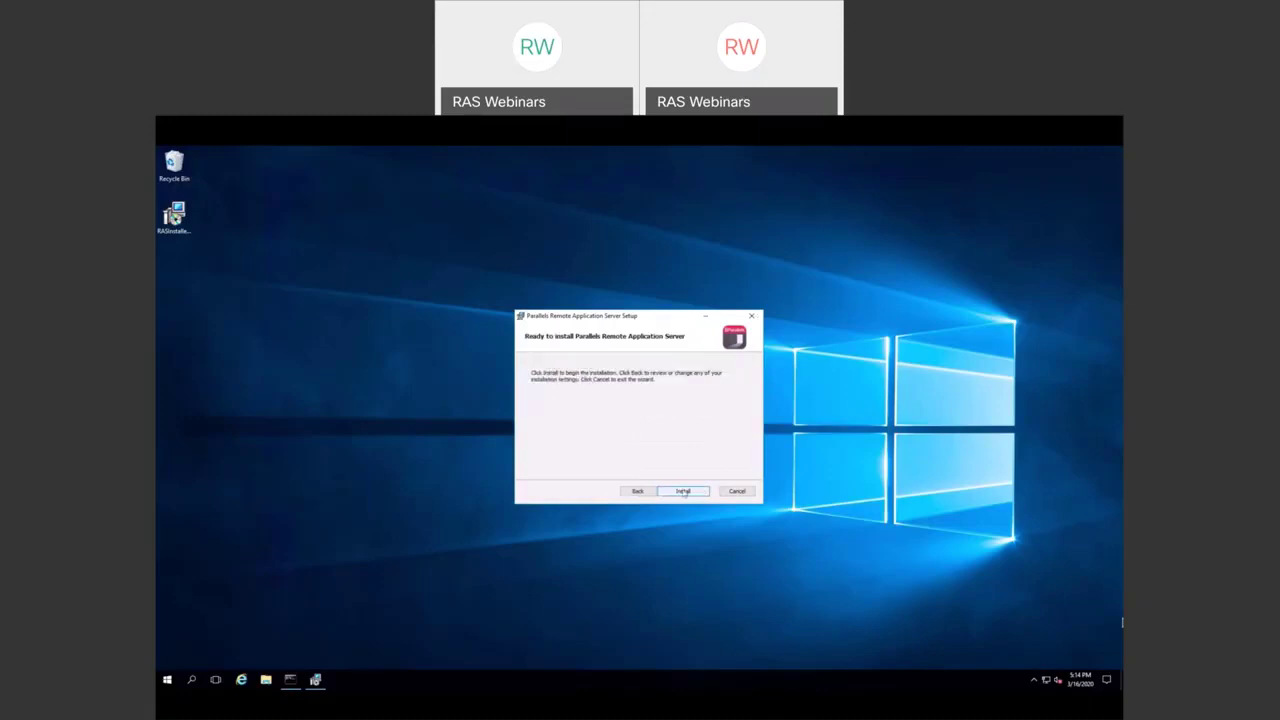
{"action": "left_click", "coordinate": [681, 492]}
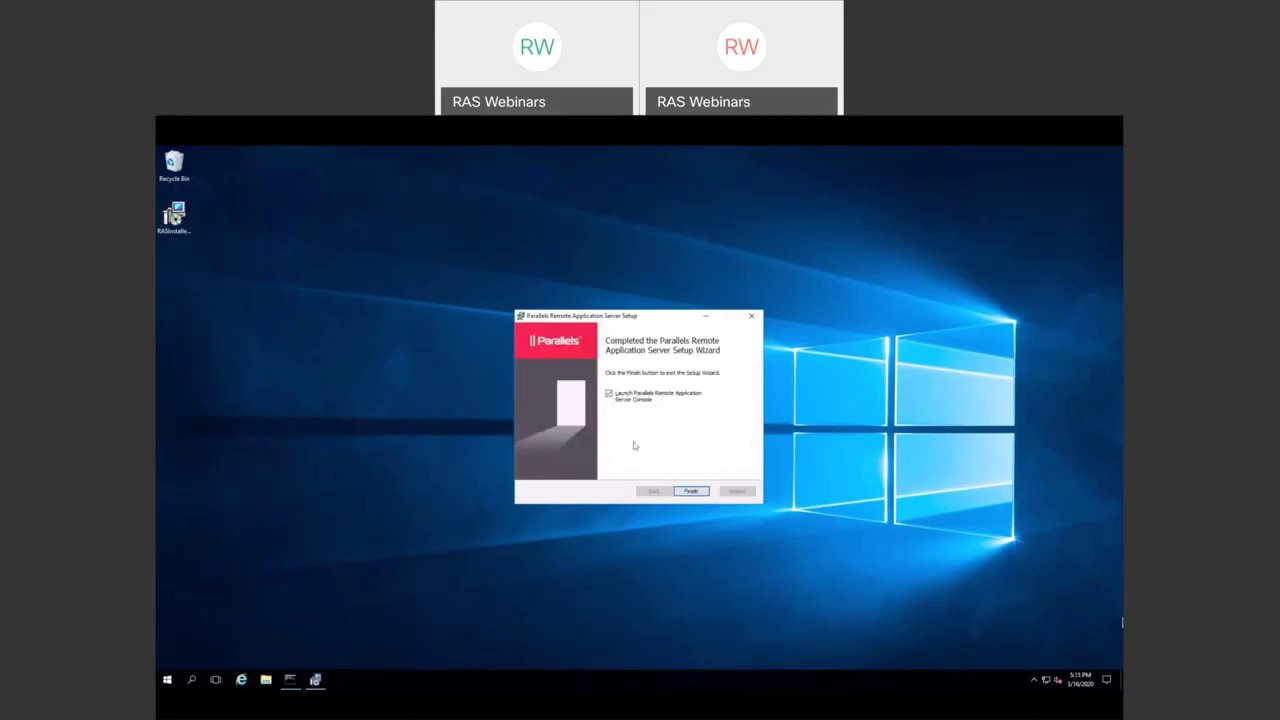
{"action": "left_click", "coordinate": [691, 492]}
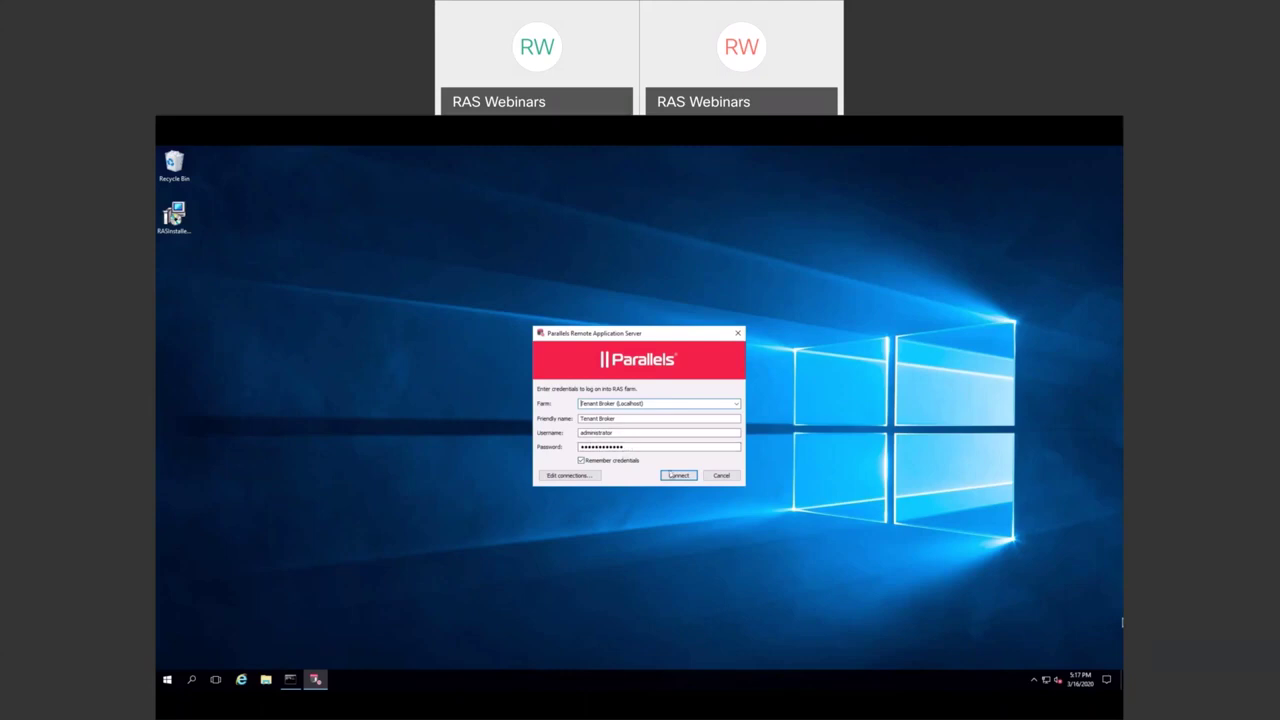
Connect to the Tenant Broker (Localhost) farm CERT-TB with the saved credentials
{"action": "left_click", "coordinate": [676, 476]}
{"action": "left_click", "coordinate": [678, 476]}
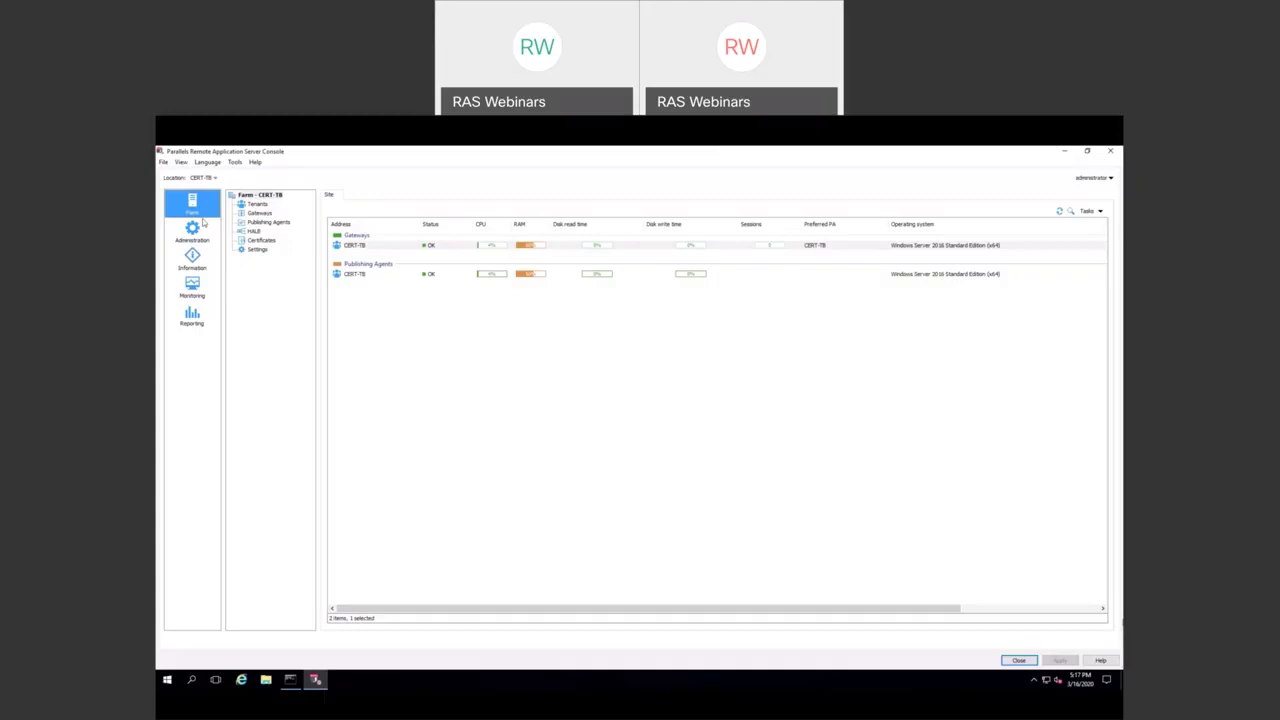
Review the Gateways, HALB, Publishing Agents and empty Tenants lists, then minimize the console
{"action": "left_click", "coordinate": [259, 213]}
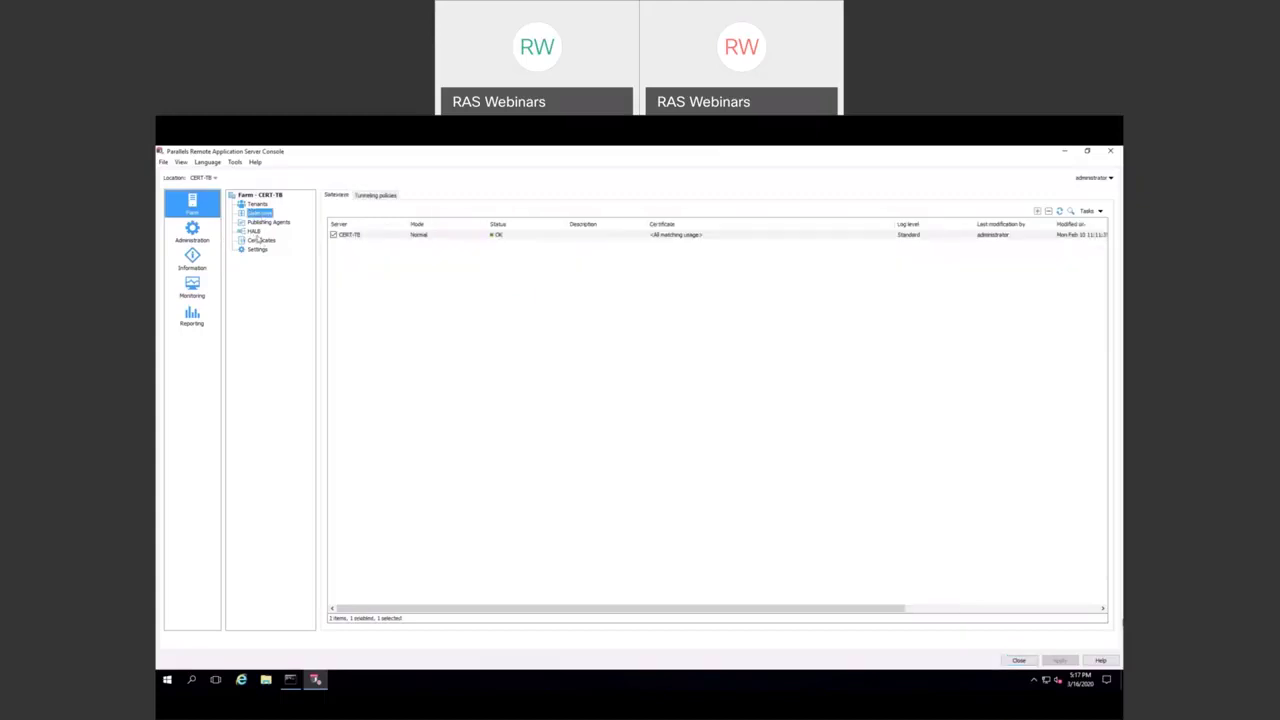
{"action": "left_click", "coordinate": [254, 231]}
{"action": "left_click", "coordinate": [266, 222]}
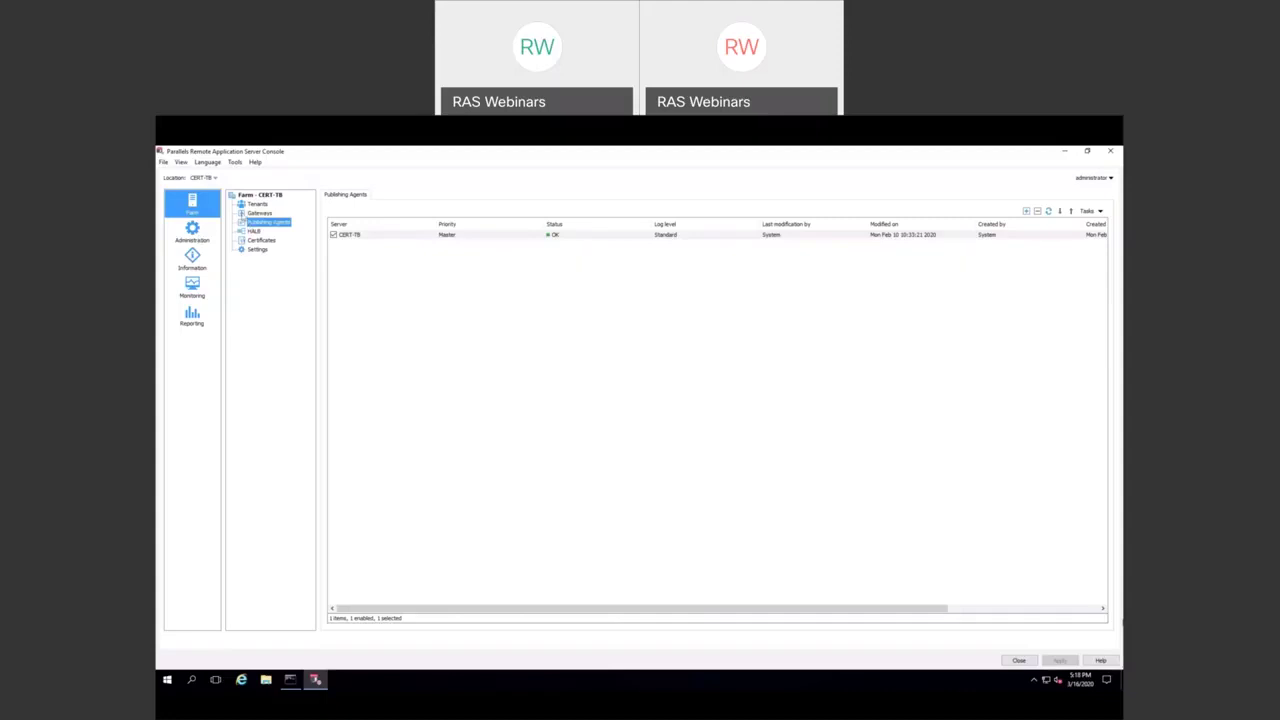
{"action": "left_click", "coordinate": [256, 205]}
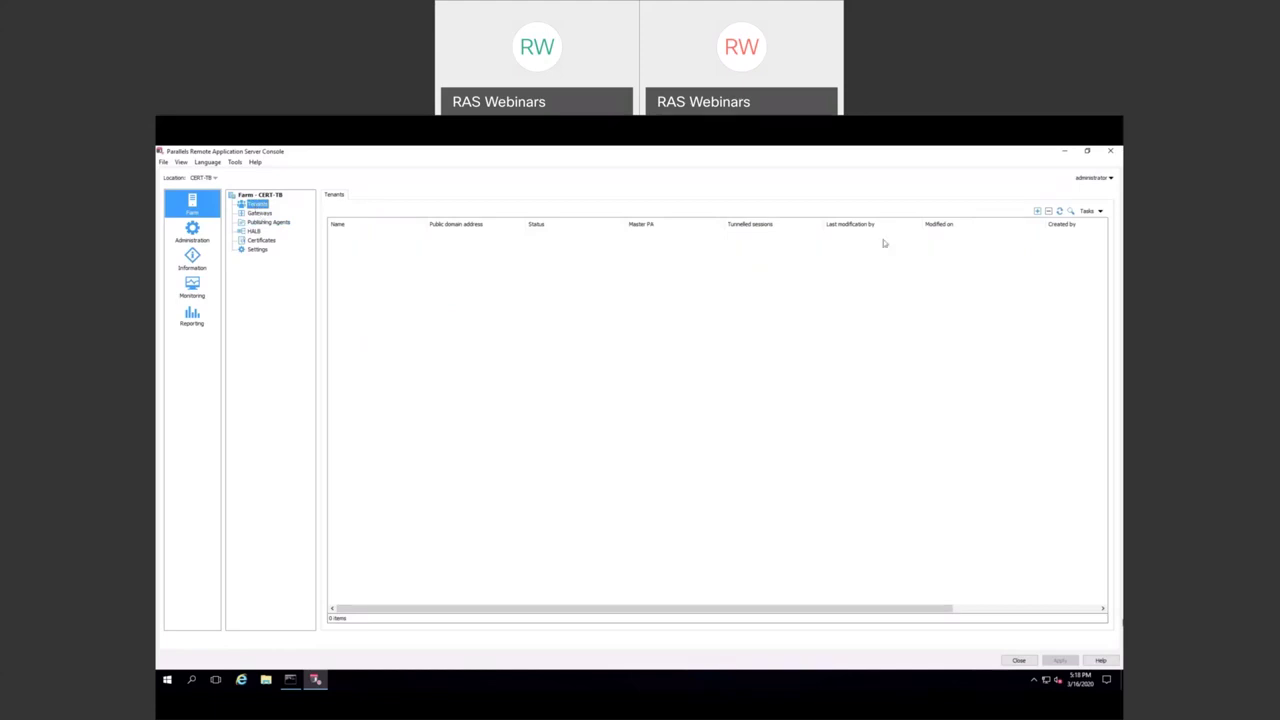
{"action": "left_click", "coordinate": [1063, 154]}
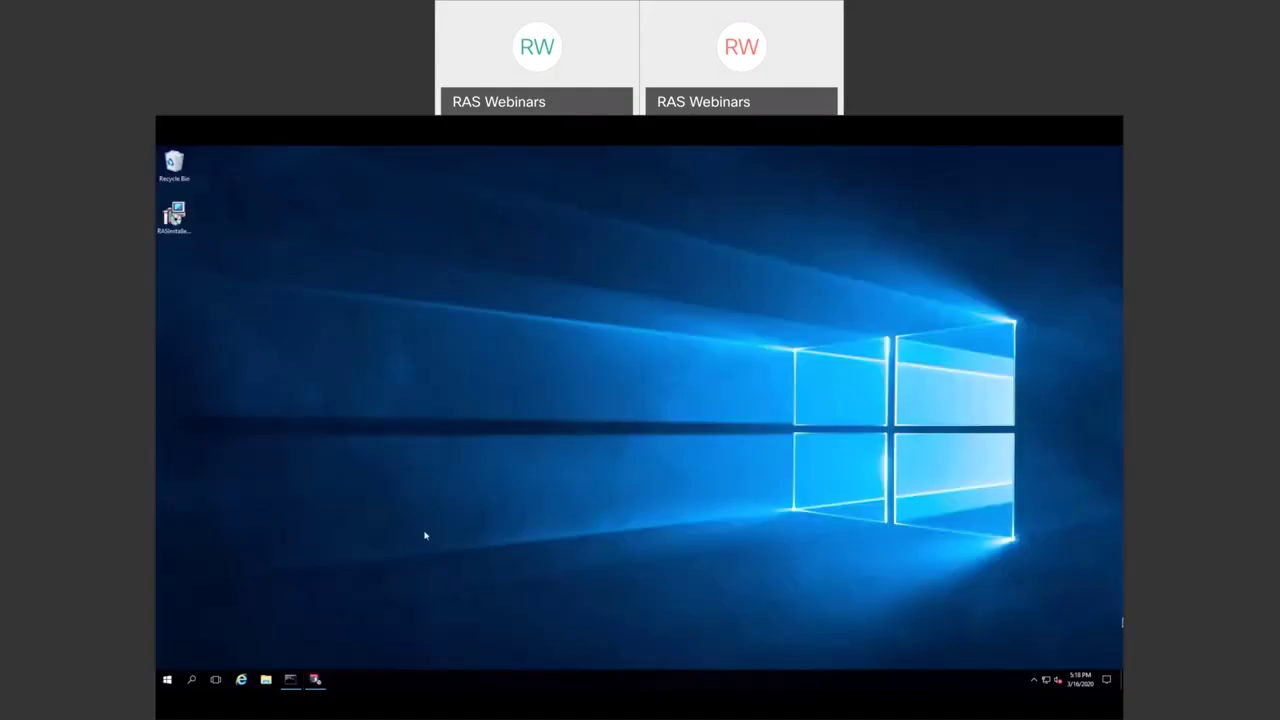
In a Command Prompt, run ping cert-tb -4
{"action": "left_click", "coordinate": [290, 680]}
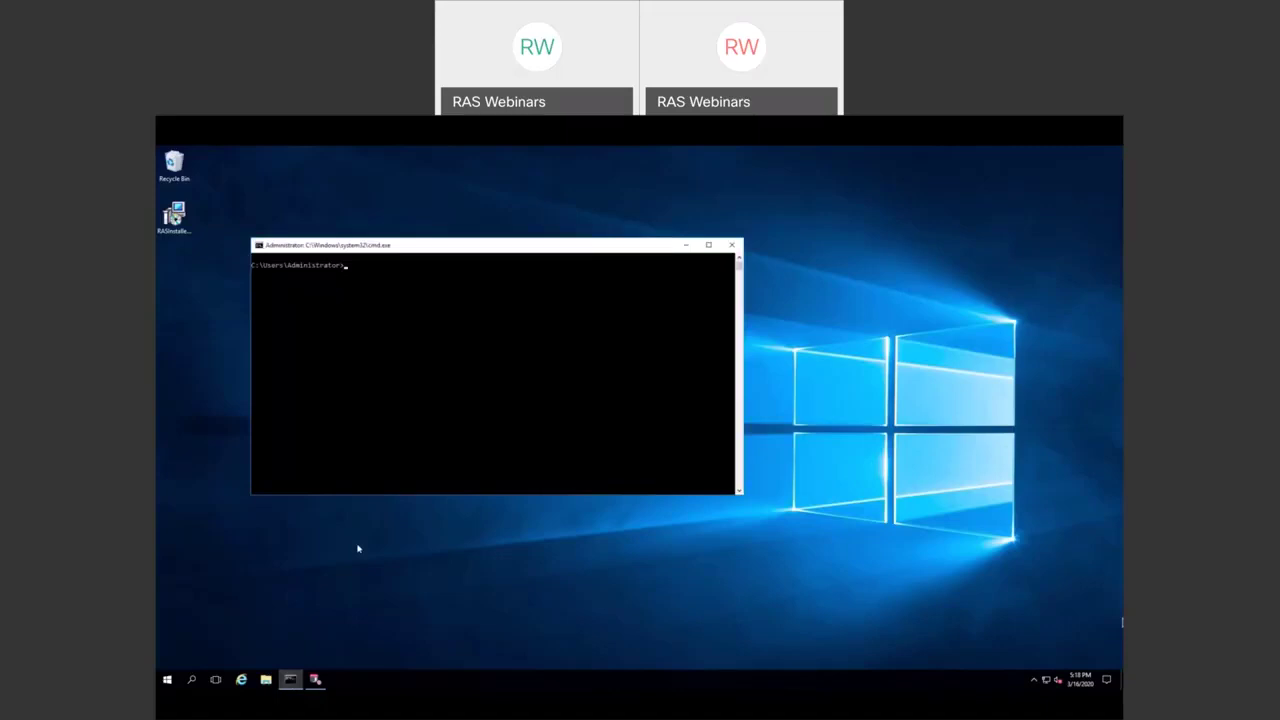
{"action": "type", "text": "ping cort-s2.praslab.local"}
{"action": "key", "text": "Escape"}
{"action": "type", "text": "cls"}
{"action": "key", "text": "Up"}
{"action": "key", "text": "BackSpace"}
{"action": "key", "text": "BackSpace"}
{"action": "key", "text": "BackSpace"}
{"action": "key", "text": "BackSpace"}
{"action": "key", "text": "BackSpace"}
{"action": "key", "text": "BackSpace"}
{"action": "key", "text": "BackSpace"}
{"action": "key", "text": "BackSpace"}
{"action": "key", "text": "BackSpace"}
{"action": "key", "text": "BackSpace"}
{"action": "key", "text": "BackSpace"}
{"action": "key", "text": "BackSpace"}
{"action": "key", "text": "BackSpace"}
{"action": "key", "text": "BackSpace"}
{"action": "type", "text": "-4"}
{"action": "key", "text": "Return"}
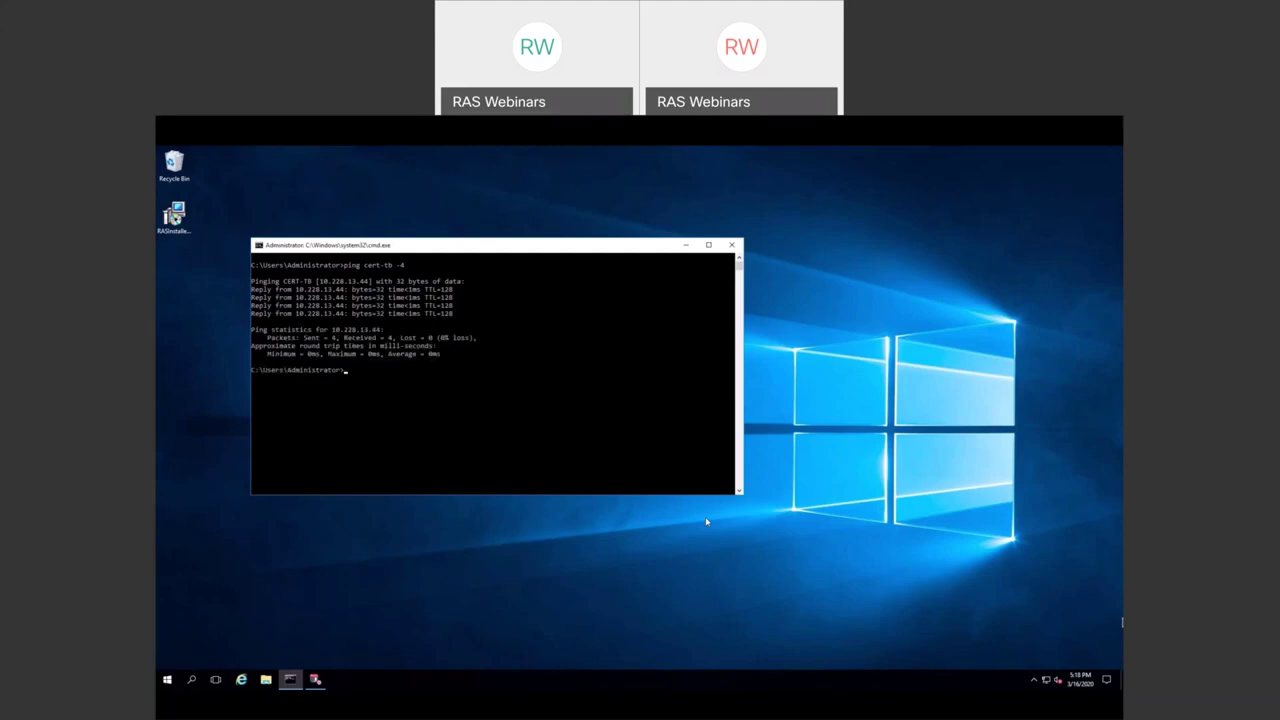
Ping cert-s1.praslab.local and cert-s2.praslab.local, then minimize the window
{"action": "type", "text": "ping cert-s1.praslab.local"}
{"action": "key", "text": "Return"}
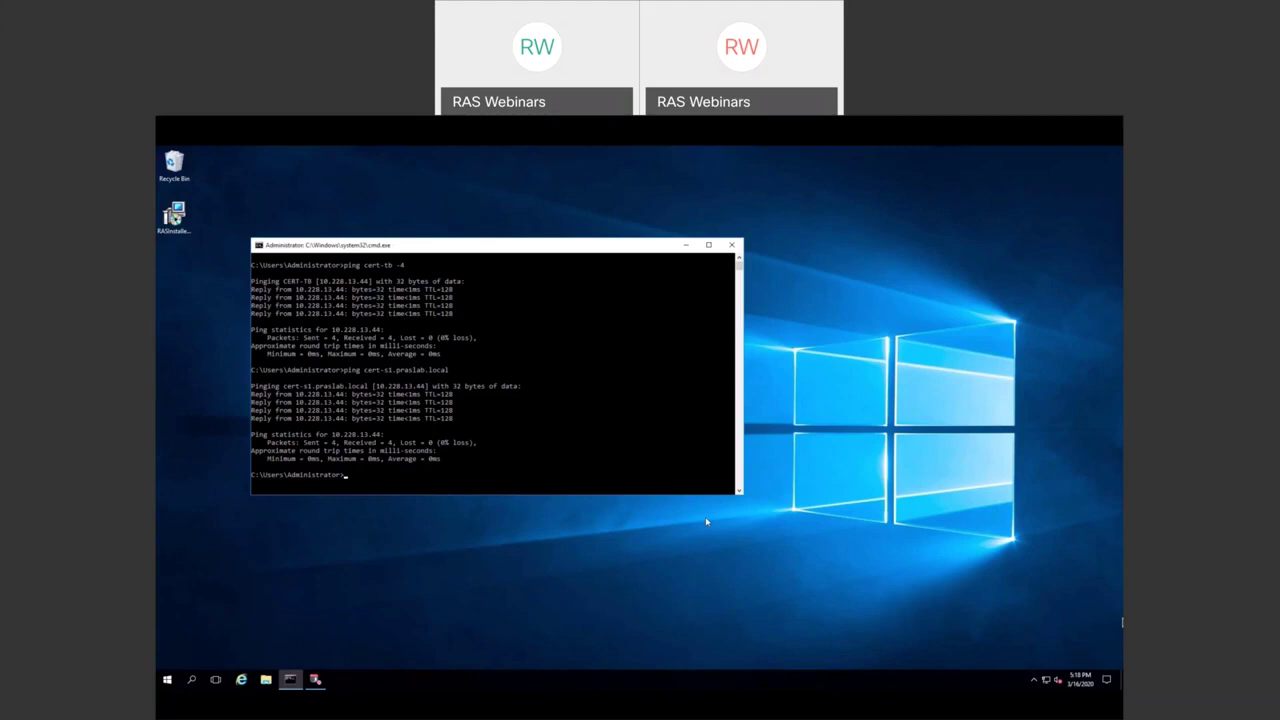
{"action": "key", "text": "Up"}
{"action": "key", "text": "Return"}
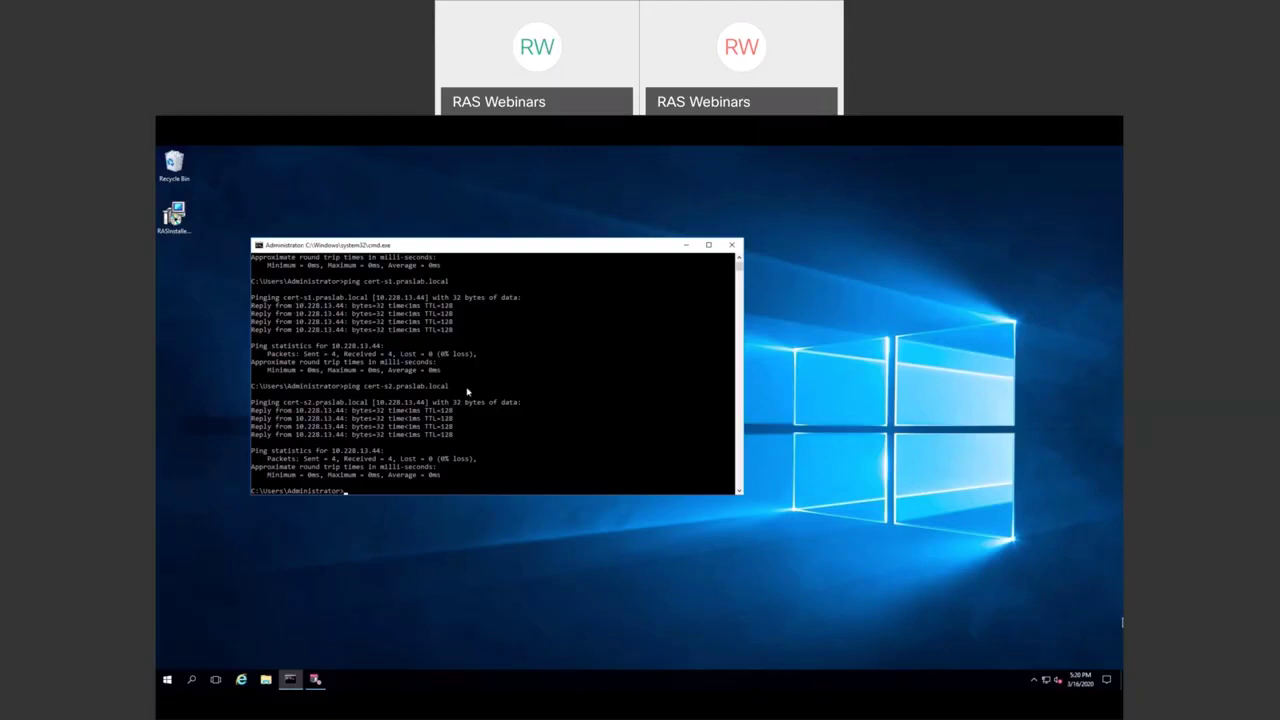
{"action": "left_click", "coordinate": [687, 246]}
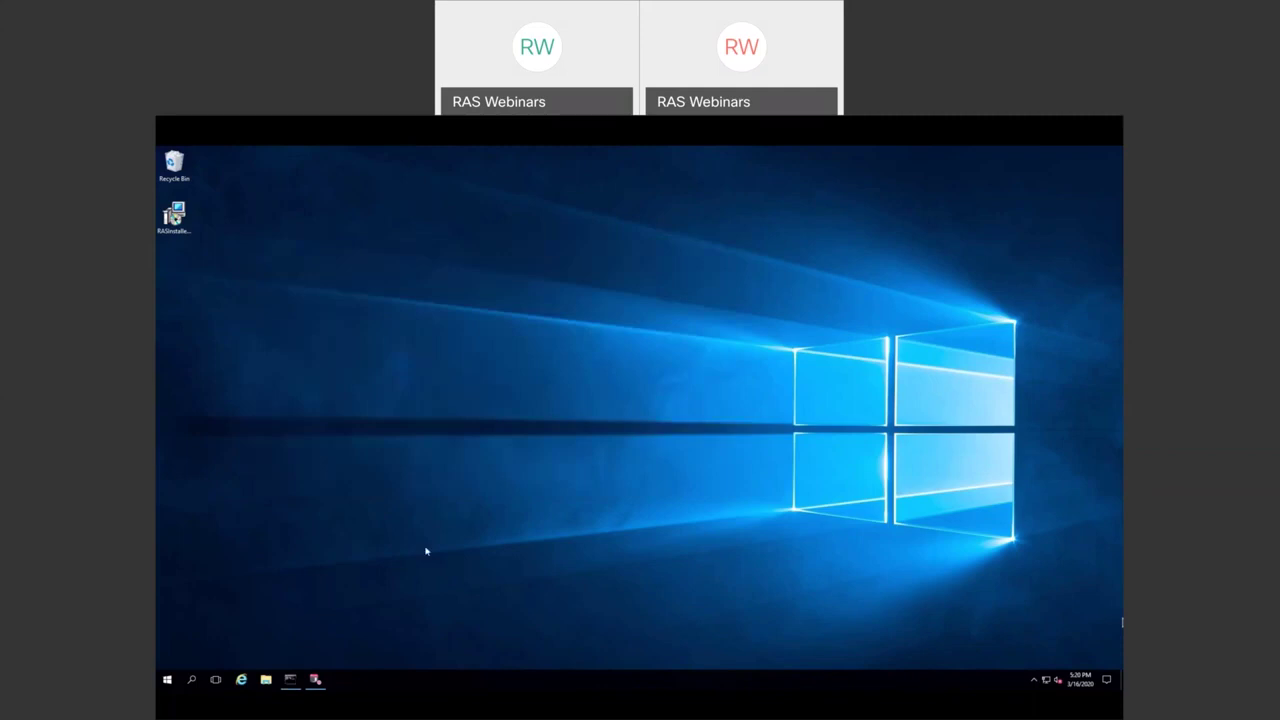
Add a new tenant named Tenant1 with public domain address cert-s1.praslab.local
{"action": "left_click", "coordinate": [314, 679]}
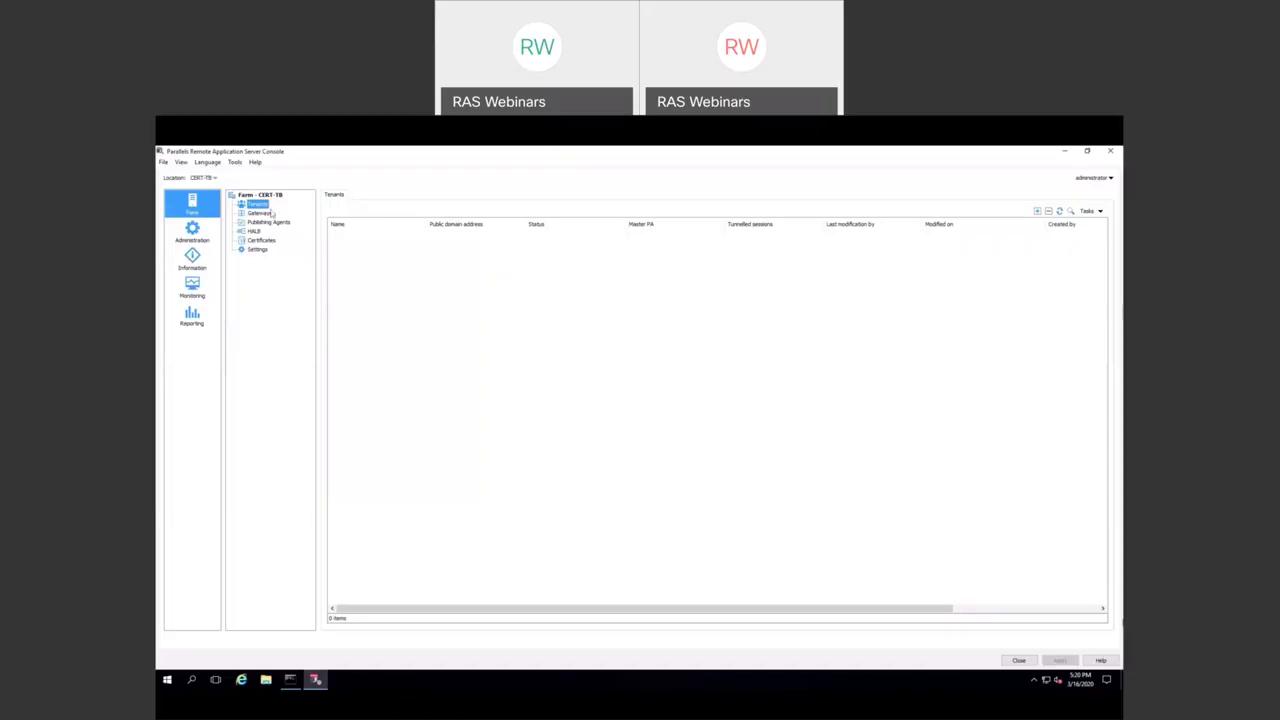
{"action": "left_click", "coordinate": [1037, 212]}
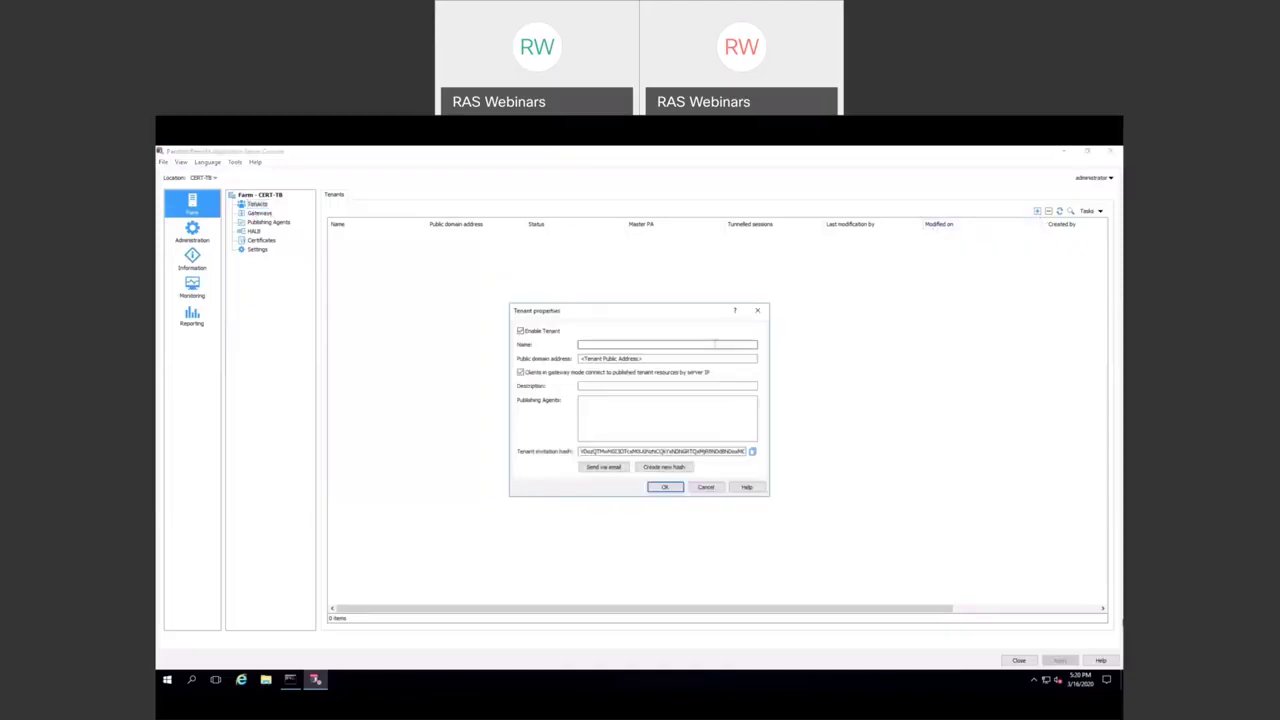
{"action": "left_click", "coordinate": [665, 343]}
{"action": "type", "text": "Tenant3"}
{"action": "left_click_drag", "start_coordinate": [692, 358], "coordinate": [578, 358]}
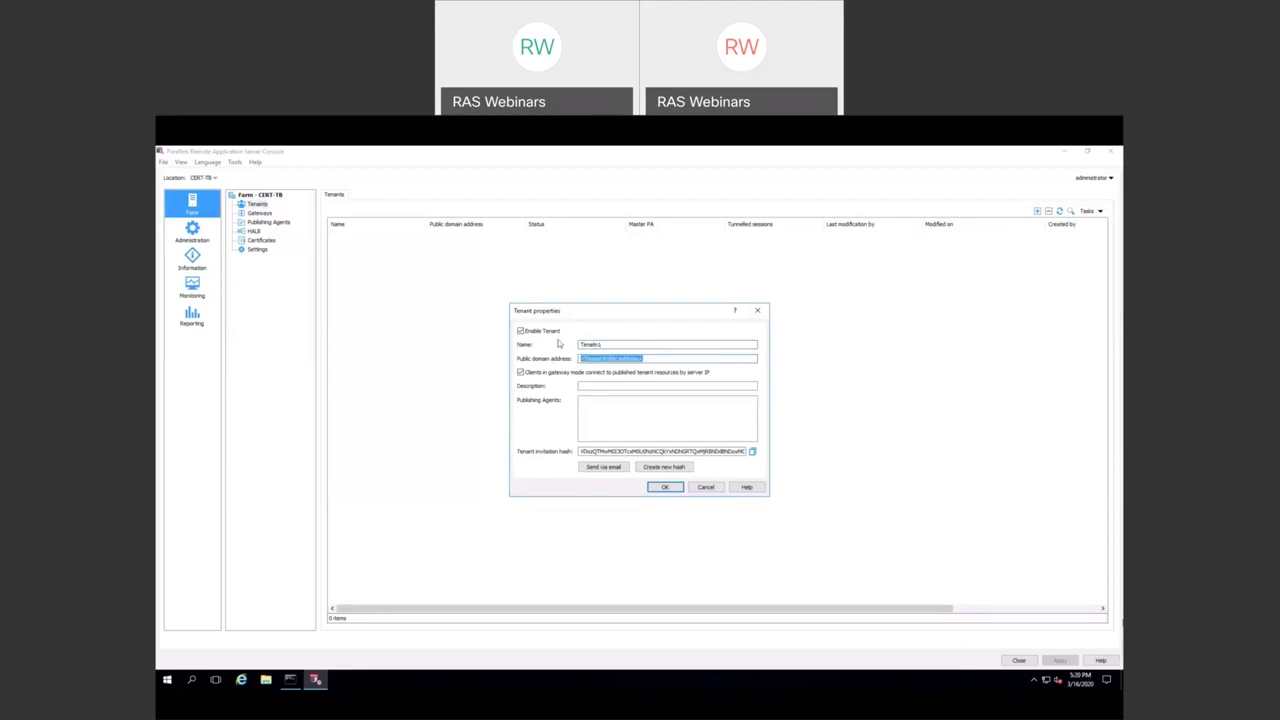
{"action": "type", "text": "cert"}
{"action": "type", "text": "1.parallels.local"}
Copy the tenant's invitation hash, confirm and apply, then switch to the RASCERT-01 console
{"action": "left_click", "coordinate": [752, 452]}
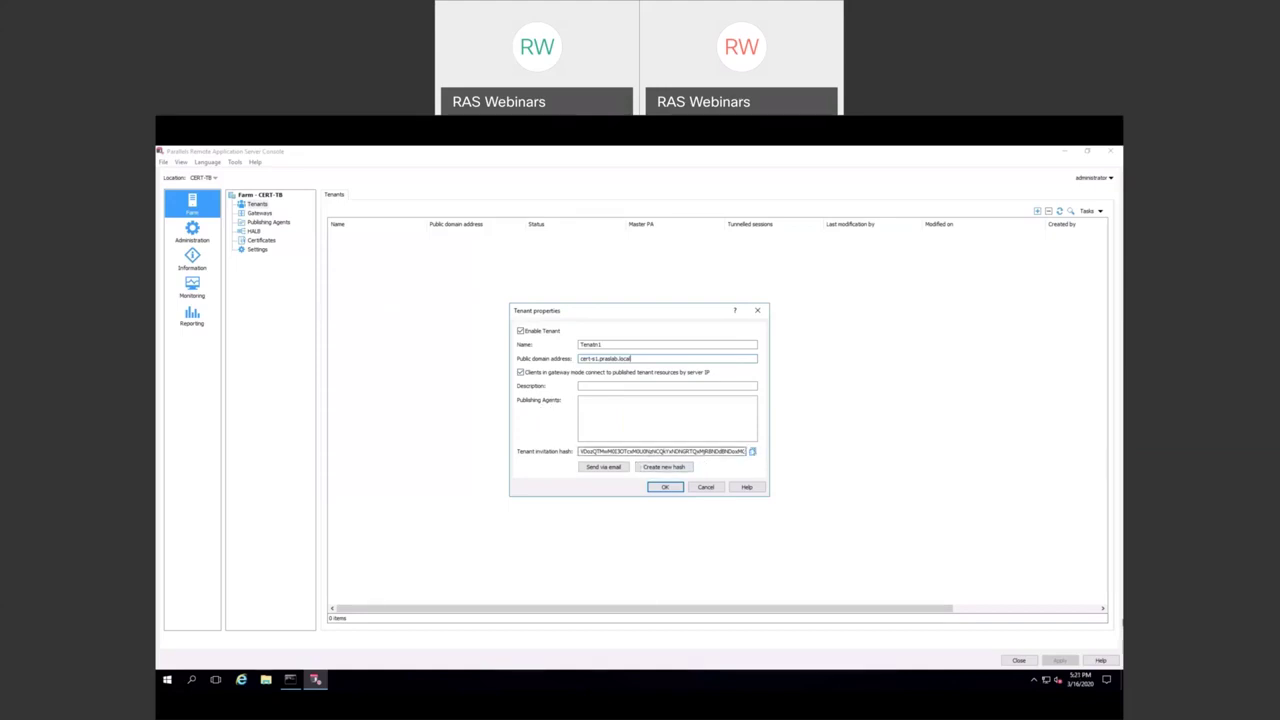
{"action": "left_click", "coordinate": [665, 488]}
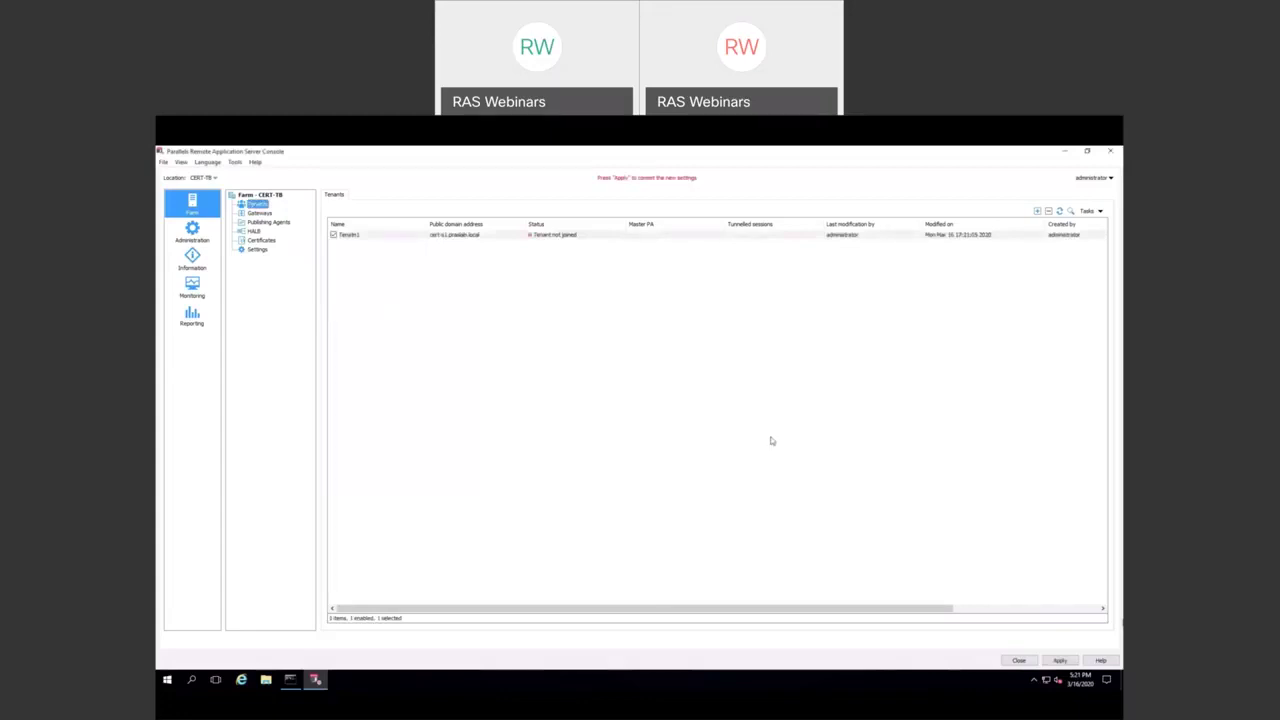
{"action": "left_click", "coordinate": [1060, 660]}
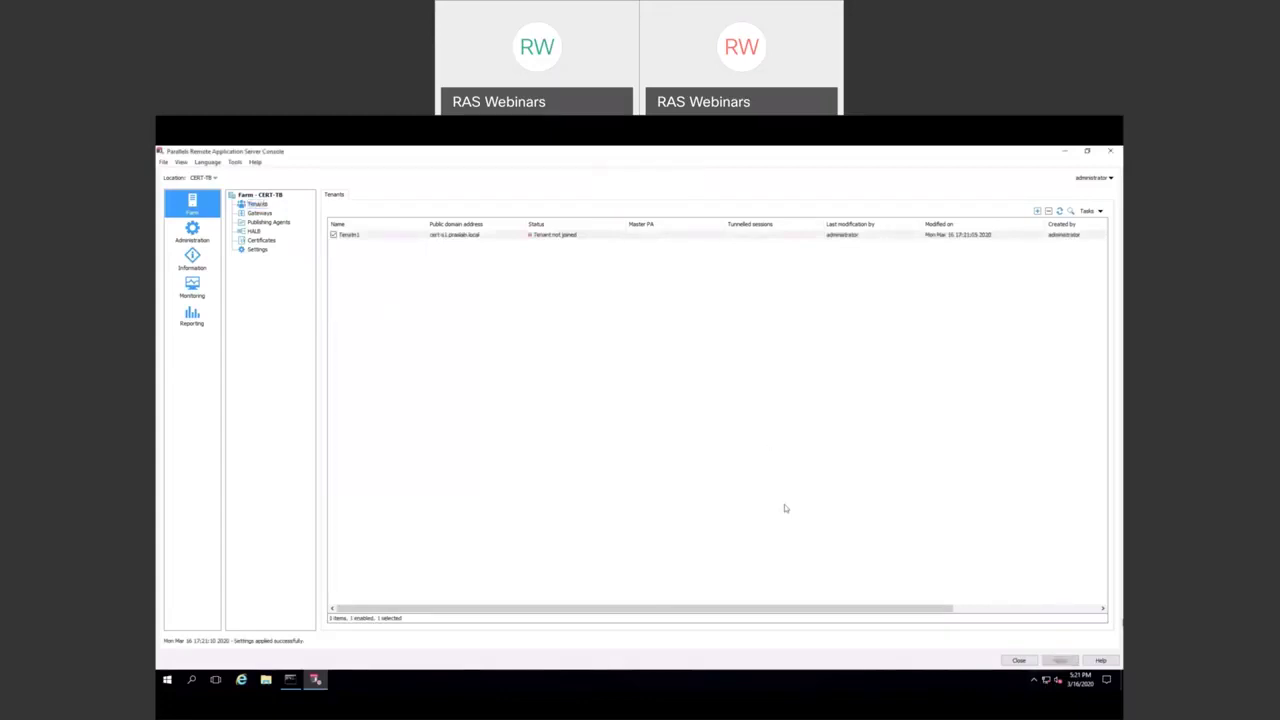
{"action": "key", "text": "alt+Tab"}
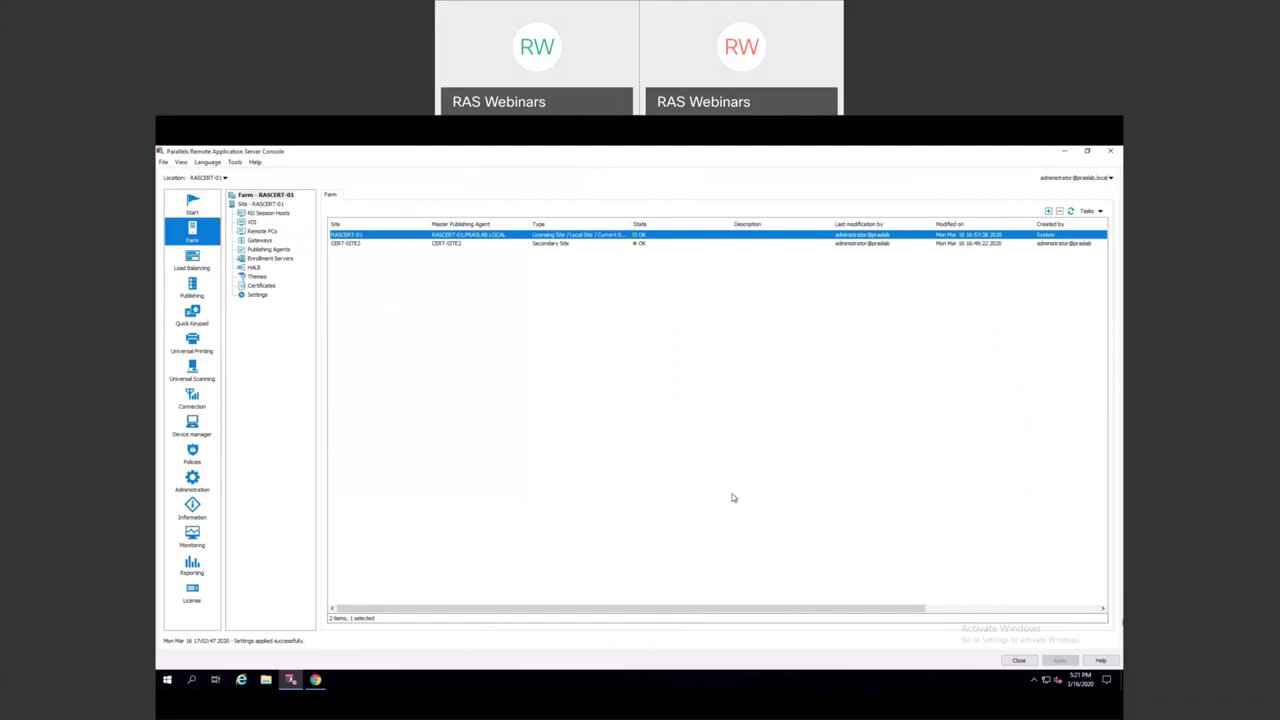
Show the Site - RASCERT-01 overview and open its Tasks dropdown
{"action": "scroll", "coordinate": [732, 497], "scroll_direction": "right", "scroll_amount": 3}
{"action": "scroll", "coordinate": [732, 497], "scroll_direction": "left", "scroll_amount": 3}
{"action": "left_click", "coordinate": [258, 204]}
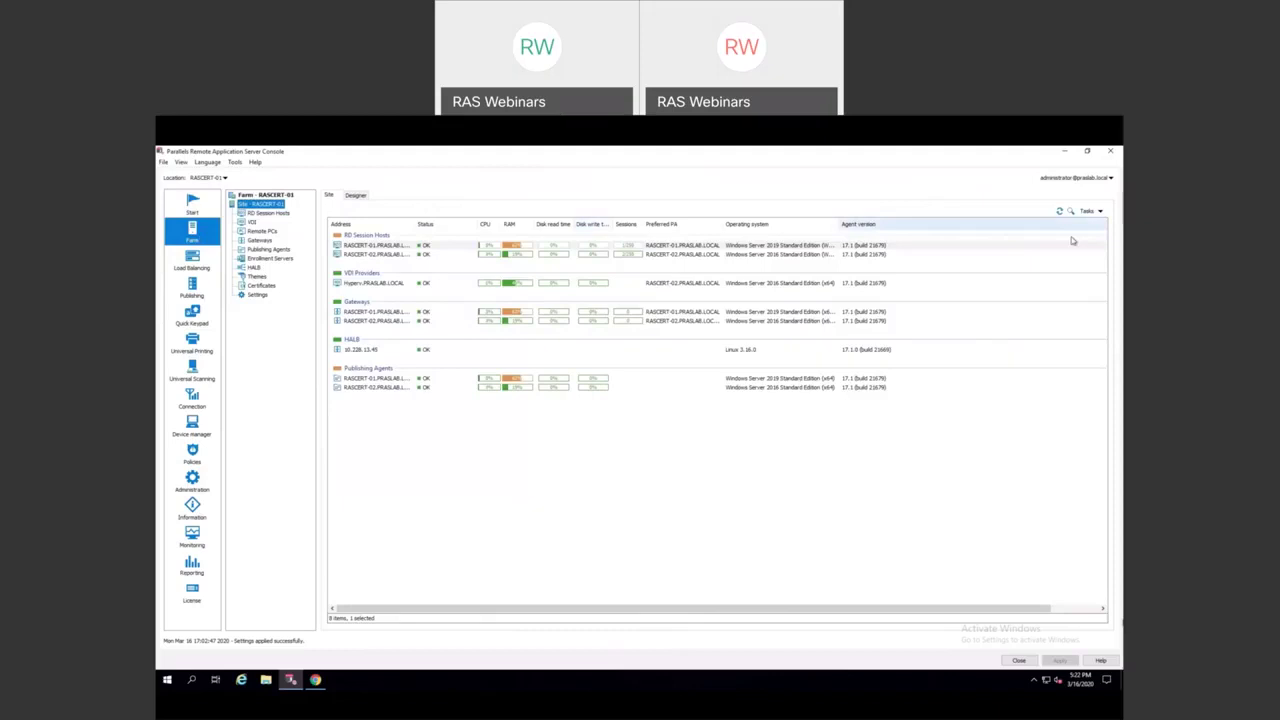
{"action": "left_click", "coordinate": [1099, 211]}
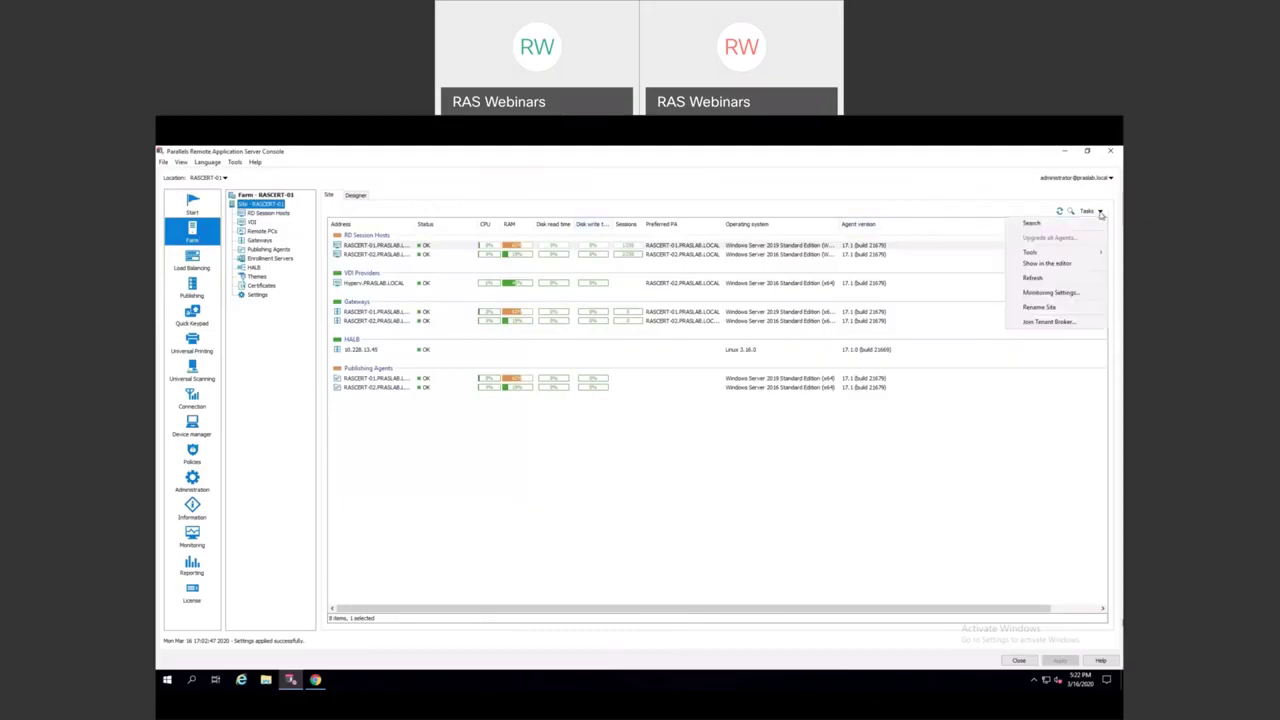
Paste the invitation hash and join RASCERT-01 to the Tenant Broker at 10.228.13.44
{"action": "left_click", "coordinate": [1062, 322]}
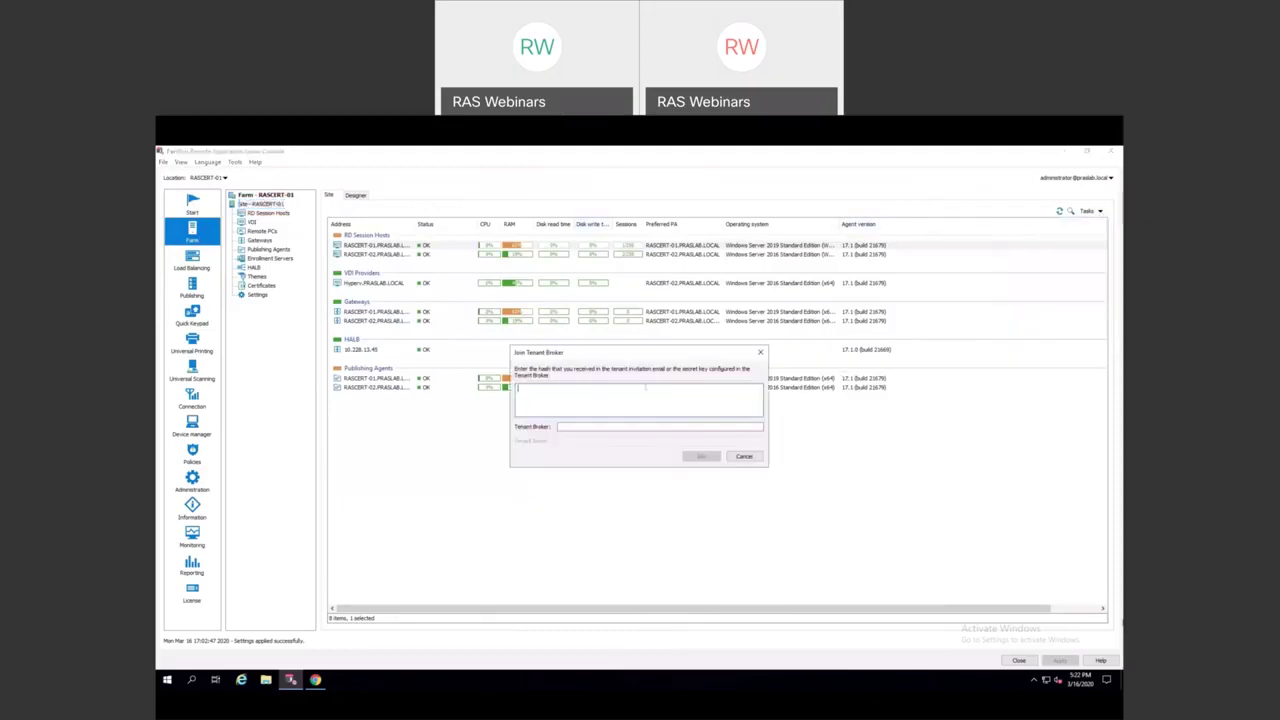
{"action": "right_click", "coordinate": [611, 391]}
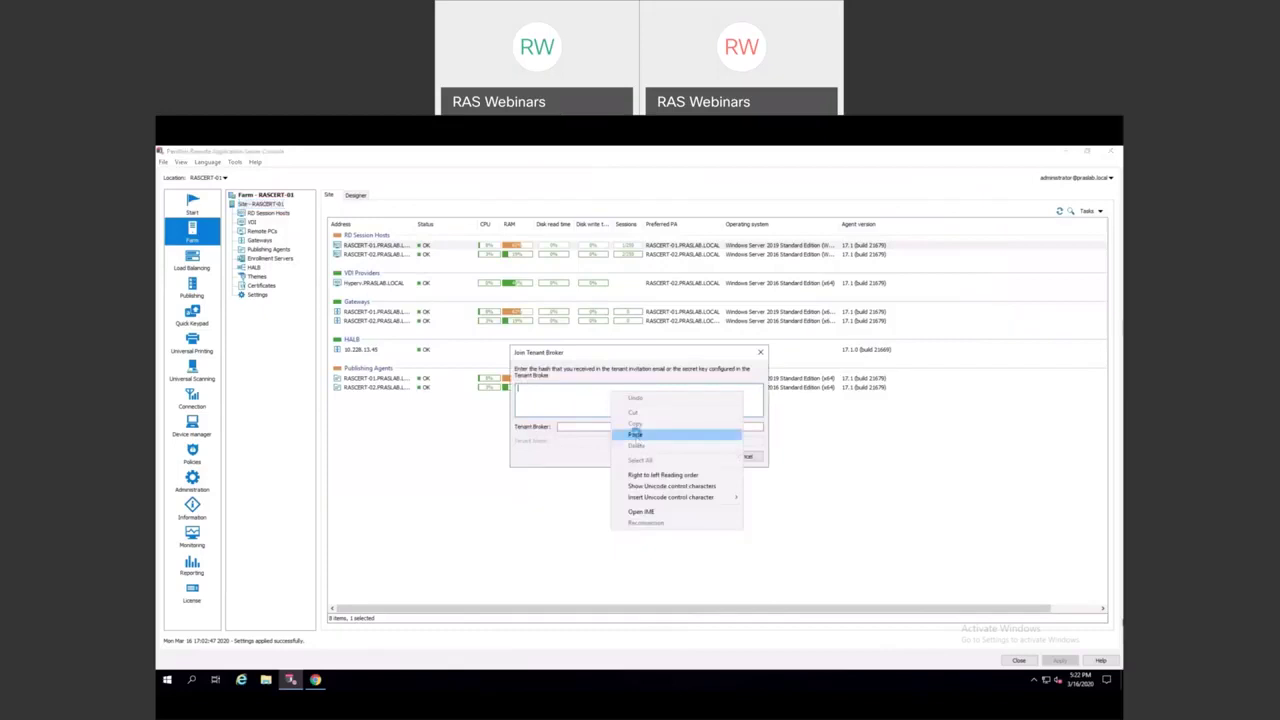
{"action": "left_click", "coordinate": [636, 432]}
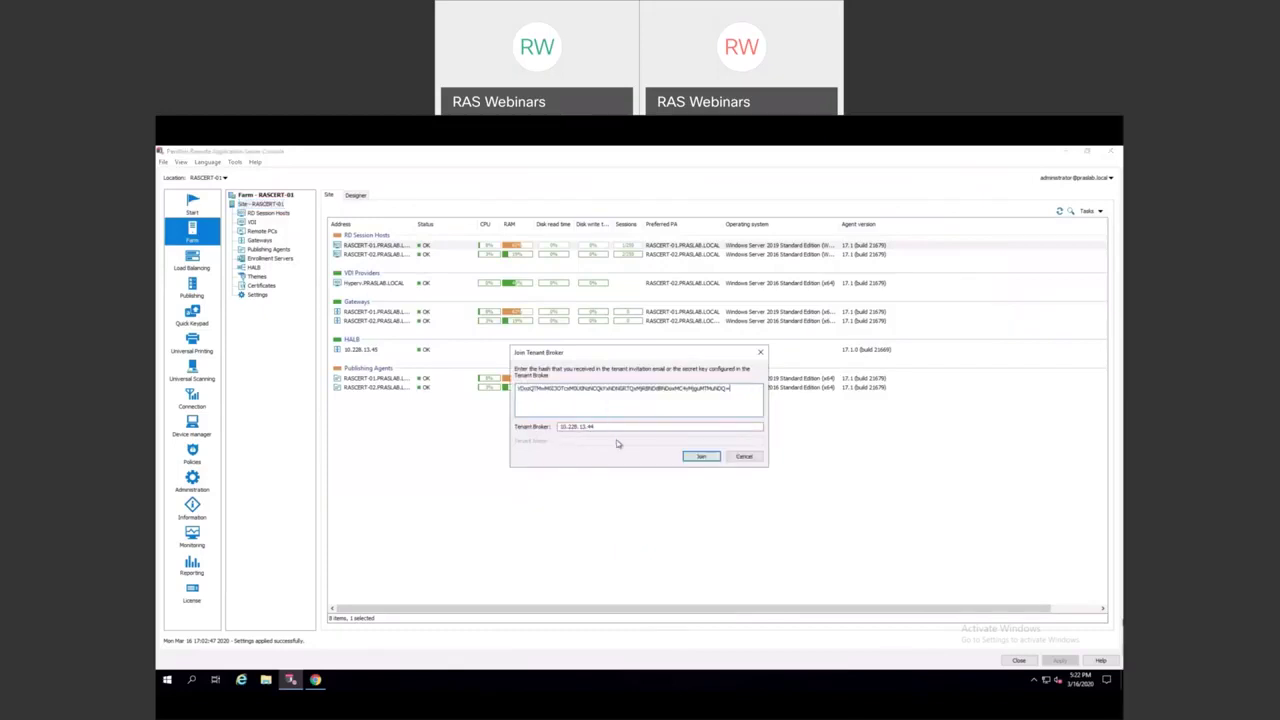
{"action": "left_click", "coordinate": [703, 457]}
{"action": "left_click", "coordinate": [700, 452]}
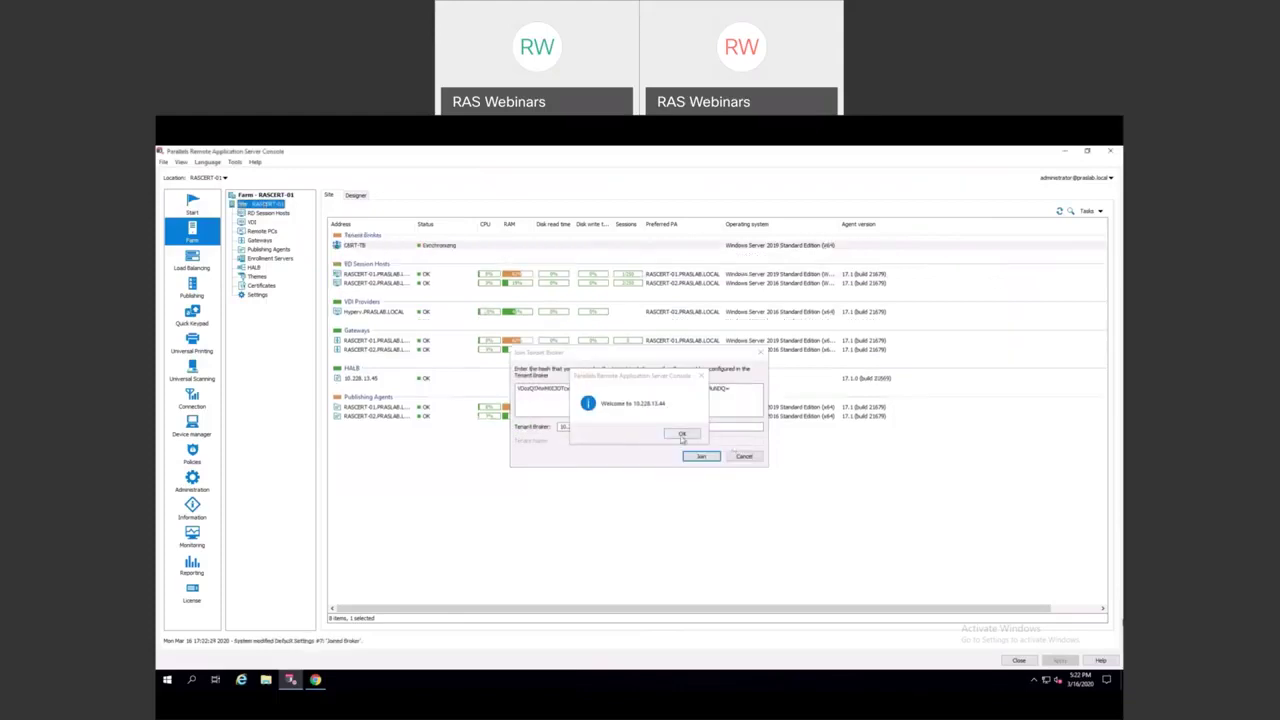
{"action": "key", "text": "Return"}
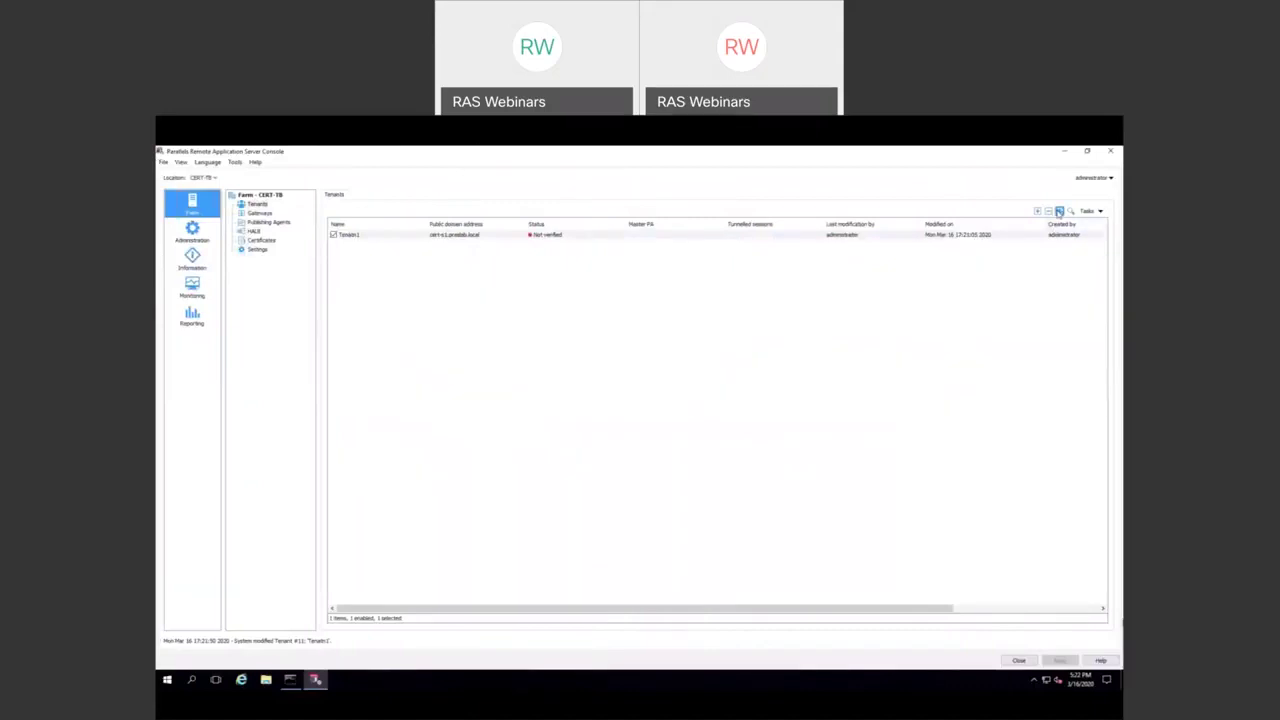
Refresh the Tenants list so Tenant1 reports OK, then show RASCERT-01's site list
{"action": "left_click", "coordinate": [1059, 211]}
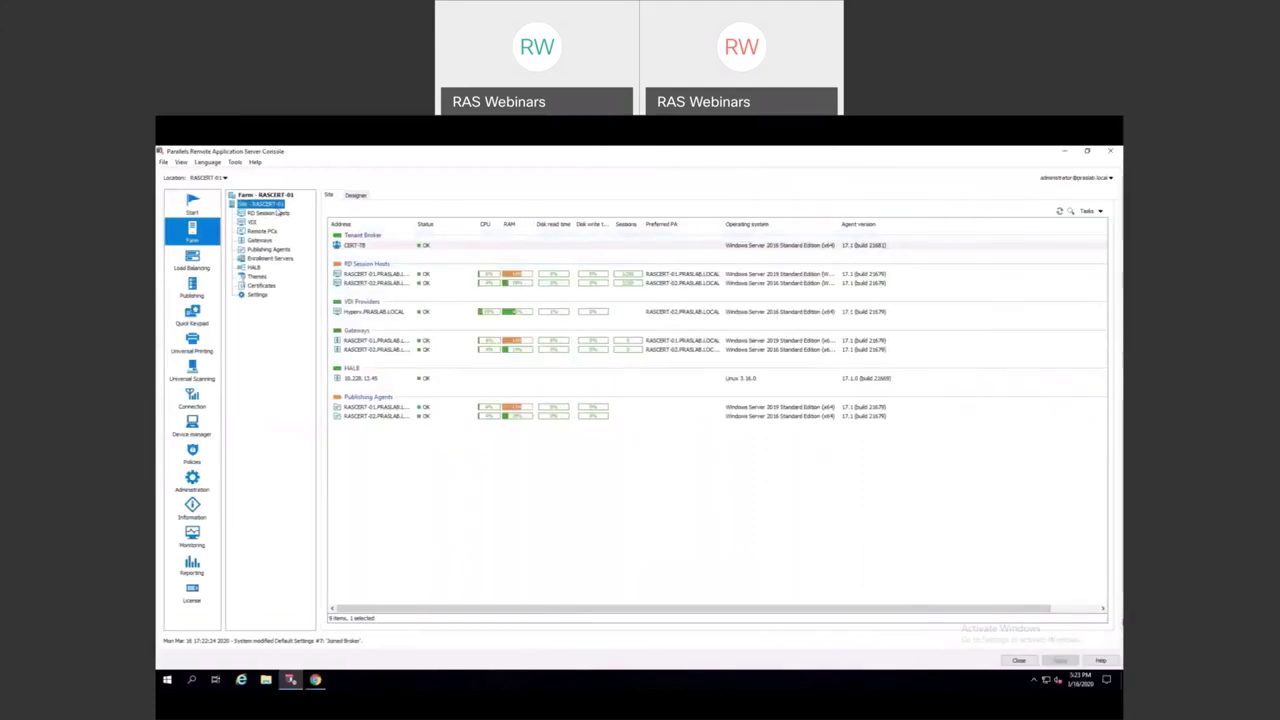
{"action": "key", "text": "Up"}
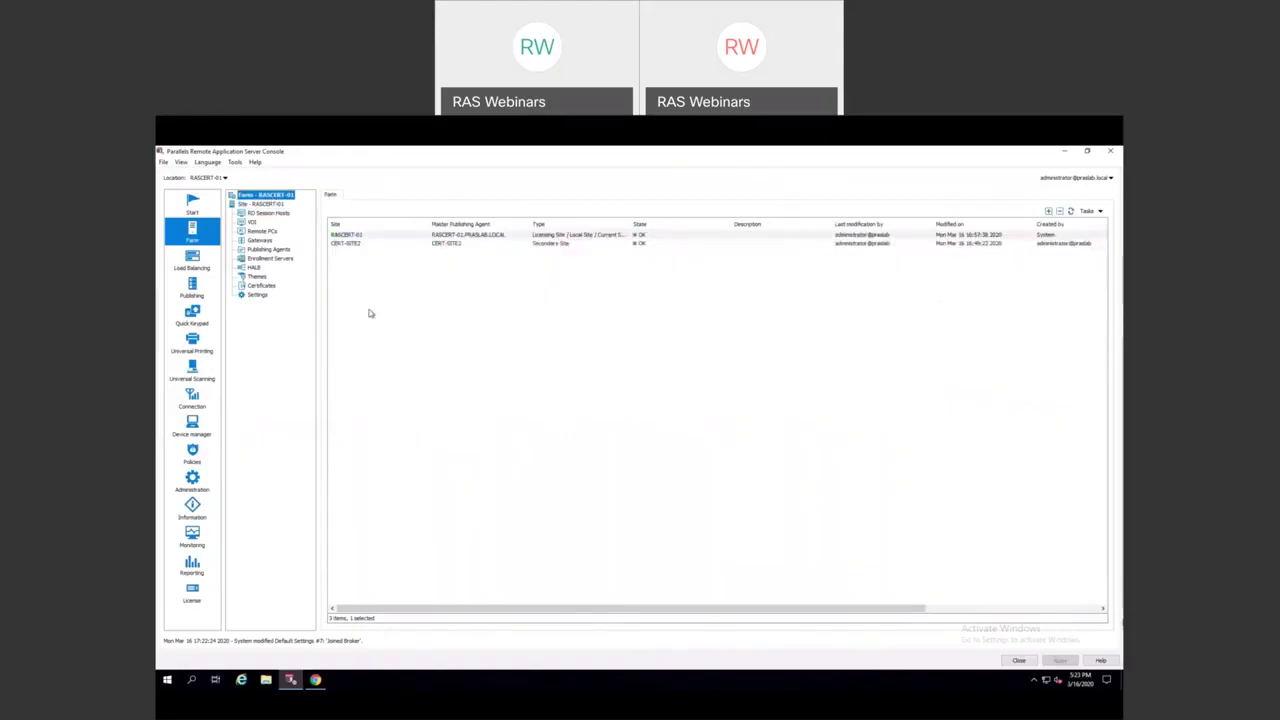
Switch the console to site CERT-SITE2 and view its RD Session Host and publishing agent
{"action": "left_click", "coordinate": [352, 246]}
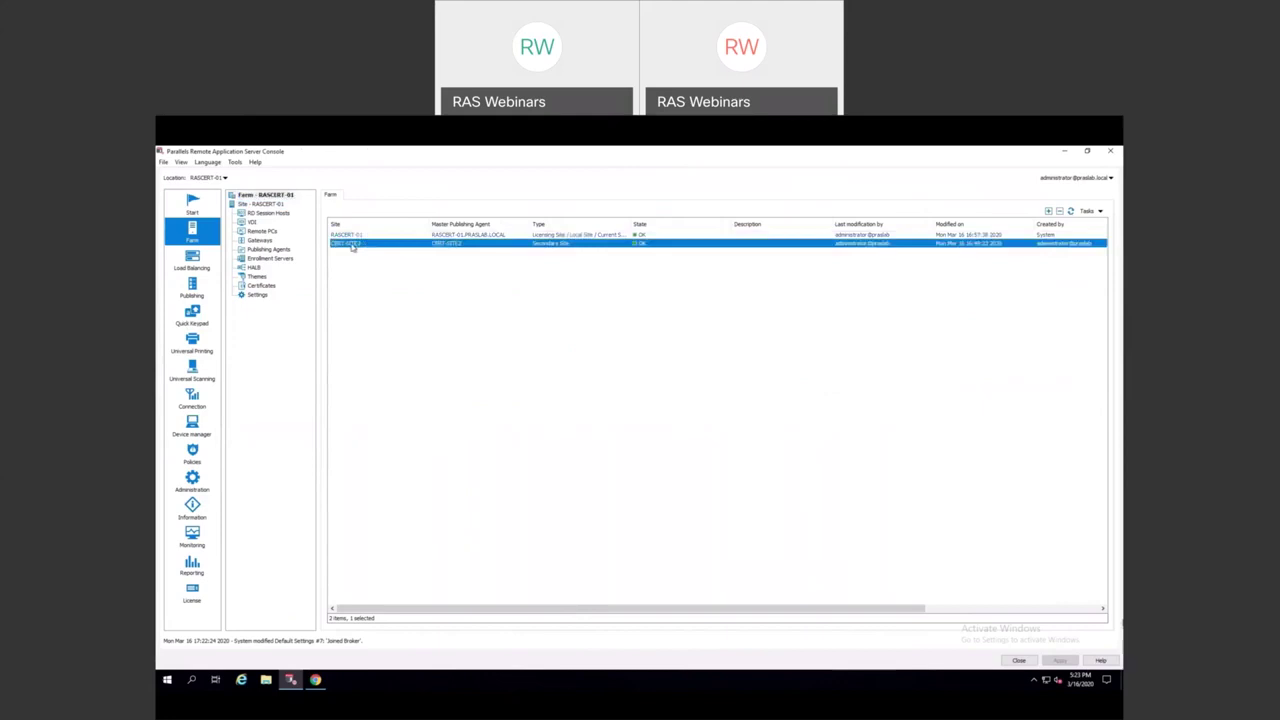
{"action": "right_click", "coordinate": [352, 247]}
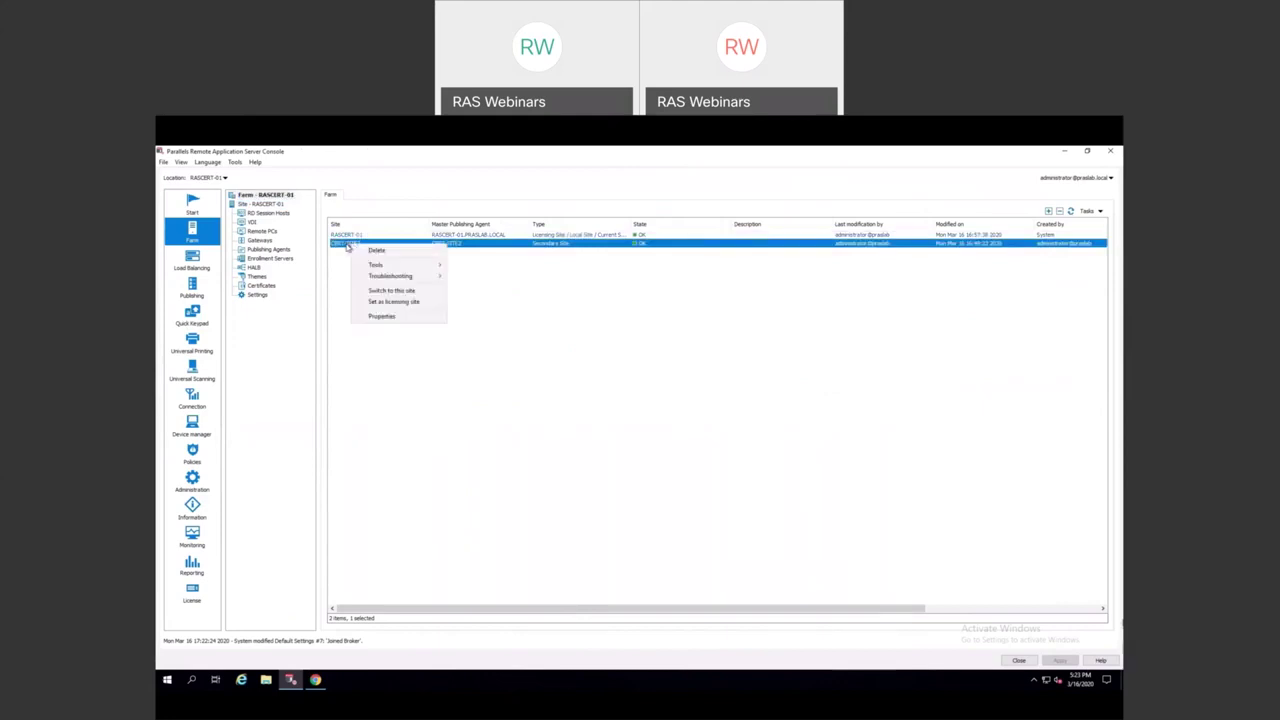
{"action": "left_click", "coordinate": [378, 291]}
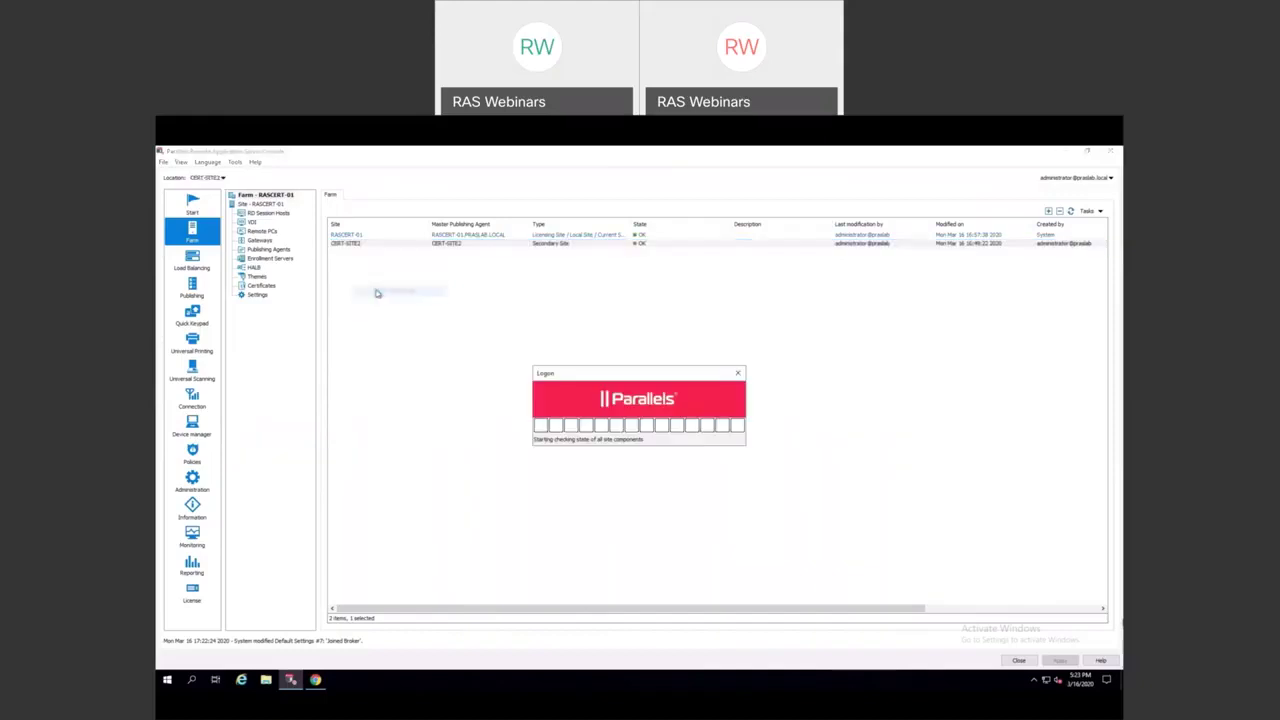
{"action": "left_click", "coordinate": [277, 205]}
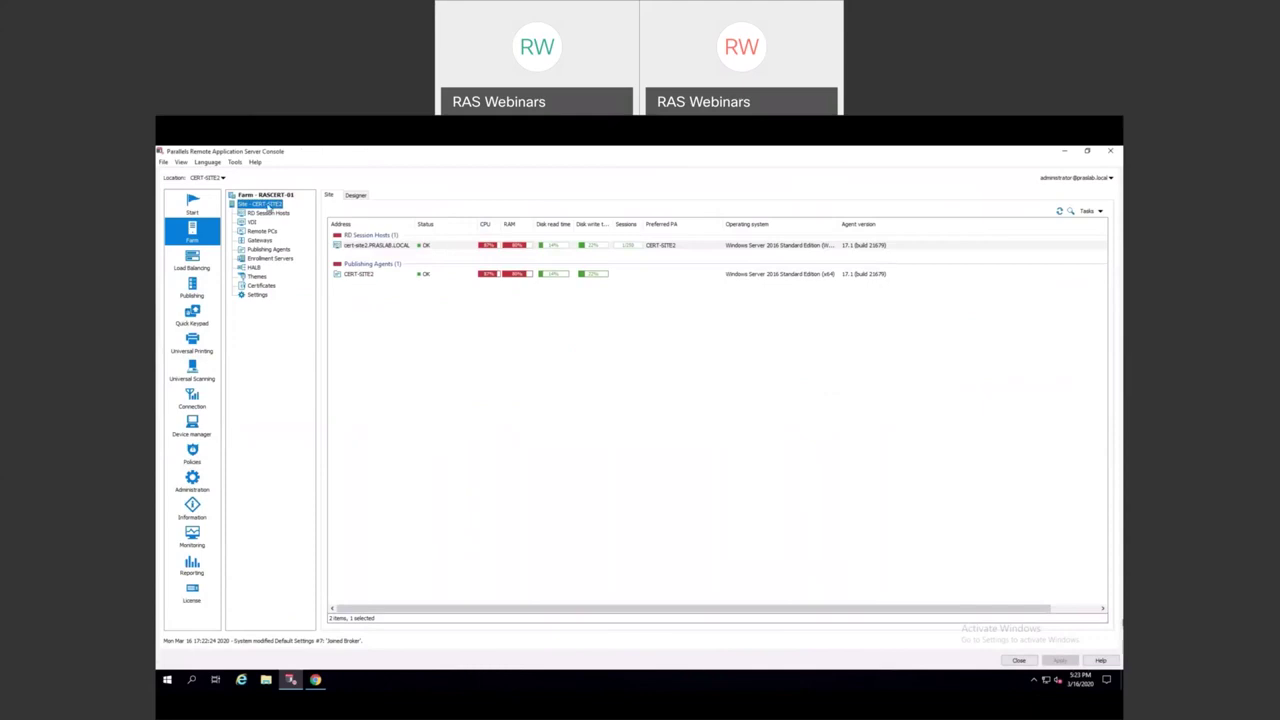
Inspect the <Default> theme's HTML5 client colours without saving, then switch to the CERT-TB console
{"action": "left_click", "coordinate": [257, 278]}
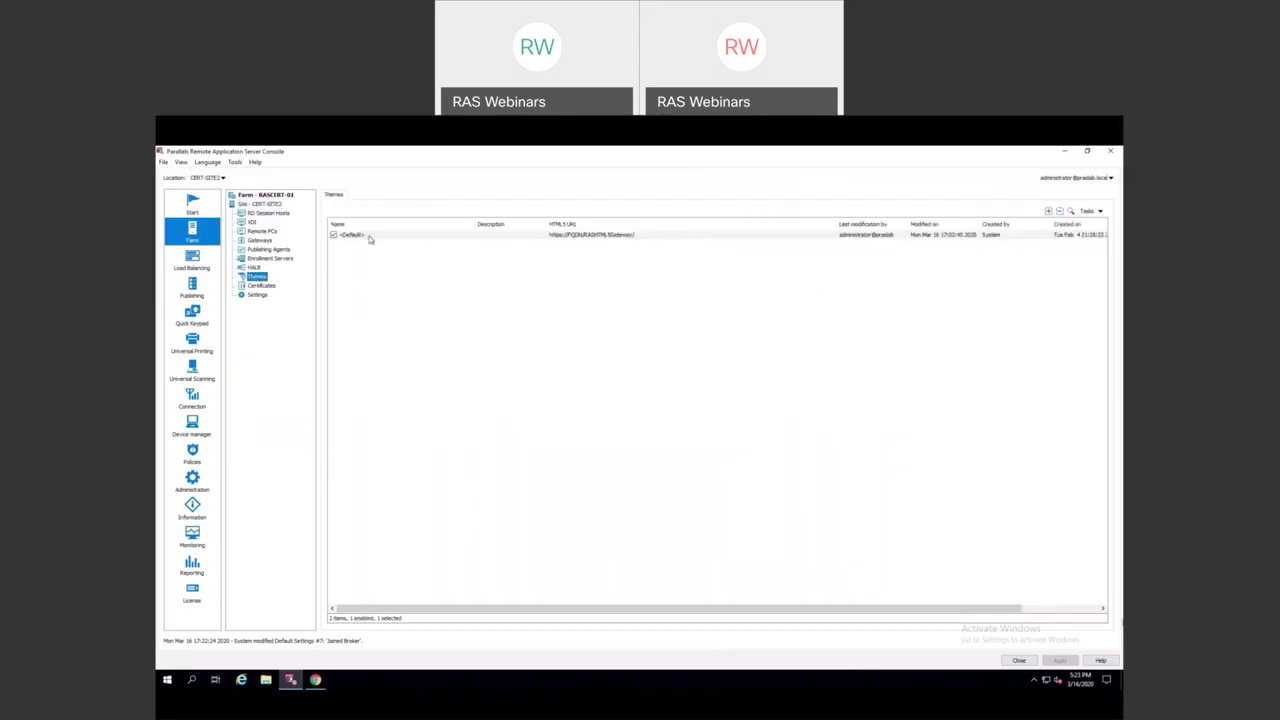
{"action": "double_click", "coordinate": [369, 237]}
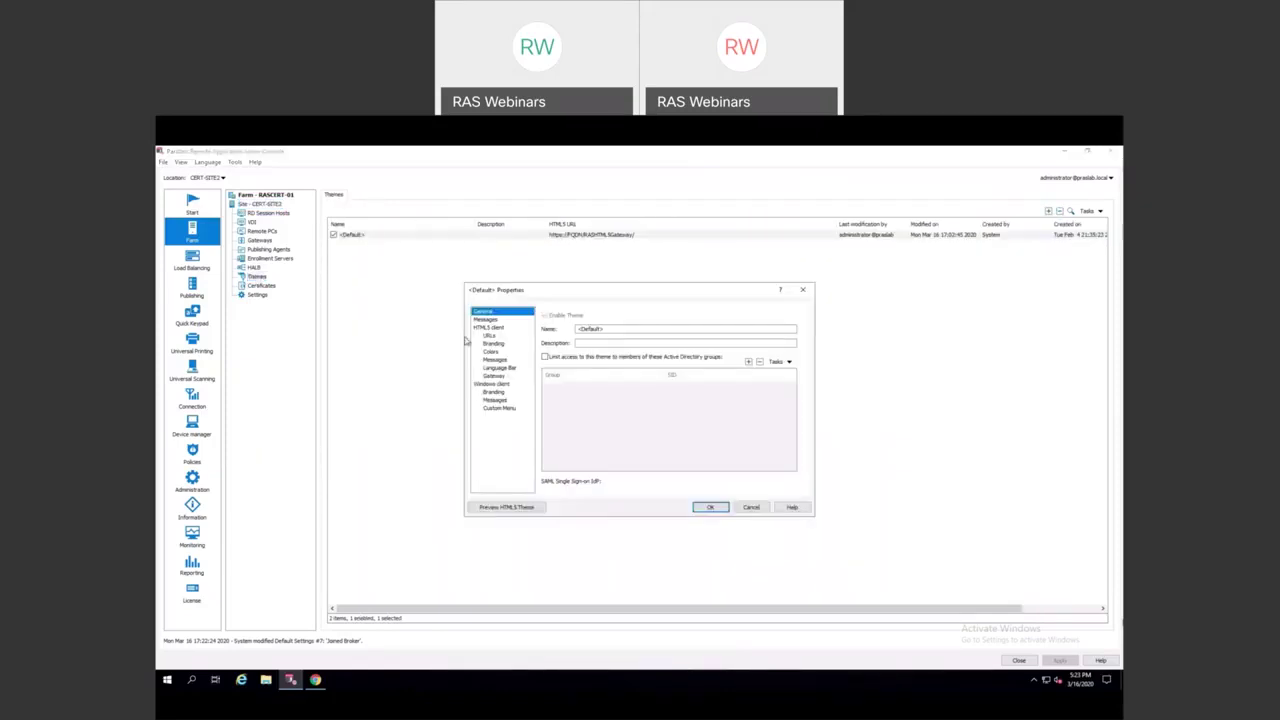
{"action": "left_click", "coordinate": [490, 351]}
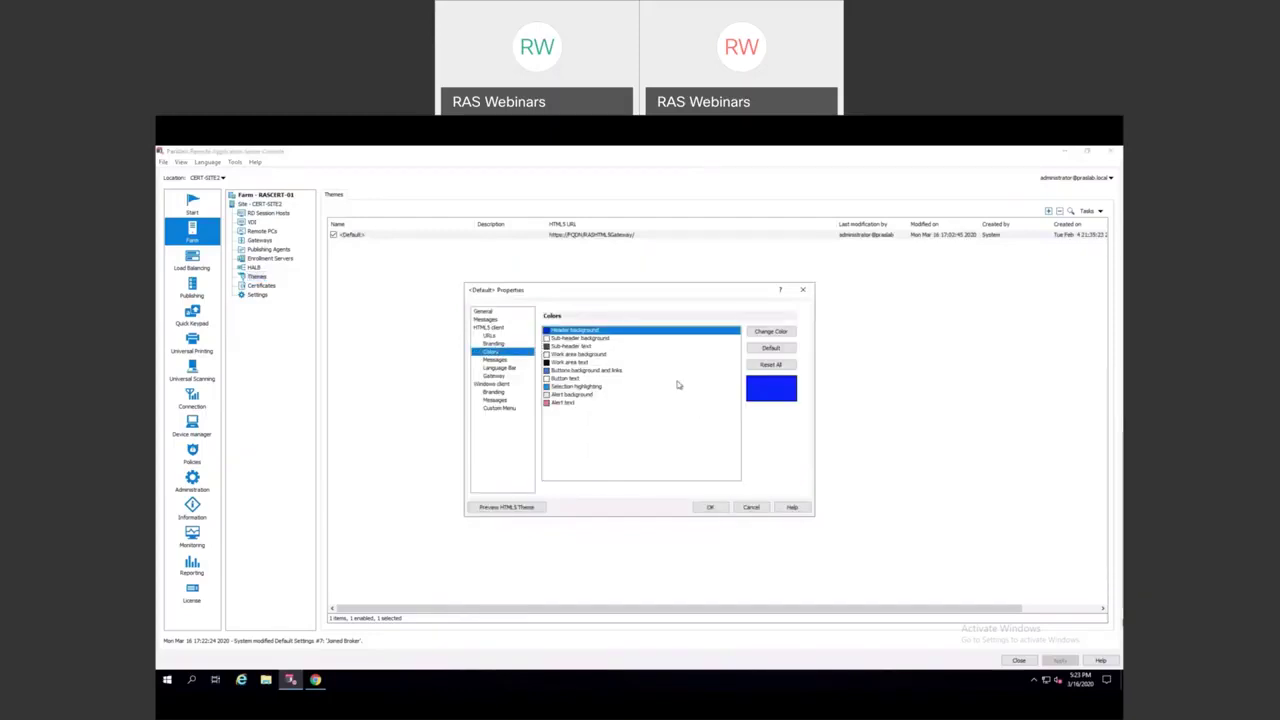
{"action": "left_click", "coordinate": [751, 507]}
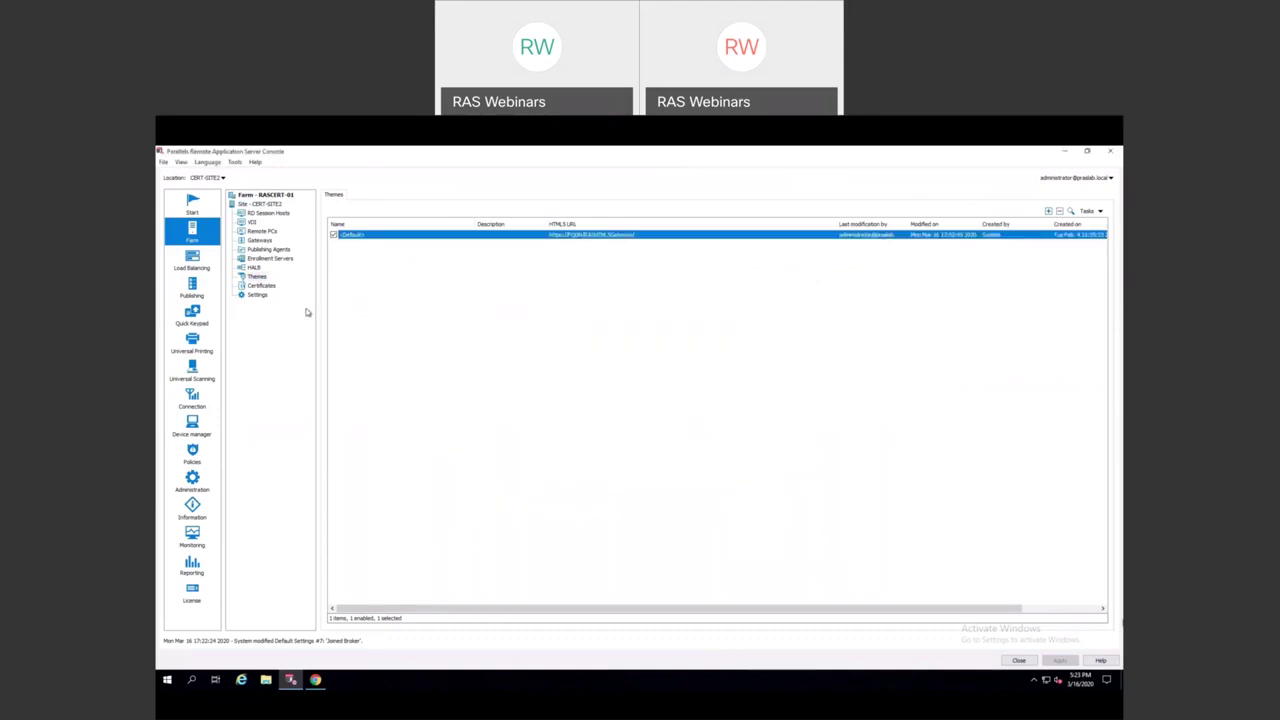
{"action": "left_click", "coordinate": [270, 205]}
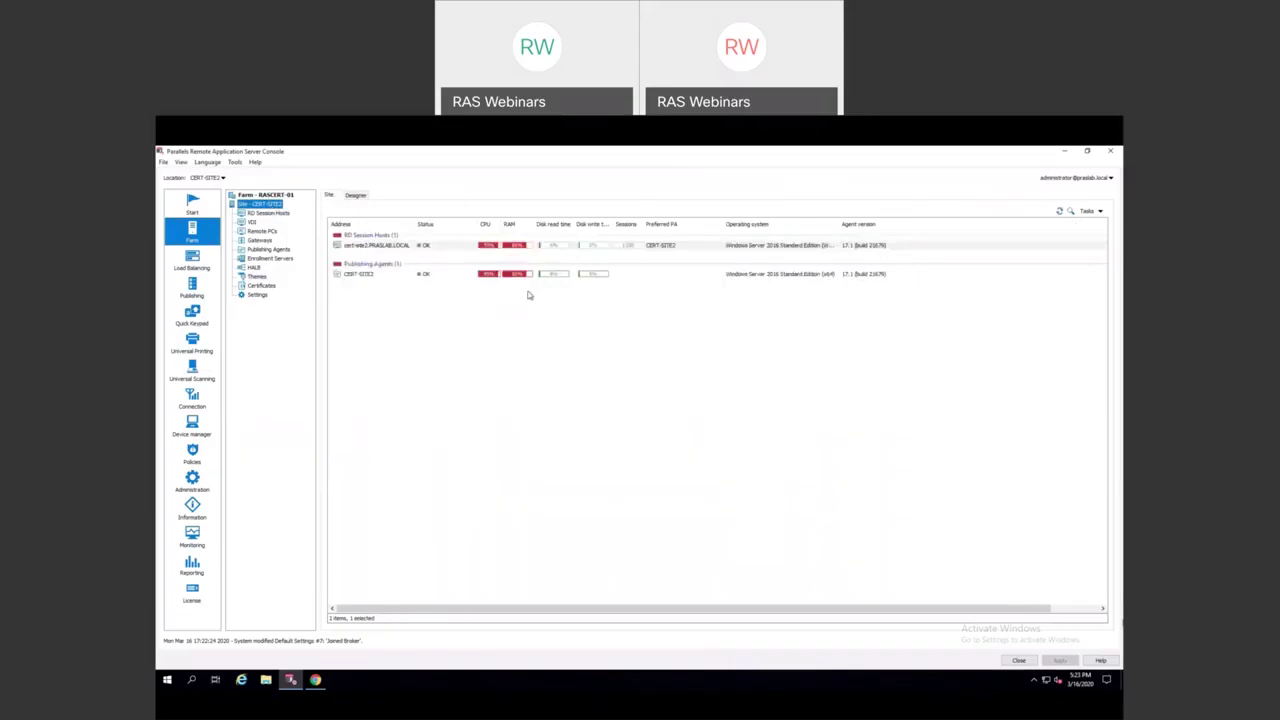
{"action": "key", "text": "alt+Tab"}
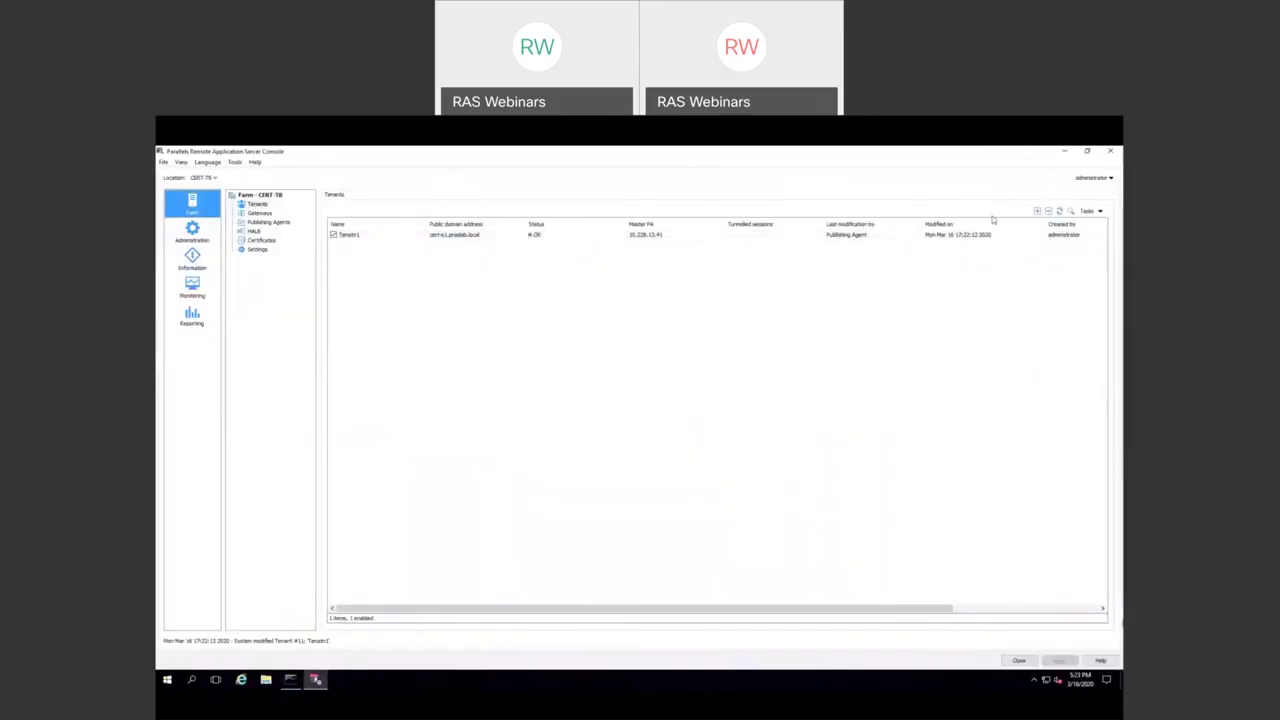
Create tenant Tenant2 with public domain address cert-s2.praslab.local and copy its invitation hash
{"action": "left_click", "coordinate": [1037, 211]}
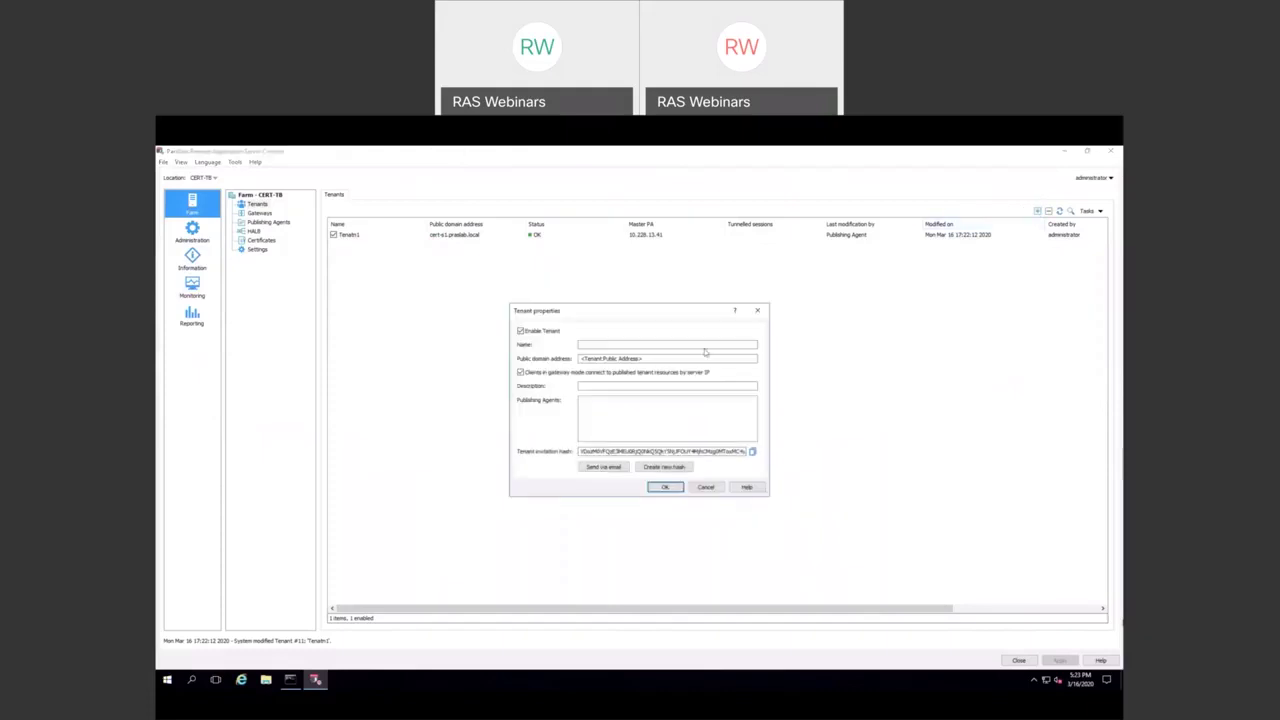
{"action": "left_click", "coordinate": [702, 343]}
{"action": "type", "text": "Tenant2"}
{"action": "key", "text": "Tab"}
{"action": "type", "text": "cert-s2.praslab.local"}
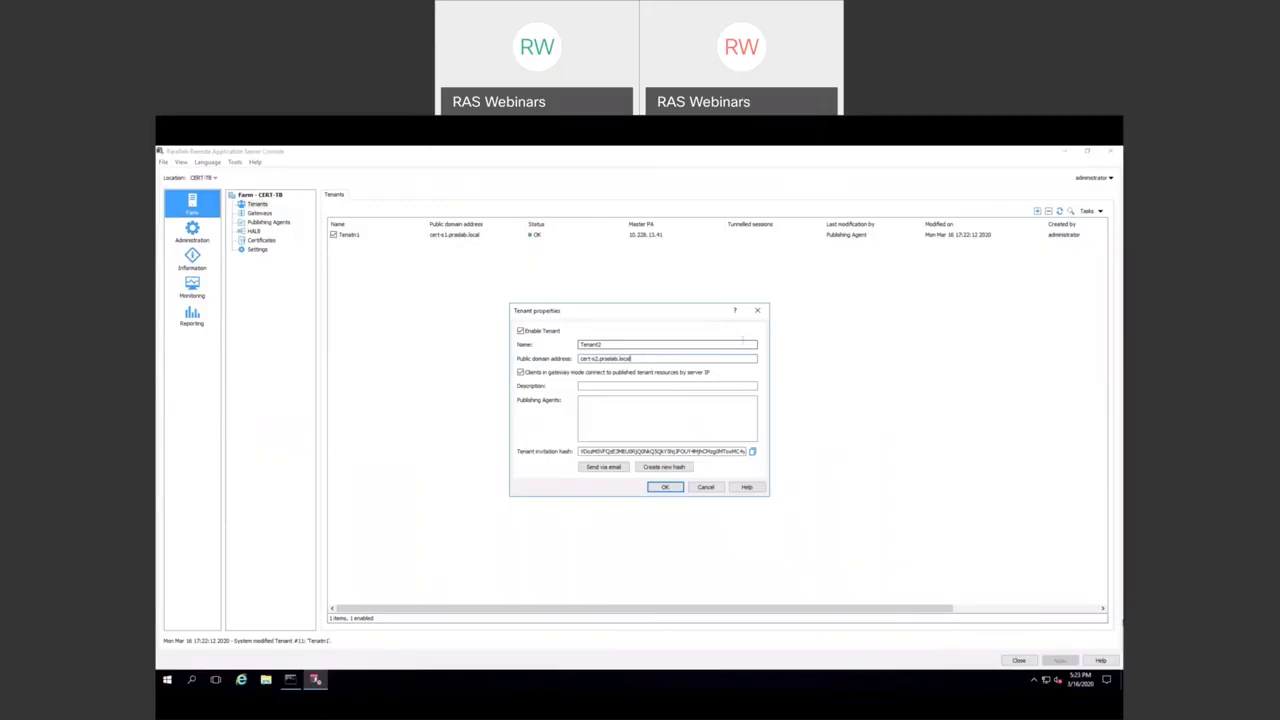
{"action": "left_click", "coordinate": [753, 452]}
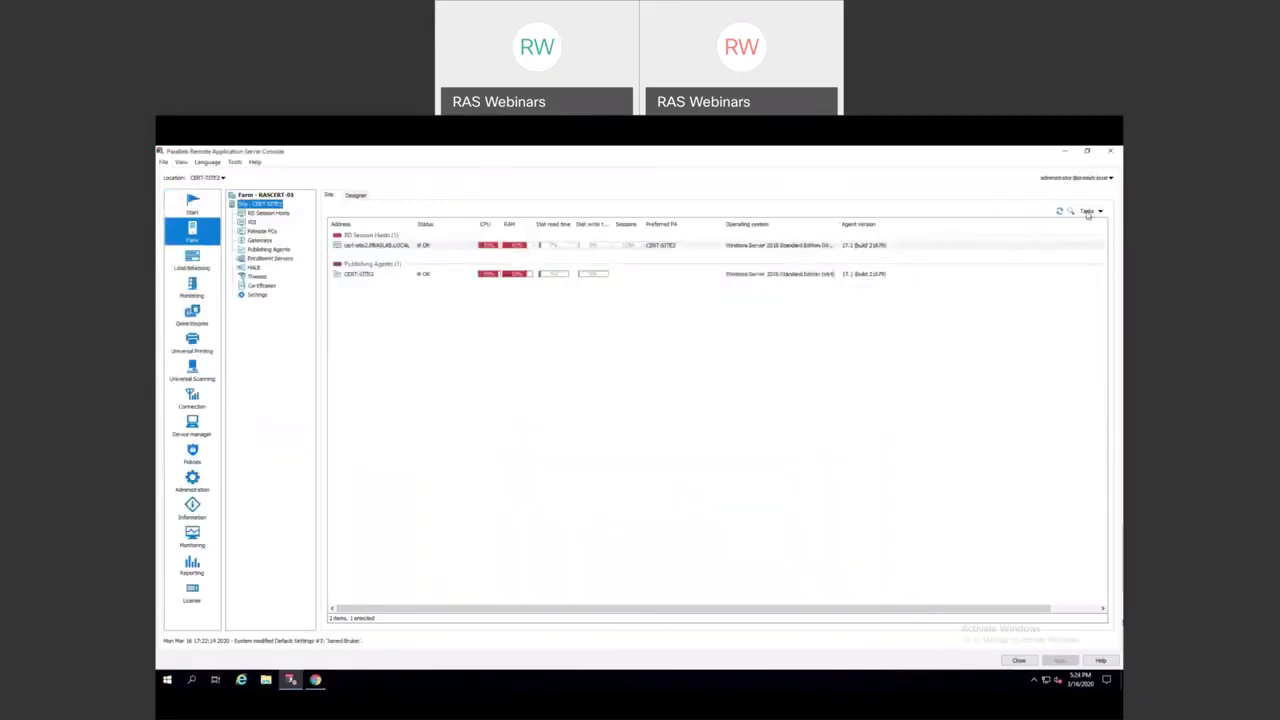
Paste the Tenant2 invitation hash into CERT-SITE2's Join Tenant Broker dialog and submit it
{"action": "left_click", "coordinate": [1090, 211]}
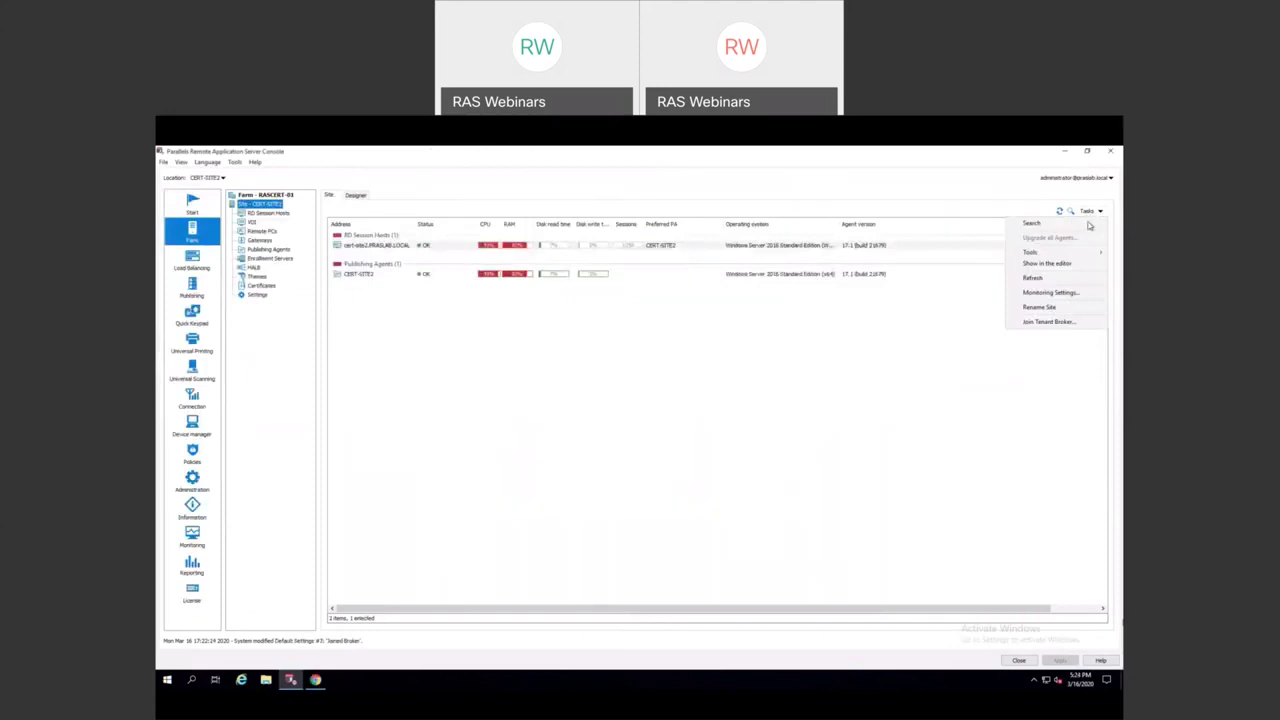
{"action": "left_click", "coordinate": [1055, 321]}
{"action": "right_click", "coordinate": [664, 393]}
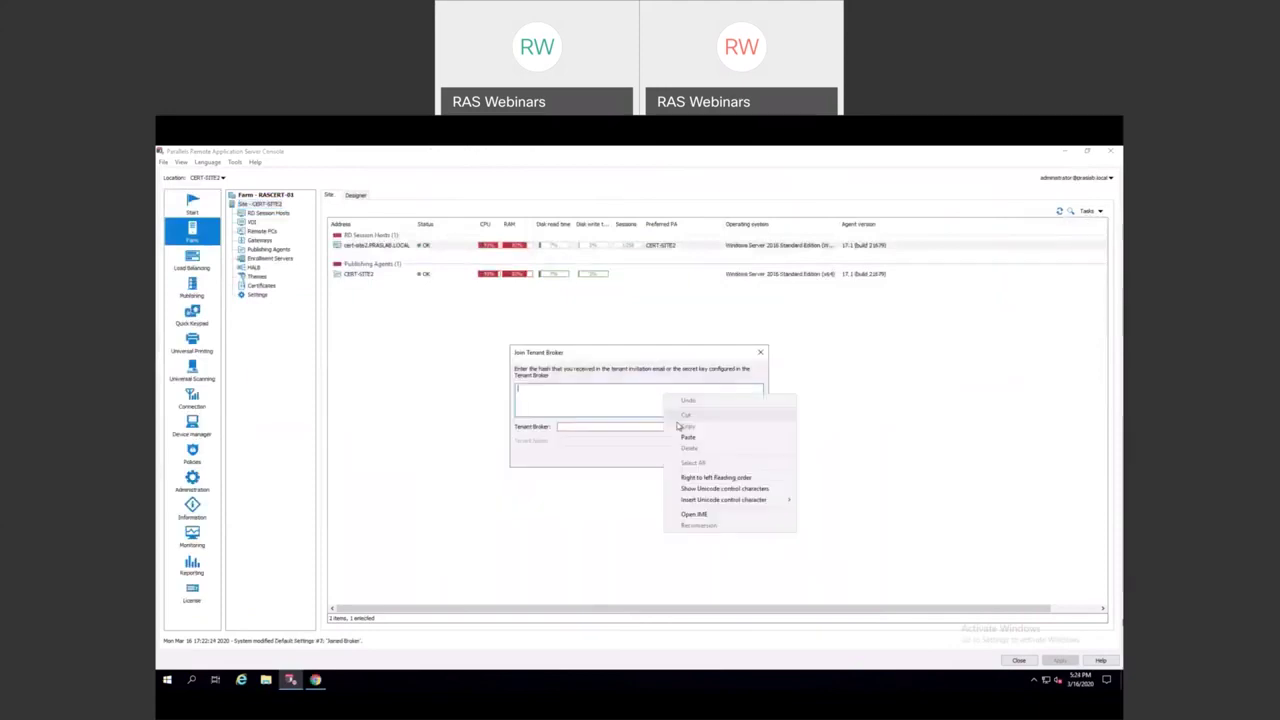
{"action": "left_click", "coordinate": [688, 435]}
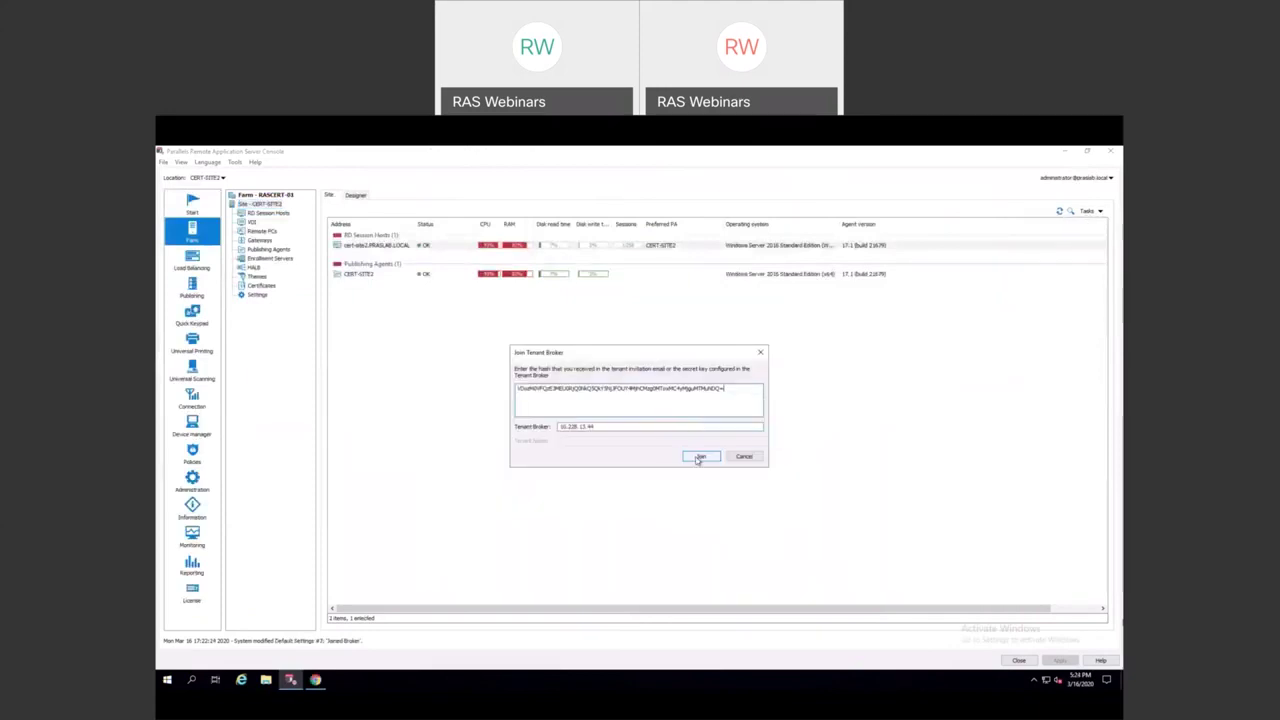
{"action": "left_click", "coordinate": [700, 457]}
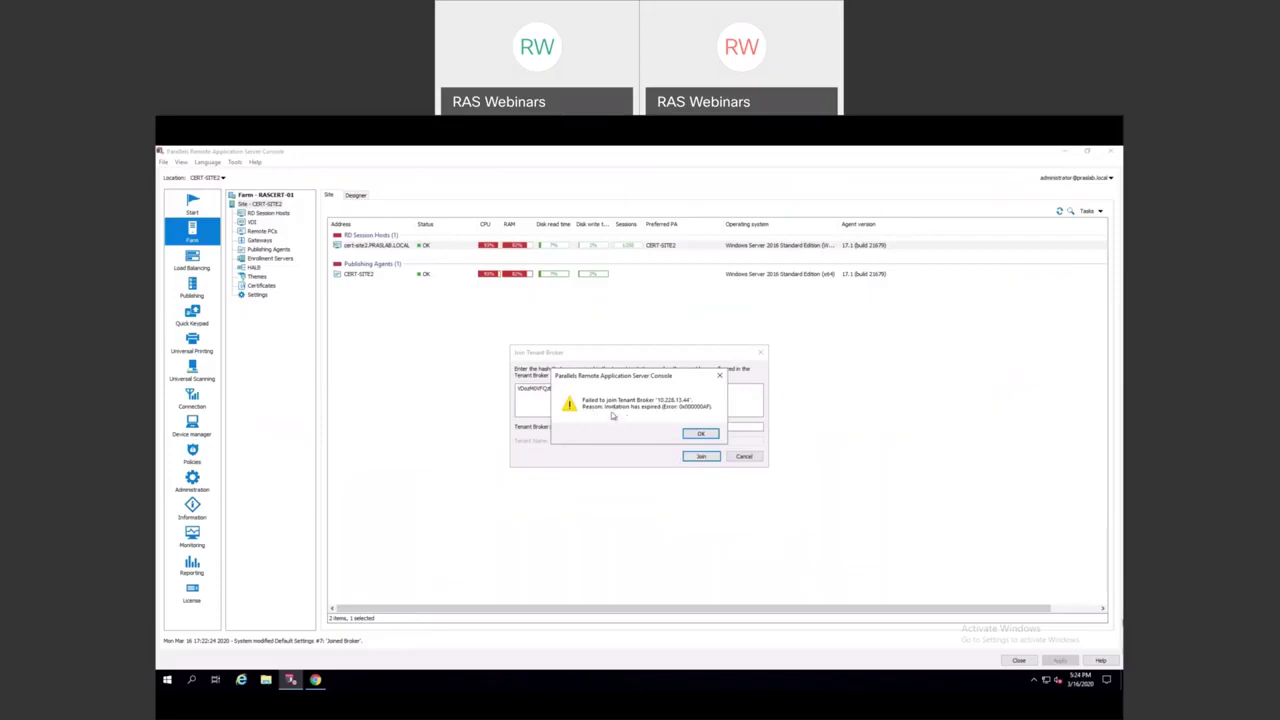
Dismiss the expired-invitation error, cancel the join, and return to the CERT-TB console
{"action": "left_click", "coordinate": [701, 435]}
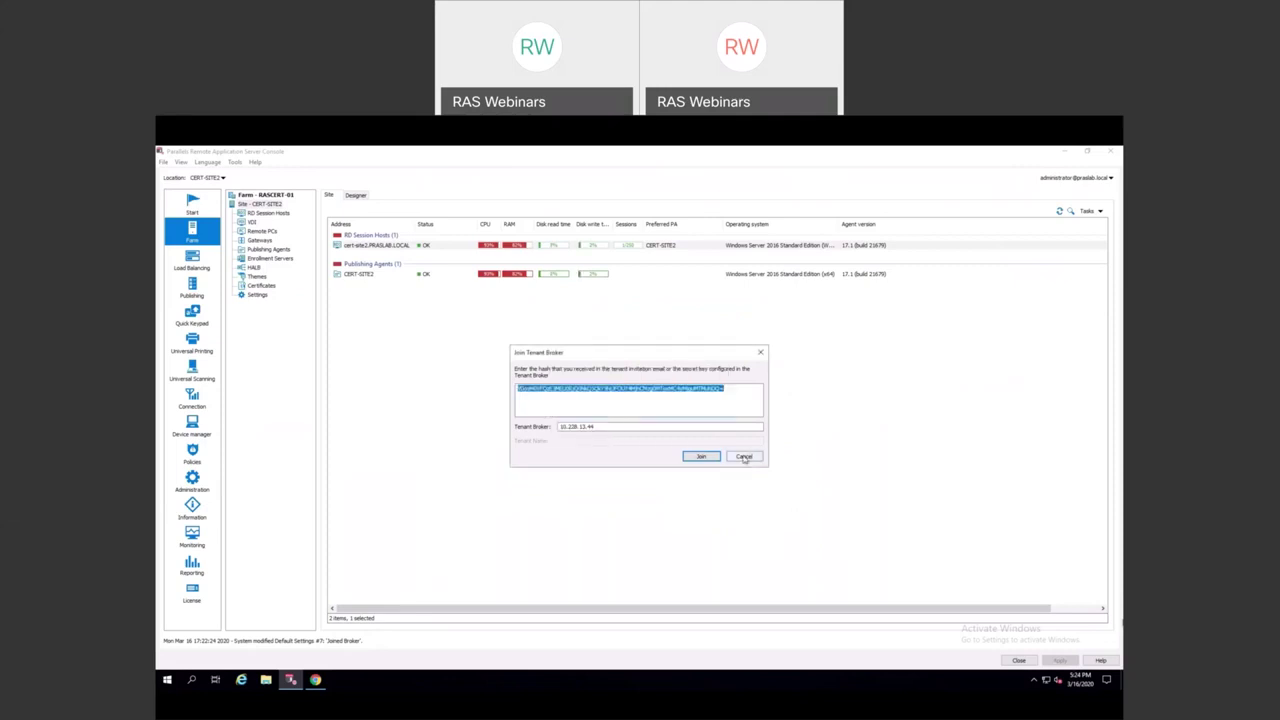
{"action": "left_click", "coordinate": [744, 457]}
{"action": "key", "text": "alt+Tab"}
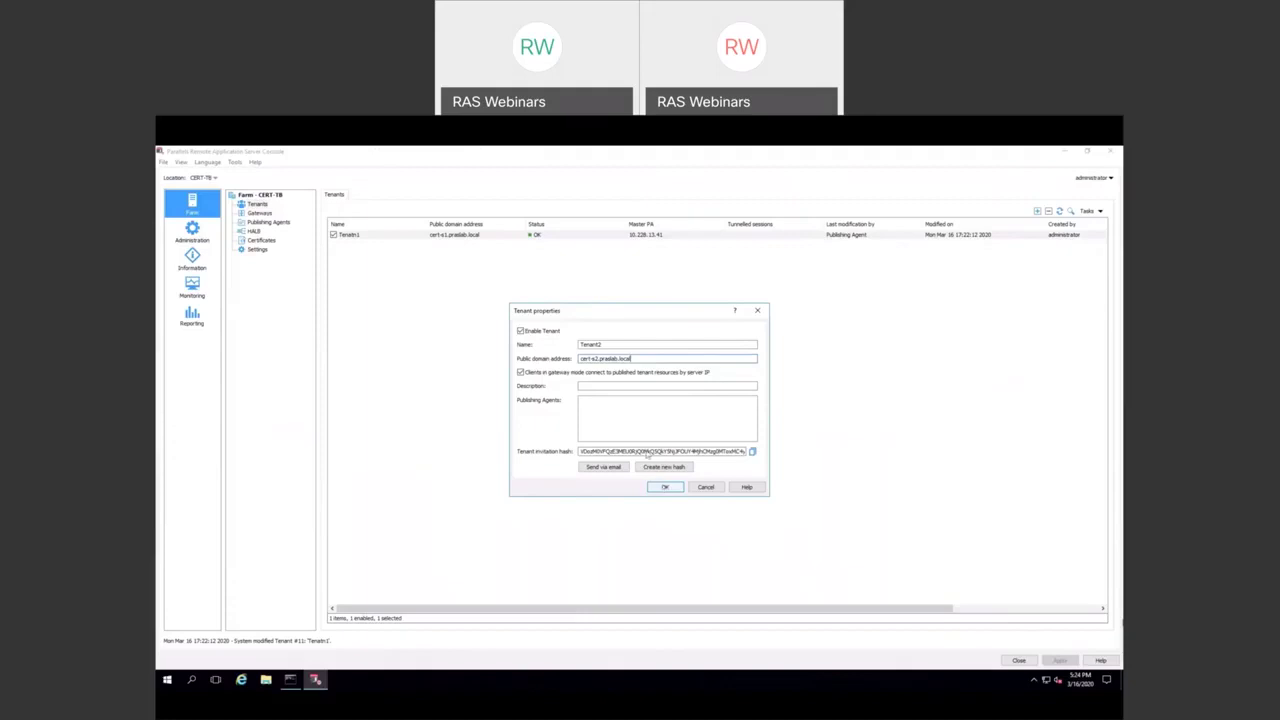
Save Tenant2, then join the RASCERT-01 site to CERT-TB using the pasted hash and refresh its status
{"action": "left_click", "coordinate": [661, 487]}
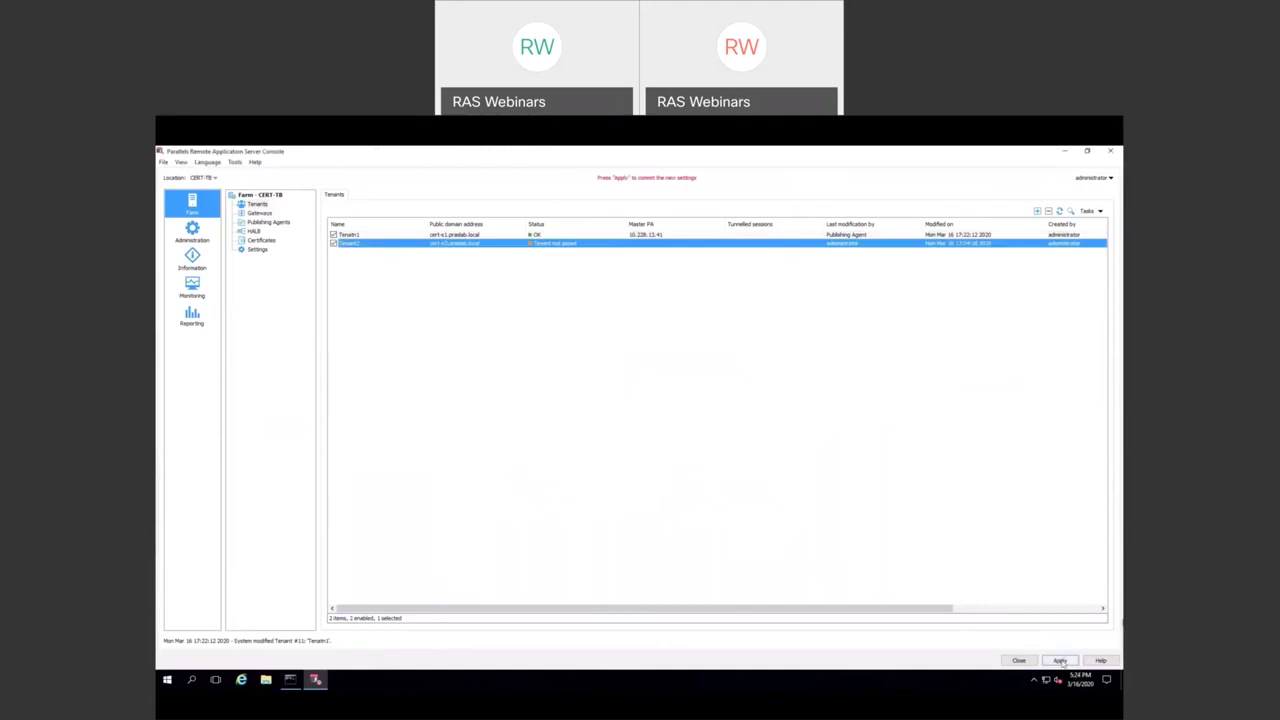
{"action": "left_click", "coordinate": [1060, 661]}
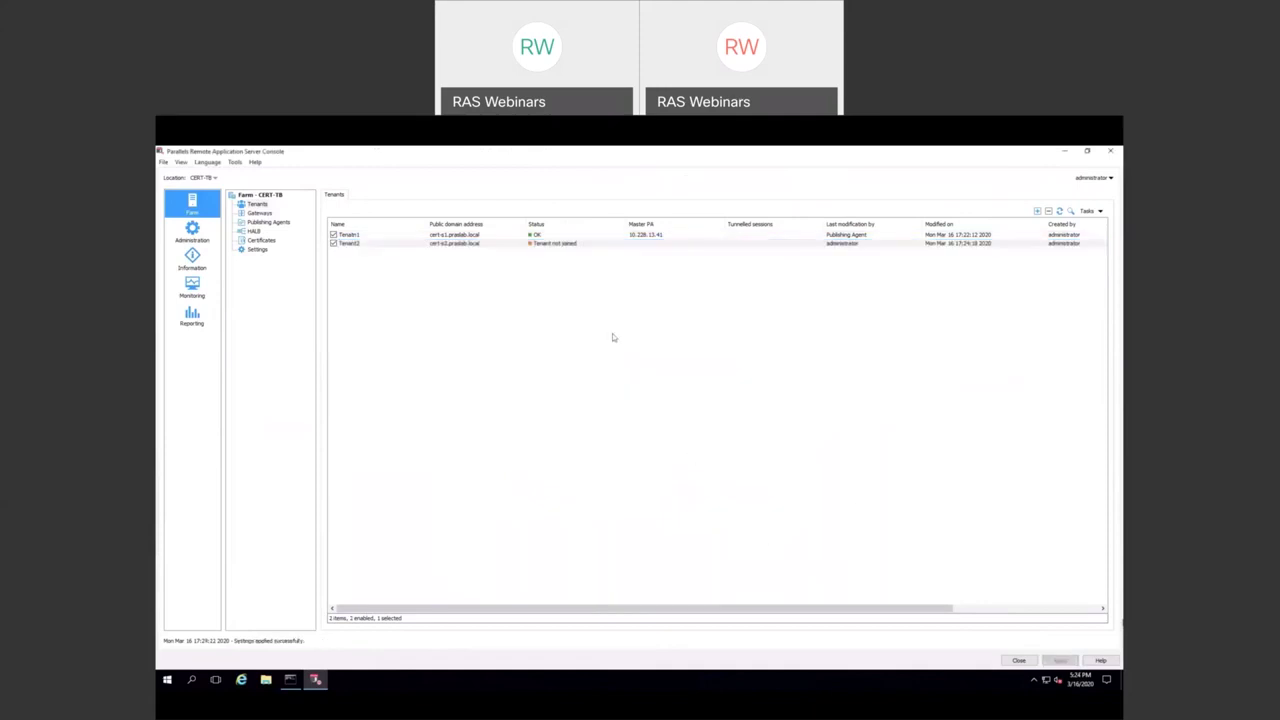
{"action": "key", "text": "ctrl+super+Right"}
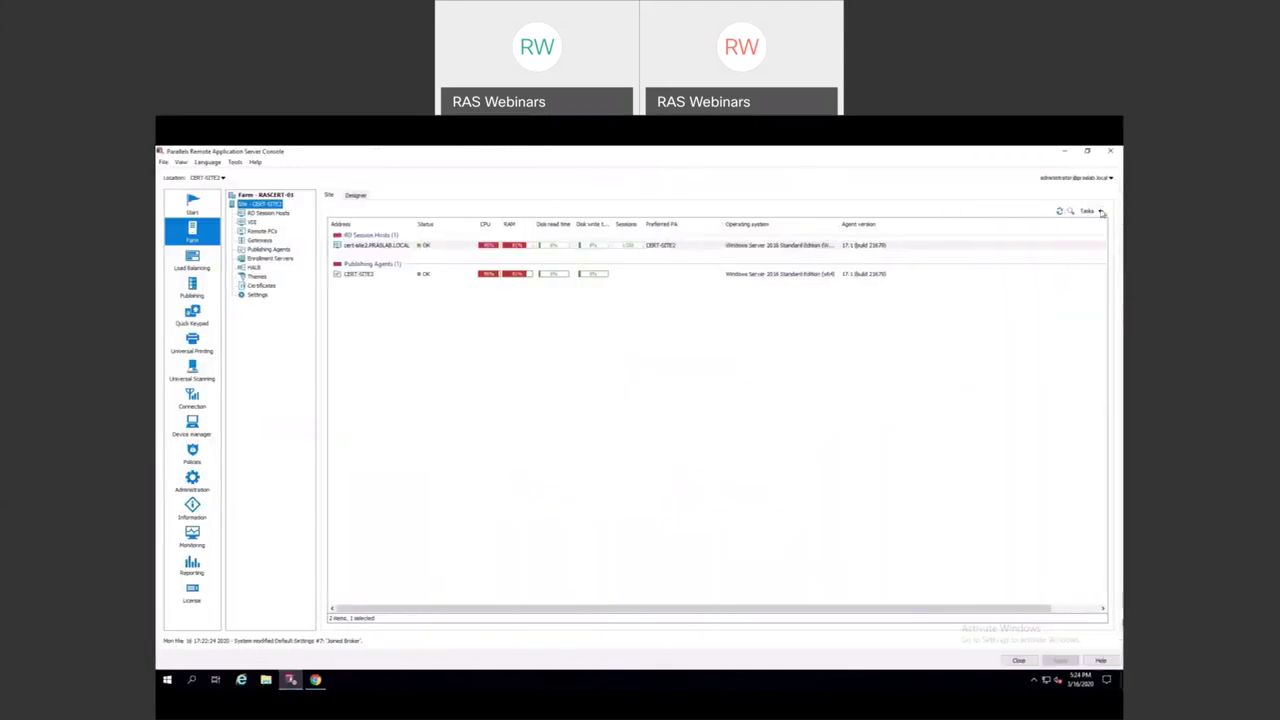
{"action": "left_click", "coordinate": [1101, 213]}
{"action": "left_click", "coordinate": [1050, 320]}
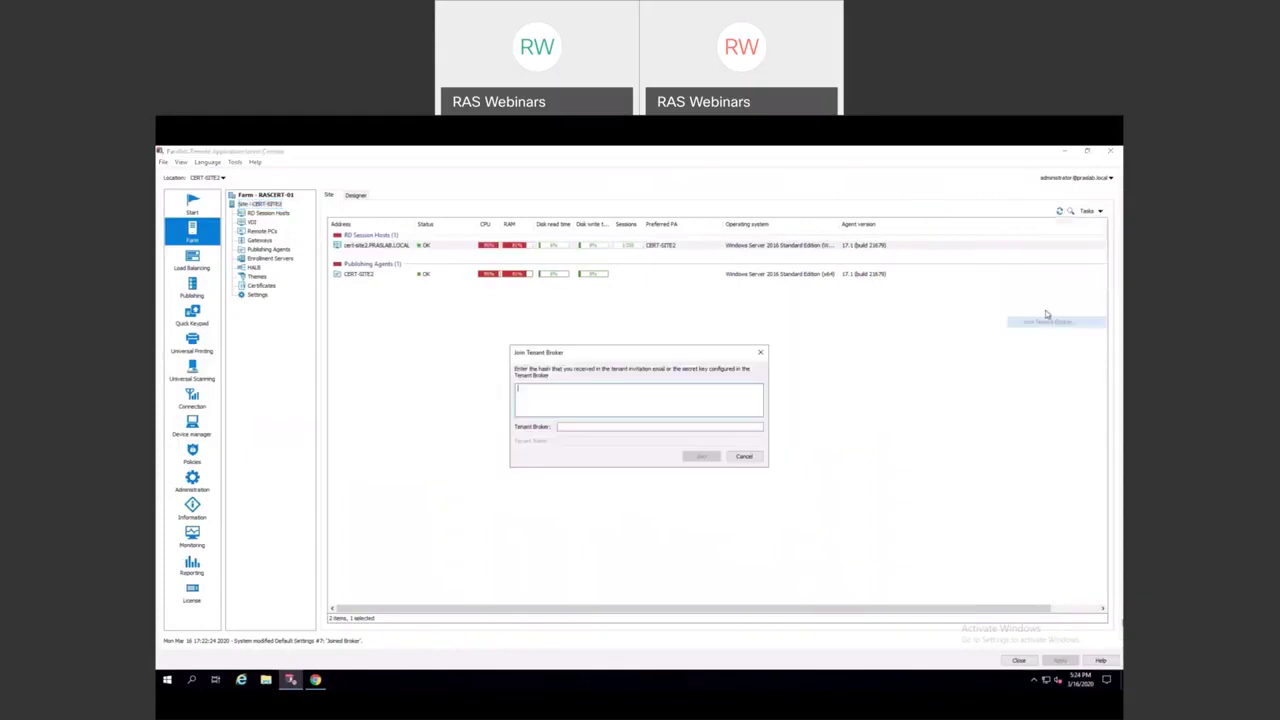
{"action": "right_click", "coordinate": [638, 400]}
{"action": "left_click", "coordinate": [661, 439]}
{"action": "left_click", "coordinate": [700, 456]}
{"action": "key", "text": "Return"}
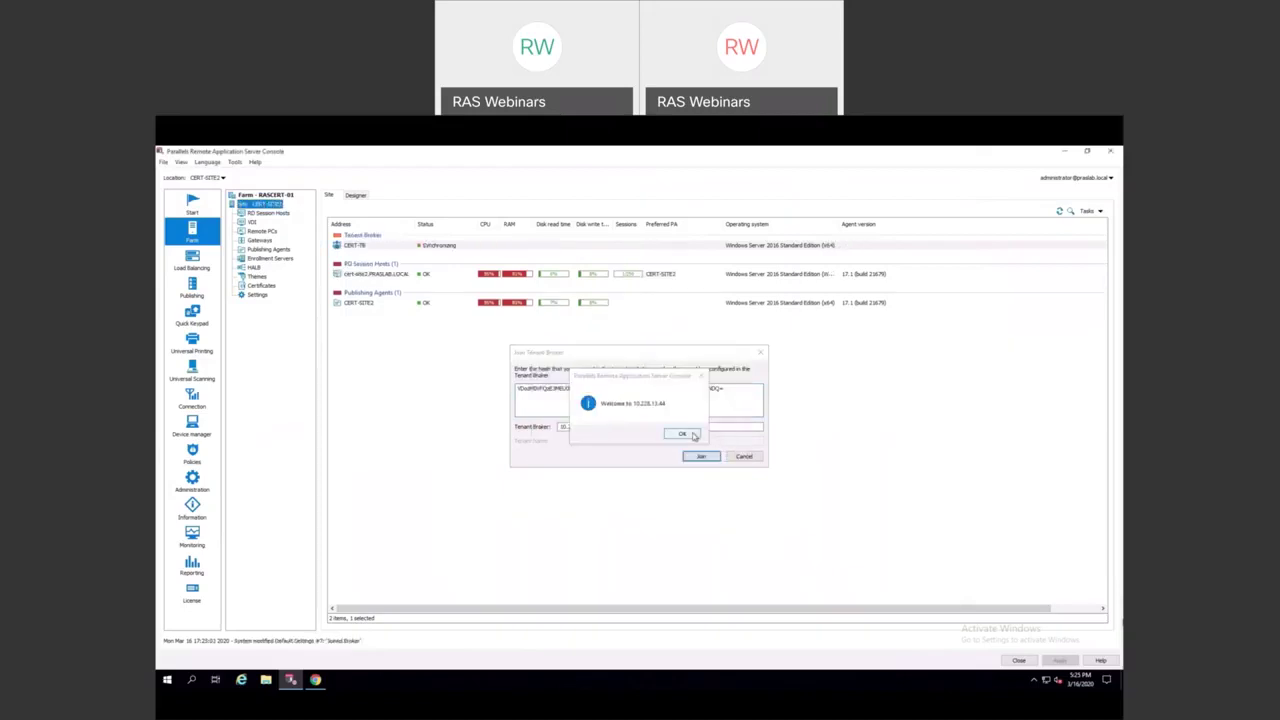
{"action": "left_click", "coordinate": [682, 434]}
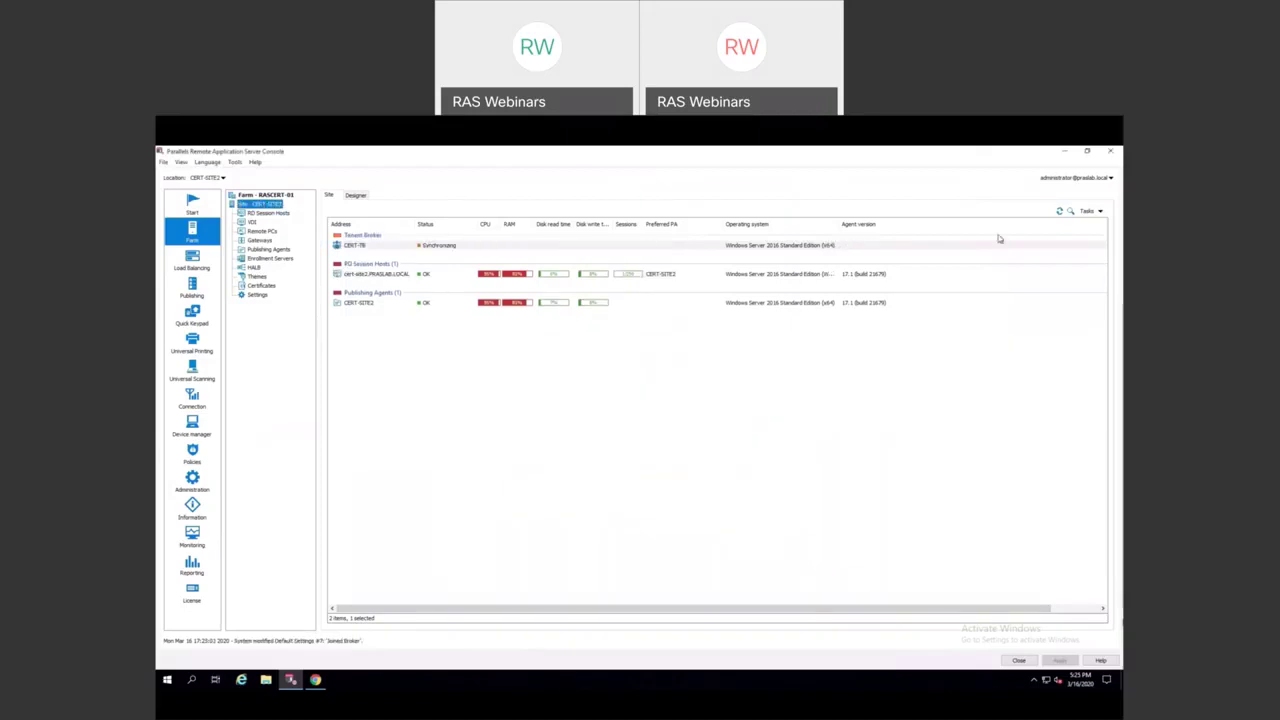
{"action": "left_click", "coordinate": [1059, 212]}
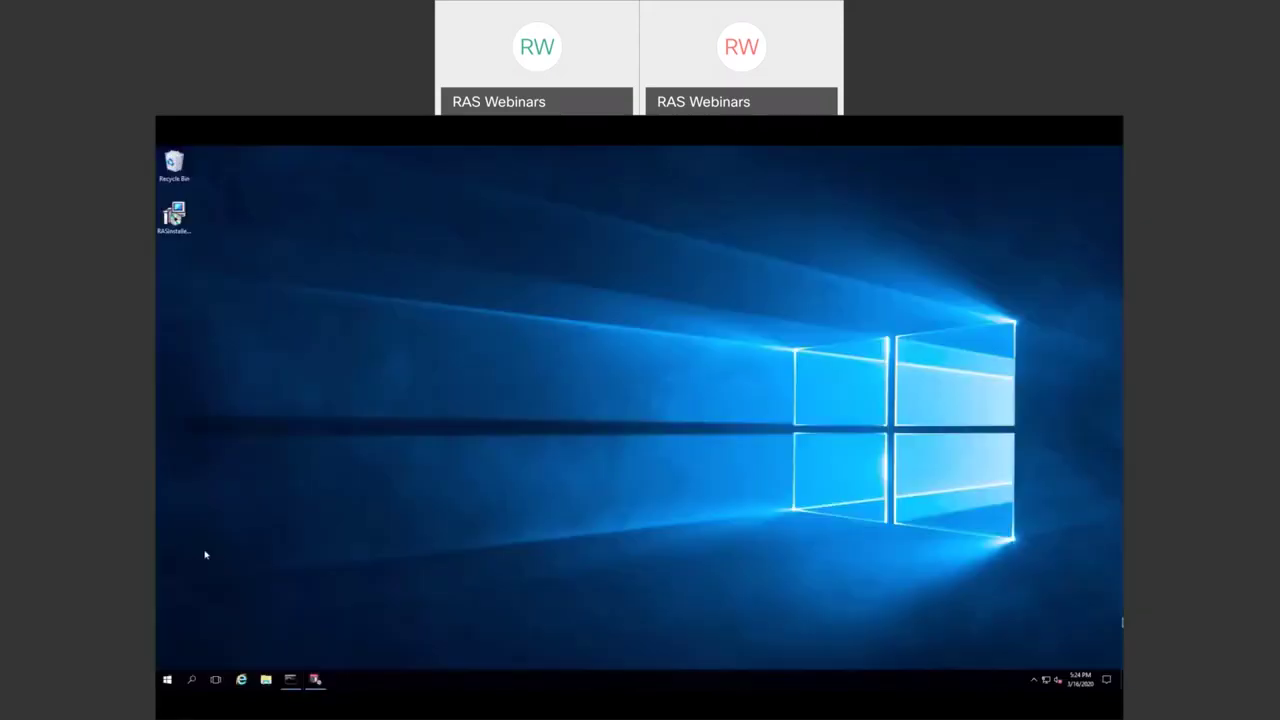
Launch Internet Explorer from the taskbar after closing the Start menu
{"action": "left_click", "coordinate": [167, 680]}
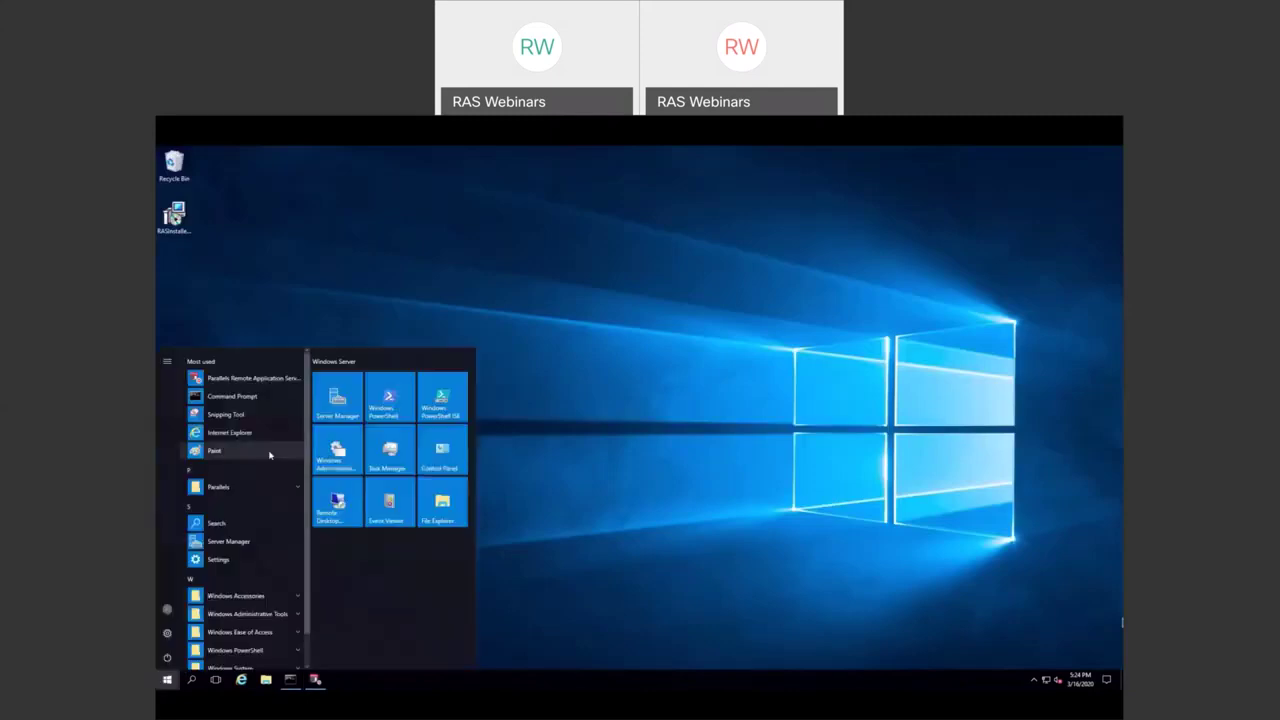
{"action": "scroll", "coordinate": [241, 443], "scroll_direction": "down", "scroll_amount": 1}
{"action": "scroll", "coordinate": [241, 443], "scroll_direction": "up", "scroll_amount": 1}
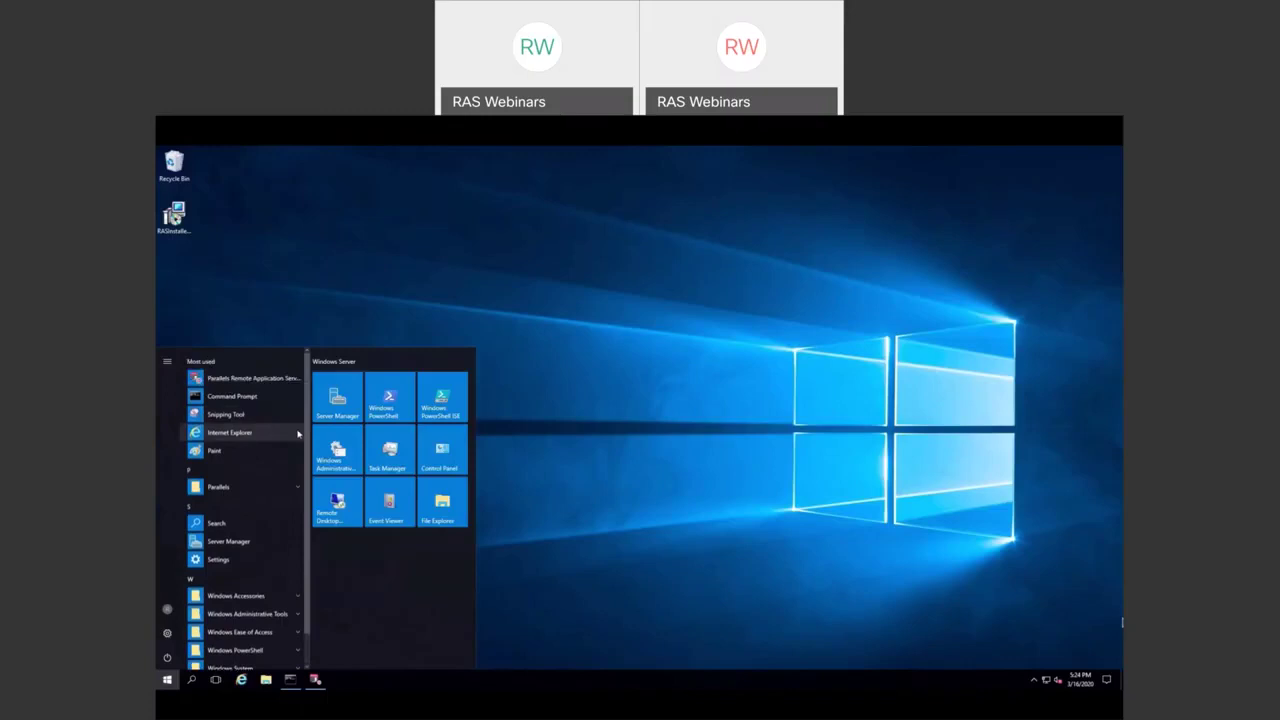
{"action": "scroll", "coordinate": [310, 440], "scroll_direction": "down", "scroll_amount": 1}
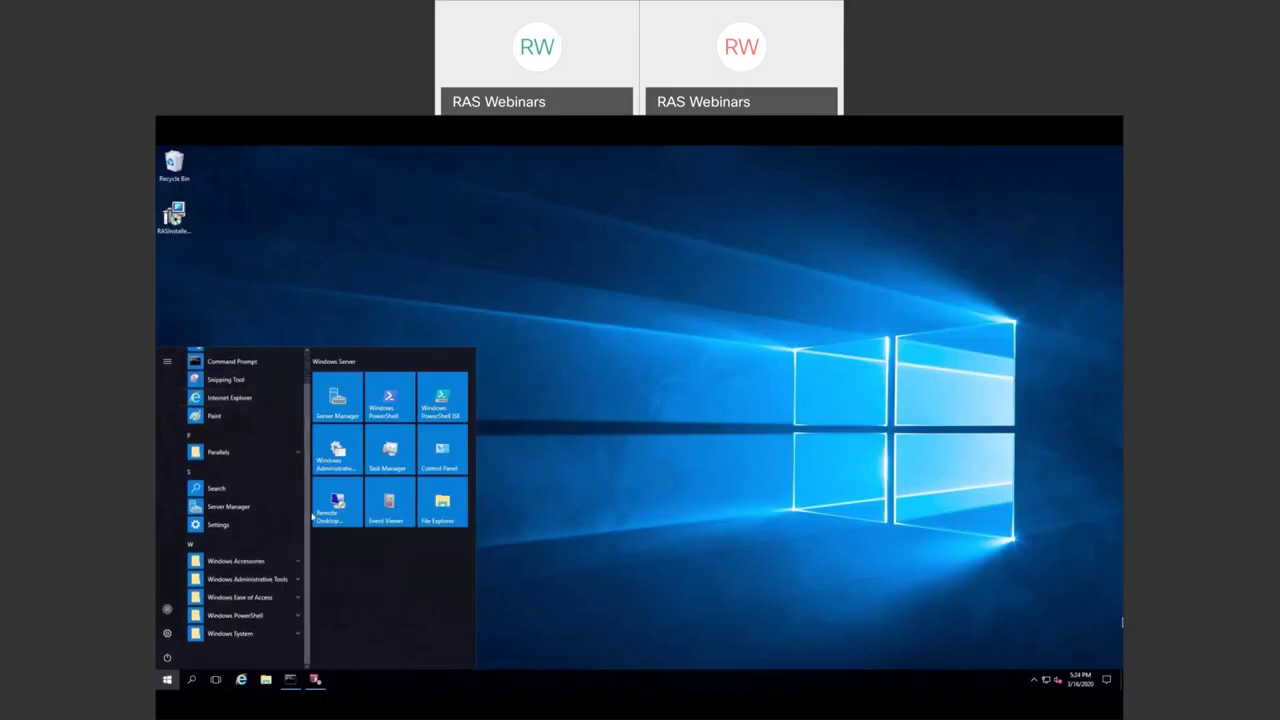
{"action": "left_click", "coordinate": [346, 614]}
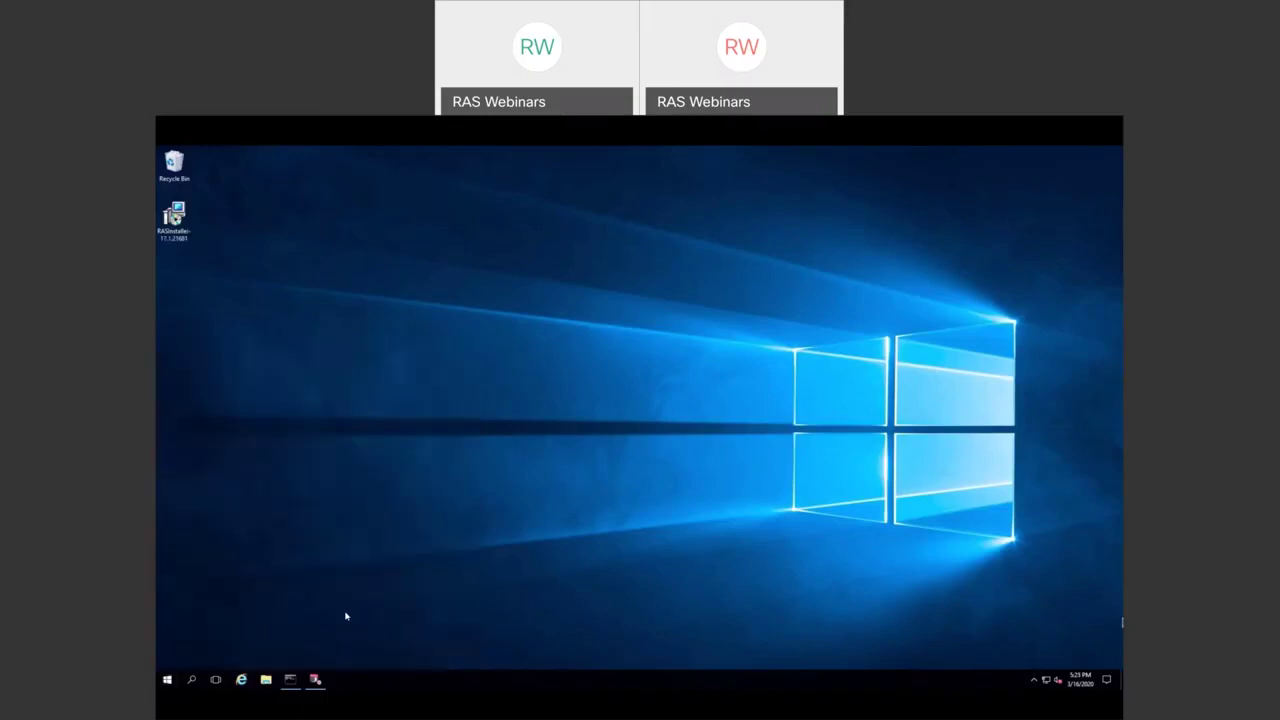
{"action": "left_click", "coordinate": [241, 681]}
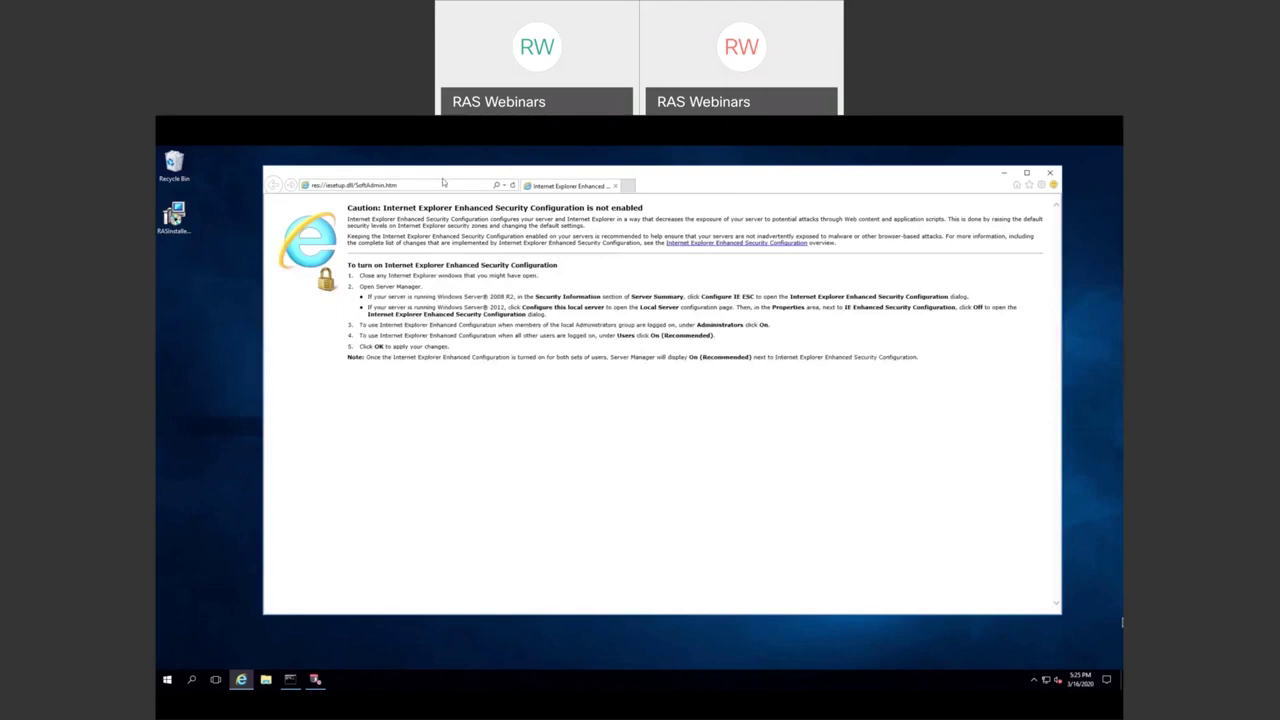
{"action": "left_click", "coordinate": [442, 185]}
{"action": "type", "text": "h"}
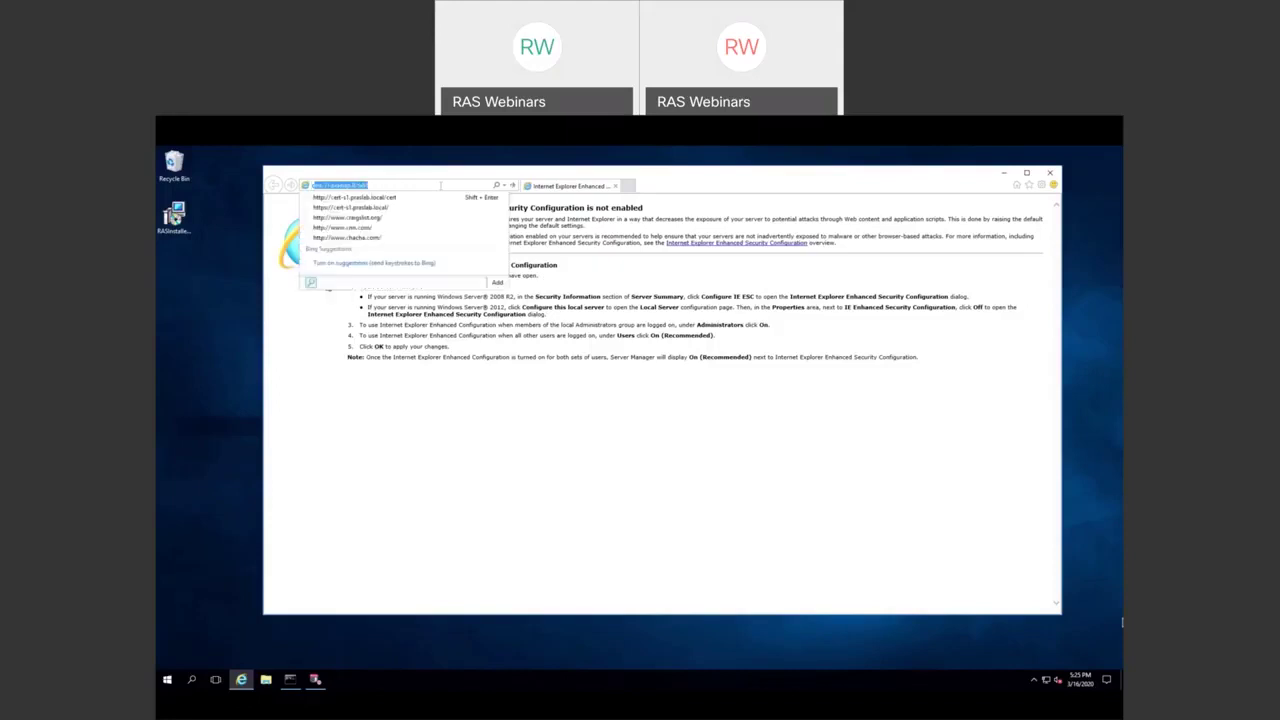
{"action": "key", "text": "Down"}
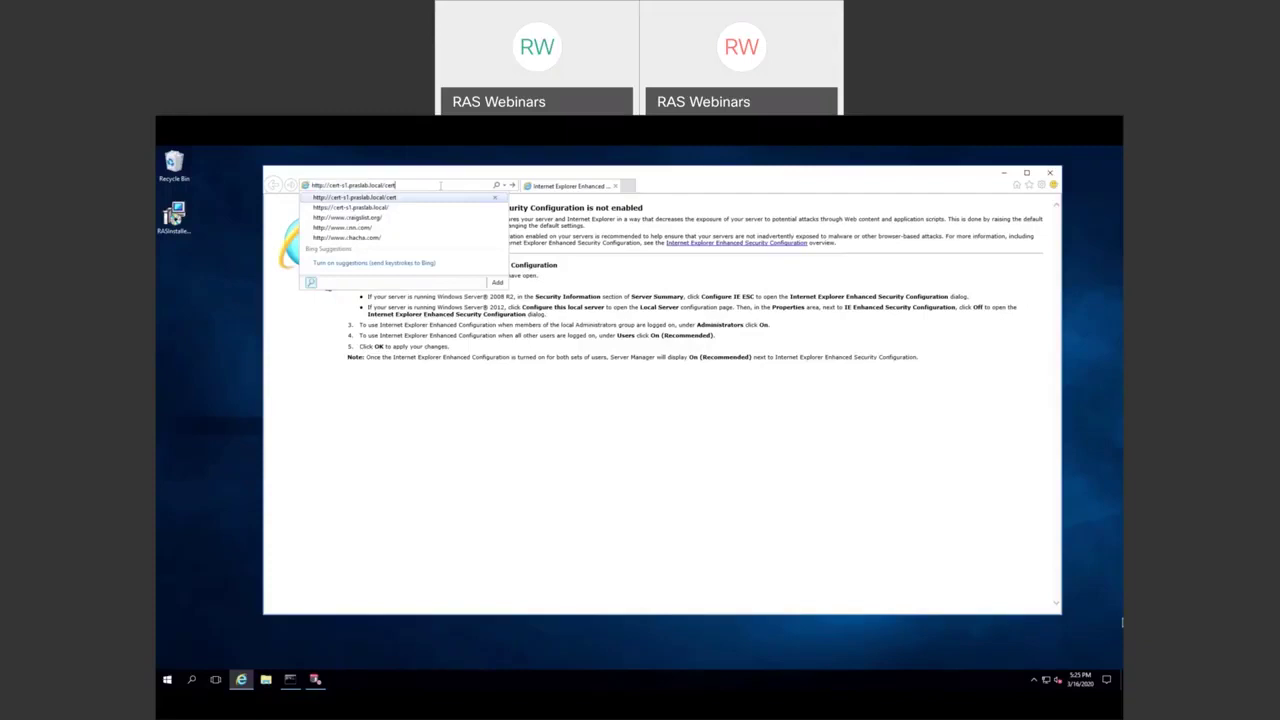
{"action": "key", "text": "BackSpace"}
{"action": "key", "text": "BackSpace"}
{"action": "key", "text": "BackSpace"}
{"action": "key", "text": "BackSpace"}
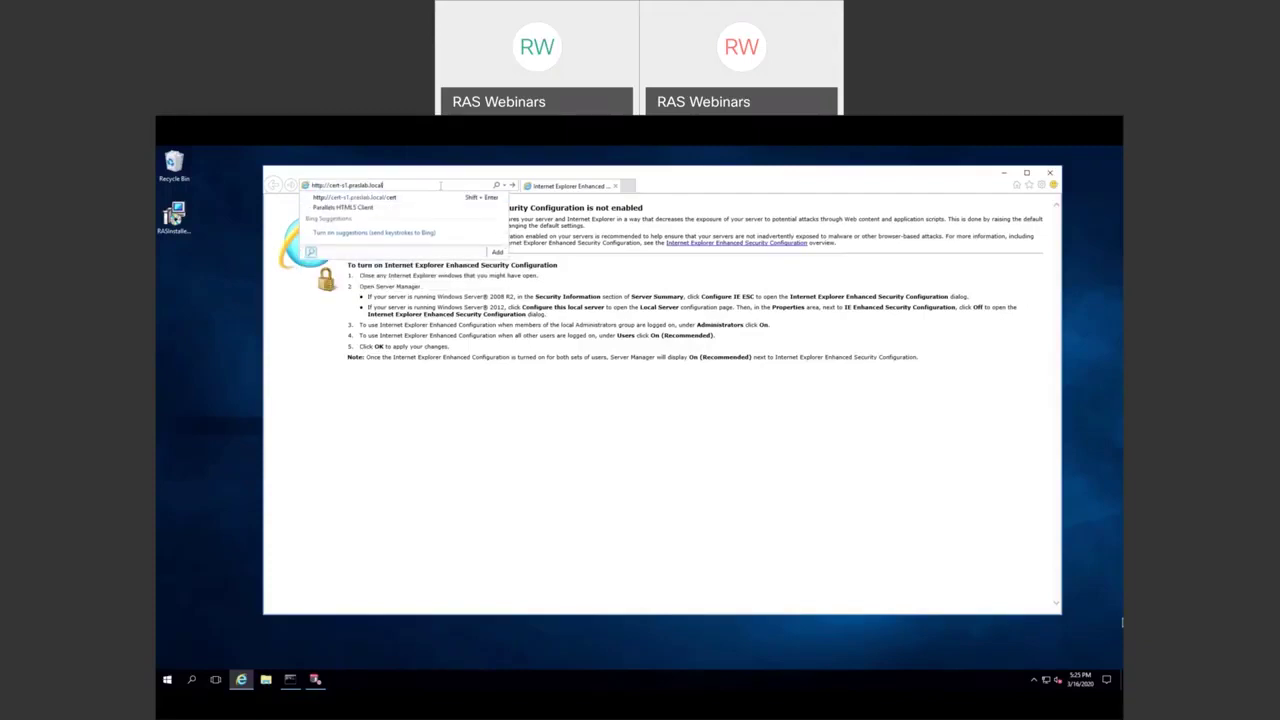
{"action": "key", "text": "Return"}
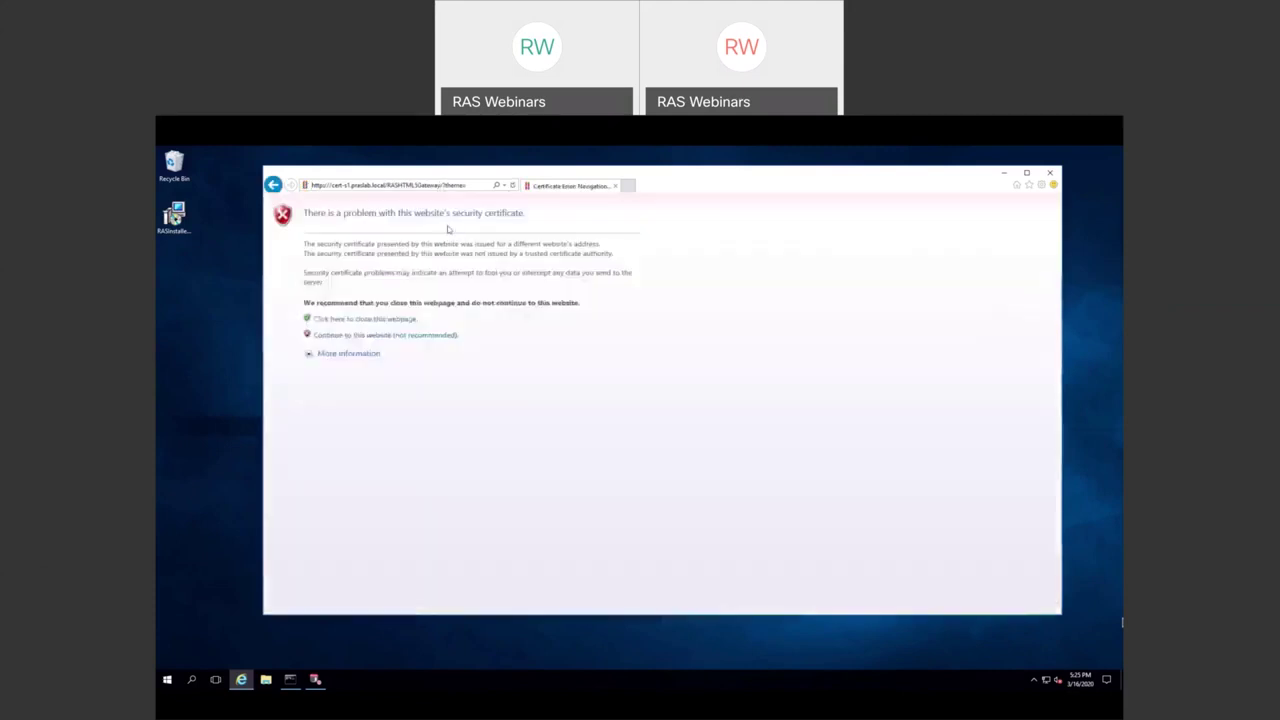
{"action": "left_click", "coordinate": [416, 338]}
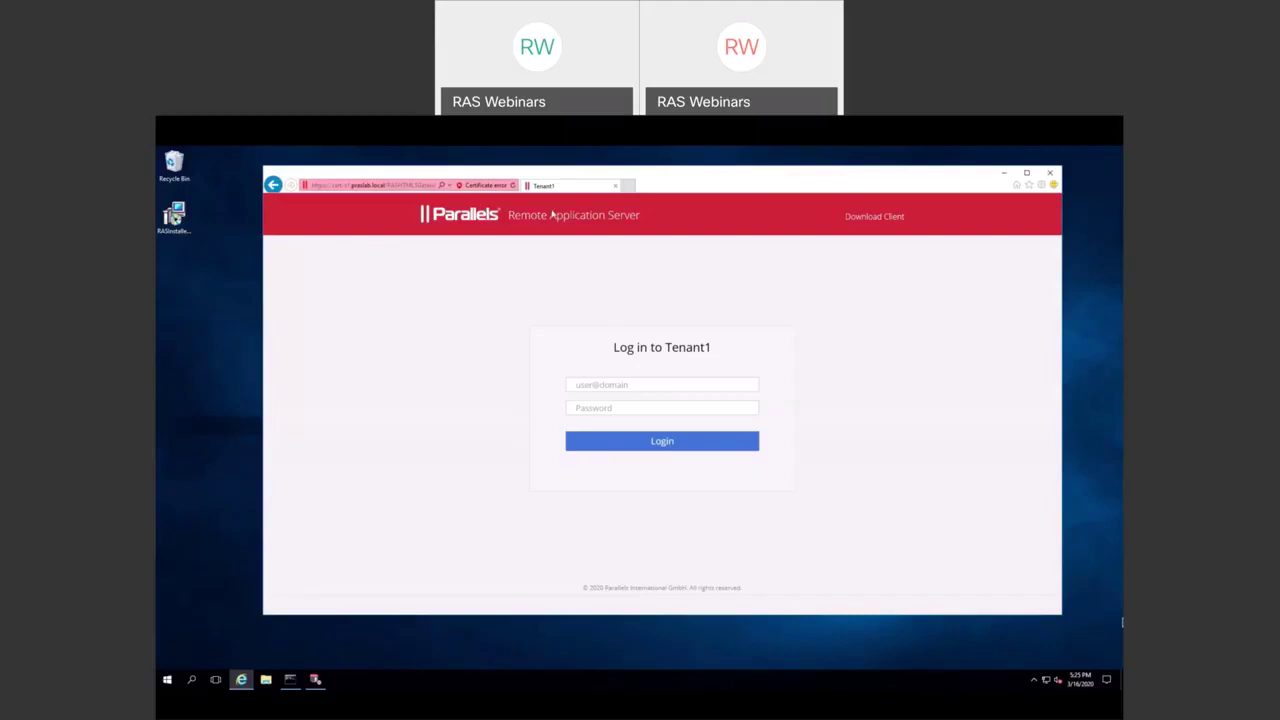
{"action": "left_click", "coordinate": [627, 185]}
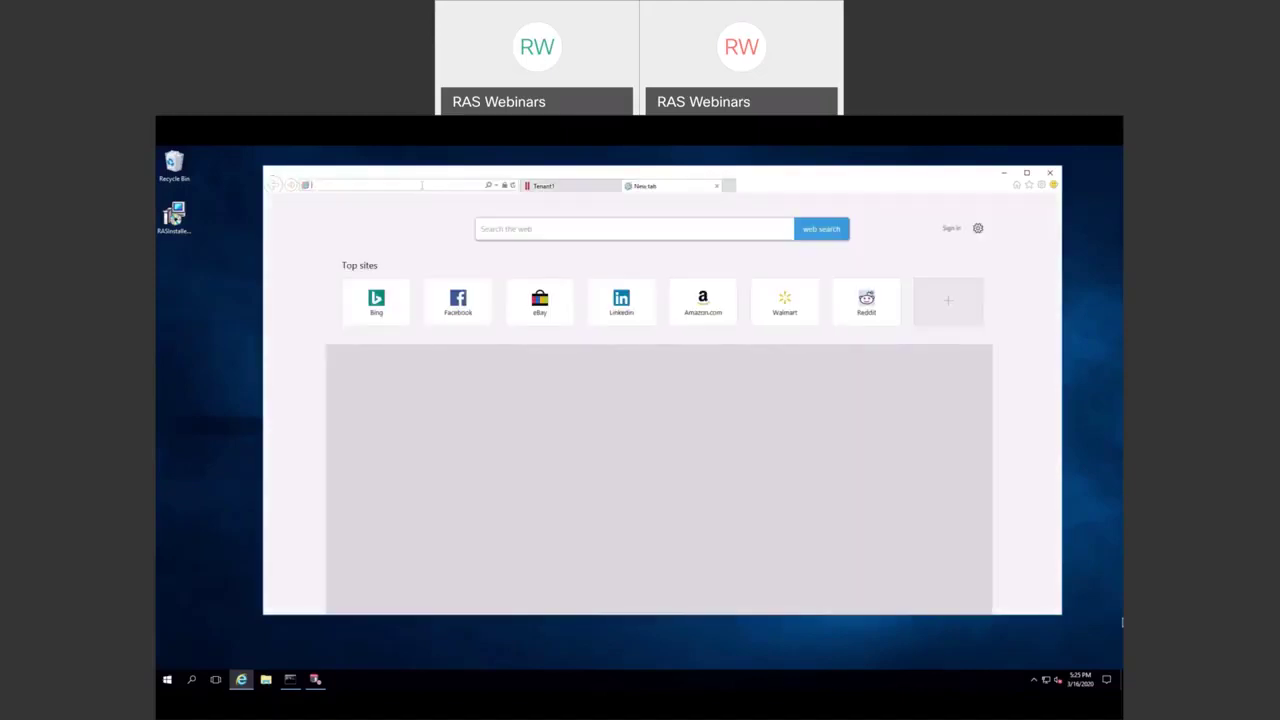
{"action": "type", "text": "https://"}
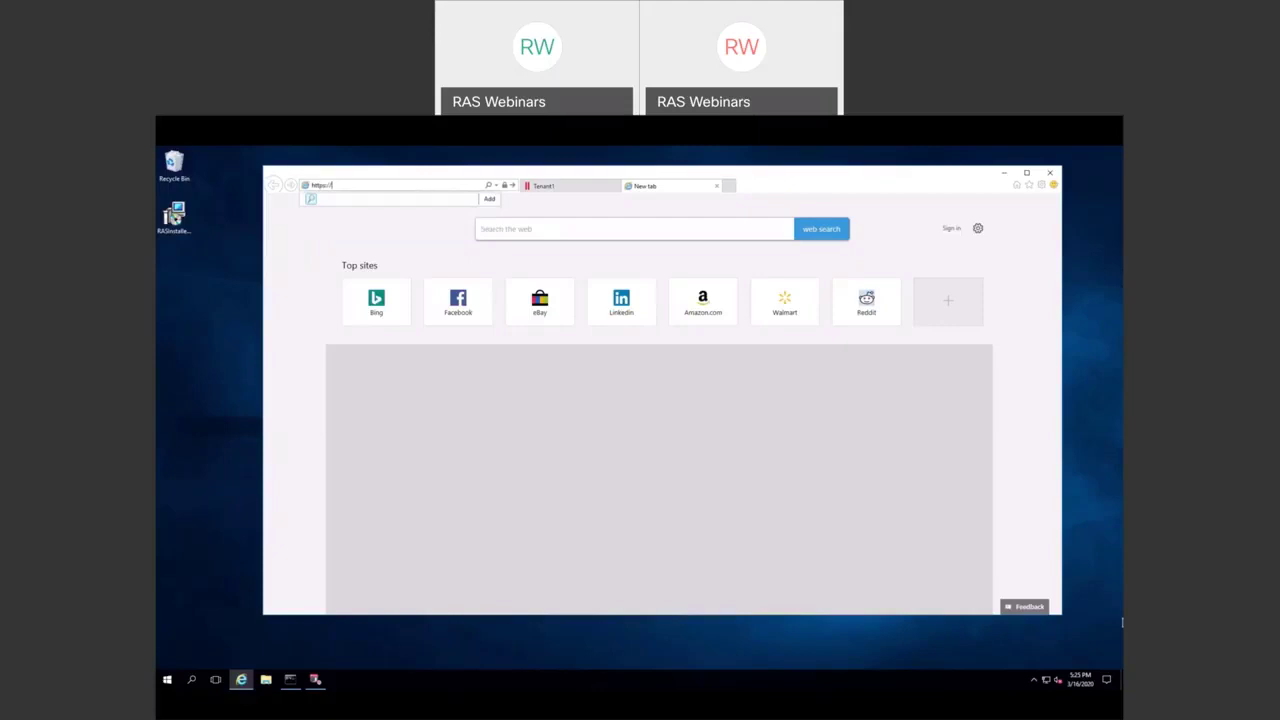
{"action": "type", "text": "cert-s"}
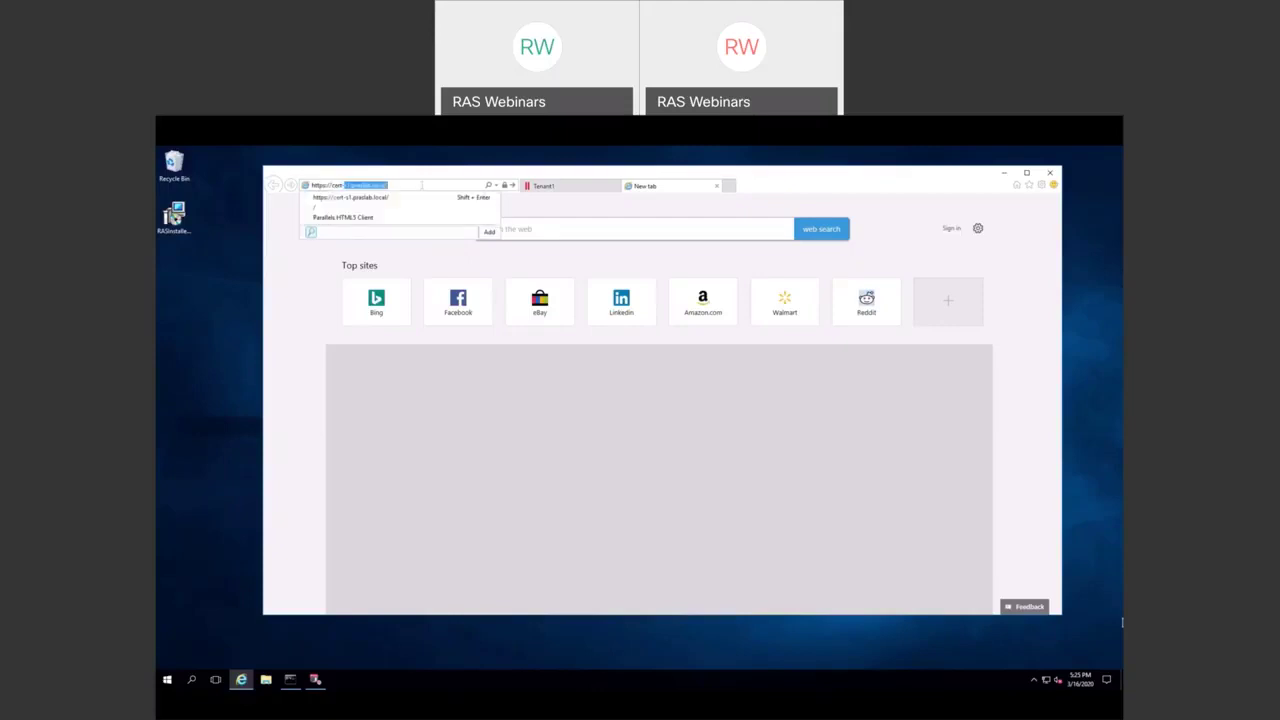
{"action": "type", "text": "2.praslab.loc"}
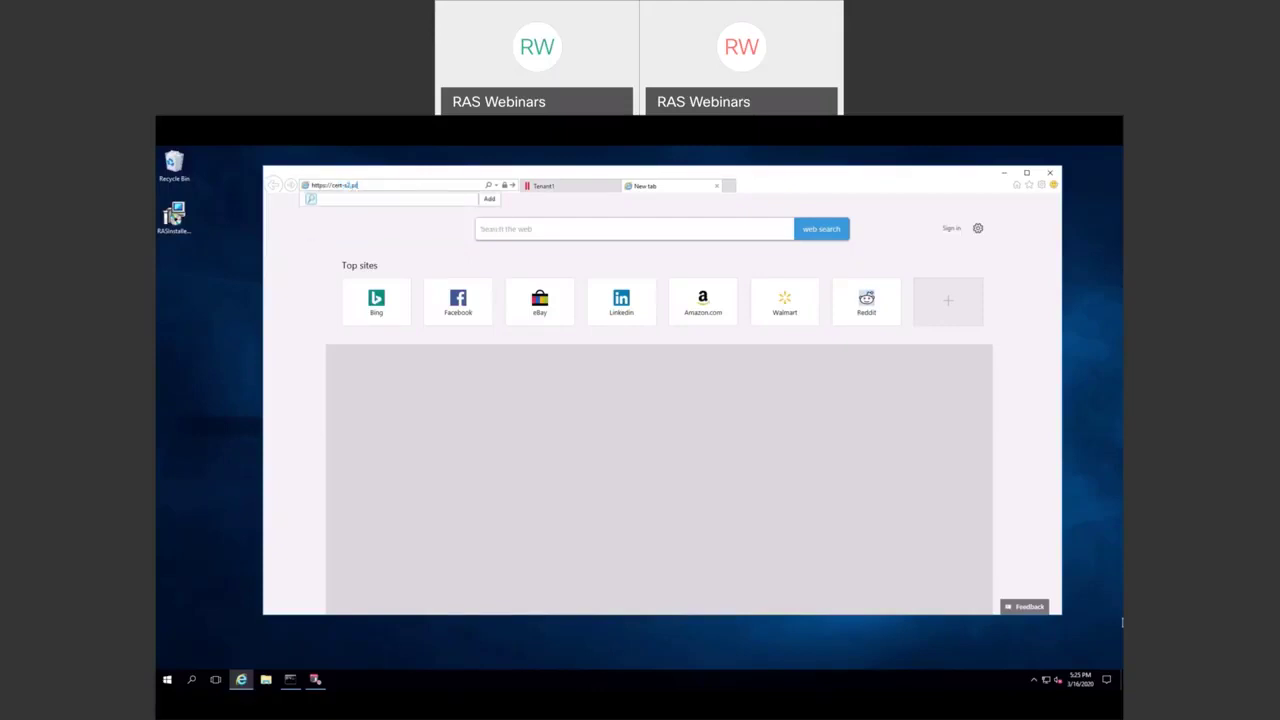
{"action": "key", "text": "Escape"}
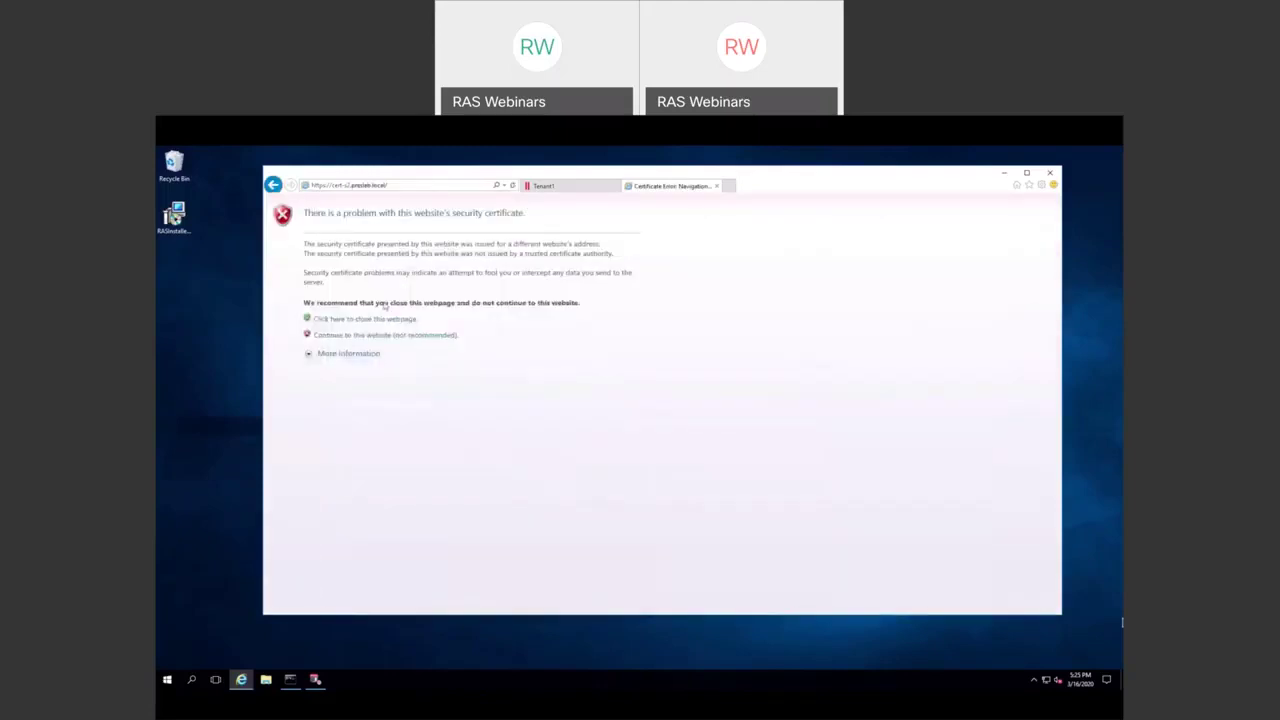
{"action": "left_click", "coordinate": [397, 336]}
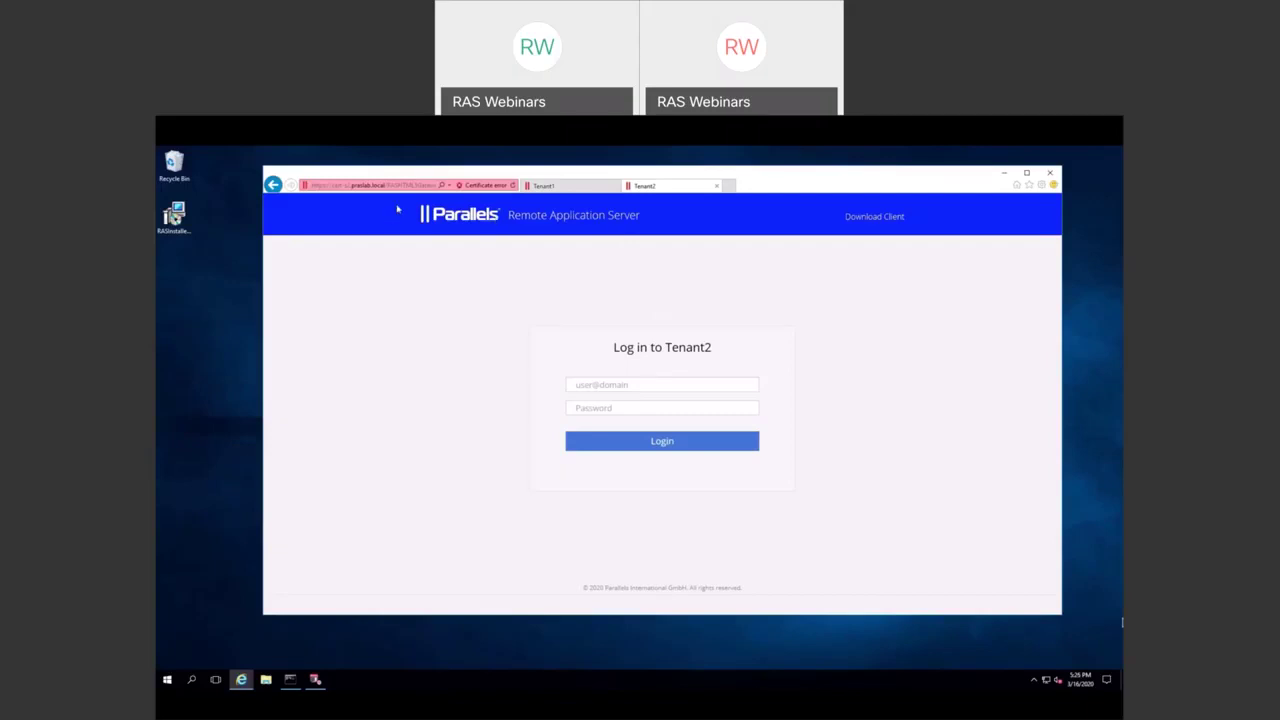
{"action": "left_click", "coordinate": [555, 187]}
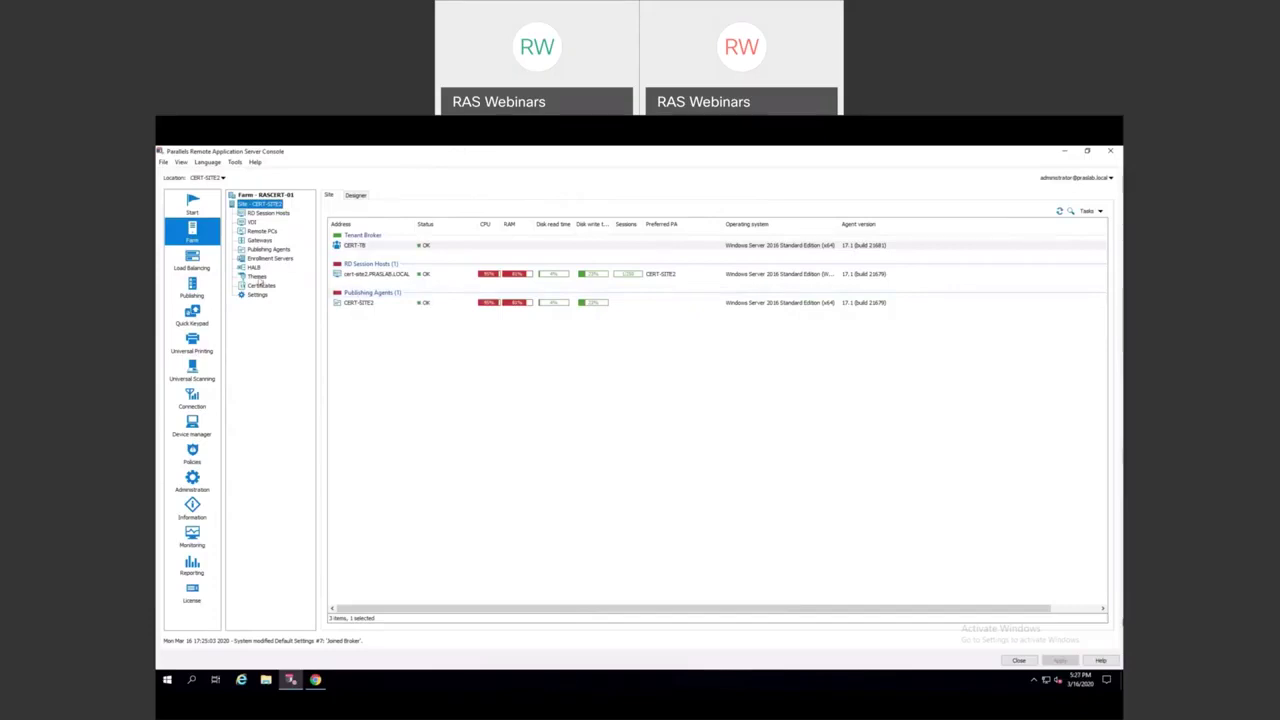
{"action": "left_click", "coordinate": [257, 277]}
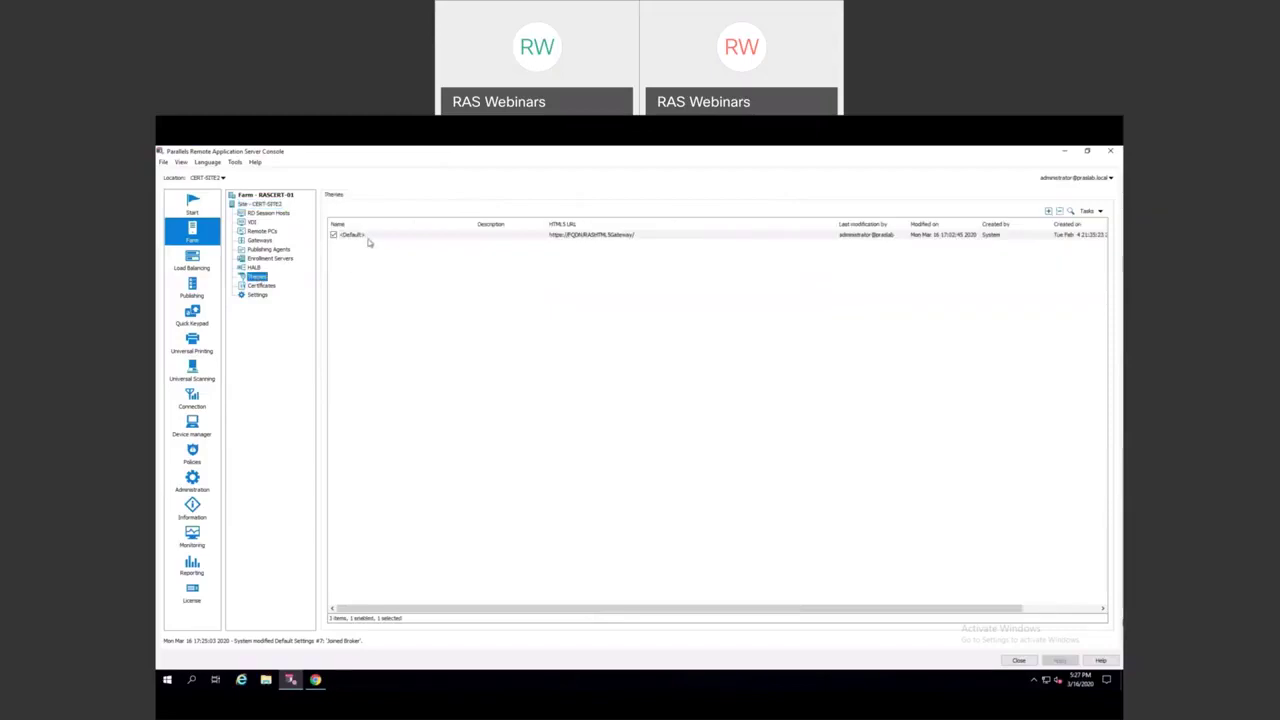
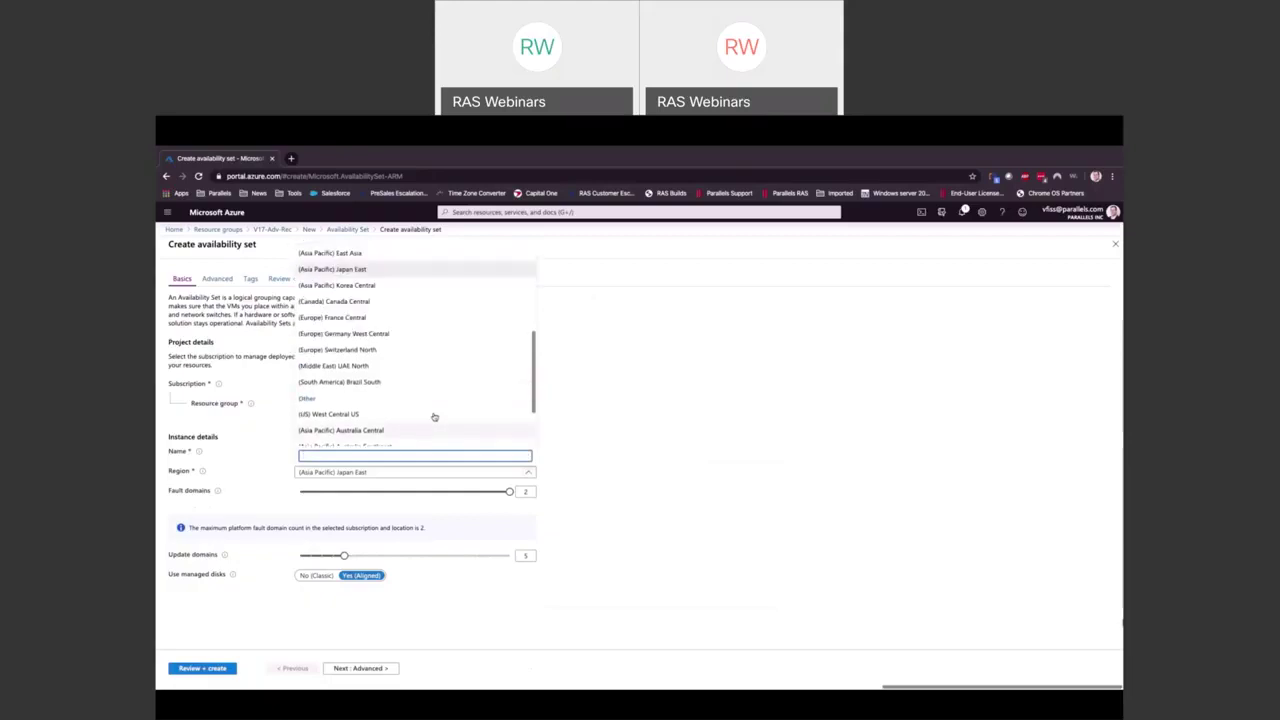
{"action": "scroll", "coordinate": [434, 416], "scroll_direction": "up", "scroll_amount": 3}
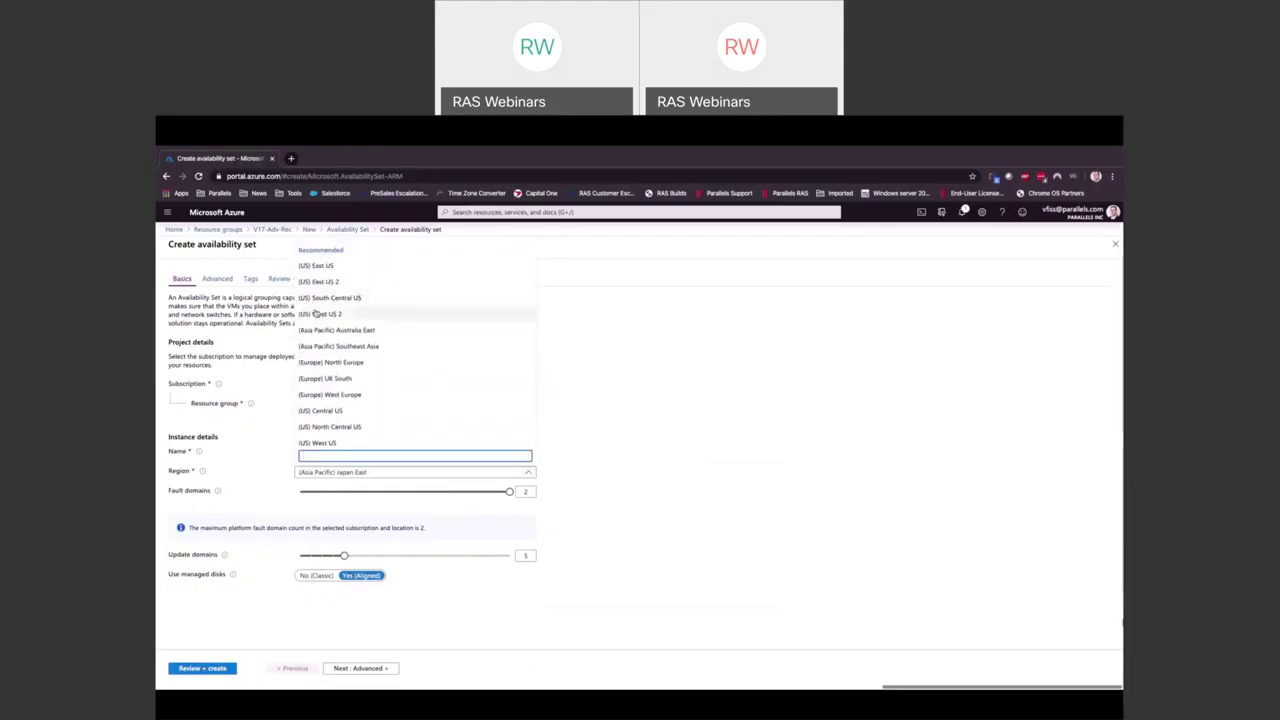
Set the RAS-GW availability set's region to (US) West US 2, skip Advanced and Tags, and create it
{"action": "left_click", "coordinate": [310, 314]}
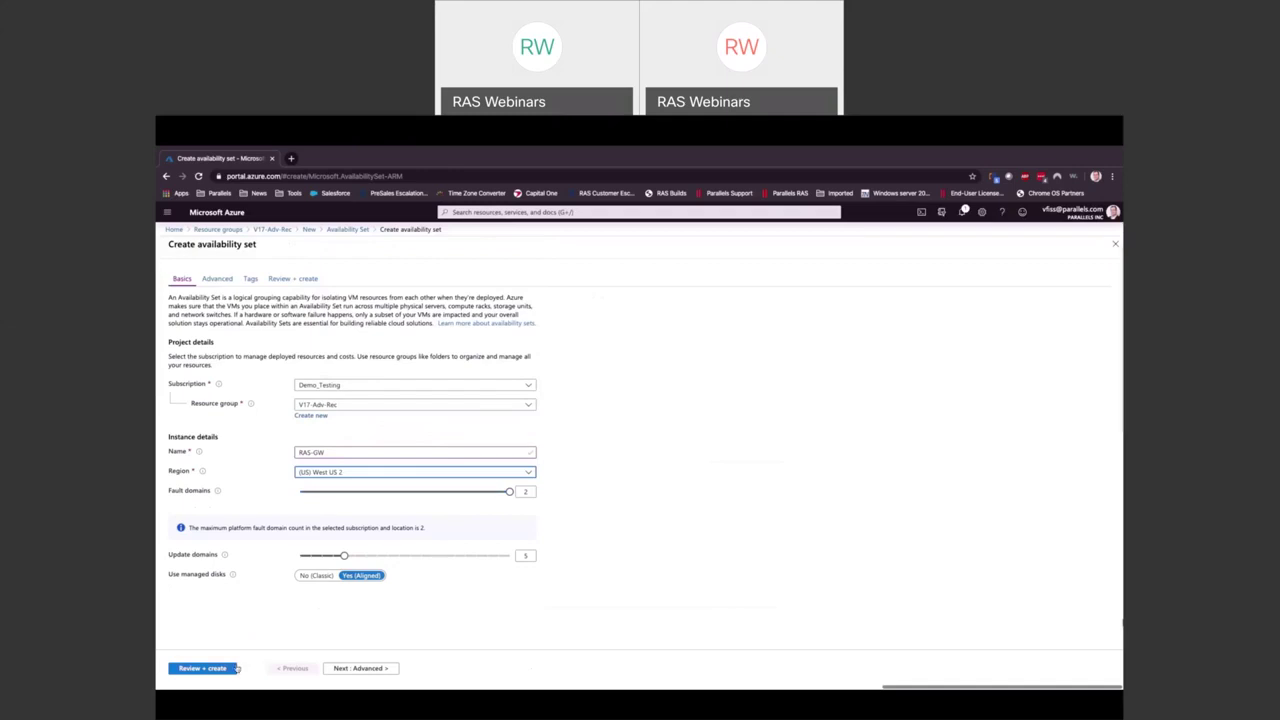
{"action": "left_click", "coordinate": [342, 668]}
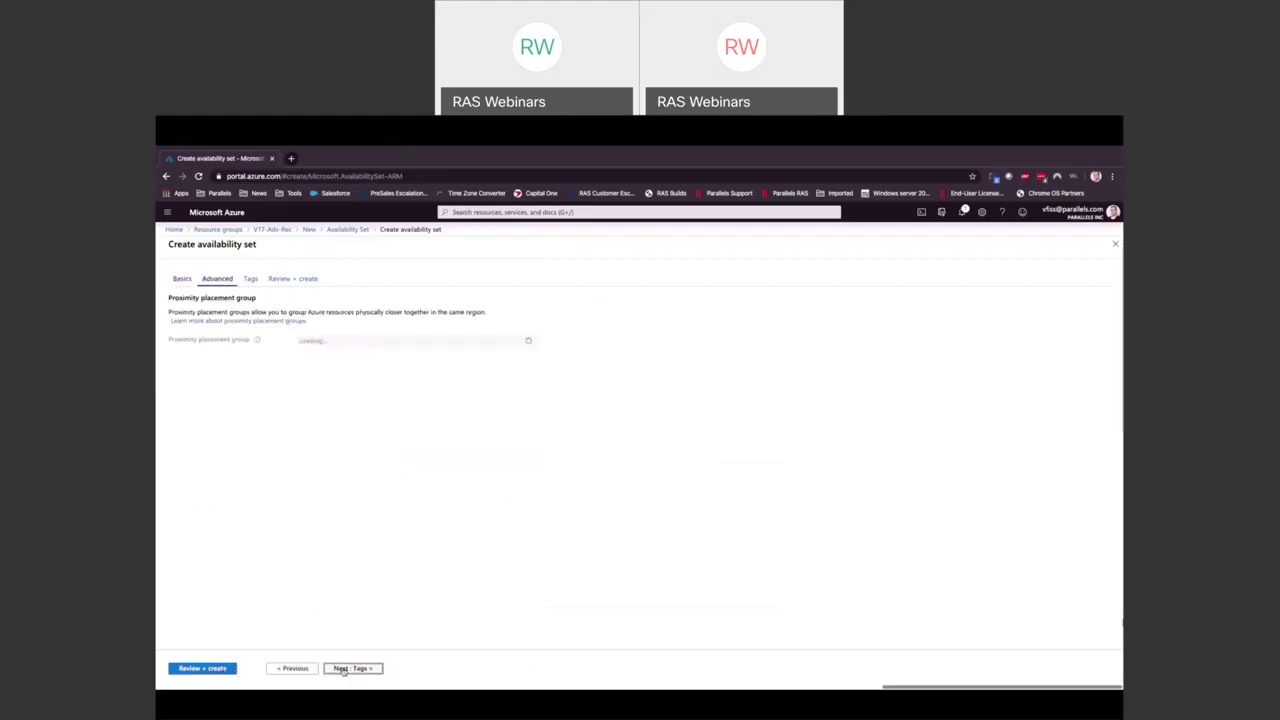
{"action": "left_click", "coordinate": [342, 668]}
{"action": "left_click", "coordinate": [341, 668]}
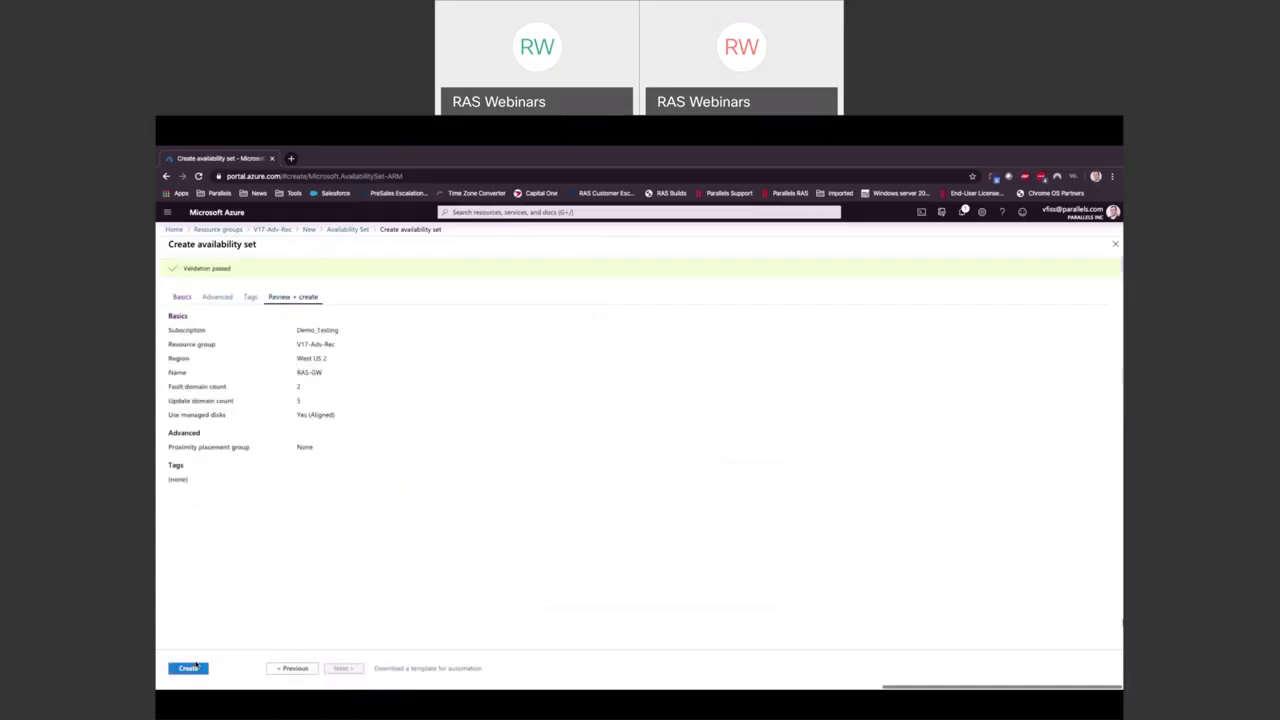
{"action": "left_click", "coordinate": [198, 670]}
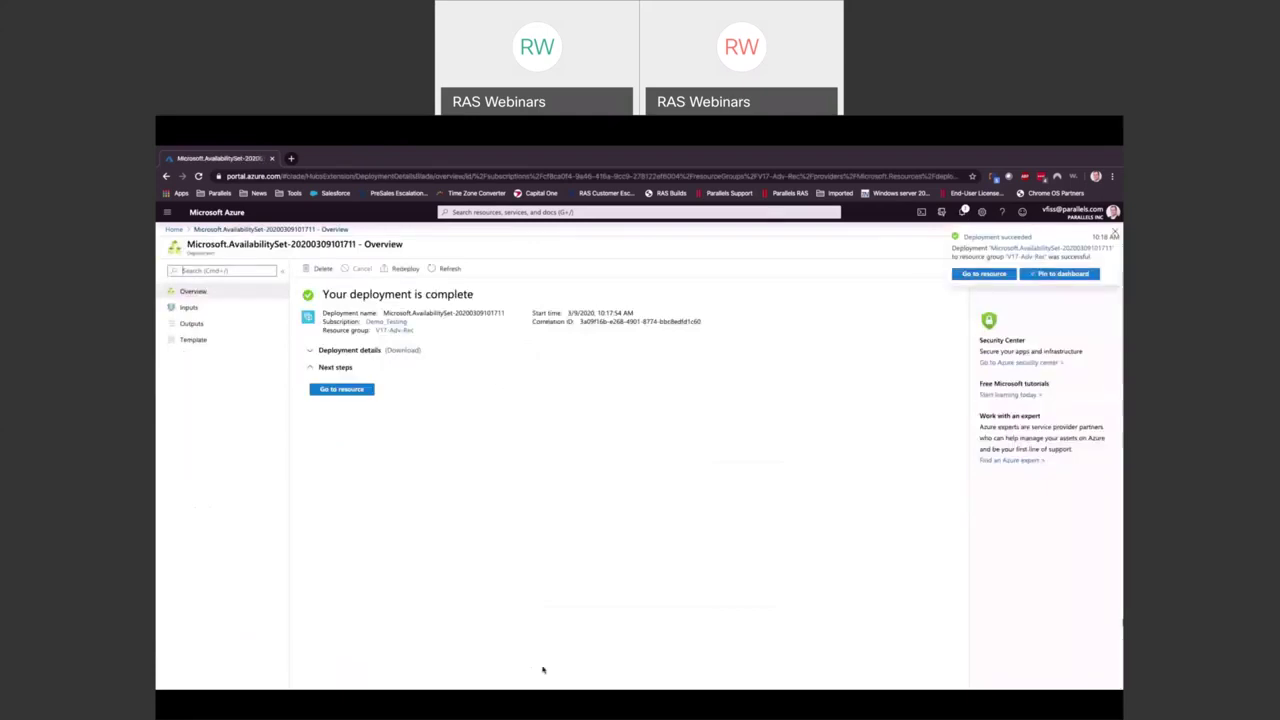
Open the deployed RAS-GW availability set, confirm it has no VMs, then return to Home
{"action": "left_click", "coordinate": [363, 389]}
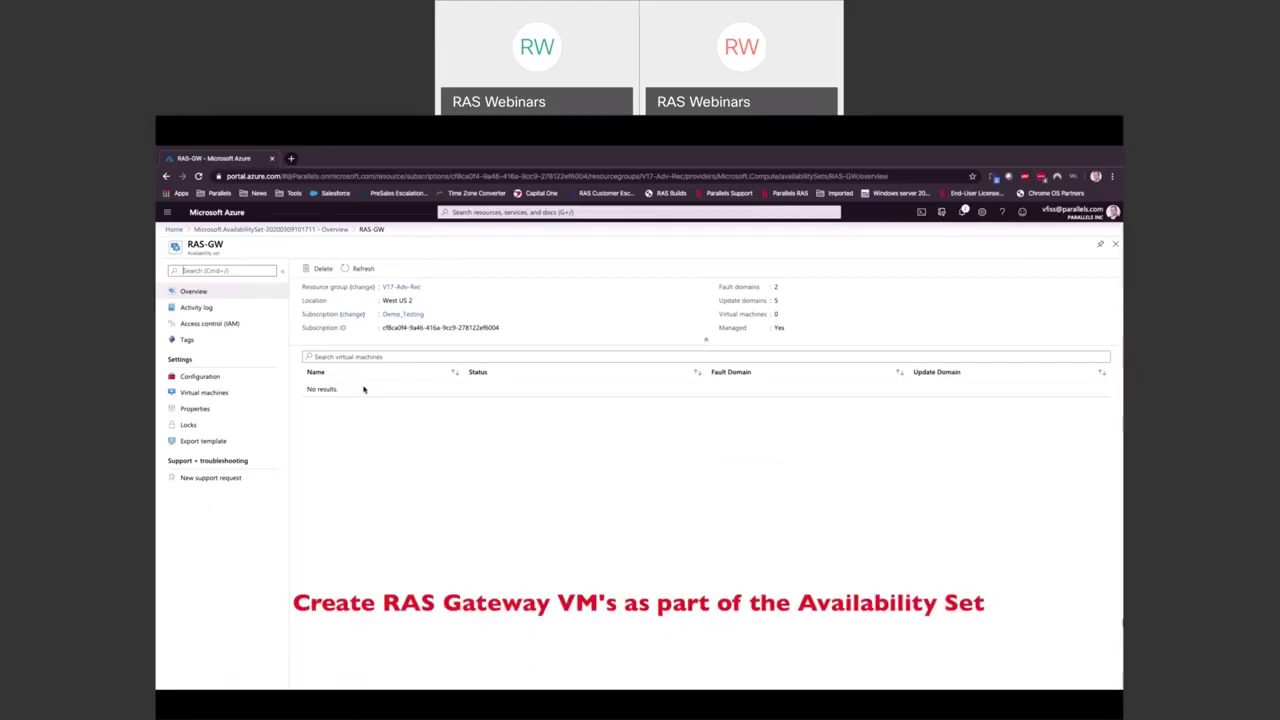
{"action": "left_click", "coordinate": [174, 230]}
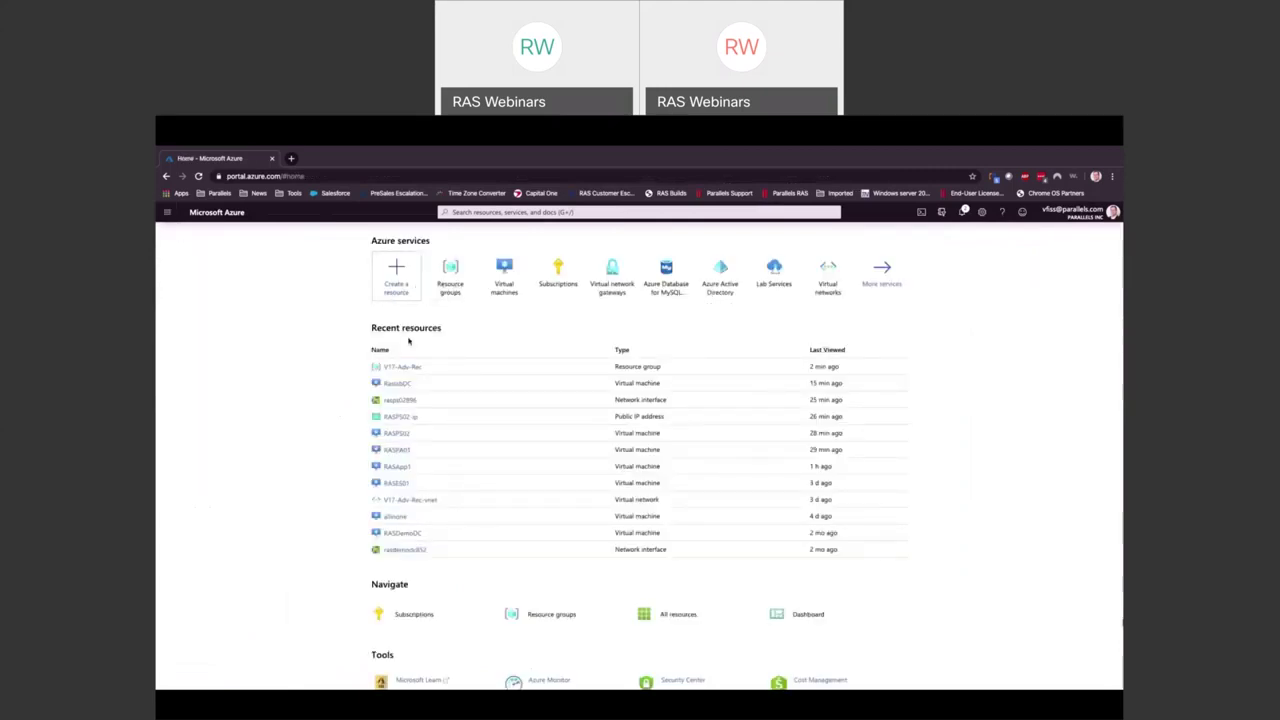
From the V17-Adv-Rec resource group, start creating a Windows Server VM from the Marketplace
{"action": "left_click", "coordinate": [410, 368]}
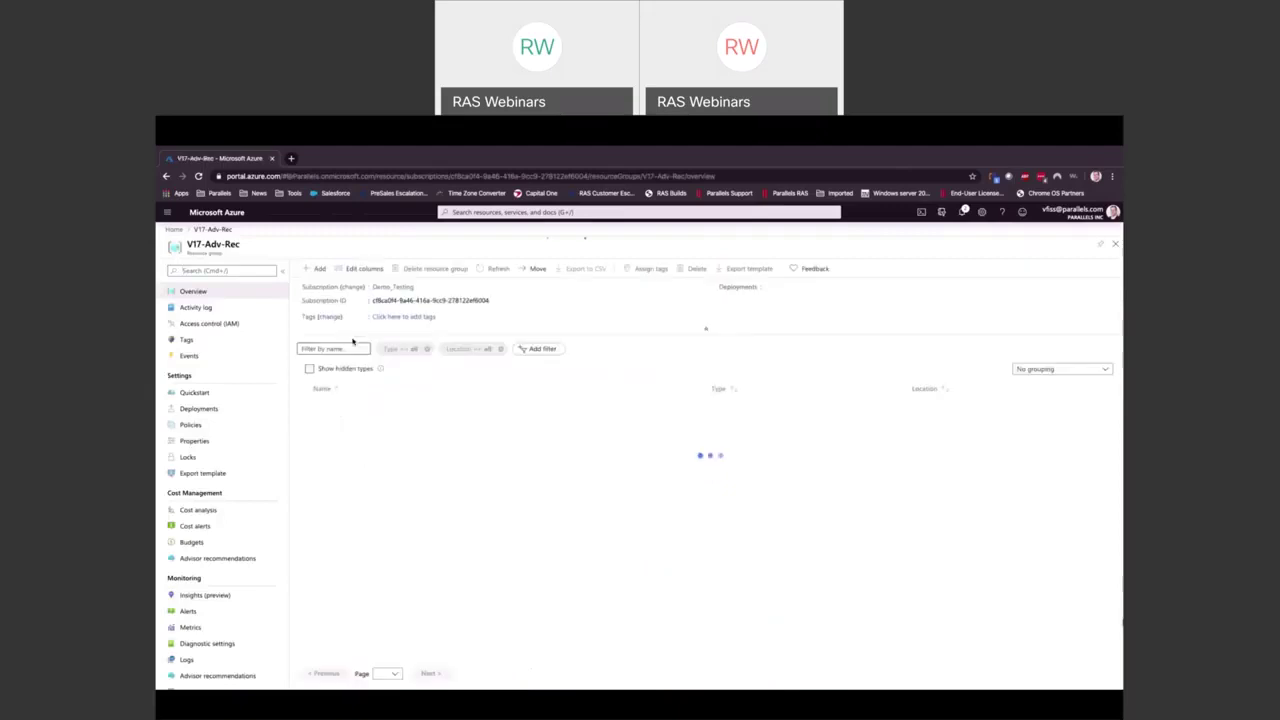
{"action": "left_click", "coordinate": [314, 272]}
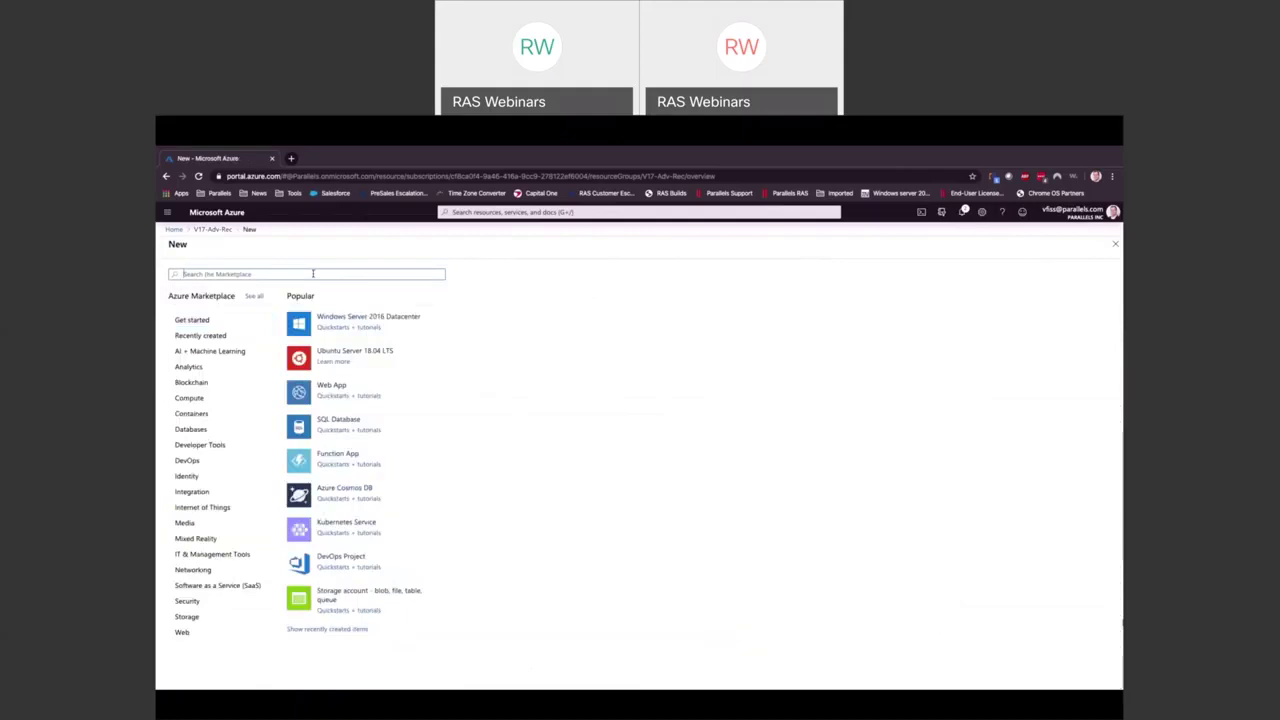
{"action": "type", "text": "W"}
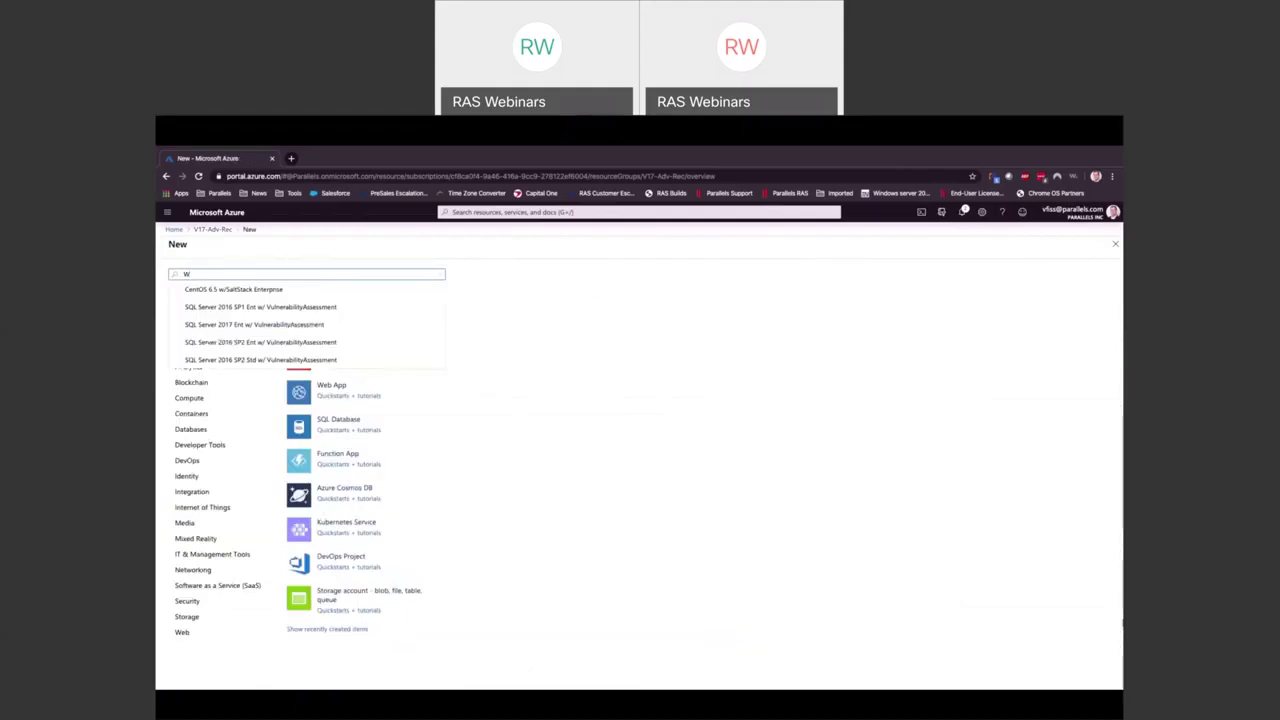
{"action": "type", "text": "indows Serve"}
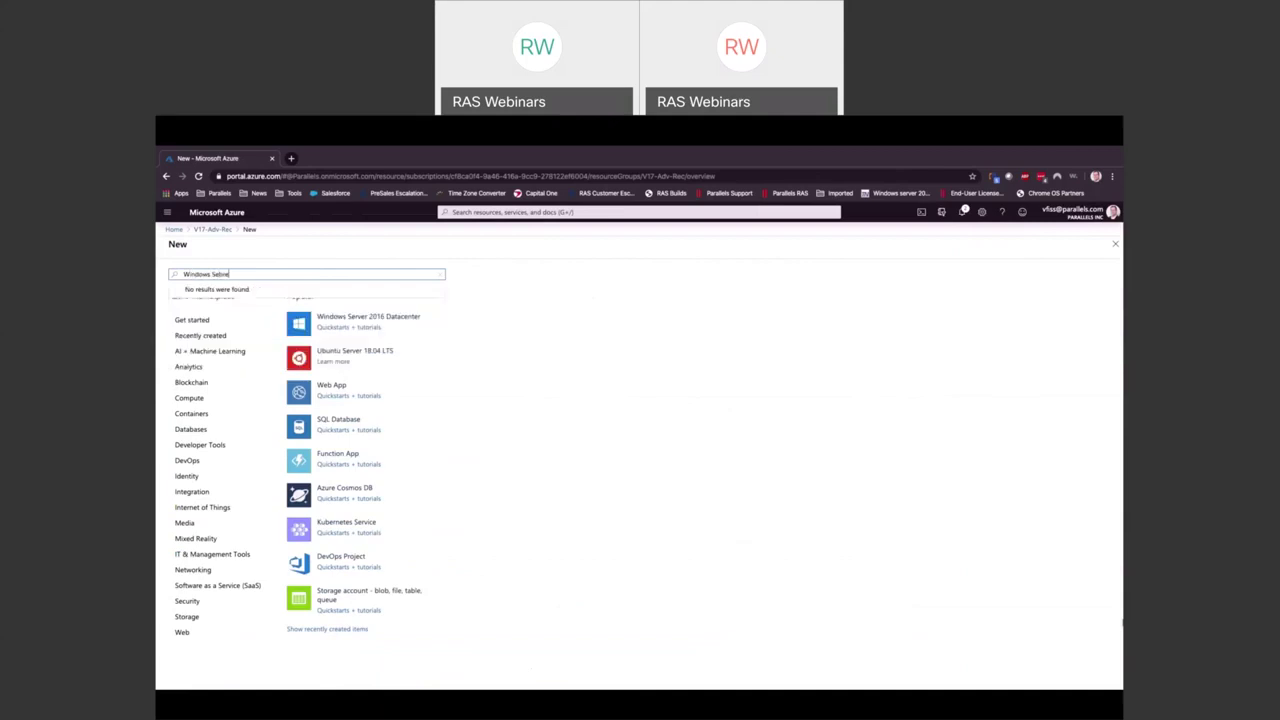
{"action": "key", "text": "BackSpace"}
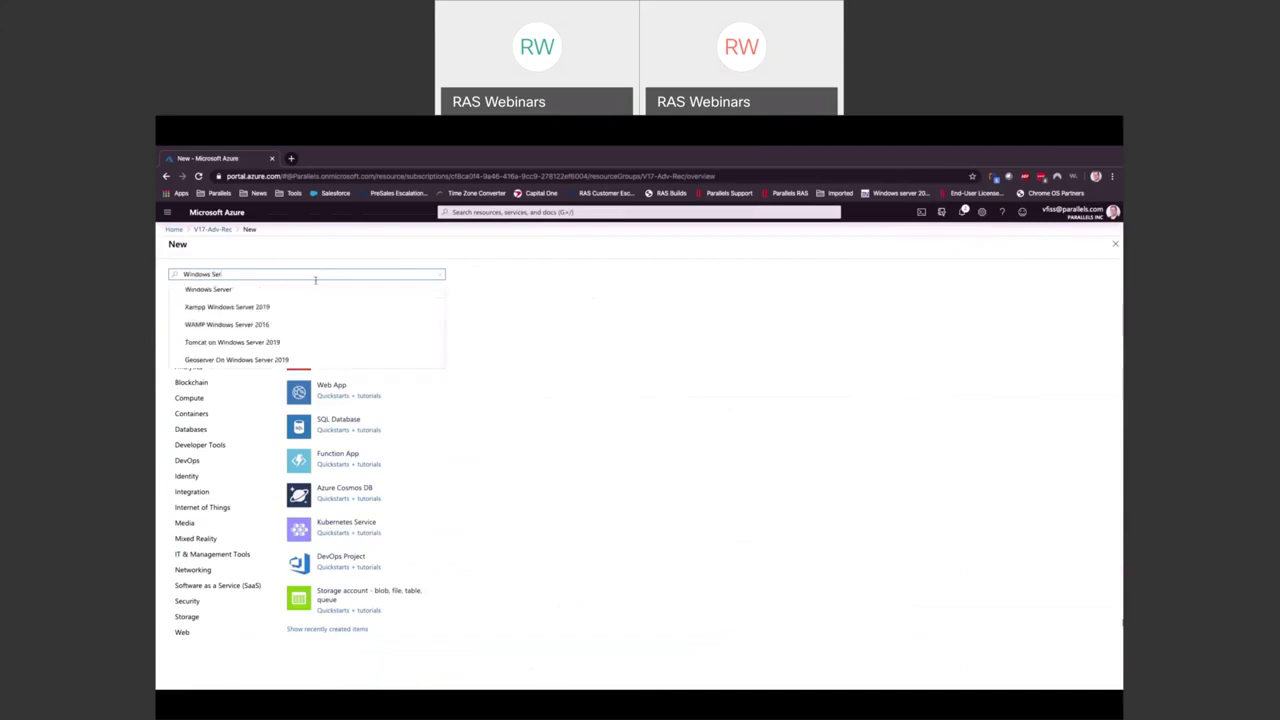
{"action": "left_click", "coordinate": [292, 288]}
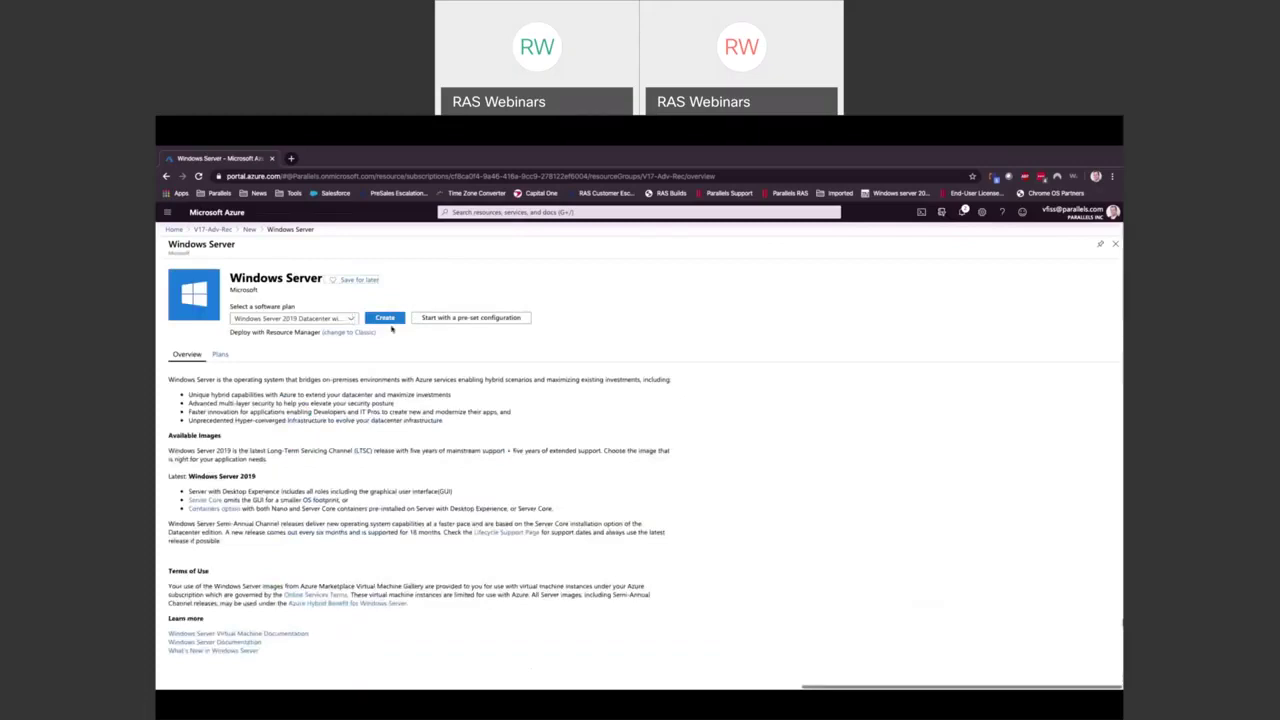
{"action": "left_click", "coordinate": [393, 321]}
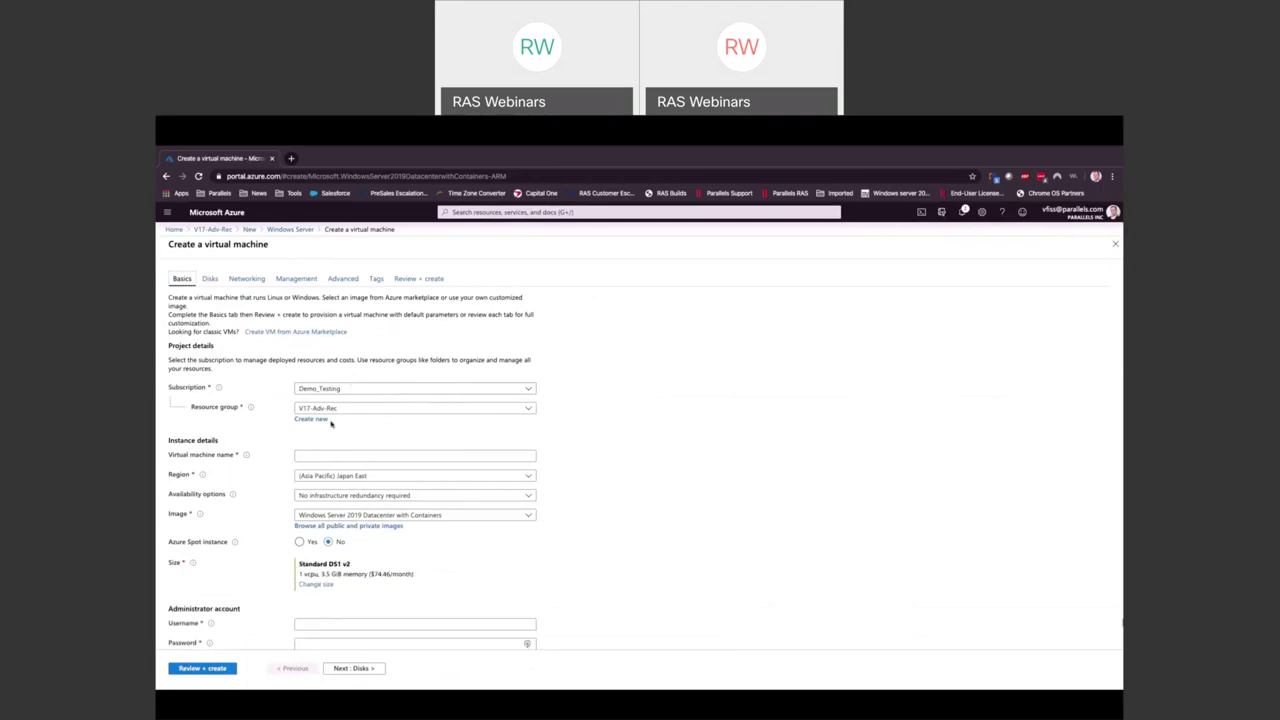
Name the virtual machine RASGW01 and set its region to West US 2
{"action": "left_click", "coordinate": [309, 460]}
{"action": "type", "text": "RASG"}
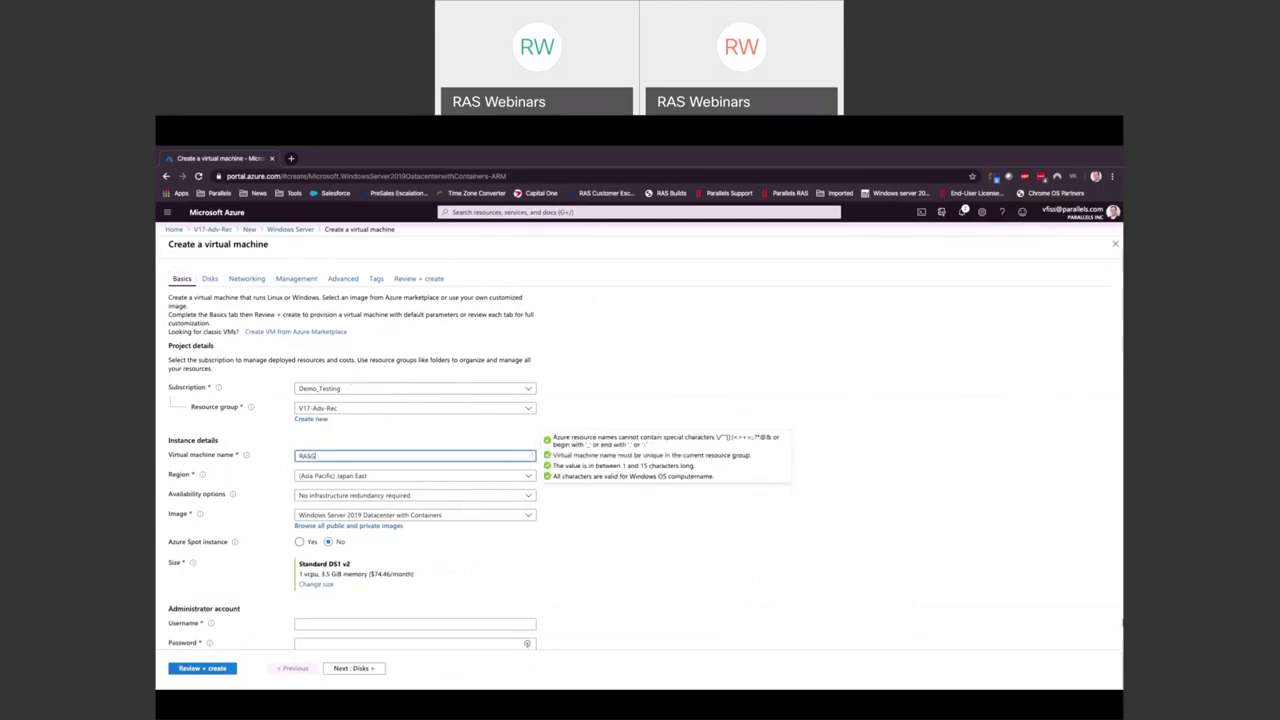
{"action": "type", "text": "W01"}
{"action": "left_click", "coordinate": [333, 476]}
{"action": "left_click", "coordinate": [333, 482]}
{"action": "scroll", "coordinate": [423, 357], "scroll_direction": "down", "scroll_amount": 5}
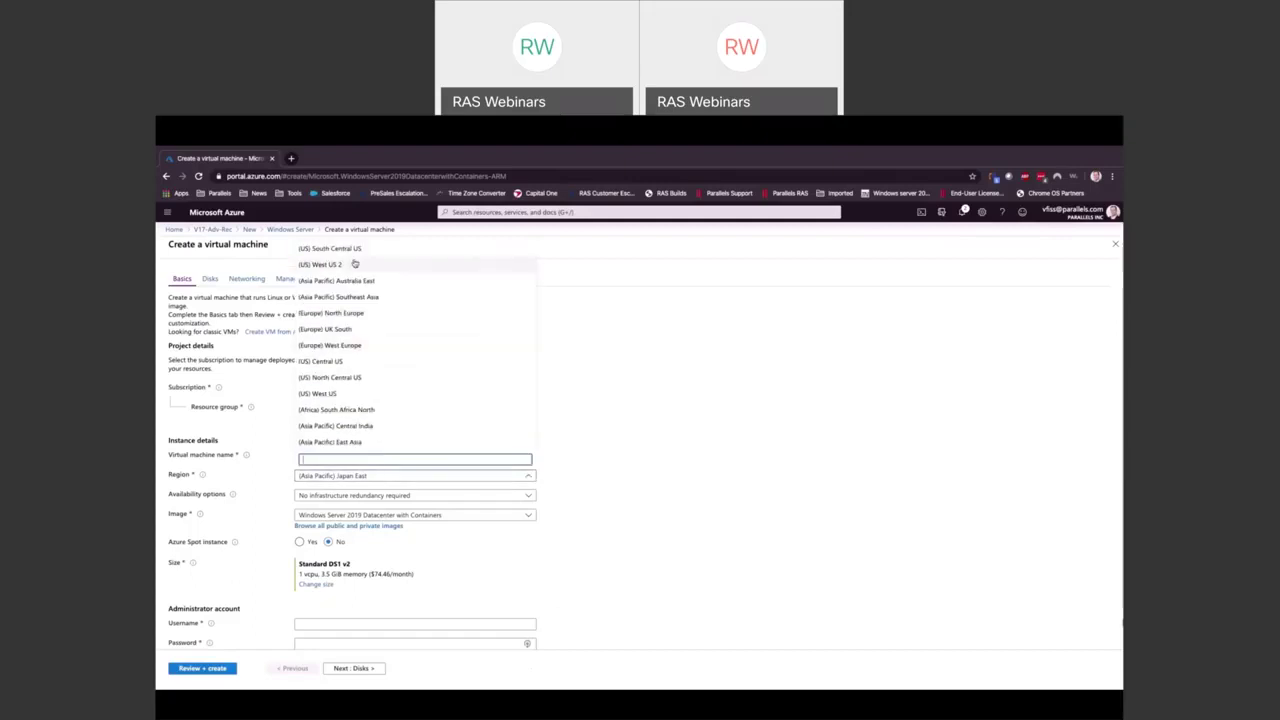
{"action": "left_click", "coordinate": [340, 264]}
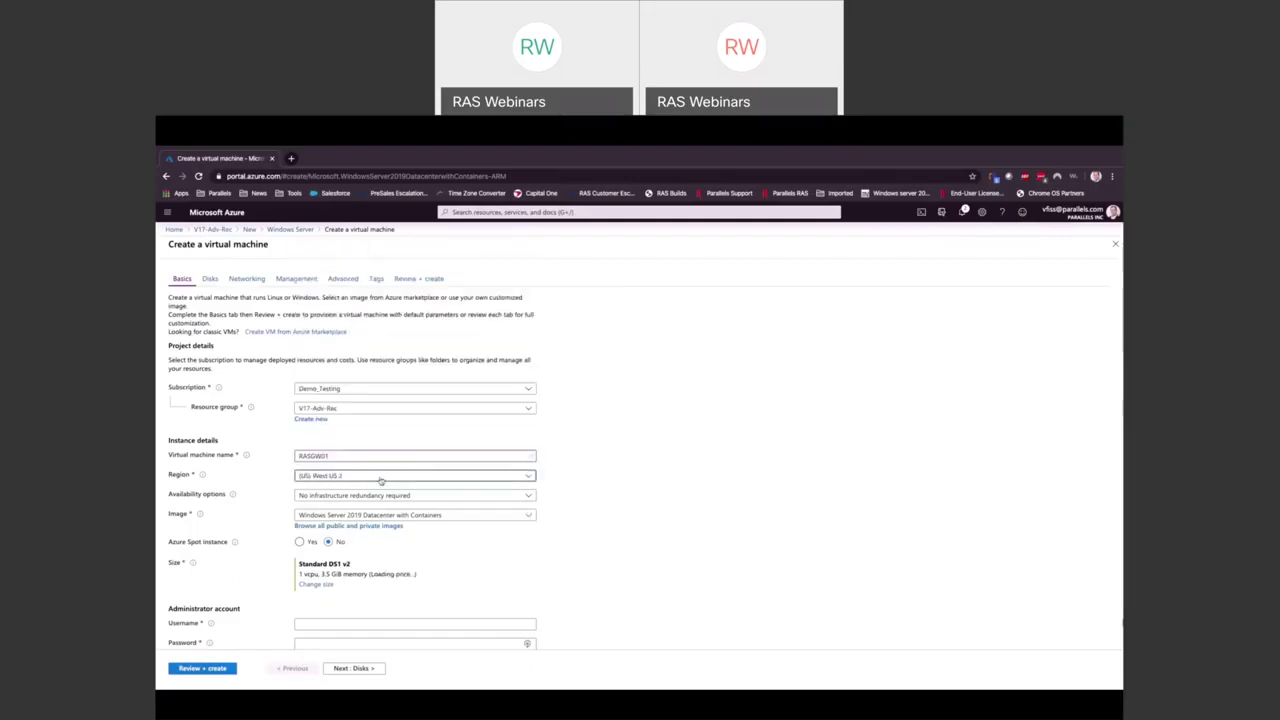
Place the VM in the RAS-GW availability set
{"action": "left_click", "coordinate": [530, 497]}
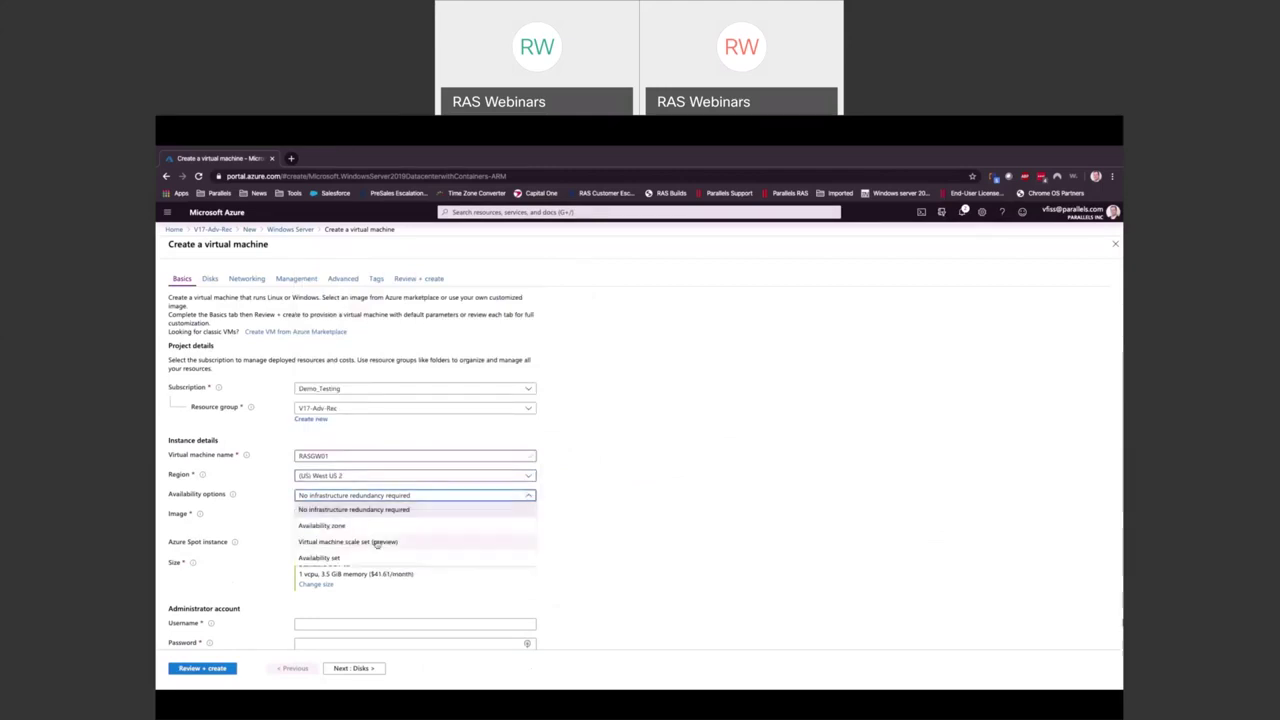
{"action": "left_click", "coordinate": [335, 558]}
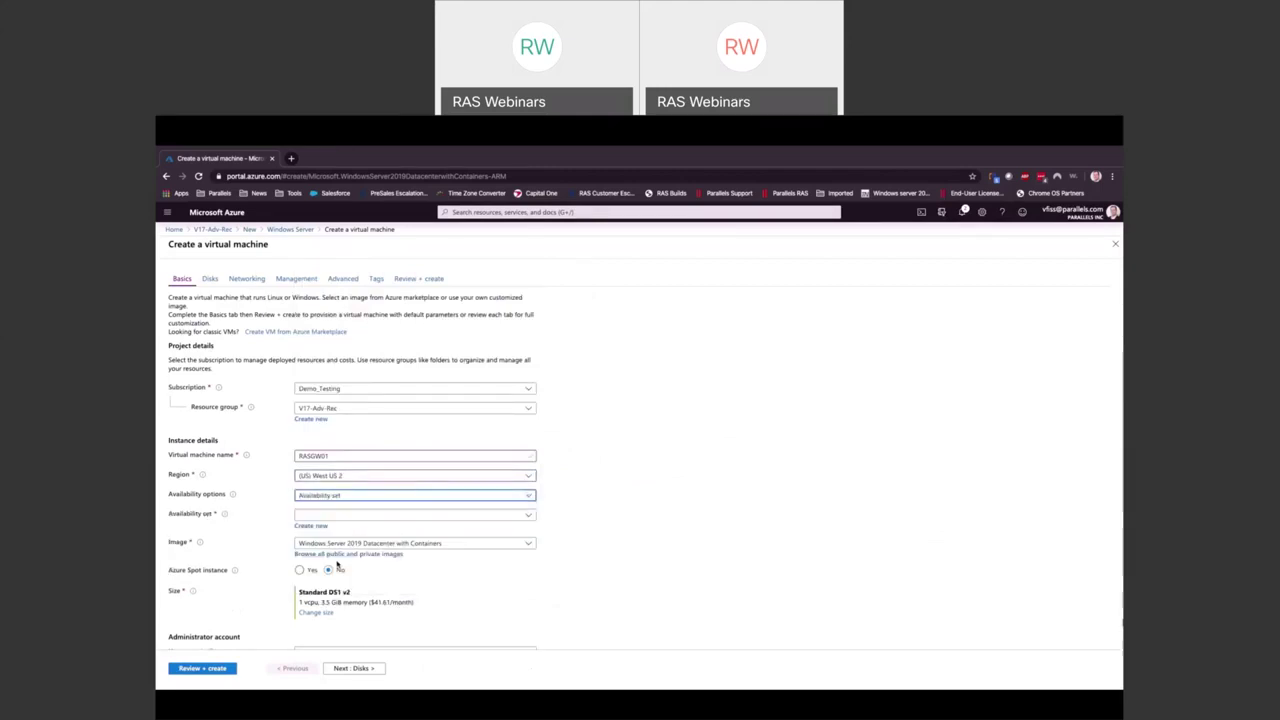
{"action": "left_click", "coordinate": [530, 515]}
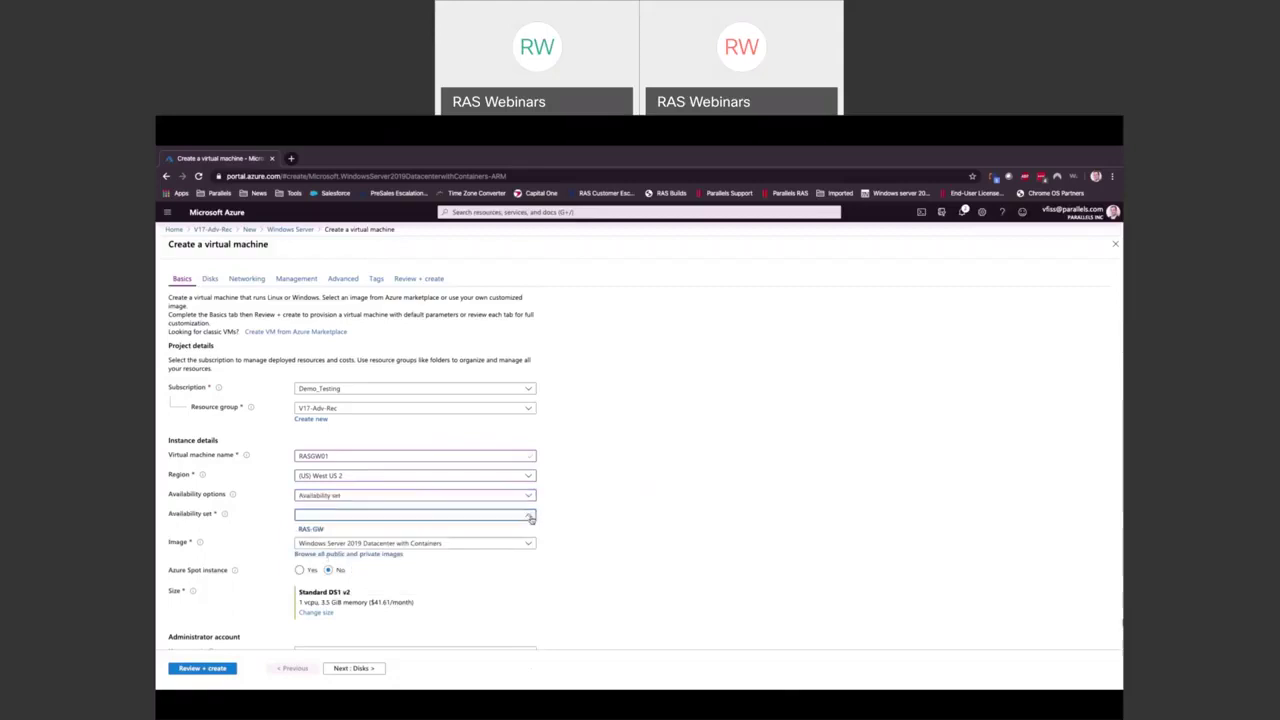
{"action": "left_click", "coordinate": [418, 533]}
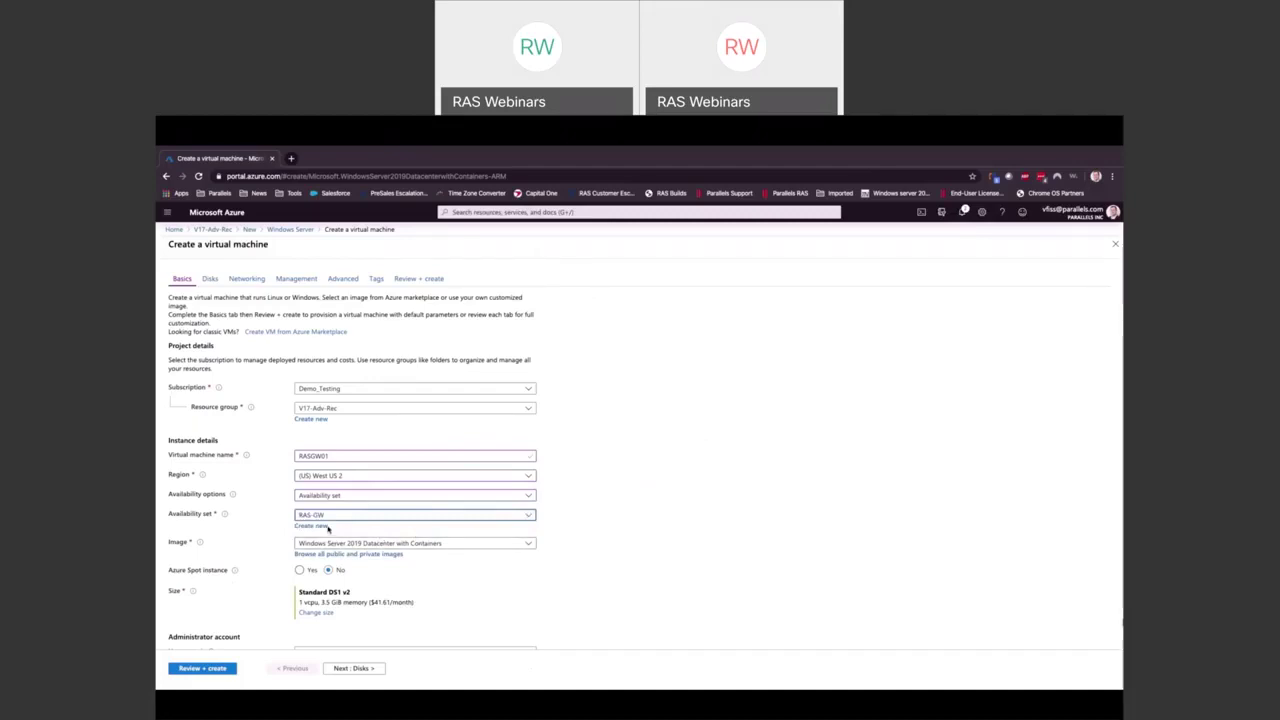
Change the VM size to Standard B2s (2 vCPUs, 4 GiB)
{"action": "scroll", "coordinate": [372, 588], "scroll_direction": "down", "scroll_amount": 1}
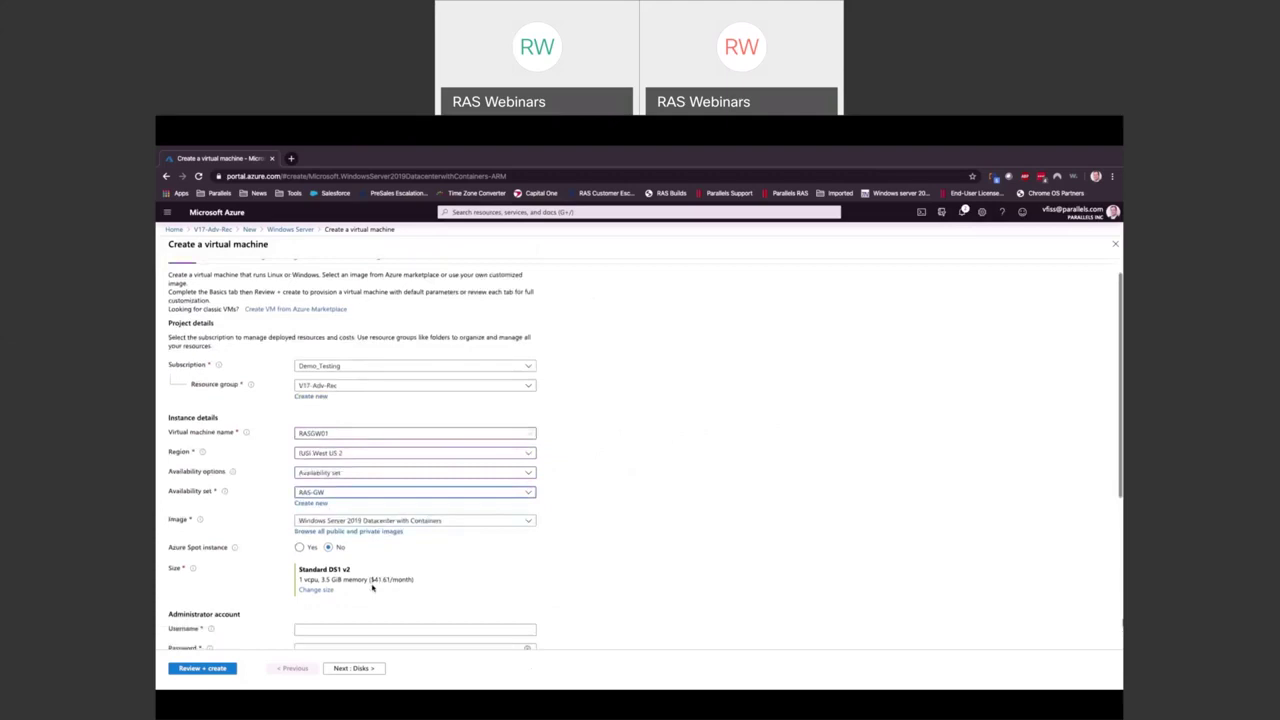
{"action": "left_click", "coordinate": [308, 592]}
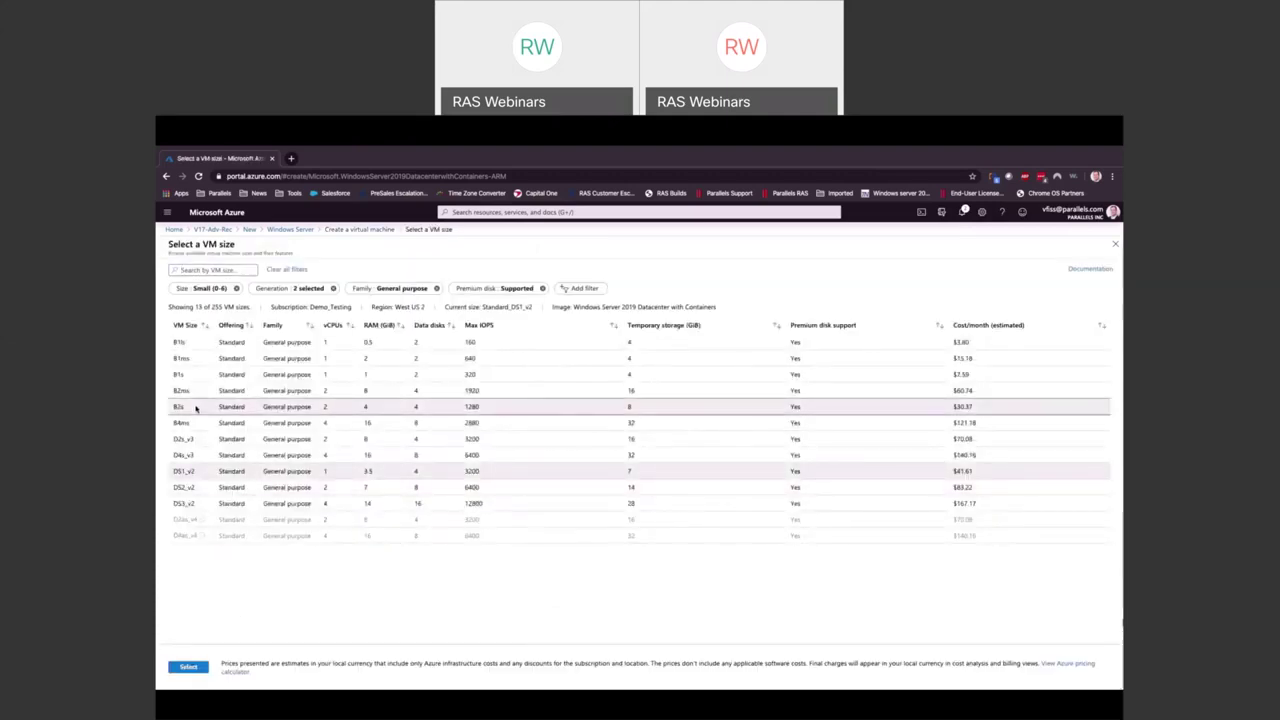
{"action": "left_click", "coordinate": [196, 408]}
{"action": "left_click", "coordinate": [187, 667]}
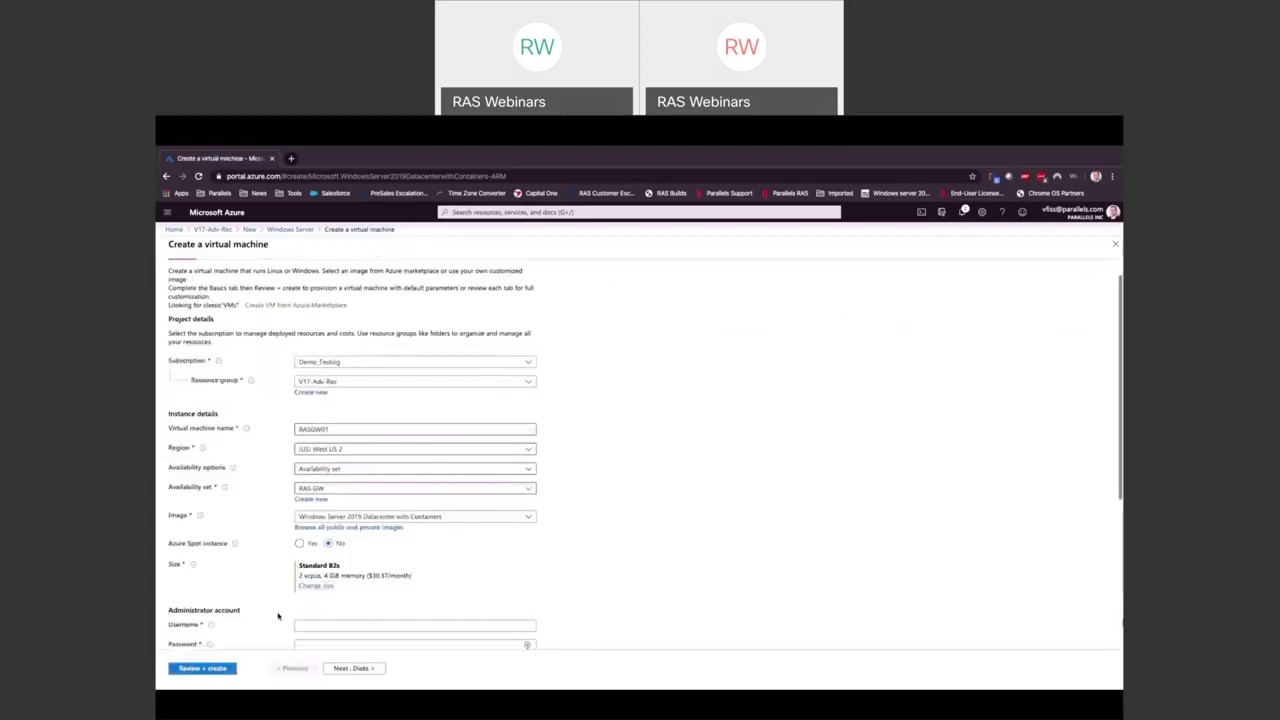
Enter the administrator username and password, and confirm the password
{"action": "left_click", "coordinate": [312, 617]}
{"action": "type", "text": "vfiss"}
{"action": "key", "text": "Tab"}
{"action": "type", "text": "••••••••••••"}
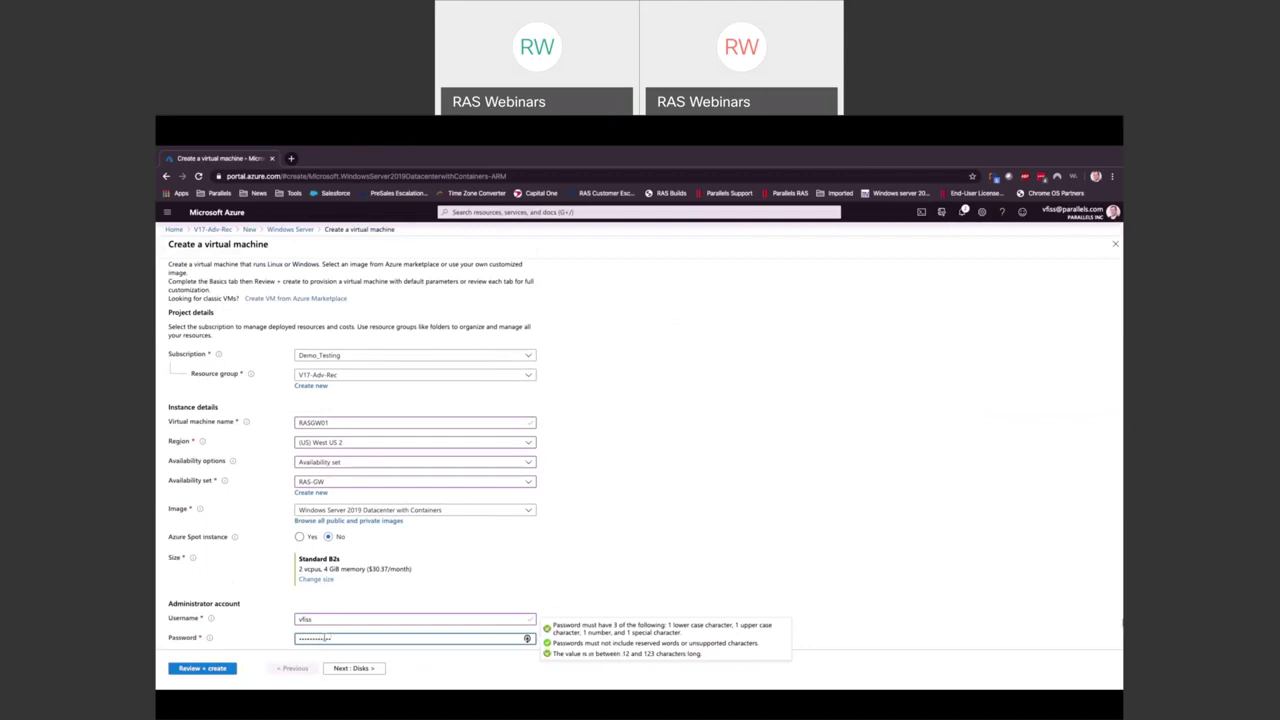
{"action": "scroll", "coordinate": [327, 637], "scroll_direction": "down", "scroll_amount": 2}
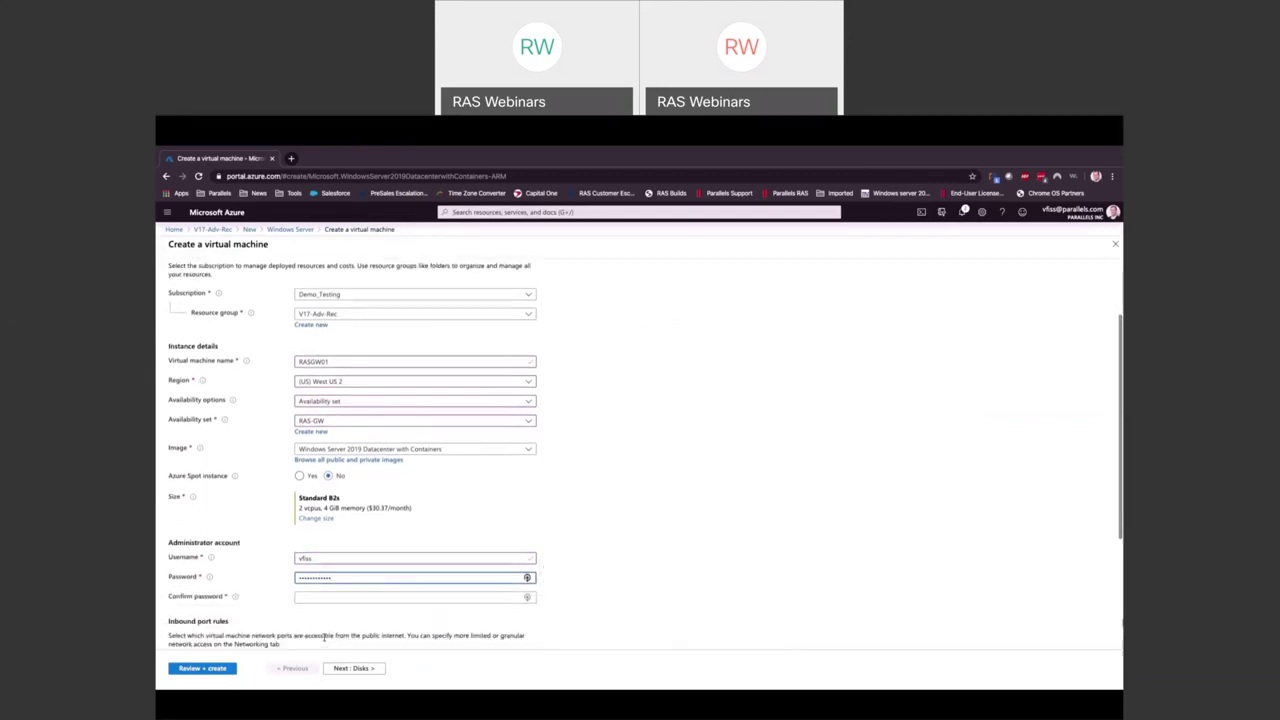
{"action": "scroll", "coordinate": [324, 637], "scroll_direction": "down", "scroll_amount": 1}
{"action": "left_click", "coordinate": [314, 567]}
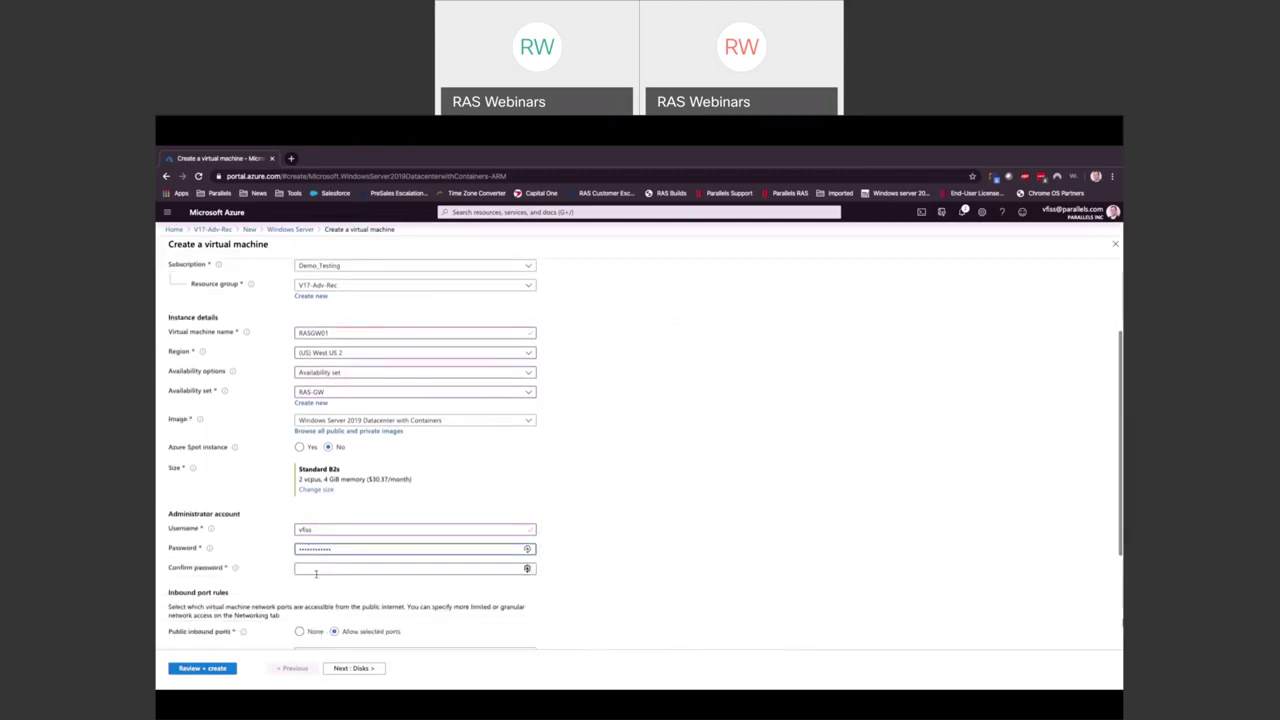
{"action": "type", "text": "••••••••••••"}
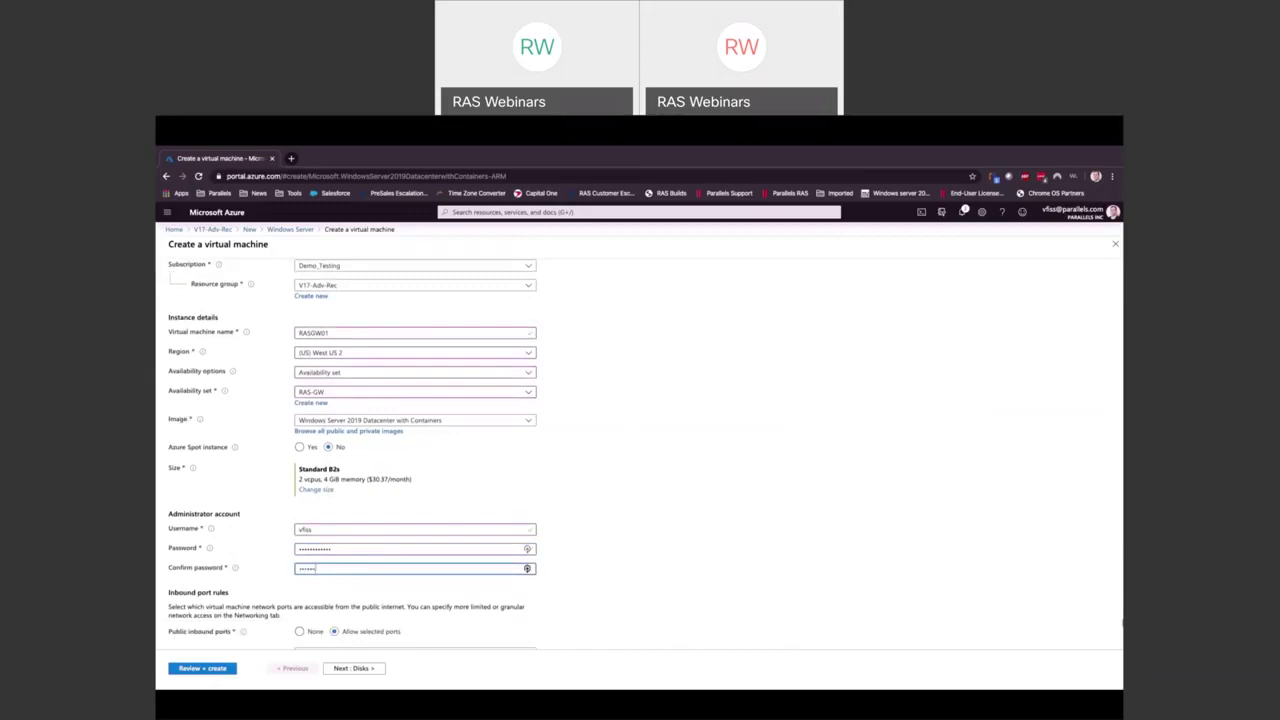
Allow only HTTPS (443) inbound, removing RDP (3389), and continue to Disks
{"action": "scroll", "coordinate": [555, 572], "scroll_direction": "down", "scroll_amount": 4}
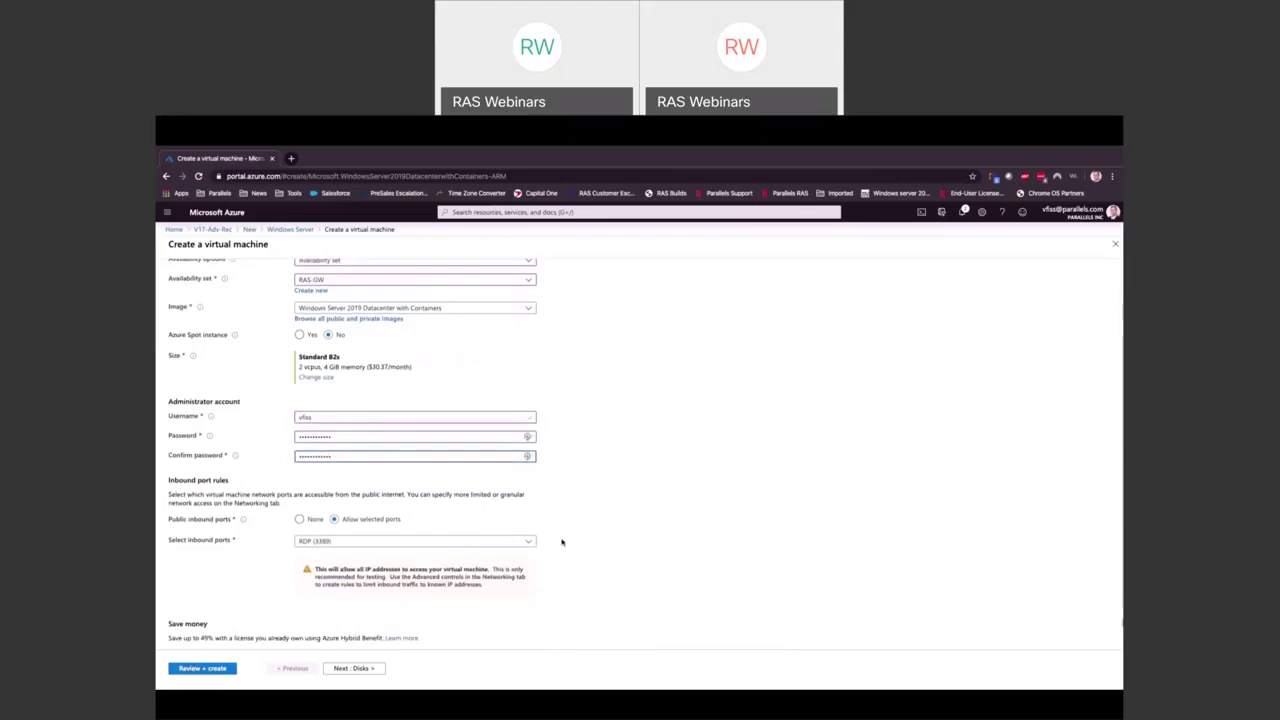
{"action": "left_click", "coordinate": [531, 542]}
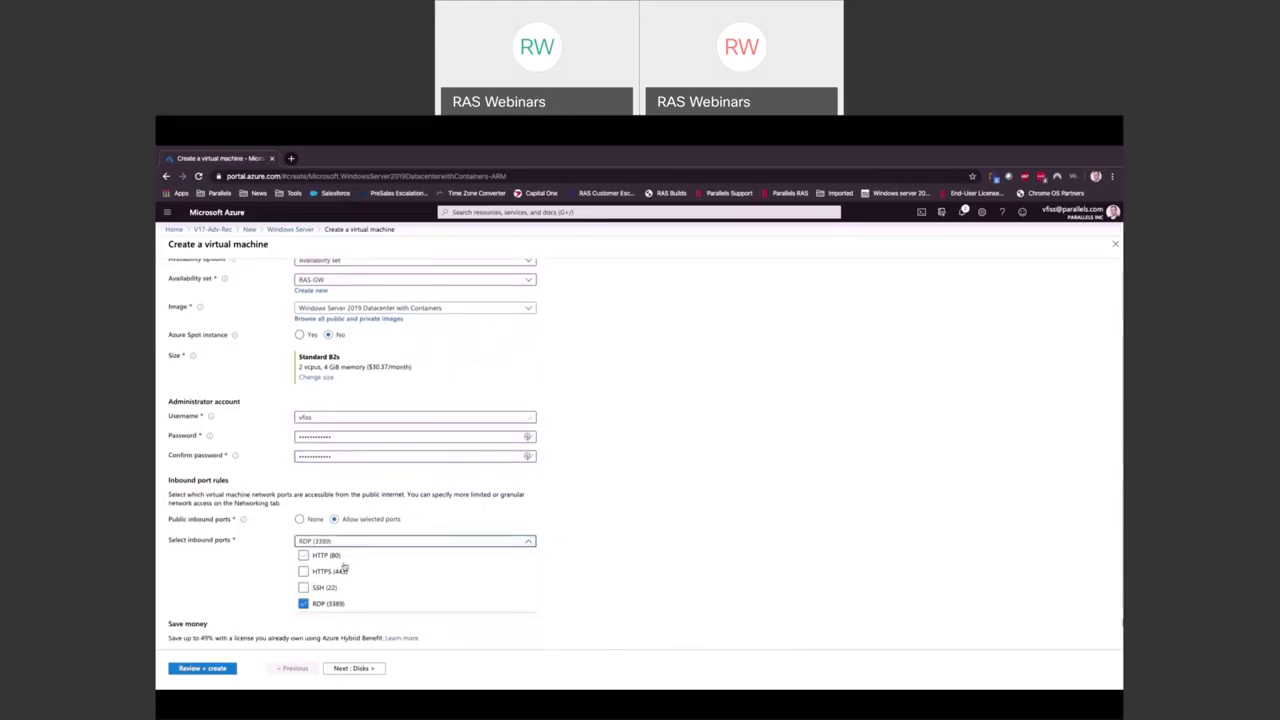
{"action": "left_click", "coordinate": [304, 571]}
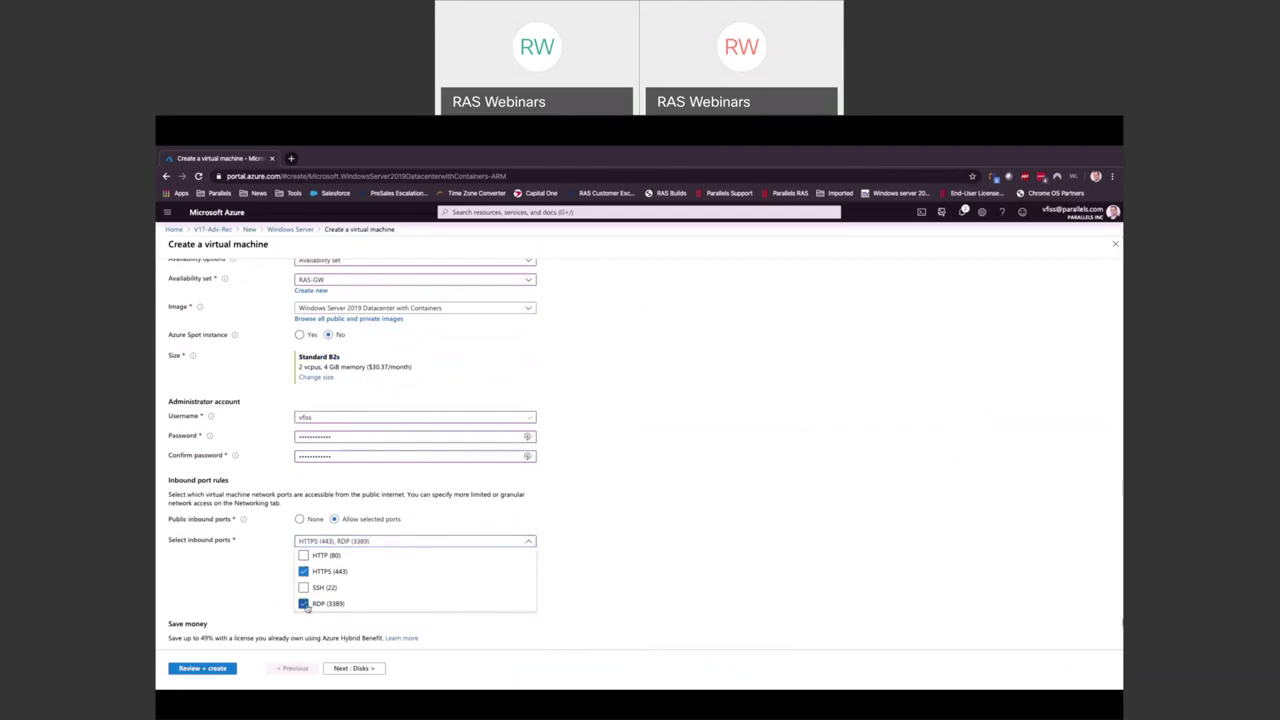
{"action": "left_click", "coordinate": [304, 604]}
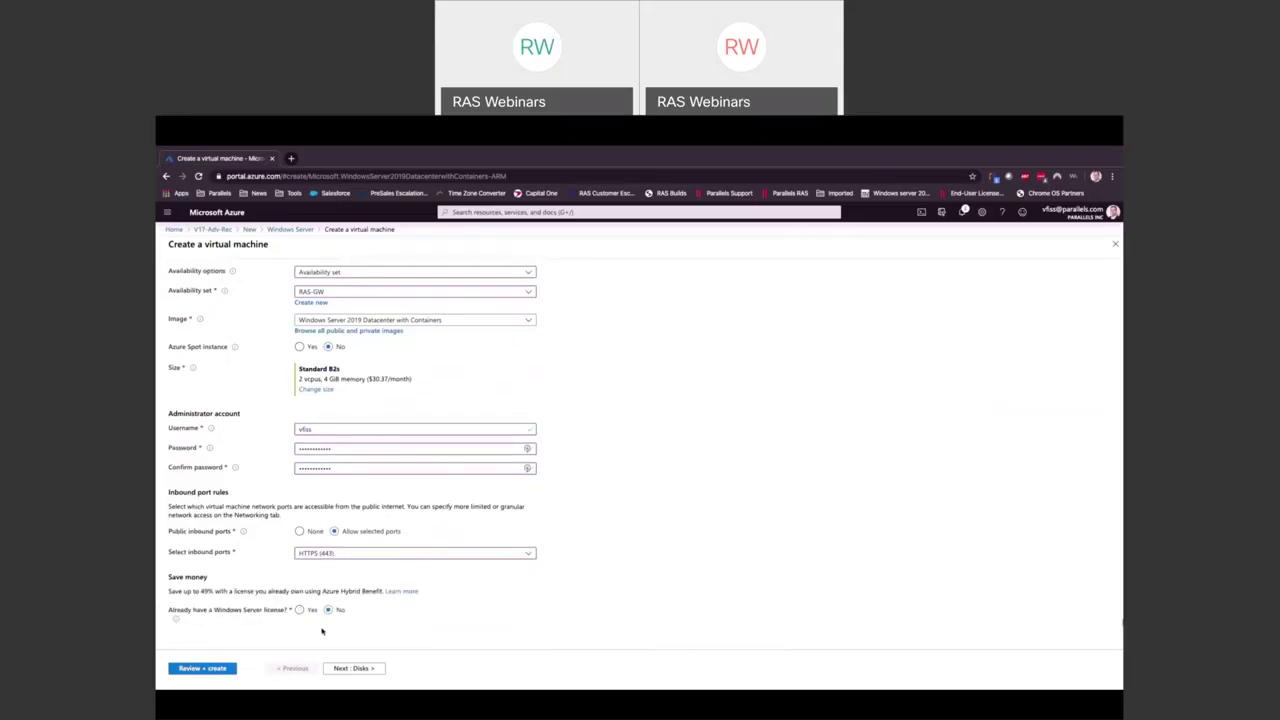
{"action": "left_click", "coordinate": [358, 668]}
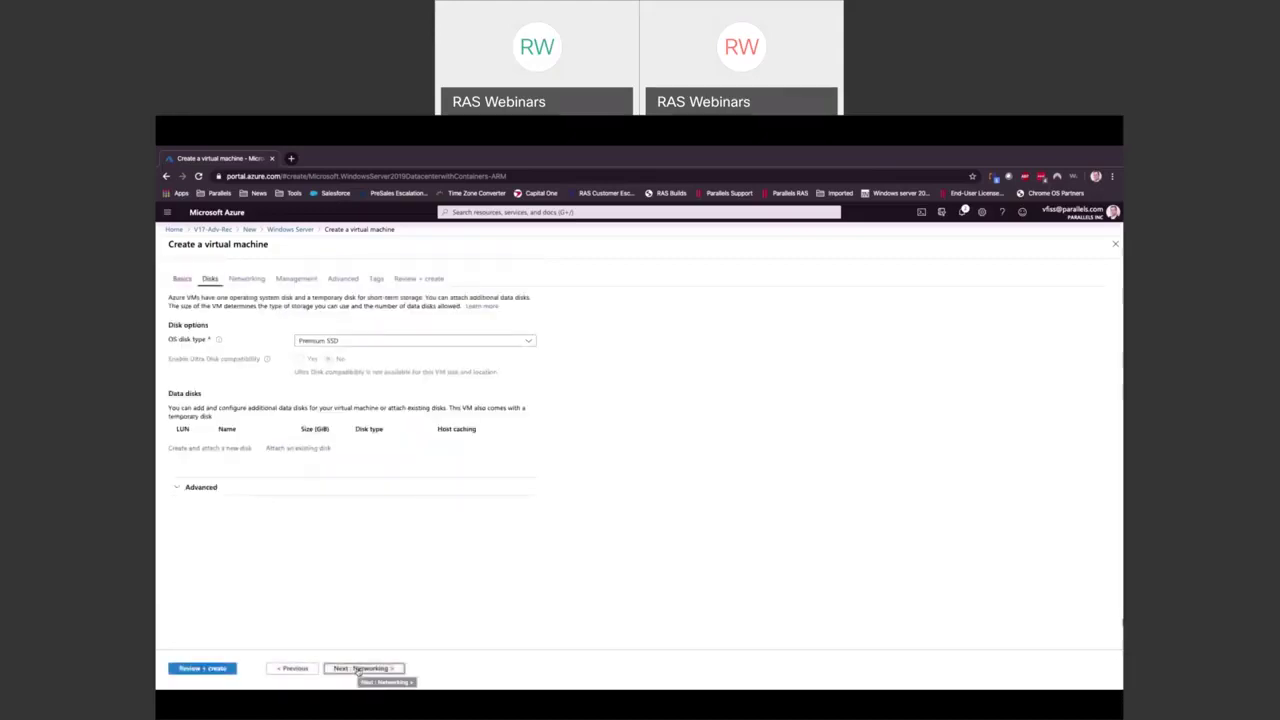
Keep default Disks, Networking, Management, Advanced and Tags settings, then review and create RASGW01
{"action": "left_click", "coordinate": [358, 668]}
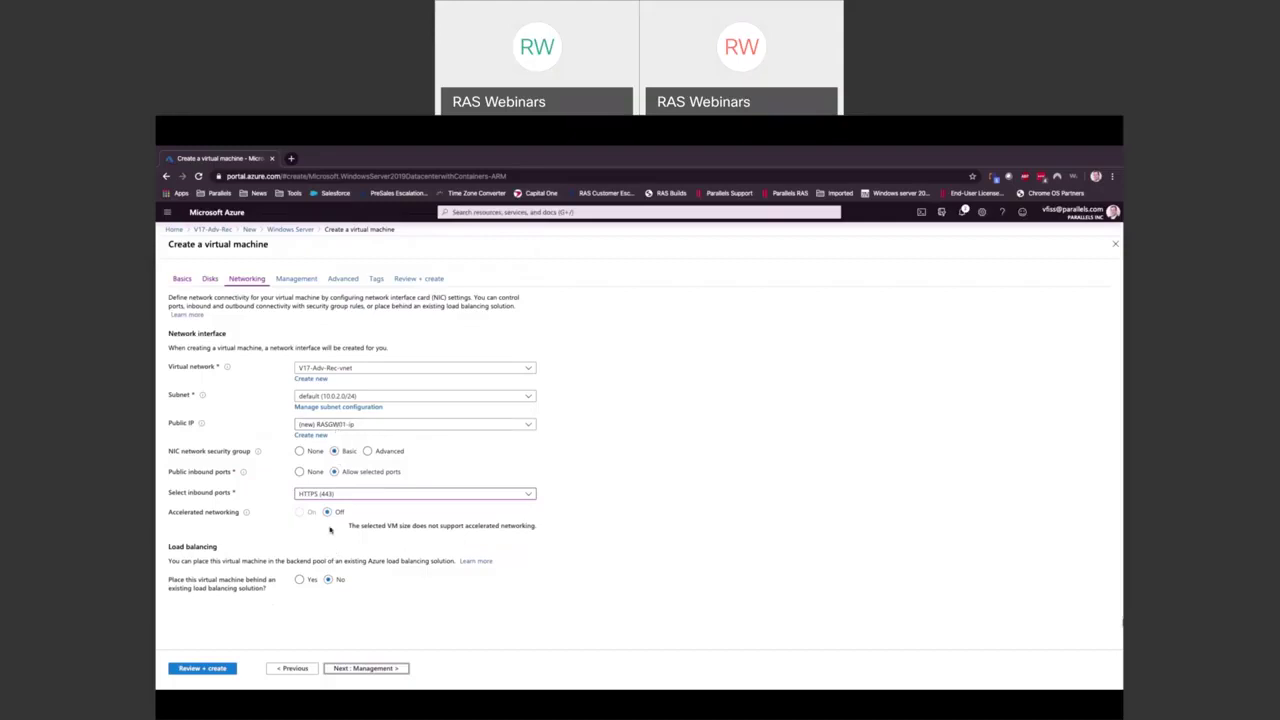
{"action": "left_click", "coordinate": [369, 668]}
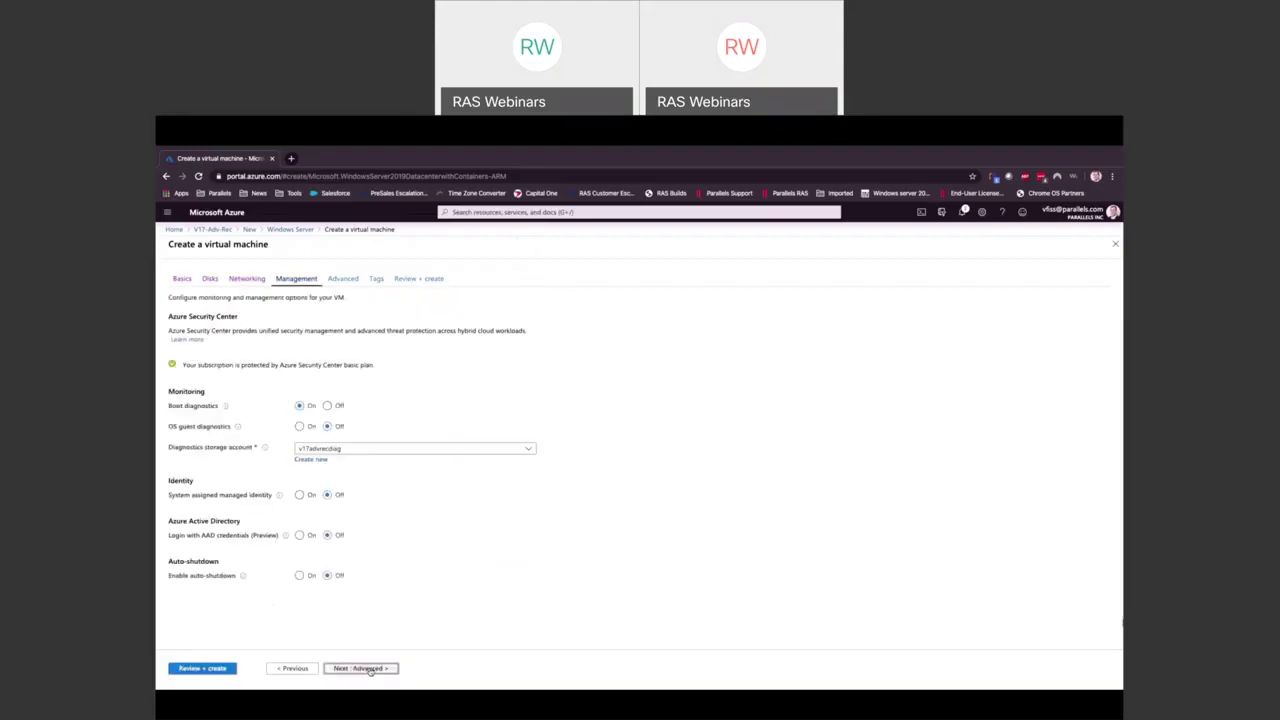
{"action": "left_click", "coordinate": [369, 668]}
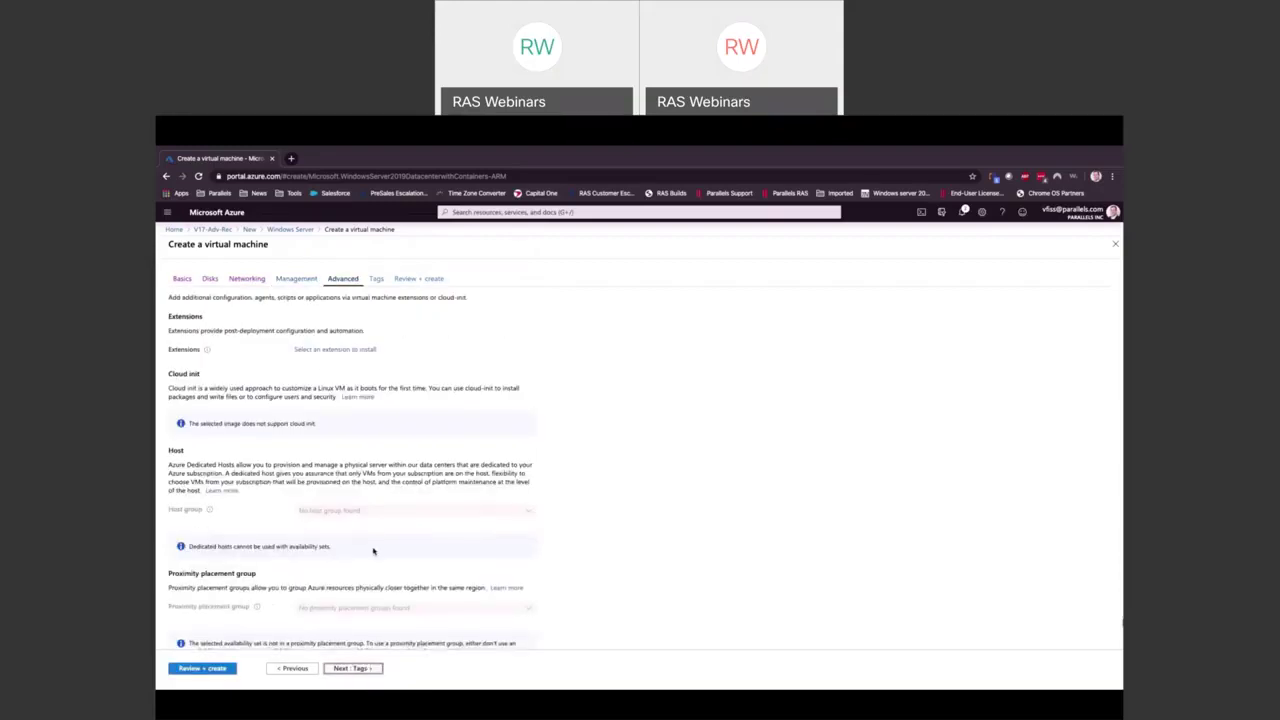
{"action": "left_click", "coordinate": [362, 672]}
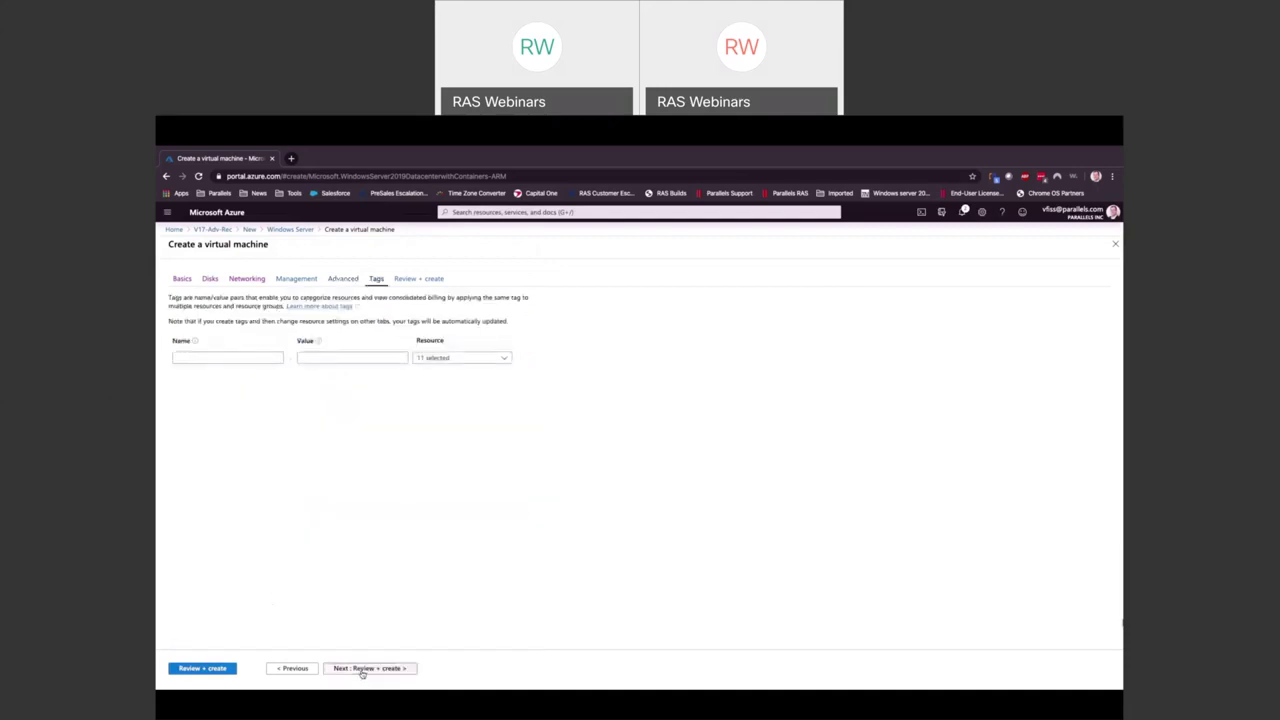
{"action": "left_click", "coordinate": [198, 670]}
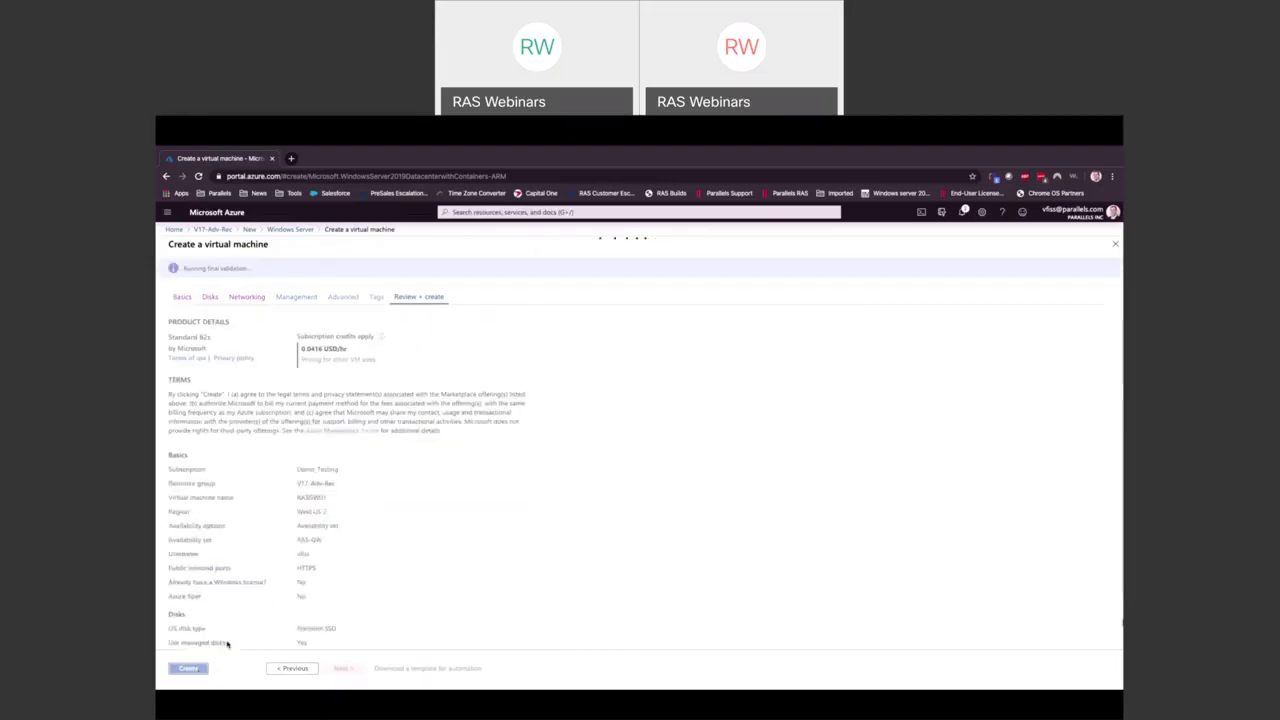
{"action": "left_click", "coordinate": [190, 669]}
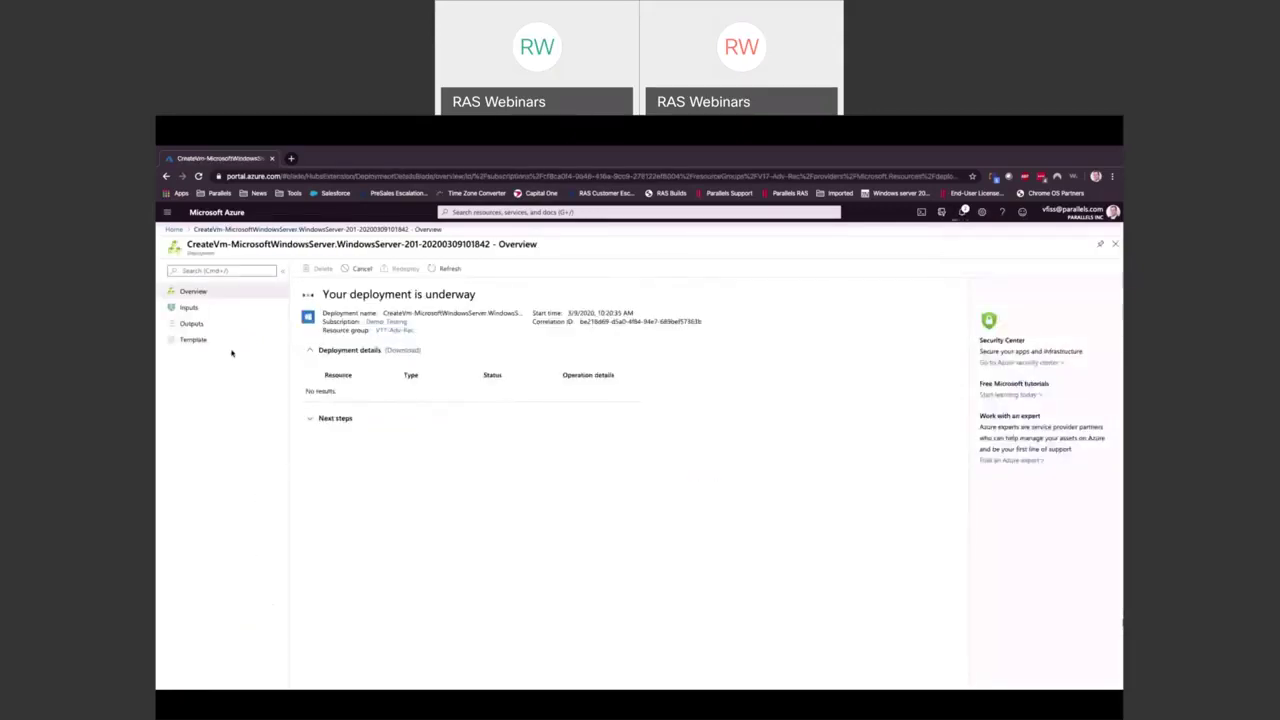
From the V17-Adv-Rec resource group, start another Windows Server virtual machine
{"action": "left_click", "coordinate": [216, 212]}
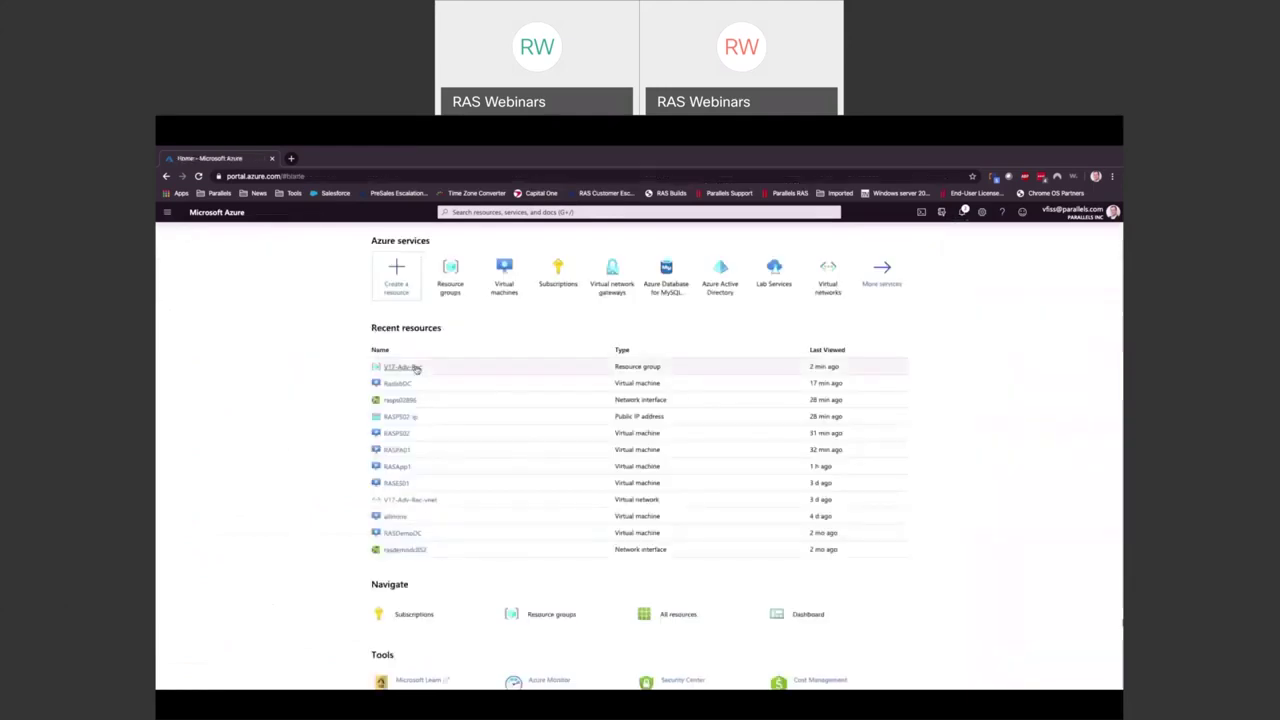
{"action": "left_click", "coordinate": [401, 367]}
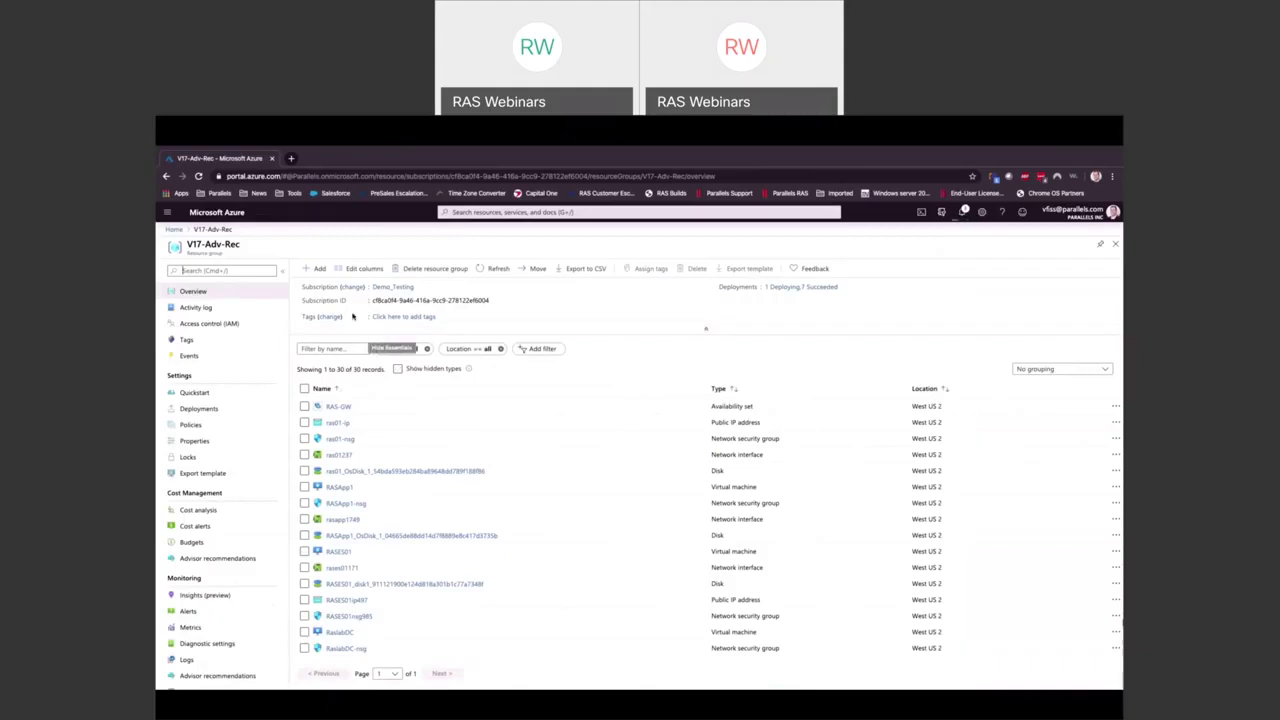
{"action": "left_click", "coordinate": [316, 268]}
{"action": "type", "text": "Windows Server"}
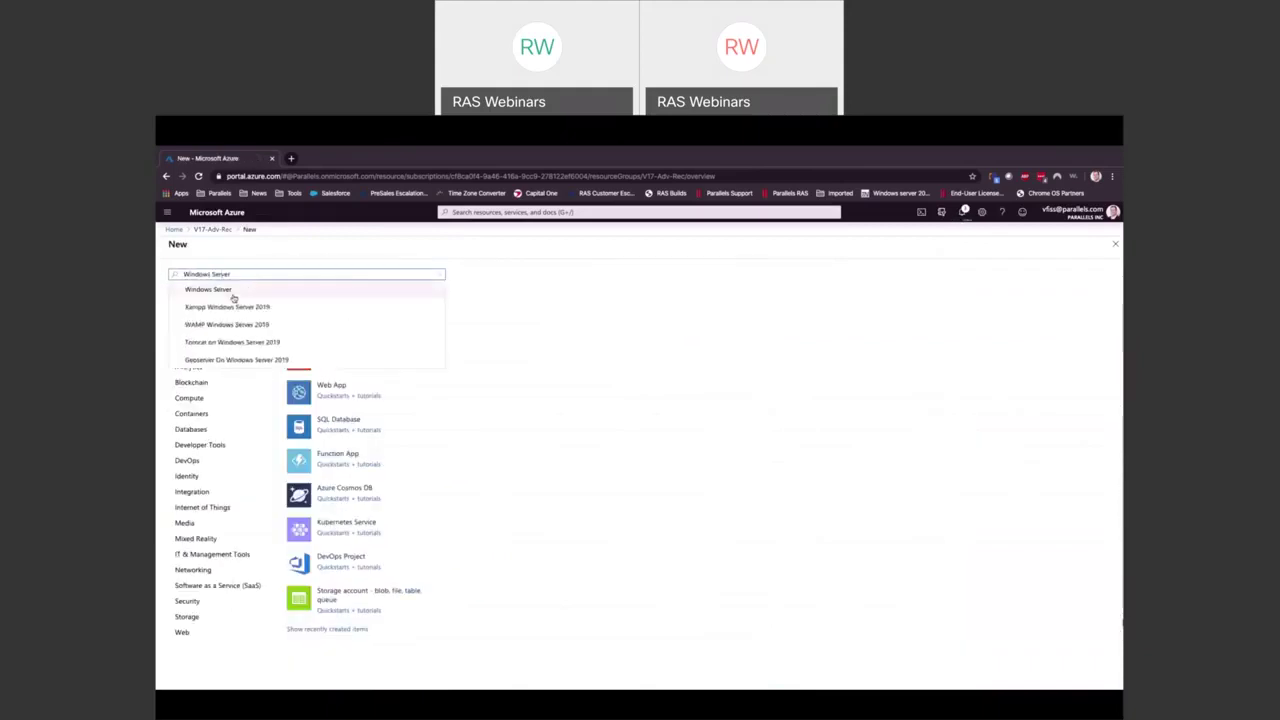
{"action": "left_click", "coordinate": [220, 290]}
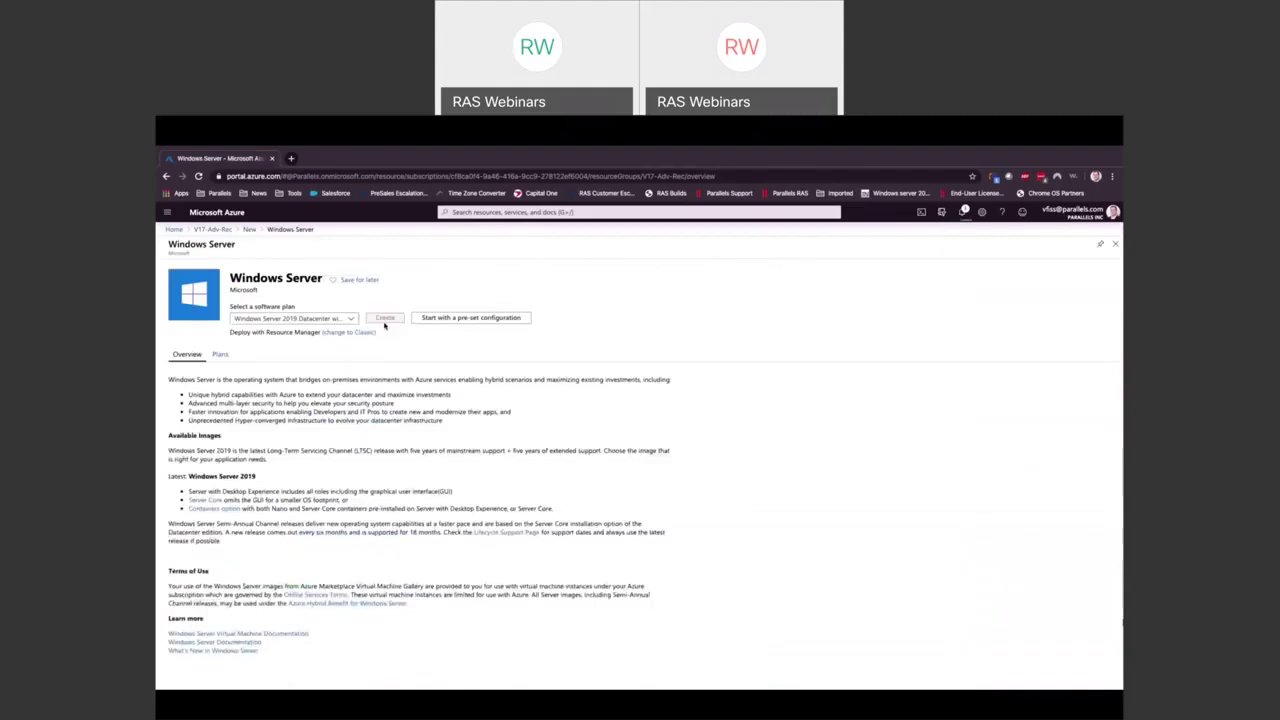
{"action": "left_click", "coordinate": [385, 318]}
Name the second VM RASGW02 and set its region to (US) West US 2
{"action": "left_click", "coordinate": [343, 456]}
{"action": "type", "text": "RAS"}
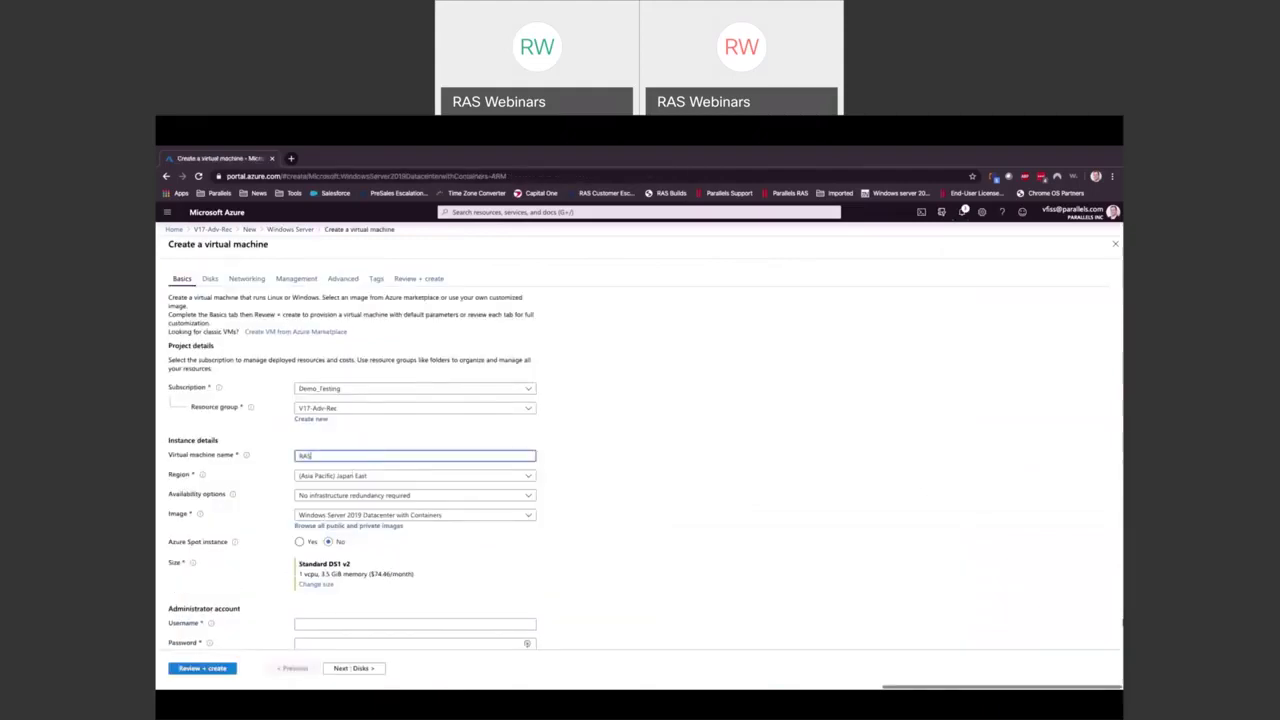
{"action": "type", "text": "GWS2"}
{"action": "left_click", "coordinate": [383, 477]}
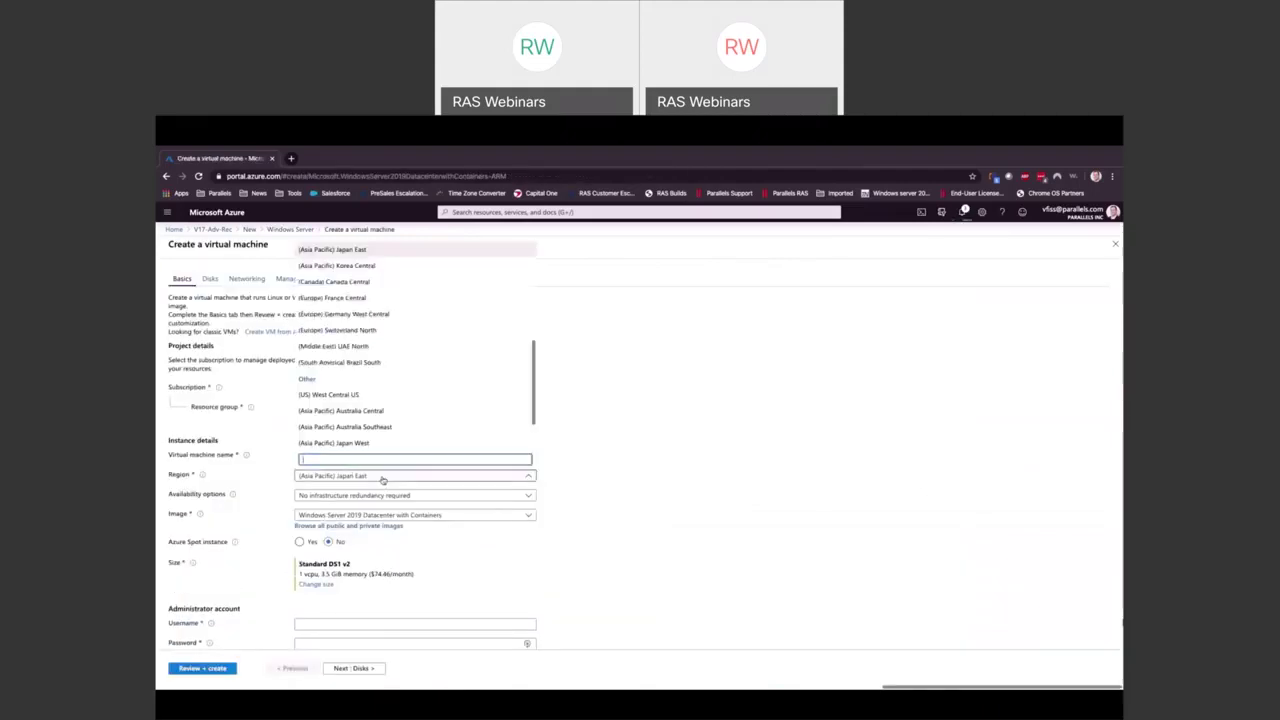
{"action": "scroll", "coordinate": [338, 308], "scroll_direction": "down", "scroll_amount": 3}
{"action": "left_click", "coordinate": [338, 308]}
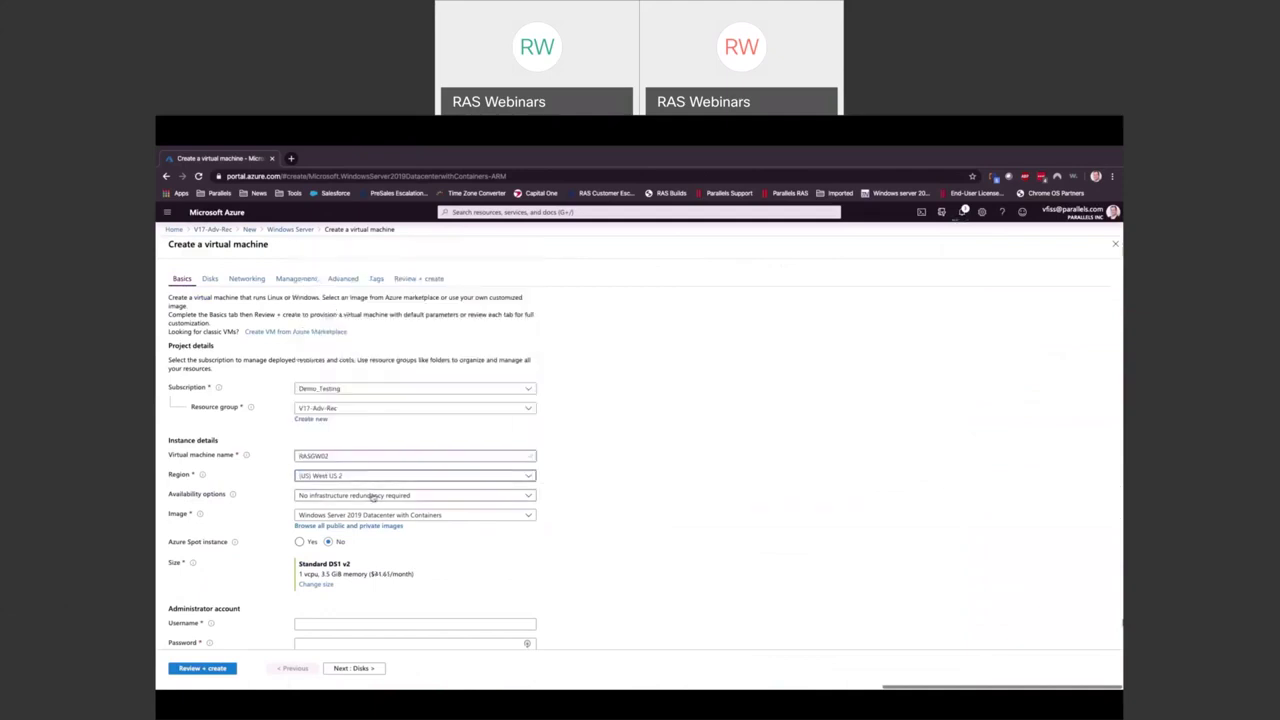
Place the VM in the RAS-GW availability set and size it B2ms
{"action": "left_click", "coordinate": [330, 495]}
{"action": "left_click", "coordinate": [330, 558]}
{"action": "left_click", "coordinate": [528, 515]}
{"action": "left_click", "coordinate": [478, 528]}
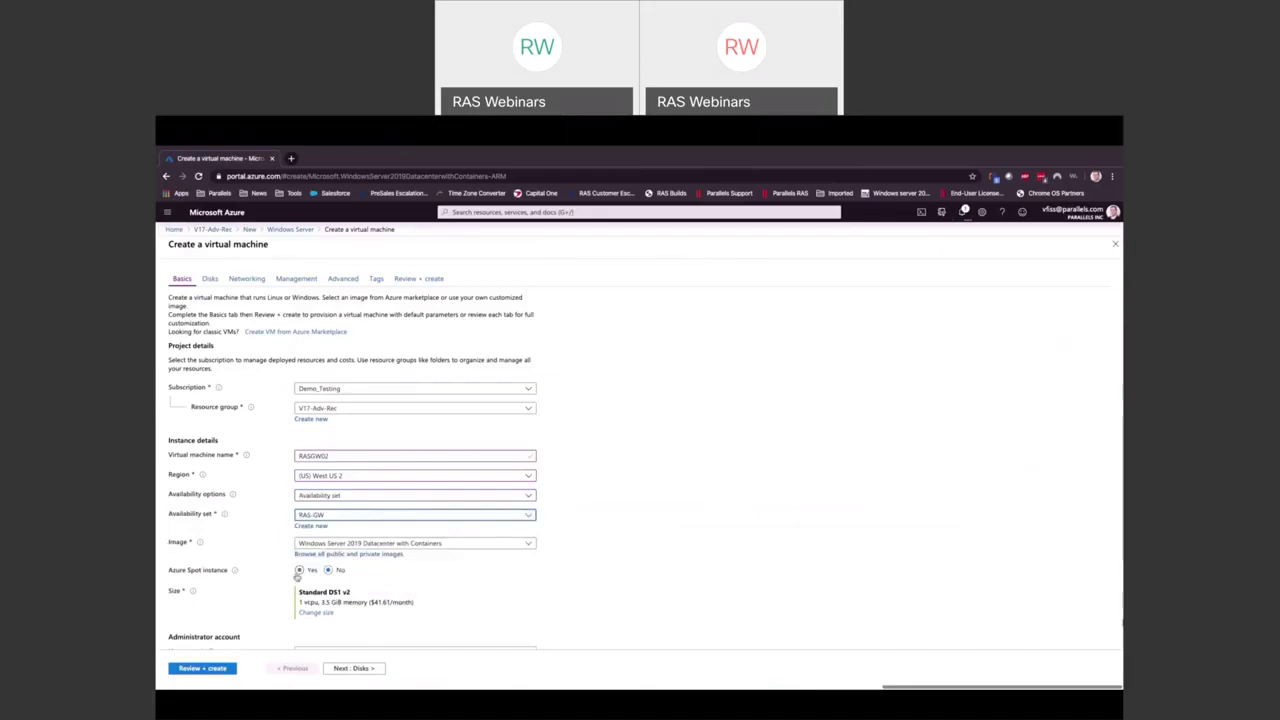
{"action": "left_click", "coordinate": [318, 613]}
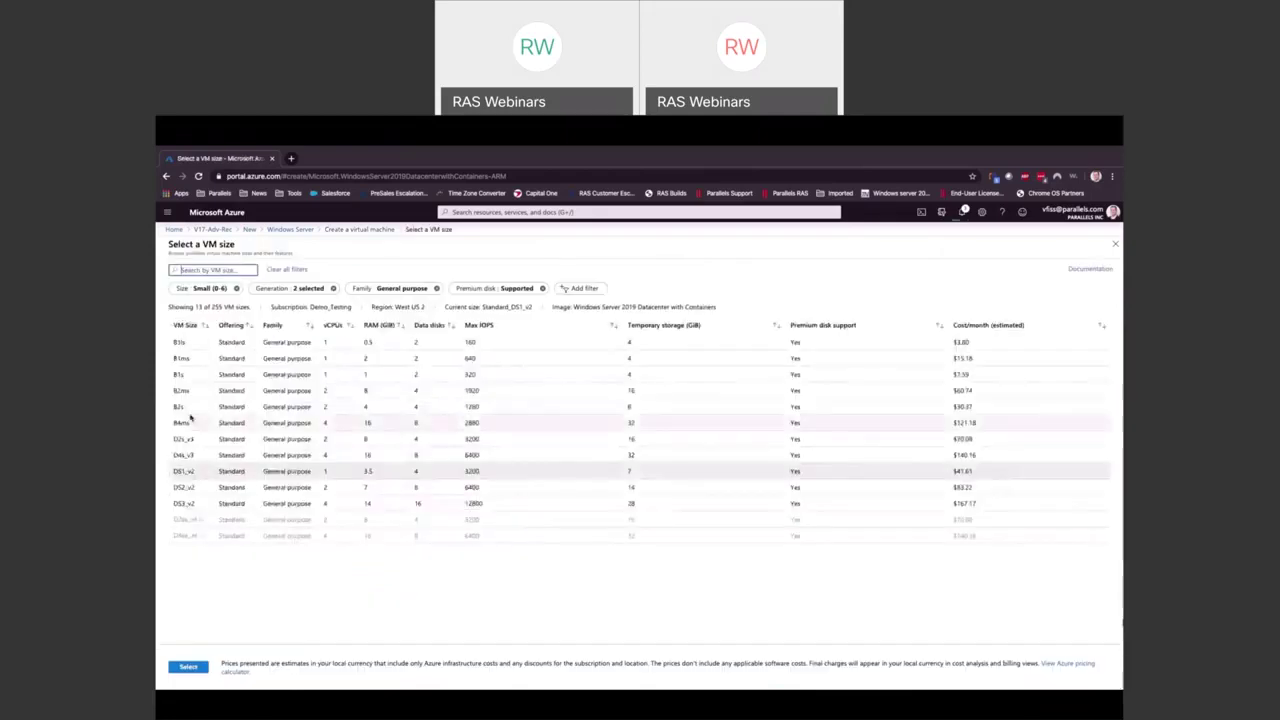
{"action": "left_click", "coordinate": [182, 390]}
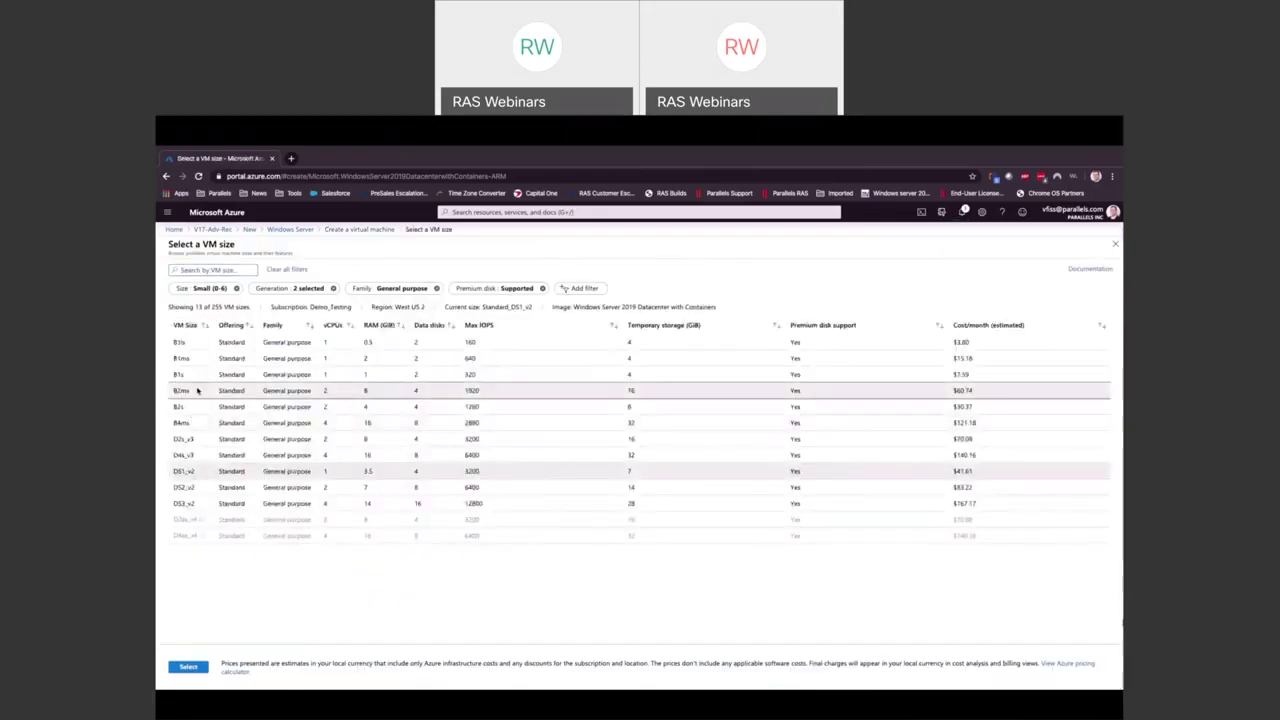
{"action": "left_click", "coordinate": [188, 666]}
Enter the administrator username, password and password confirmation
{"action": "scroll", "coordinate": [265, 599], "scroll_direction": "down", "scroll_amount": 1}
{"action": "left_click", "coordinate": [300, 564]}
{"action": "type", "text": "vfiss"}
{"action": "key", "text": "Tab"}
{"action": "type", "text": "************"}
{"action": "key", "text": "Tab"}
{"action": "type", "text": "************"}
Allow HTTPS (443) inbound, then review and create the second VM
{"action": "scroll", "coordinate": [325, 533], "scroll_direction": "down", "scroll_amount": 2}
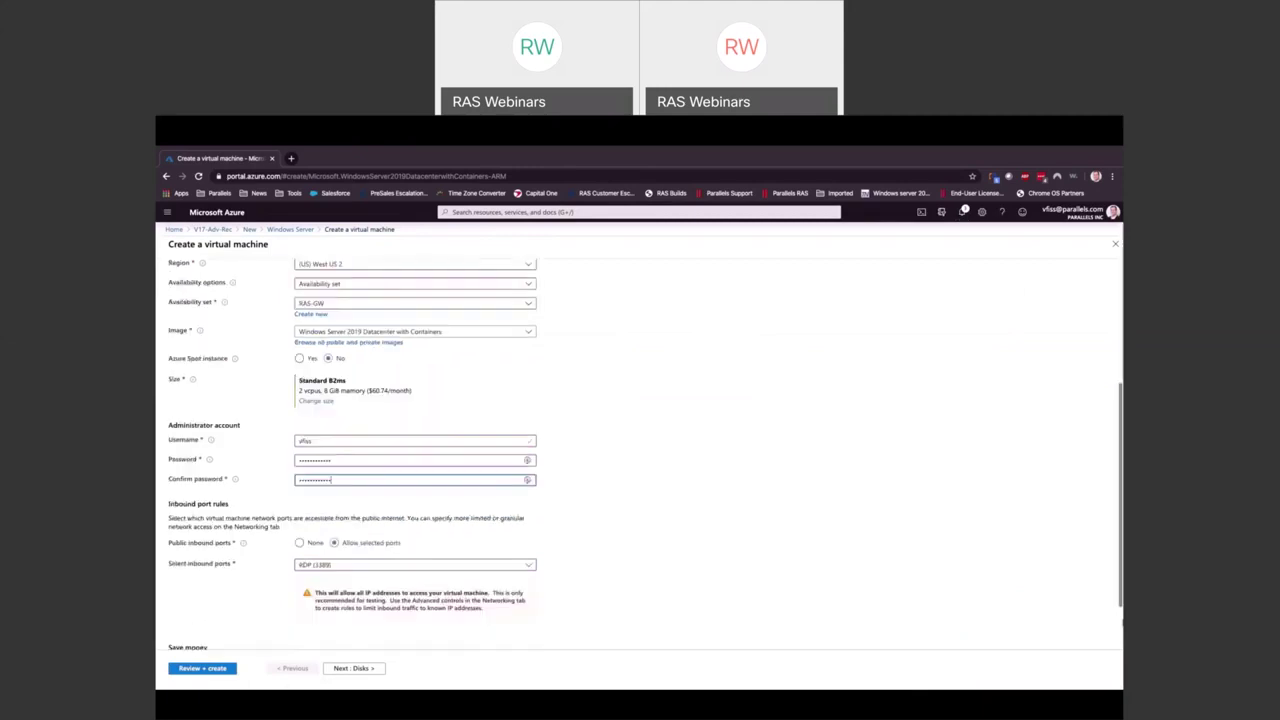
{"action": "left_click", "coordinate": [330, 558]}
{"action": "left_click", "coordinate": [303, 512]}
{"action": "left_click", "coordinate": [216, 670]}
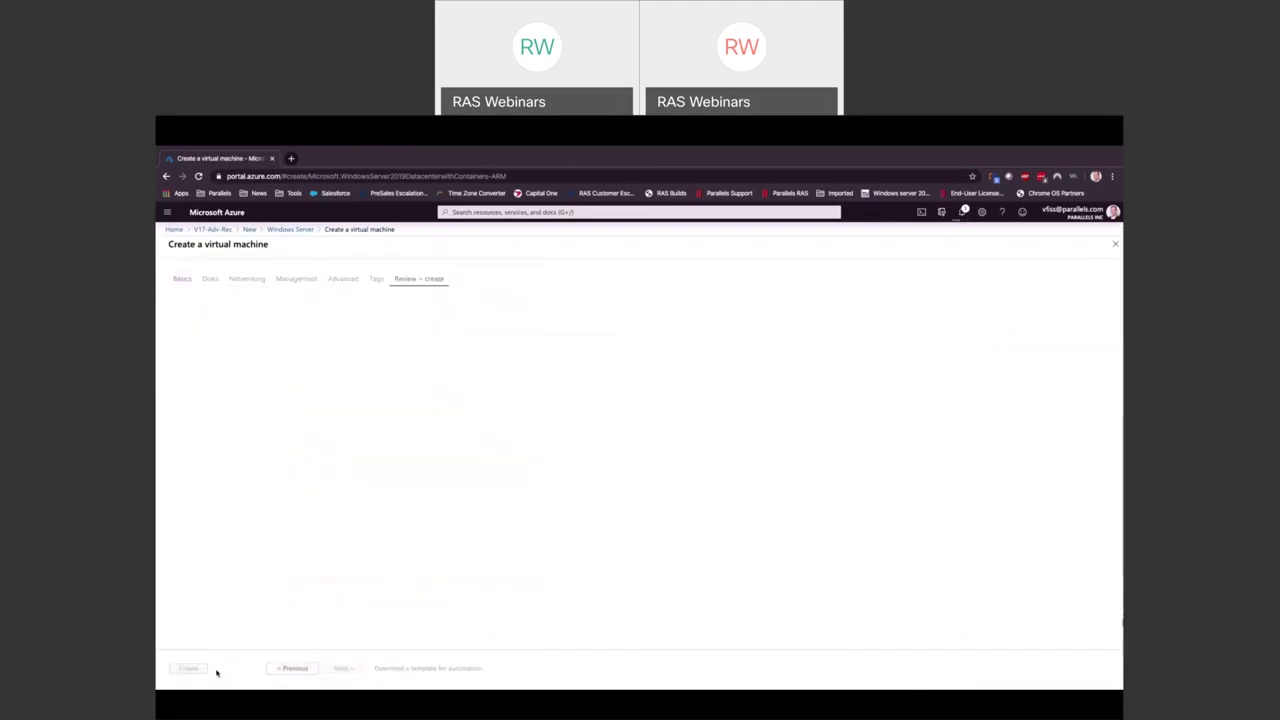
{"action": "left_click", "coordinate": [190, 669]}
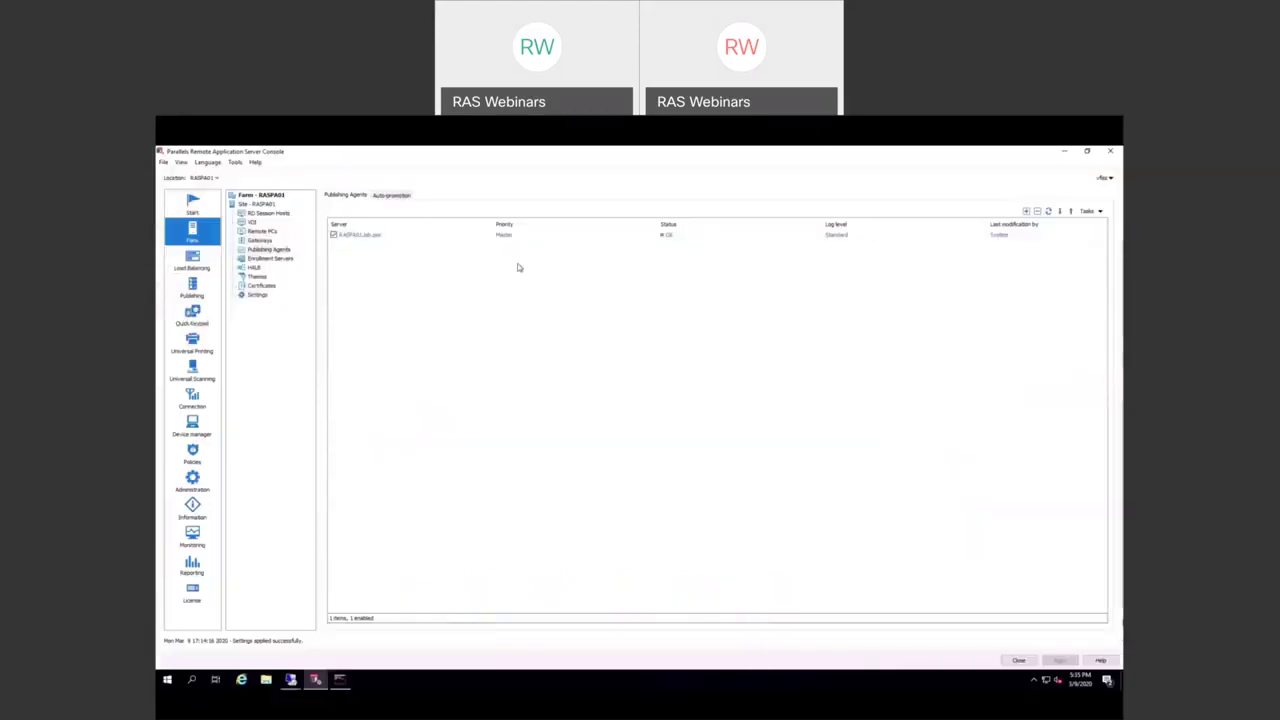
Add RASGW01 as a new Secure Client Gateway under Farm > Gateways, resolve its IP, and install
{"action": "left_click", "coordinate": [266, 241]}
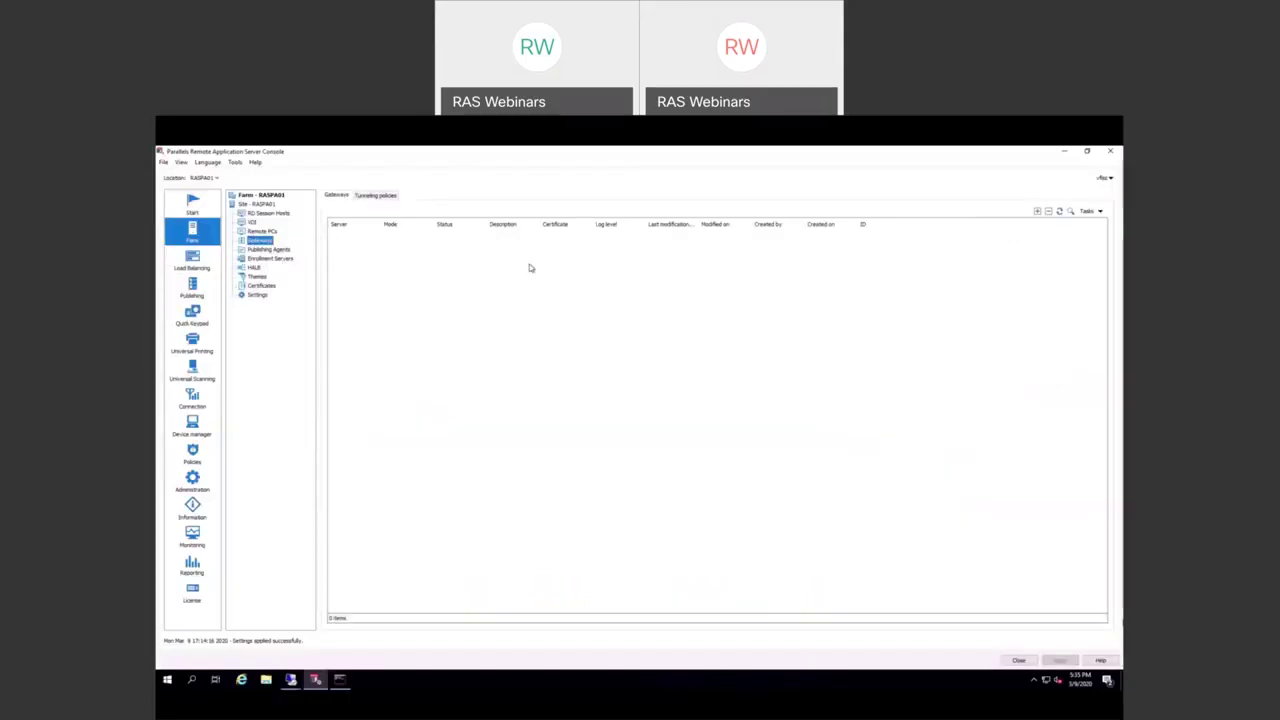
{"action": "left_click", "coordinate": [1037, 212]}
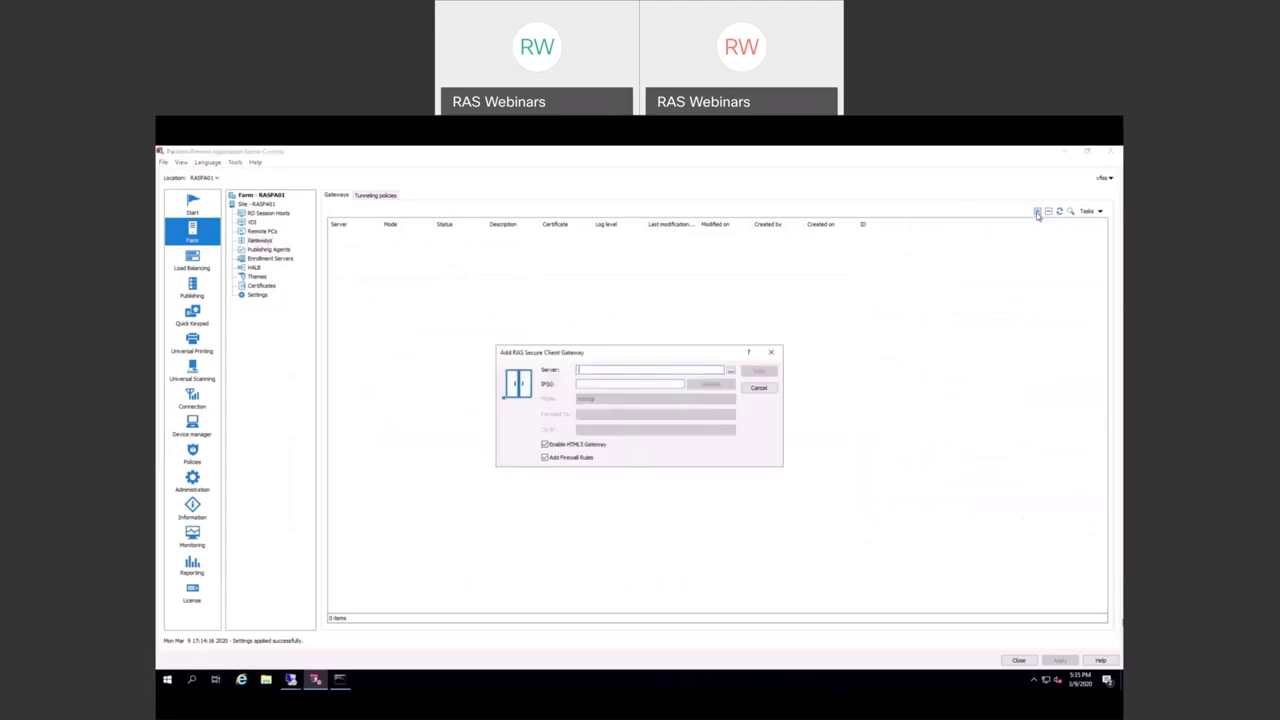
{"action": "type", "text": "RASGW01"}
{"action": "left_click", "coordinate": [690, 392]}
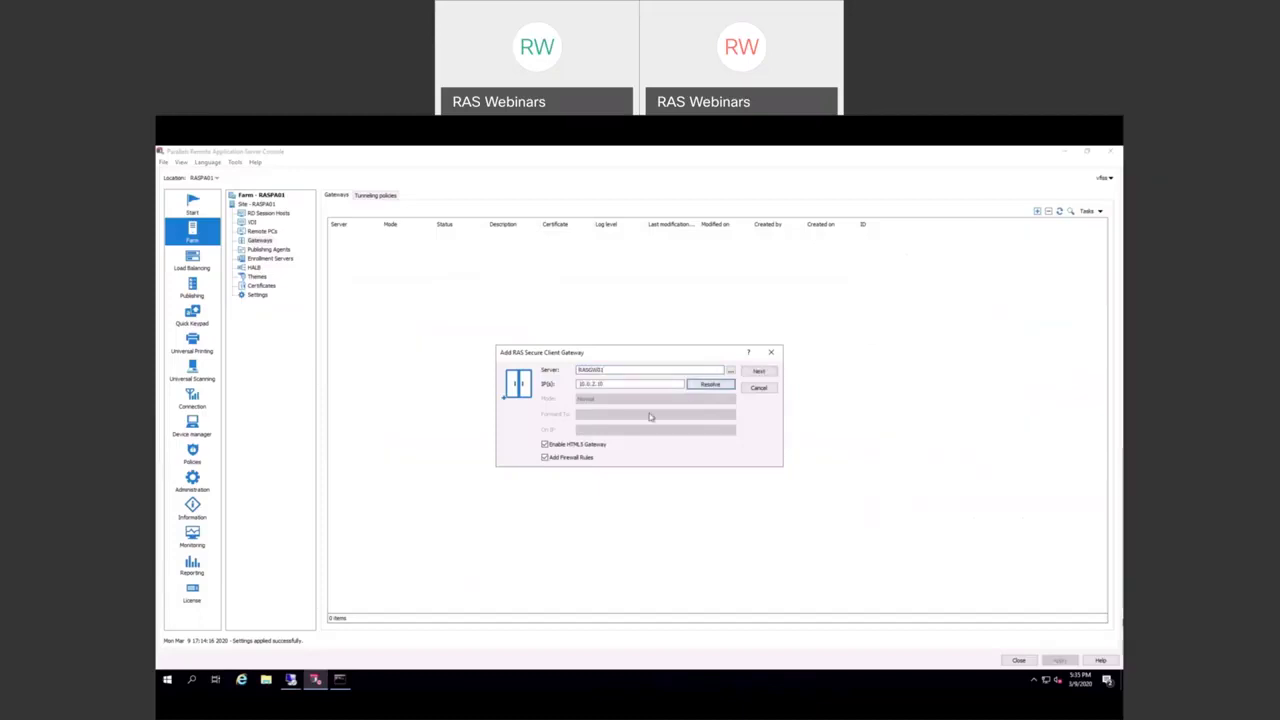
{"action": "left_click", "coordinate": [759, 373]}
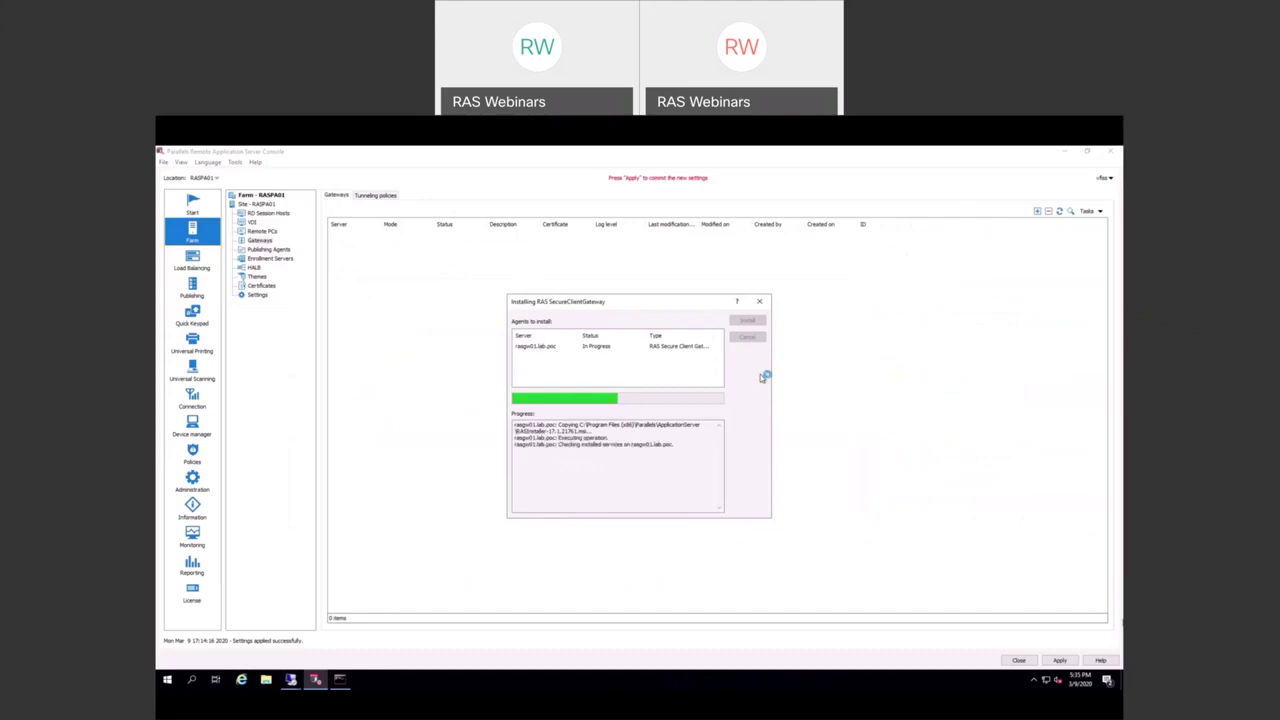
Add and install rasgw02 (10.0.2.11) as a second gateway, then apply and refresh statuses
{"action": "left_click", "coordinate": [747, 337]}
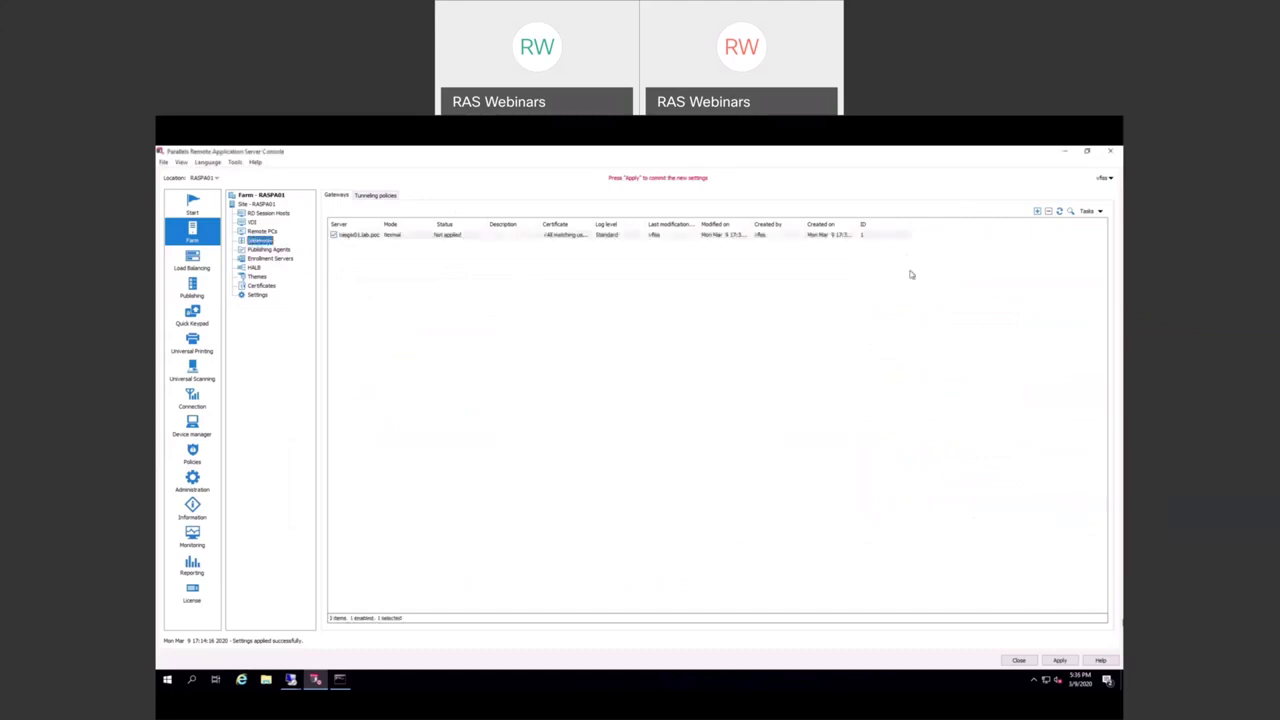
{"action": "left_click", "coordinate": [1037, 211]}
{"action": "type", "text": "ra"}
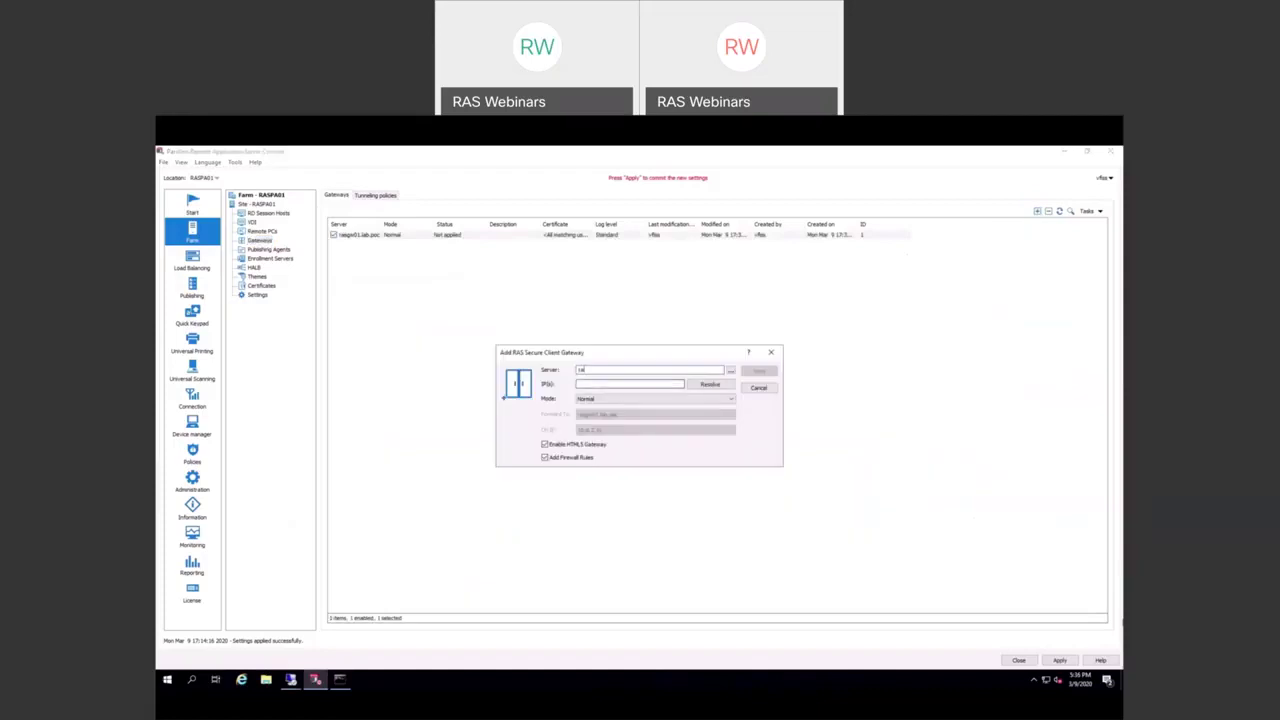
{"action": "type", "text": "sgw02"}
{"action": "left_click", "coordinate": [711, 384]}
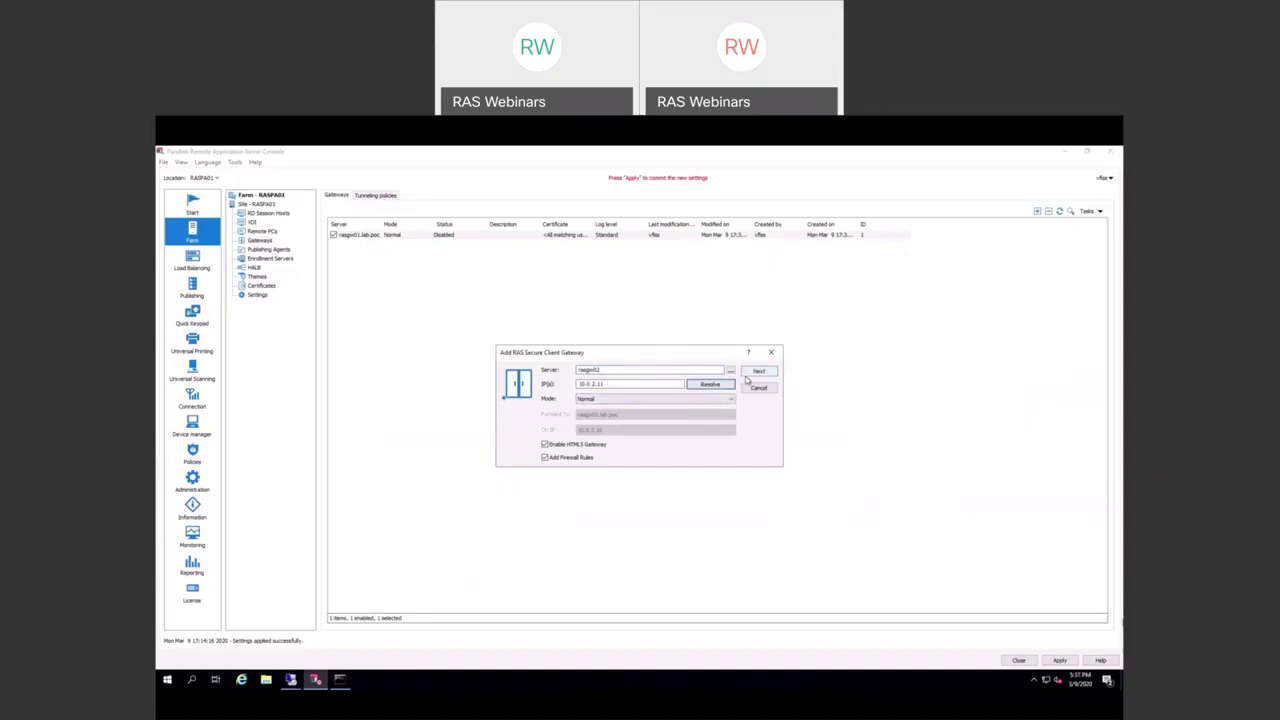
{"action": "left_click", "coordinate": [758, 372]}
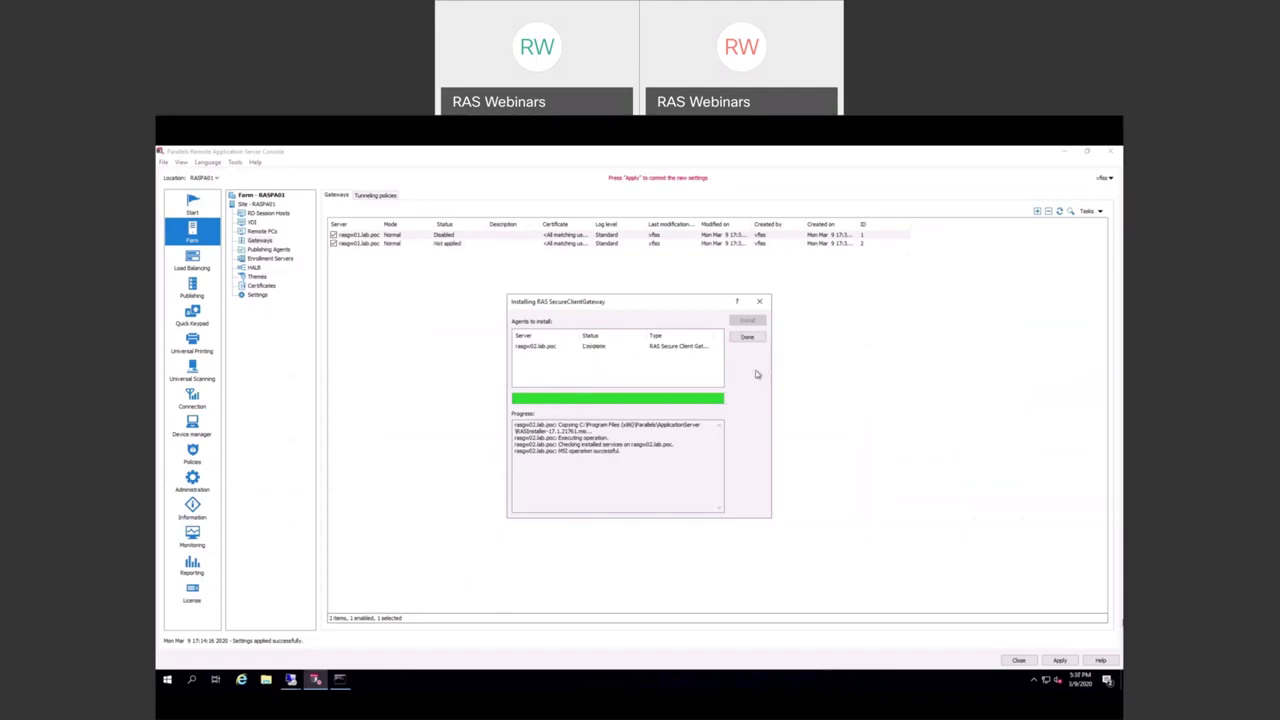
{"action": "left_click", "coordinate": [748, 337]}
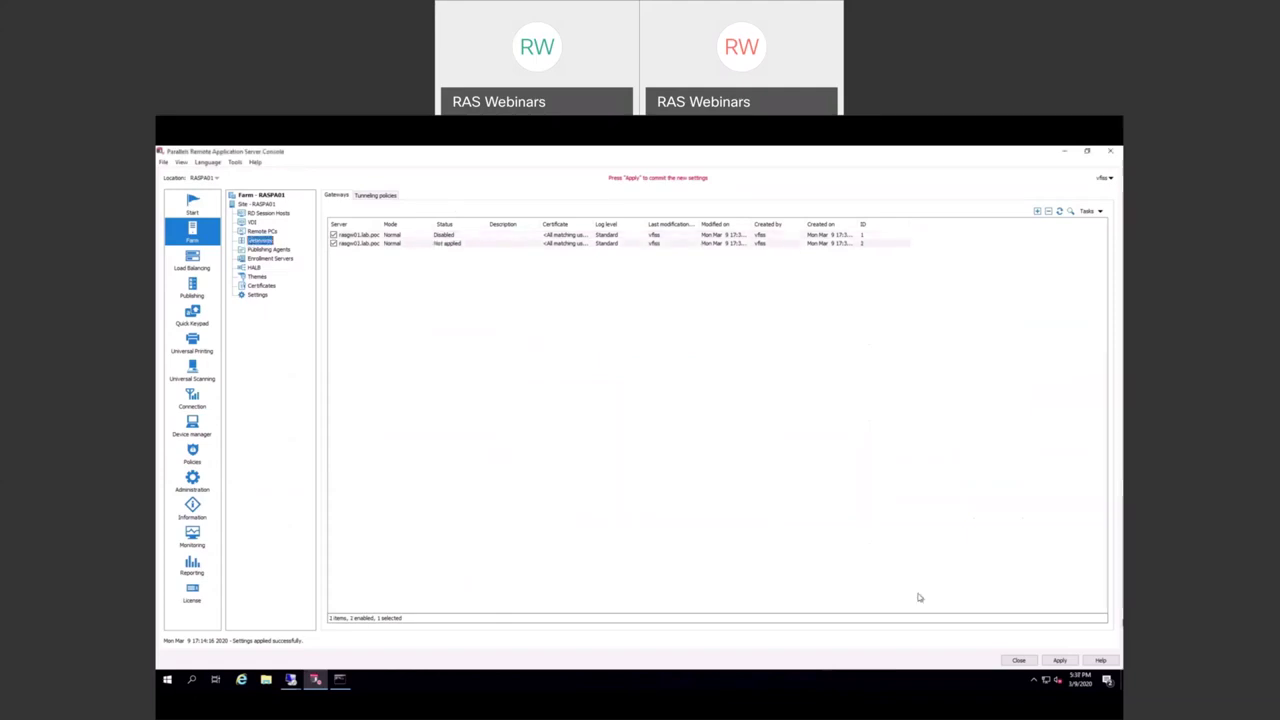
{"action": "left_click", "coordinate": [1059, 660]}
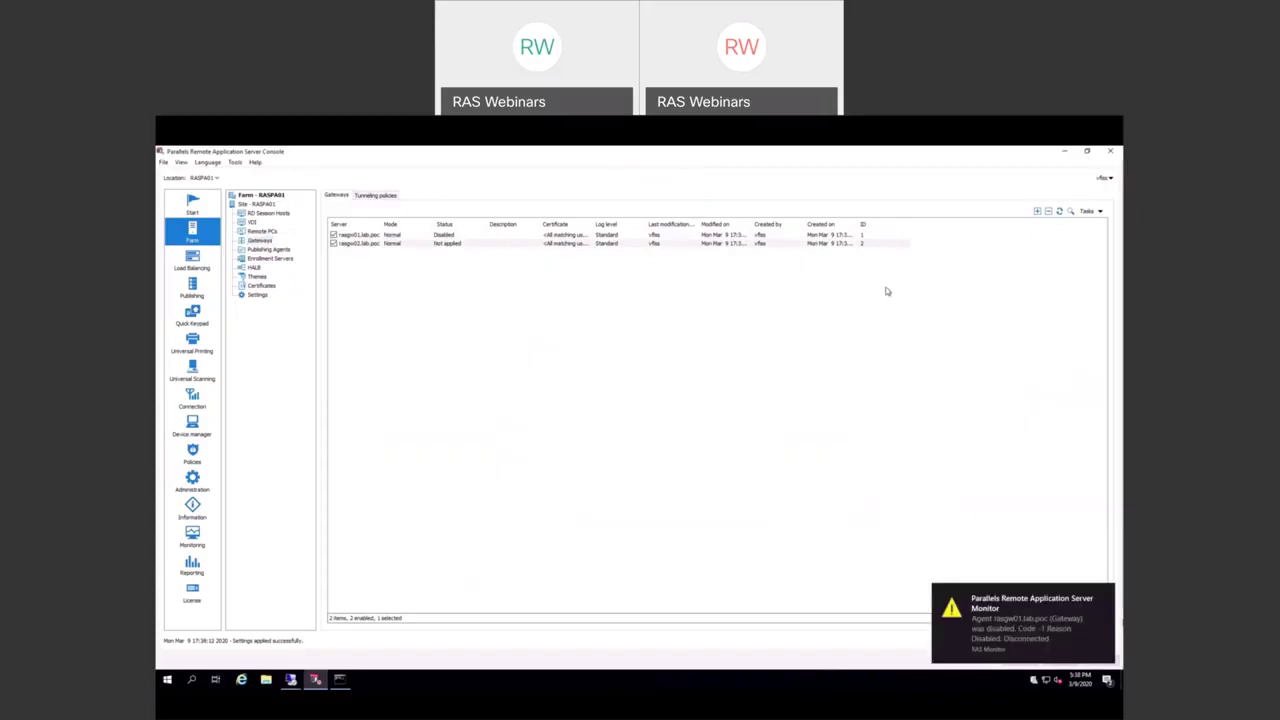
{"action": "left_click", "coordinate": [1059, 211]}
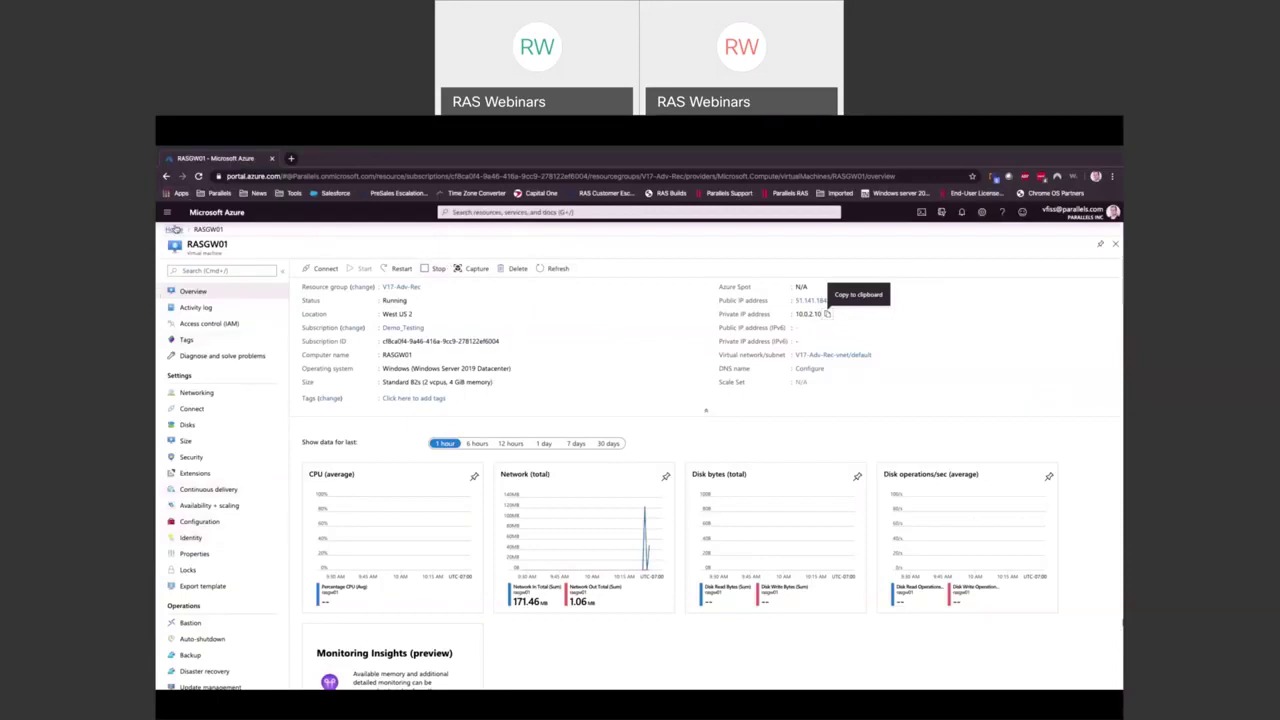
From the V17-Adv-Rec resource group, search 'Load' and start creating a Load Balancer
{"action": "left_click", "coordinate": [174, 230]}
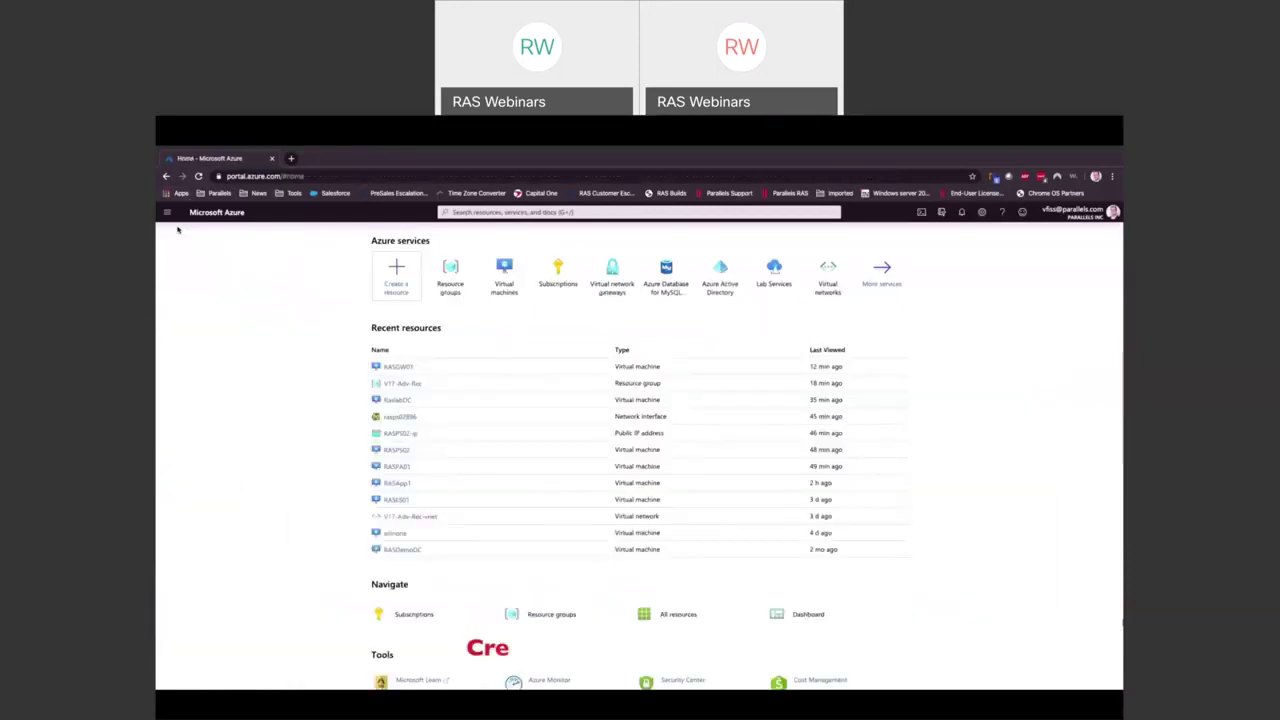
{"action": "left_click", "coordinate": [405, 384]}
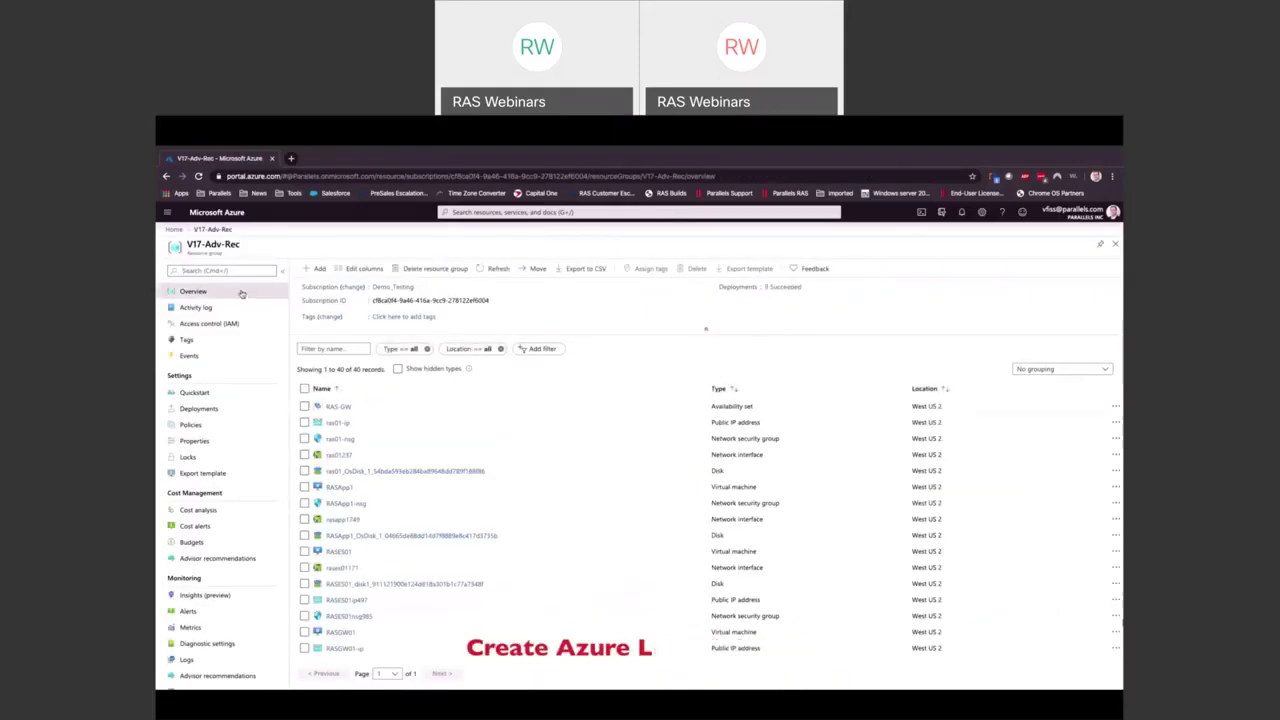
{"action": "left_click", "coordinate": [310, 270]}
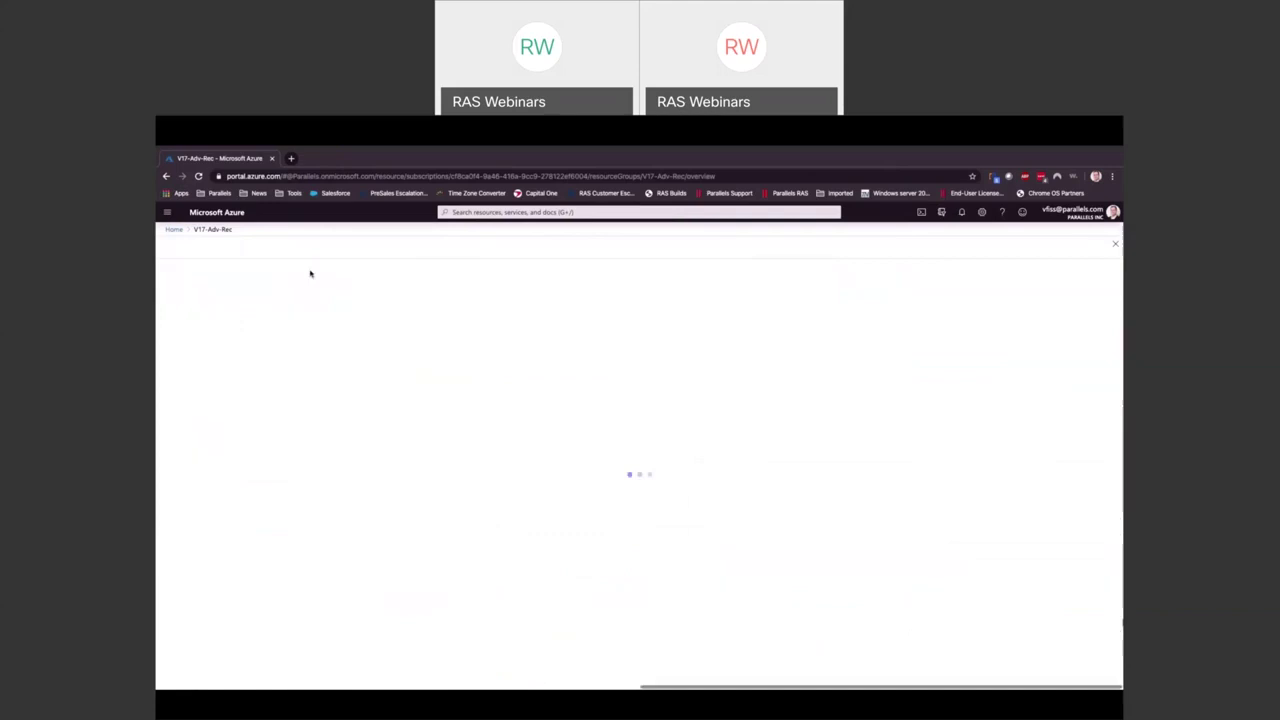
{"action": "type", "text": "Load"}
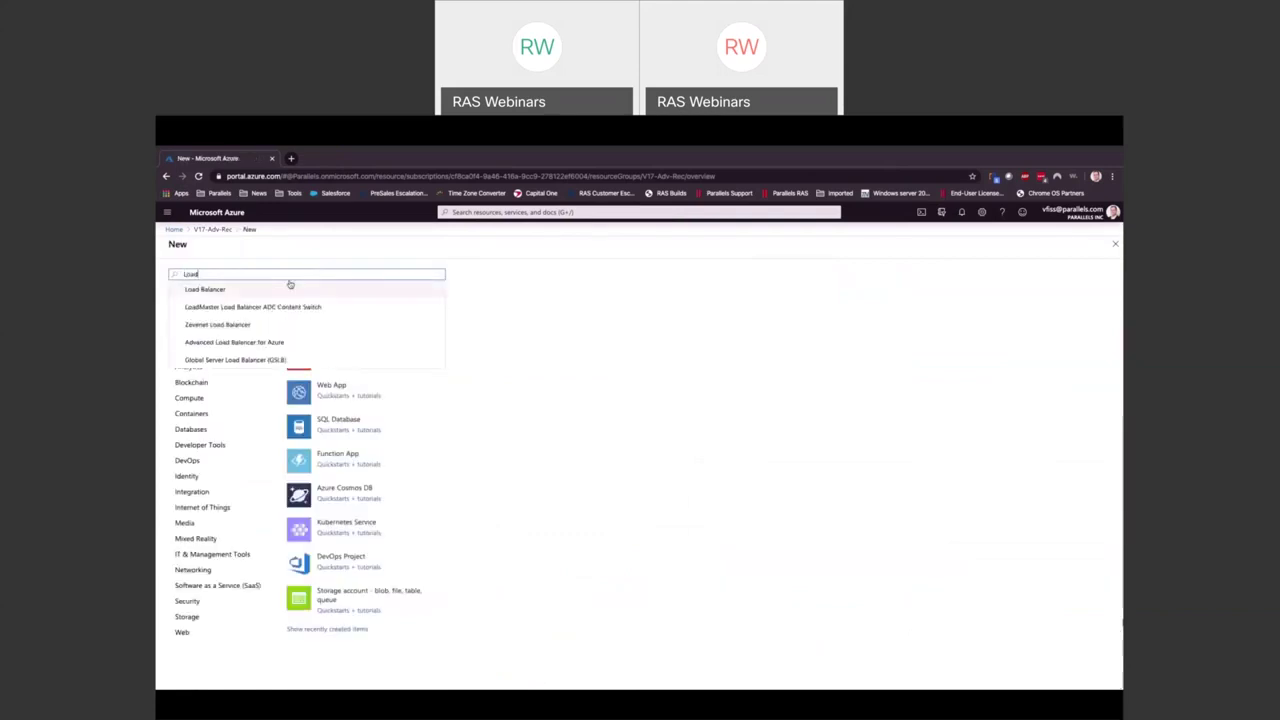
{"action": "left_click", "coordinate": [267, 289]}
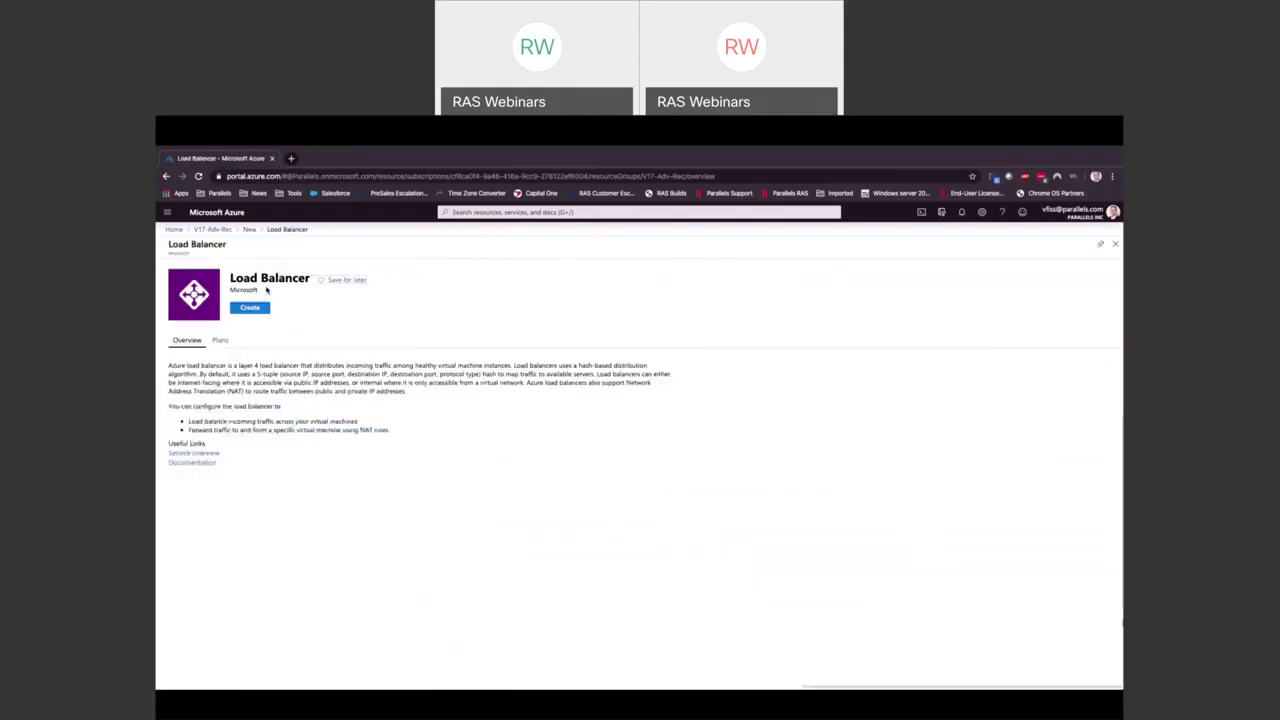
{"action": "left_click", "coordinate": [250, 308]}
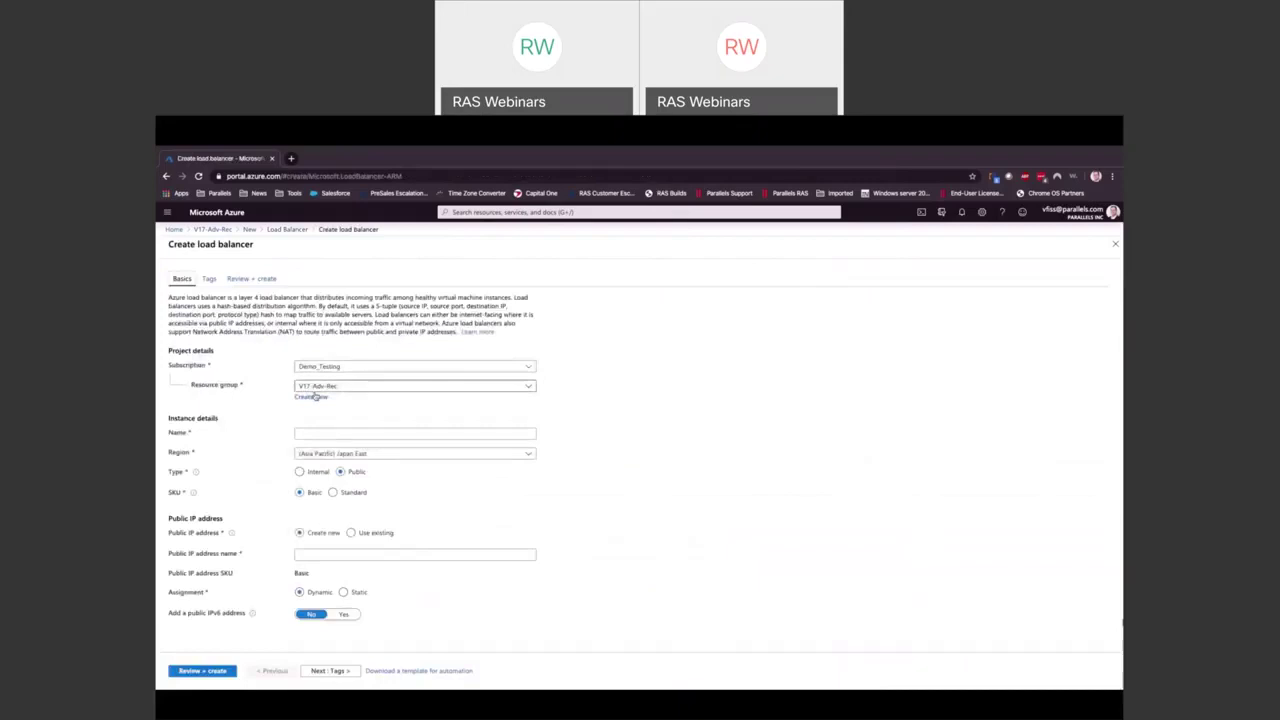
Name the load balancer RAS-LB and set its region to (US) West US 2
{"action": "left_click", "coordinate": [307, 434]}
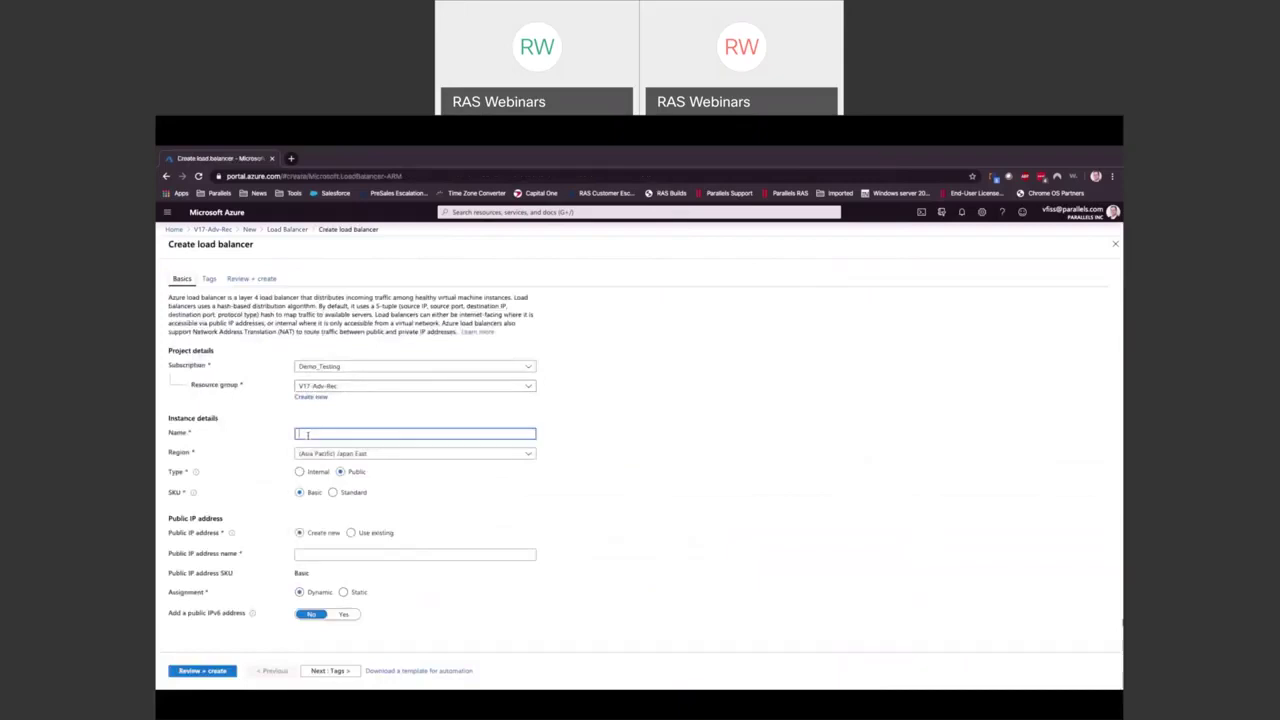
{"action": "type", "text": "RAS-LB"}
{"action": "left_click", "coordinate": [320, 453]}
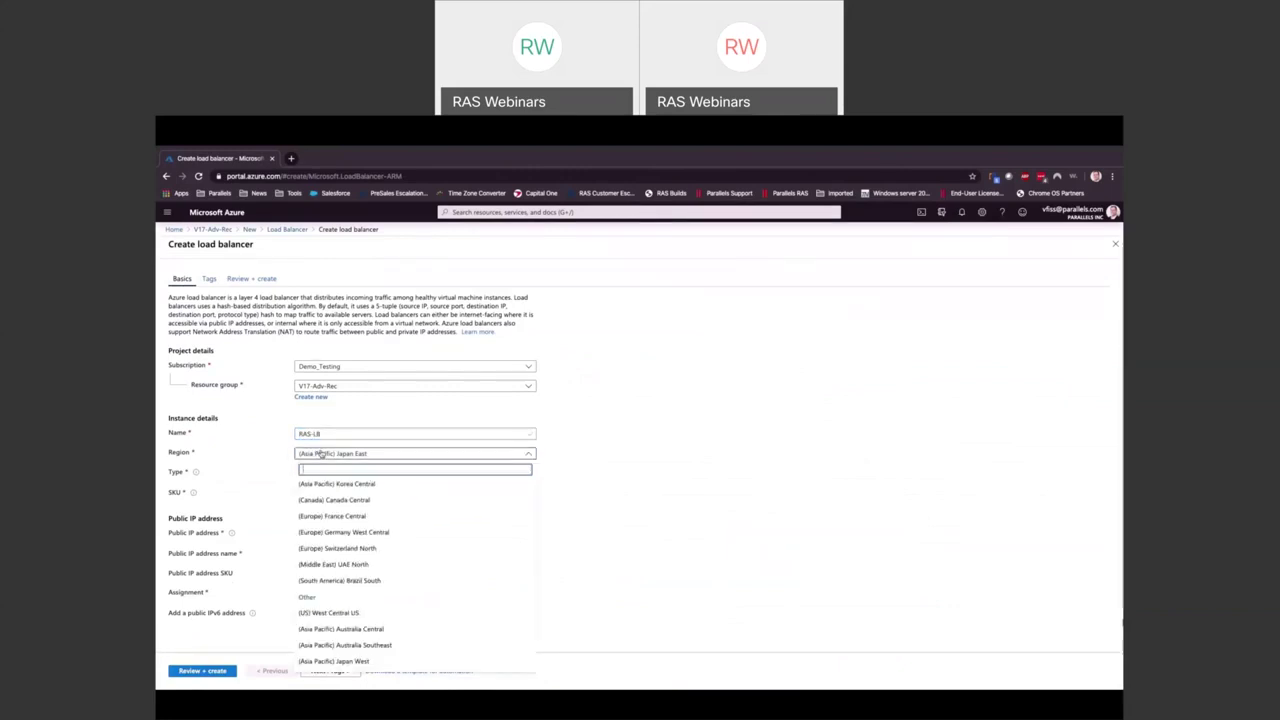
{"action": "scroll", "coordinate": [327, 511], "scroll_direction": "up", "scroll_amount": 5}
{"action": "scroll", "coordinate": [327, 511], "scroll_direction": "up", "scroll_amount": 4}
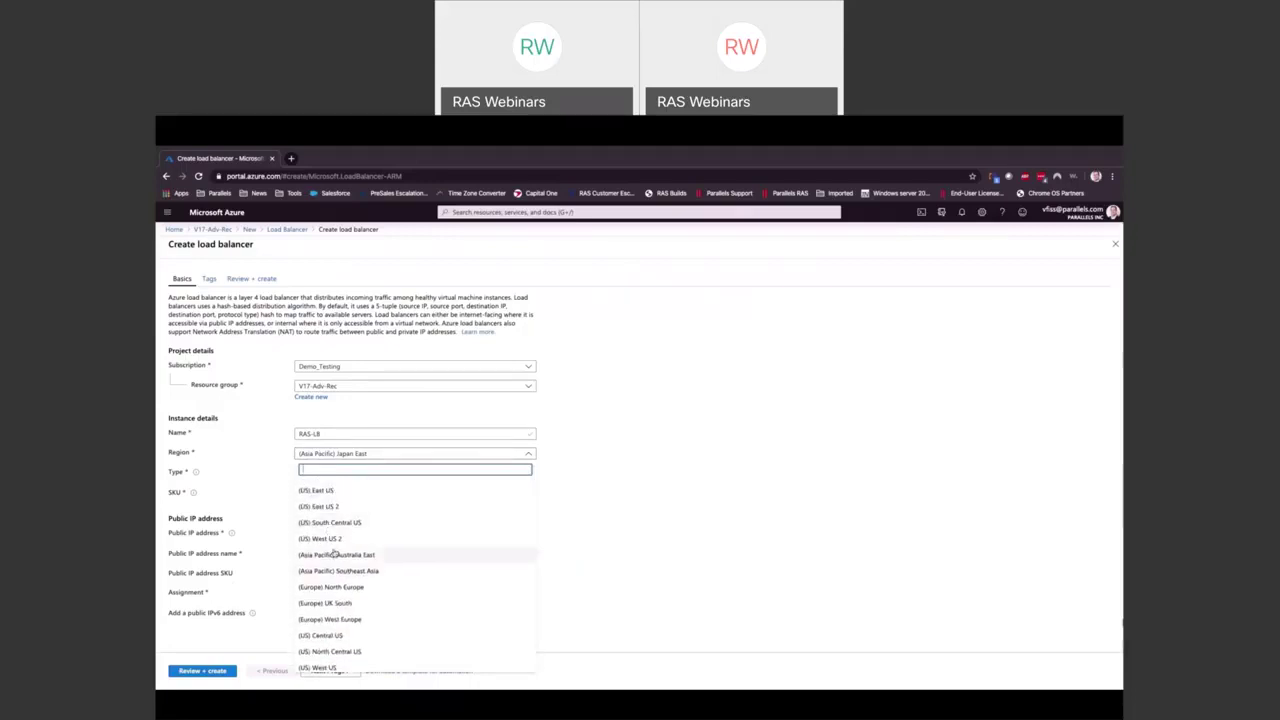
{"action": "left_click", "coordinate": [340, 538]}
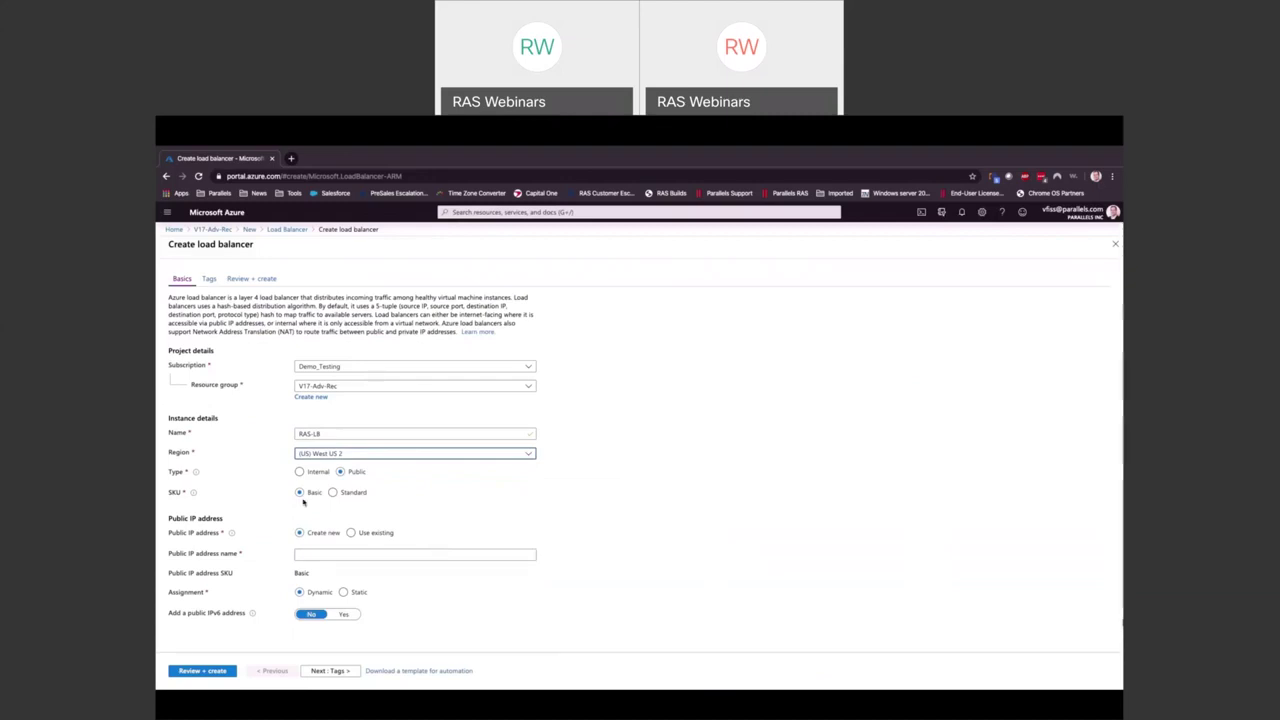
Name the public IP RAS-LB-IP, make it static, and run Review + create validation
{"action": "left_click", "coordinate": [309, 554]}
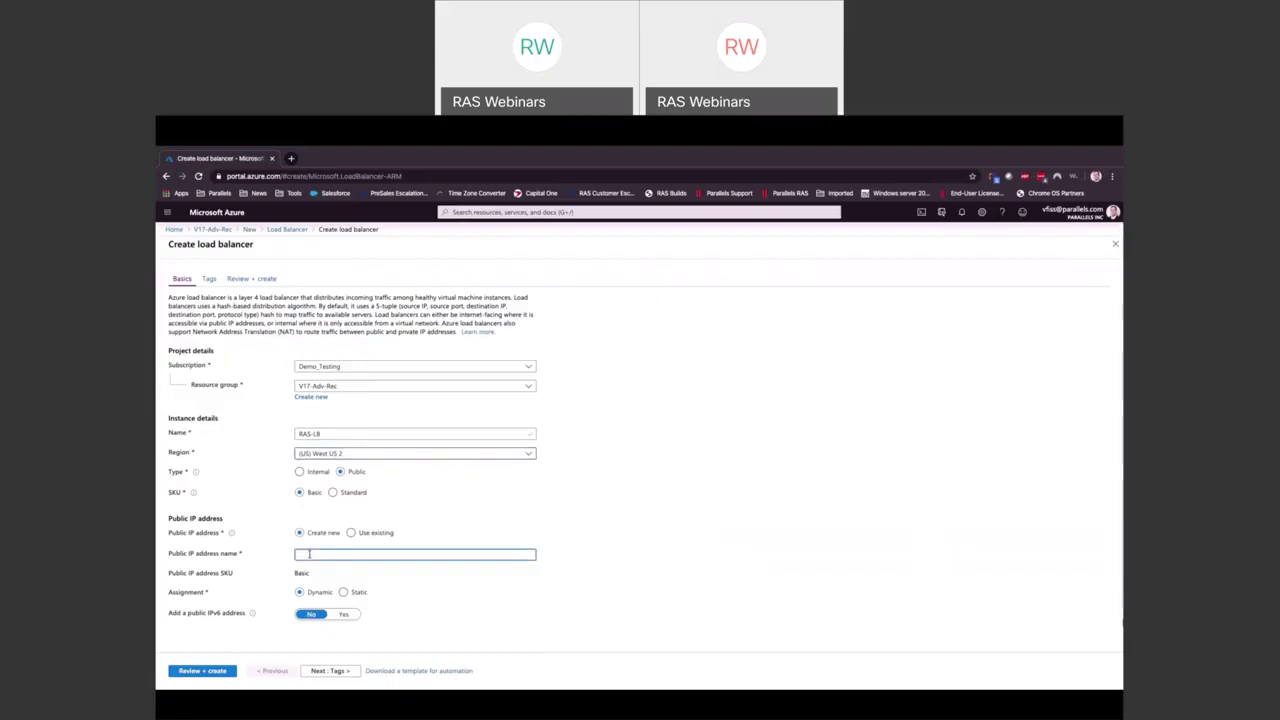
{"action": "type", "text": "RAS-LB-IP"}
{"action": "left_click", "coordinate": [344, 593]}
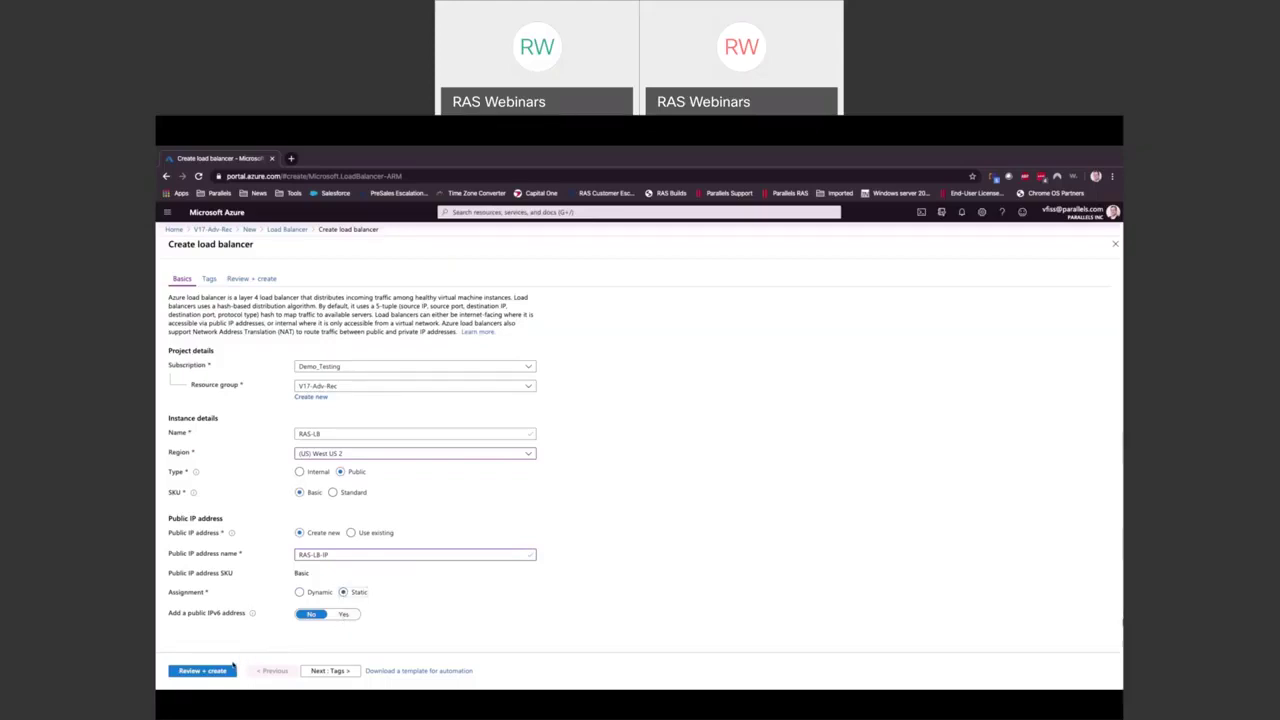
{"action": "left_click", "coordinate": [226, 671]}
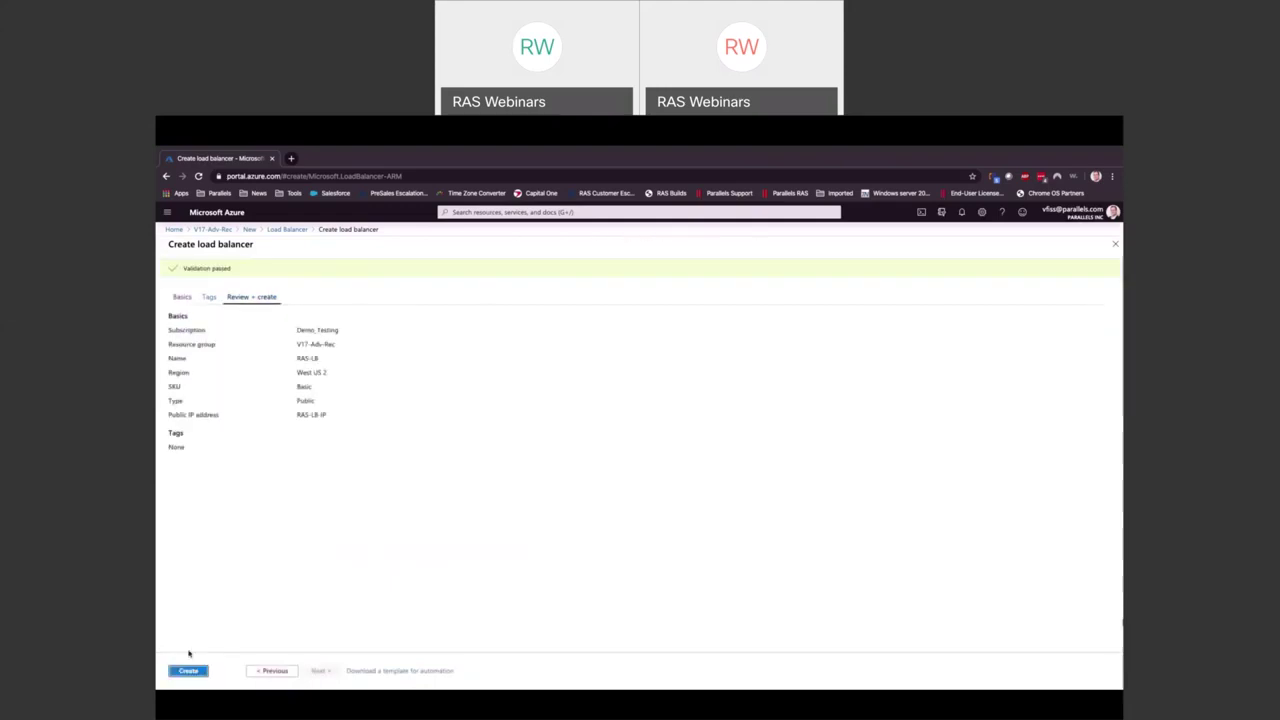
Create RAS-LB, follow the deployment in Notifications, and go to the new resource
{"action": "left_click", "coordinate": [188, 670]}
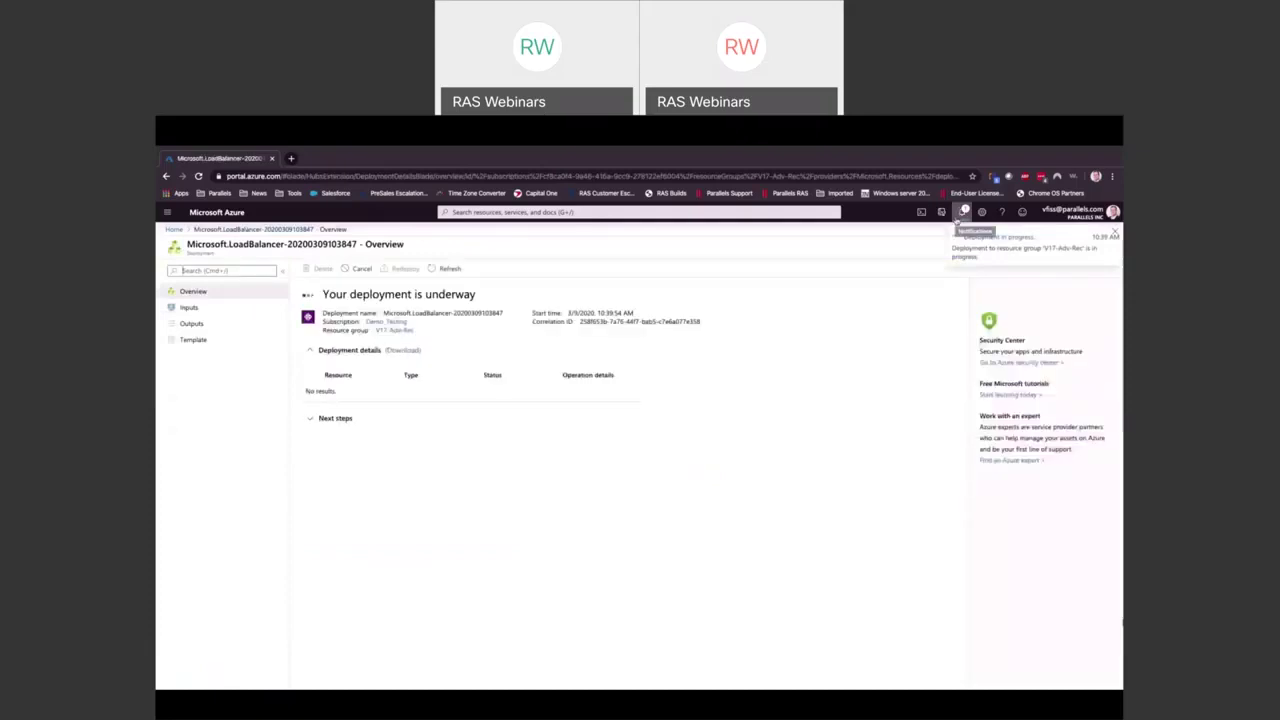
{"action": "left_click", "coordinate": [961, 213]}
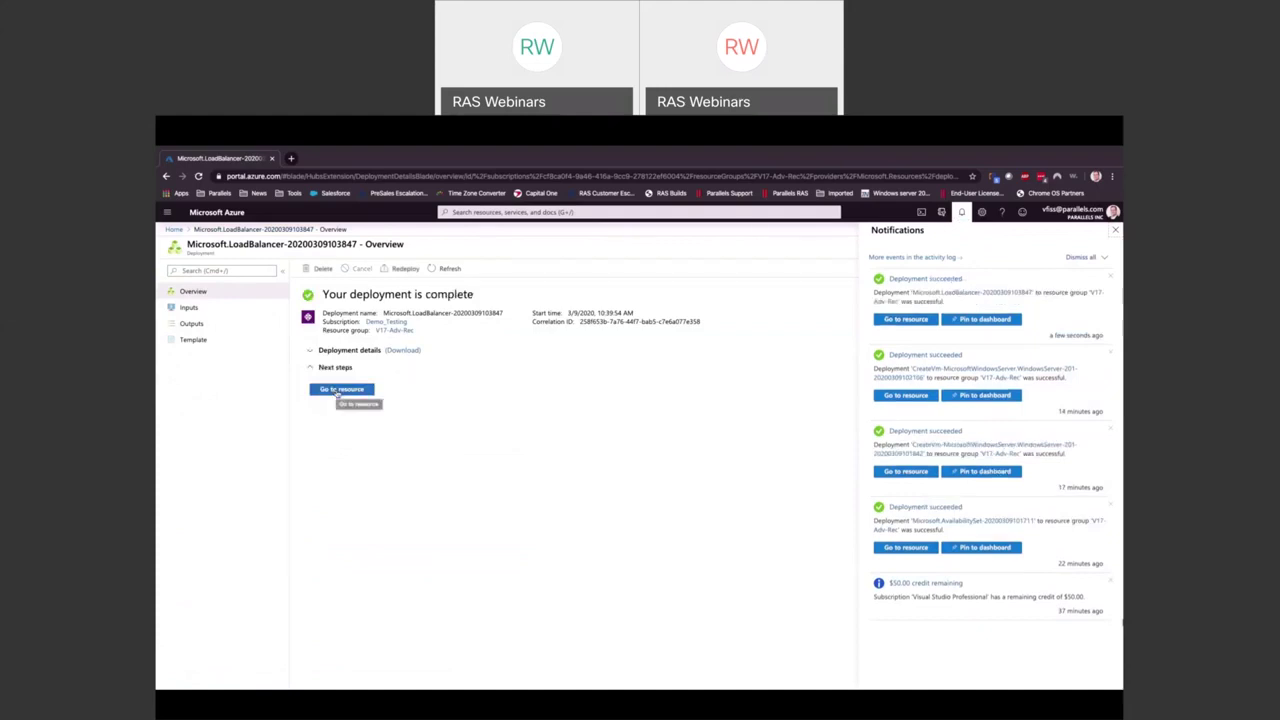
{"action": "left_click", "coordinate": [337, 390]}
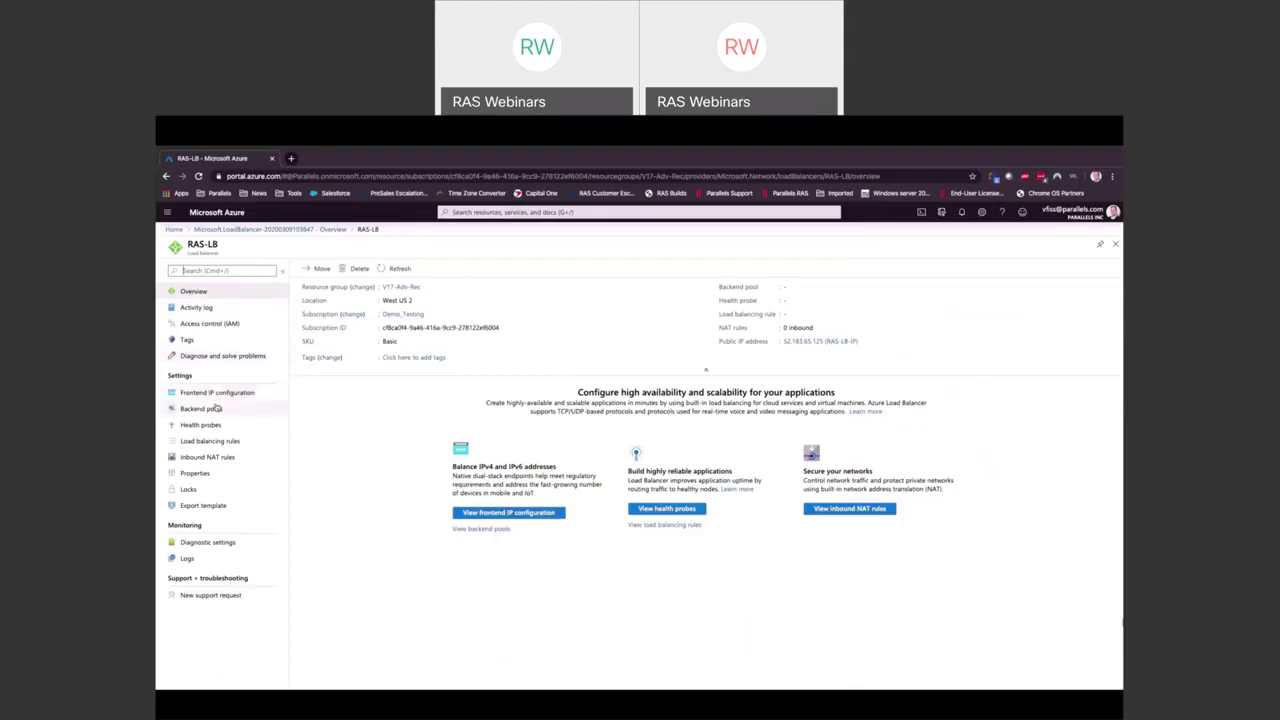
Start adding a backend pool from RAS-LB's Backend pools page
{"action": "left_click", "coordinate": [213, 412]}
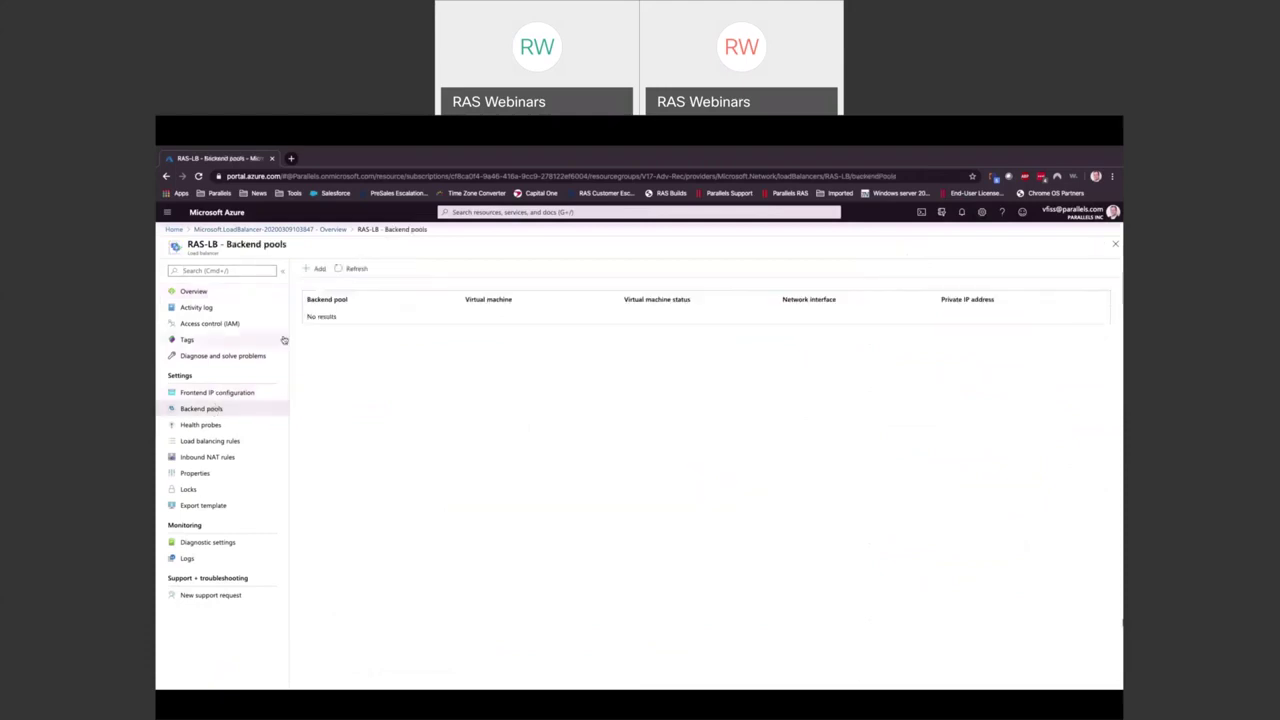
{"action": "left_click", "coordinate": [319, 272]}
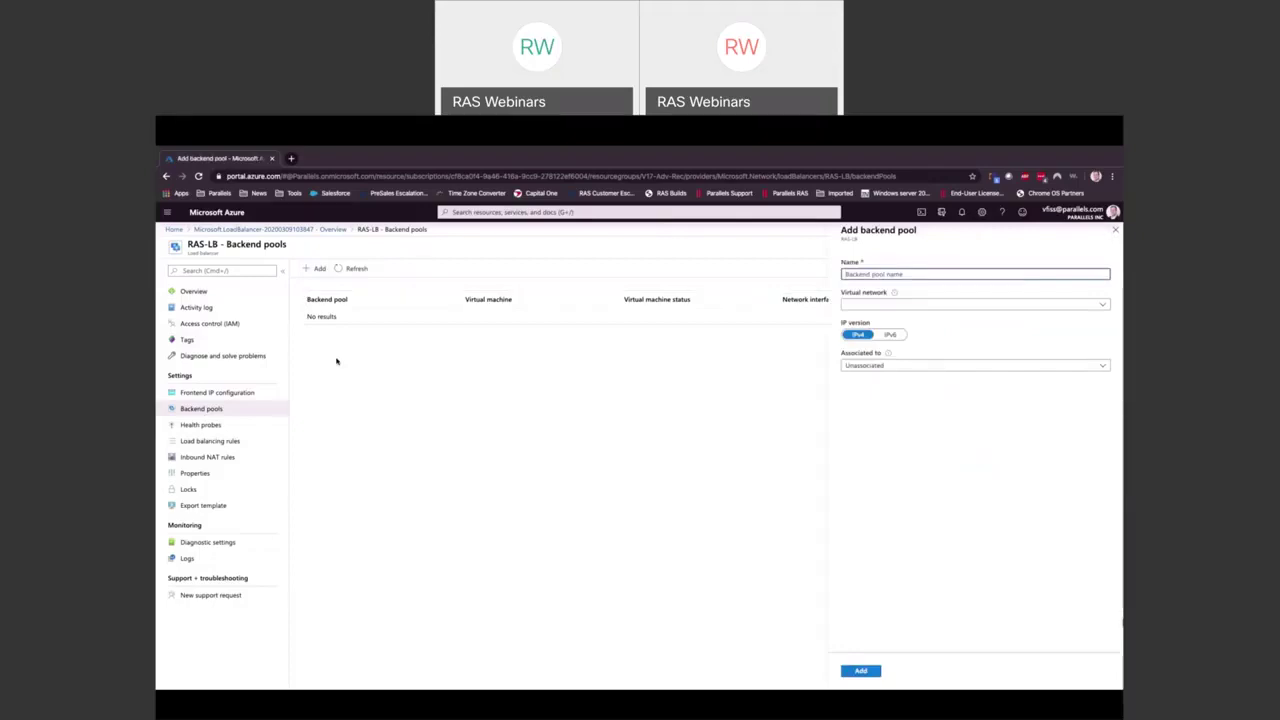
Name the pool RAS-LB-Pool, choose virtual network V17-Adv-Rec-vnet, and associate it to virtual machines
{"action": "type", "text": "RAS"}
{"action": "type", "text": "-LN"}
{"action": "type", "text": "-Pool"}
{"action": "left_click", "coordinate": [1100, 306]}
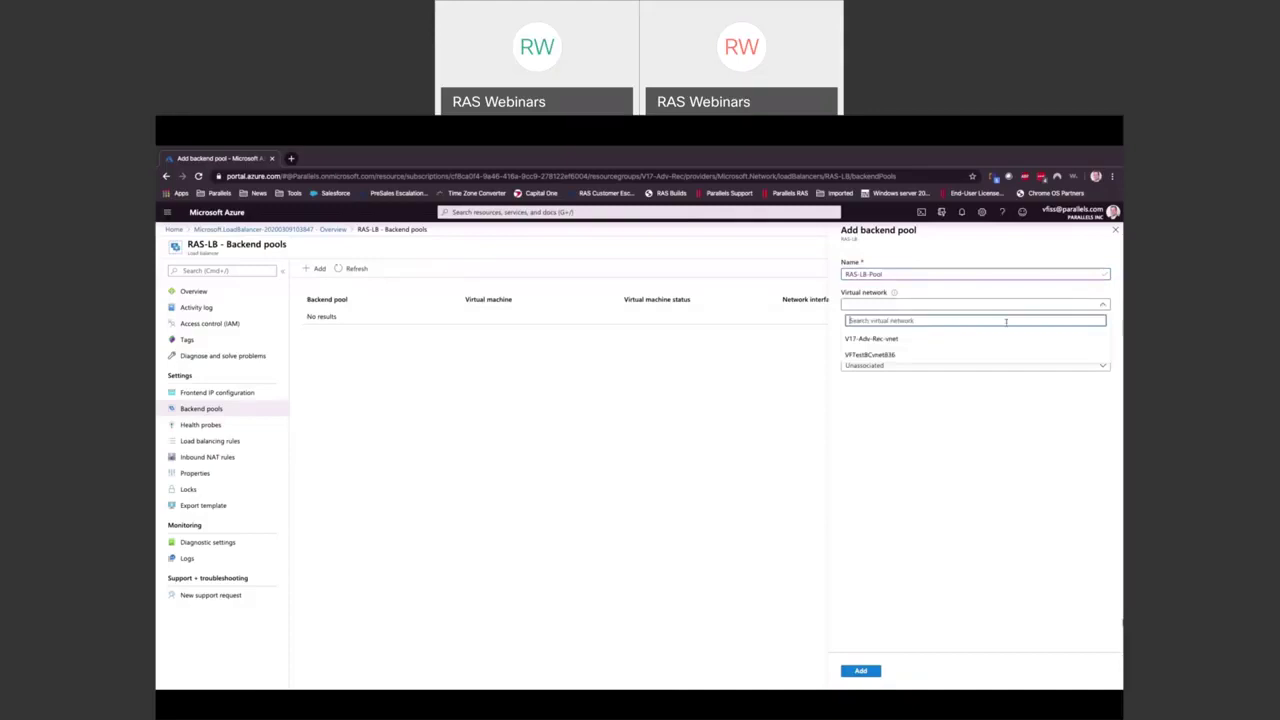
{"action": "left_click", "coordinate": [900, 341]}
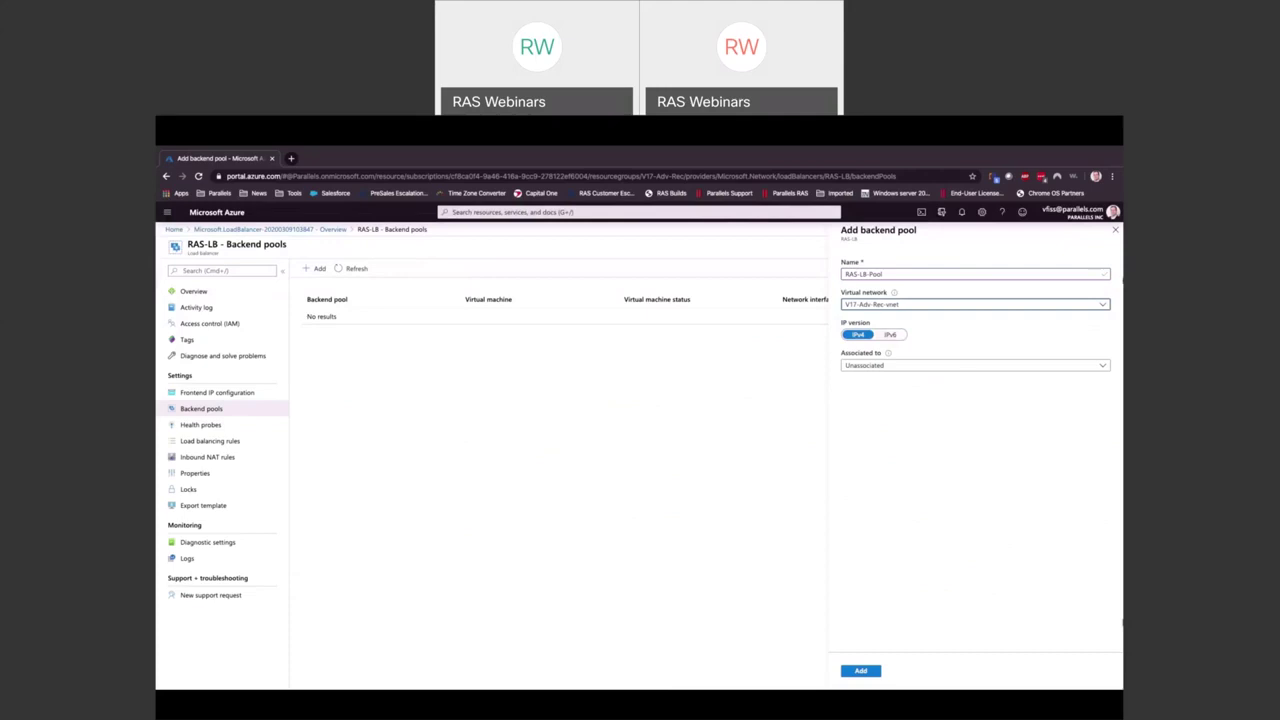
{"action": "left_click", "coordinate": [1103, 366]}
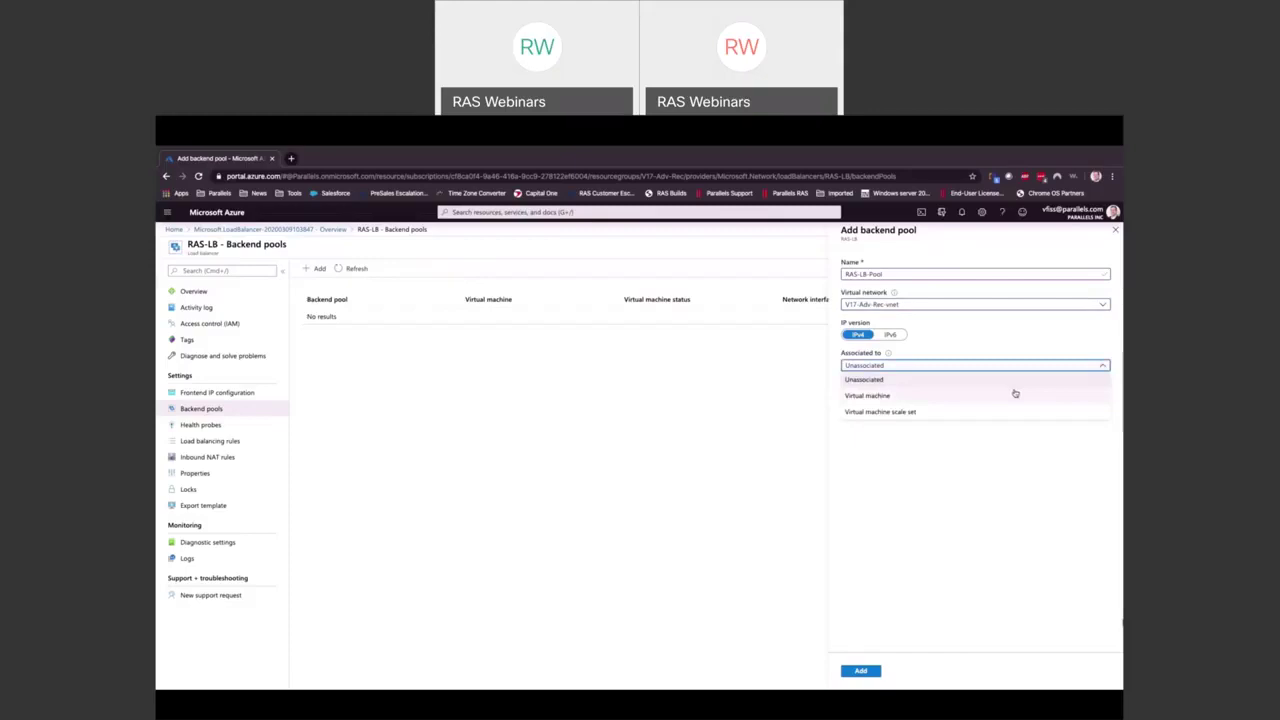
{"action": "left_click", "coordinate": [951, 397]}
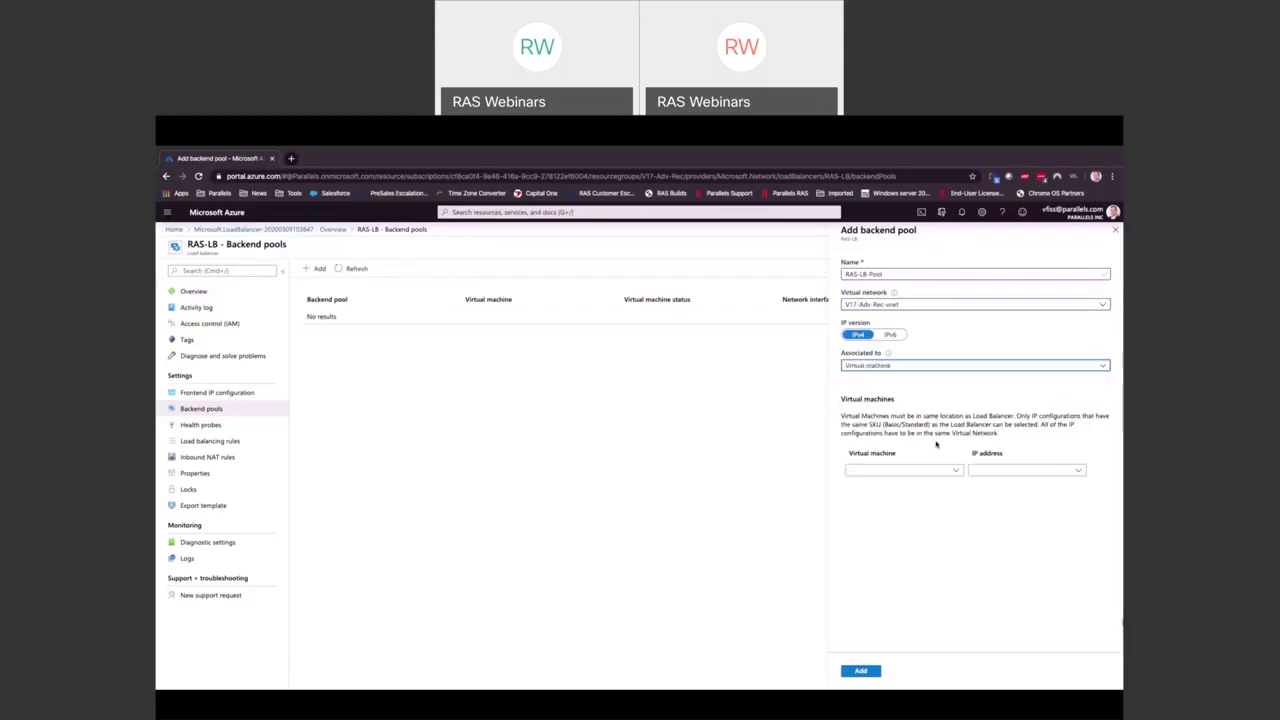
Add RASGW01 (ipconfig1, 10.0.2.10) and RASGW02 (ipconfig1, 10.0.2.11) as pool members
{"action": "left_click", "coordinate": [958, 471]}
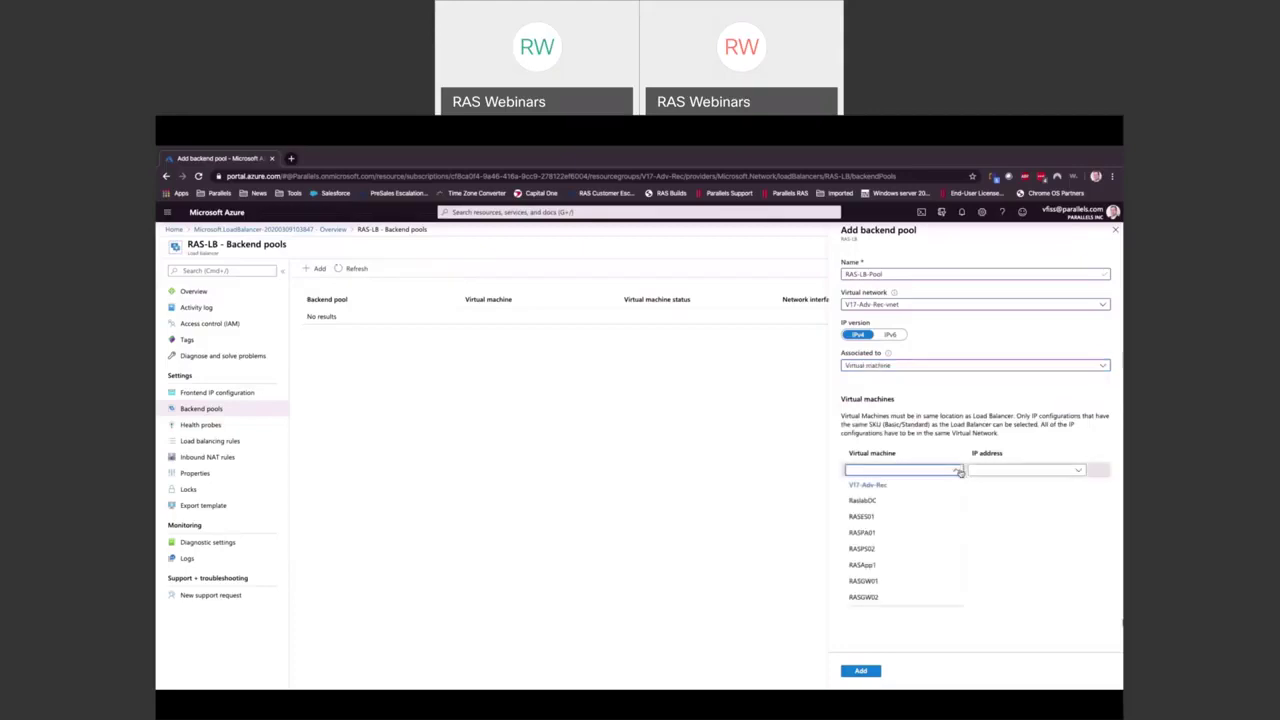
{"action": "left_click", "coordinate": [882, 581]}
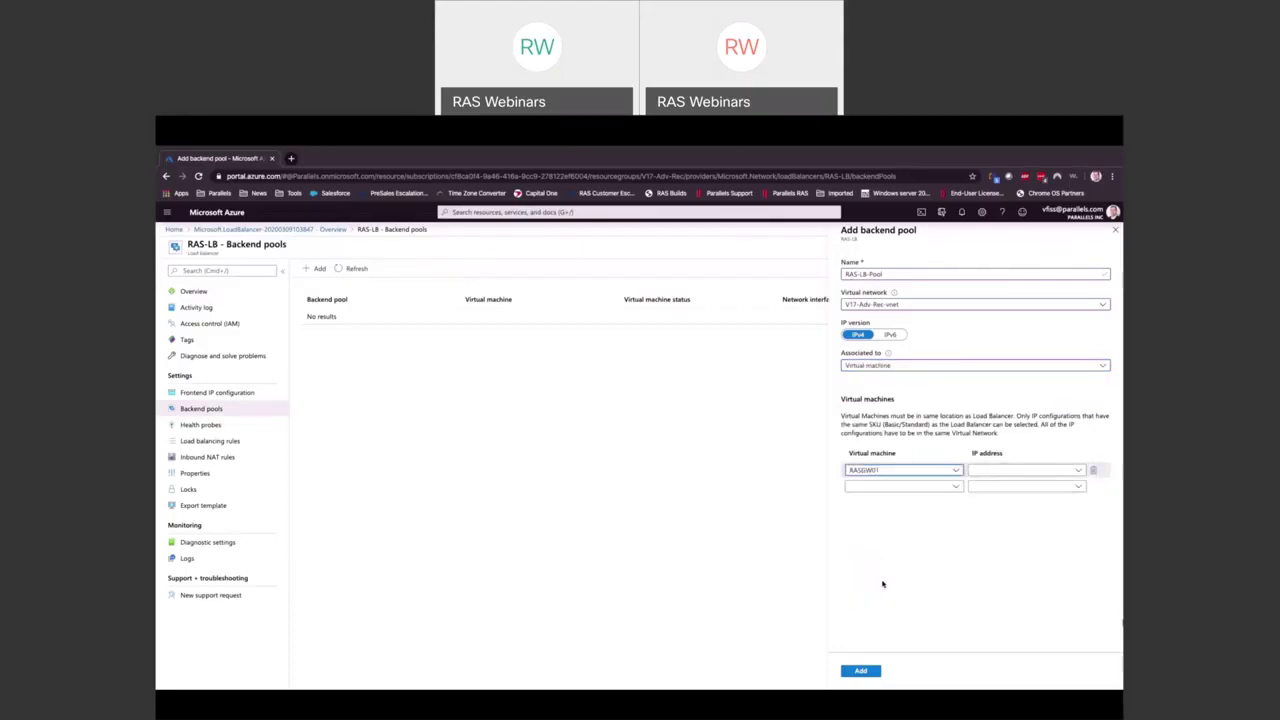
{"action": "left_click", "coordinate": [954, 488]}
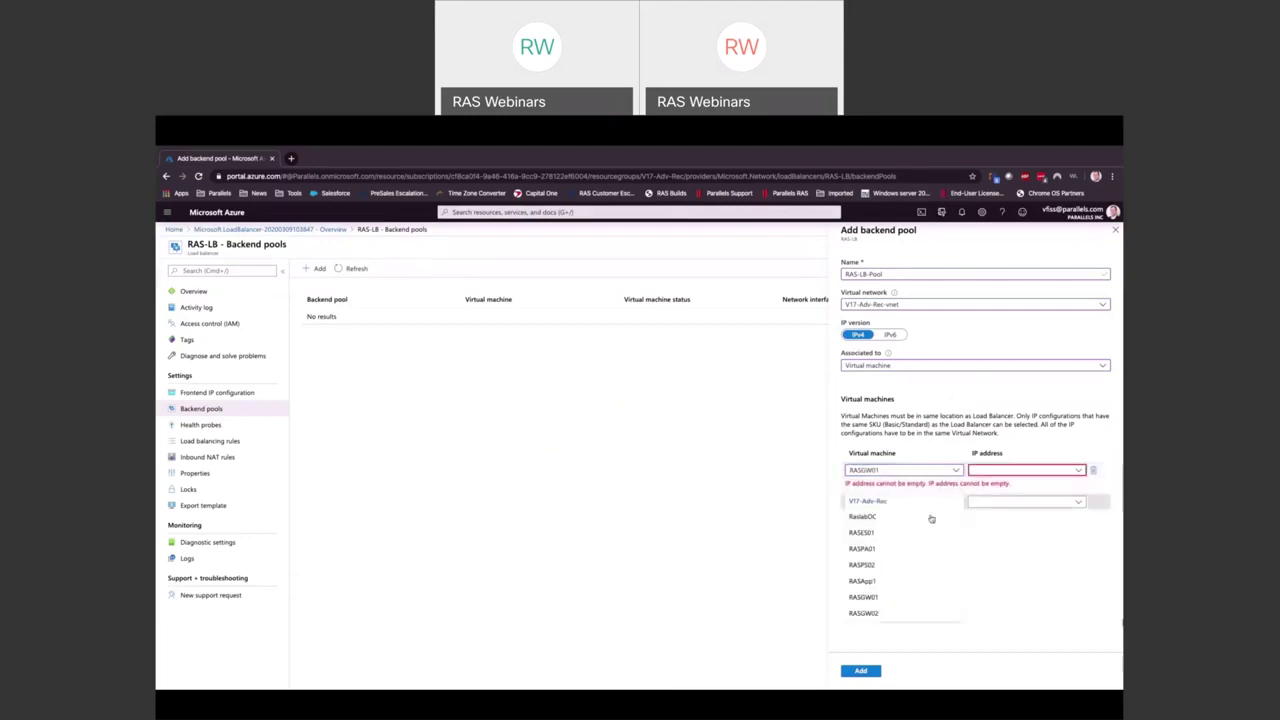
{"action": "left_click", "coordinate": [884, 615]}
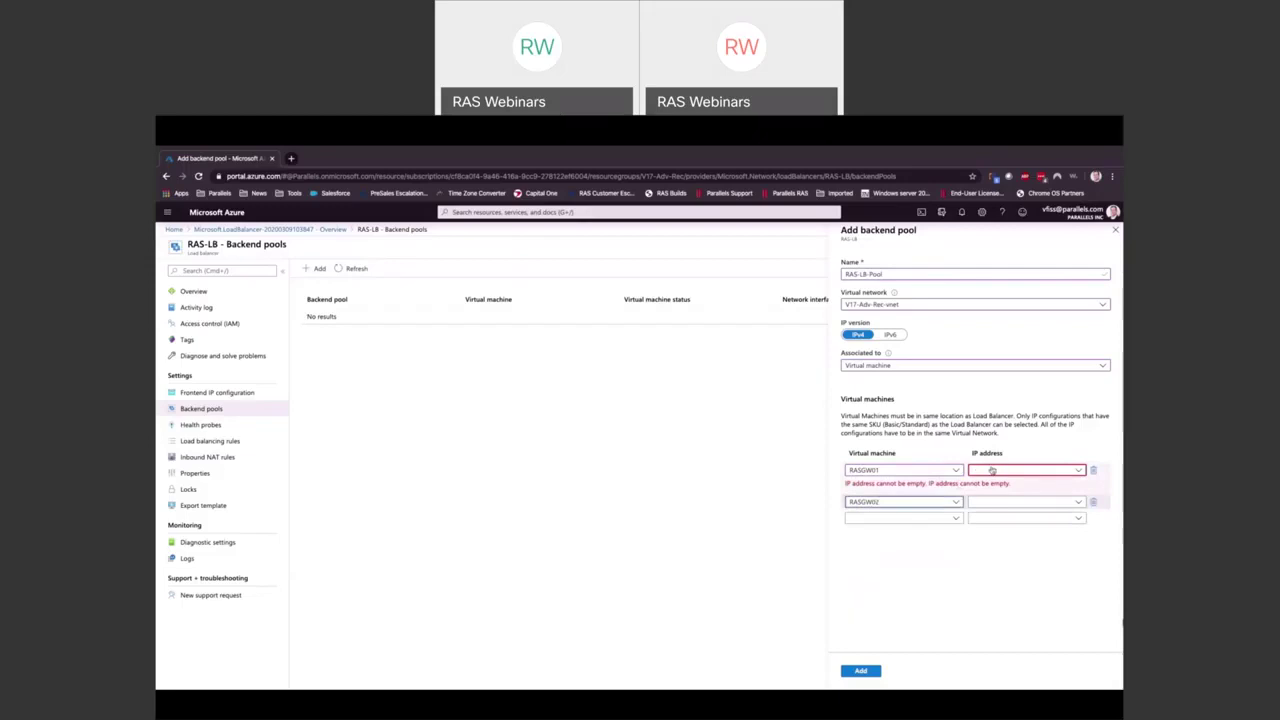
{"action": "left_click", "coordinate": [1080, 471]}
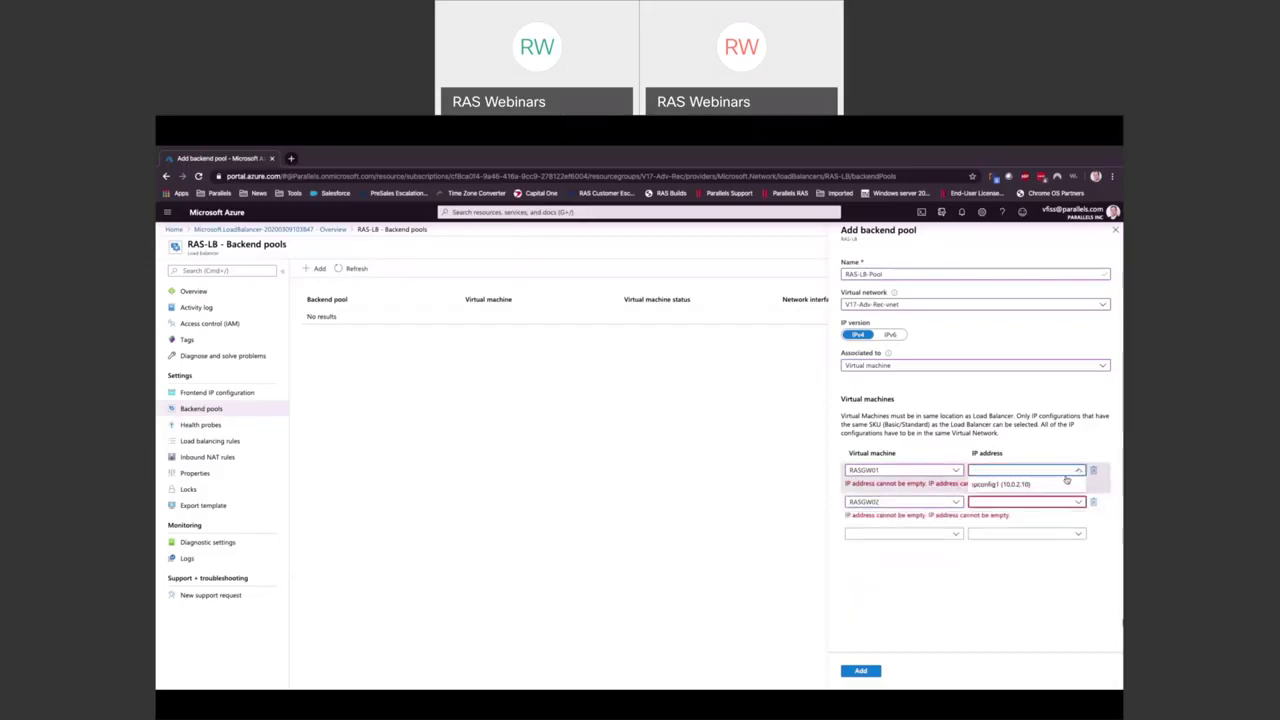
{"action": "left_click", "coordinate": [1043, 488]}
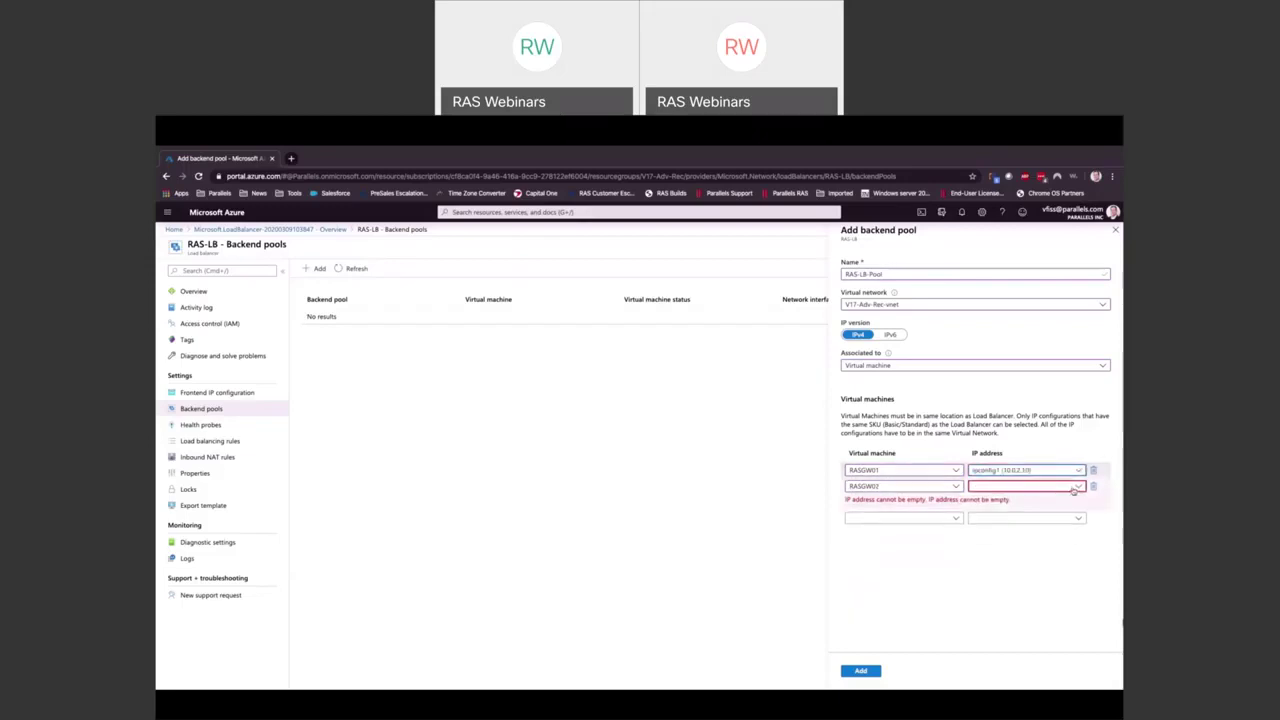
{"action": "left_click", "coordinate": [1076, 487]}
{"action": "left_click", "coordinate": [1035, 504]}
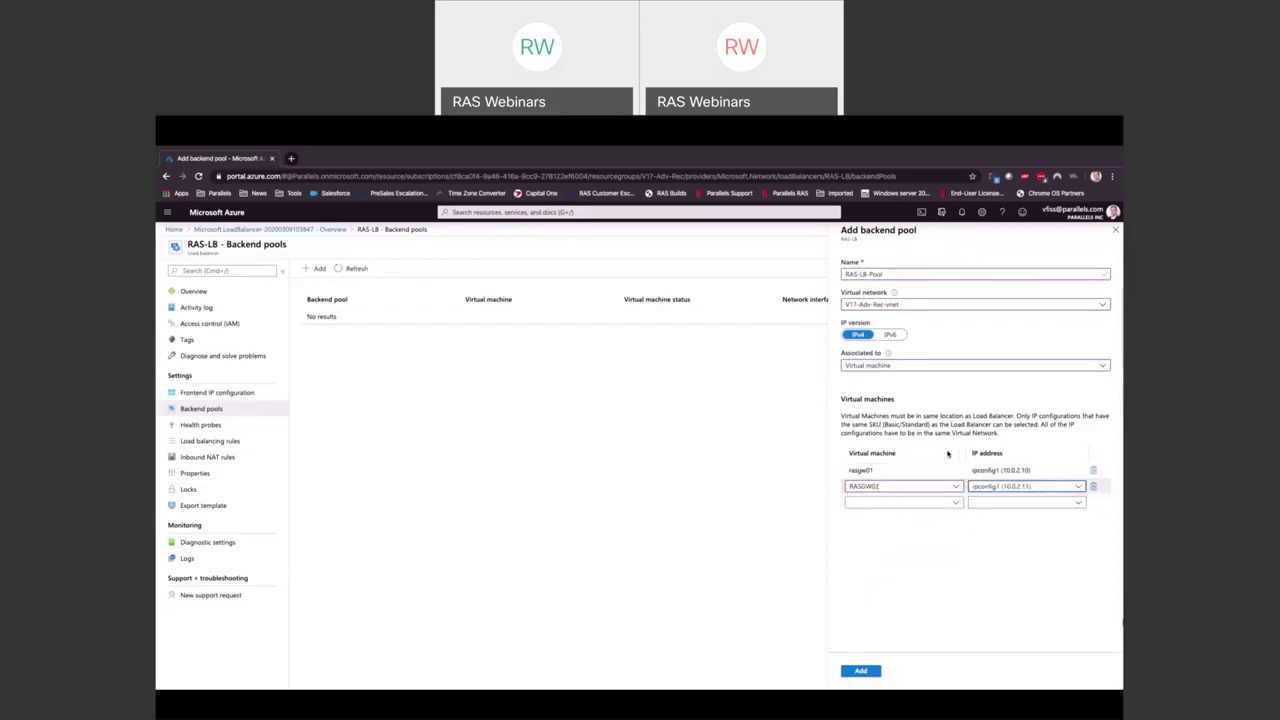
Keep the association set to Virtual machine and create the backend pool
{"action": "left_click", "coordinate": [1103, 366]}
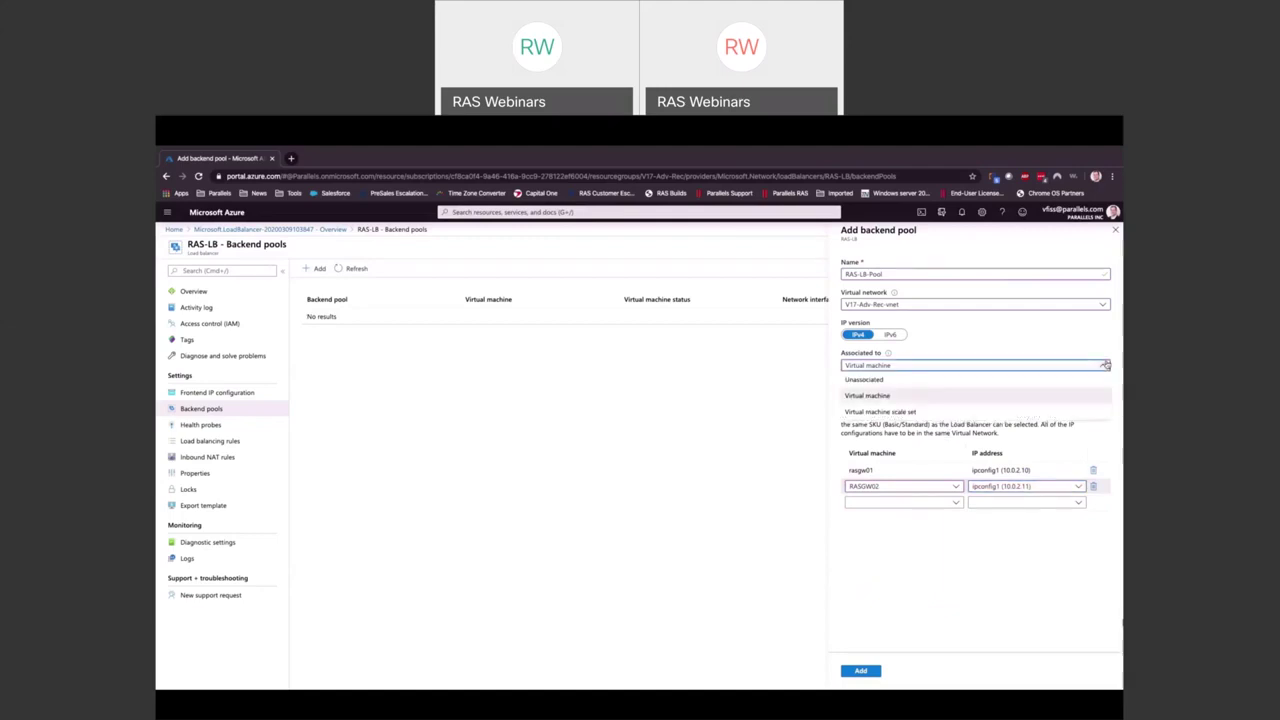
{"action": "left_click", "coordinate": [908, 412]}
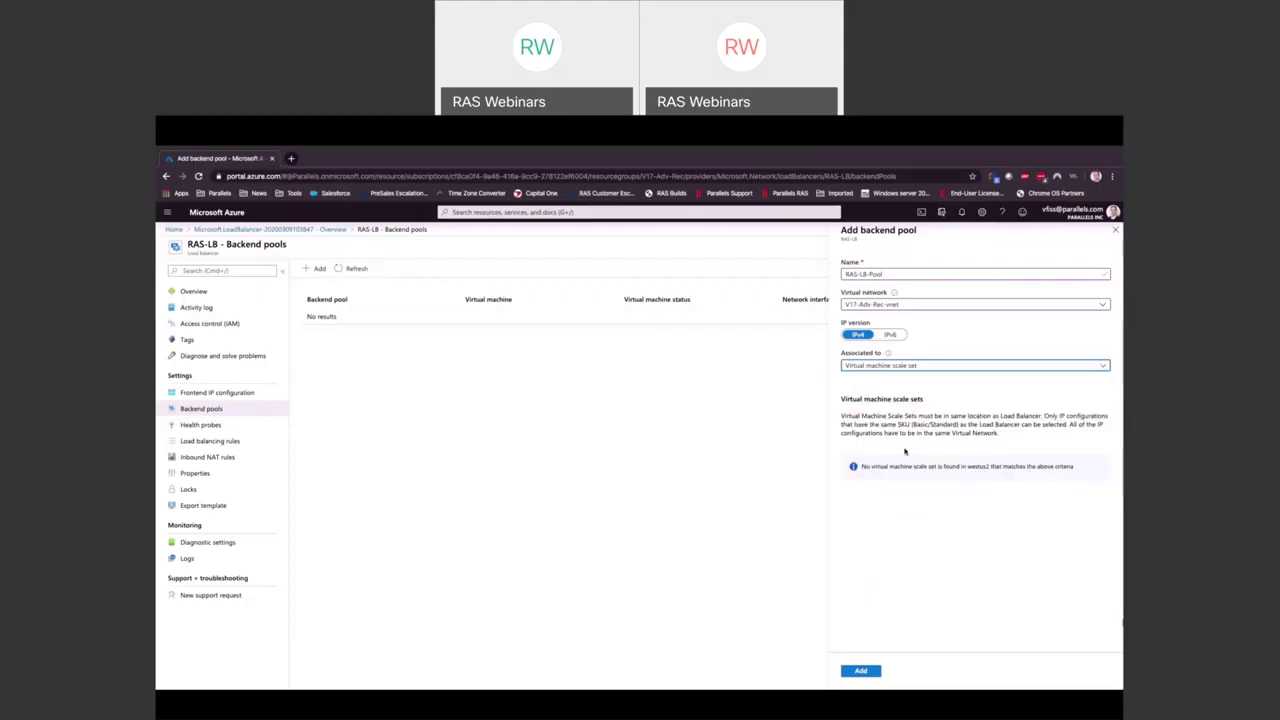
{"action": "left_click", "coordinate": [884, 366]}
{"action": "left_click", "coordinate": [882, 397]}
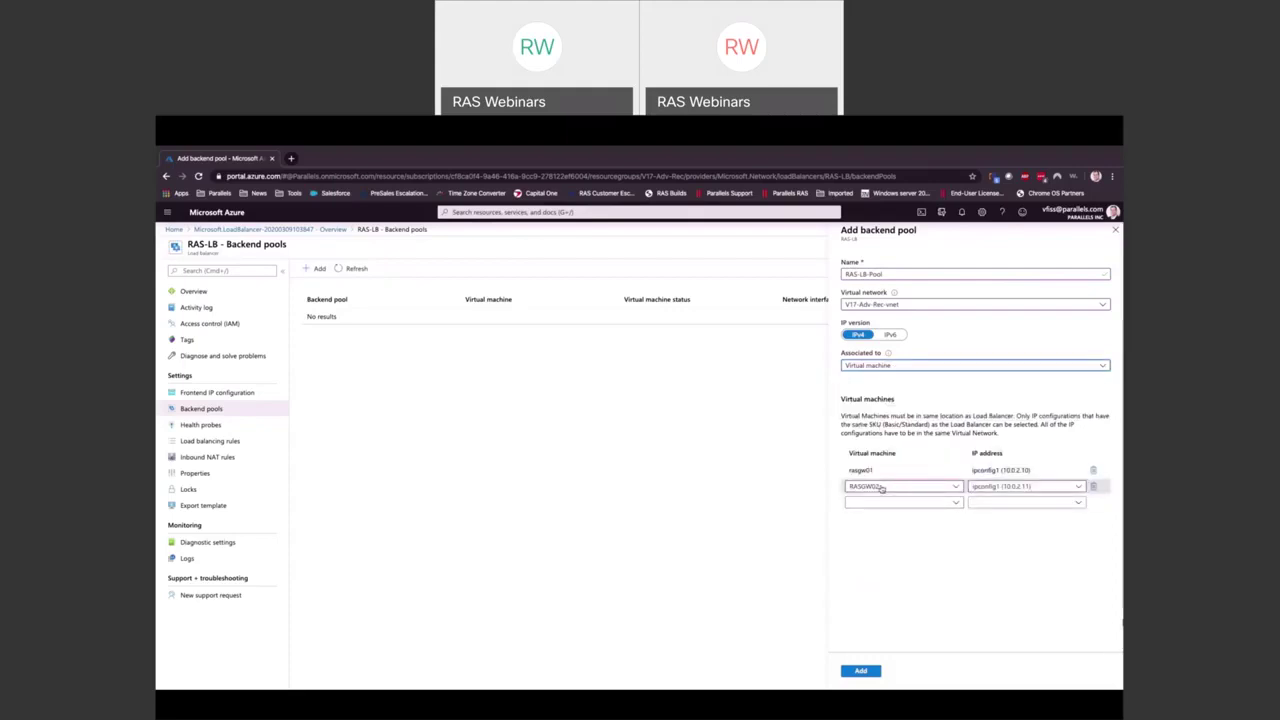
{"action": "left_click", "coordinate": [865, 673]}
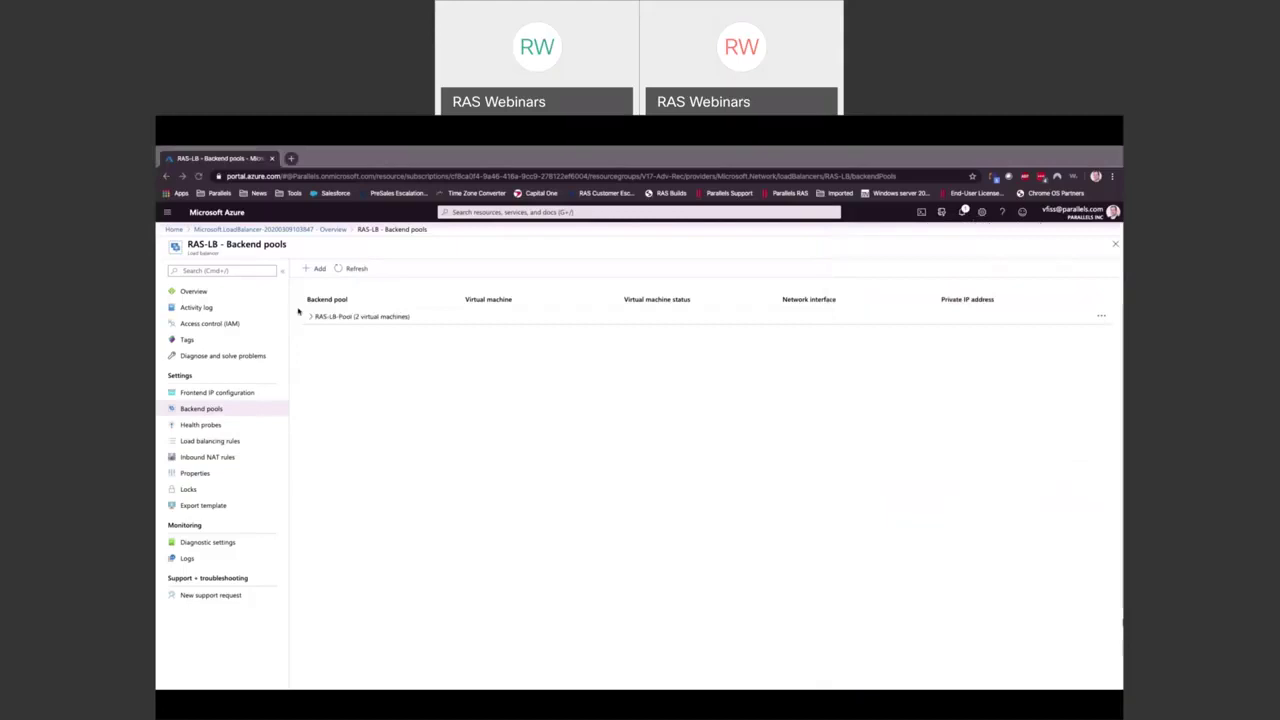
Expand RAS-LB-Pool to verify both gateways are running, then go to Health probes
{"action": "left_click", "coordinate": [309, 317]}
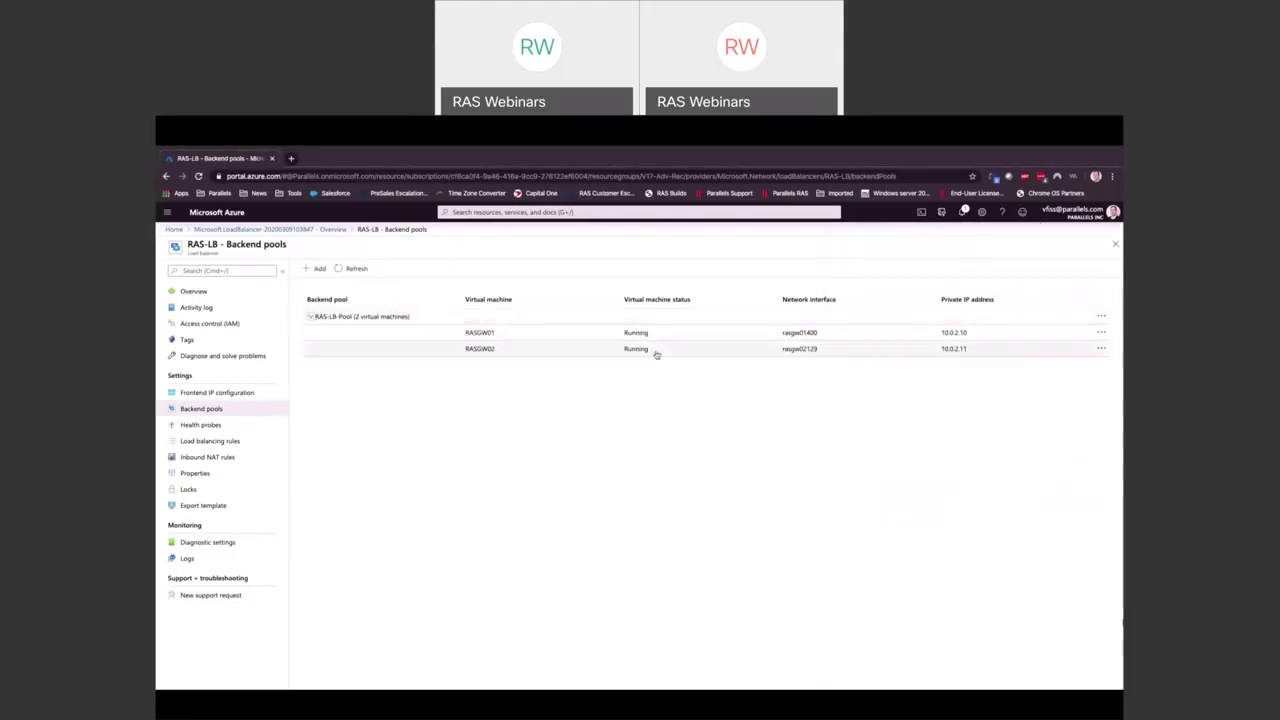
{"action": "left_click", "coordinate": [205, 425]}
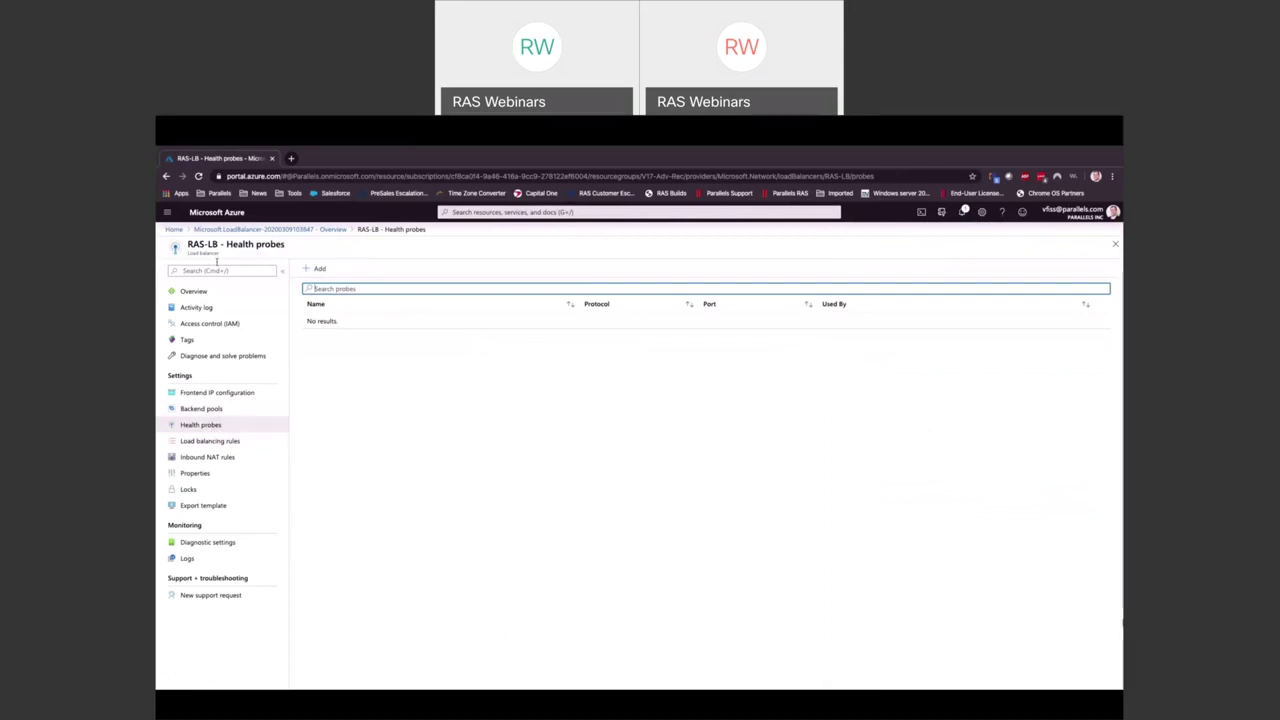
Add TCP health probe RAS-LB-TCP-443 on port 443, then move to Load balancing rules
{"action": "left_click", "coordinate": [321, 268]}
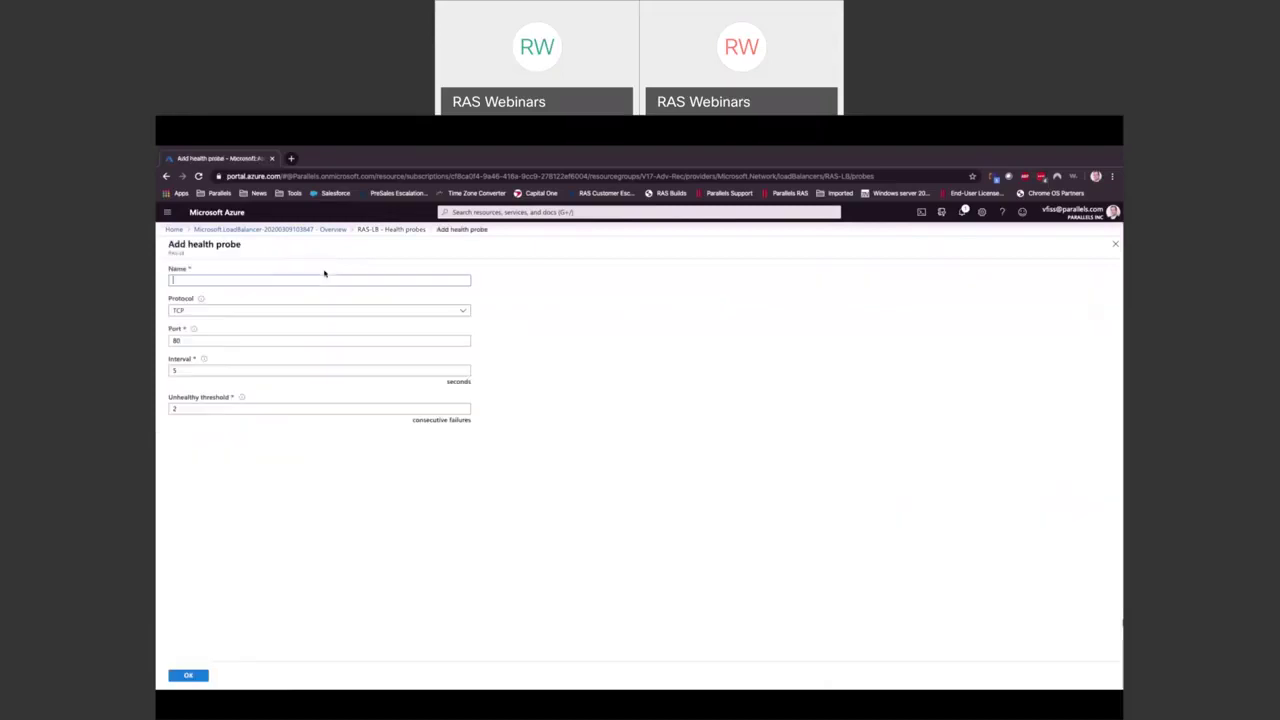
{"action": "type", "text": "RAS-"}
{"action": "type", "text": "L80"}
{"action": "type", "text": "-TCP-"}
{"action": "type", "text": "443"}
{"action": "left_click", "coordinate": [320, 311]}
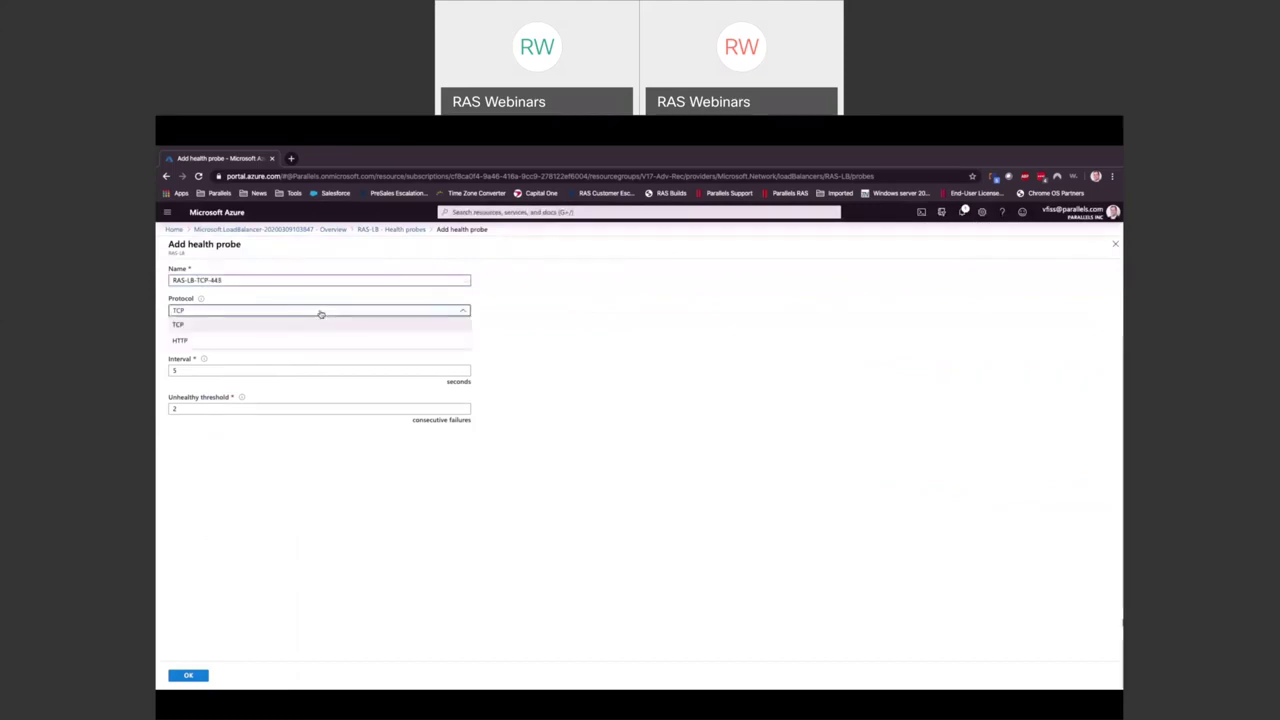
{"action": "left_click", "coordinate": [320, 312]}
{"action": "left_click", "coordinate": [172, 341]}
{"action": "scroll", "coordinate": [168, 343], "scroll_direction": "left", "scroll_amount": 2}
{"action": "type", "text": "443"}
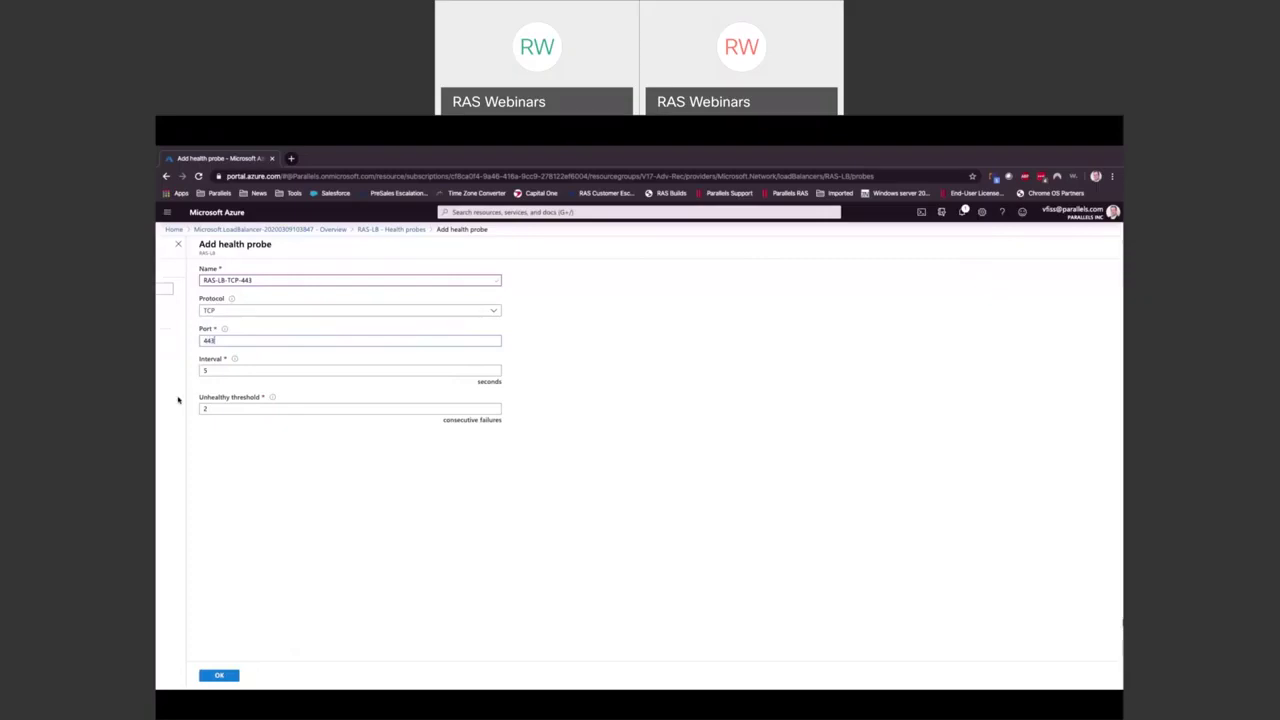
{"action": "left_click", "coordinate": [223, 678]}
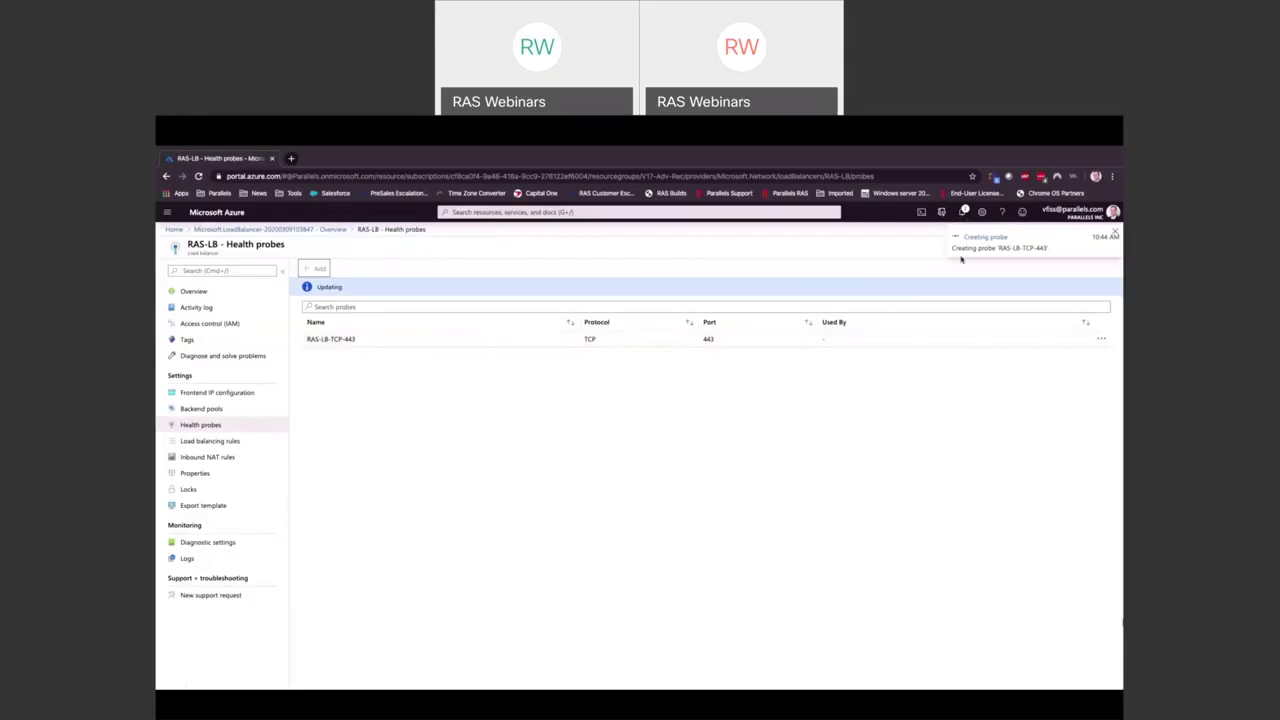
{"action": "left_click", "coordinate": [209, 441]}
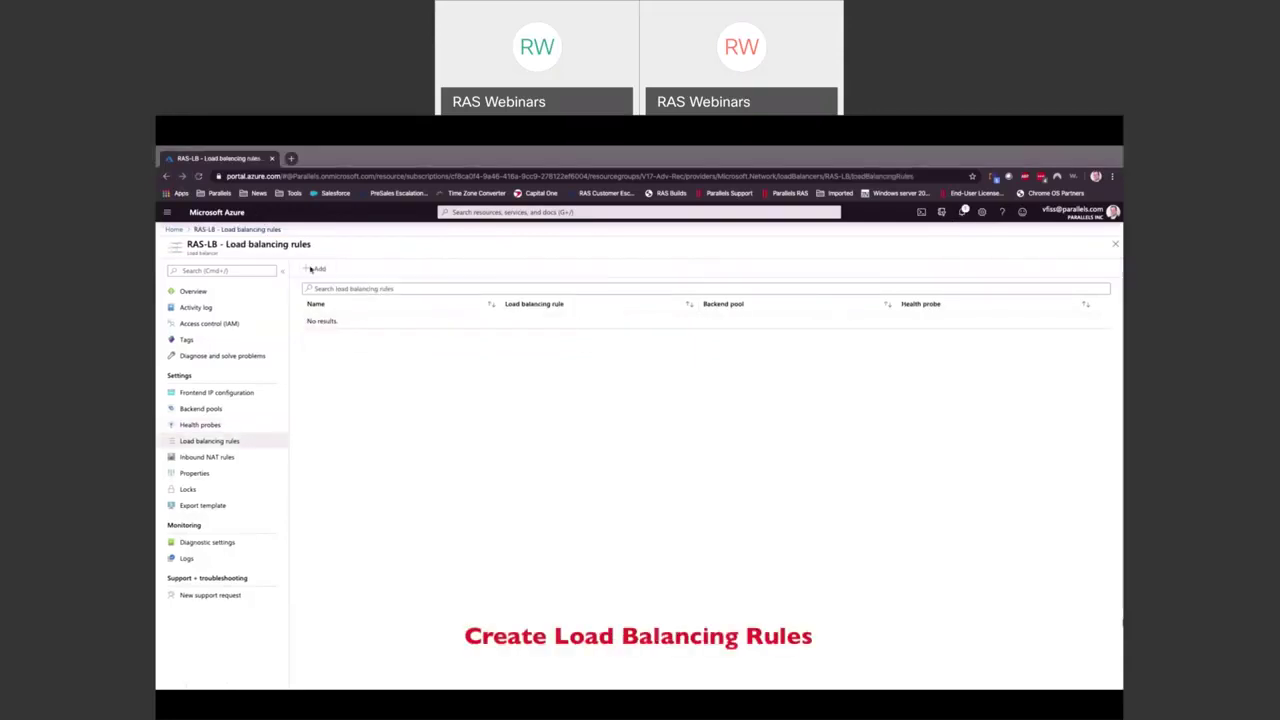
Add rule RAS-LB-TCP-443 with frontend port and backend port both changed from 80 to 443
{"action": "left_click", "coordinate": [317, 269]}
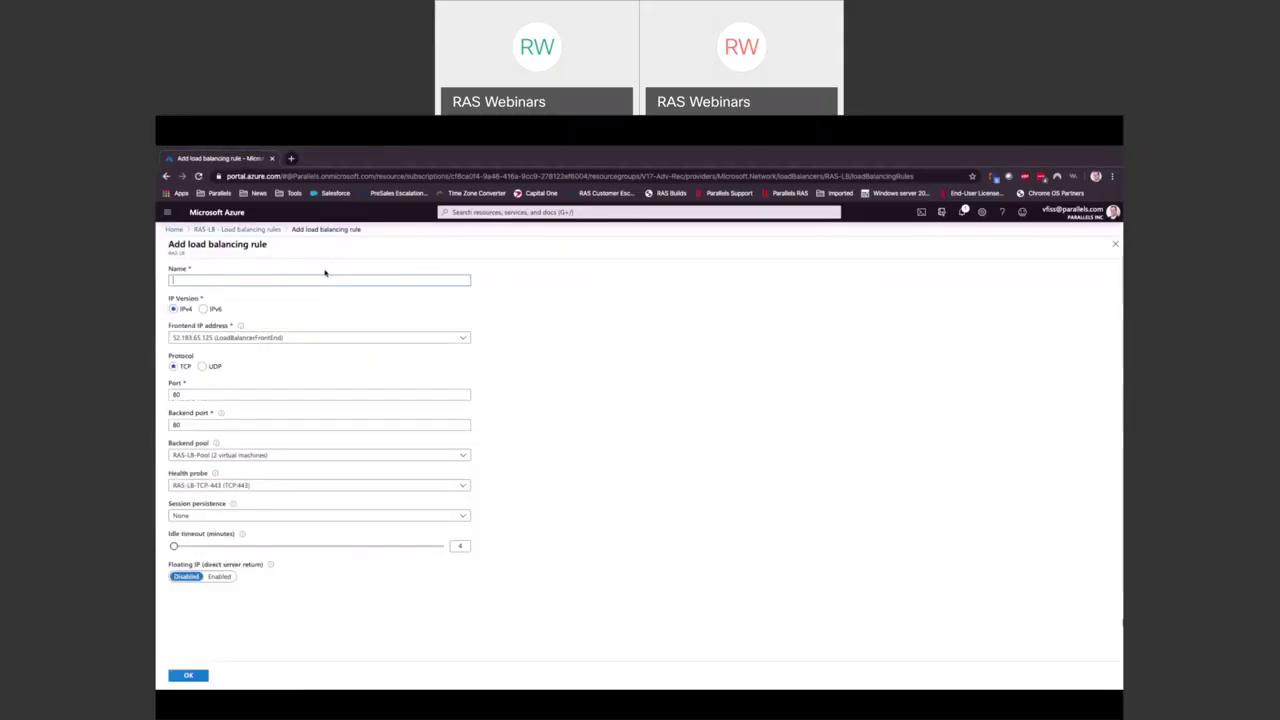
{"action": "type", "text": "RAS-LB-TCP-443"}
{"action": "left_click", "coordinate": [181, 394]}
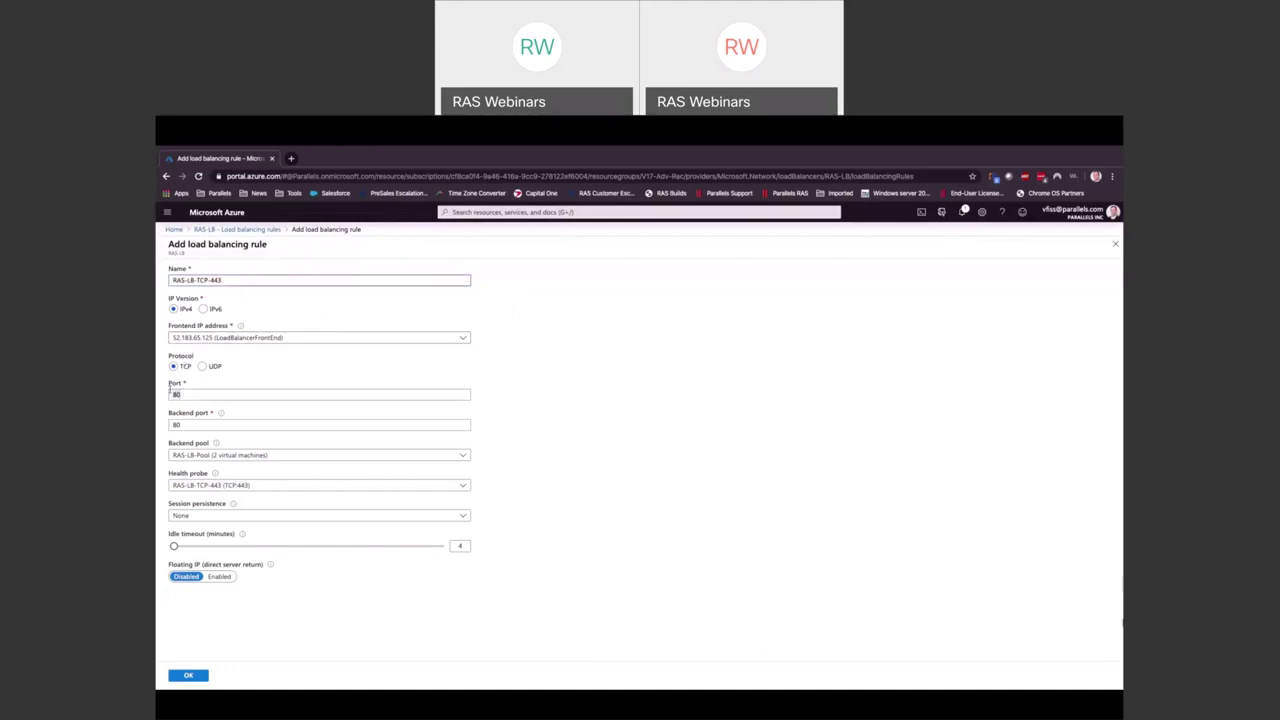
{"action": "key", "text": "BackSpace"}
{"action": "key", "text": "BackSpace"}
{"action": "type", "text": "443"}
{"action": "left_click", "coordinate": [176, 425]}
{"action": "key", "text": "BackSpace"}
{"action": "key", "text": "BackSpace"}
{"action": "type", "text": "443"}
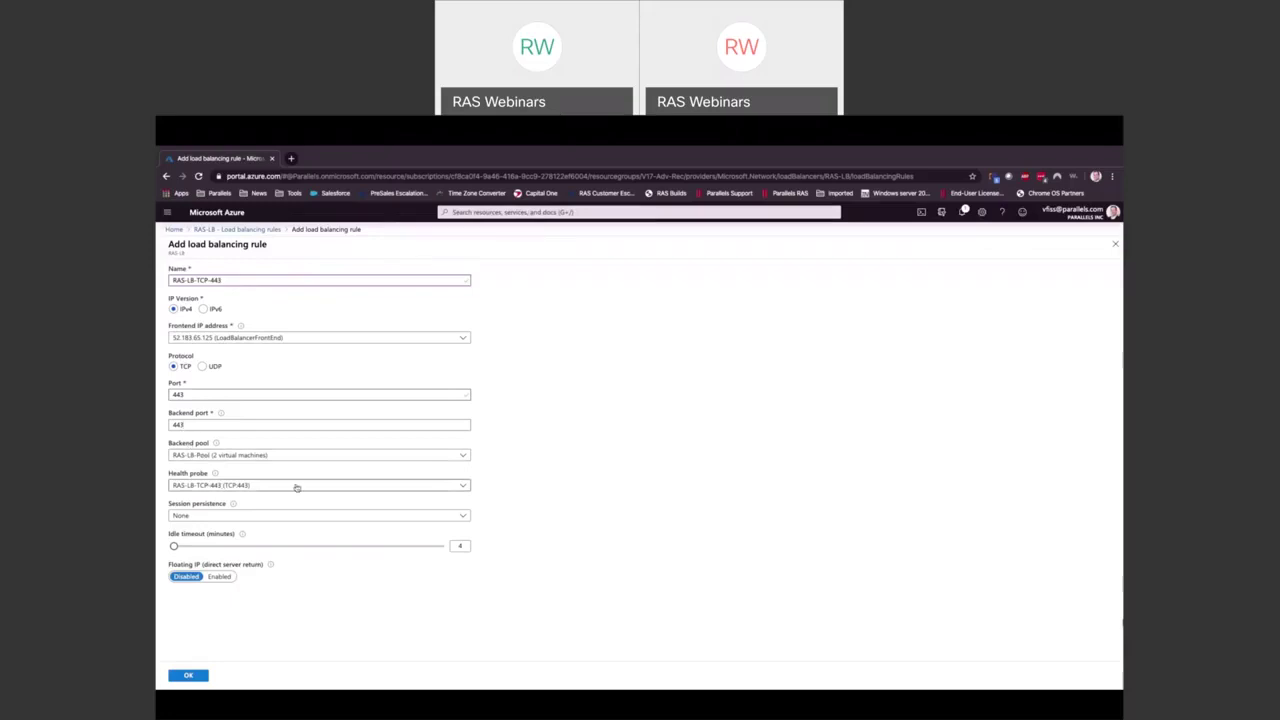
Set session persistence to Client IP and protocol, save the rule, and check its frontend IP
{"action": "left_click", "coordinate": [464, 516]}
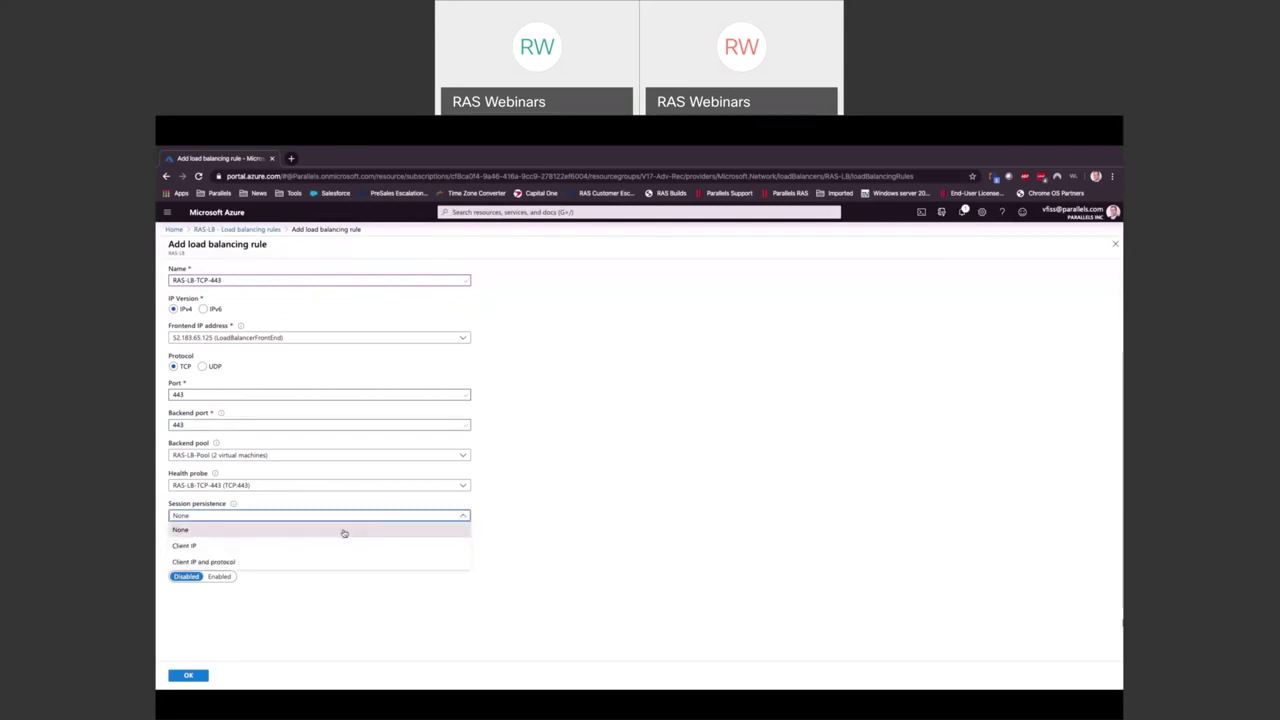
{"action": "left_click", "coordinate": [216, 562]}
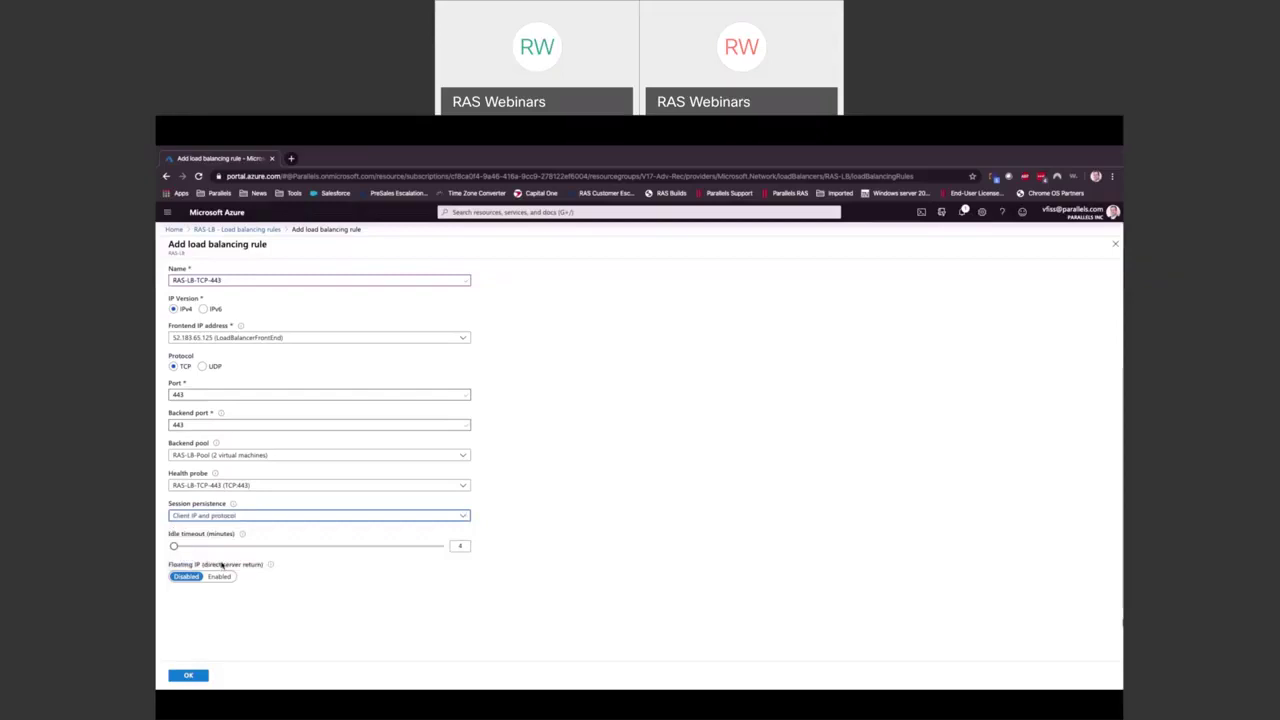
{"action": "left_click", "coordinate": [188, 675]}
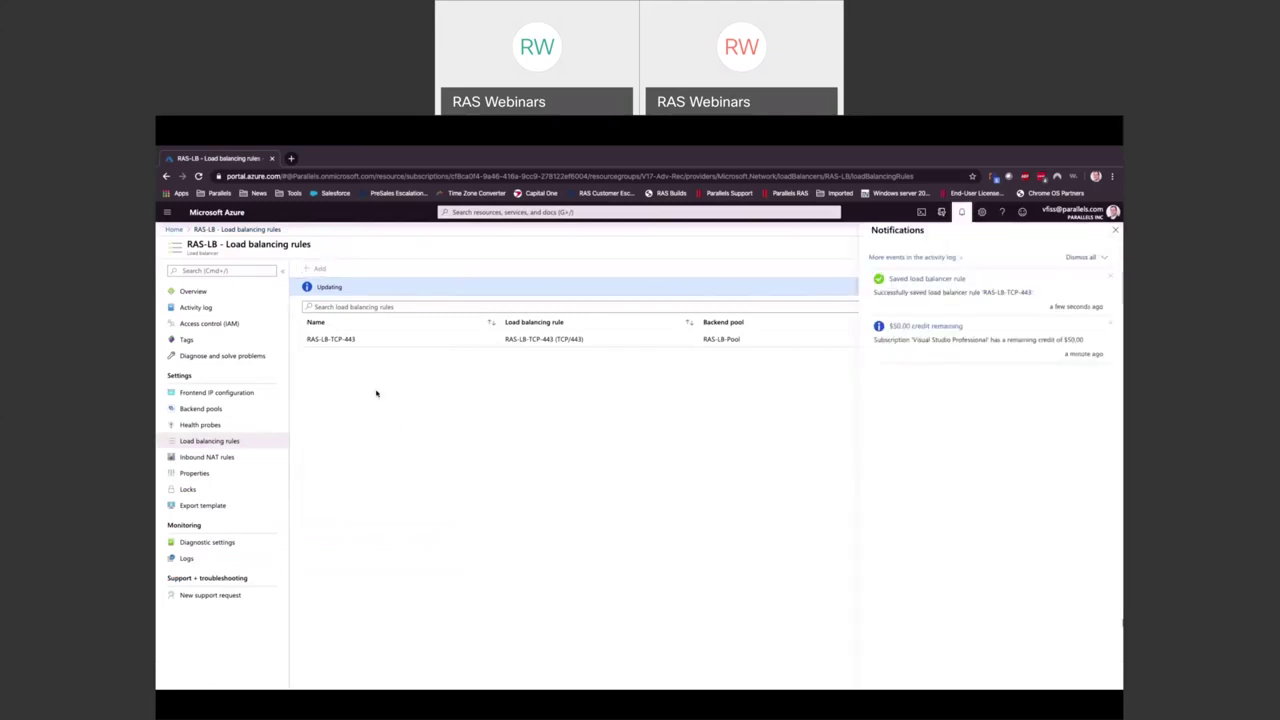
{"action": "left_click", "coordinate": [343, 339]}
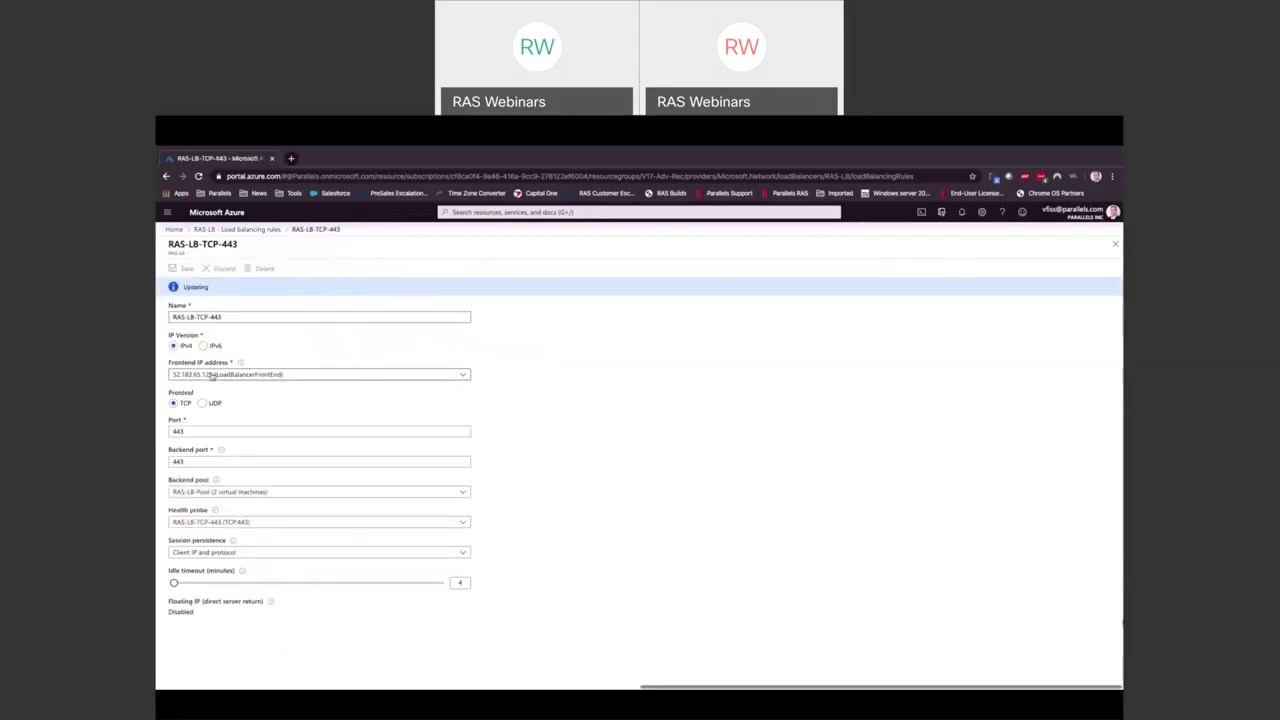
{"action": "left_click", "coordinate": [211, 375]}
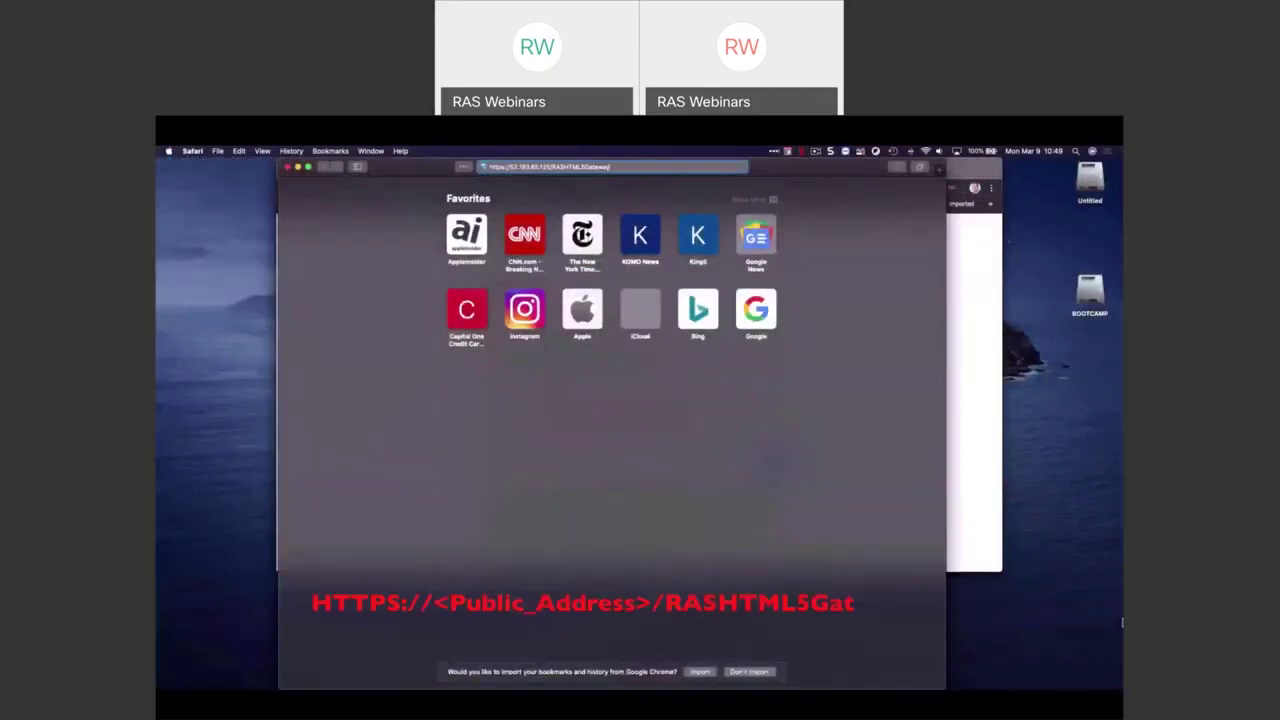
{"action": "key", "text": "Return"}
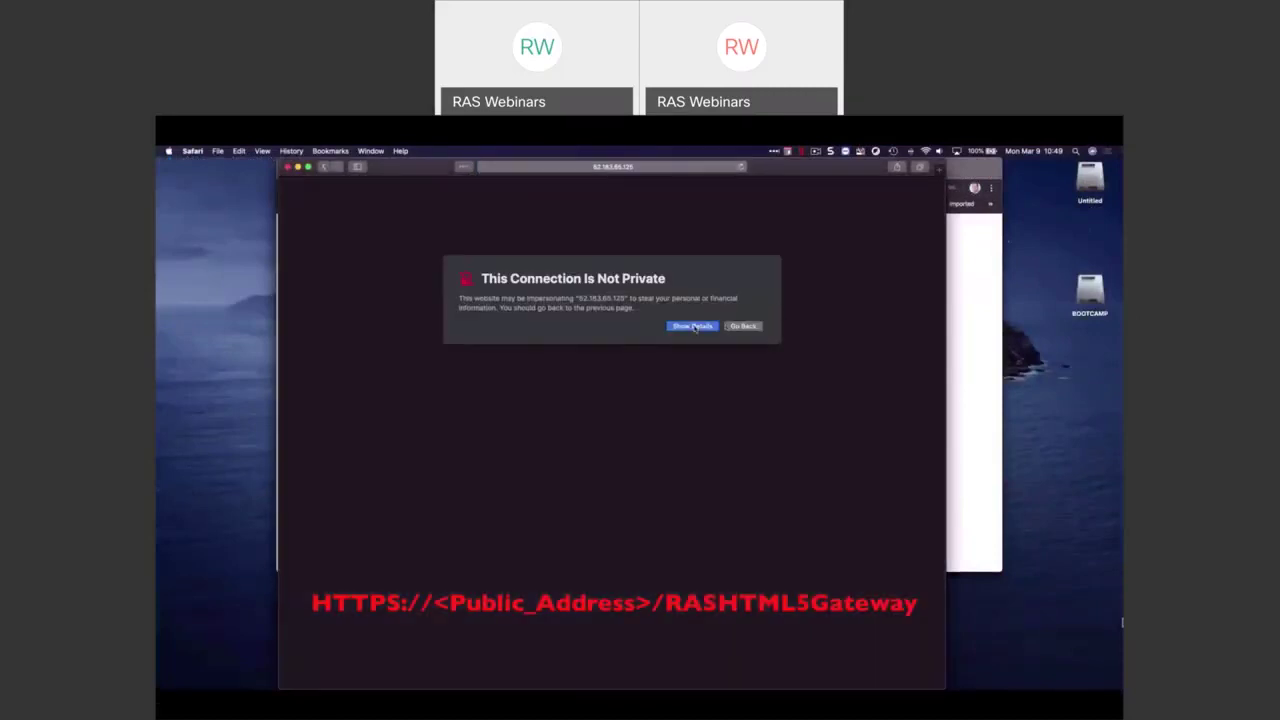
{"action": "left_click", "coordinate": [694, 327]}
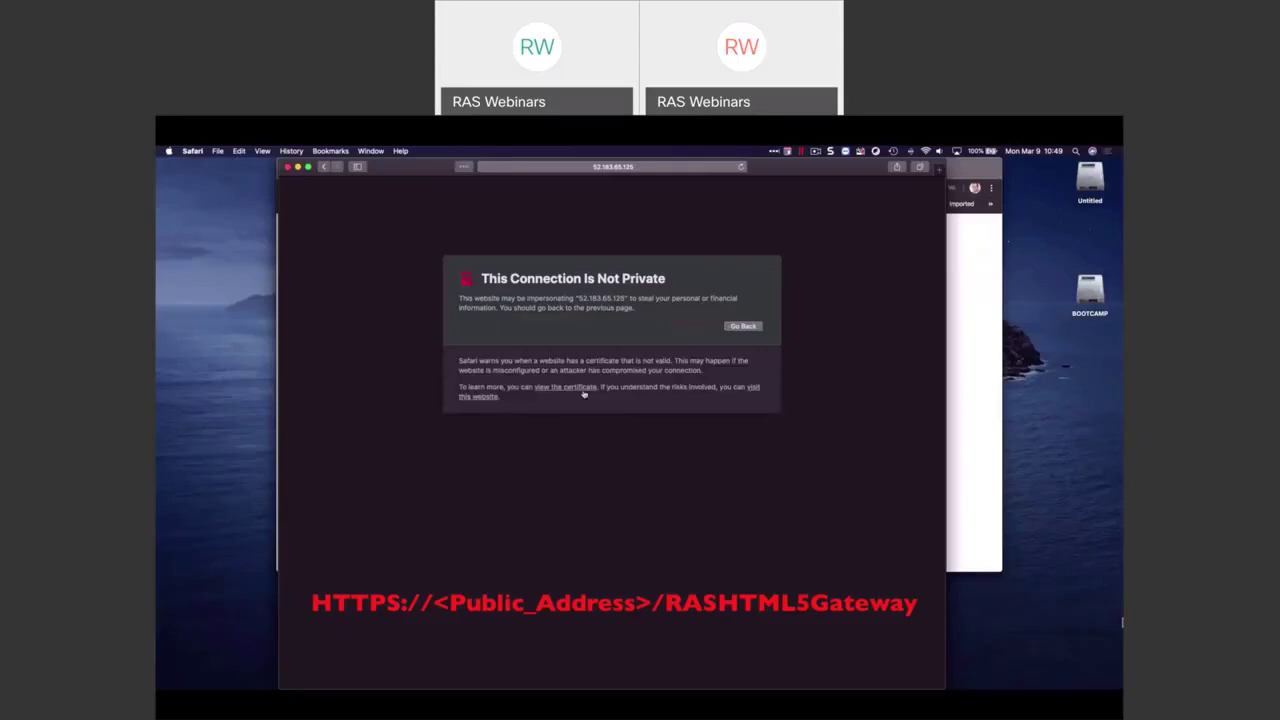
{"action": "left_click", "coordinate": [751, 390]}
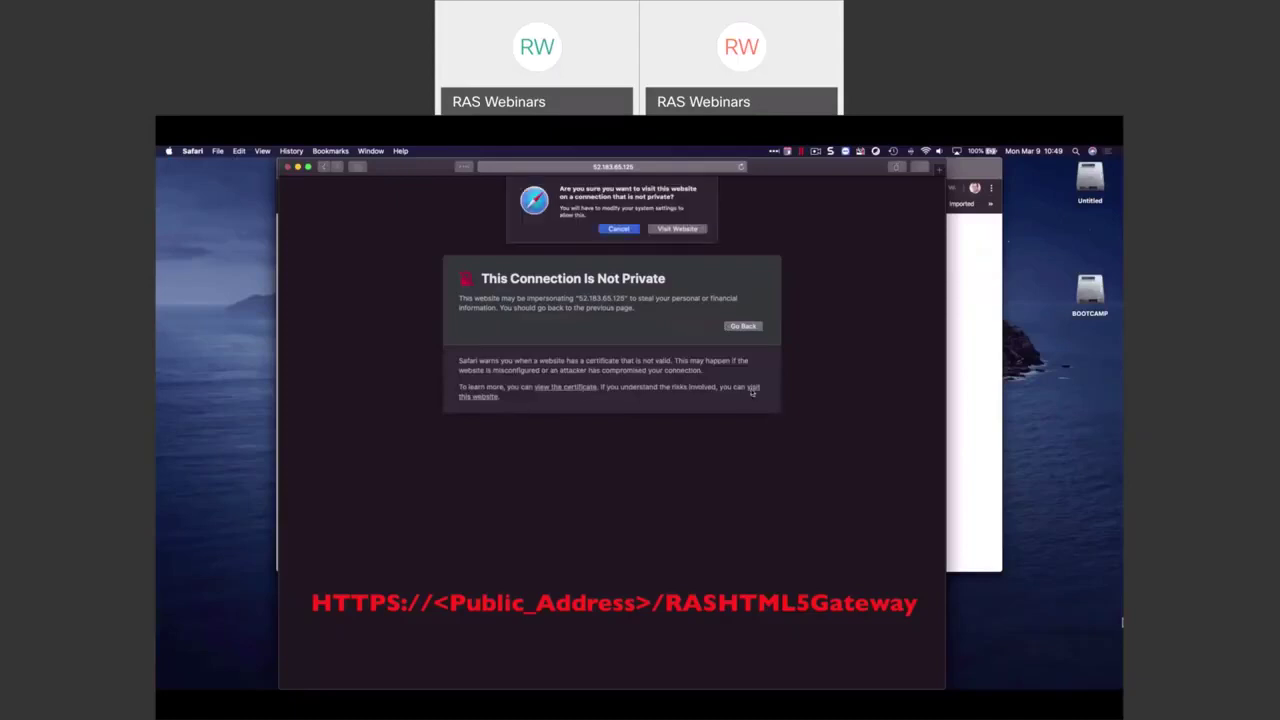
{"action": "left_click", "coordinate": [672, 229]}
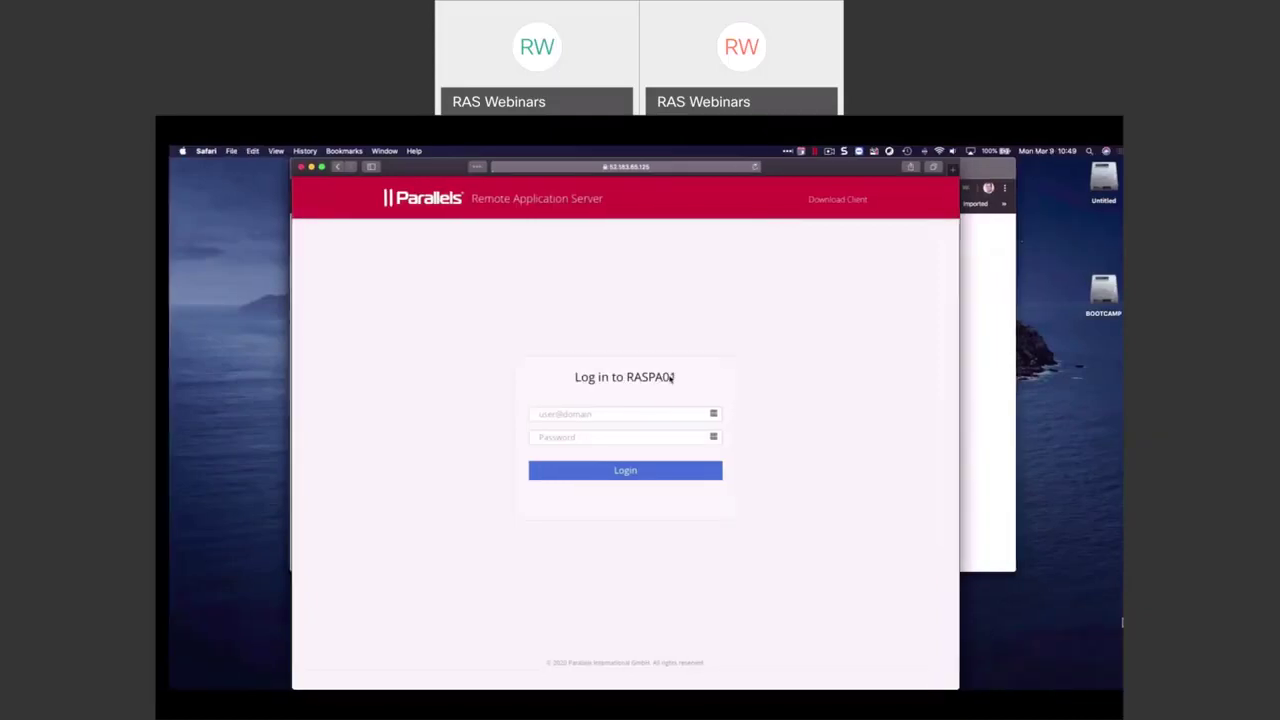
{"action": "key", "text": "ctrl+Right"}
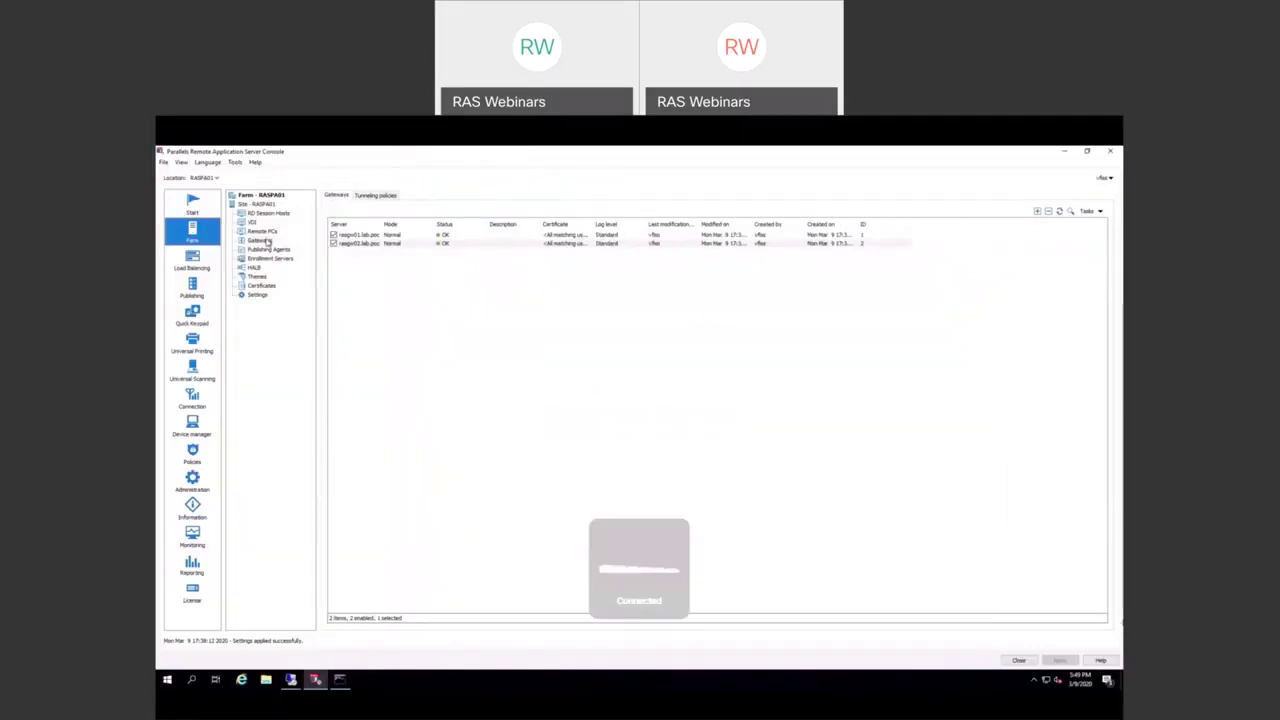
{"action": "left_click", "coordinate": [412, 295]}
{"action": "left_click", "coordinate": [402, 236]}
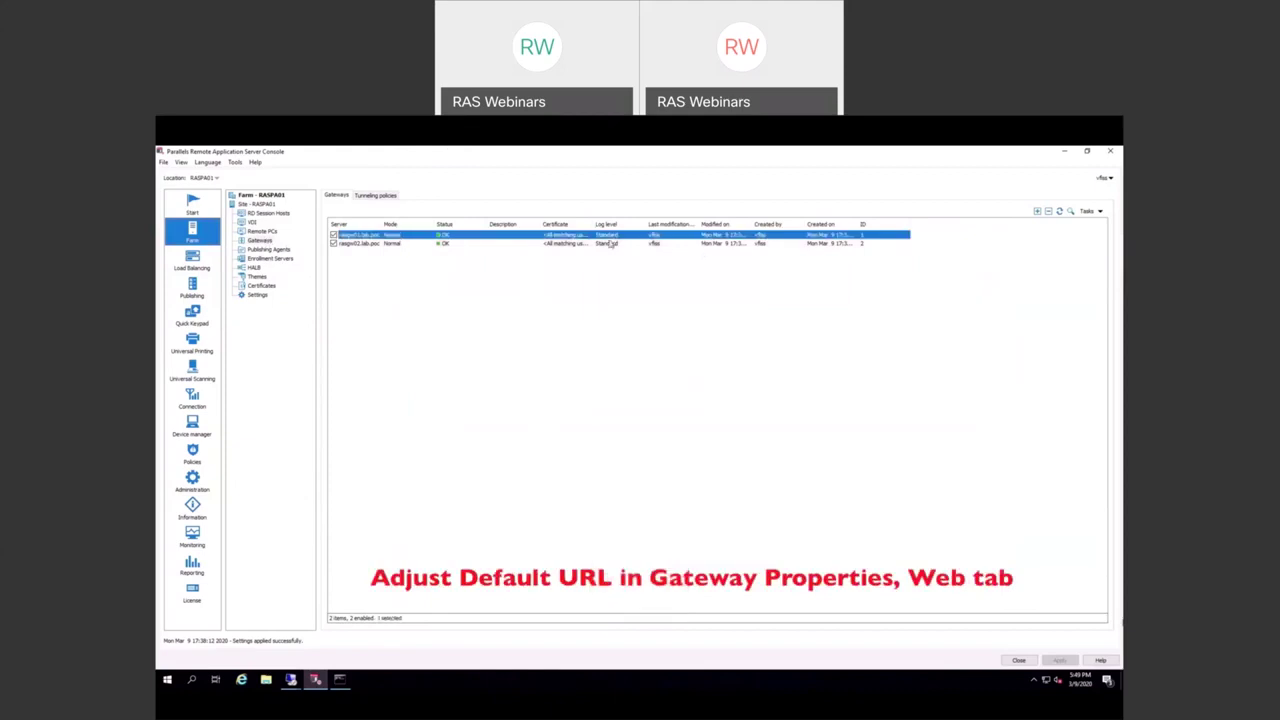
{"action": "left_click", "coordinate": [1087, 211]}
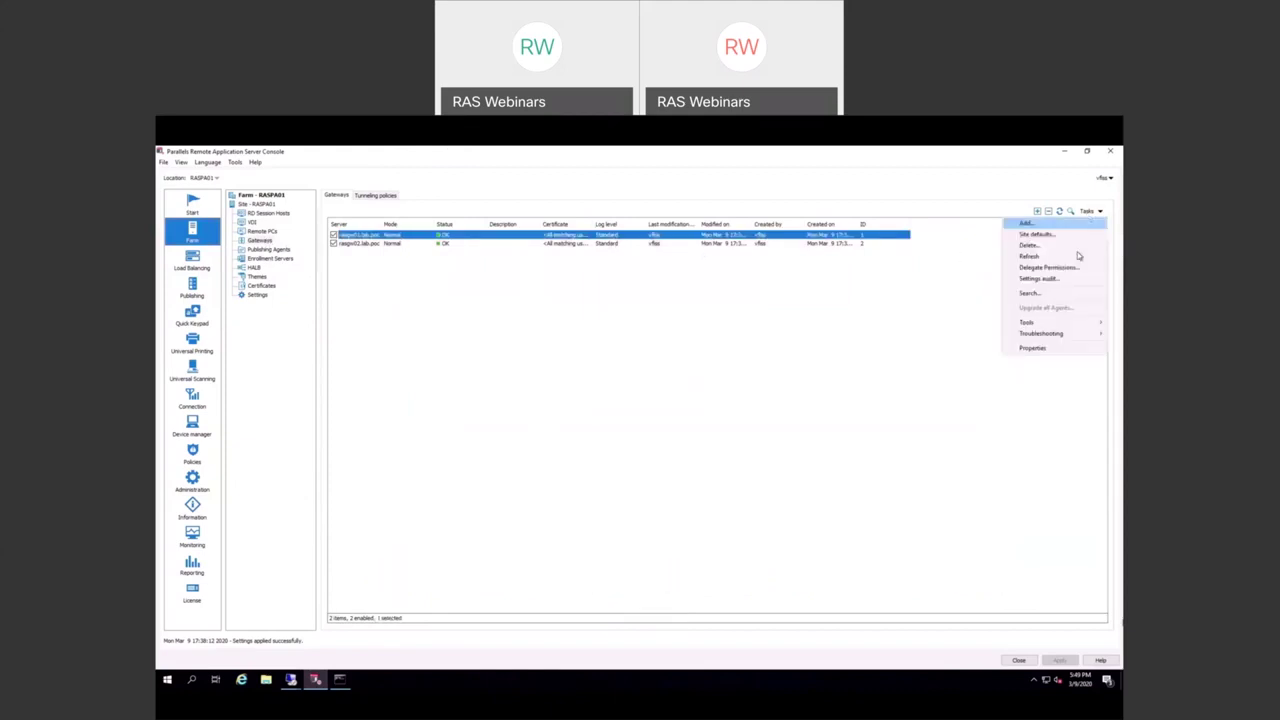
{"action": "left_click", "coordinate": [1042, 349]}
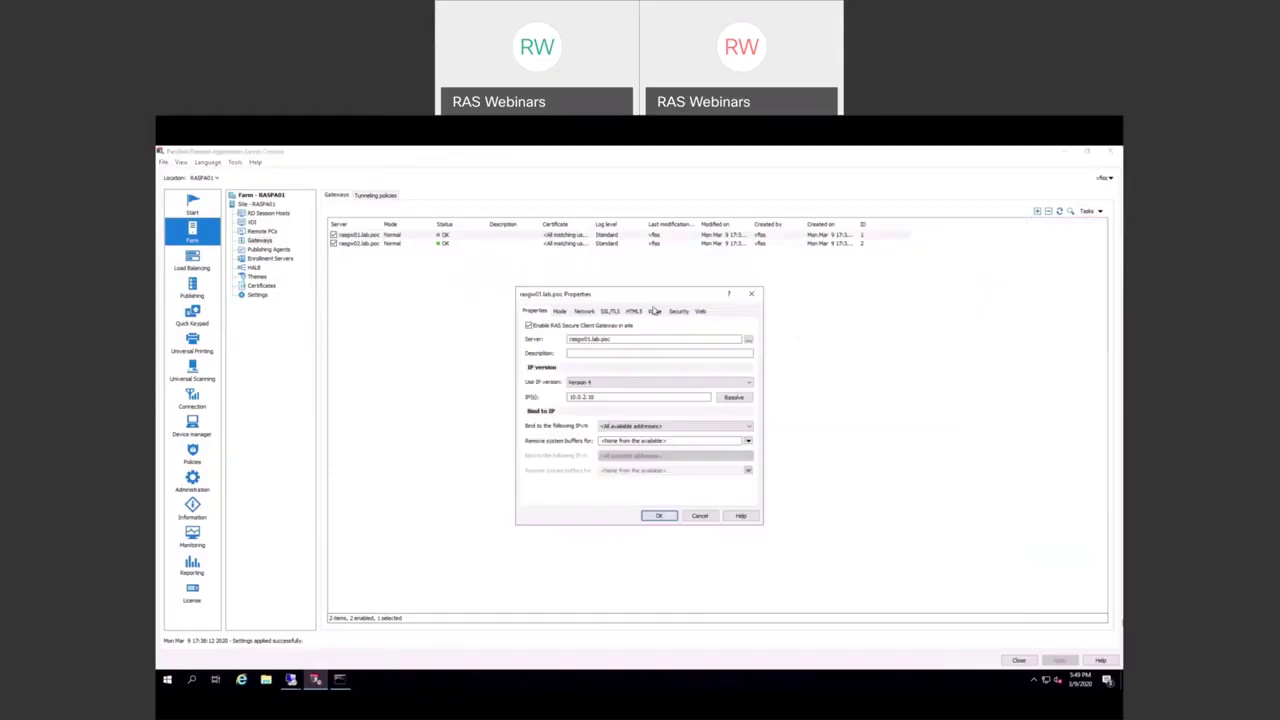
{"action": "left_click", "coordinate": [698, 312]}
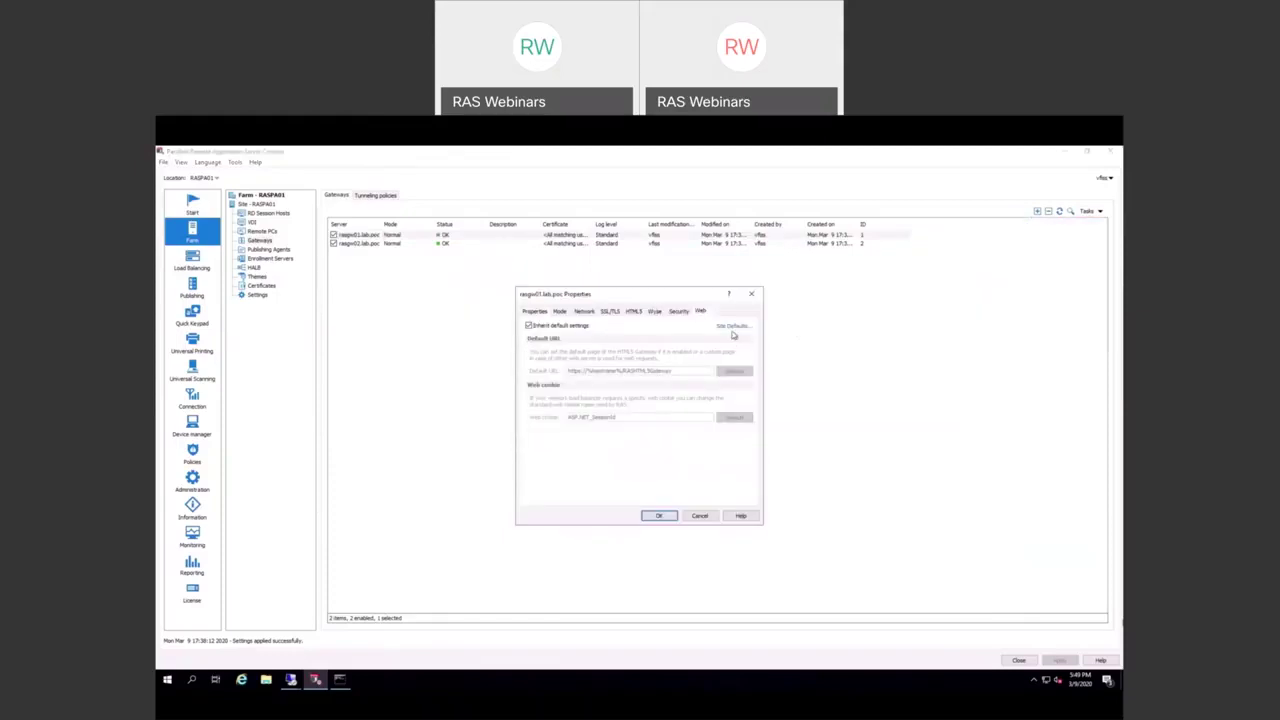
{"action": "left_click", "coordinate": [733, 328]}
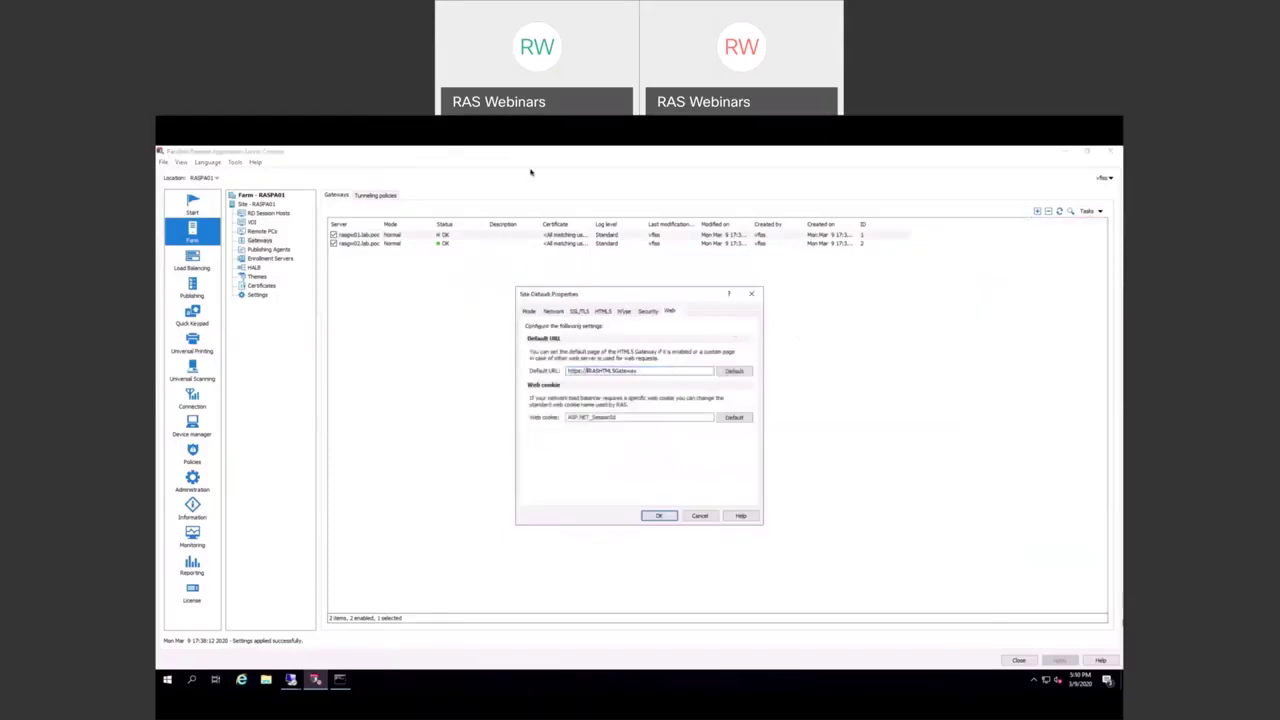
{"action": "type", "text": "81.183.69.128"}
{"action": "left_click", "coordinate": [659, 516]}
{"action": "left_click", "coordinate": [659, 516]}
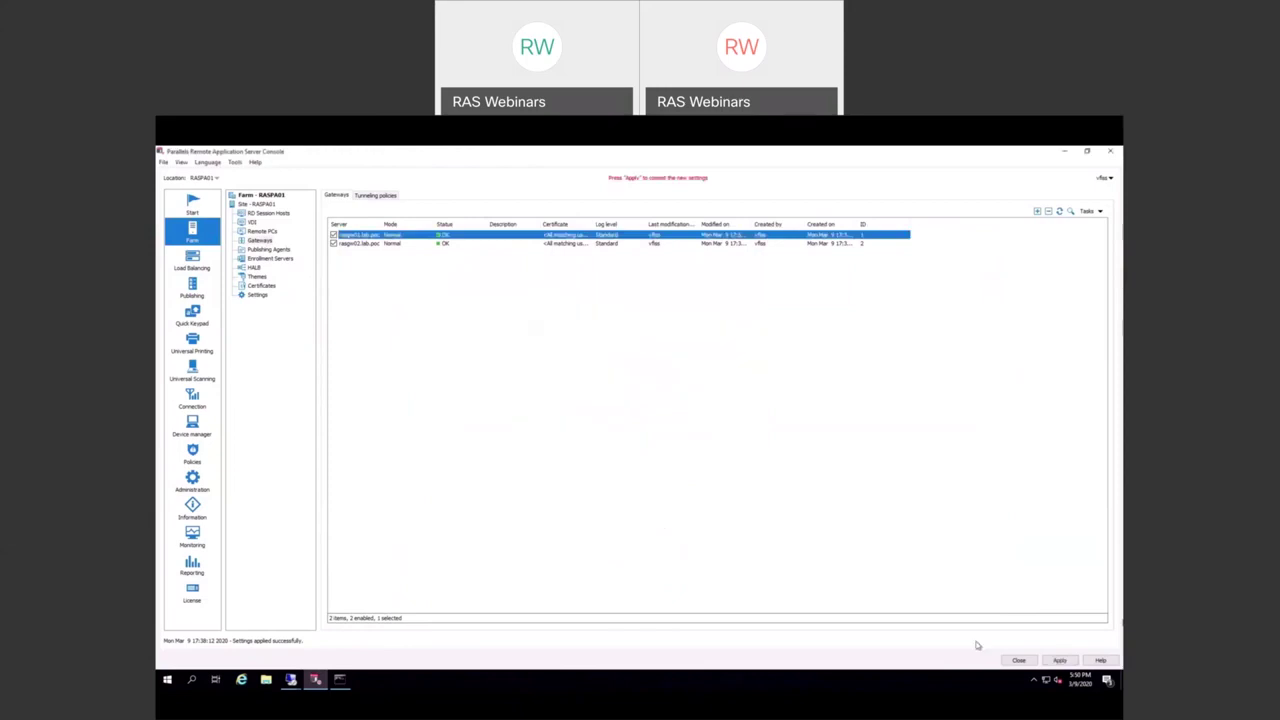
{"action": "left_click", "coordinate": [1059, 661]}
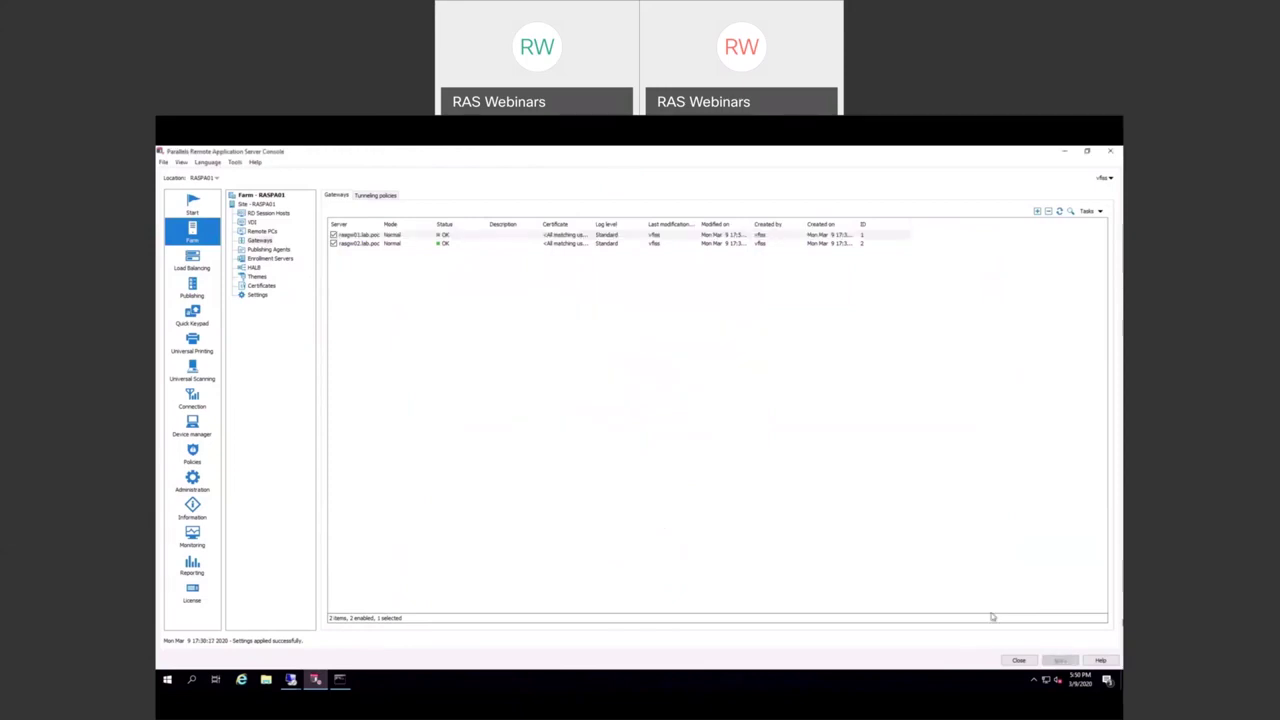
{"action": "key", "text": "ctrl+Left"}
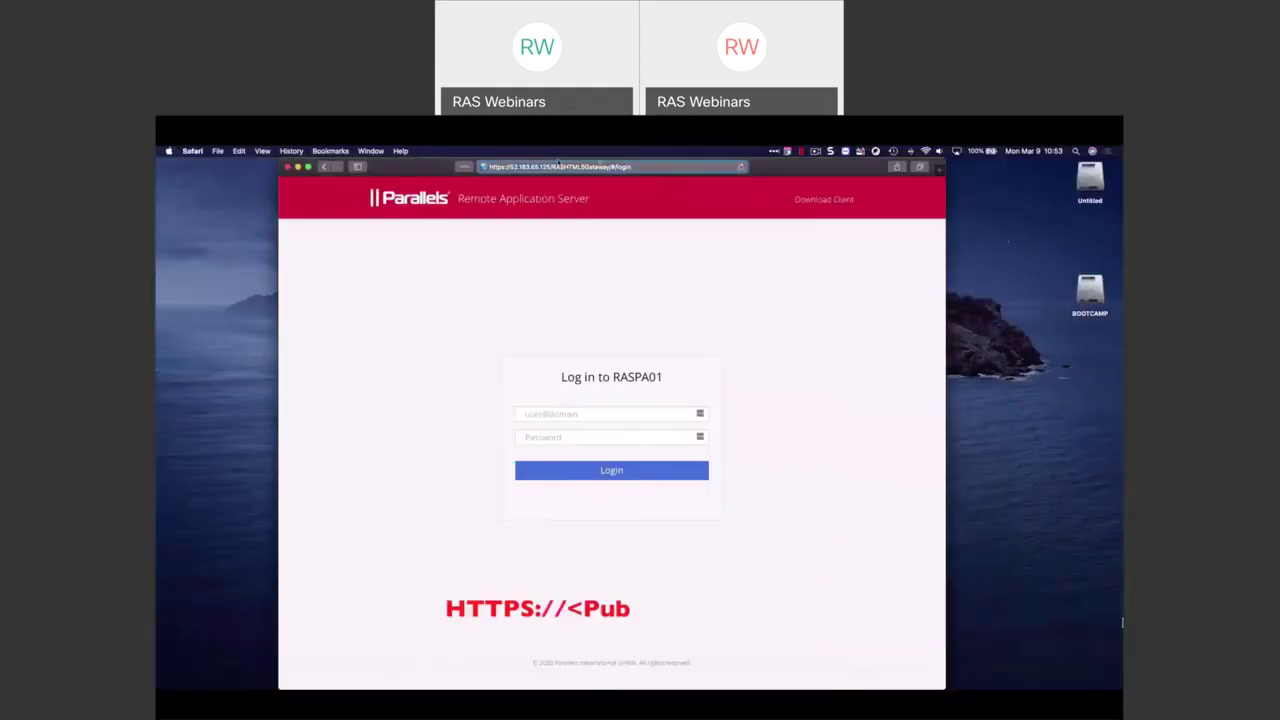
{"action": "left_click", "coordinate": [646, 167]}
{"action": "type", "text": "https://52.183.65.125/"}
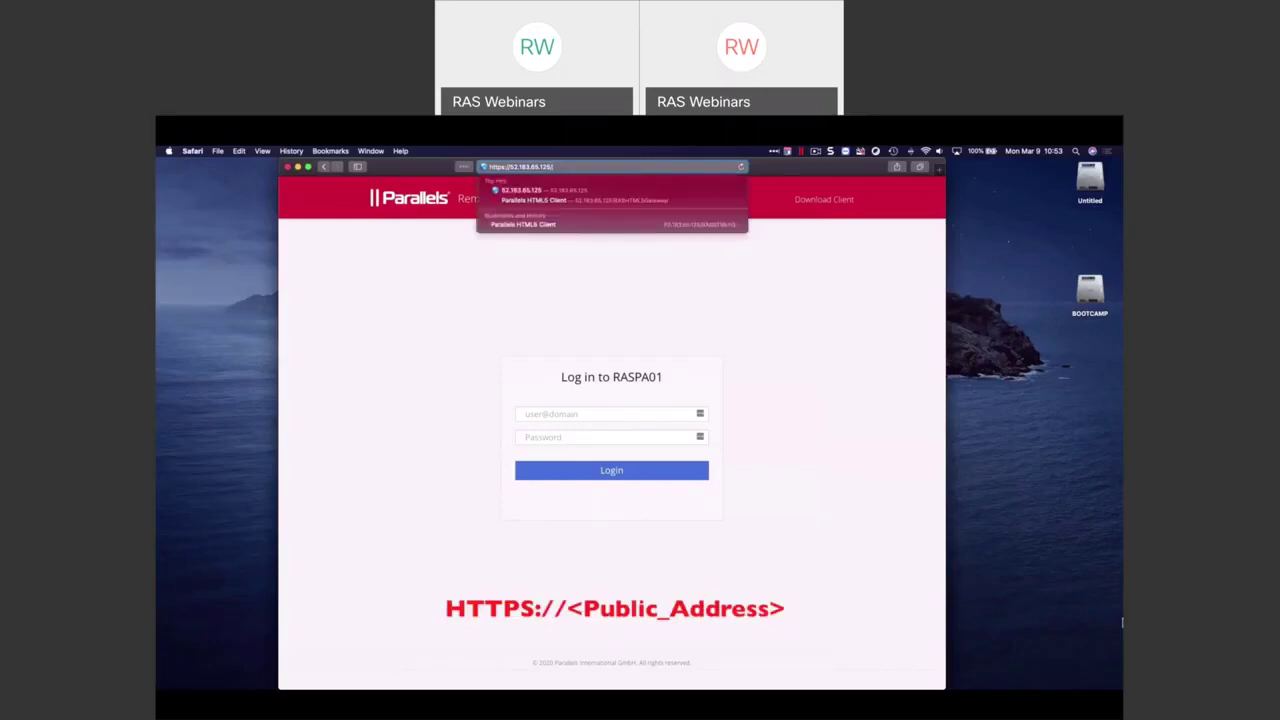
{"action": "key", "text": "Return"}
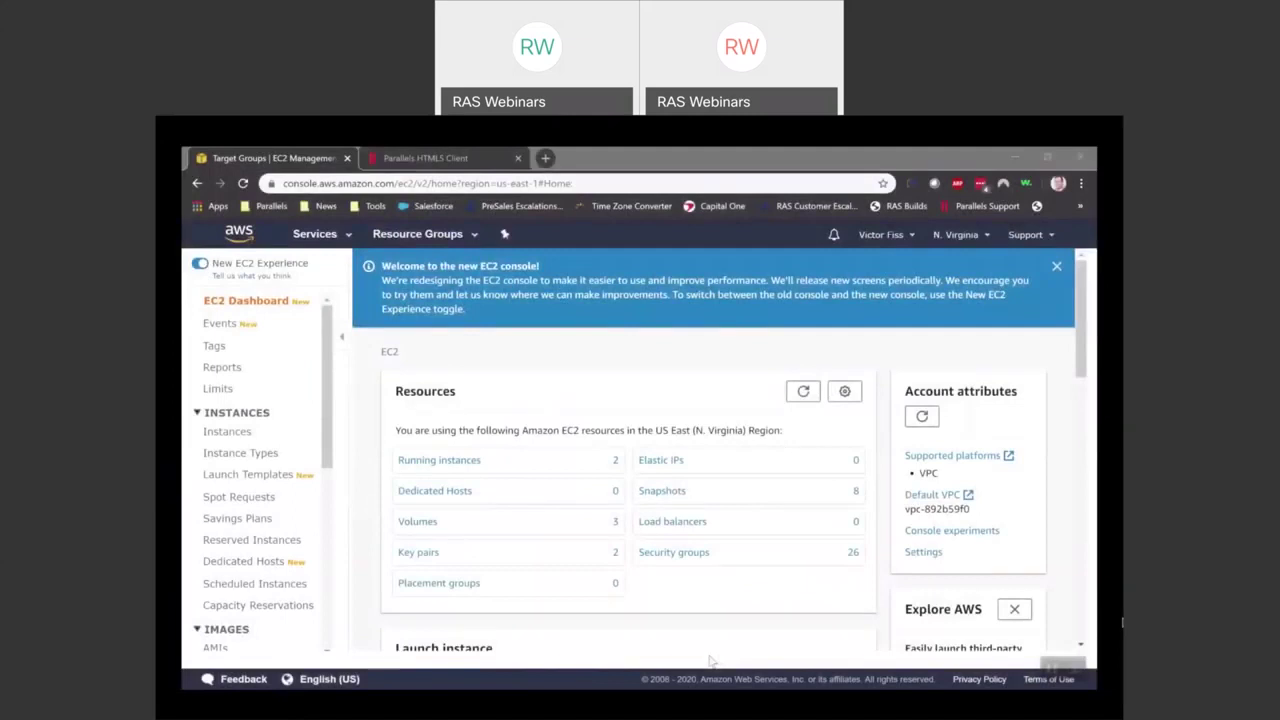
Check the running gateway instances and the RAS Console, then open the empty N. Virginia load balancer list
{"action": "left_click", "coordinate": [466, 468]}
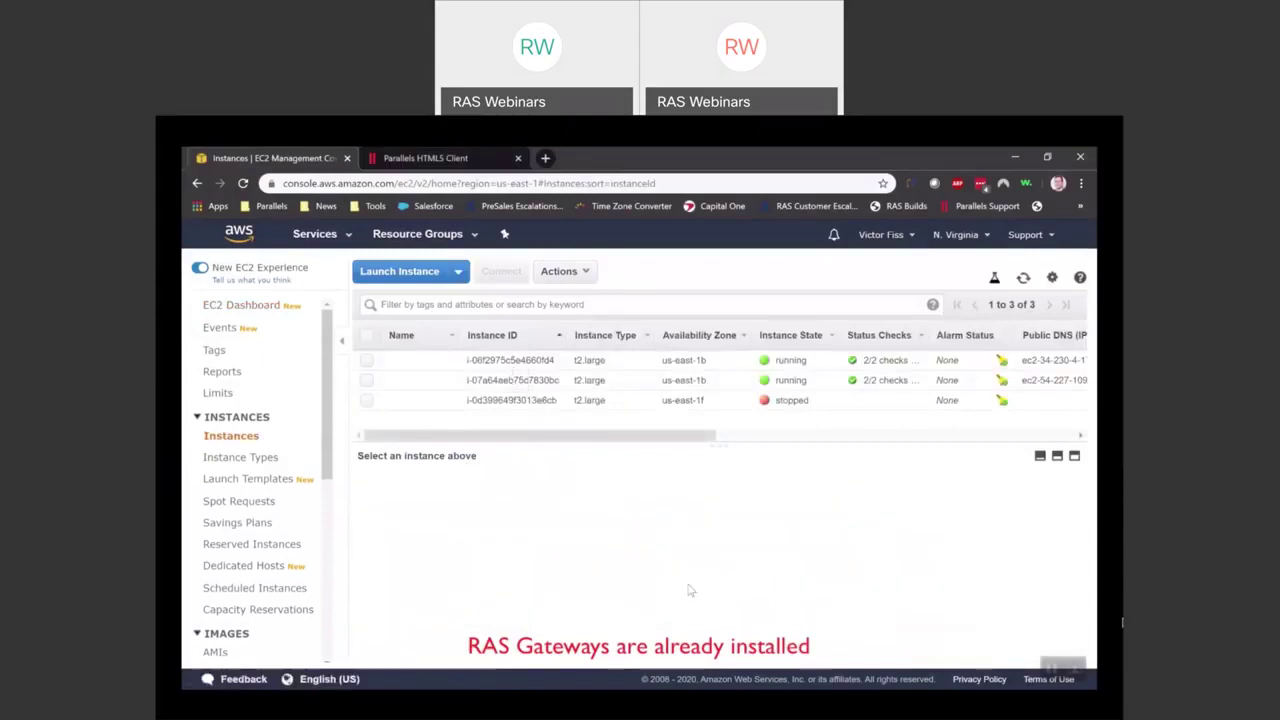
{"action": "mouse_move", "coordinate": [688, 700]}
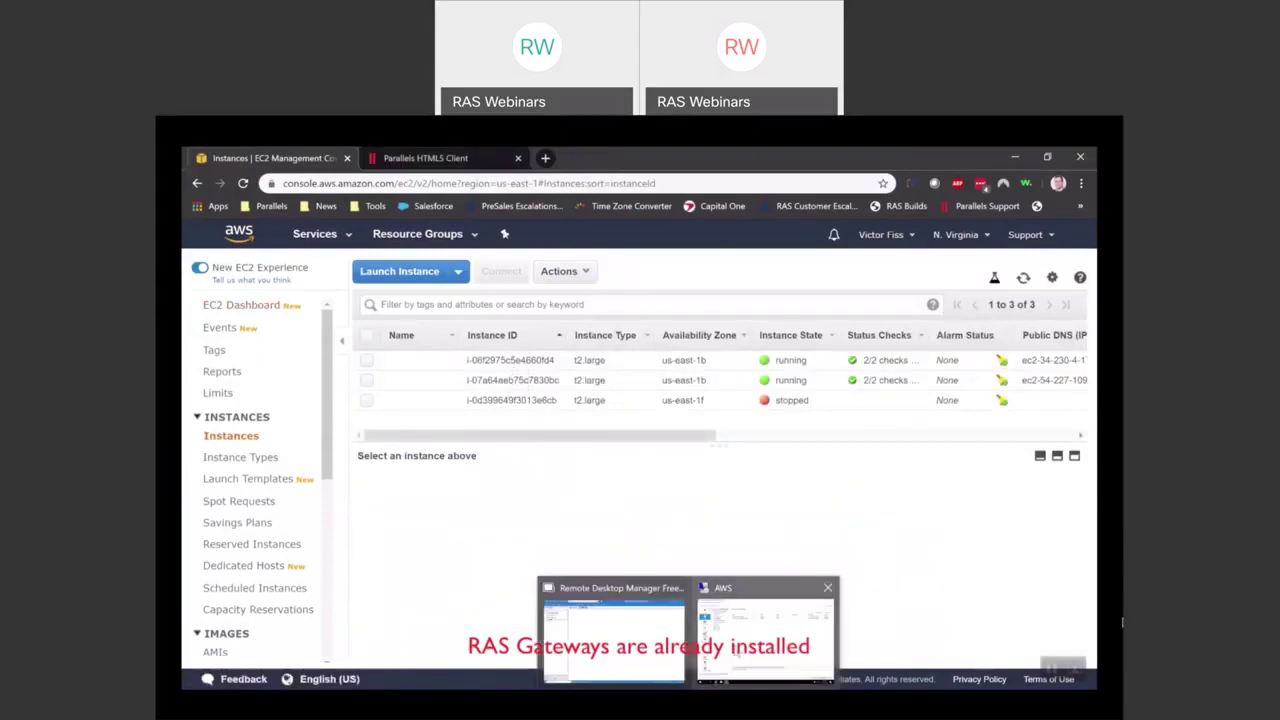
{"action": "left_click", "coordinate": [765, 635]}
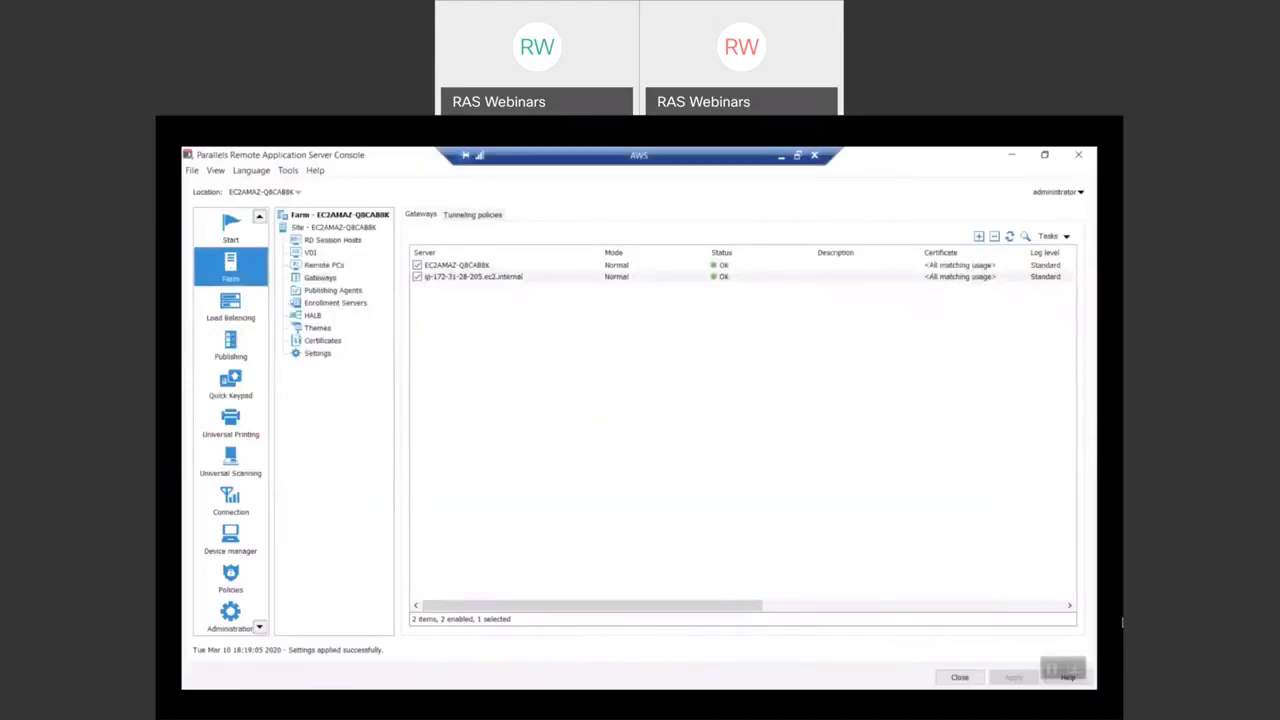
{"action": "left_click", "coordinate": [782, 159]}
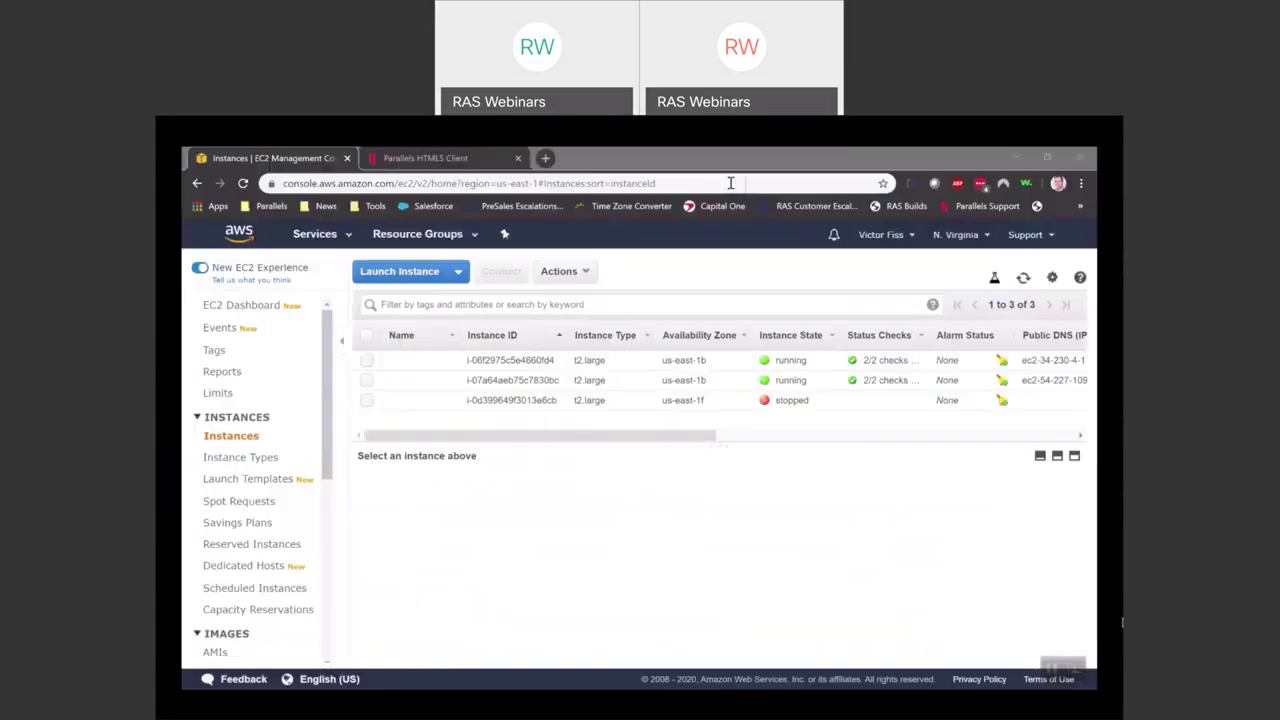
{"action": "left_click", "coordinate": [252, 308]}
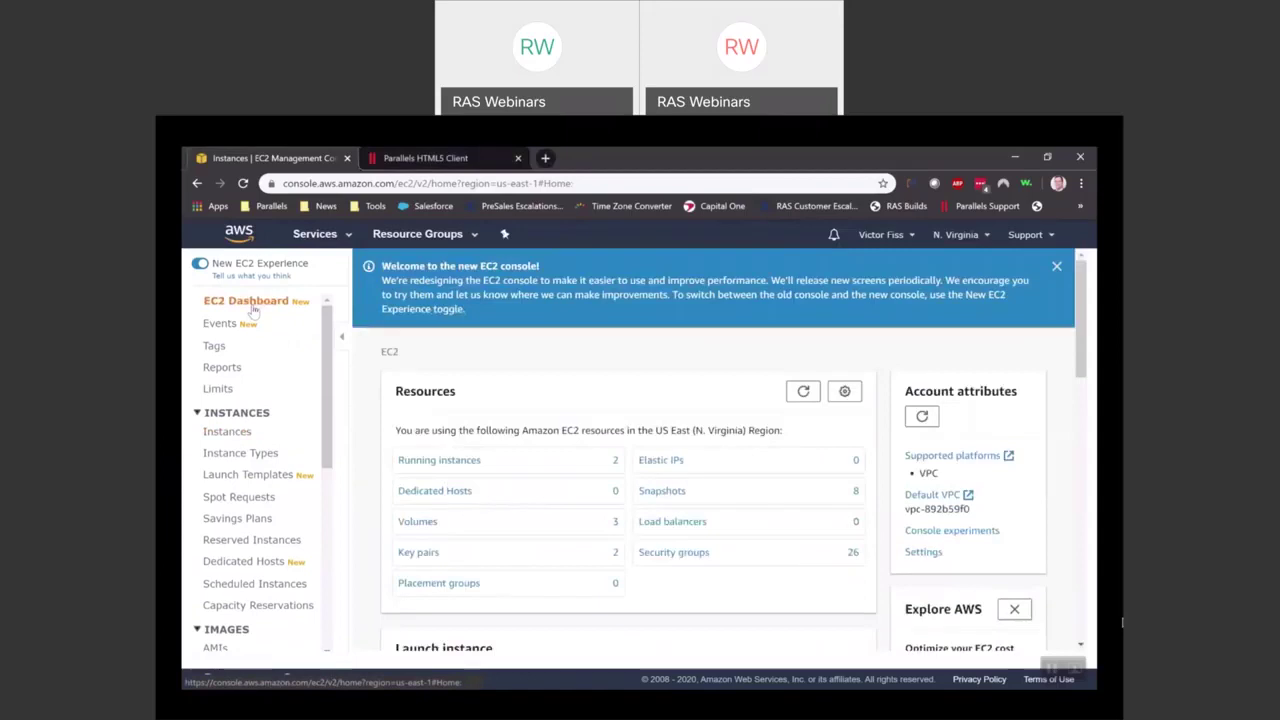
{"action": "left_click", "coordinate": [660, 522]}
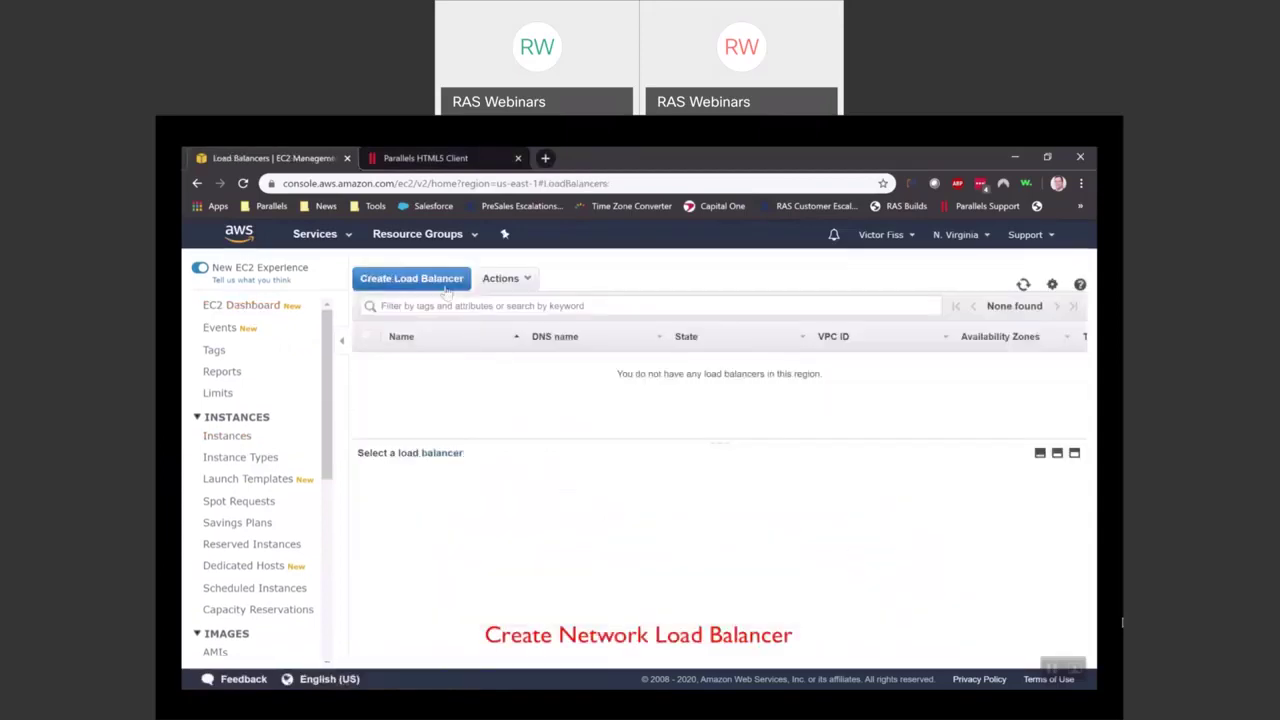
Start a new network load balancer named RAS-Certification
{"action": "left_click", "coordinate": [447, 284]}
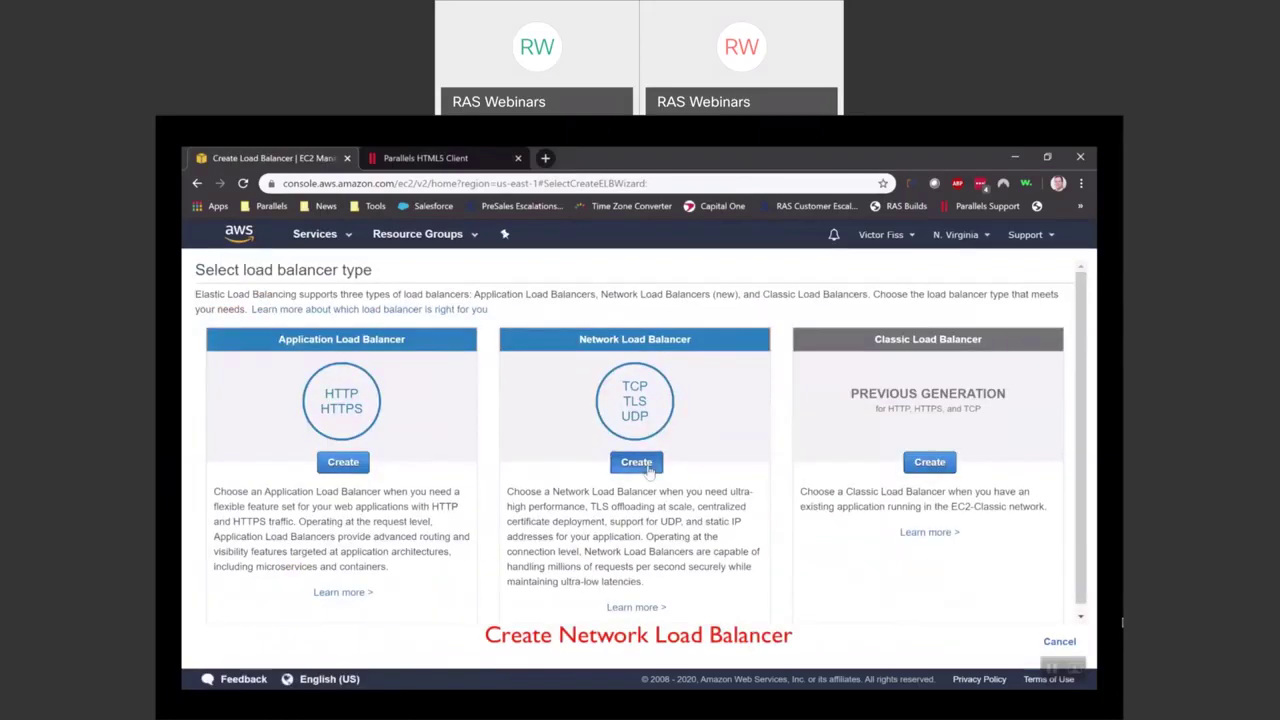
{"action": "left_click", "coordinate": [648, 472]}
{"action": "type", "text": "RAs-"}
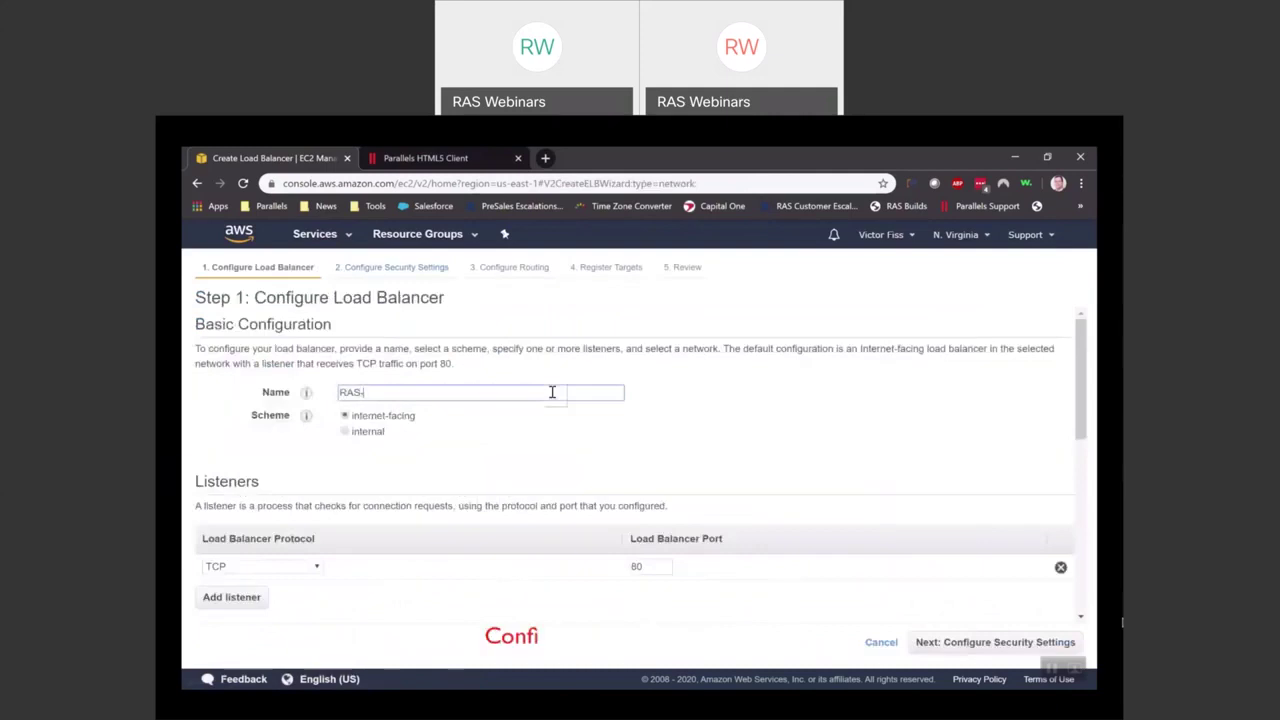
{"action": "type", "text": "Certification"}
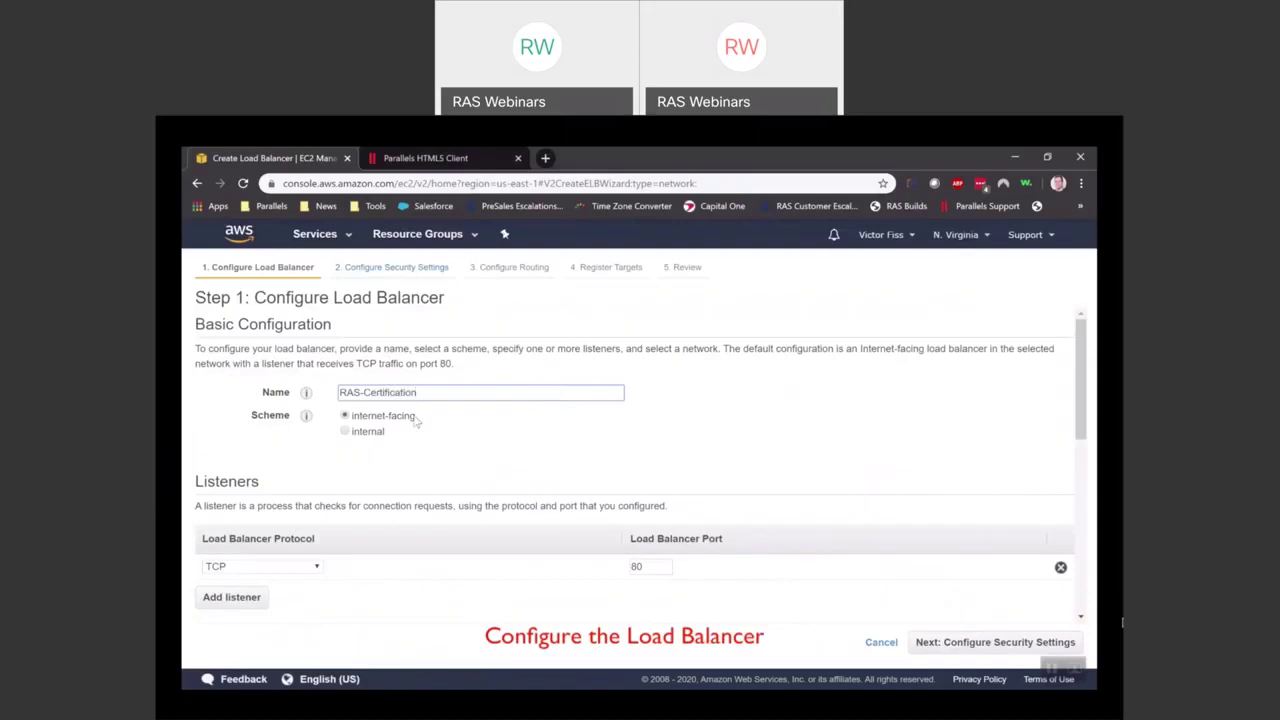
Give it a TCP_UDP listener on port 443 and enable the us-east-1b availability zone
{"action": "left_click", "coordinate": [316, 570]}
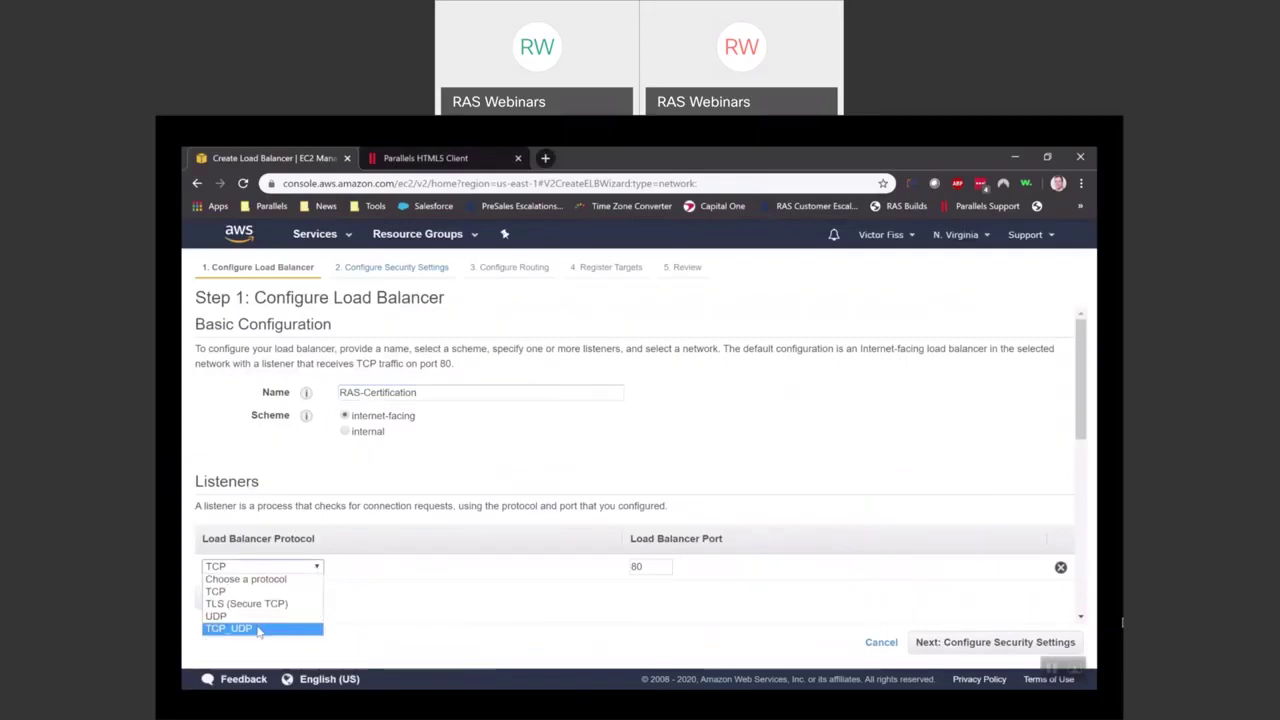
{"action": "left_click", "coordinate": [257, 629]}
{"action": "left_click_drag", "start_coordinate": [649, 566], "coordinate": [624, 567]}
{"action": "type", "text": "443"}
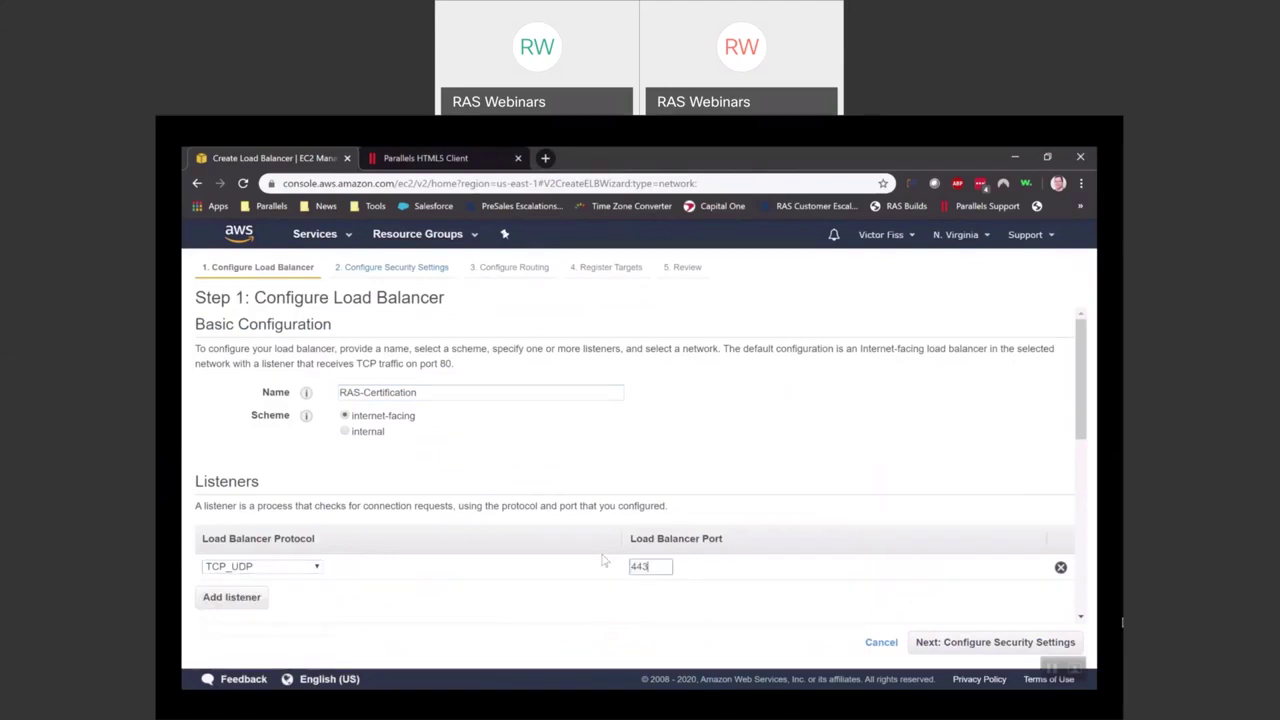
{"action": "left_click", "coordinate": [953, 648]}
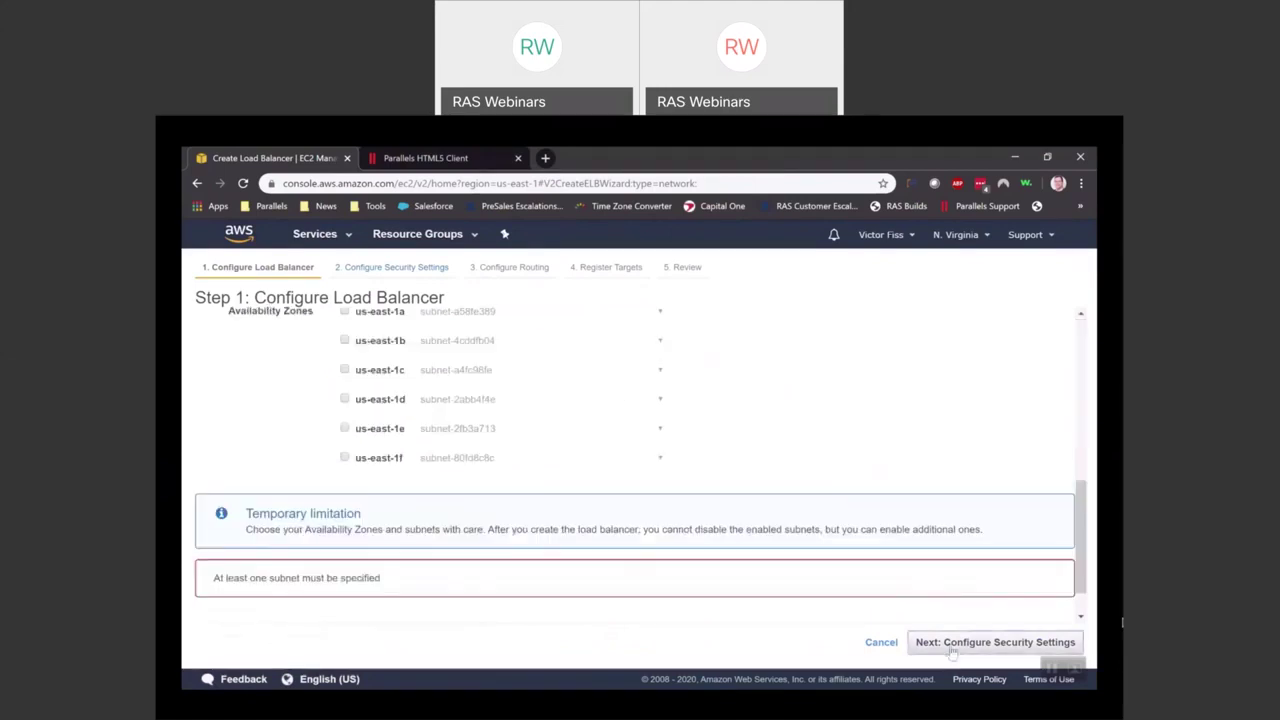
{"action": "left_click", "coordinate": [345, 341]}
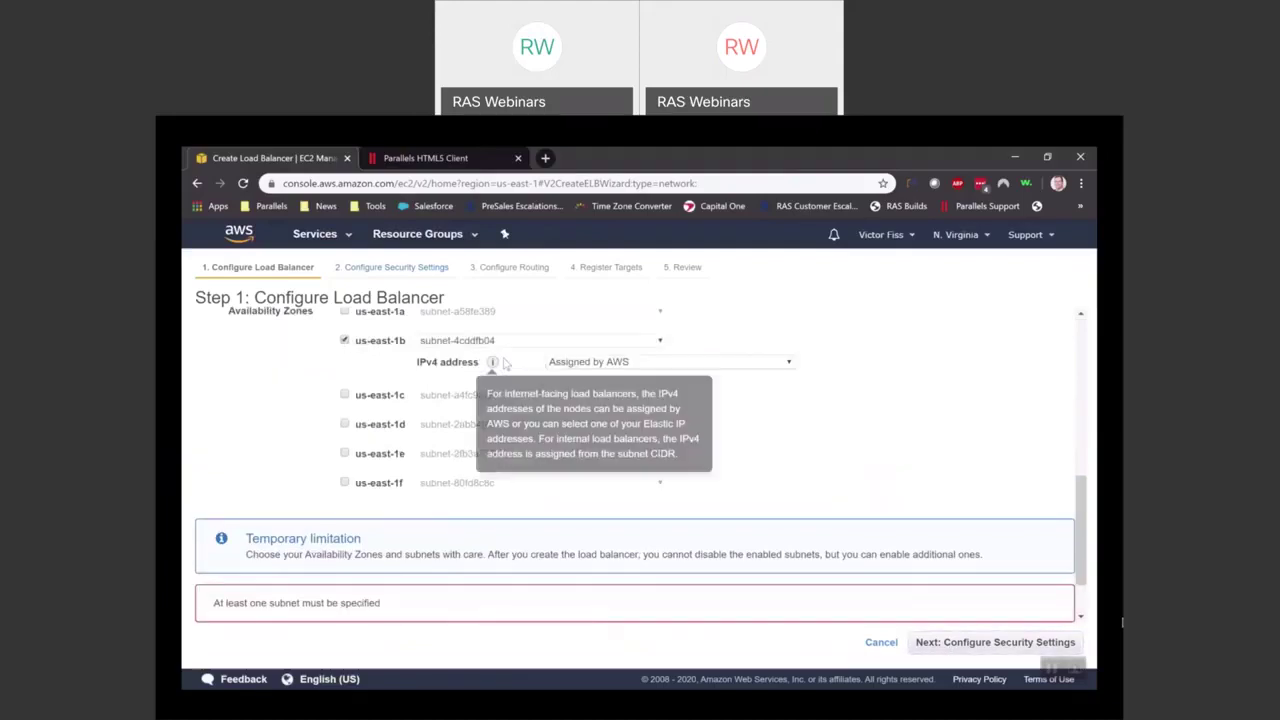
Create target group RAS-GW on port 443 and review its advanced health check settings
{"action": "left_click", "coordinate": [978, 645]}
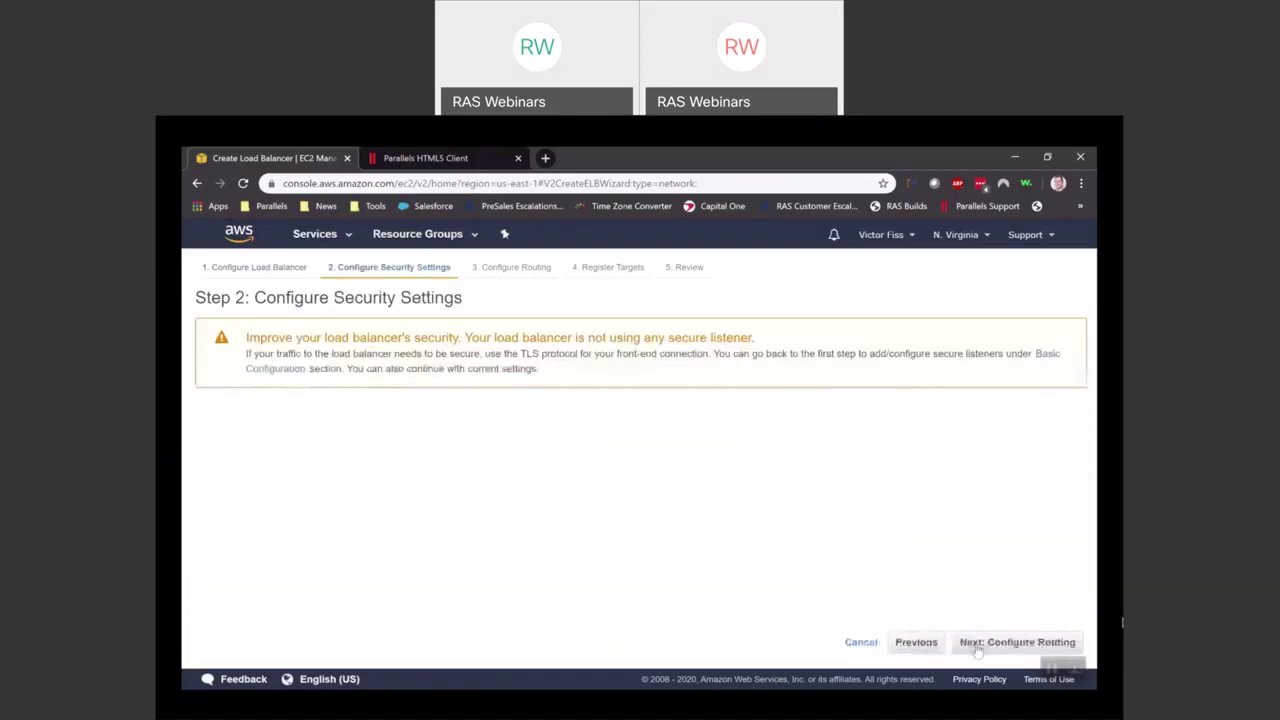
{"action": "left_click", "coordinate": [978, 648]}
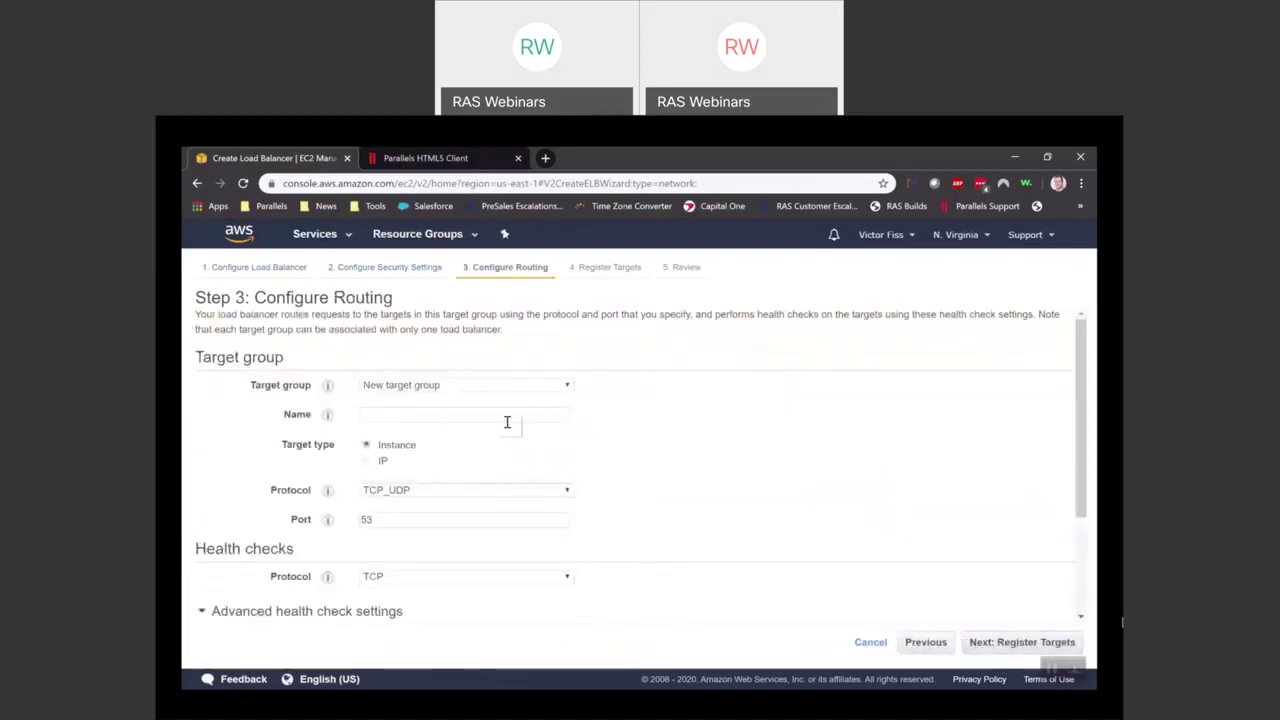
{"action": "left_click", "coordinate": [505, 421]}
{"action": "type", "text": "R"}
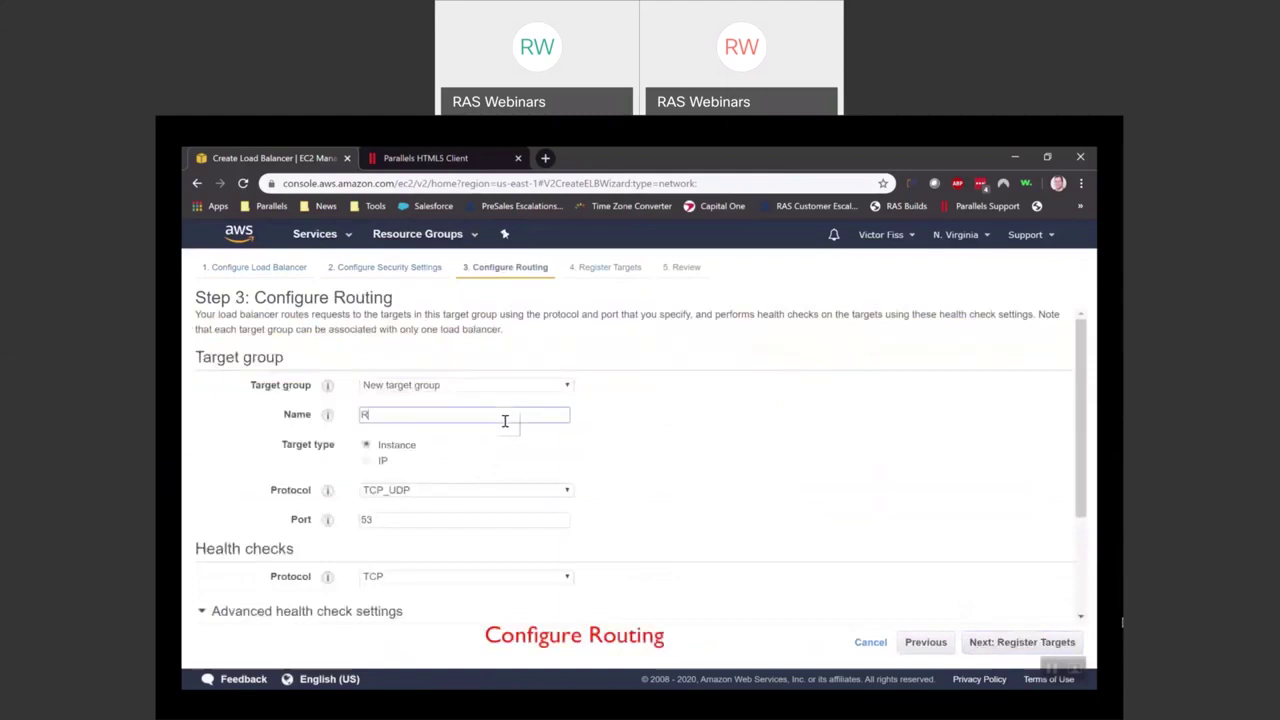
{"action": "type", "text": "AS-GW"}
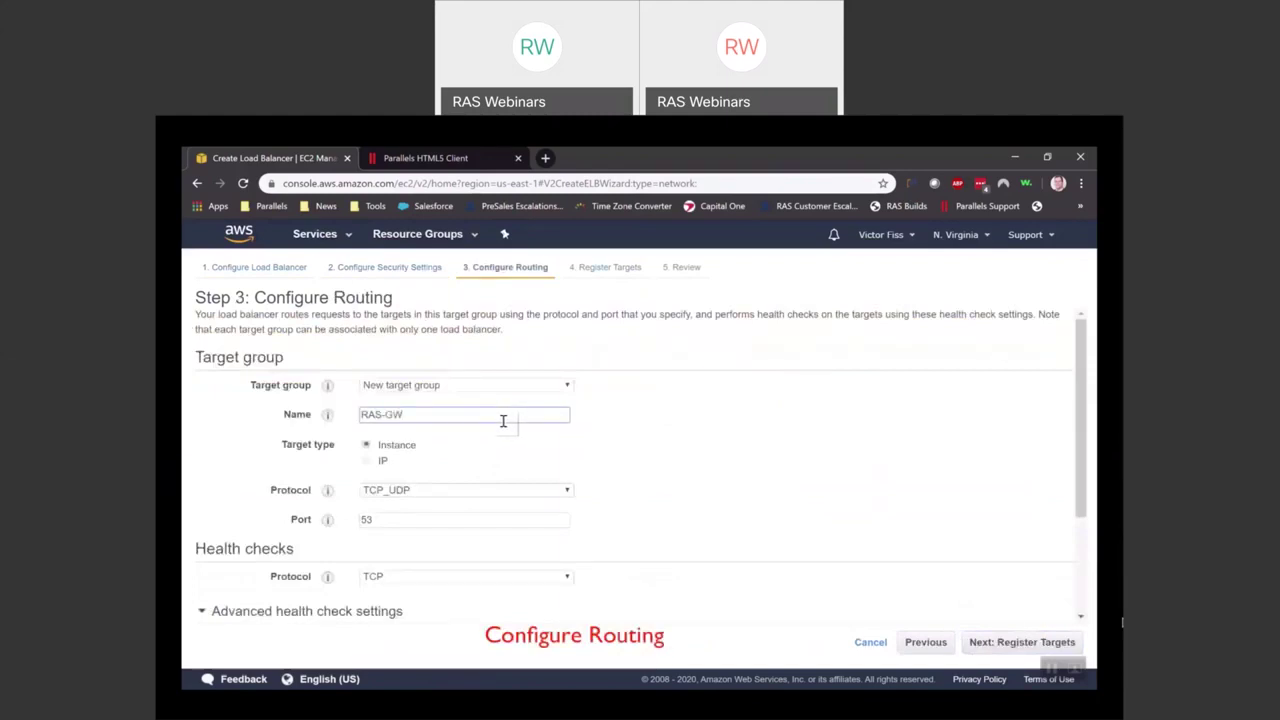
{"action": "double_click", "coordinate": [368, 519]}
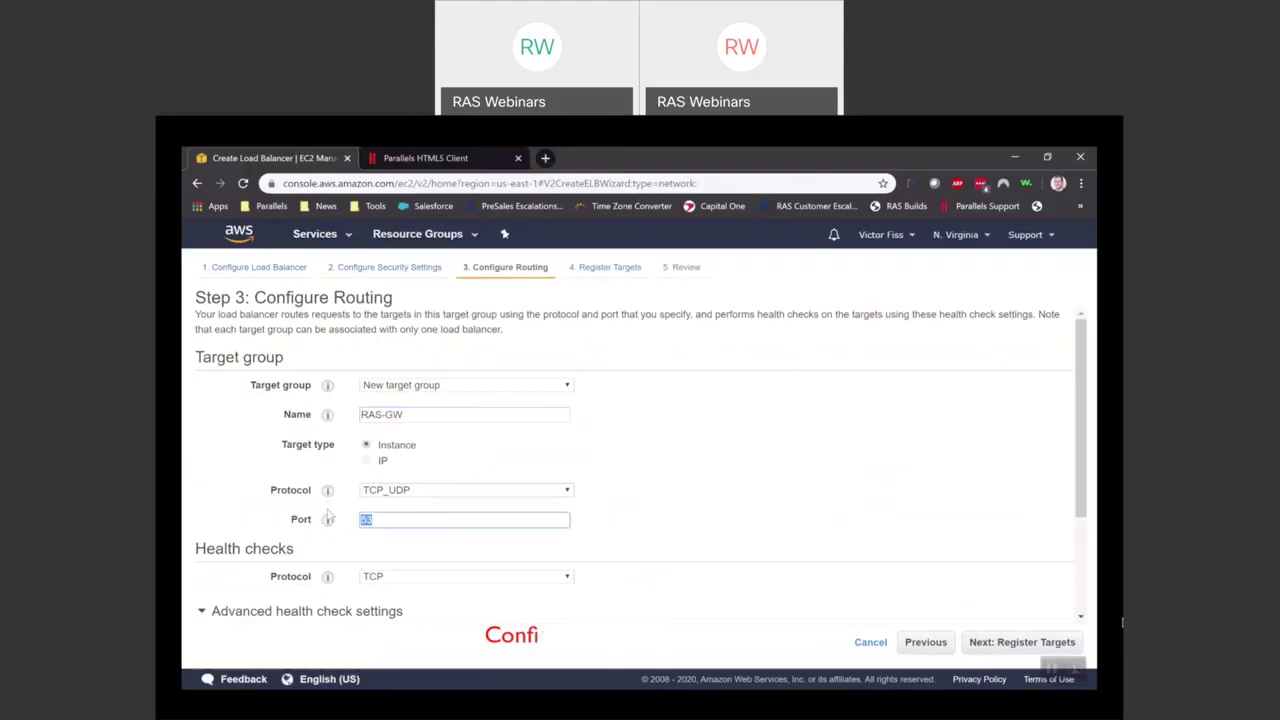
{"action": "type", "text": "443"}
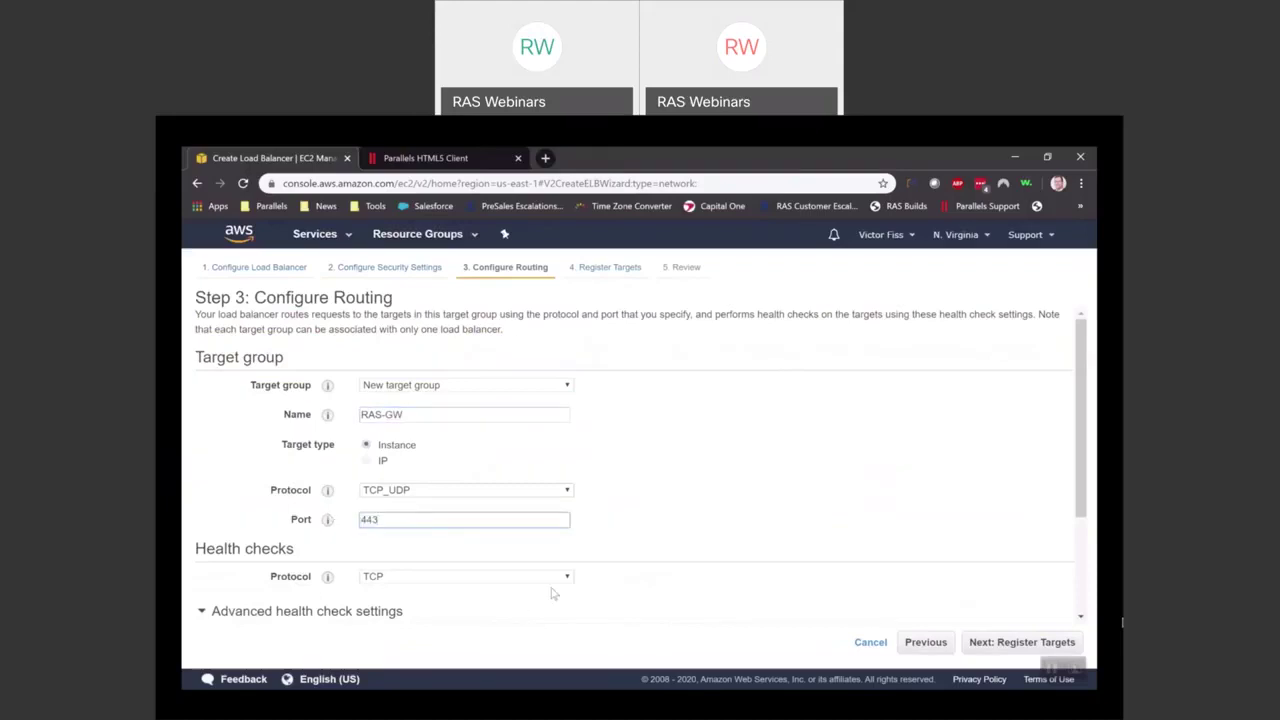
{"action": "left_click", "coordinate": [202, 612]}
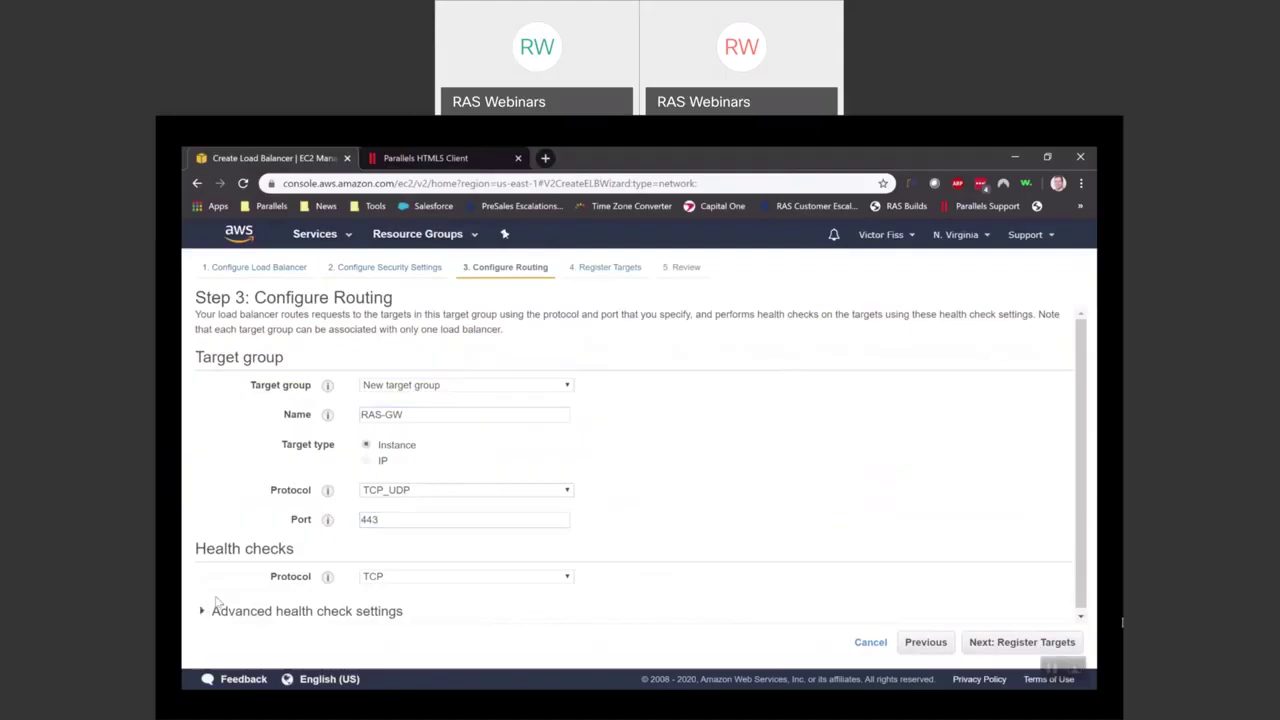
{"action": "left_click", "coordinate": [202, 610]}
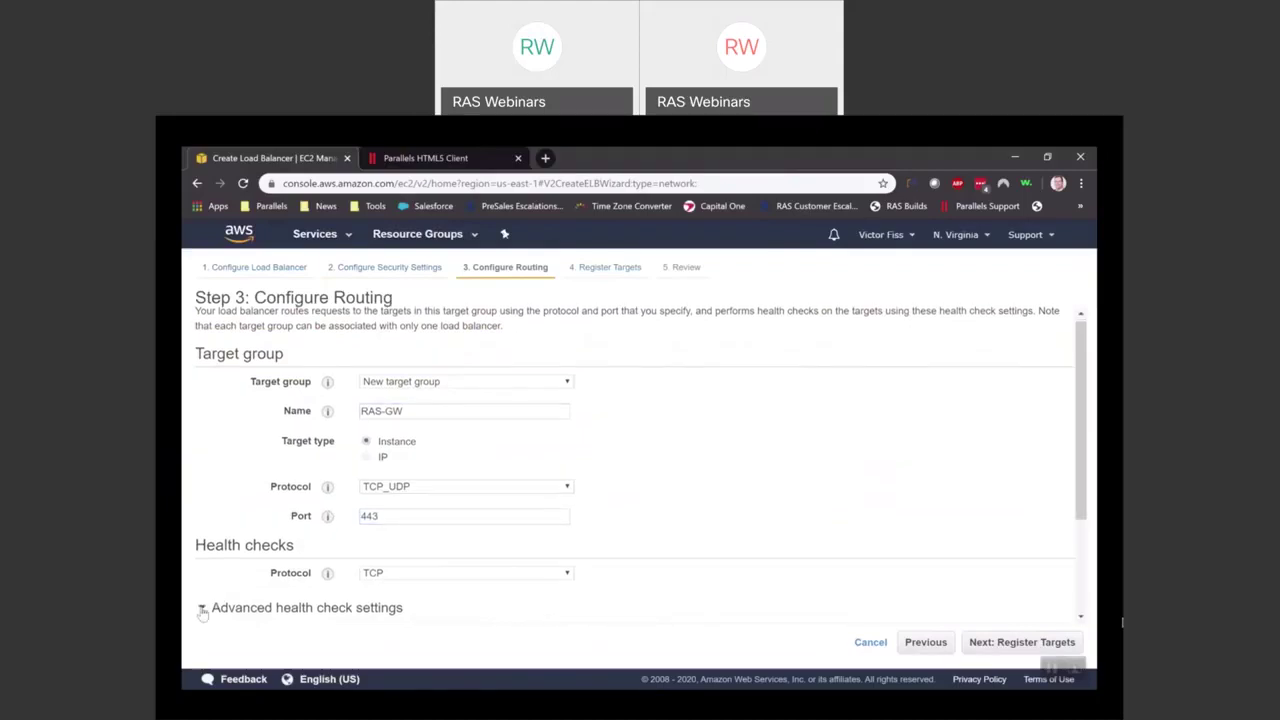
{"action": "scroll", "coordinate": [202, 613], "scroll_direction": "down", "scroll_amount": 3}
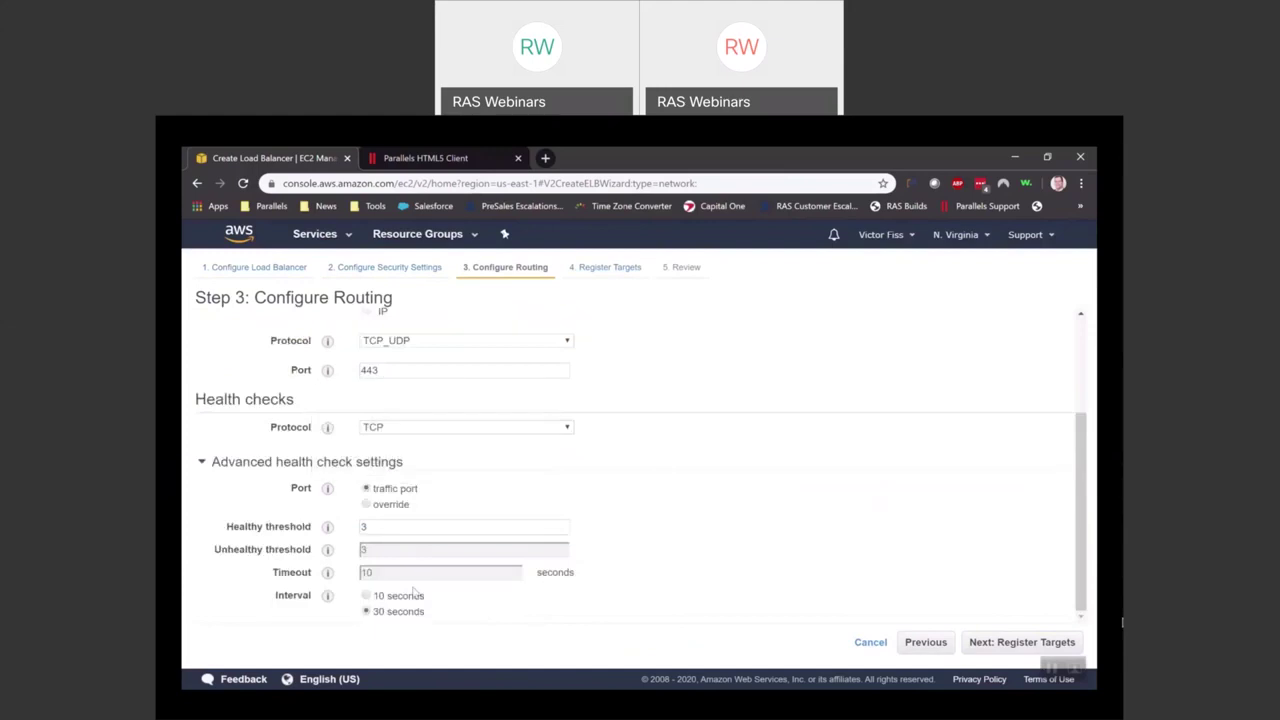
Register both running gateway instances as targets on port 443 and reach the Review step
{"action": "left_click", "coordinate": [1005, 642]}
{"action": "scroll", "coordinate": [280, 583], "scroll_direction": "down", "scroll_amount": 3}
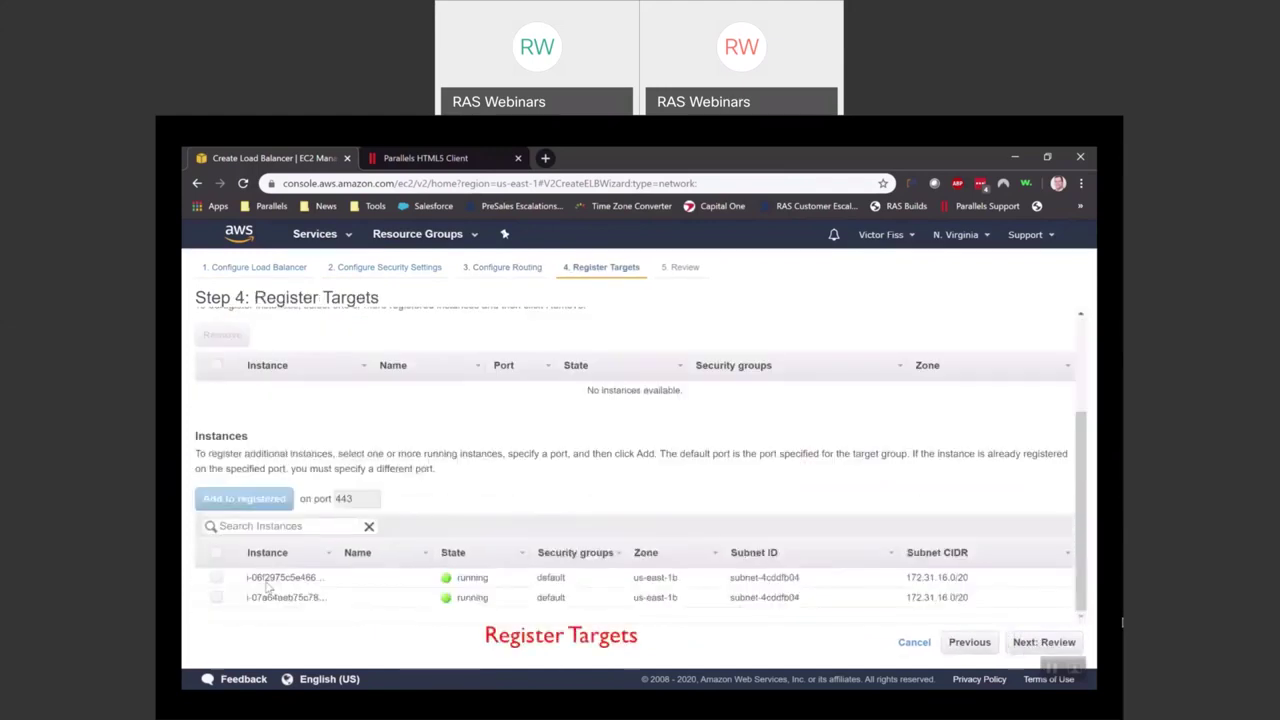
{"action": "left_click", "coordinate": [216, 552]}
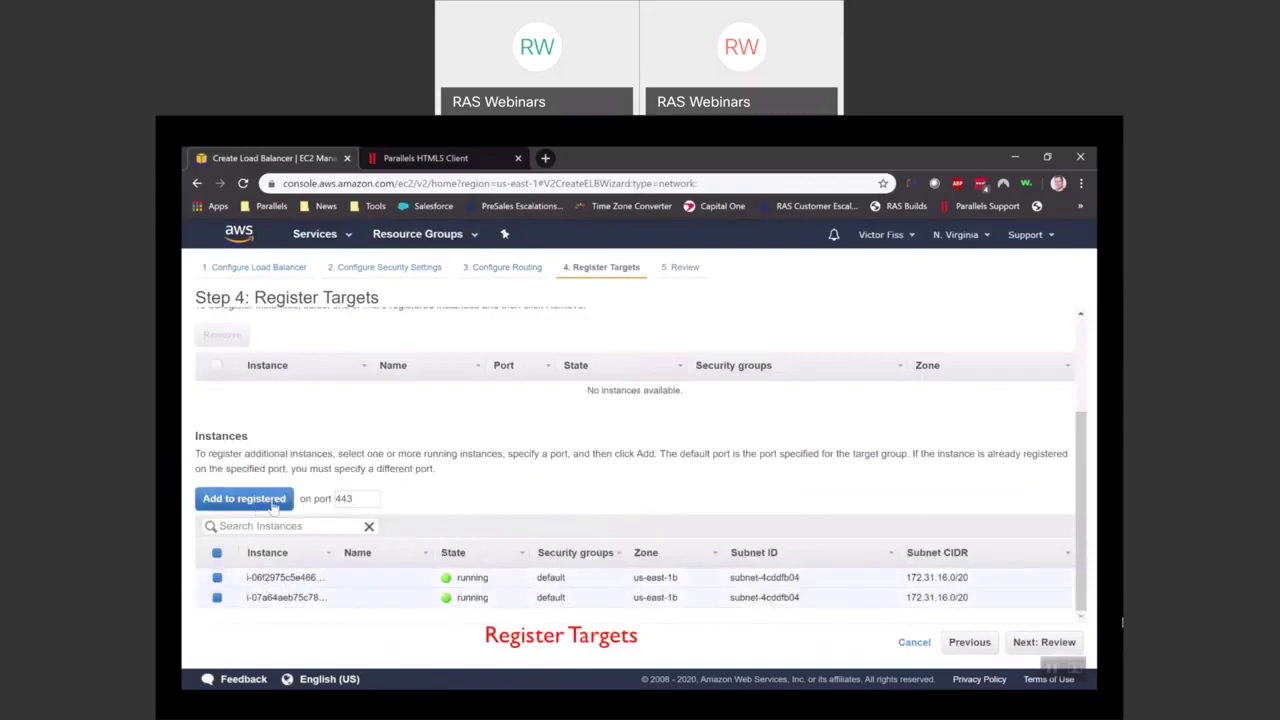
{"action": "left_click", "coordinate": [273, 501]}
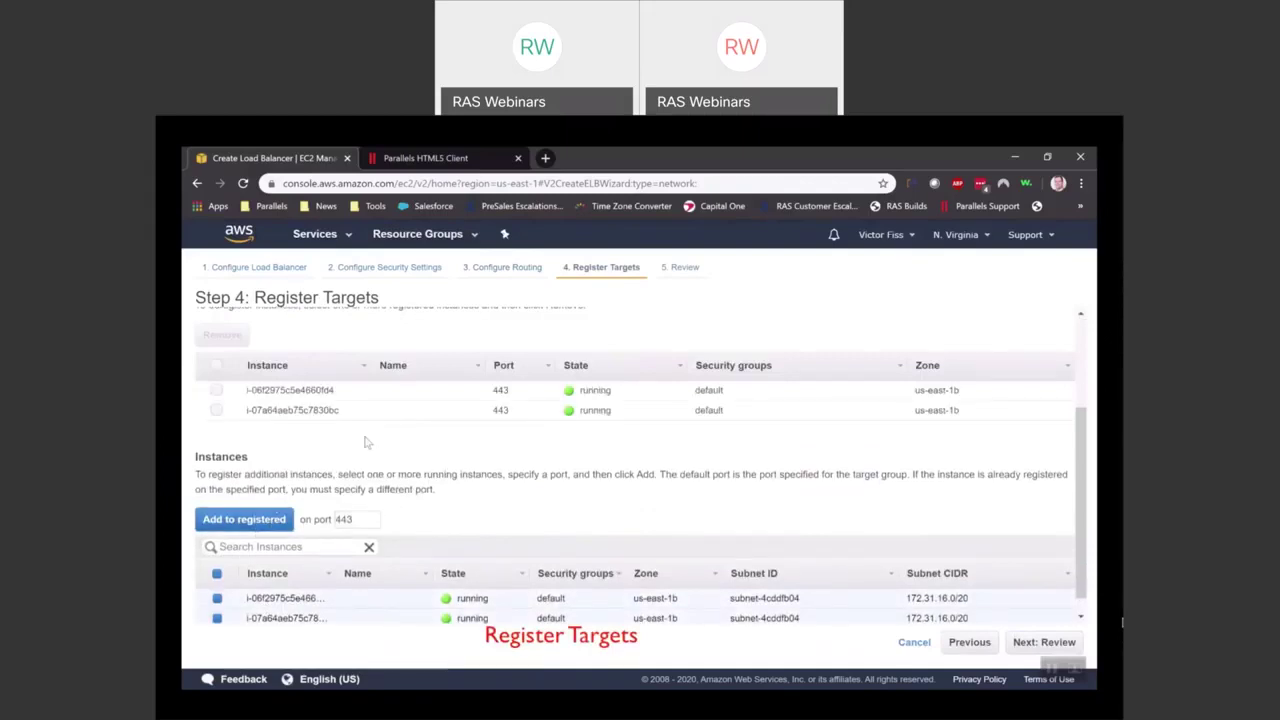
{"action": "left_click", "coordinate": [1032, 646]}
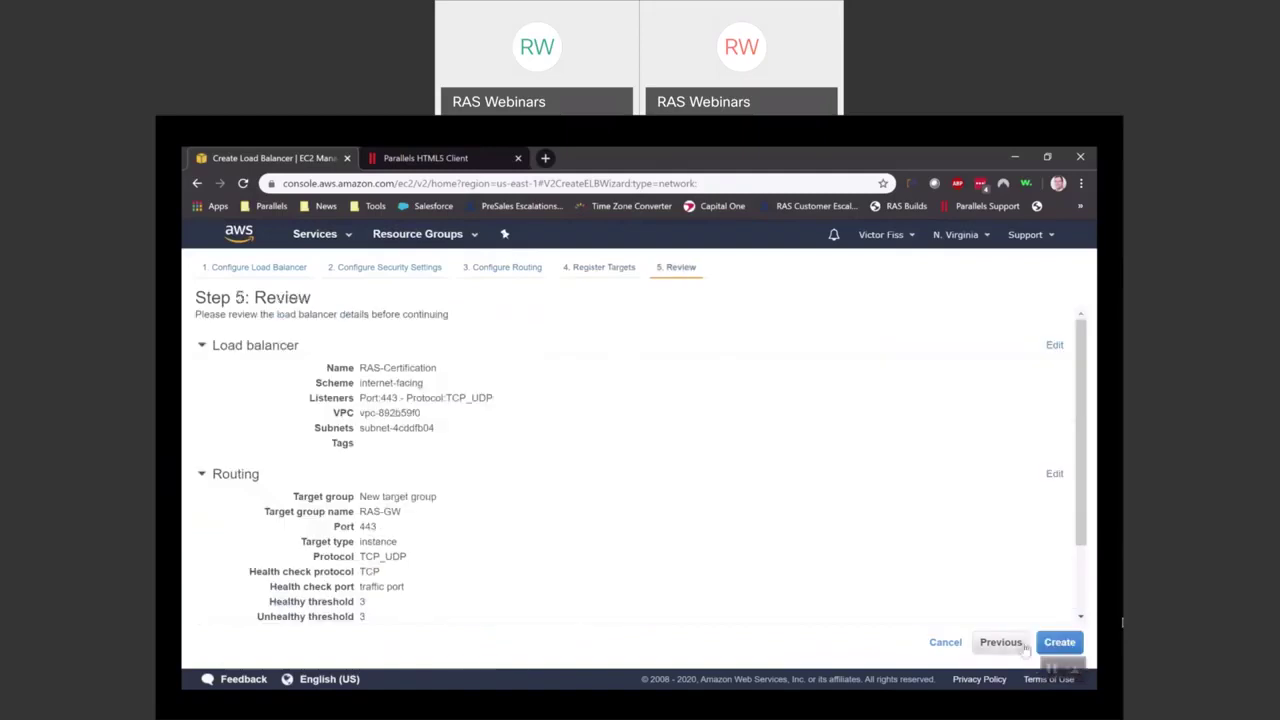
Create the RAS-Certification load balancer and return to the load balancers list
{"action": "left_click", "coordinate": [1050, 644]}
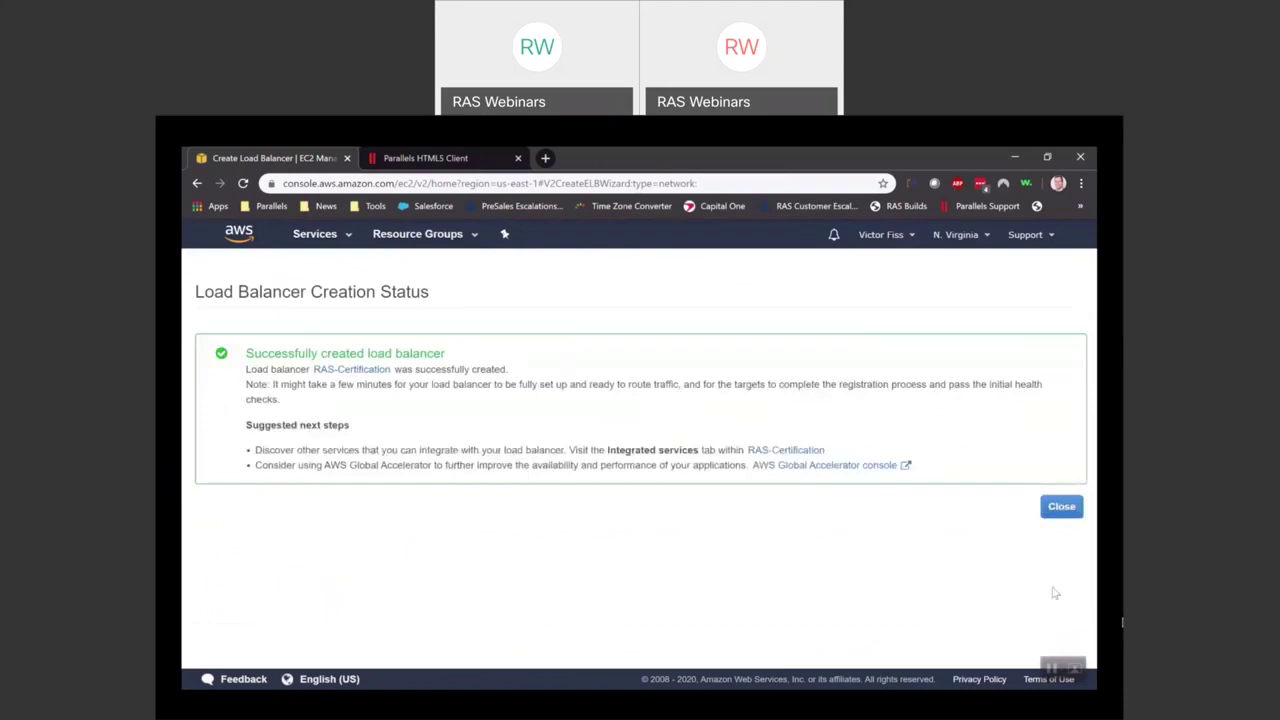
{"action": "left_click", "coordinate": [1063, 507]}
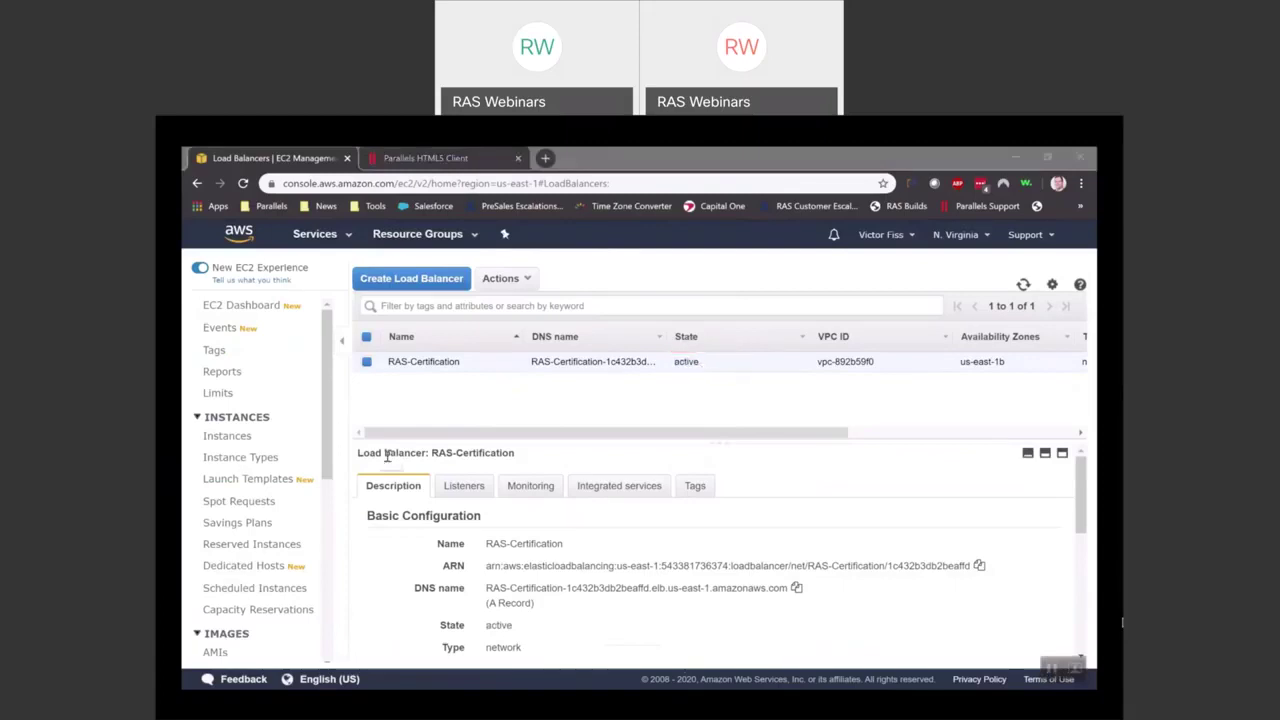
Set RAS-GW's deregistration delay to 0 seconds and copy the load balancer's DNS name
{"action": "left_click_drag", "start_coordinate": [330, 463], "coordinate": [322, 635]}
{"action": "right_click", "coordinate": [313, 596]}
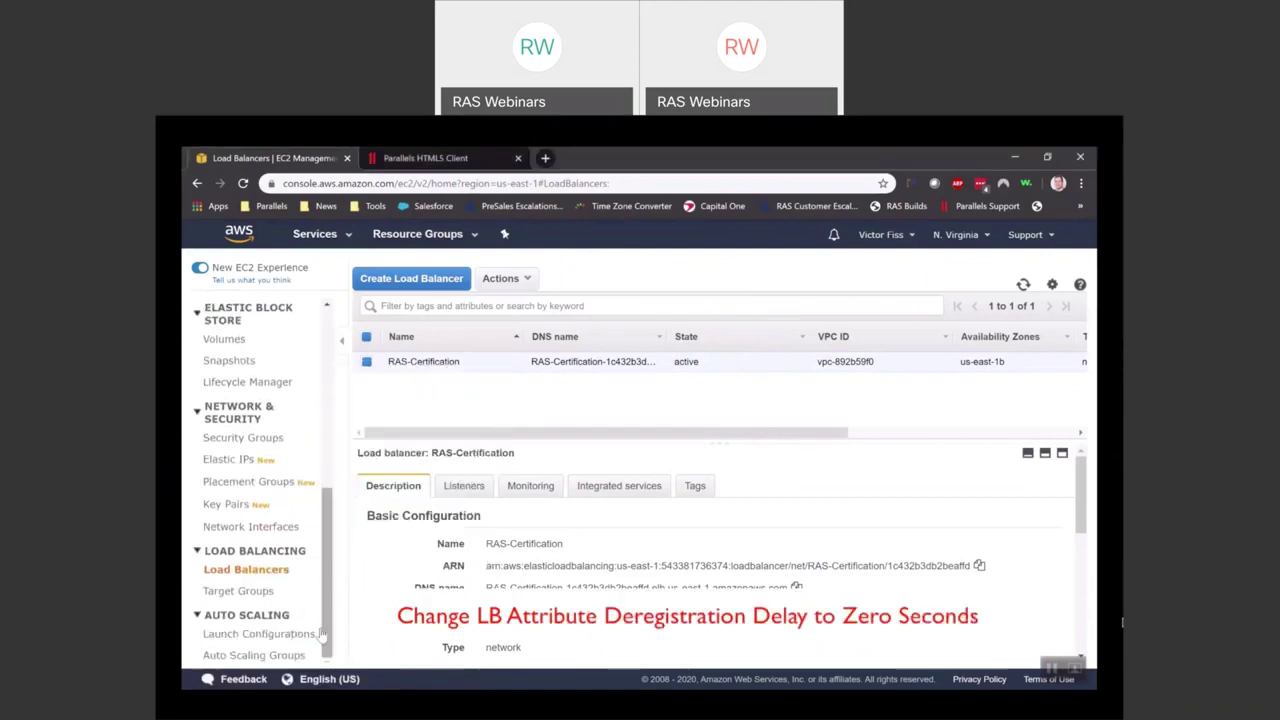
{"action": "left_click", "coordinate": [266, 592]}
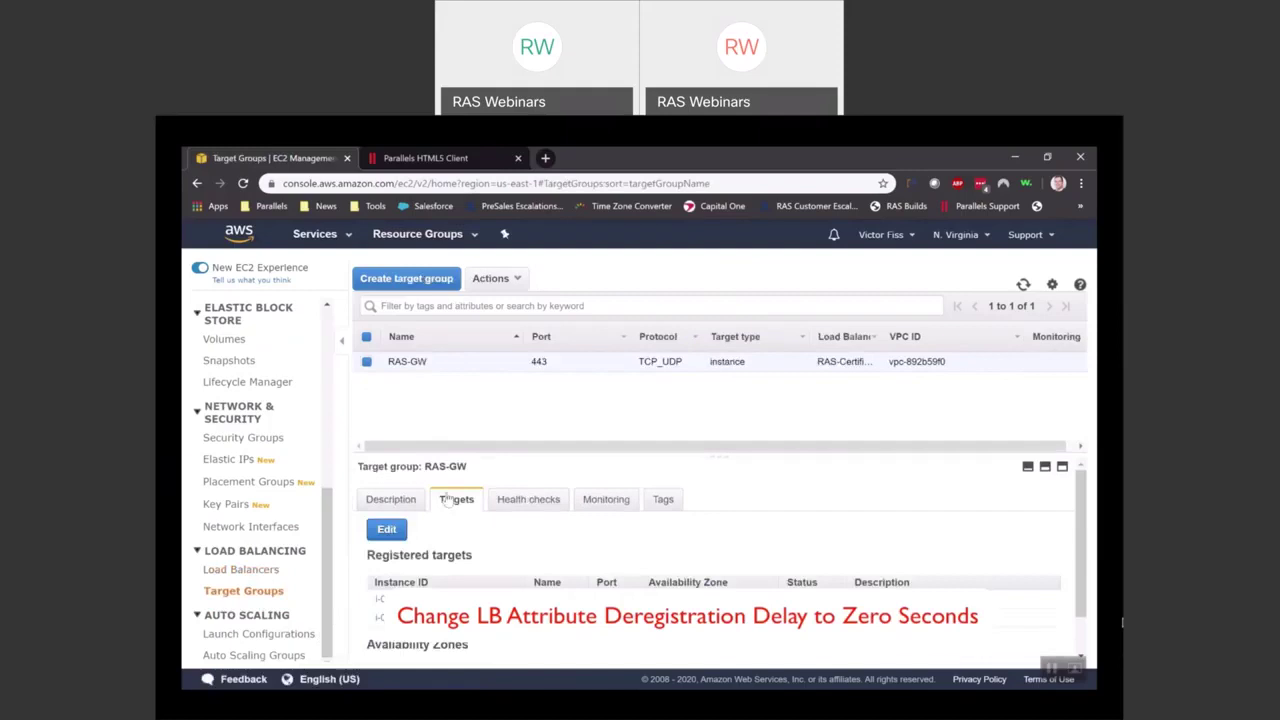
{"action": "right_click", "coordinate": [441, 368]}
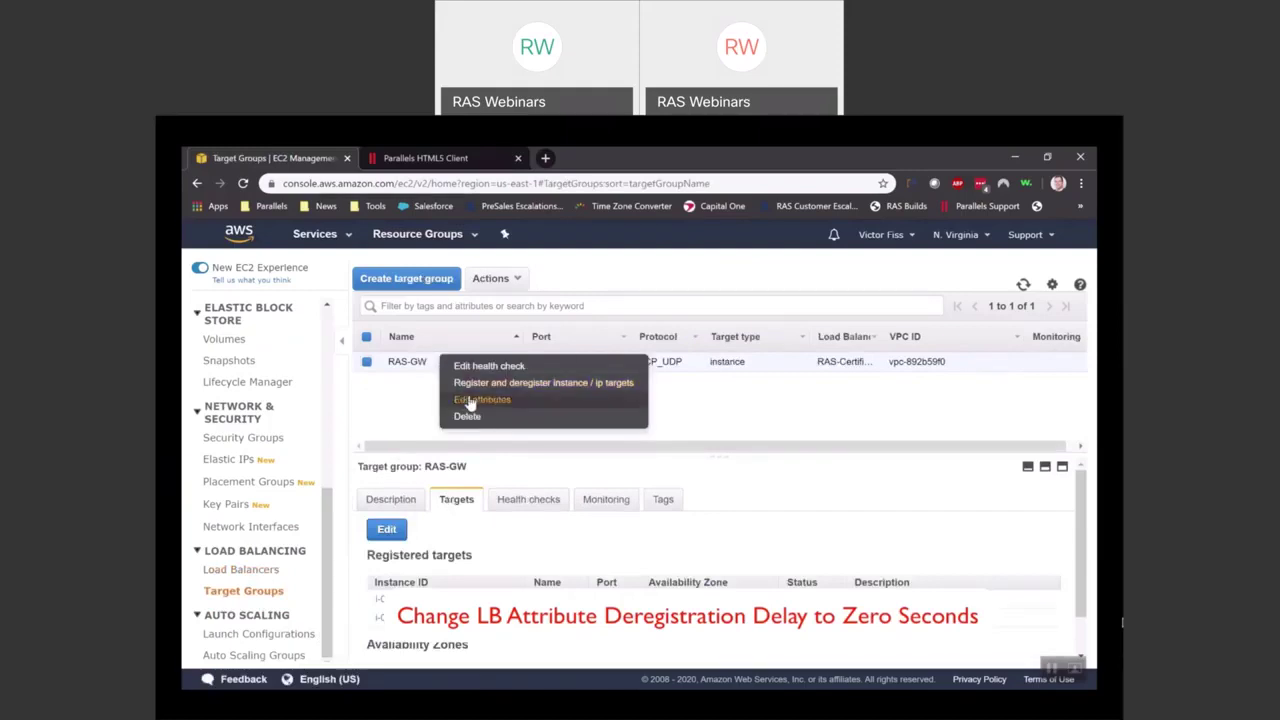
{"action": "left_click", "coordinate": [470, 402]}
{"action": "double_click", "coordinate": [668, 437]}
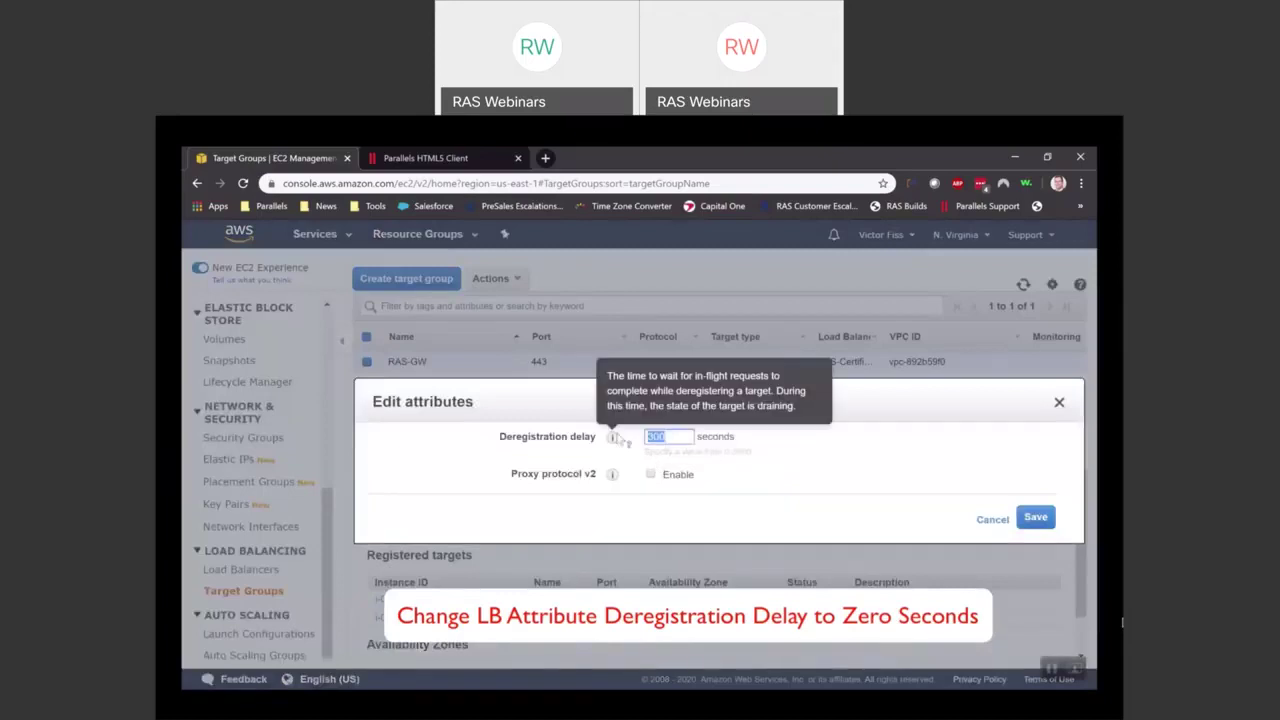
{"action": "type", "text": "0"}
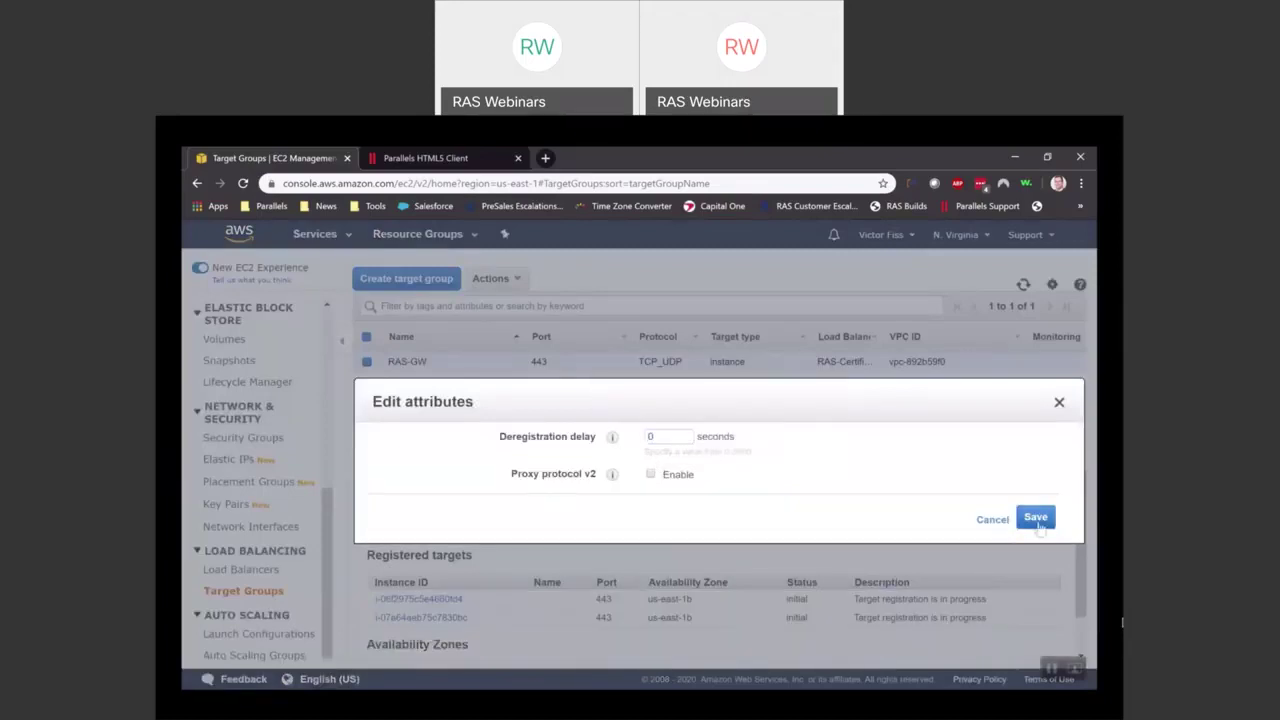
{"action": "left_click", "coordinate": [1036, 518]}
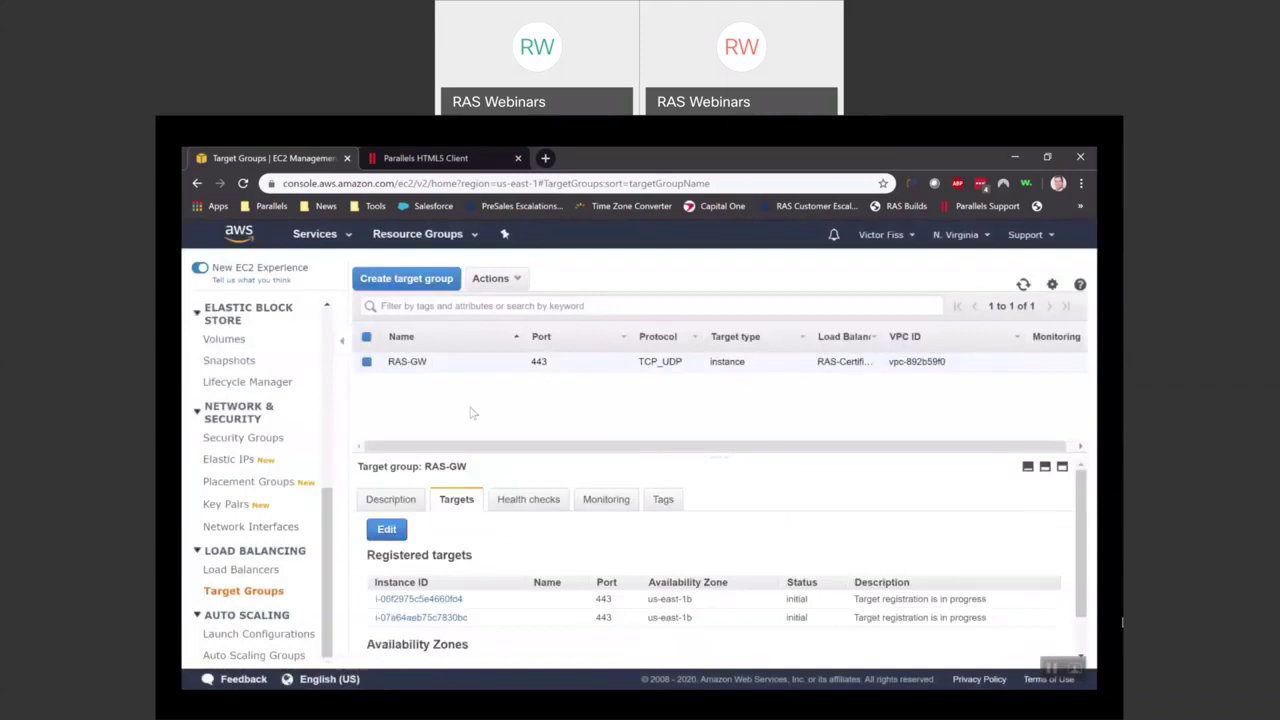
{"action": "left_click", "coordinate": [245, 570]}
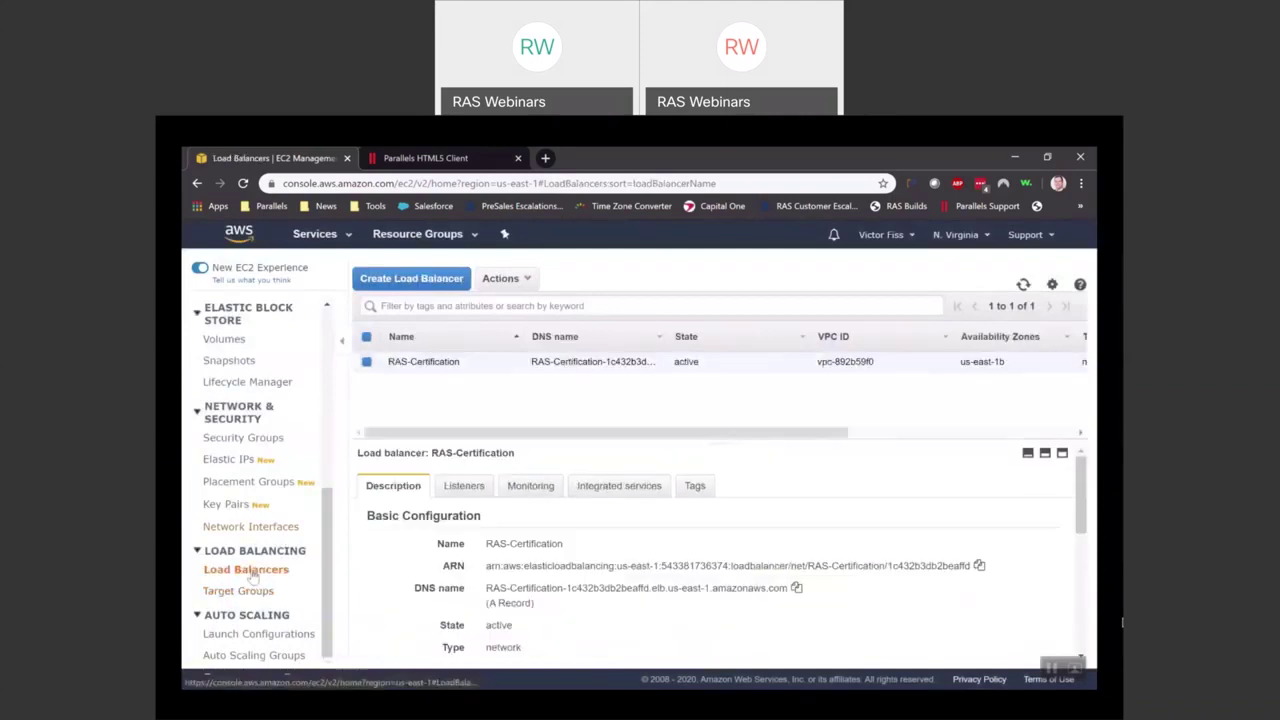
{"action": "left_click", "coordinate": [797, 590]}
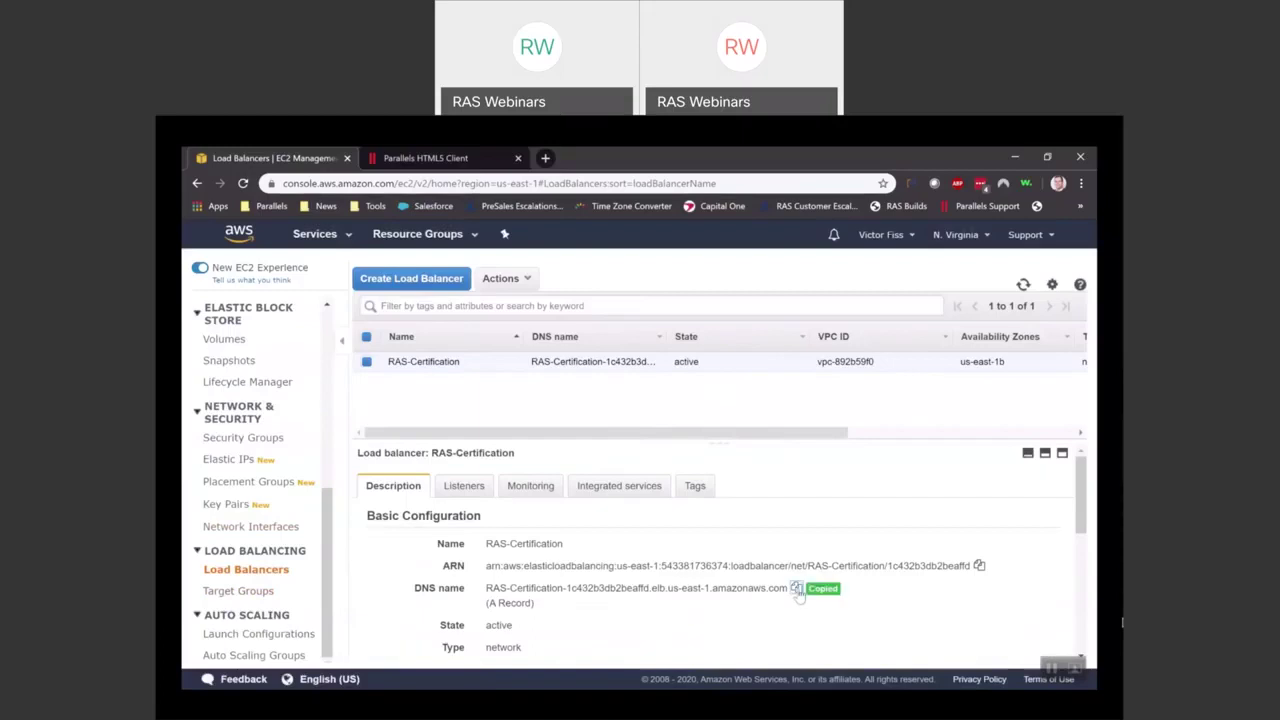
{"action": "left_click", "coordinate": [545, 158]}
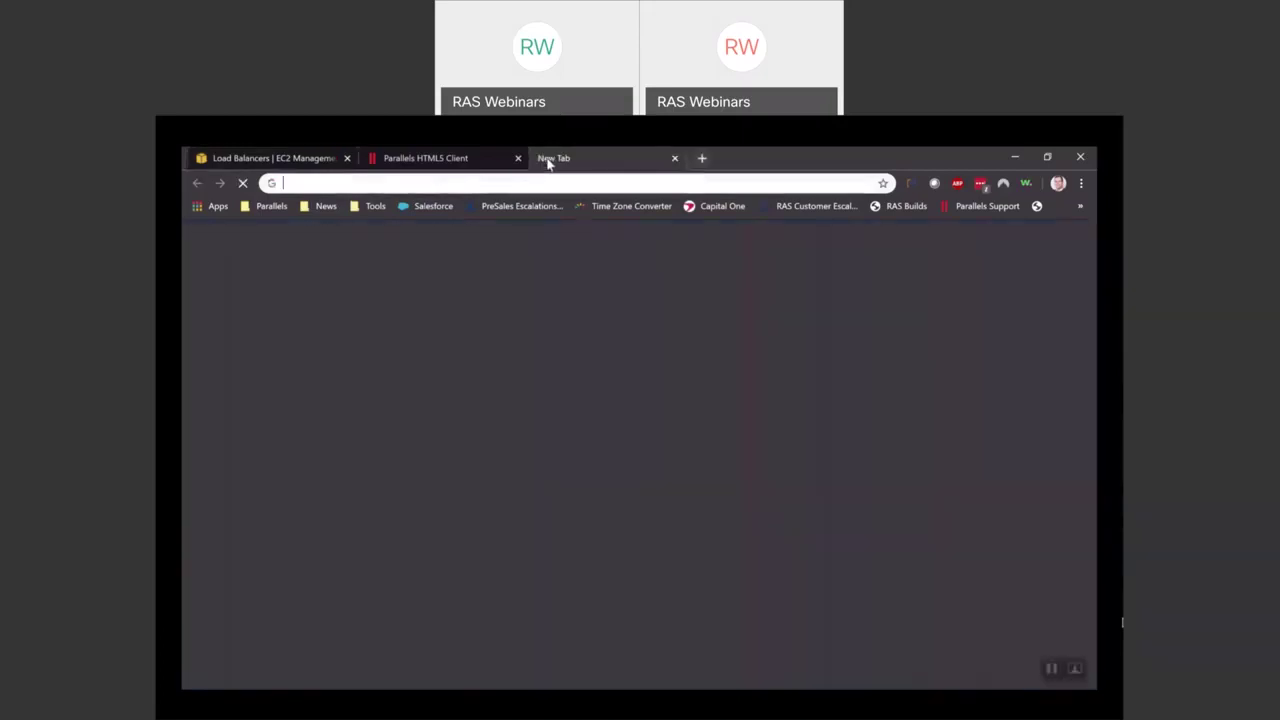
{"action": "type", "text": "https://"}
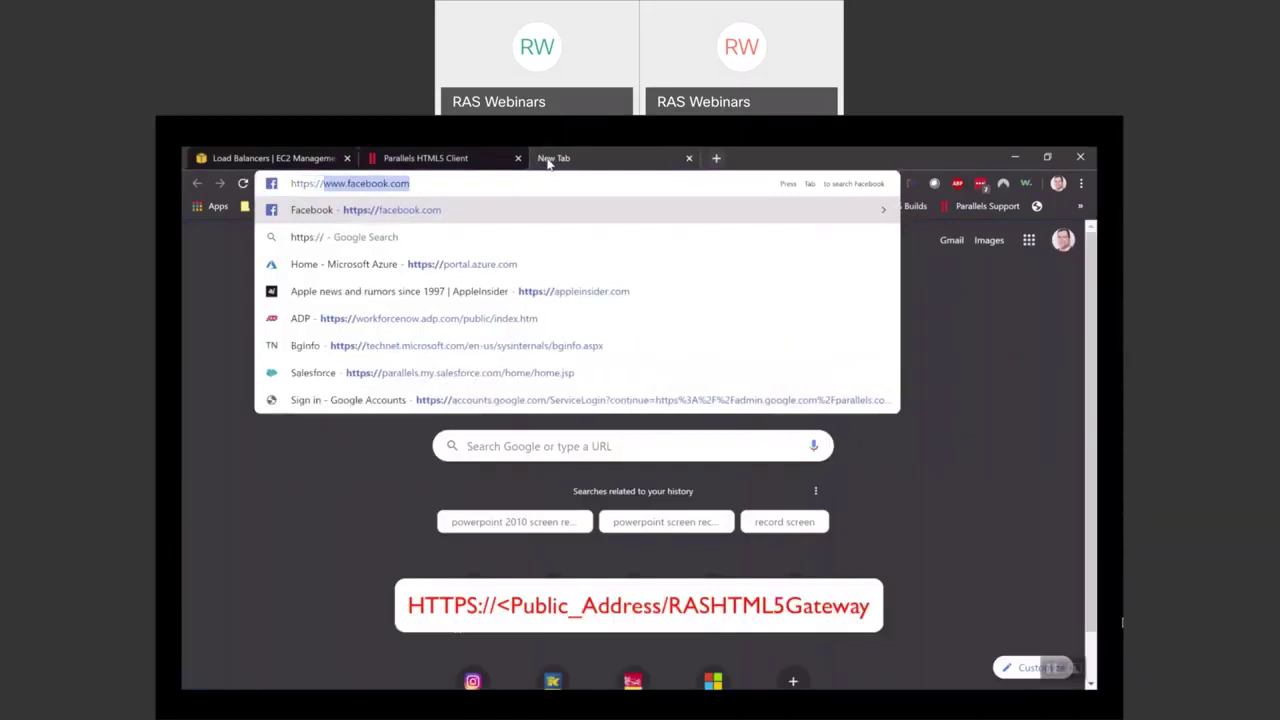
{"action": "key", "text": "ctrl+v"}
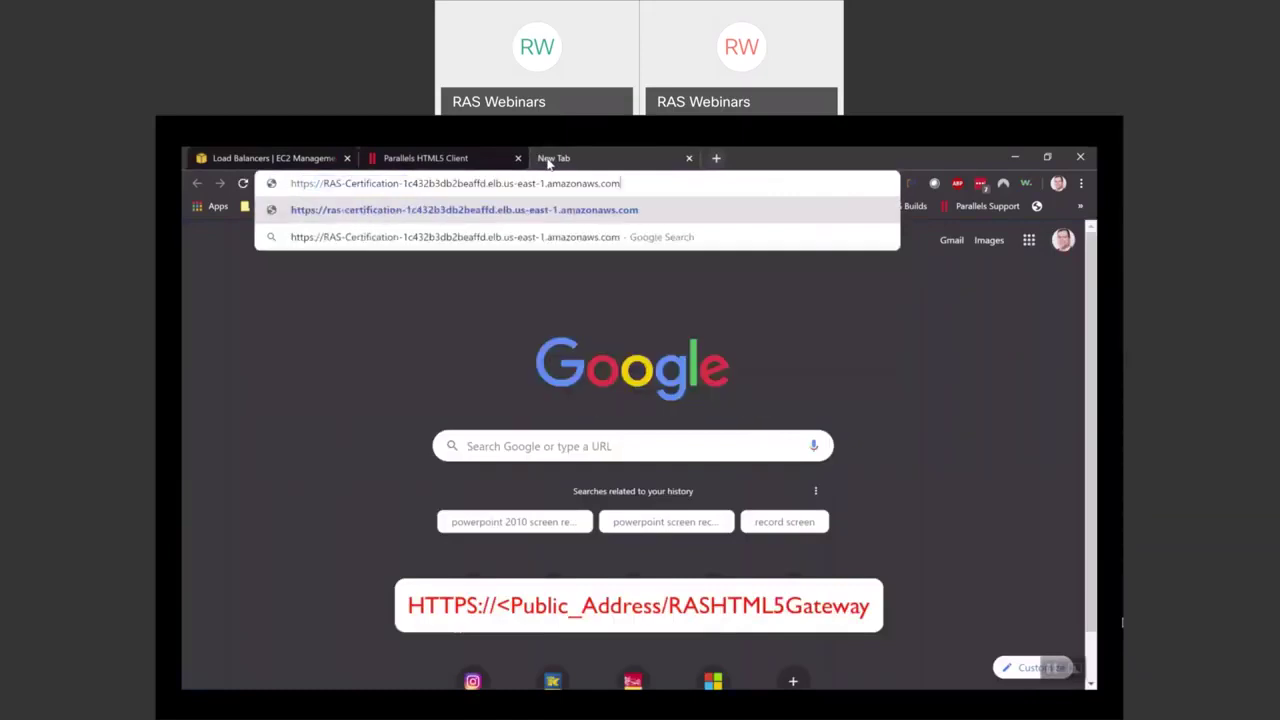
{"action": "type", "text": "RAS"}
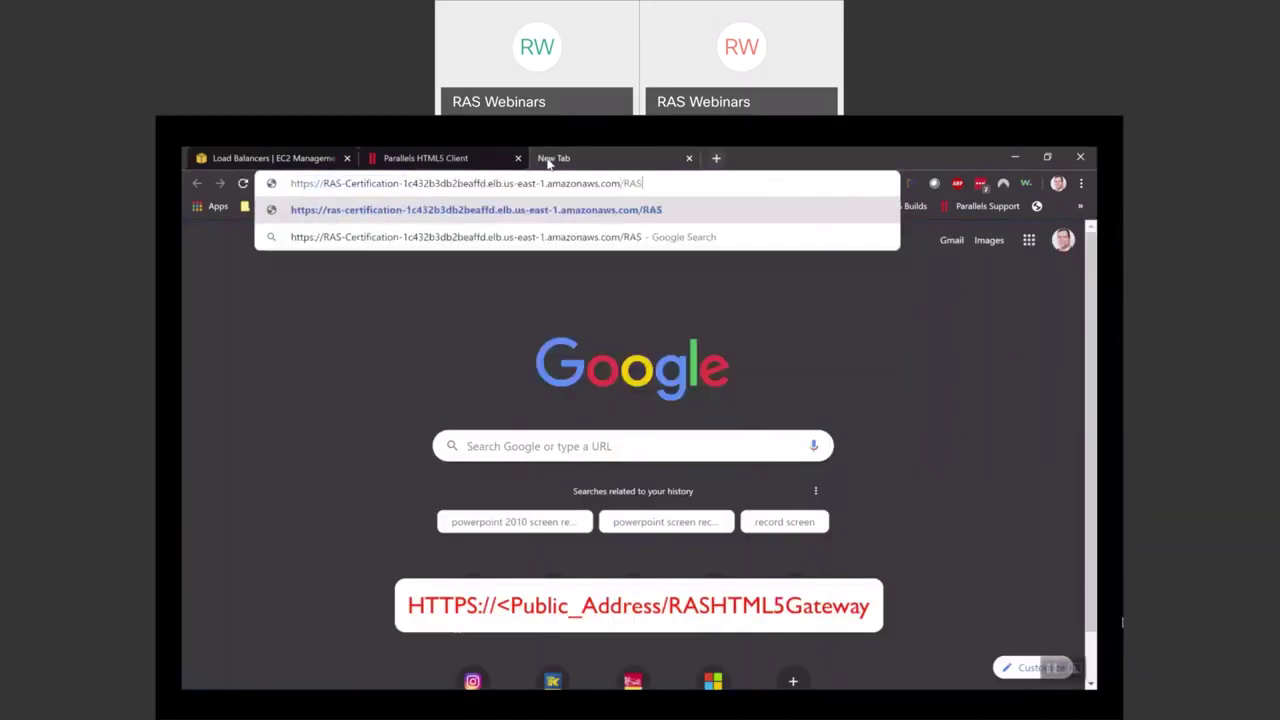
{"action": "type", "text": "HTML5Gateway"}
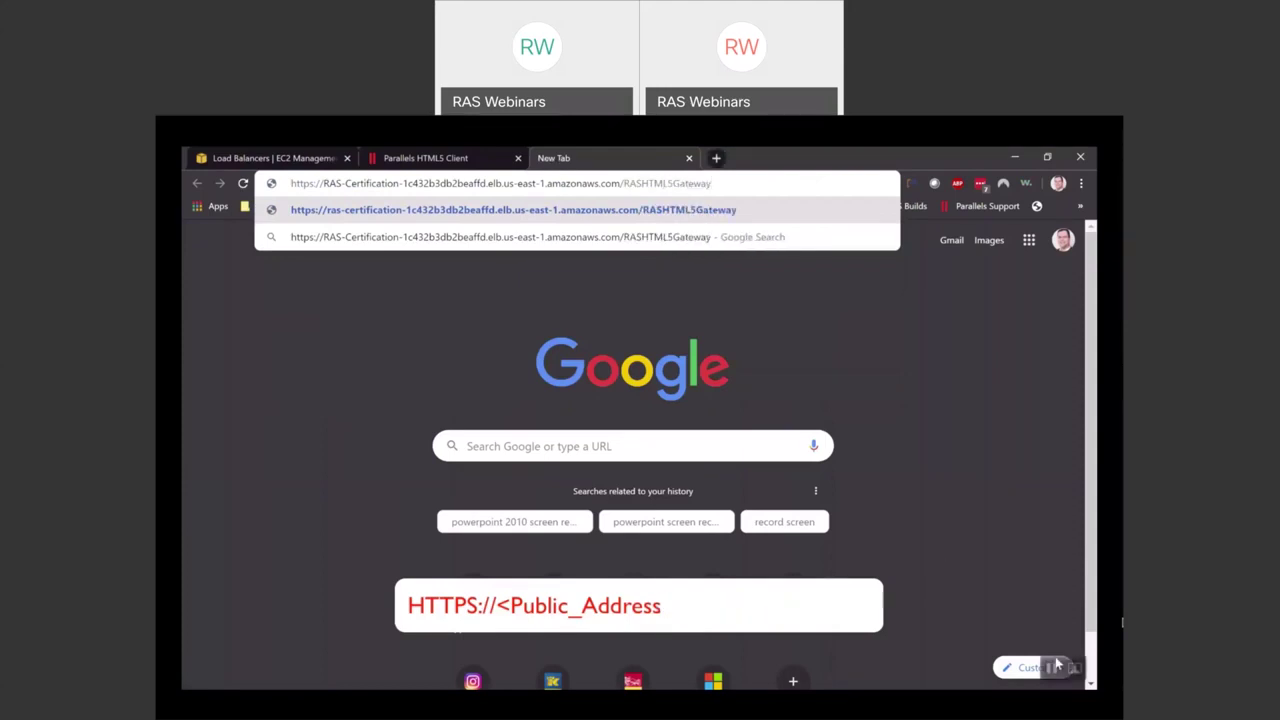
{"action": "key", "text": "Return"}
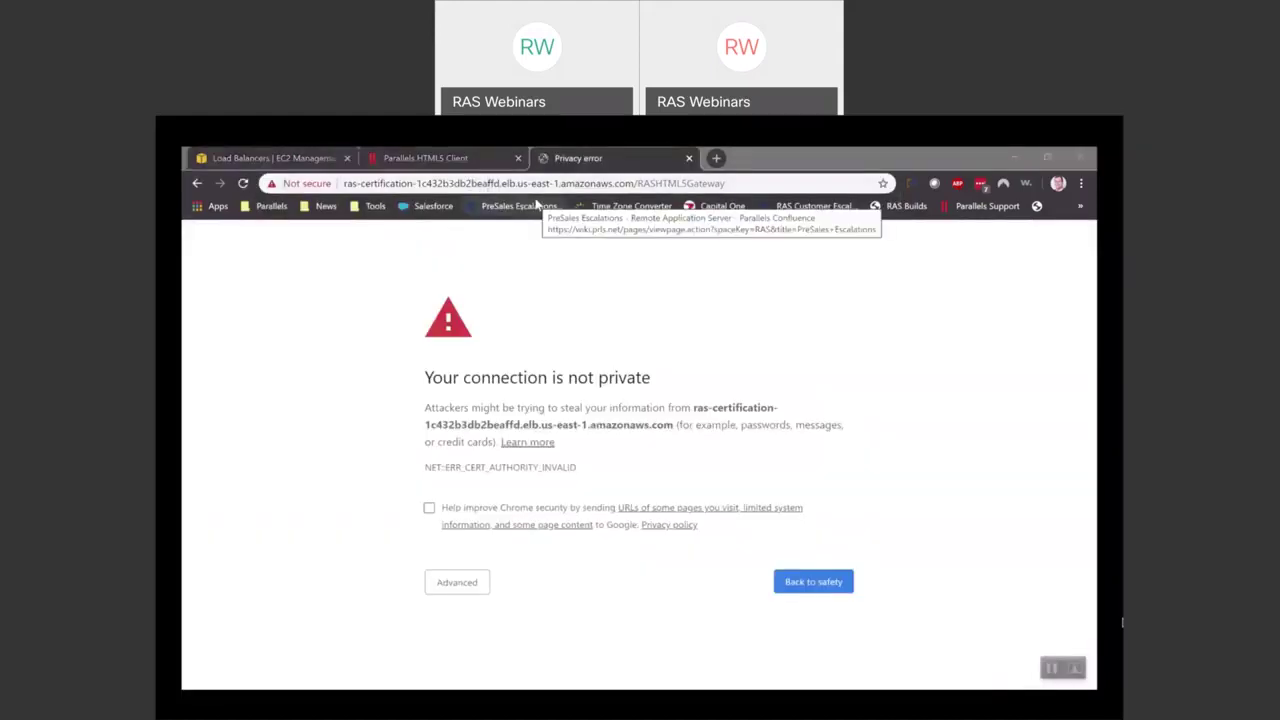
Bypass the certificate warning to reach the Parallels RAS login page
{"action": "left_click", "coordinate": [465, 584]}
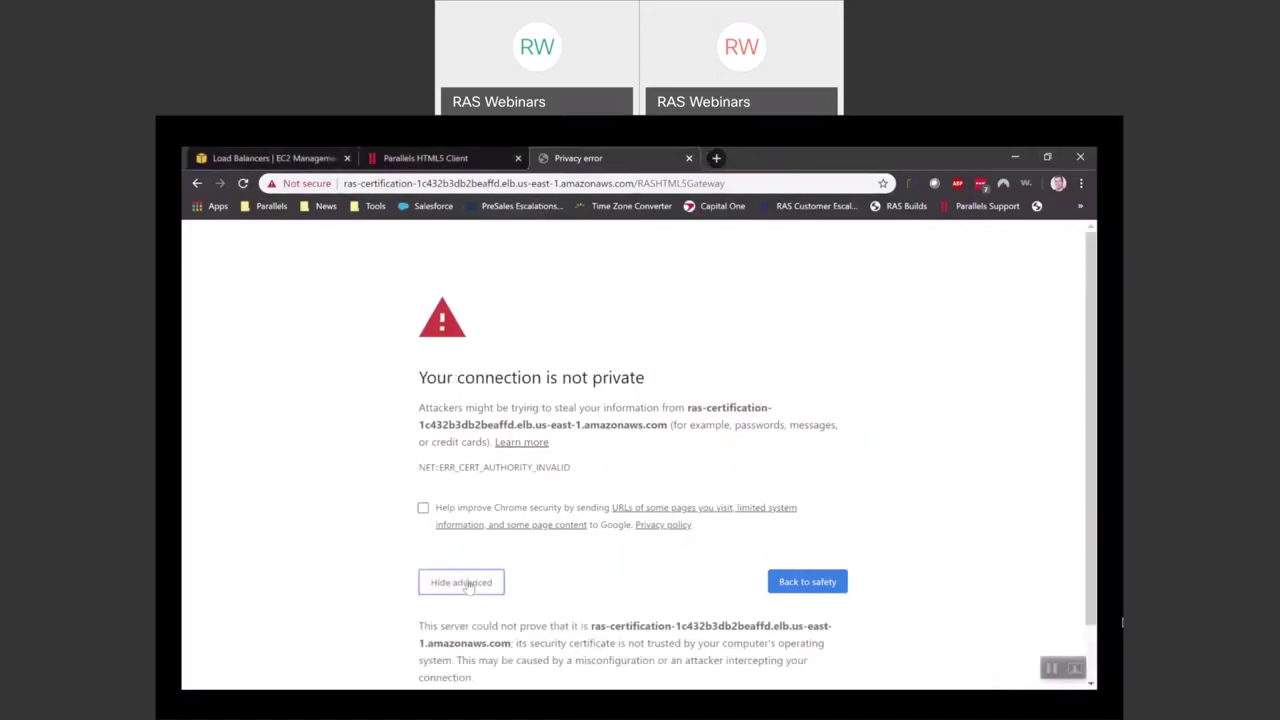
{"action": "scroll", "coordinate": [500, 610], "scroll_direction": "down", "scroll_amount": 1}
{"action": "left_click", "coordinate": [563, 647]}
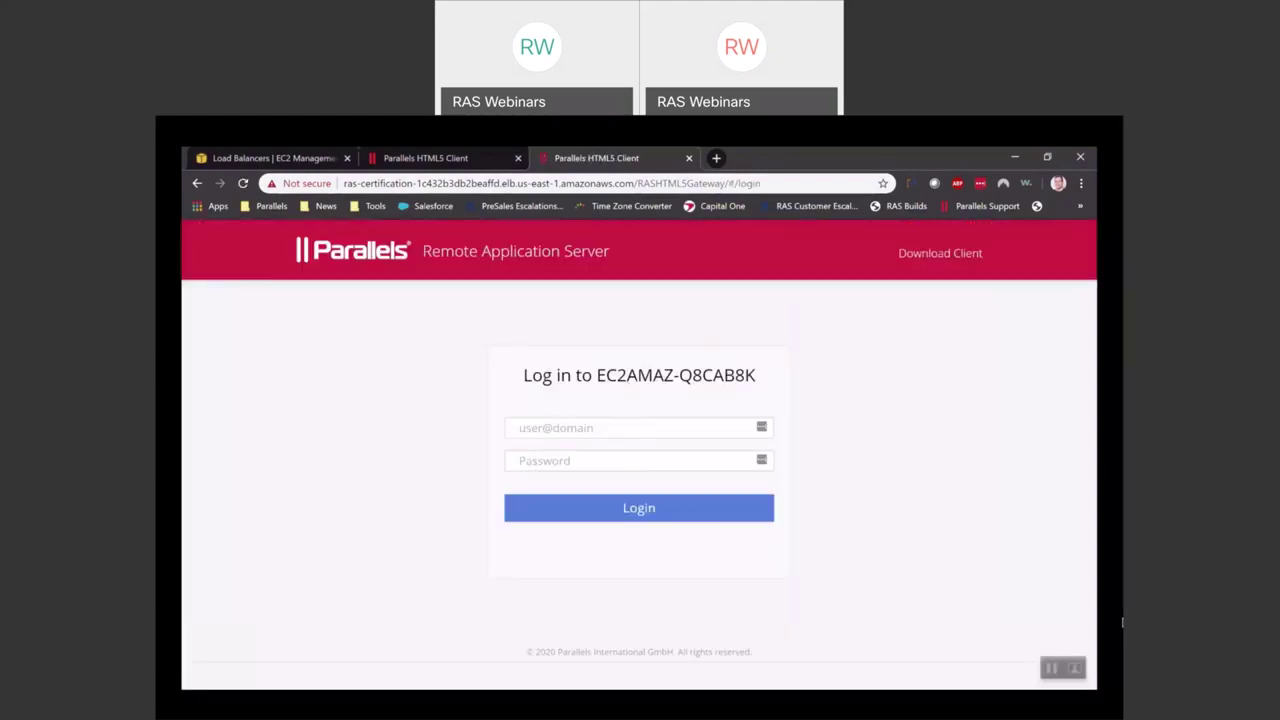
Open the second gateway's Web Site Defaults settings in the RAS Console
{"action": "left_click", "coordinate": [709, 684]}
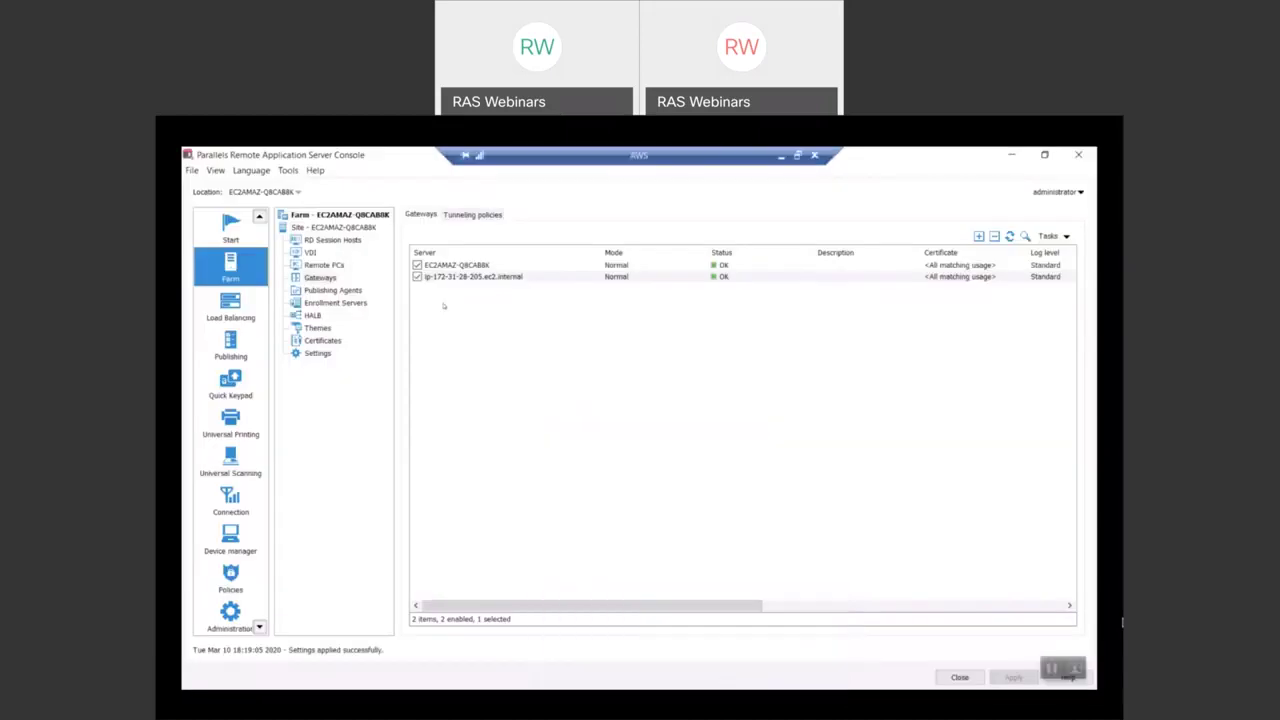
{"action": "right_click", "coordinate": [443, 305]}
{"action": "right_click", "coordinate": [449, 276]}
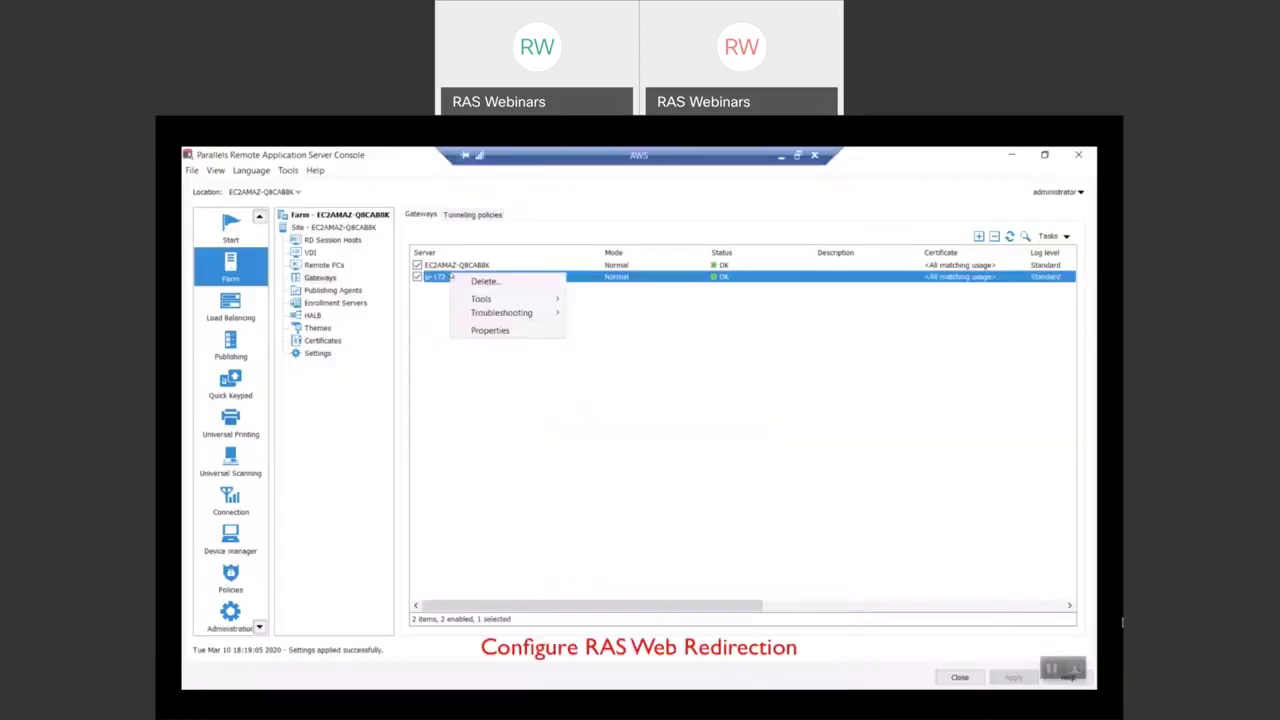
{"action": "left_click", "coordinate": [490, 331]}
{"action": "left_click", "coordinate": [717, 283]}
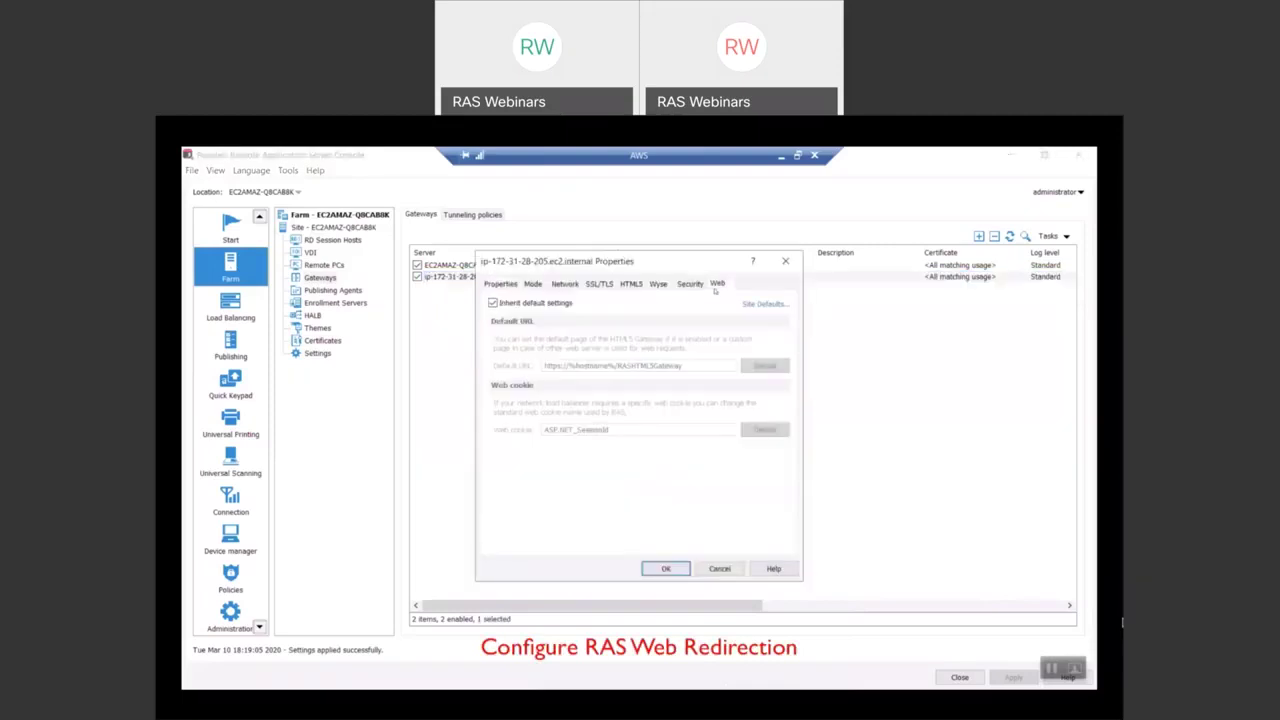
{"action": "left_click", "coordinate": [778, 304]}
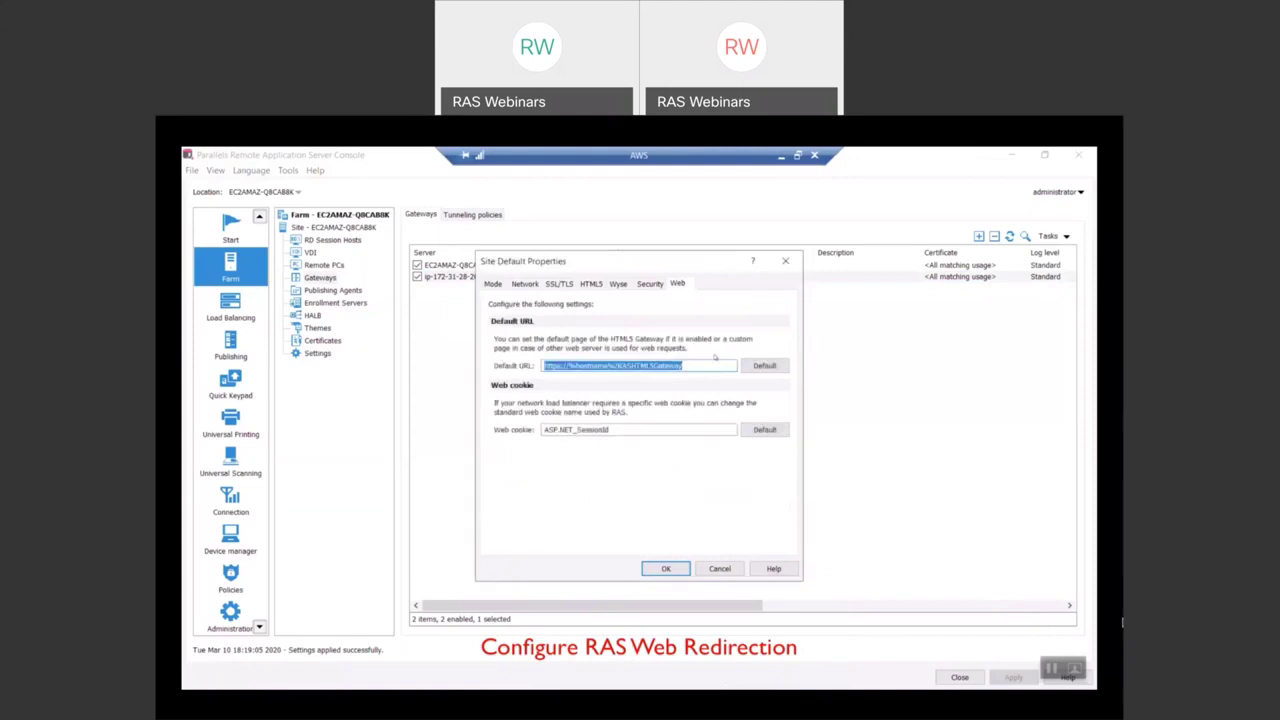
{"action": "key", "text": "ctrl+v"}
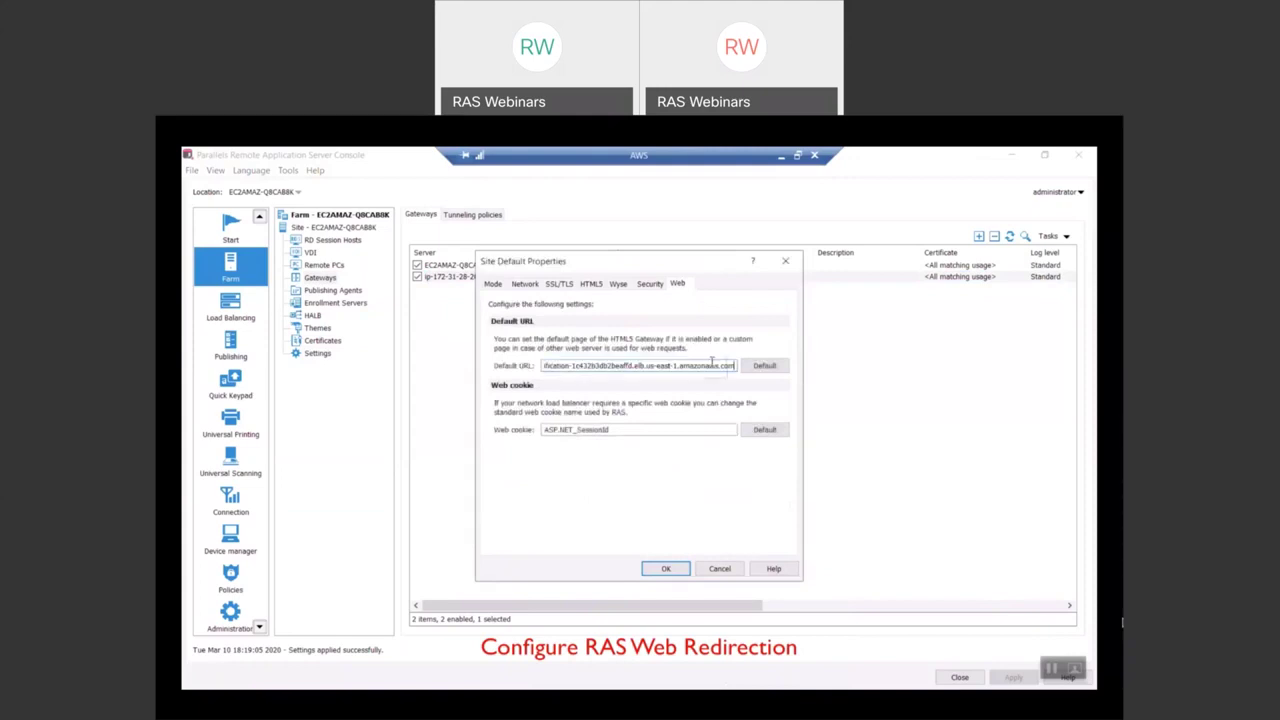
{"action": "type", "text": "/RA"}
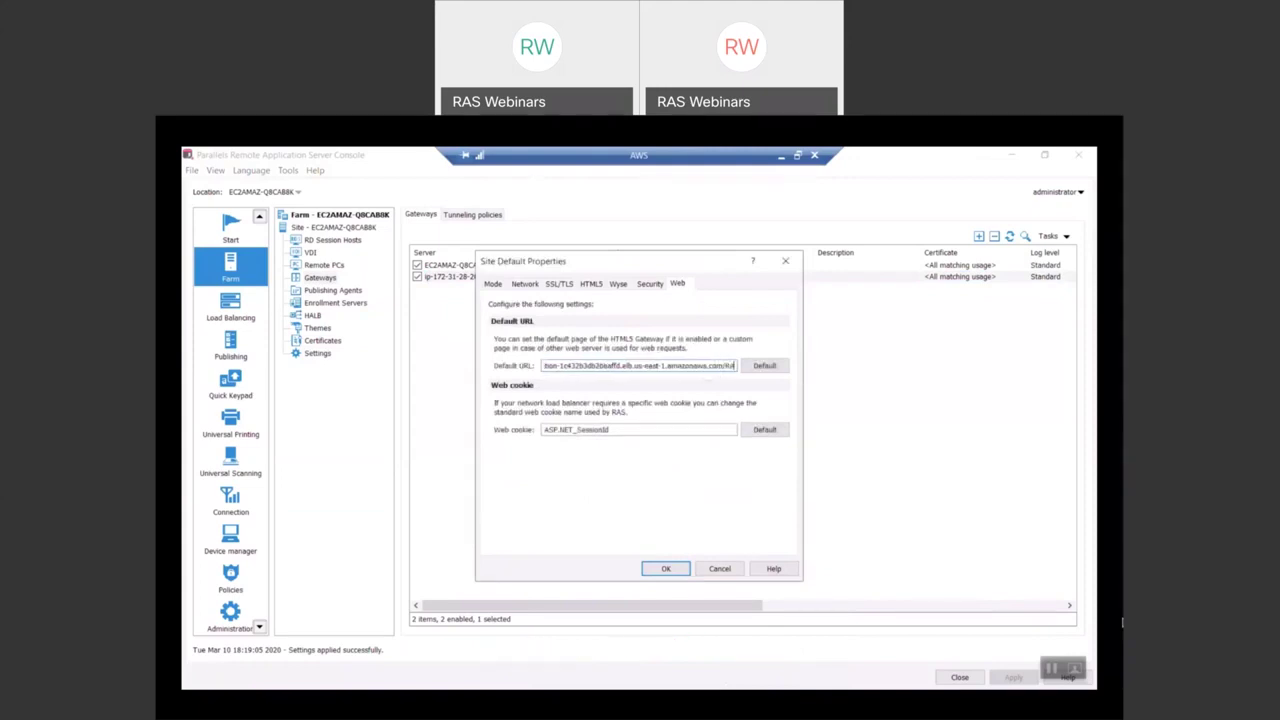
{"action": "type", "text": "SHTMLGateway"}
{"action": "left_click_drag", "start_coordinate": [689, 366], "coordinate": [524, 366]}
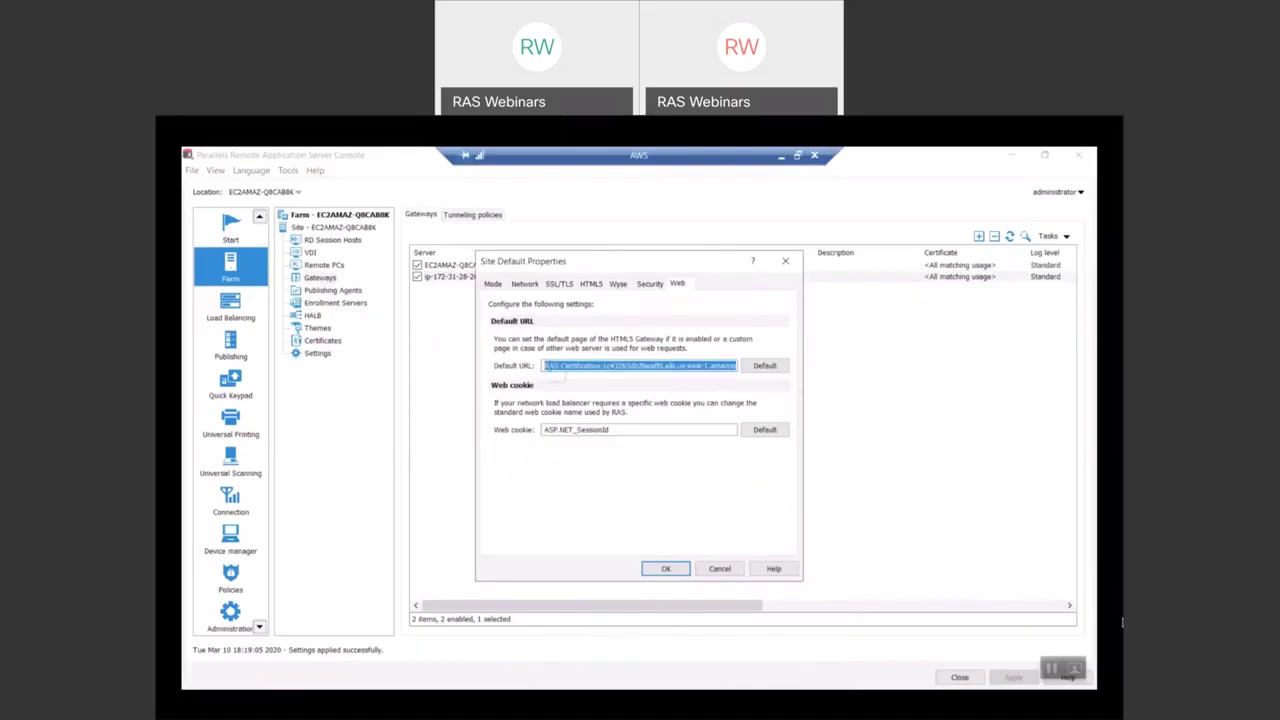
{"action": "left_click", "coordinate": [549, 366]}
{"action": "type", "text": "http"}
{"action": "key", "text": "BackSpace"}
{"action": "key", "text": "BackSpace"}
{"action": "key", "text": "BackSpace"}
{"action": "key", "text": "BackSpace"}
{"action": "key", "text": "Left"}
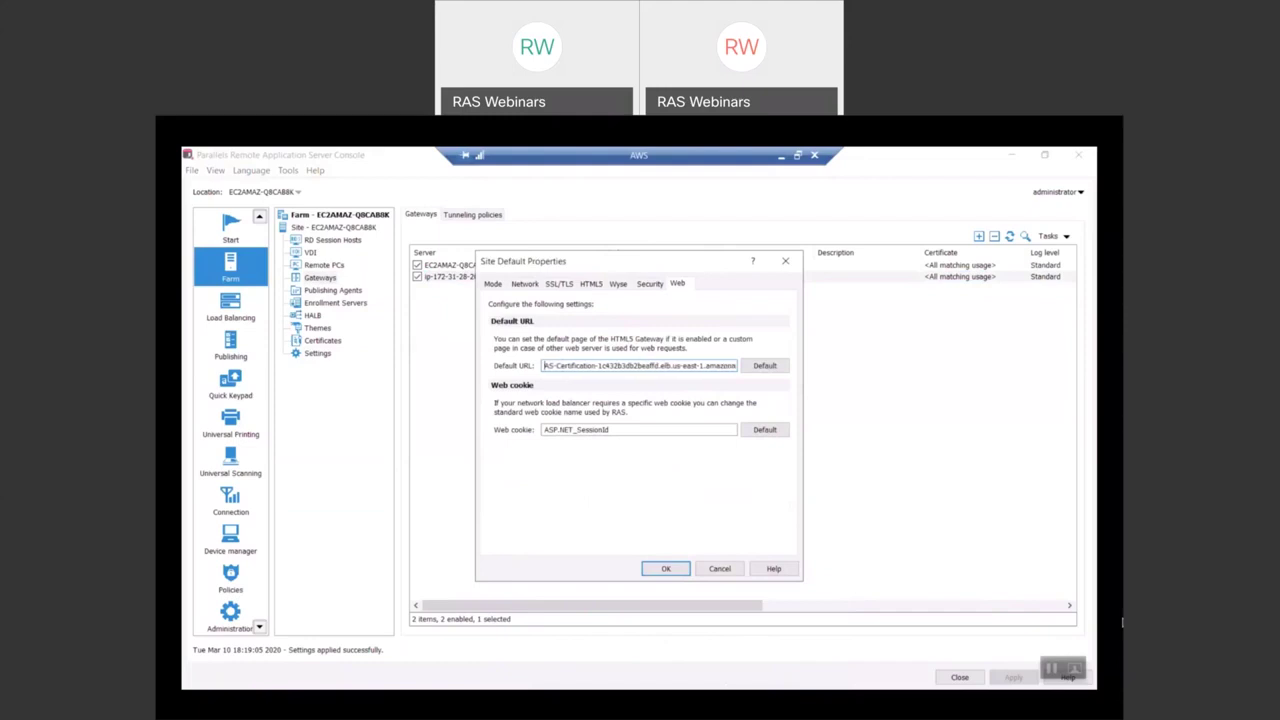
{"action": "type", "text": "h"}
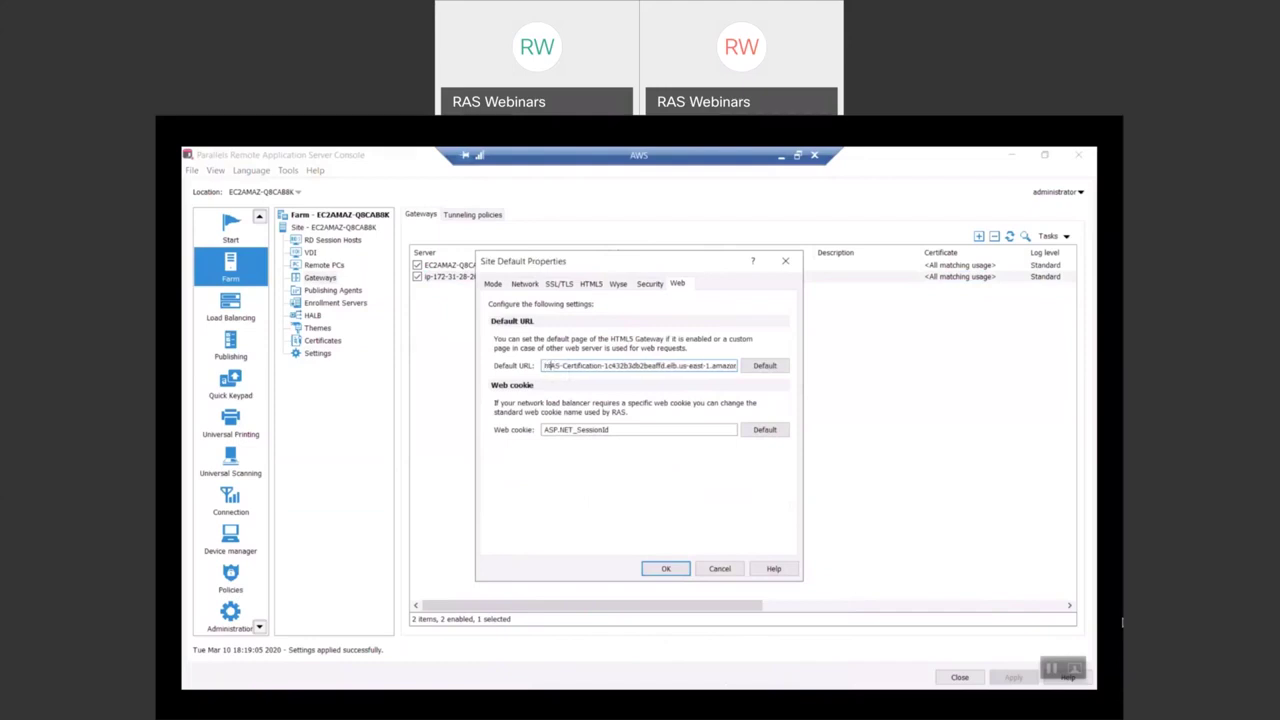
{"action": "type", "text": "ttps://"}
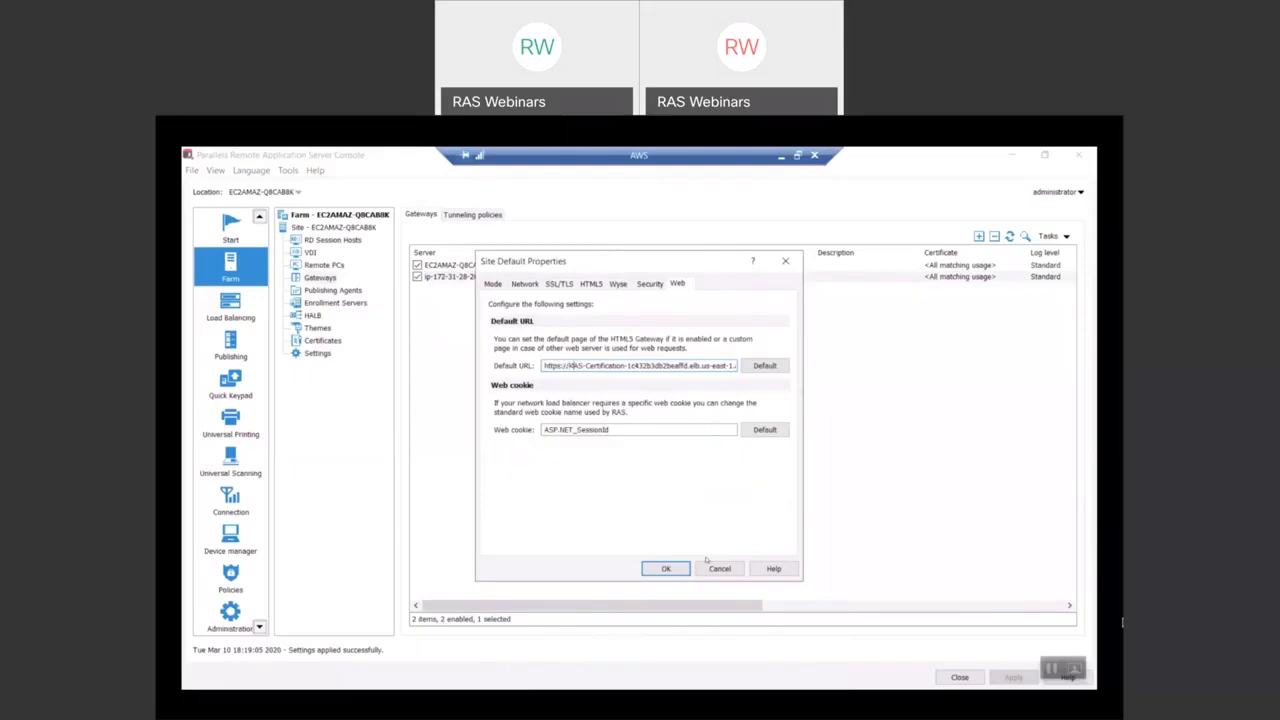
Confirm the new default URL, apply the settings to the farm, and return to the browser
{"action": "left_click", "coordinate": [668, 569]}
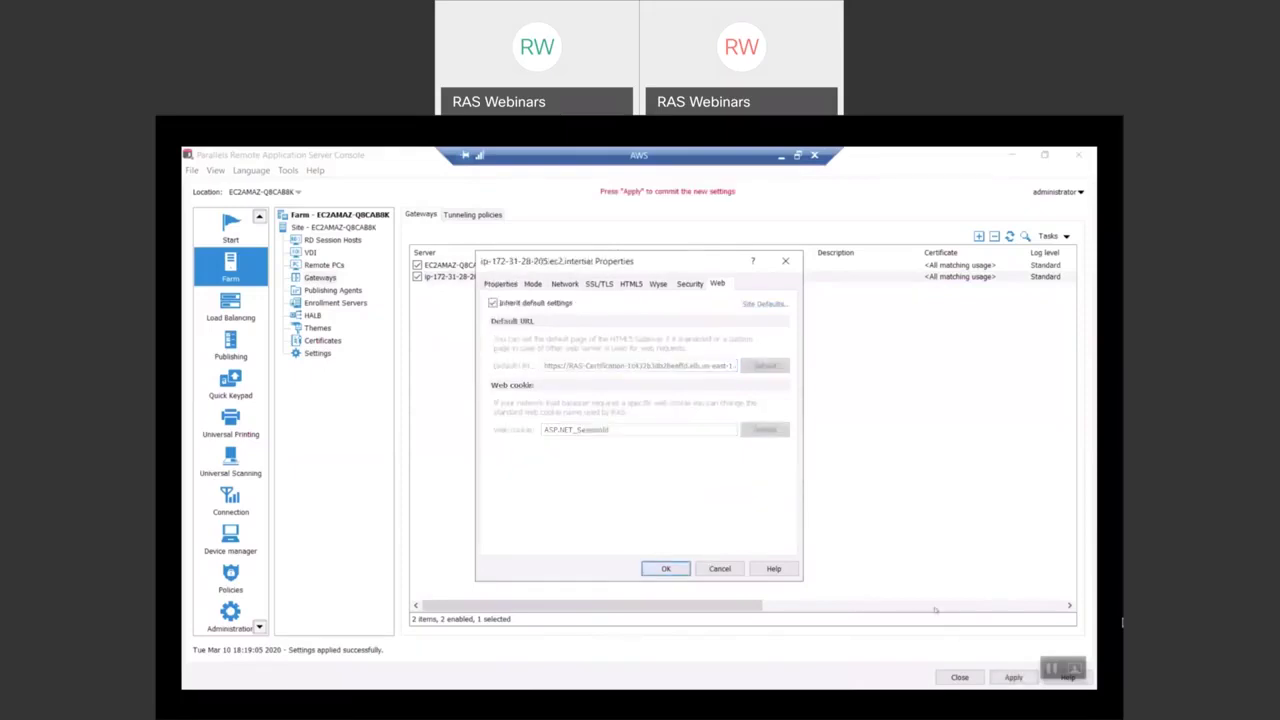
{"action": "left_click", "coordinate": [664, 568]}
{"action": "left_click", "coordinate": [1013, 677]}
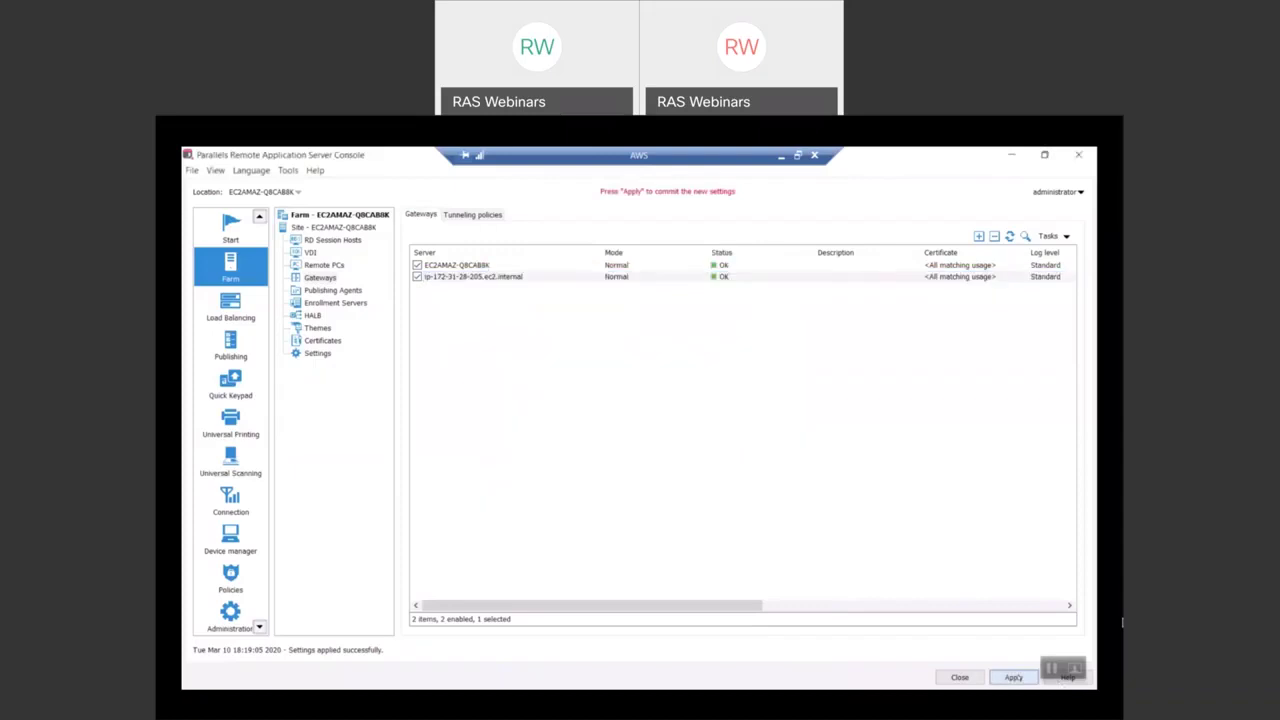
{"action": "left_click", "coordinate": [781, 155]}
{"action": "left_click", "coordinate": [584, 187]}
Load the bare load balancer address, getting 404 Not Found, and return to the RAS console
{"action": "left_click_drag", "start_coordinate": [584, 187], "coordinate": [875, 197]}
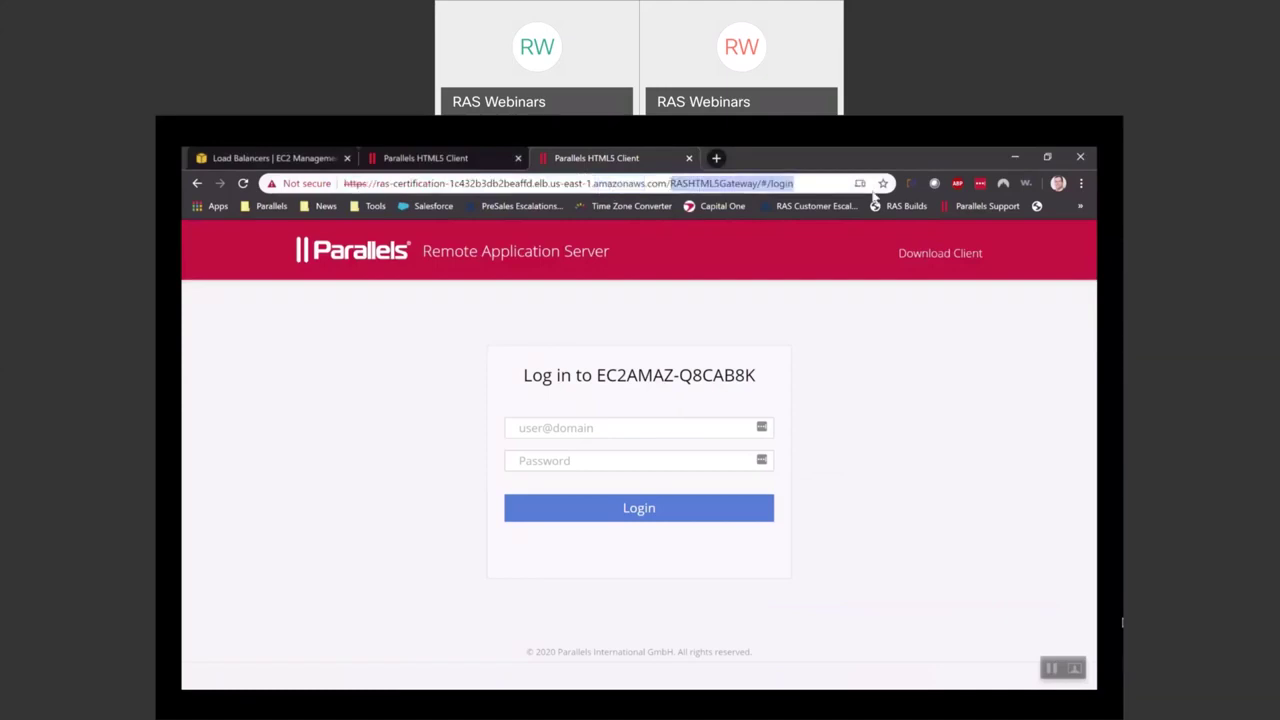
{"action": "key", "text": "BackSpace"}
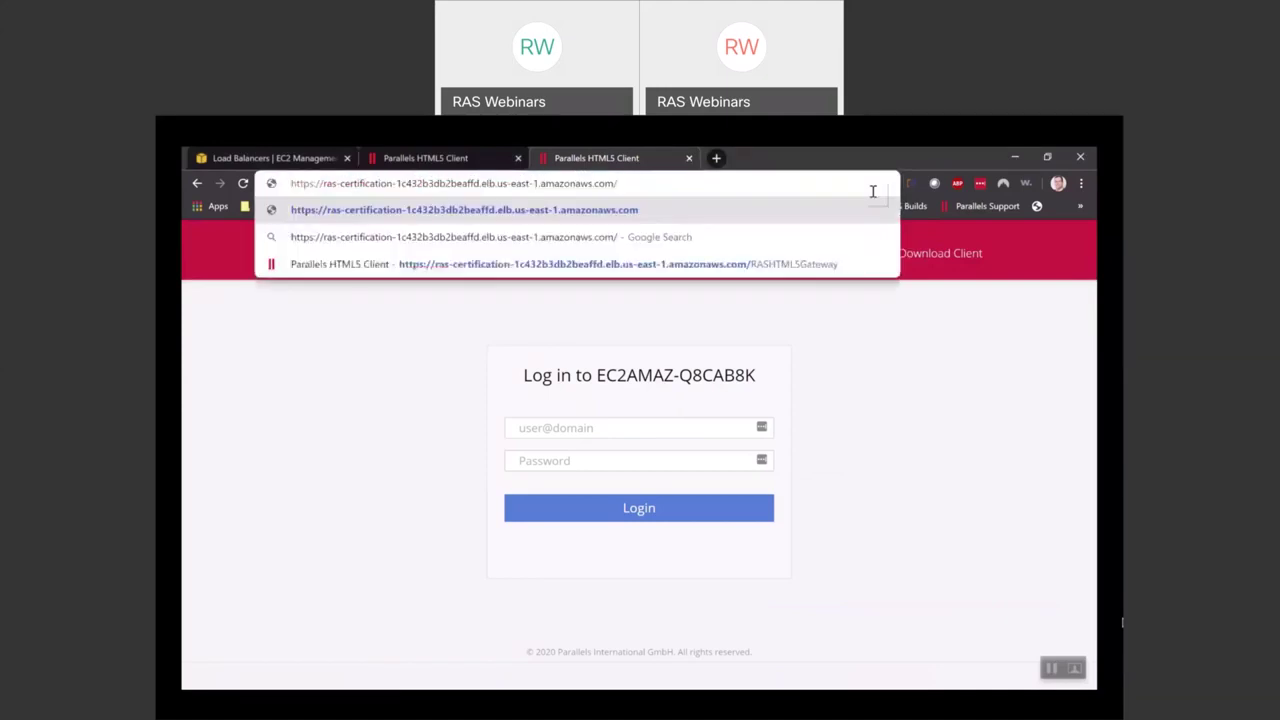
{"action": "key", "text": "Return"}
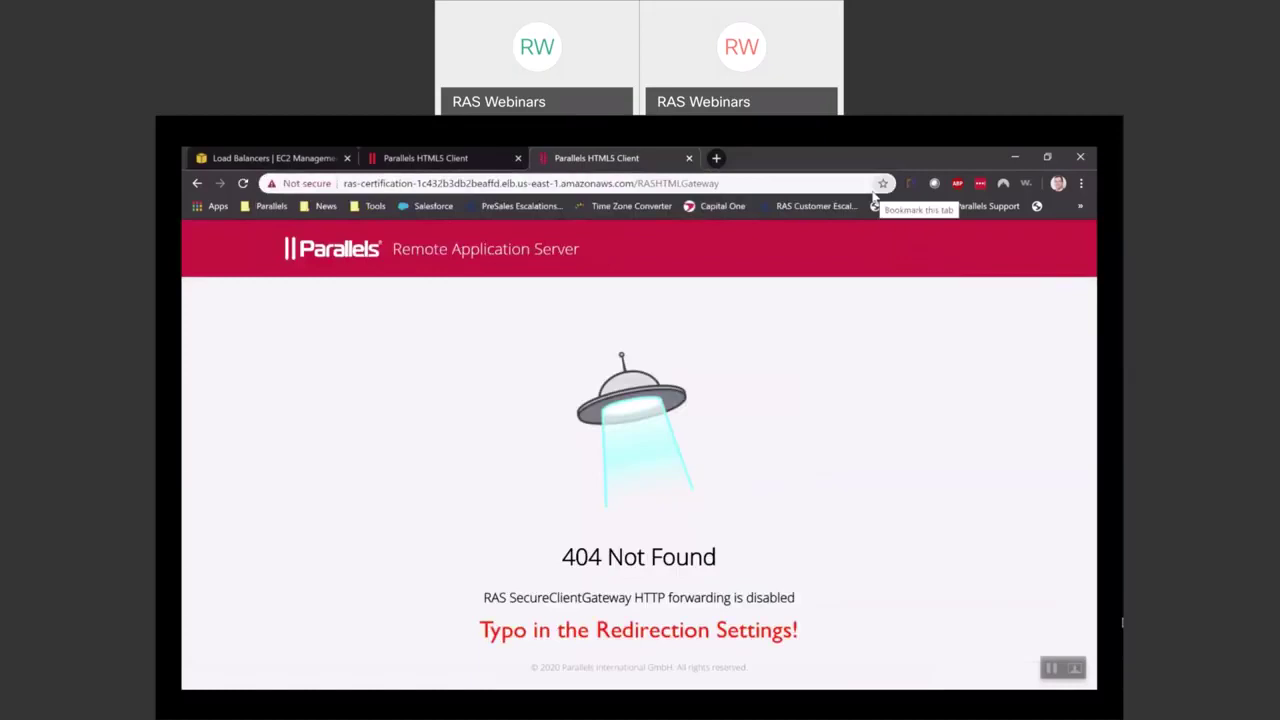
{"action": "left_click", "coordinate": [760, 184]}
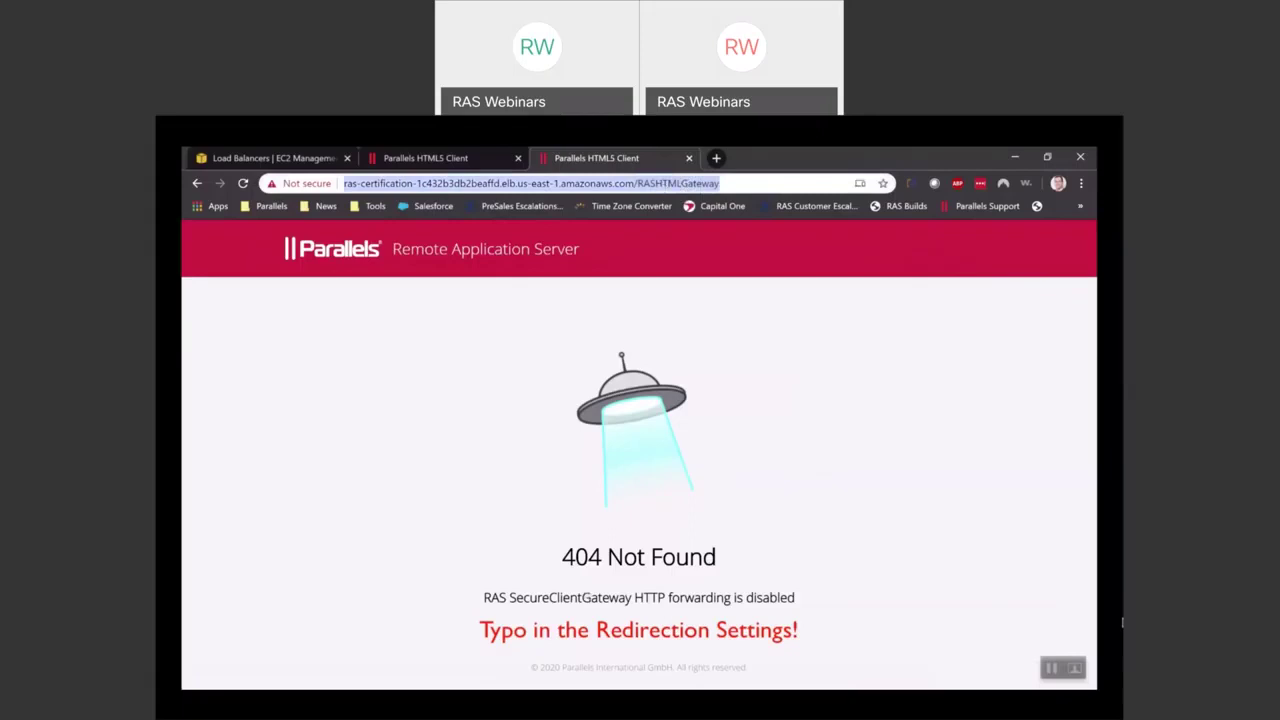
{"action": "left_click", "coordinate": [751, 659]}
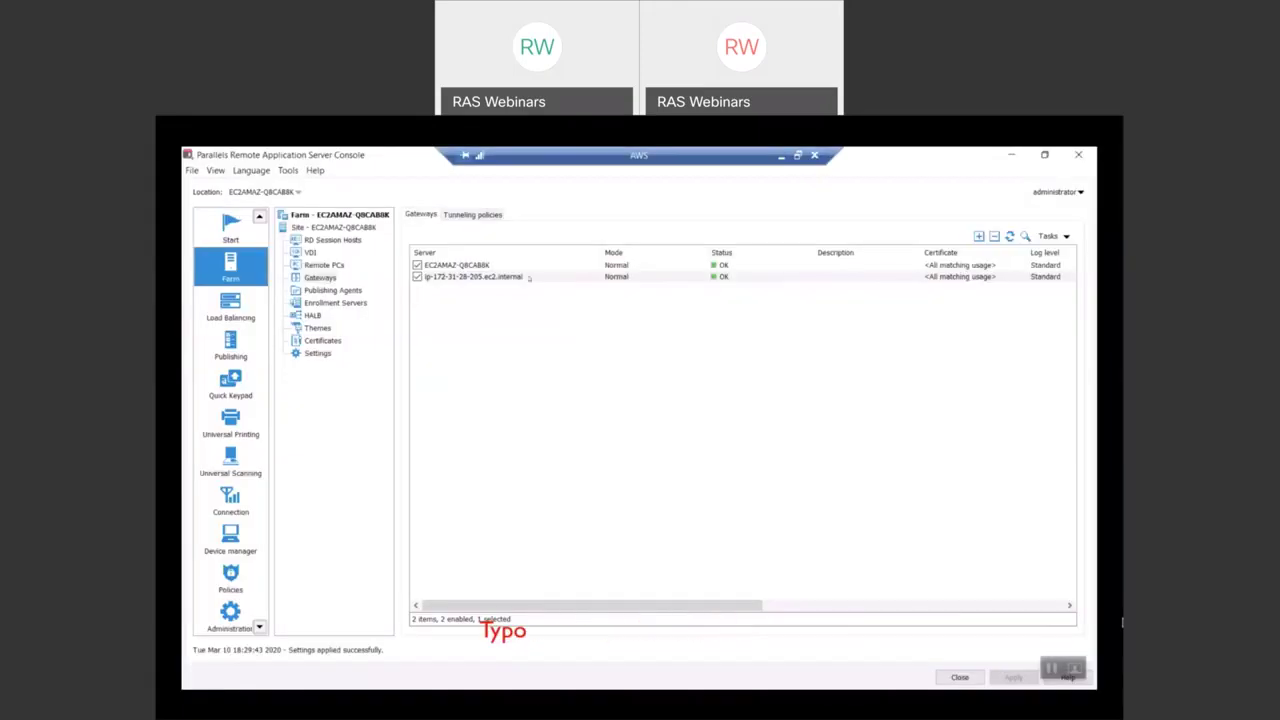
Correct the gateway's site default URL path to RASHTML5Gateway and reapply the farm settings
{"action": "right_click", "coordinate": [520, 266]}
{"action": "left_click", "coordinate": [552, 307]}
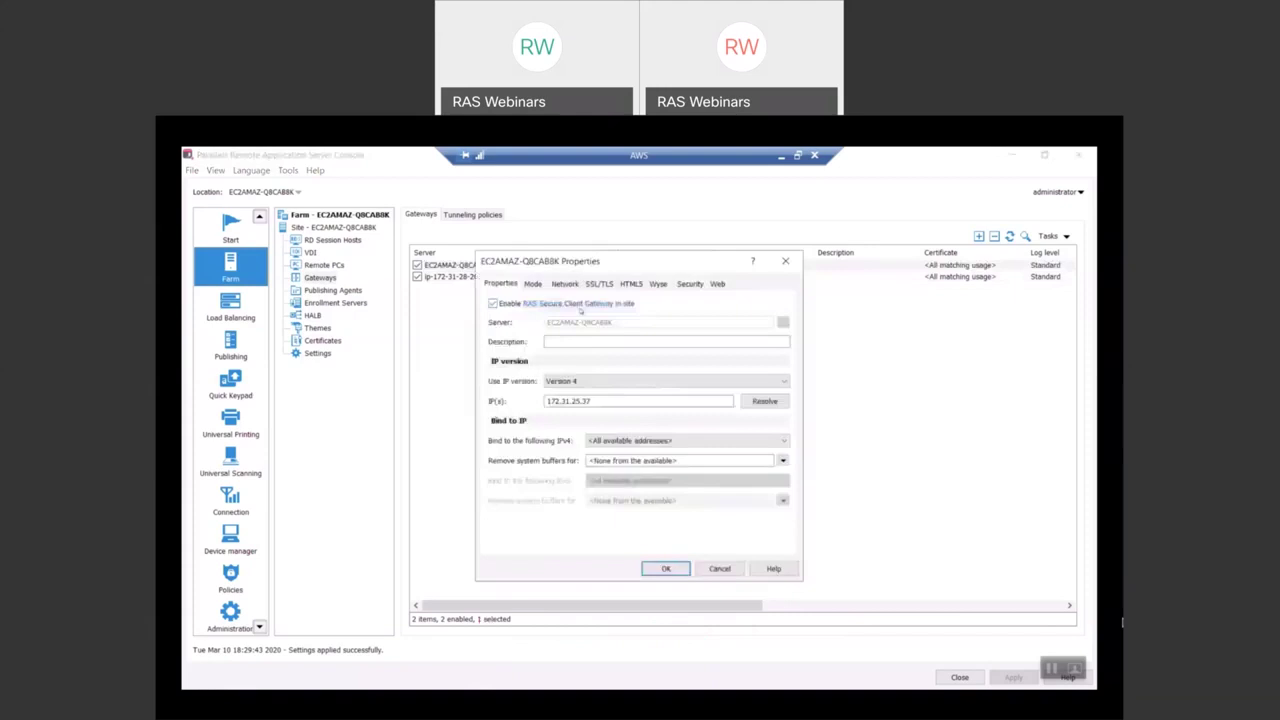
{"action": "left_click", "coordinate": [717, 284]}
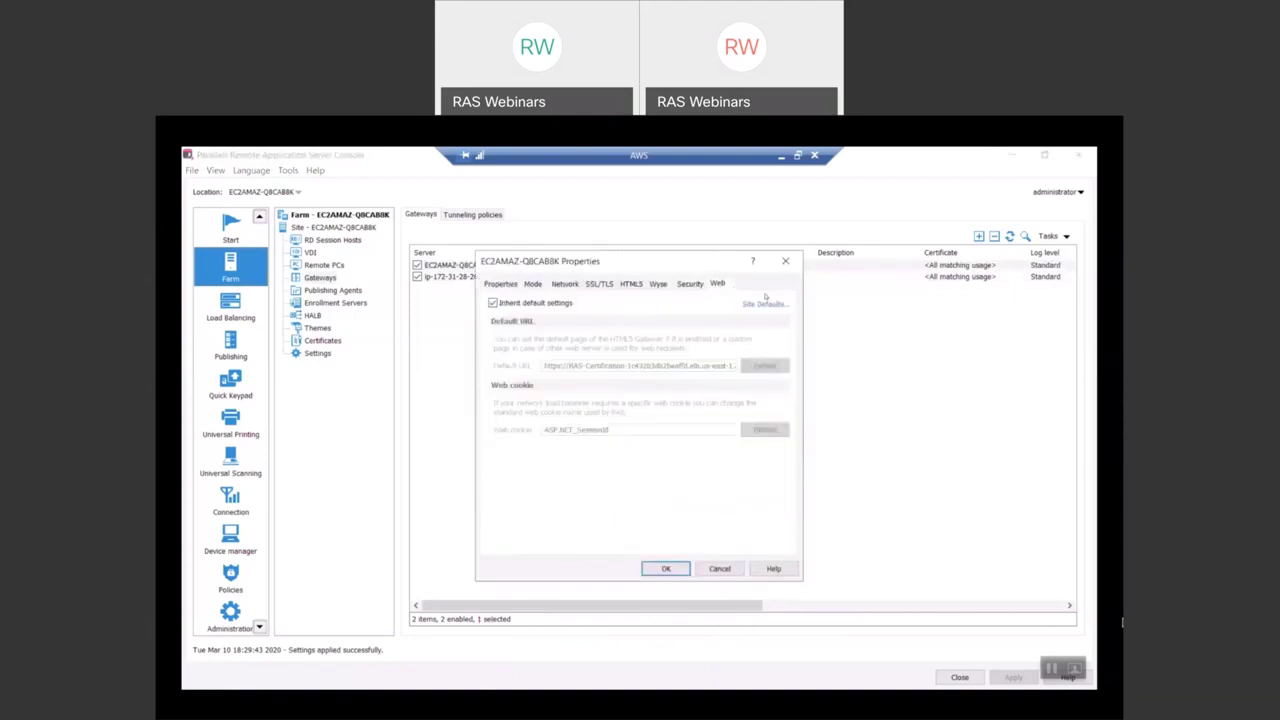
{"action": "left_click", "coordinate": [764, 302]}
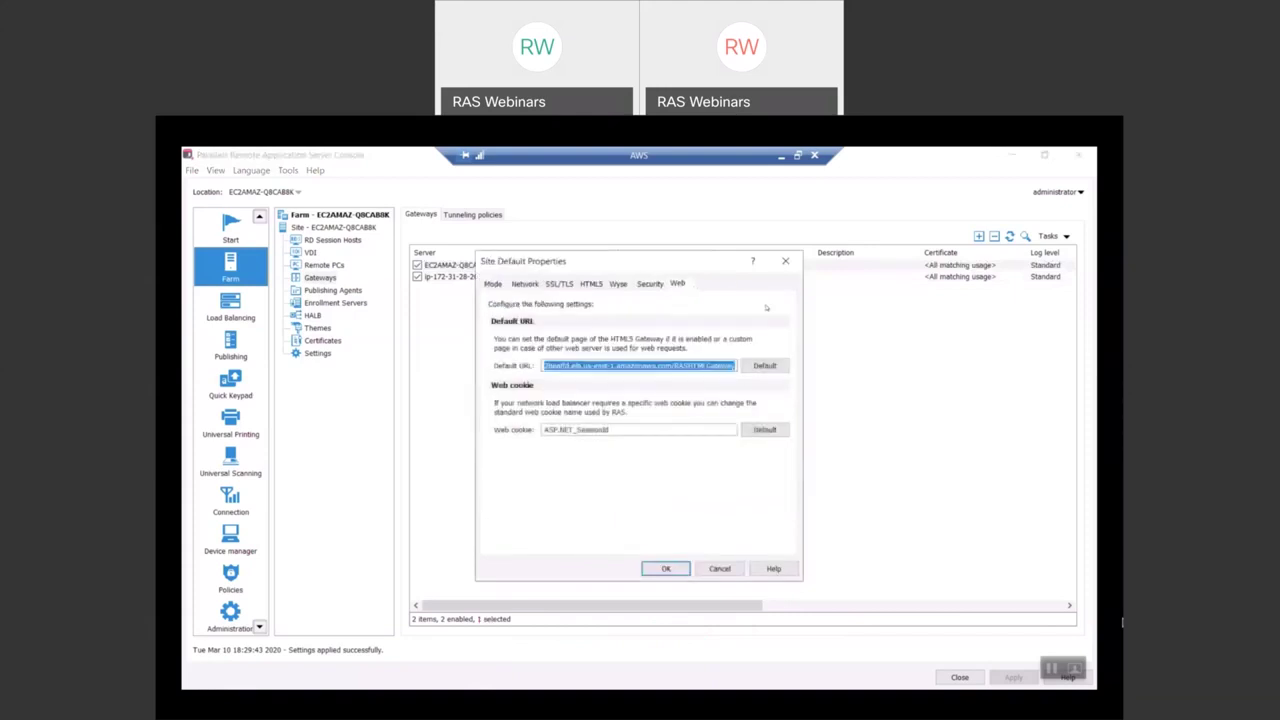
{"action": "left_click", "coordinate": [708, 366]}
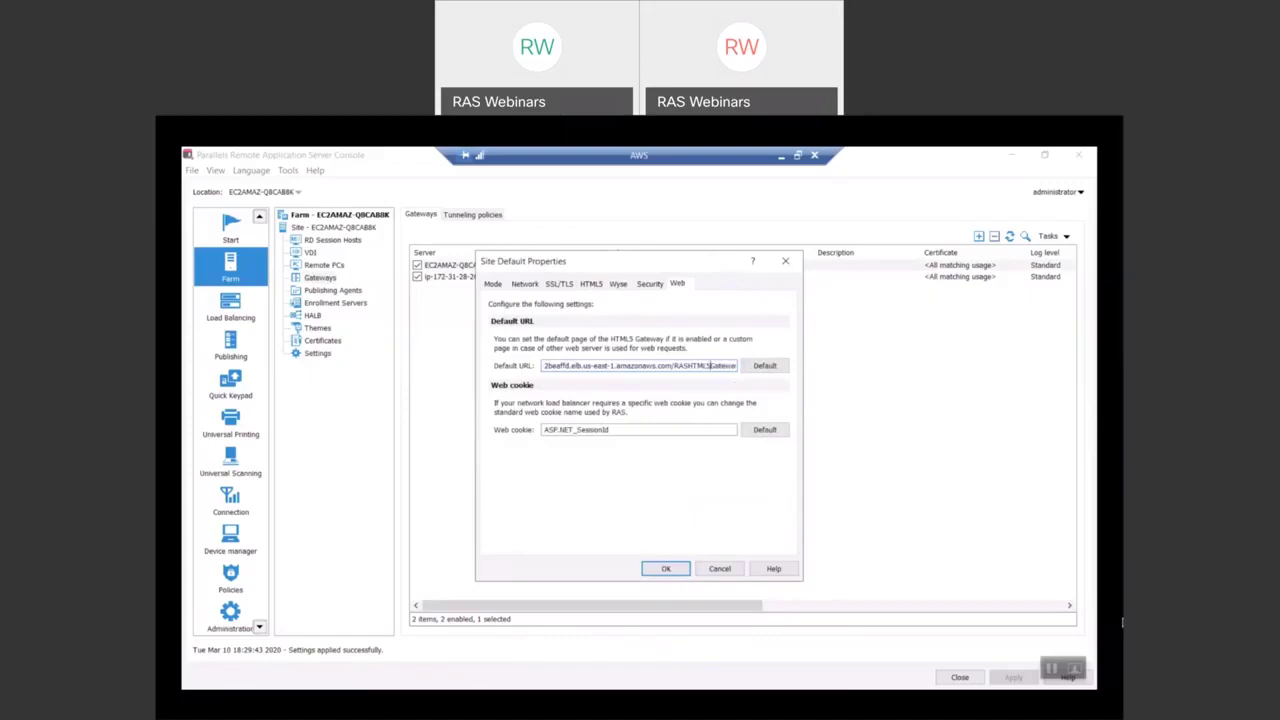
{"action": "left_click", "coordinate": [665, 568]}
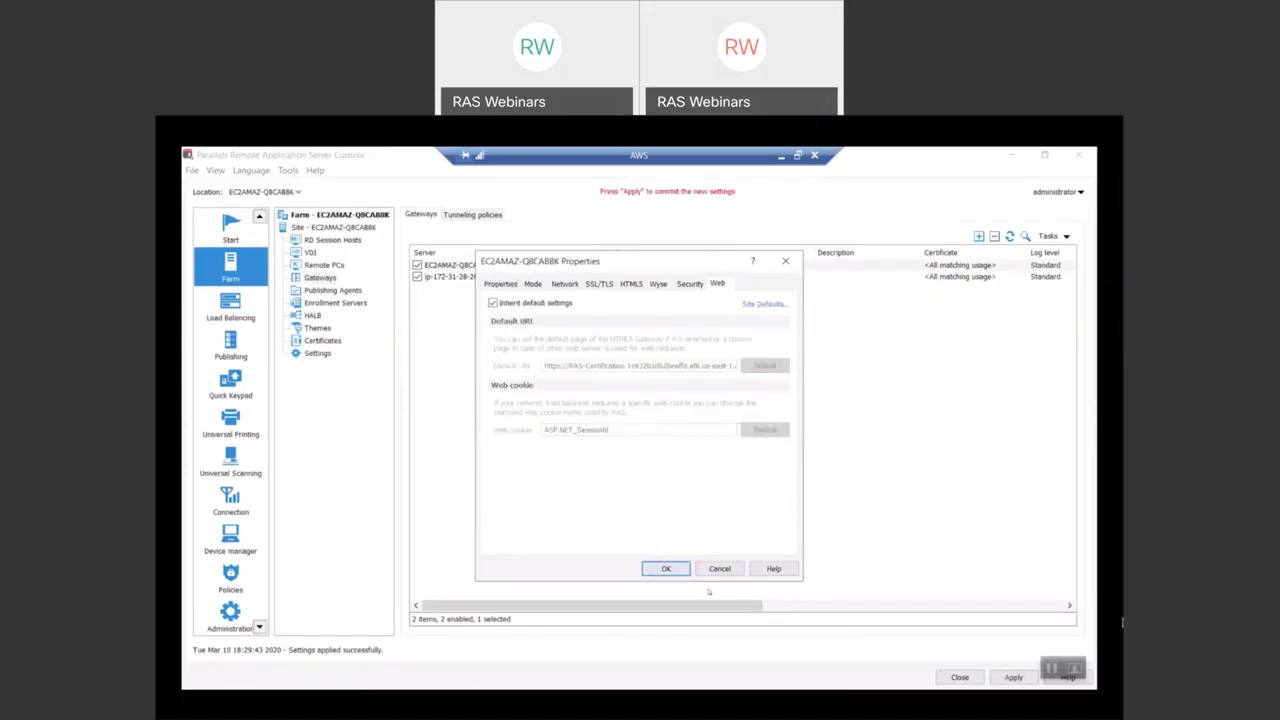
{"action": "left_click", "coordinate": [669, 568]}
{"action": "left_click", "coordinate": [1013, 677]}
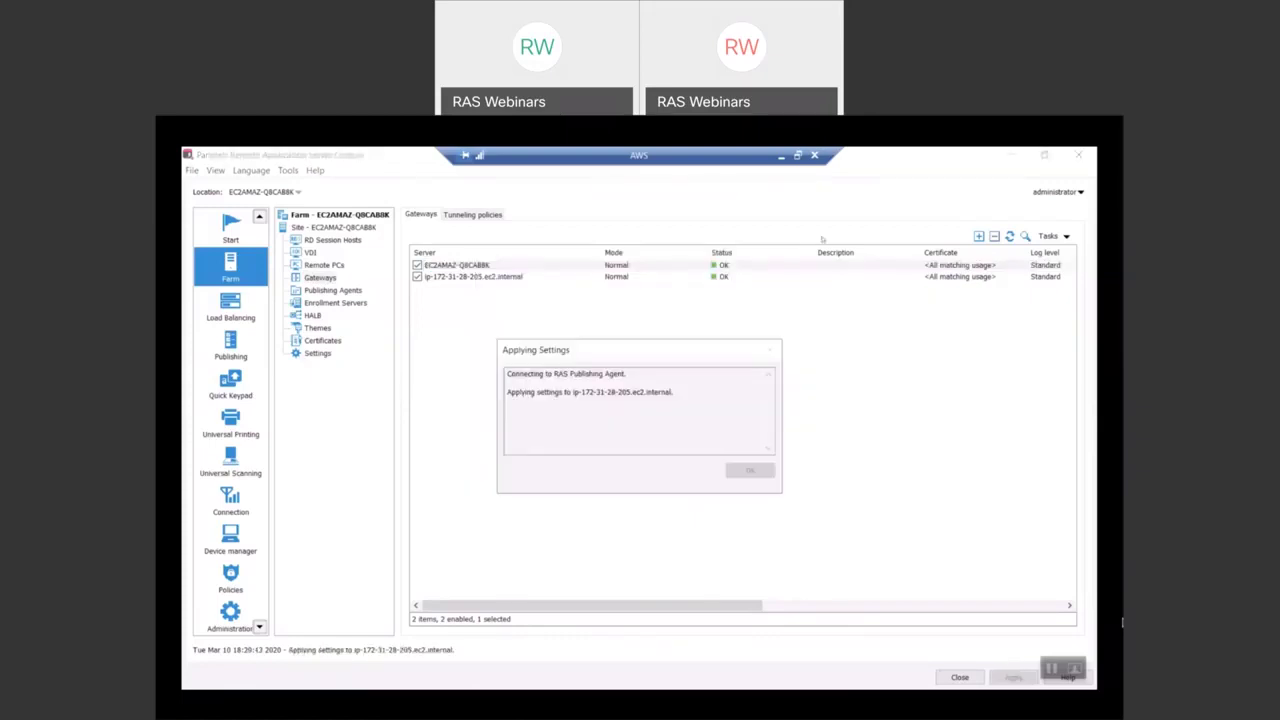
{"action": "left_click", "coordinate": [780, 157]}
Strip the gateway path from the browser address and load the bare load balancer HTTPS address
{"action": "left_click", "coordinate": [669, 184]}
{"action": "left_click", "coordinate": [669, 184]}
{"action": "left_click_drag", "start_coordinate": [669, 184], "coordinate": [817, 201]}
{"action": "key", "text": "BackSpace"}
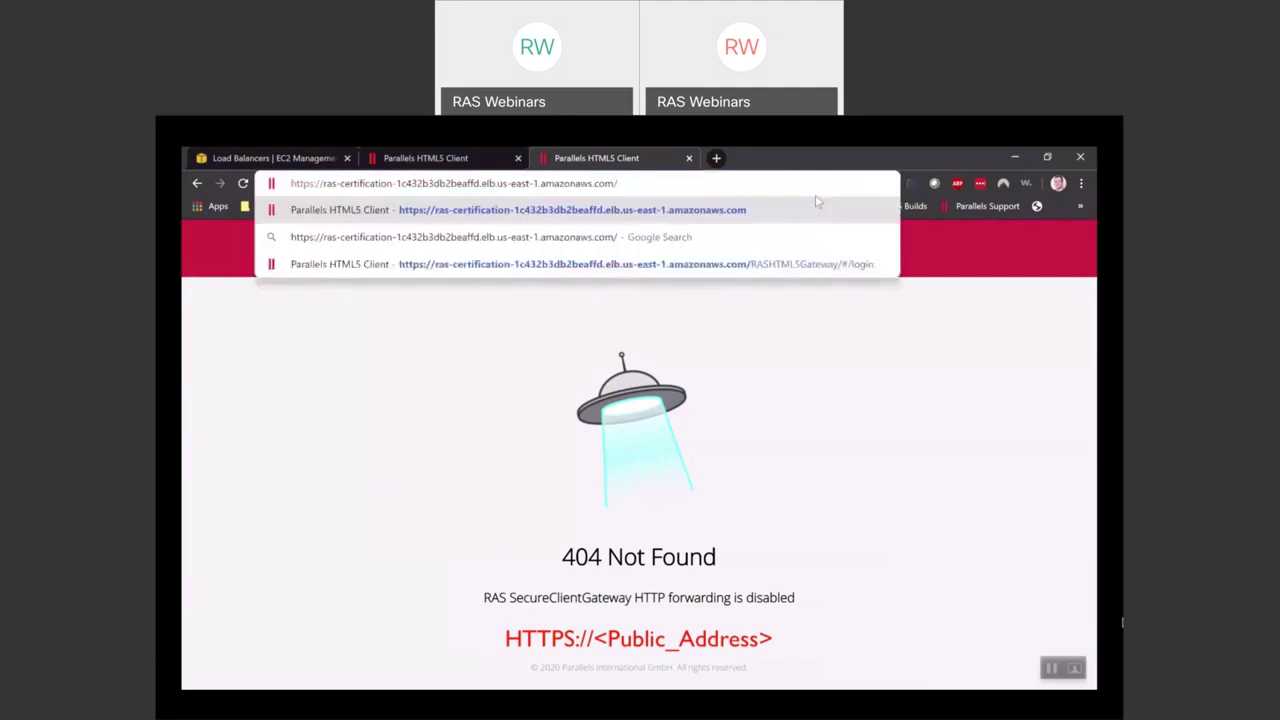
{"action": "key", "text": "Return"}
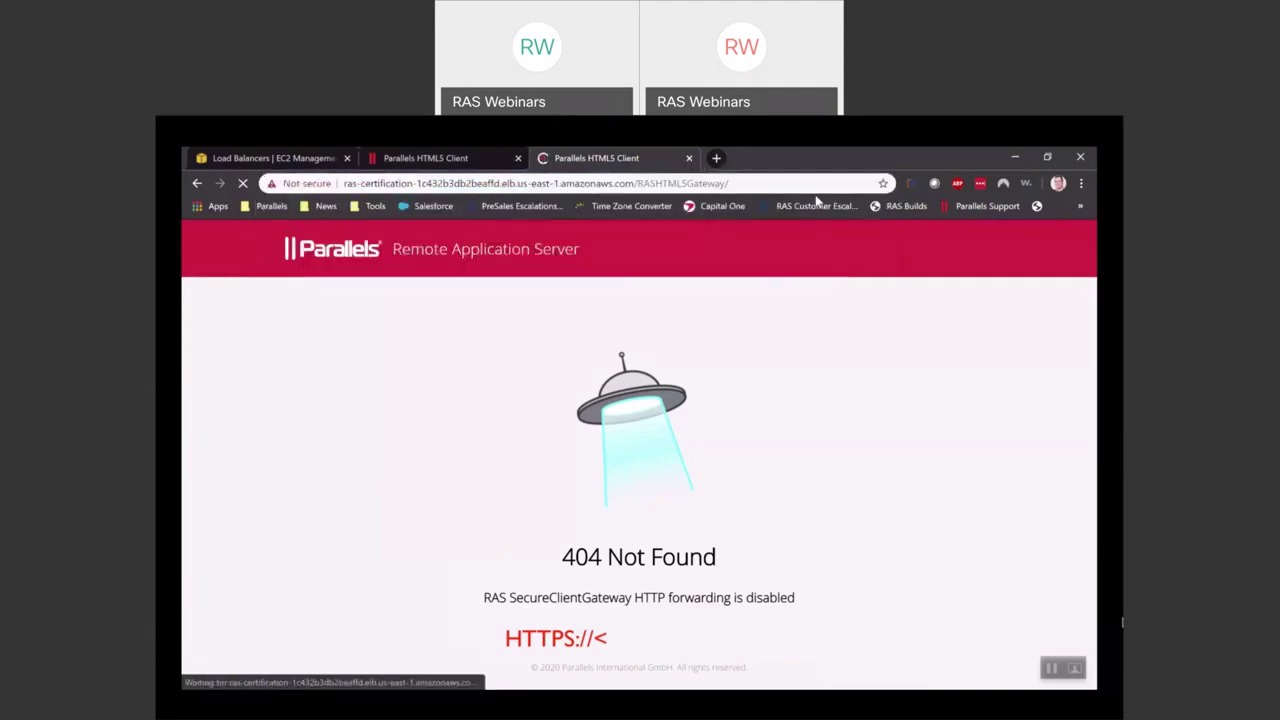
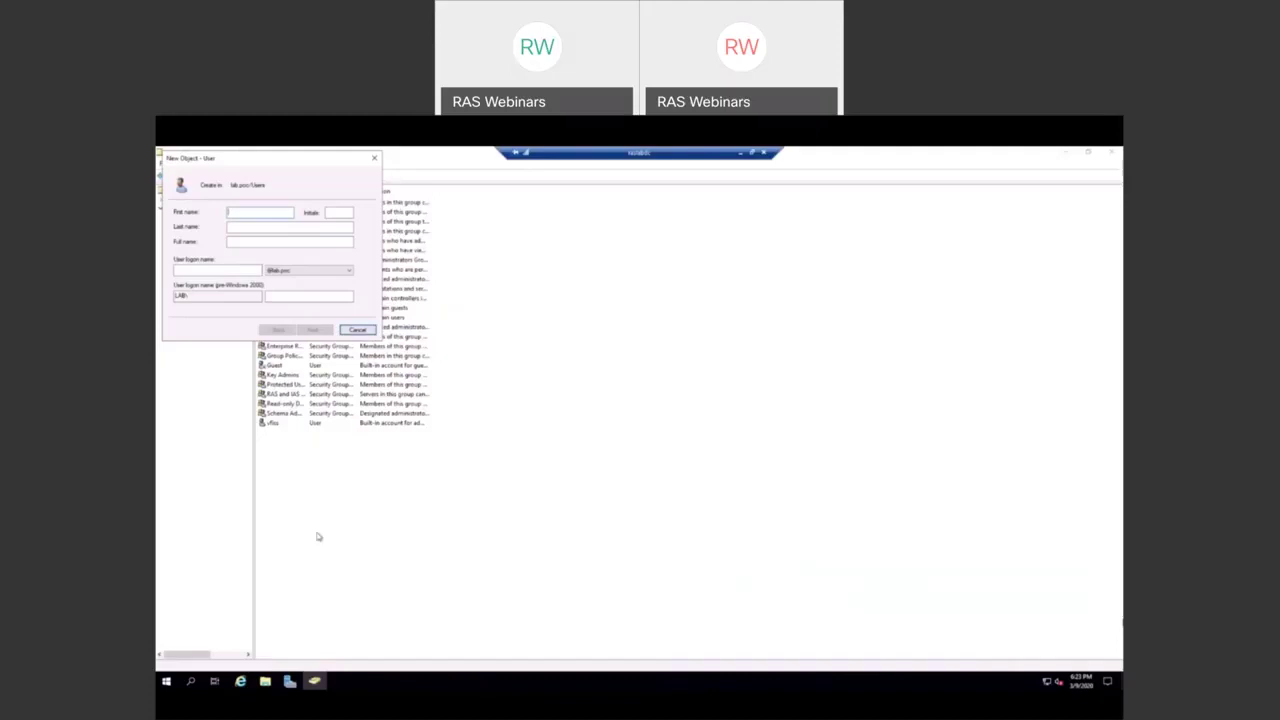
Create user SSO (logon ssoagent) with a password that cannot be changed and never expires
{"action": "type", "text": "SSO"}
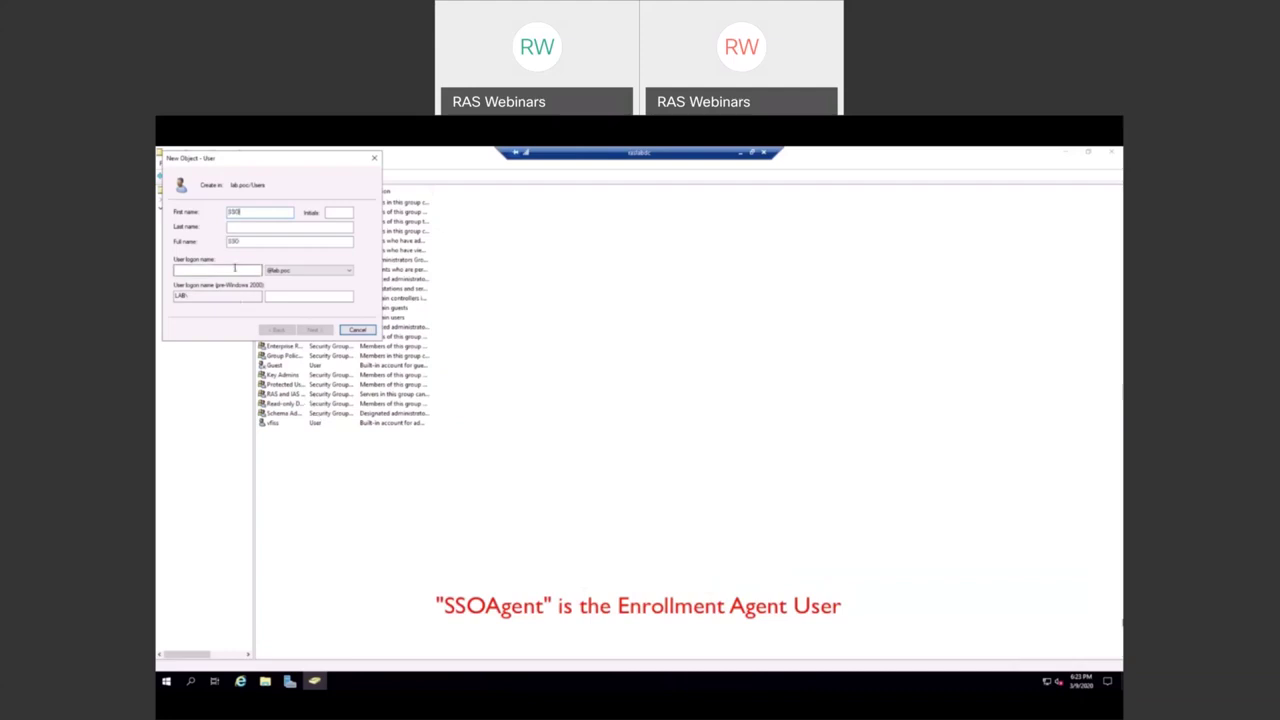
{"action": "type", "text": "ssoagent"}
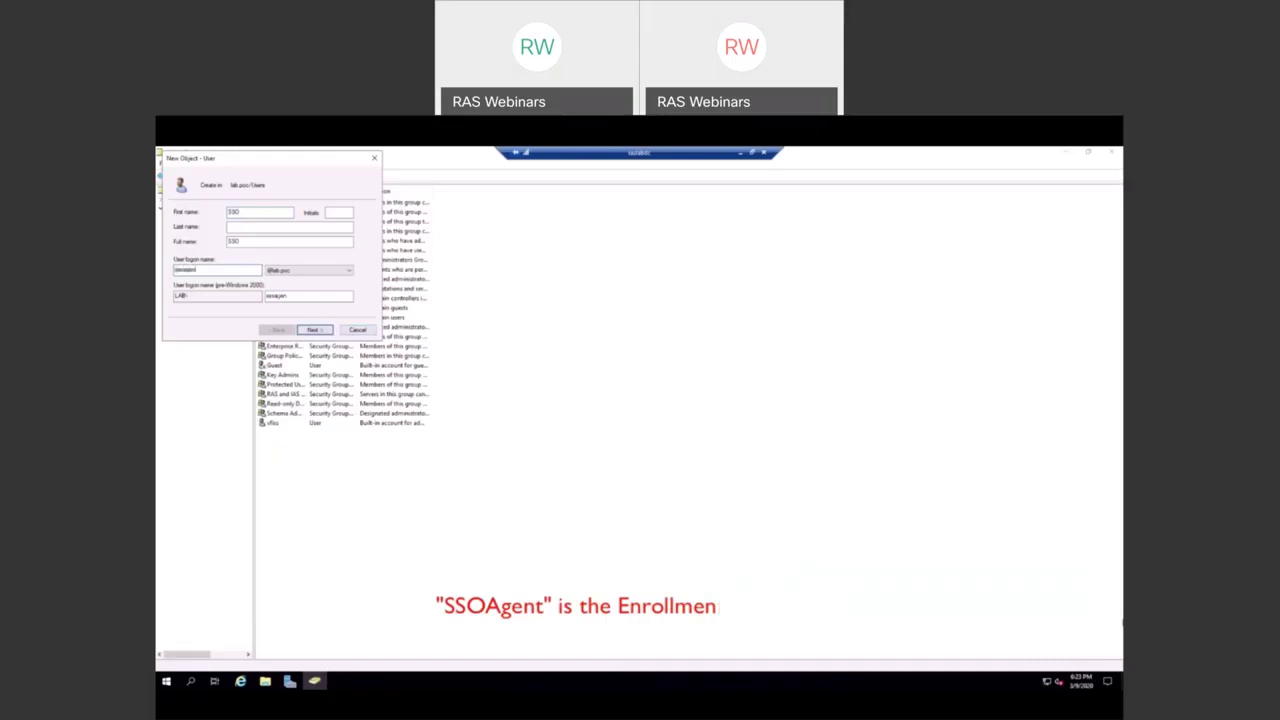
{"action": "left_click", "coordinate": [313, 331]}
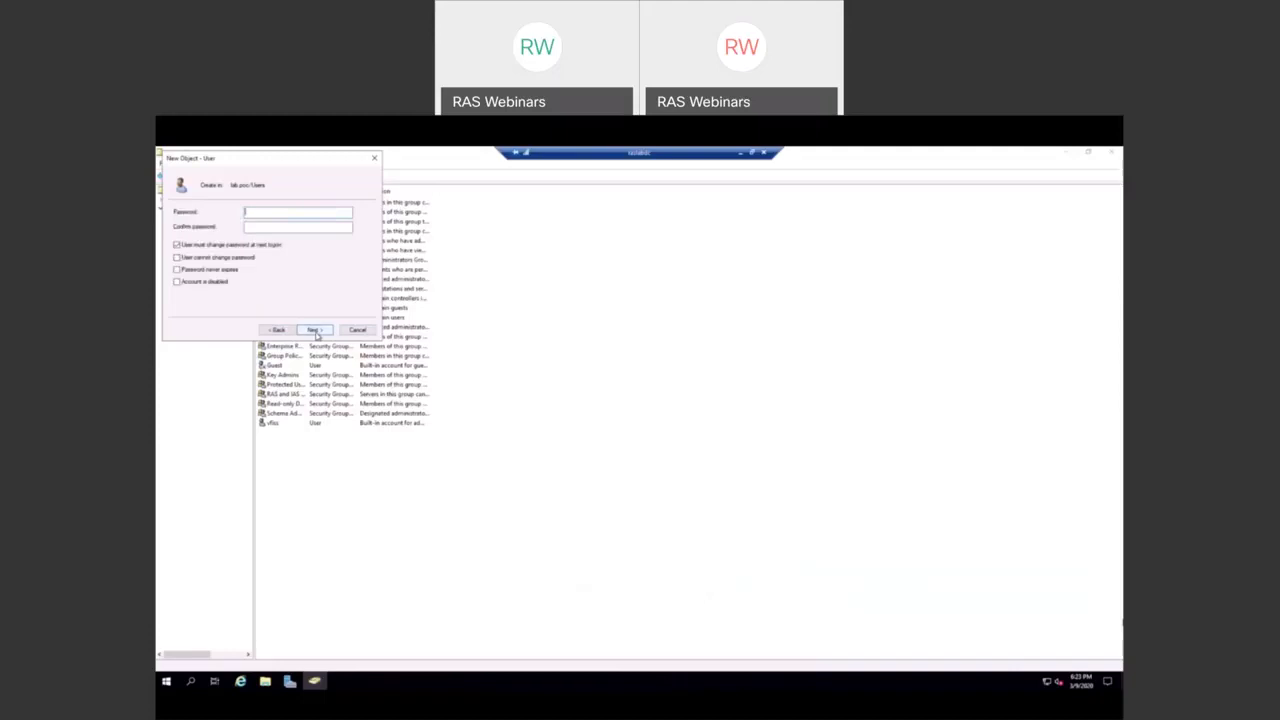
{"action": "type", "text": "•••••••••"}
{"action": "left_click", "coordinate": [246, 227]}
{"action": "type", "text": "••••••••"}
{"action": "left_click", "coordinate": [177, 245]}
{"action": "left_click", "coordinate": [177, 257]}
{"action": "left_click", "coordinate": [177, 269]}
{"action": "left_click", "coordinate": [316, 330]}
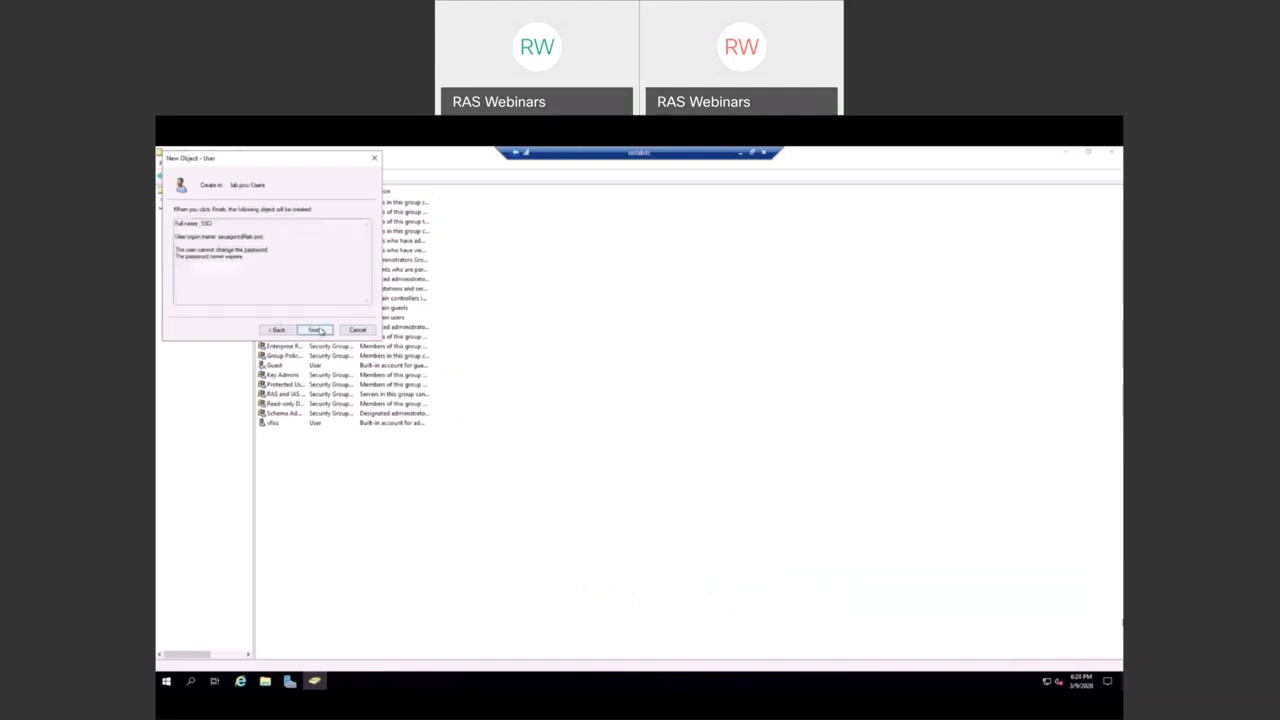
{"action": "left_click", "coordinate": [314, 330]}
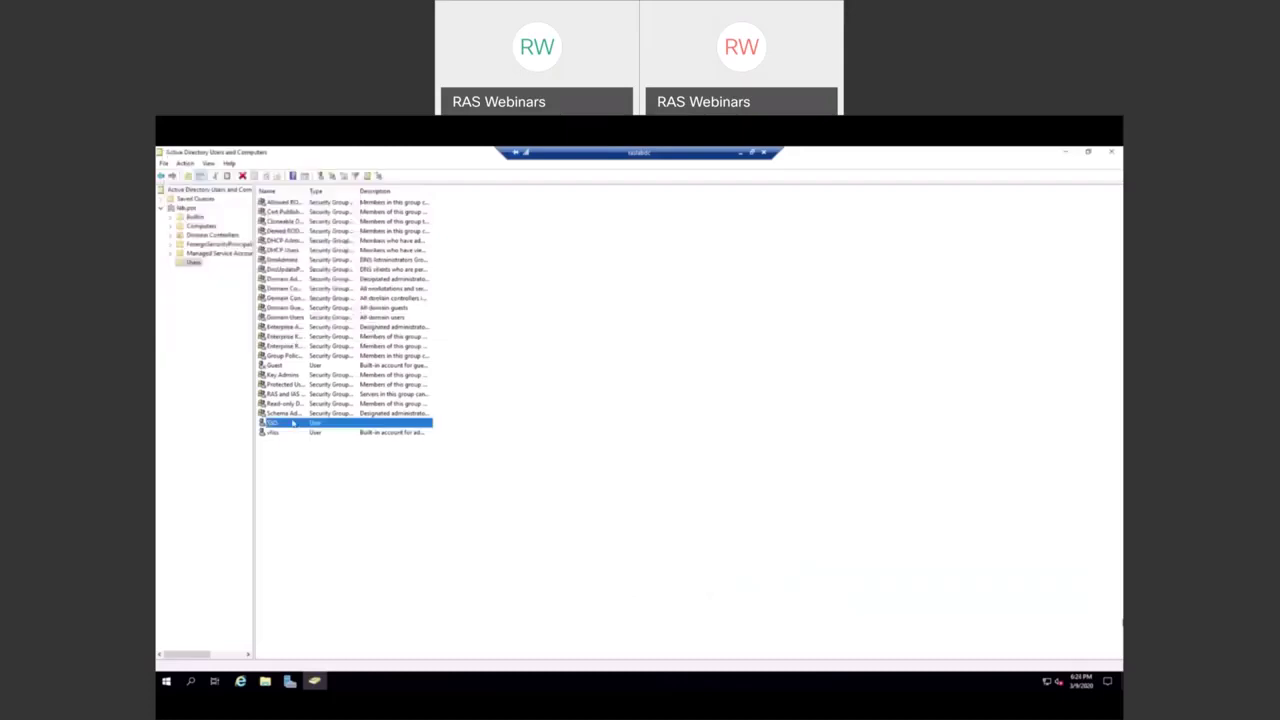
Start a new user in Users named NLA with logon name NLAuser
{"action": "right_click", "coordinate": [279, 463]}
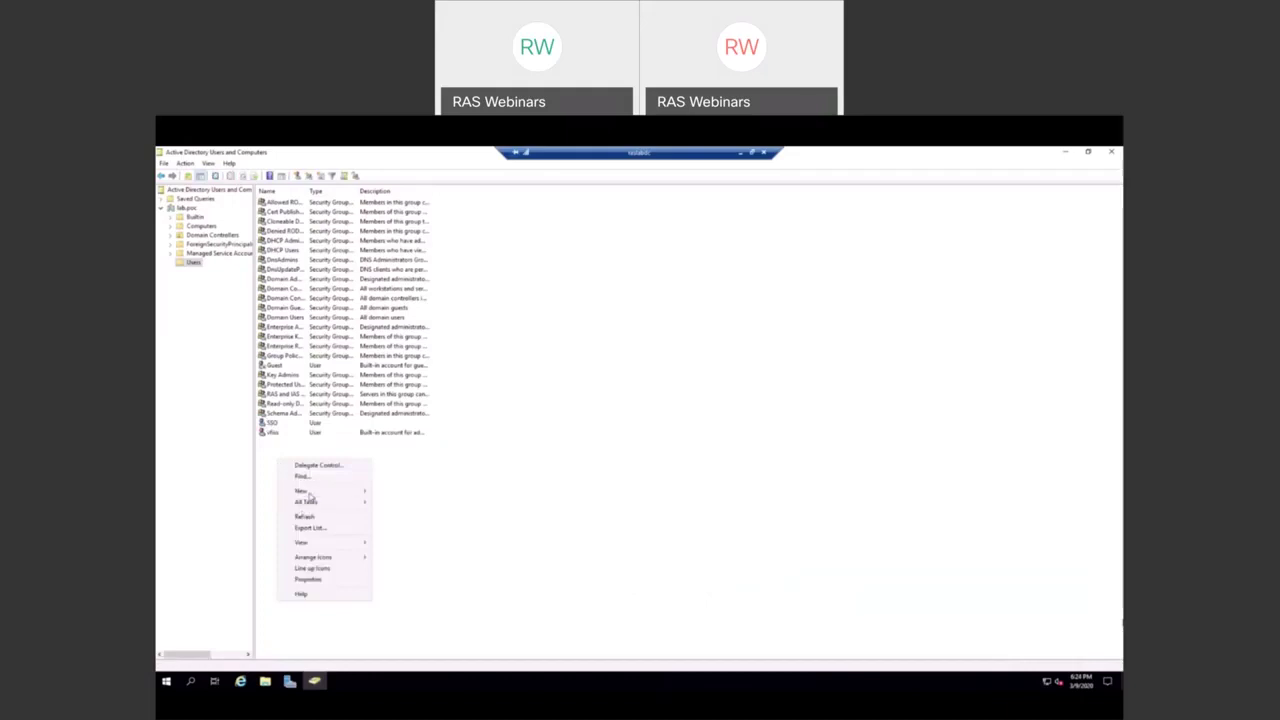
{"action": "mouse_move", "coordinate": [305, 490]}
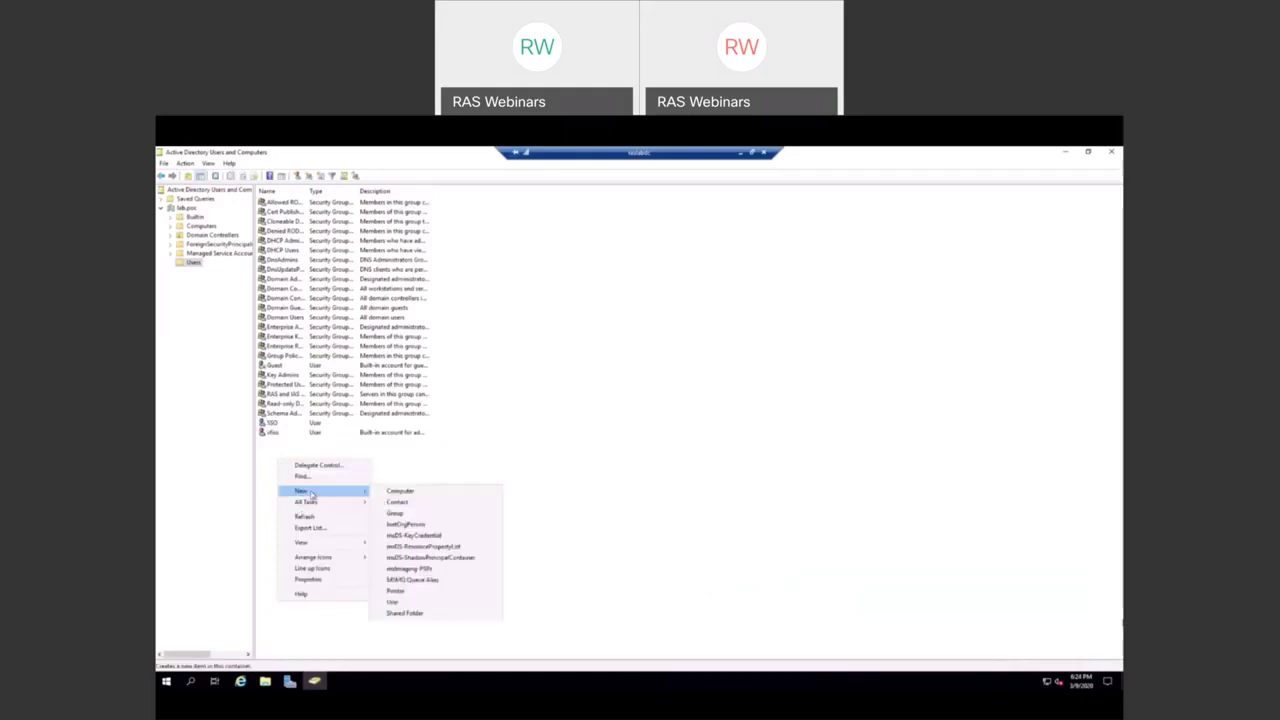
{"action": "left_click", "coordinate": [396, 602]}
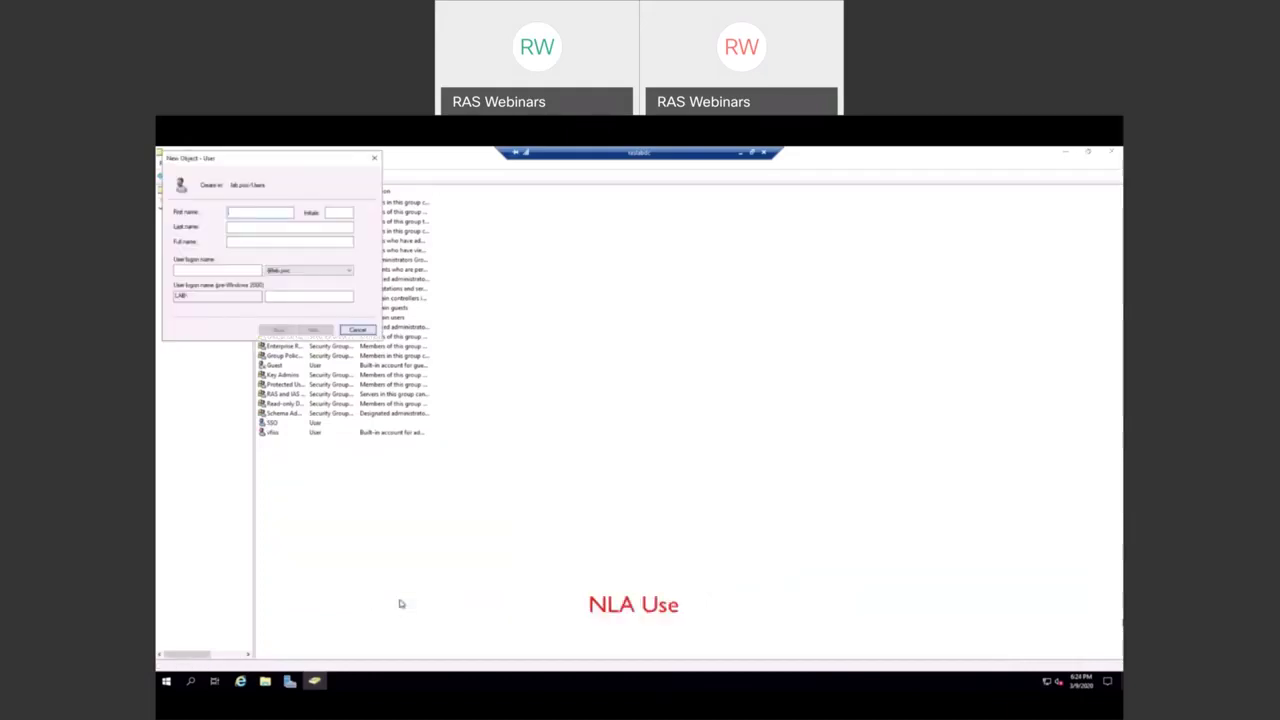
{"action": "type", "text": "NLA"}
{"action": "left_click", "coordinate": [212, 269]}
{"action": "type", "text": "NLA"}
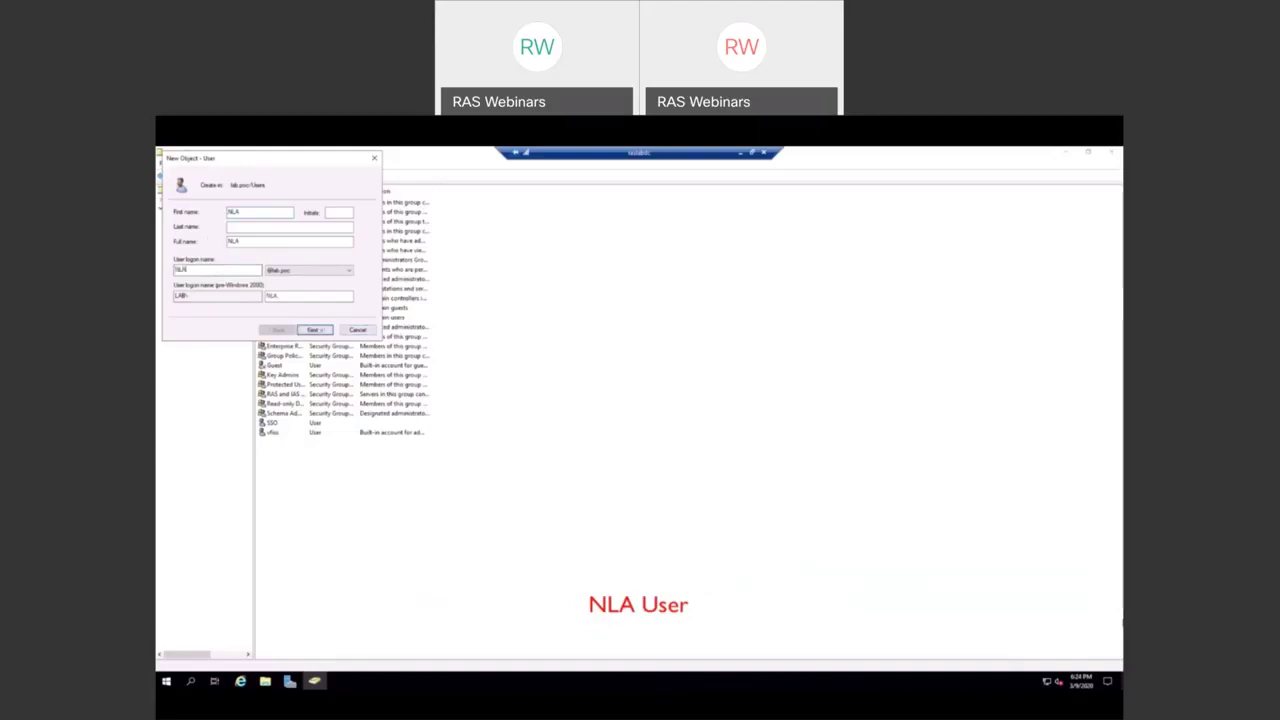
{"action": "type", "text": "user"}
Set the NLA user's password to be unchangeable and never expire, and finish creating the user
{"action": "left_click", "coordinate": [314, 330]}
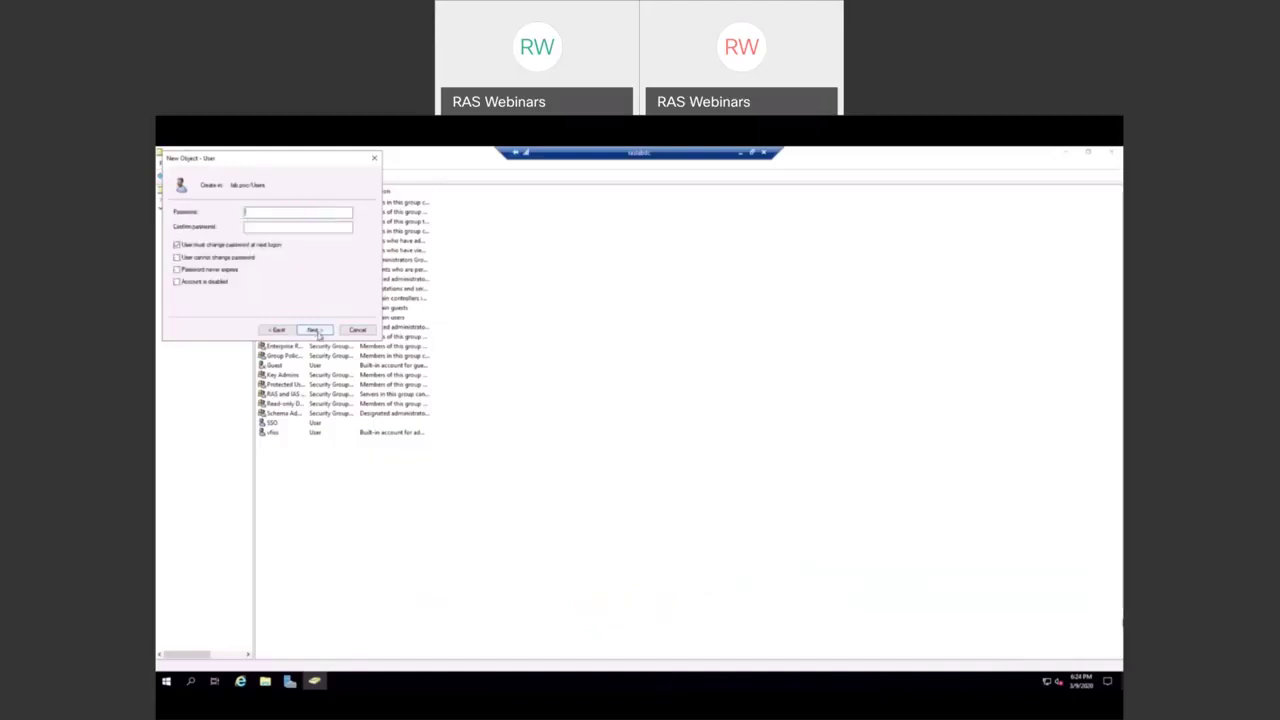
{"action": "type", "text": "********************"}
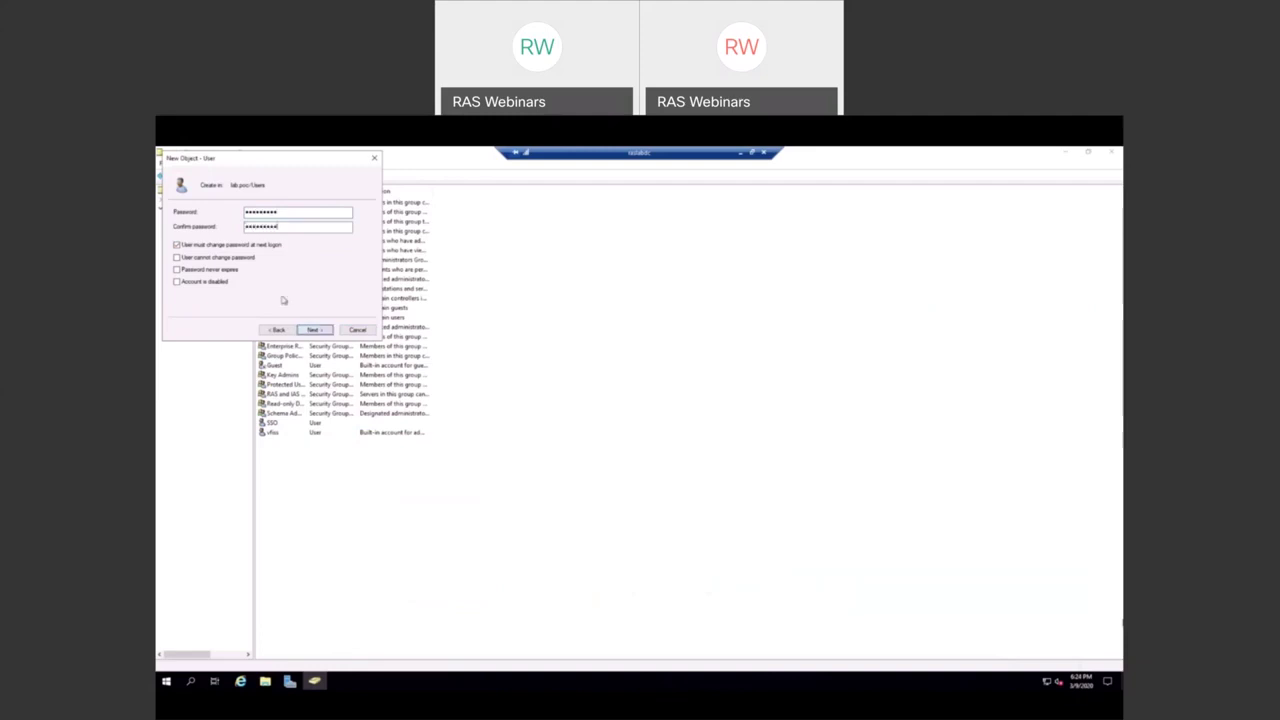
{"action": "left_click", "coordinate": [177, 245]}
{"action": "left_click", "coordinate": [177, 257]}
{"action": "left_click", "coordinate": [177, 269]}
{"action": "left_click", "coordinate": [319, 331]}
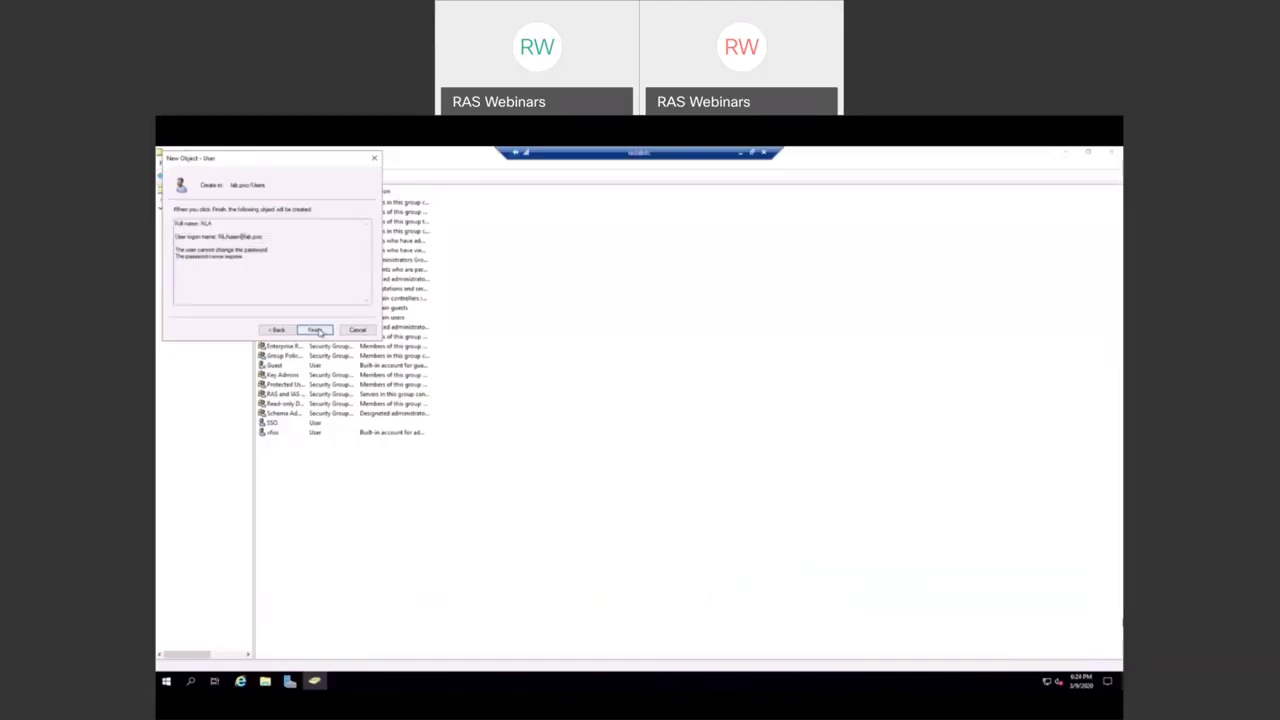
{"action": "left_click", "coordinate": [316, 331]}
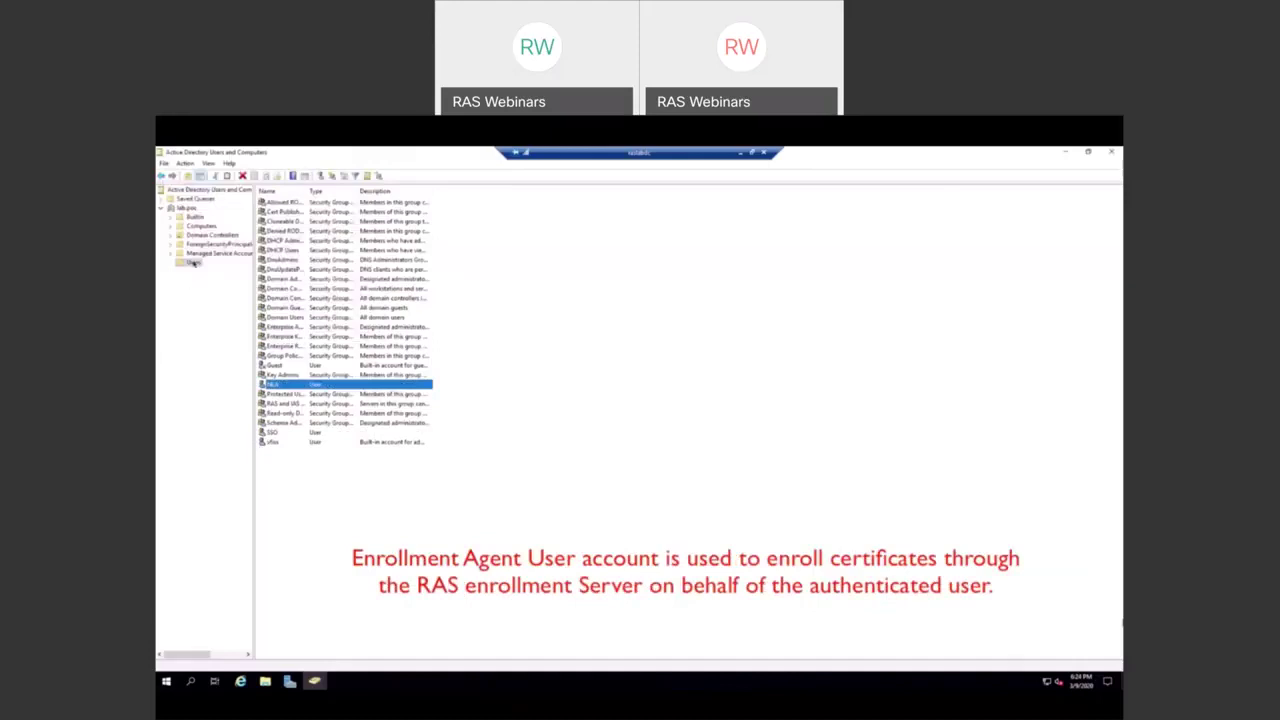
Start delegating control over the Users container to the SSO account
{"action": "right_click", "coordinate": [194, 208]}
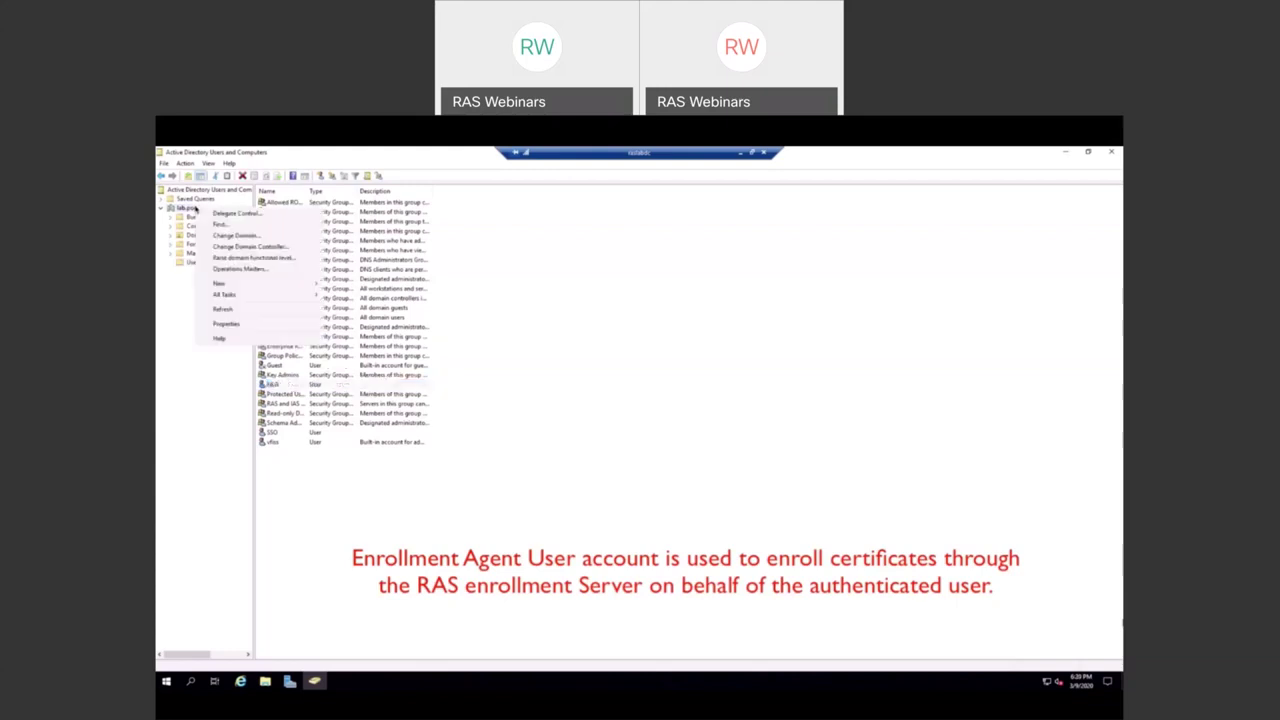
{"action": "left_click", "coordinate": [180, 266]}
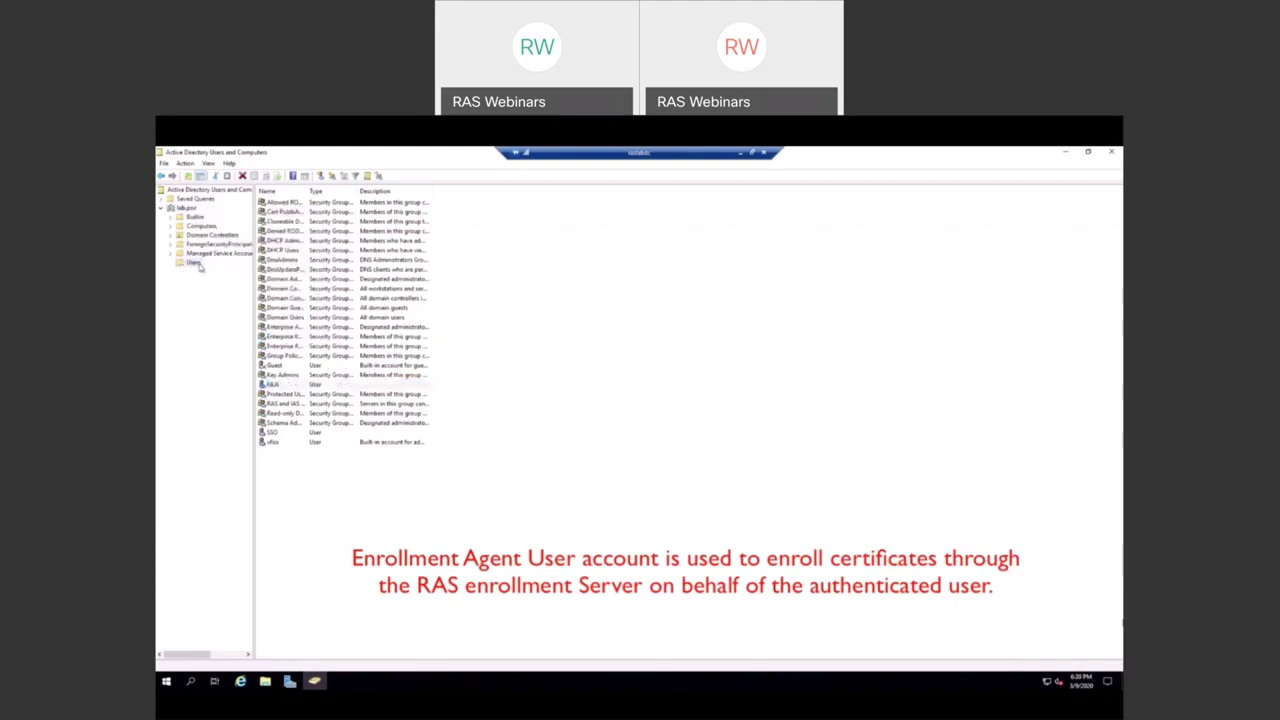
{"action": "right_click", "coordinate": [195, 263]}
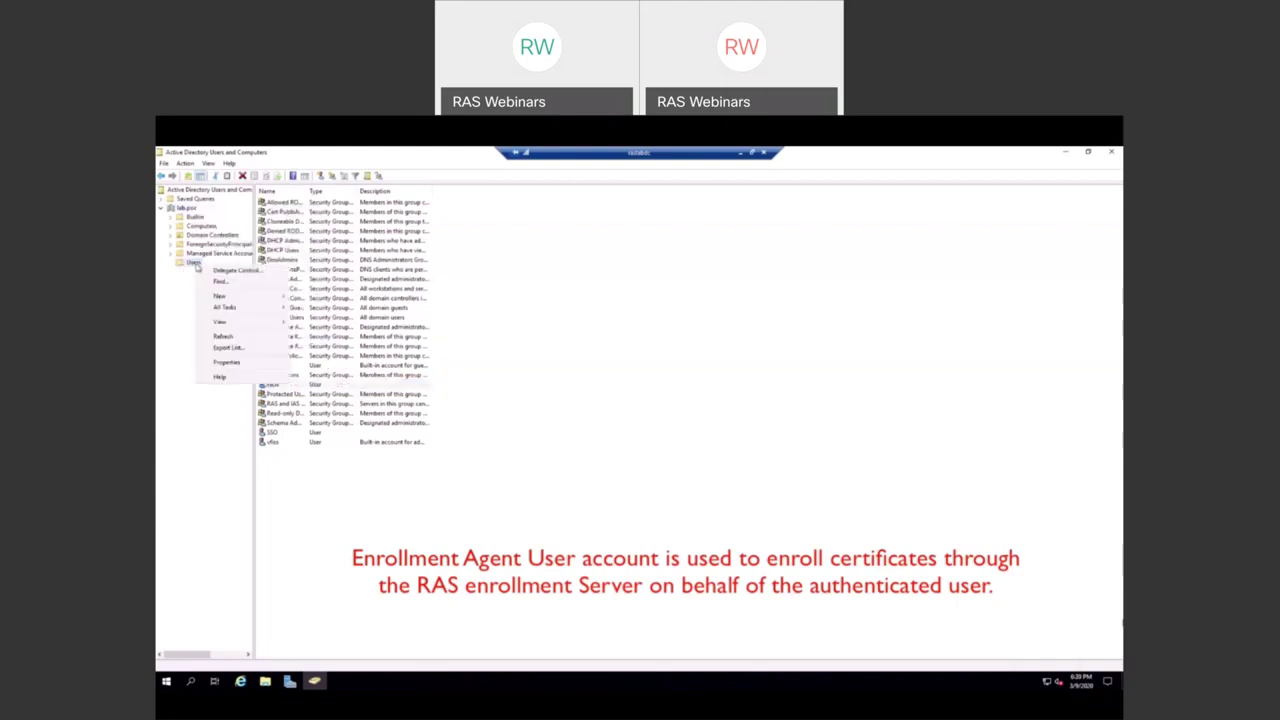
{"action": "left_click", "coordinate": [232, 272]}
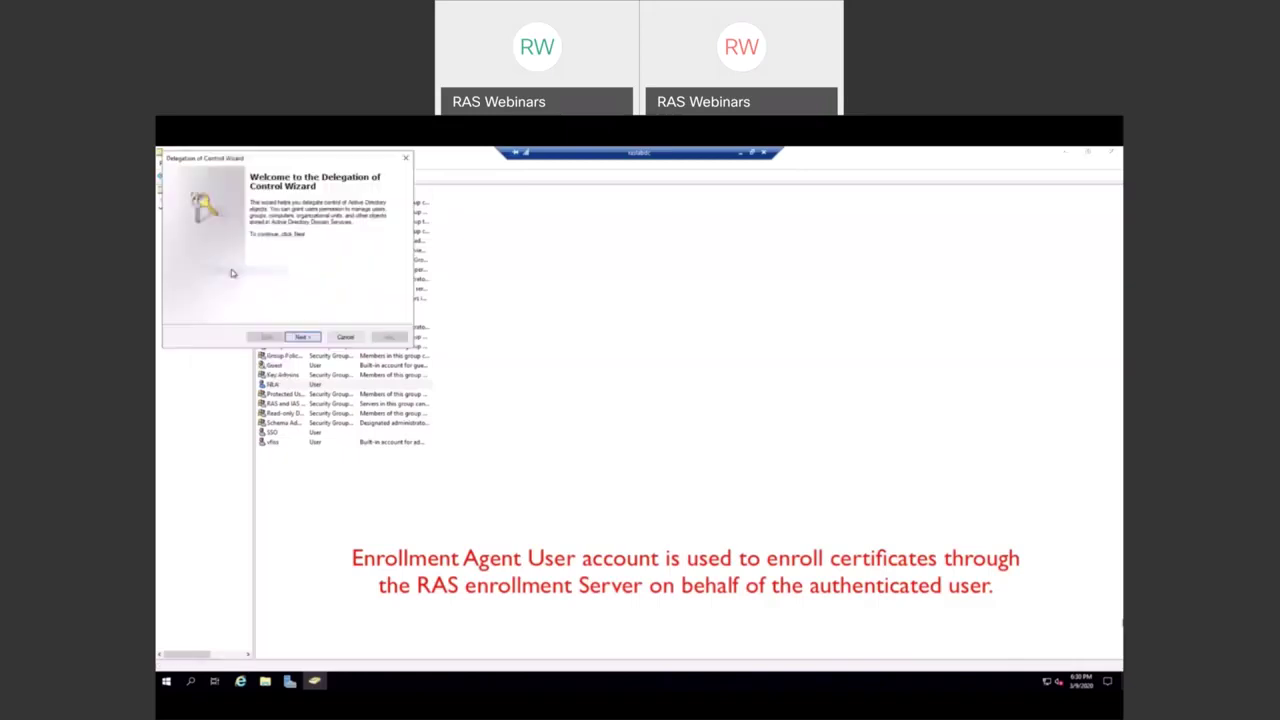
{"action": "left_click_drag", "start_coordinate": [322, 161], "coordinate": [661, 289]}
{"action": "left_click", "coordinate": [641, 466]}
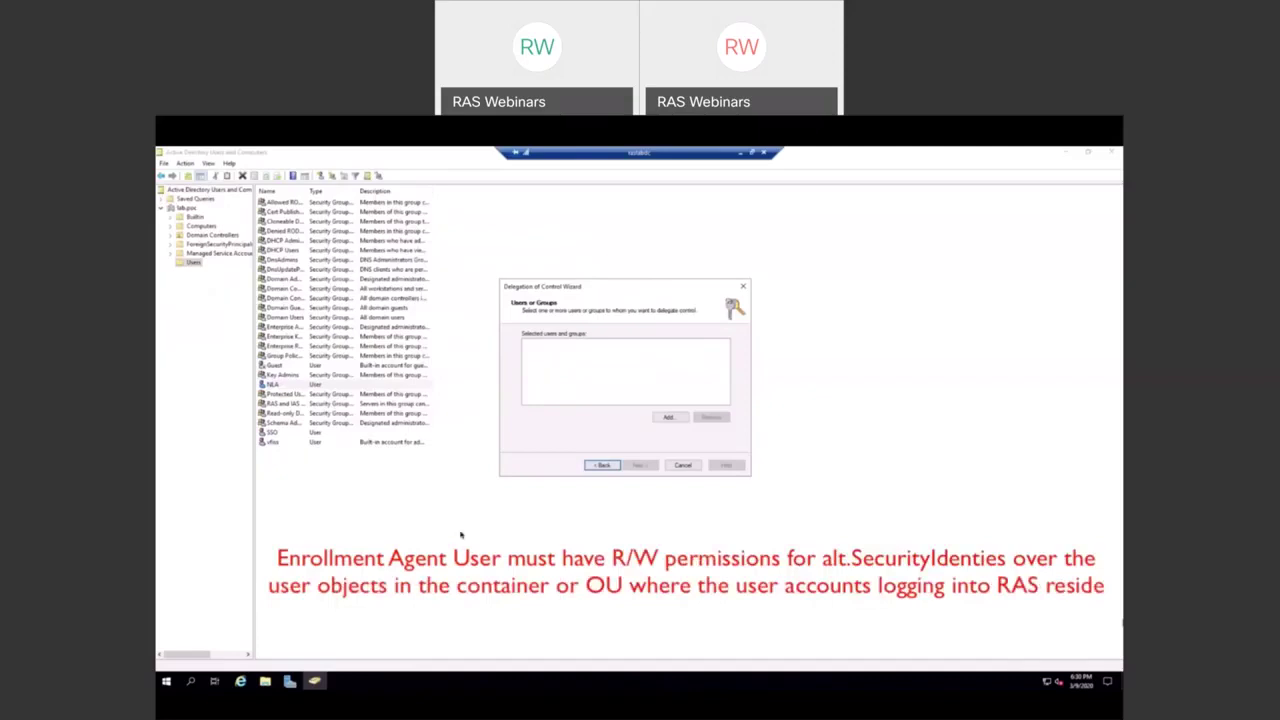
{"action": "left_click", "coordinate": [670, 418]}
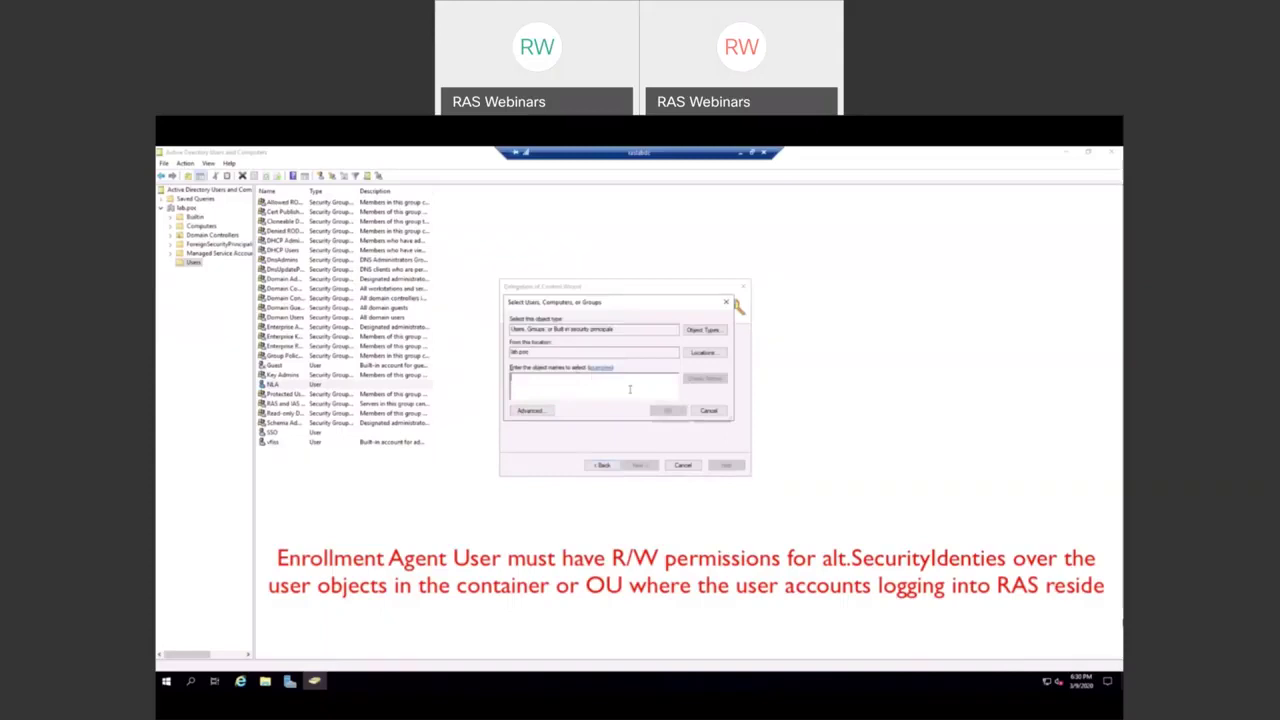
{"action": "type", "text": "sa"}
{"action": "left_click", "coordinate": [705, 379]}
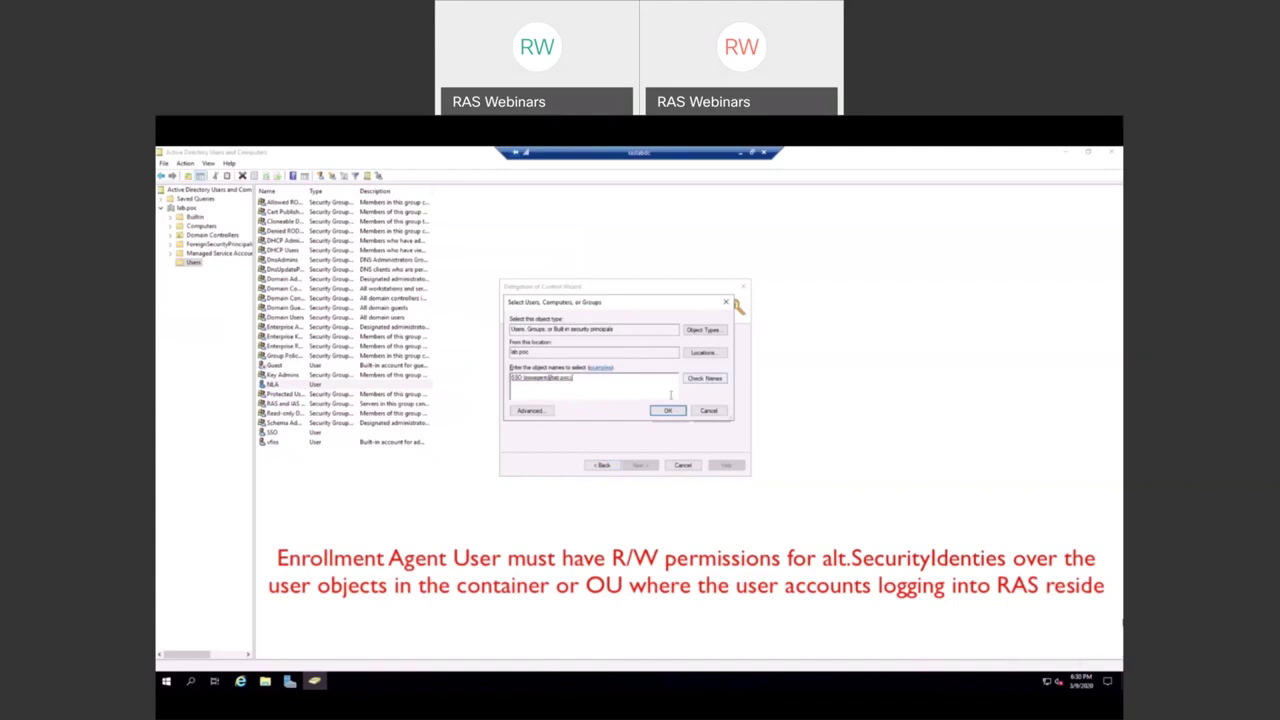
{"action": "left_click", "coordinate": [669, 409]}
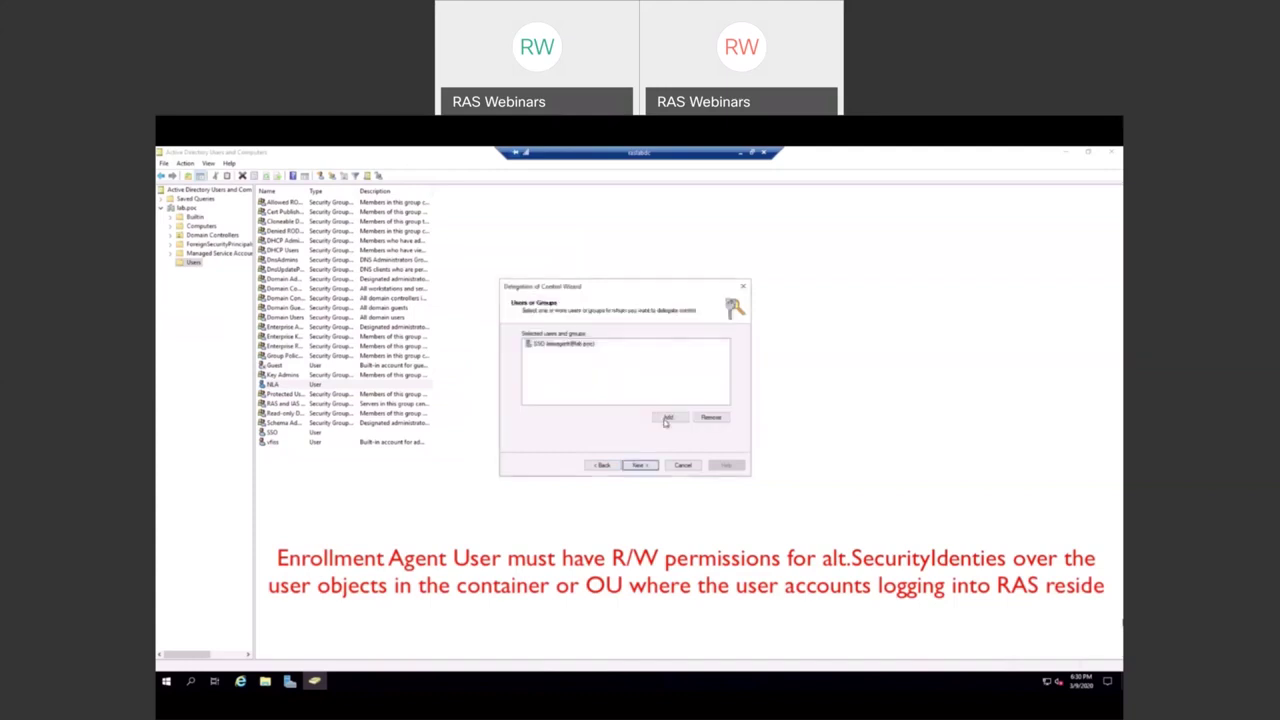
{"action": "left_click", "coordinate": [640, 466]}
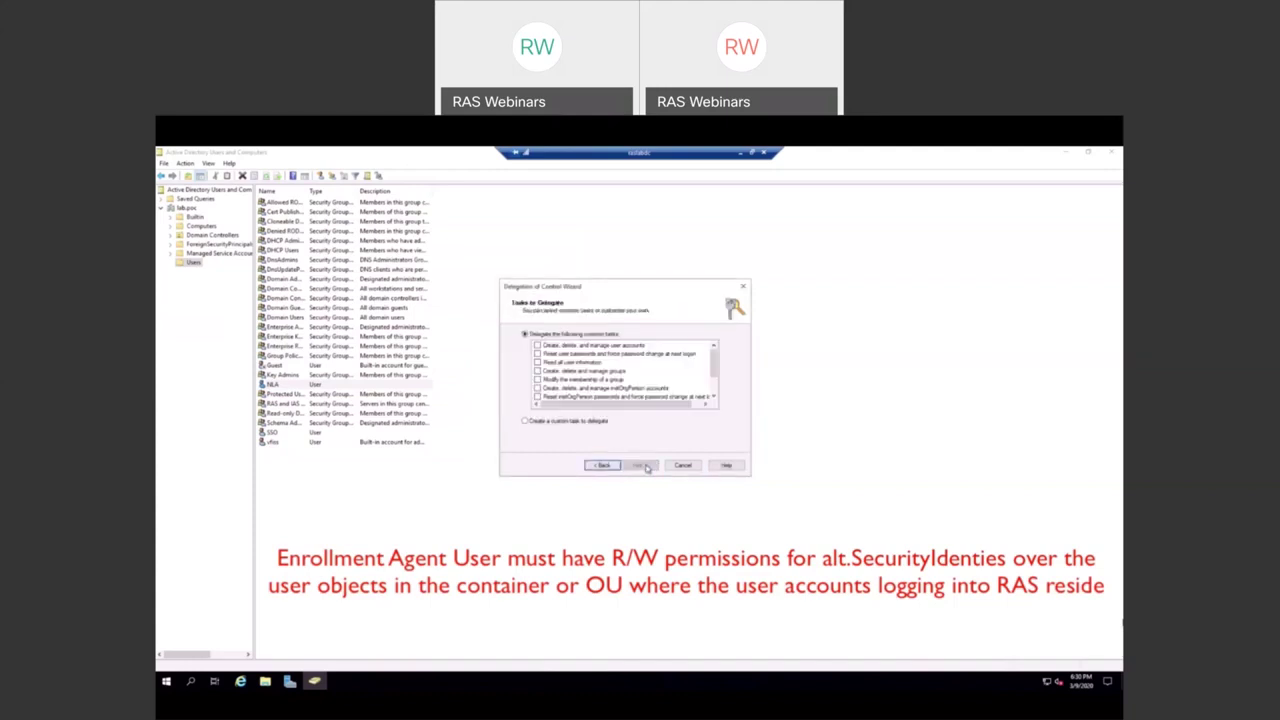
Choose a custom task limited to User objects only and advance to Permissions
{"action": "left_click", "coordinate": [586, 422]}
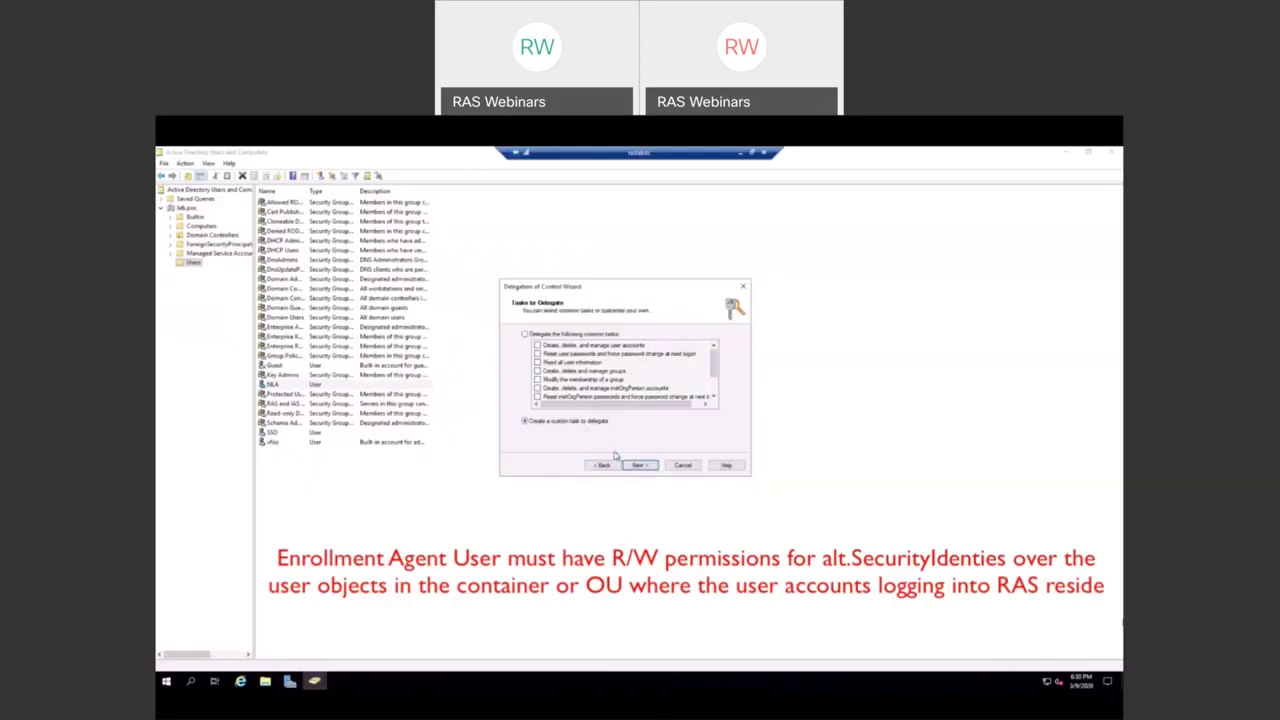
{"action": "left_click", "coordinate": [640, 466]}
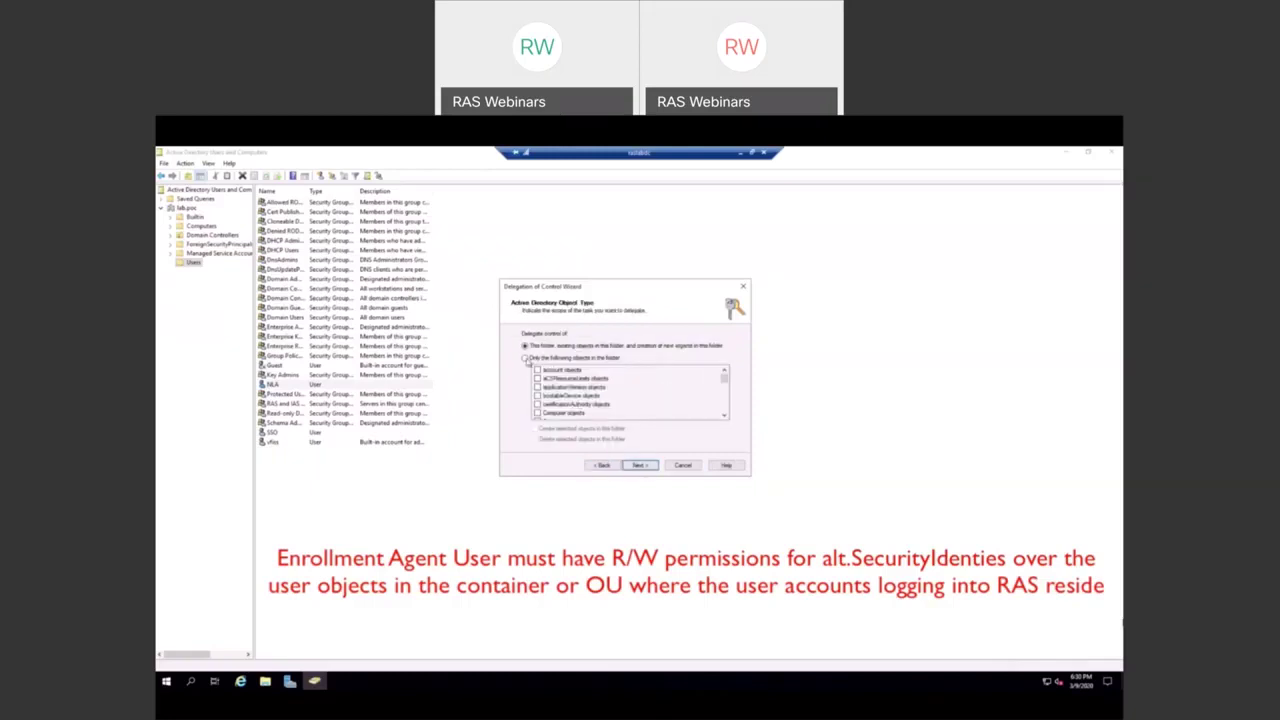
{"action": "left_click", "coordinate": [525, 358]}
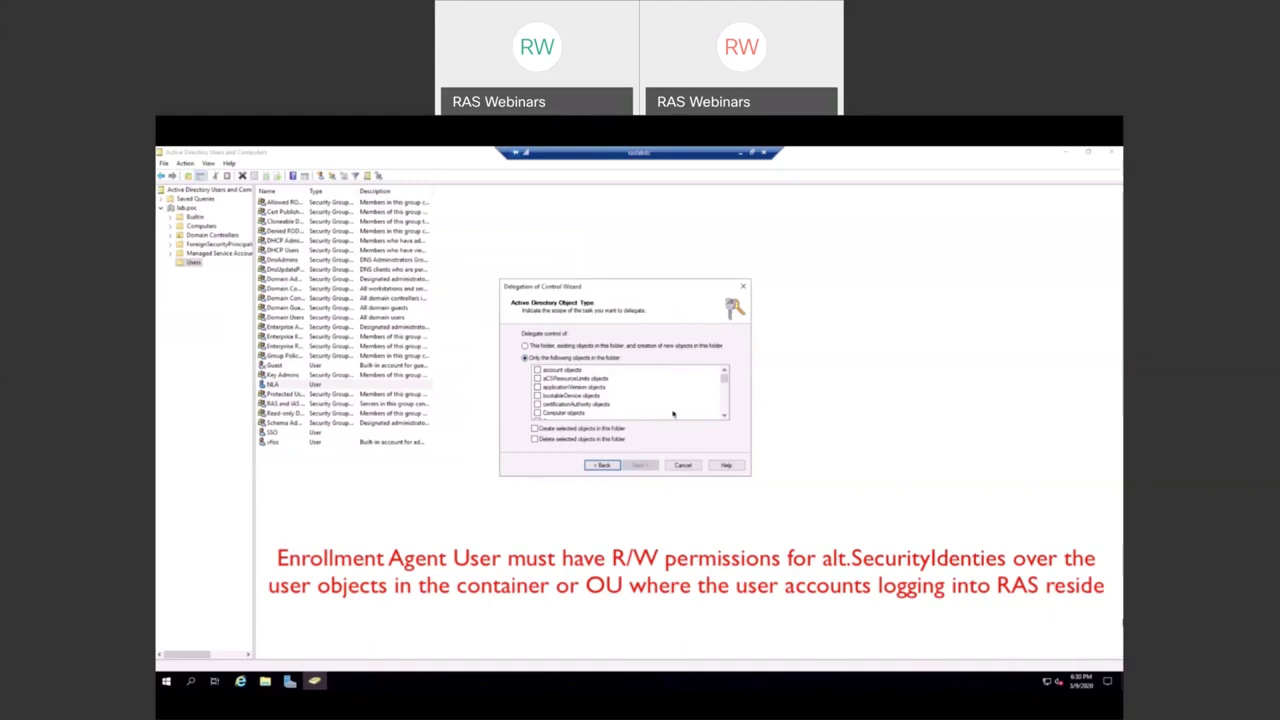
{"action": "left_click_drag", "start_coordinate": [725, 377], "coordinate": [725, 435]}
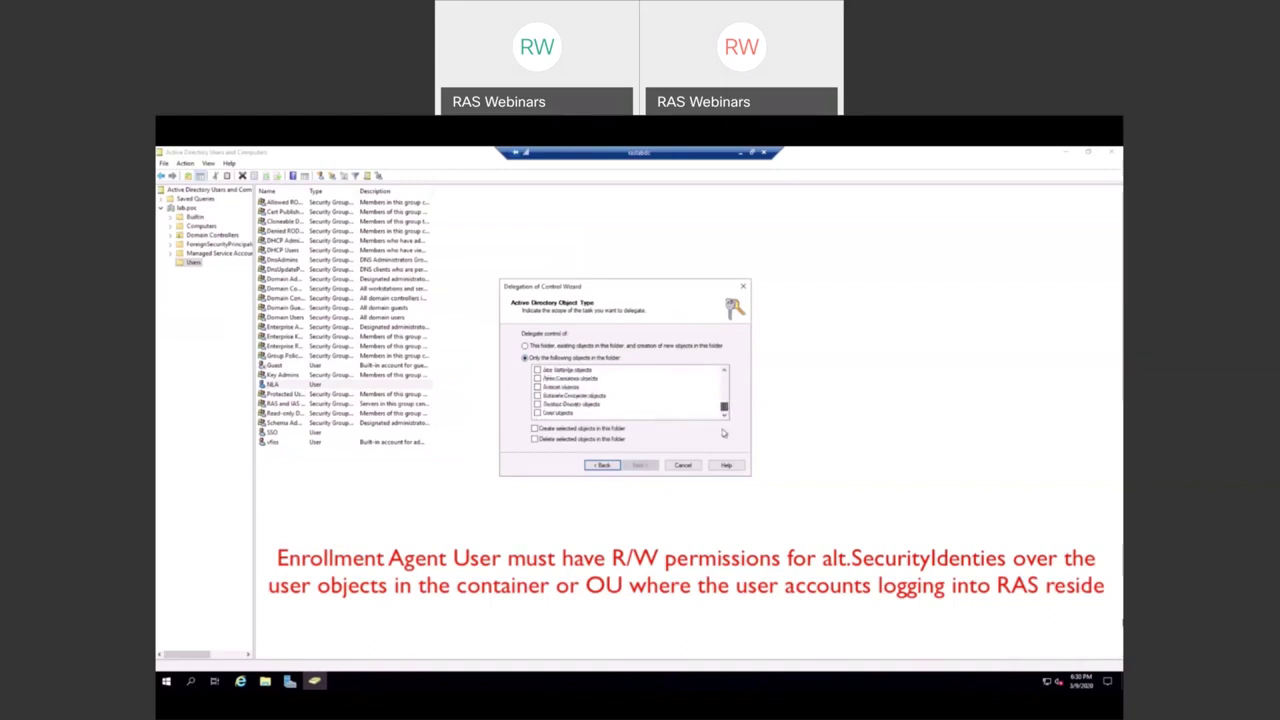
{"action": "left_click", "coordinate": [538, 413]}
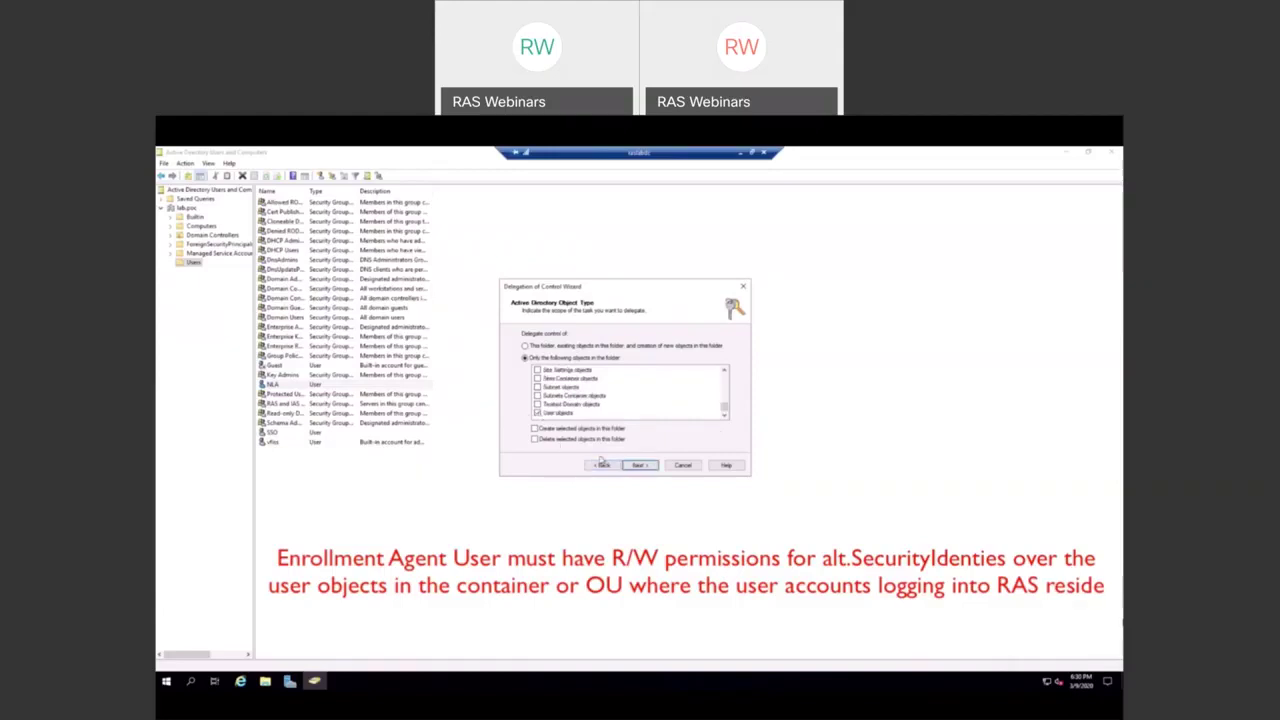
{"action": "left_click", "coordinate": [639, 466]}
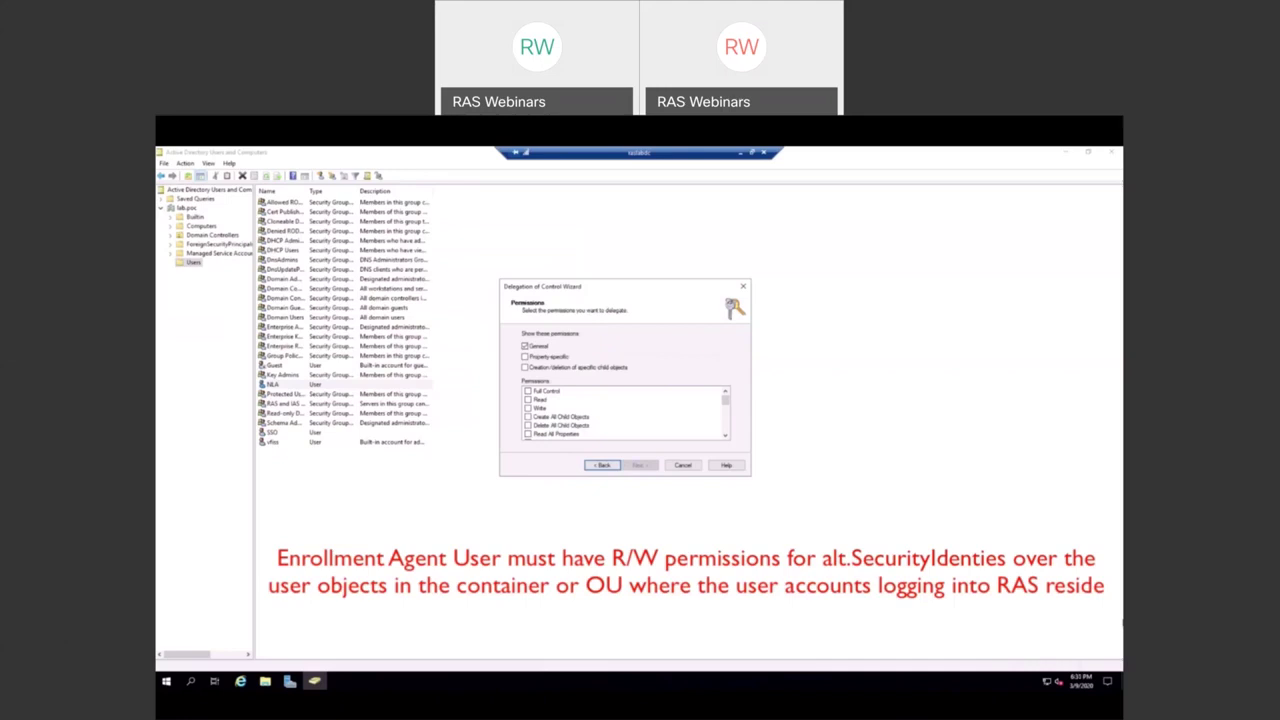
Show property-specific permissions and scroll the list to the altSecurityIdentities entries
{"action": "left_click", "coordinate": [524, 357]}
{"action": "scroll", "coordinate": [729, 426], "scroll_direction": "down", "scroll_amount": 2}
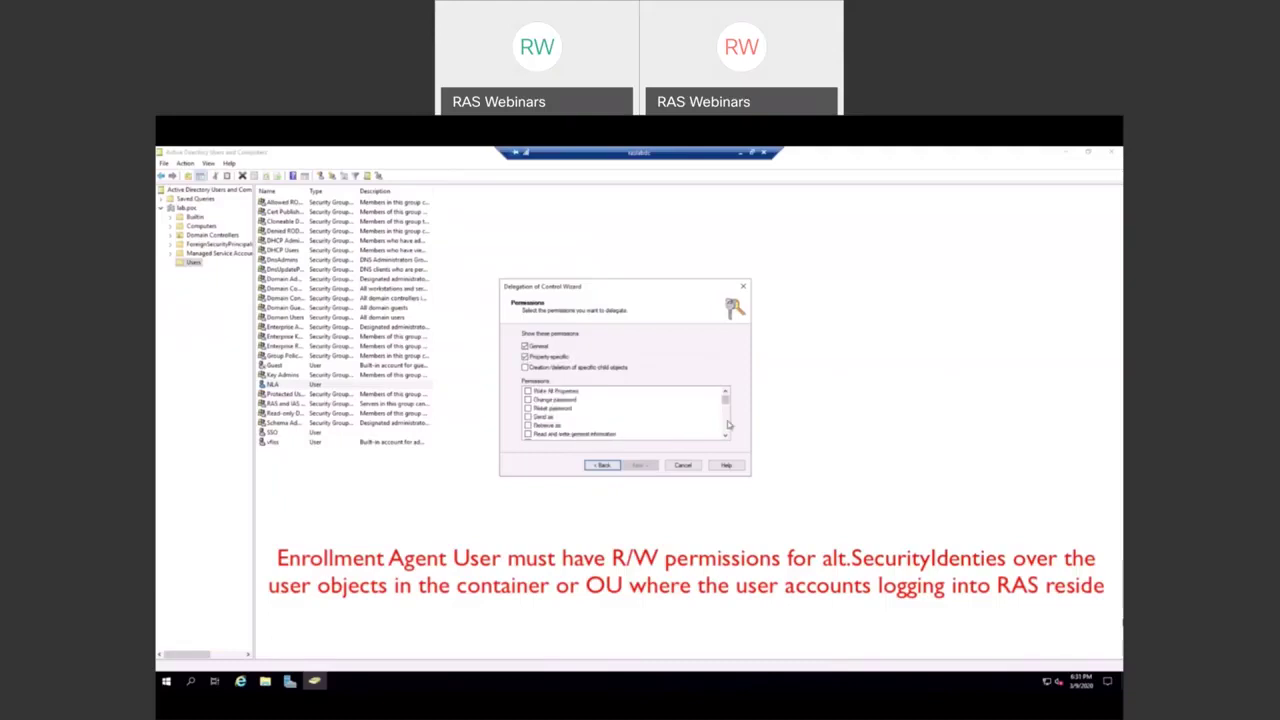
{"action": "scroll", "coordinate": [729, 426], "scroll_direction": "down", "scroll_amount": 2}
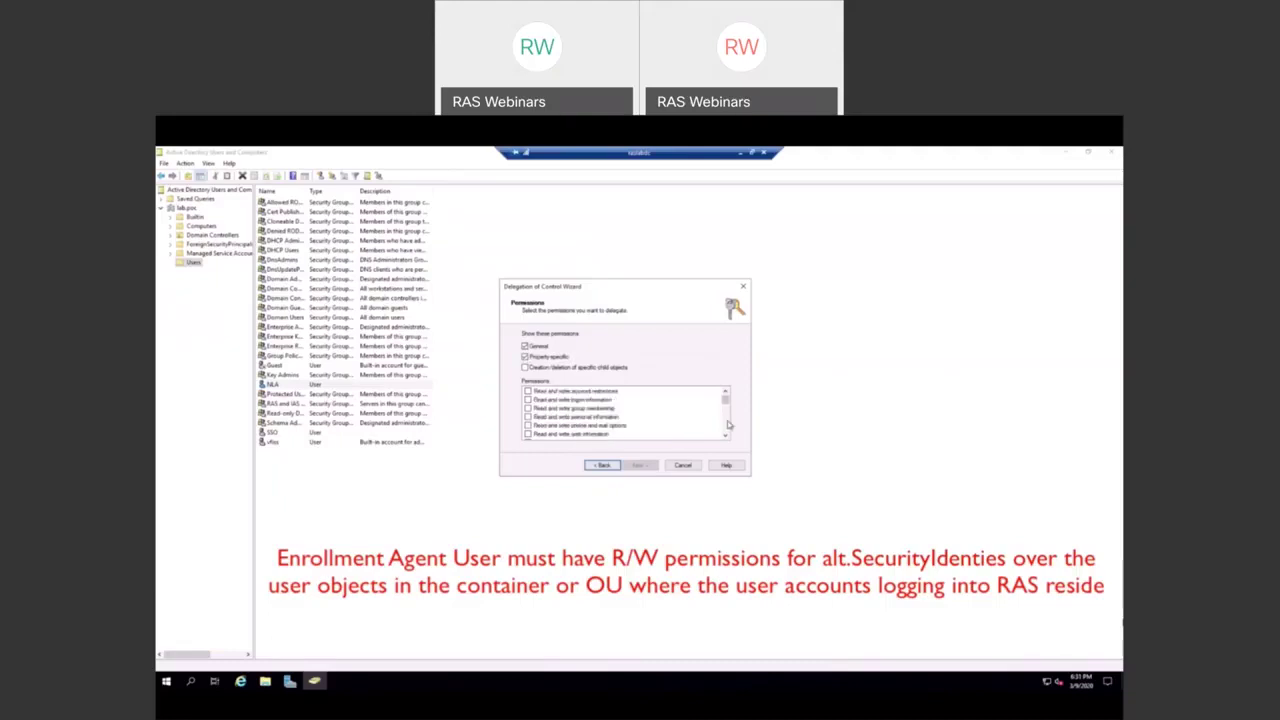
{"action": "scroll", "coordinate": [729, 426], "scroll_direction": "down", "scroll_amount": 2}
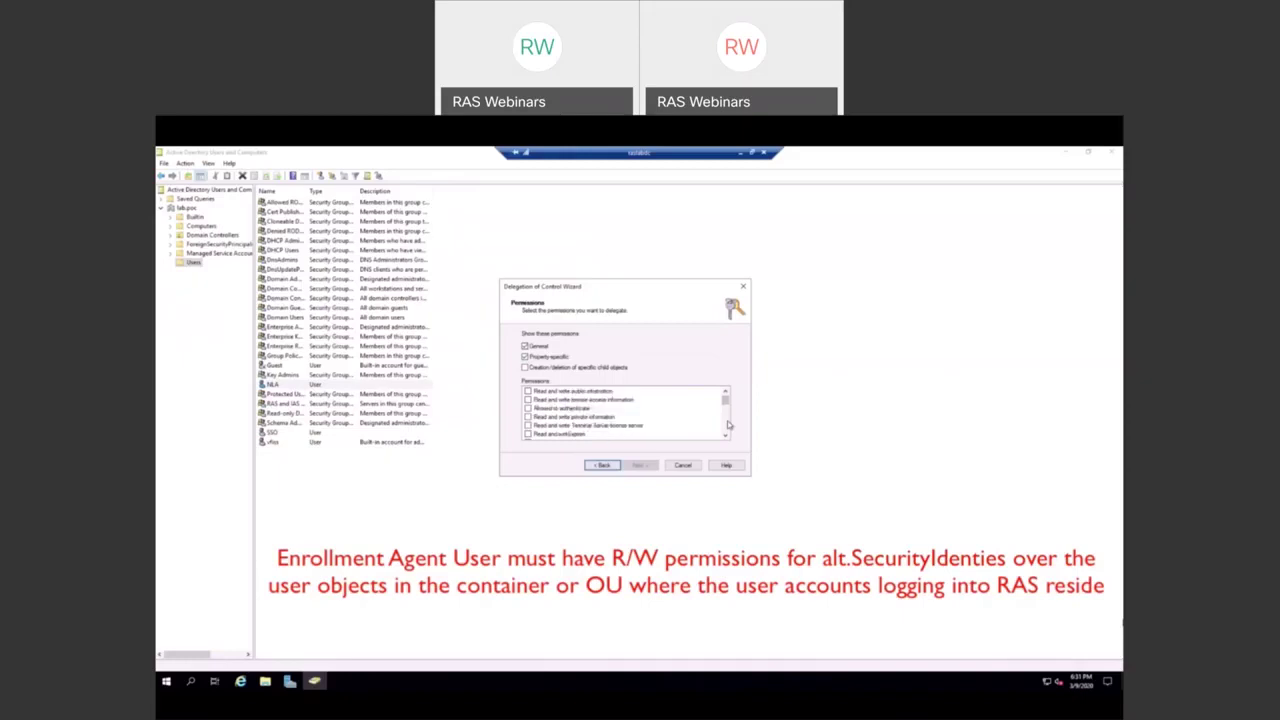
{"action": "scroll", "coordinate": [729, 426], "scroll_direction": "down", "scroll_amount": 2}
{"action": "scroll", "coordinate": [729, 426], "scroll_direction": "down", "scroll_amount": 5}
{"action": "scroll", "coordinate": [729, 426], "scroll_direction": "down", "scroll_amount": 6}
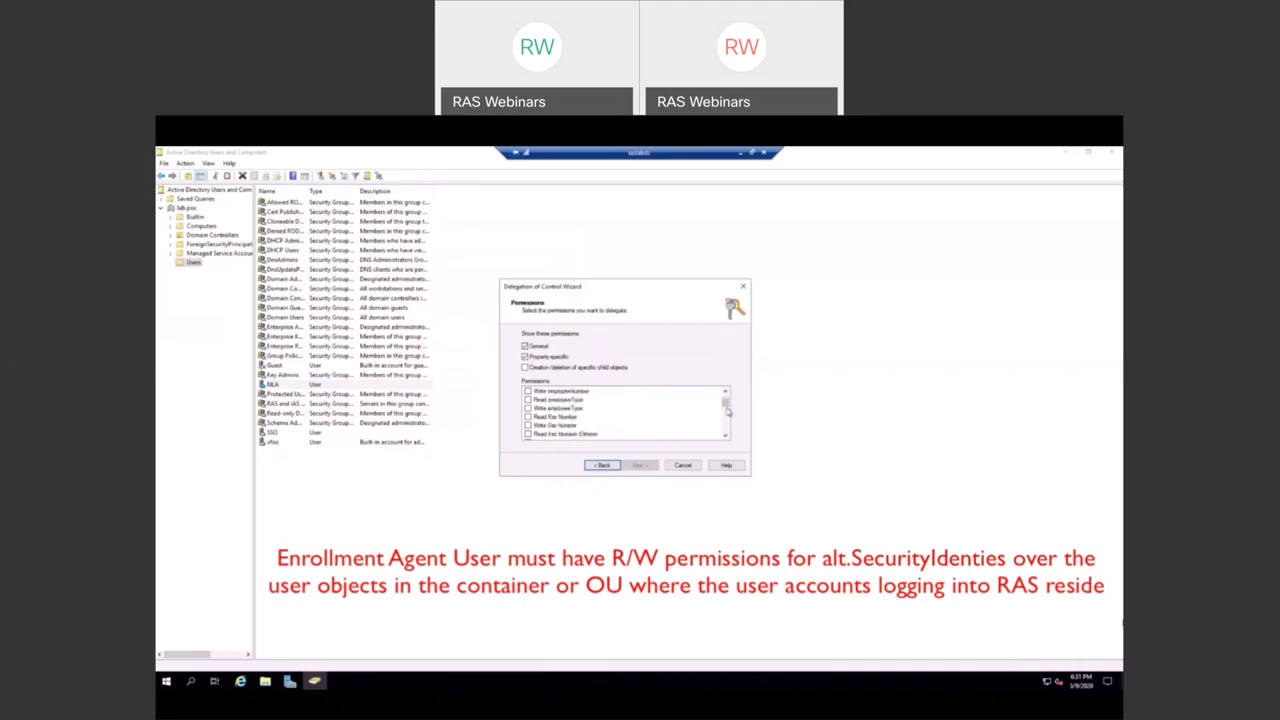
{"action": "left_click_drag", "start_coordinate": [727, 411], "coordinate": [728, 420]}
{"action": "scroll", "coordinate": [728, 418], "scroll_direction": "down", "scroll_amount": 10}
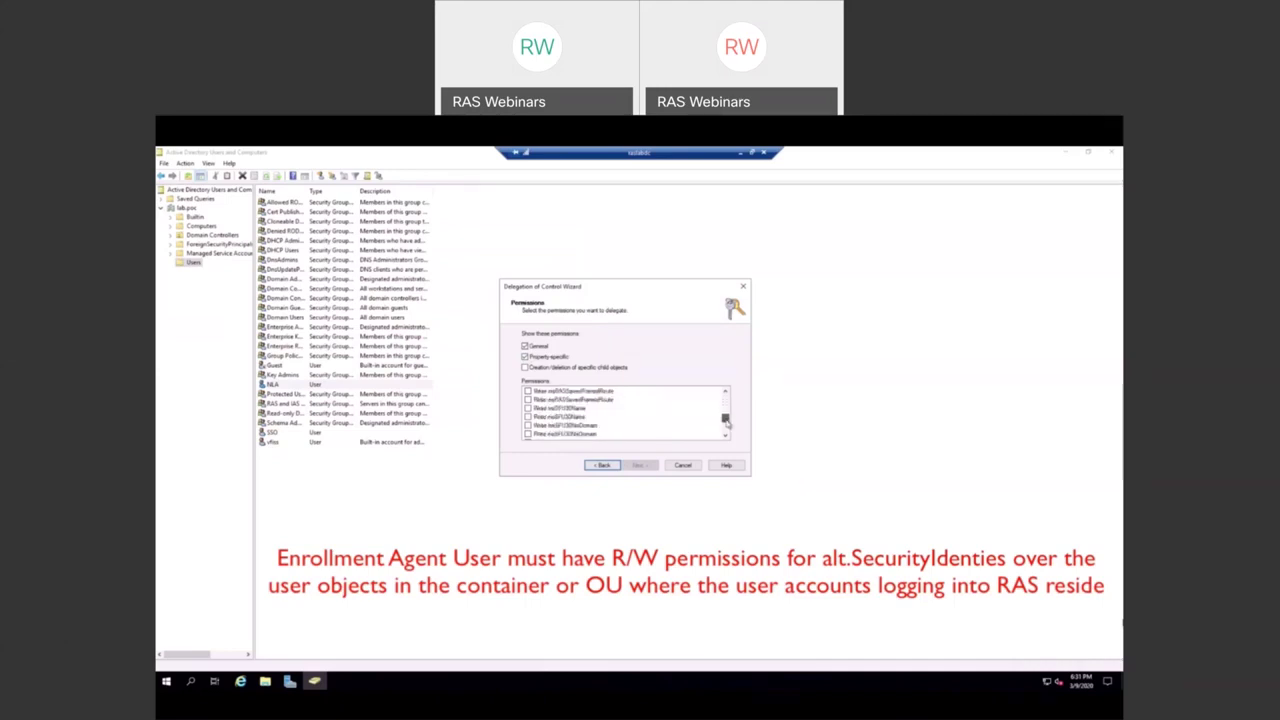
{"action": "left_click_drag", "start_coordinate": [730, 415], "coordinate": [730, 403]}
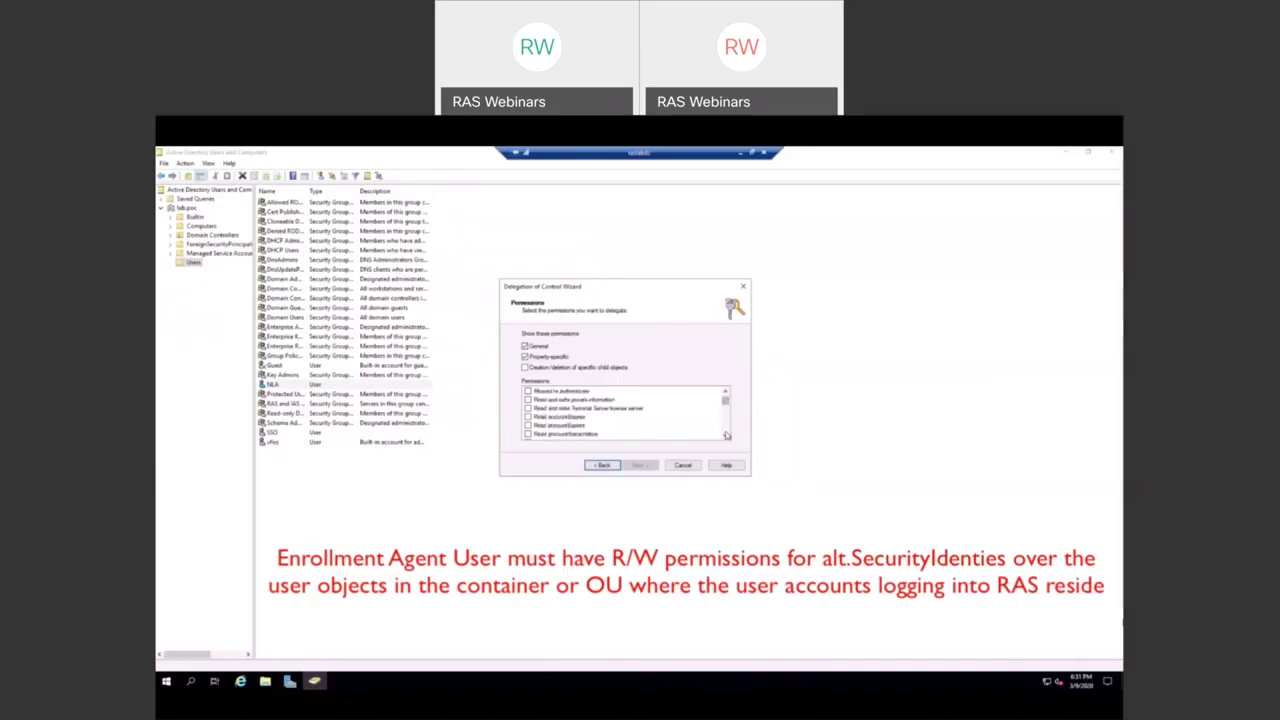
{"action": "left_click", "coordinate": [725, 436]}
{"action": "left_click", "coordinate": [725, 436]}
{"action": "left_click", "coordinate": [725, 436]}
{"action": "left_click", "coordinate": [725, 436]}
{"action": "left_click", "coordinate": [725, 436]}
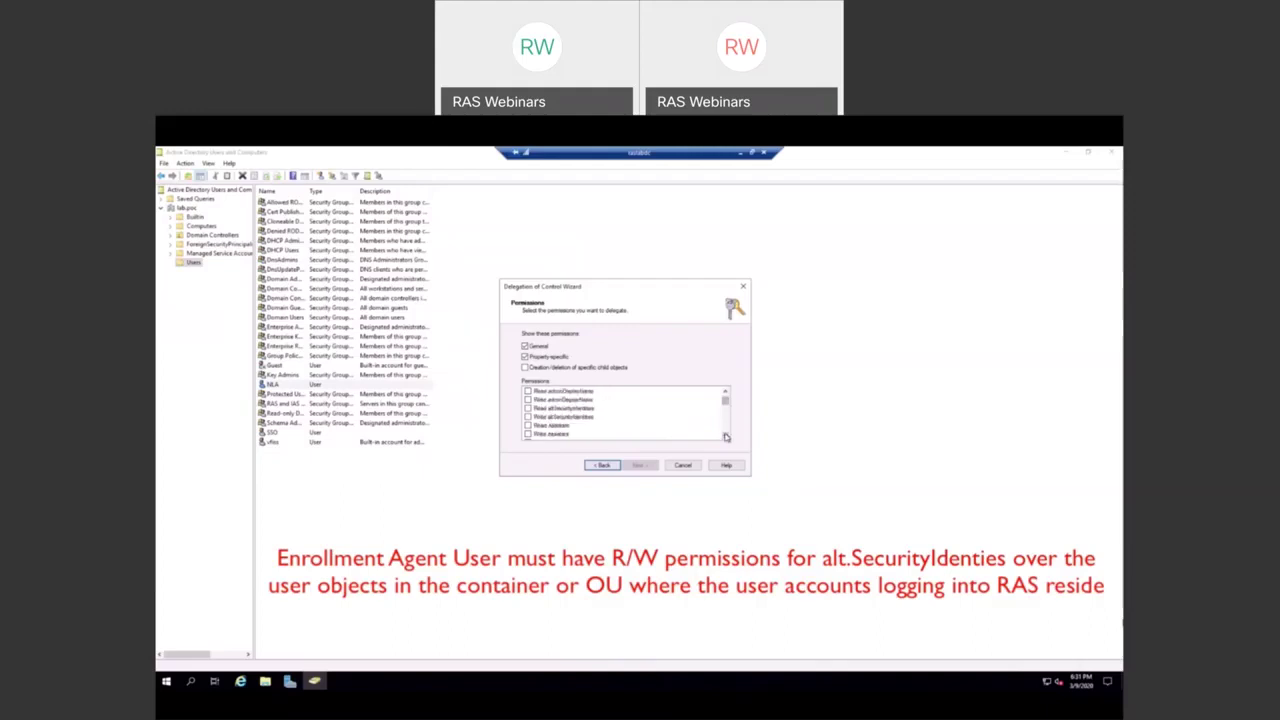
Grant Read and Write altSecurityIdentities permissions and complete the delegation
{"action": "left_click", "coordinate": [527, 408]}
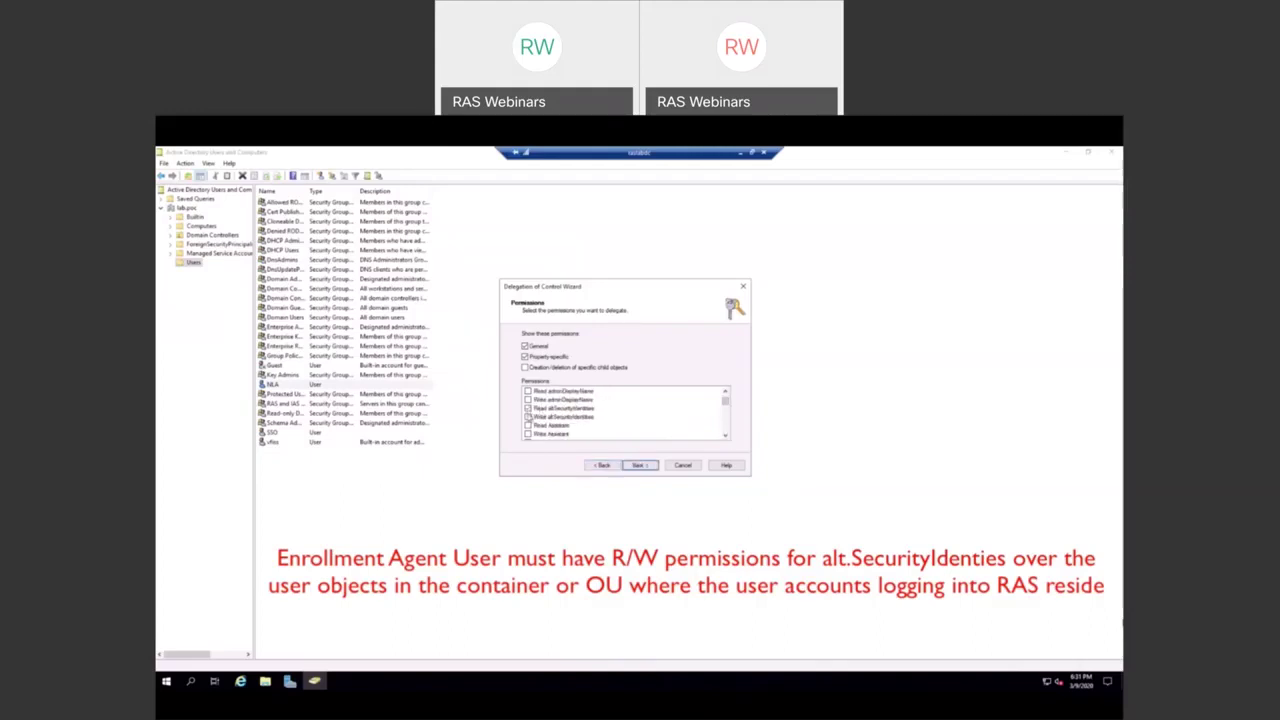
{"action": "left_click", "coordinate": [639, 465]}
{"action": "left_click", "coordinate": [639, 465]}
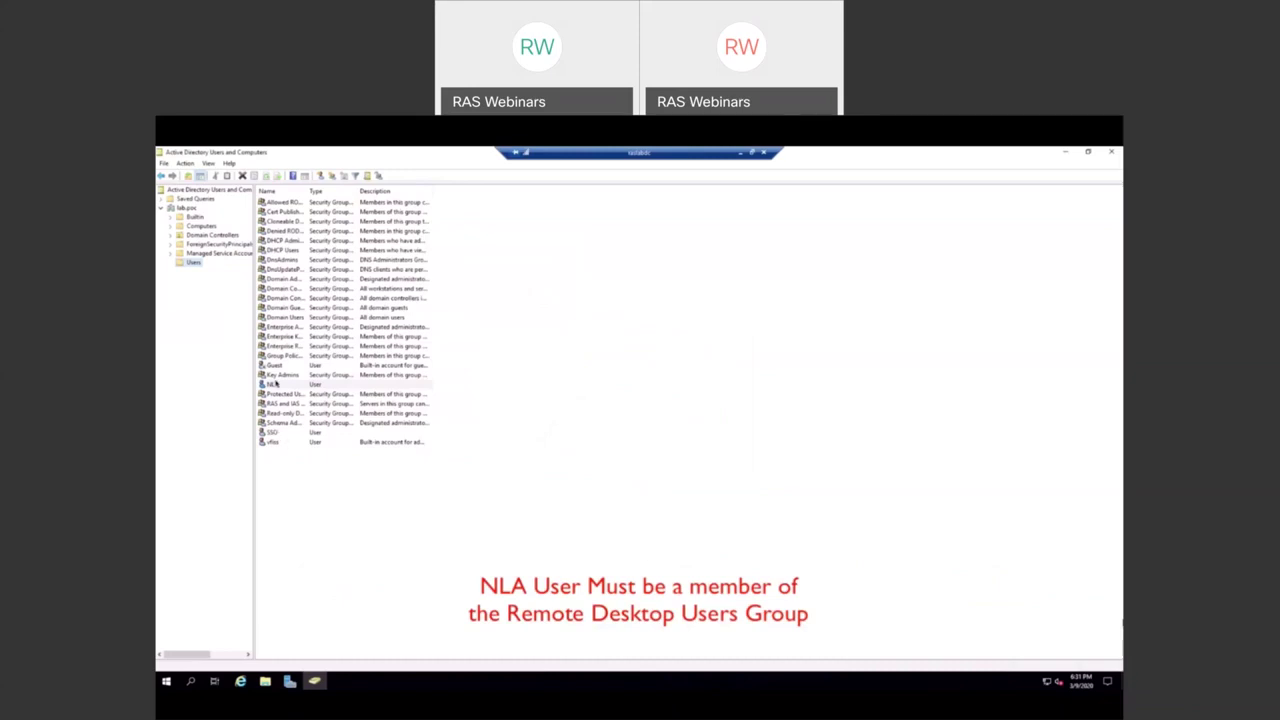
Add the NLA user to the Remote Desktop Users group through its Member Of properties
{"action": "right_click", "coordinate": [272, 384]}
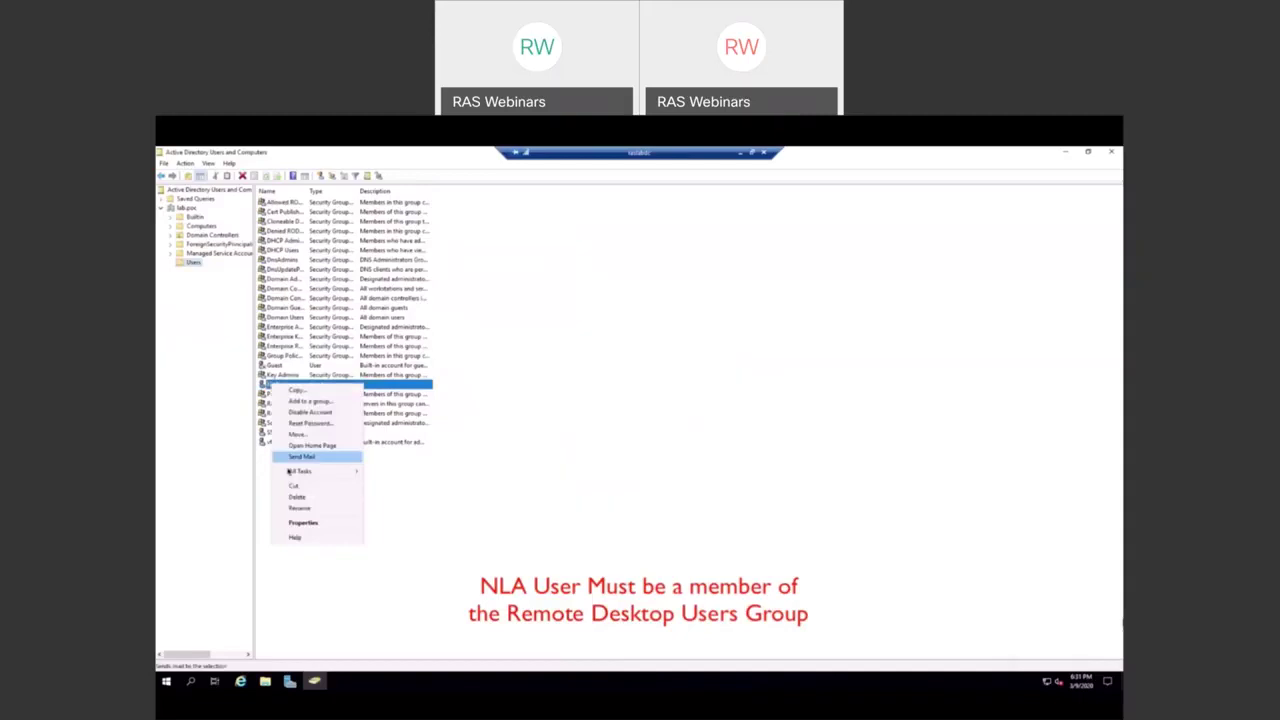
{"action": "left_click", "coordinate": [303, 524]}
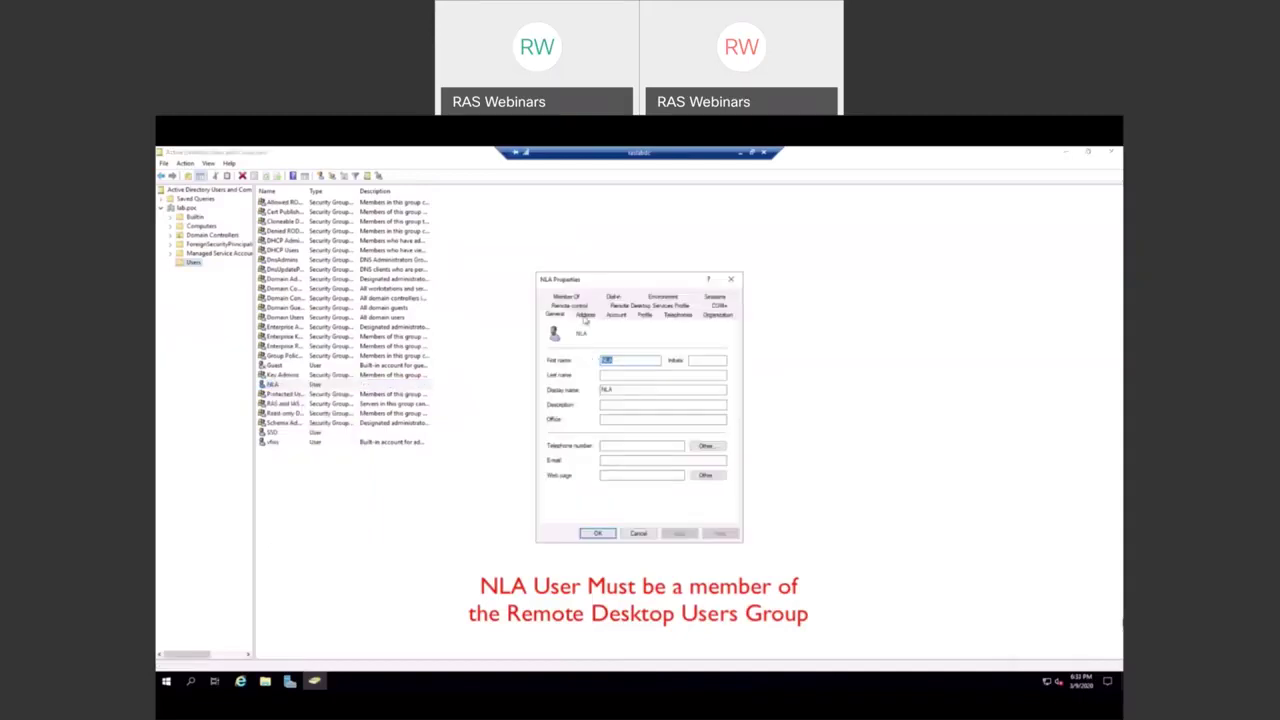
{"action": "left_click", "coordinate": [584, 298]}
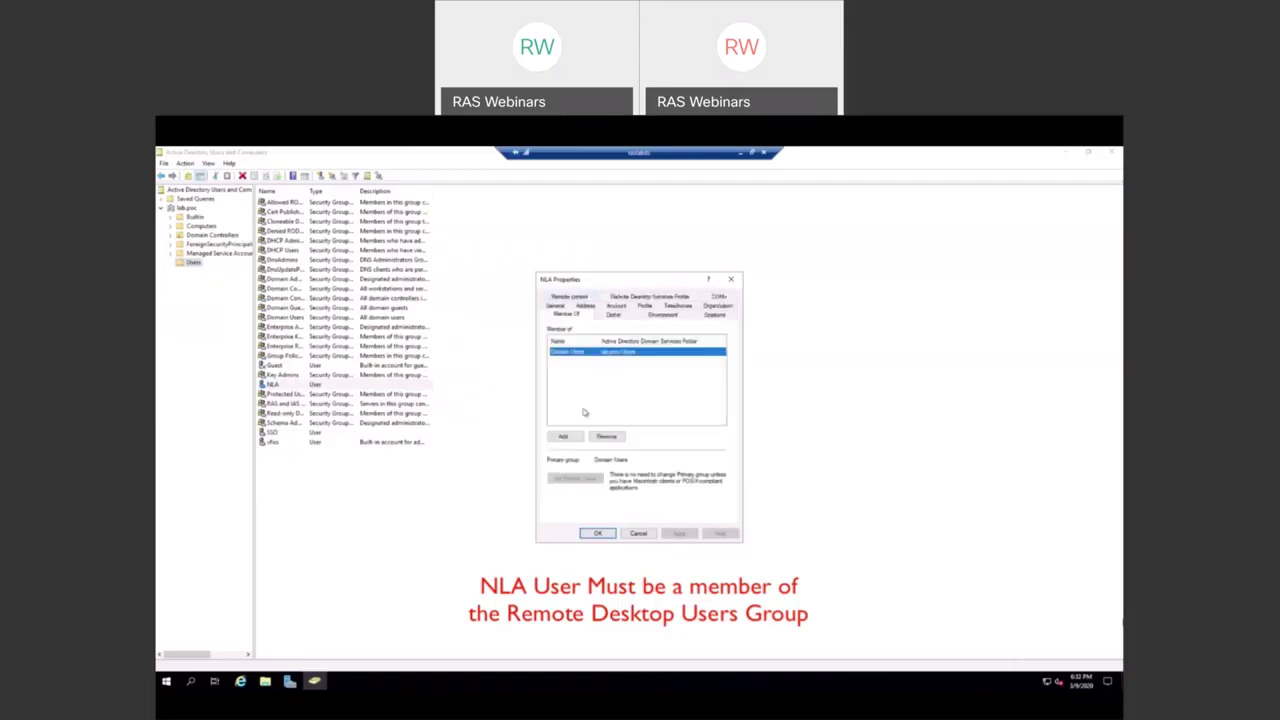
{"action": "left_click", "coordinate": [565, 438]}
{"action": "type", "text": "Remote"}
{"action": "left_click", "coordinate": [738, 375]}
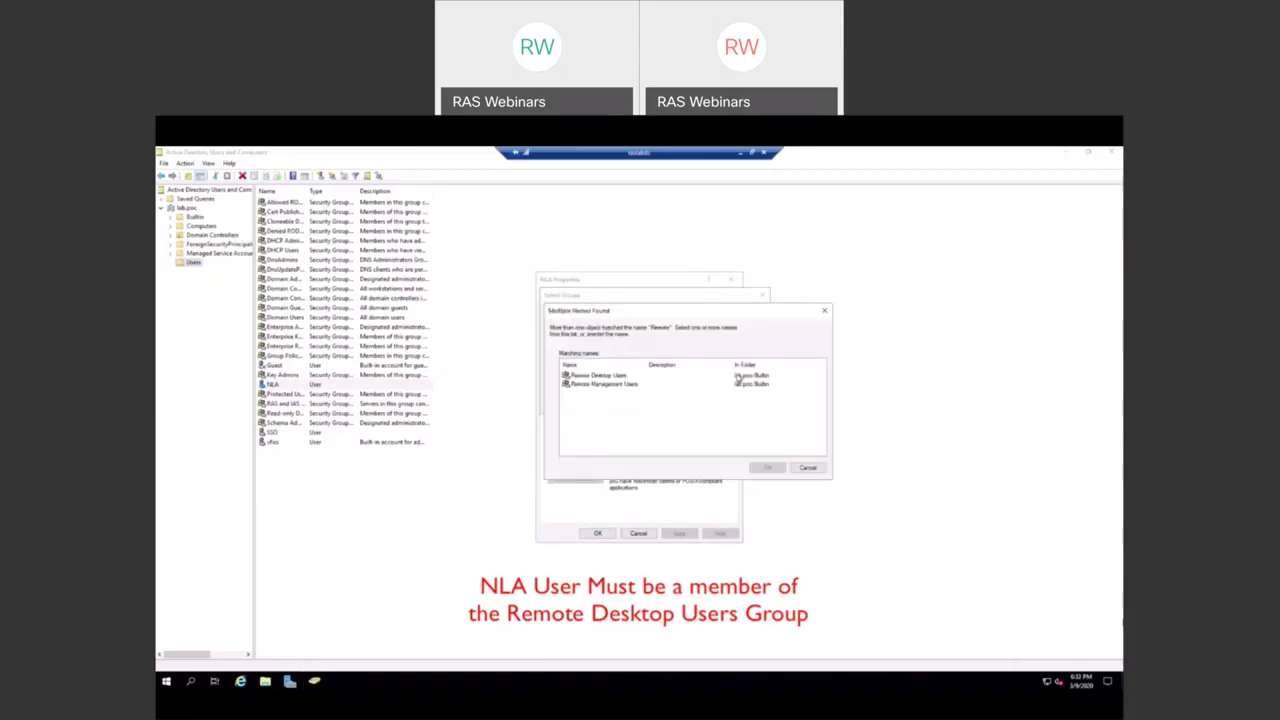
{"action": "left_click", "coordinate": [617, 374]}
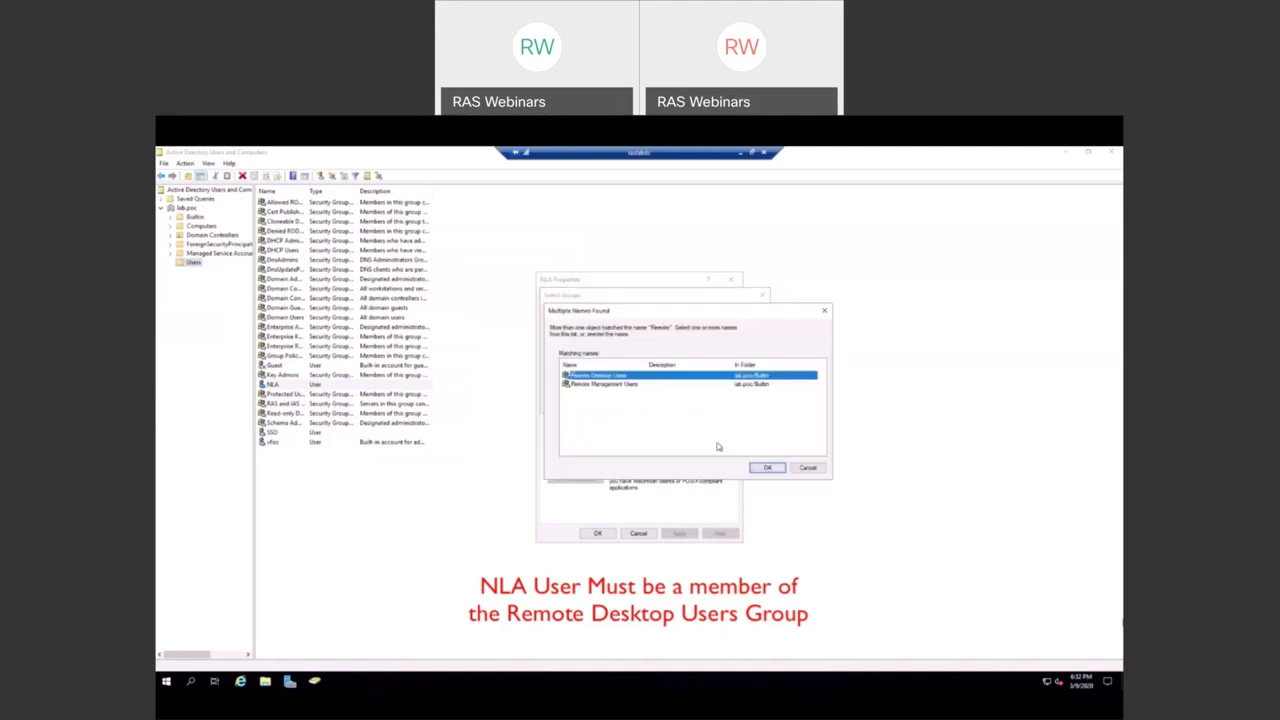
{"action": "left_click", "coordinate": [767, 467]}
{"action": "left_click", "coordinate": [704, 403]}
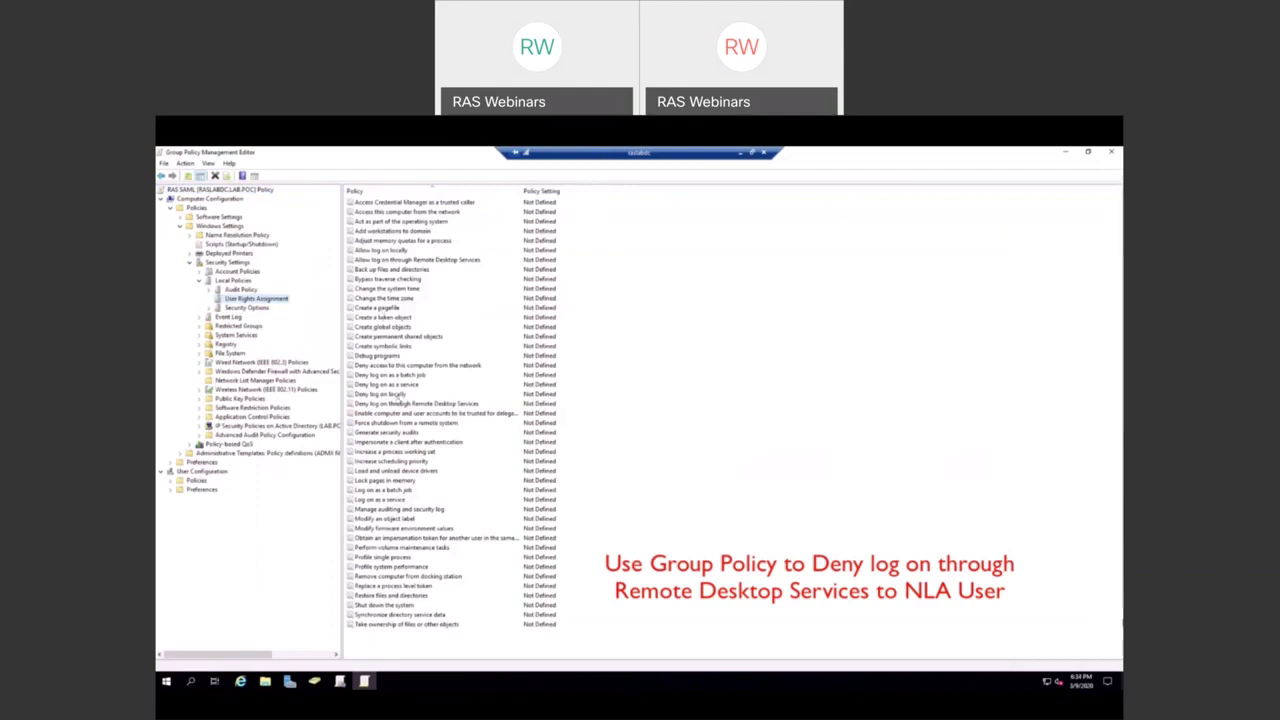
Define Deny log on through Remote Desktop Services with the NLA user as its only account
{"action": "double_click", "coordinate": [385, 403]}
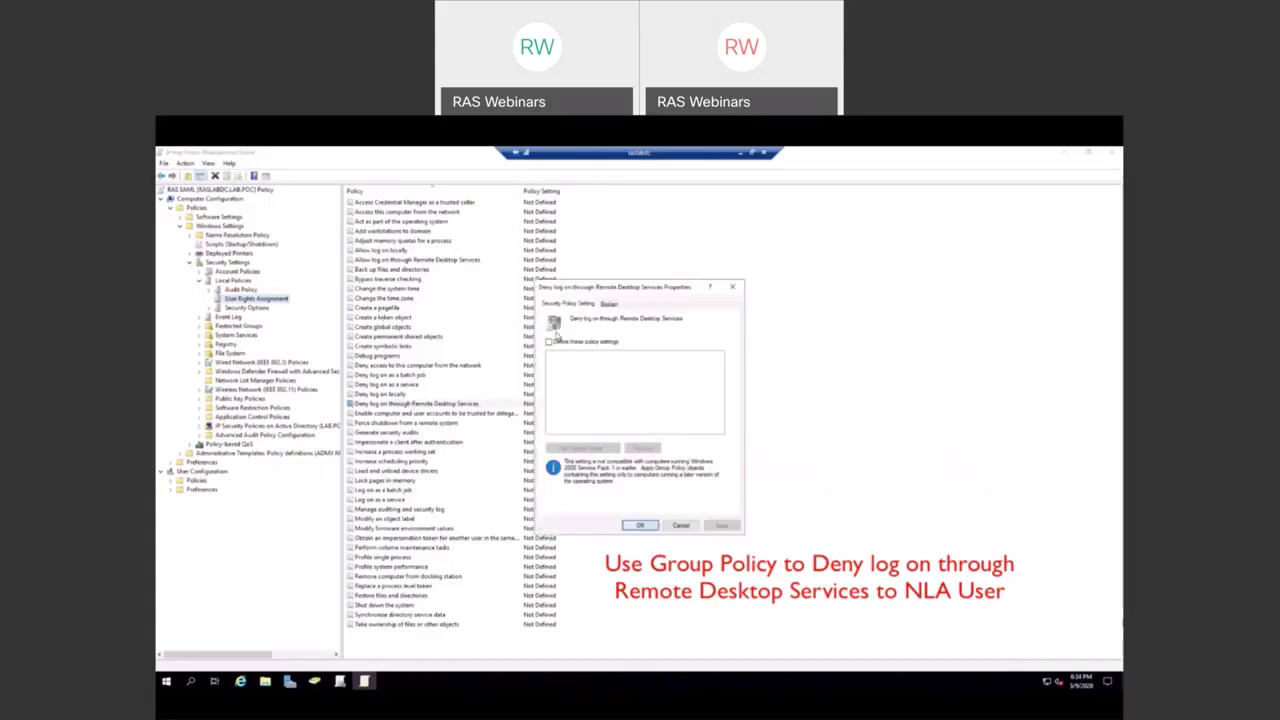
{"action": "left_click", "coordinate": [549, 342]}
{"action": "left_click", "coordinate": [590, 449]}
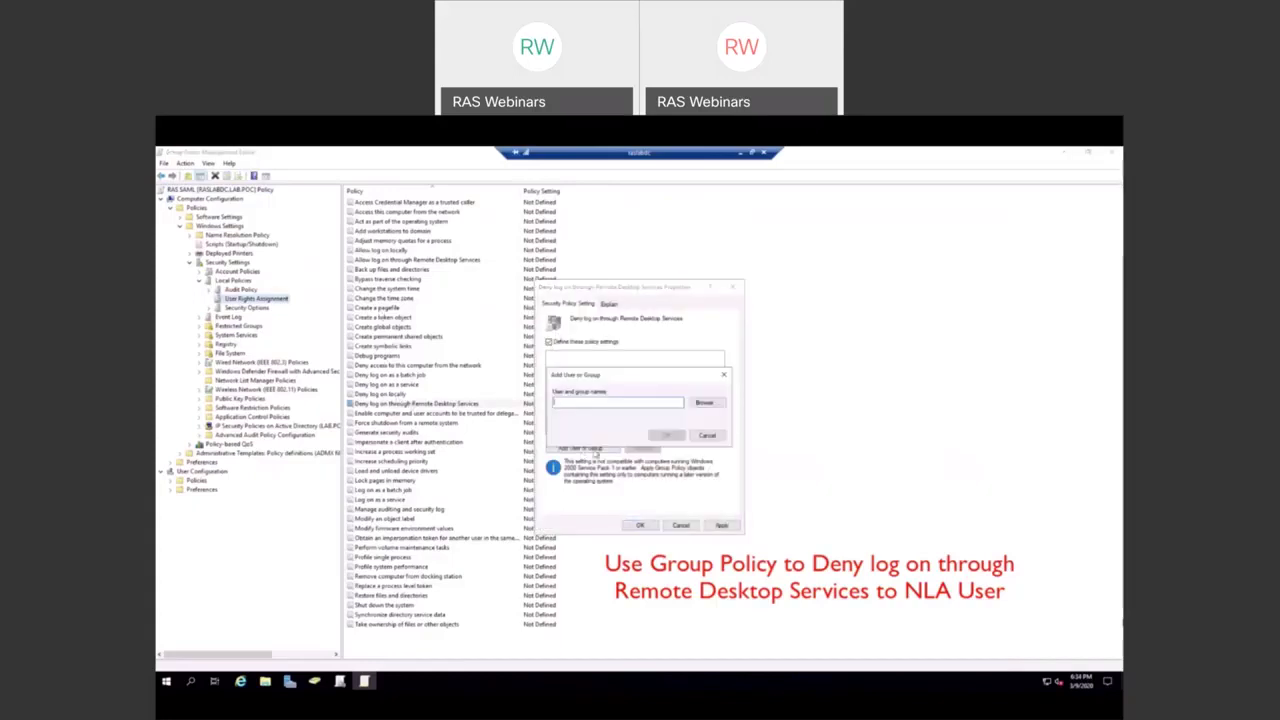
{"action": "left_click", "coordinate": [704, 402]}
{"action": "type", "text": "NLA"}
{"action": "left_click", "coordinate": [752, 467]}
{"action": "left_click", "coordinate": [714, 499]}
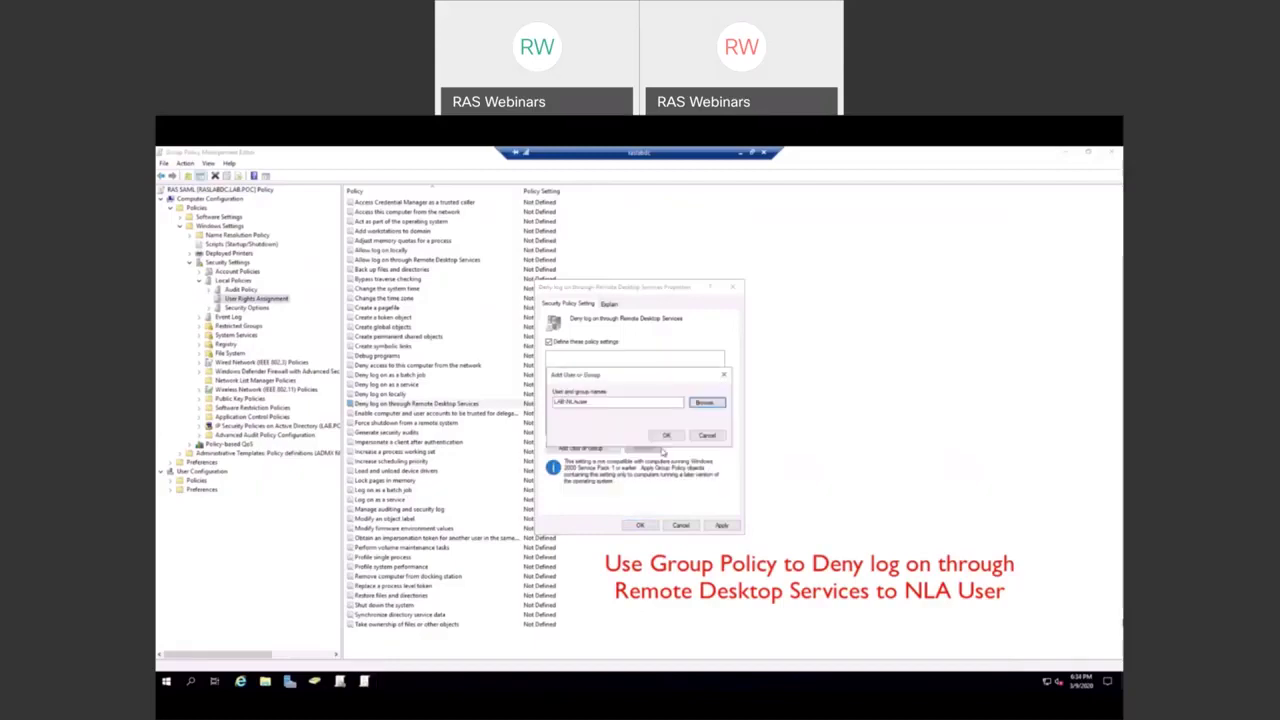
{"action": "left_click", "coordinate": [668, 444]}
{"action": "left_click", "coordinate": [640, 525]}
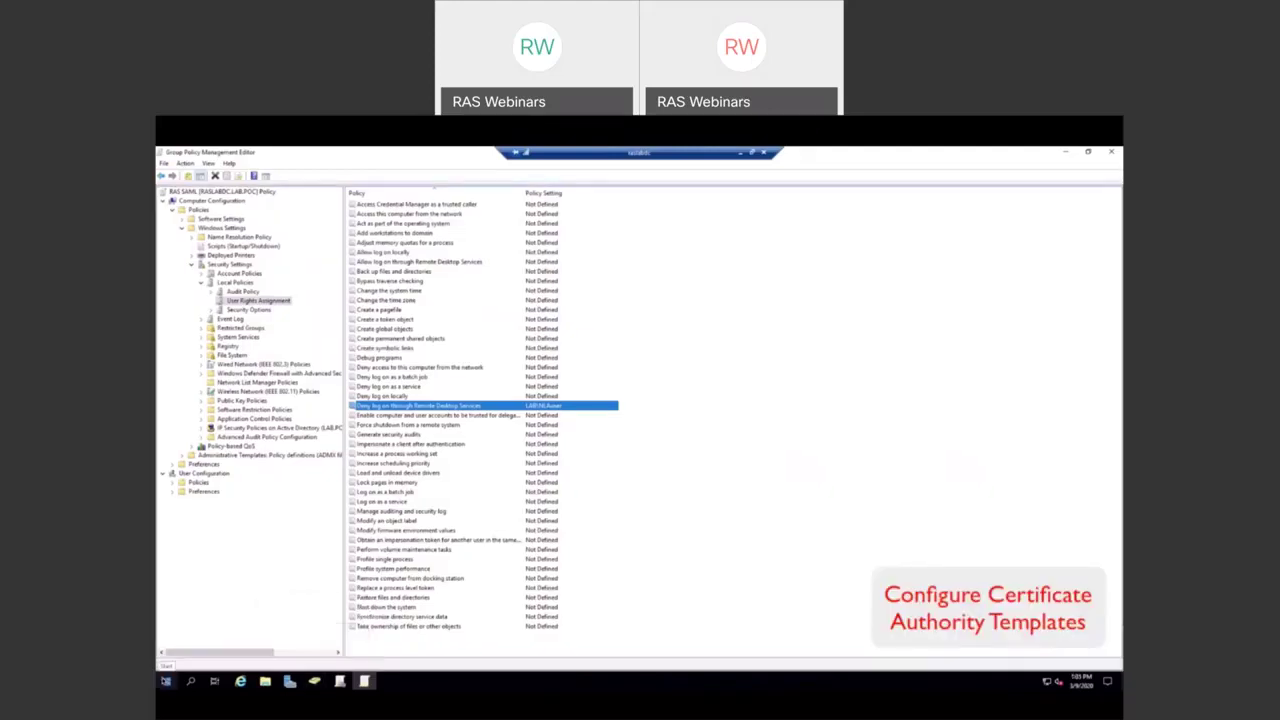
Launch a new empty management console with mmc.exe
{"action": "left_click", "coordinate": [167, 681]}
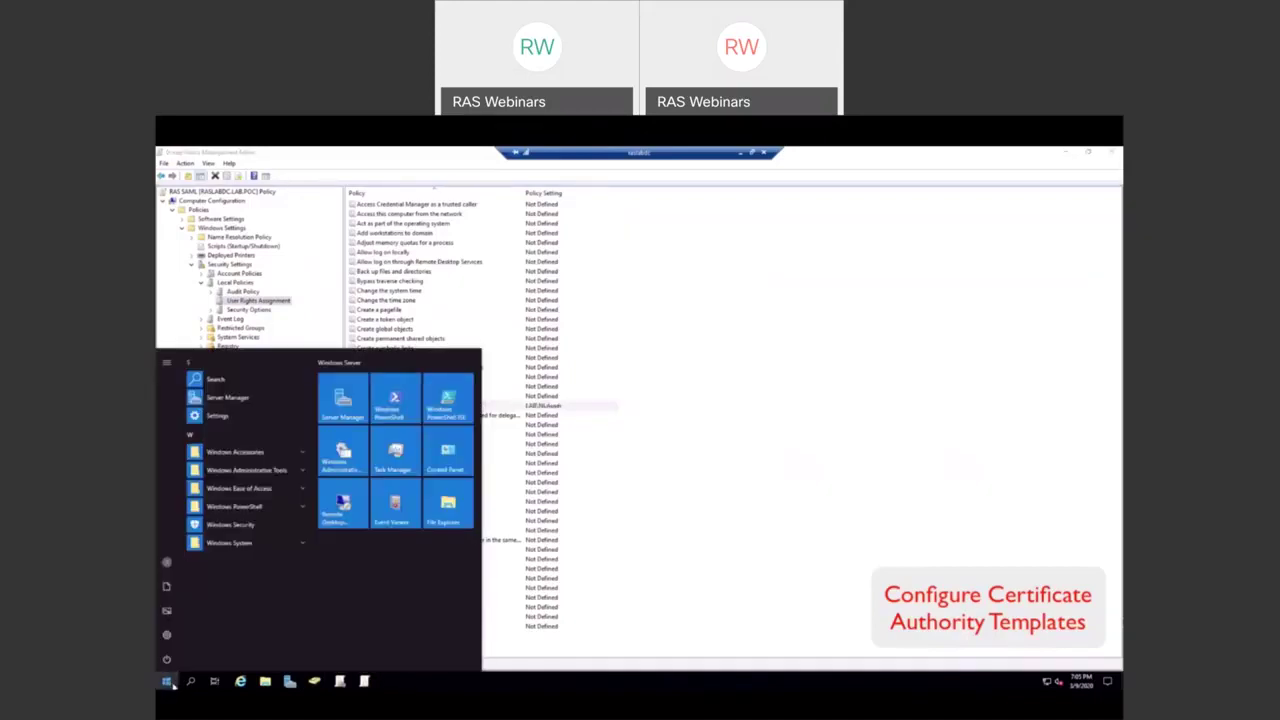
{"action": "type", "text": "mmc"}
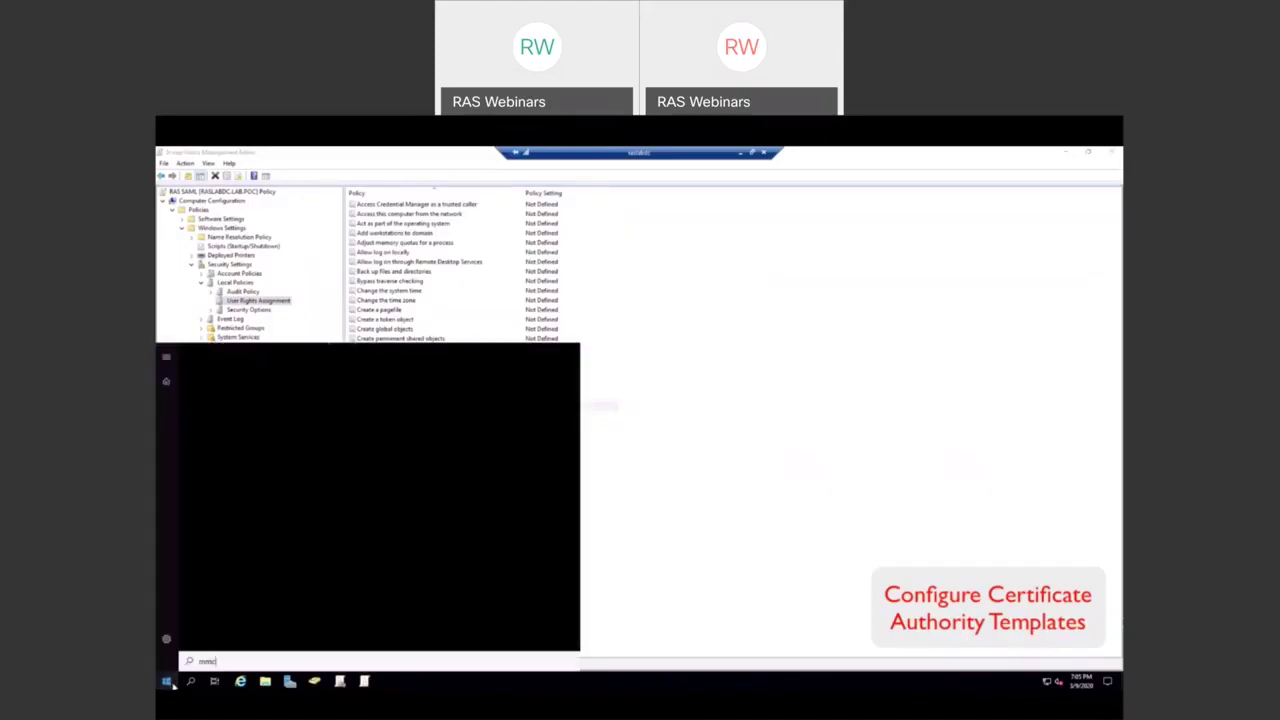
{"action": "type", "text": ".exe"}
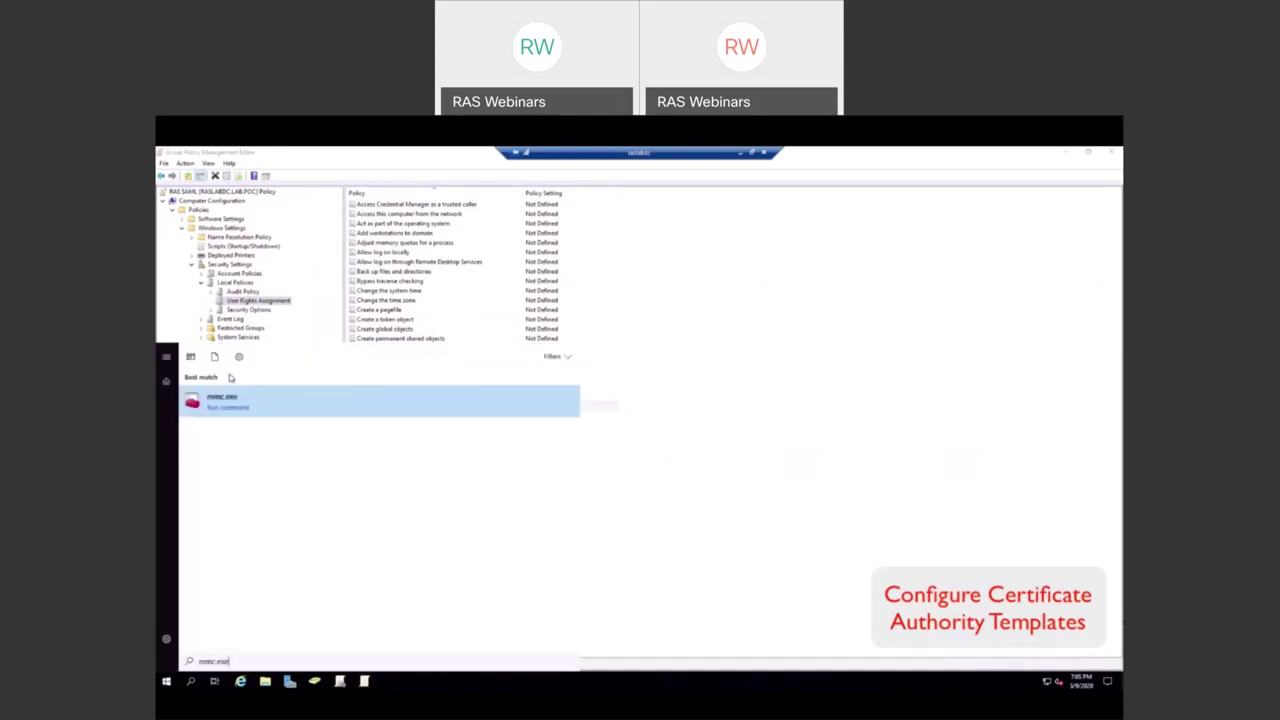
{"action": "left_click", "coordinate": [228, 405]}
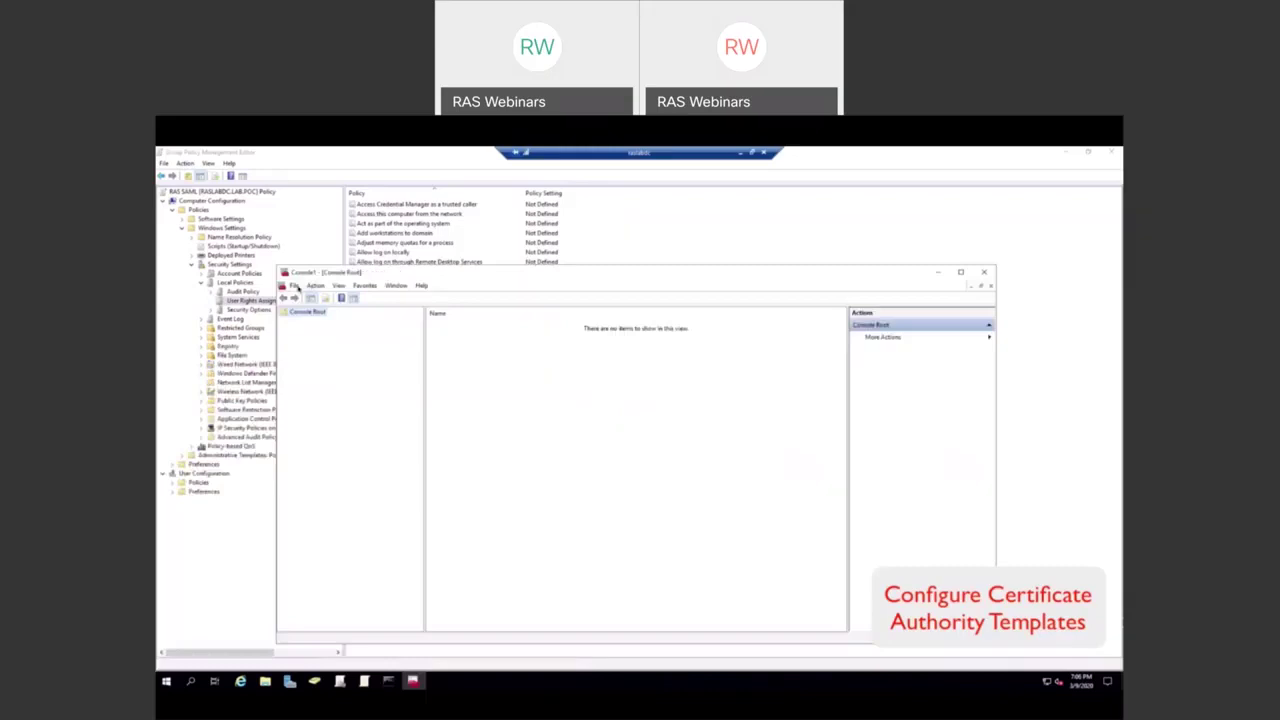
Add the Certificate Templates snap-in to the console and show its template list
{"action": "left_click", "coordinate": [295, 286]}
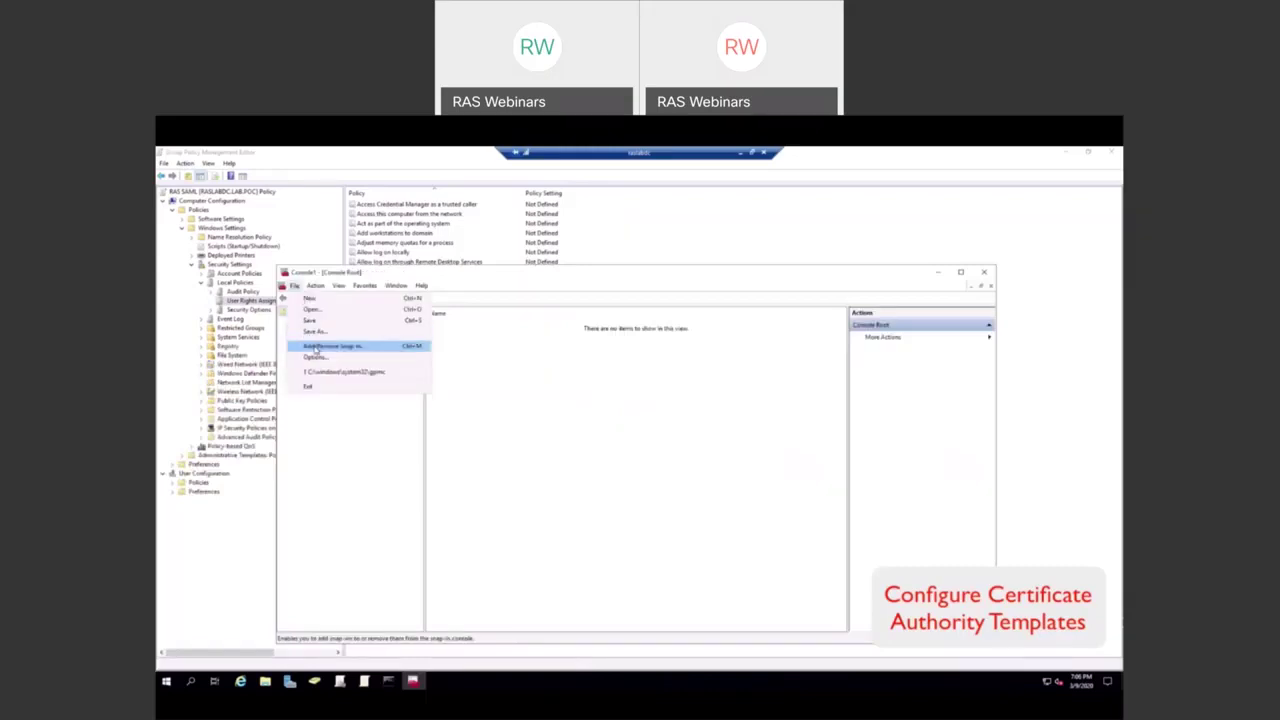
{"action": "left_click", "coordinate": [316, 346]}
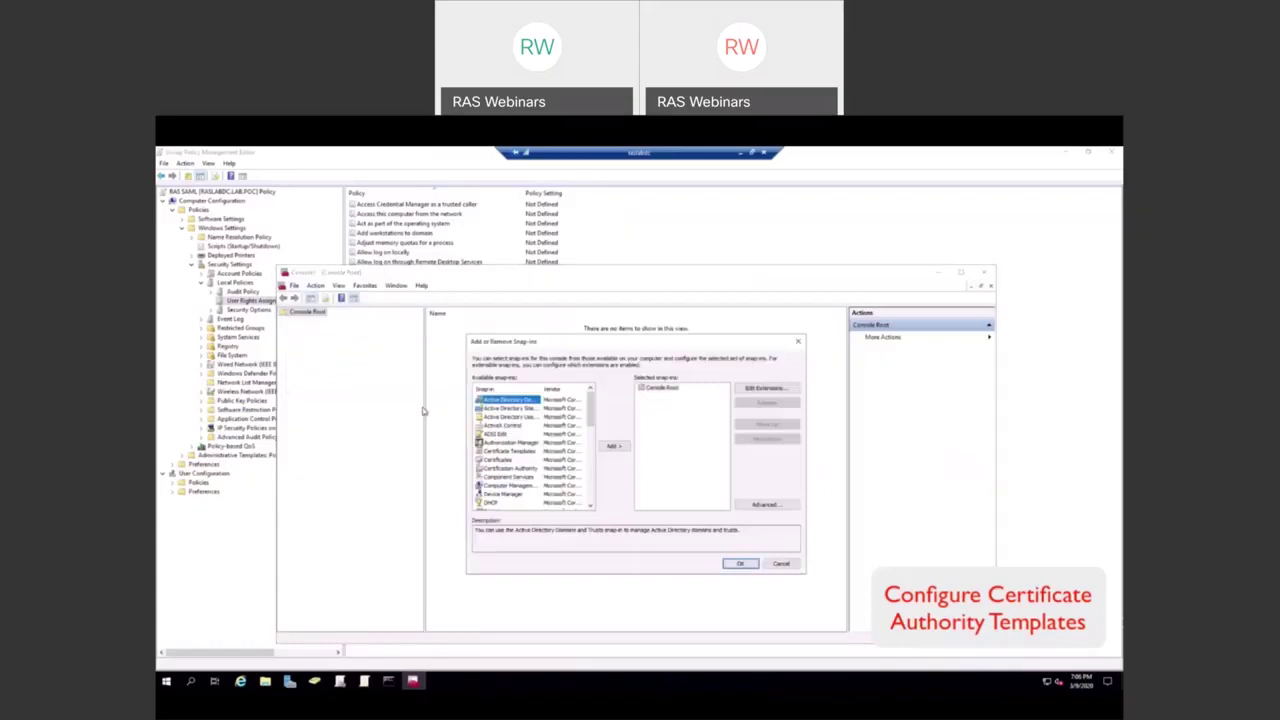
{"action": "left_click", "coordinate": [510, 451]}
{"action": "left_click", "coordinate": [613, 446]}
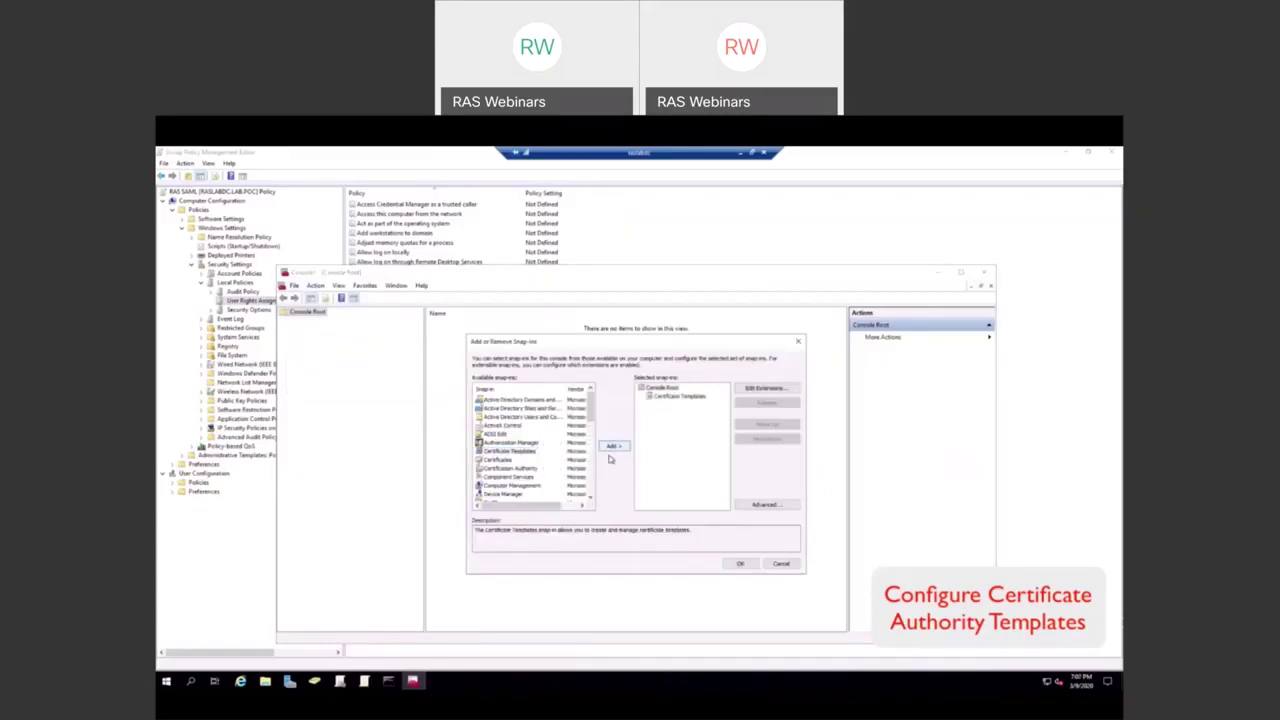
{"action": "left_click", "coordinate": [739, 564]}
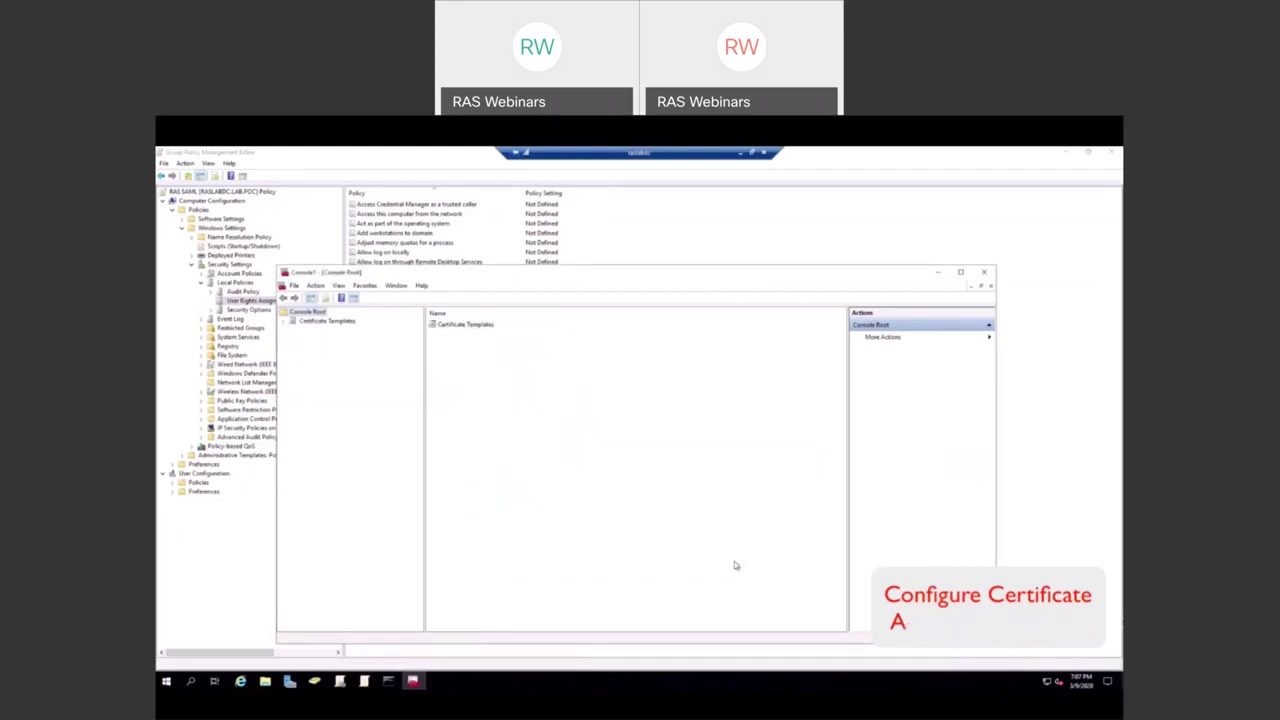
{"action": "left_click", "coordinate": [450, 326]}
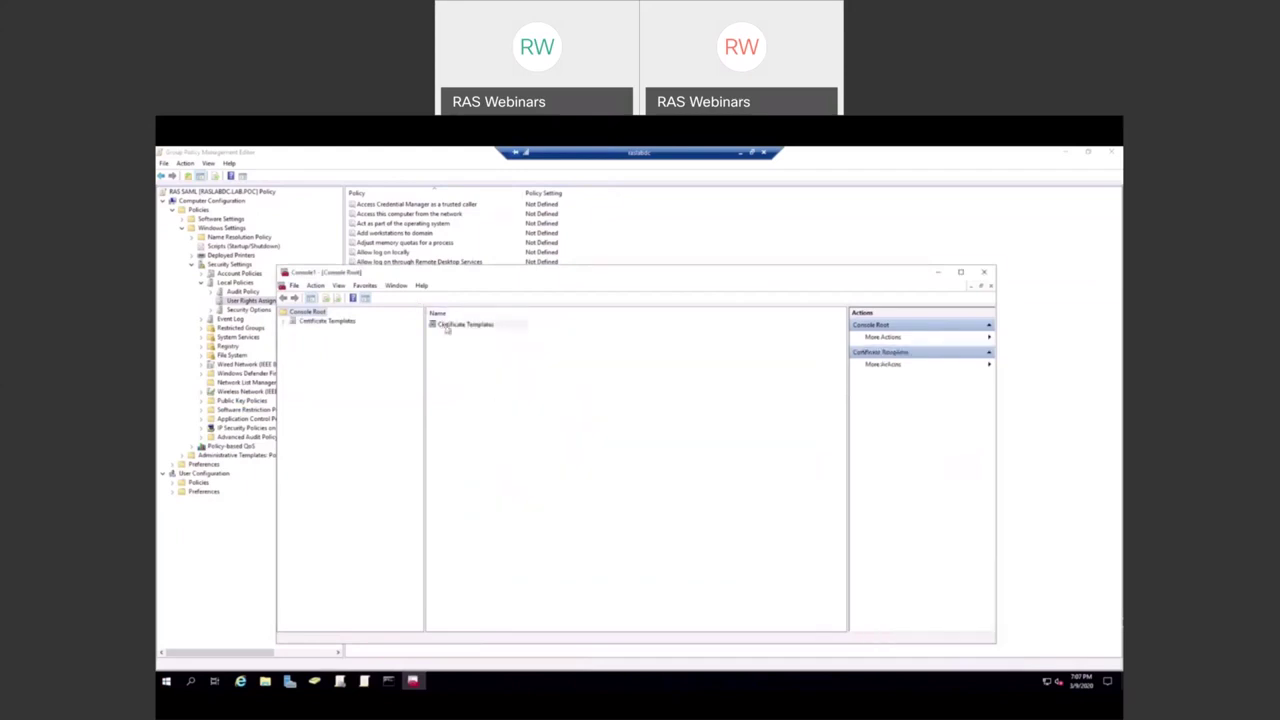
{"action": "double_click", "coordinate": [447, 326]}
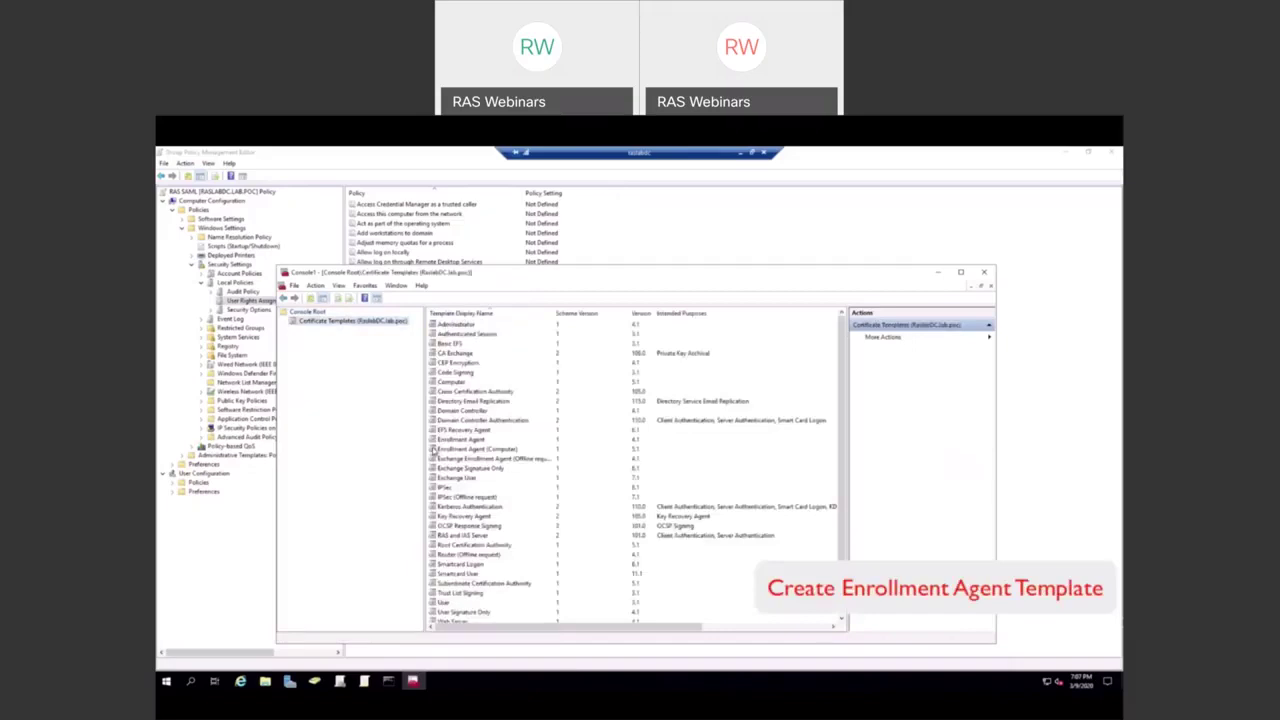
Duplicate the Enrollment Agent certificate template
{"action": "left_click", "coordinate": [434, 450]}
{"action": "left_click", "coordinate": [451, 440]}
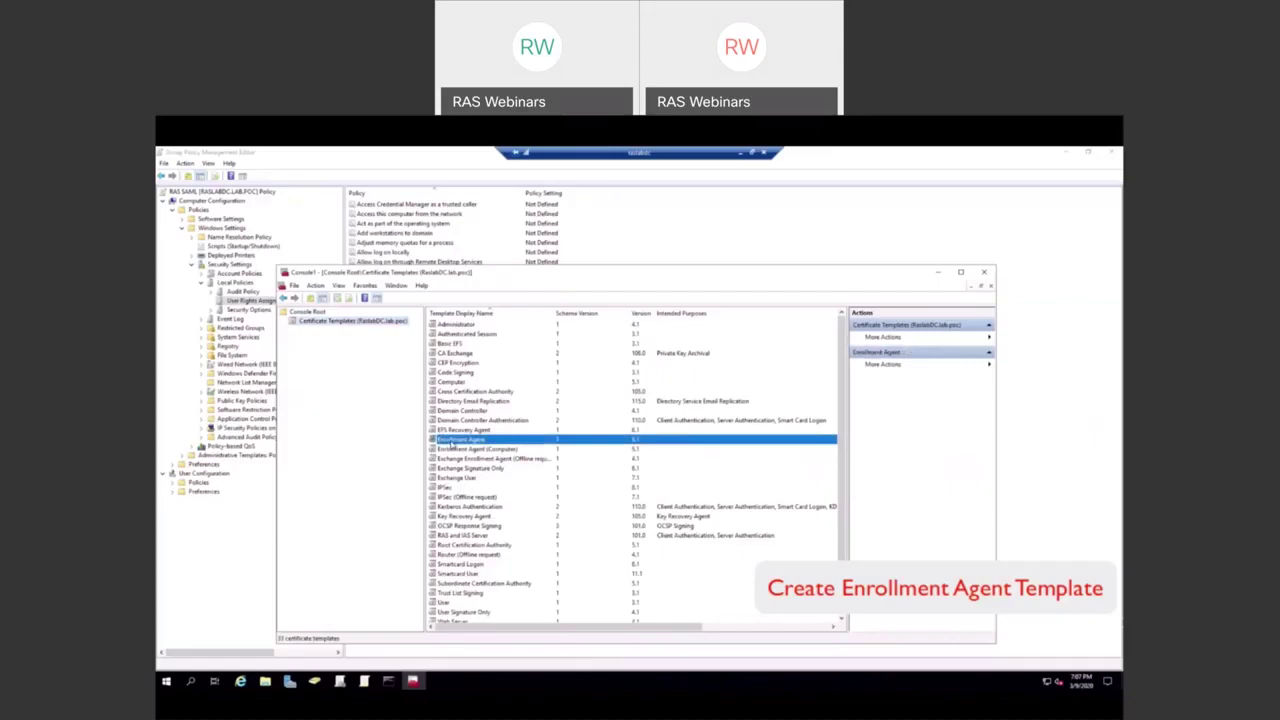
{"action": "right_click", "coordinate": [452, 443]}
{"action": "left_click", "coordinate": [471, 451]}
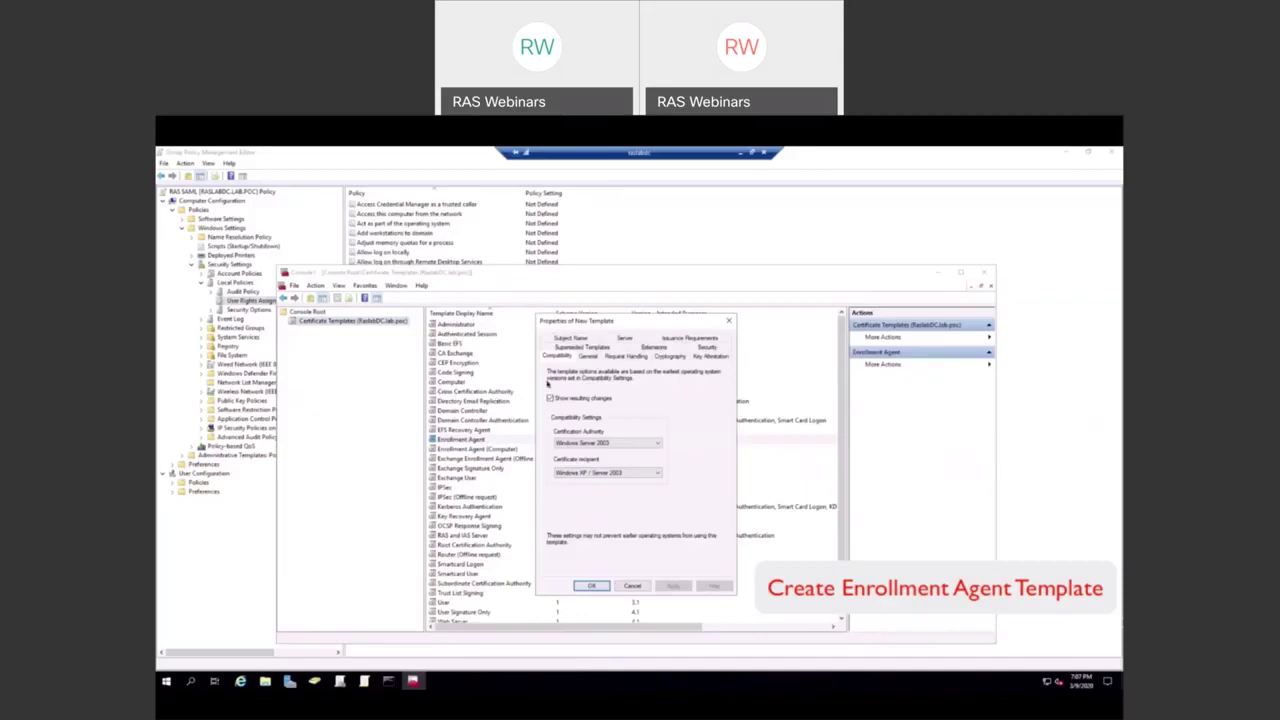
Name the copy PrivEnrollmentAgent and publish its certificates in Active Directory
{"action": "left_click", "coordinate": [588, 357]}
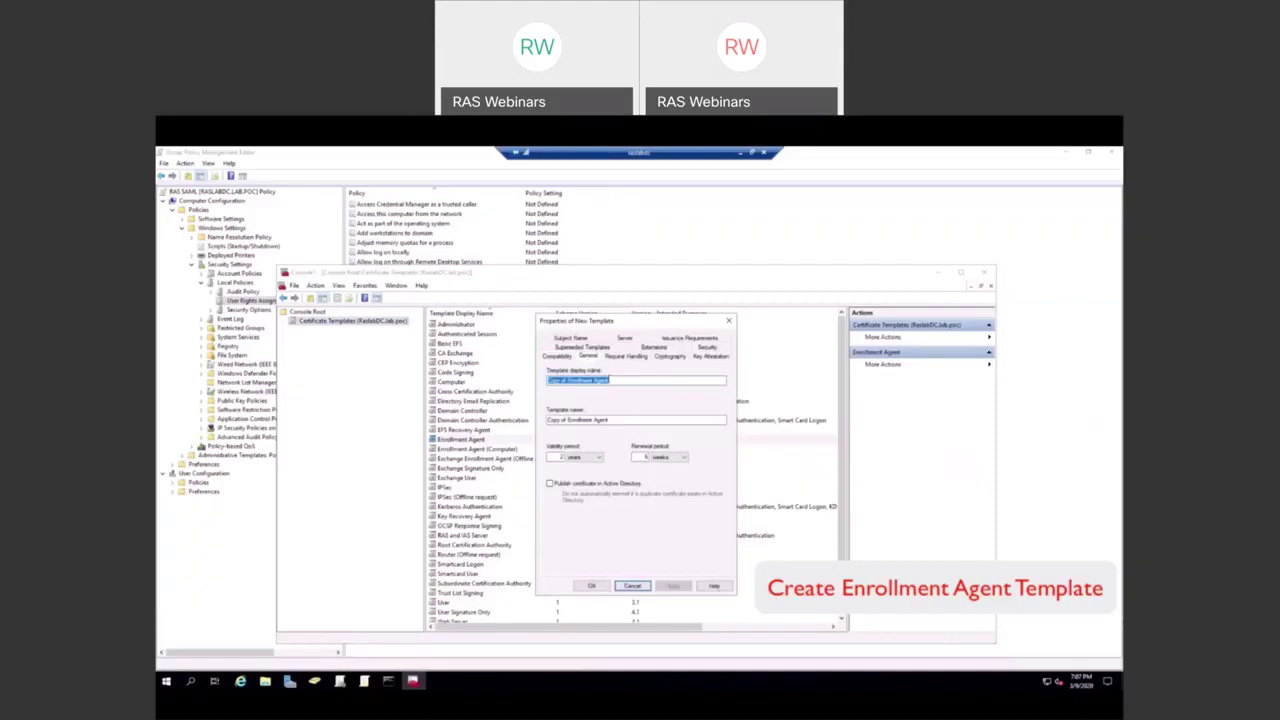
{"action": "type", "text": "RASEnrollmen"}
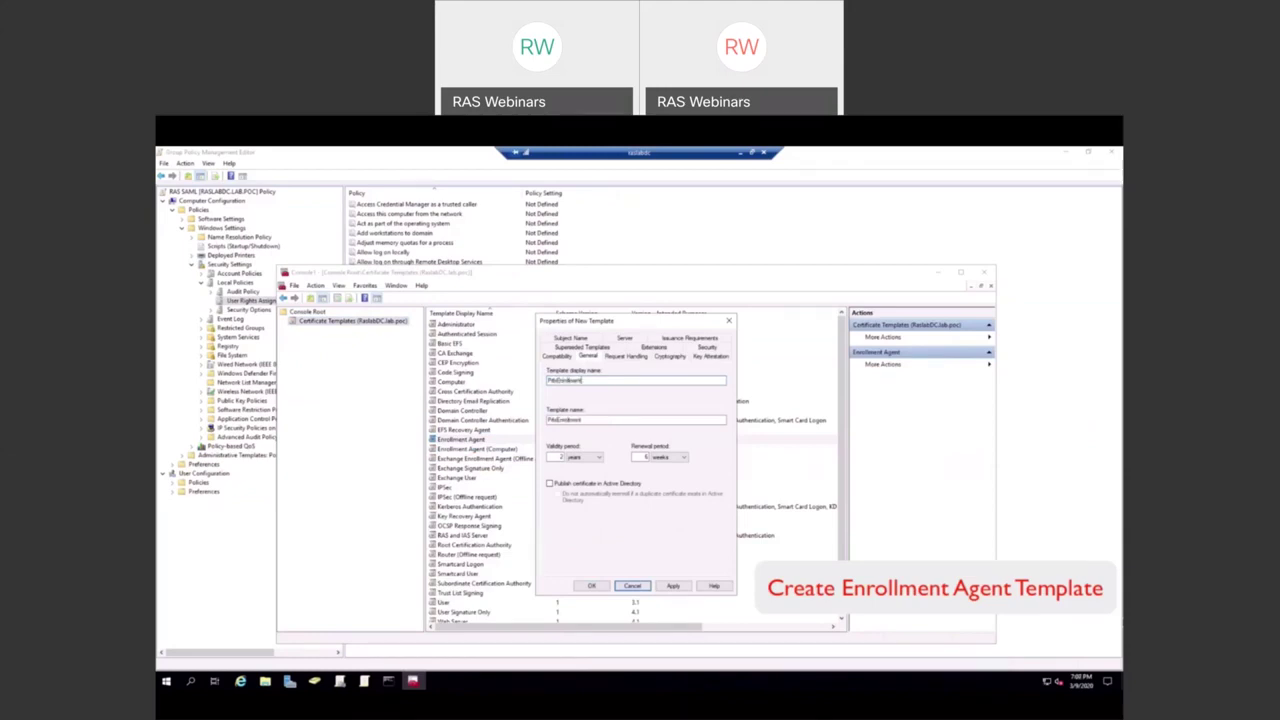
{"action": "type", "text": "tAgent"}
{"action": "left_click", "coordinate": [549, 484]}
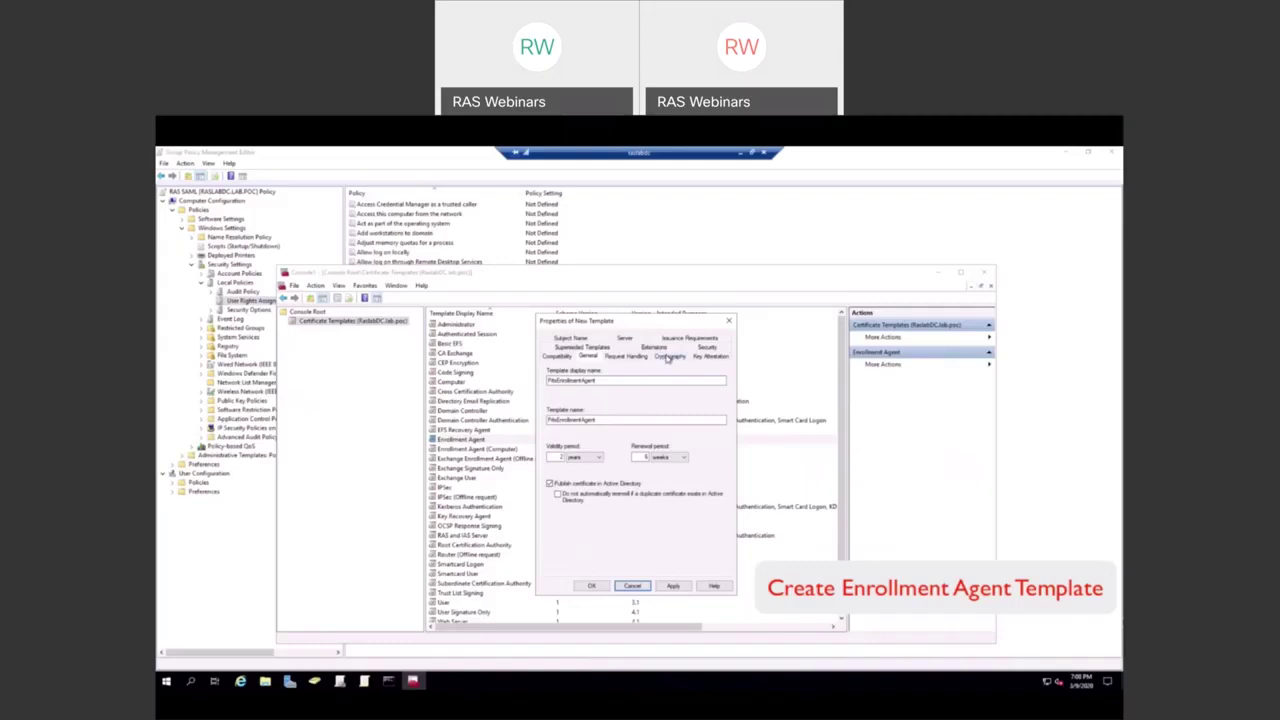
Limit the template to Microsoft Strong Cryptographic Provider, moved to the top of the provider list
{"action": "left_click", "coordinate": [668, 357]}
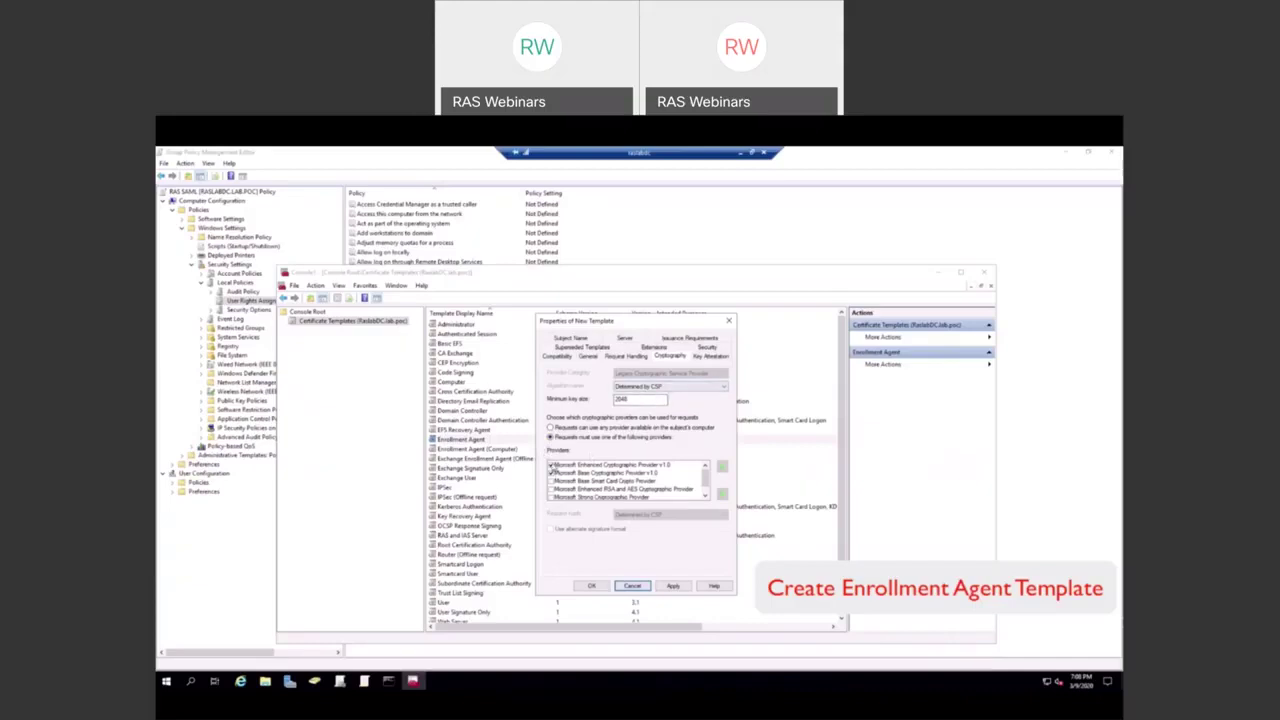
{"action": "left_click", "coordinate": [551, 466]}
{"action": "left_click", "coordinate": [552, 473]}
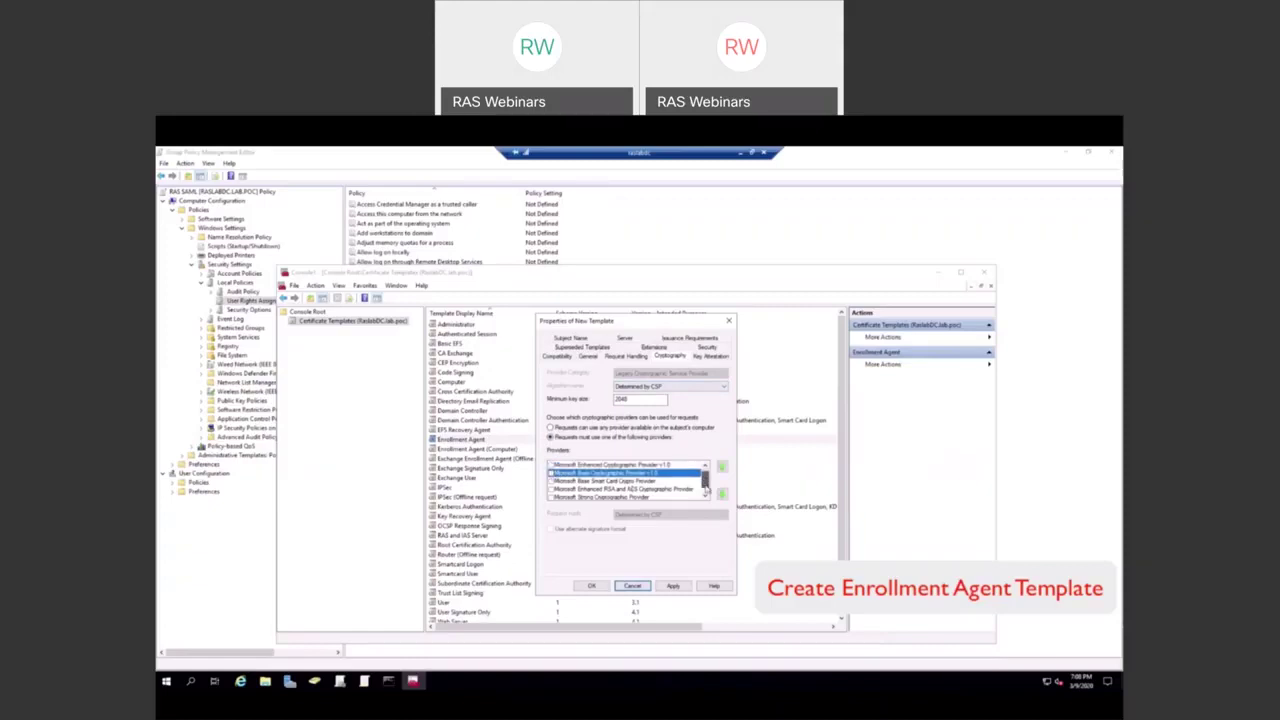
{"action": "left_click", "coordinate": [705, 494]}
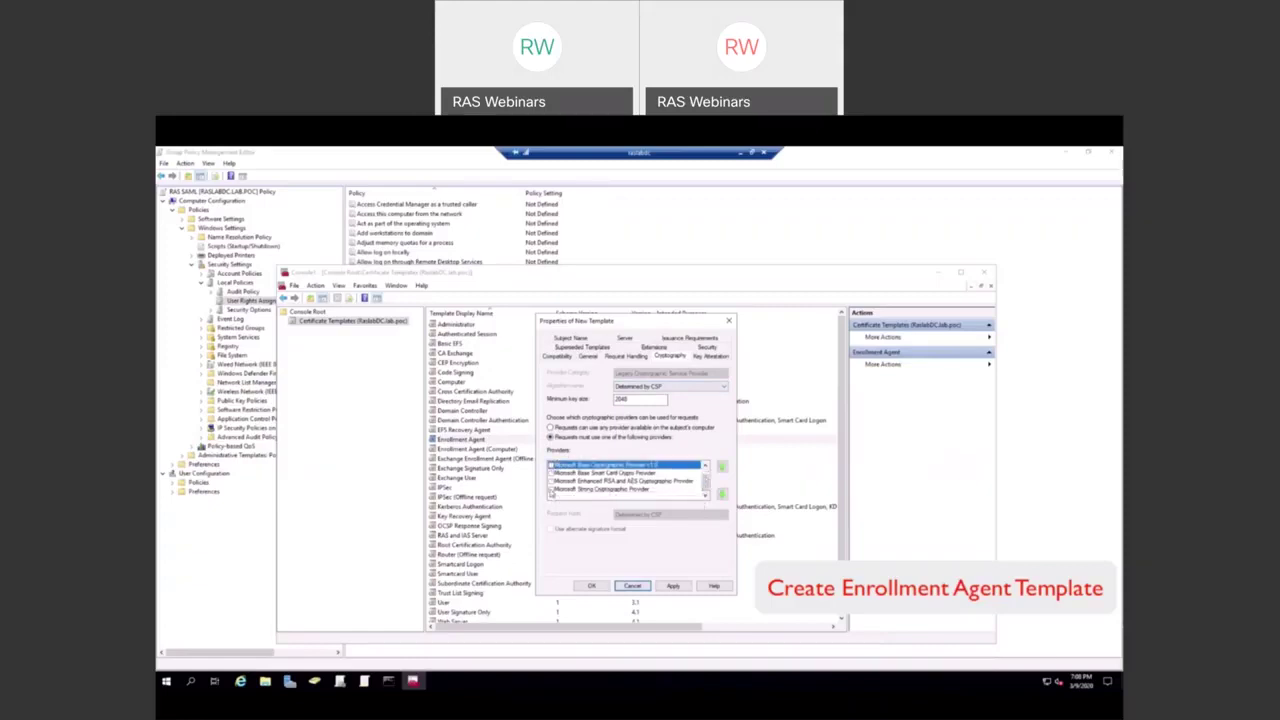
{"action": "left_click", "coordinate": [551, 489]}
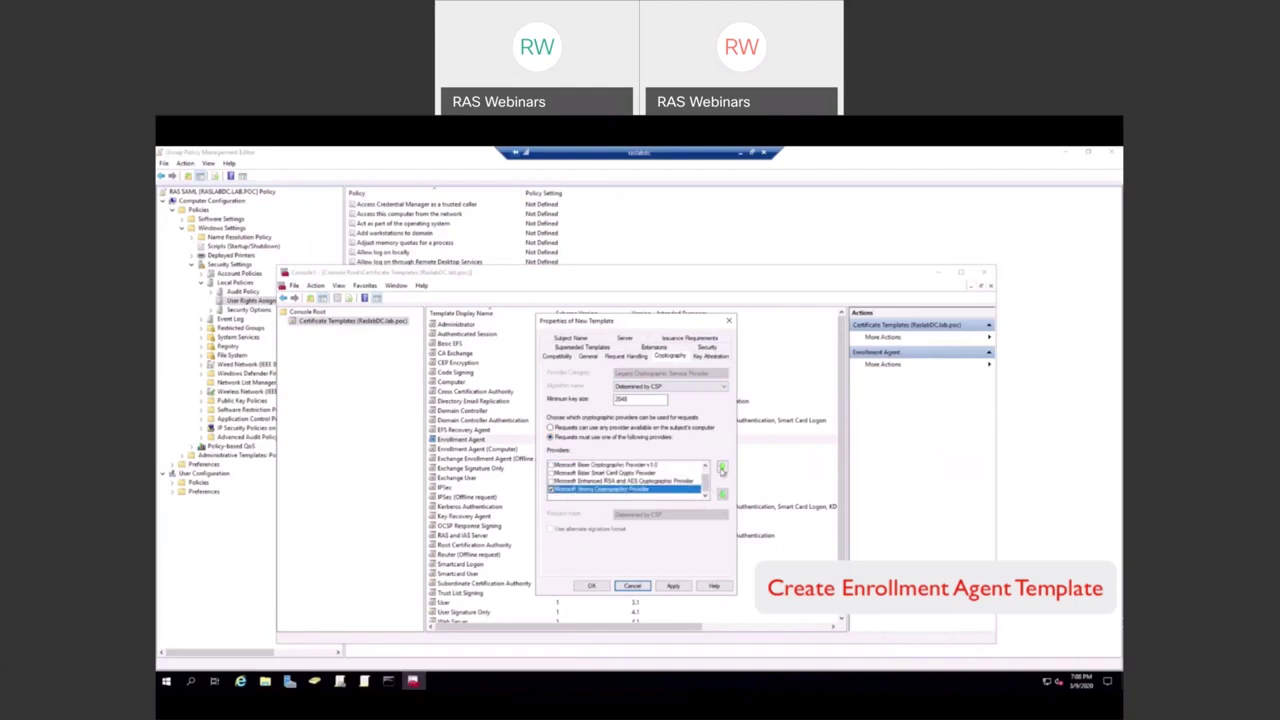
{"action": "left_click", "coordinate": [722, 468]}
{"action": "left_click", "coordinate": [722, 468]}
{"action": "left_click", "coordinate": [722, 468]}
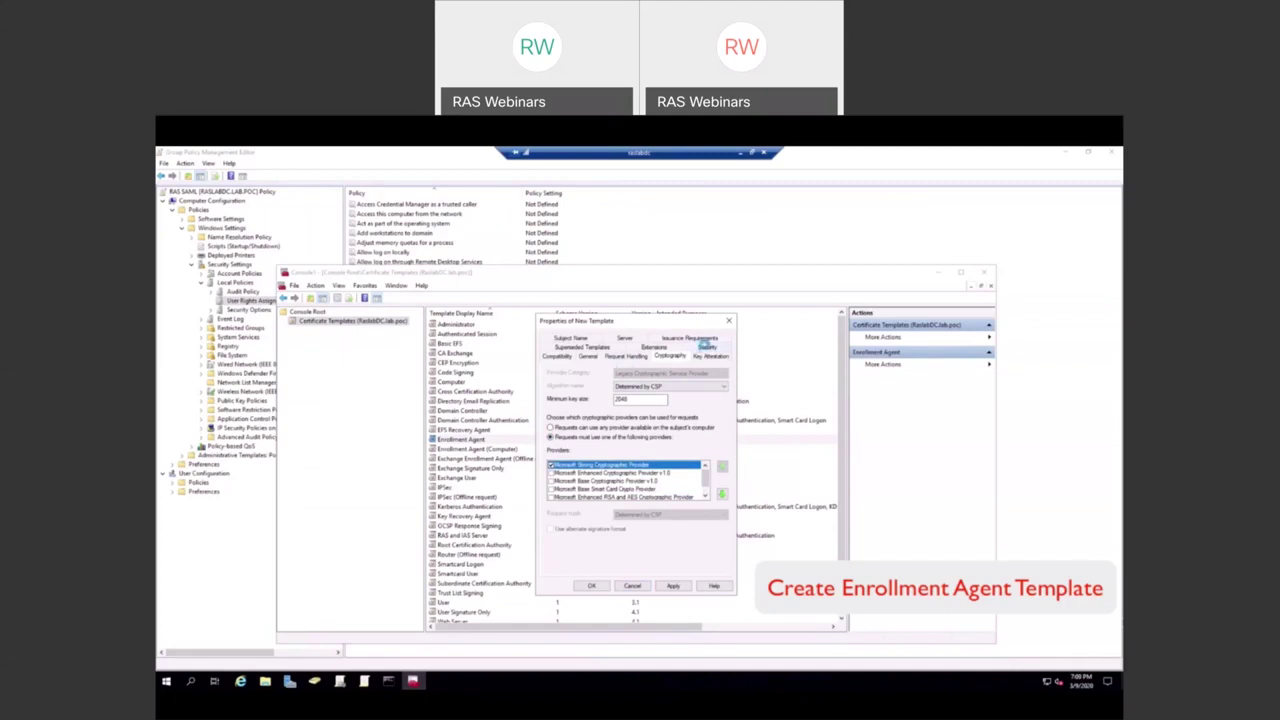
Give the SSO agent account Allow Enroll permission on the template and save it
{"action": "left_click", "coordinate": [706, 348]}
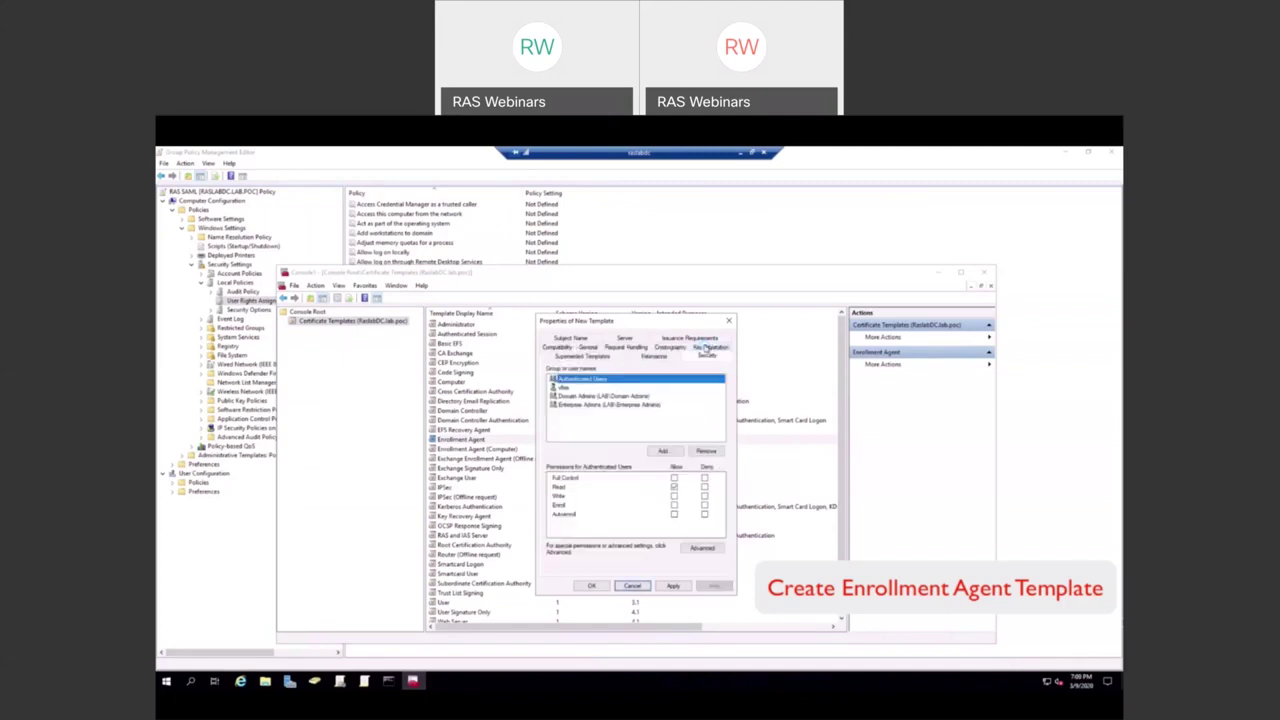
{"action": "left_click", "coordinate": [663, 451]}
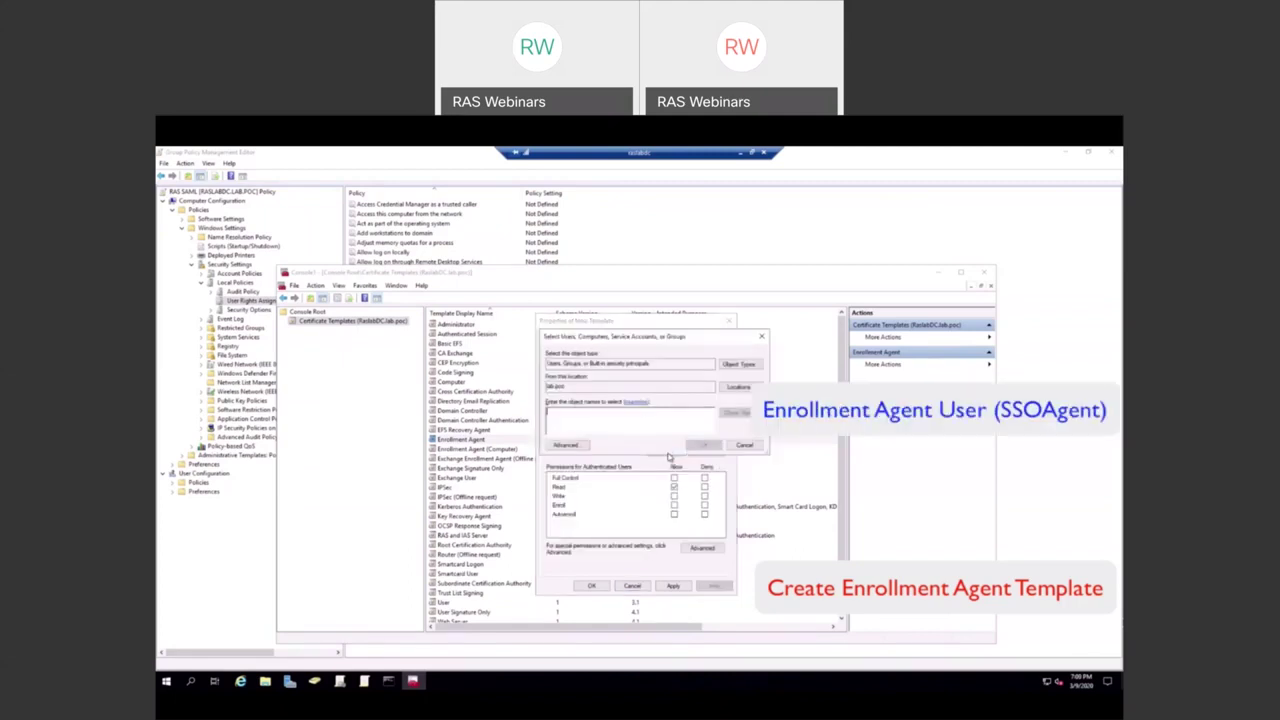
{"action": "type", "text": "s"}
{"action": "left_click", "coordinate": [730, 414]}
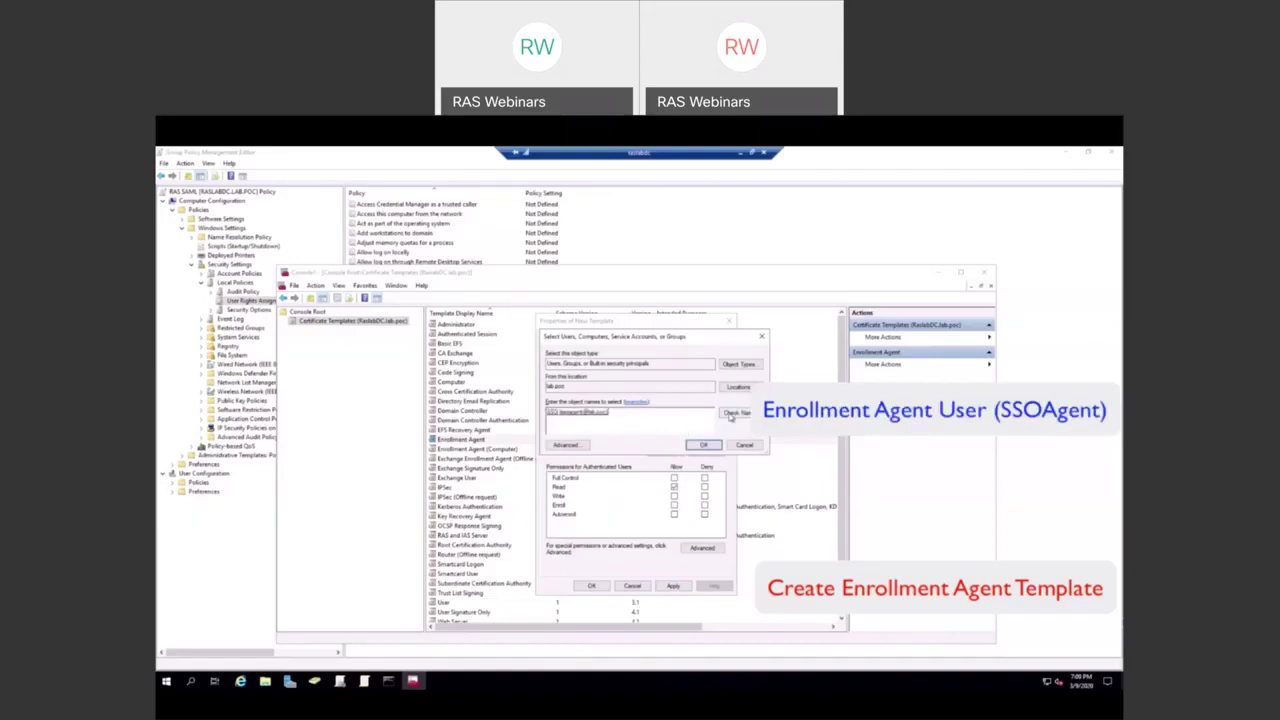
{"action": "left_click", "coordinate": [703, 444]}
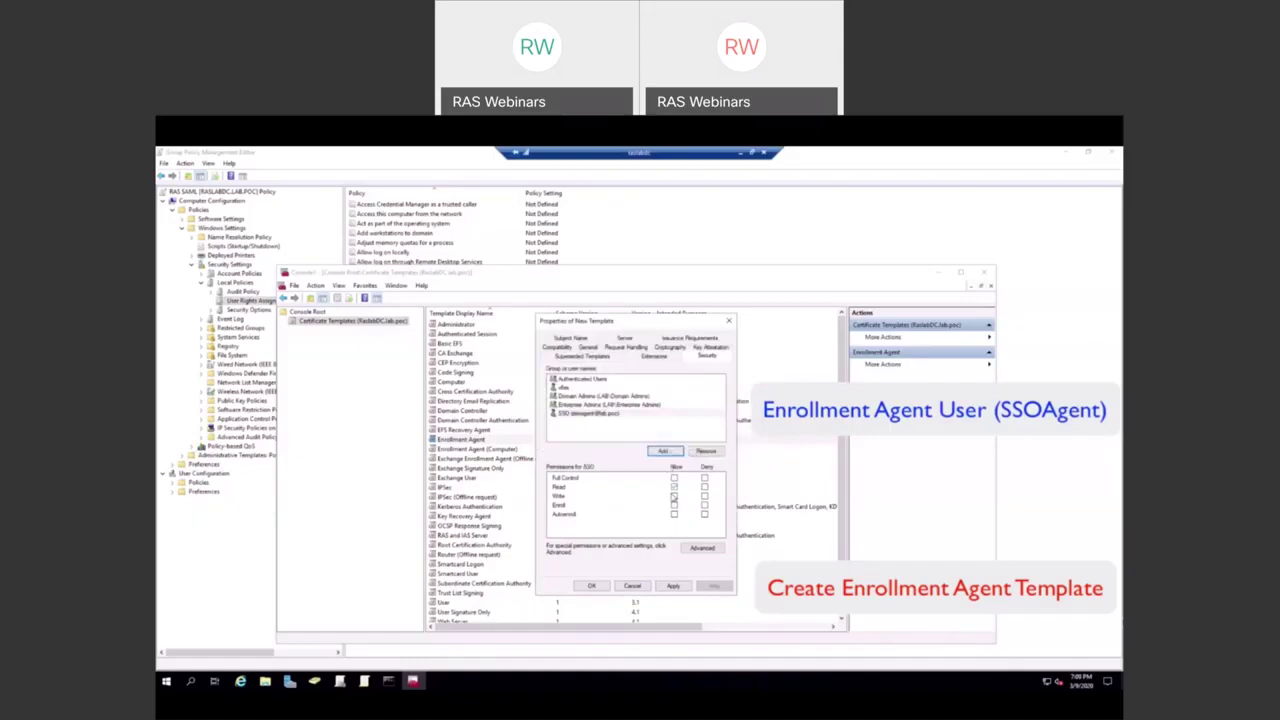
{"action": "left_click", "coordinate": [674, 509]}
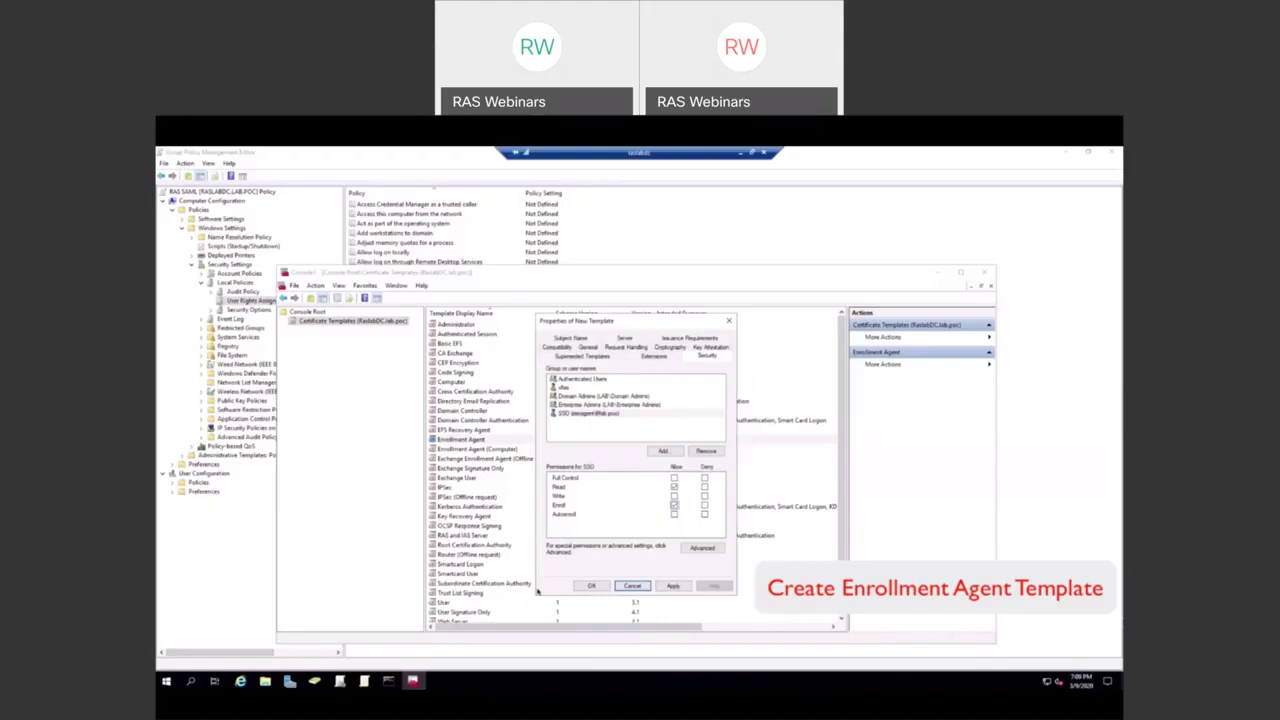
{"action": "left_click", "coordinate": [590, 586]}
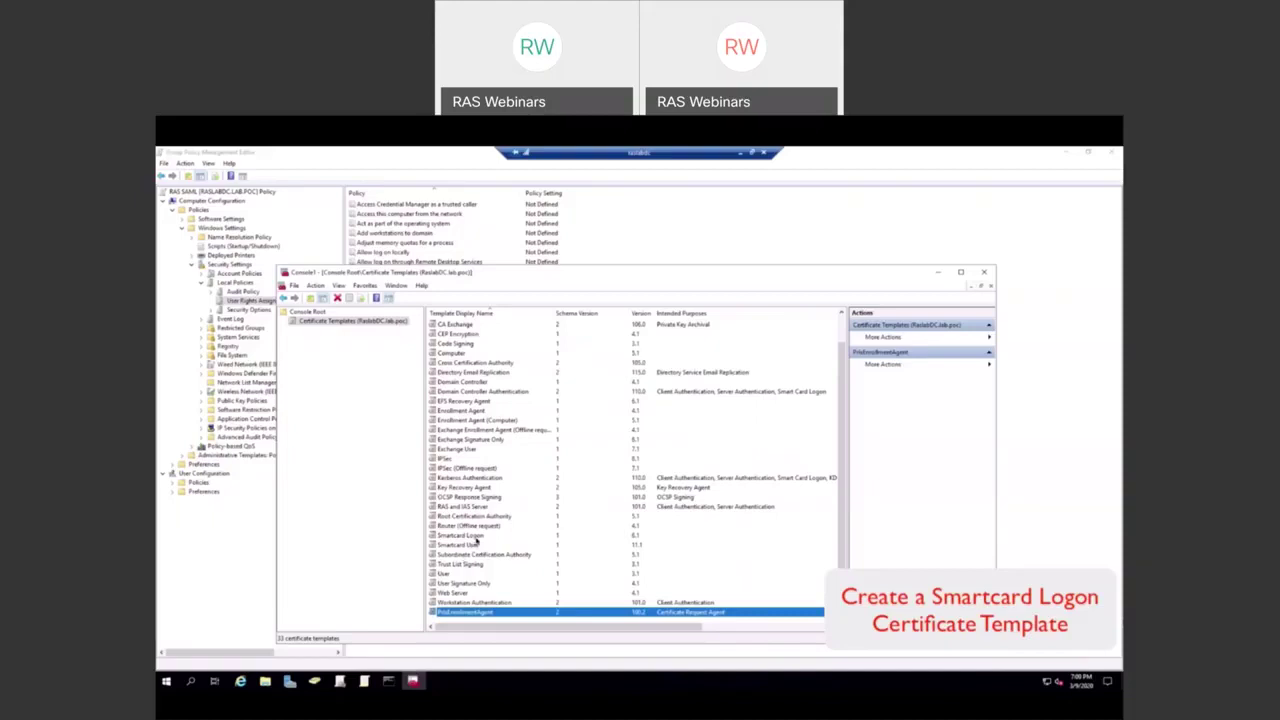
Duplicate the Smartcard Logon template and name the copy PrivSmartcardLogon
{"action": "left_click", "coordinate": [476, 539]}
{"action": "right_click", "coordinate": [481, 542]}
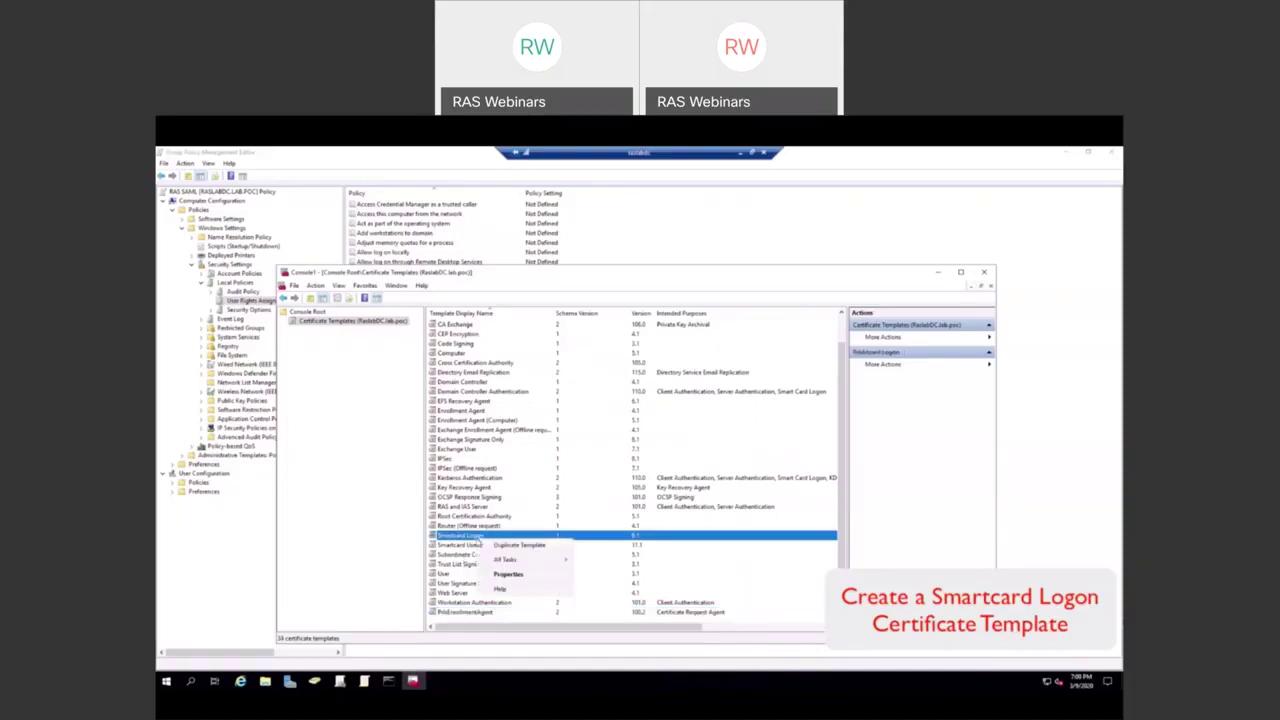
{"action": "left_click", "coordinate": [502, 546]}
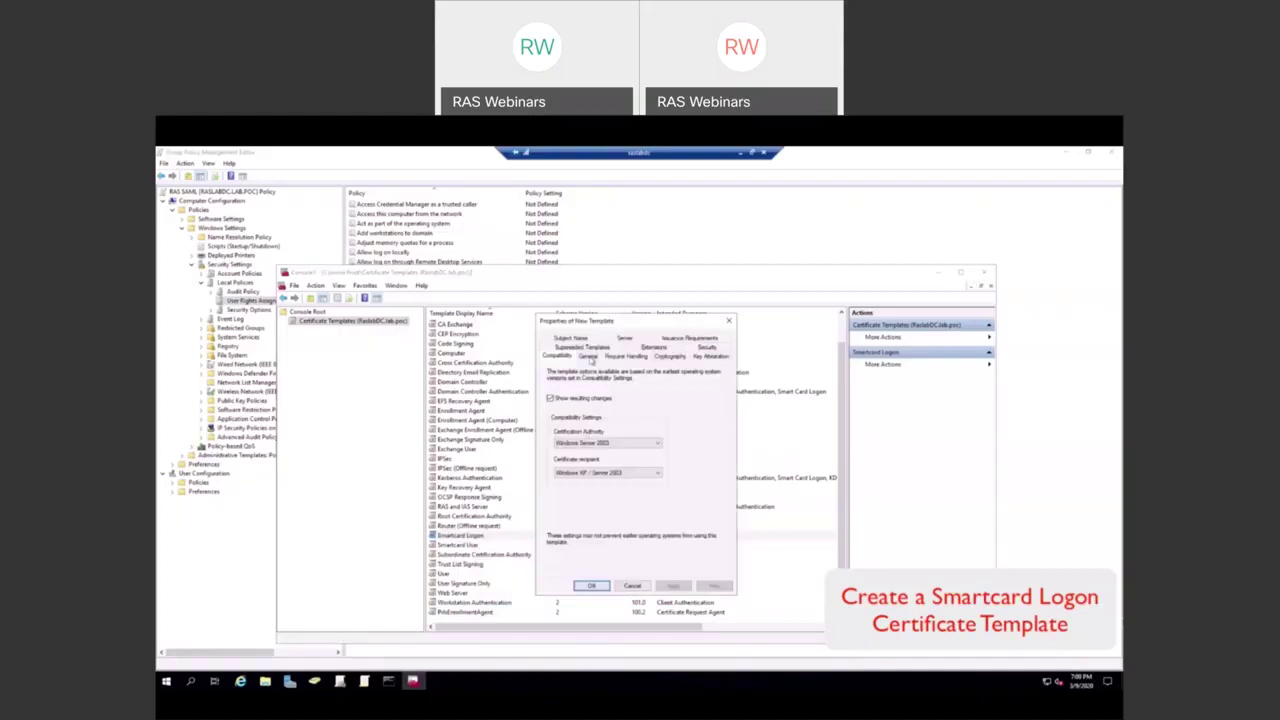
{"action": "left_click", "coordinate": [589, 358]}
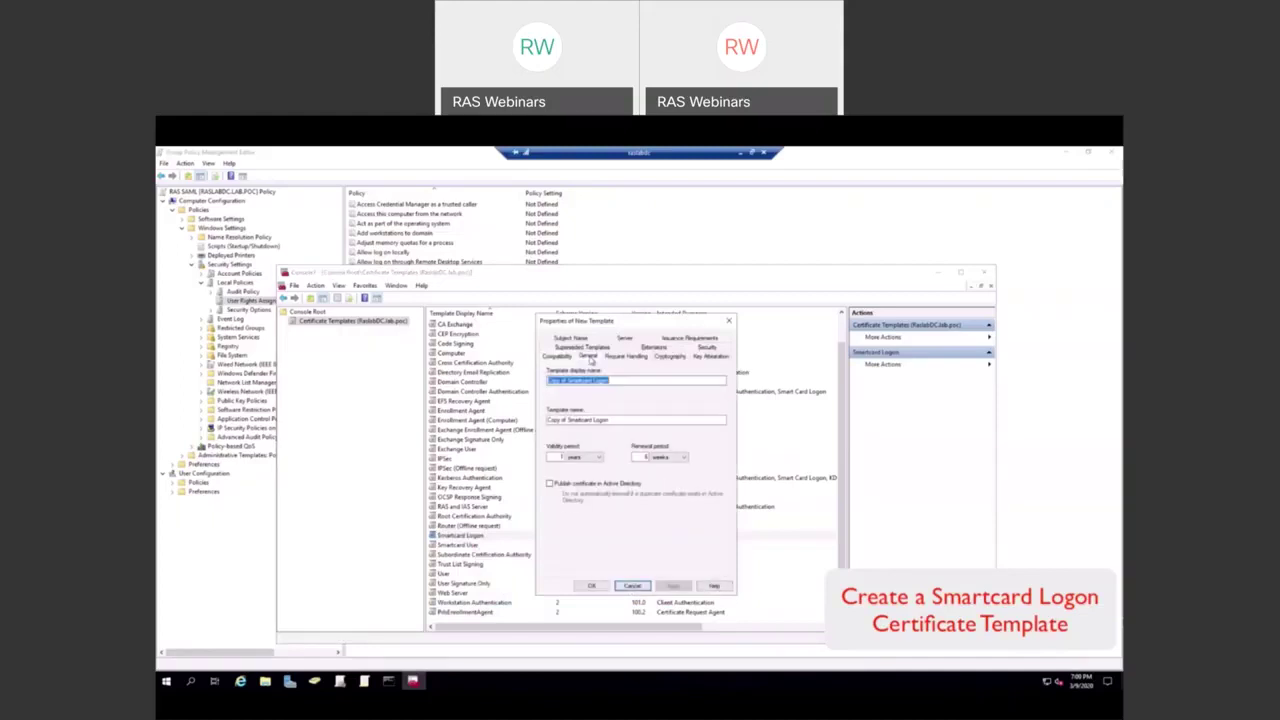
{"action": "type", "text": "PaSc"}
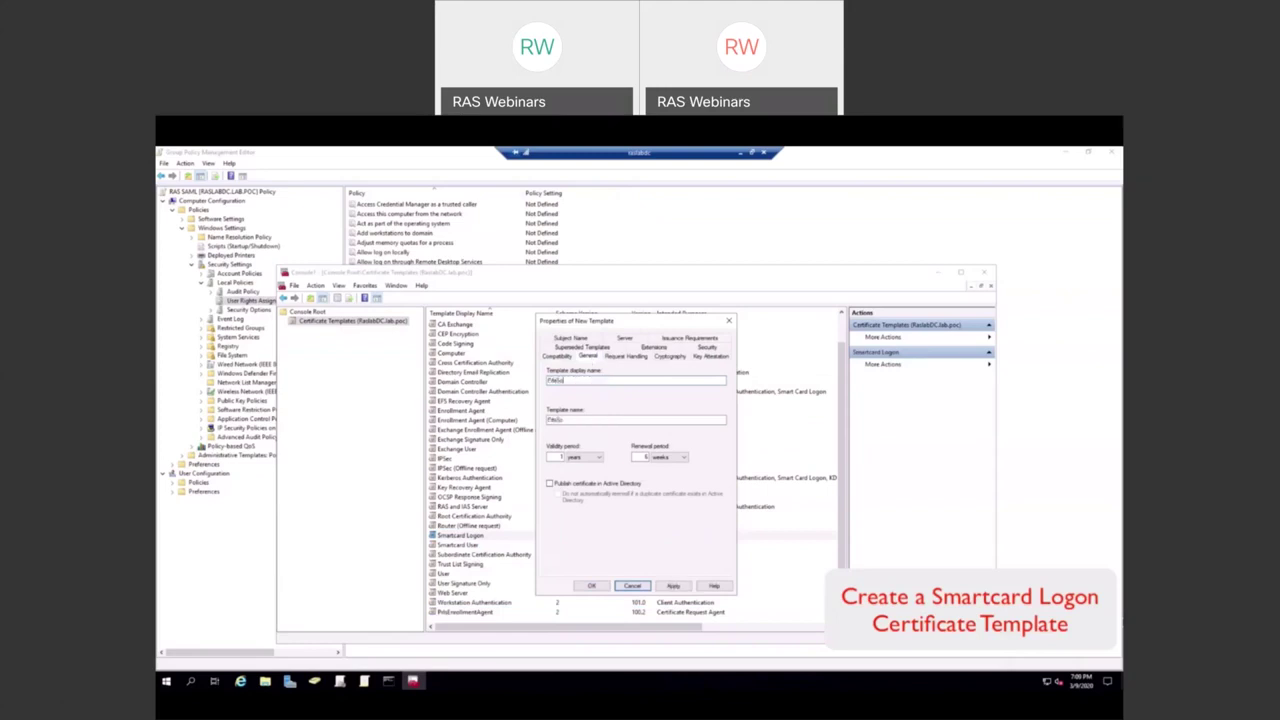
{"action": "type", "text": "ar"}
{"action": "type", "text": "car"}
{"action": "type", "text": "Logon"}
Restrict requests to the Microsoft Strong Cryptographic Provider and move it to the top of the provider list
{"action": "left_click", "coordinate": [676, 358]}
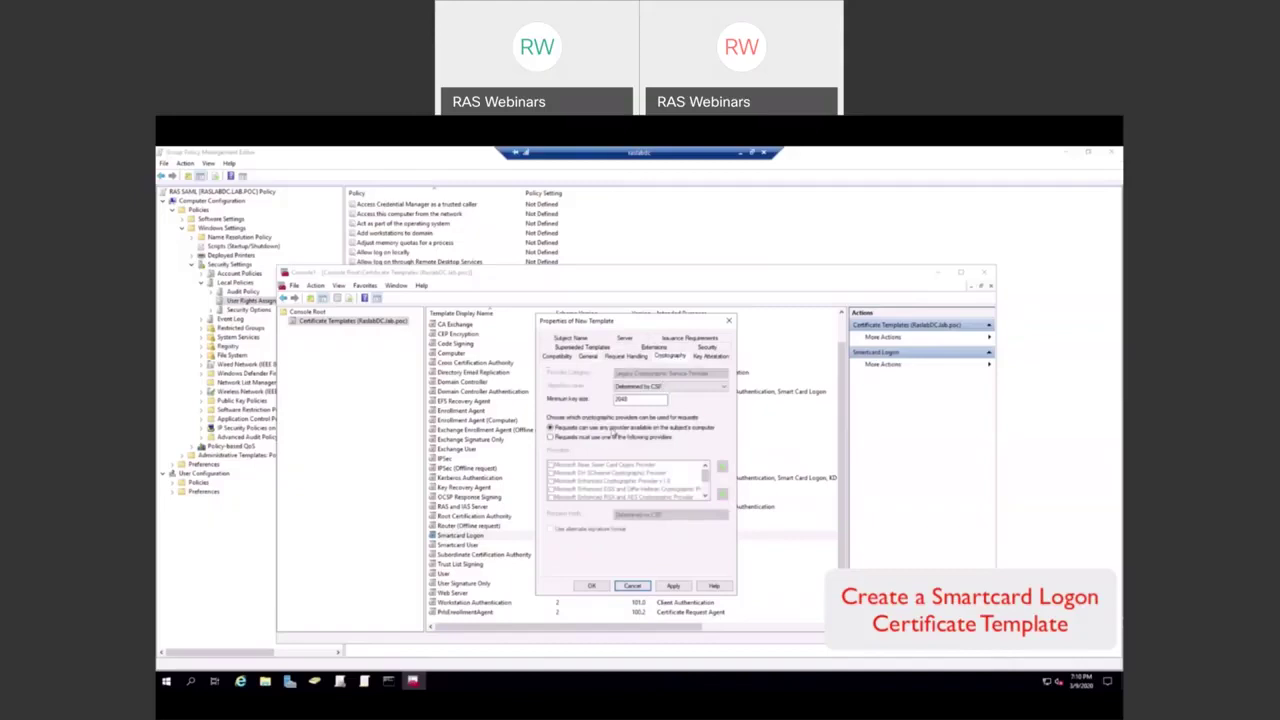
{"action": "left_click", "coordinate": [576, 438]}
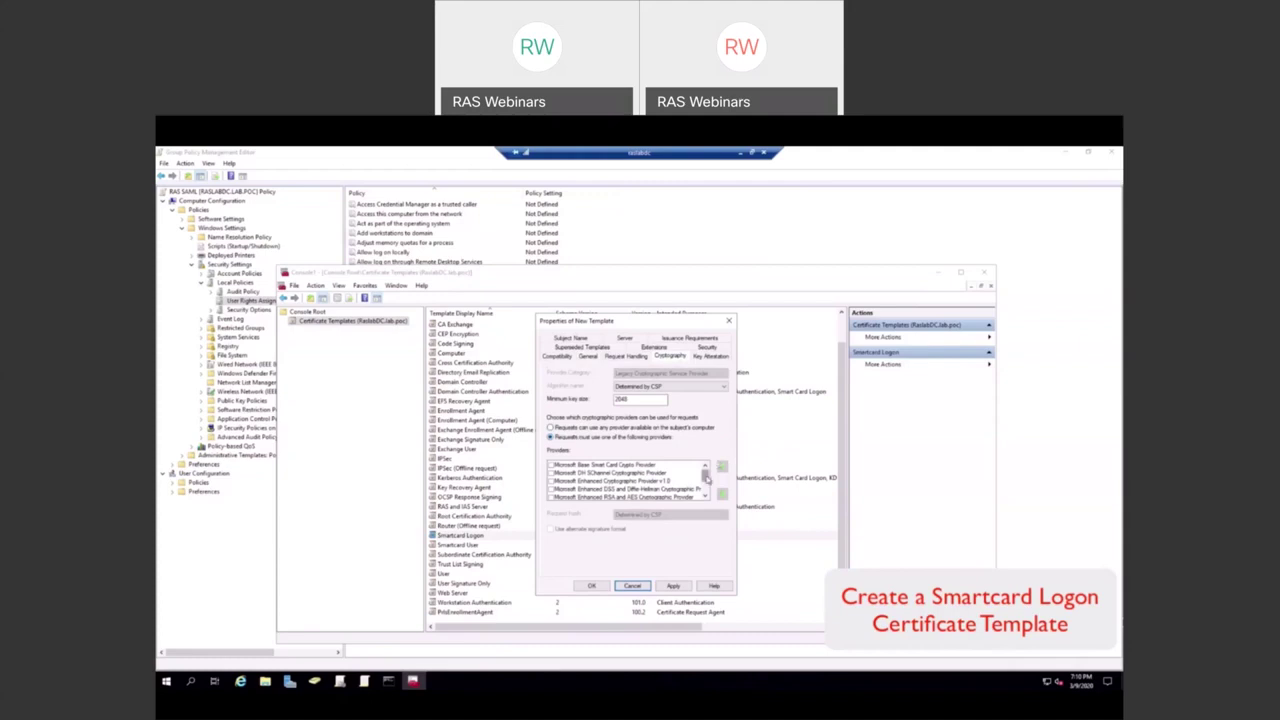
{"action": "scroll", "coordinate": [706, 493], "scroll_direction": "down", "scroll_amount": 1}
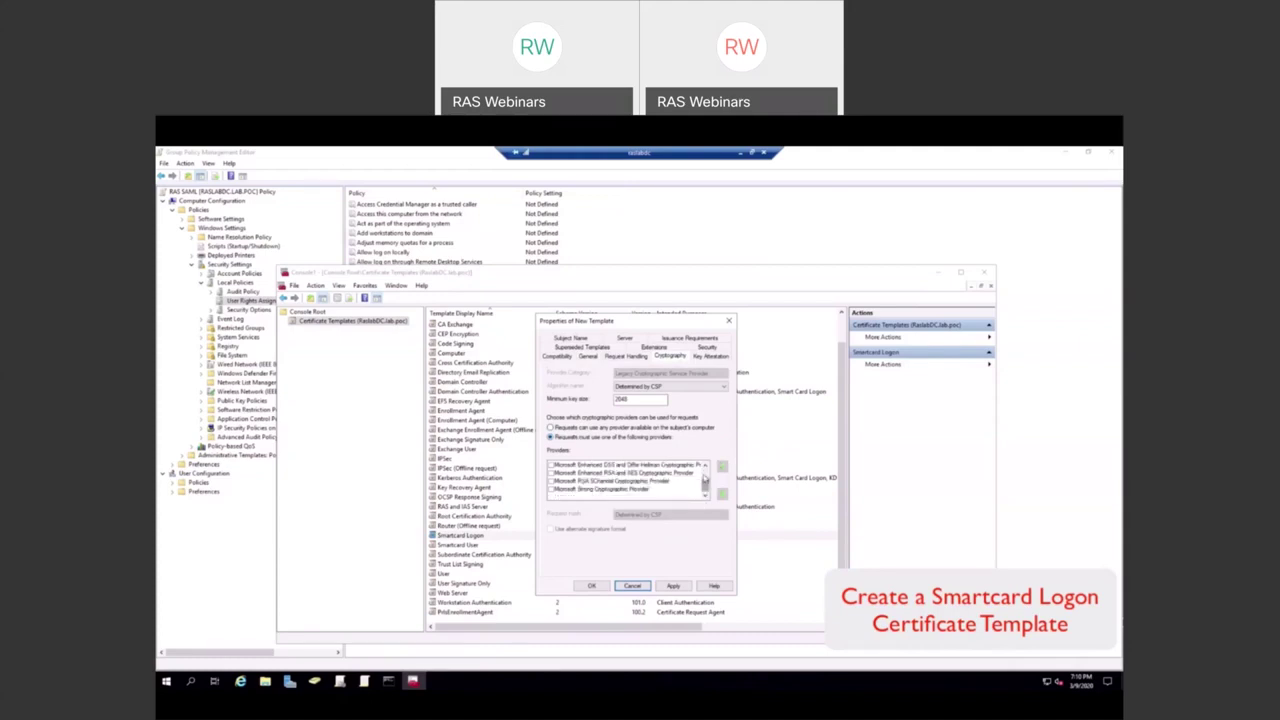
{"action": "left_click", "coordinate": [705, 467]}
{"action": "left_click", "coordinate": [705, 467]}
{"action": "left_click", "coordinate": [705, 467]}
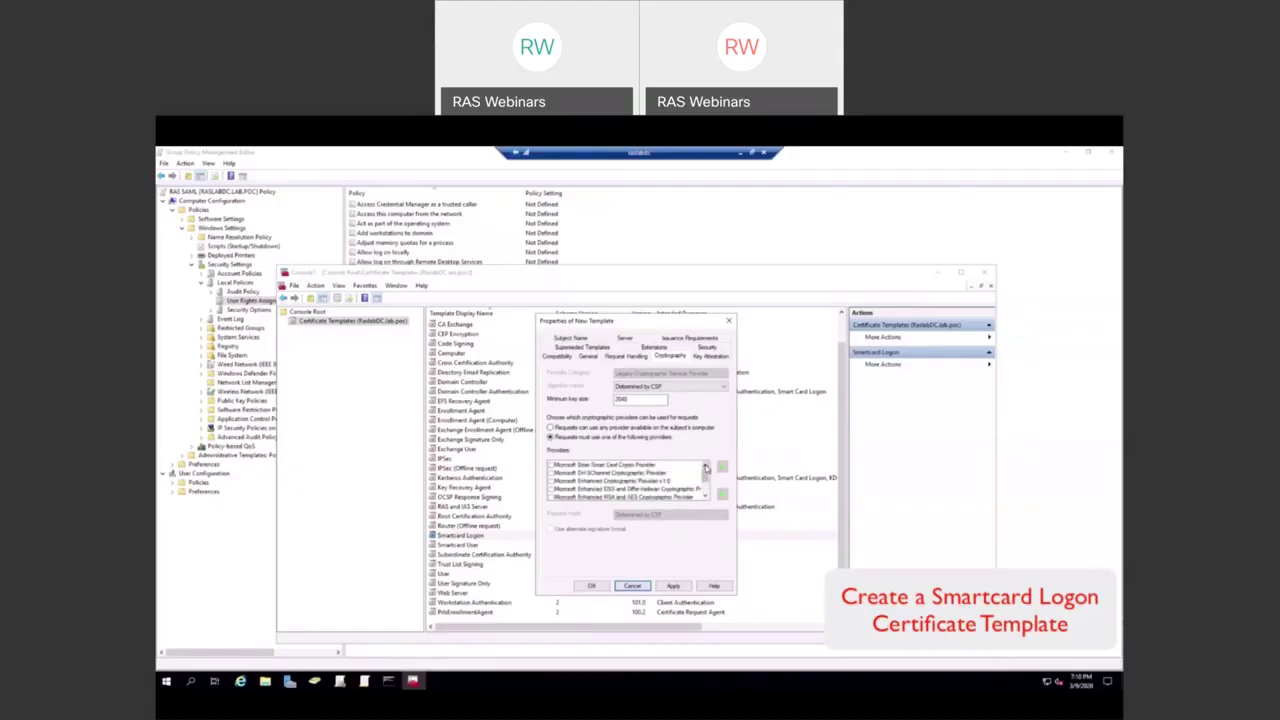
{"action": "scroll", "coordinate": [706, 500], "scroll_direction": "down", "scroll_amount": 1}
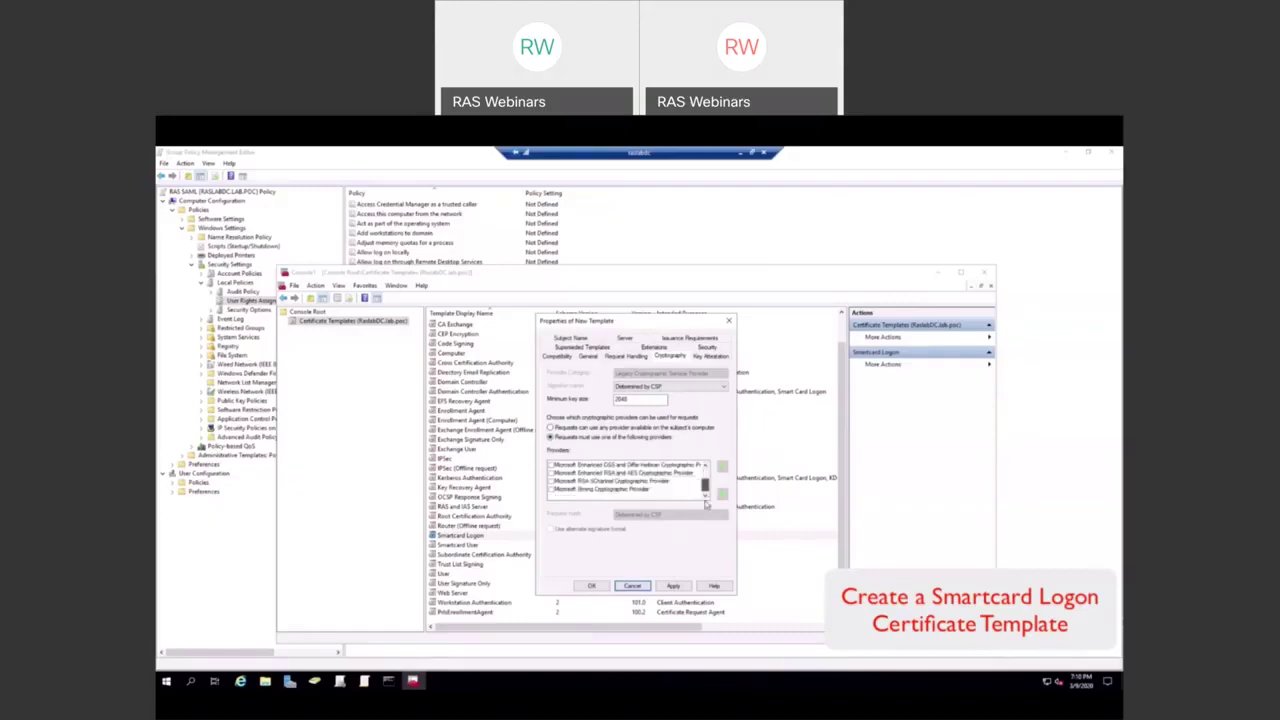
{"action": "left_click", "coordinate": [551, 489]}
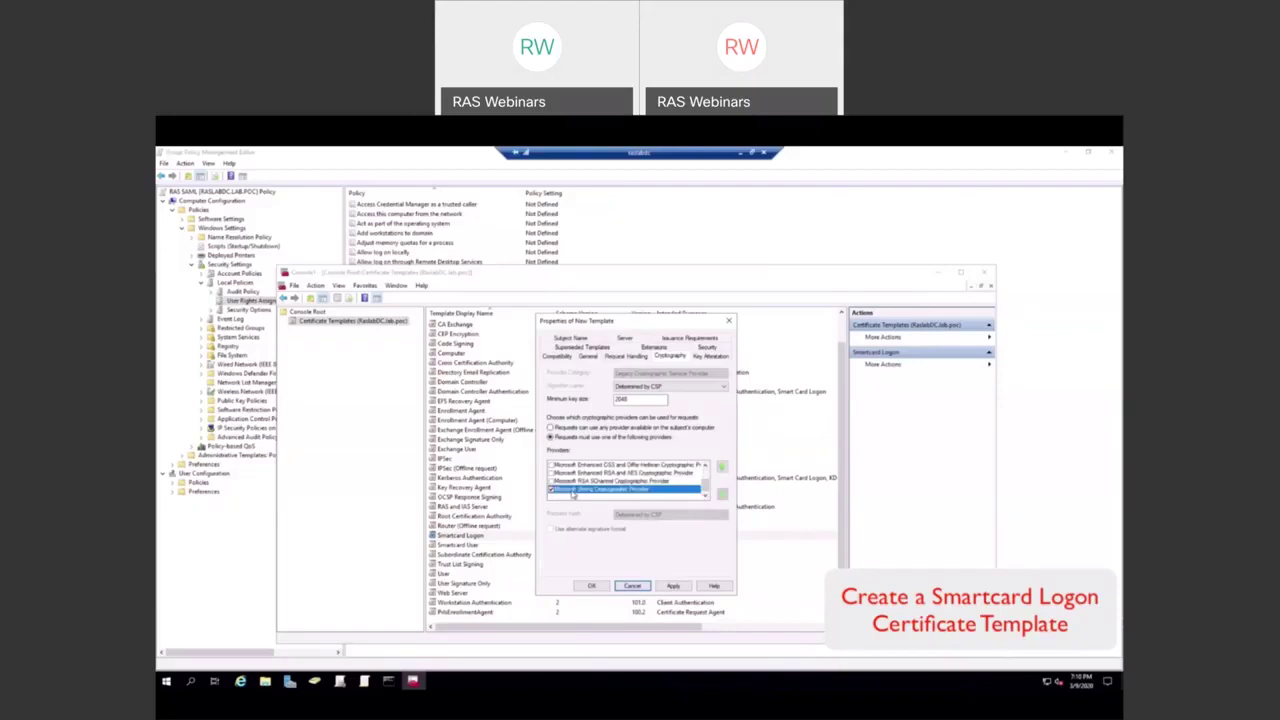
{"action": "left_click", "coordinate": [722, 467]}
{"action": "left_click", "coordinate": [722, 467]}
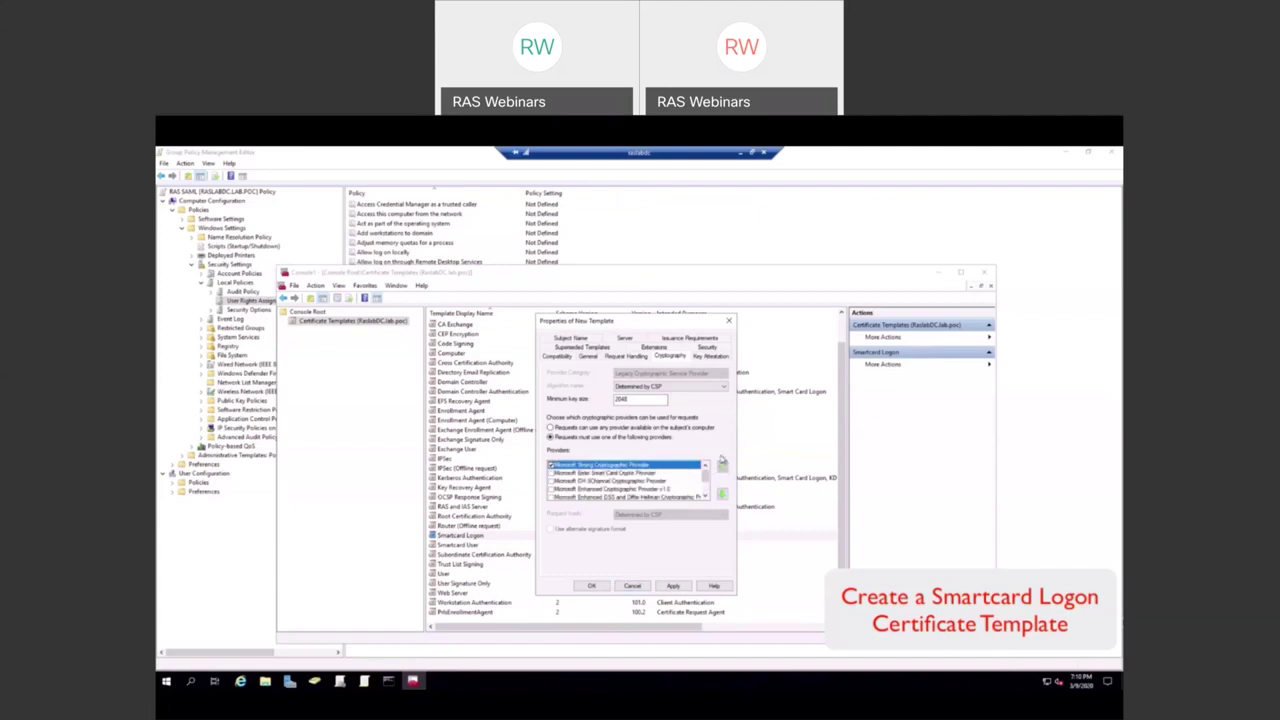
{"action": "left_click", "coordinate": [715, 347]}
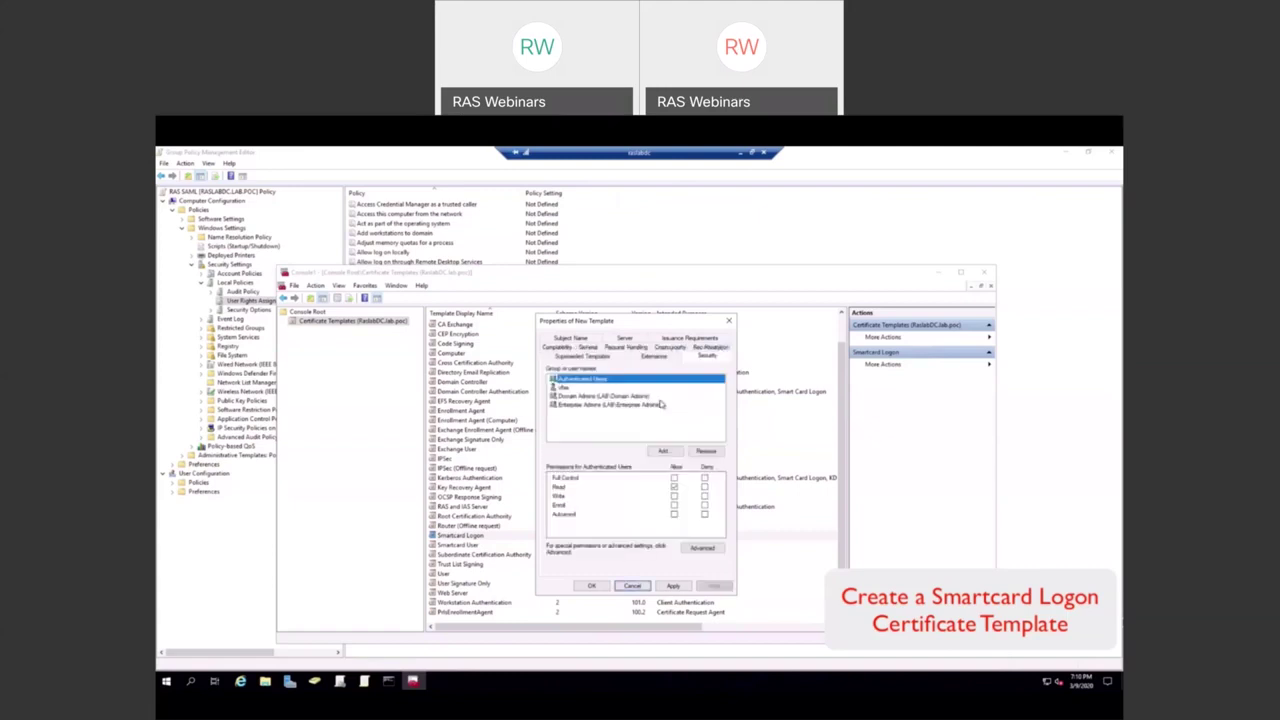
Add the SSO agent account to the template's permissions with Enroll allowed
{"action": "left_click", "coordinate": [663, 451]}
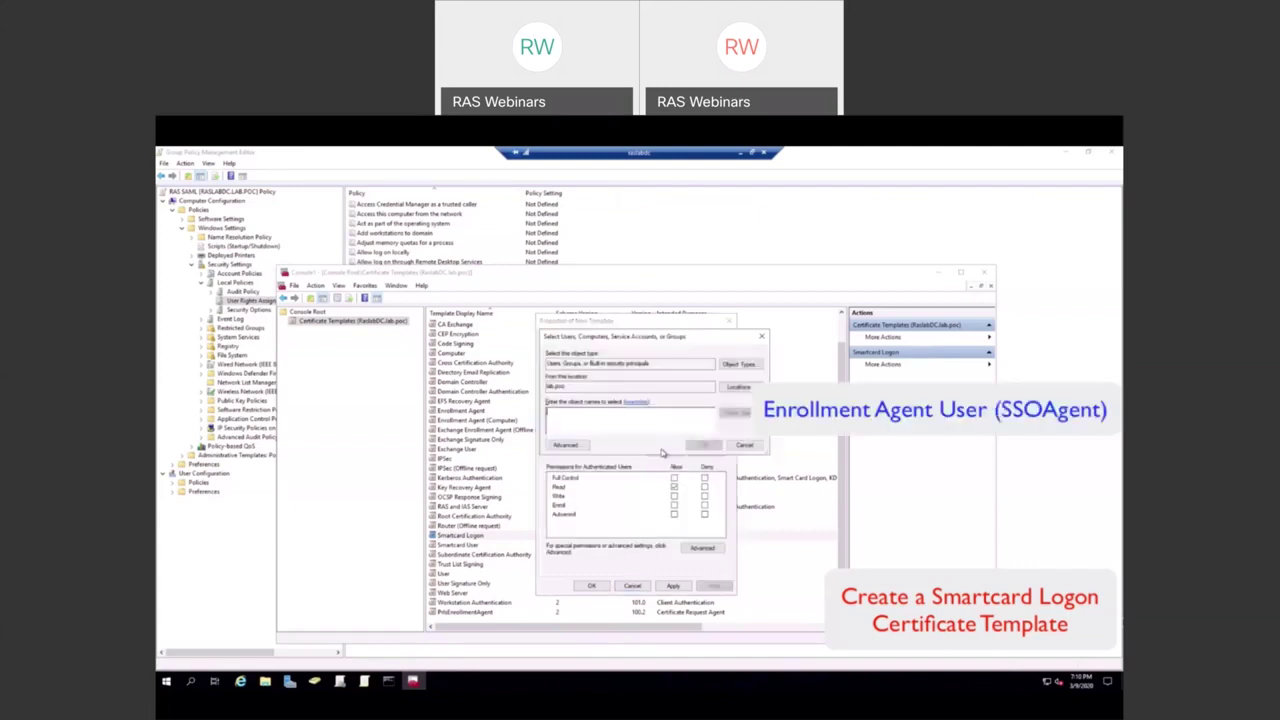
{"action": "type", "text": "sso"}
{"action": "left_click", "coordinate": [735, 412]}
{"action": "left_click", "coordinate": [703, 445]}
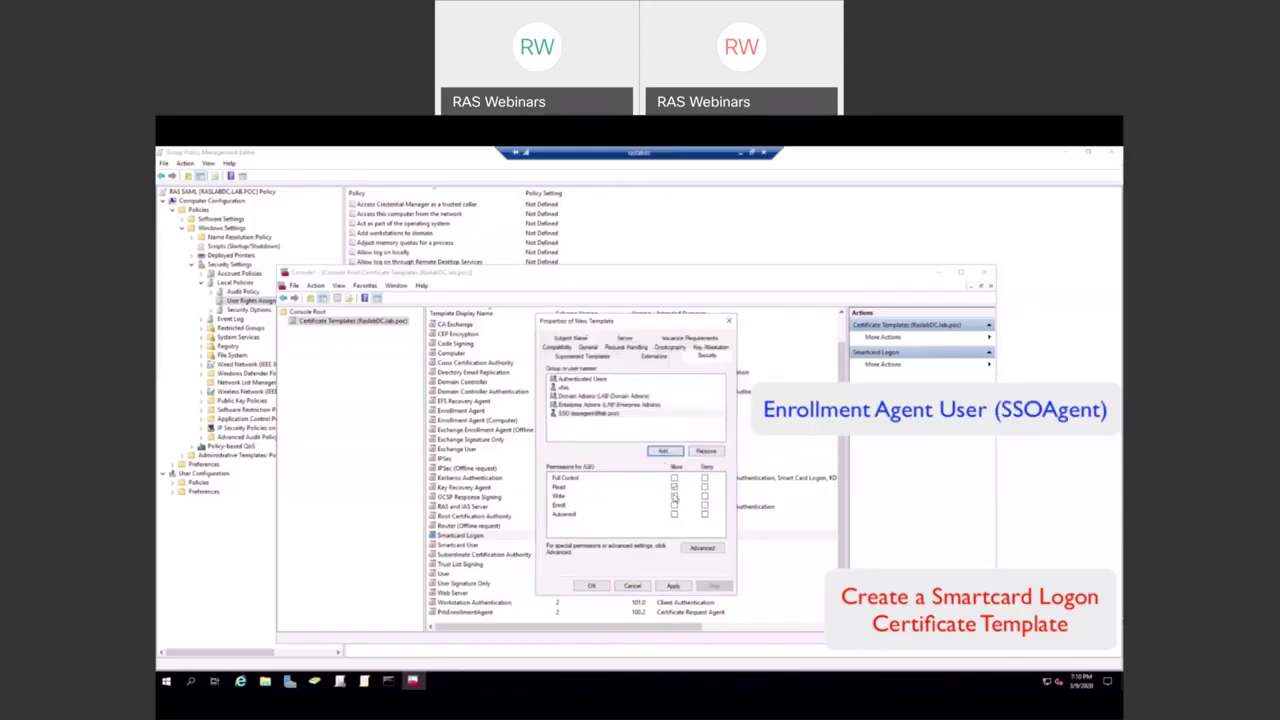
{"action": "left_click", "coordinate": [674, 505]}
Require one authorized signature under the Certificate Request Agent policy, and save the template
{"action": "left_click", "coordinate": [698, 338]}
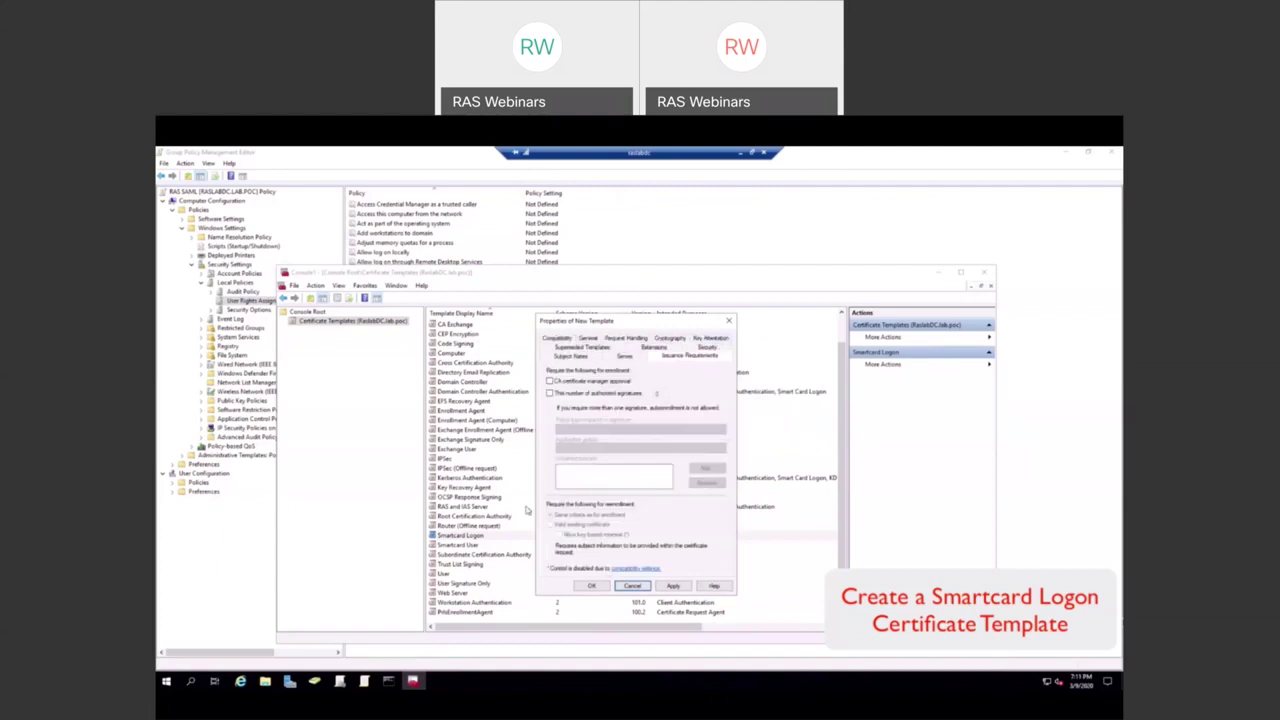
{"action": "left_click", "coordinate": [549, 393]}
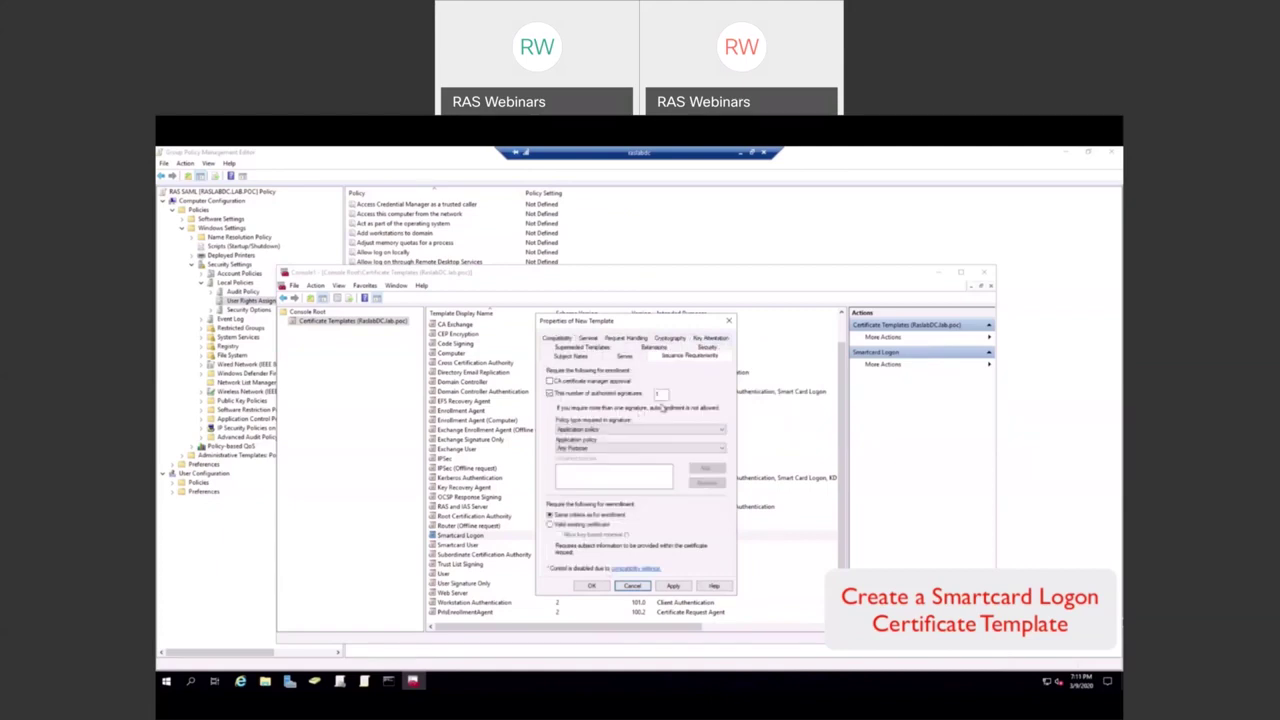
{"action": "left_click", "coordinate": [721, 448]}
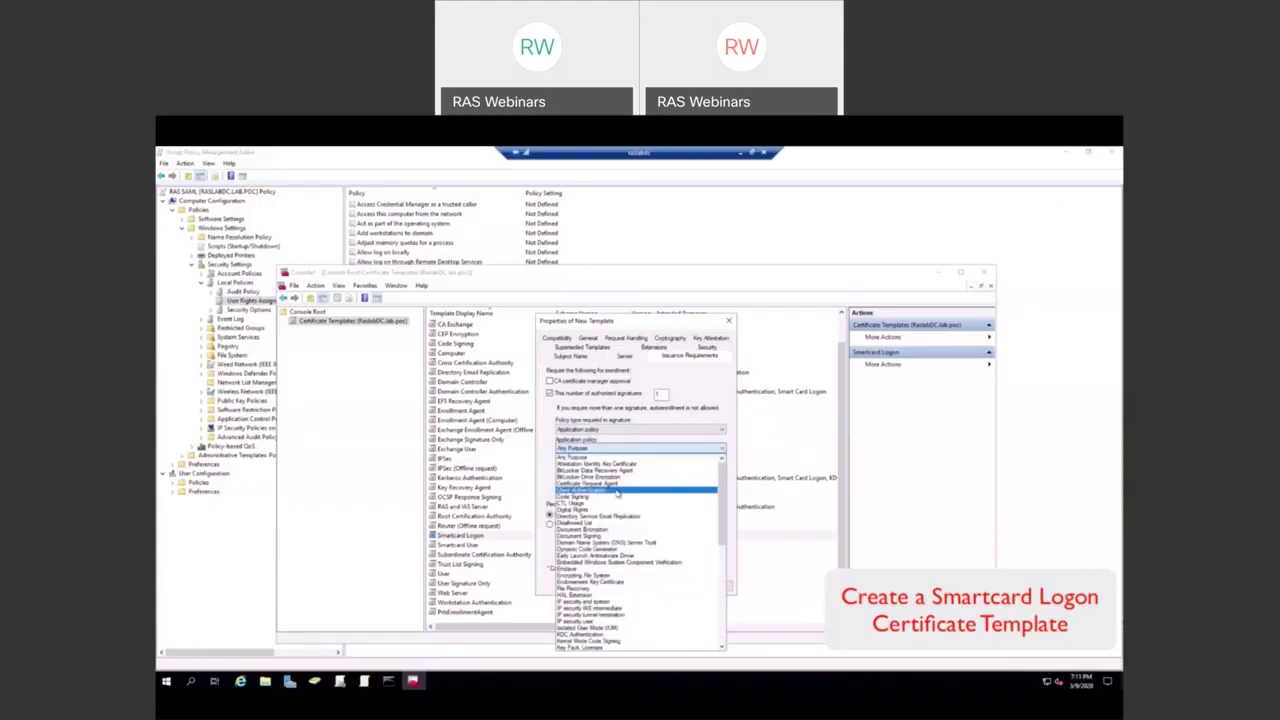
{"action": "left_click", "coordinate": [614, 484]}
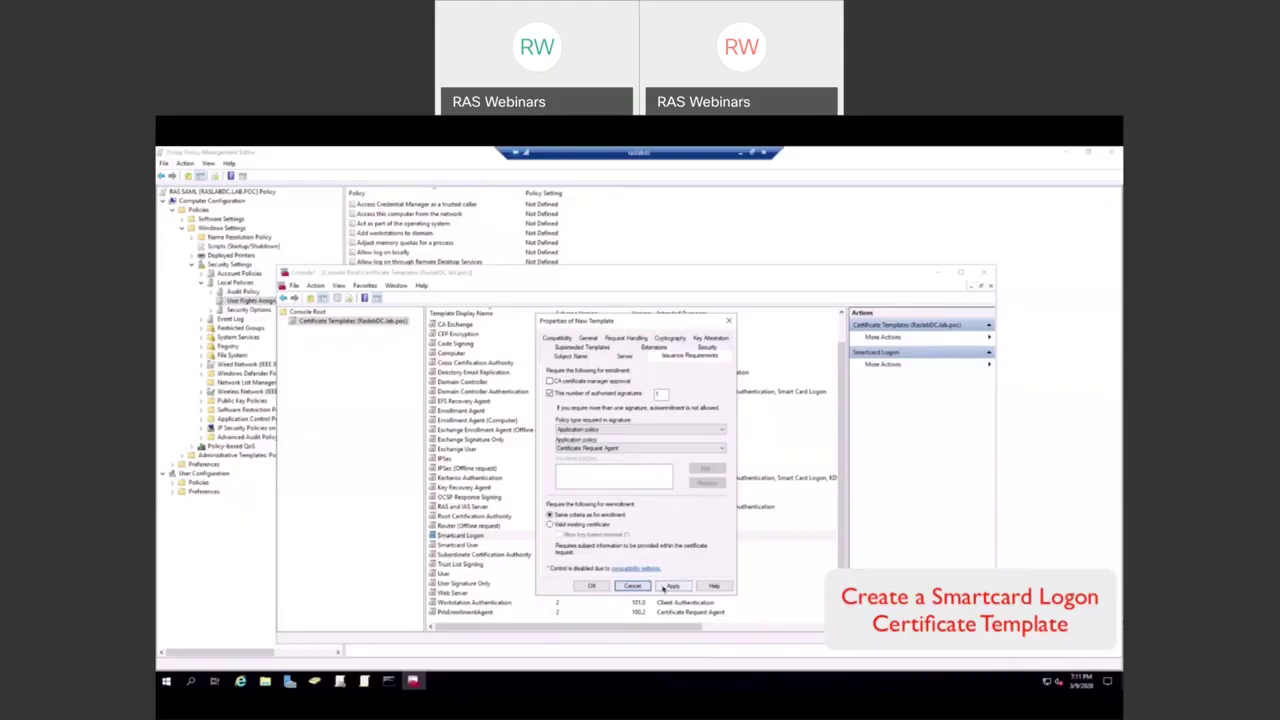
{"action": "left_click", "coordinate": [591, 586]}
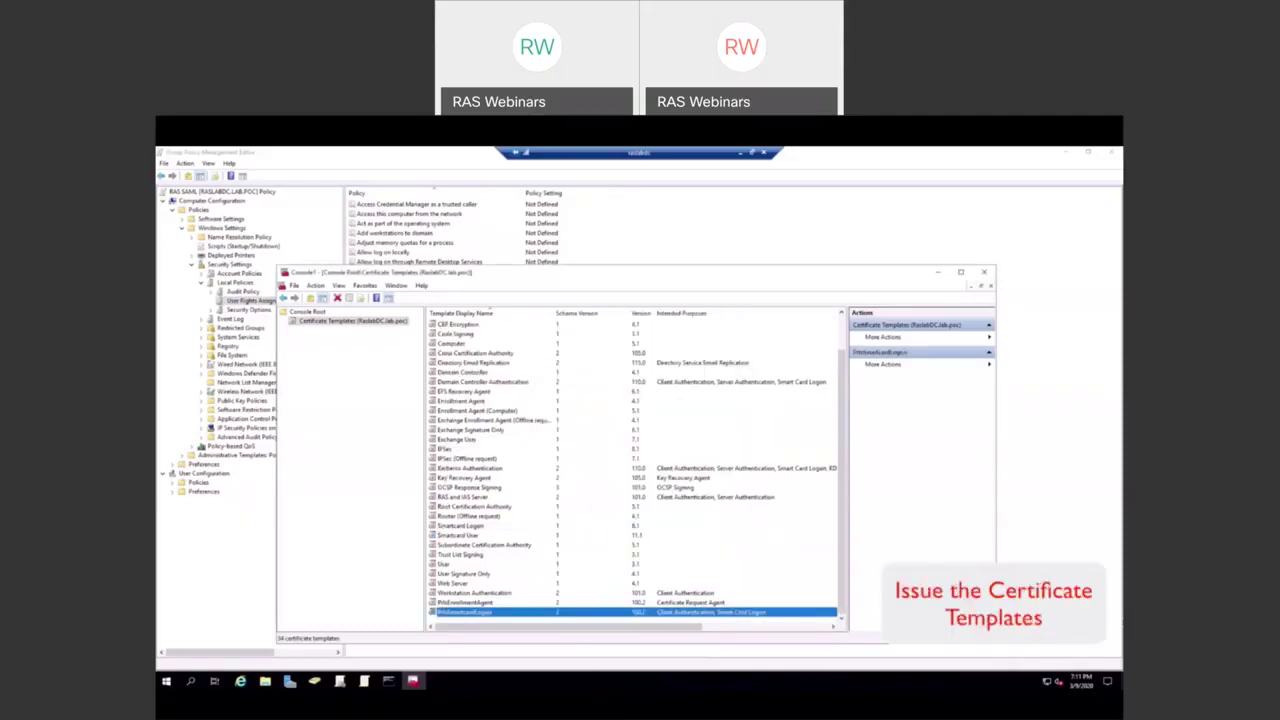
Close the templates console and launch a new empty console with mmc
{"action": "left_click", "coordinate": [397, 679]}
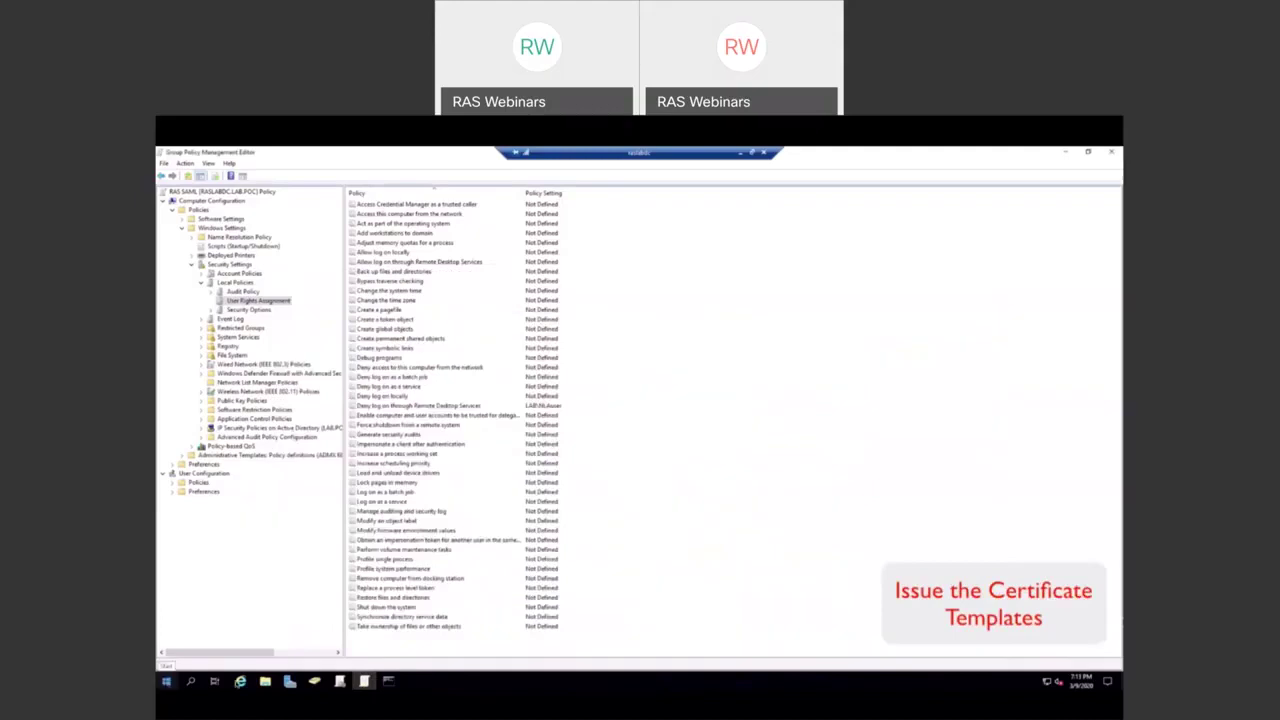
{"action": "left_click", "coordinate": [390, 681]}
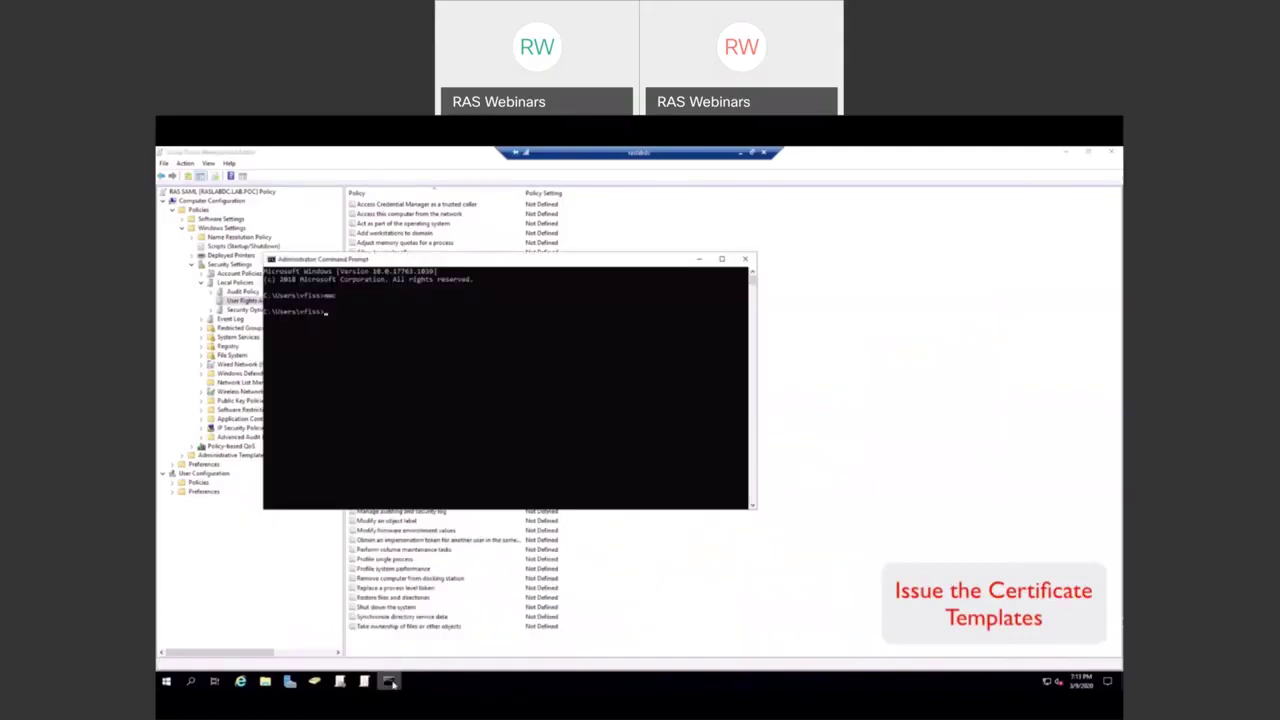
{"action": "type", "text": "mmc"}
{"action": "key", "text": "Return"}
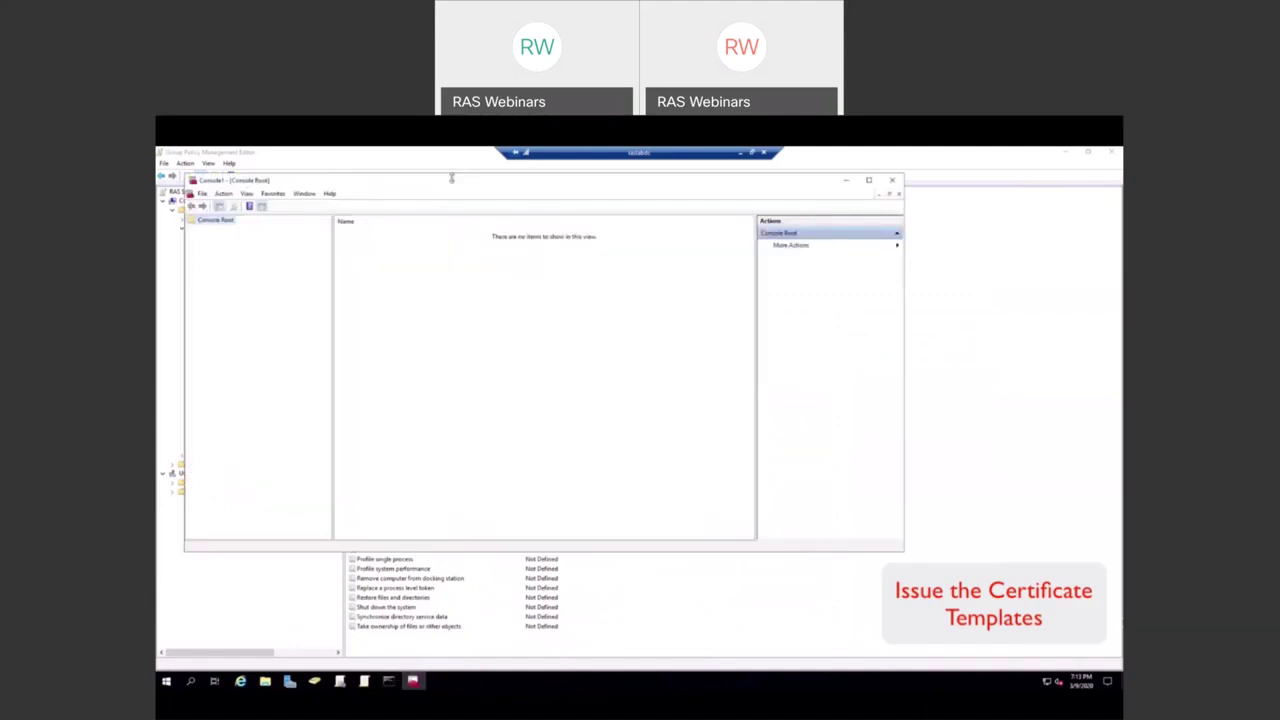
{"action": "left_click_drag", "start_coordinate": [451, 176], "coordinate": [457, 180]}
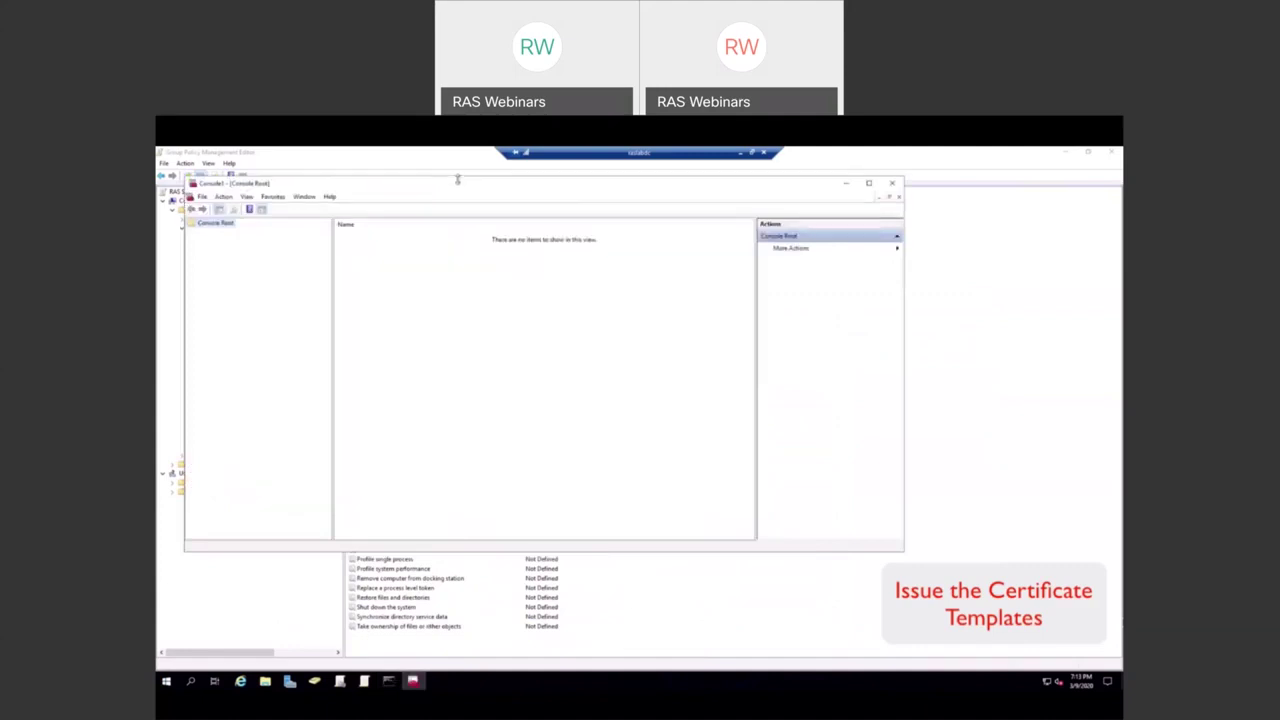
Add the Certification Authority snap-in for the local computer
{"action": "left_click", "coordinate": [201, 197]}
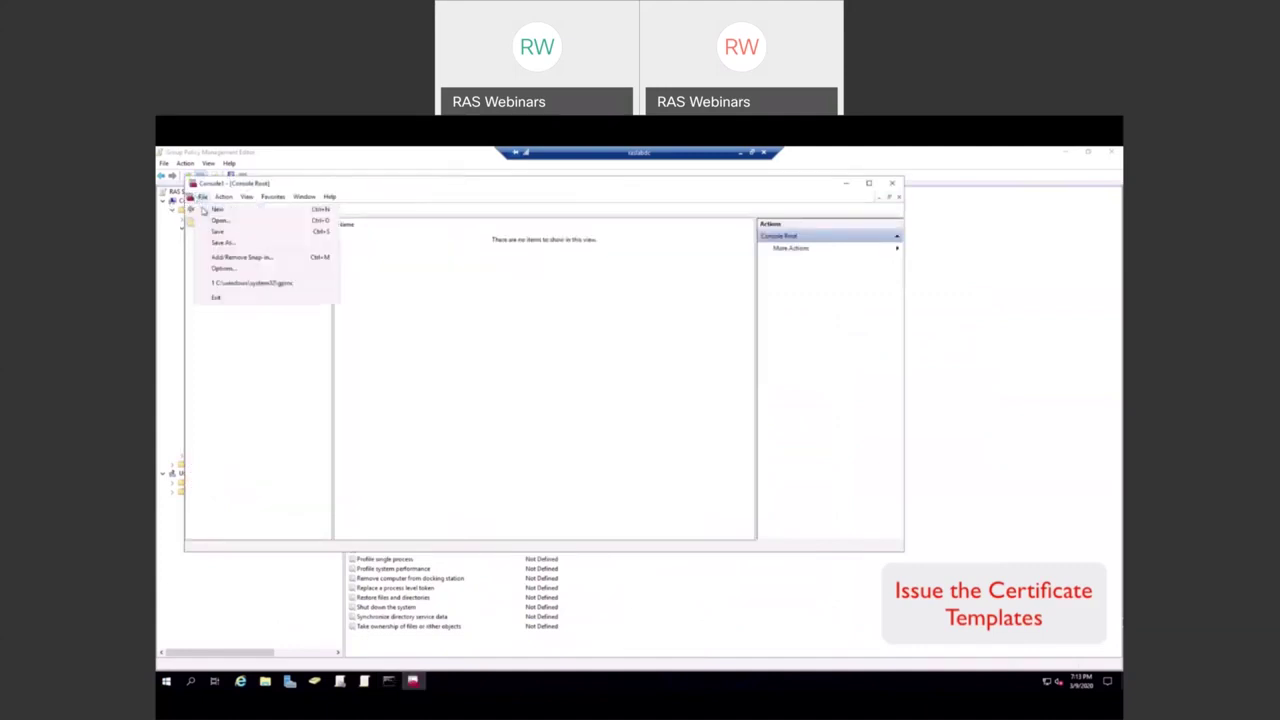
{"action": "left_click", "coordinate": [220, 258]}
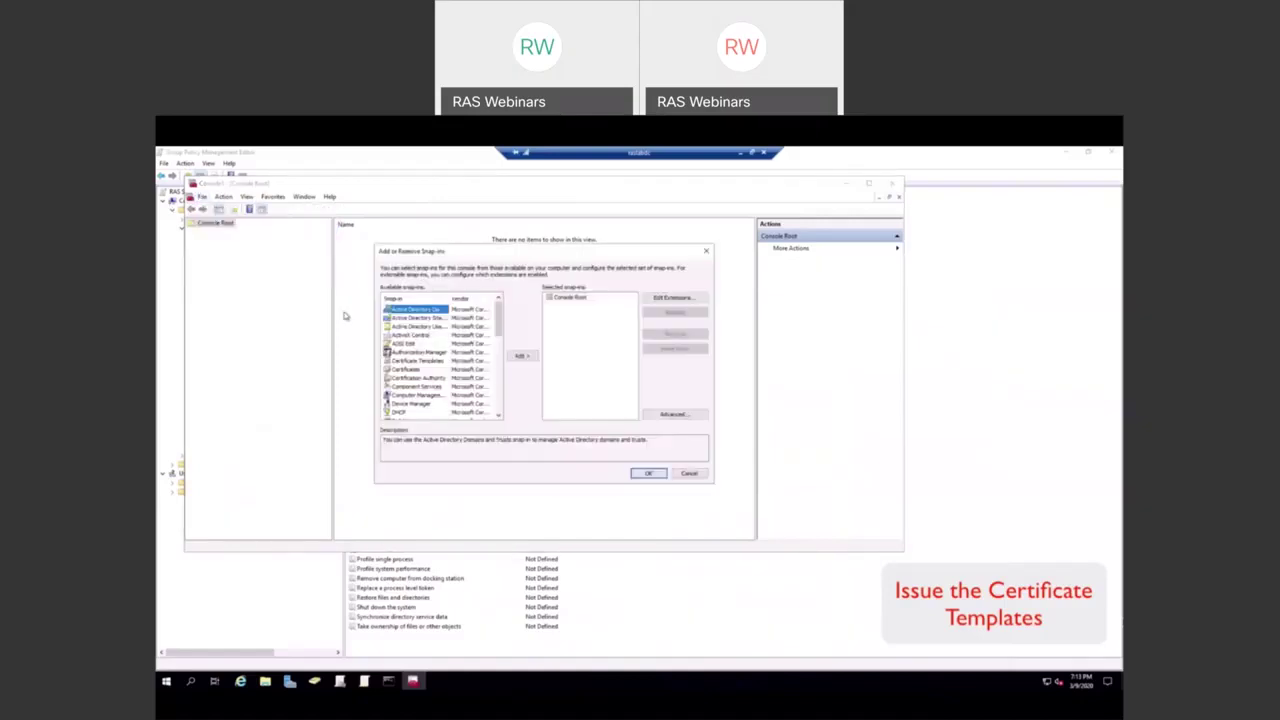
{"action": "left_click", "coordinate": [430, 378]}
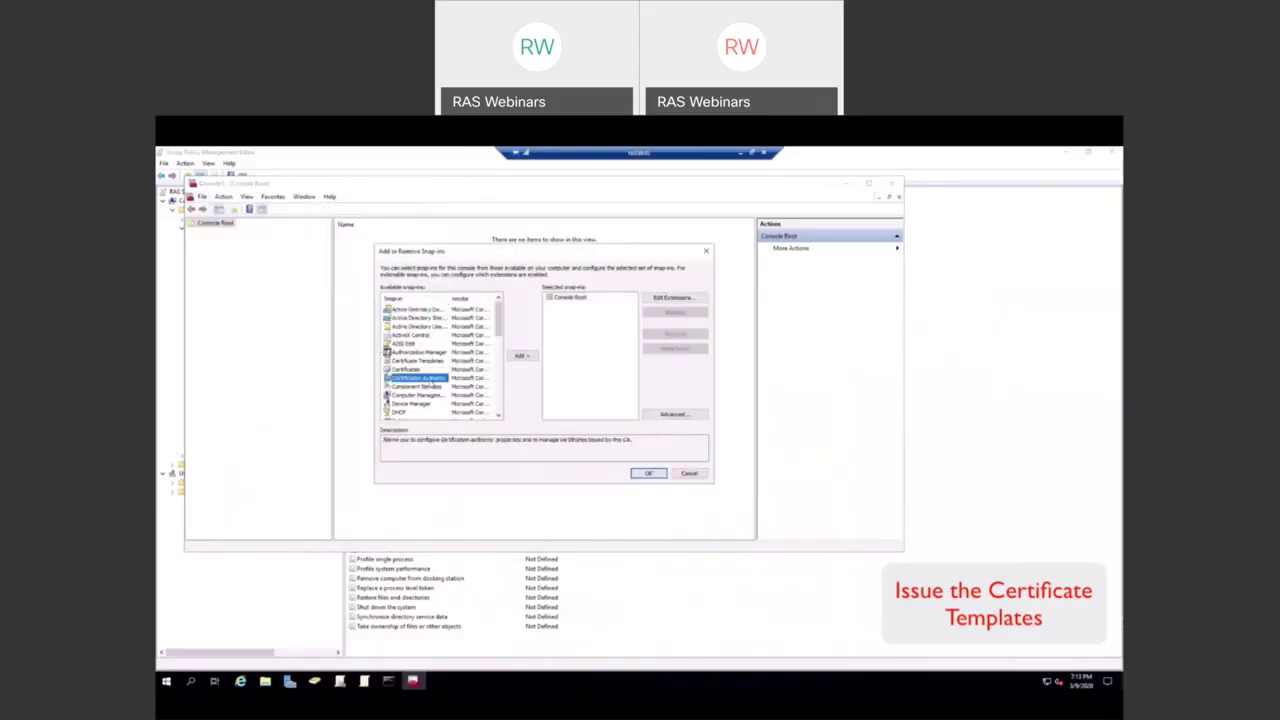
{"action": "left_click", "coordinate": [520, 356]}
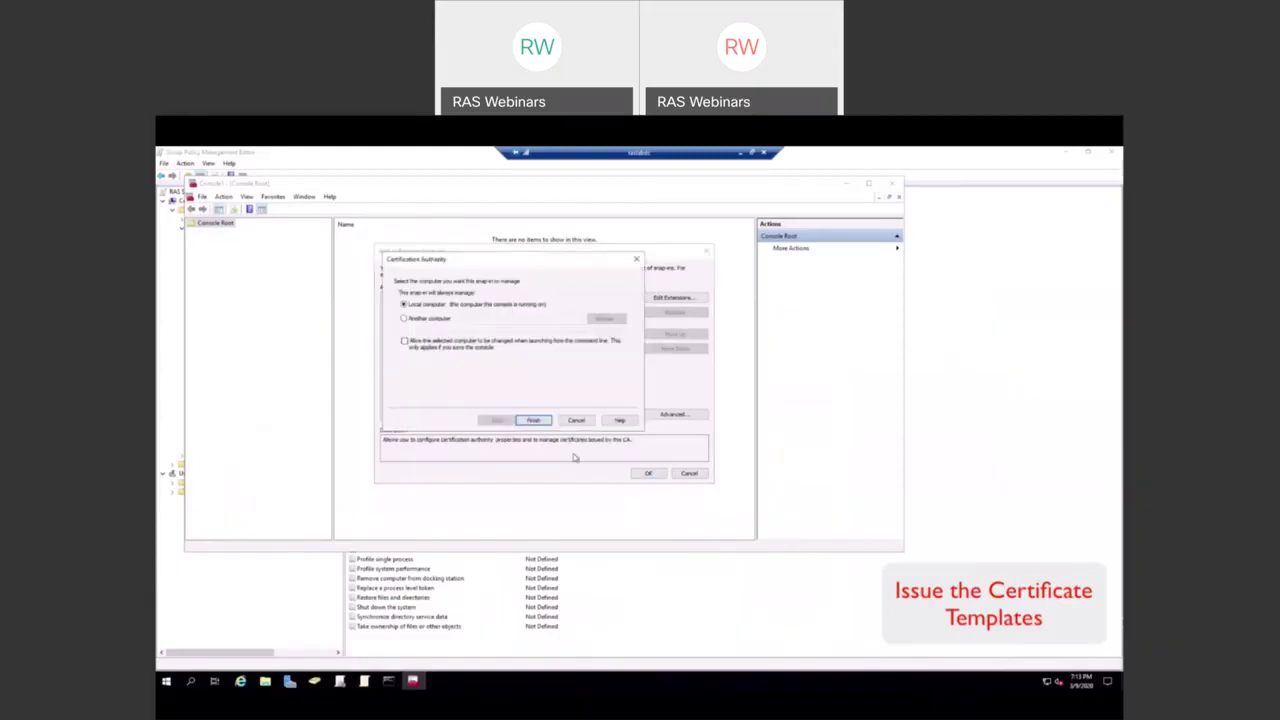
{"action": "left_click", "coordinate": [547, 422]}
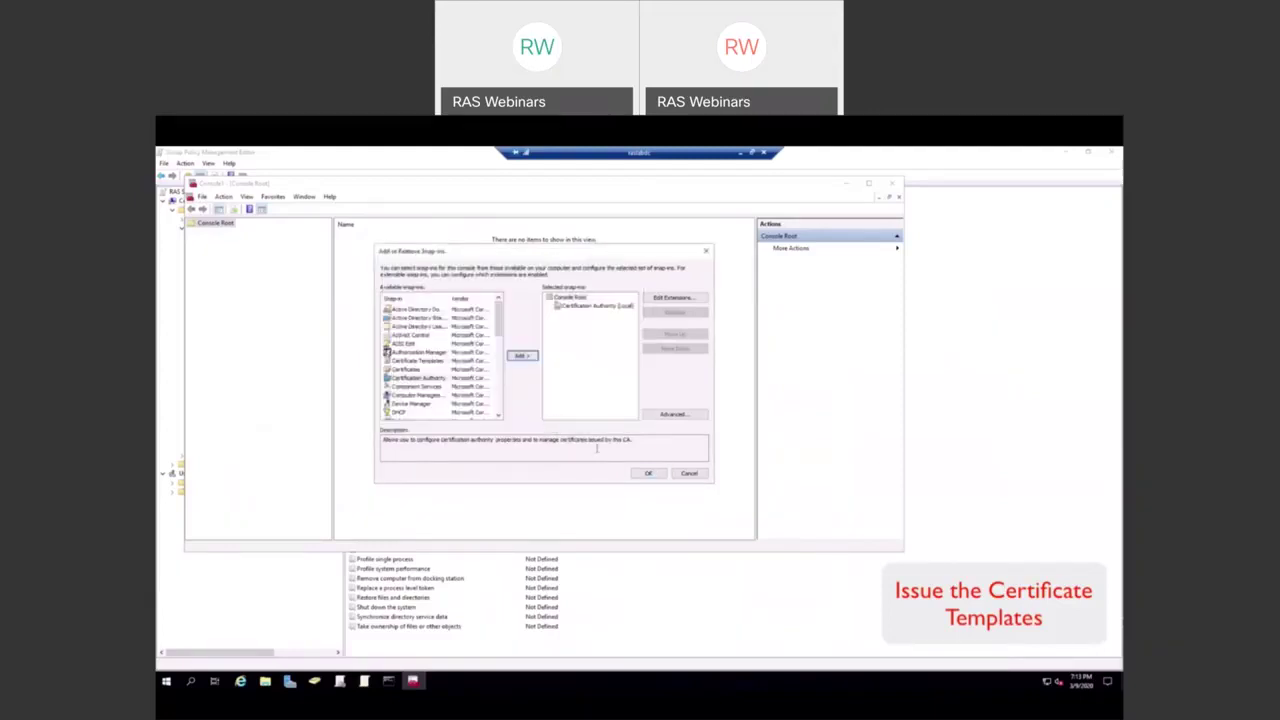
{"action": "left_click", "coordinate": [645, 473]}
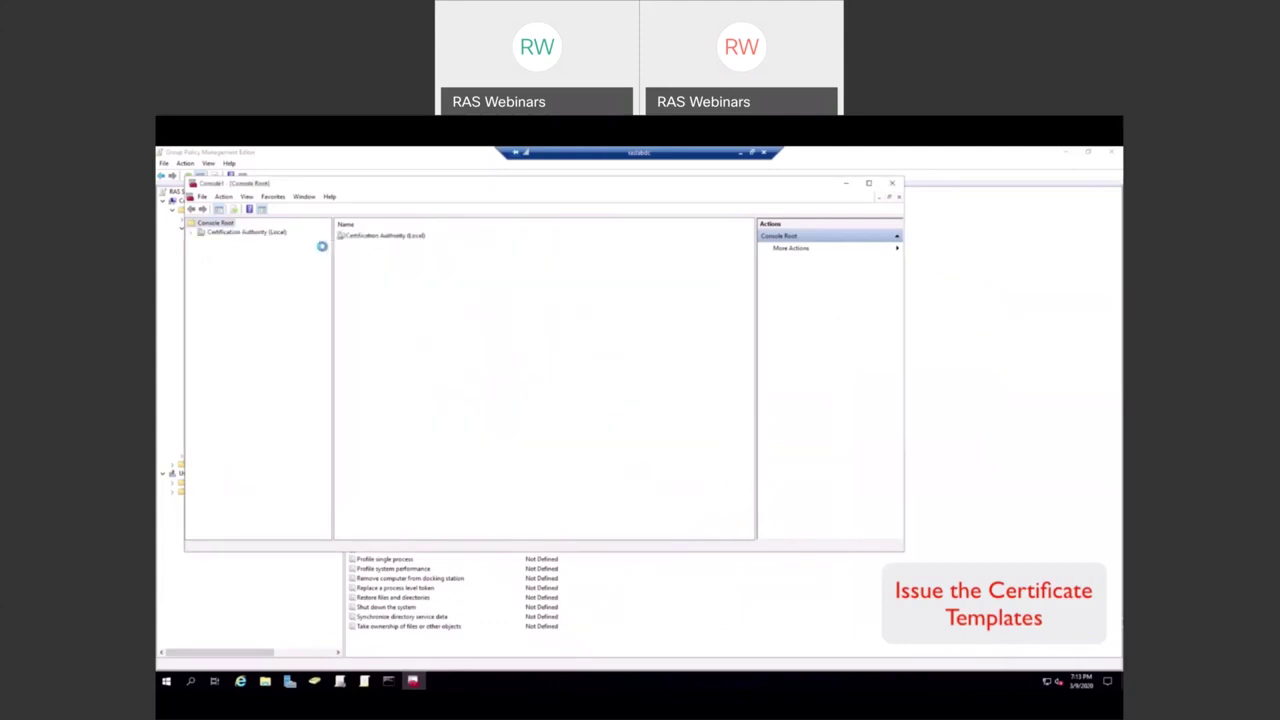
Expand lab-RaslabDC-CA and issue the PrivEnrollmentAgent certificate template
{"action": "double_click", "coordinate": [366, 235]}
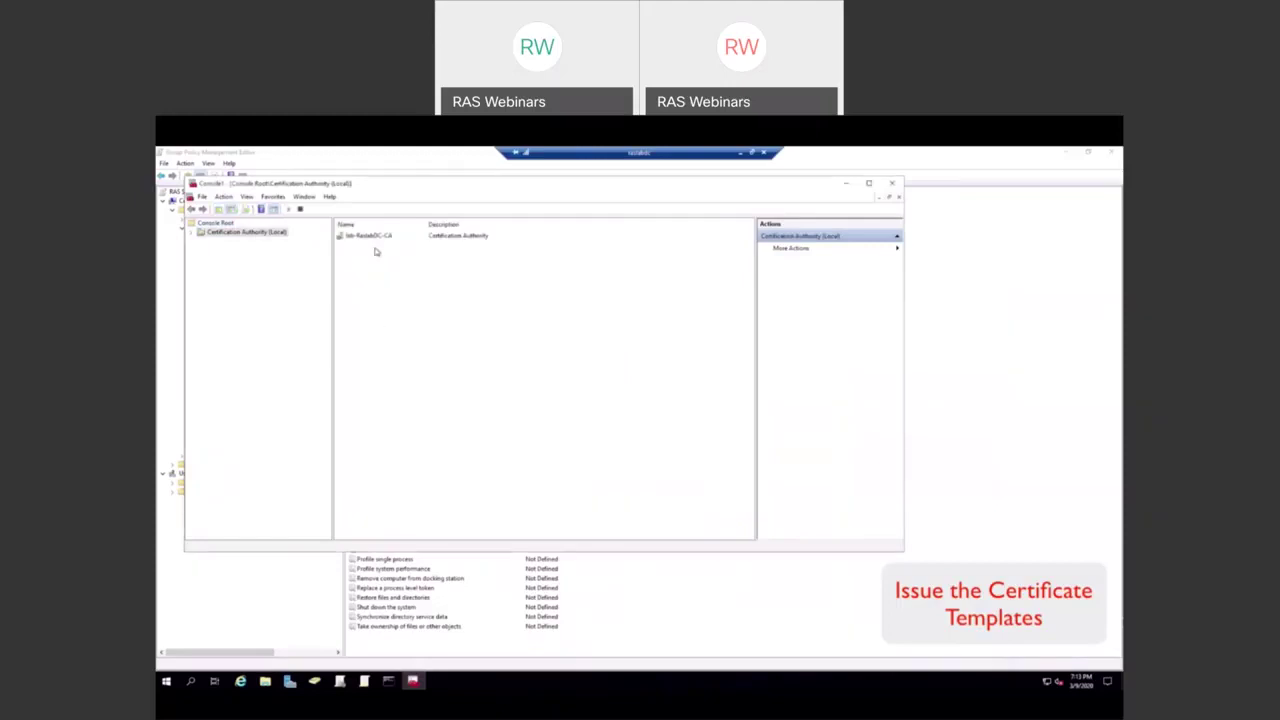
{"action": "double_click", "coordinate": [375, 236]}
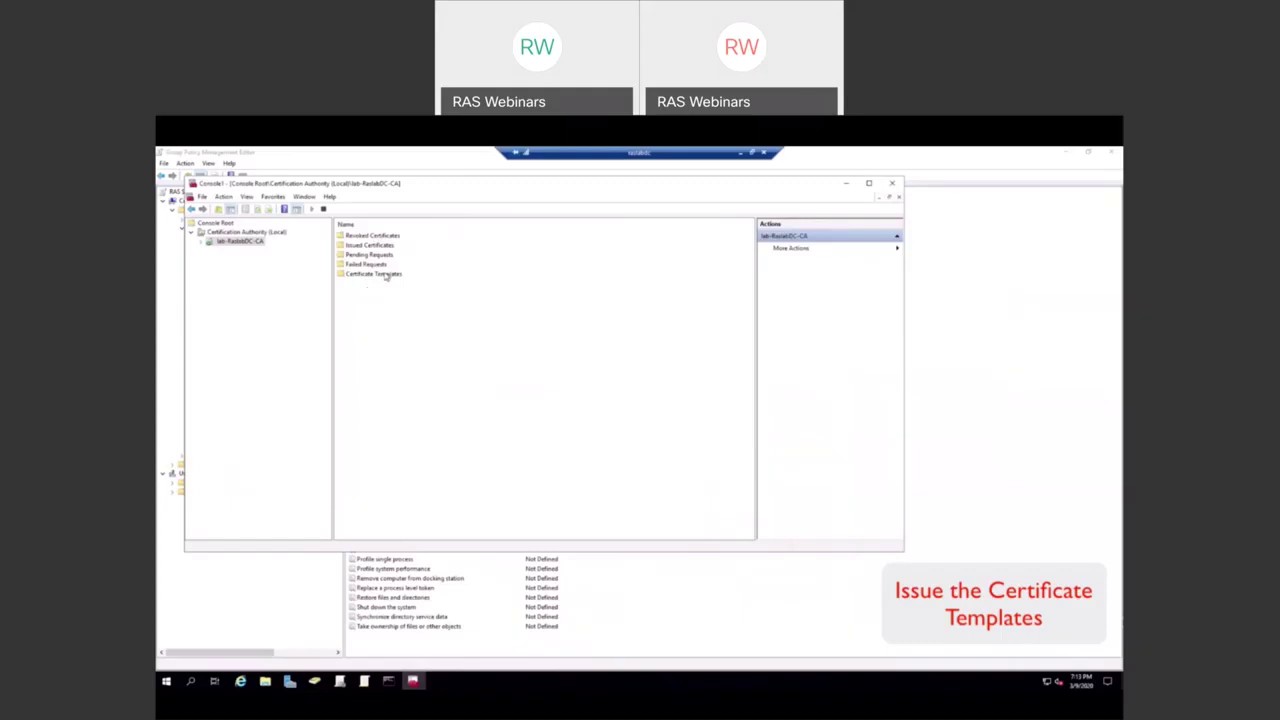
{"action": "double_click", "coordinate": [385, 276]}
{"action": "right_click", "coordinate": [357, 371]}
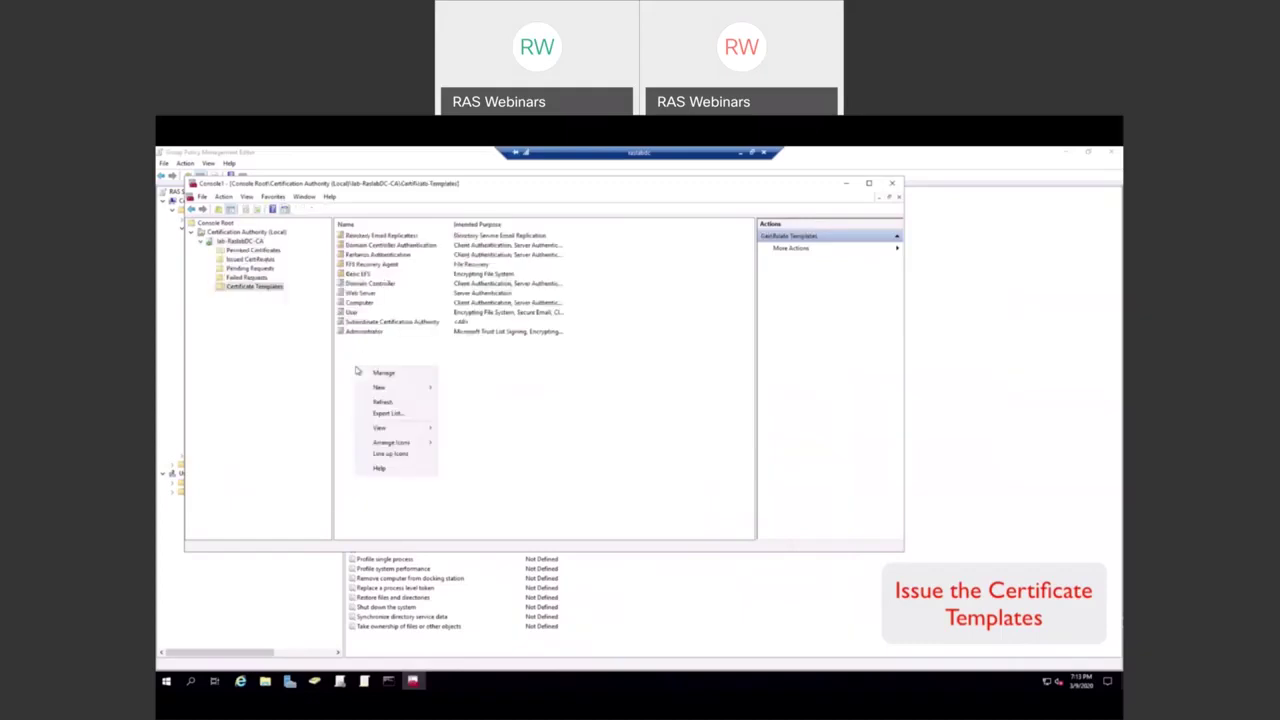
{"action": "mouse_move", "coordinate": [385, 392]}
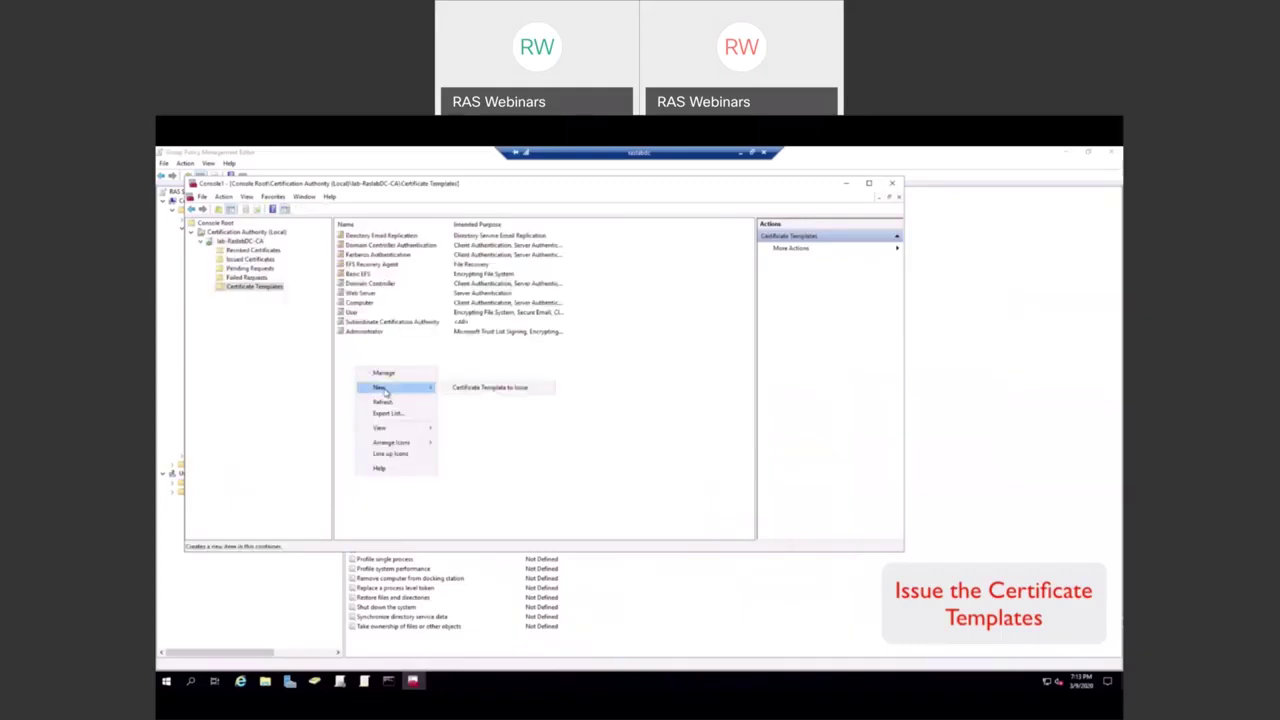
{"action": "left_click", "coordinate": [477, 392]}
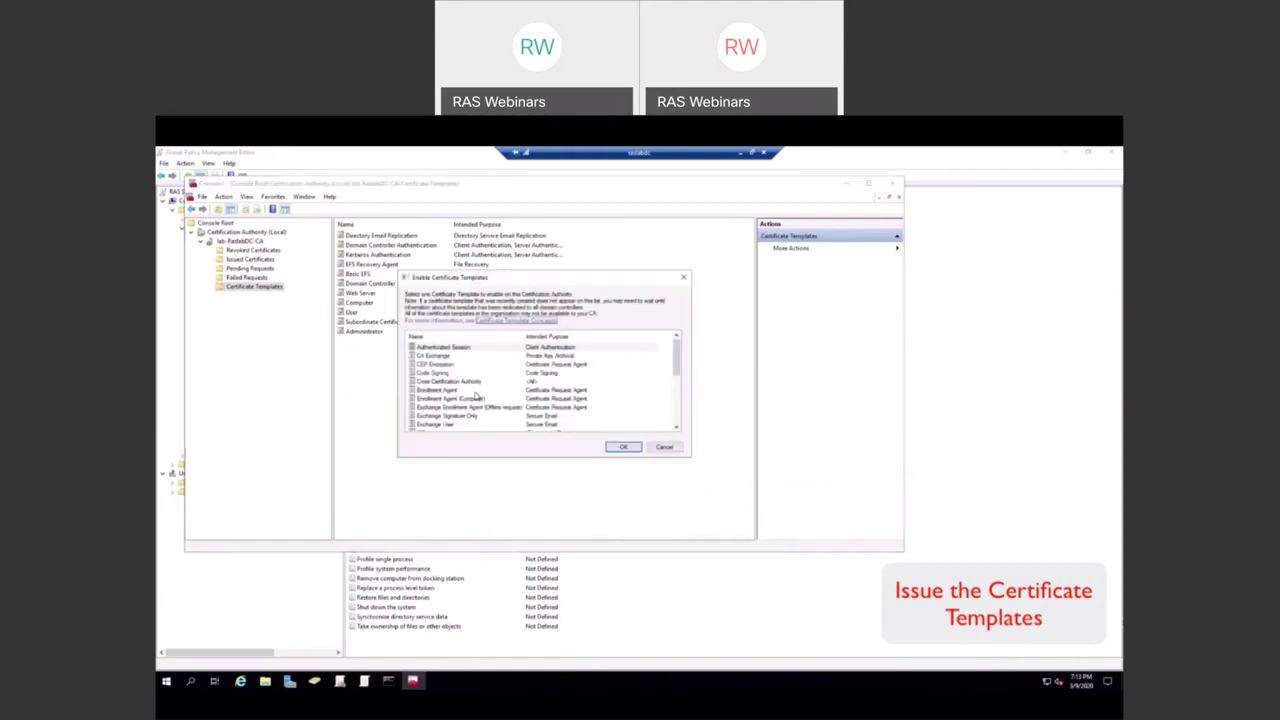
{"action": "left_click_drag", "start_coordinate": [679, 365], "coordinate": [679, 420]}
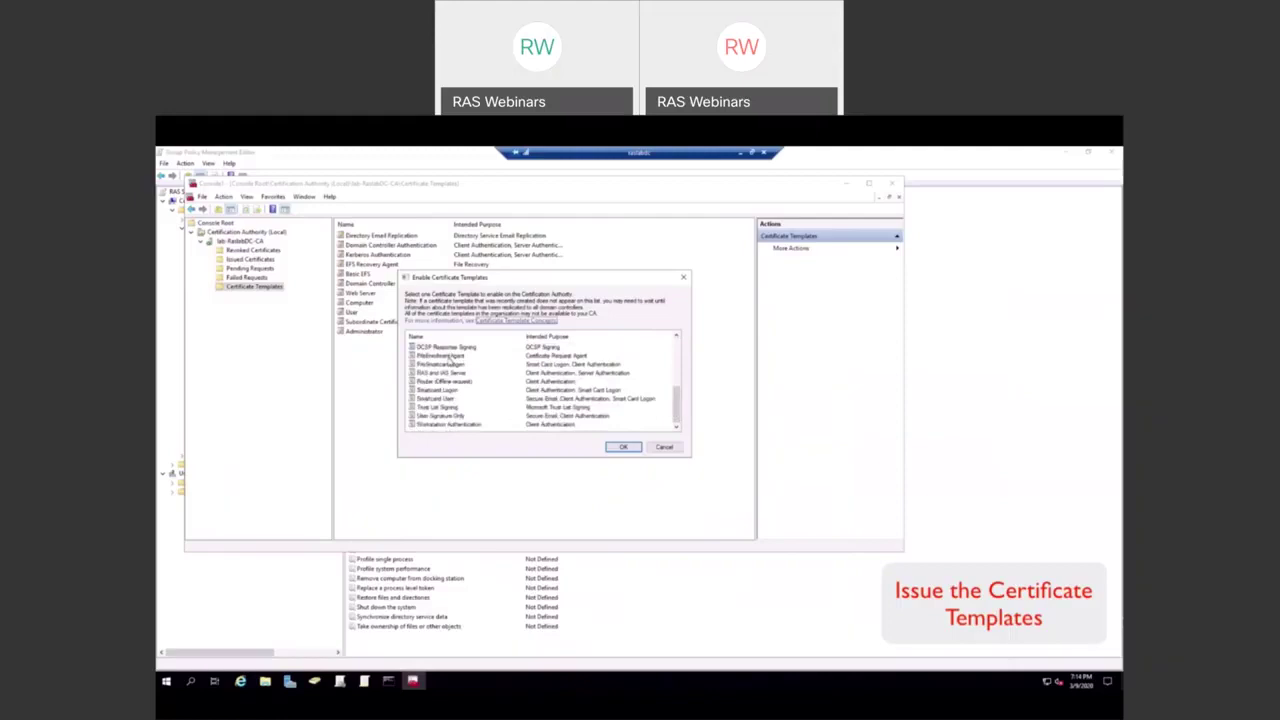
{"action": "left_click", "coordinate": [450, 357]}
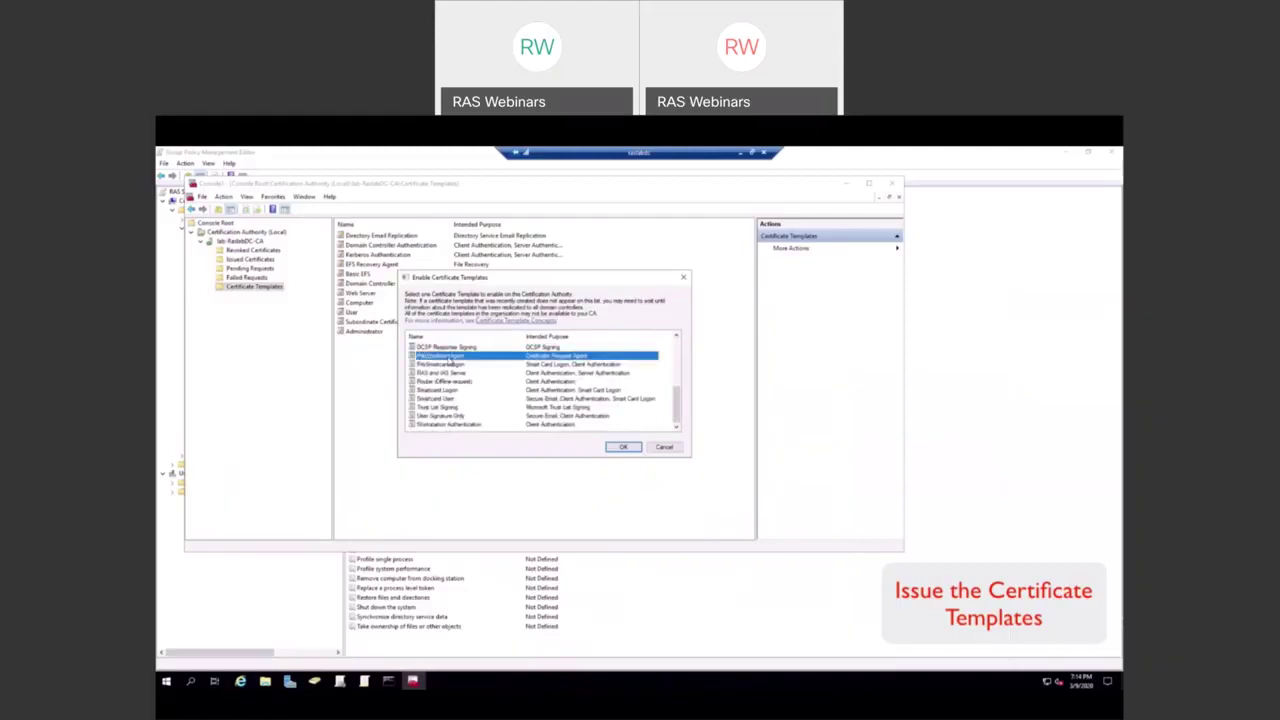
{"action": "left_click", "coordinate": [622, 447]}
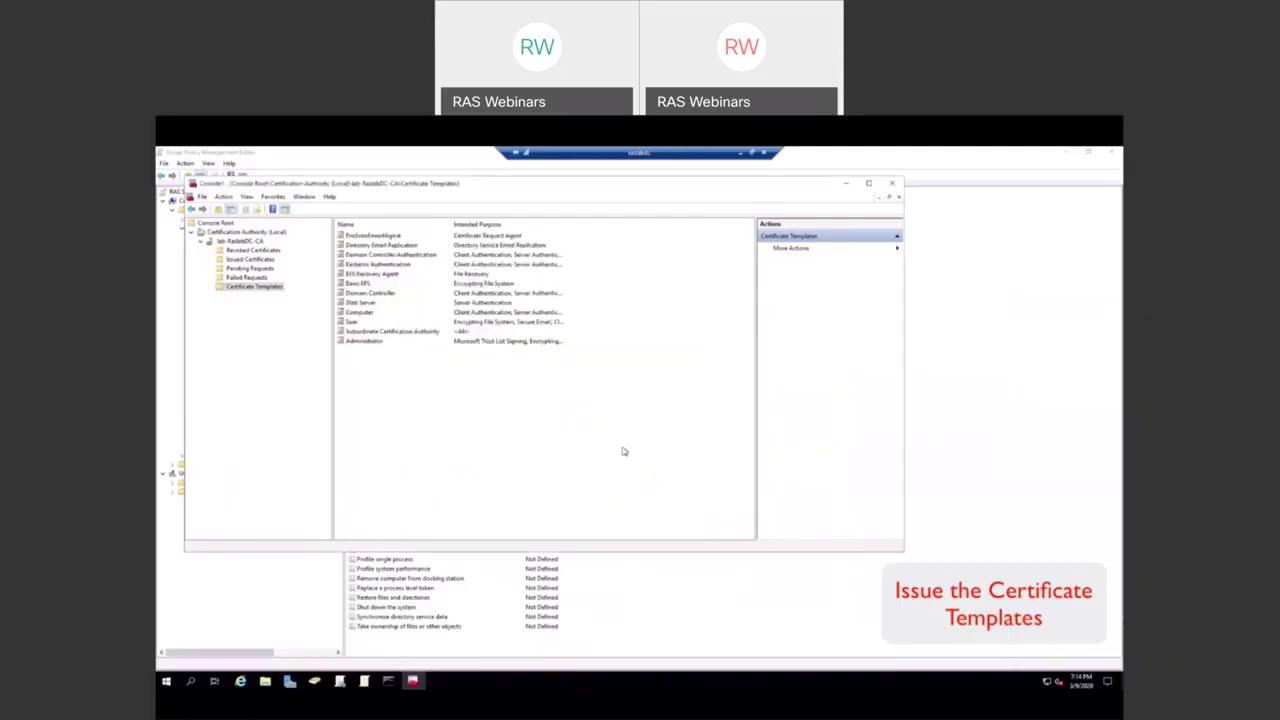
{"action": "left_click", "coordinate": [393, 236]}
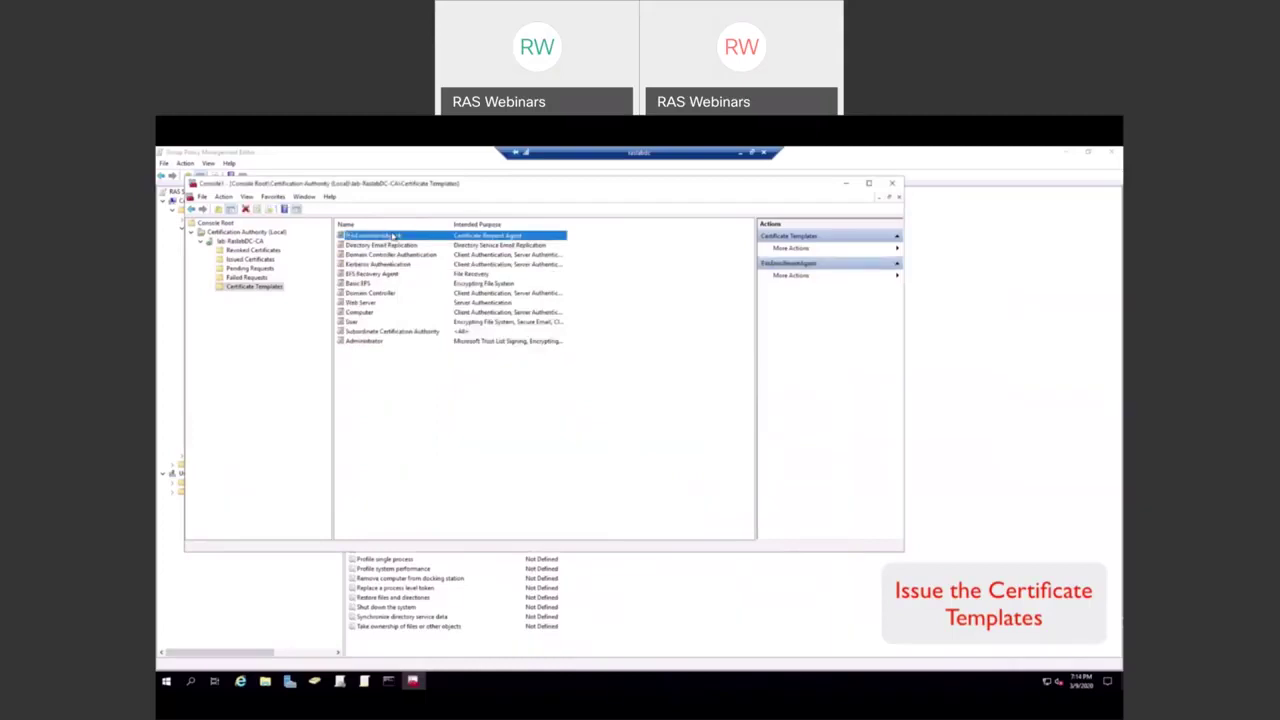
Issue the PrivSmartcardLogon template as well, then close the Certification Authority console
{"action": "right_click", "coordinate": [367, 374]}
{"action": "mouse_move", "coordinate": [393, 394]}
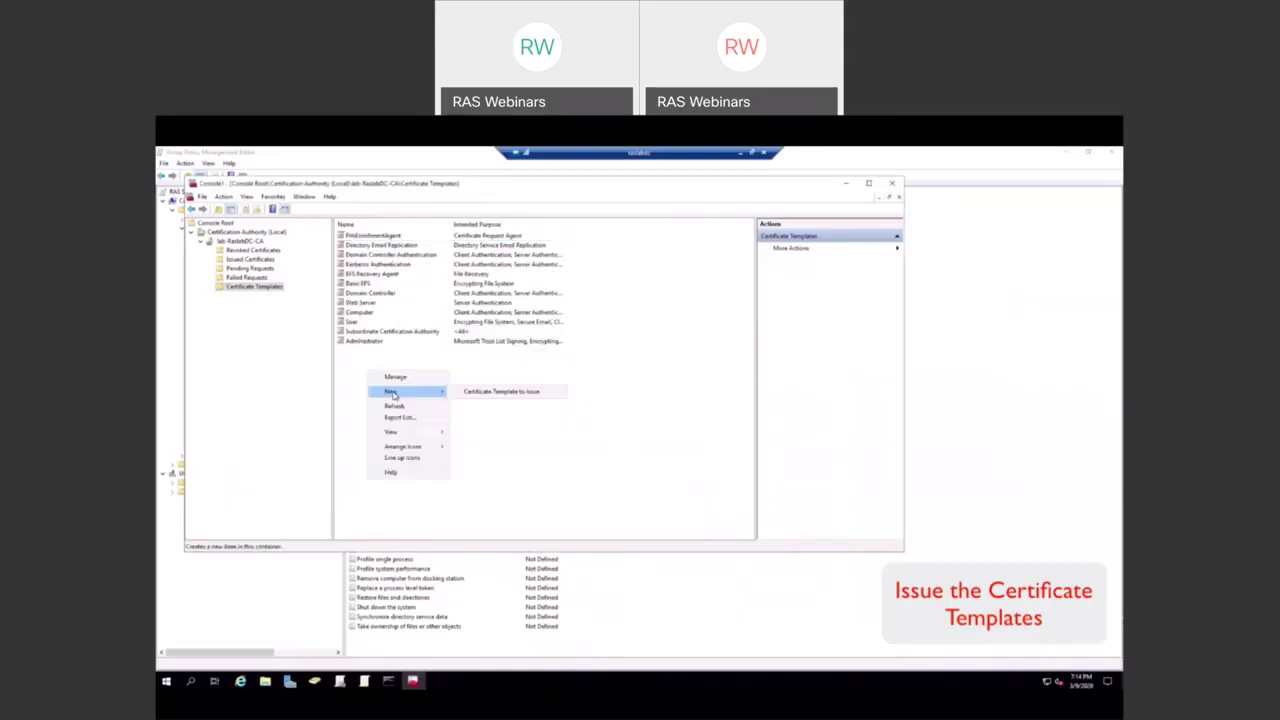
{"action": "left_click", "coordinate": [480, 392]}
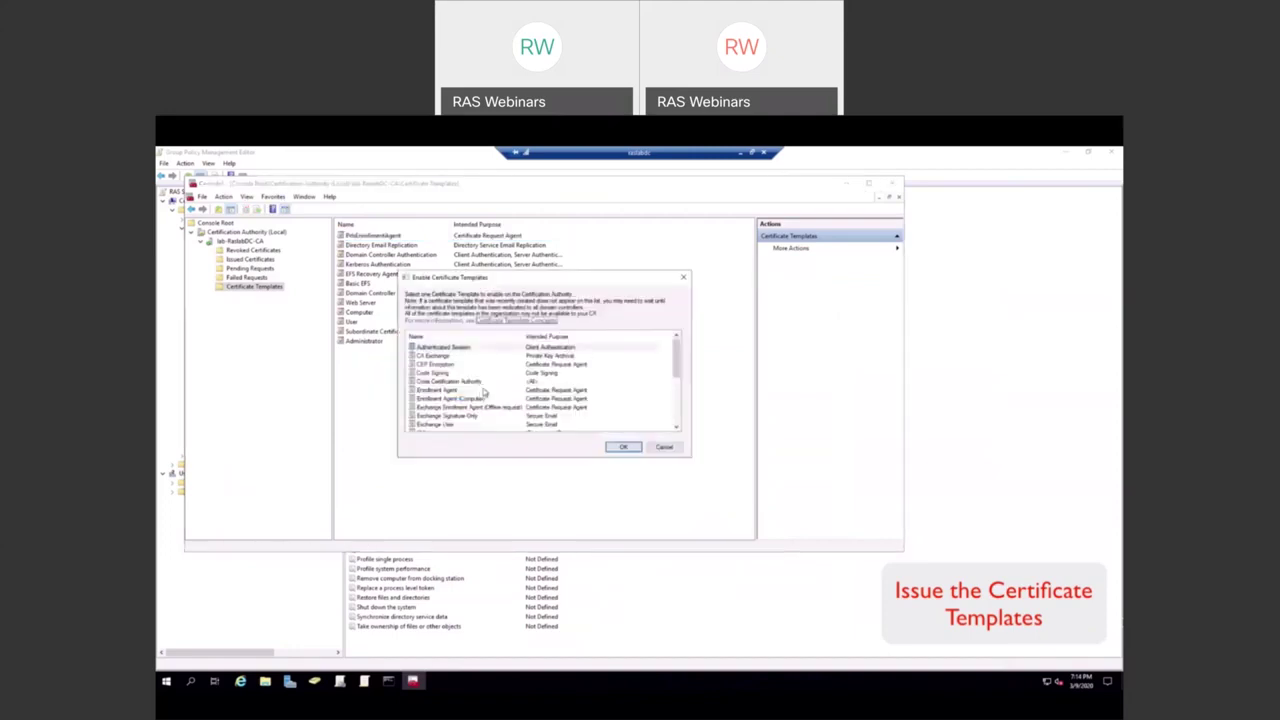
{"action": "left_click_drag", "start_coordinate": [676, 366], "coordinate": [676, 416]}
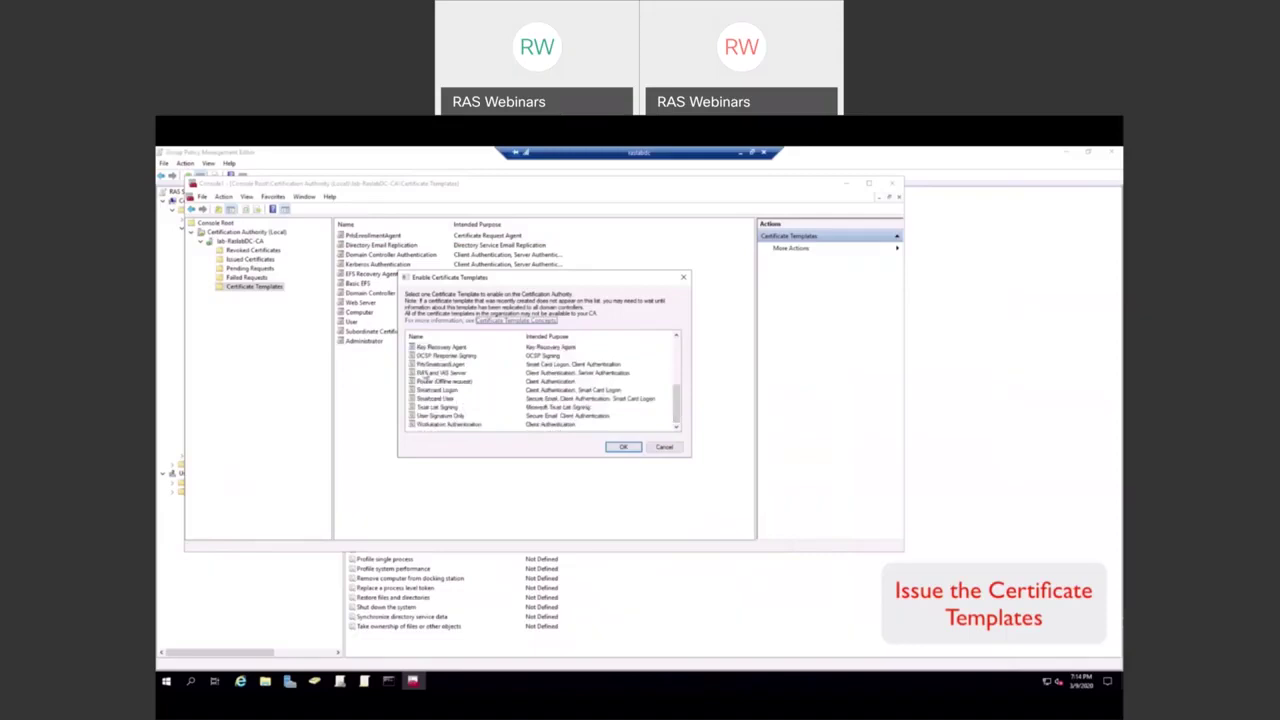
{"action": "double_click", "coordinate": [445, 364]}
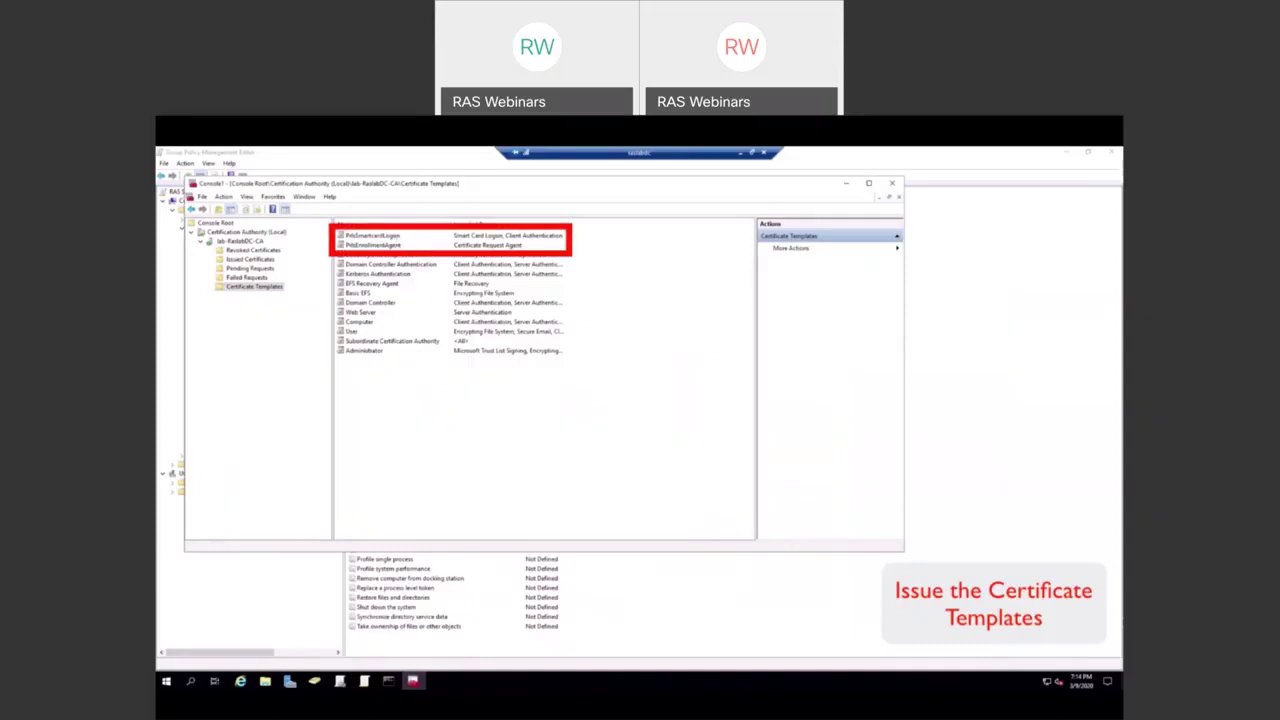
{"action": "left_click", "coordinate": [892, 184]}
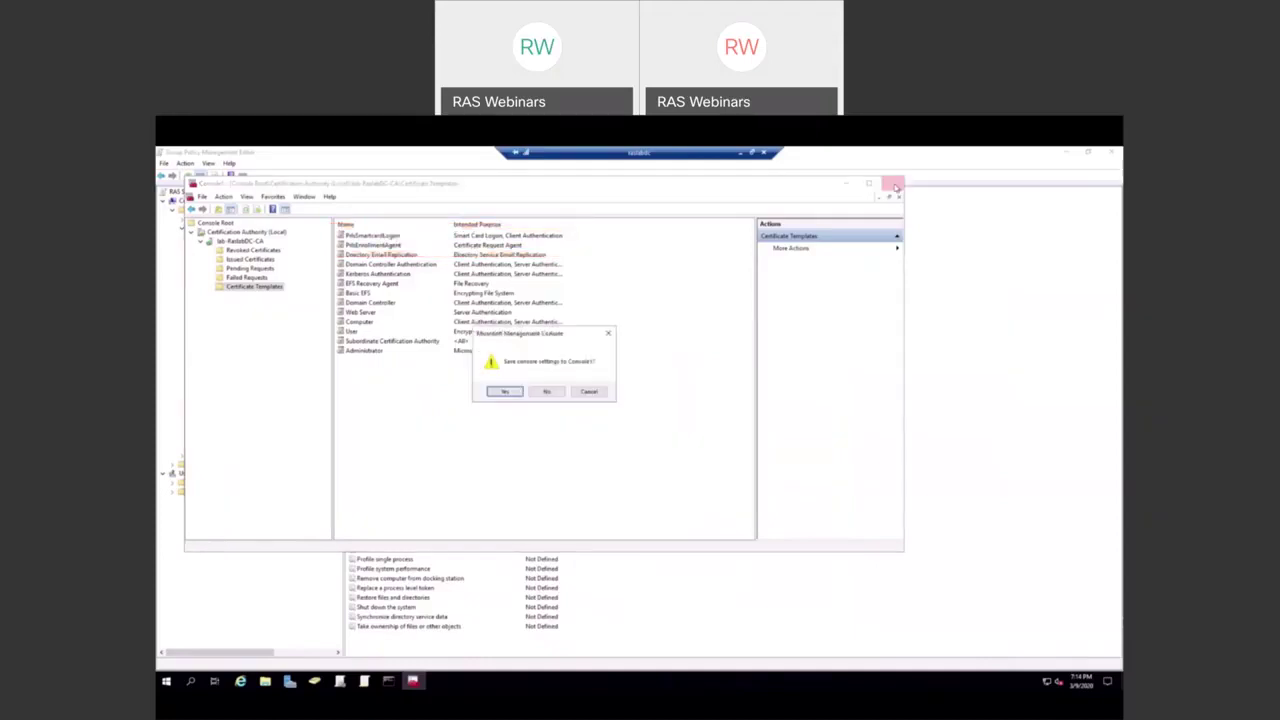
Close the console without saving, and bring up the Services list from Server Manager
{"action": "left_click", "coordinate": [547, 392]}
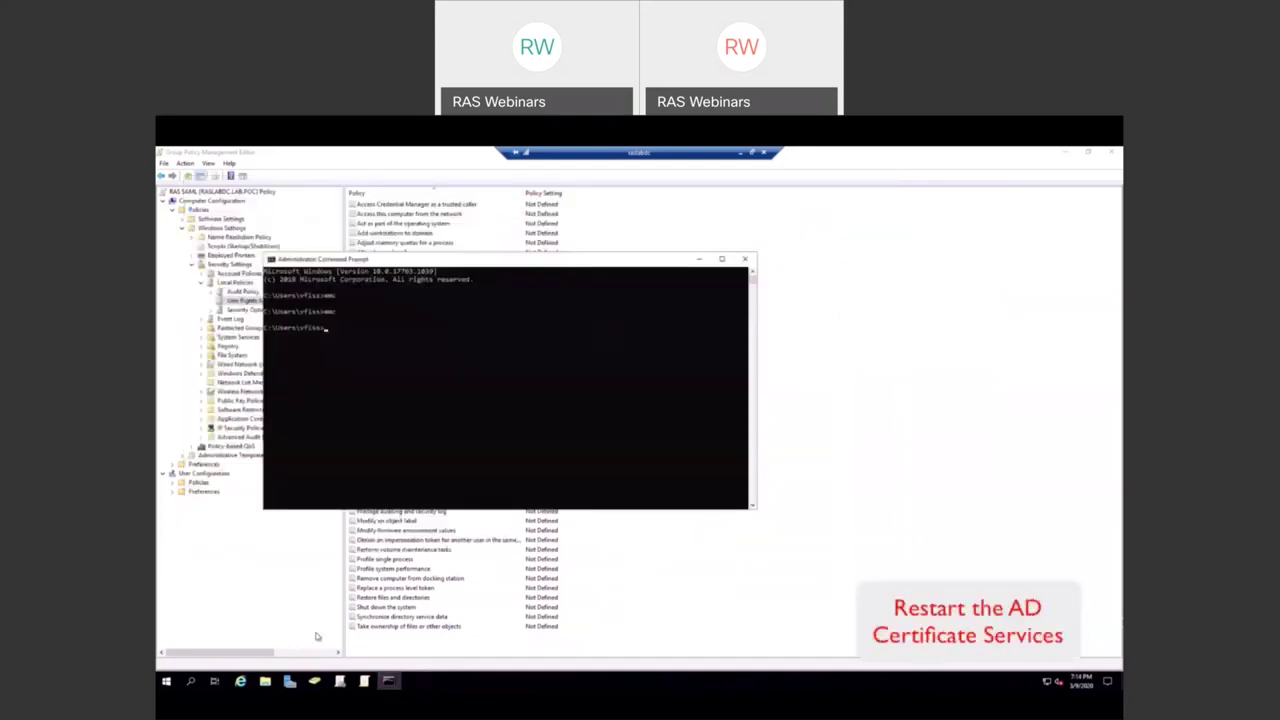
{"action": "left_click", "coordinate": [290, 681]}
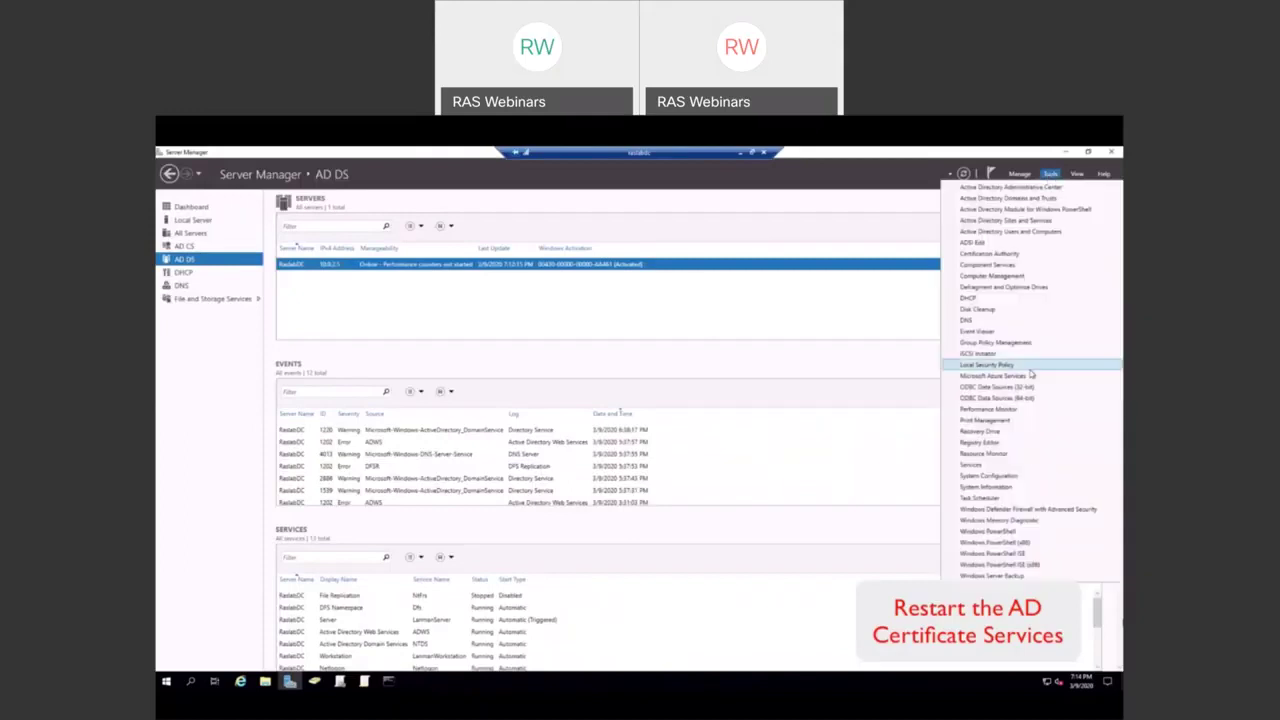
{"action": "left_click", "coordinate": [974, 467]}
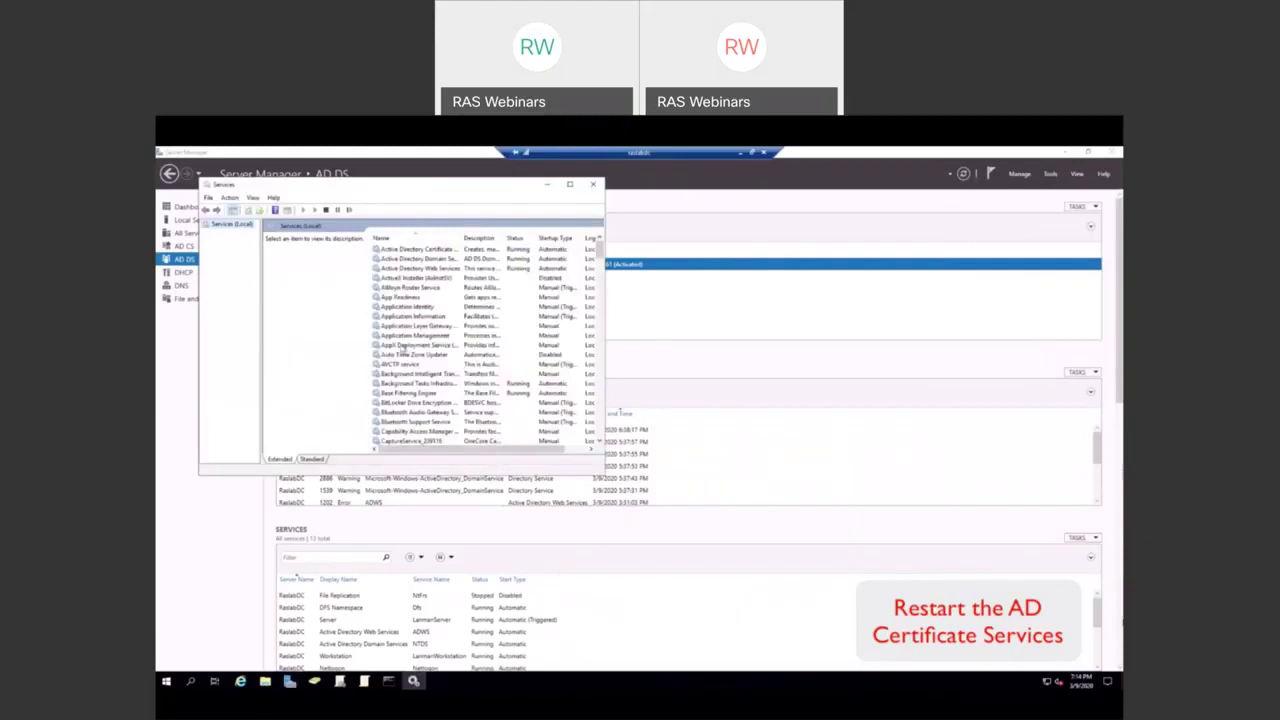
Restart the Active Directory Certificate Services service
{"action": "left_click", "coordinate": [401, 346]}
{"action": "key", "text": "Down"}
{"action": "key", "text": "Down"}
{"action": "key", "text": "Down"}
{"action": "key", "text": "Down"}
{"action": "key", "text": "Down"}
{"action": "key", "text": "Down"}
{"action": "key", "text": "Down"}
{"action": "key", "text": "Down"}
{"action": "key", "text": "Down"}
{"action": "key", "text": "Down"}
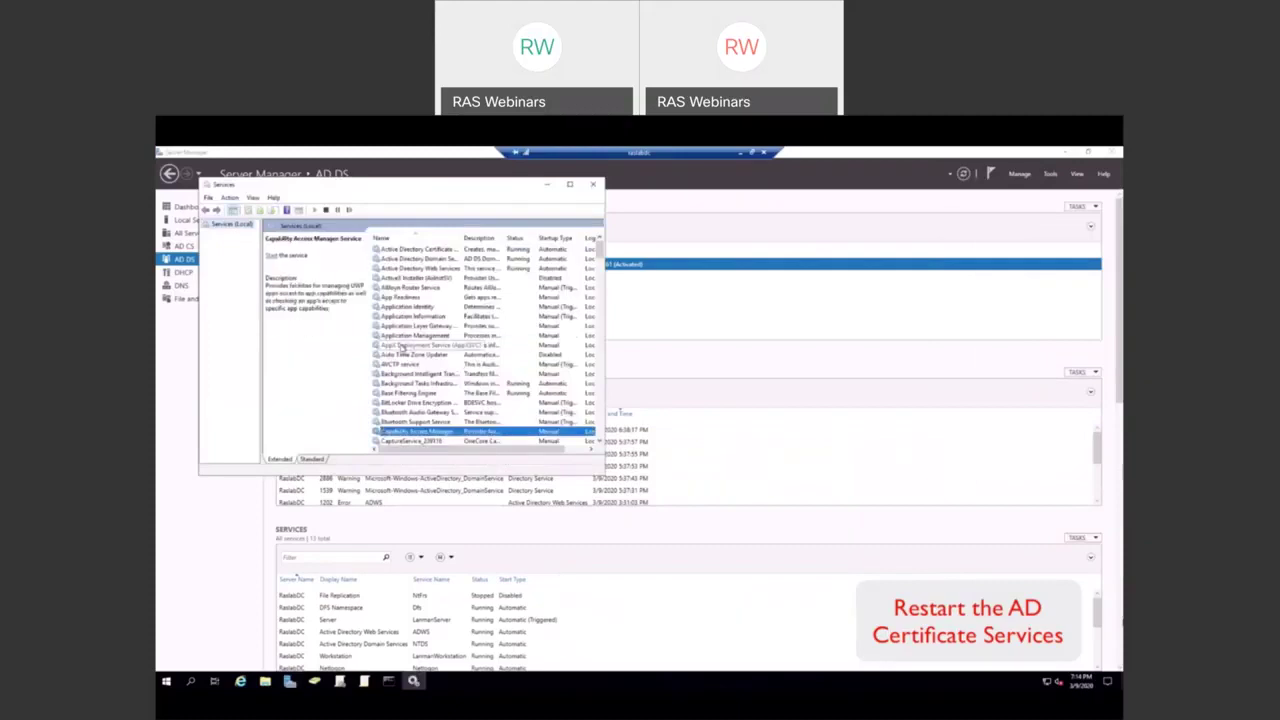
{"action": "key", "text": "Down"}
{"action": "key", "text": "Down"}
{"action": "key", "text": "Down"}
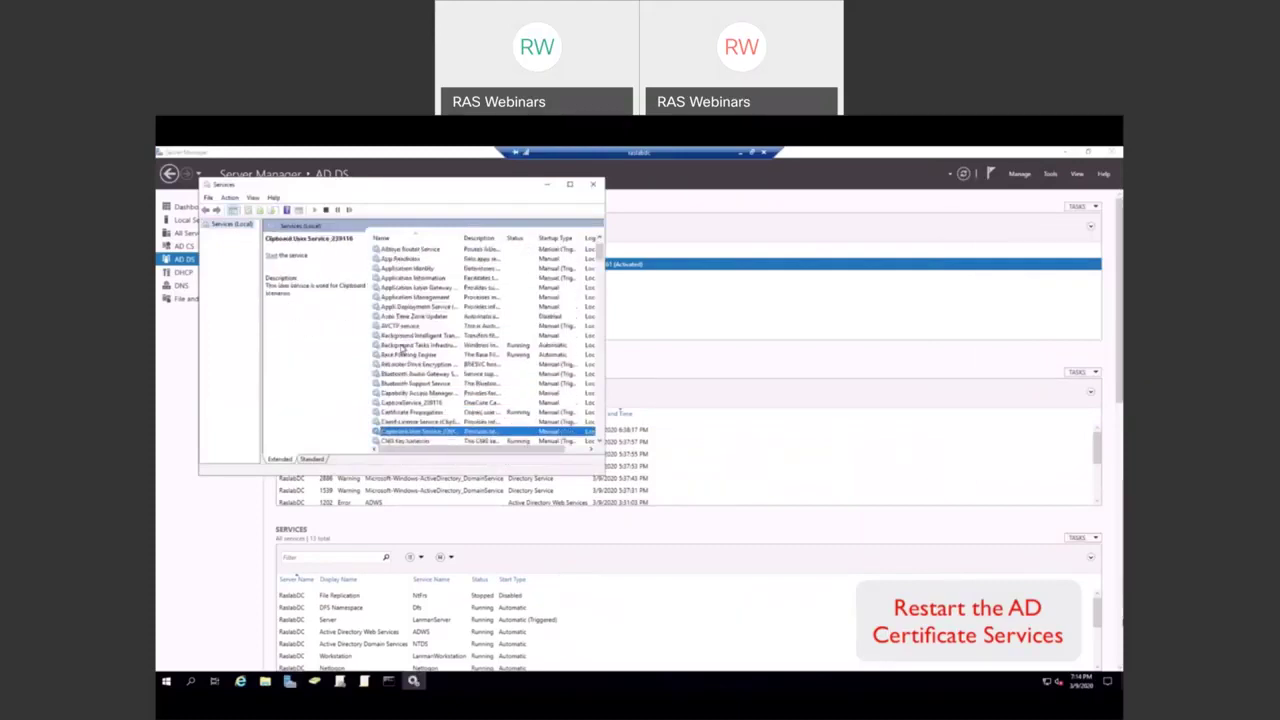
{"action": "key", "text": "Down"}
{"action": "key", "text": "Down"}
{"action": "key", "text": "Down"}
{"action": "key", "text": "Down"}
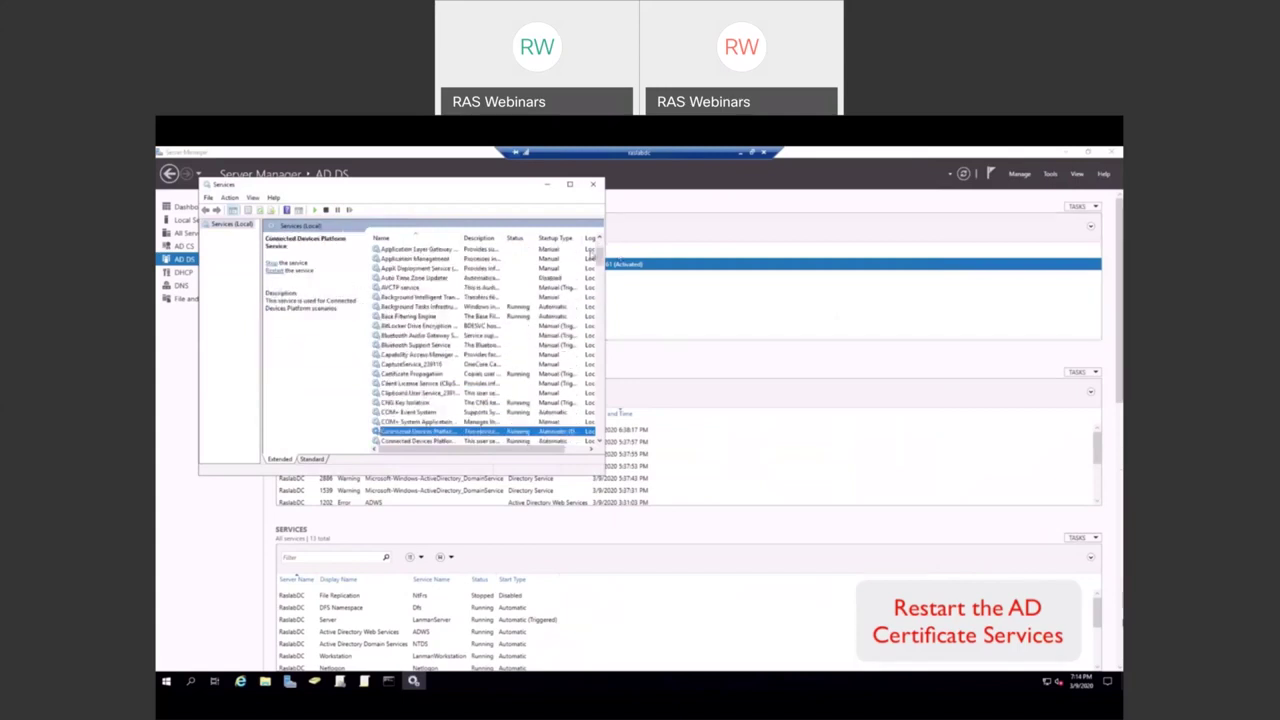
{"action": "left_click_drag", "start_coordinate": [599, 257], "coordinate": [598, 242]}
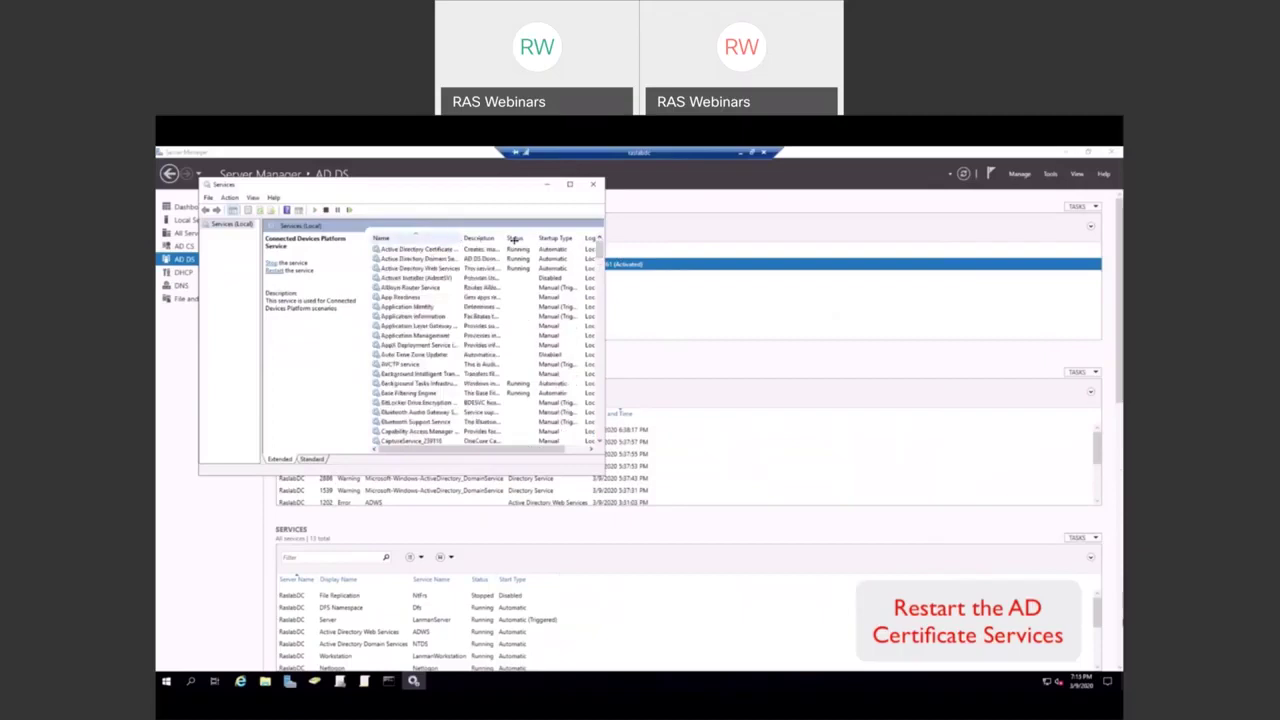
{"action": "left_click_drag", "start_coordinate": [481, 238], "coordinate": [540, 238]}
{"action": "left_click", "coordinate": [448, 250]}
{"action": "right_click", "coordinate": [448, 250]}
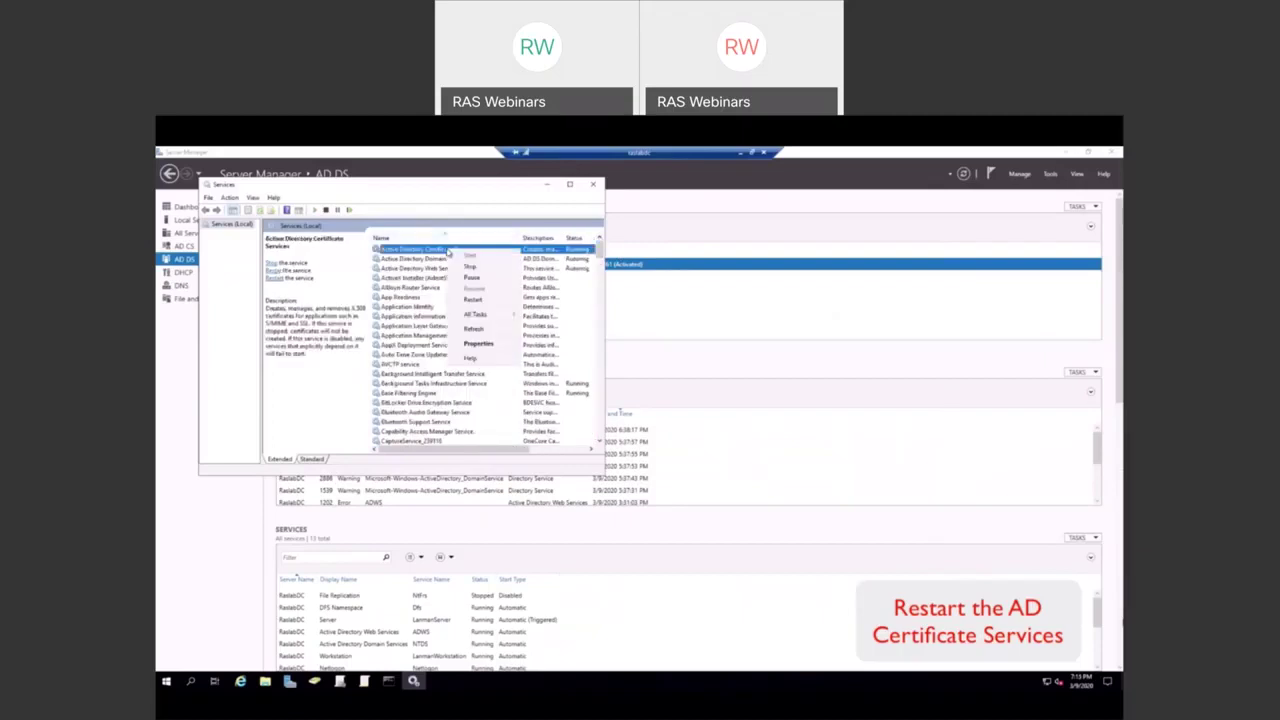
{"action": "left_click", "coordinate": [474, 300]}
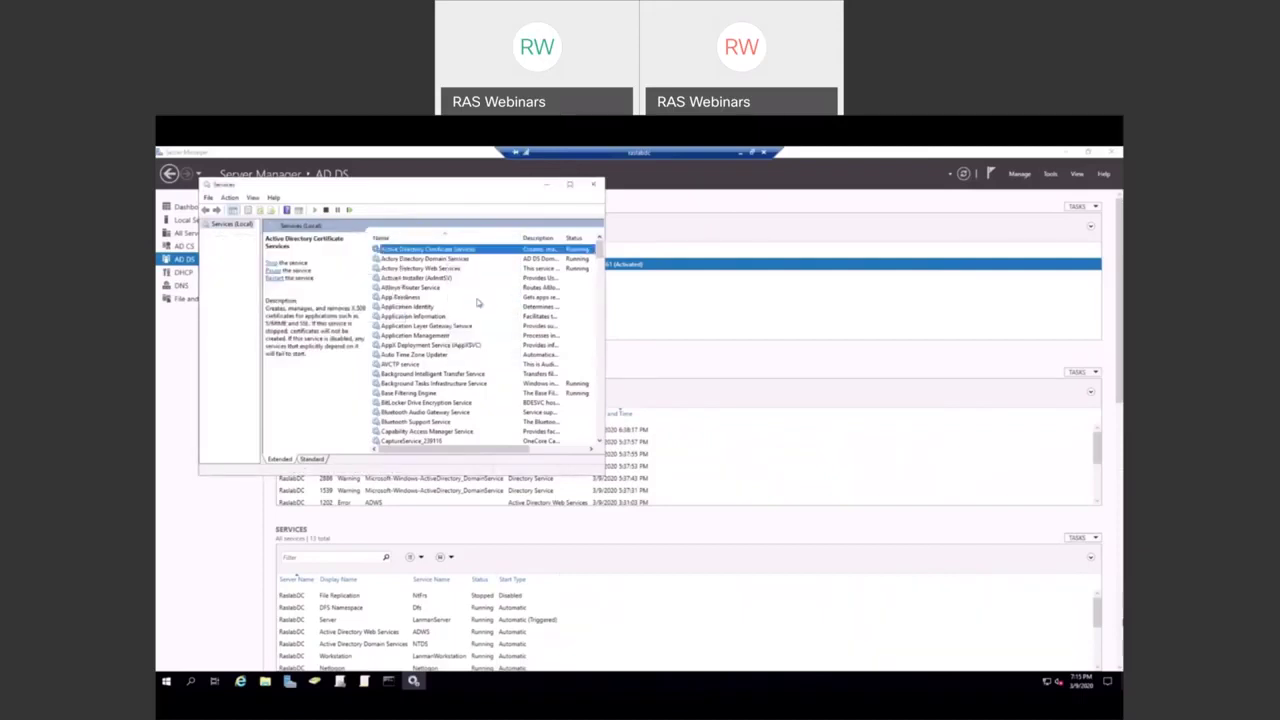
In Enrollment Servers, start adding a new enrollment server named rasent
{"action": "left_click", "coordinate": [741, 156]}
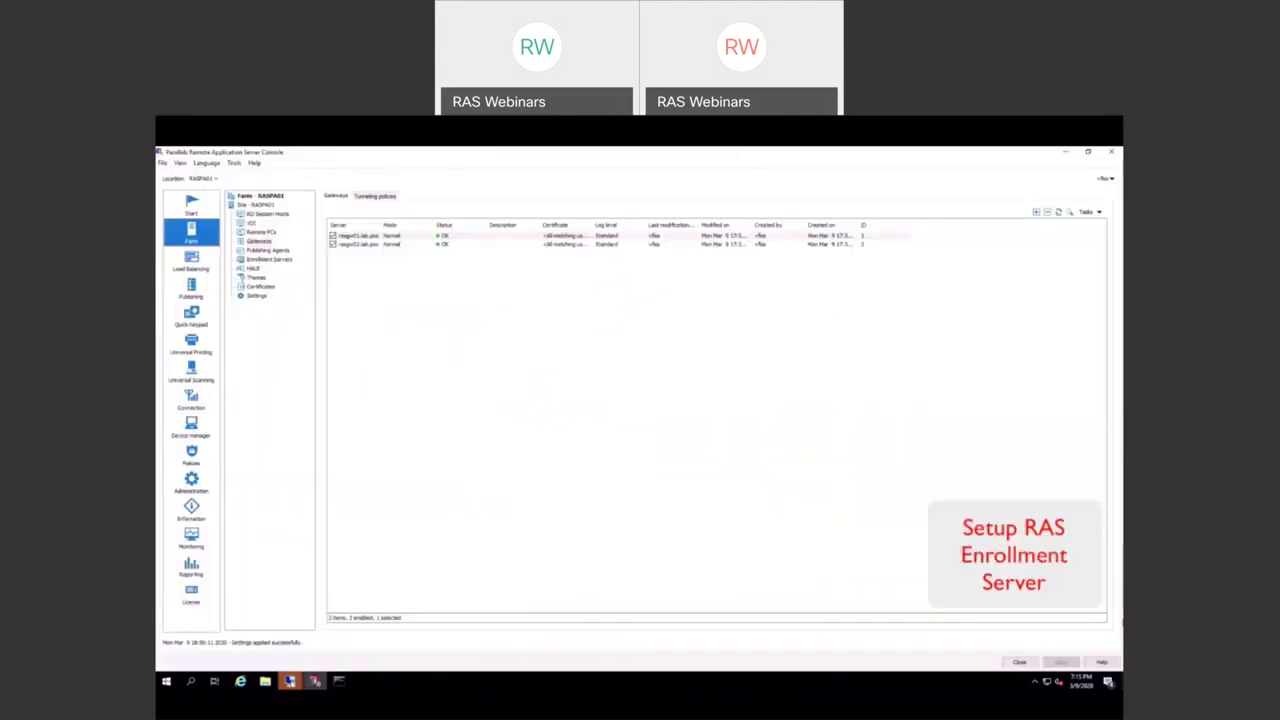
{"action": "mouse_move", "coordinate": [314, 681]}
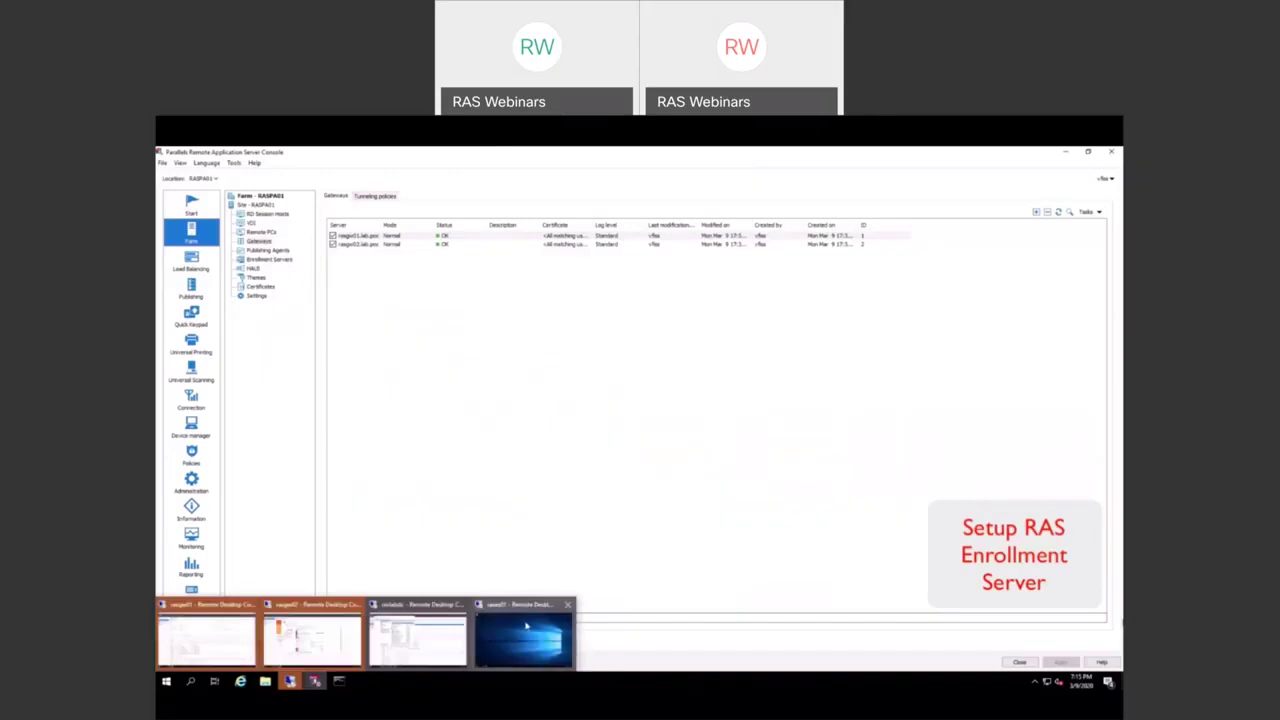
{"action": "mouse_move", "coordinate": [526, 625]}
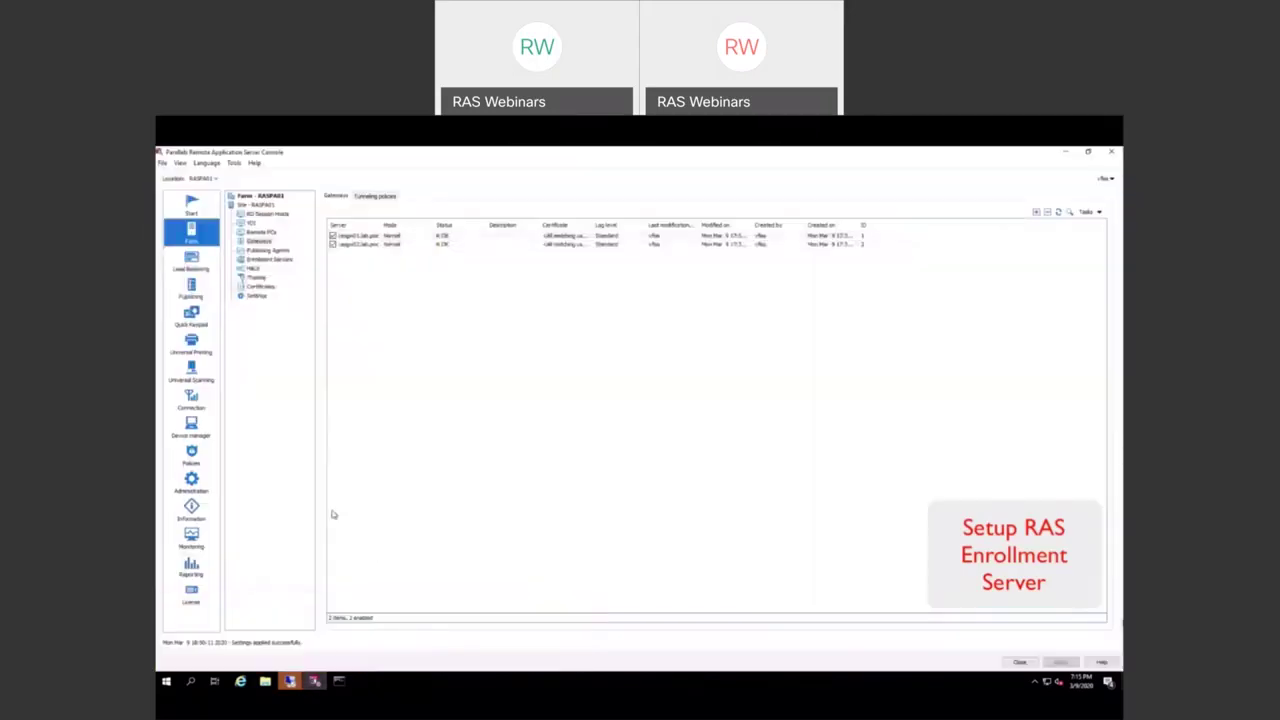
{"action": "left_click", "coordinate": [268, 259]}
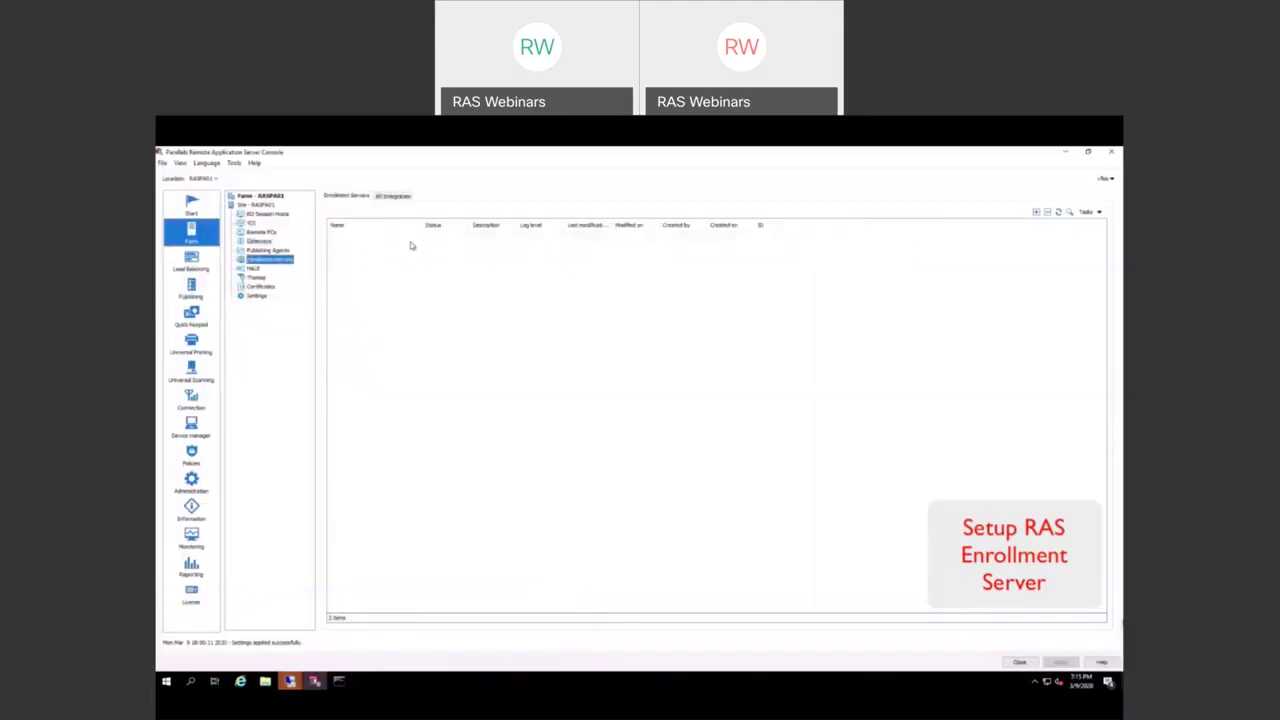
{"action": "left_click", "coordinate": [1036, 213]}
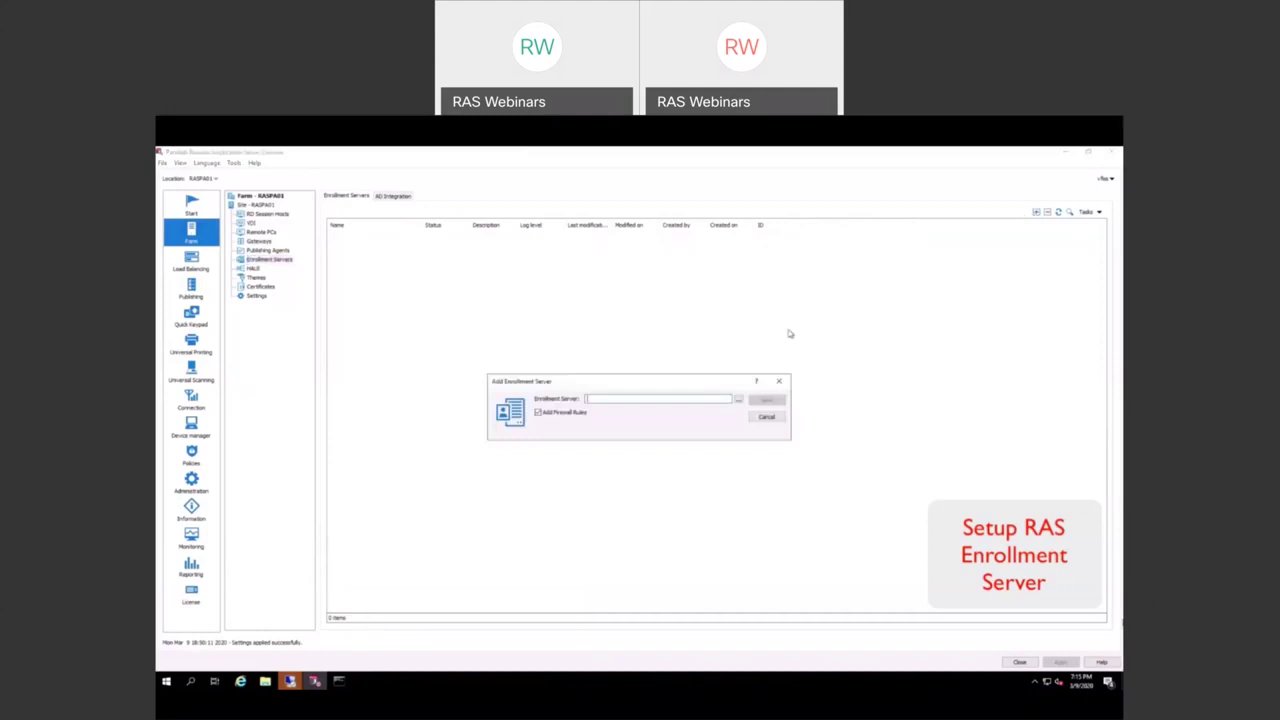
{"action": "type", "text": "rasent"}
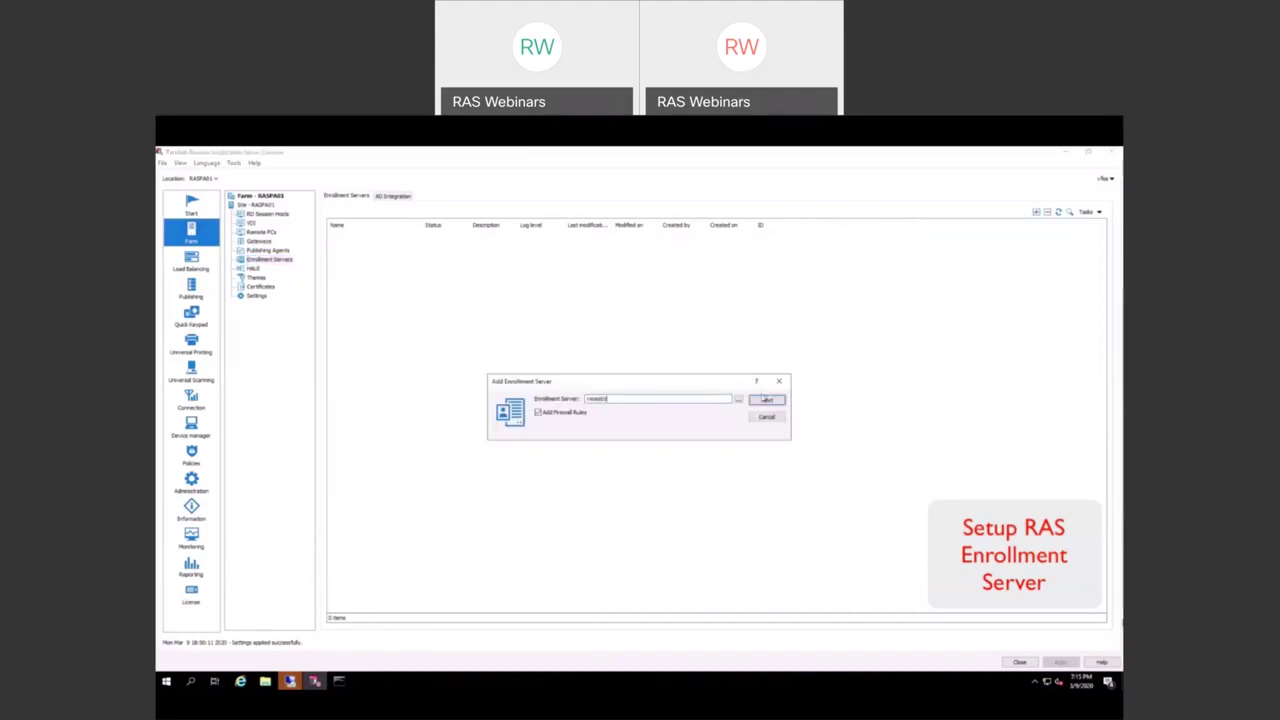
{"action": "left_click", "coordinate": [766, 399]}
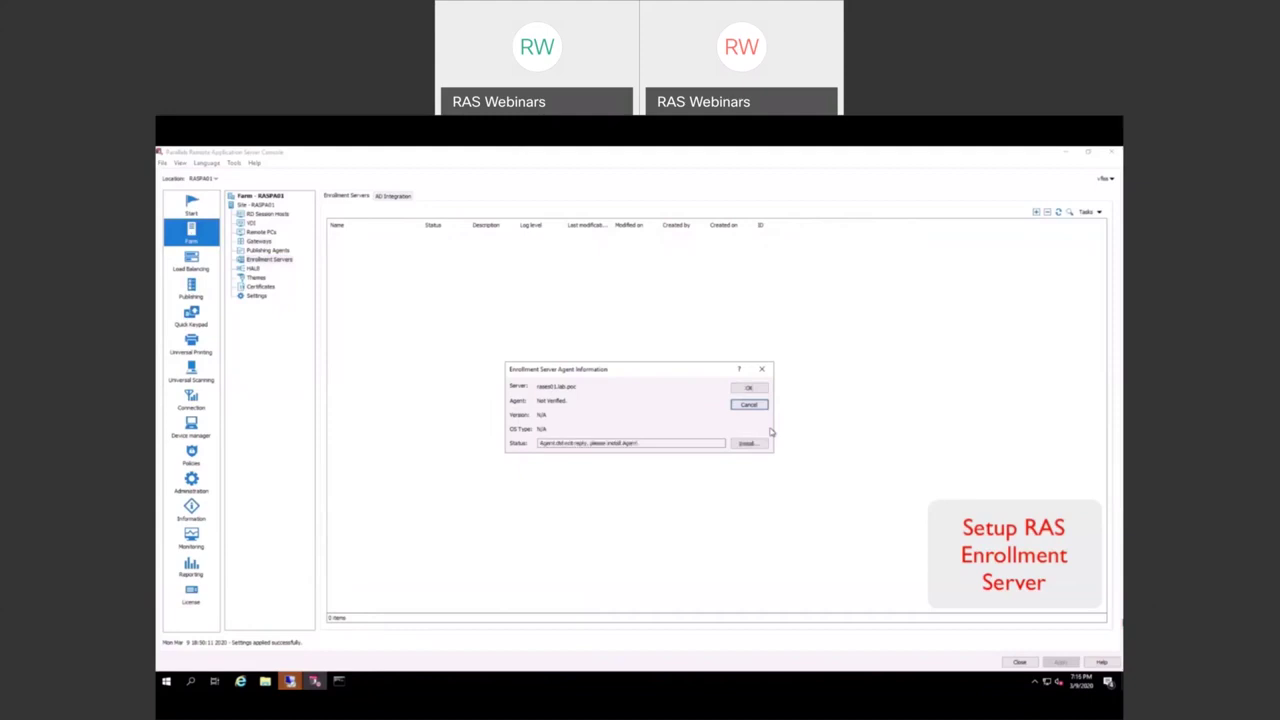
Install the enrollment agent on rasent, add the server and apply the settings
{"action": "left_click", "coordinate": [749, 443]}
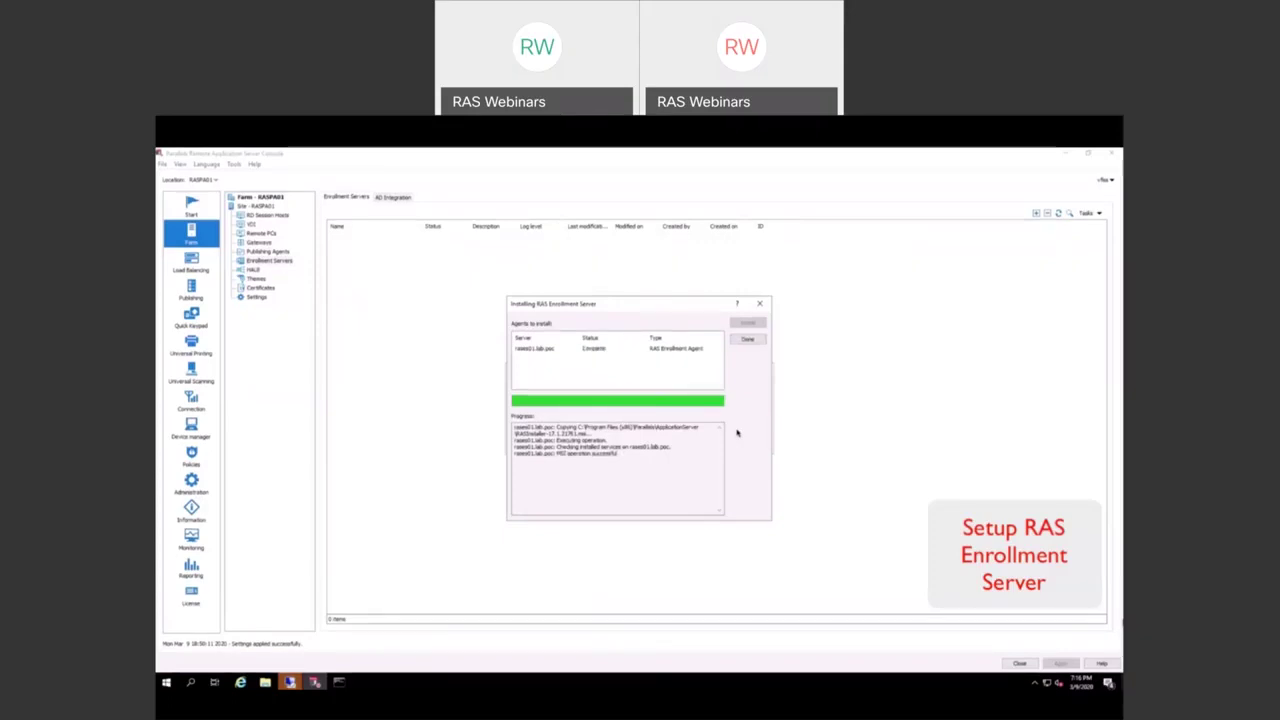
{"action": "left_click", "coordinate": [746, 339]}
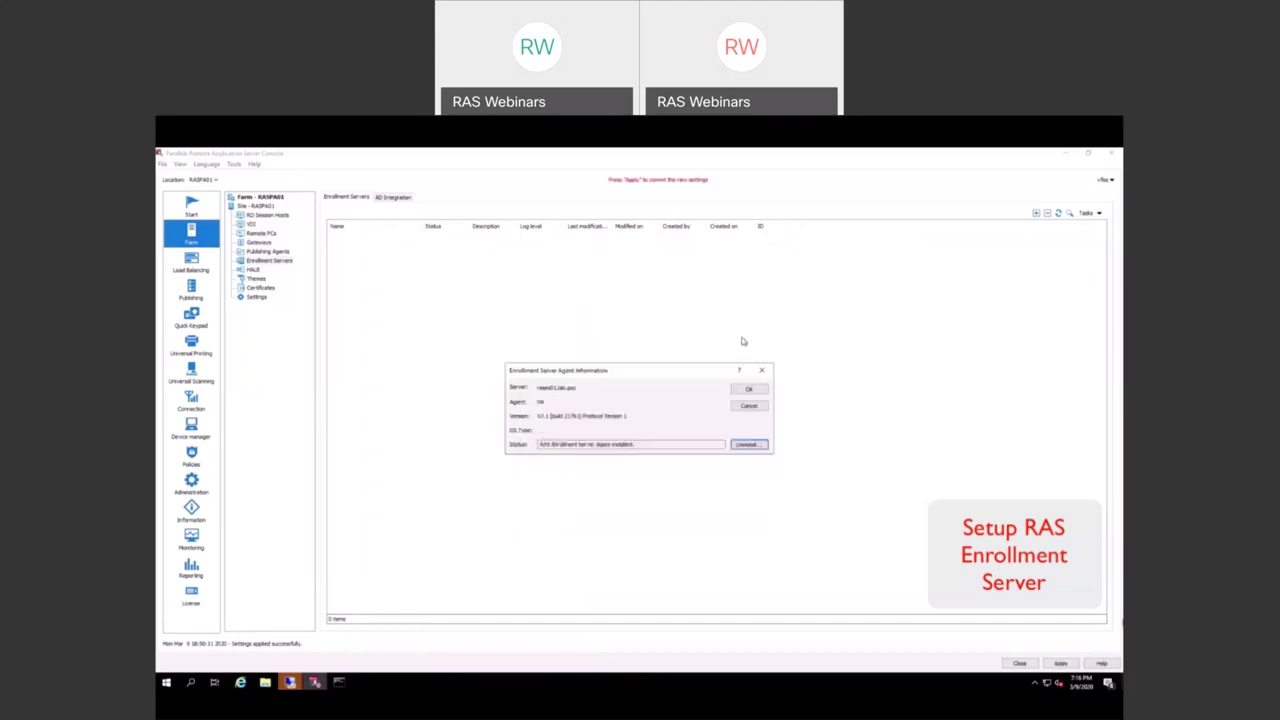
{"action": "left_click", "coordinate": [757, 391]}
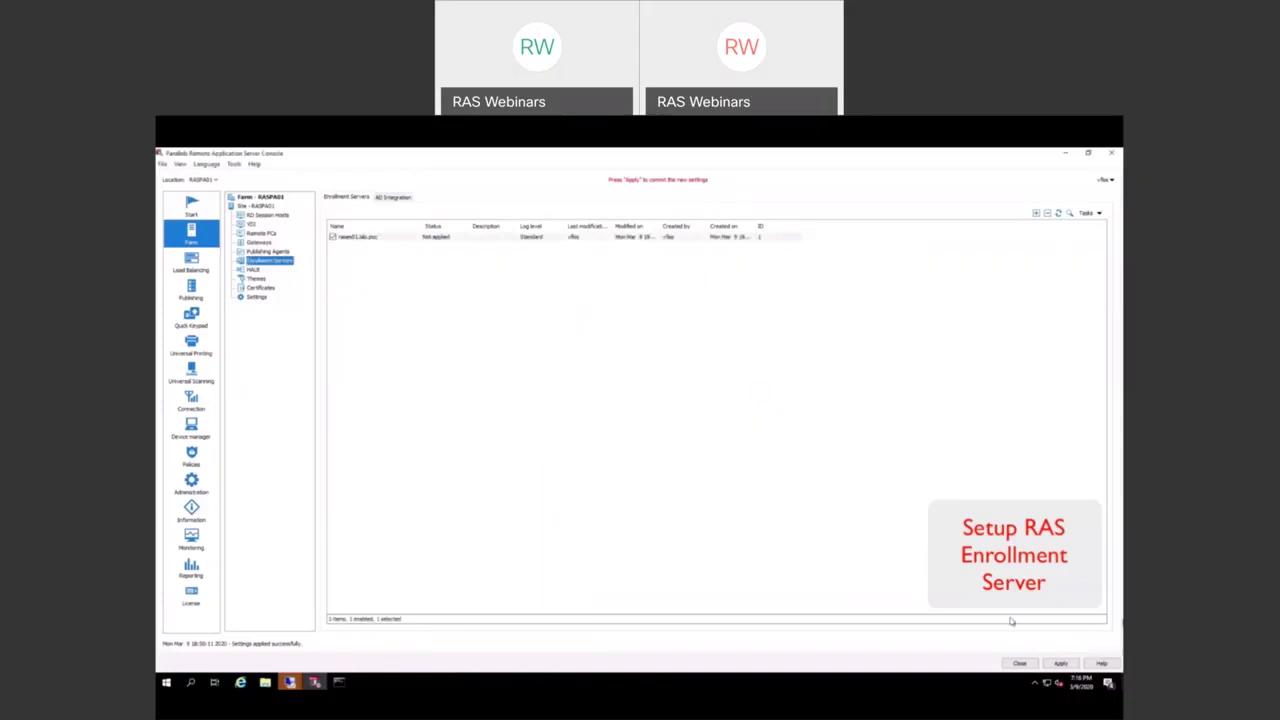
{"action": "left_click", "coordinate": [1059, 663]}
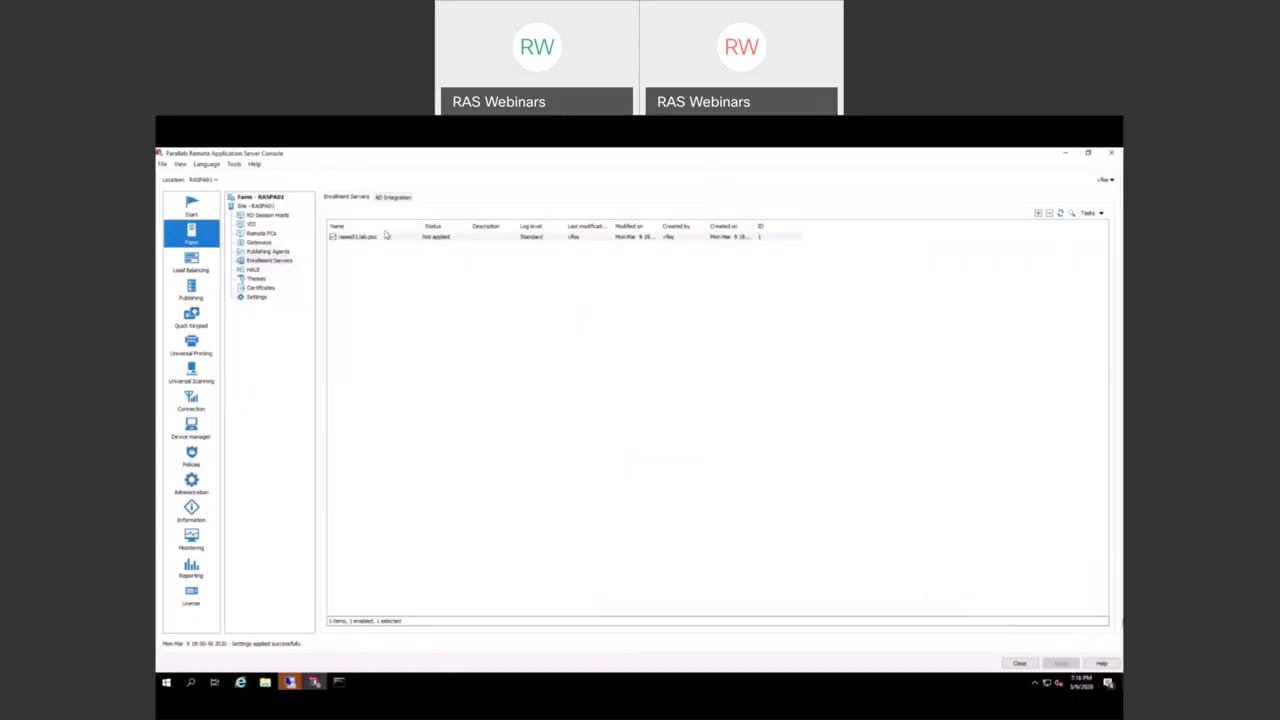
{"action": "left_click", "coordinate": [398, 198]}
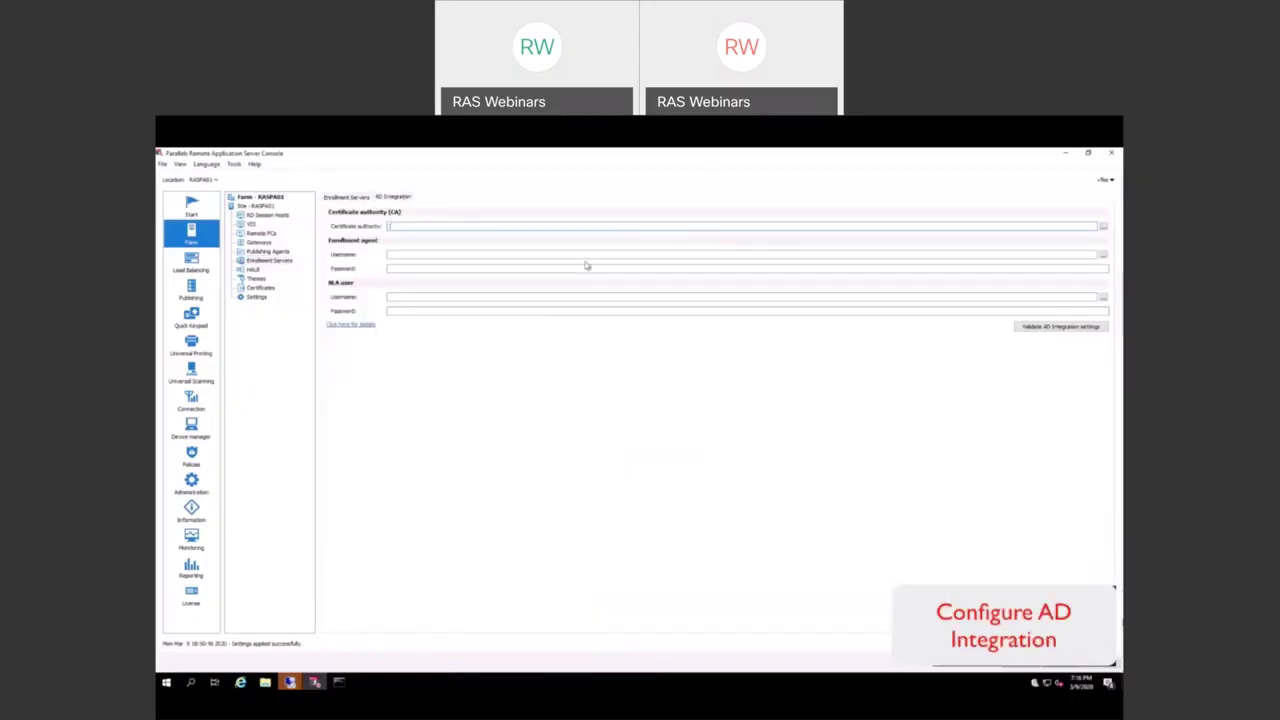
Select the lab certification authority and enter the enrollment agent account's username and password
{"action": "left_click", "coordinate": [1103, 226]}
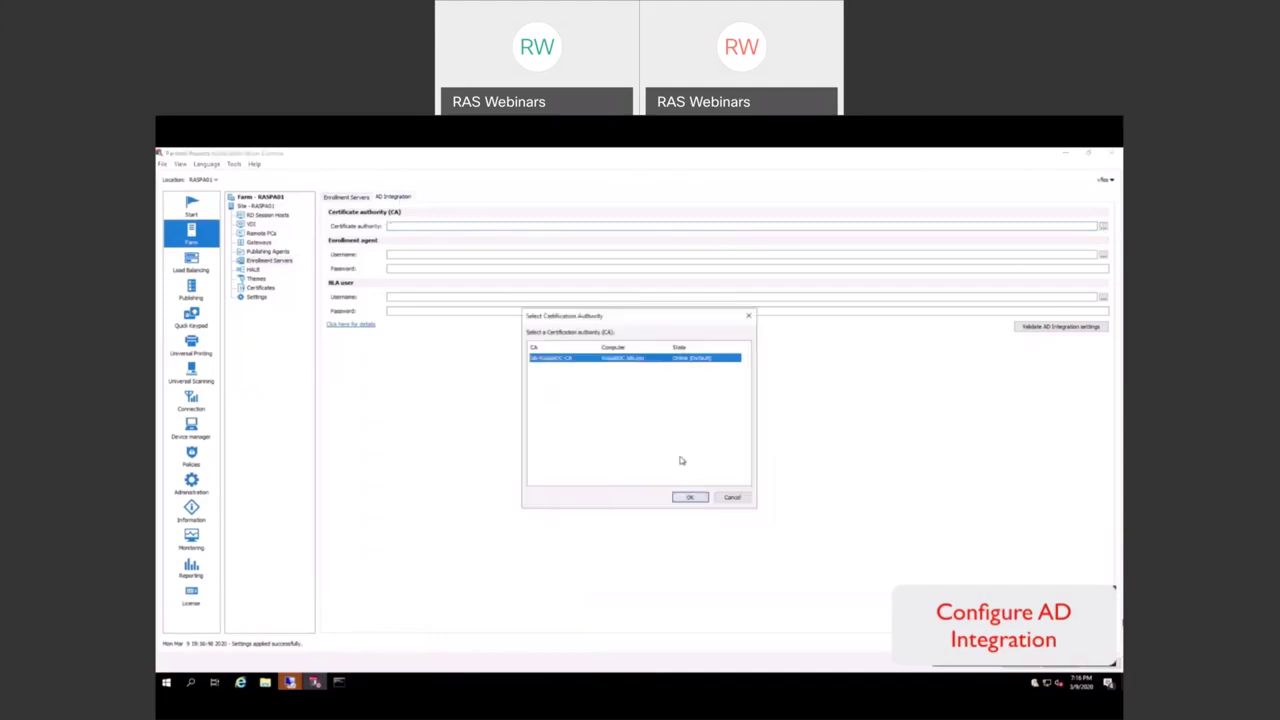
{"action": "left_click", "coordinate": [690, 500]}
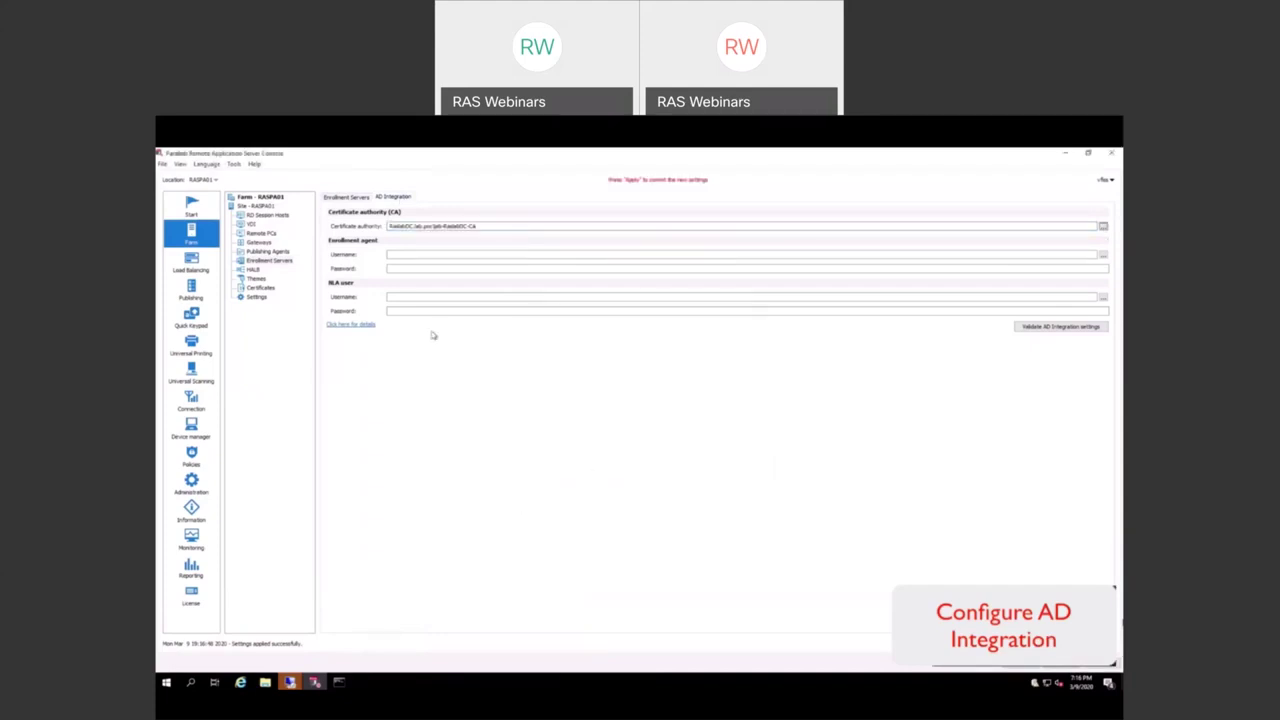
{"action": "left_click", "coordinate": [414, 253]}
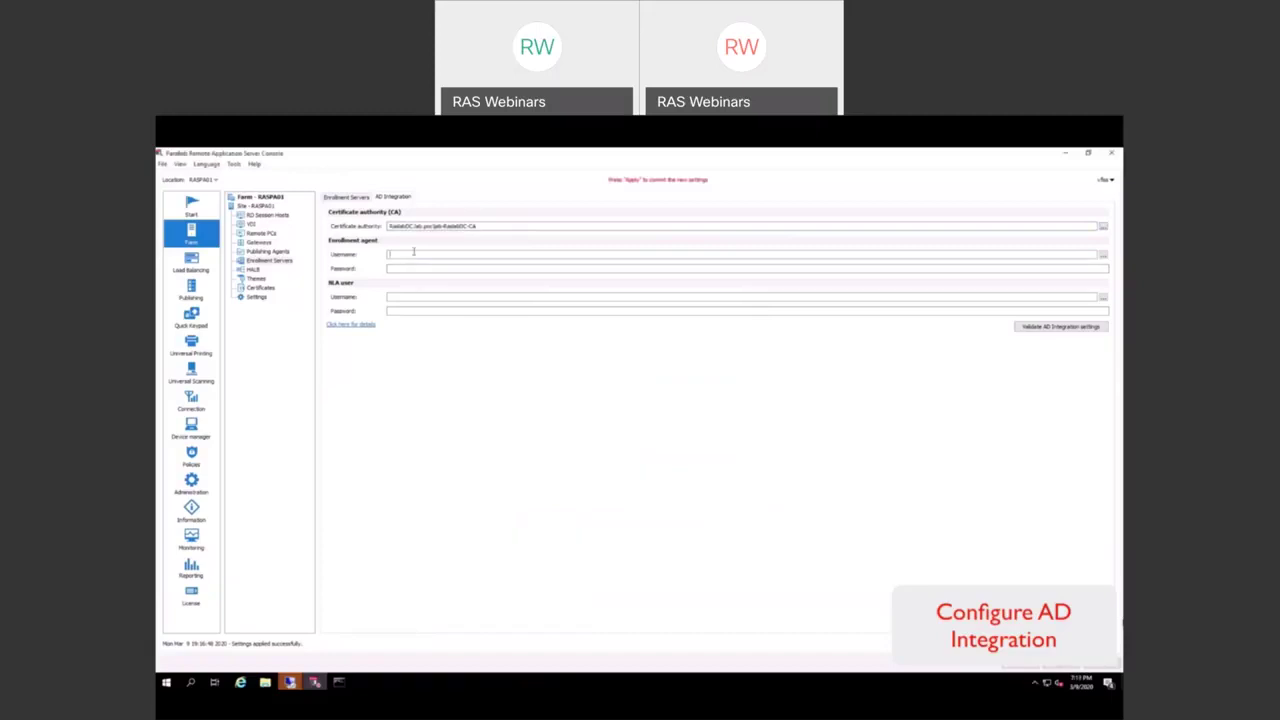
{"action": "left_click", "coordinate": [459, 268]}
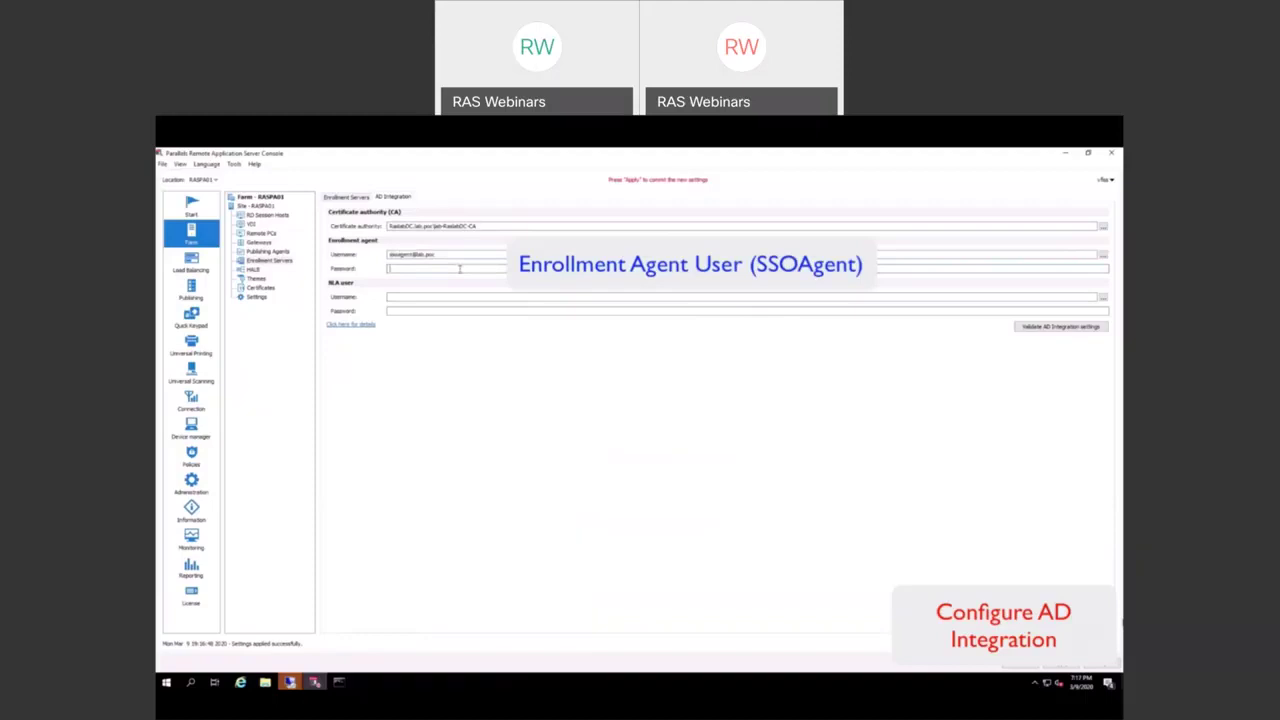
{"action": "type", "text": "Password"}
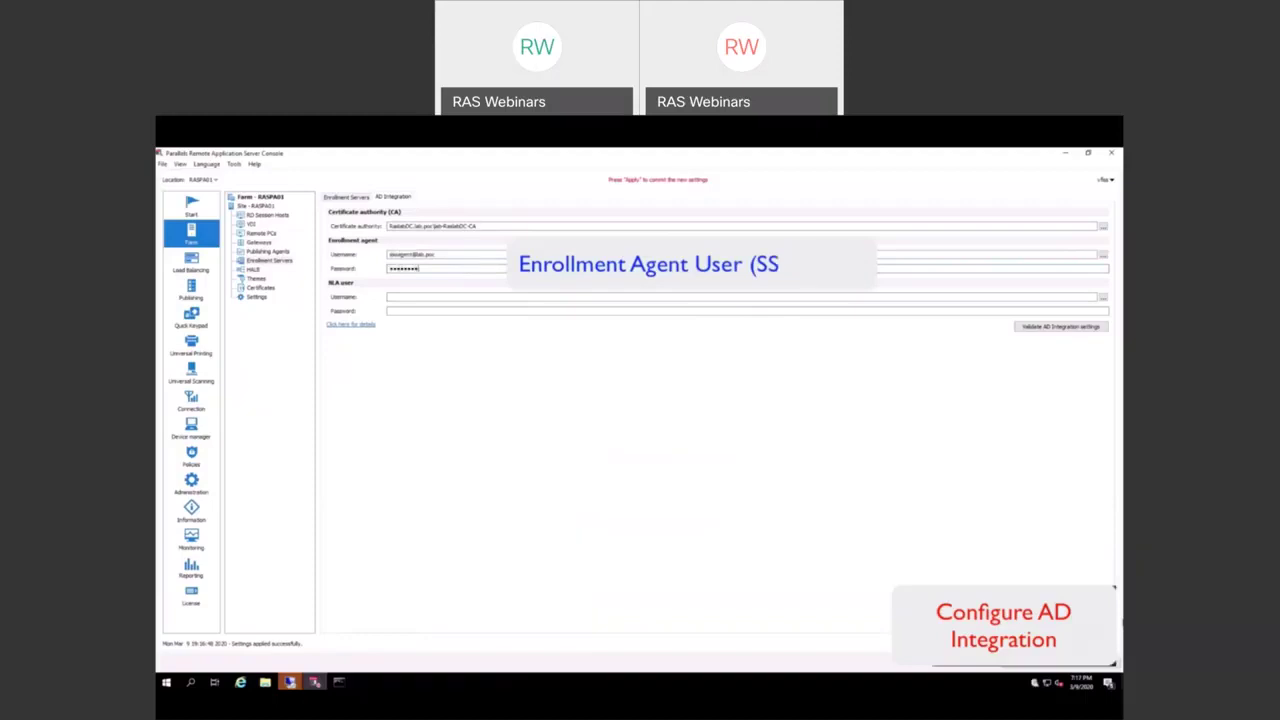
Find the NLA user in the directory, enter its password, and validate the settings
{"action": "left_click", "coordinate": [402, 297]}
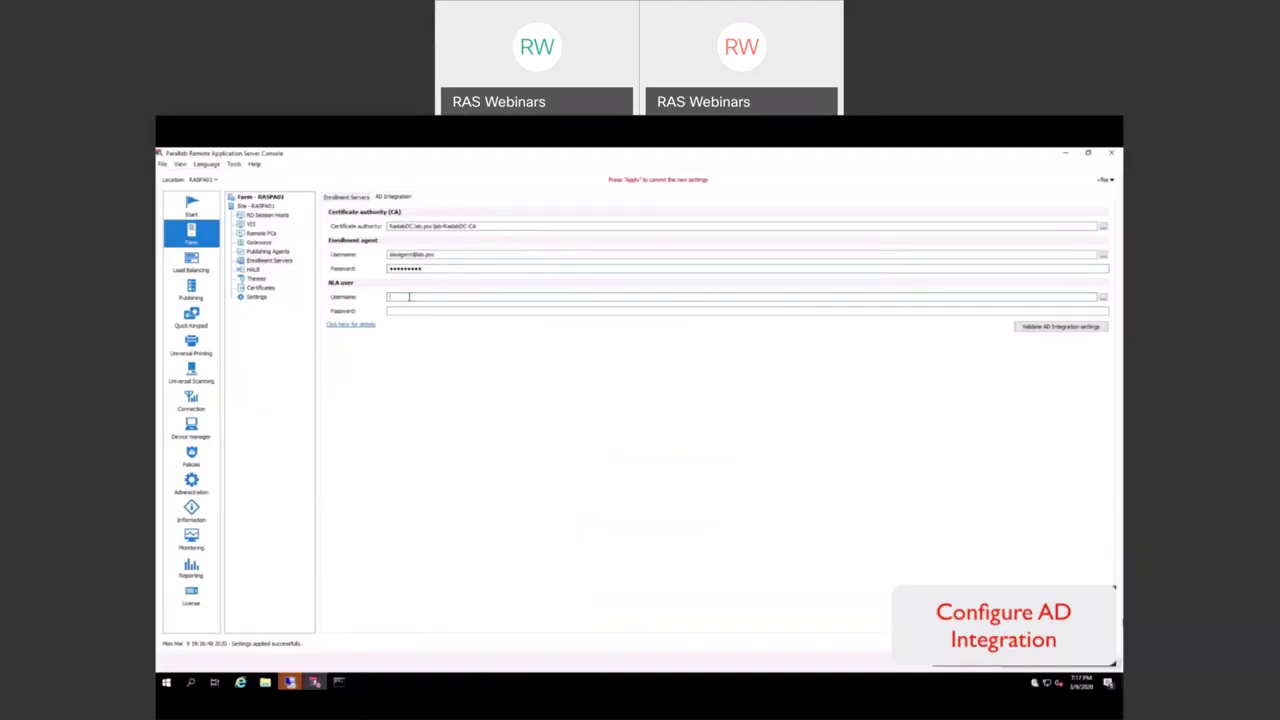
{"action": "left_click", "coordinate": [1102, 298]}
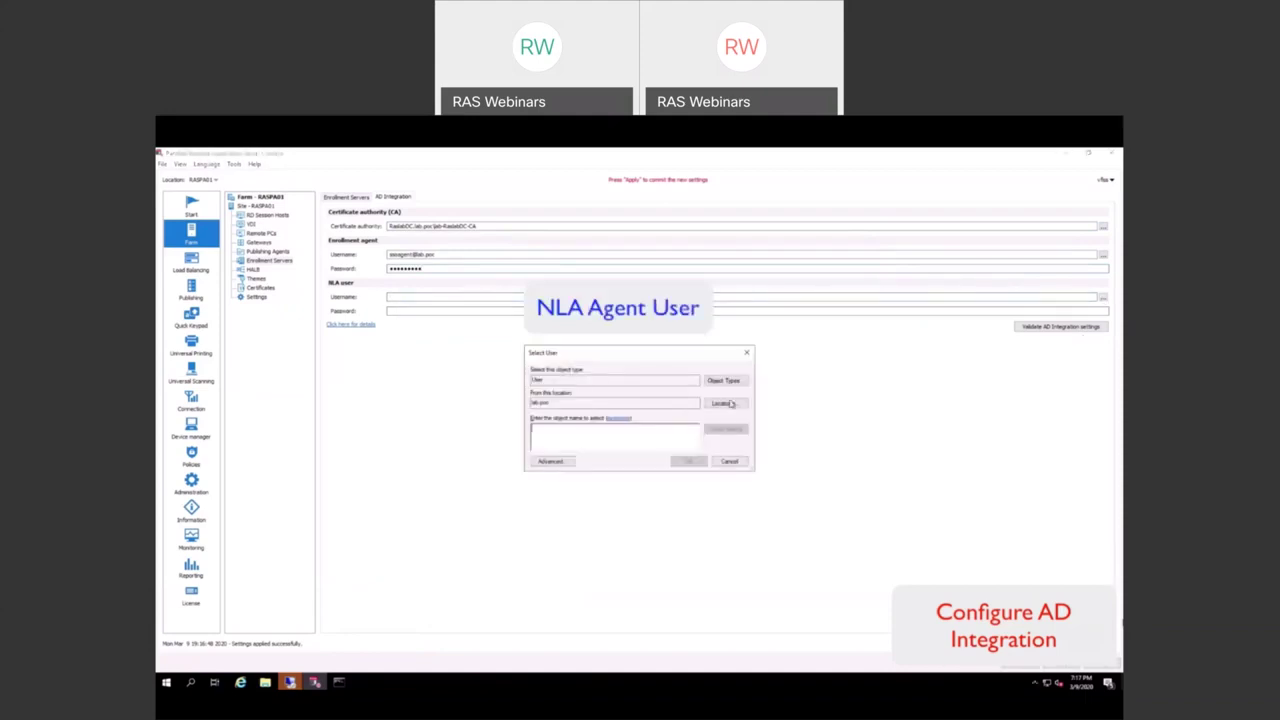
{"action": "type", "text": "nla"}
{"action": "left_click", "coordinate": [716, 431]}
{"action": "type", "text": "vfiiq"}
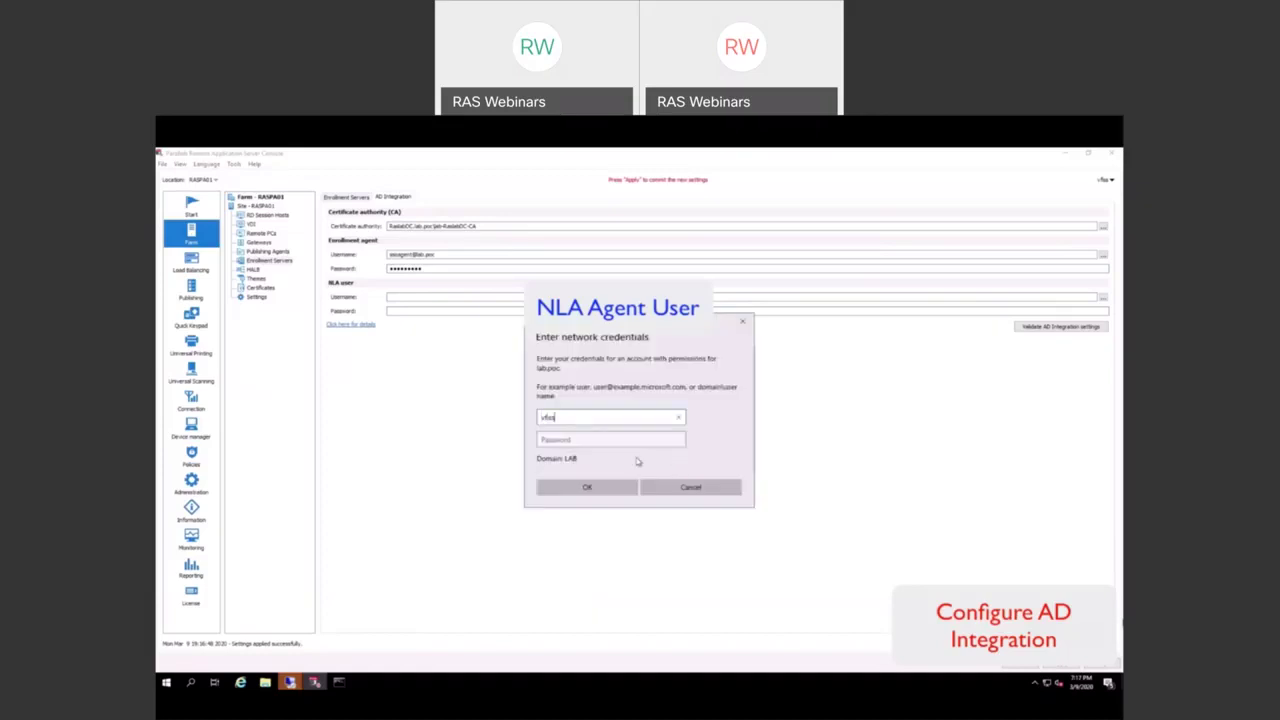
{"action": "key", "text": "Tab"}
{"action": "type", "text": "•••••••••••"}
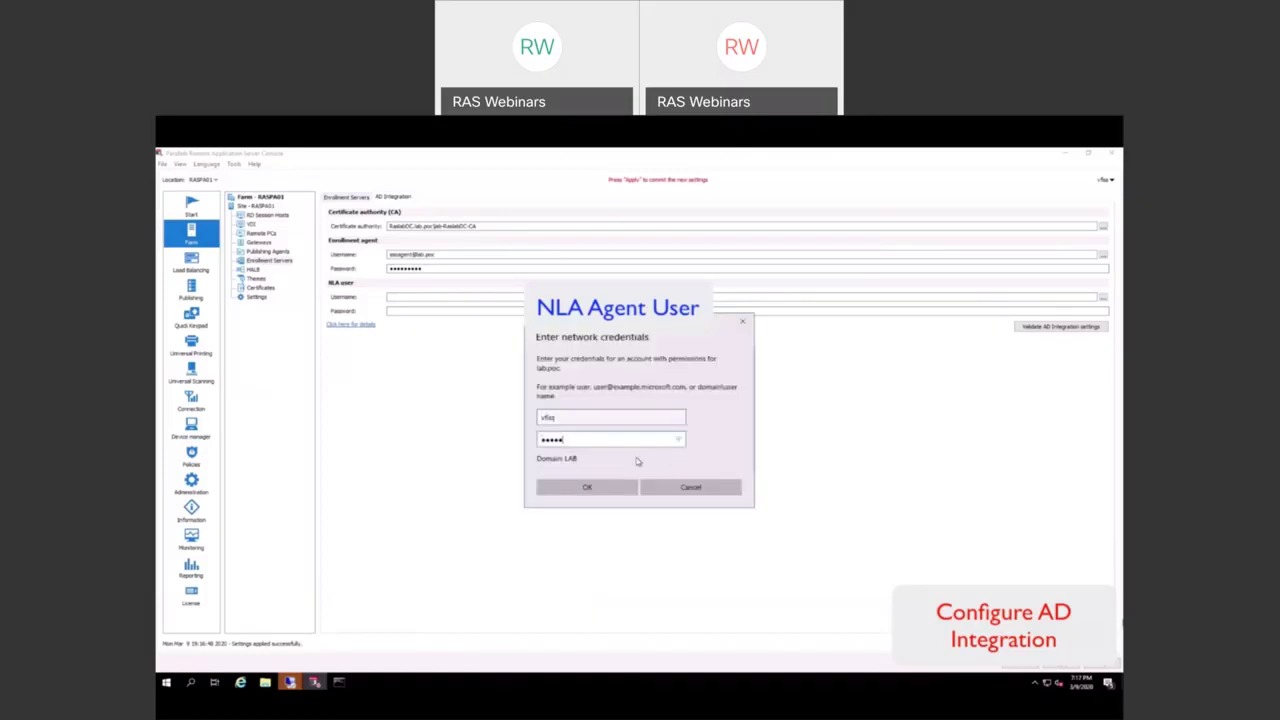
{"action": "key", "text": "Return"}
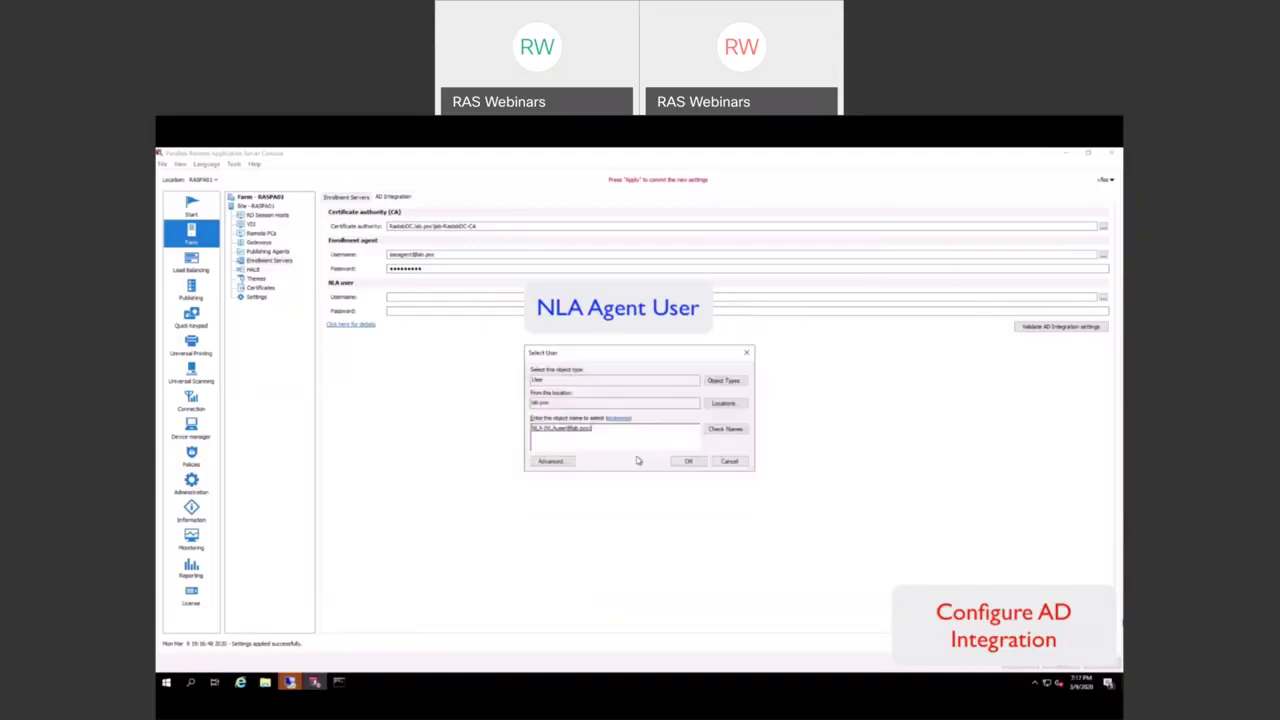
{"action": "left_click", "coordinate": [688, 465]}
{"action": "left_click", "coordinate": [411, 311]}
{"action": "type", "text": "•••"}
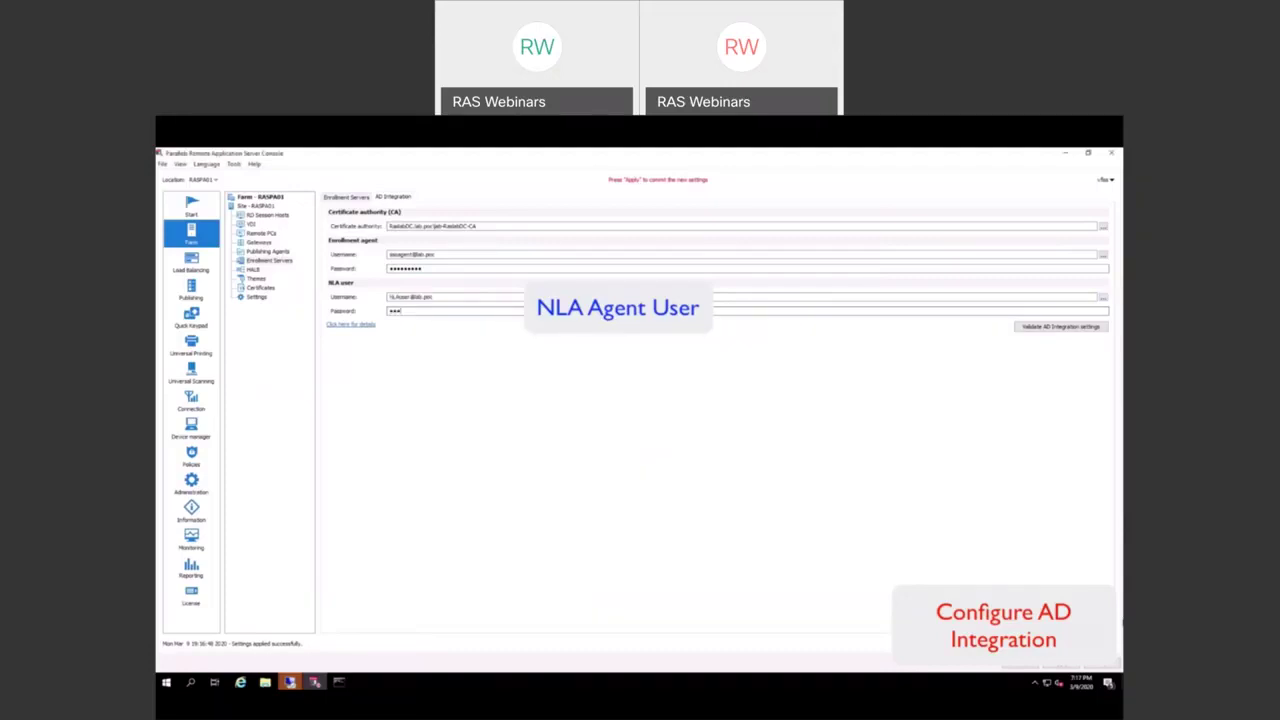
{"action": "type", "text": "•••••"}
{"action": "left_click", "coordinate": [1058, 326]}
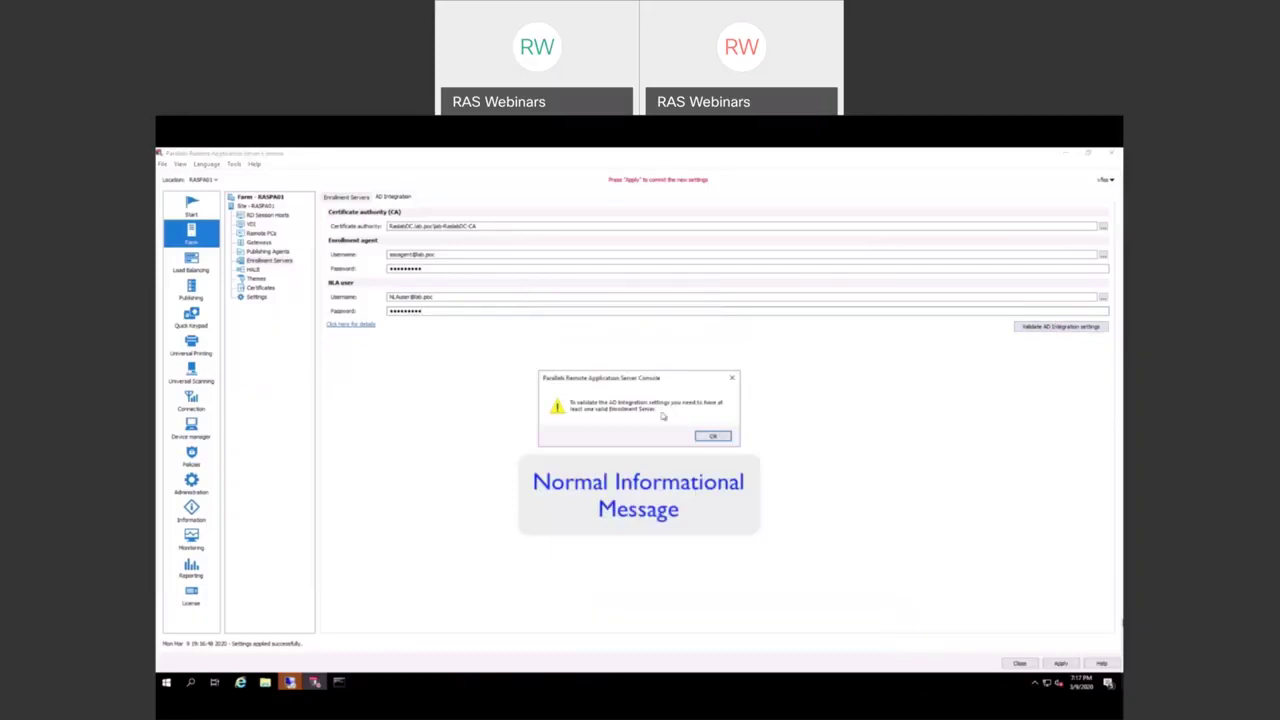
Apply AD Integration, refresh enrollment servers, and revalidate so CA, agent and NLA credentials pass
{"action": "left_click", "coordinate": [711, 436]}
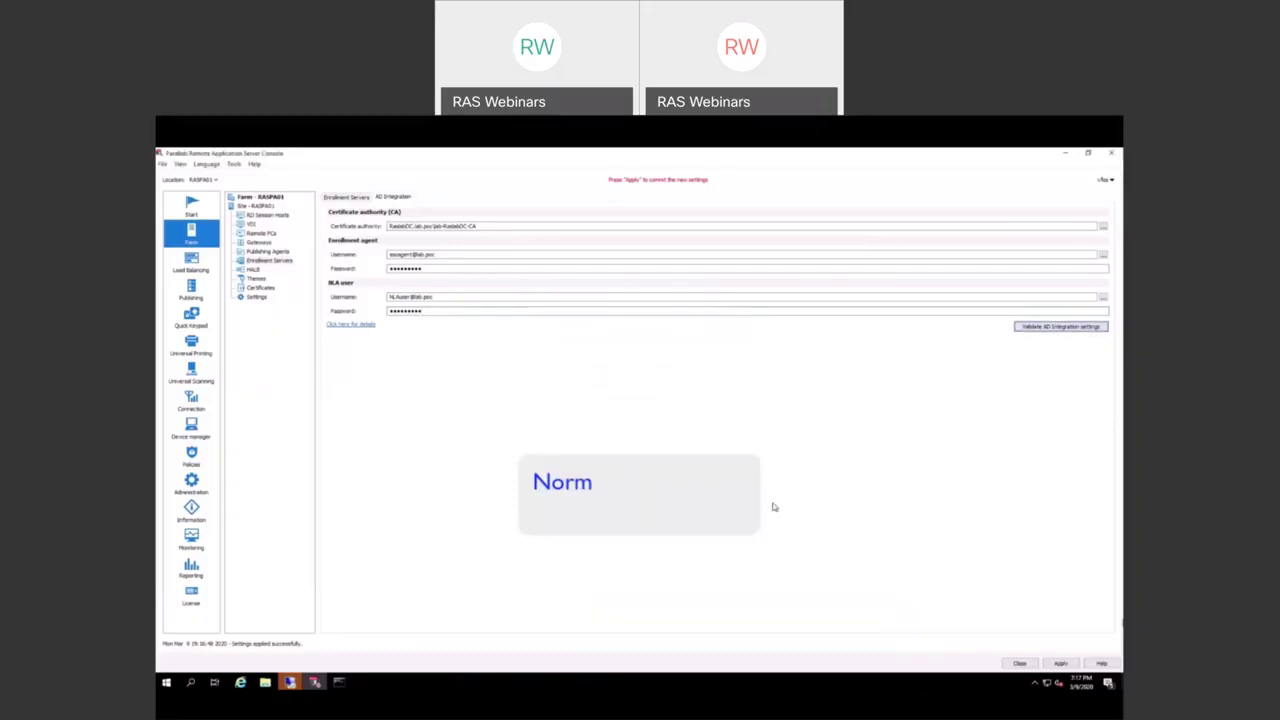
{"action": "left_click", "coordinate": [1058, 663]}
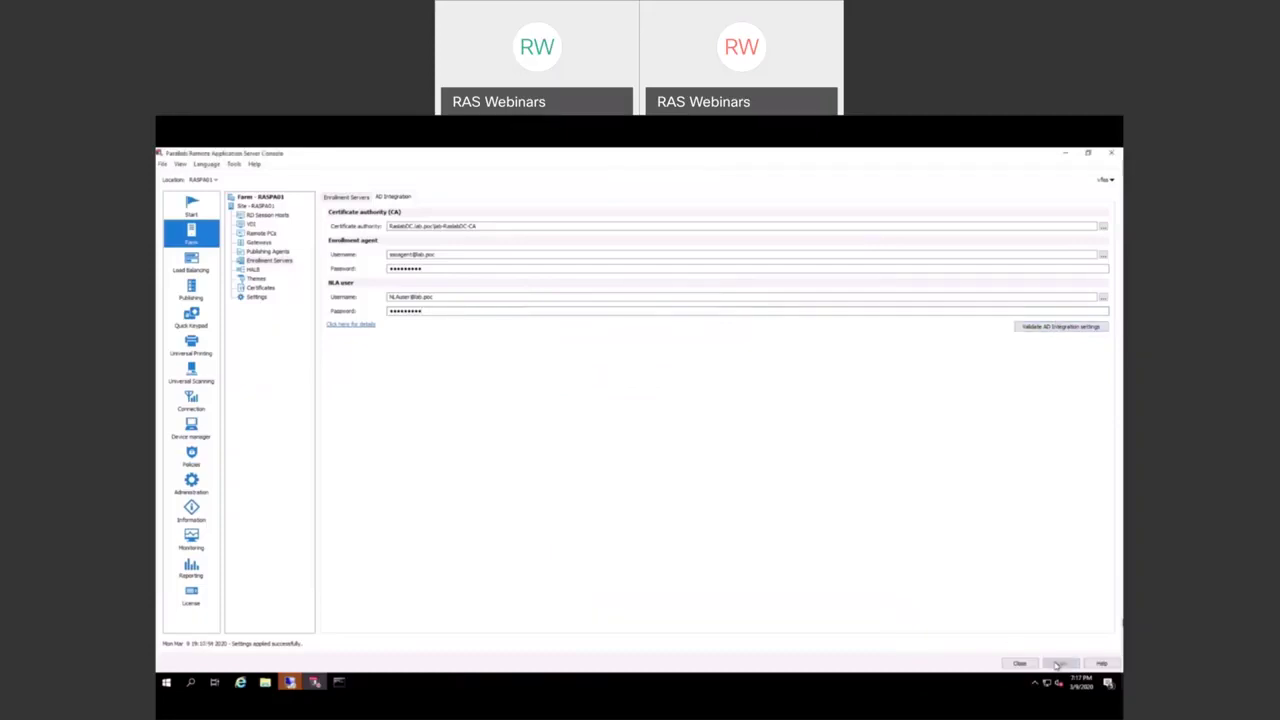
{"action": "left_click", "coordinate": [343, 197]}
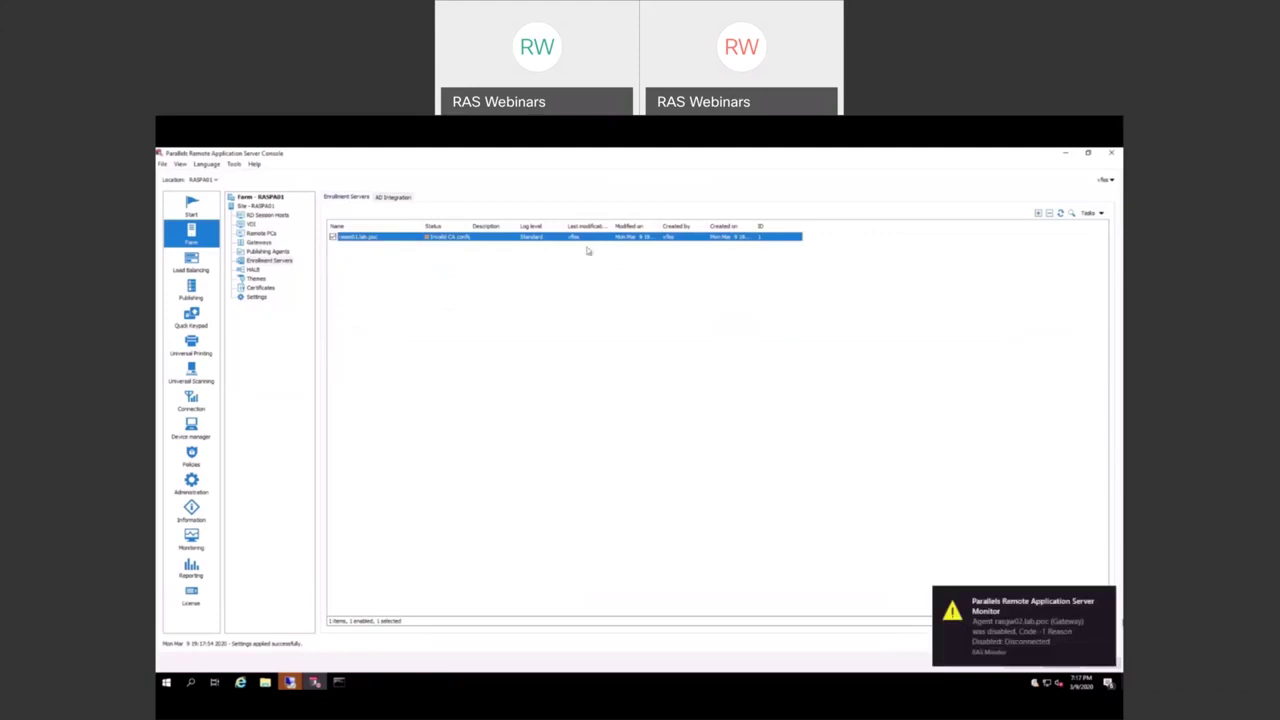
{"action": "left_click", "coordinate": [1060, 214]}
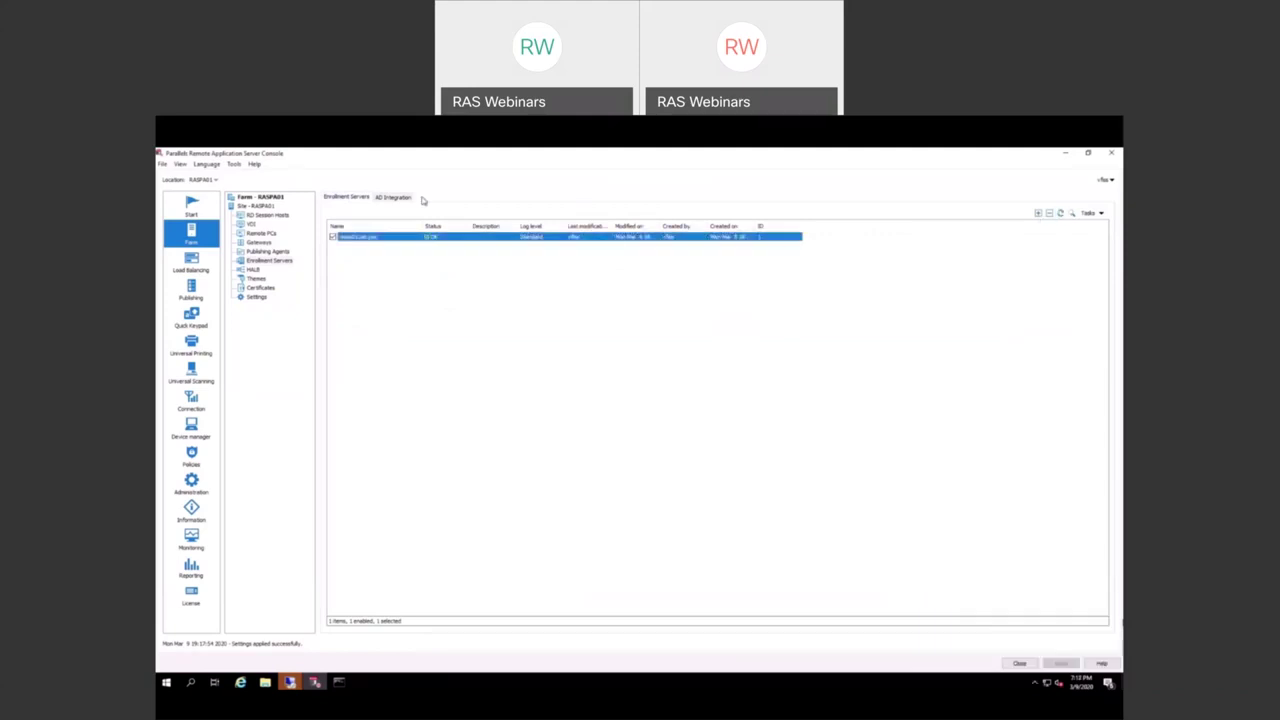
{"action": "left_click", "coordinate": [387, 199]}
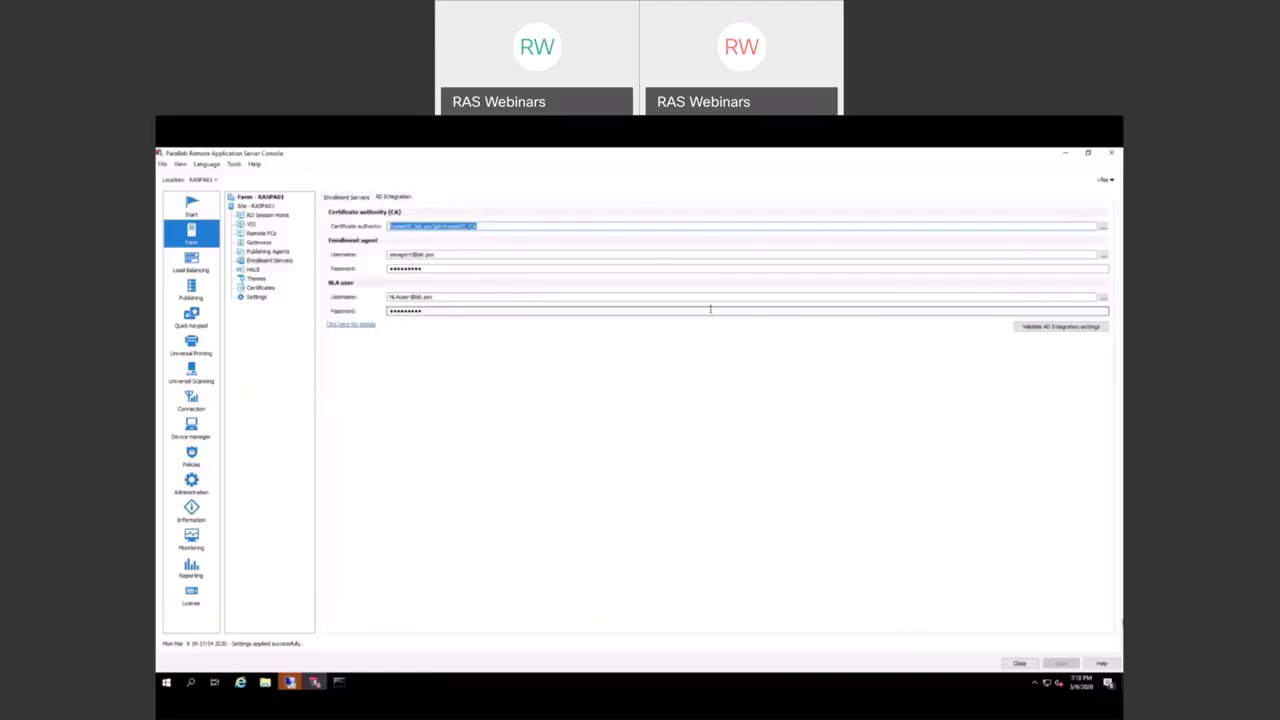
{"action": "left_click", "coordinate": [1045, 327]}
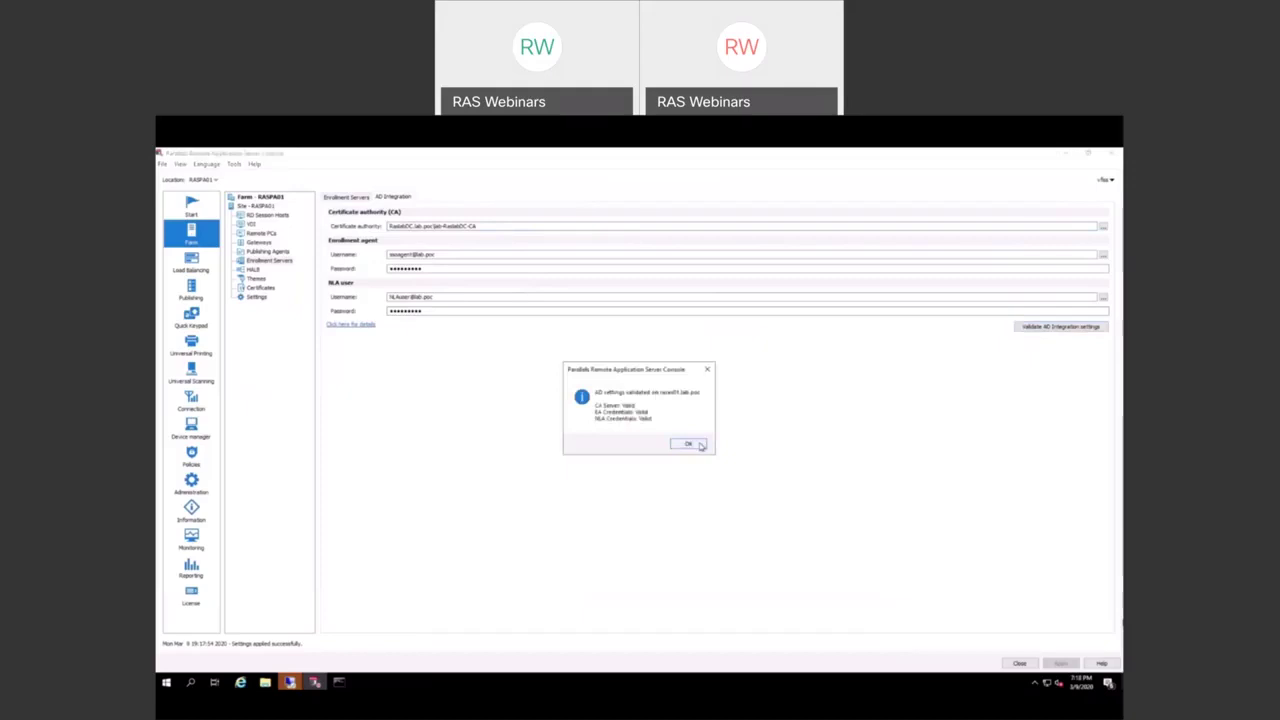
{"action": "left_click", "coordinate": [688, 444]}
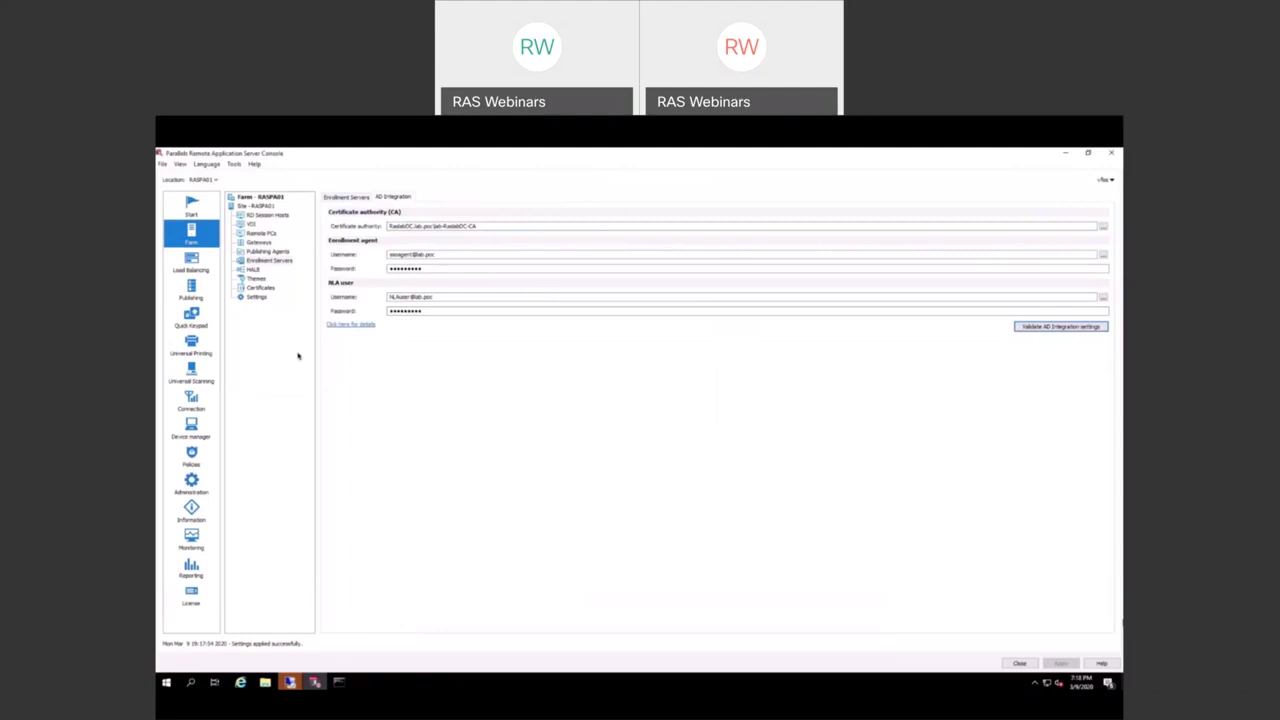
{"action": "mouse_move", "coordinate": [289, 682]}
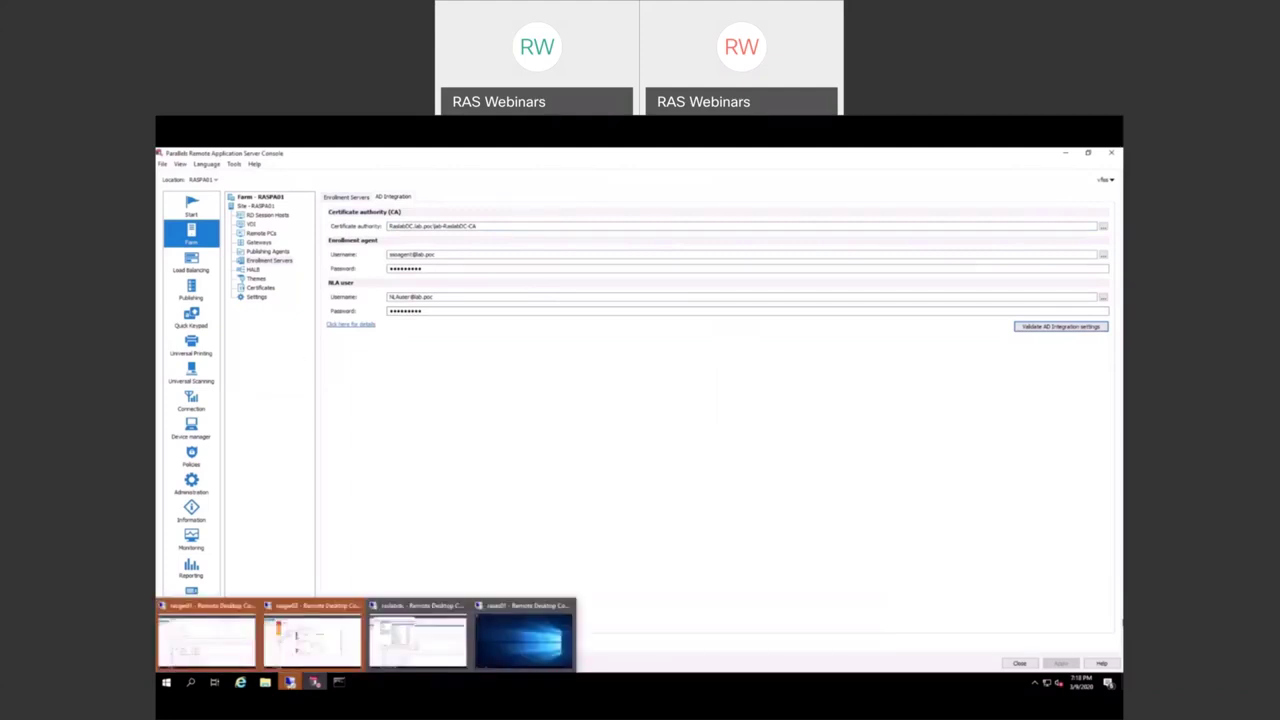
Add computer RASAPP1B to the RAS SAML GPO's security filtering and enforce the policy link
{"action": "left_click", "coordinate": [415, 640]}
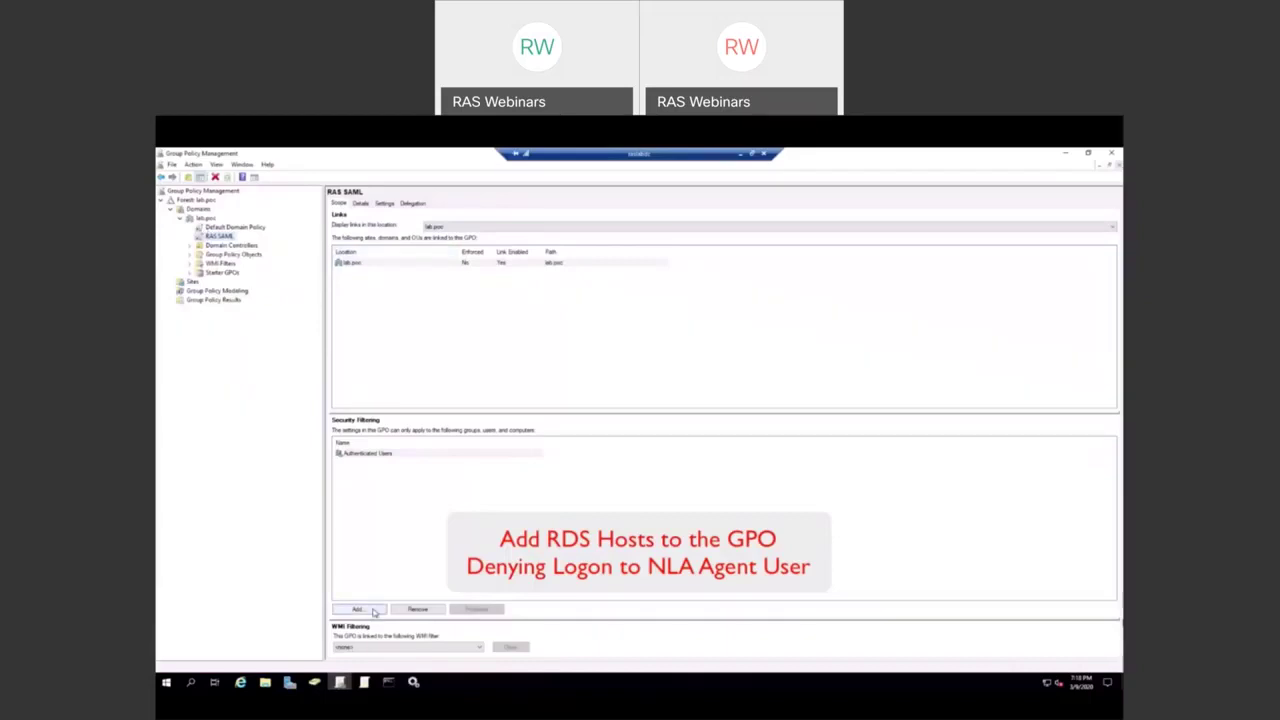
{"action": "left_click", "coordinate": [372, 610]}
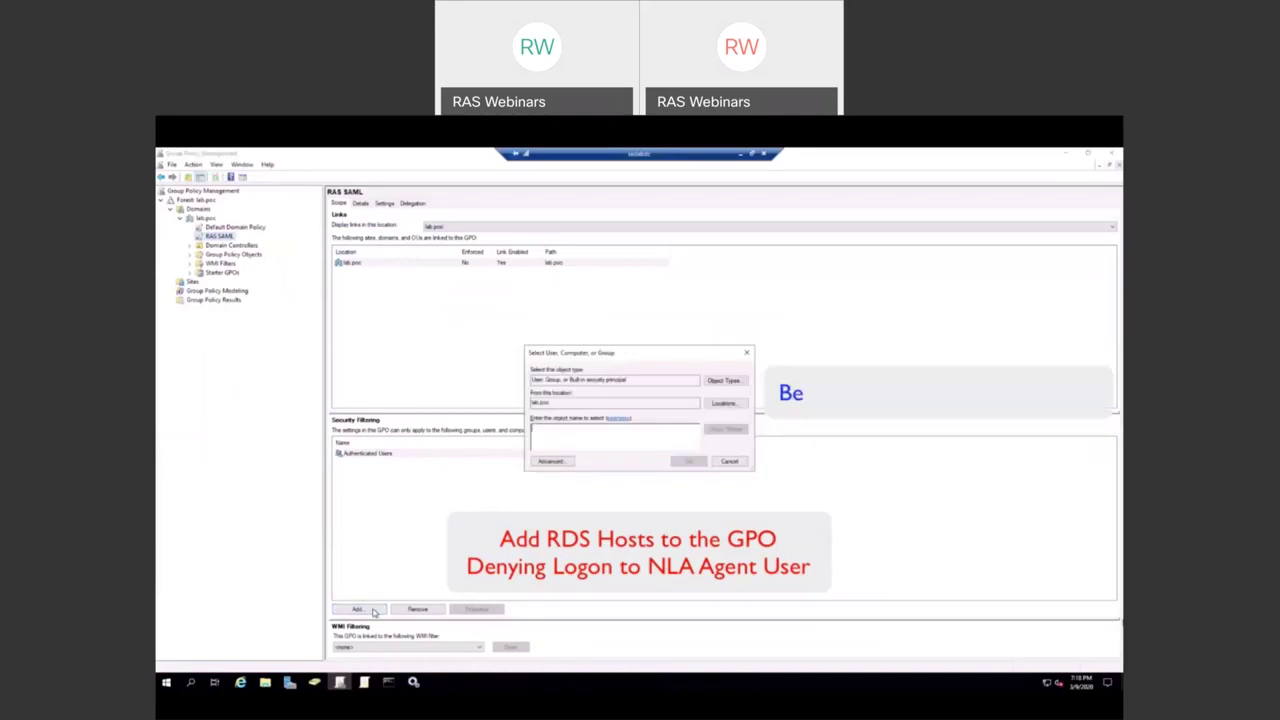
{"action": "left_click", "coordinate": [724, 381]}
{"action": "left_click", "coordinate": [525, 395]}
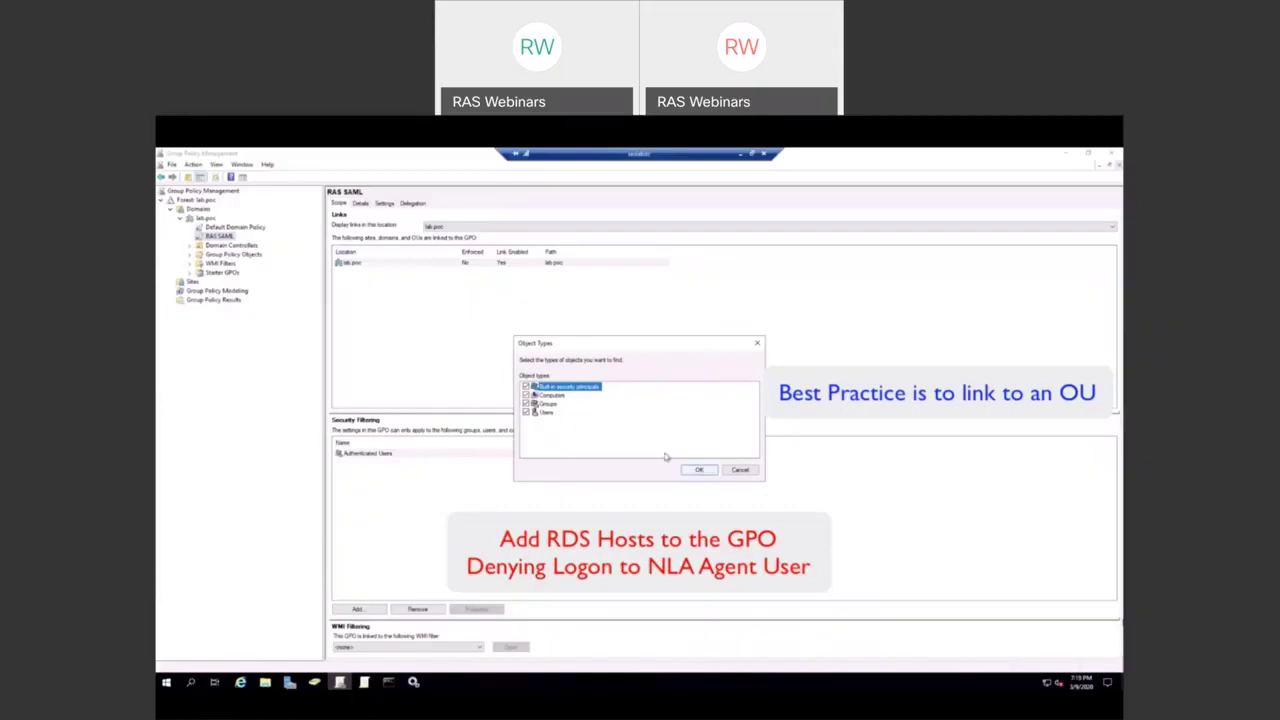
{"action": "left_click", "coordinate": [699, 469]}
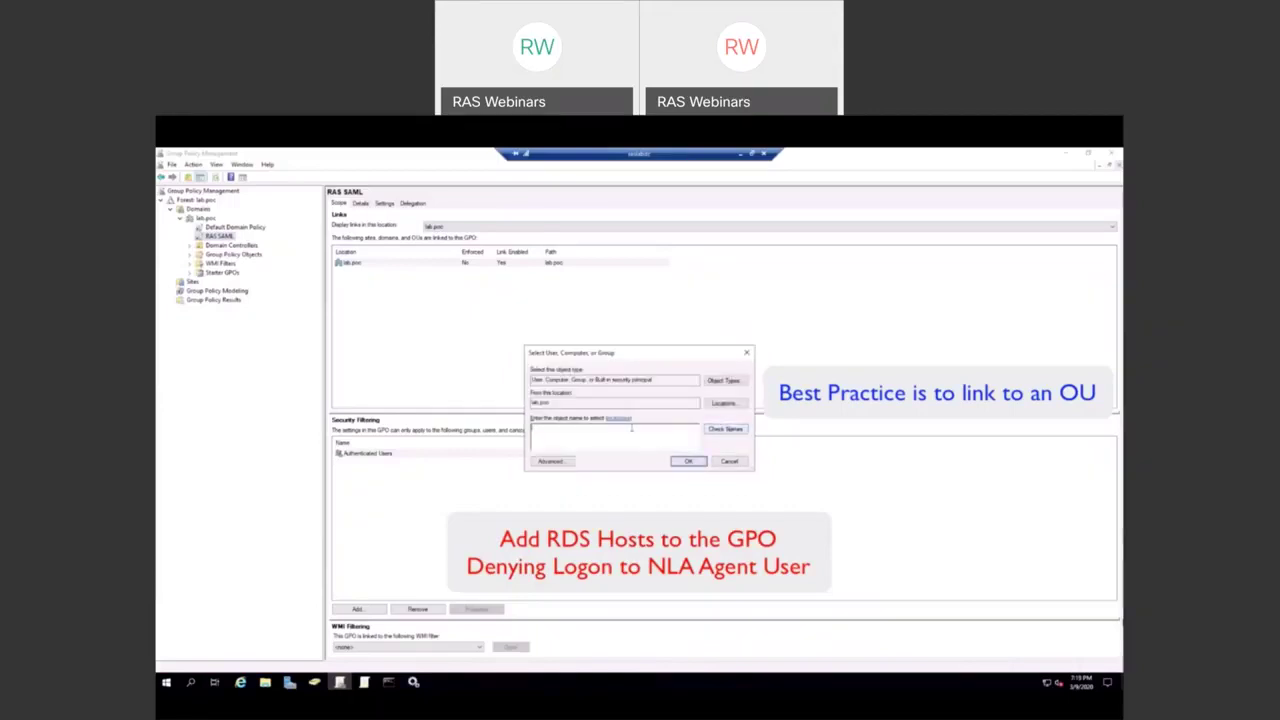
{"action": "type", "text": "AS"}
{"action": "left_click", "coordinate": [725, 429]}
{"action": "left_click", "coordinate": [688, 461]}
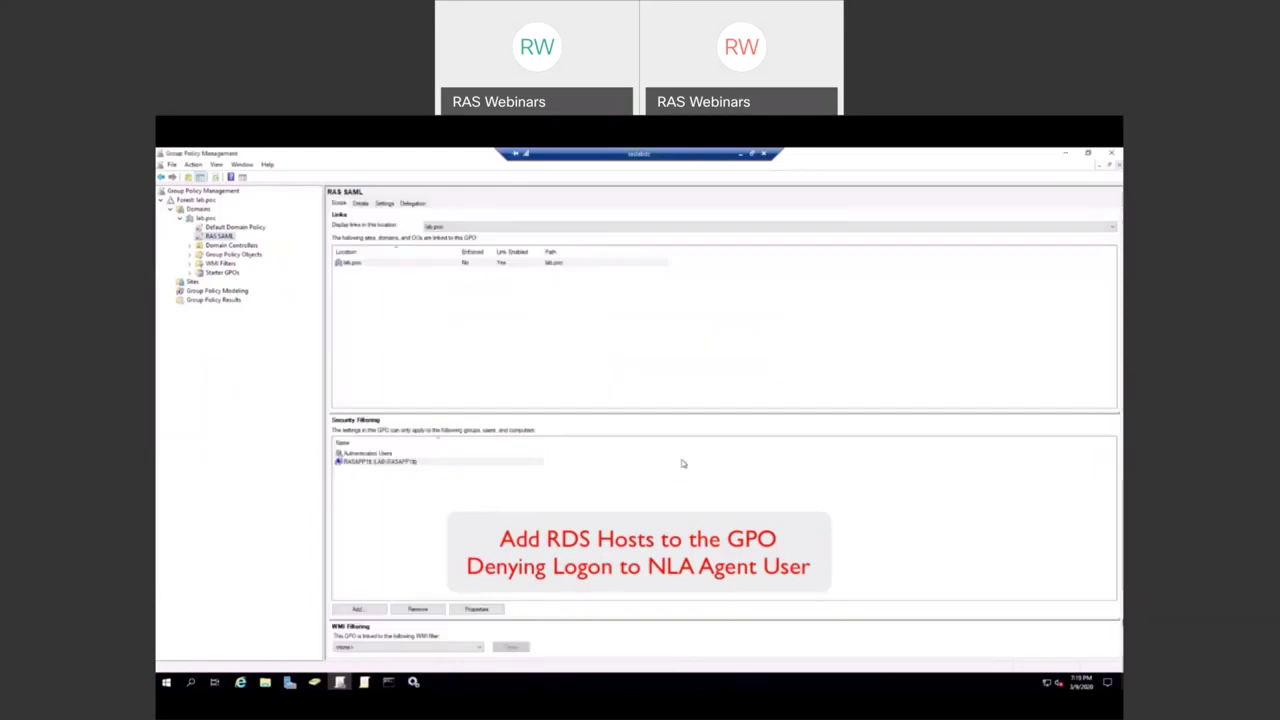
{"action": "right_click", "coordinate": [229, 240]}
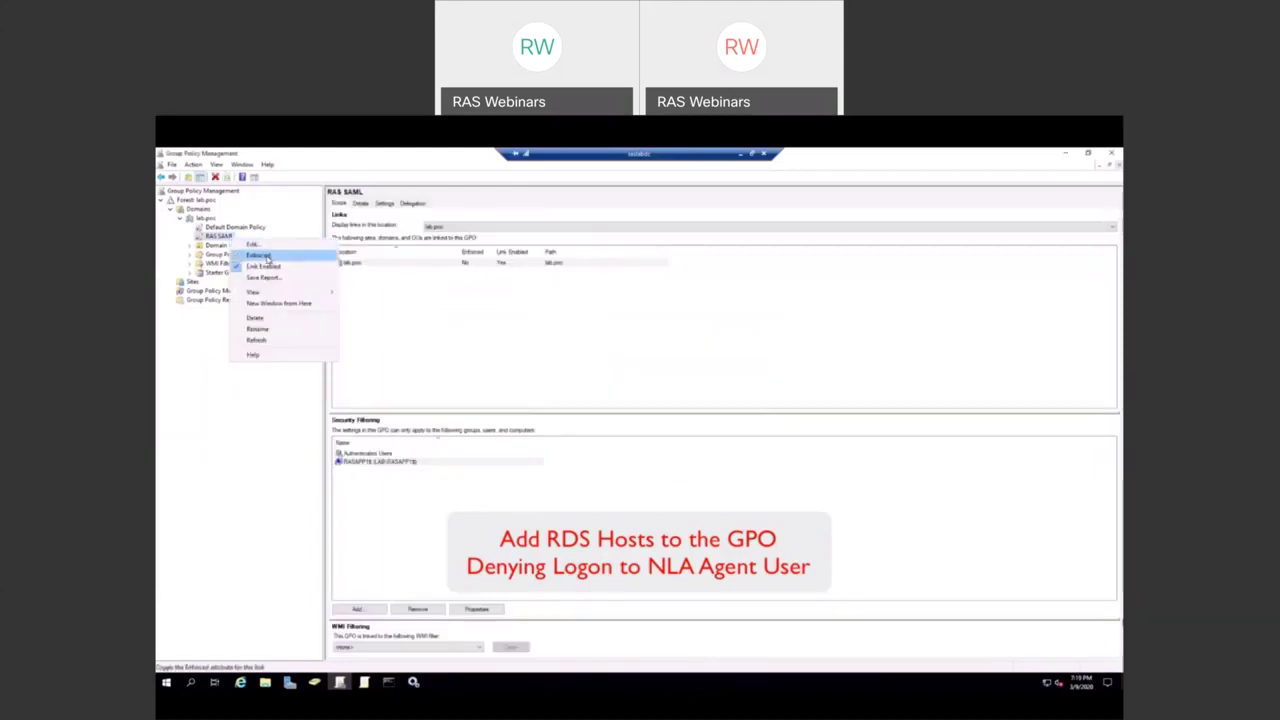
{"action": "left_click", "coordinate": [264, 256]}
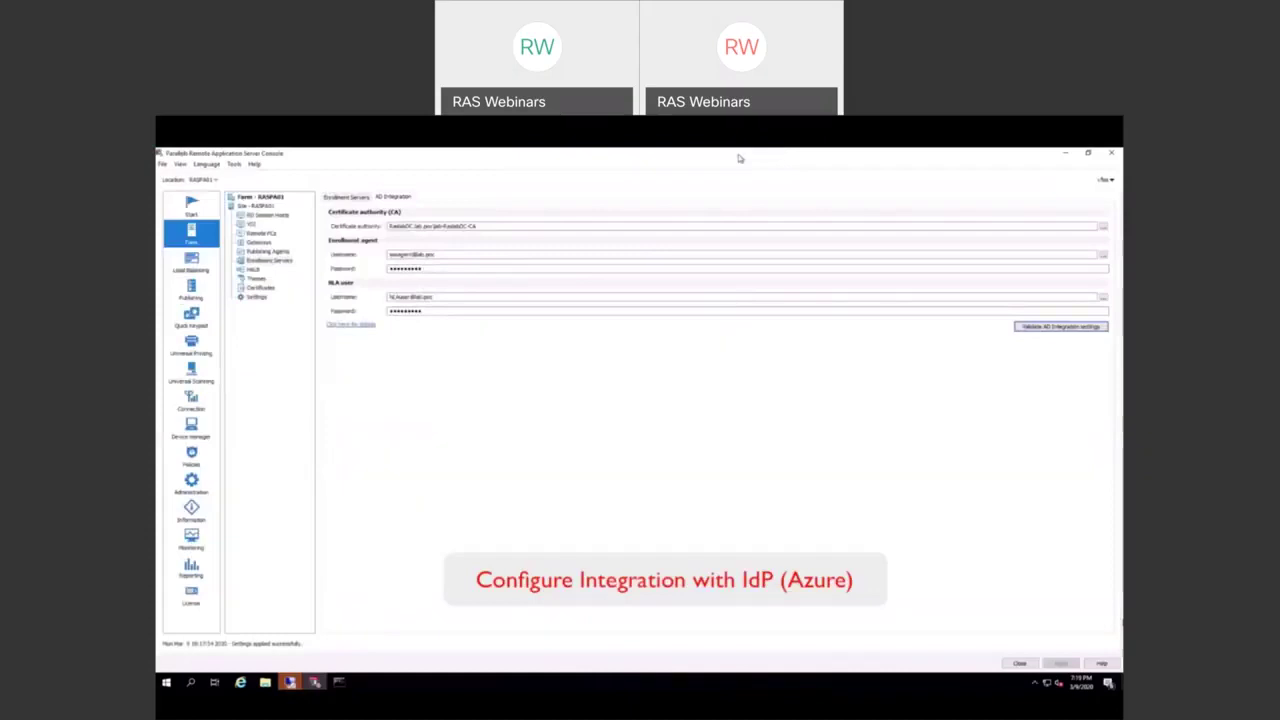
Start a new SAML identity provider named 'RAS SAML' for the <default> theme
{"action": "left_click", "coordinate": [191, 400]}
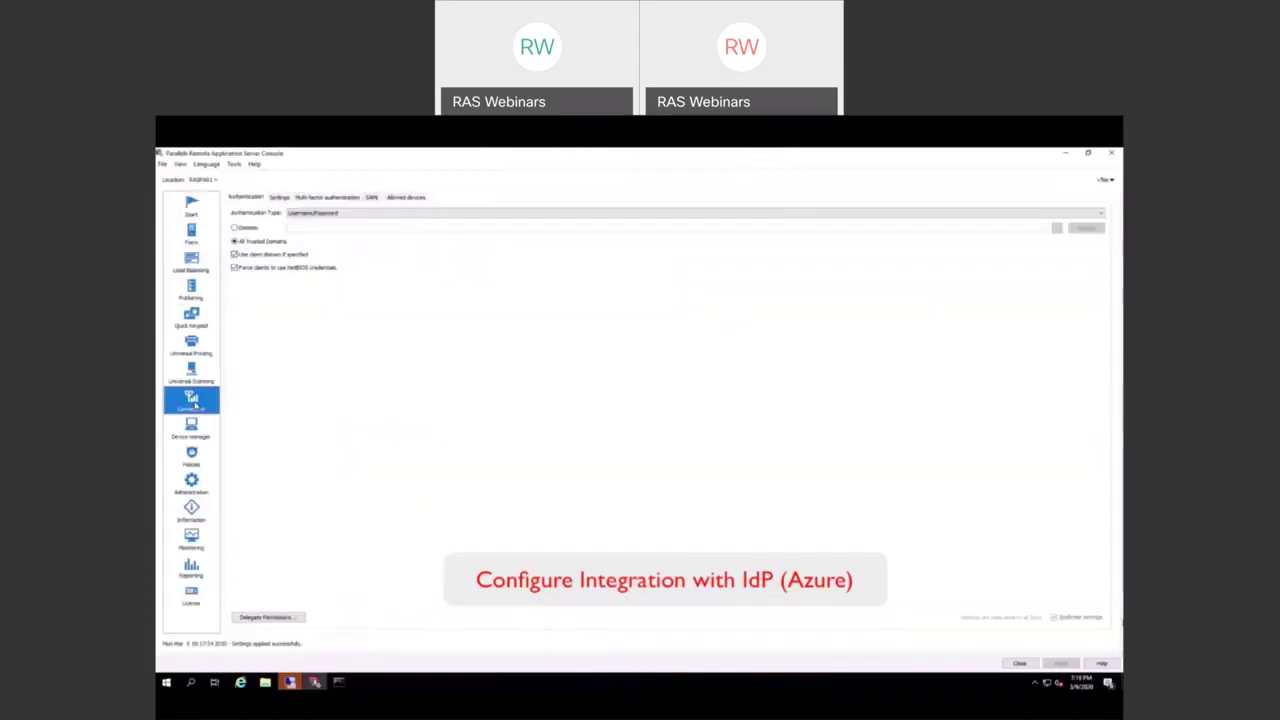
{"action": "left_click", "coordinate": [372, 197]}
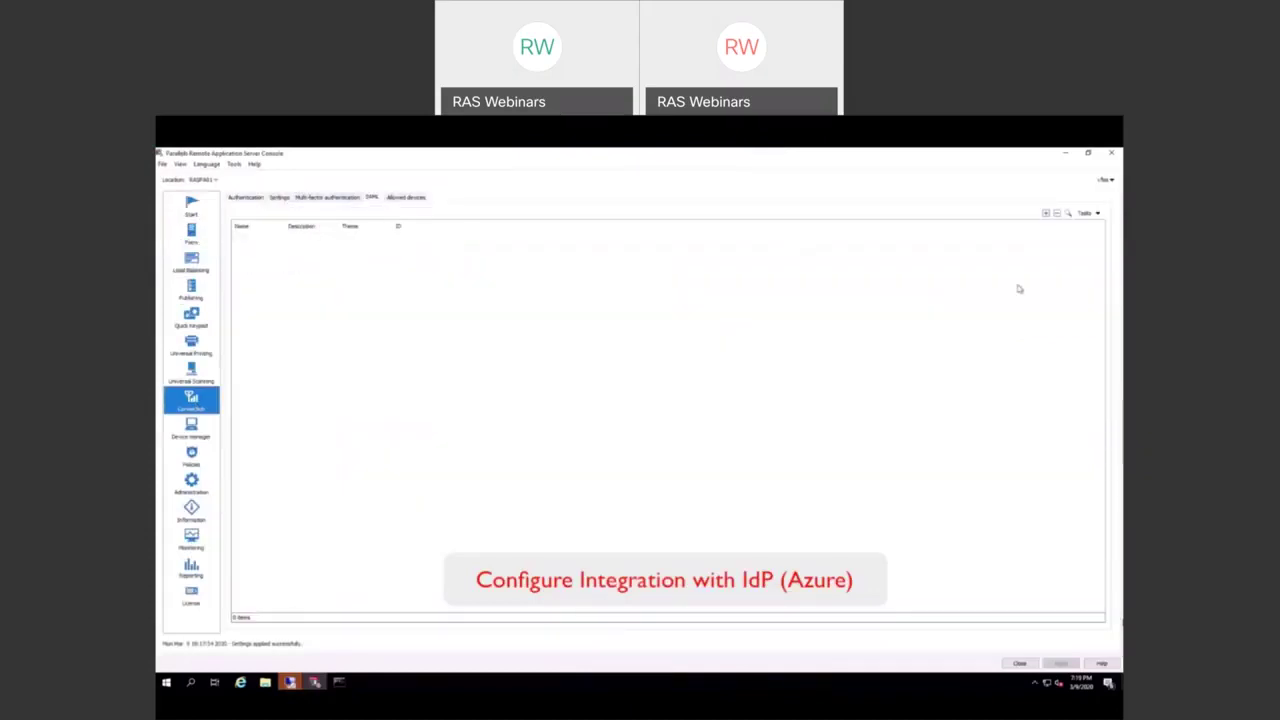
{"action": "left_click", "coordinate": [1046, 213]}
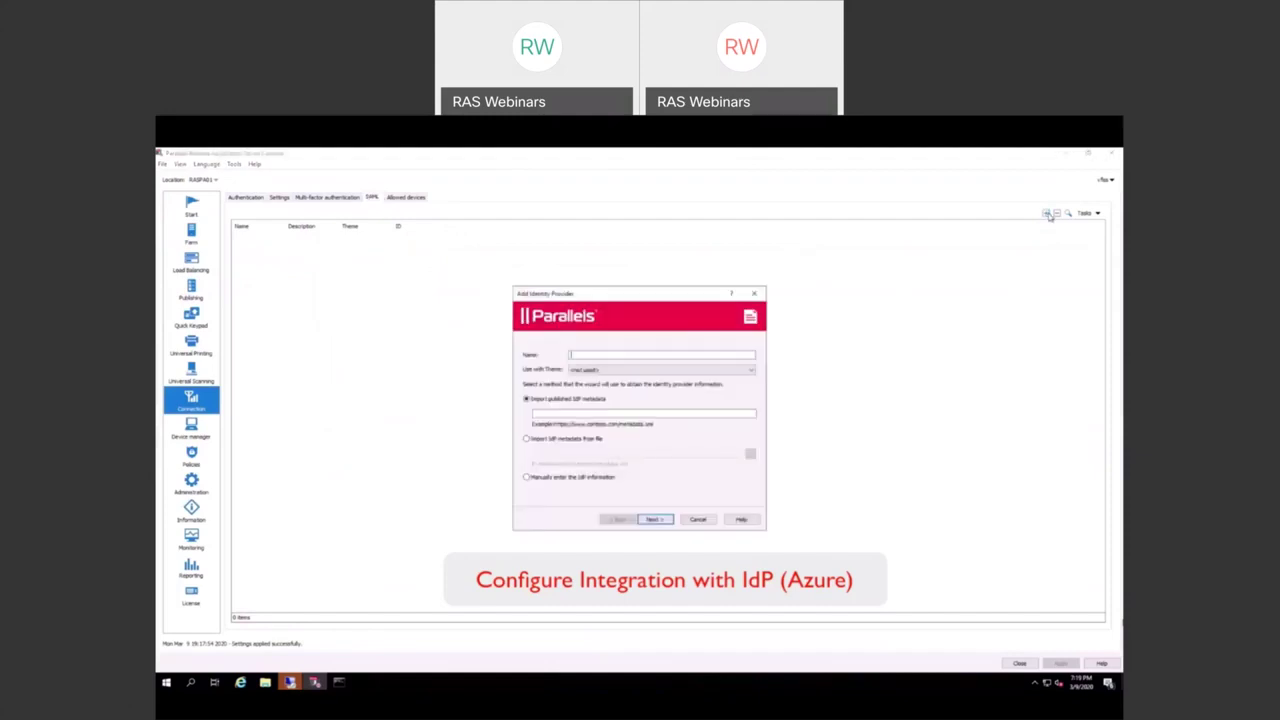
{"action": "type", "text": "RAS Sa"}
{"action": "left_click", "coordinate": [750, 370]}
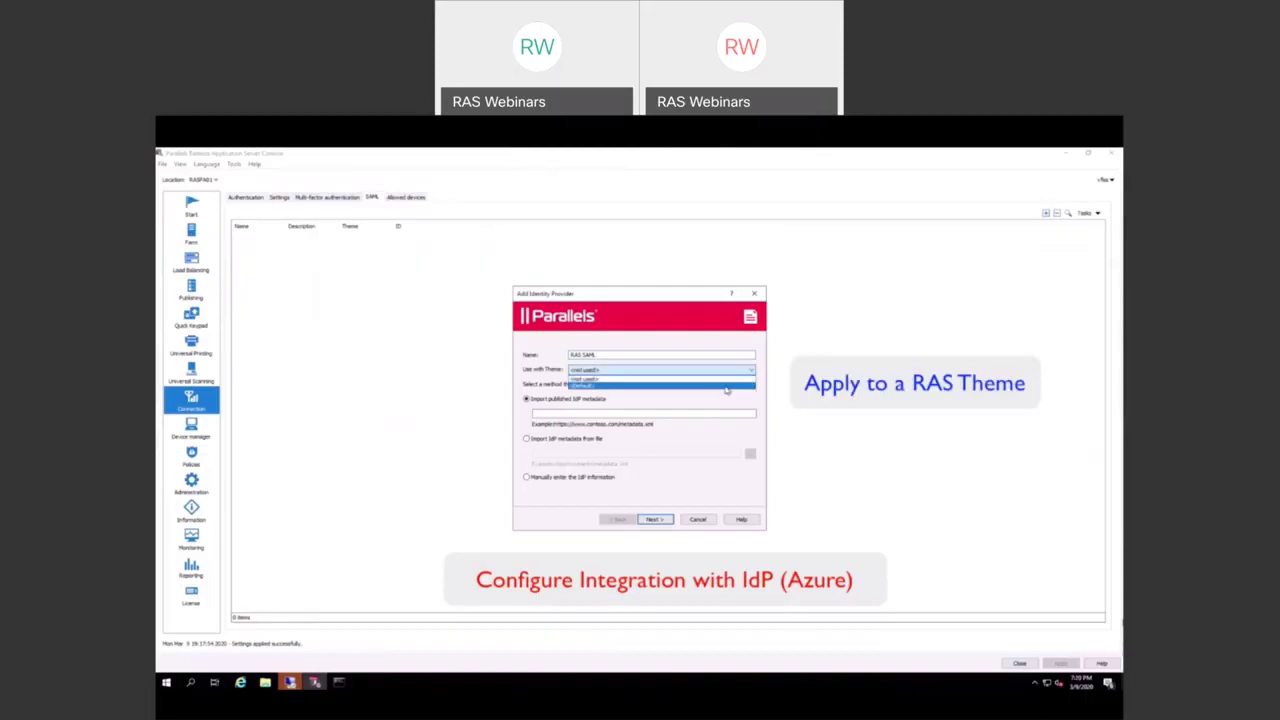
{"action": "left_click", "coordinate": [726, 388]}
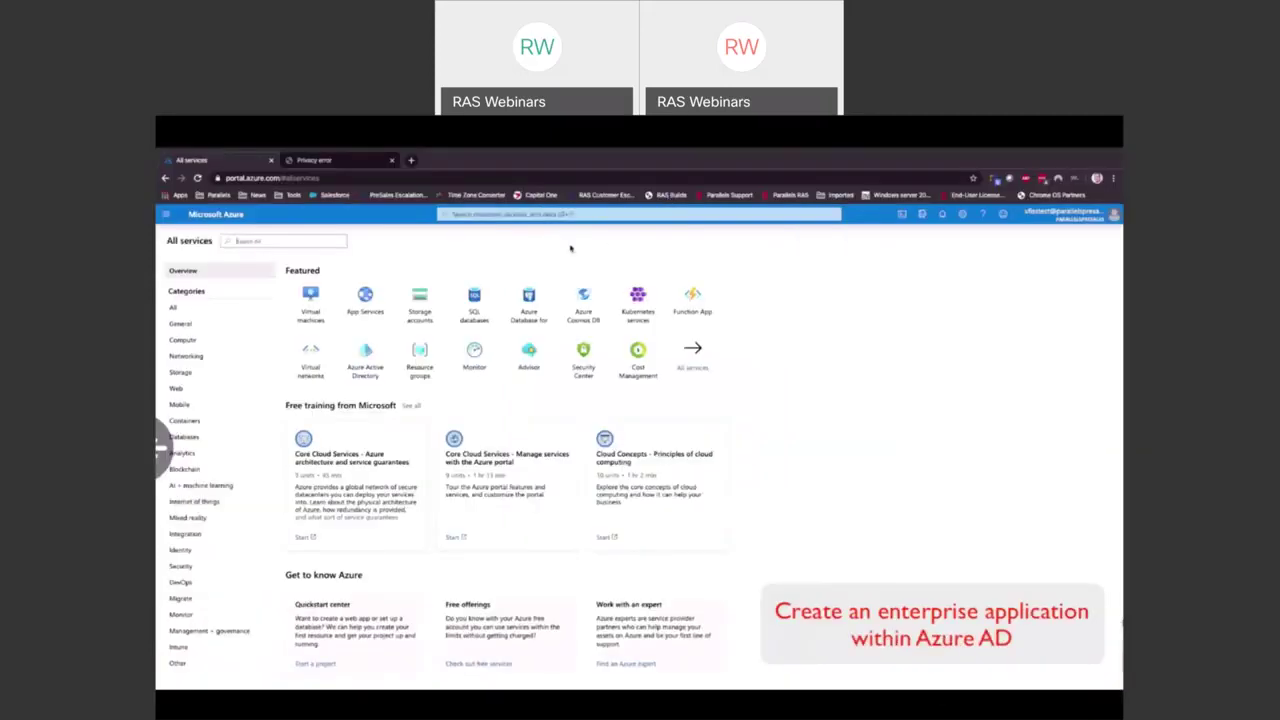
Create the non-gallery enterprise application 'RASLAB-certification' and choose SAML single sign-on
{"action": "left_click", "coordinate": [364, 366]}
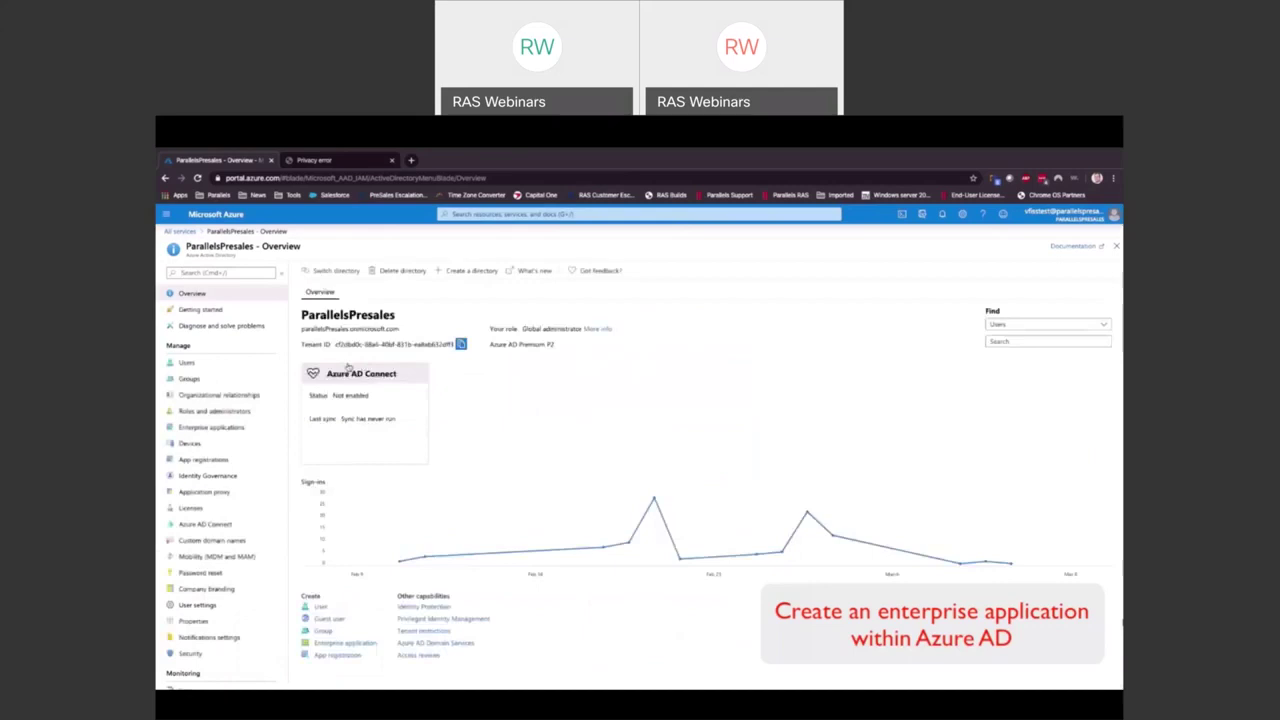
{"action": "left_click", "coordinate": [238, 430]}
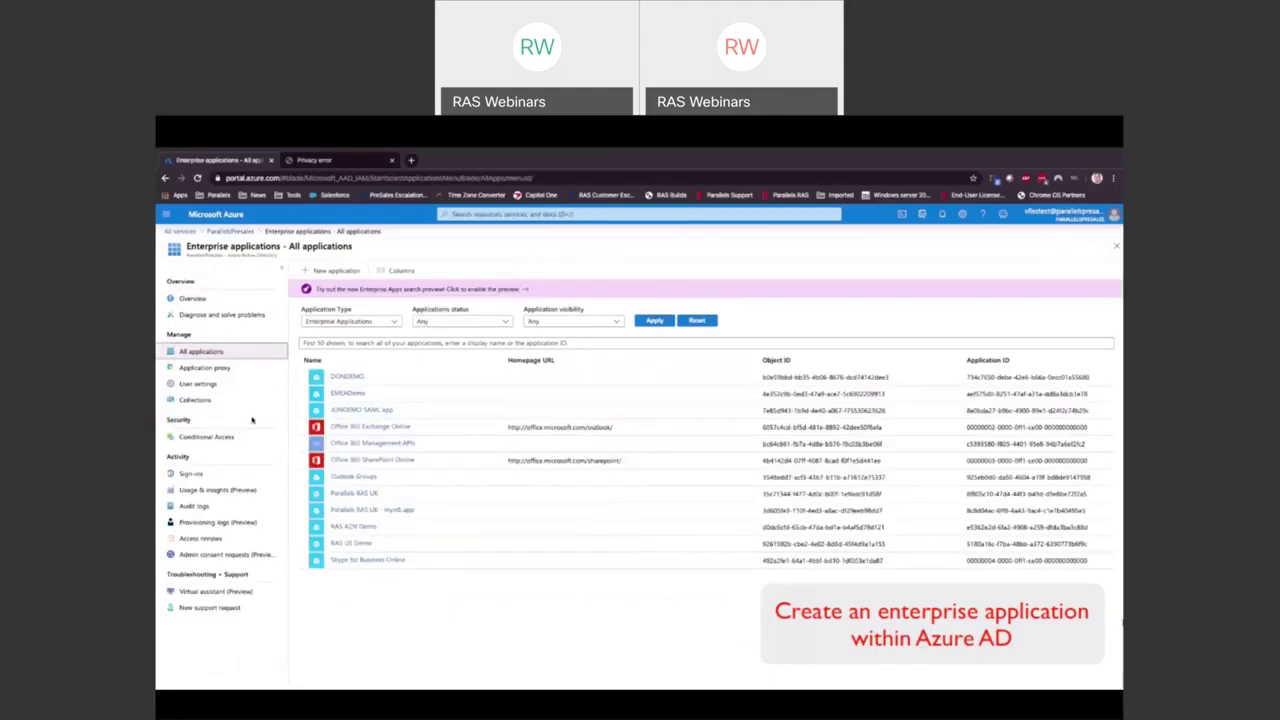
{"action": "left_click", "coordinate": [337, 271]}
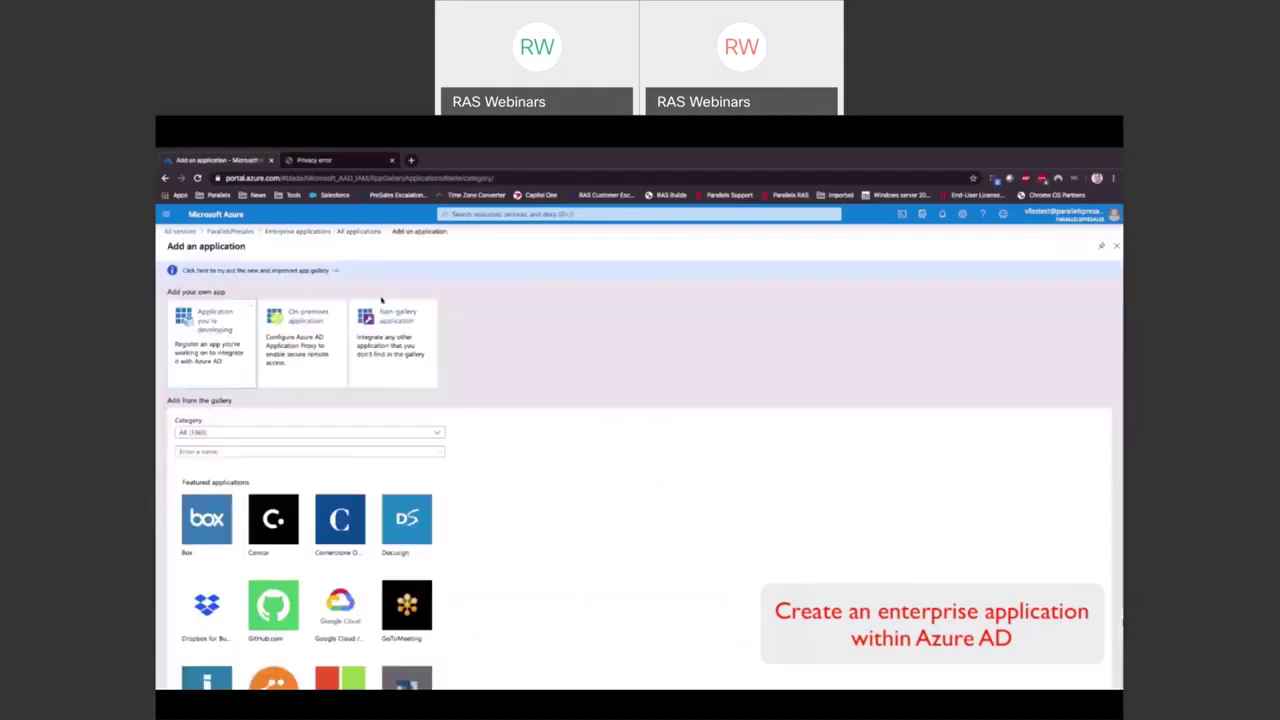
{"action": "left_click", "coordinate": [402, 319]}
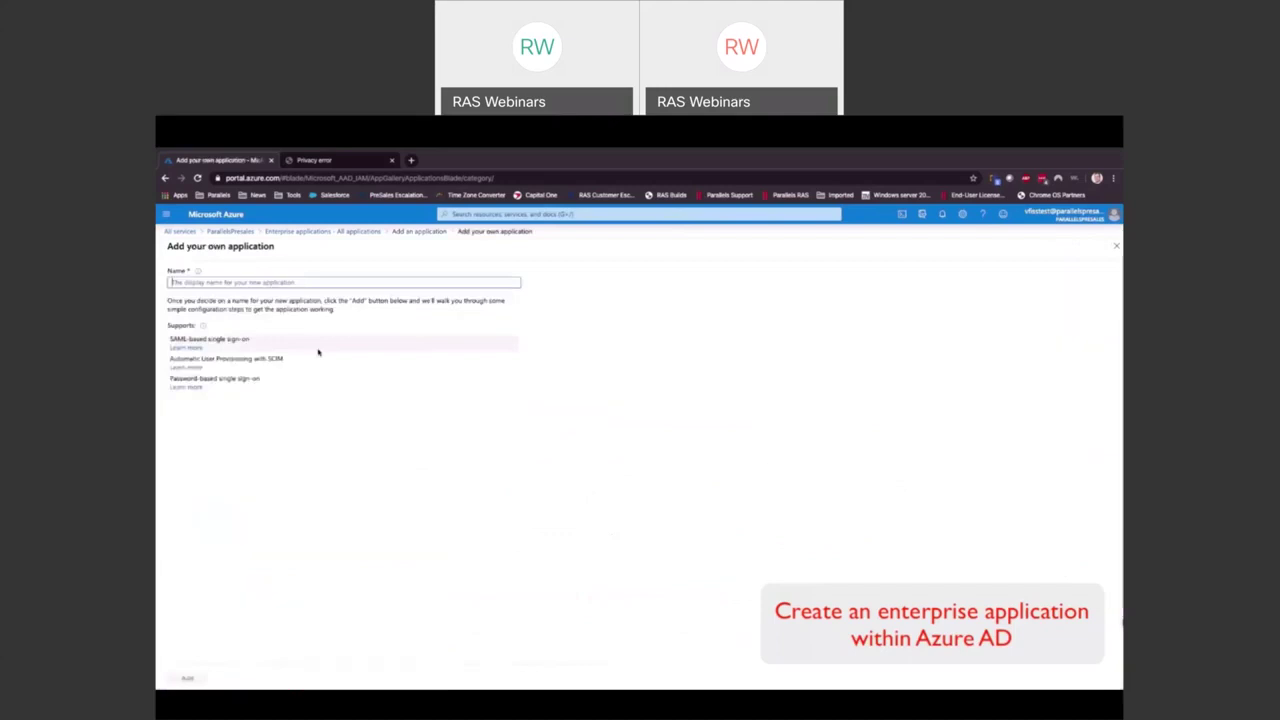
{"action": "type", "text": "RAS"}
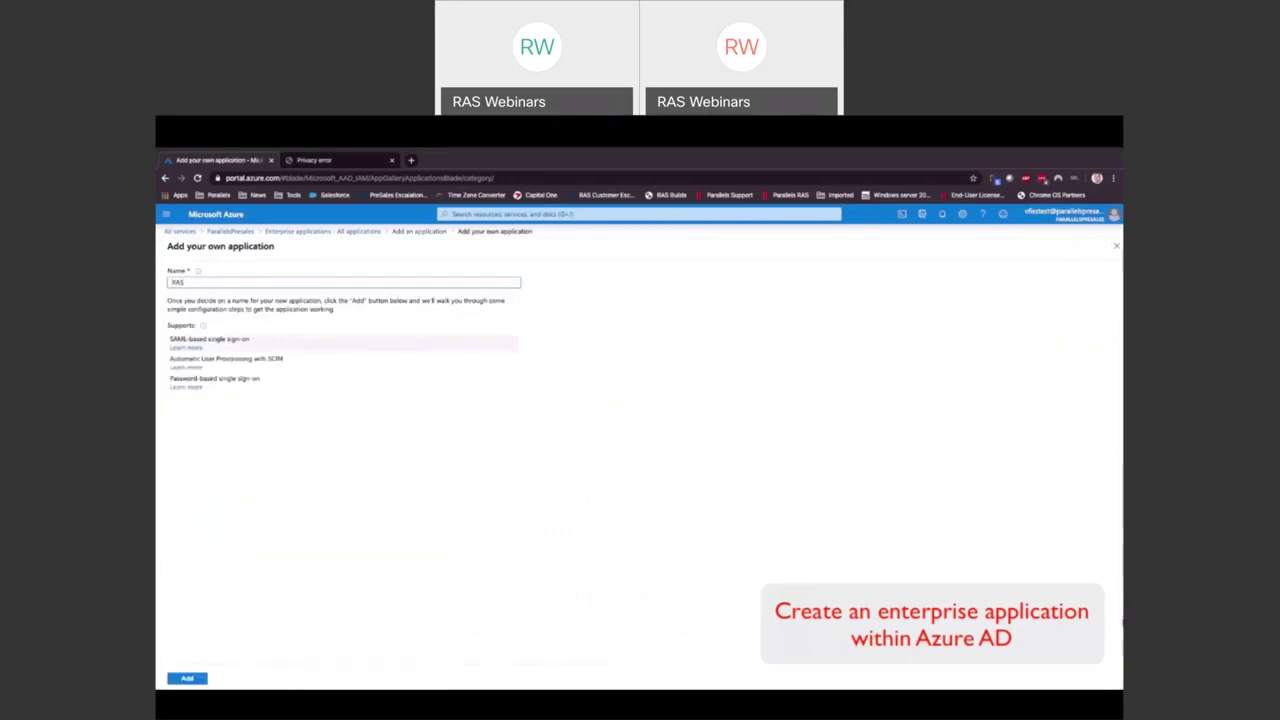
{"action": "type", "text": "W"}
{"action": "type", "text": "AB-certification"}
{"action": "left_click", "coordinate": [190, 679]}
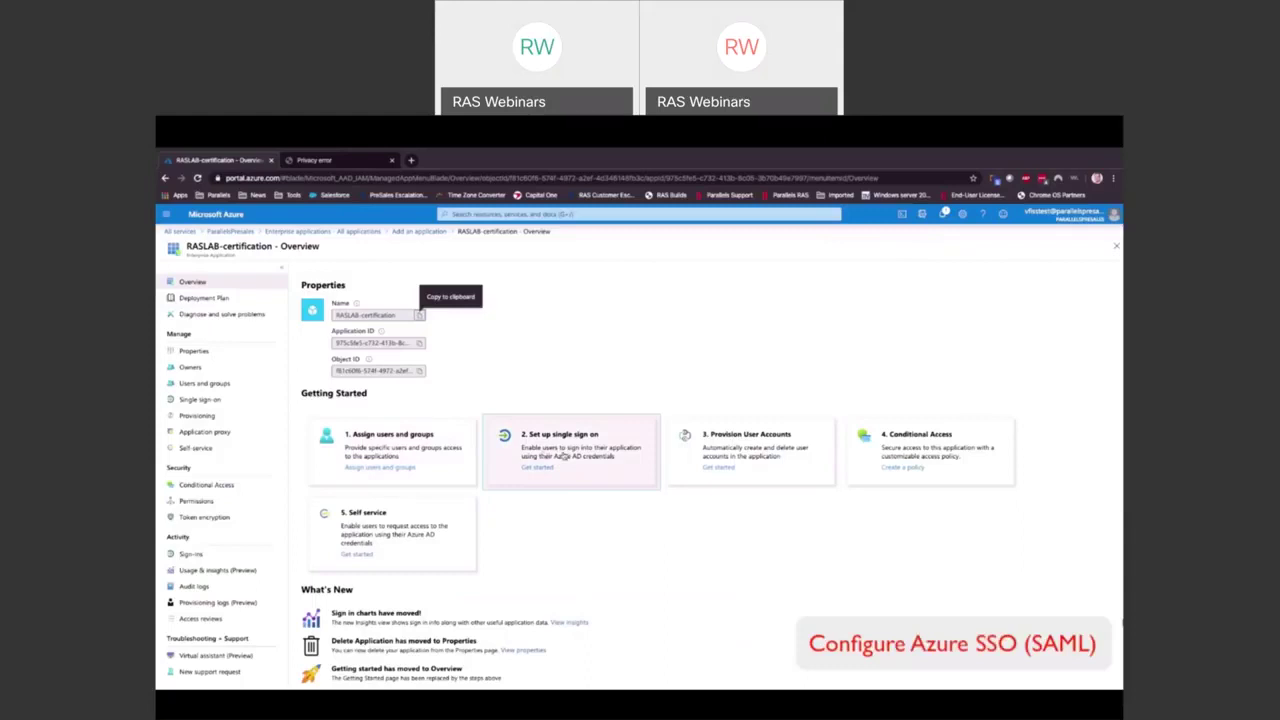
{"action": "left_click", "coordinate": [564, 456]}
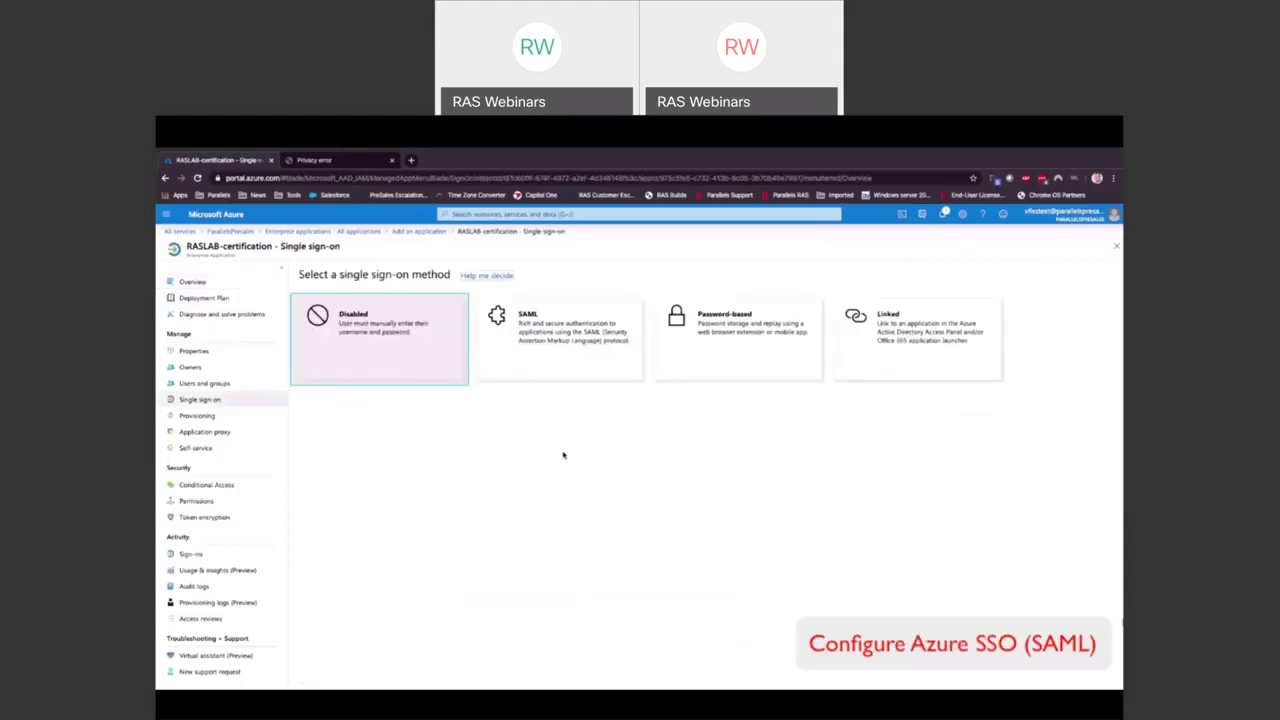
{"action": "left_click", "coordinate": [571, 340]}
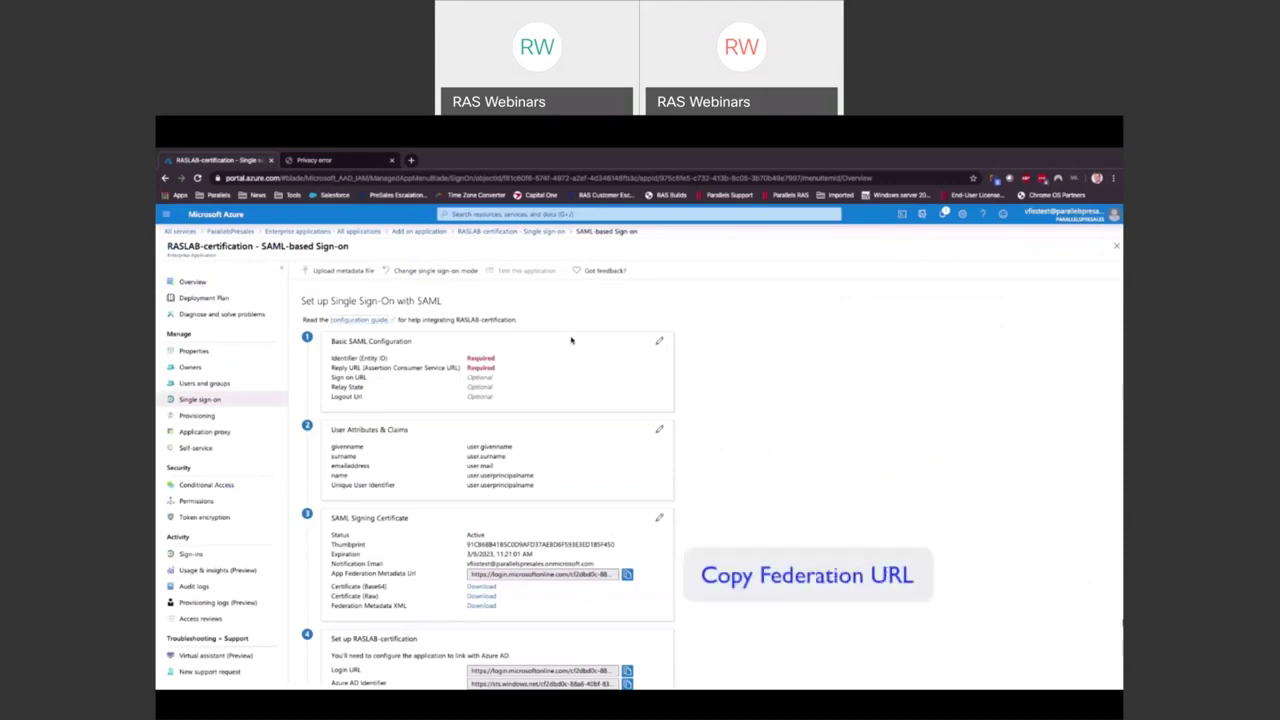
Try importing from the Azure metadata URL, dismiss the not-found error, and download the Federation Metadata XML
{"action": "left_click", "coordinate": [627, 576]}
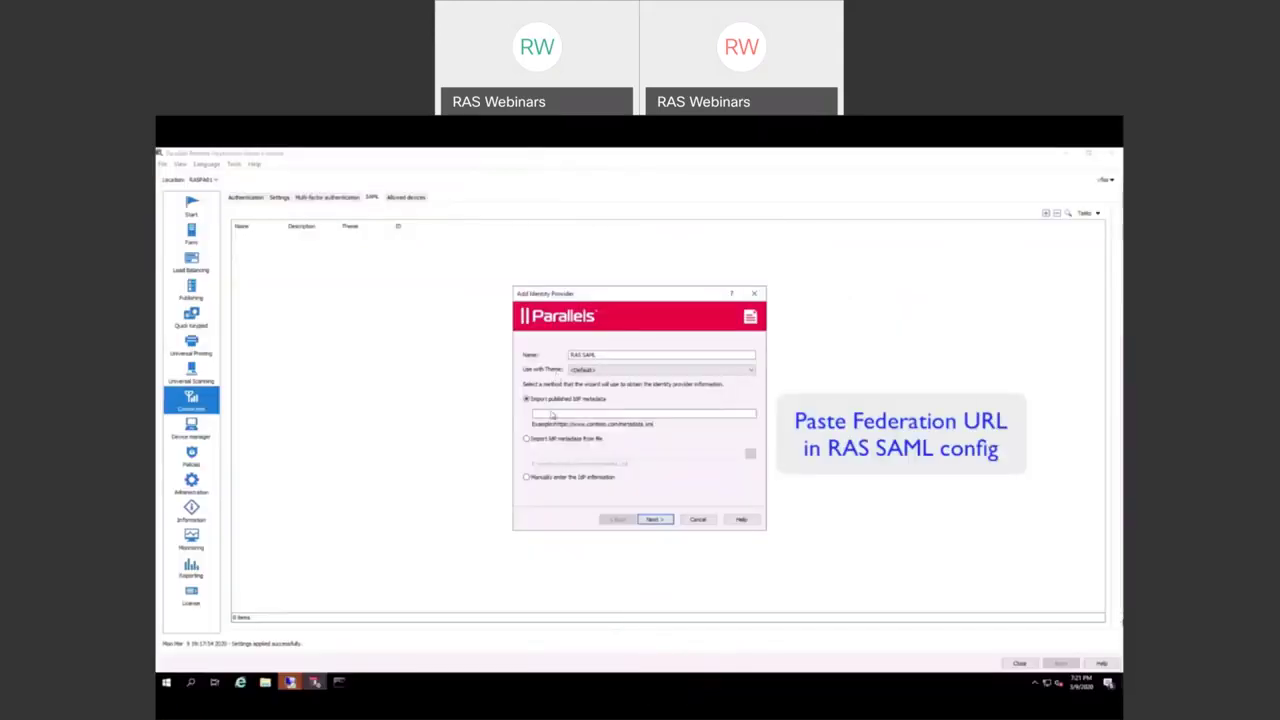
{"action": "left_click", "coordinate": [551, 414]}
{"action": "right_click", "coordinate": [551, 414]}
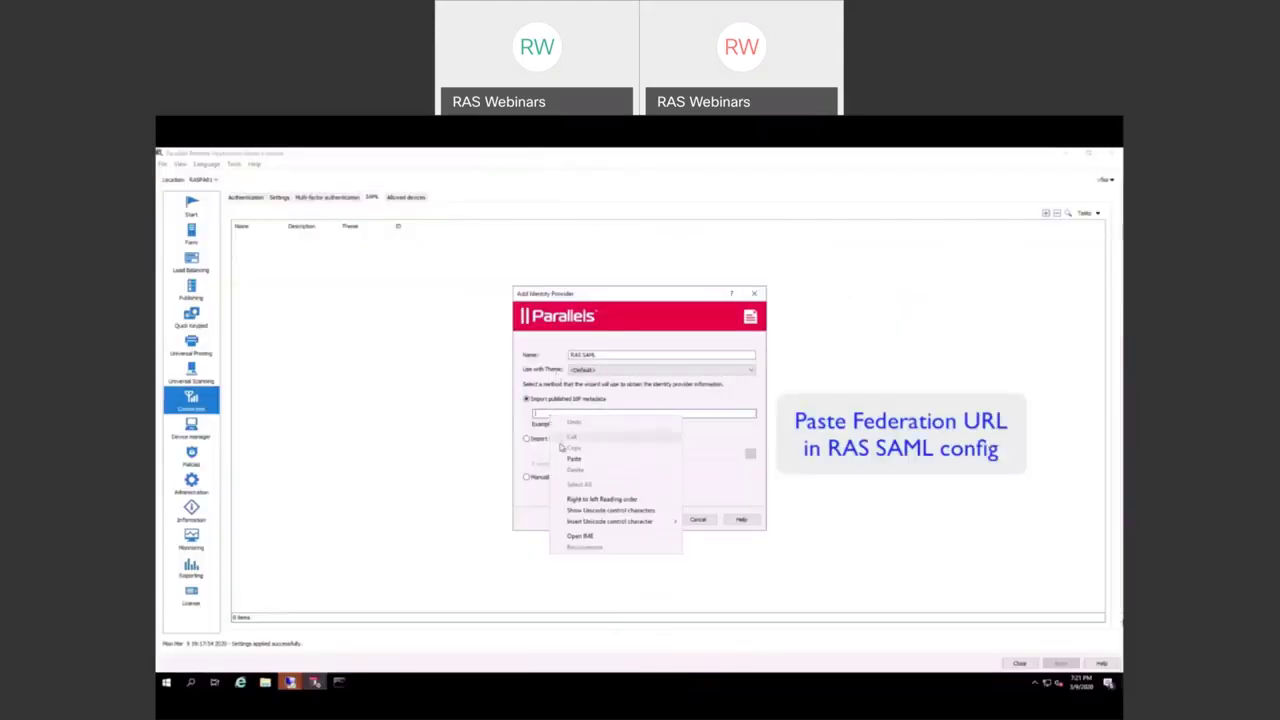
{"action": "left_click", "coordinate": [574, 458]}
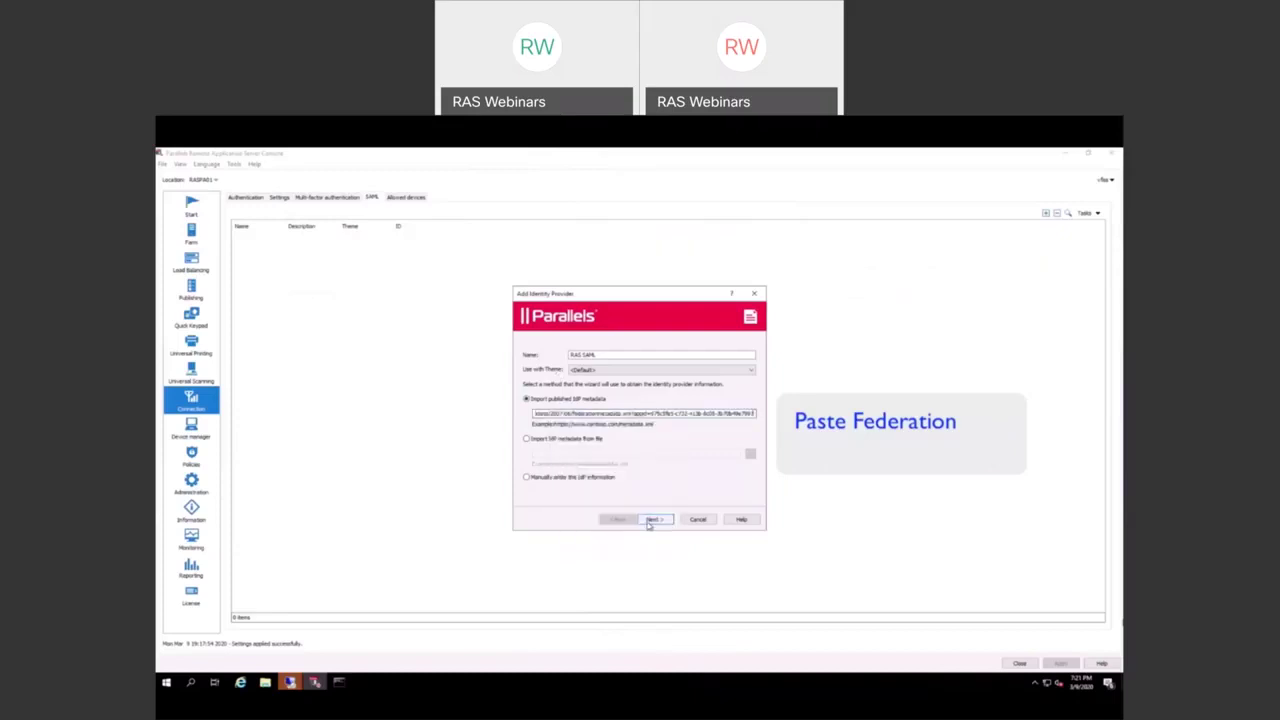
{"action": "left_click", "coordinate": [653, 520]}
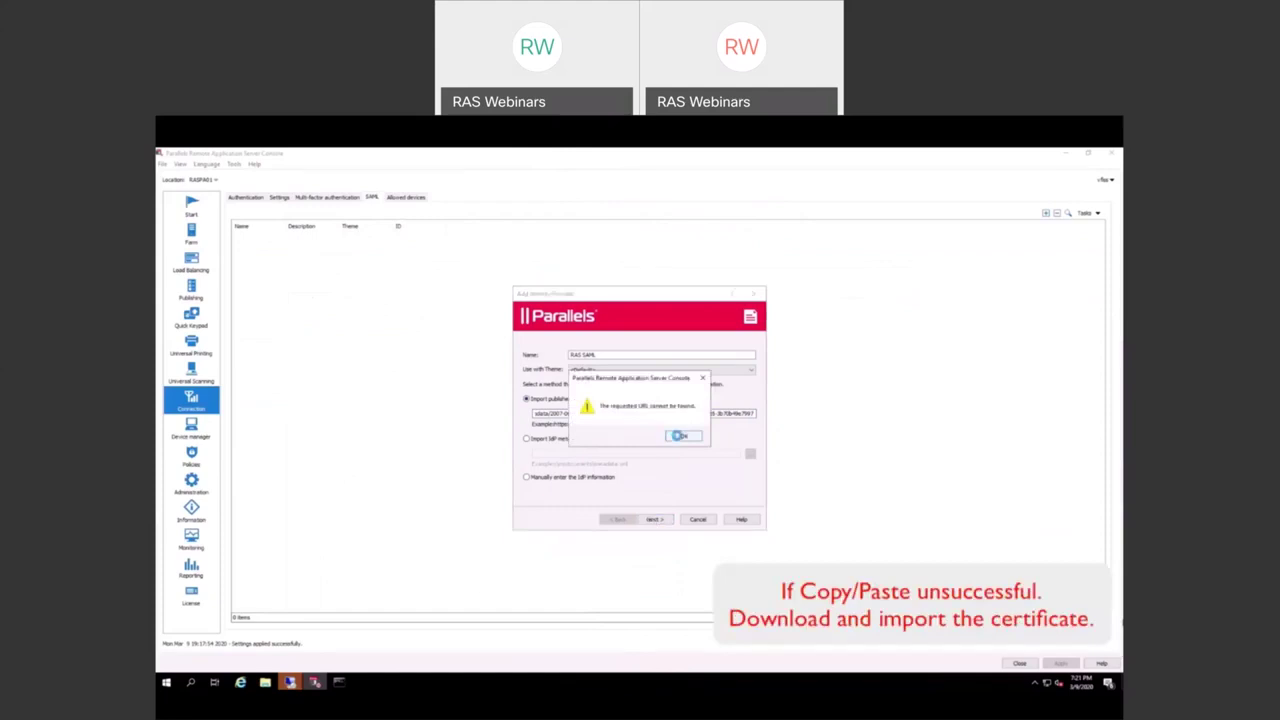
{"action": "left_click", "coordinate": [680, 436]}
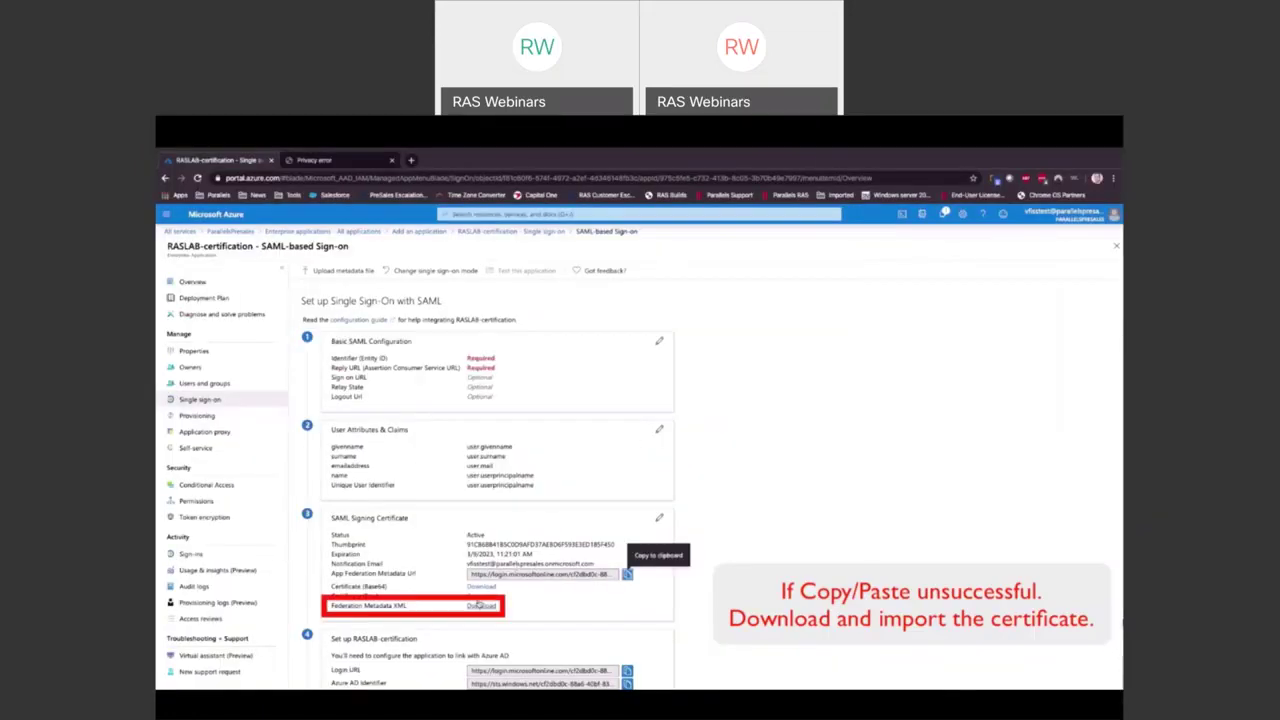
{"action": "left_click", "coordinate": [481, 606]}
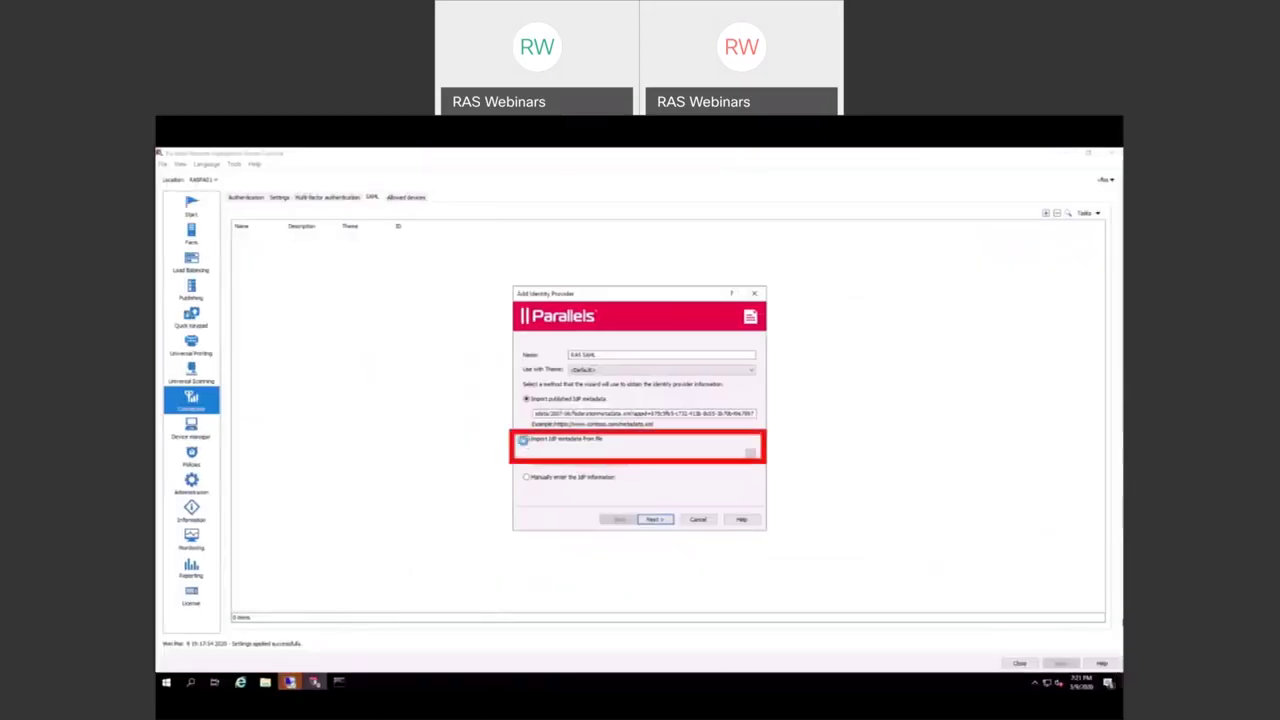
Import the RASLAB-certification metadata file from the redirected Downloads folder and finish the wizard
{"action": "left_click", "coordinate": [523, 440]}
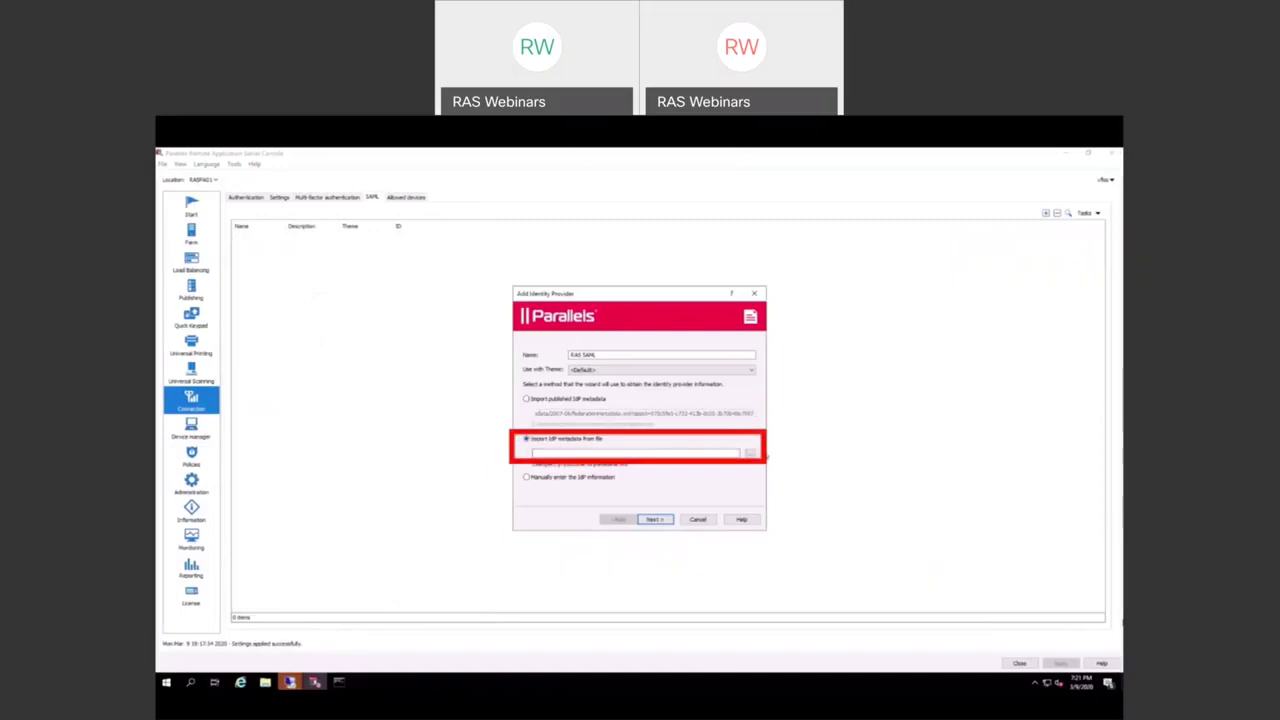
{"action": "left_click", "coordinate": [750, 455]}
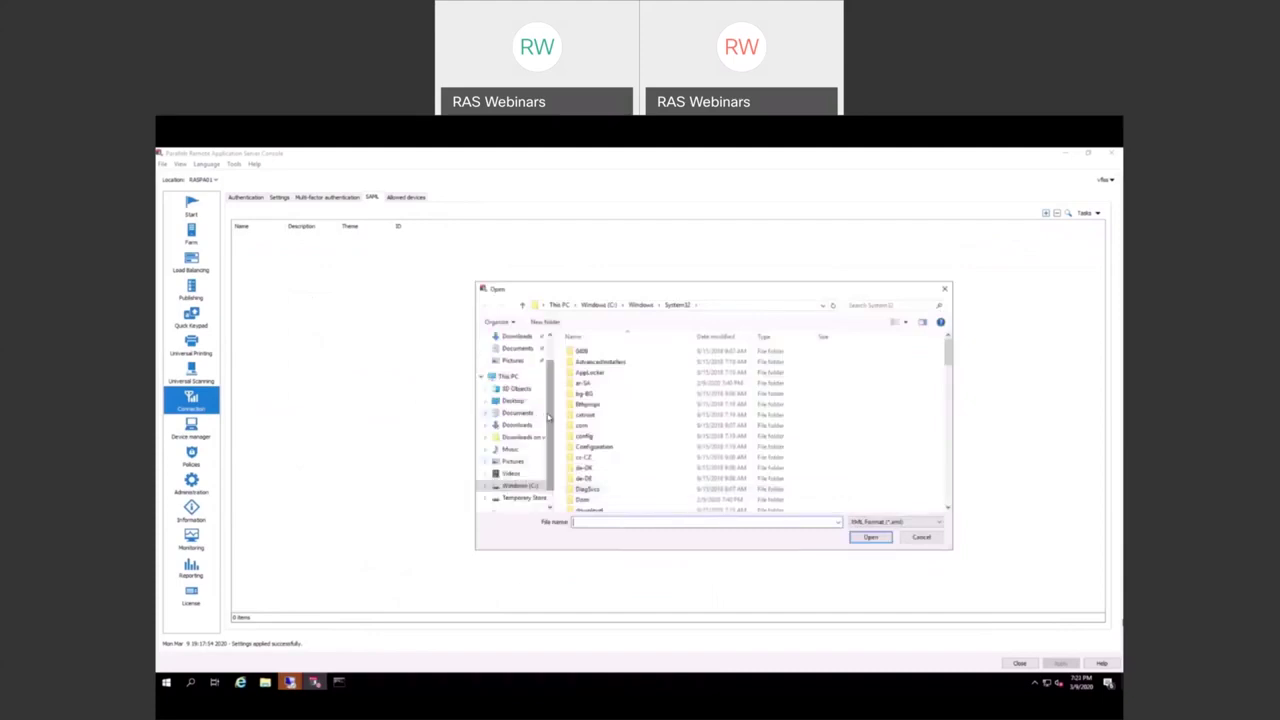
{"action": "left_click_drag", "start_coordinate": [548, 418], "coordinate": [550, 443]}
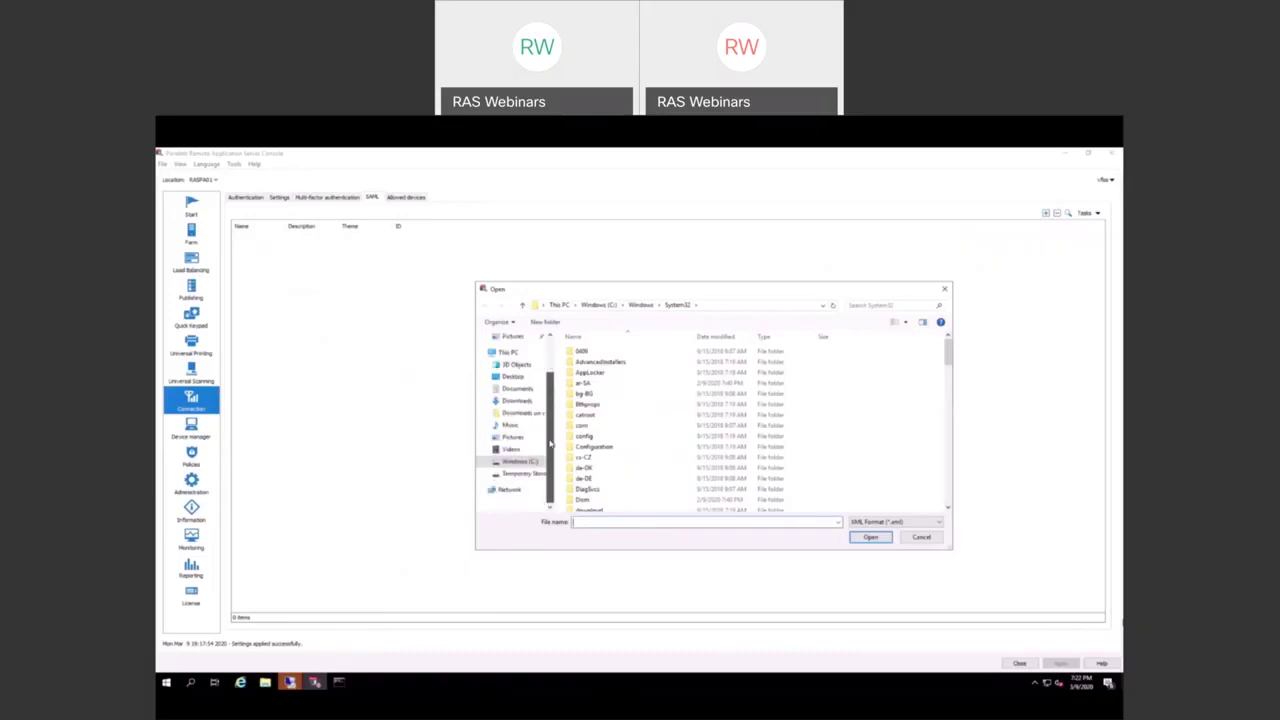
{"action": "left_click", "coordinate": [509, 352]}
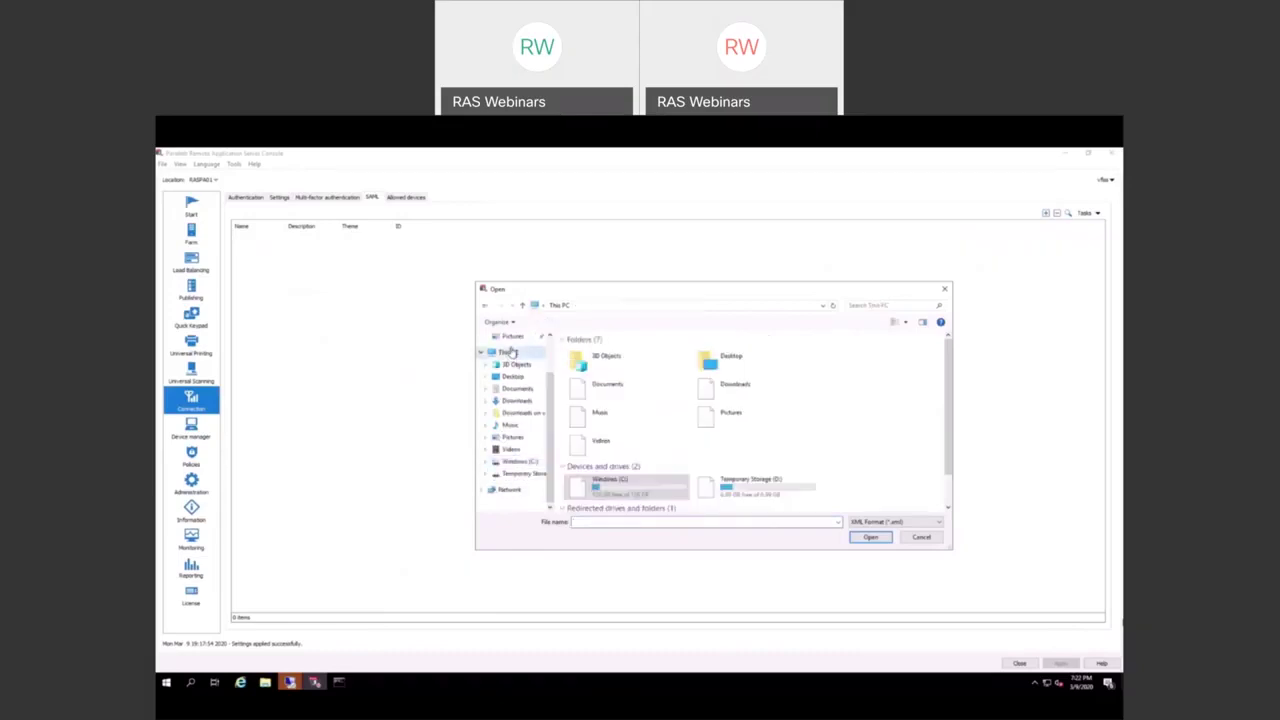
{"action": "left_click_drag", "start_coordinate": [950, 455], "coordinate": [950, 515]}
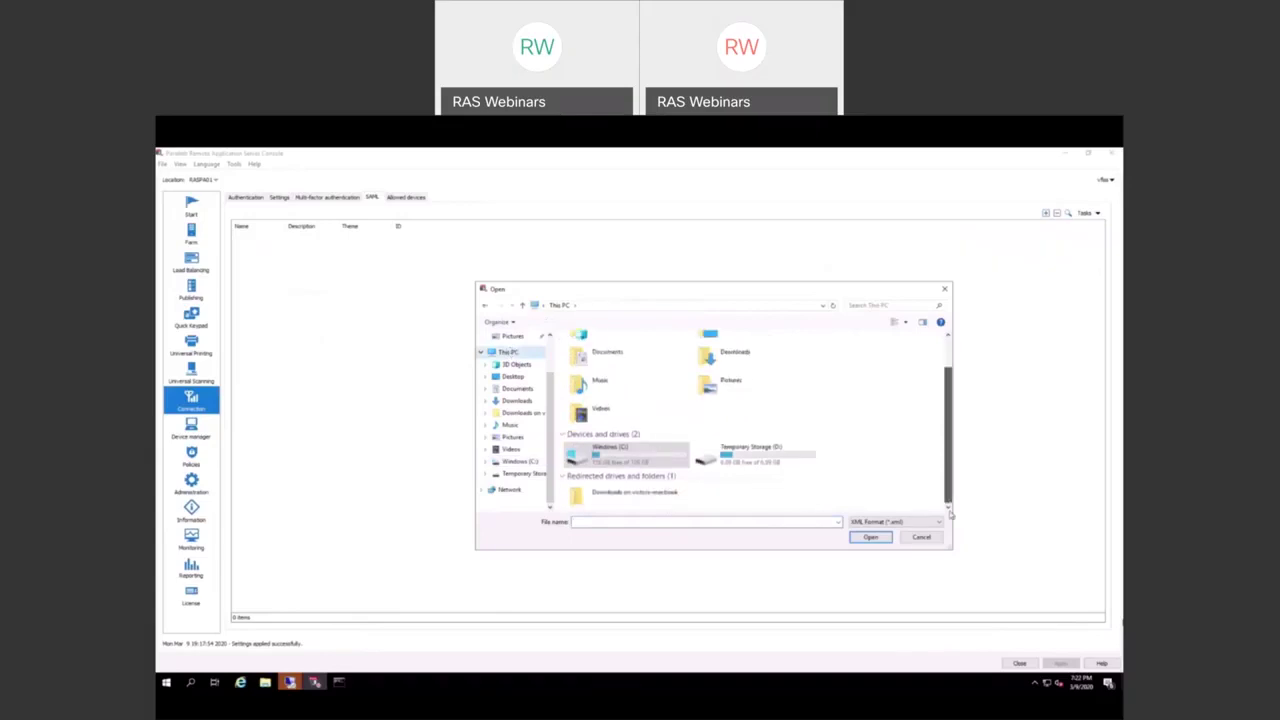
{"action": "double_click", "coordinate": [608, 493]}
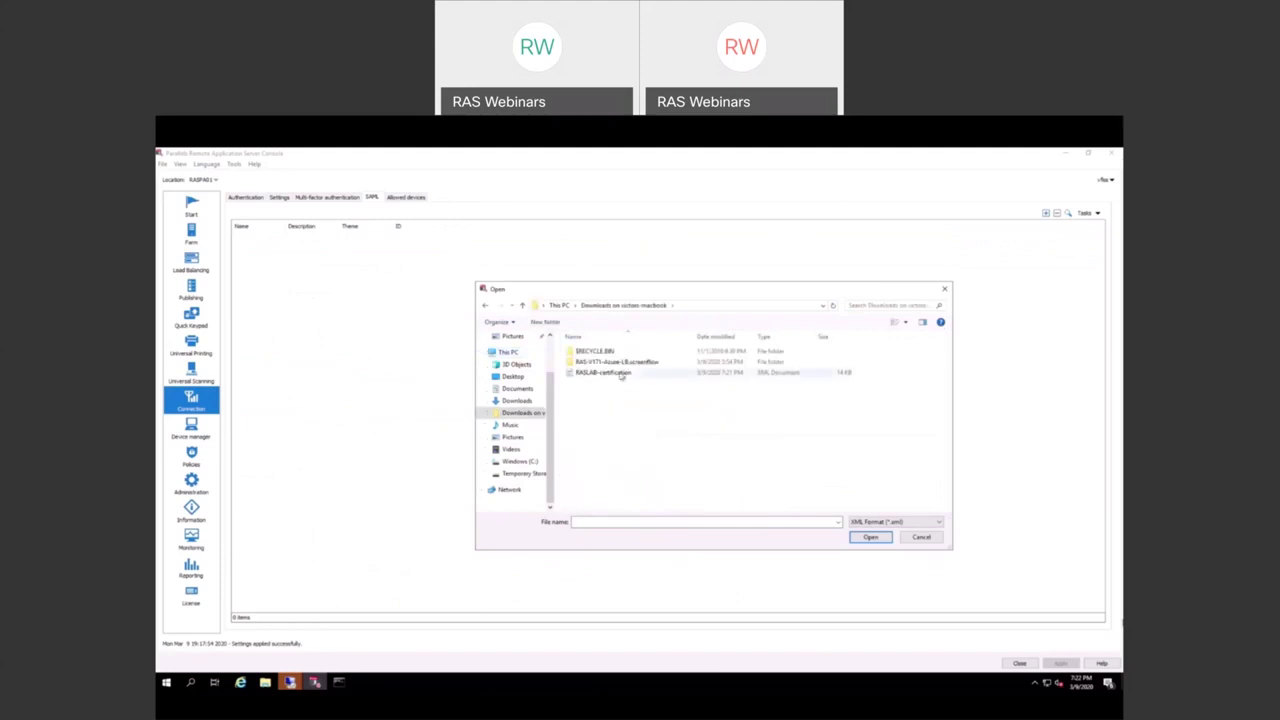
{"action": "left_click", "coordinate": [630, 378]}
{"action": "left_click", "coordinate": [871, 538]}
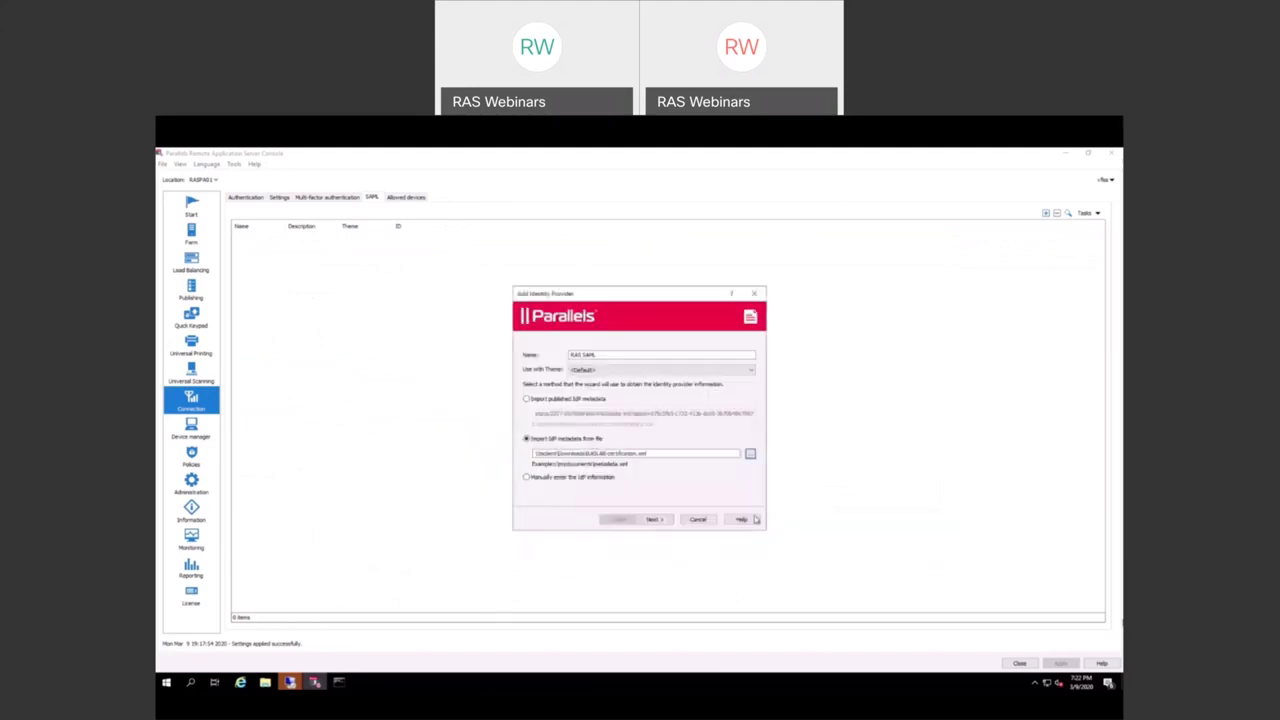
{"action": "left_click", "coordinate": [654, 519]}
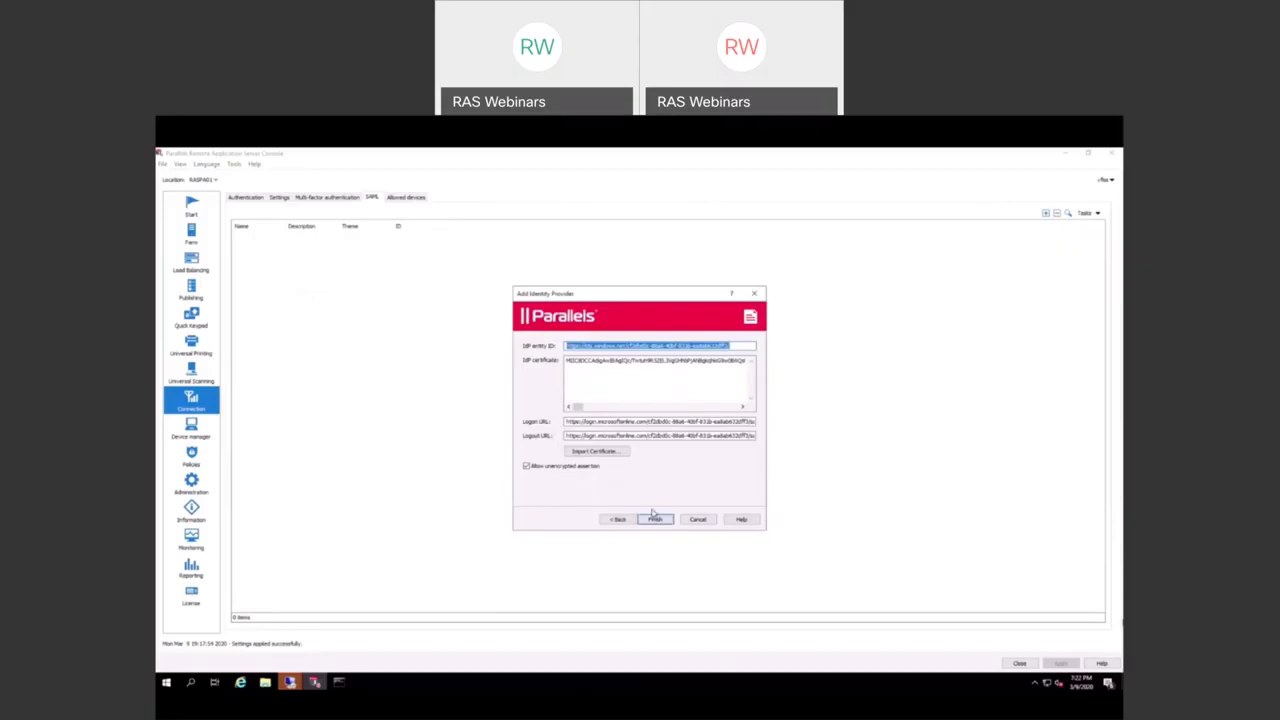
{"action": "left_click", "coordinate": [656, 520]}
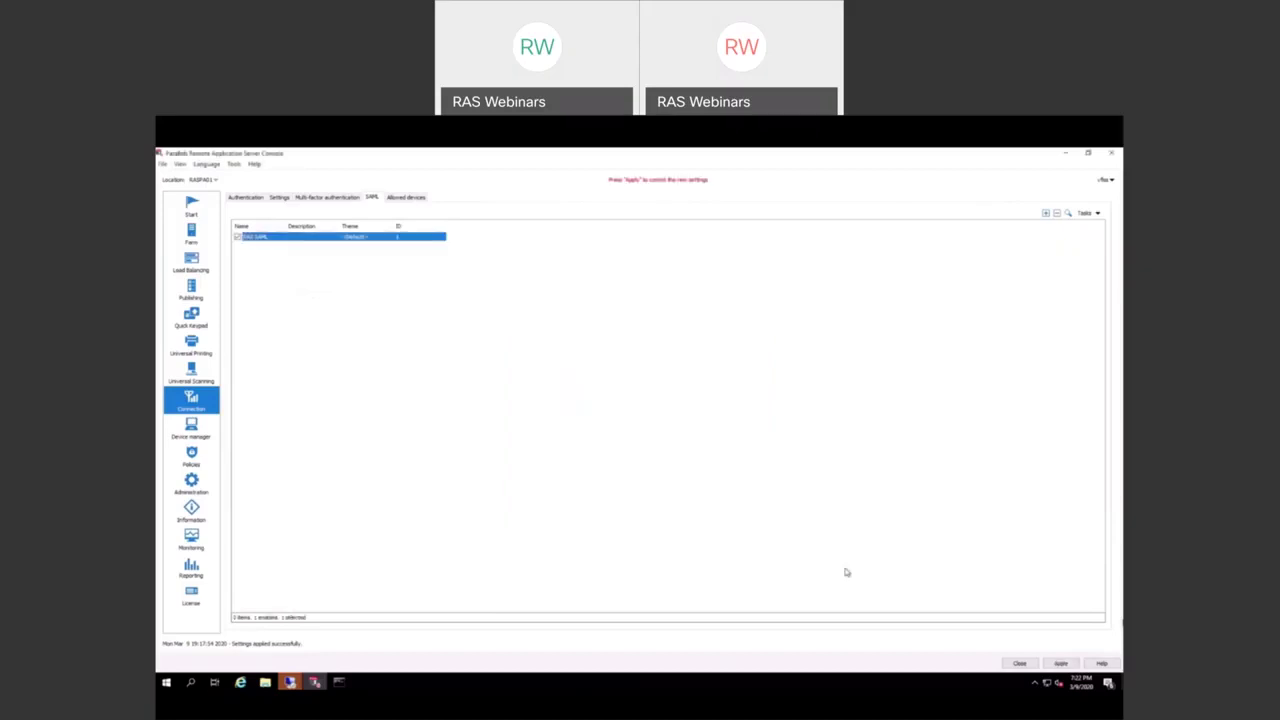
Apply the RAS SAML provider and enter 52.183.65.125 as its service-provider host
{"action": "left_click", "coordinate": [1060, 663]}
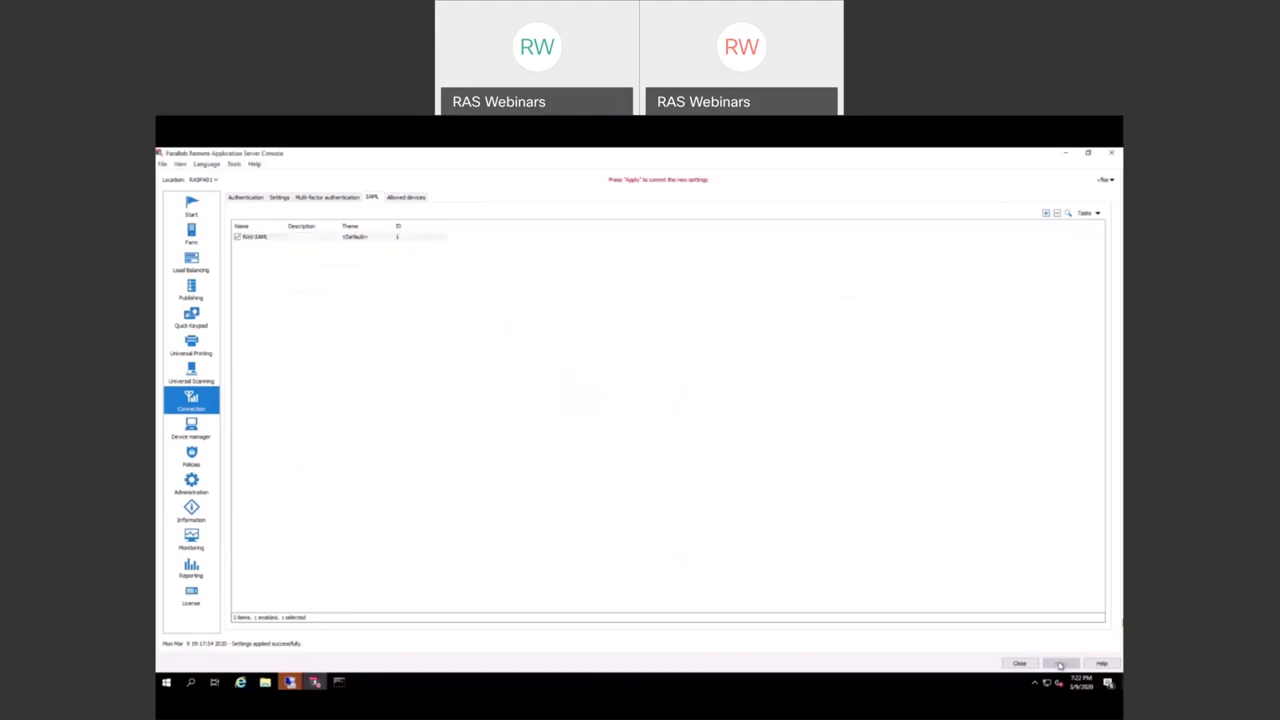
{"action": "double_click", "coordinate": [263, 240]}
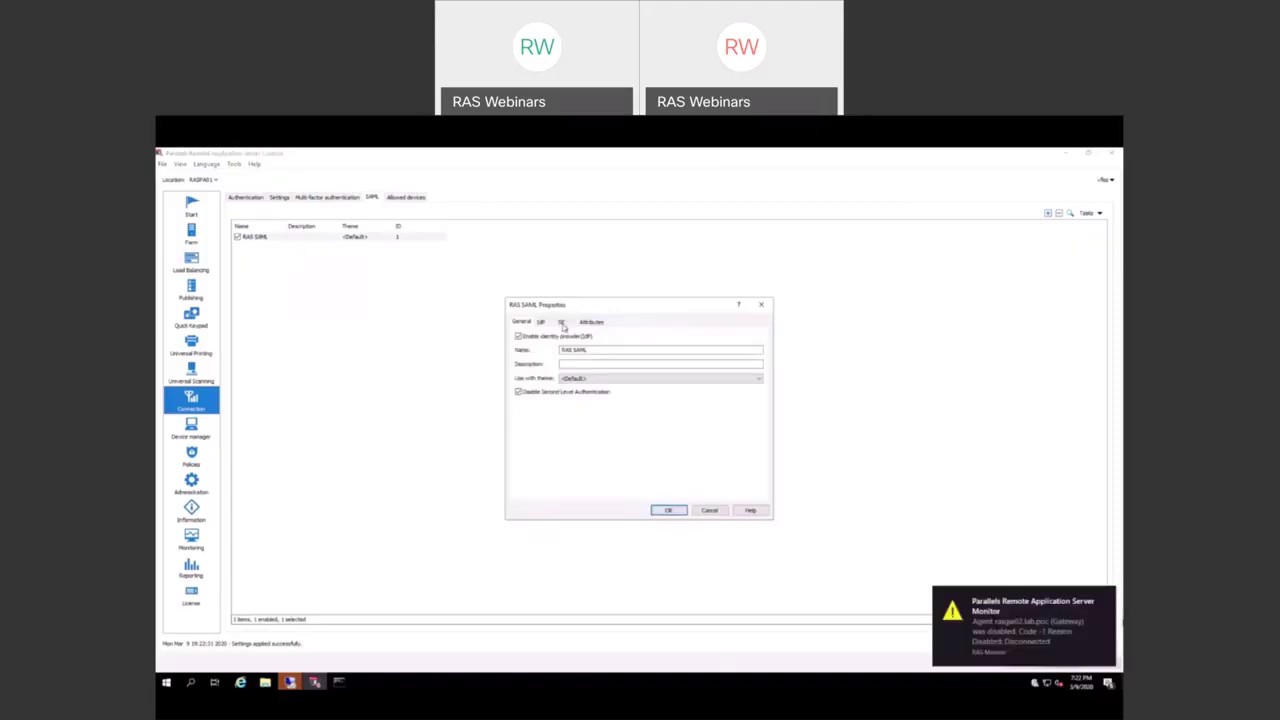
{"action": "left_click", "coordinate": [562, 326]}
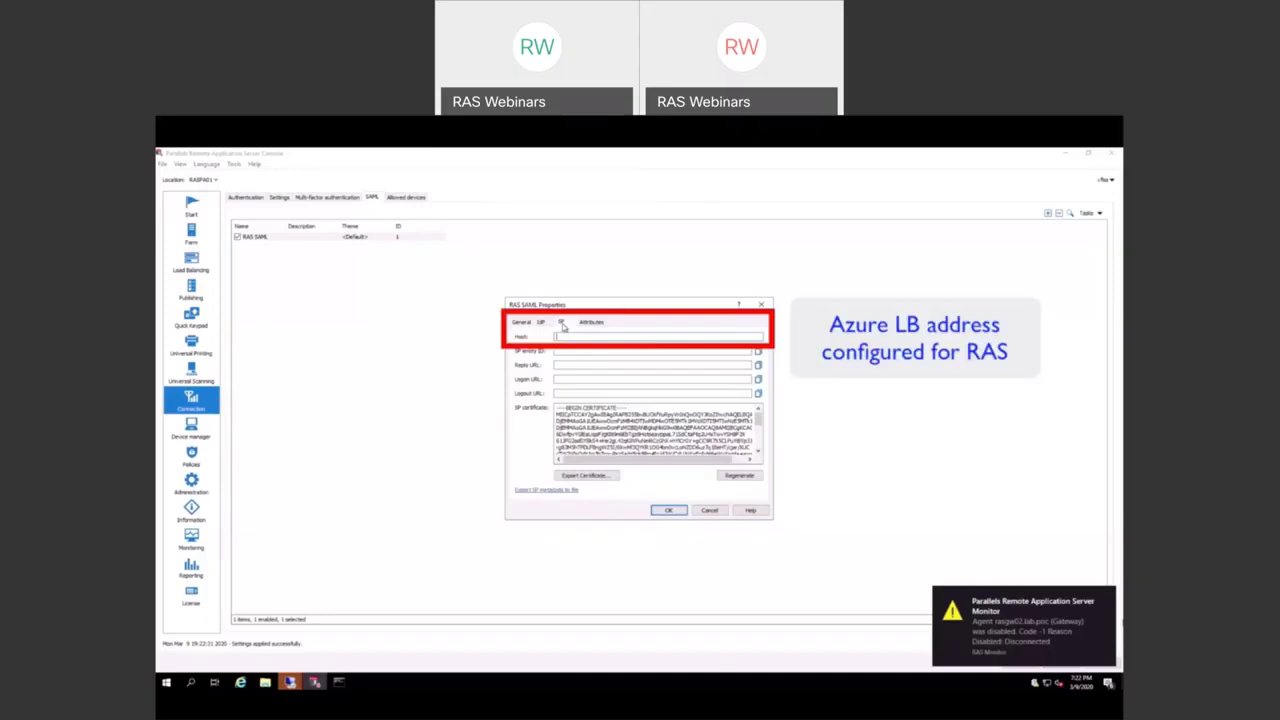
{"action": "type", "text": "52.183.65.125"}
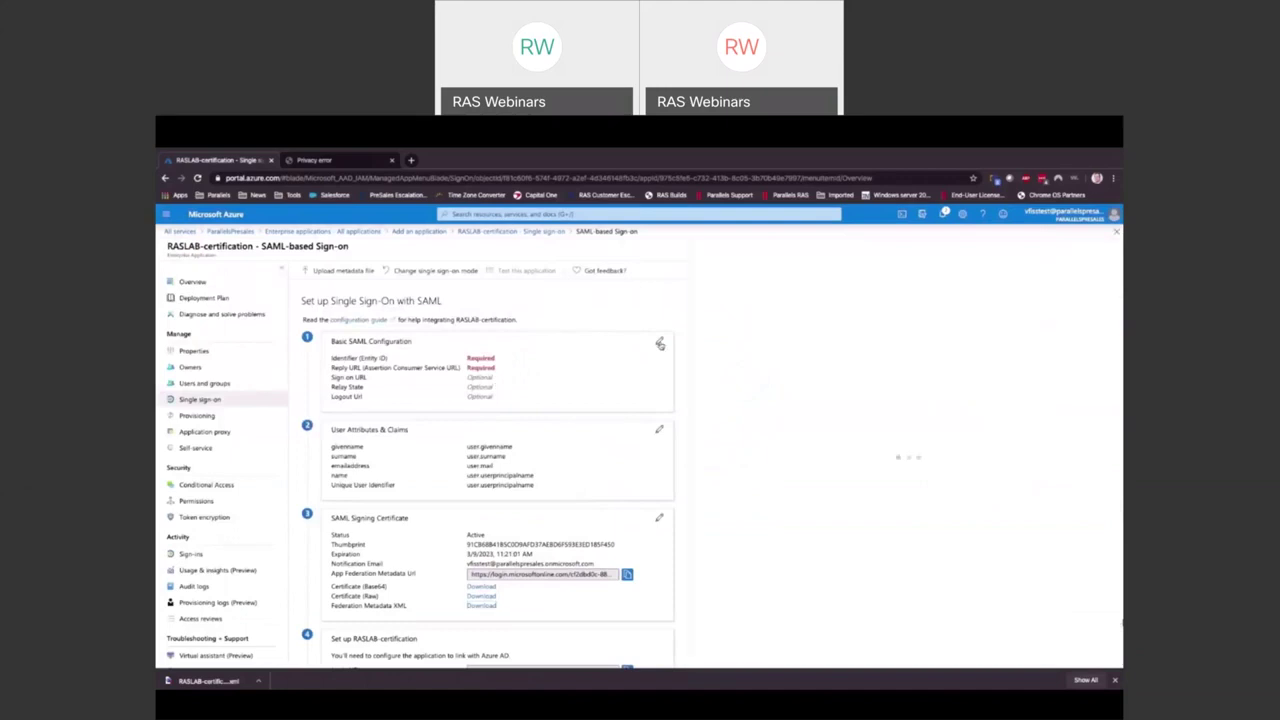
Paste the RAS entity ID and Reply URL into Azure's Identifier and Reply URL fields
{"action": "left_click", "coordinate": [734, 313]}
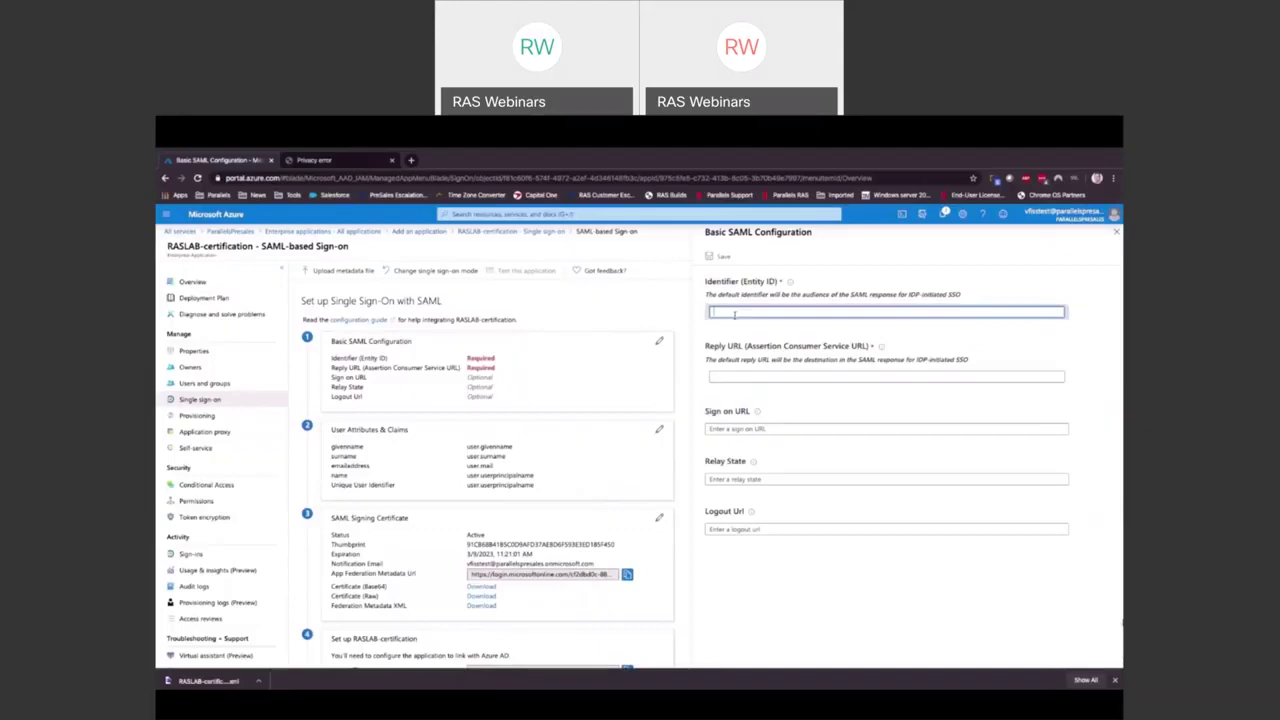
{"action": "type", "text": "https://52.183.65.125/RASHTML5Gateway/sso/idp_1/metadata.xml"}
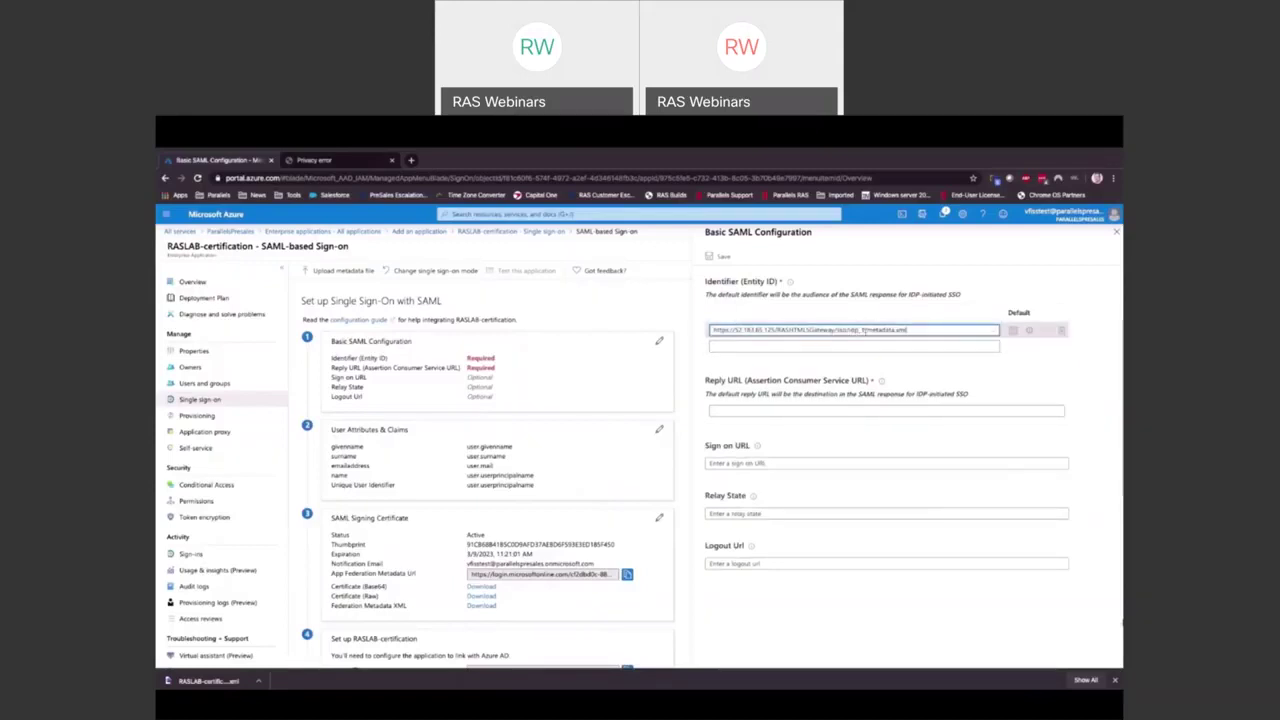
{"action": "key", "text": "ctrl+Left"}
{"action": "key", "text": "ctrl+Right"}
{"action": "key", "text": "ctrl+Right"}
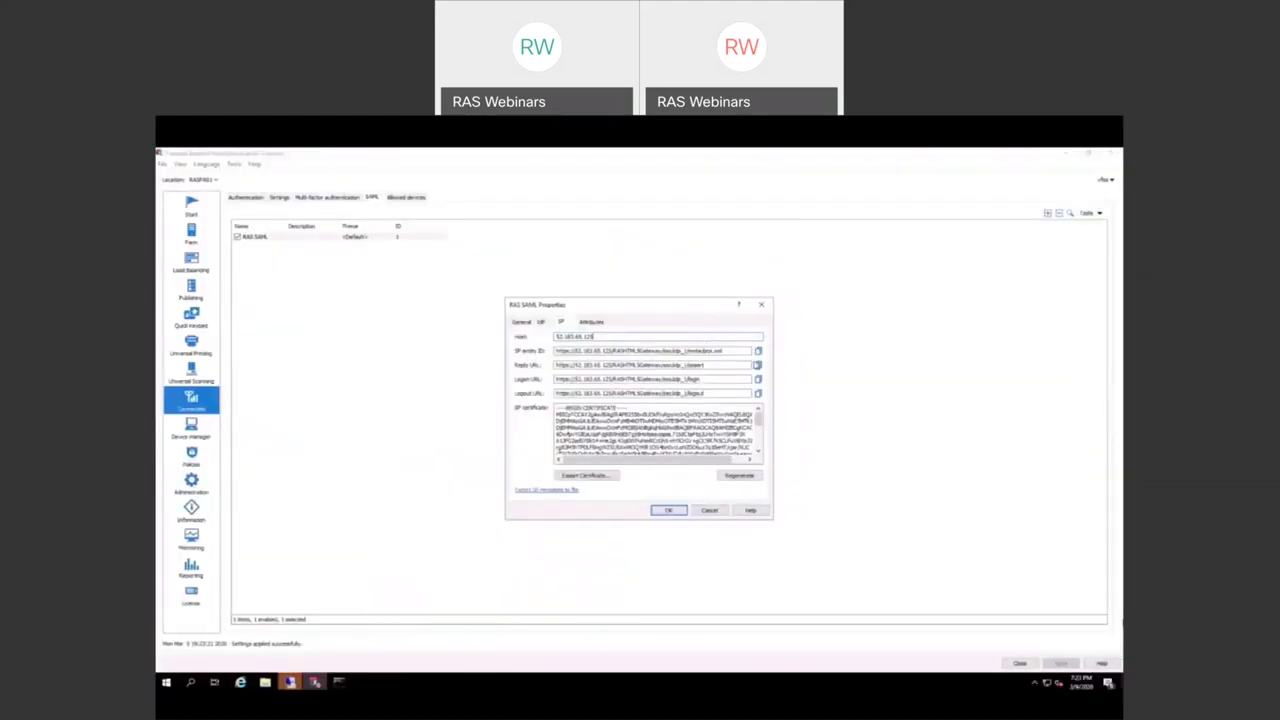
{"action": "left_click", "coordinate": [757, 365]}
{"action": "key", "text": "ctrl+Right"}
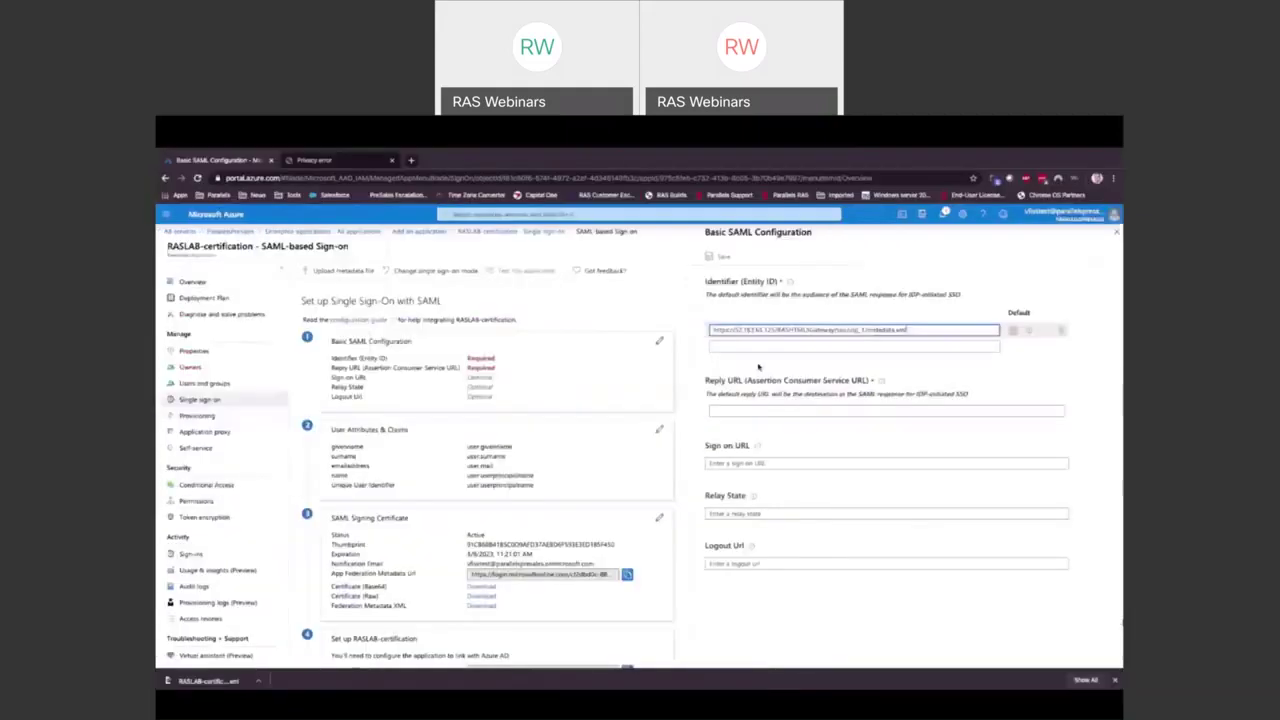
{"action": "left_click", "coordinate": [745, 413]}
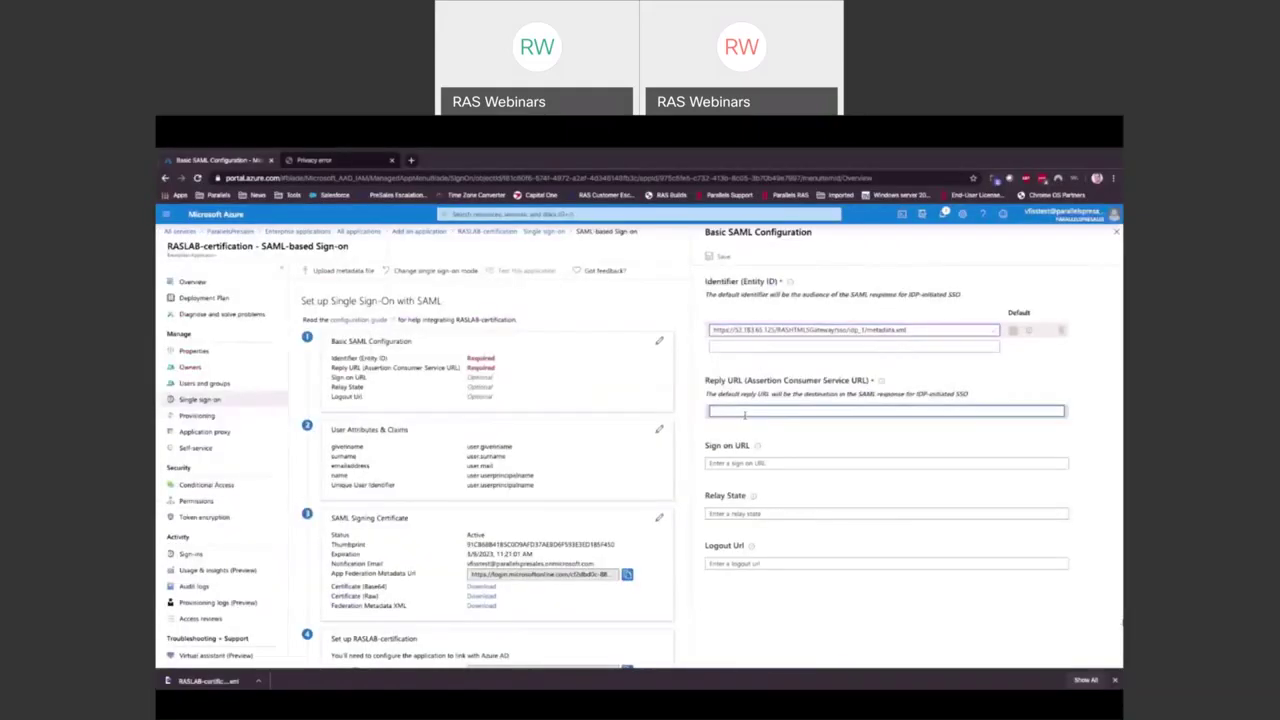
{"action": "key", "text": "ctrl+v"}
Paste the RAS logon URL into the Sign on URL and Relay State fields
{"action": "key", "text": "ctrl+Right"}
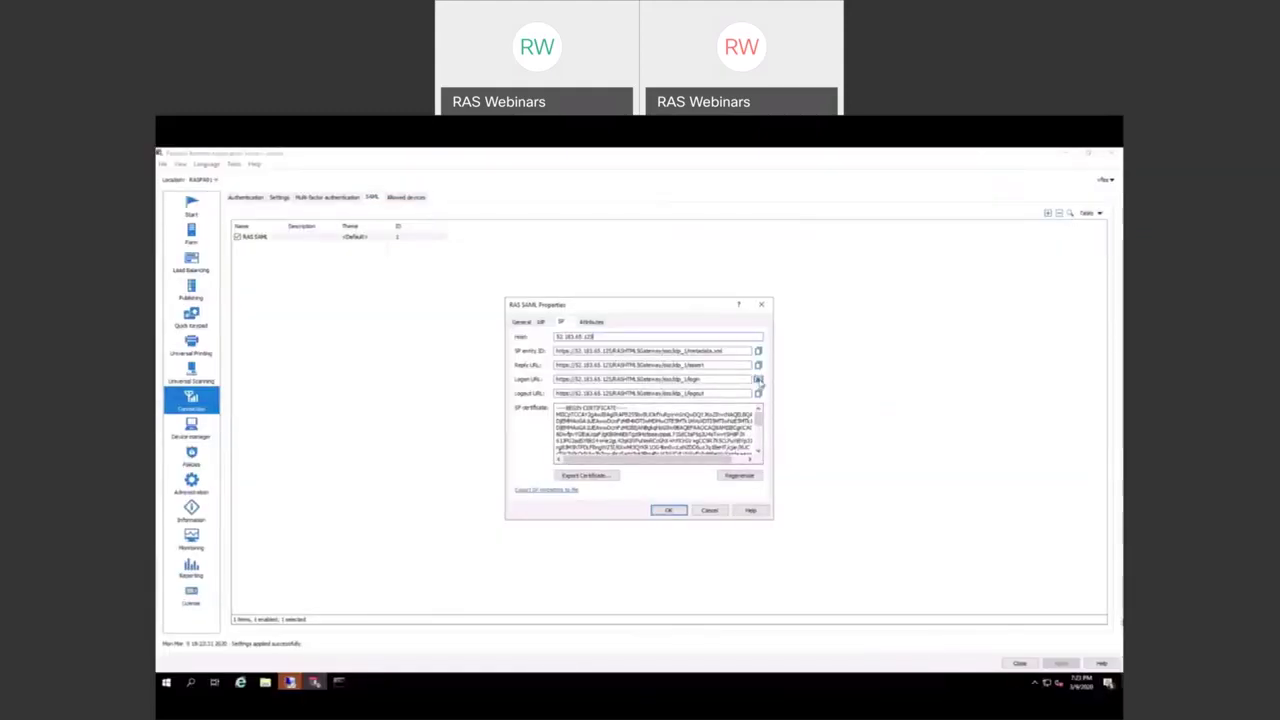
{"action": "key", "text": "ctrl+super+Left"}
{"action": "left_click", "coordinate": [737, 497]}
{"action": "key", "text": "ctrl+v"}
{"action": "left_click", "coordinate": [735, 547]}
{"action": "key", "text": "ctrl+v"}
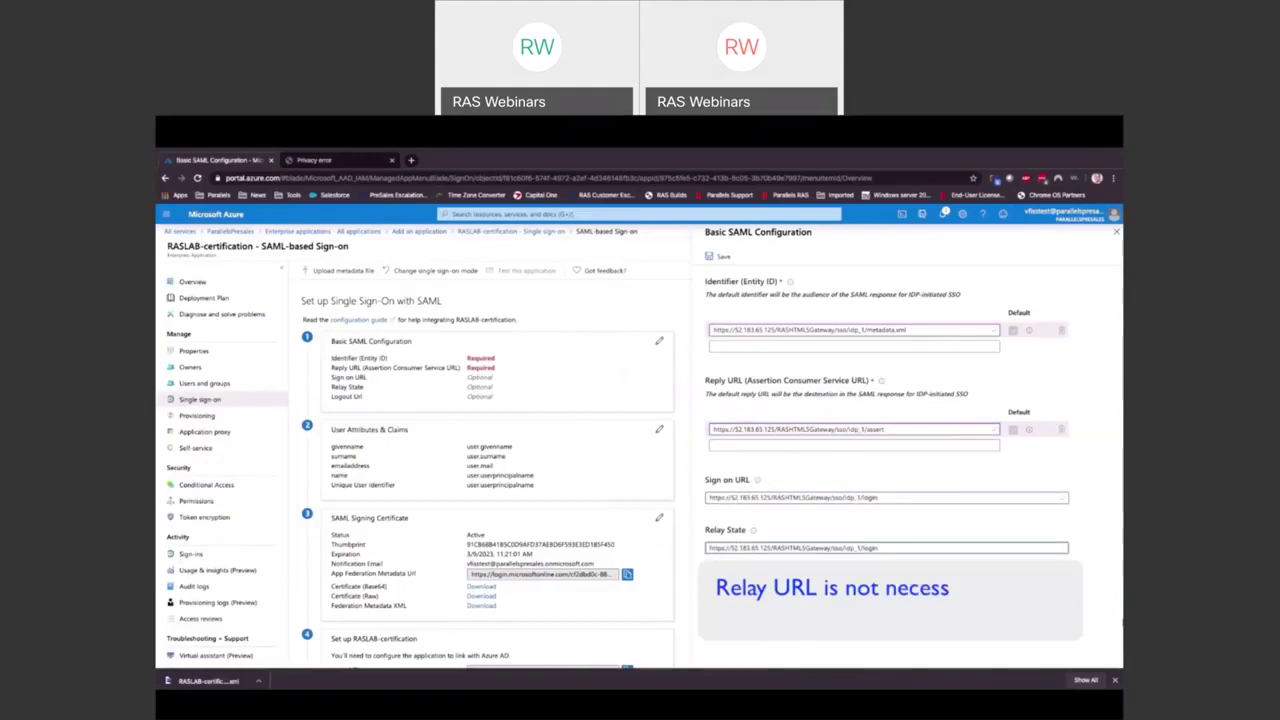
Paste the RAS logout URL into Logout Url and save the Basic SAML Configuration
{"action": "left_click", "coordinate": [735, 597]}
{"action": "key", "text": "alt+Tab"}
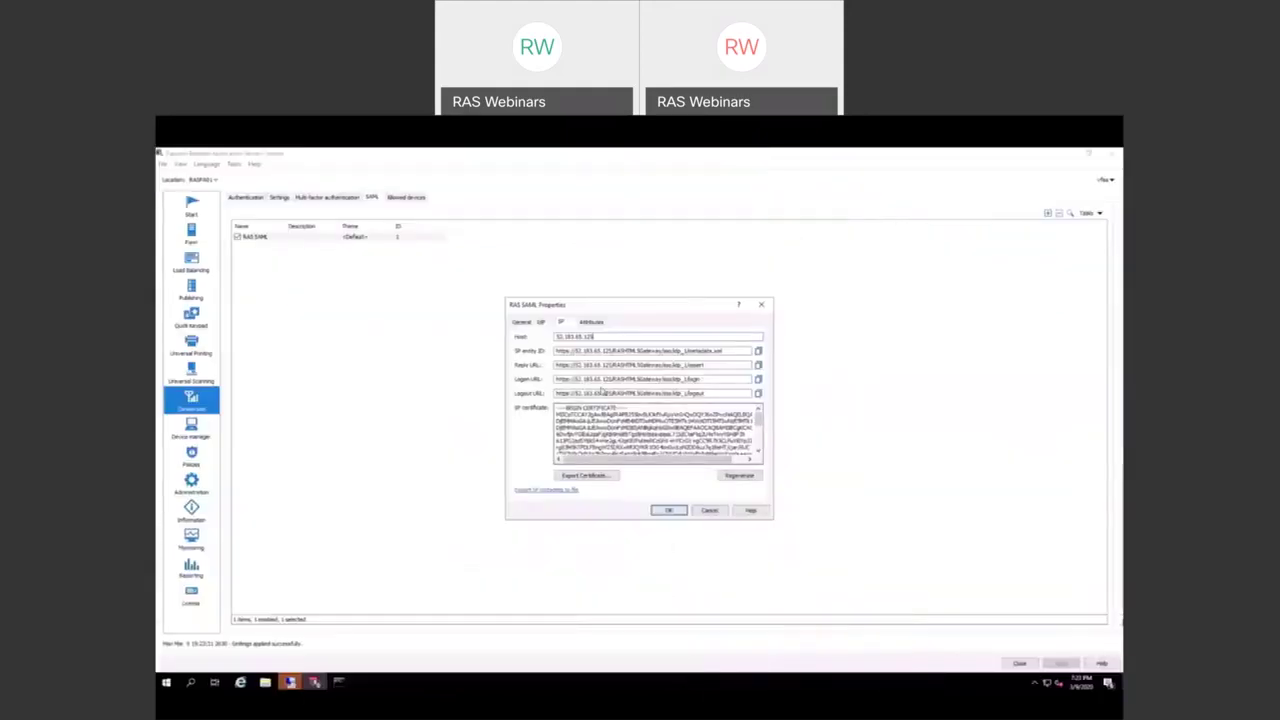
{"action": "left_click", "coordinate": [758, 394]}
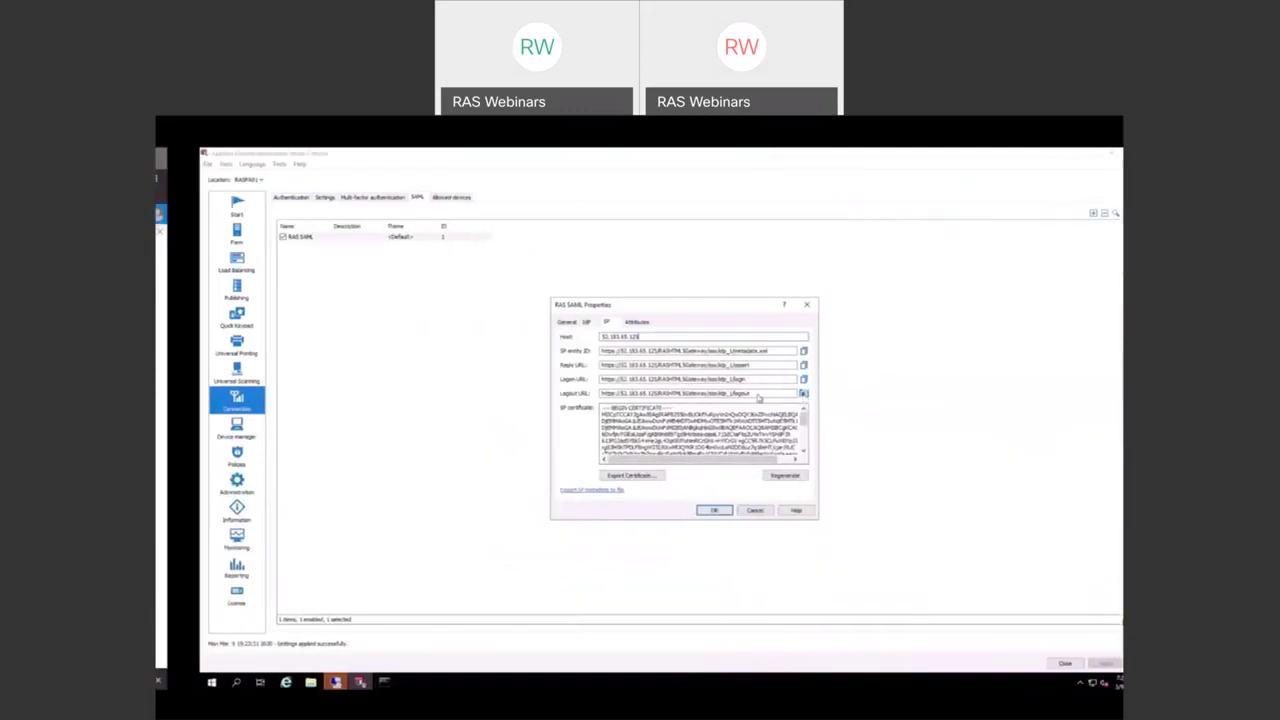
{"action": "key", "text": "alt+Tab"}
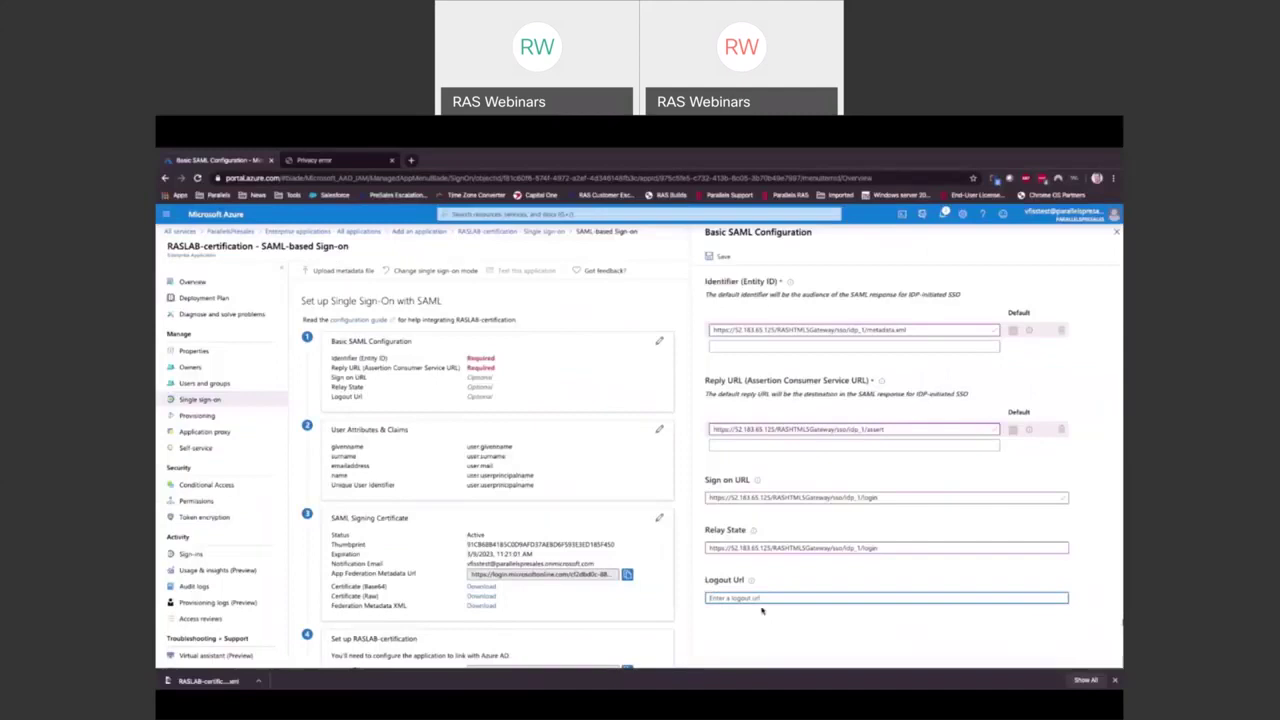
{"action": "key", "text": "ctrl+v"}
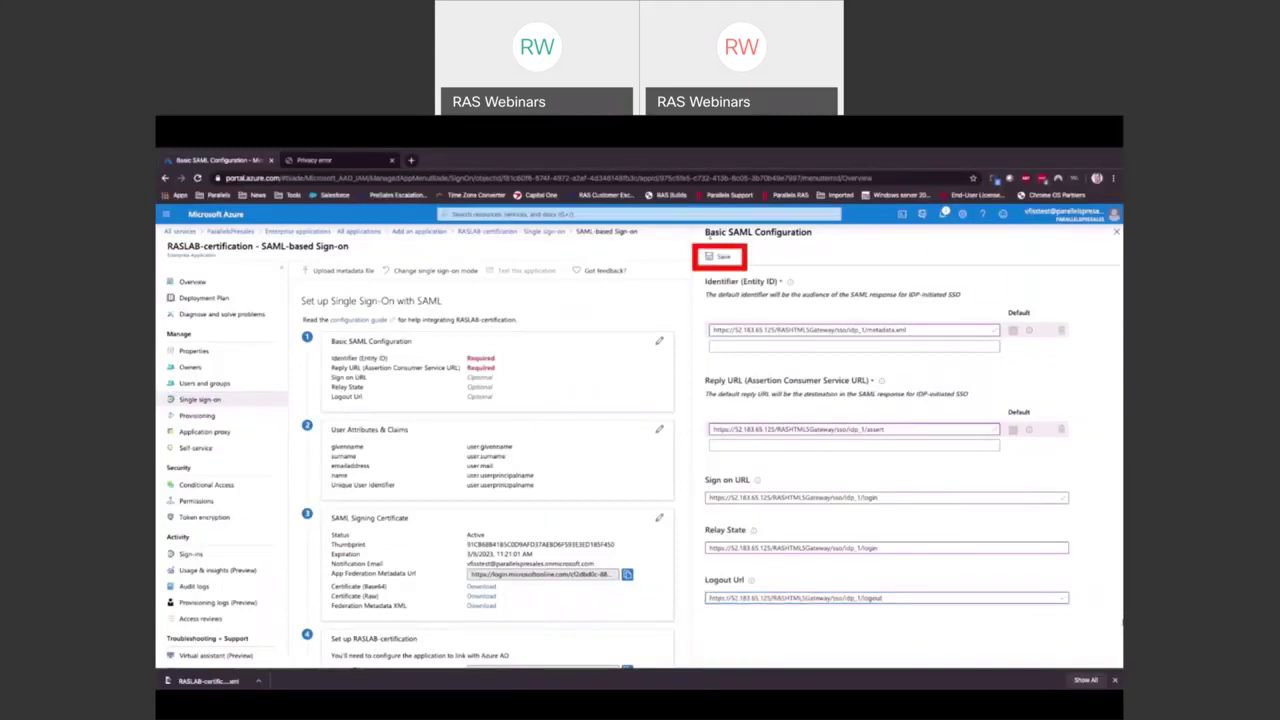
{"action": "left_click", "coordinate": [716, 258]}
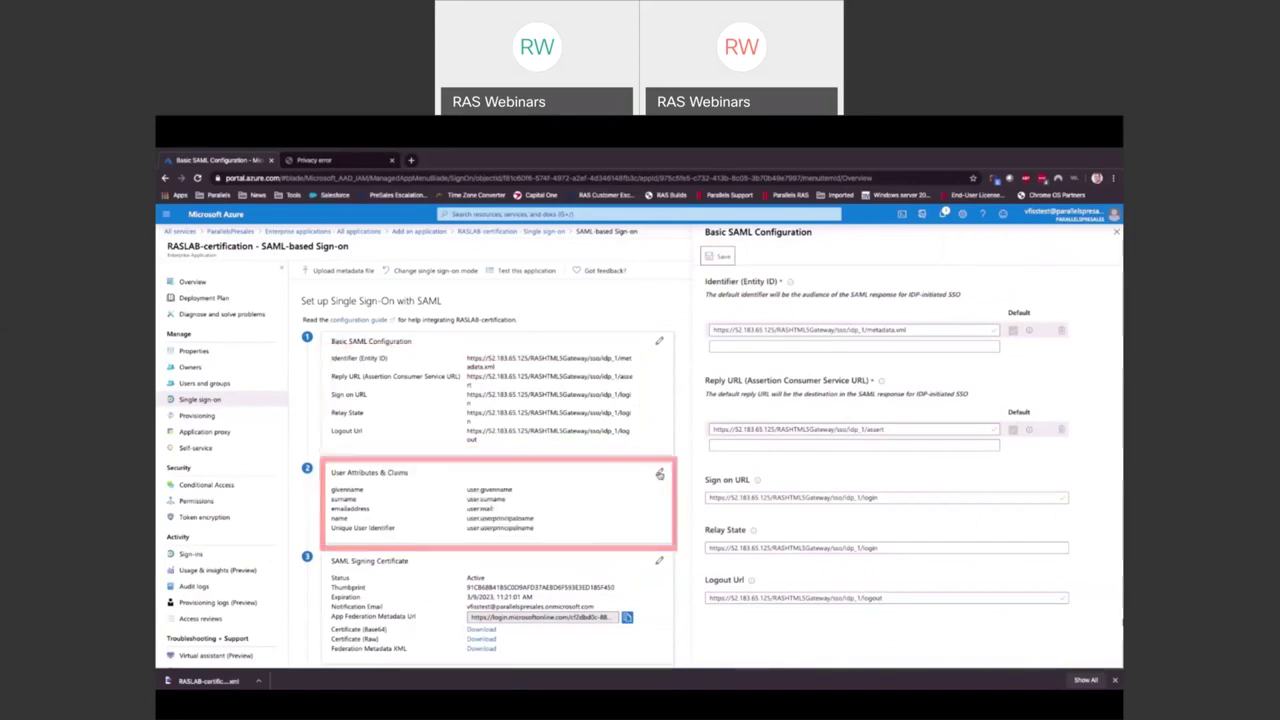
Copy the name claim URL from Azure's User Attributes & Claims
{"action": "left_click", "coordinate": [659, 474]}
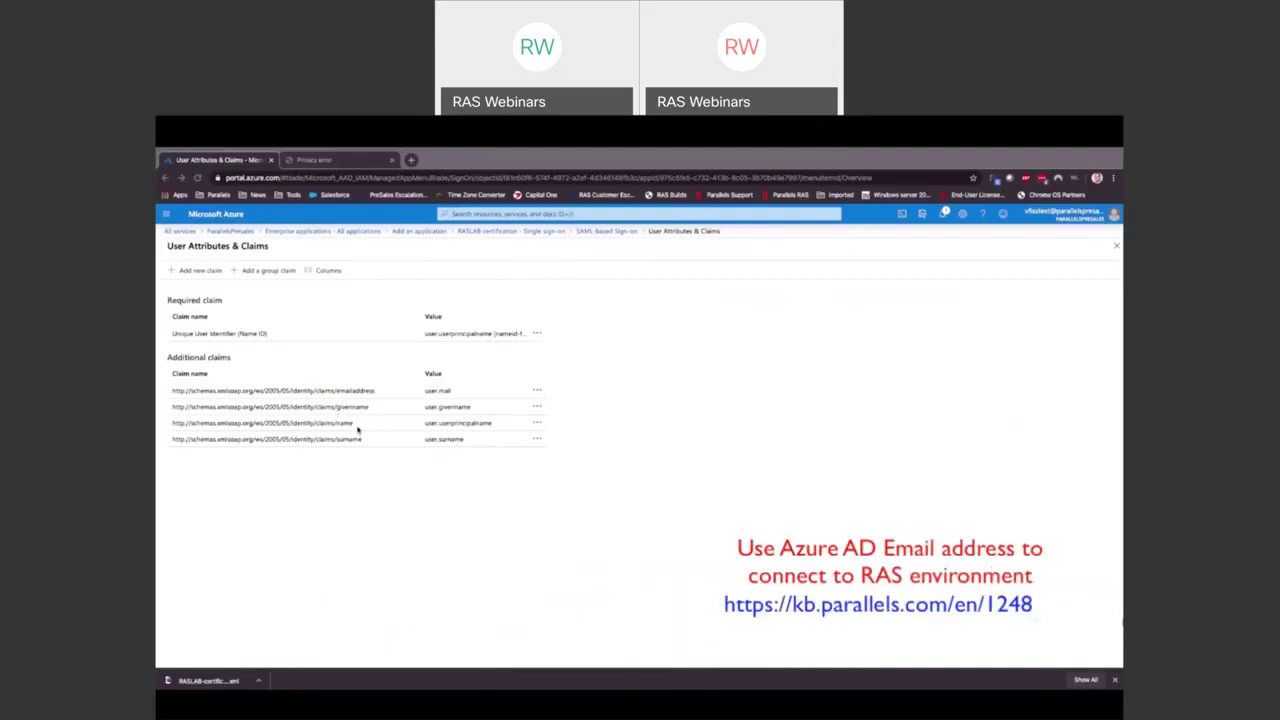
{"action": "left_click_drag", "start_coordinate": [169, 426], "coordinate": [363, 424]}
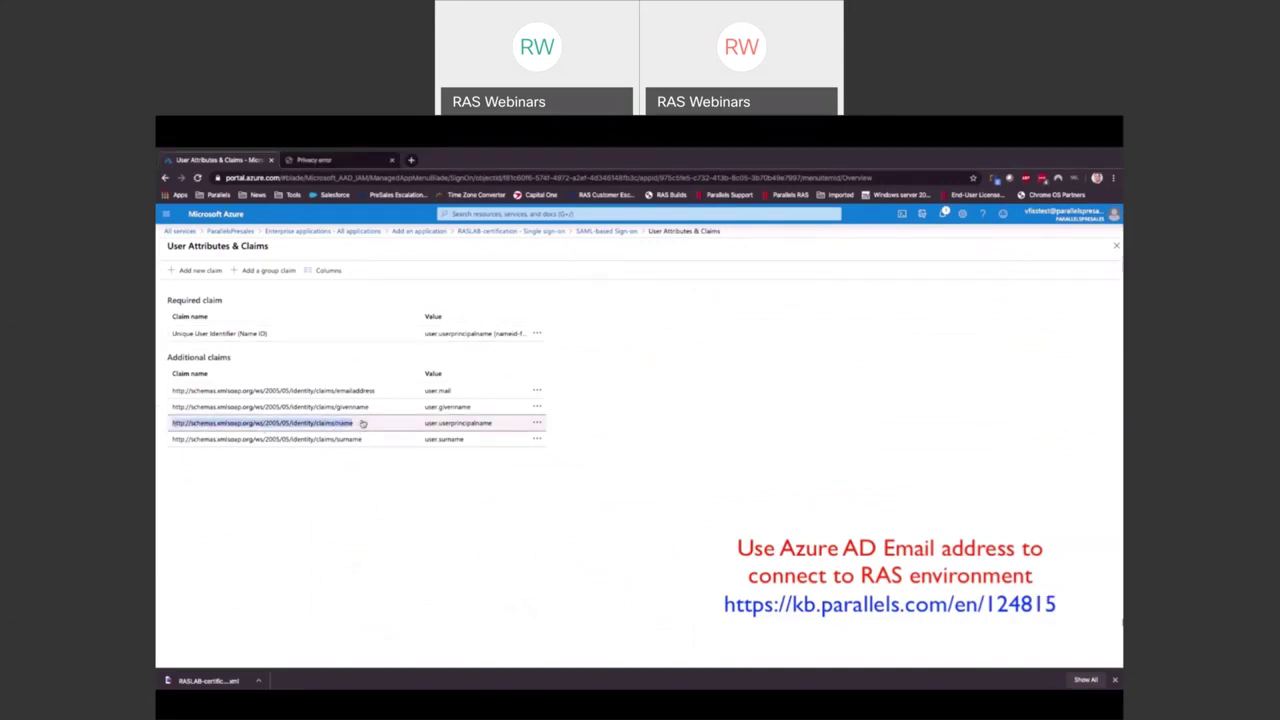
{"action": "right_click", "coordinate": [327, 431]}
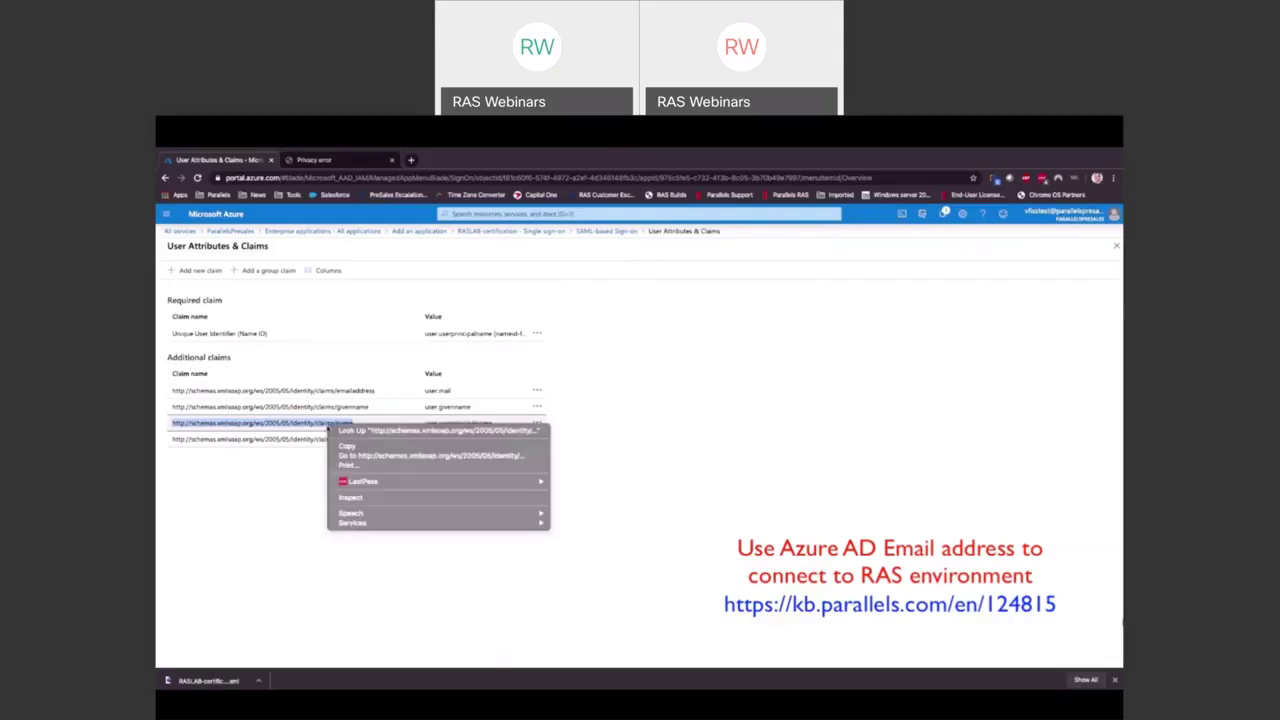
{"action": "left_click", "coordinate": [343, 447]}
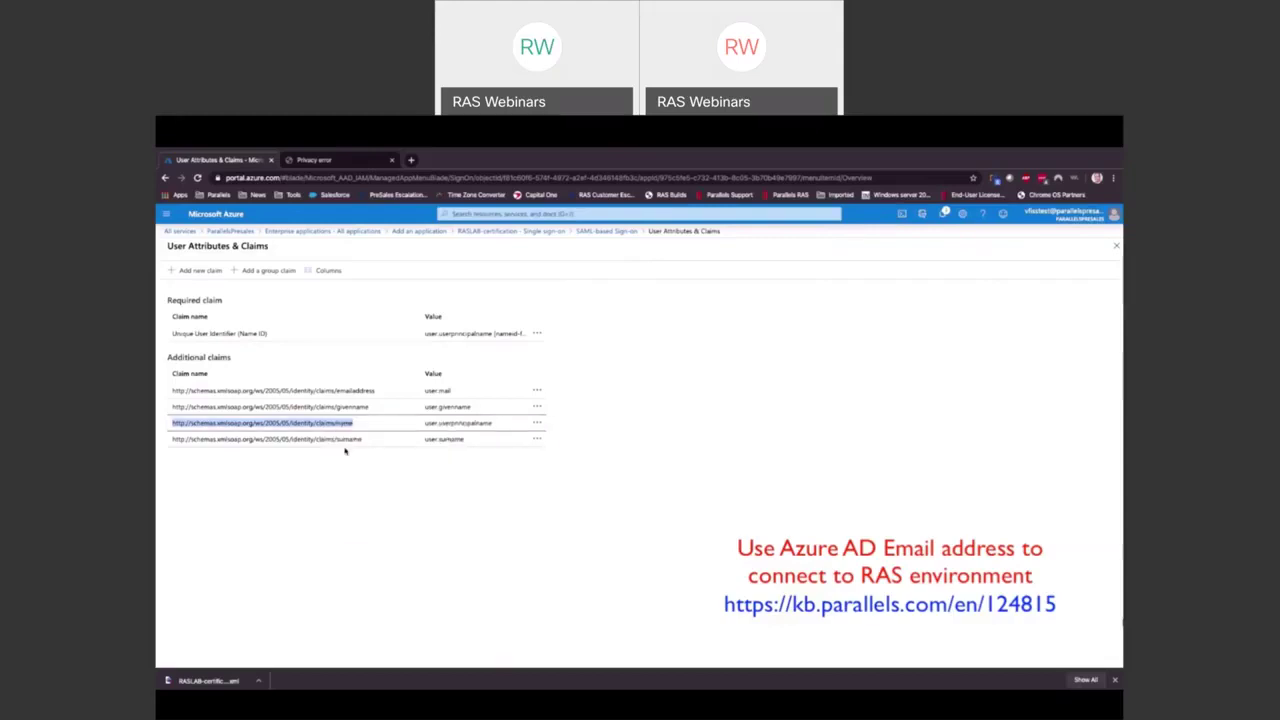
Enable RAS SAML's Custom attribute with the pasted claims/name URL and apply the settings
{"action": "key", "text": "super+Tab"}
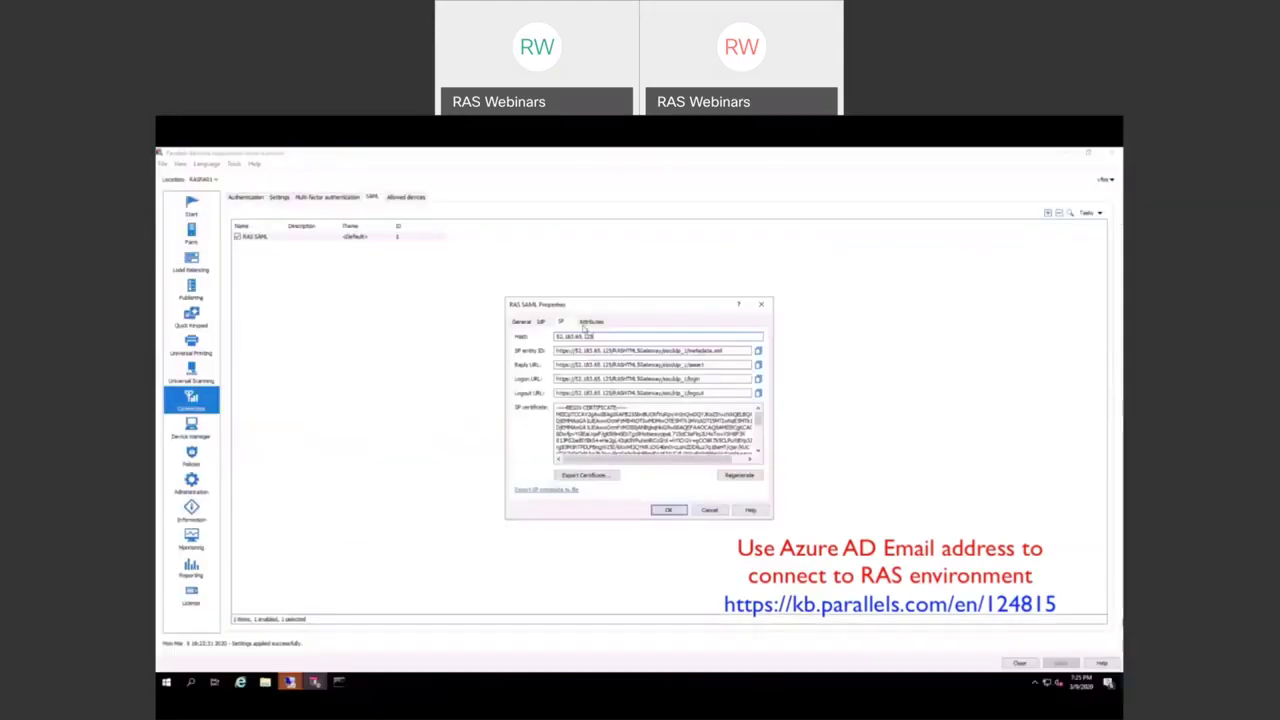
{"action": "left_click", "coordinate": [590, 322]}
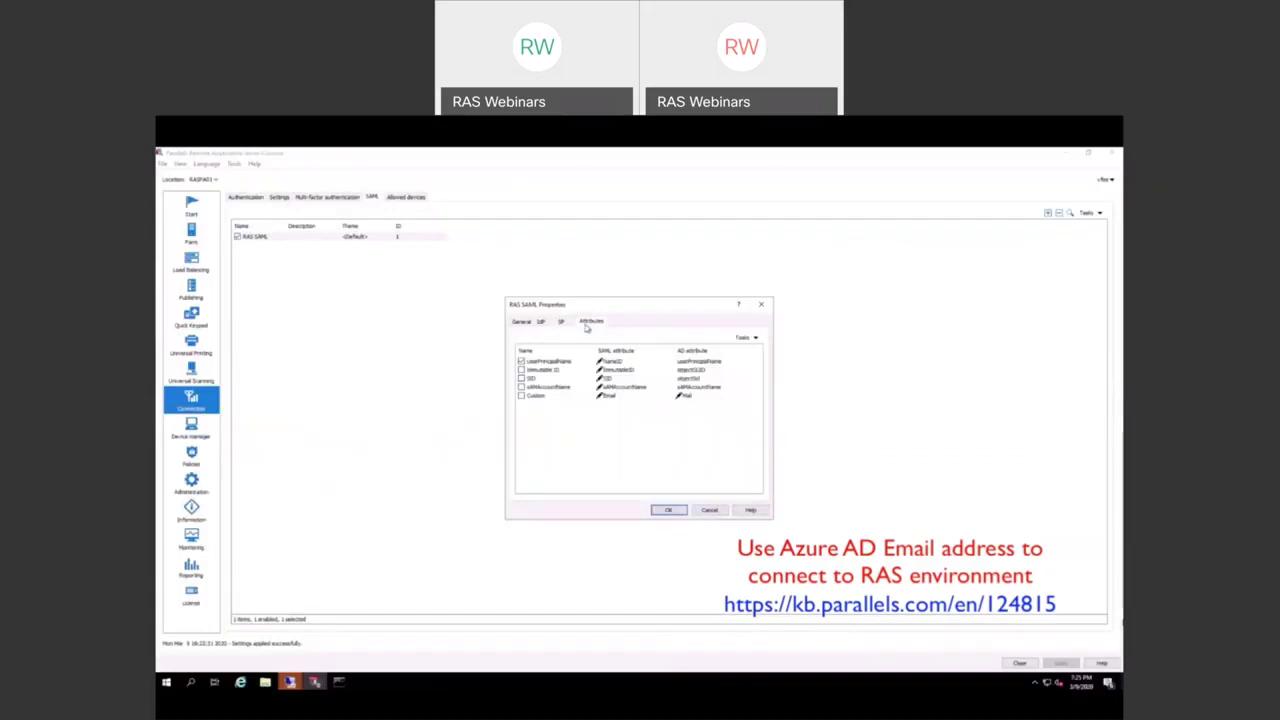
{"action": "left_click", "coordinate": [521, 397]}
{"action": "double_click", "coordinate": [607, 396]}
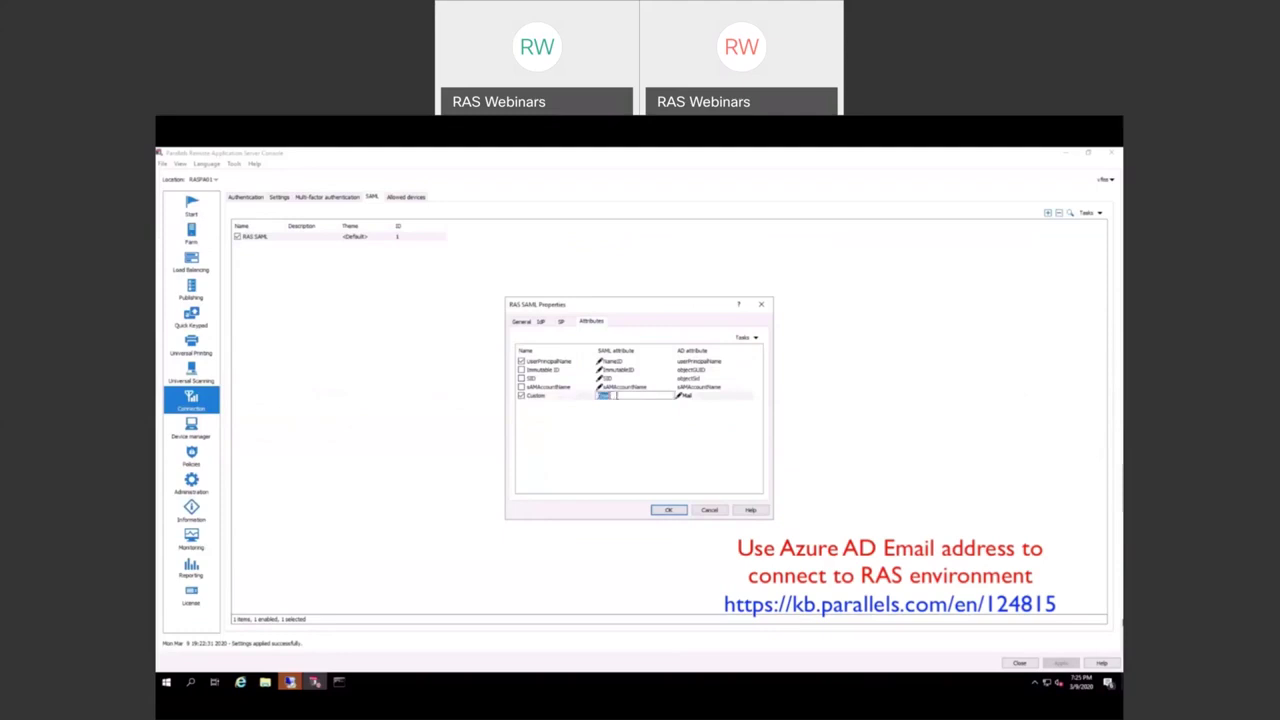
{"action": "right_click", "coordinate": [616, 396]}
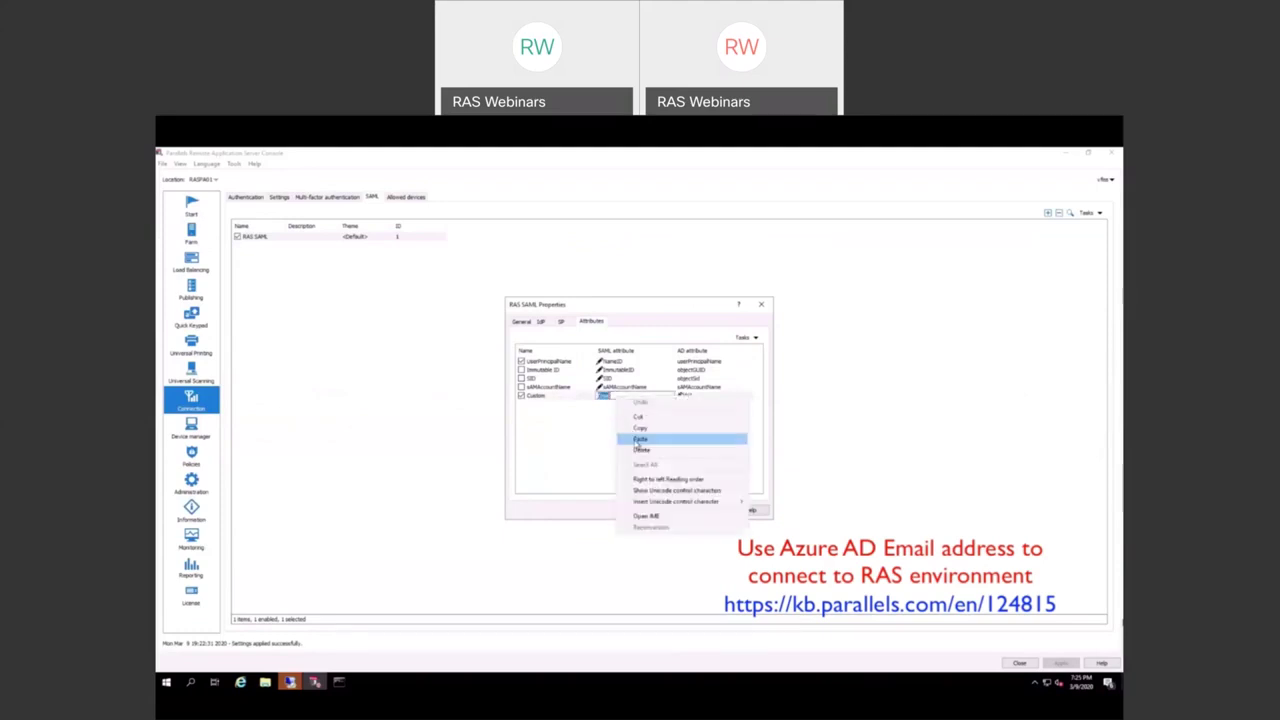
{"action": "left_click", "coordinate": [638, 440]}
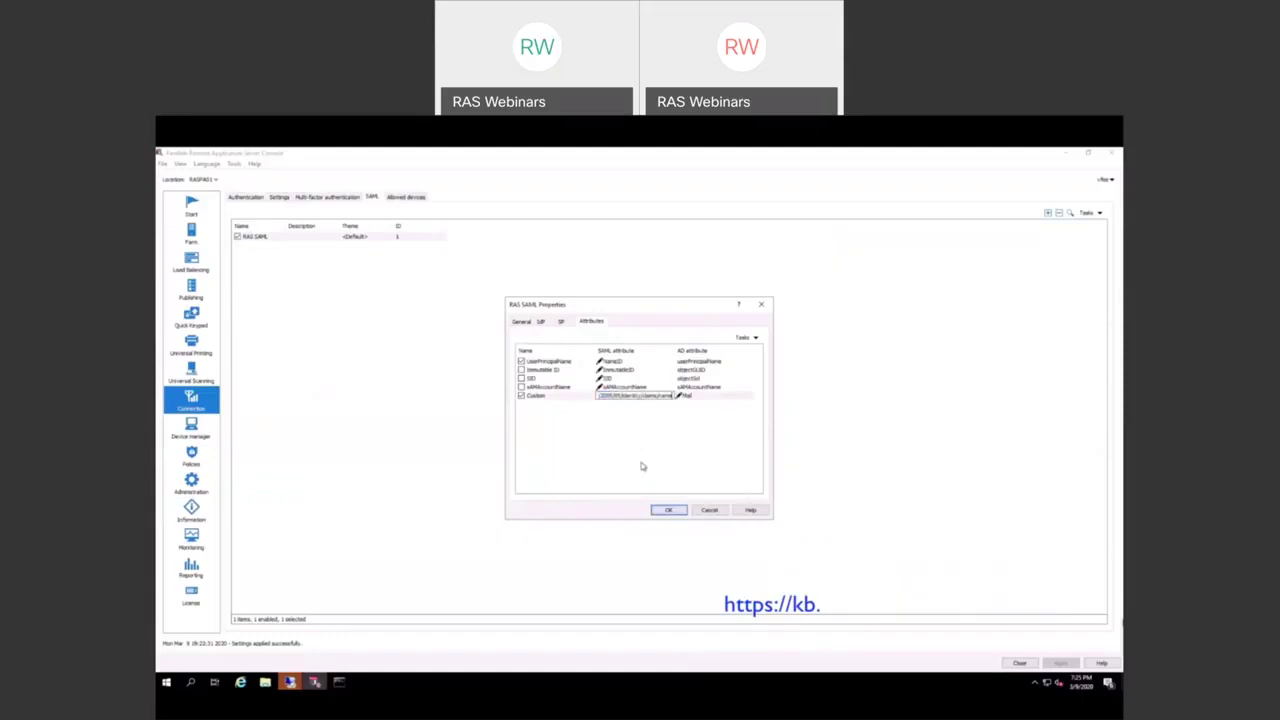
{"action": "left_click", "coordinate": [669, 510]}
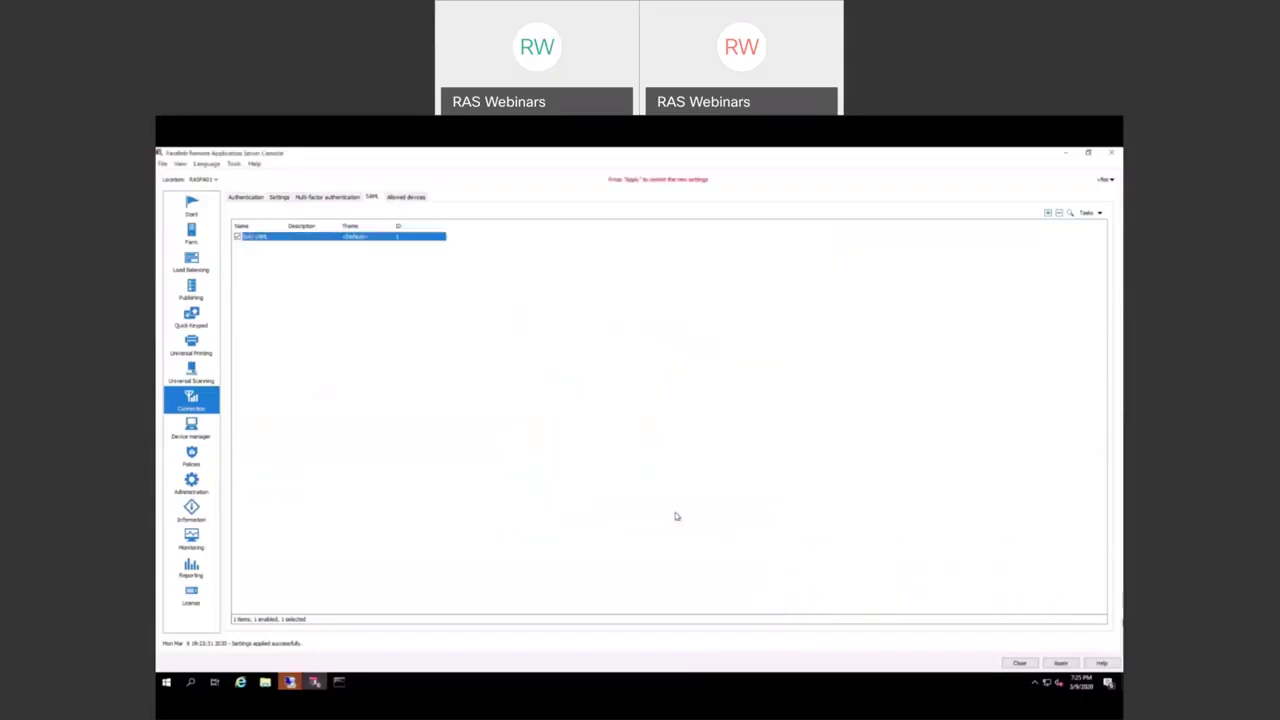
{"action": "left_click", "coordinate": [1063, 663]}
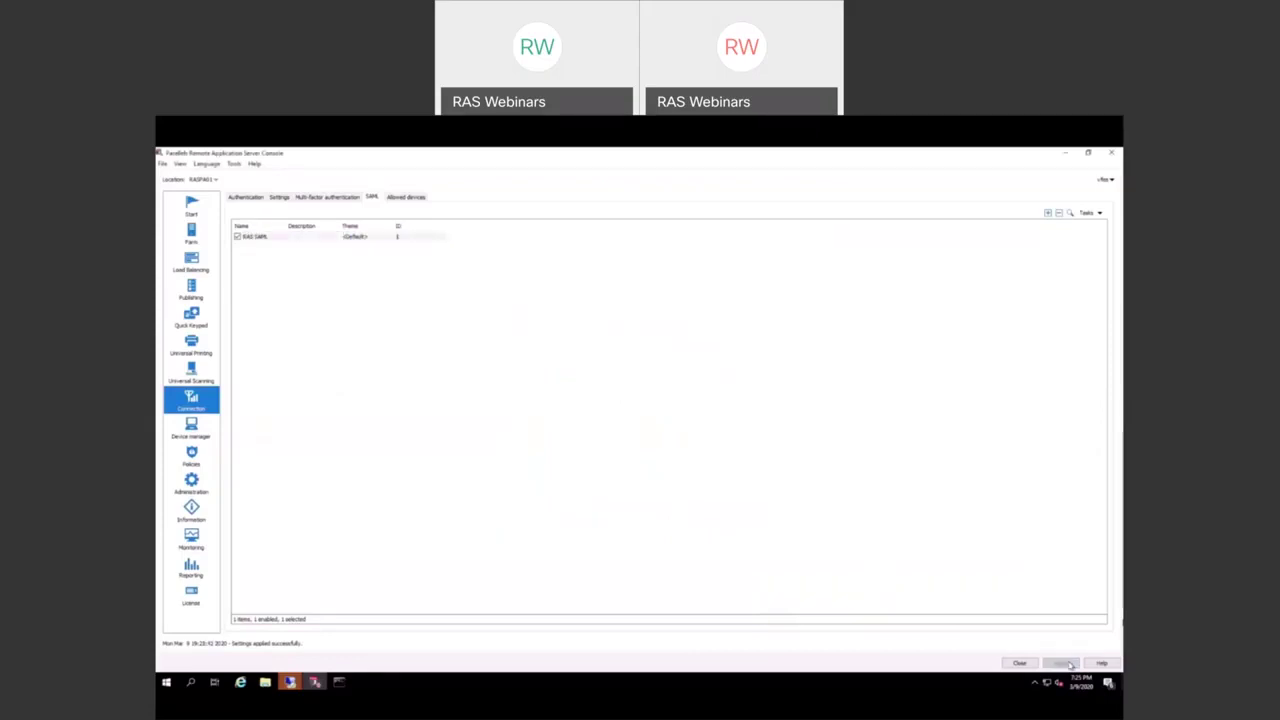
In Active Directory Users and Computers, start a new user in the Users container
{"action": "mouse_move", "coordinate": [290, 682]}
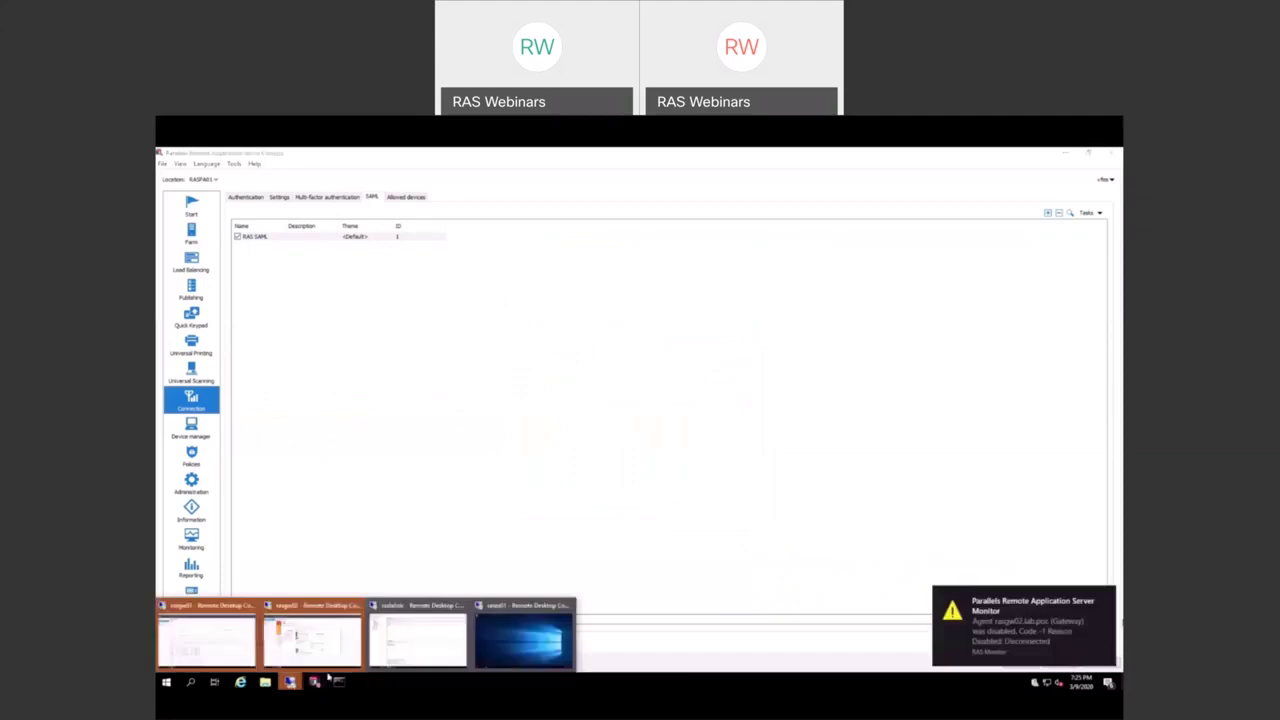
{"action": "left_click", "coordinate": [417, 640]}
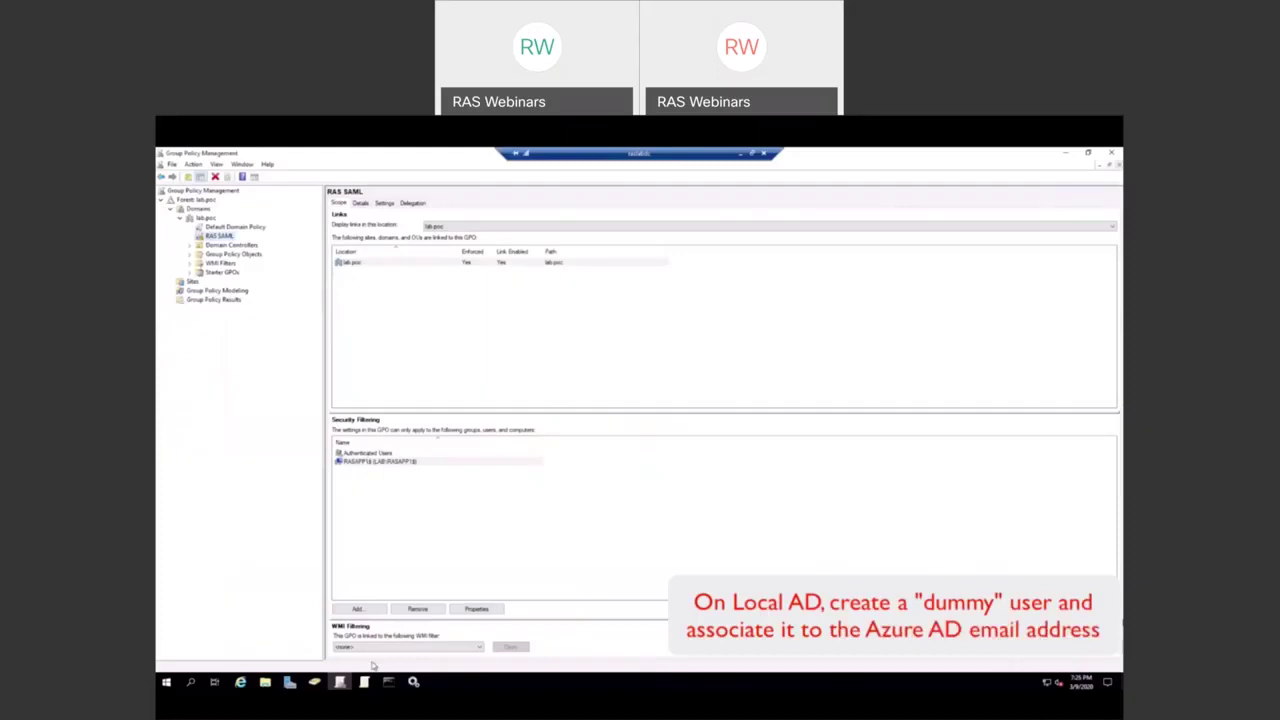
{"action": "left_click", "coordinate": [314, 682]}
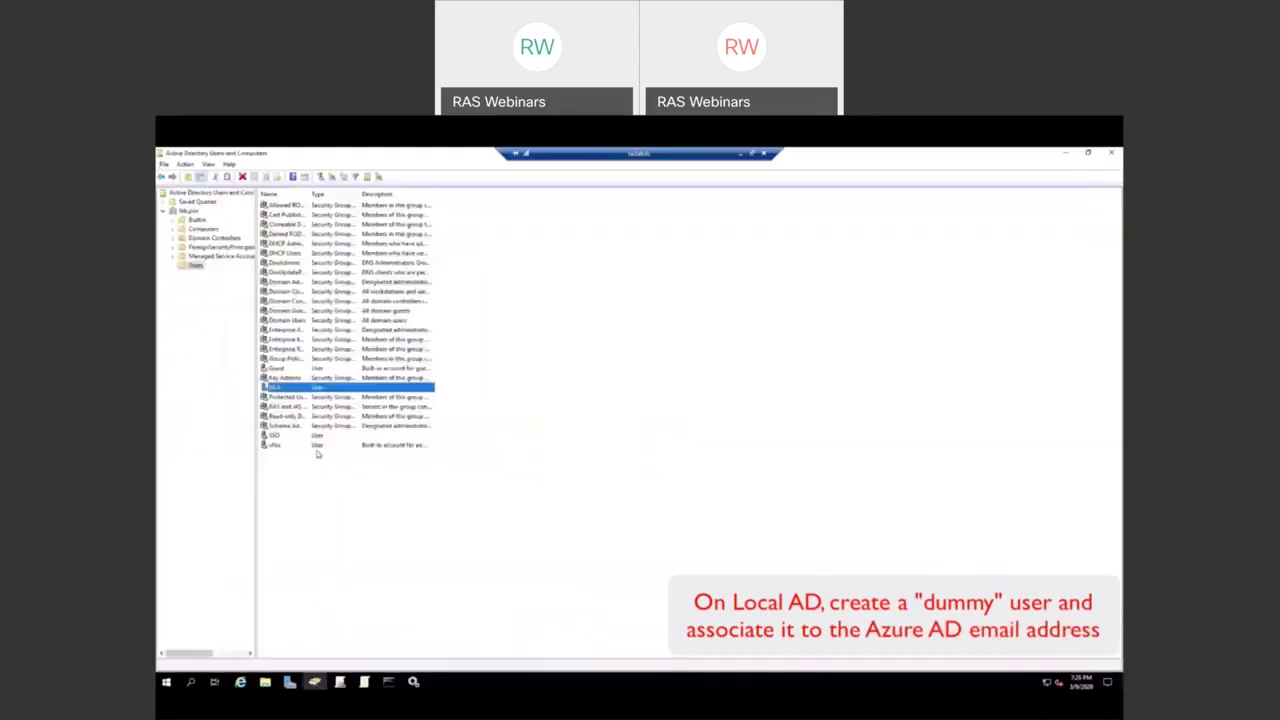
{"action": "left_click", "coordinate": [270, 471]}
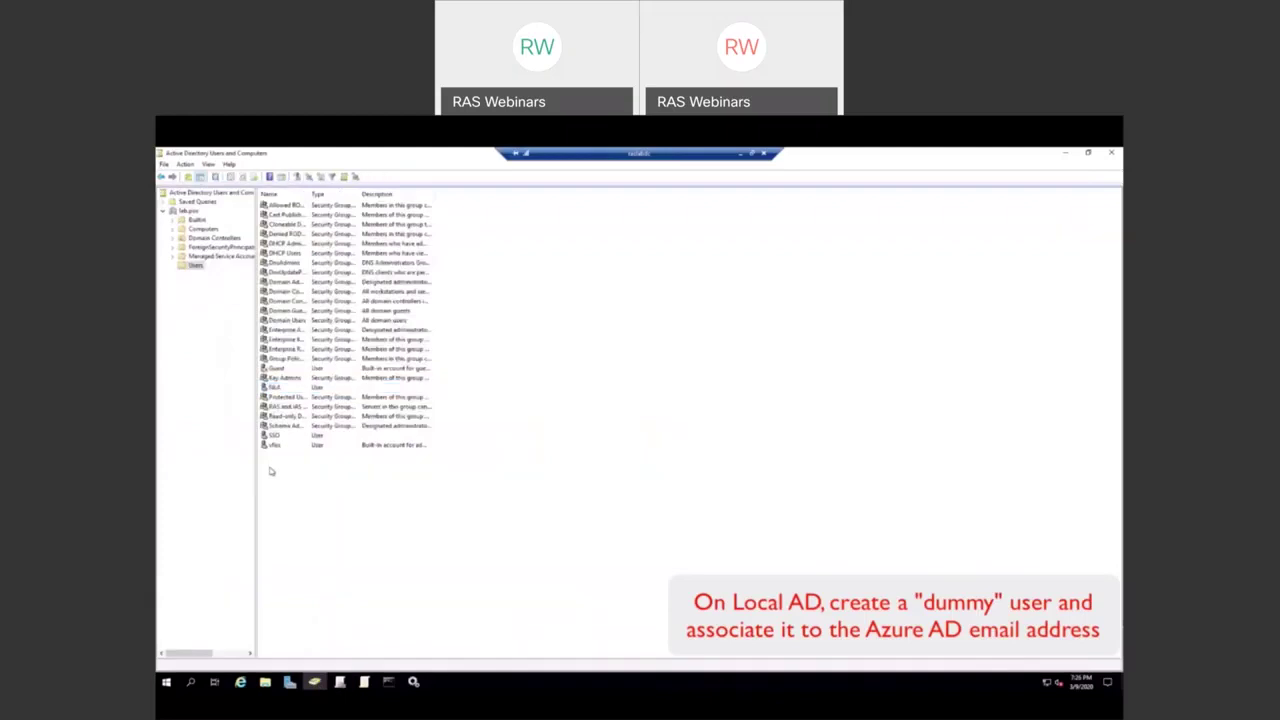
{"action": "right_click", "coordinate": [270, 471]}
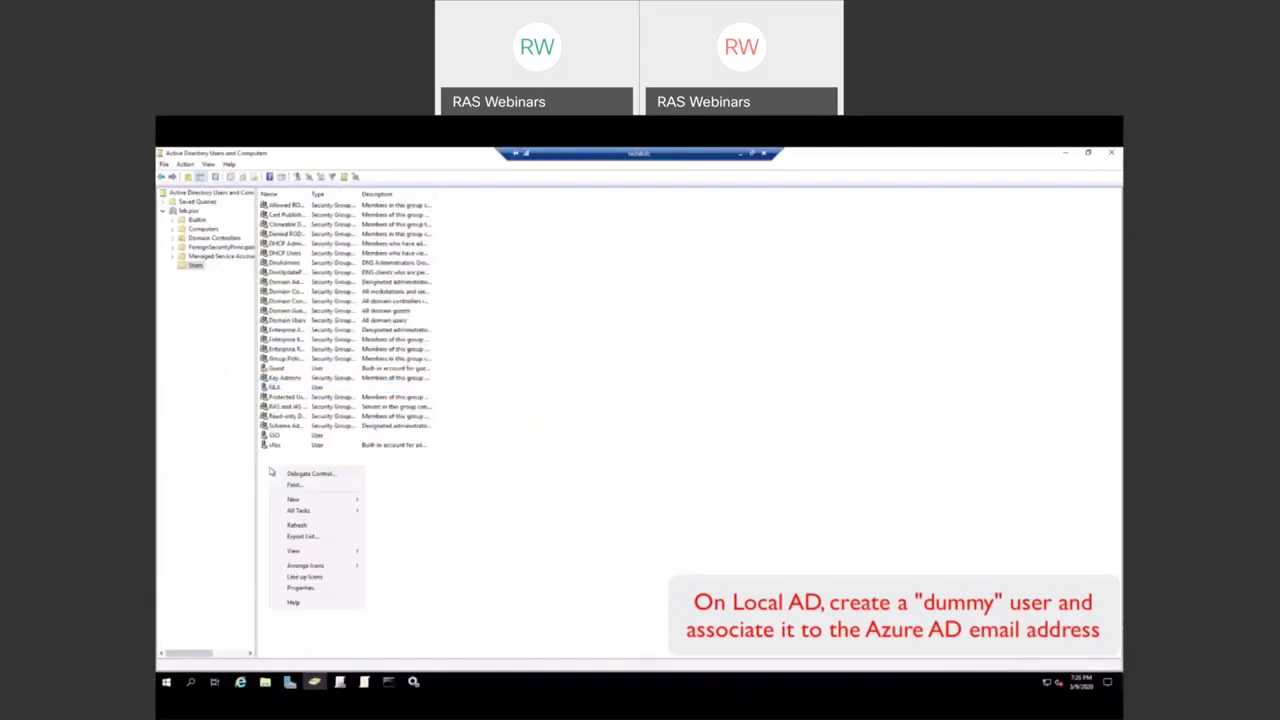
{"action": "mouse_move", "coordinate": [305, 502]}
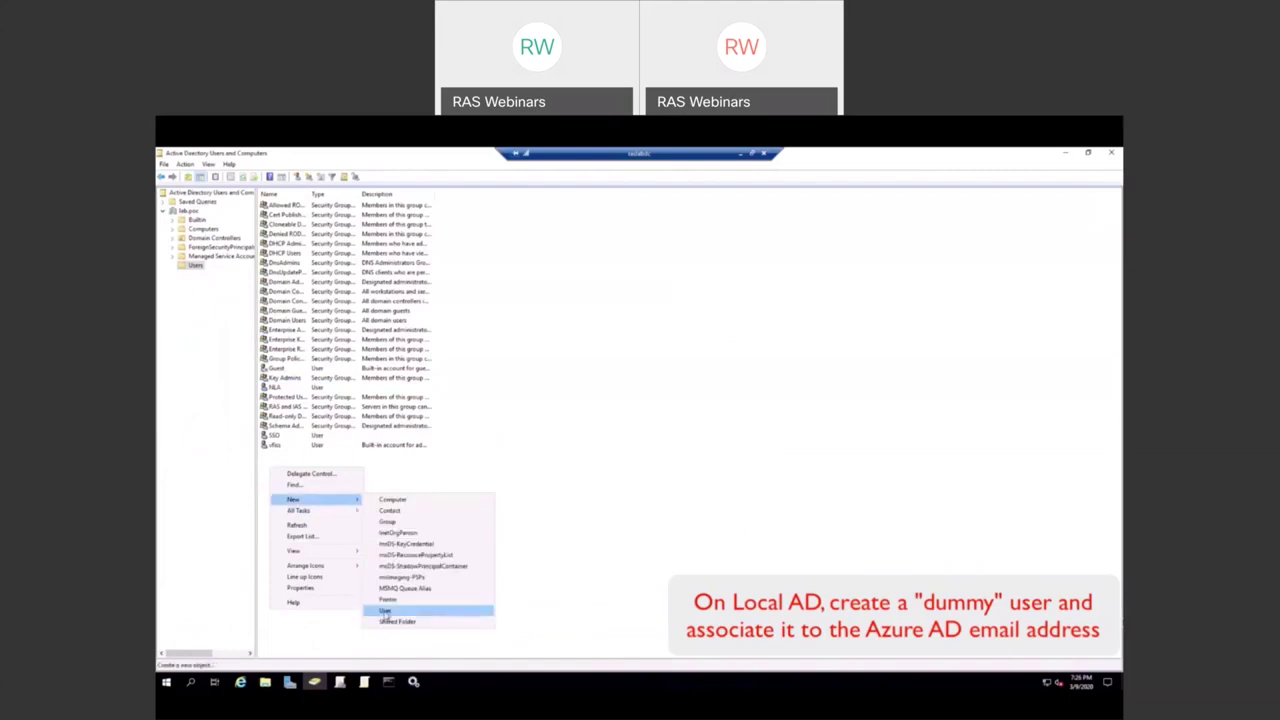
{"action": "left_click", "coordinate": [385, 612]}
Create Test User (logon 'test') with a password that never expires and can't be changed
{"action": "type", "text": "Test"}
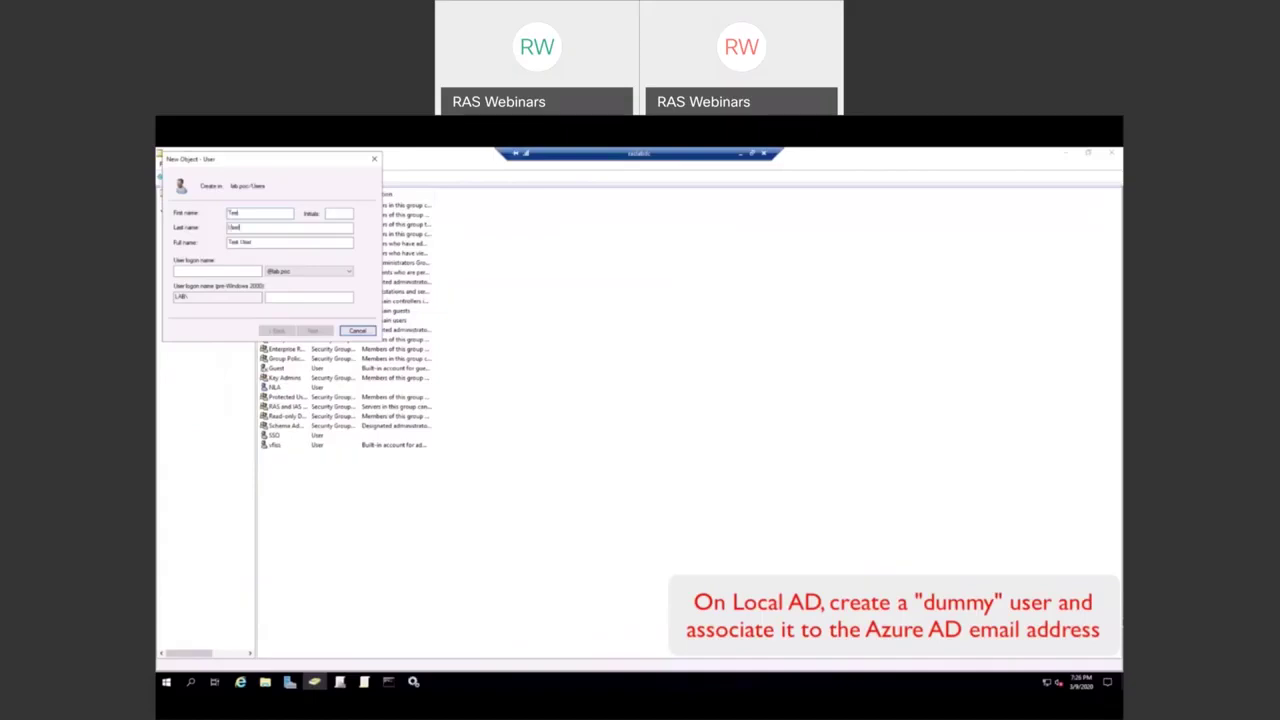
{"action": "left_click", "coordinate": [213, 271]}
{"action": "type", "text": "test1"}
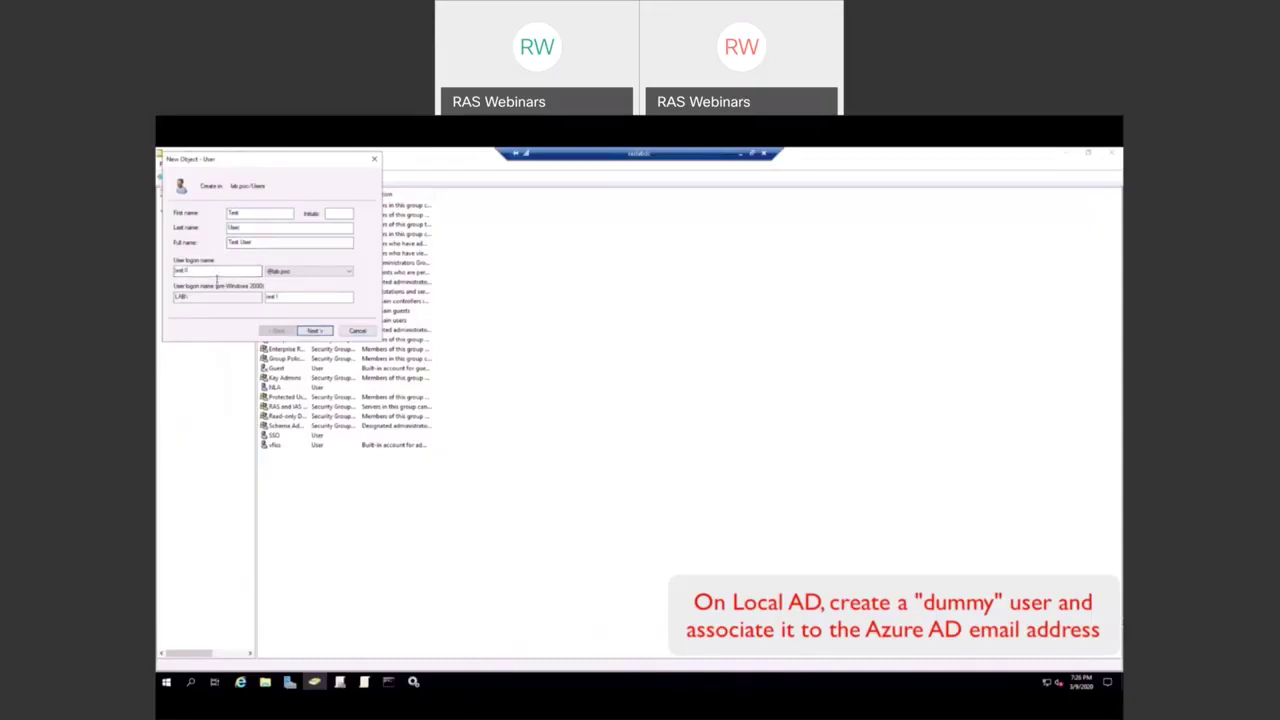
{"action": "left_click", "coordinate": [313, 331]}
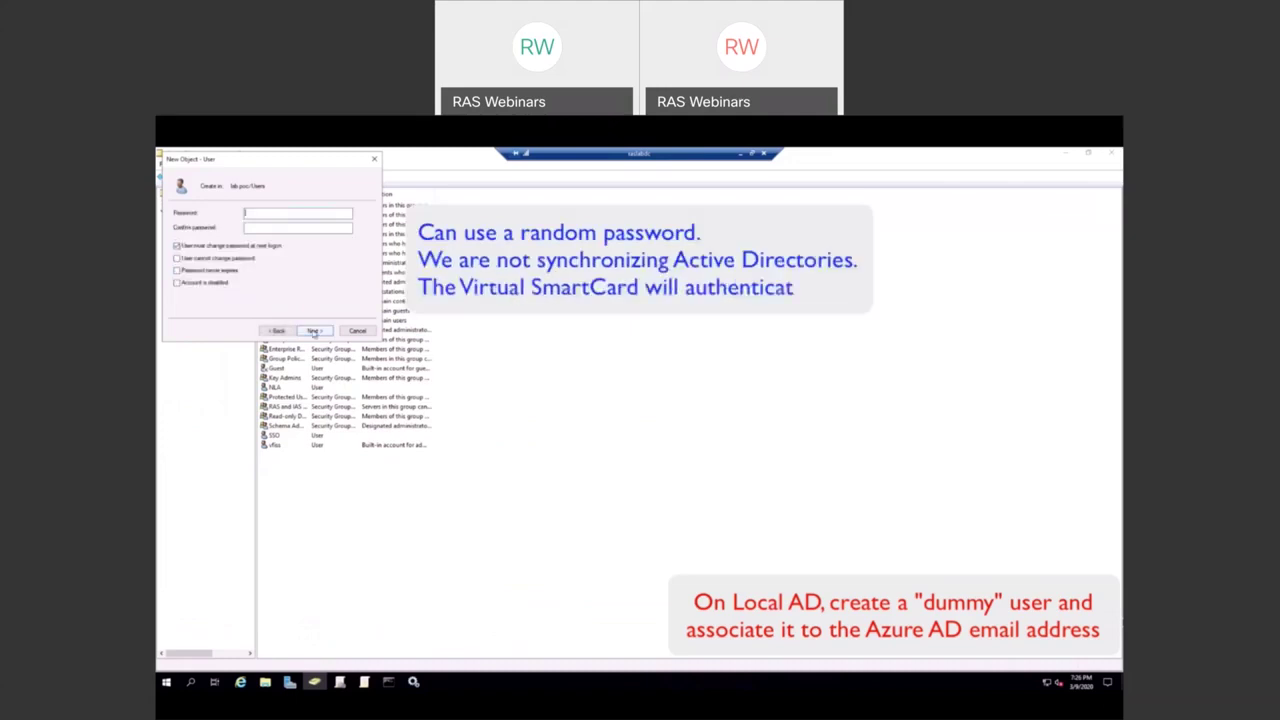
{"action": "left_click", "coordinate": [176, 245]}
{"action": "left_click", "coordinate": [176, 258]}
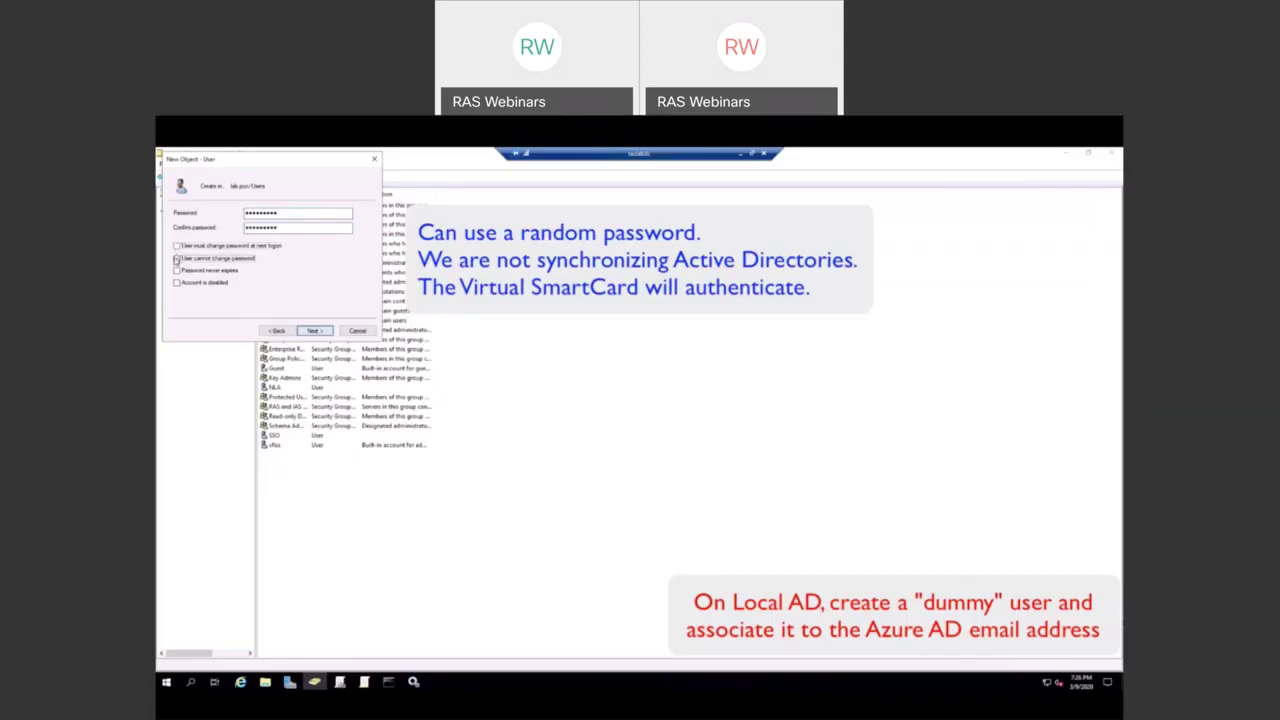
{"action": "left_click", "coordinate": [176, 270]}
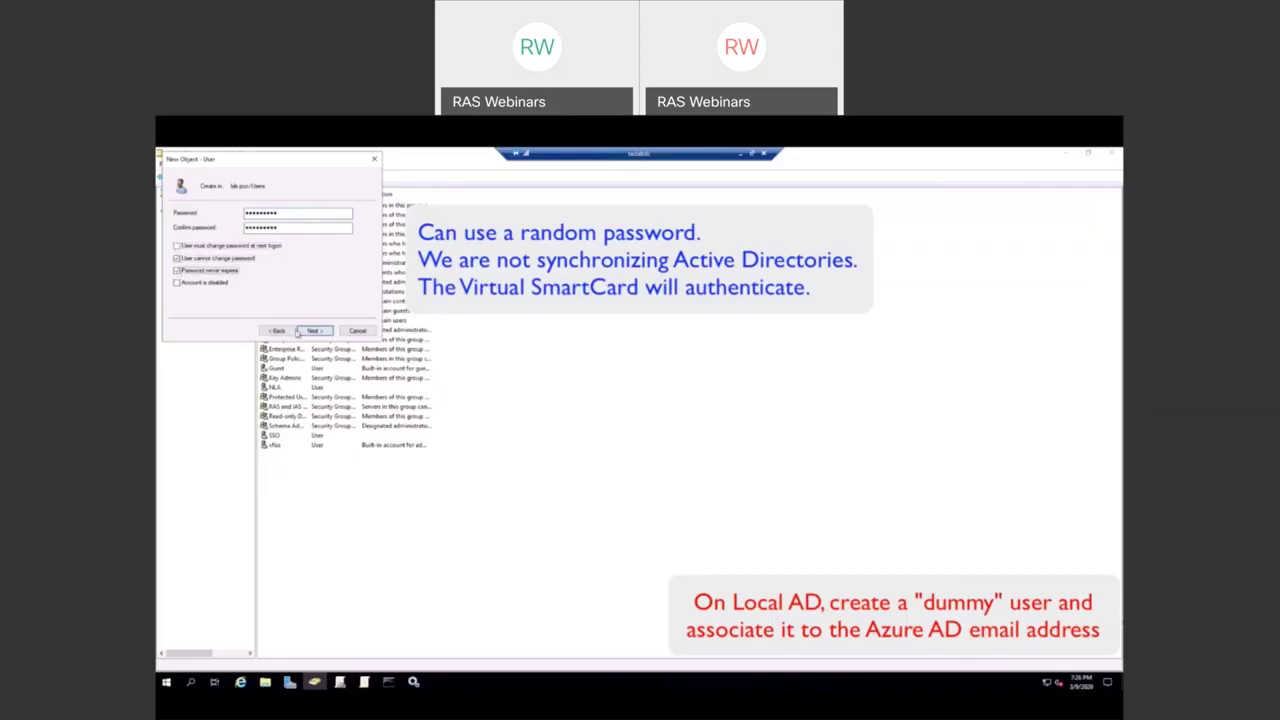
{"action": "left_click", "coordinate": [314, 331]}
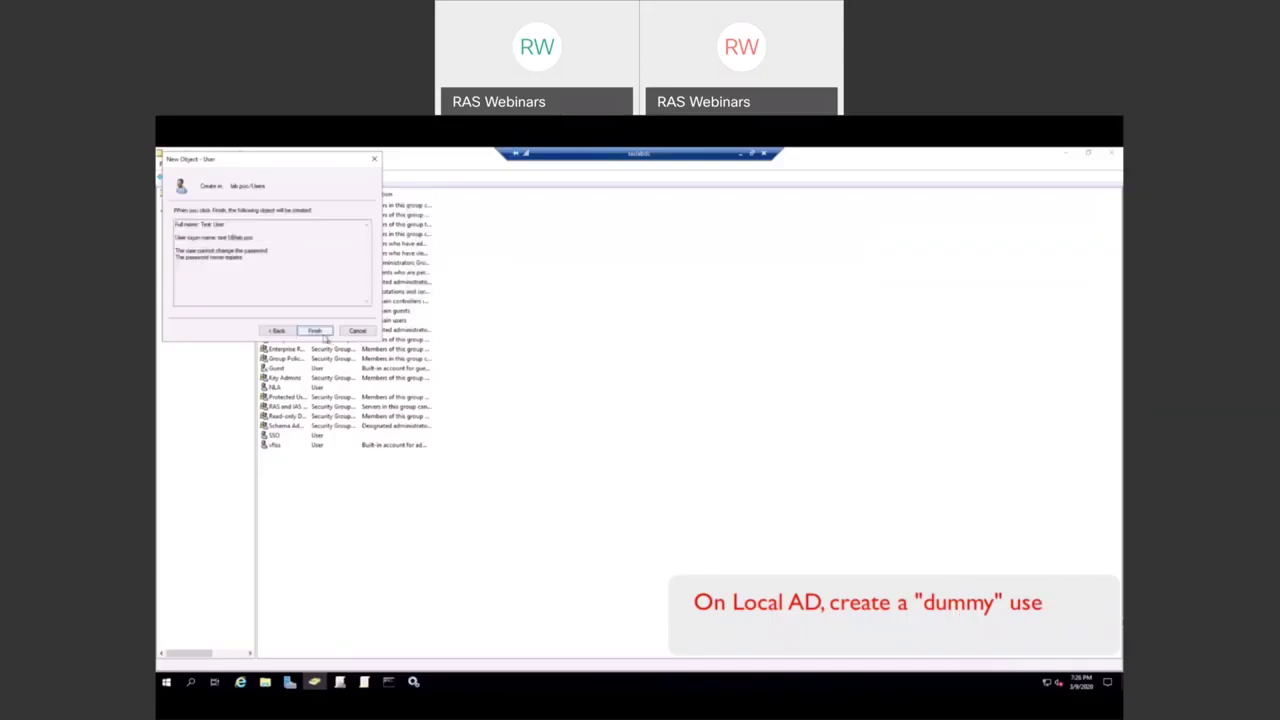
{"action": "left_click", "coordinate": [322, 333]}
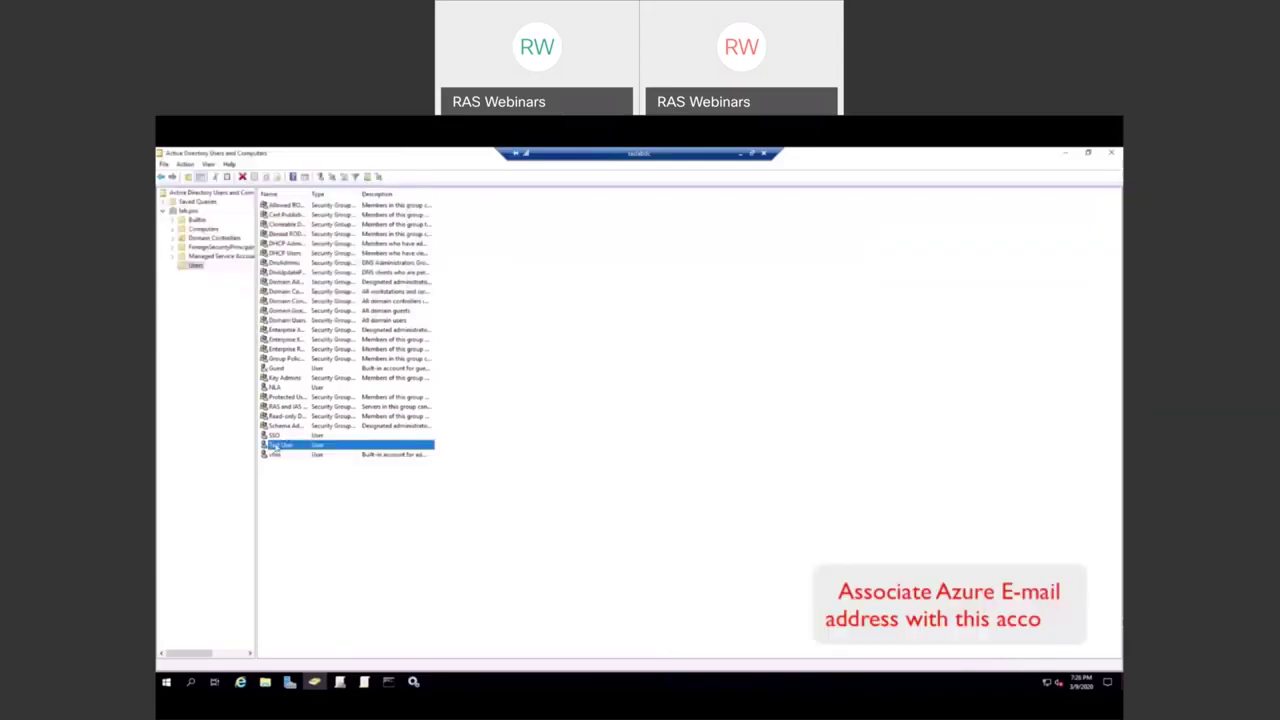
Enter the Azure account's e-mail address in Test User's properties and save it
{"action": "right_click", "coordinate": [274, 448]}
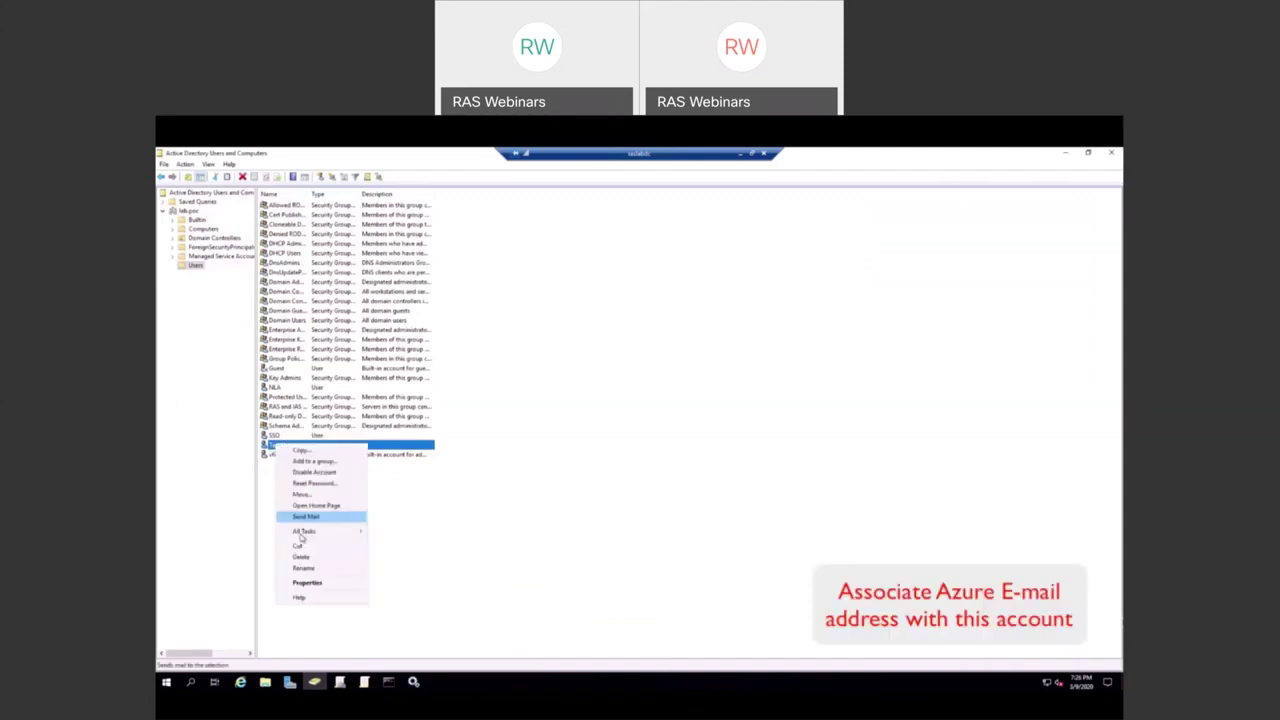
{"action": "left_click", "coordinate": [297, 584]}
{"action": "left_click", "coordinate": [612, 462]}
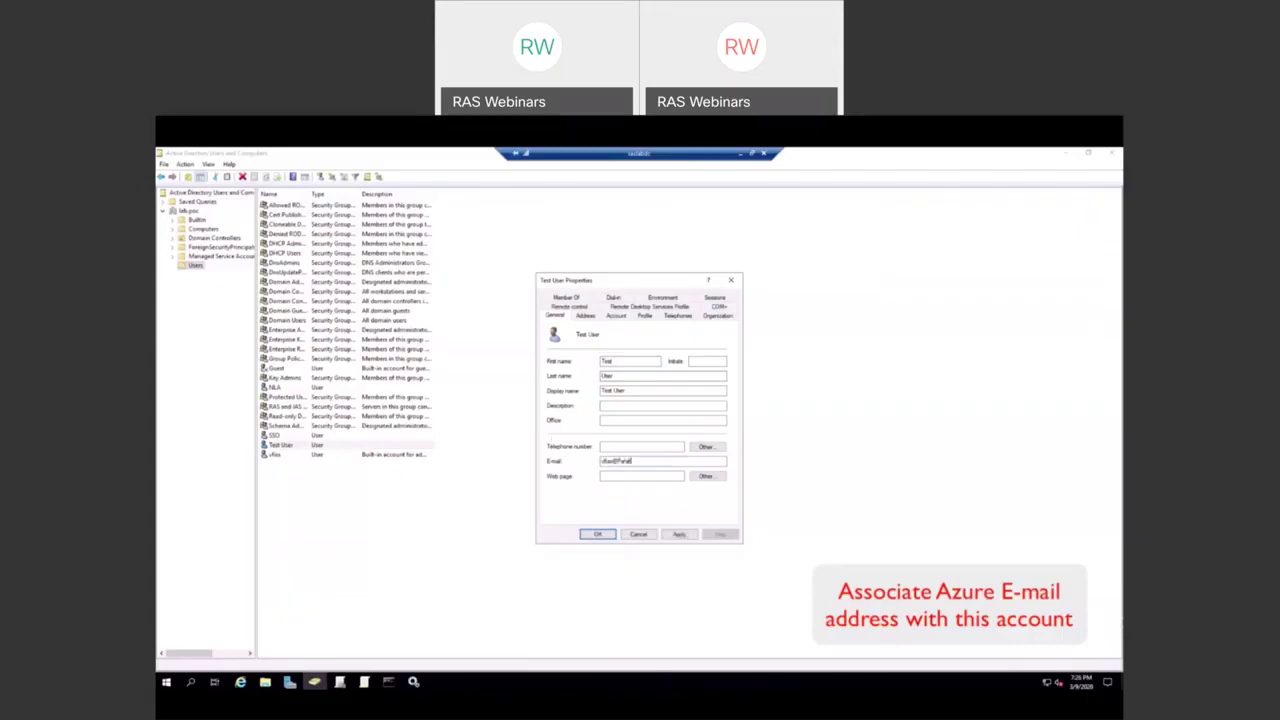
{"action": "left_click", "coordinate": [597, 534]}
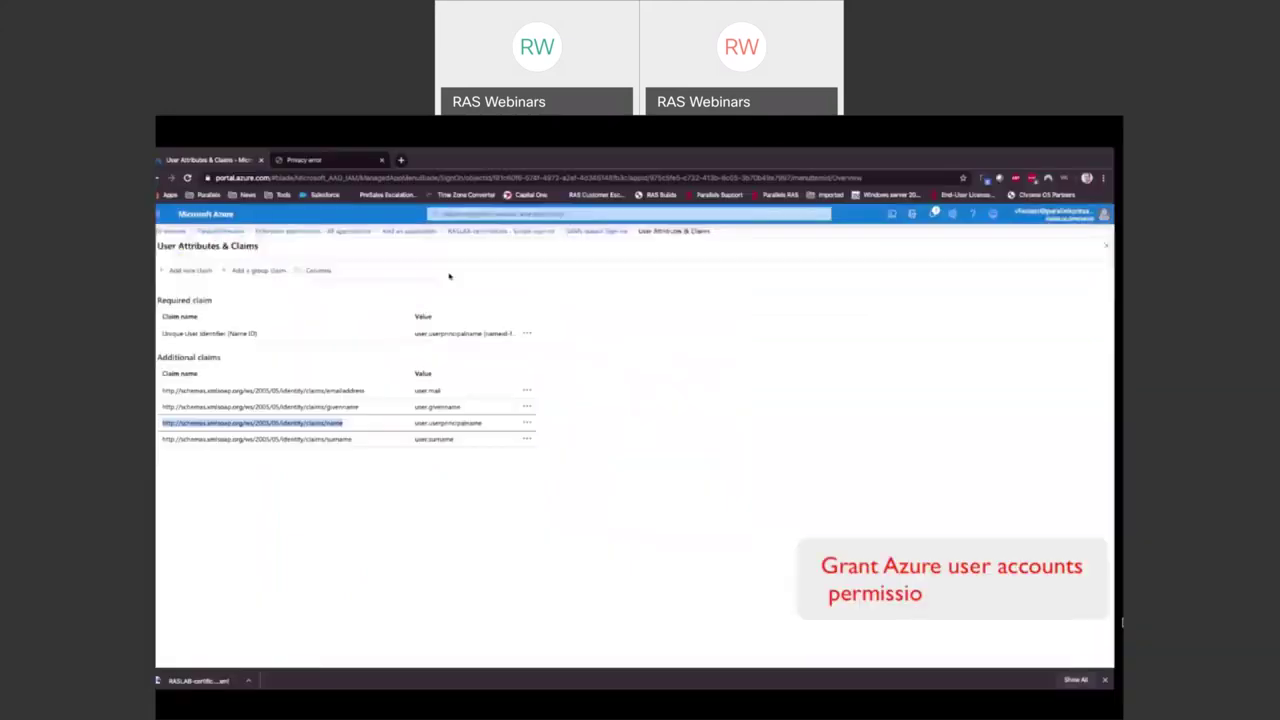
Open RASLAB-certification's Users and groups and start a new assignment
{"action": "left_click", "coordinate": [591, 231]}
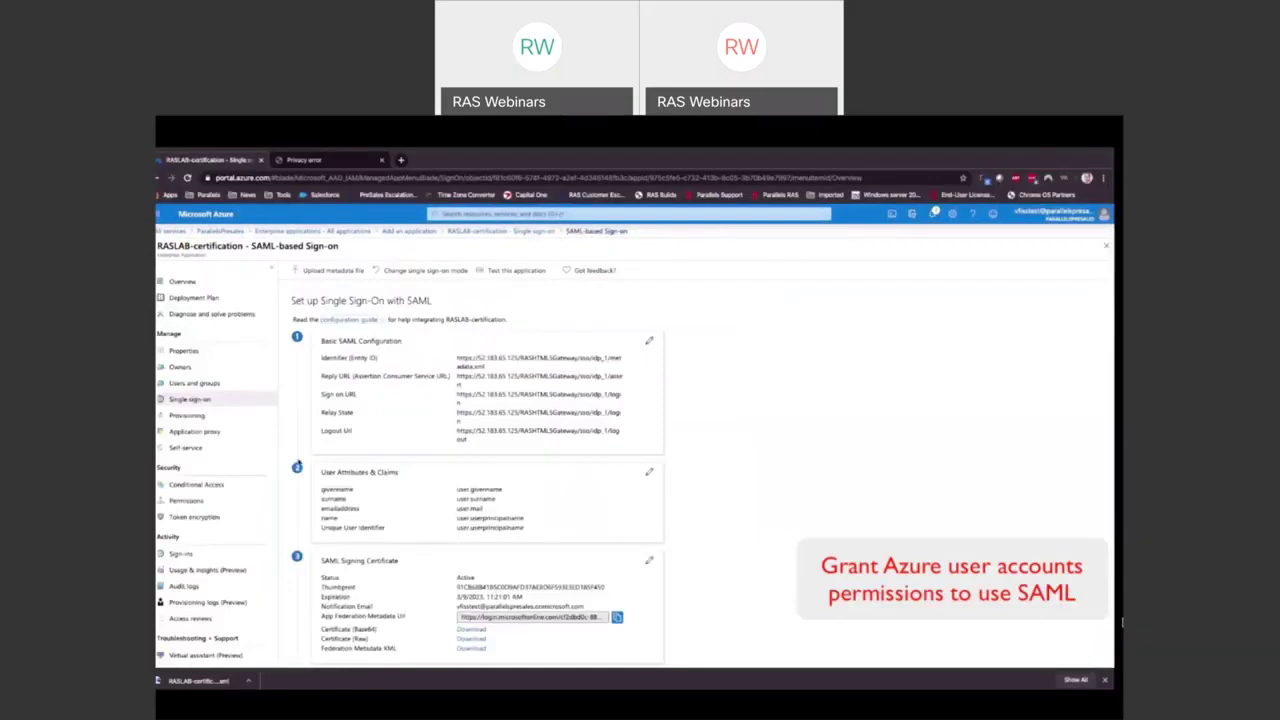
{"action": "left_click", "coordinate": [219, 384]}
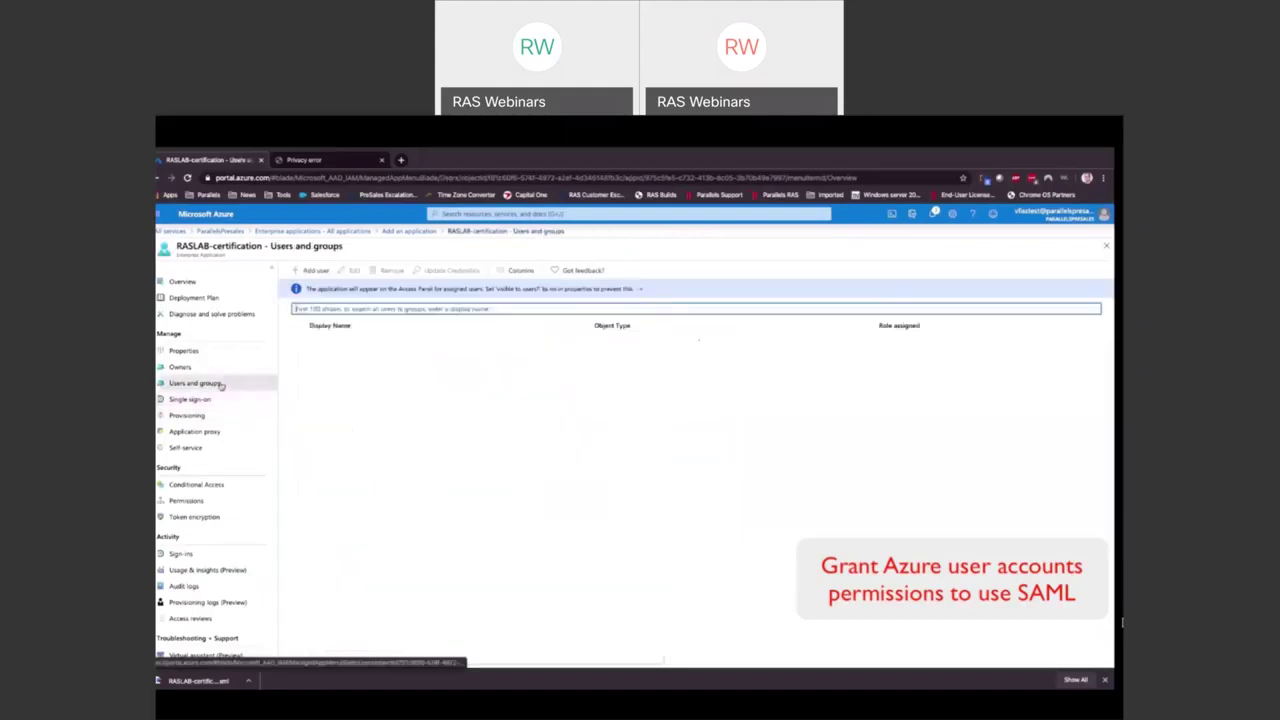
{"action": "left_click", "coordinate": [313, 271]}
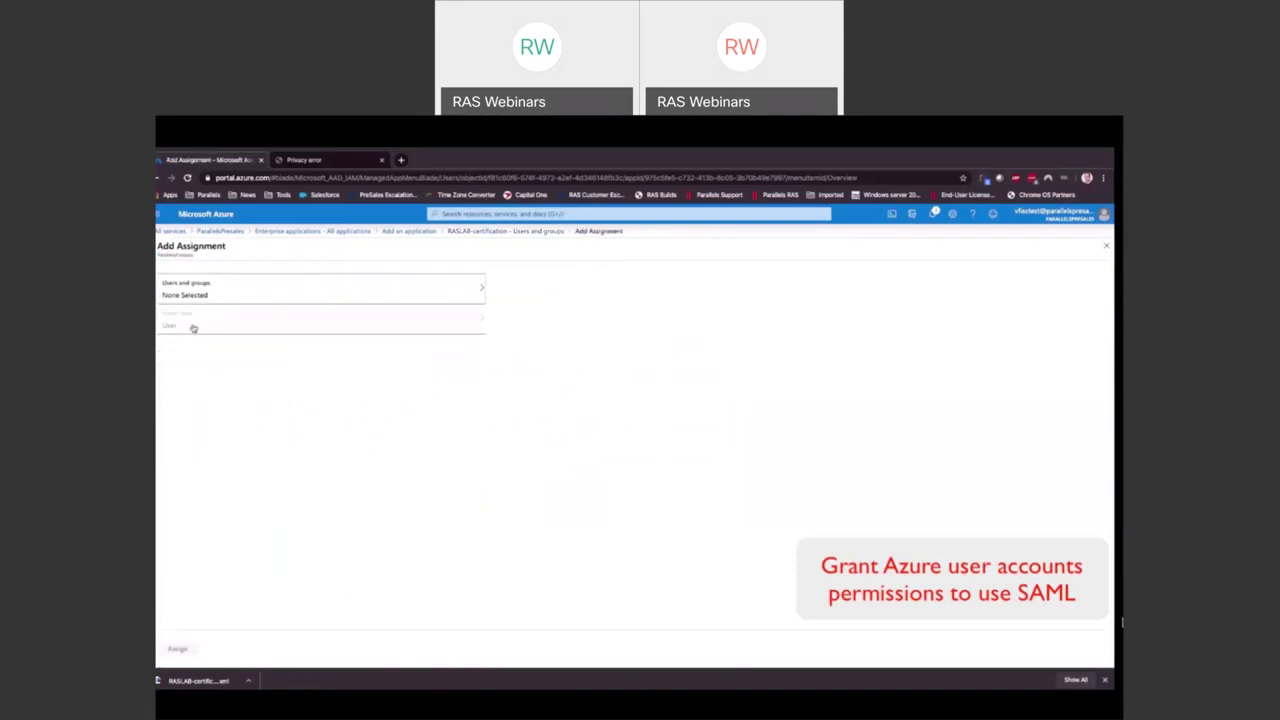
{"action": "left_click", "coordinate": [300, 289]}
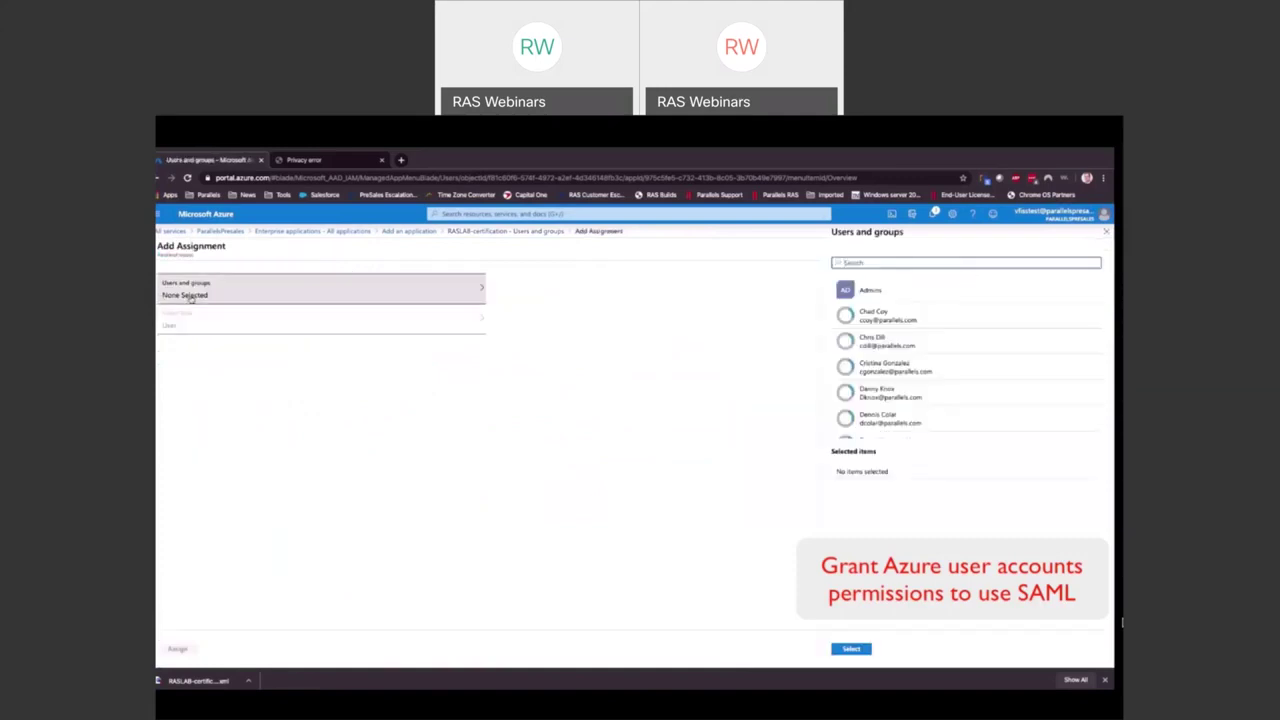
Select the Admins and VDI Desktop groups and assign them to the application
{"action": "left_click", "coordinate": [877, 292]}
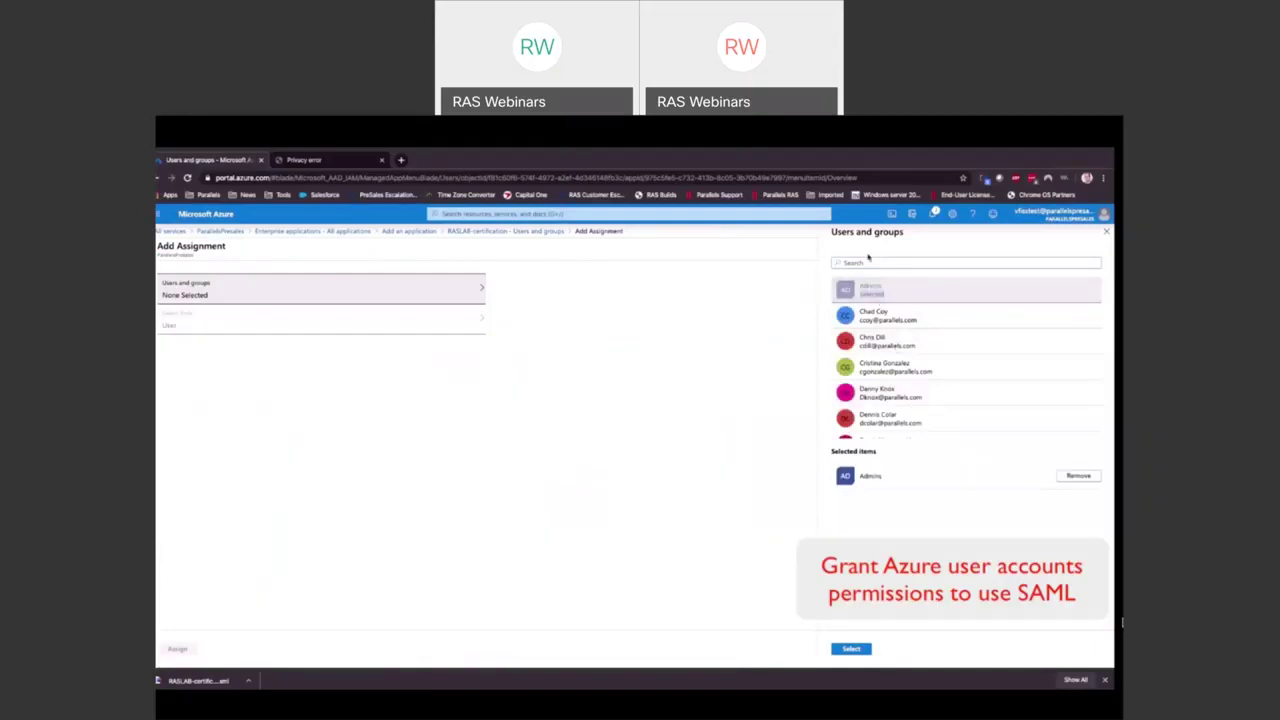
{"action": "scroll", "coordinate": [1004, 356], "scroll_direction": "down", "scroll_amount": 10}
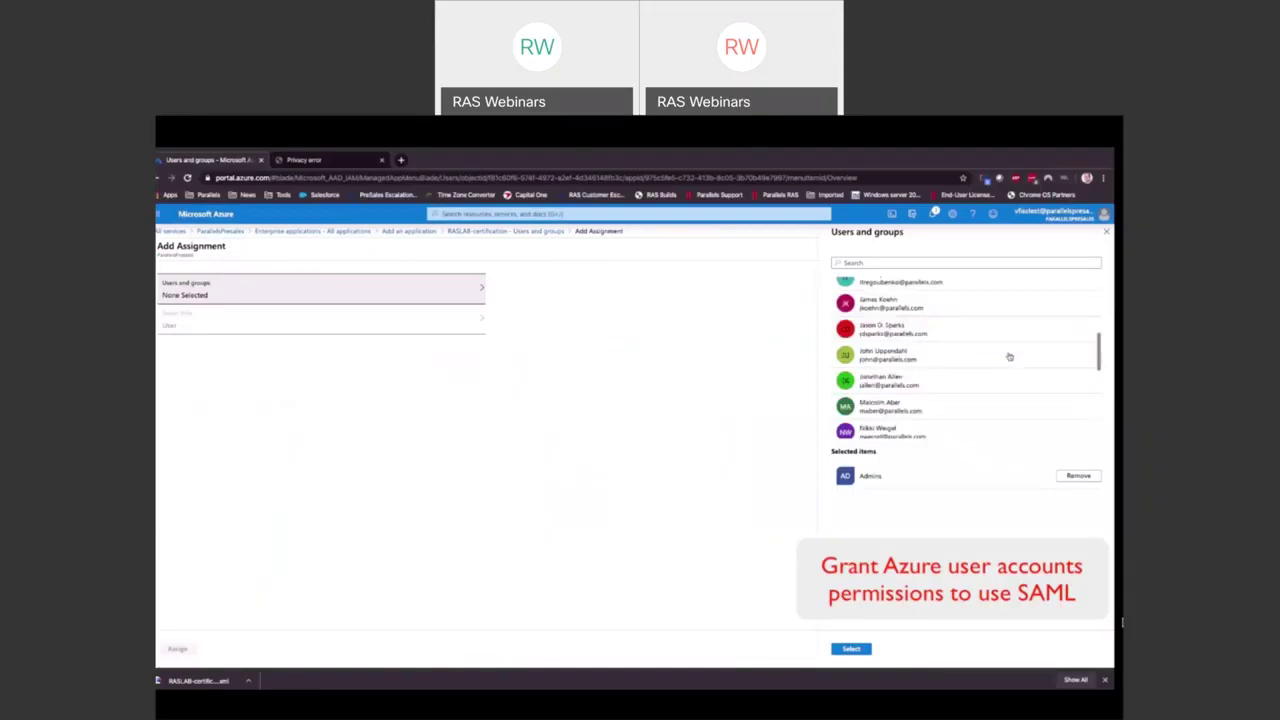
{"action": "scroll", "coordinate": [1009, 356], "scroll_direction": "down", "scroll_amount": 4}
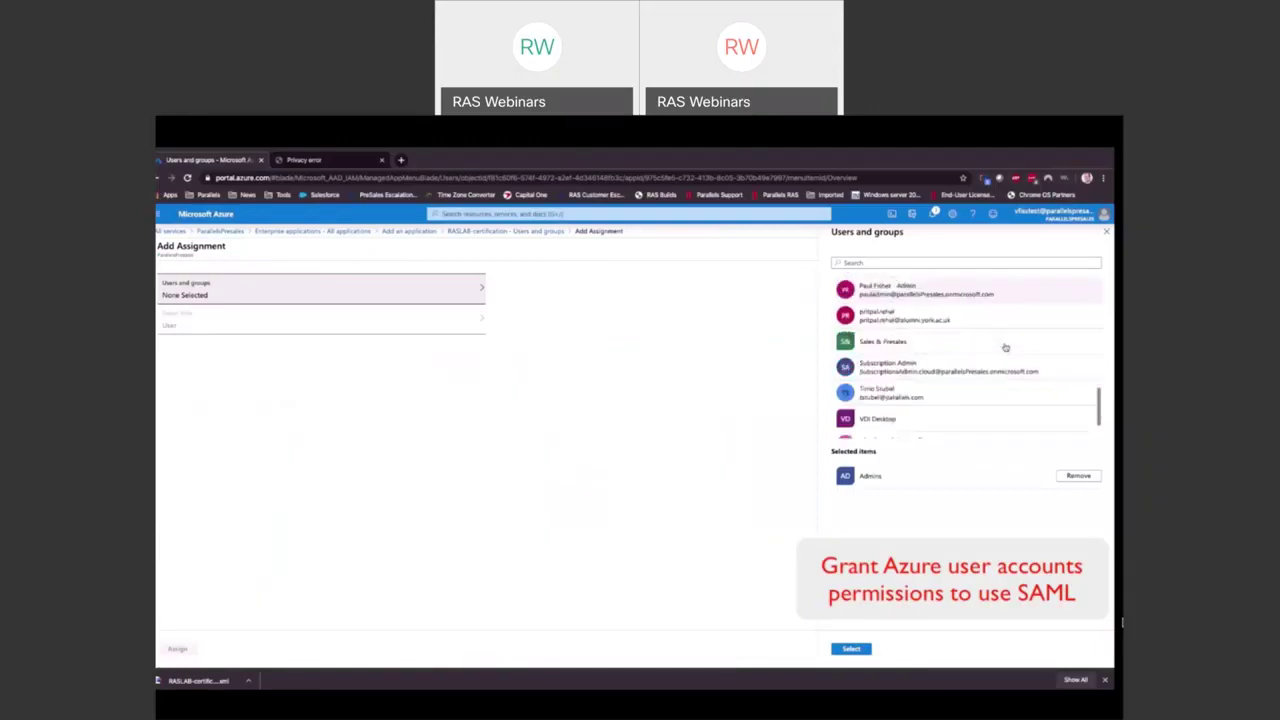
{"action": "left_click", "coordinate": [905, 374]}
{"action": "scroll", "coordinate": [888, 377], "scroll_direction": "up", "scroll_amount": 1}
{"action": "scroll", "coordinate": [888, 377], "scroll_direction": "up", "scroll_amount": 3}
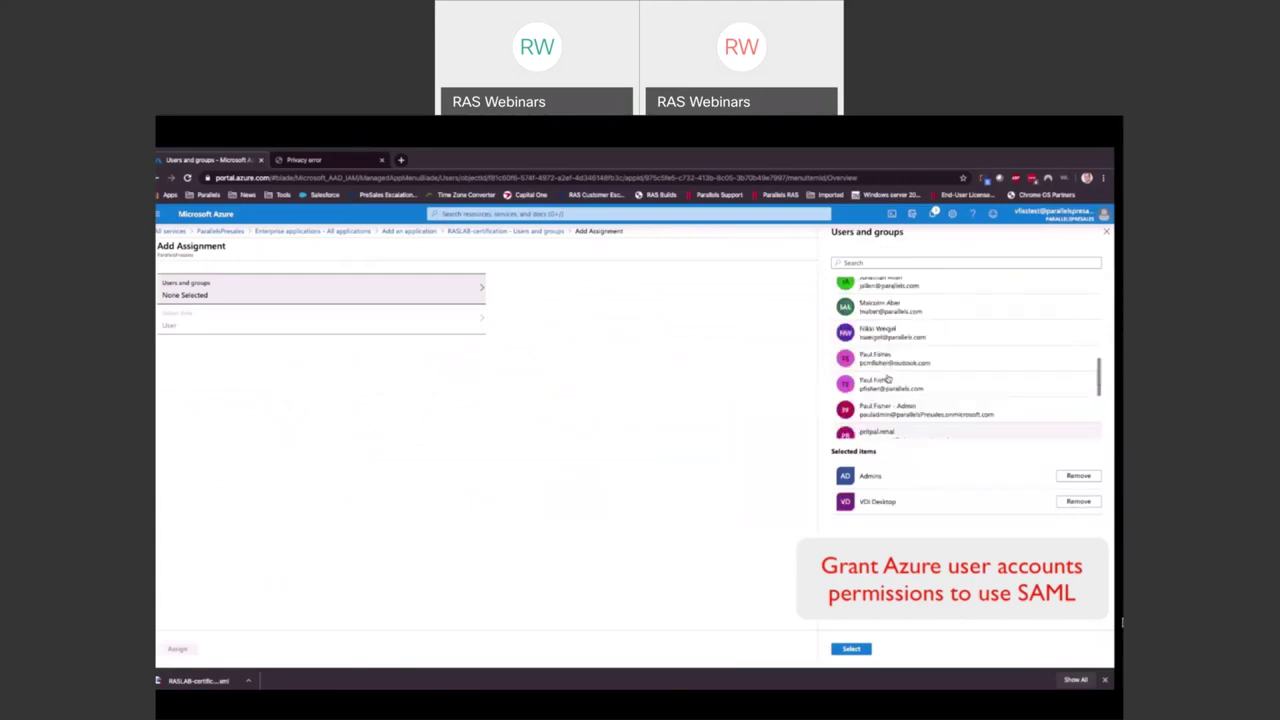
{"action": "scroll", "coordinate": [888, 377], "scroll_direction": "up", "scroll_amount": 3}
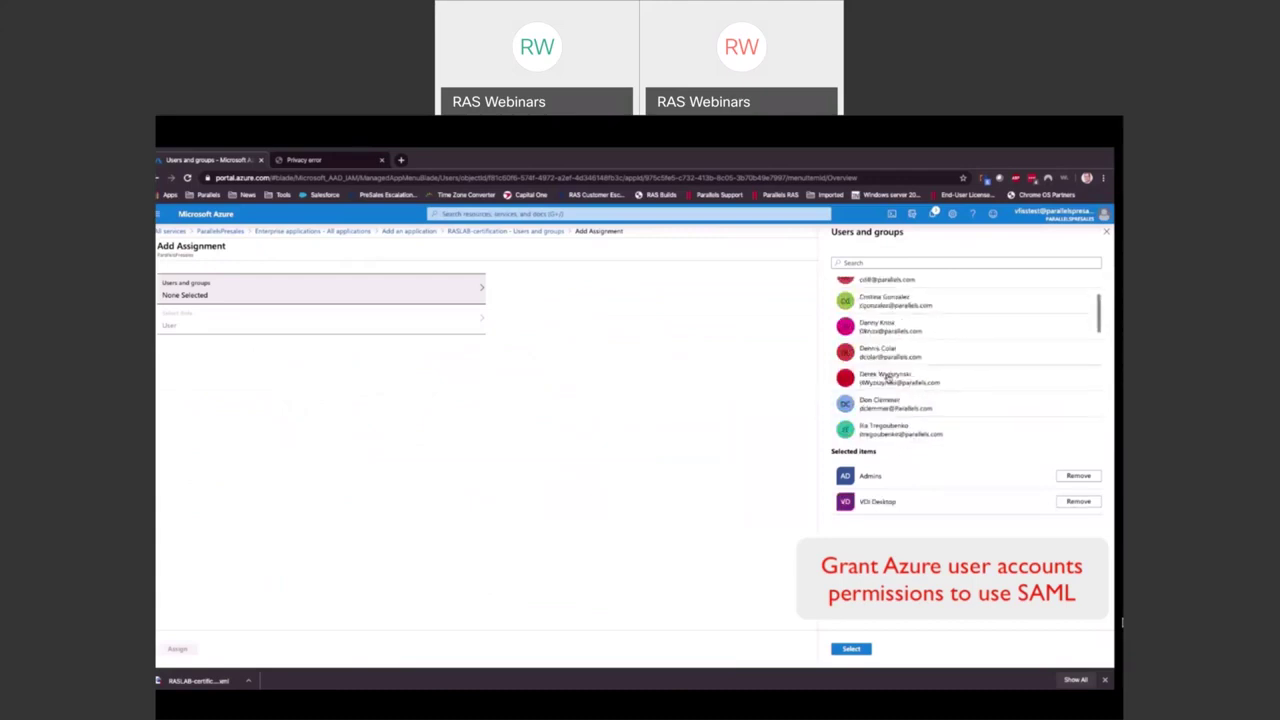
{"action": "scroll", "coordinate": [888, 377], "scroll_direction": "up", "scroll_amount": 2}
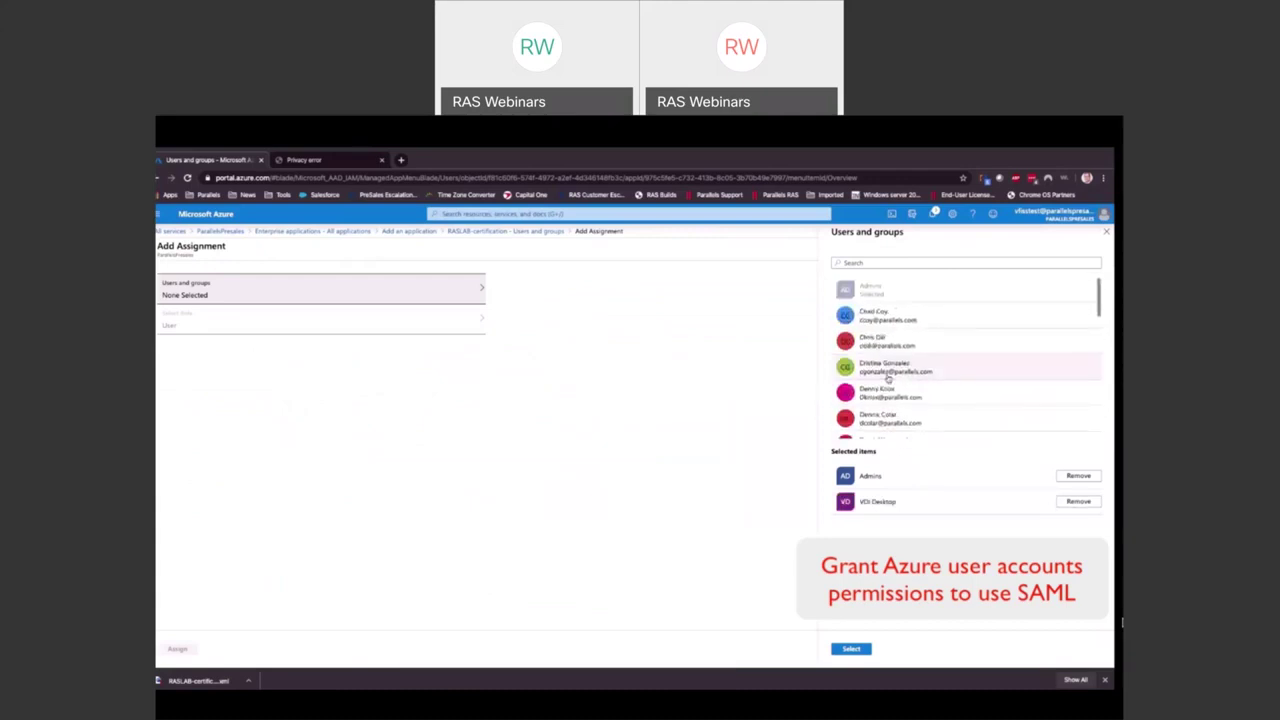
{"action": "left_click", "coordinate": [857, 651]}
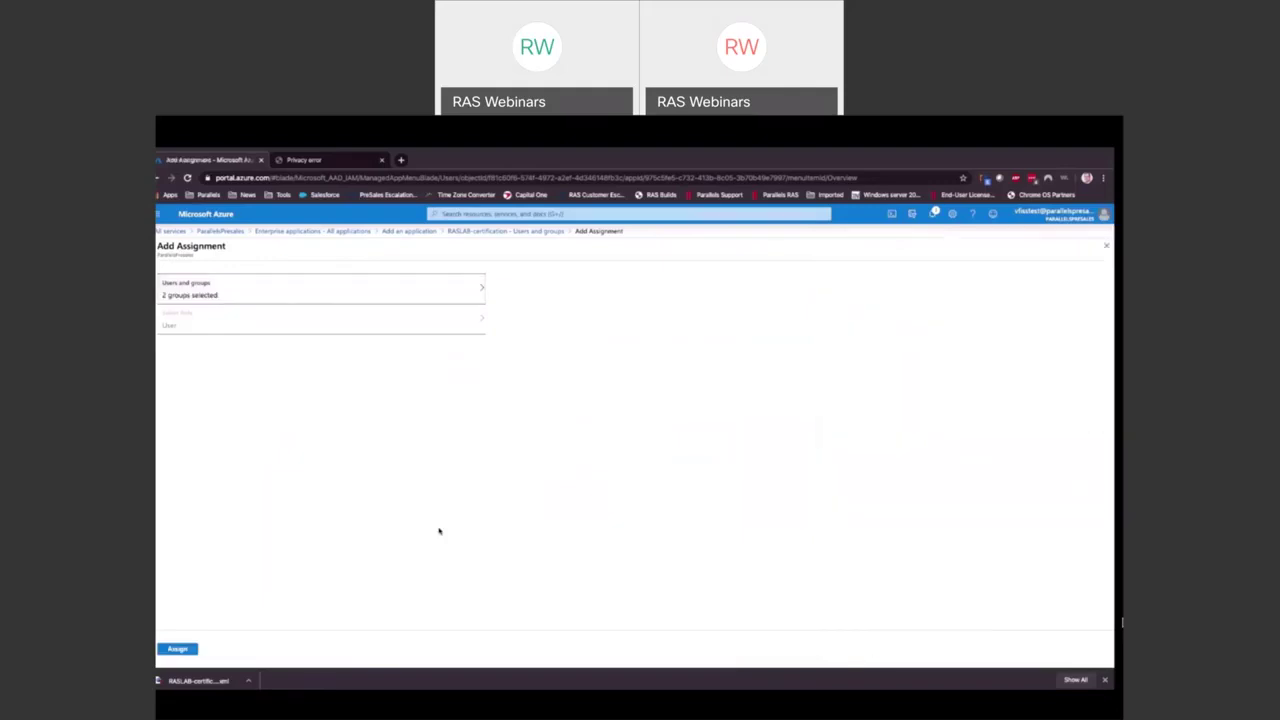
{"action": "left_click", "coordinate": [180, 650]}
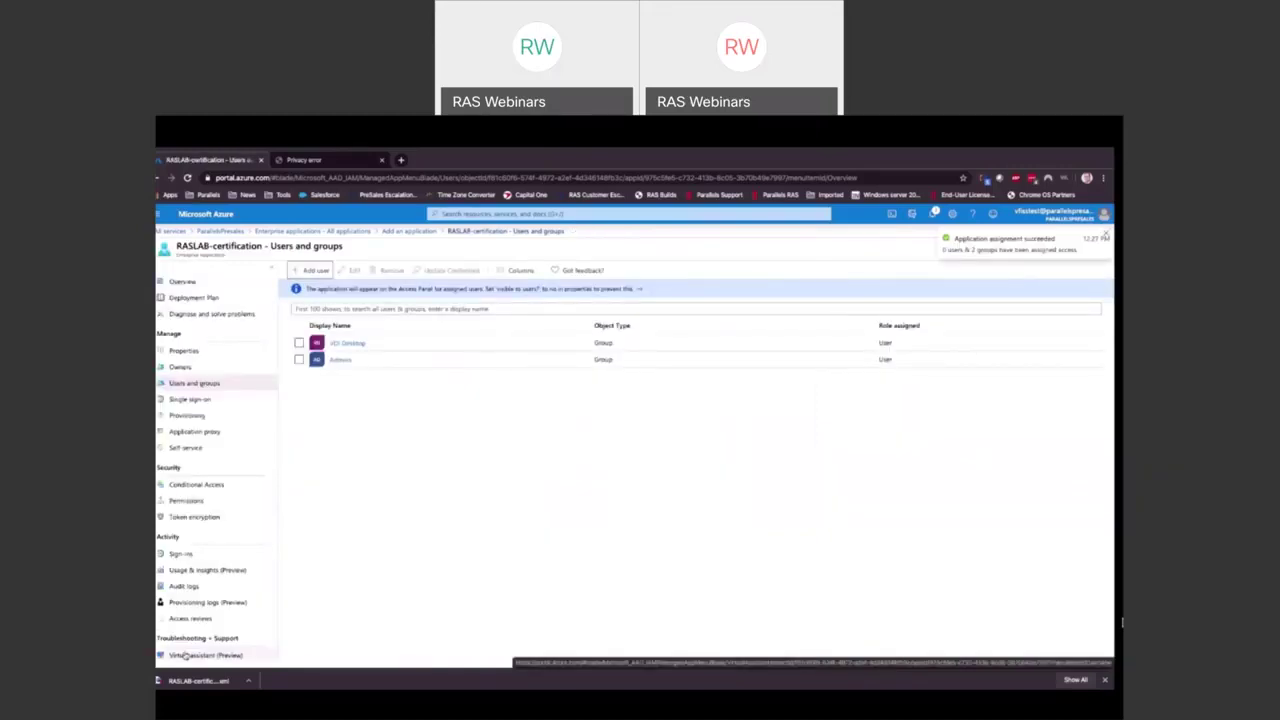
Show the Admins group's member list
{"action": "left_click", "coordinate": [341, 360]}
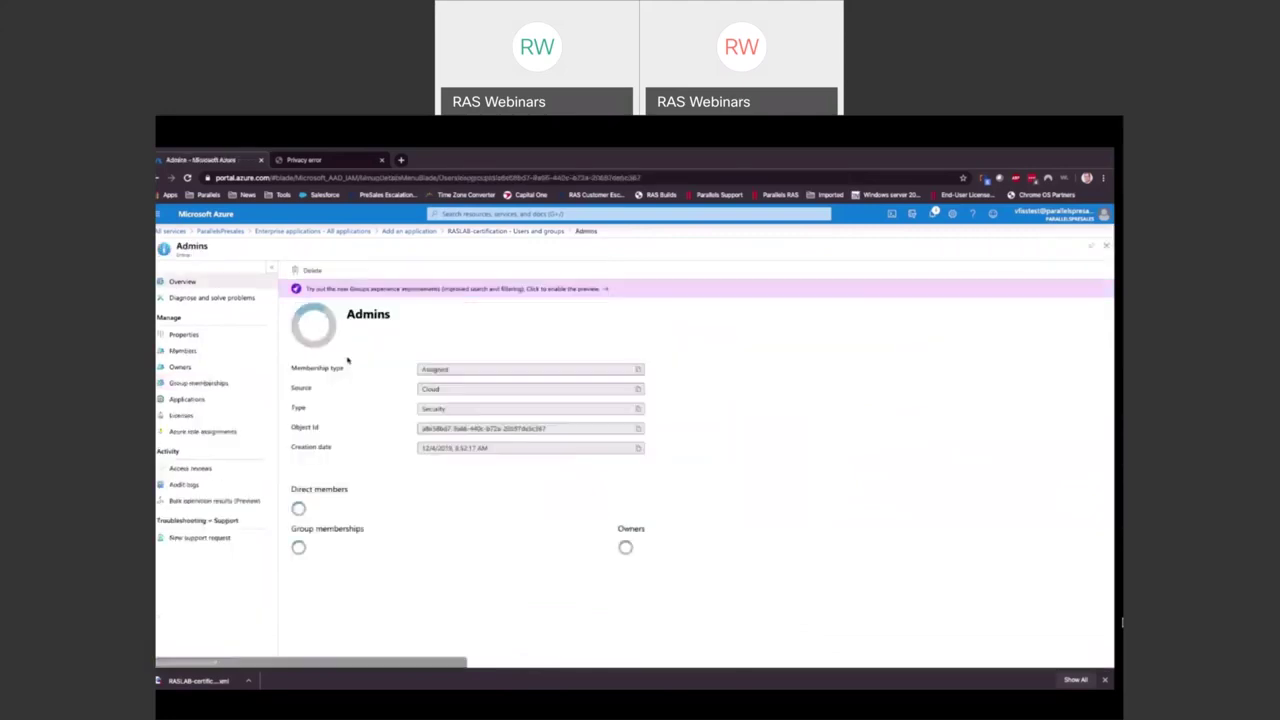
{"action": "left_click", "coordinate": [199, 351]}
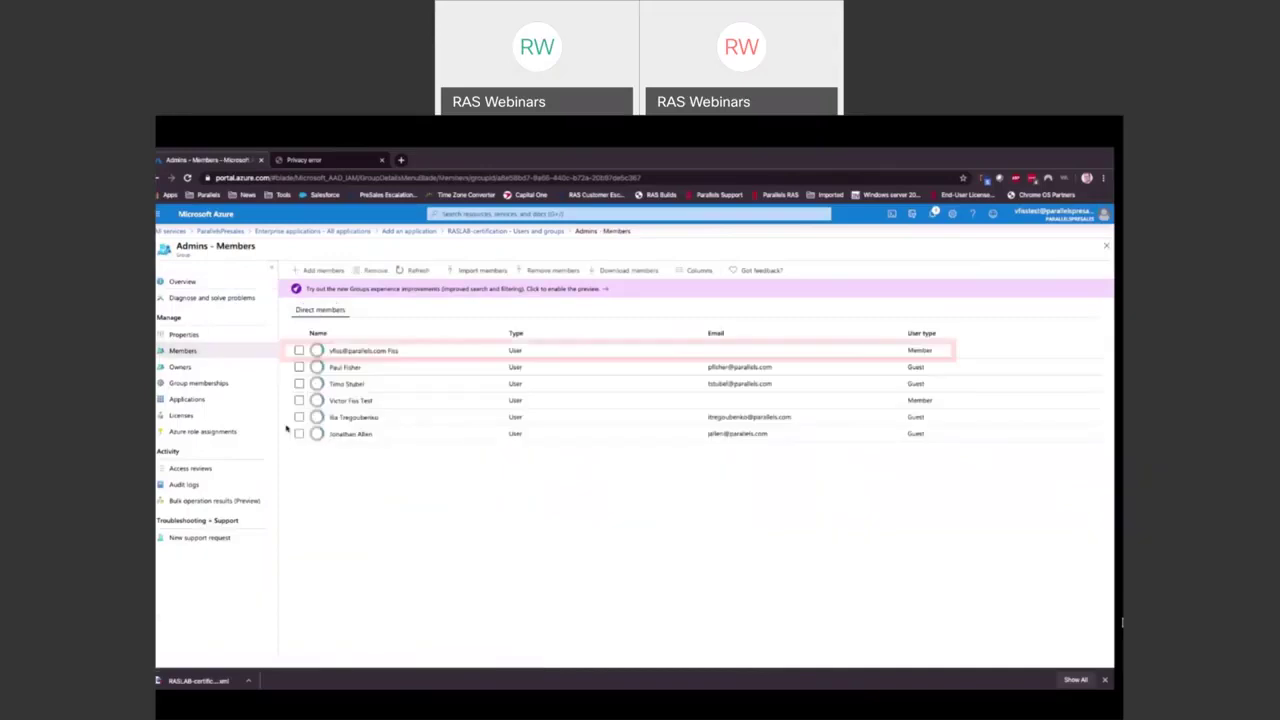
{"action": "left_click", "coordinate": [1122, 622]}
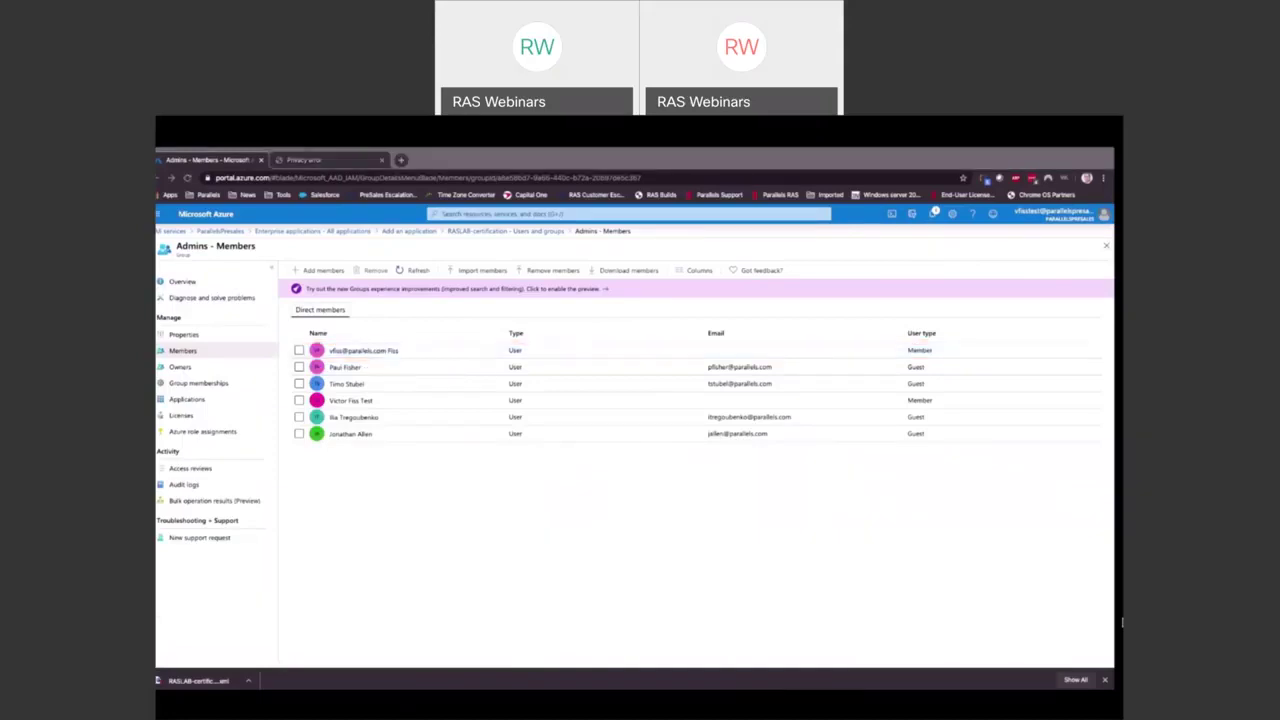
{"action": "key", "text": "ctrl+Right"}
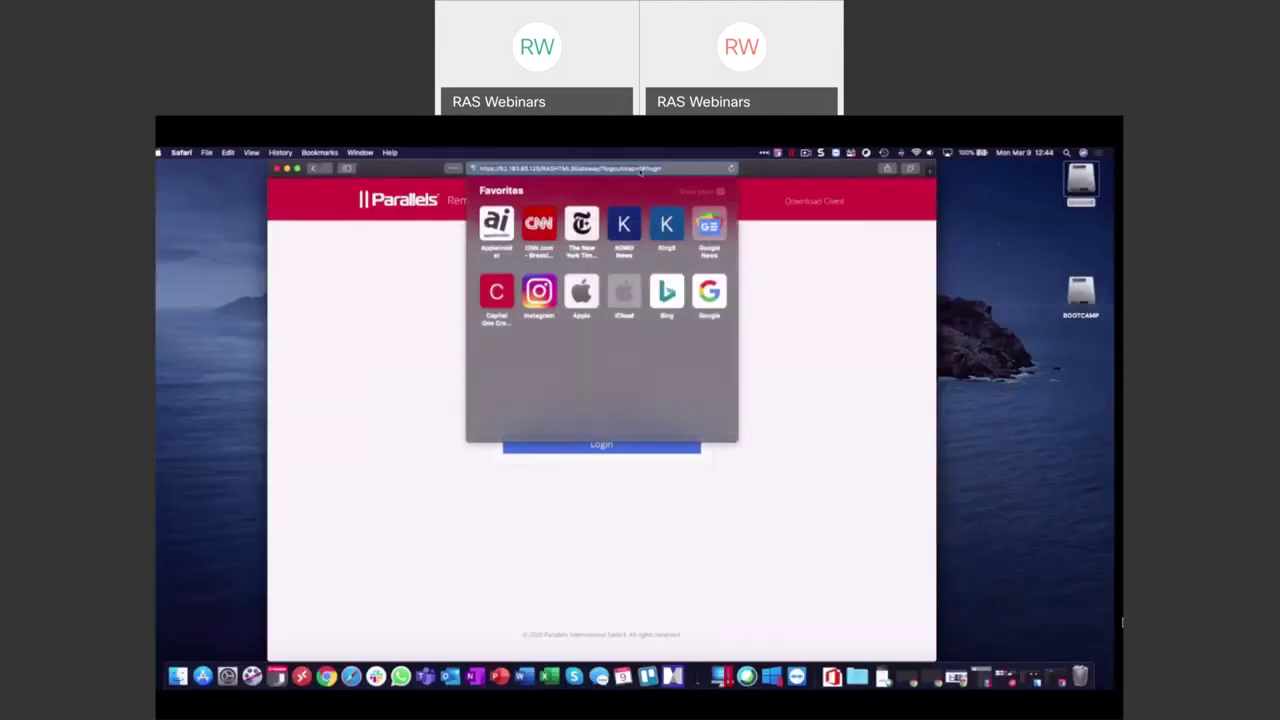
Dismiss the favorites list and reload the RAS web portal login page
{"action": "key", "text": "Escape"}
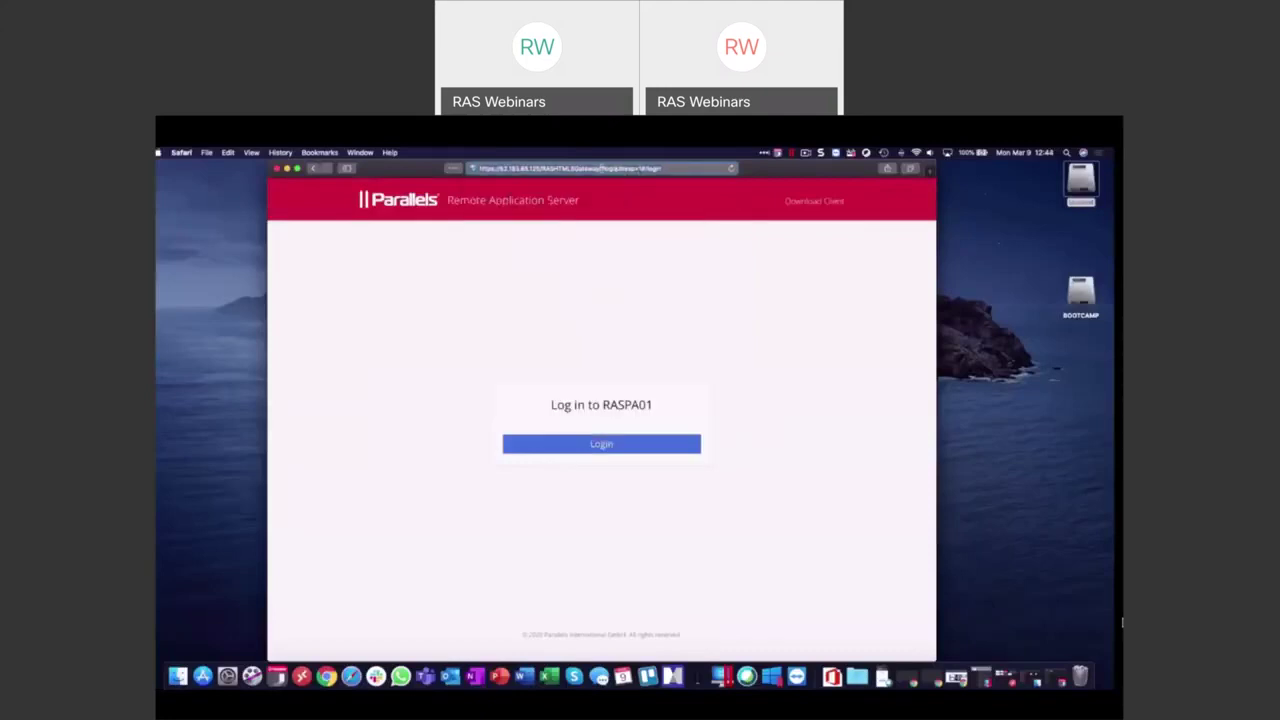
{"action": "left_click", "coordinate": [686, 168]}
{"action": "key", "text": "Return"}
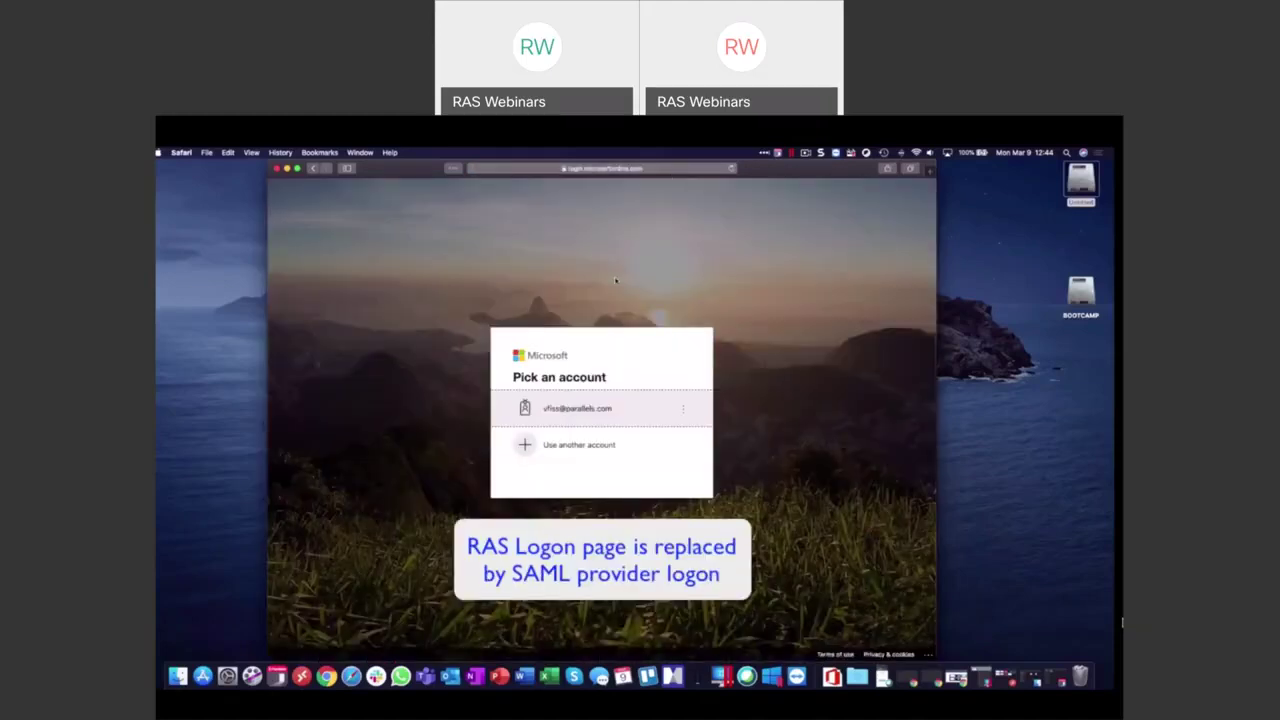
Sign in with the Azure account and password, then open the published Desktop in the HTML5 client
{"action": "left_click", "coordinate": [550, 419]}
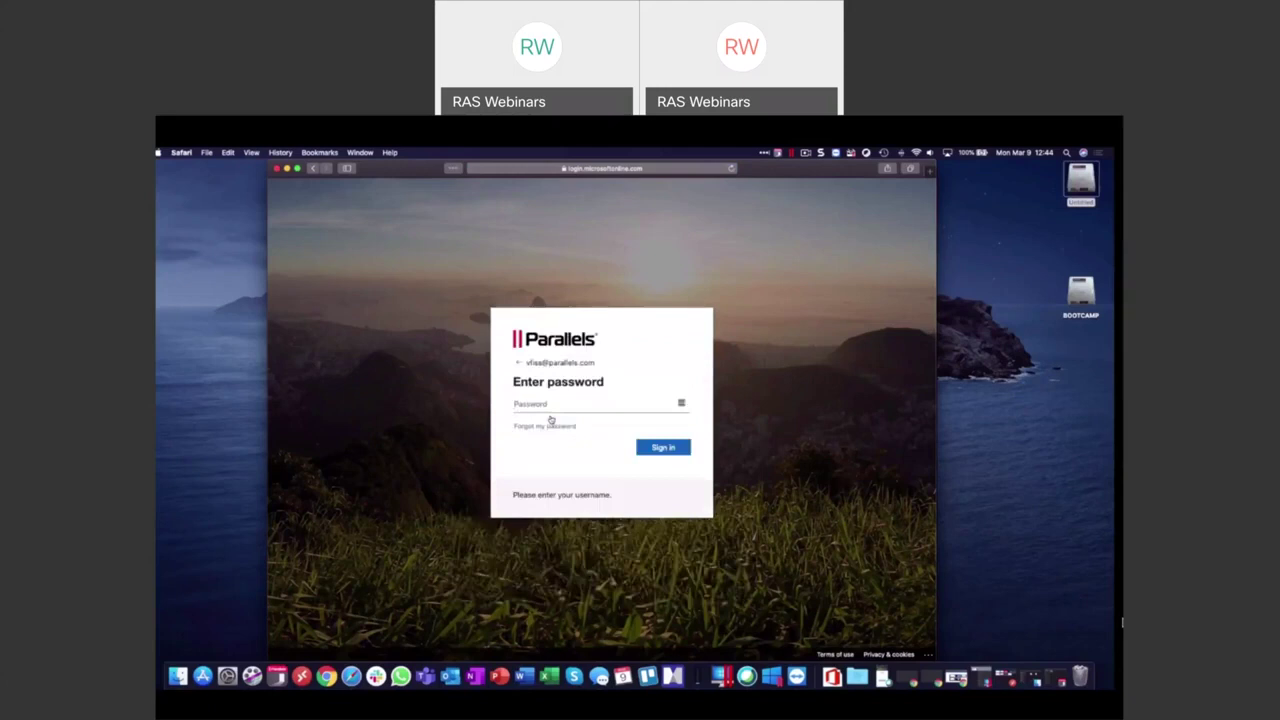
{"action": "type", "text": "••••••••••••••••••••••"}
{"action": "left_click", "coordinate": [662, 452]}
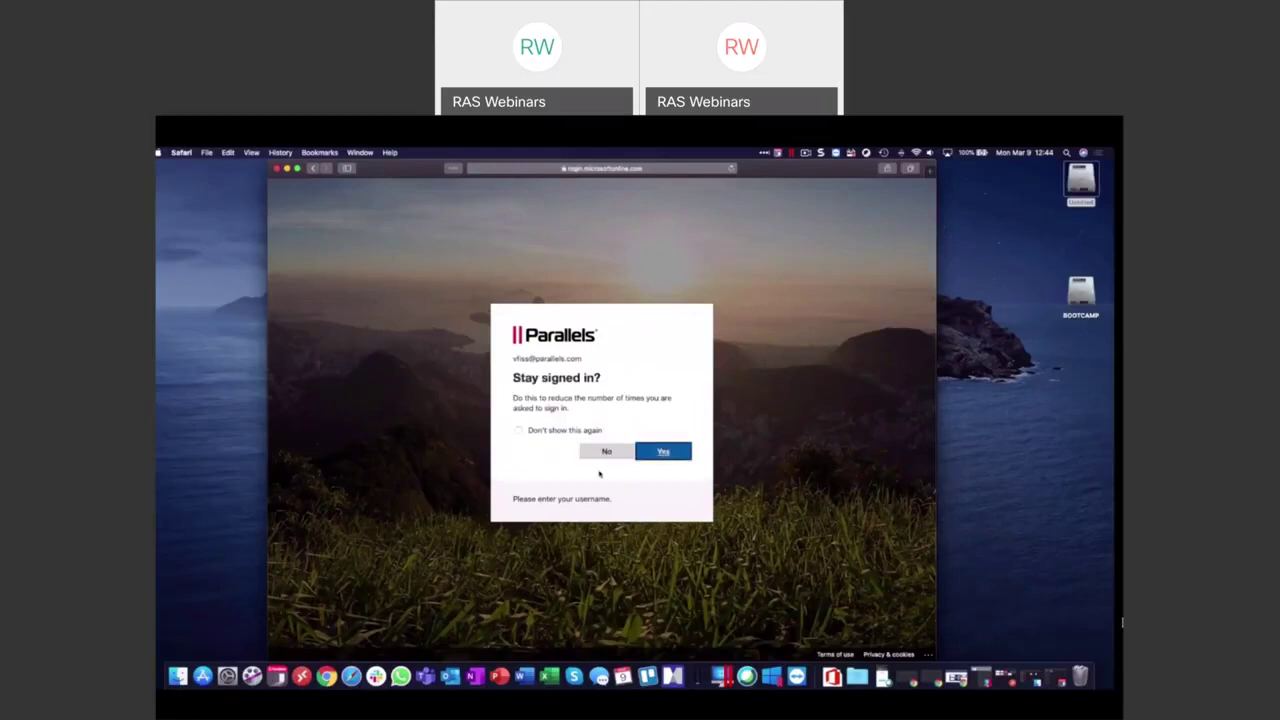
{"action": "left_click", "coordinate": [606, 451]}
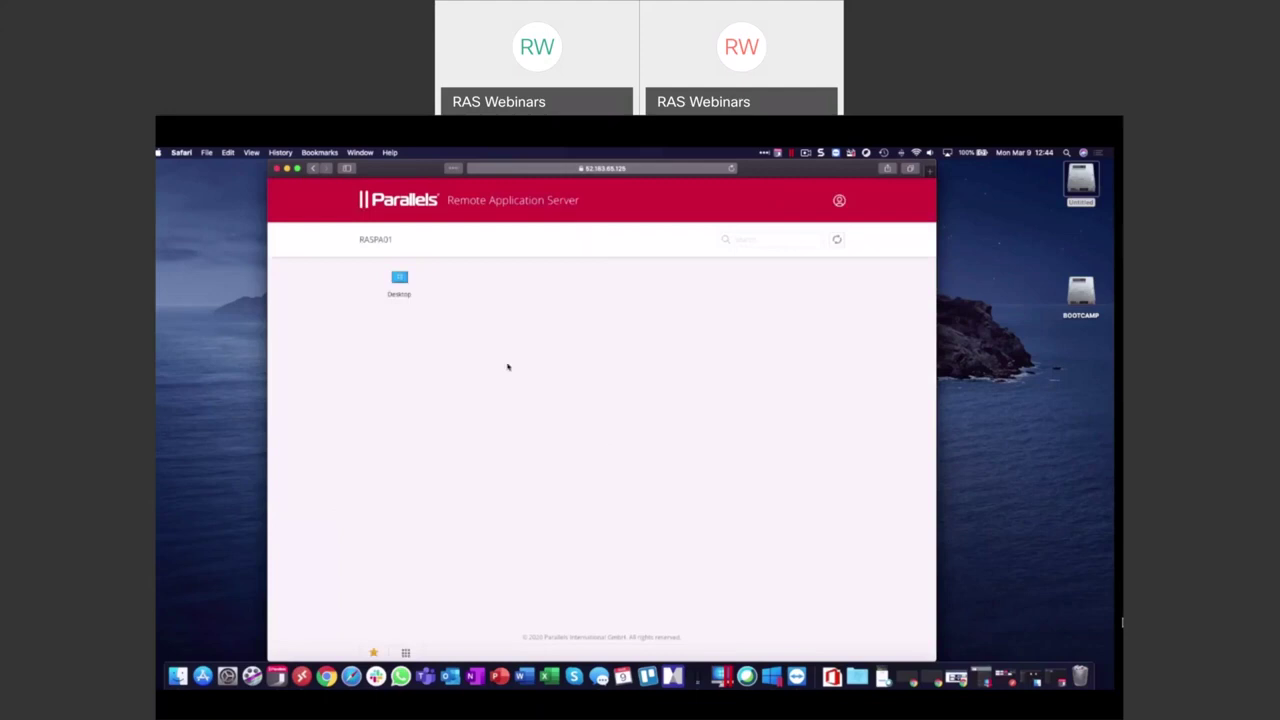
{"action": "left_click", "coordinate": [399, 289]}
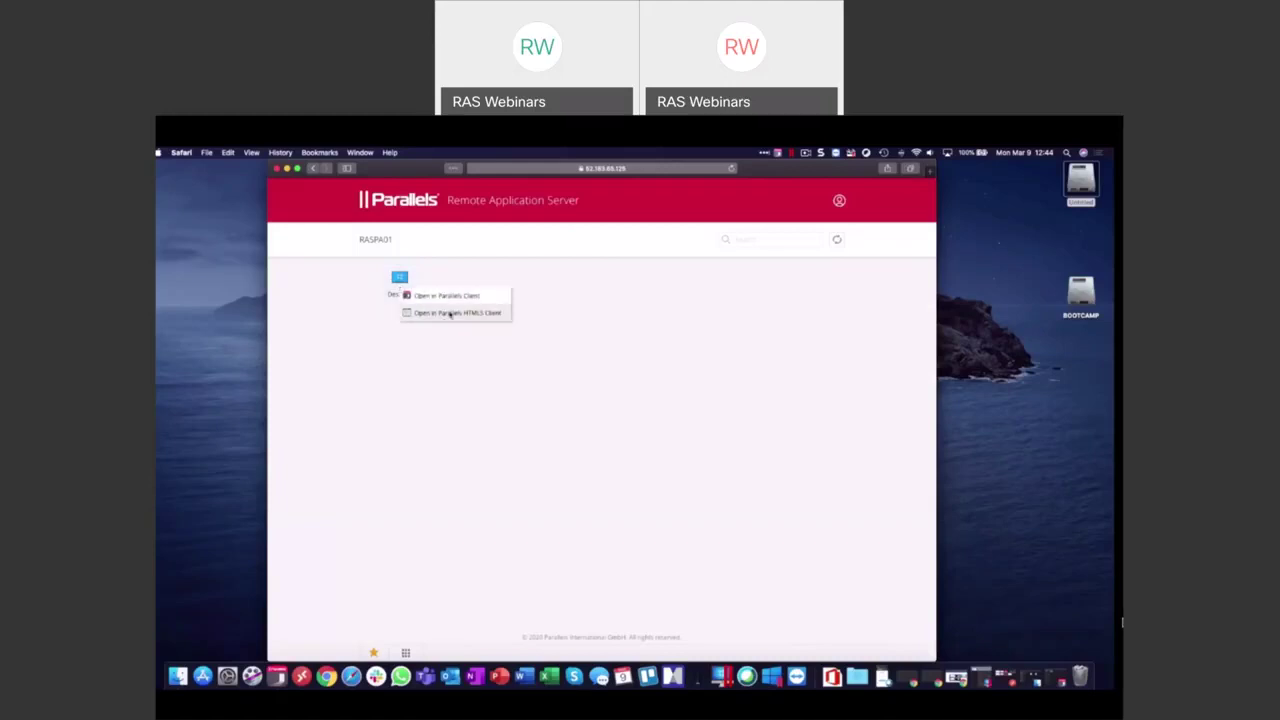
{"action": "left_click", "coordinate": [450, 313]}
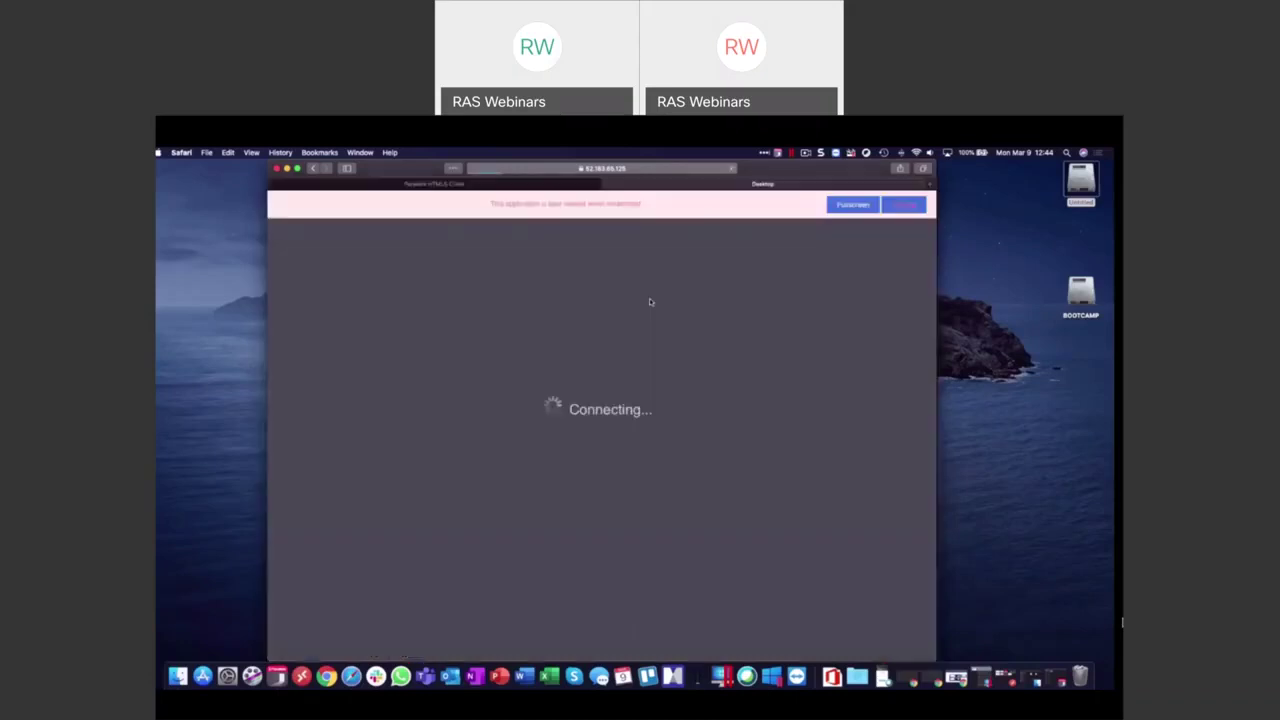
Switch the remote Windows Server desktop to full screen and open its Start menu
{"action": "left_click", "coordinate": [852, 205]}
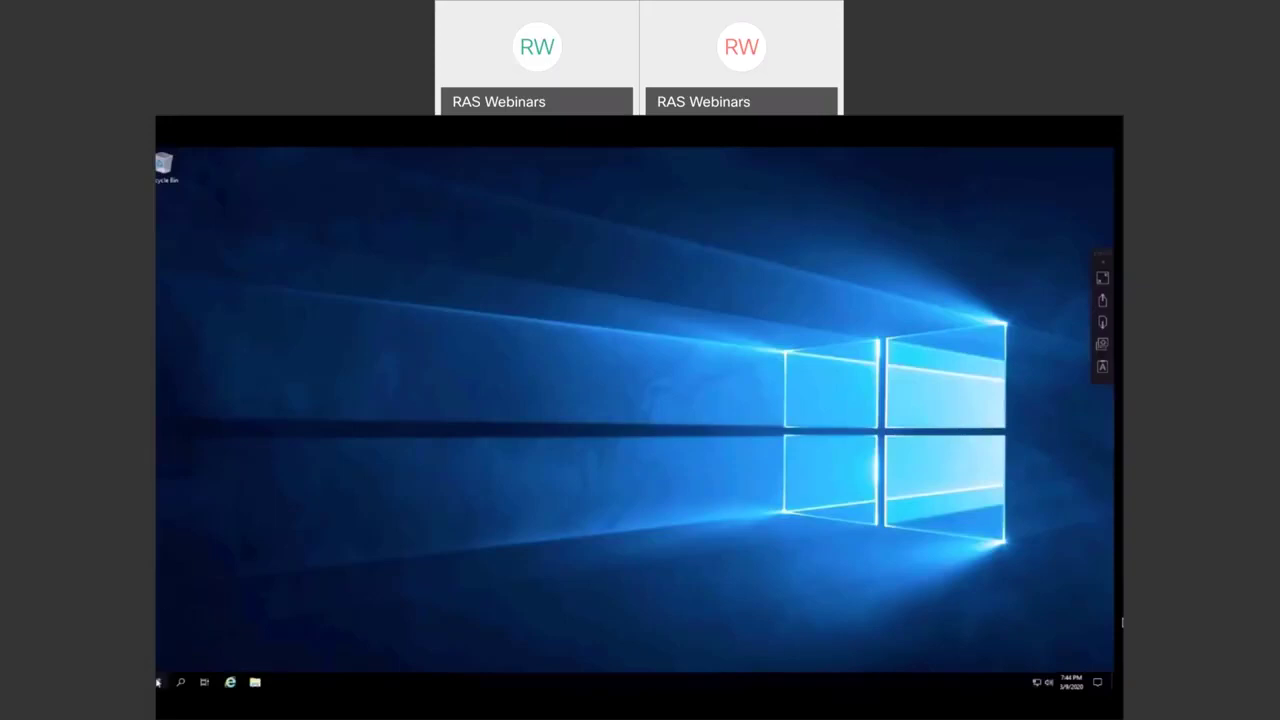
{"action": "left_click", "coordinate": [158, 681]}
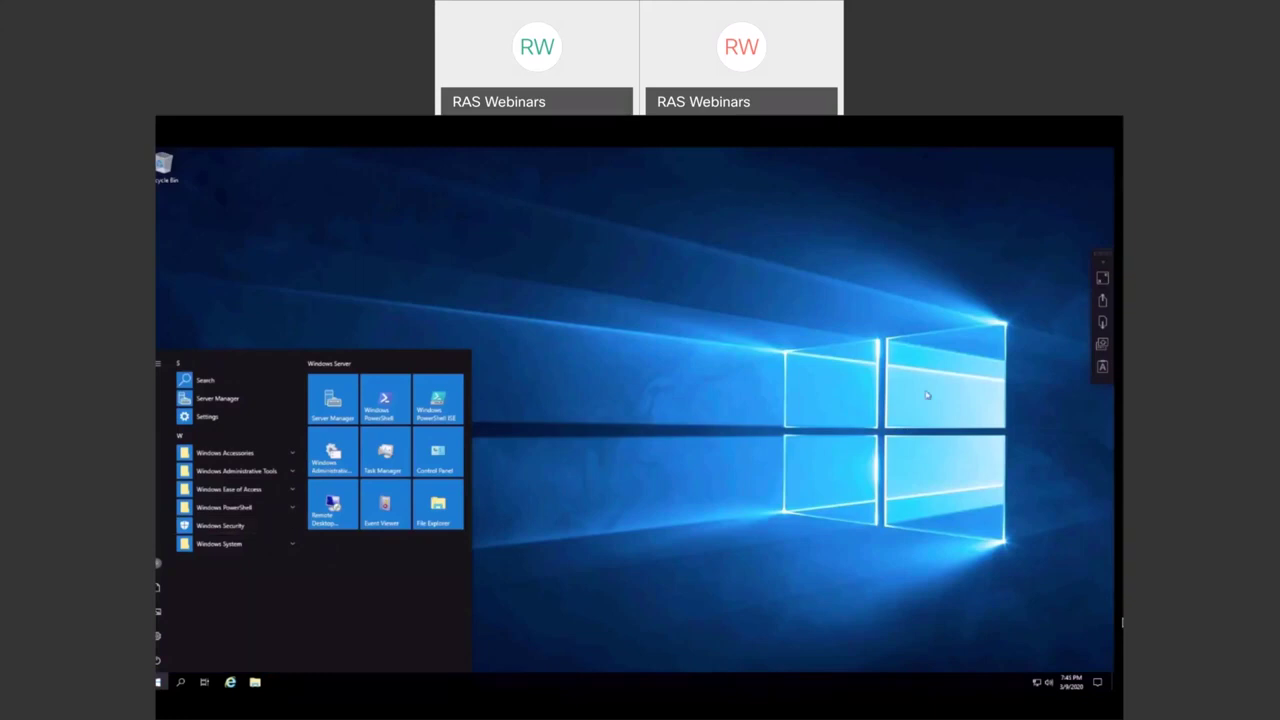
Leave full screen and view the RD Session Hosts Sessions list in the RAS Console
{"action": "left_click", "coordinate": [1100, 280]}
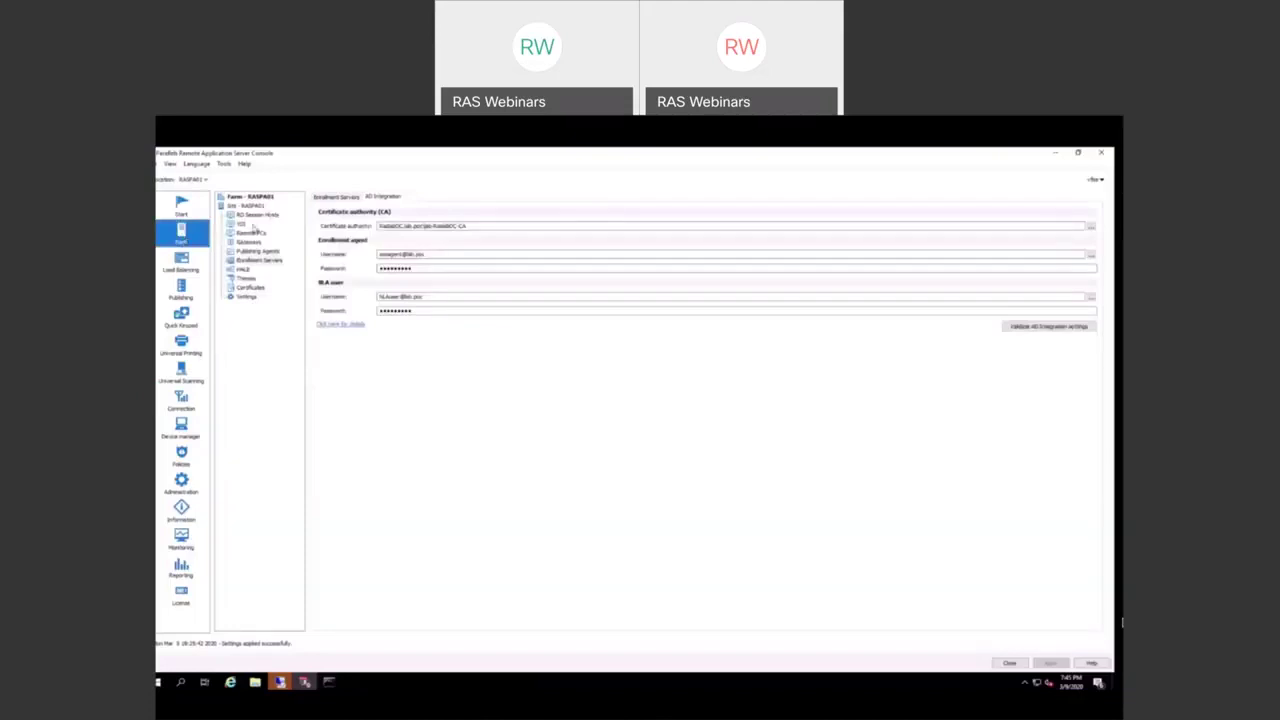
{"action": "left_click", "coordinate": [262, 216]}
{"action": "left_click", "coordinate": [426, 197]}
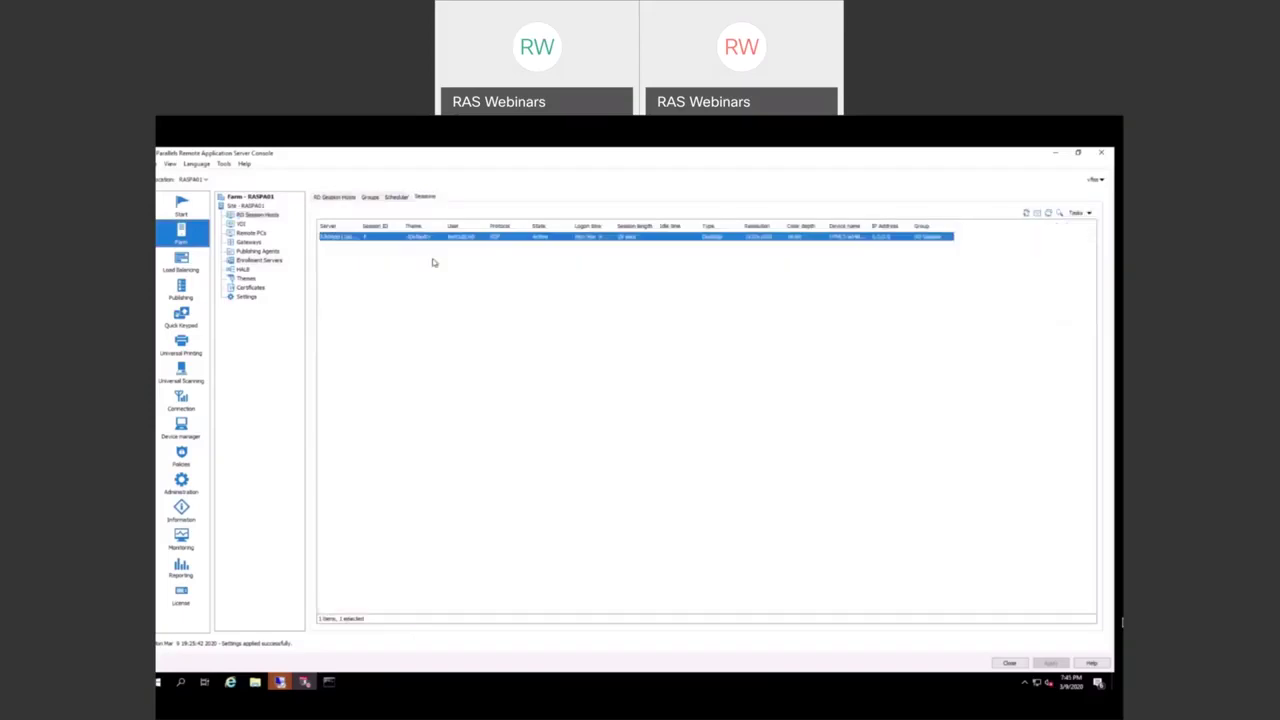
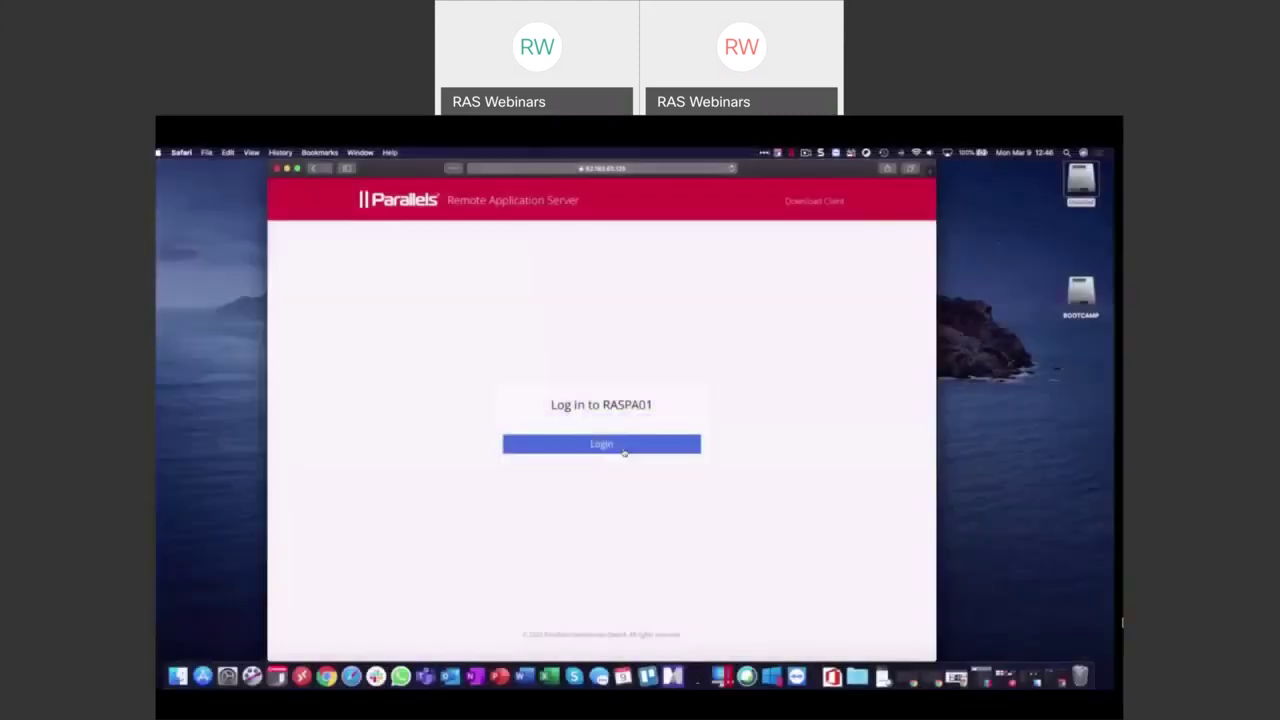
Sign in through Microsoft SAML with the Parallels account and its password, choosing to stay signed in
{"action": "left_click", "coordinate": [625, 451]}
{"action": "left_click", "coordinate": [610, 408]}
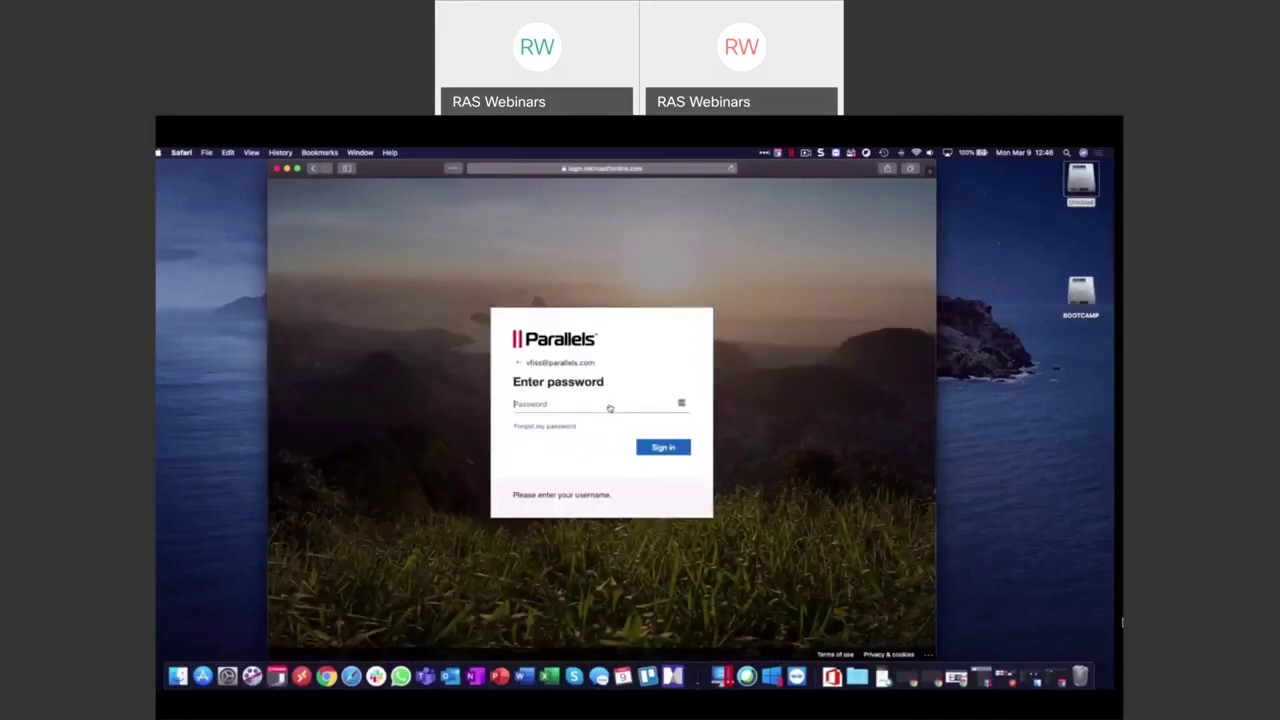
{"action": "type", "text": "••••••••••••••••••••••"}
{"action": "left_click", "coordinate": [684, 450]}
{"action": "left_click", "coordinate": [652, 454]}
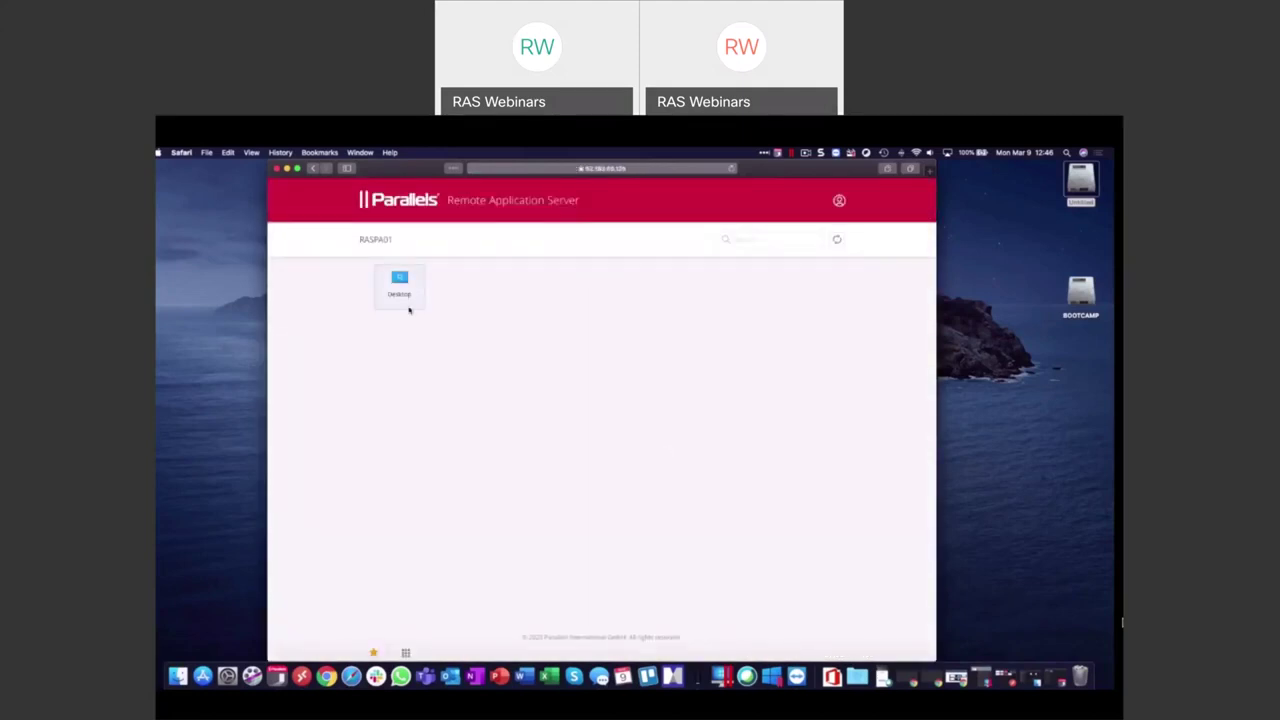
Launch the Desktop resource in the Parallels HTML5 Client
{"action": "left_click", "coordinate": [407, 306]}
{"action": "left_click", "coordinate": [440, 329]}
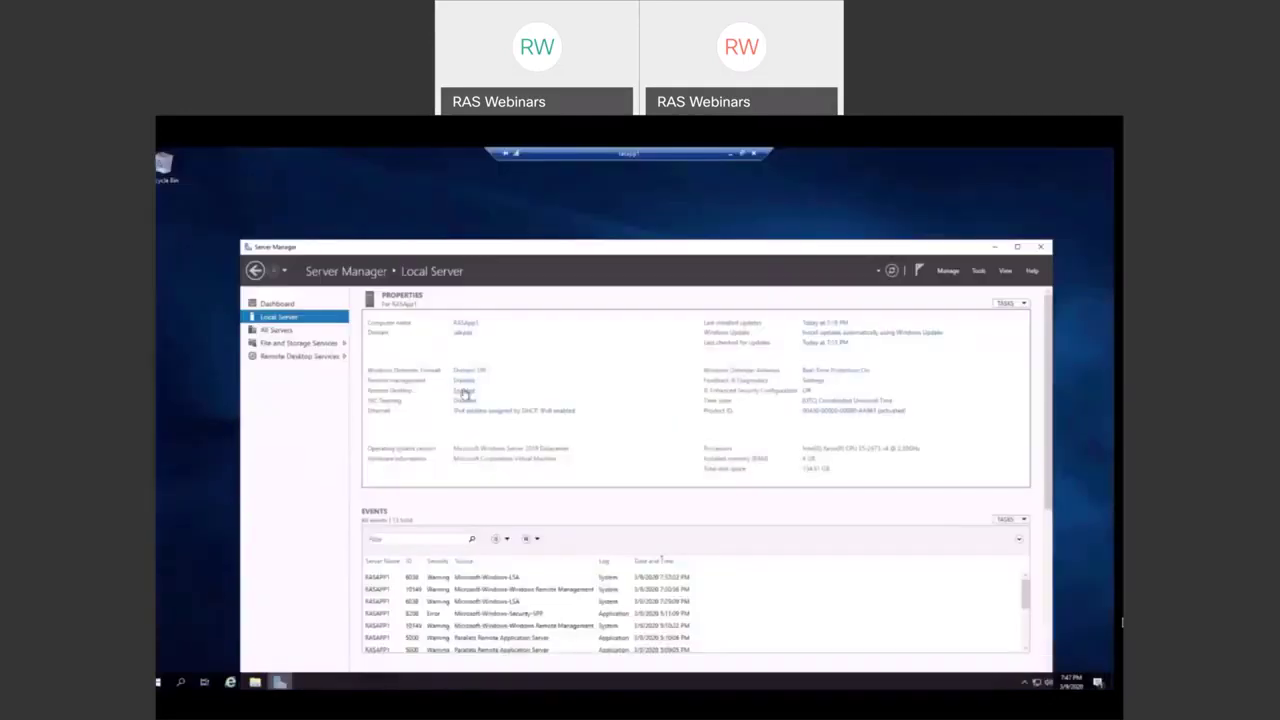
Add 'Domain Users' to RASAPP1's Remote Desktop users, then return to the RAS portal
{"action": "left_click", "coordinate": [464, 391]}
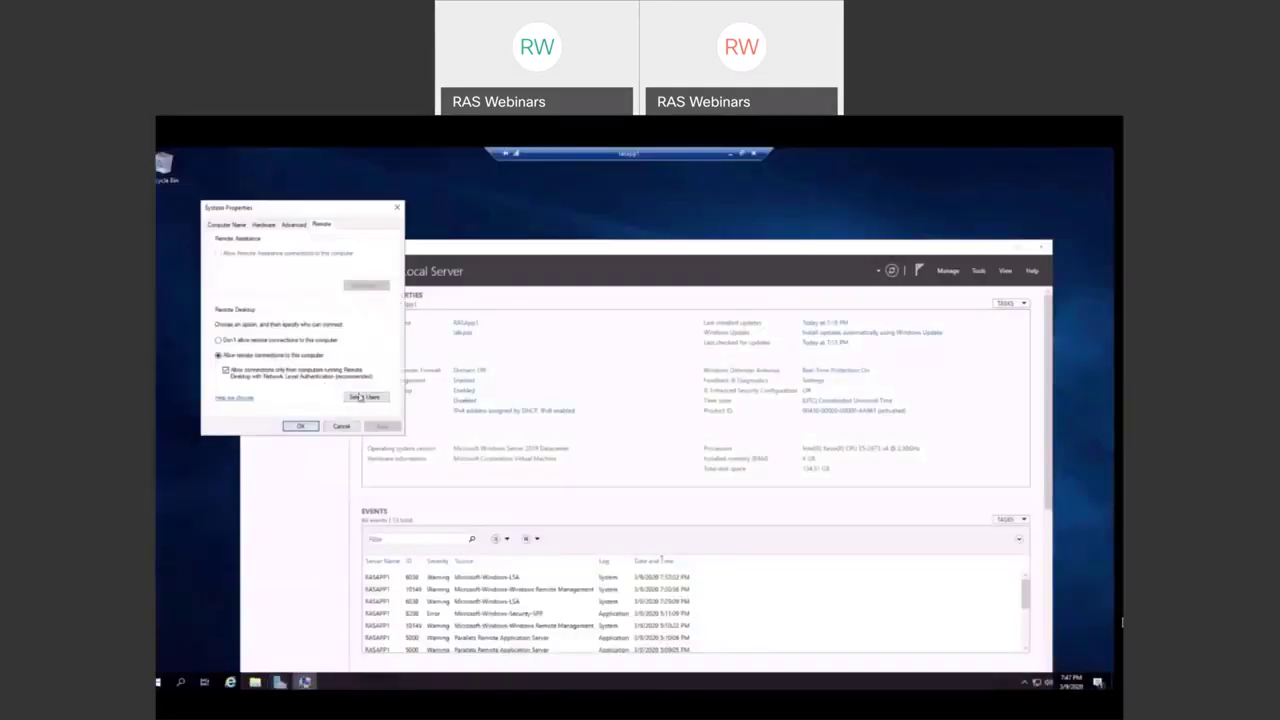
{"action": "left_click", "coordinate": [362, 397]}
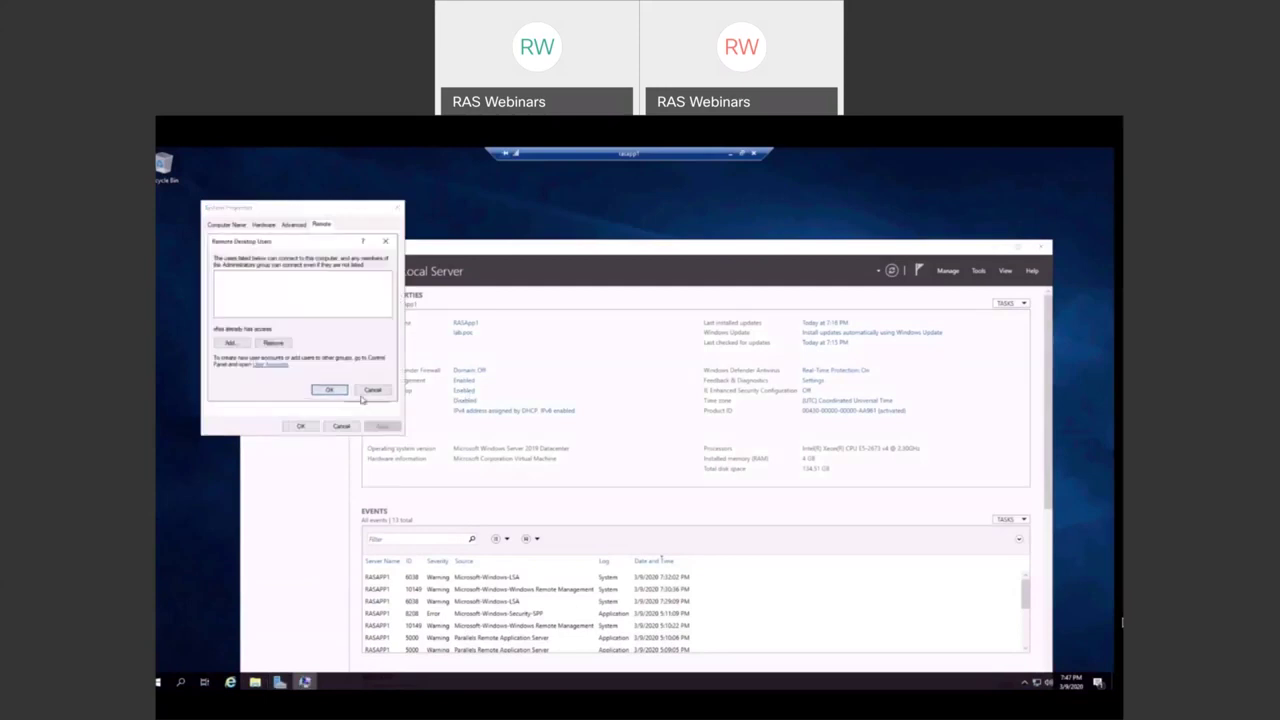
{"action": "left_click", "coordinate": [231, 343]}
{"action": "type", "text": "domain Users"}
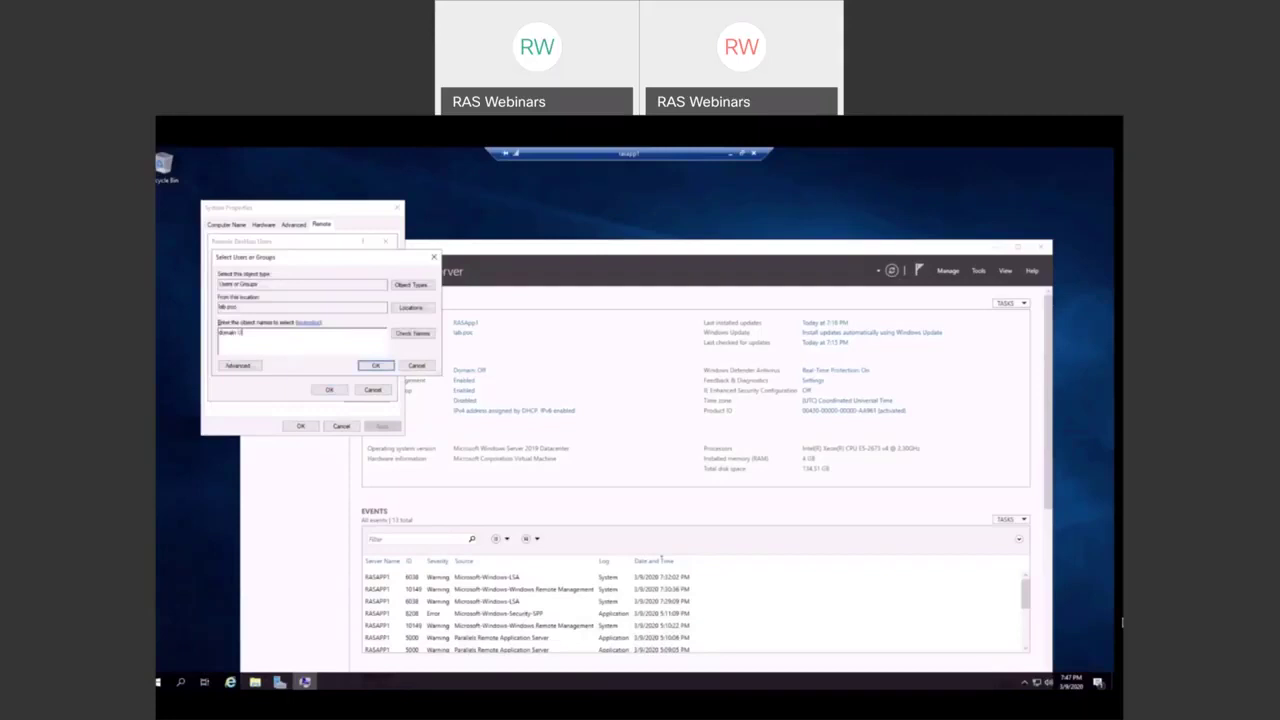
{"action": "left_click", "coordinate": [377, 366]}
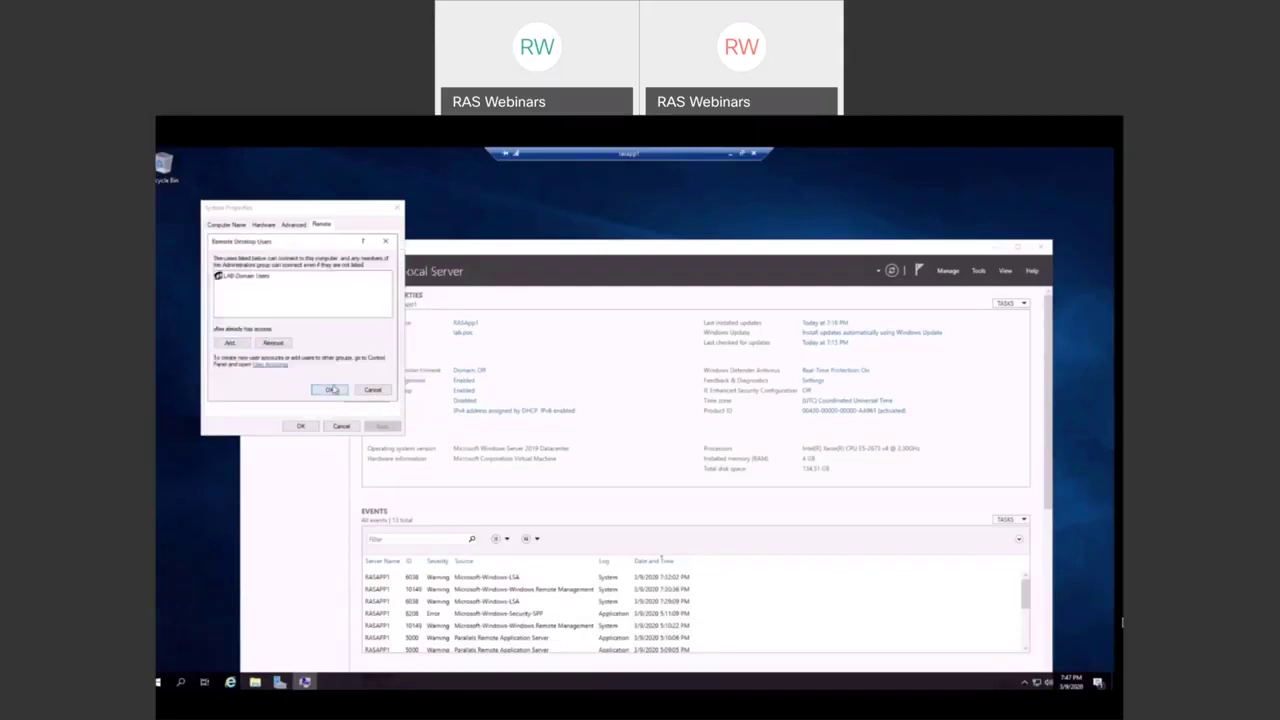
{"action": "left_click", "coordinate": [331, 389]}
{"action": "left_click", "coordinate": [301, 426]}
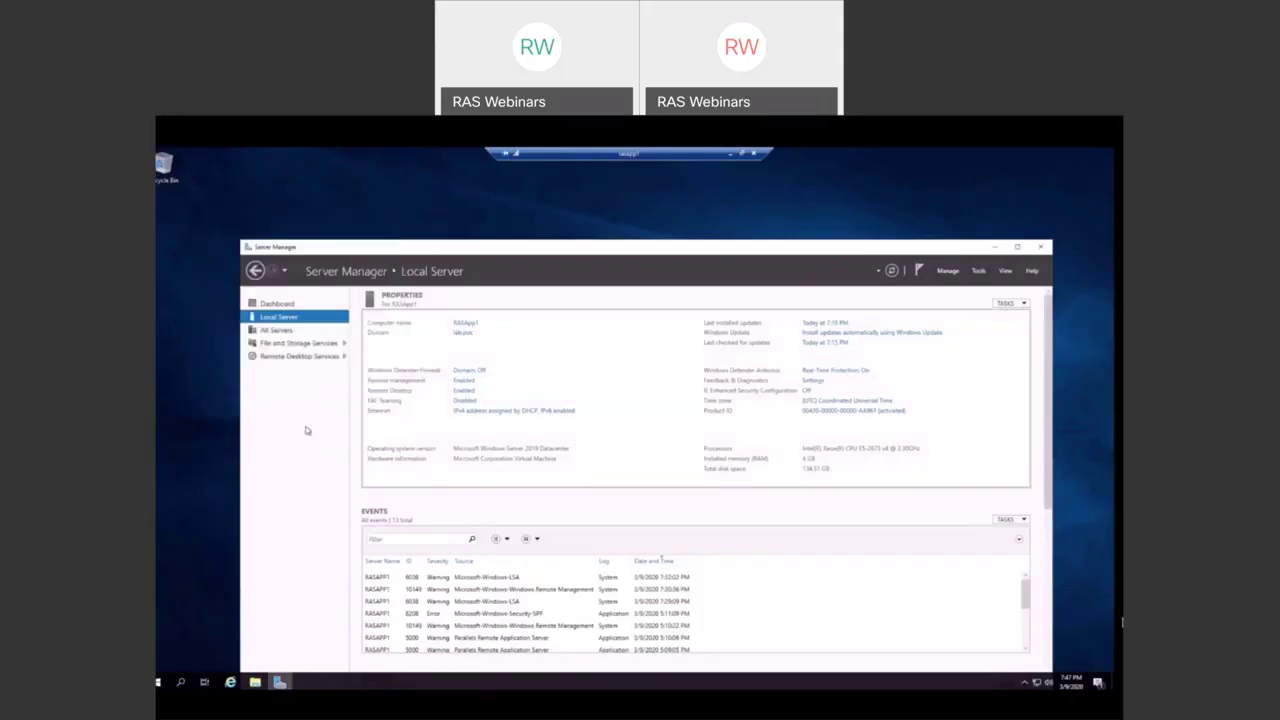
{"action": "key", "text": "alt+Tab"}
{"action": "key", "text": "super+Tab"}
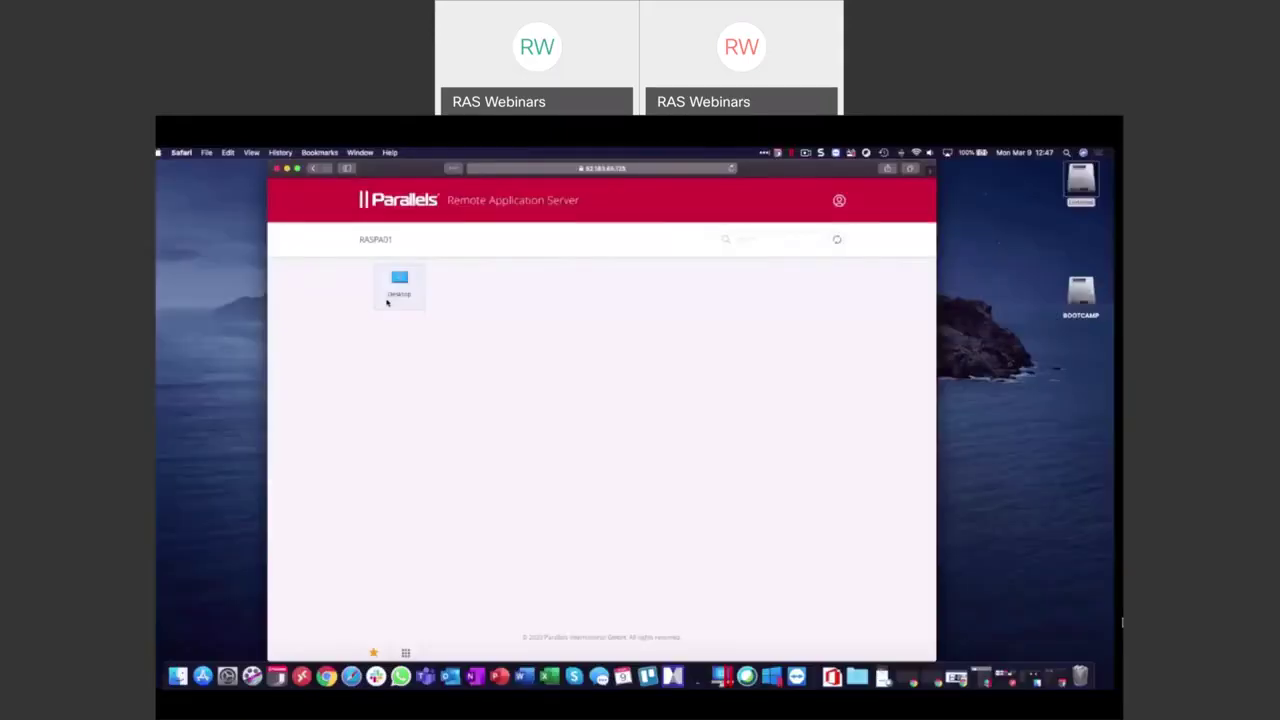
Reopen the Desktop in the HTML5 client, then switch to the Knowledge Base SAML search results
{"action": "right_click", "coordinate": [395, 296]}
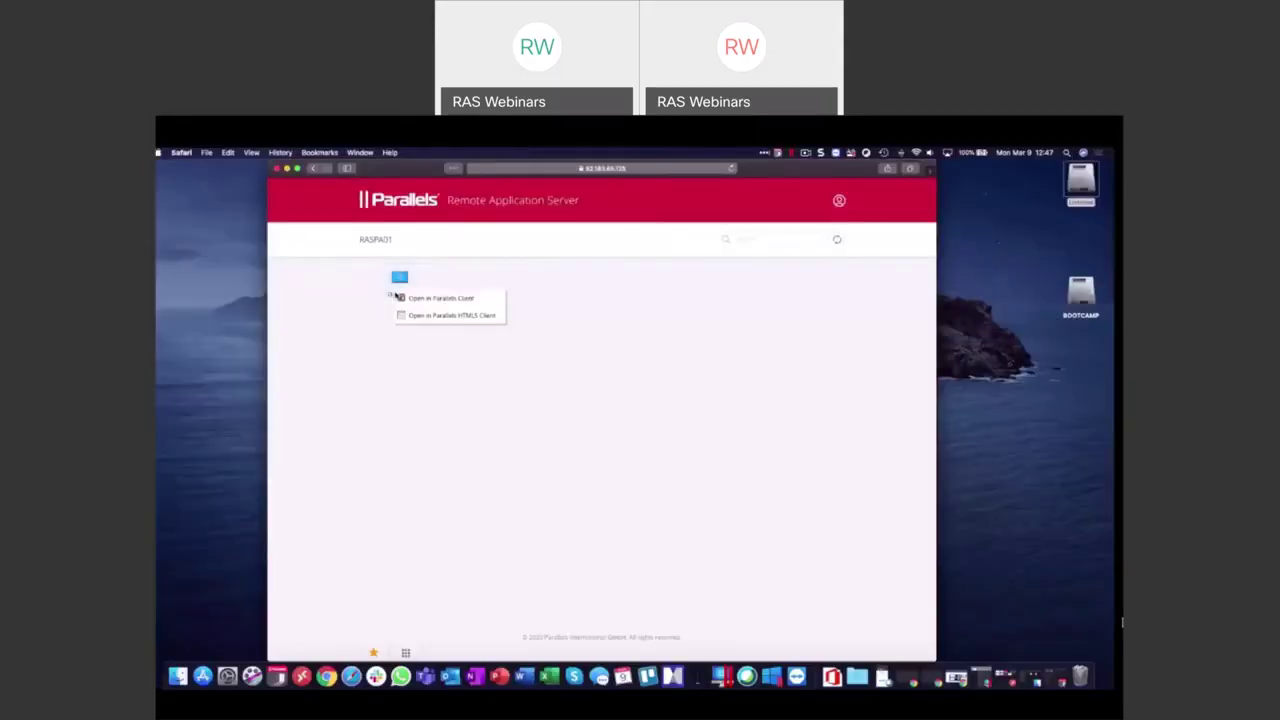
{"action": "left_click", "coordinate": [415, 316]}
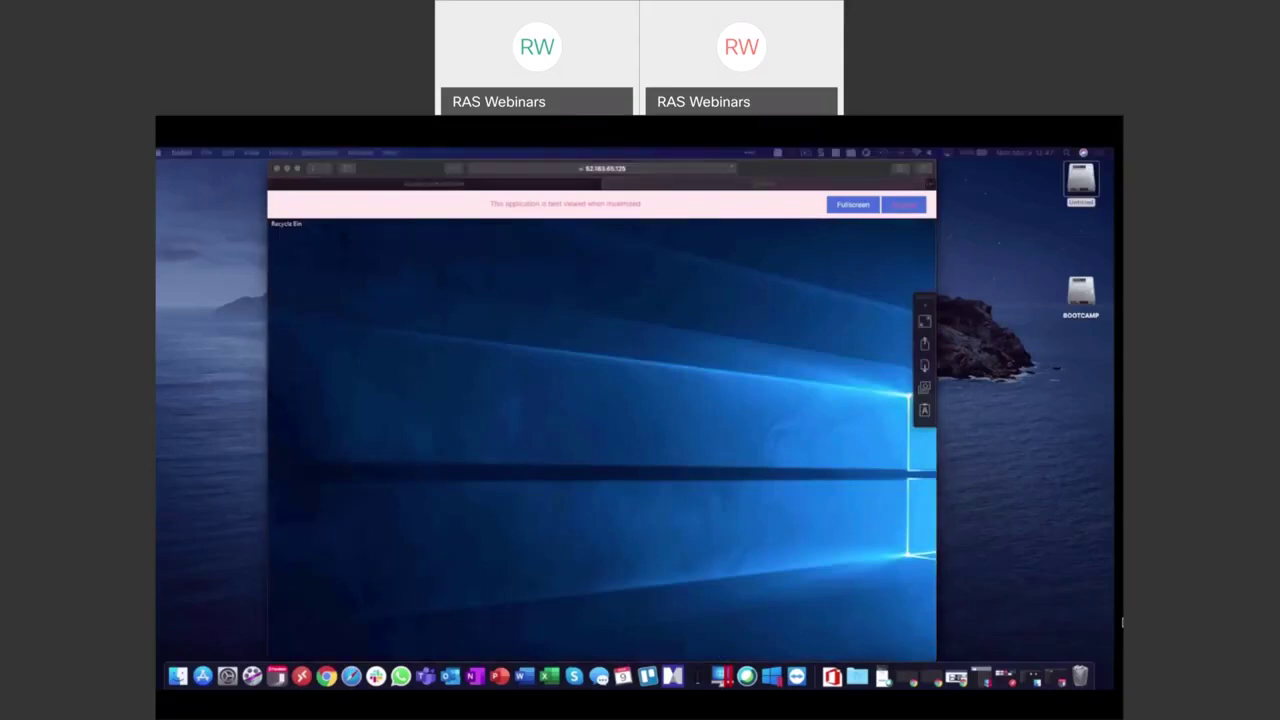
{"action": "key", "text": "ctrl+Right"}
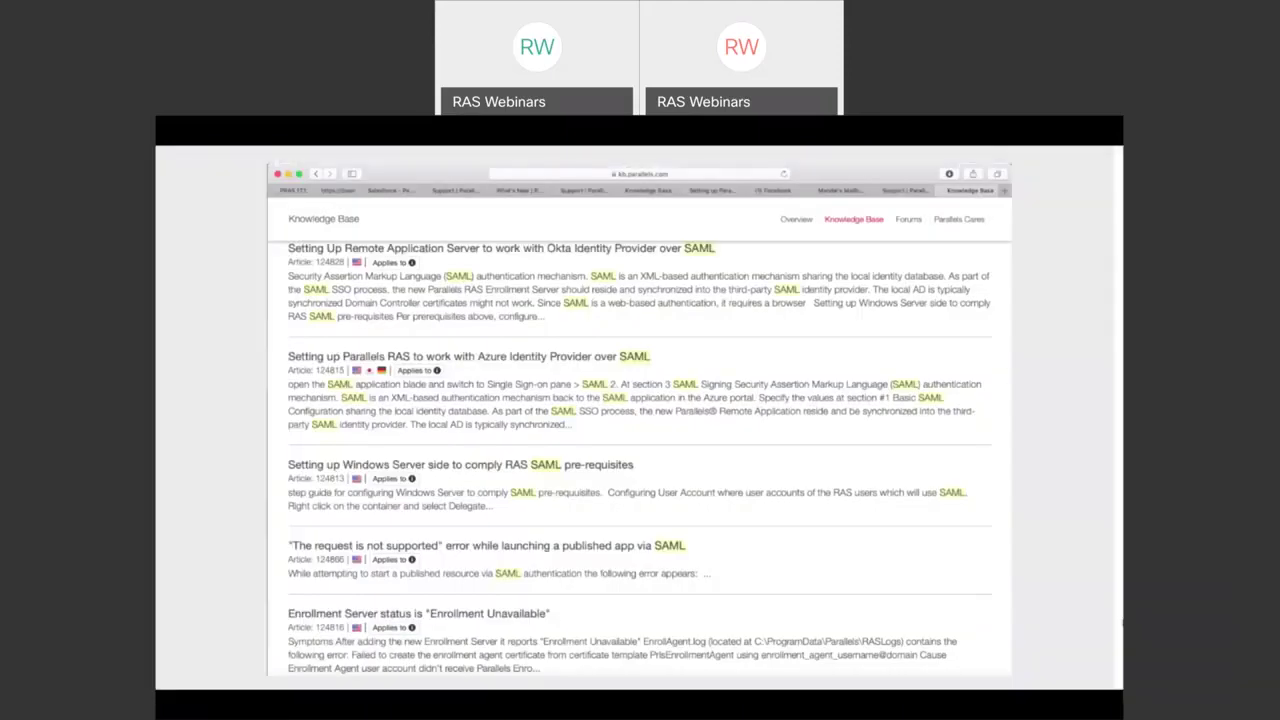
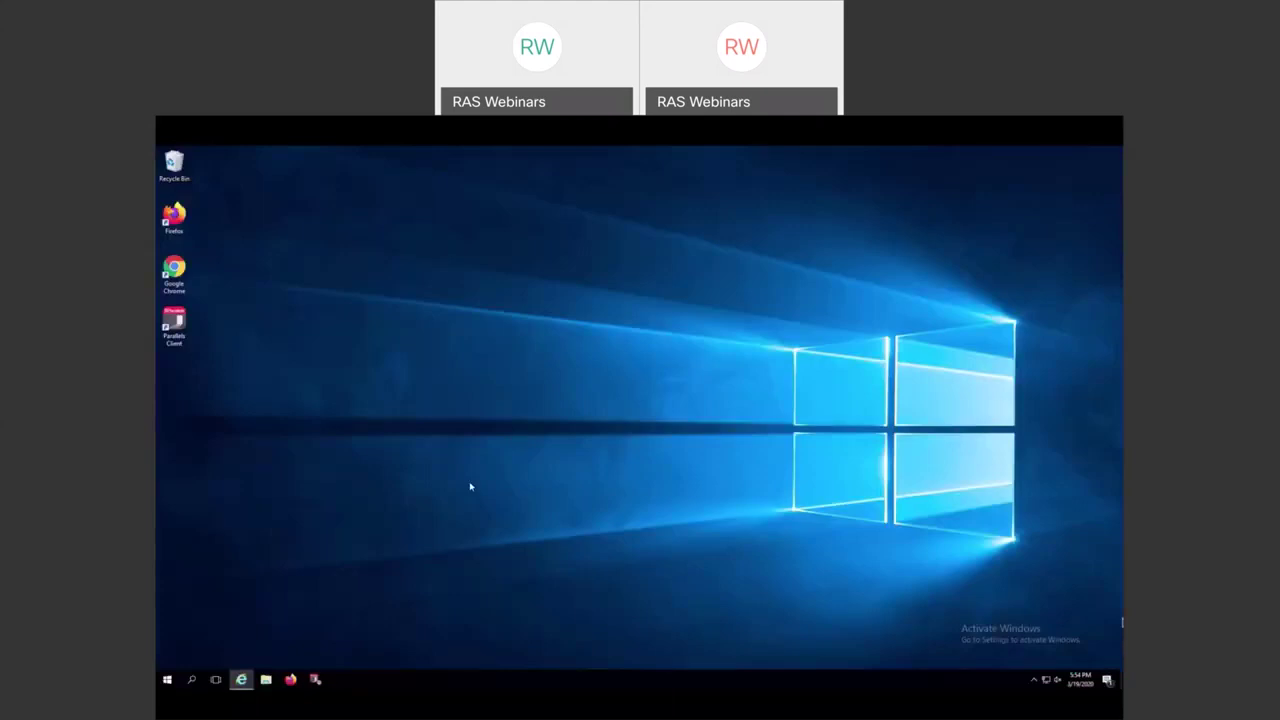
Connect to farm PRAS-01 with Single Sign-On from Parallels Client and open the farm view
{"action": "left_click", "coordinate": [317, 681]}
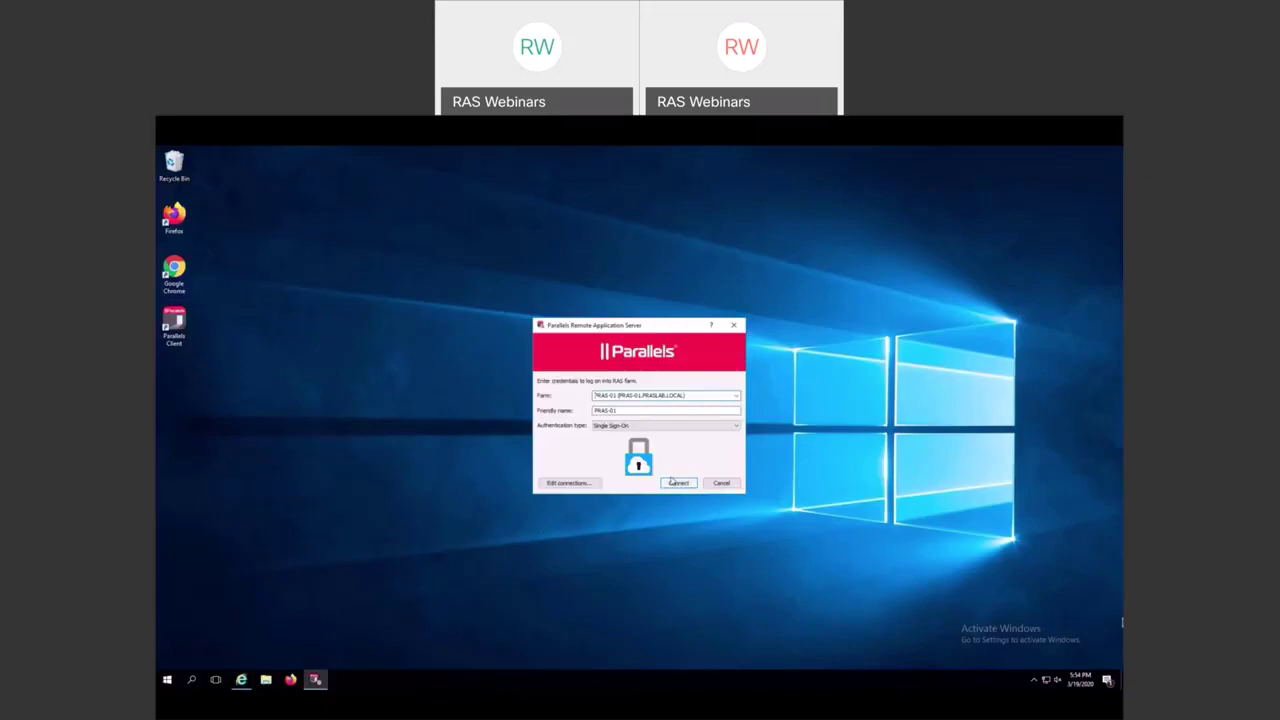
{"action": "left_click", "coordinate": [676, 484]}
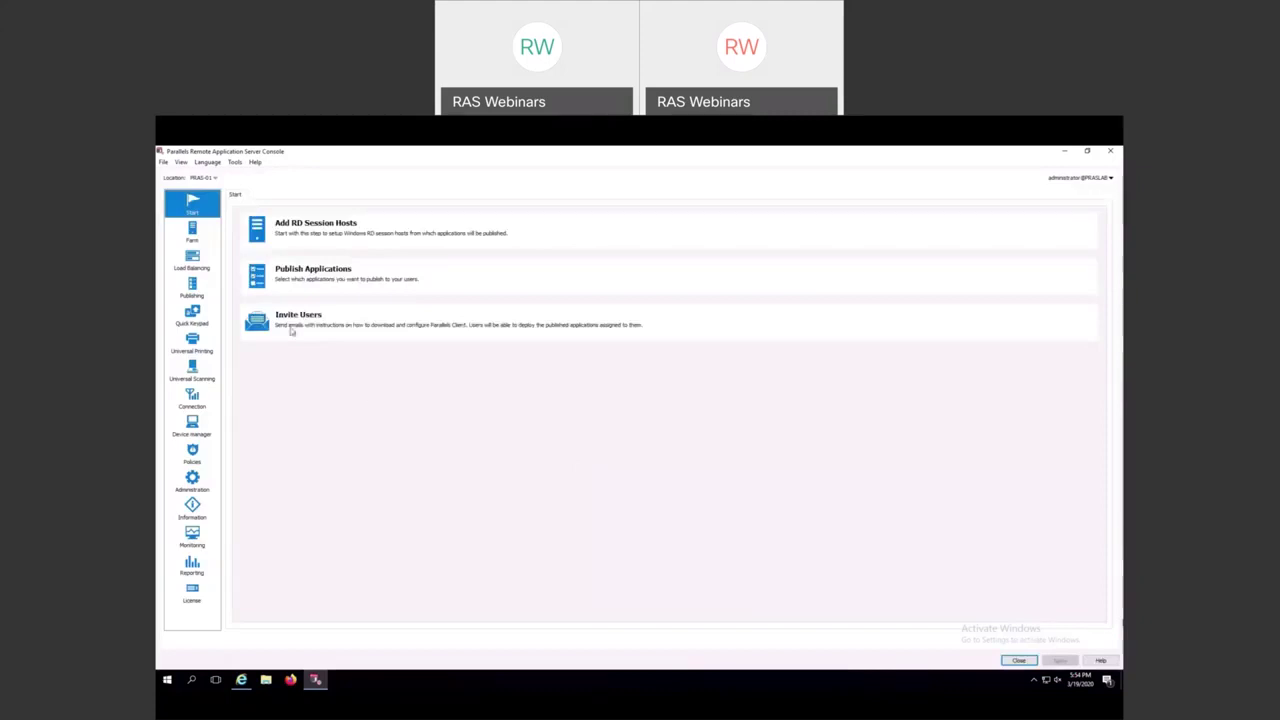
{"action": "left_click", "coordinate": [193, 233]}
Review PRAS-02.PRASLAB.LOCAL's Agent Settings under RD Session Hosts and confirm them with OK
{"action": "left_click", "coordinate": [262, 213]}
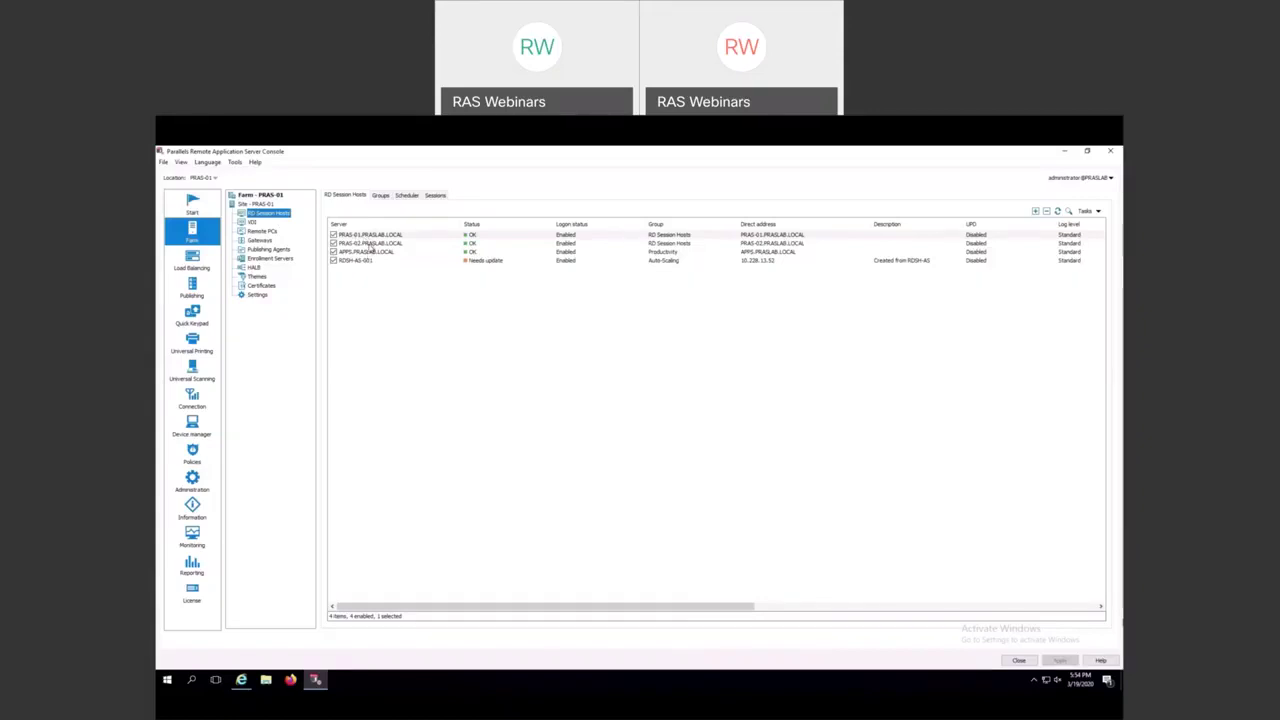
{"action": "left_click", "coordinate": [371, 244]}
{"action": "right_click", "coordinate": [372, 250]}
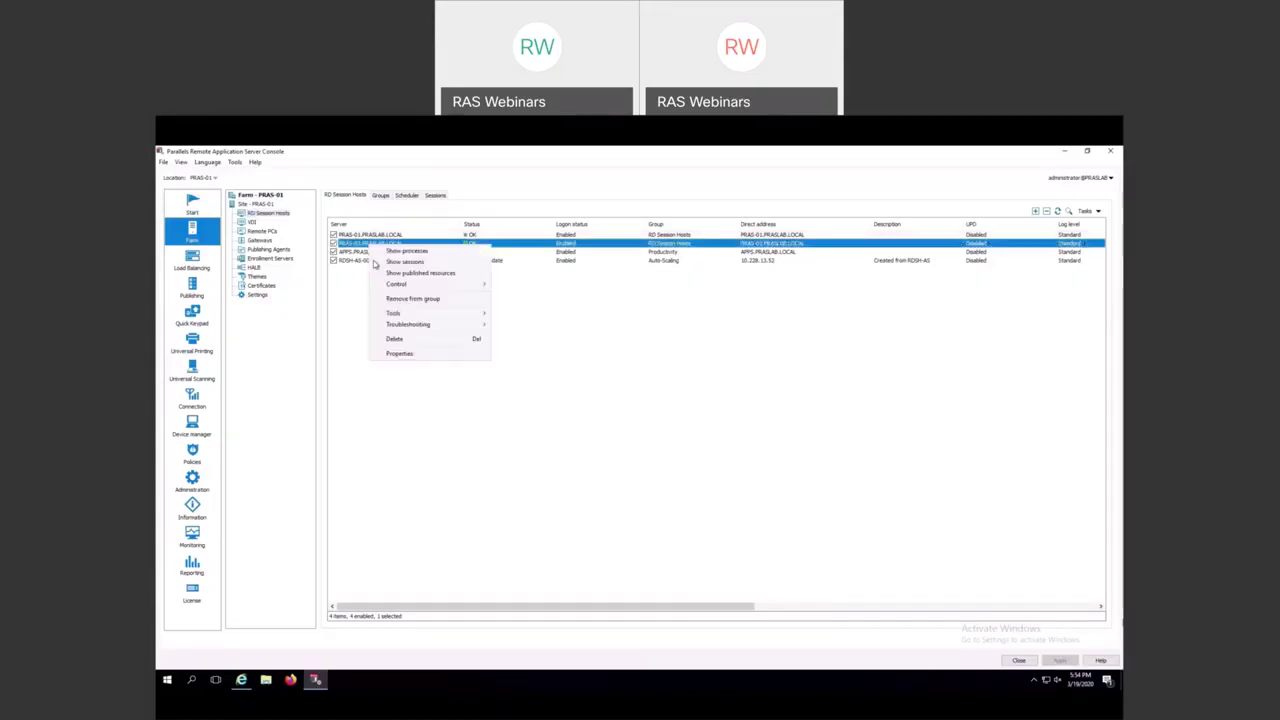
{"action": "left_click", "coordinate": [418, 355]}
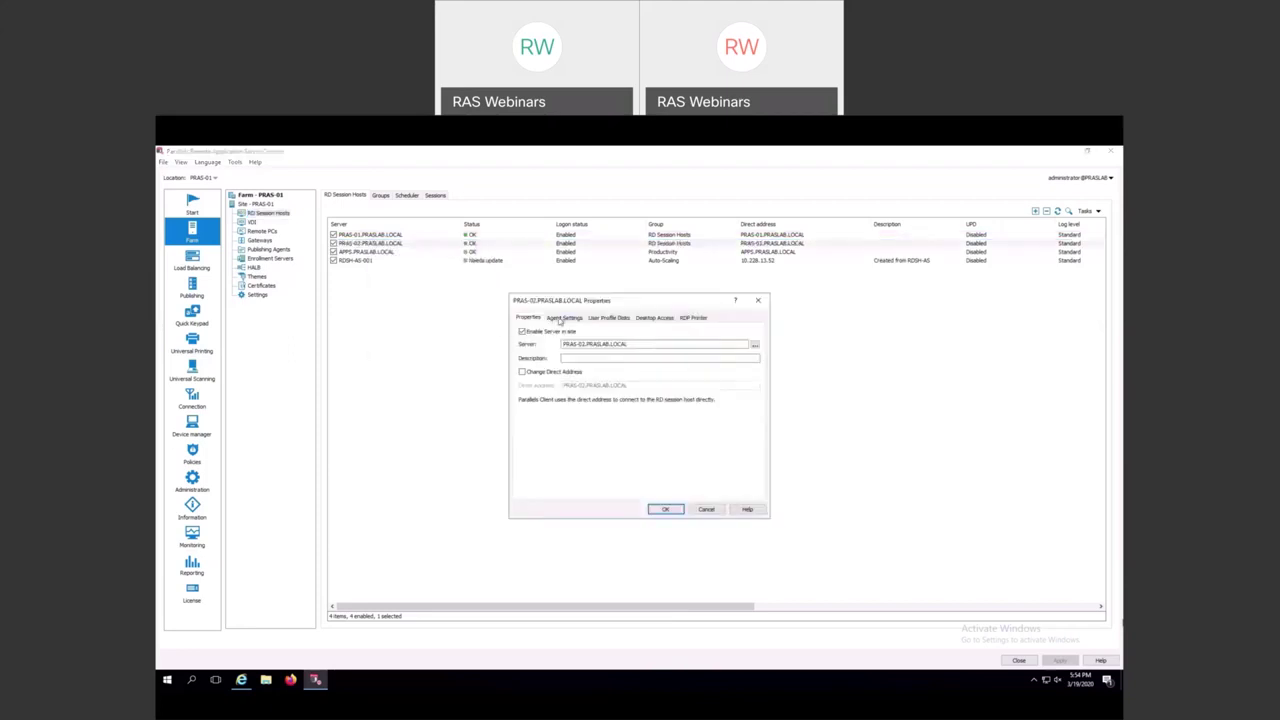
{"action": "left_click", "coordinate": [562, 318]}
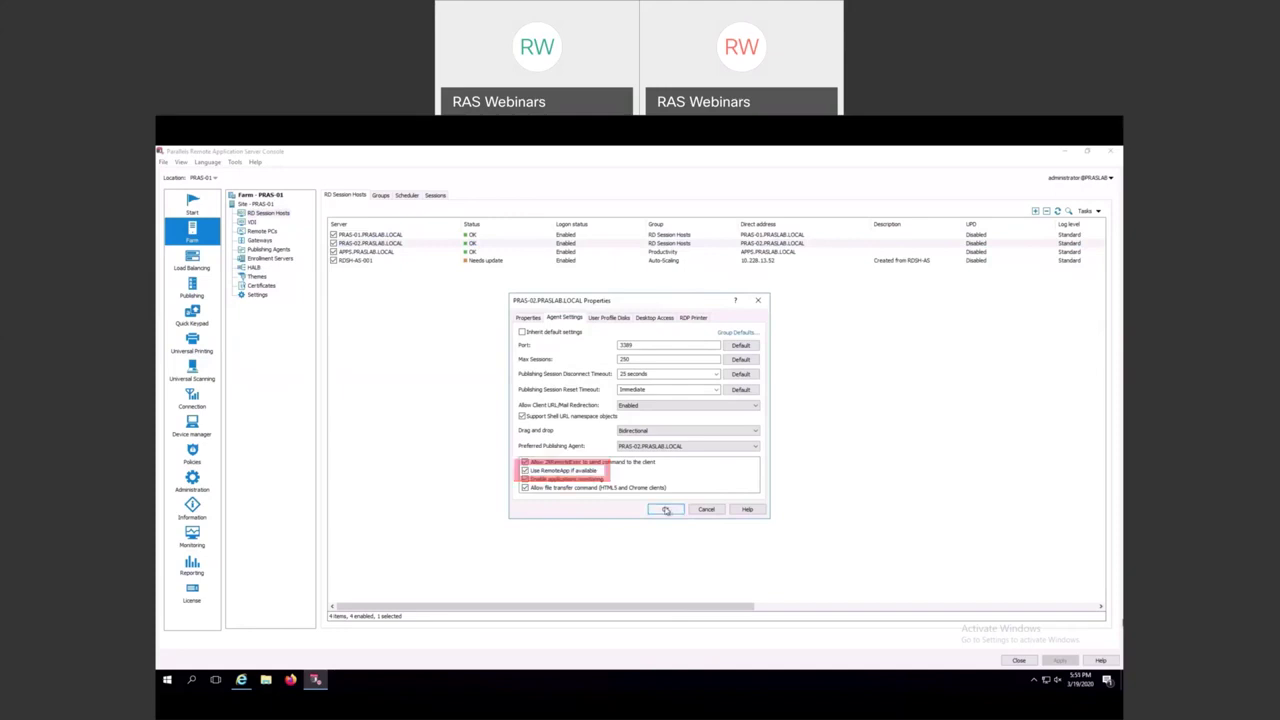
{"action": "left_click", "coordinate": [665, 510]}
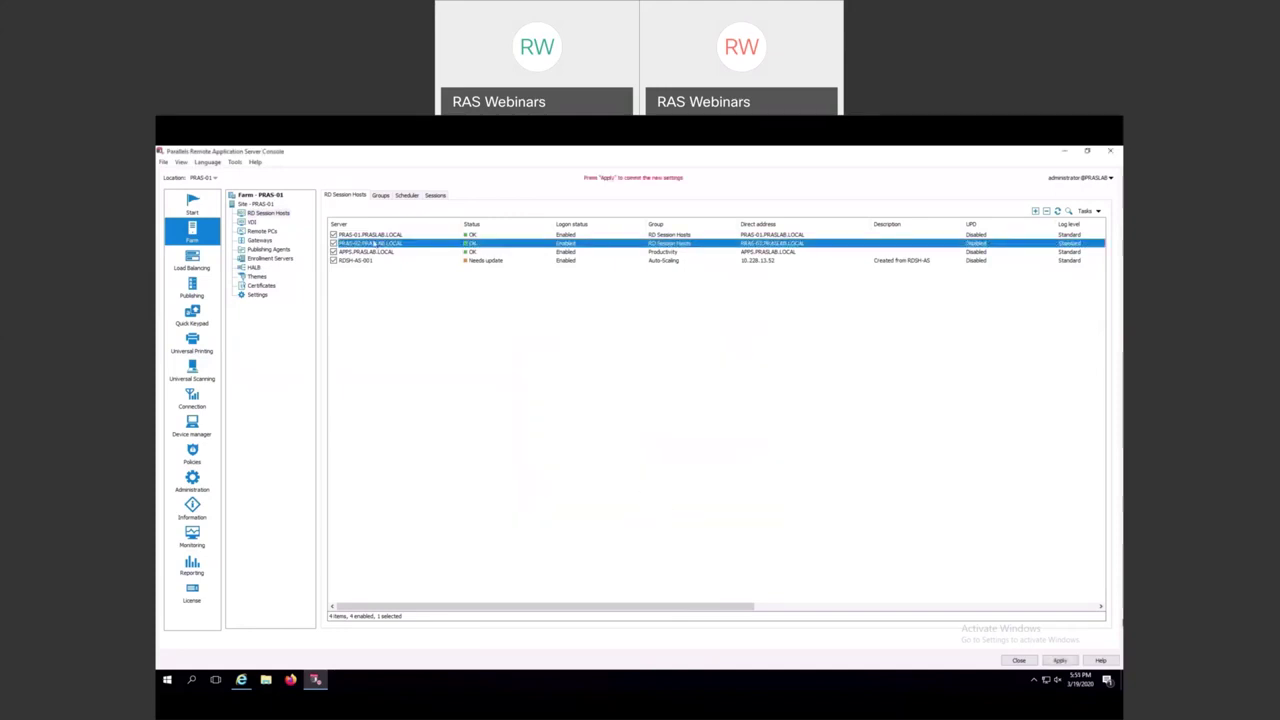
Check PRAS-01.PRASLAB.LOCAL's Agent Settings and cancel without changes
{"action": "left_click", "coordinate": [373, 234]}
{"action": "right_click", "coordinate": [373, 234]}
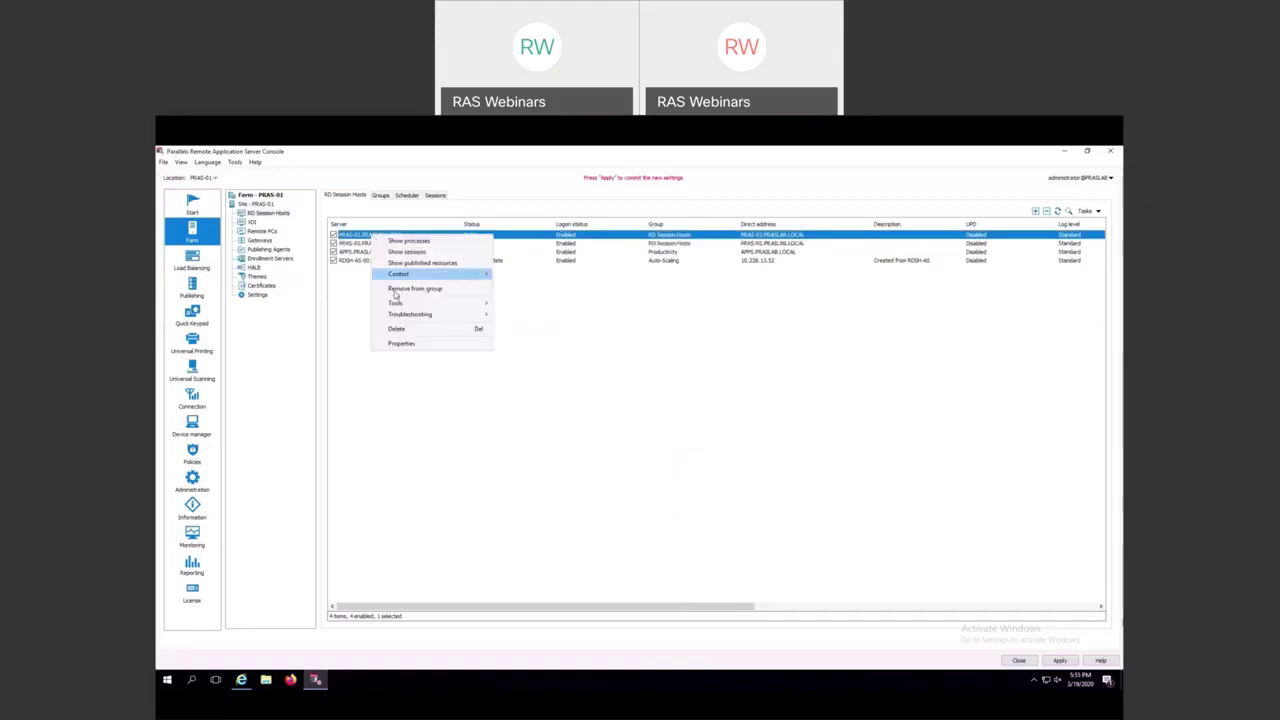
{"action": "left_click", "coordinate": [403, 344]}
{"action": "left_click", "coordinate": [553, 318]}
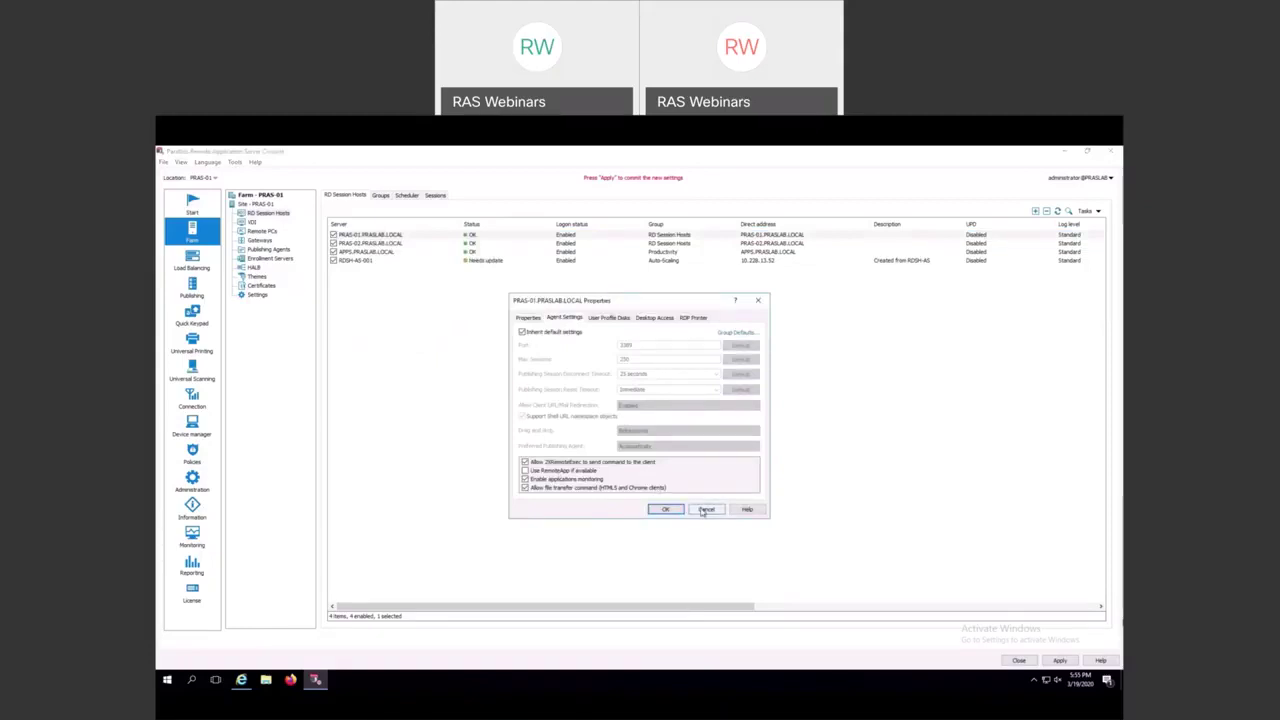
{"action": "left_click", "coordinate": [706, 510]}
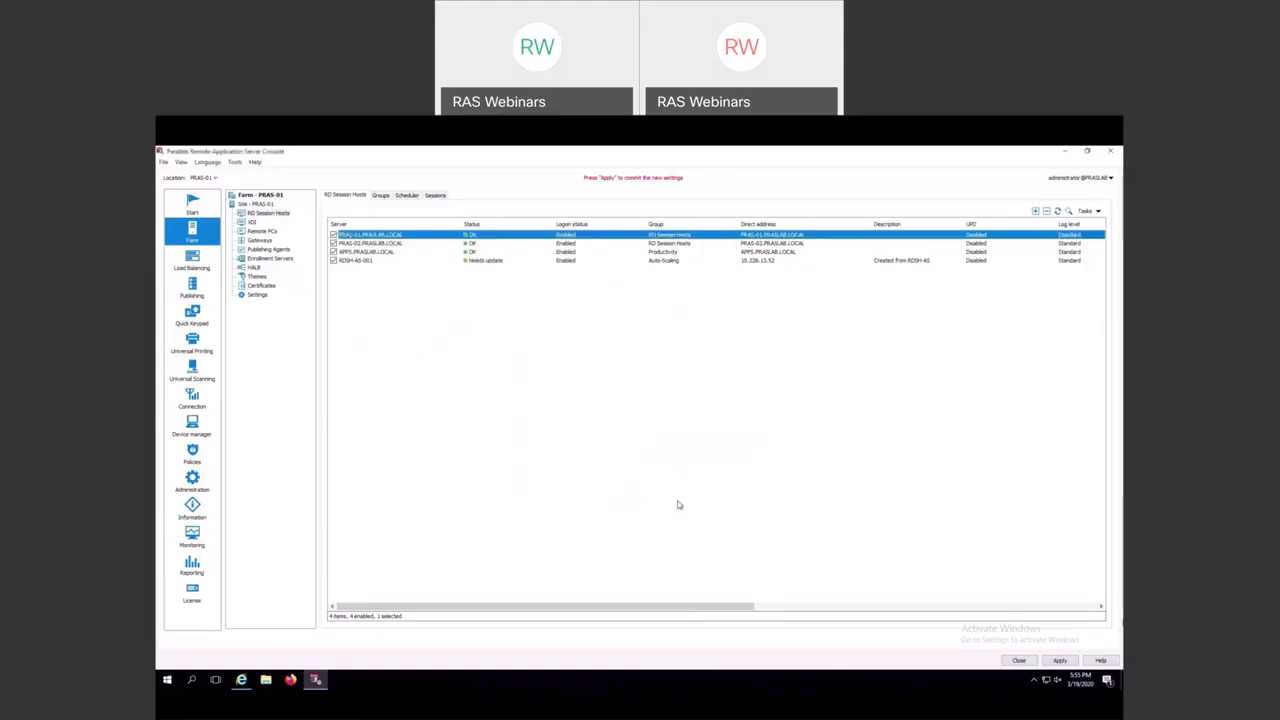
Start publishing an installed RD Session Host application from individual server PRAS-01.PRASLAB.LOCAL
{"action": "left_click", "coordinate": [196, 292]}
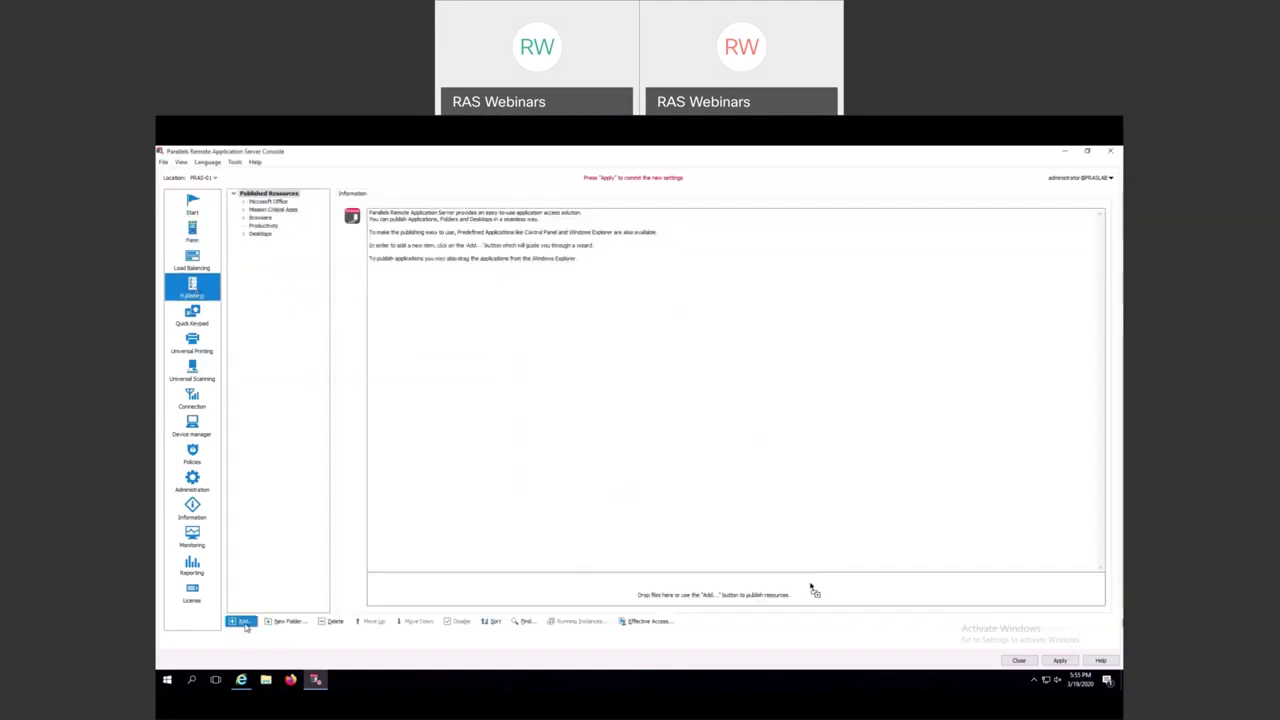
{"action": "left_click", "coordinate": [241, 621]}
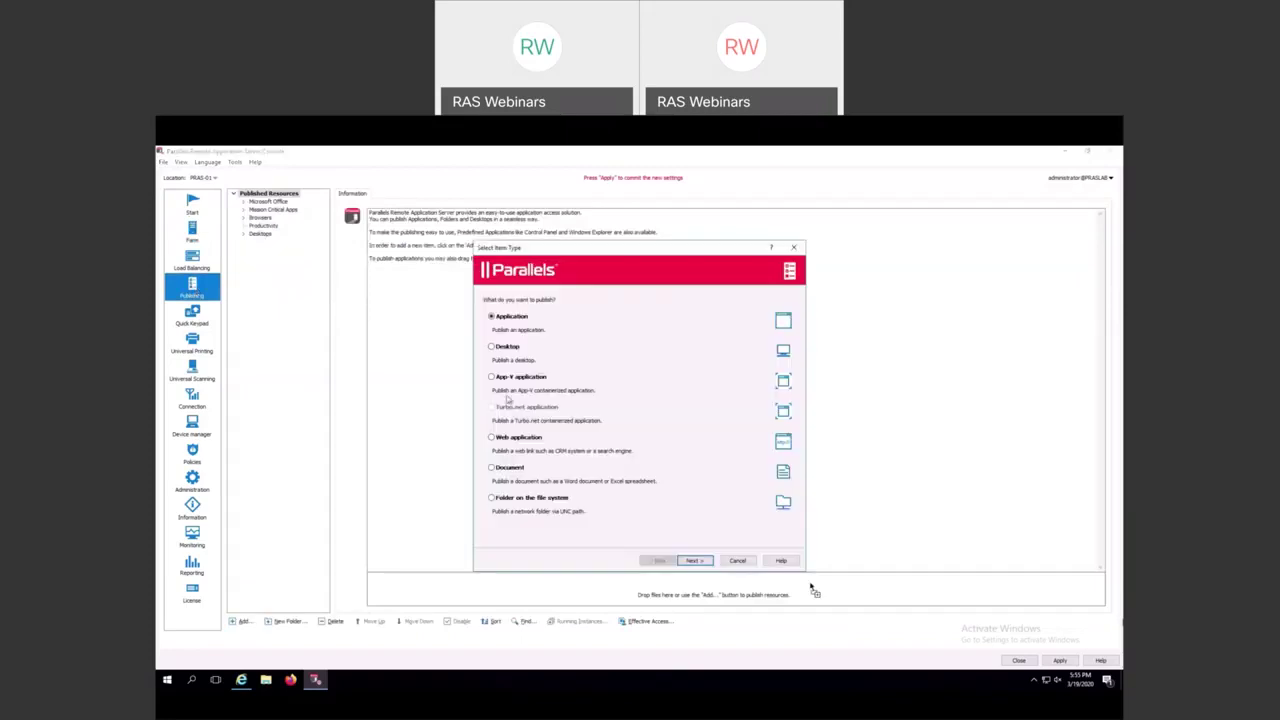
{"action": "left_click", "coordinate": [697, 561]}
{"action": "left_click", "coordinate": [697, 561]}
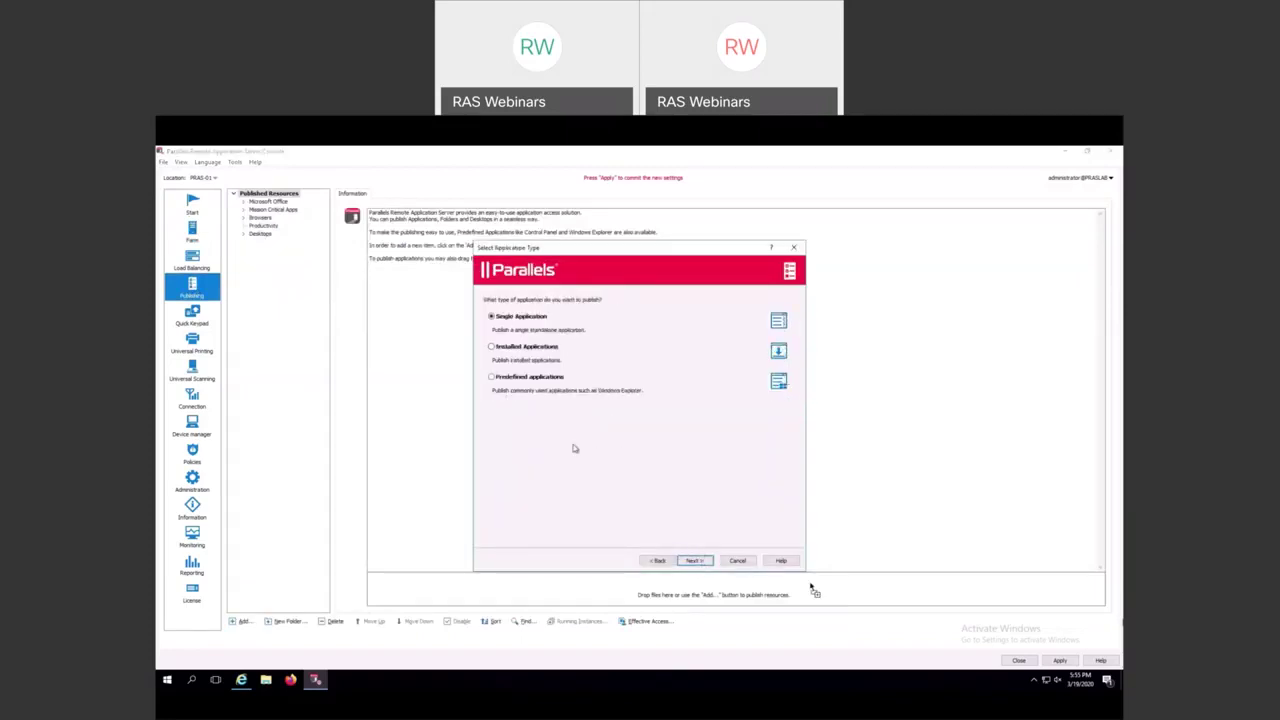
{"action": "left_click", "coordinate": [522, 350]}
{"action": "left_click", "coordinate": [680, 560]}
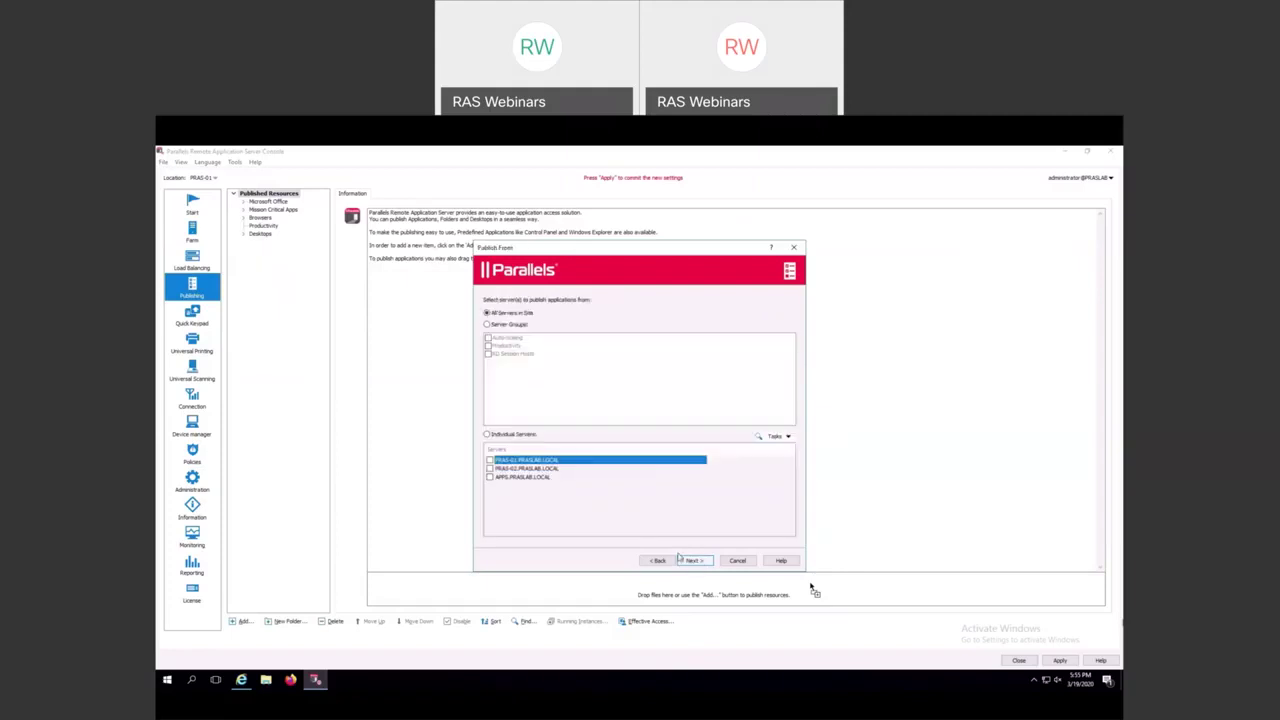
{"action": "left_click", "coordinate": [487, 434]}
{"action": "left_click", "coordinate": [489, 460]}
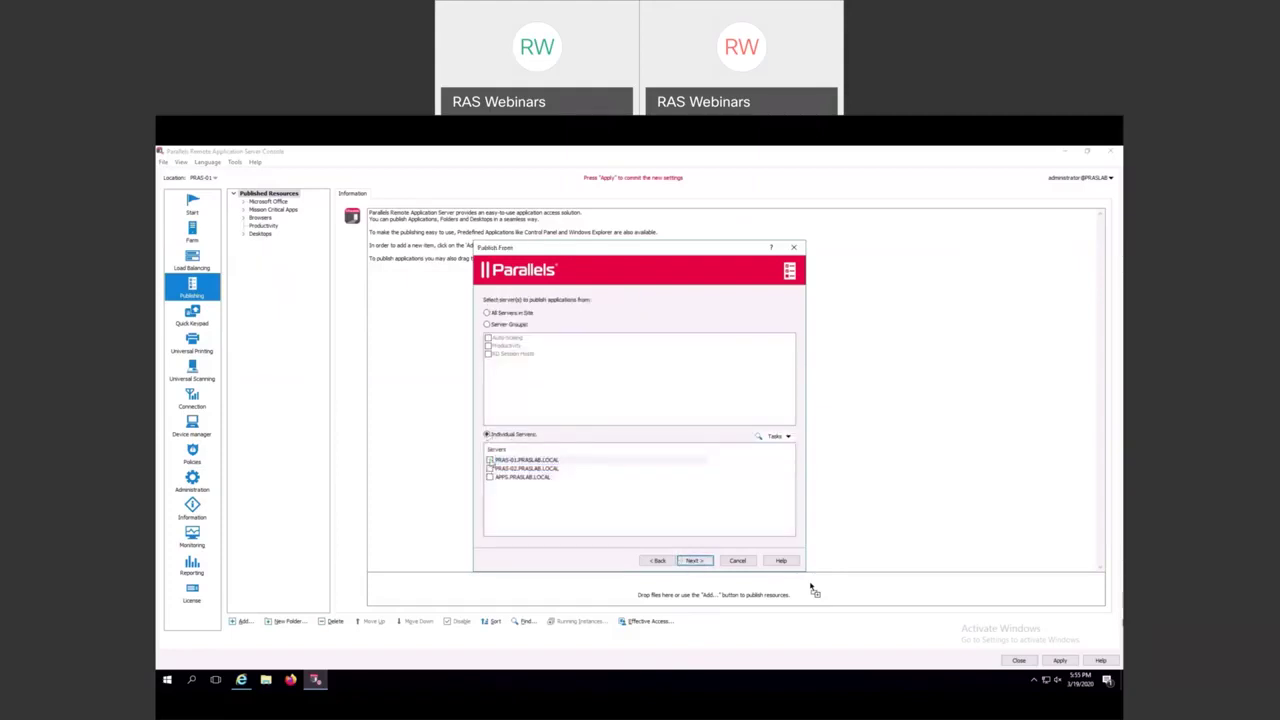
{"action": "left_click", "coordinate": [692, 561]}
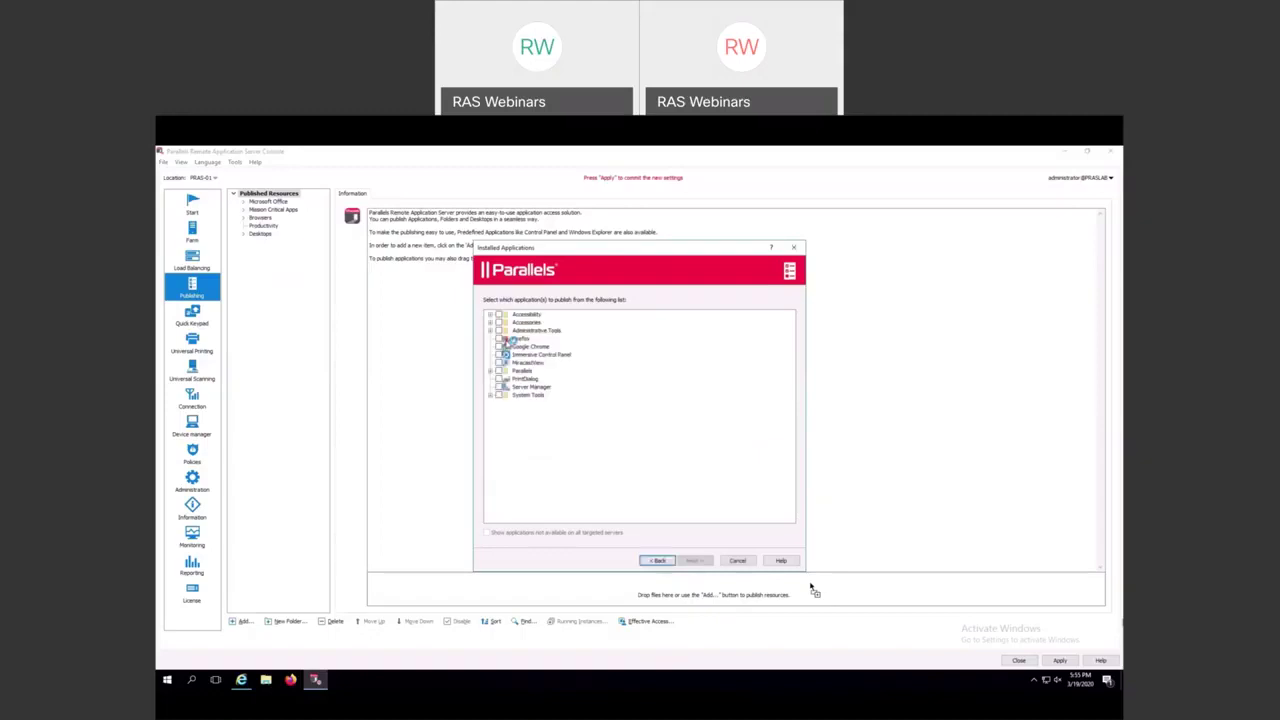
Select Accessories > Calculator and finish the publishing wizard
{"action": "key", "text": "Right"}
{"action": "key", "text": "Down"}
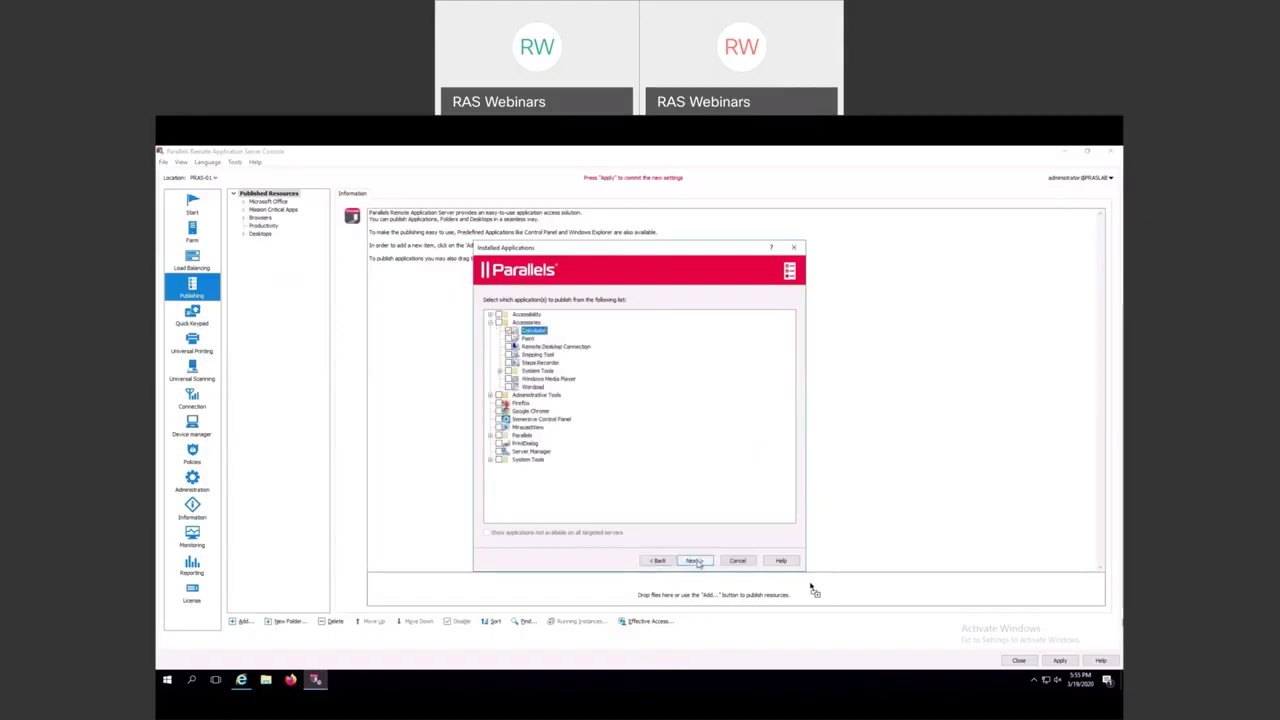
{"action": "left_click", "coordinate": [696, 561]}
{"action": "left_click", "coordinate": [696, 561]}
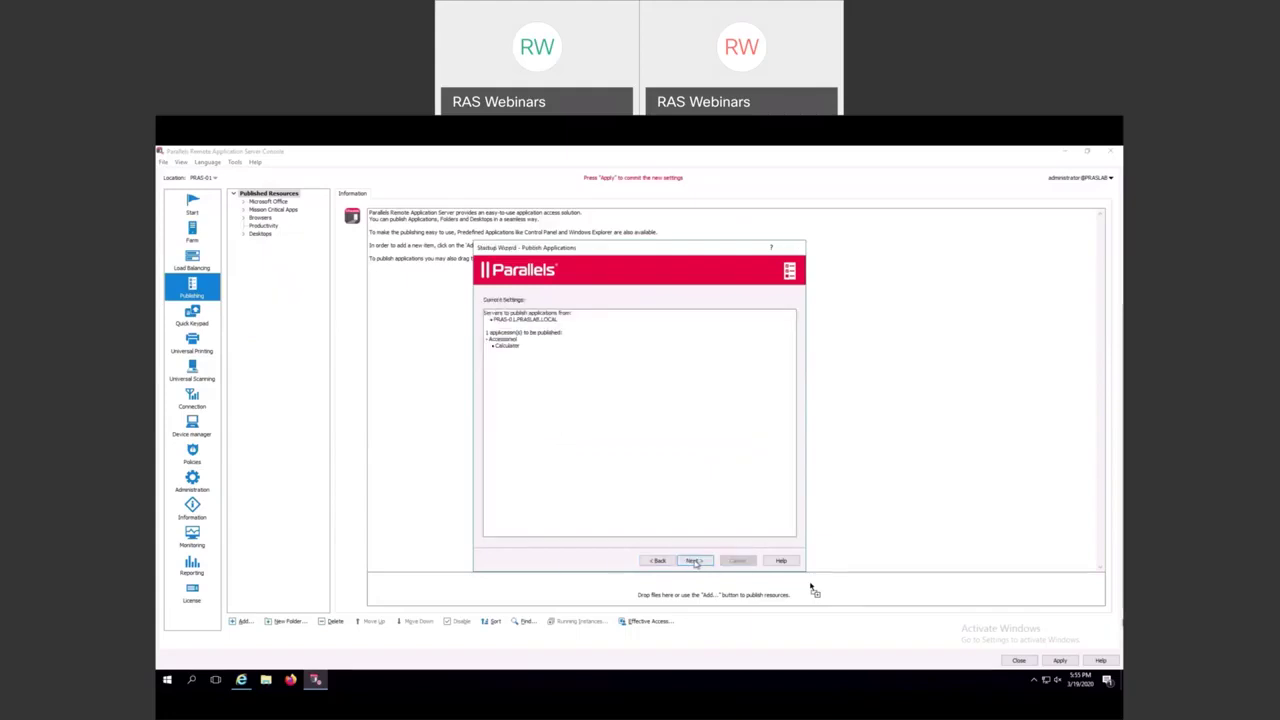
{"action": "left_click", "coordinate": [696, 561]}
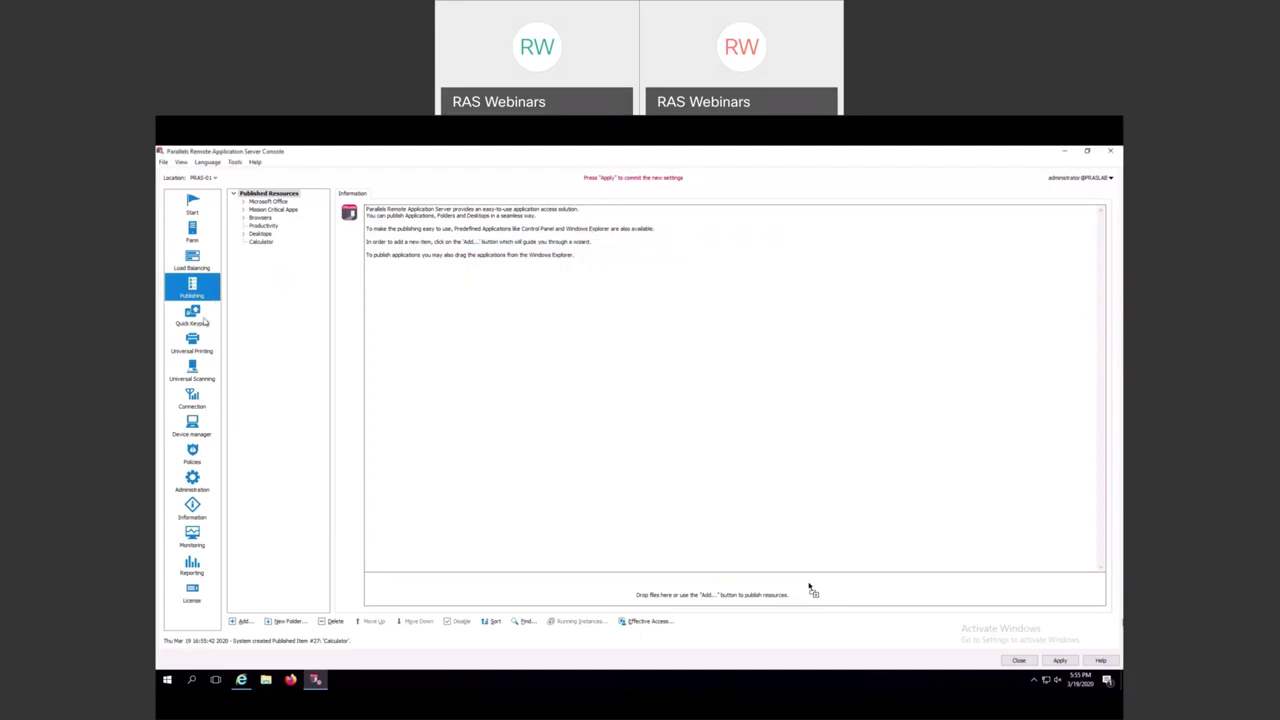
Start publishing another installed application from individual server PRAS-02.PRASLAB.LOCAL
{"action": "left_click", "coordinate": [243, 621]}
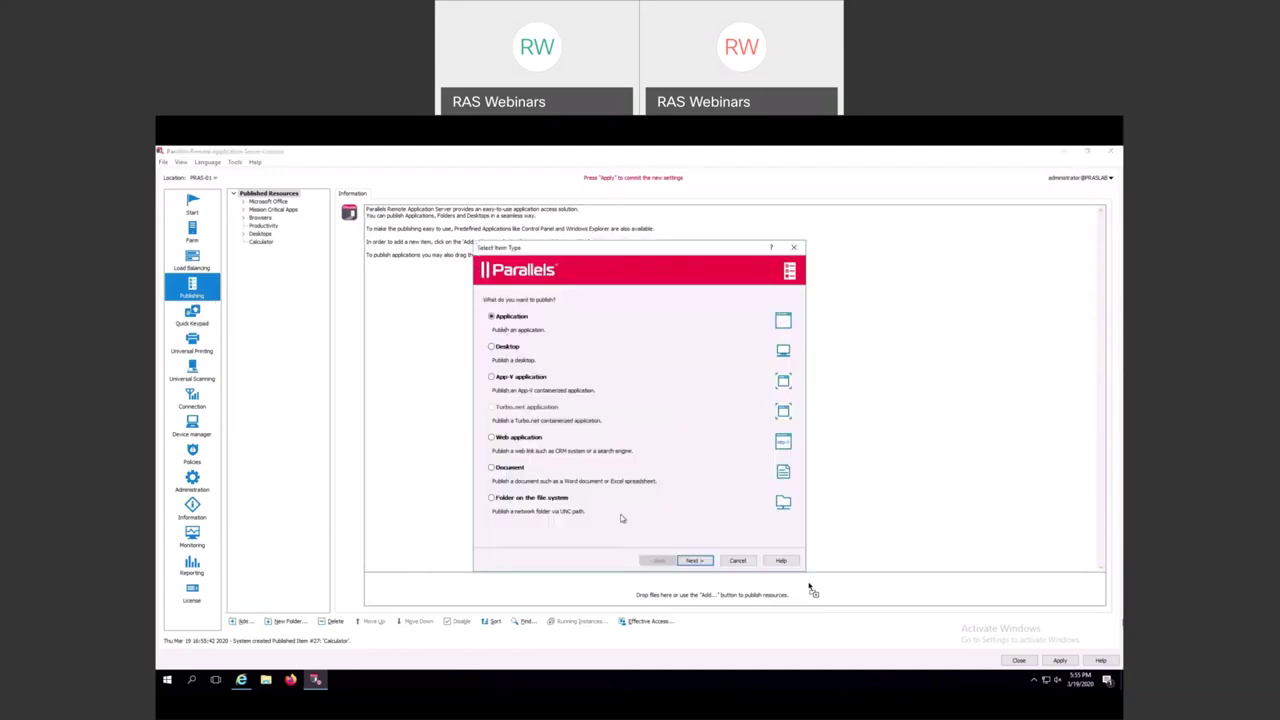
{"action": "left_click", "coordinate": [696, 561]}
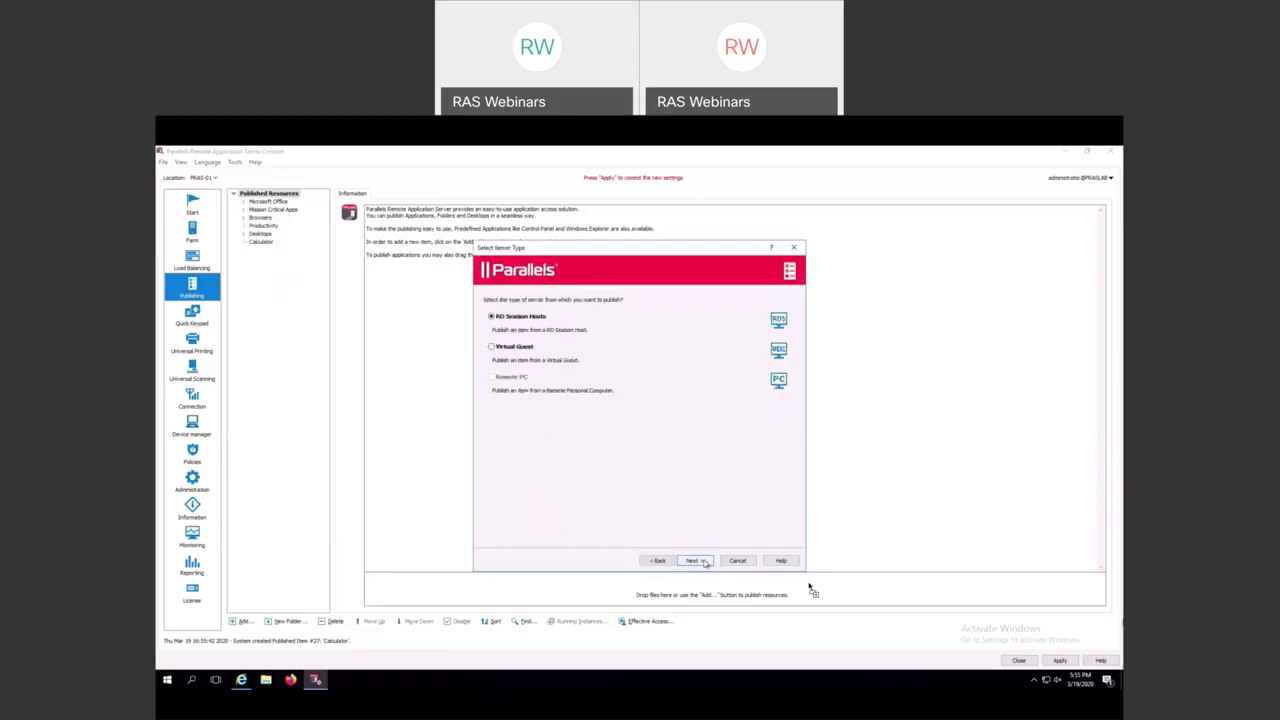
{"action": "left_click", "coordinate": [704, 562]}
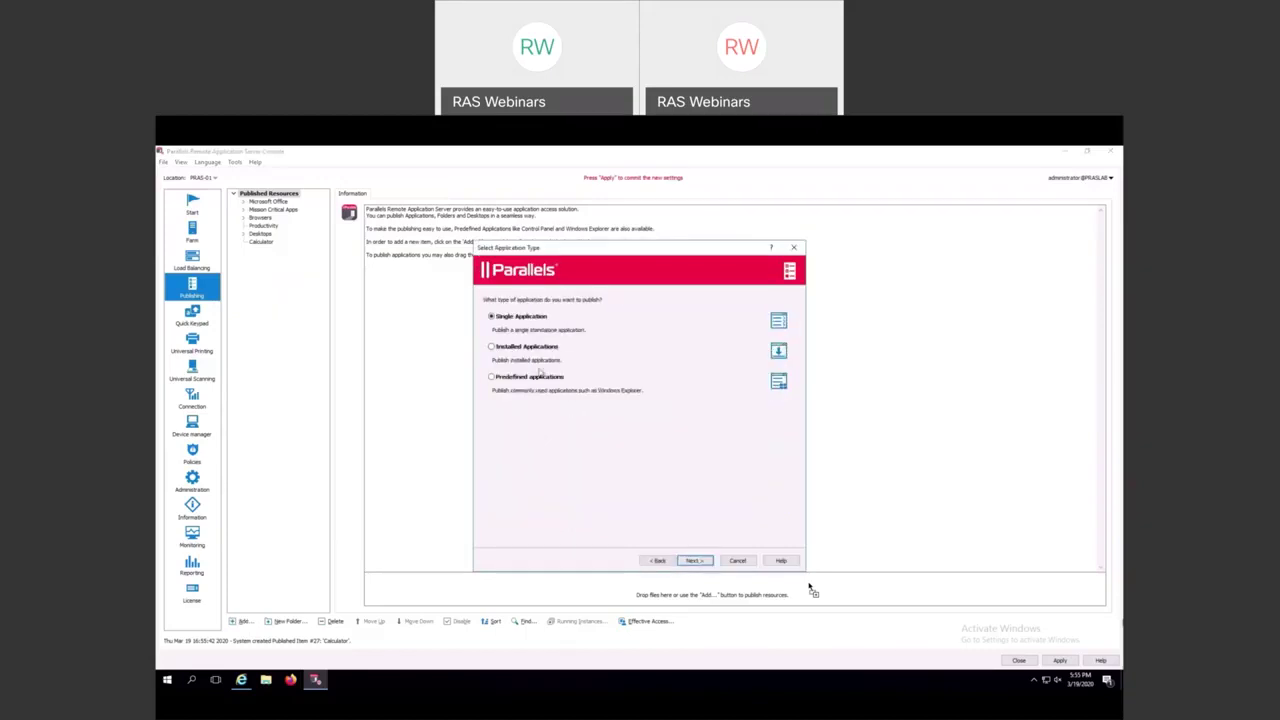
{"action": "left_click", "coordinate": [694, 561]}
{"action": "left_click", "coordinate": [488, 434]}
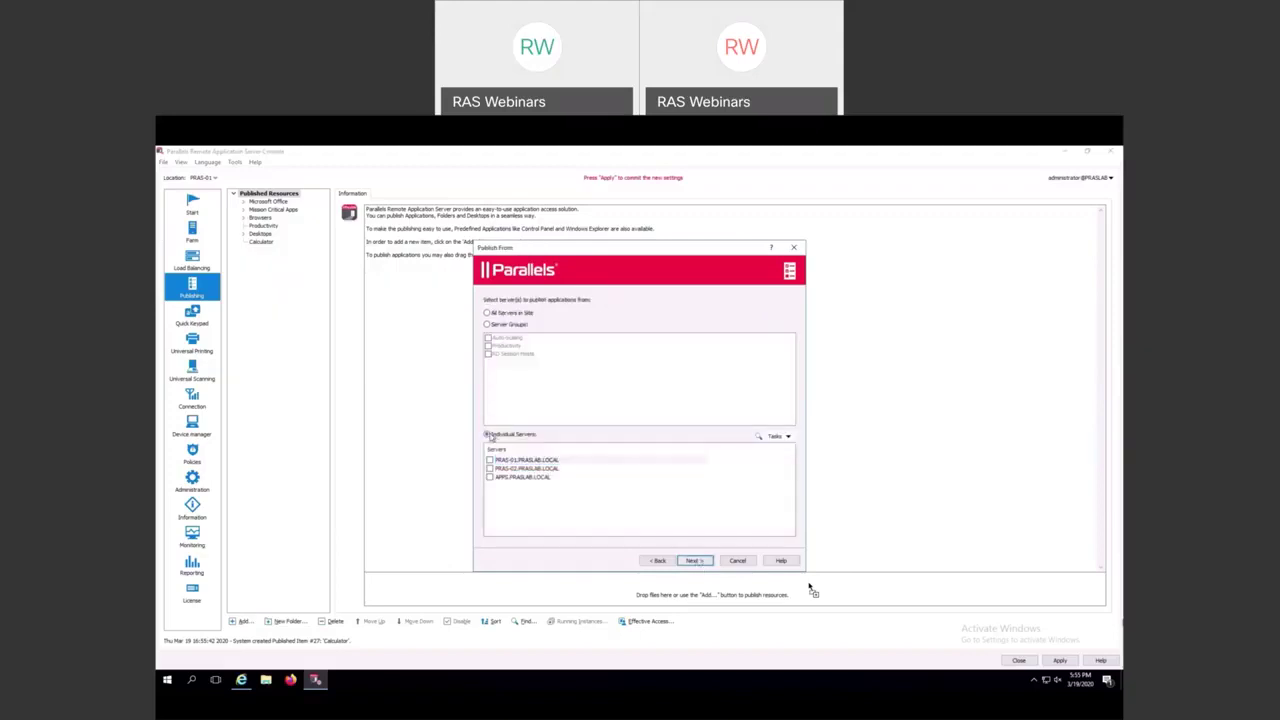
{"action": "left_click", "coordinate": [489, 468]}
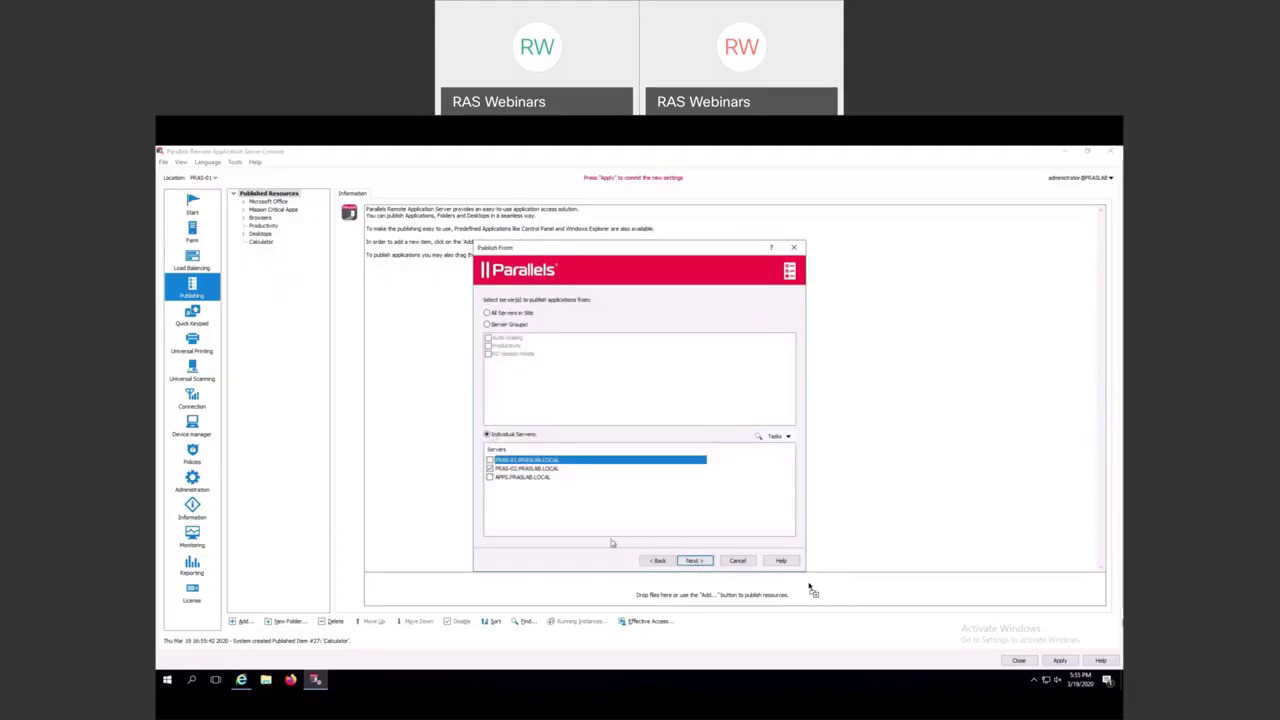
{"action": "left_click", "coordinate": [694, 561]}
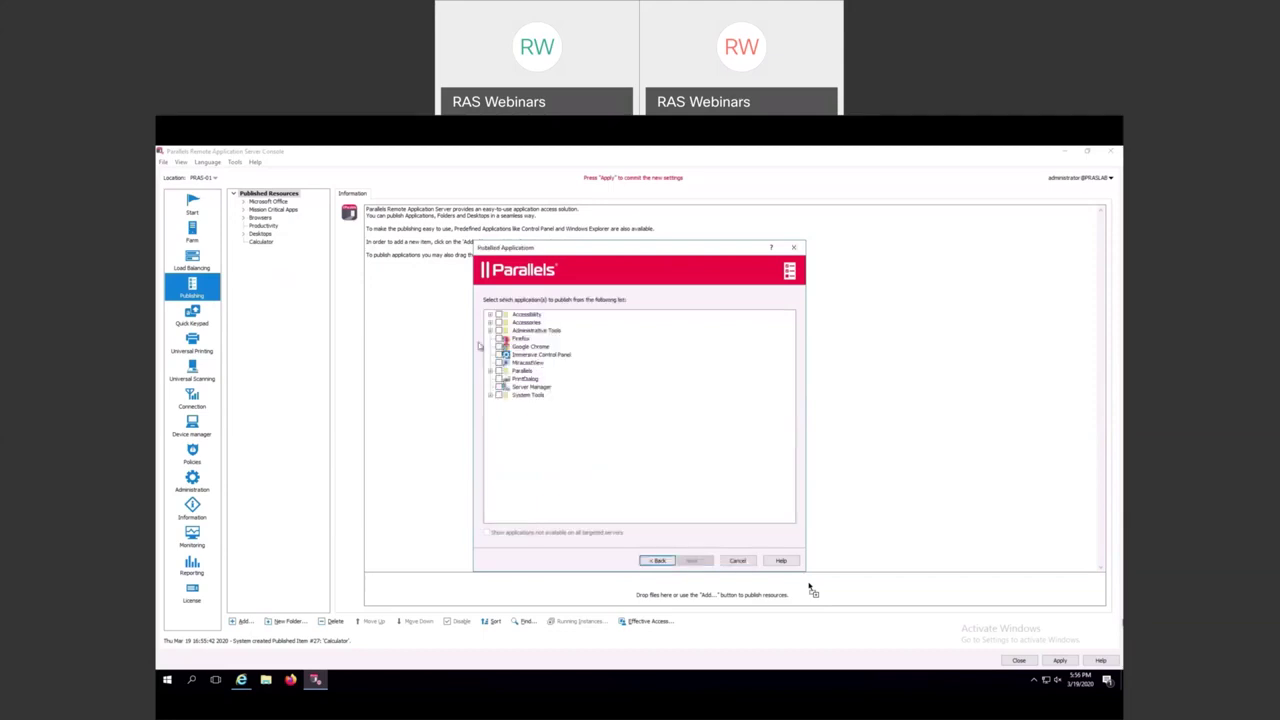
Check Accessories > Calculator and complete the wizard to publish it from PRAS-02
{"action": "left_click", "coordinate": [489, 322]}
{"action": "left_click", "coordinate": [508, 331]}
{"action": "left_click", "coordinate": [693, 561]}
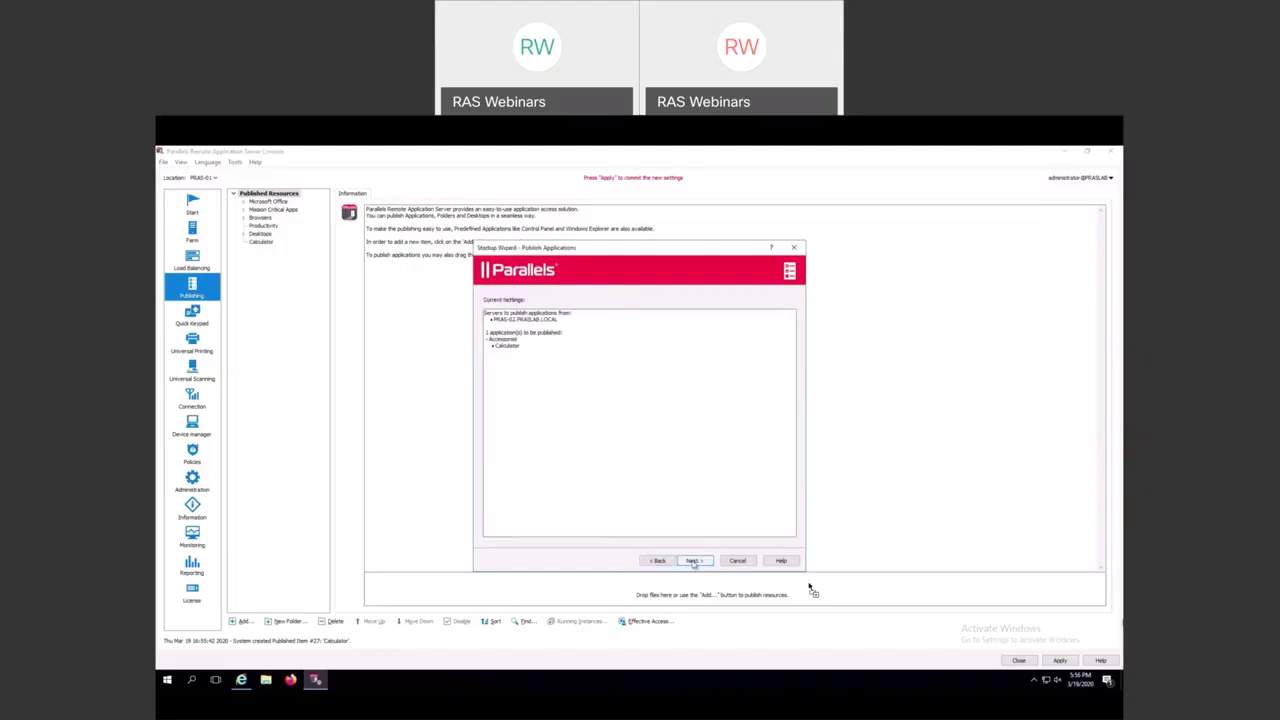
{"action": "left_click", "coordinate": [693, 561]}
{"action": "left_click", "coordinate": [695, 561]}
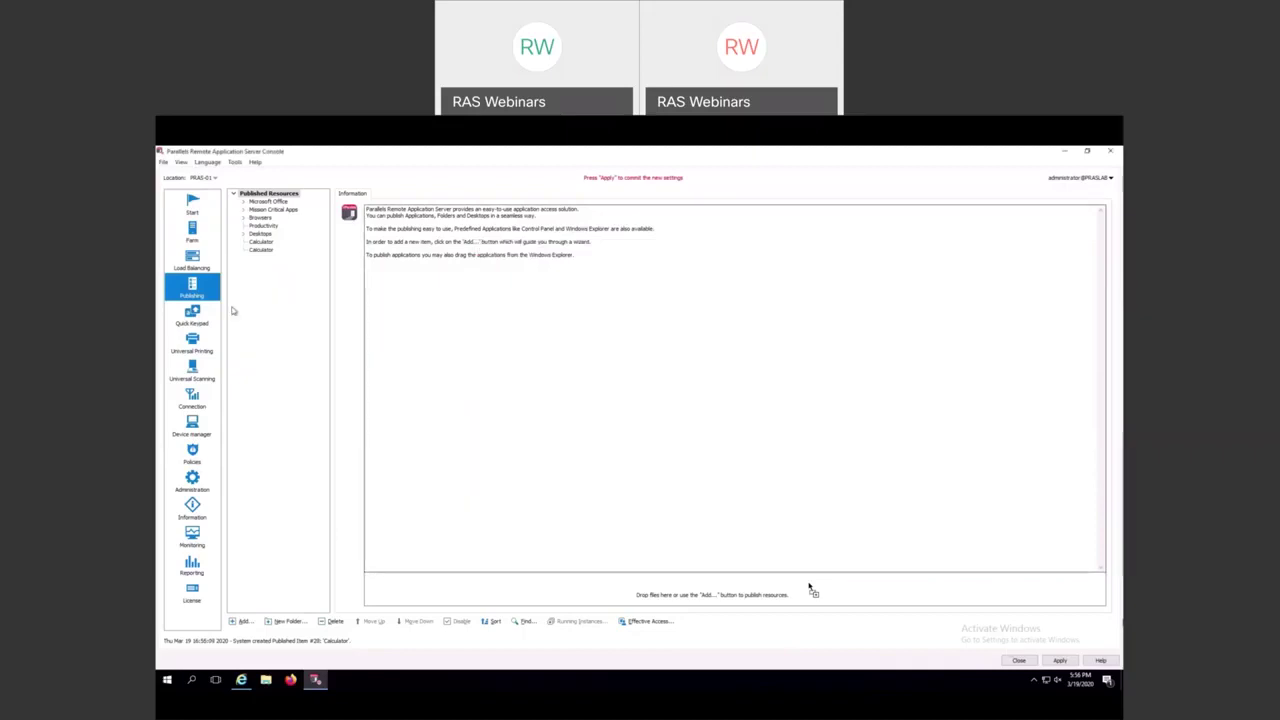
Rename the second Calculator to 'RemoteApp Calculator', apply the change, and minimize the console
{"action": "left_click", "coordinate": [259, 250]}
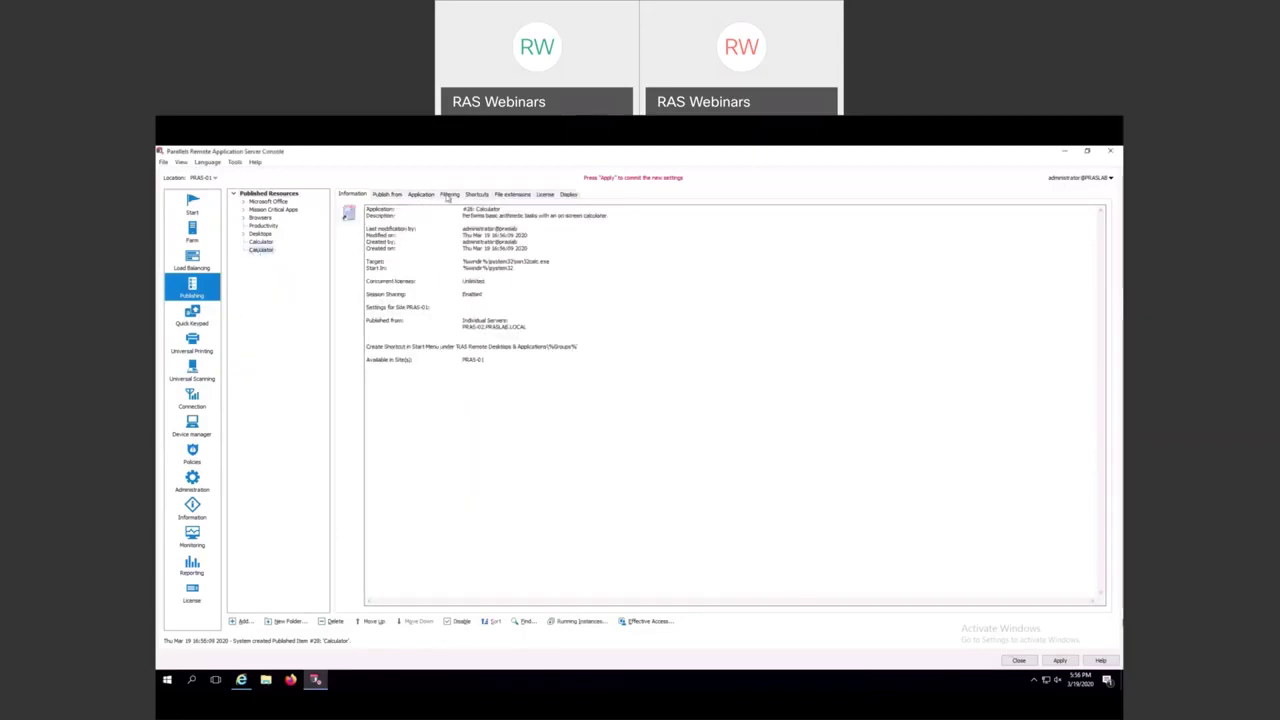
{"action": "left_click", "coordinate": [393, 195]}
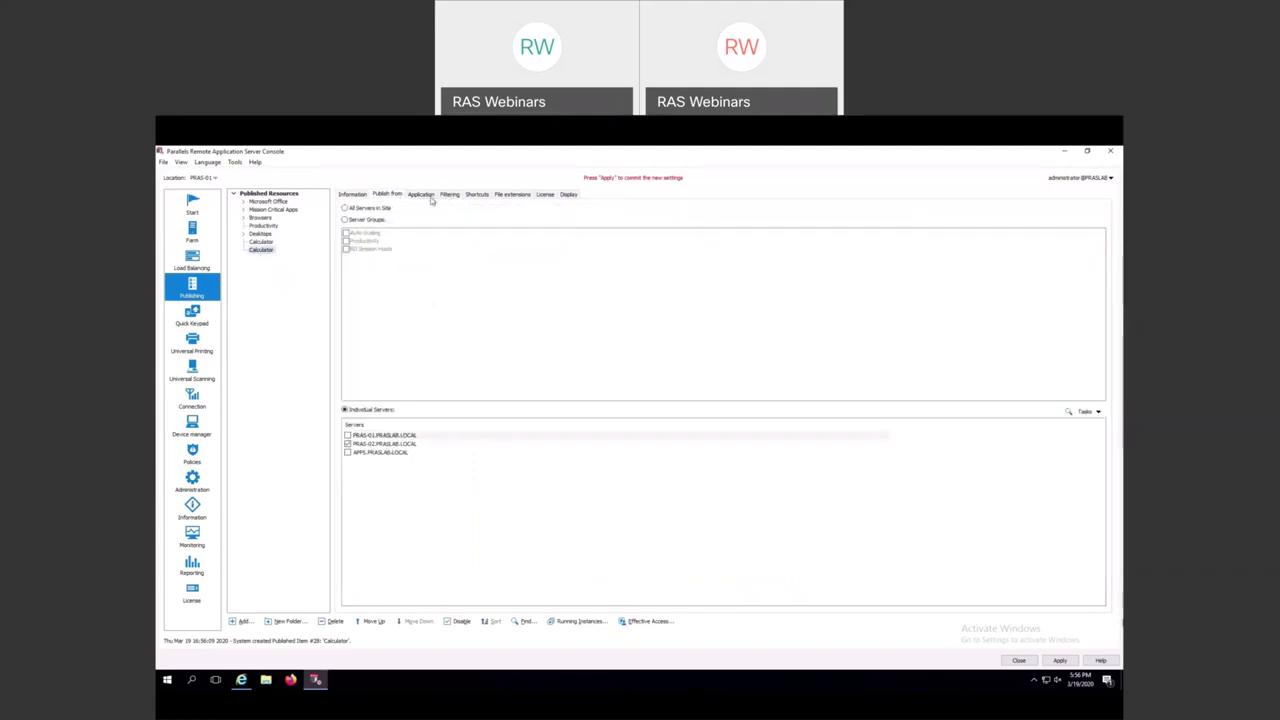
{"action": "left_click", "coordinate": [421, 195]}
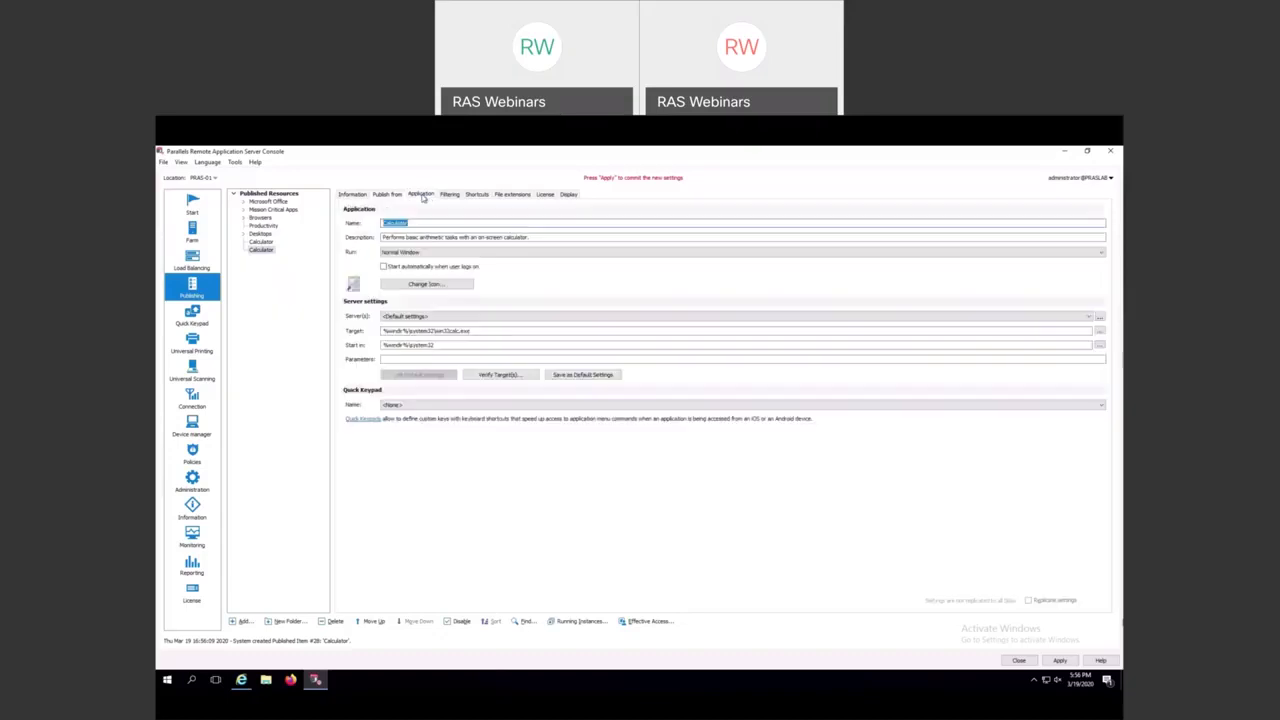
{"action": "left_click", "coordinate": [416, 223]}
{"action": "double_click", "coordinate": [420, 223]}
{"action": "type", "text": "RemoteApp Calcu"}
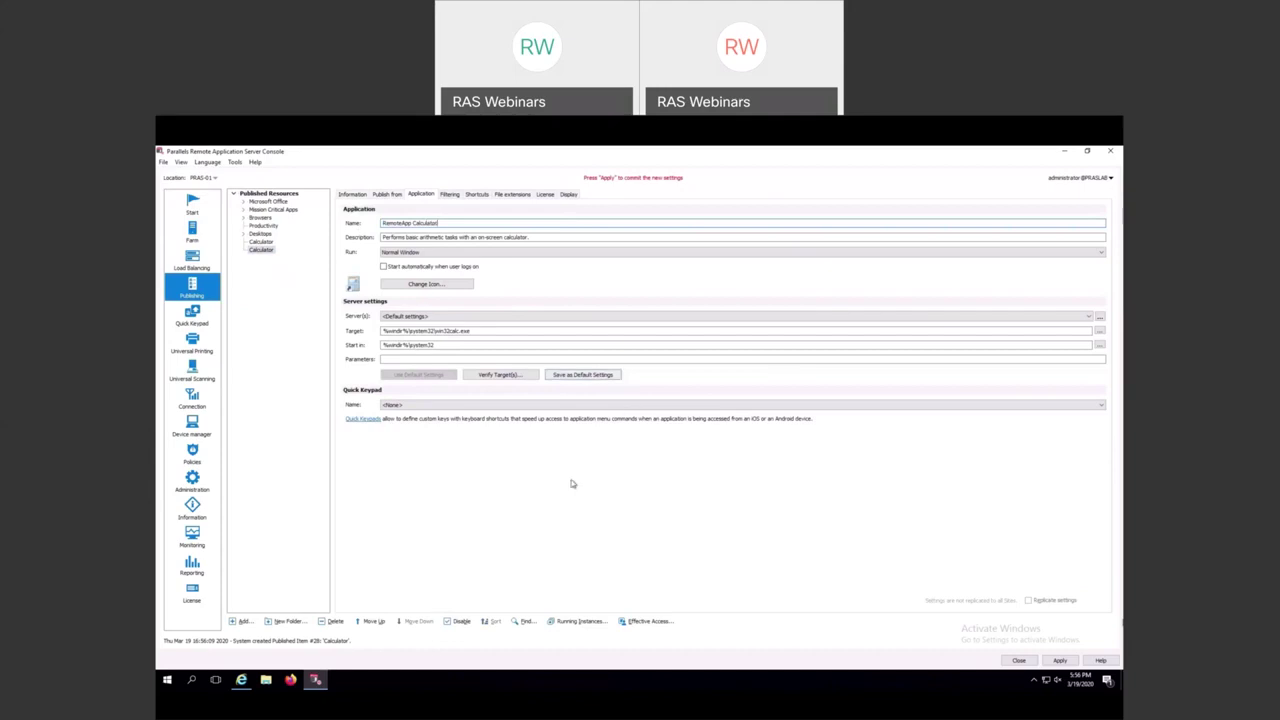
{"action": "left_click", "coordinate": [1058, 658]}
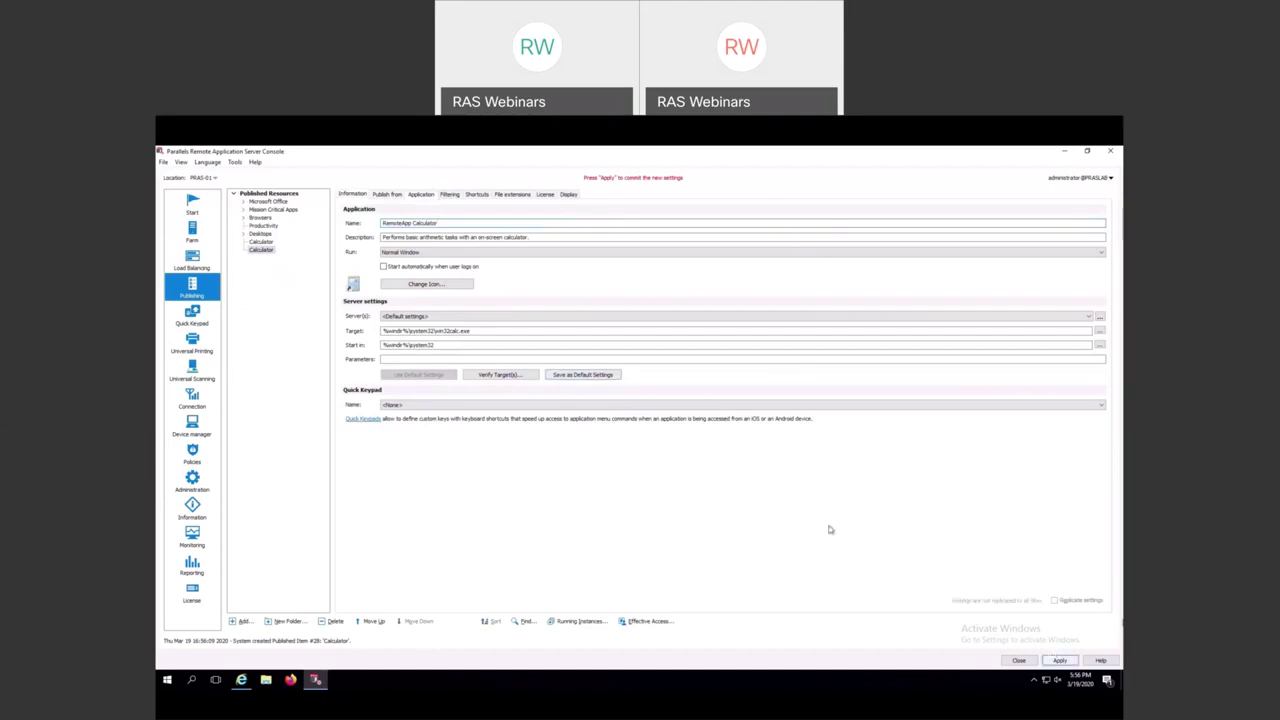
{"action": "left_click", "coordinate": [1064, 153]}
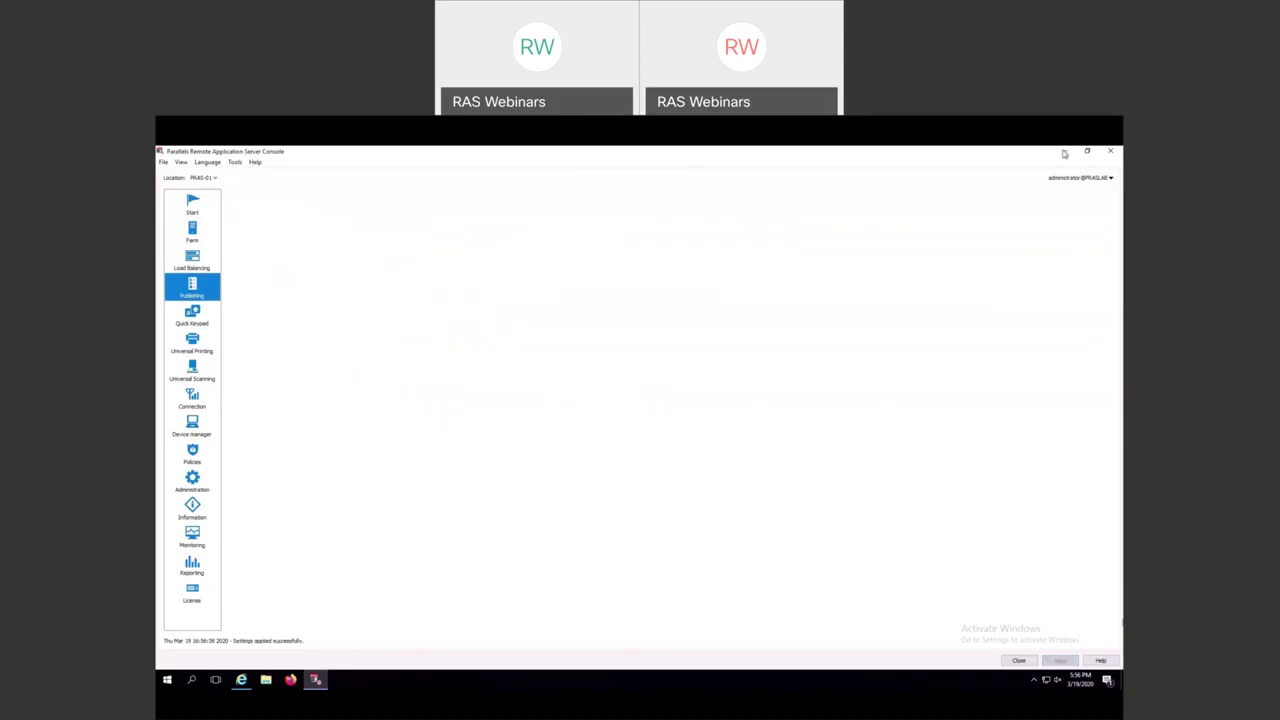
{"action": "left_click", "coordinate": [1064, 153]}
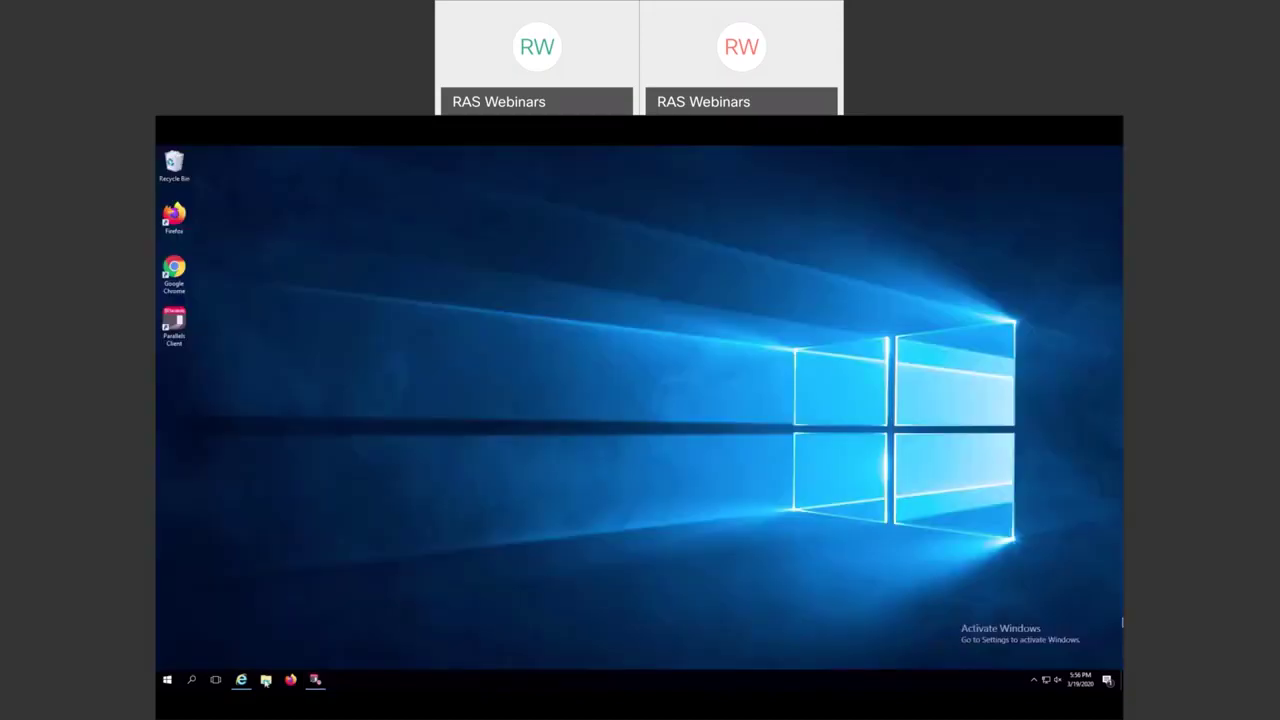
Log in to PRAS-01 in the HTML5 Client with the saved lab user's credentials
{"action": "left_click", "coordinate": [241, 679]}
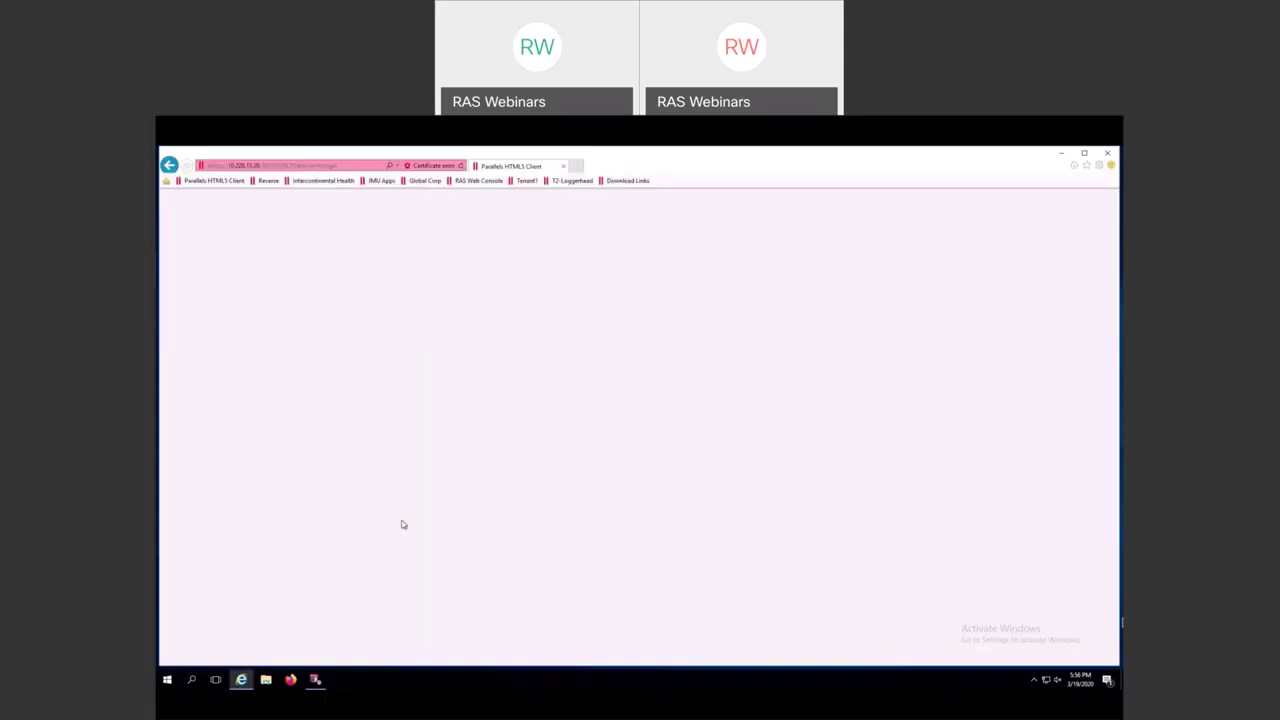
{"action": "left_click", "coordinate": [593, 407]}
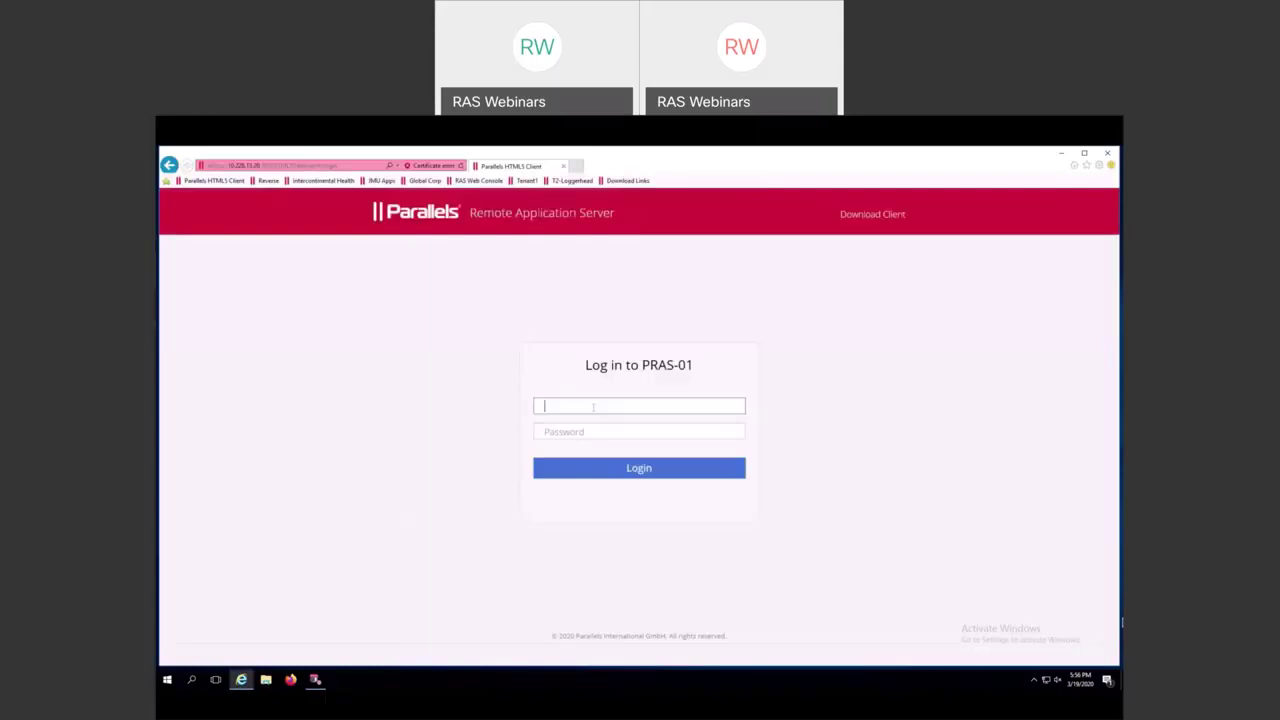
{"action": "type", "text": "mae"}
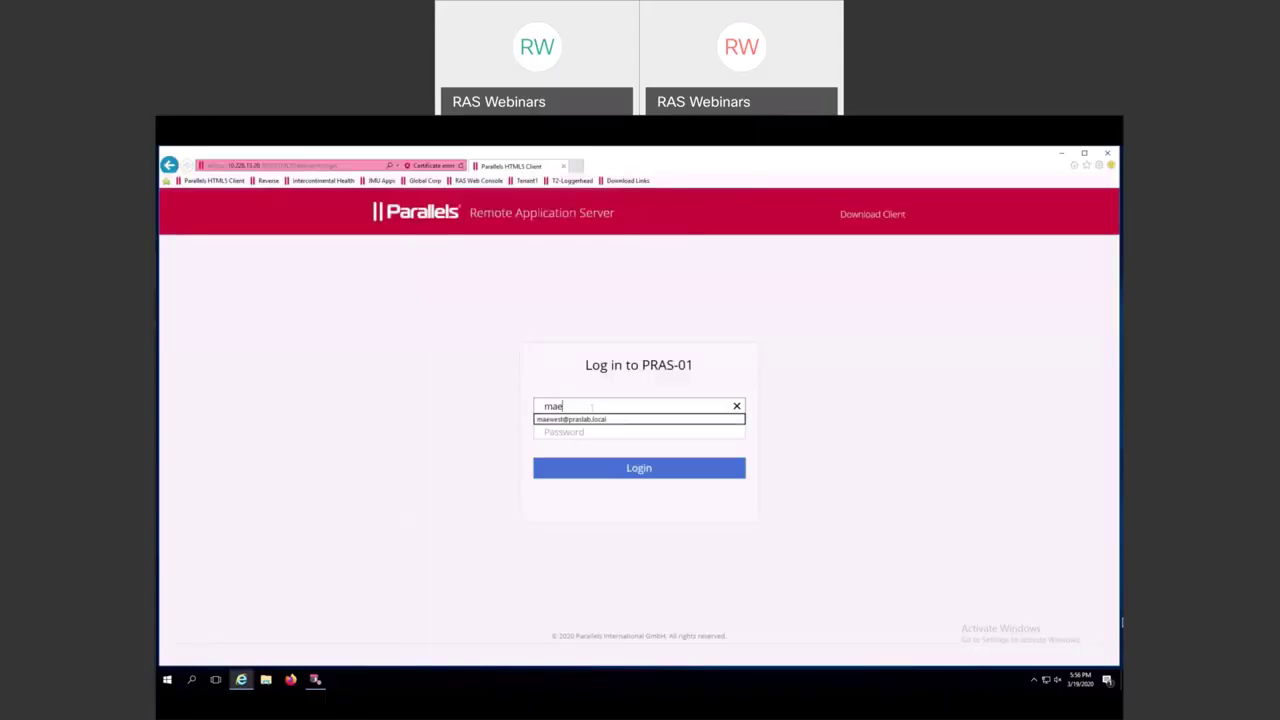
{"action": "left_click", "coordinate": [589, 421]}
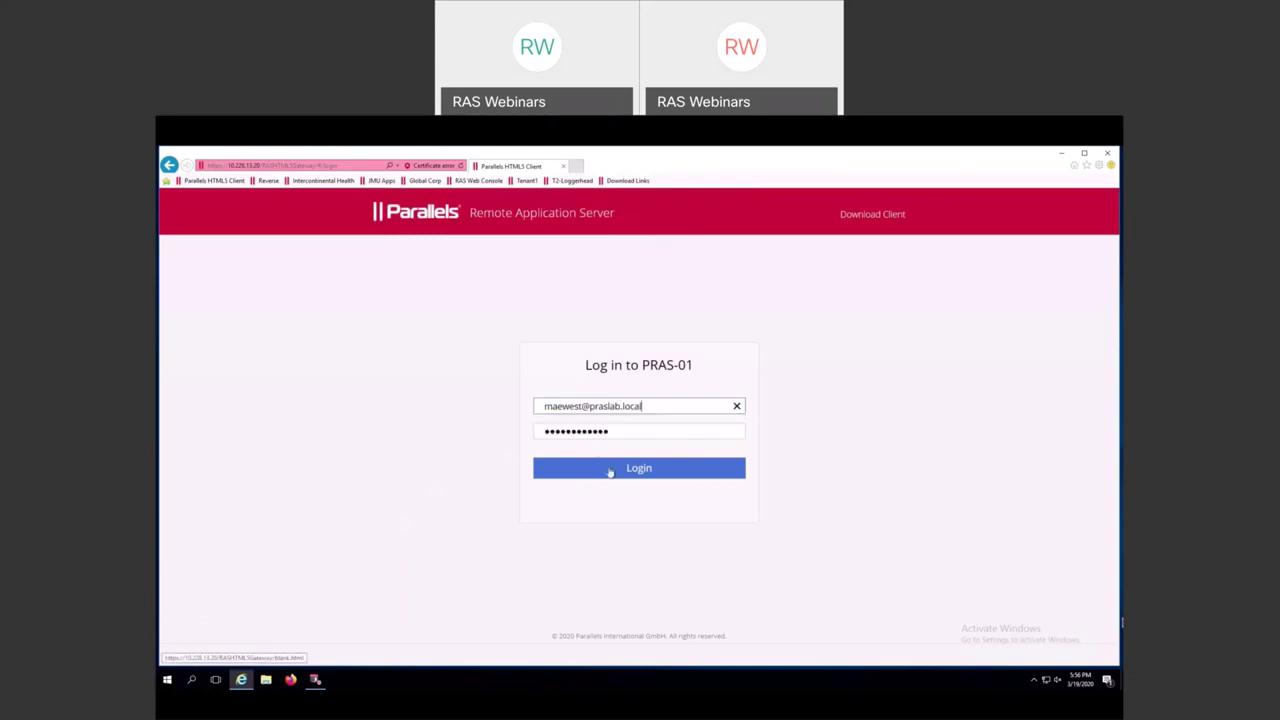
{"action": "left_click", "coordinate": [604, 465]}
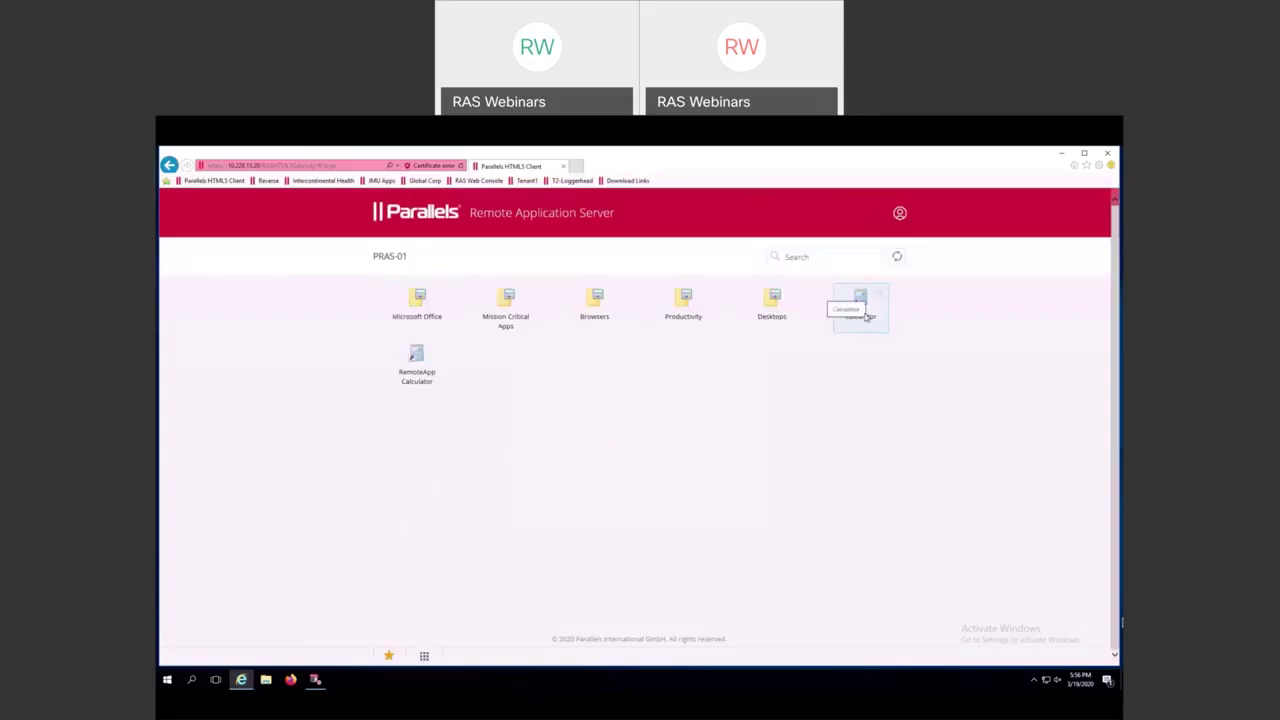
Launch Calculator and RemoteApp Calculator from the portal, then minimize the browser
{"action": "left_click", "coordinate": [865, 300]}
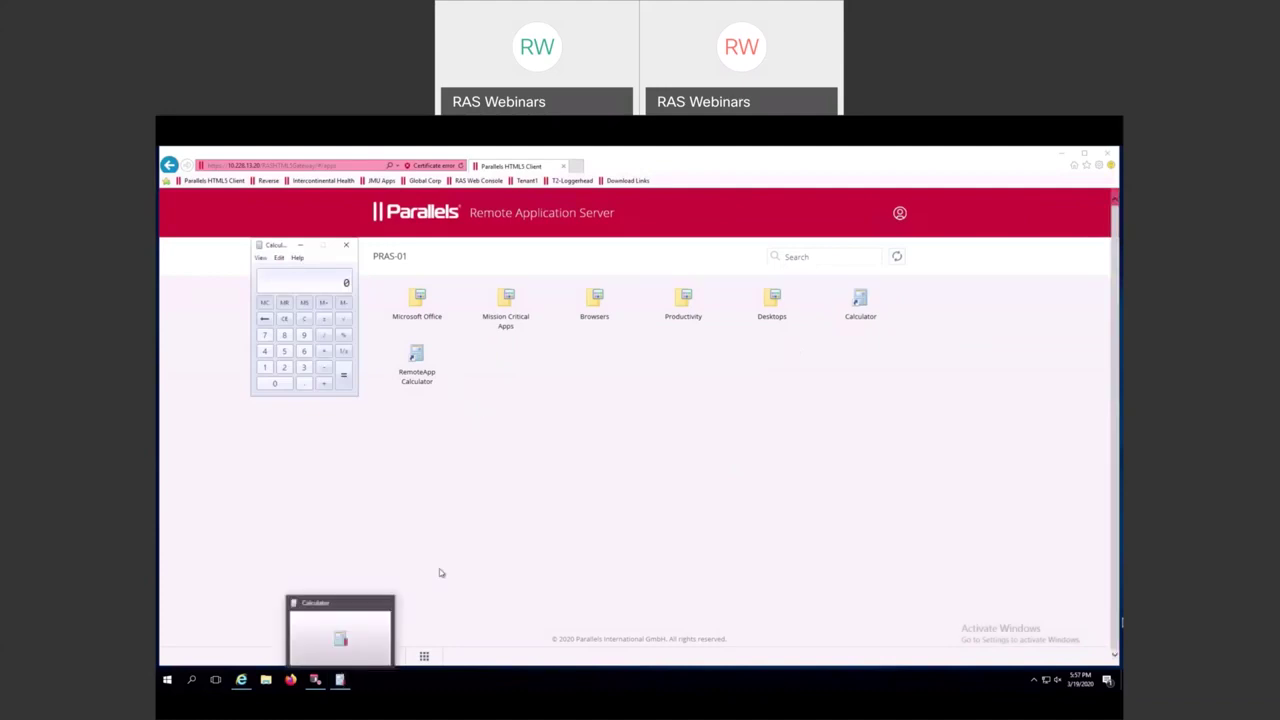
{"action": "left_click", "coordinate": [462, 476]}
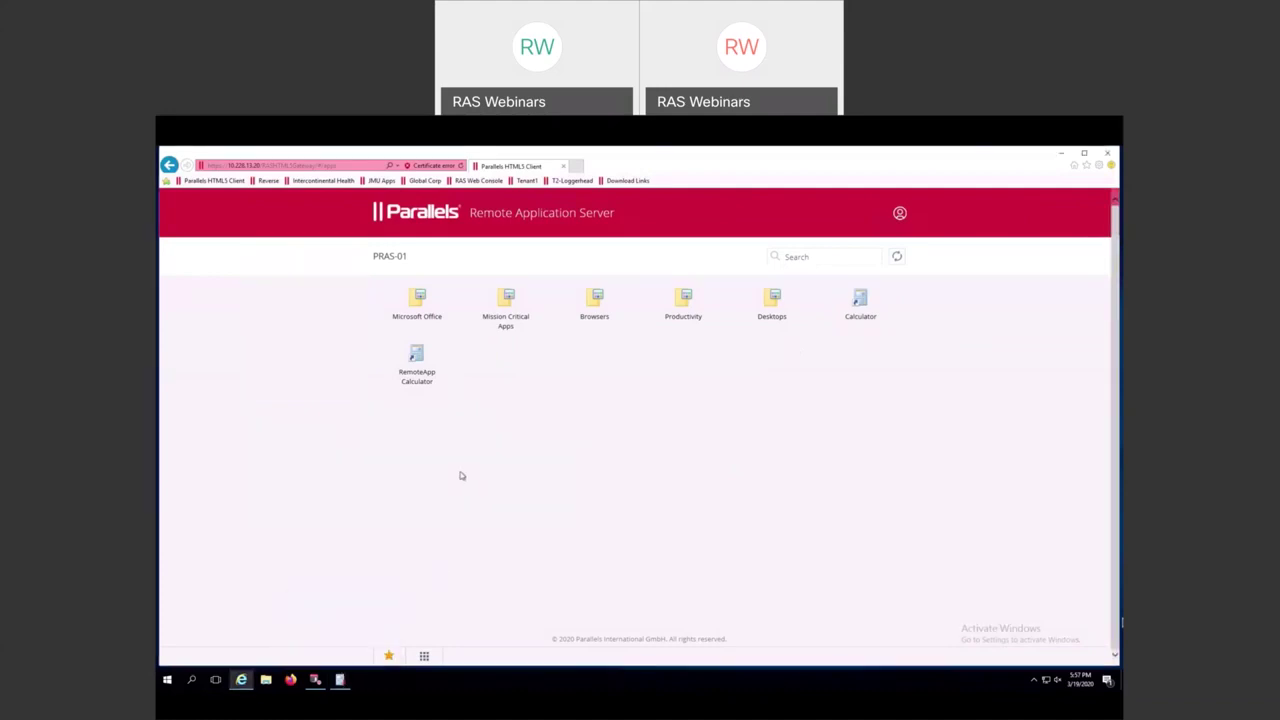
{"action": "left_click", "coordinate": [419, 364]}
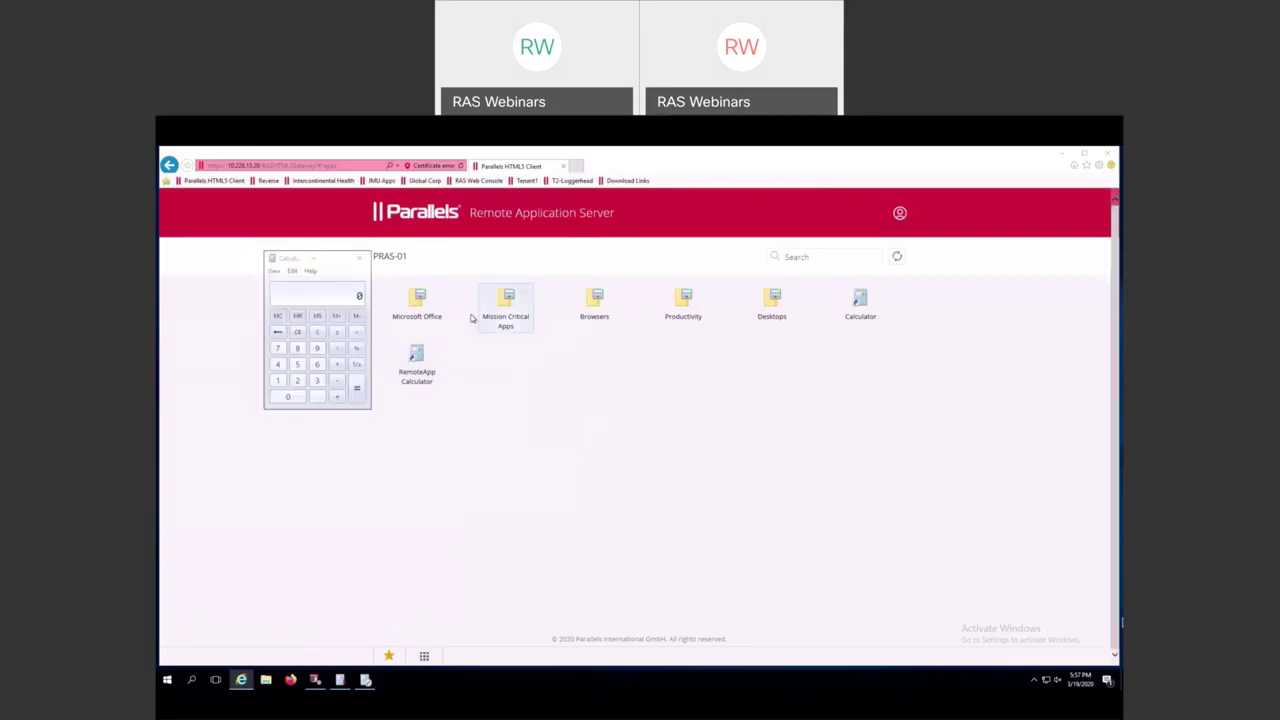
{"action": "left_click", "coordinate": [1062, 156]}
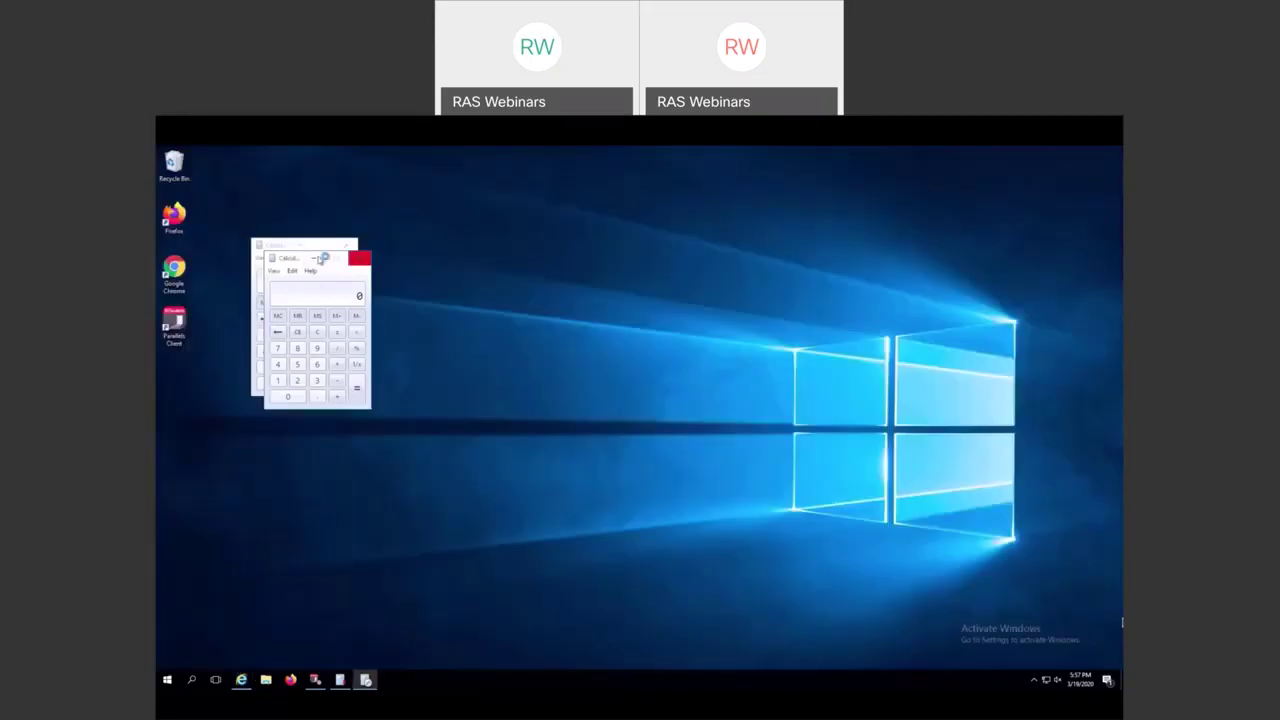
Place the two Calculator windows side by side and restore the RAS Console from the taskbar
{"action": "left_click_drag", "start_coordinate": [320, 258], "coordinate": [485, 244]}
{"action": "left_click", "coordinate": [325, 385]}
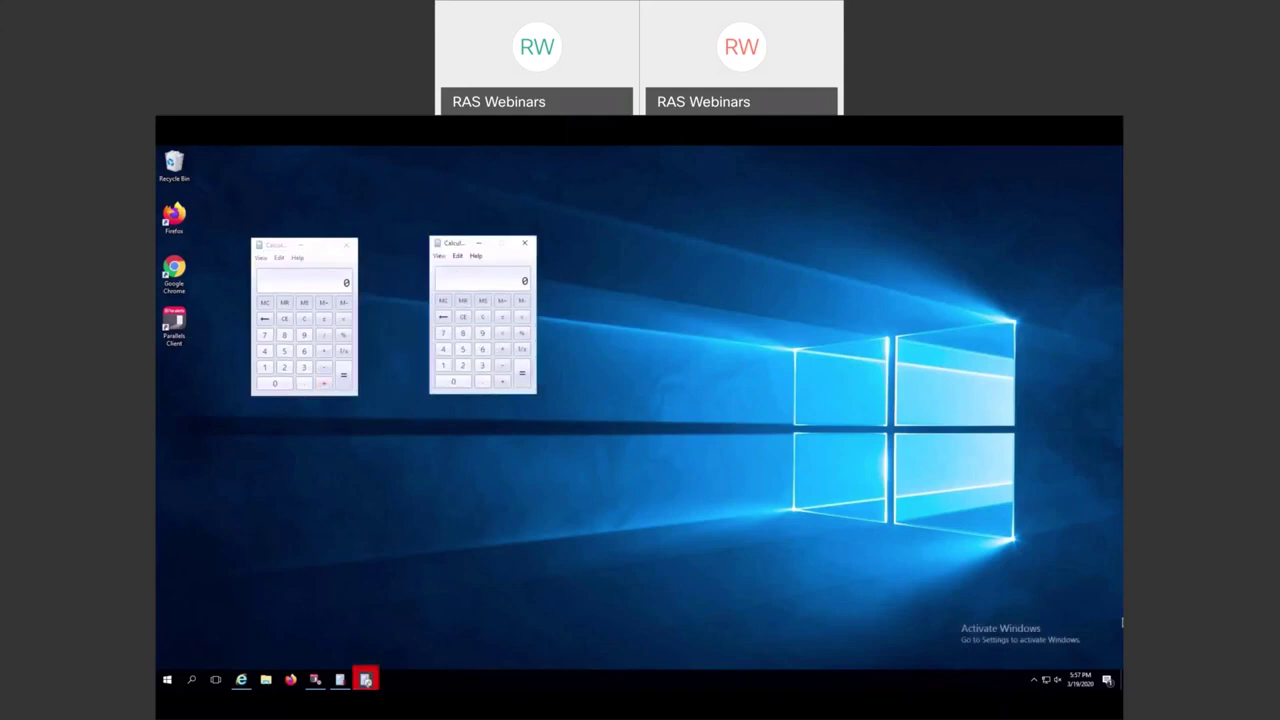
{"action": "mouse_move", "coordinate": [366, 679]}
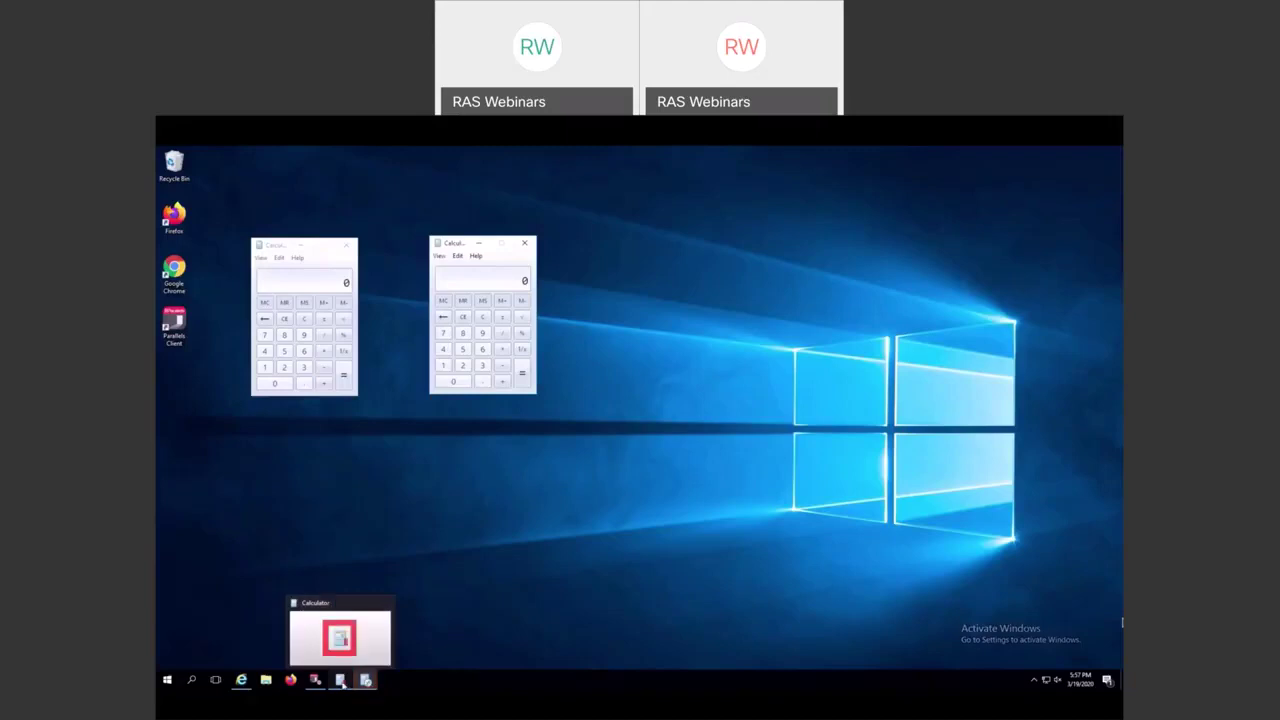
{"action": "left_click", "coordinate": [494, 584]}
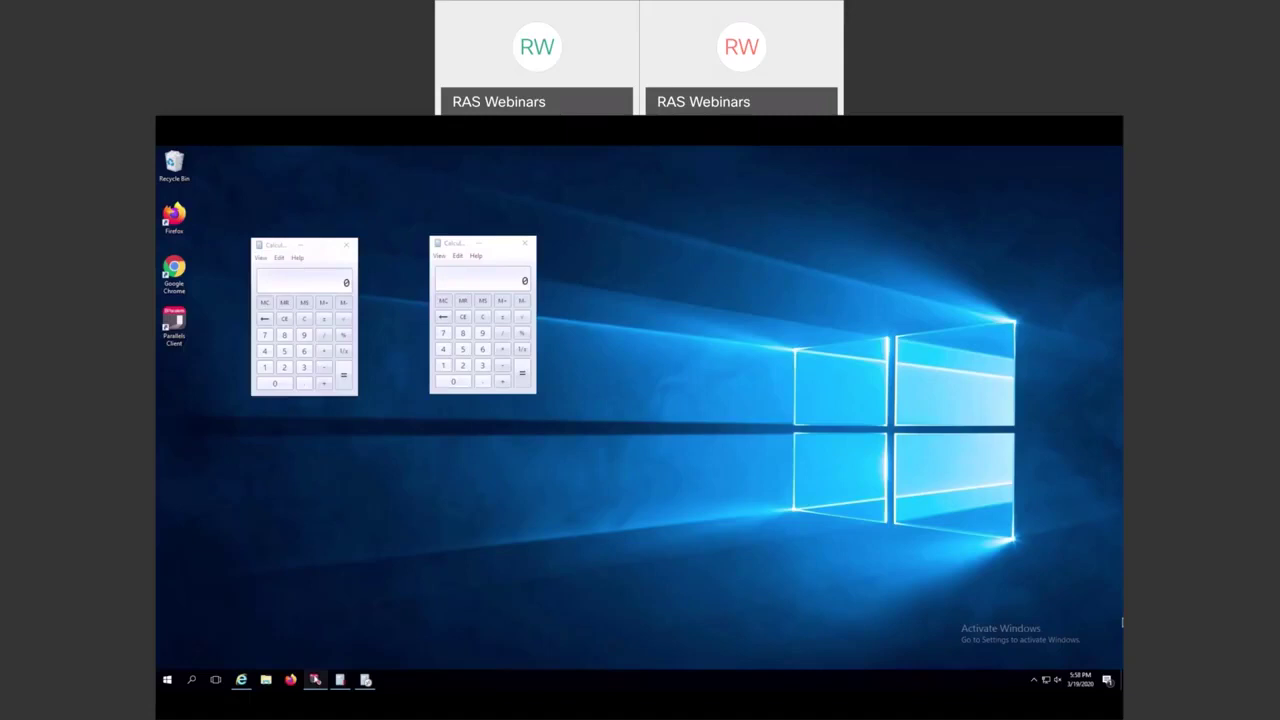
{"action": "mouse_move", "coordinate": [315, 679]}
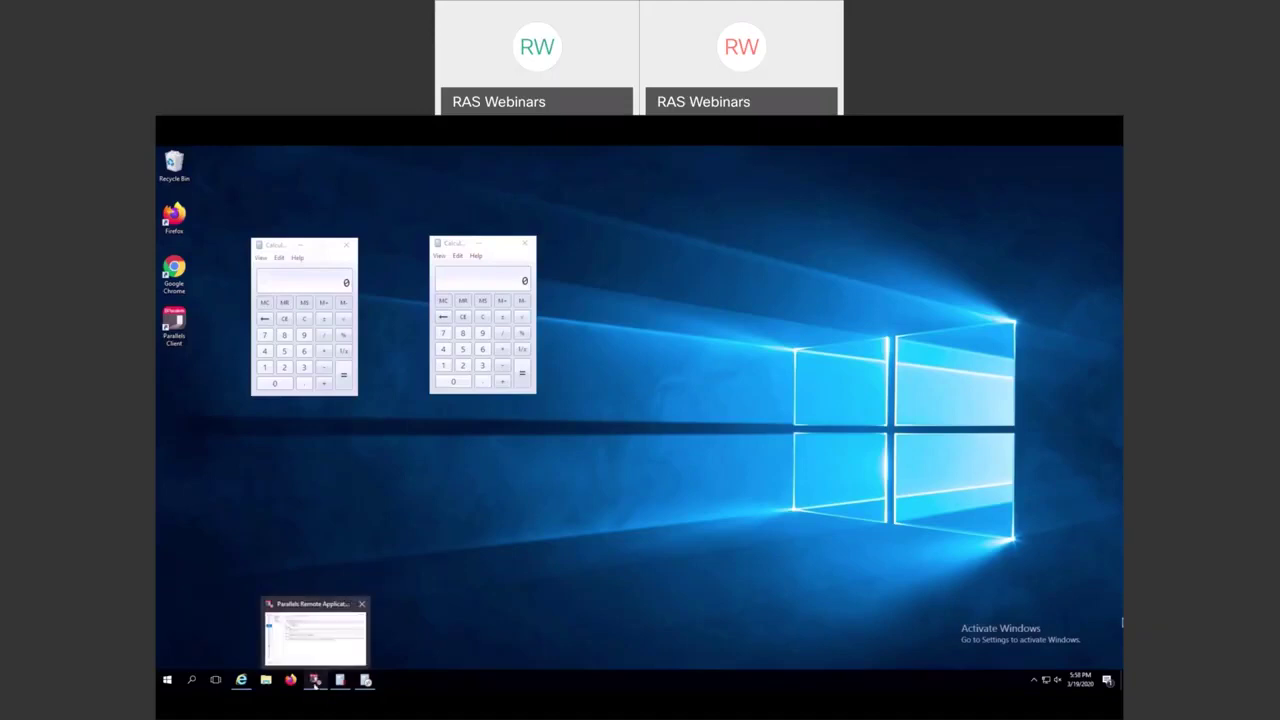
{"action": "left_click", "coordinate": [315, 682]}
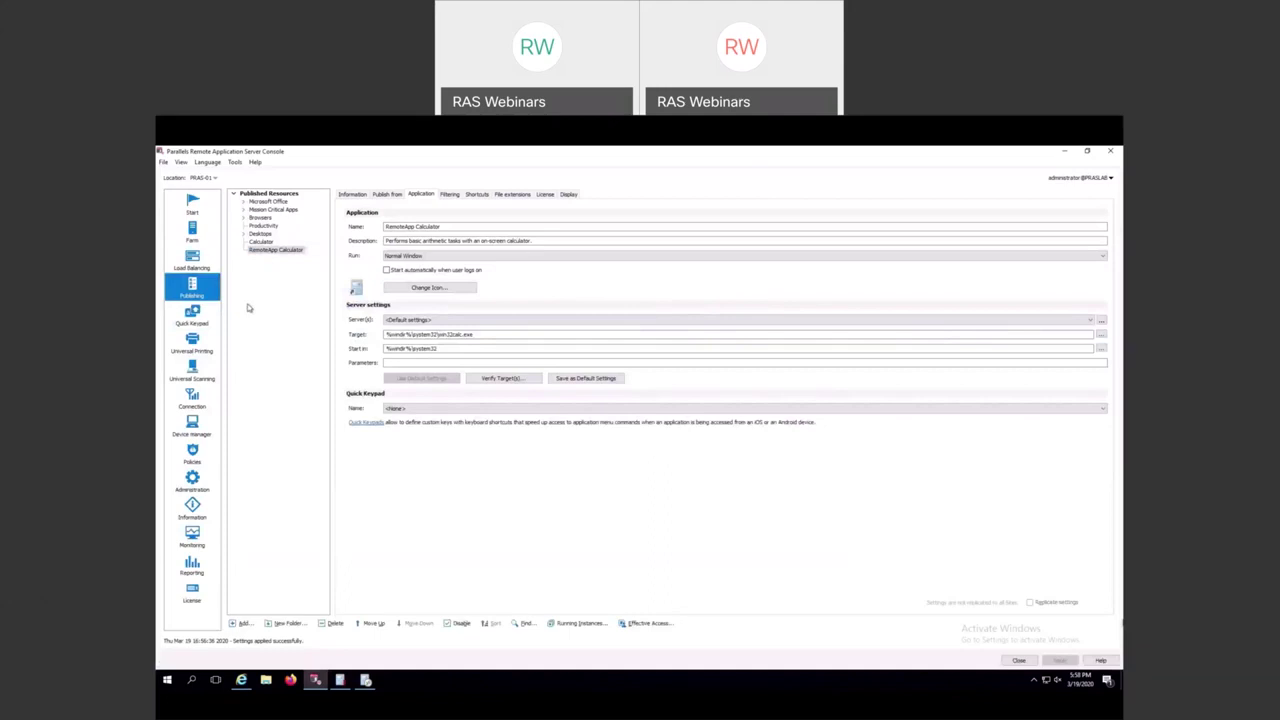
In the farm's logging settings, select the PRAS-02 Publishing Agent and Gateway plus the PRAS-01 Gateway
{"action": "left_click", "coordinate": [196, 232]}
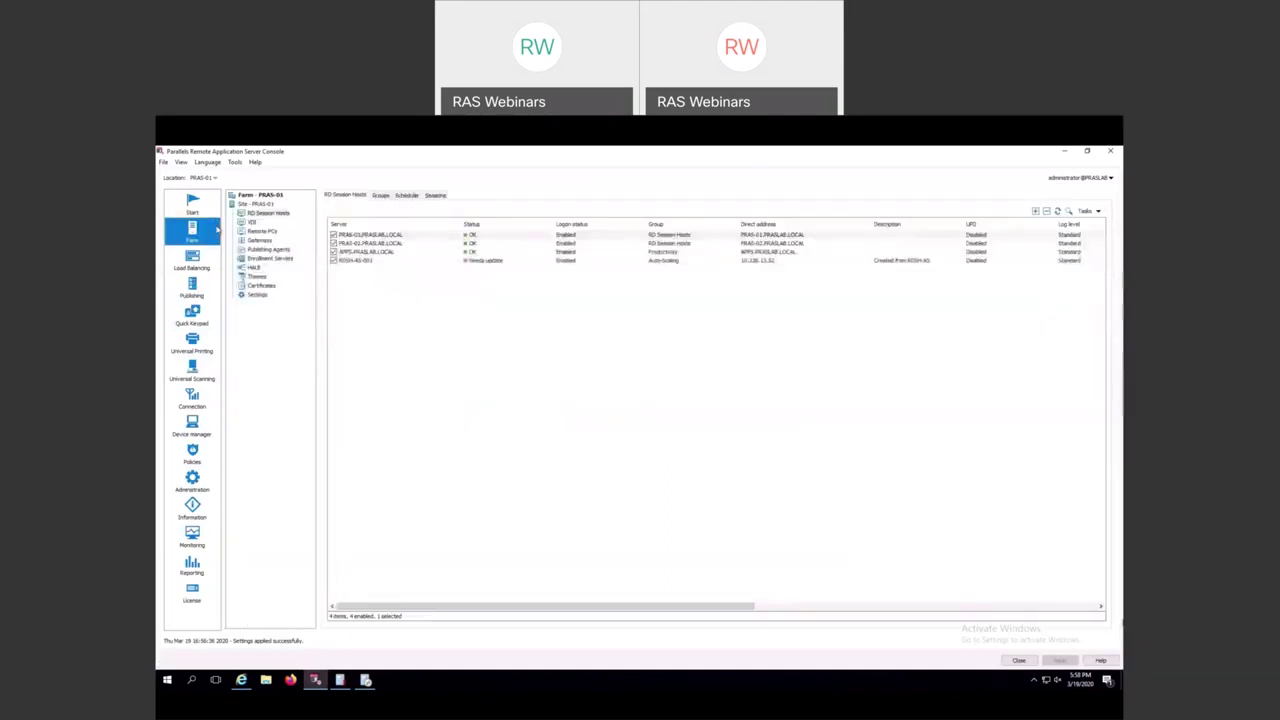
{"action": "left_click", "coordinate": [262, 295]}
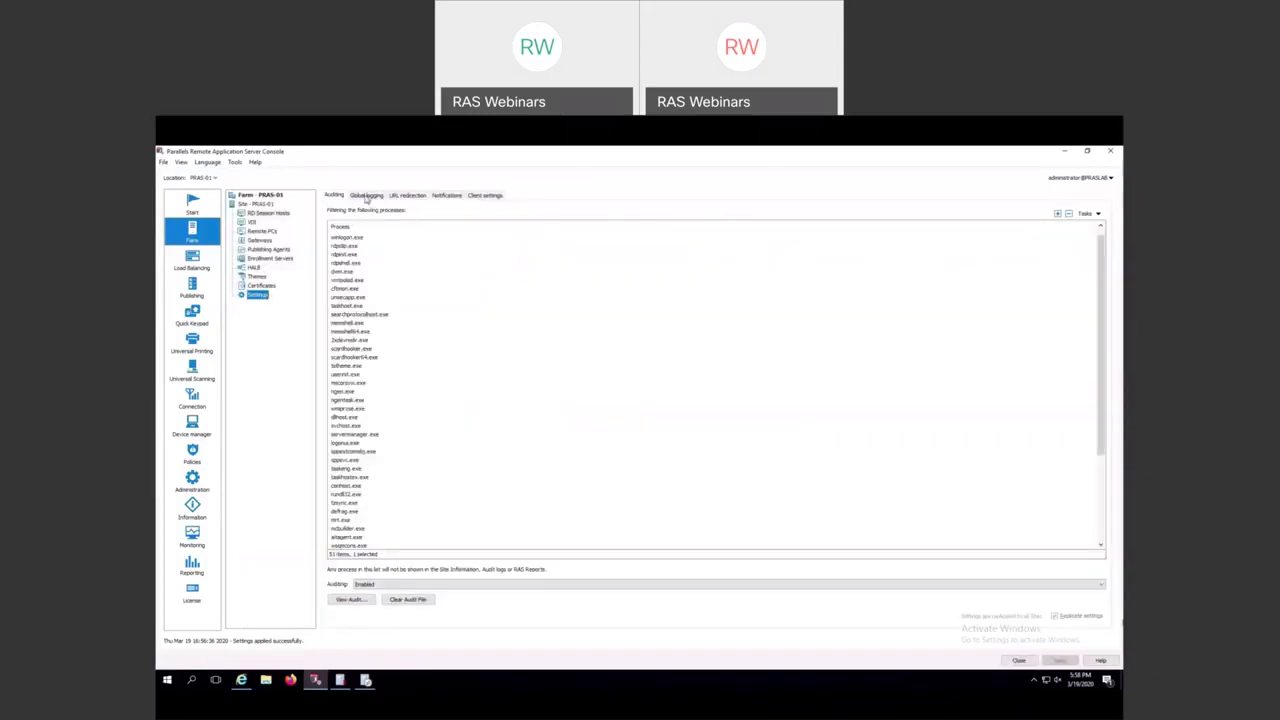
{"action": "left_click", "coordinate": [366, 196]}
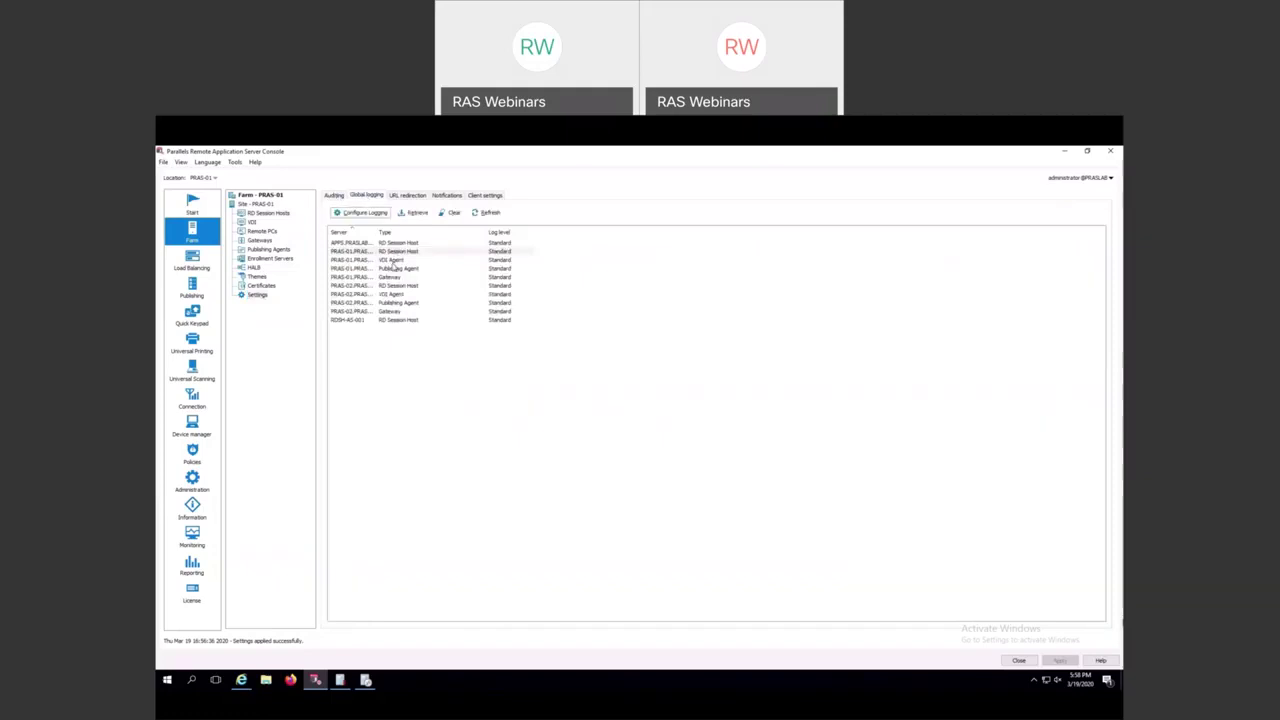
{"action": "left_click_drag", "start_coordinate": [391, 301], "coordinate": [388, 314]}
{"action": "left_click", "coordinate": [389, 278], "text": "ctrl"}
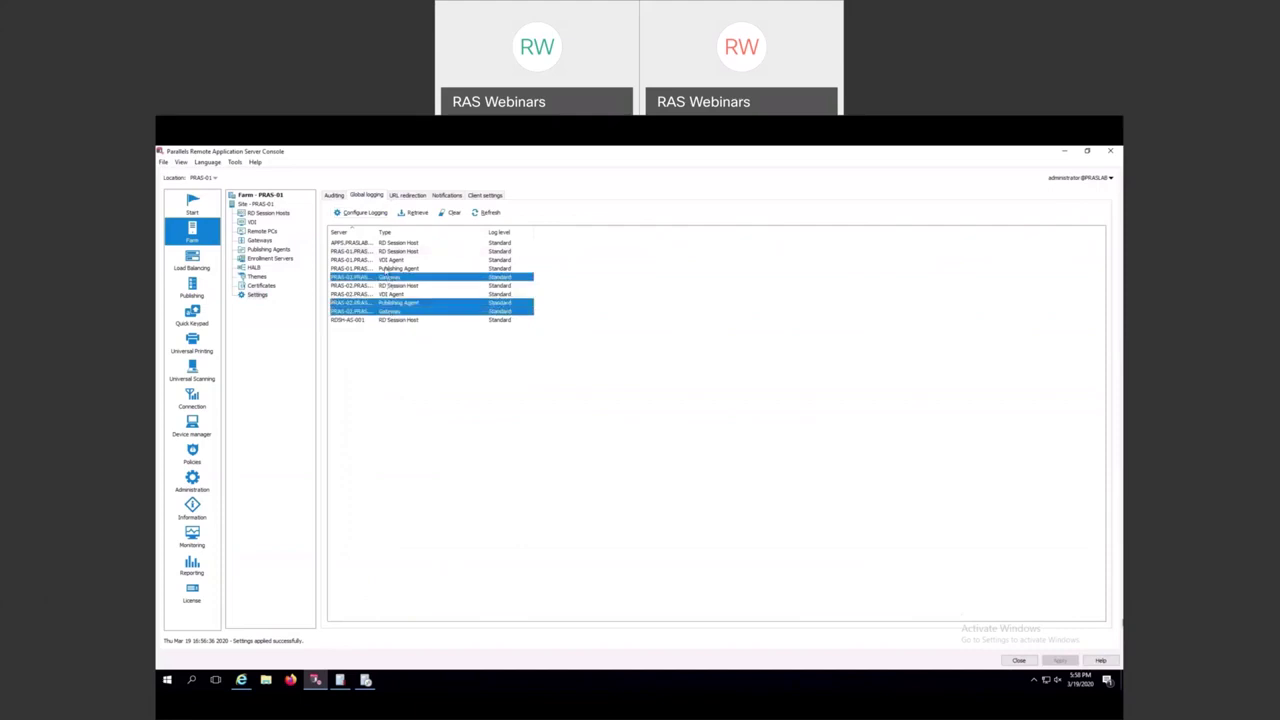
Abandon raising the log level to Extended, then retrieve the logs and cancel saving them
{"action": "left_click", "coordinate": [372, 213]}
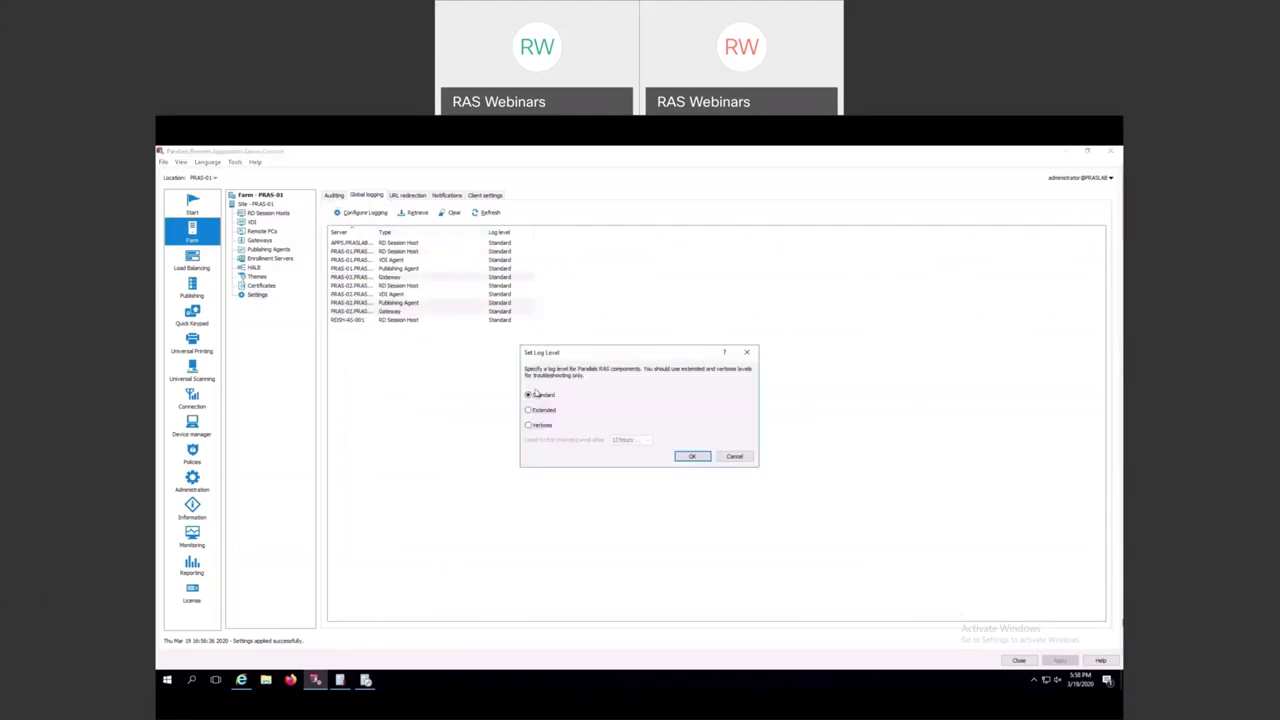
{"action": "left_click", "coordinate": [545, 410]}
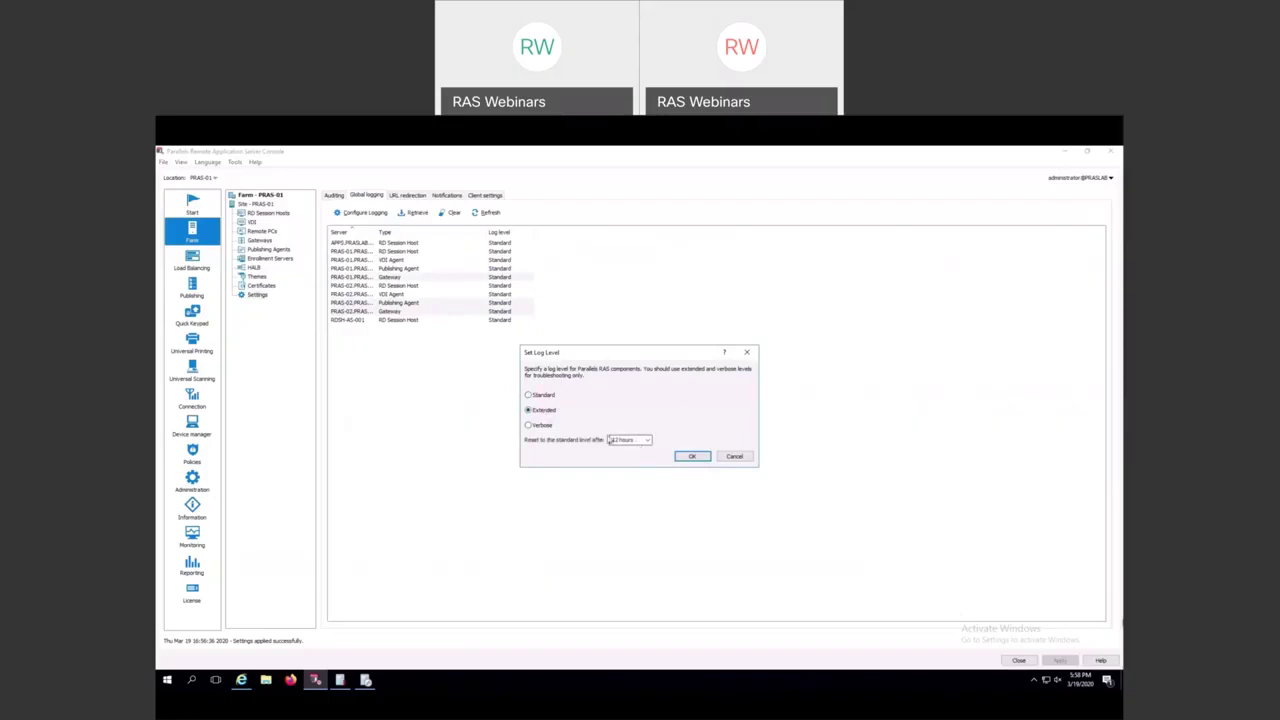
{"action": "left_click", "coordinate": [733, 456]}
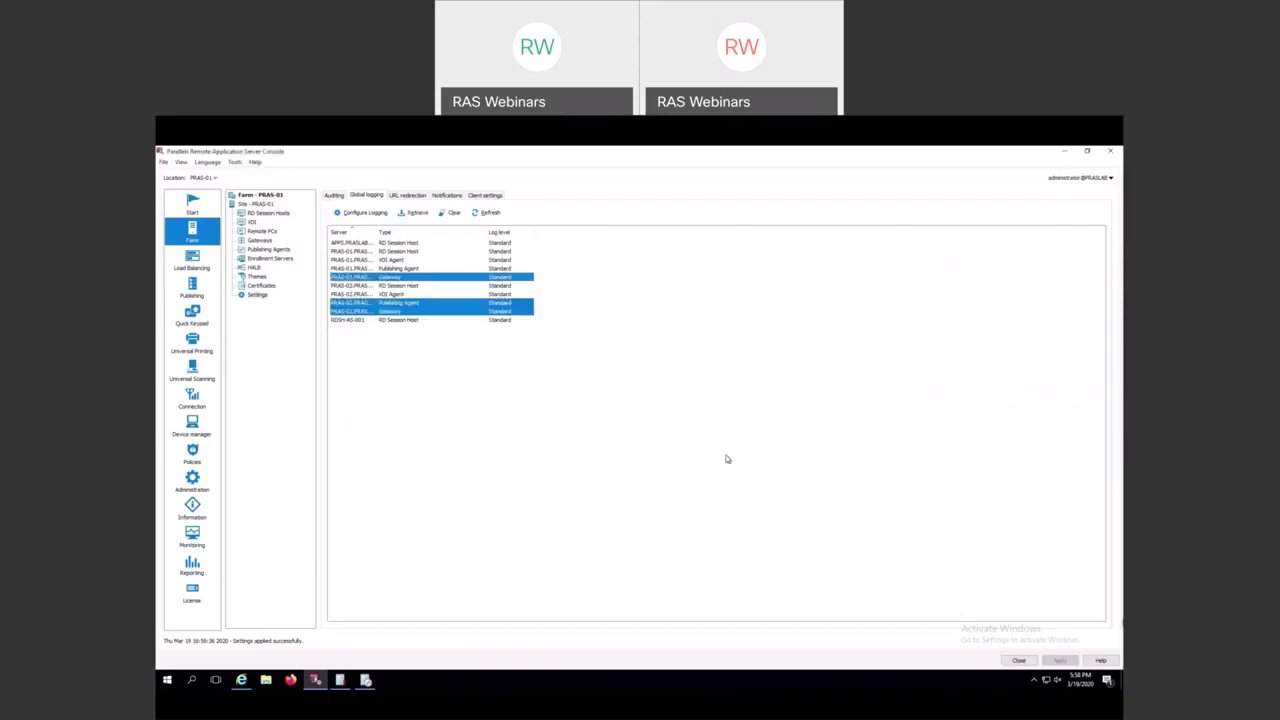
{"action": "left_click", "coordinate": [411, 214]}
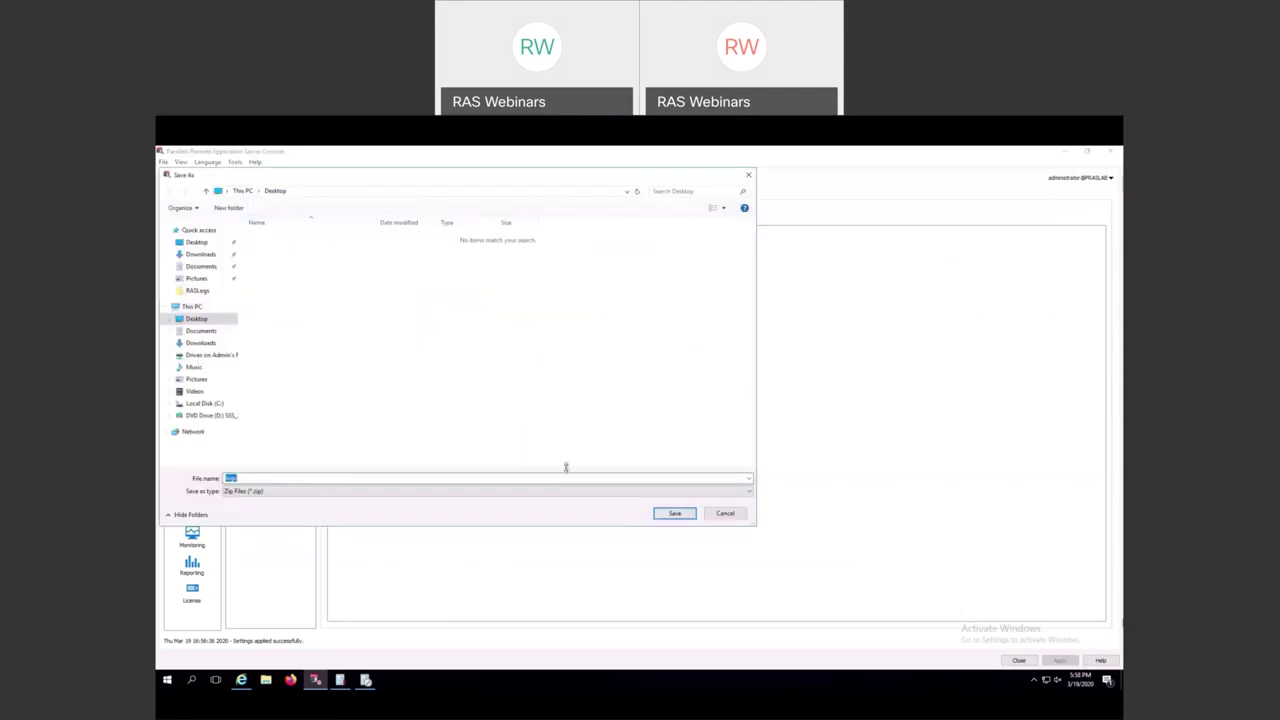
{"action": "left_click", "coordinate": [725, 513]}
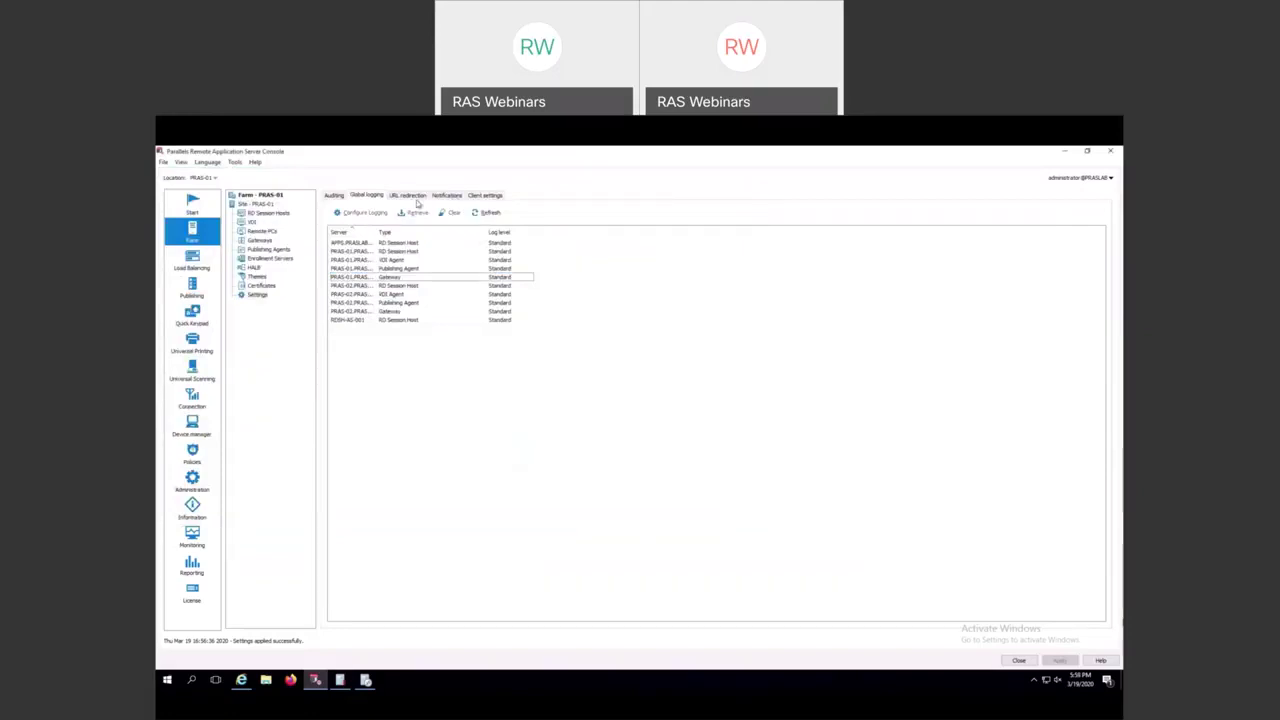
Show the Auditing settings and discard a newly added empty process filter entry
{"action": "left_click", "coordinate": [332, 196]}
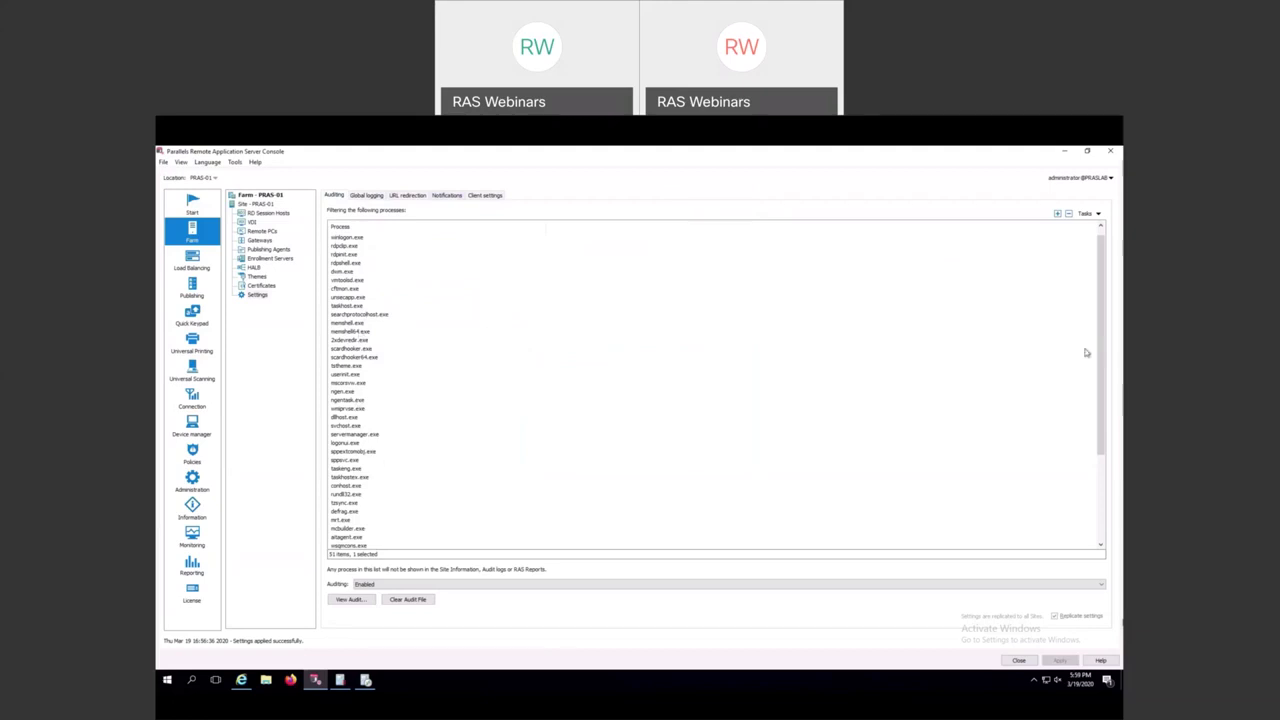
{"action": "mouse_move", "coordinate": [1100, 367]}
{"action": "left_mouse_down"}
{"action": "mouse_move", "coordinate": [1099, 453]}
{"action": "mouse_move", "coordinate": [1099, 405]}
{"action": "mouse_move", "coordinate": [1077, 372]}
{"action": "left_mouse_up"}
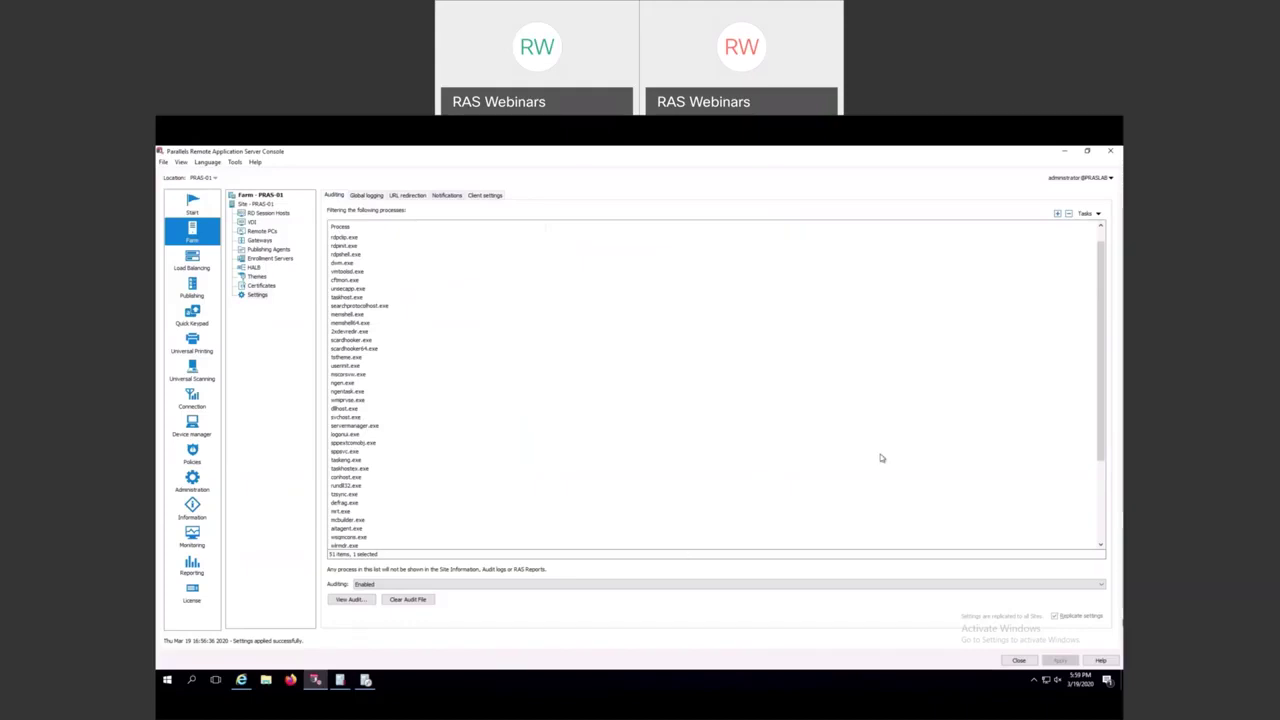
{"action": "left_click", "coordinate": [1056, 214]}
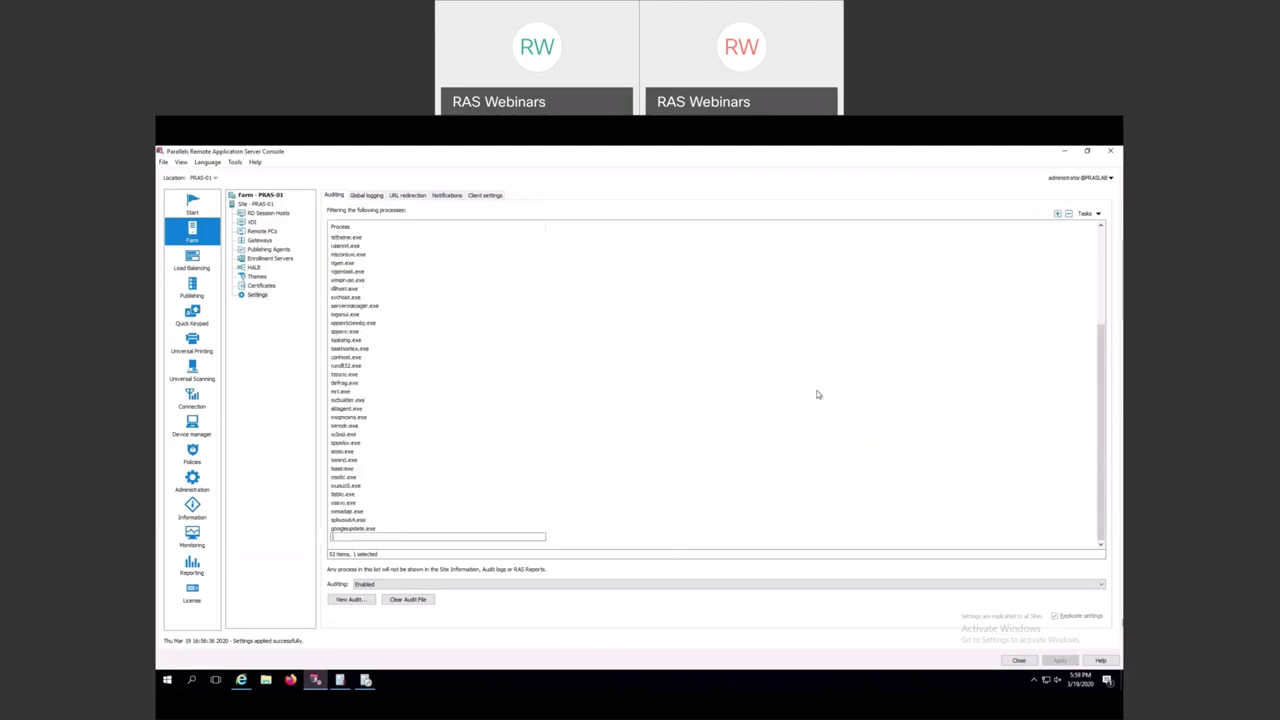
{"action": "left_click", "coordinate": [695, 471]}
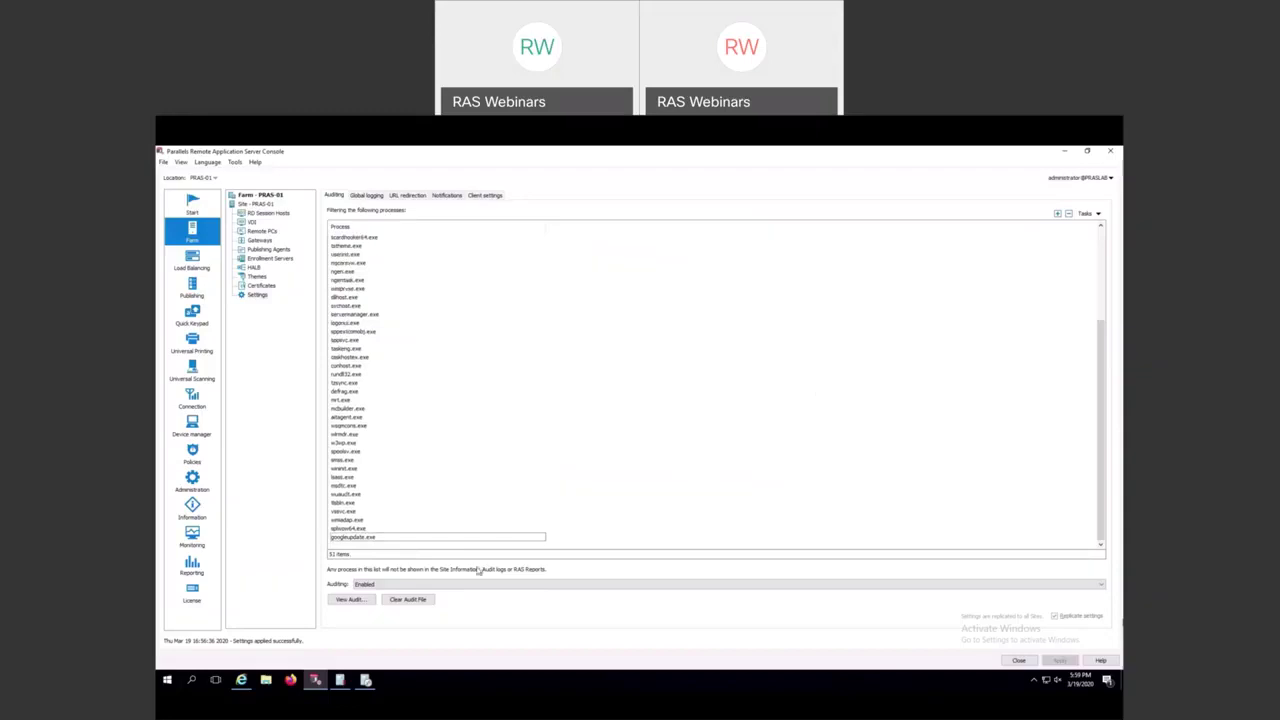
Switch auditing to Disabled and then back to Enabled
{"action": "left_click", "coordinate": [476, 584]}
{"action": "left_click", "coordinate": [401, 594]}
{"action": "left_click", "coordinate": [404, 586]}
{"action": "left_click", "coordinate": [394, 592]}
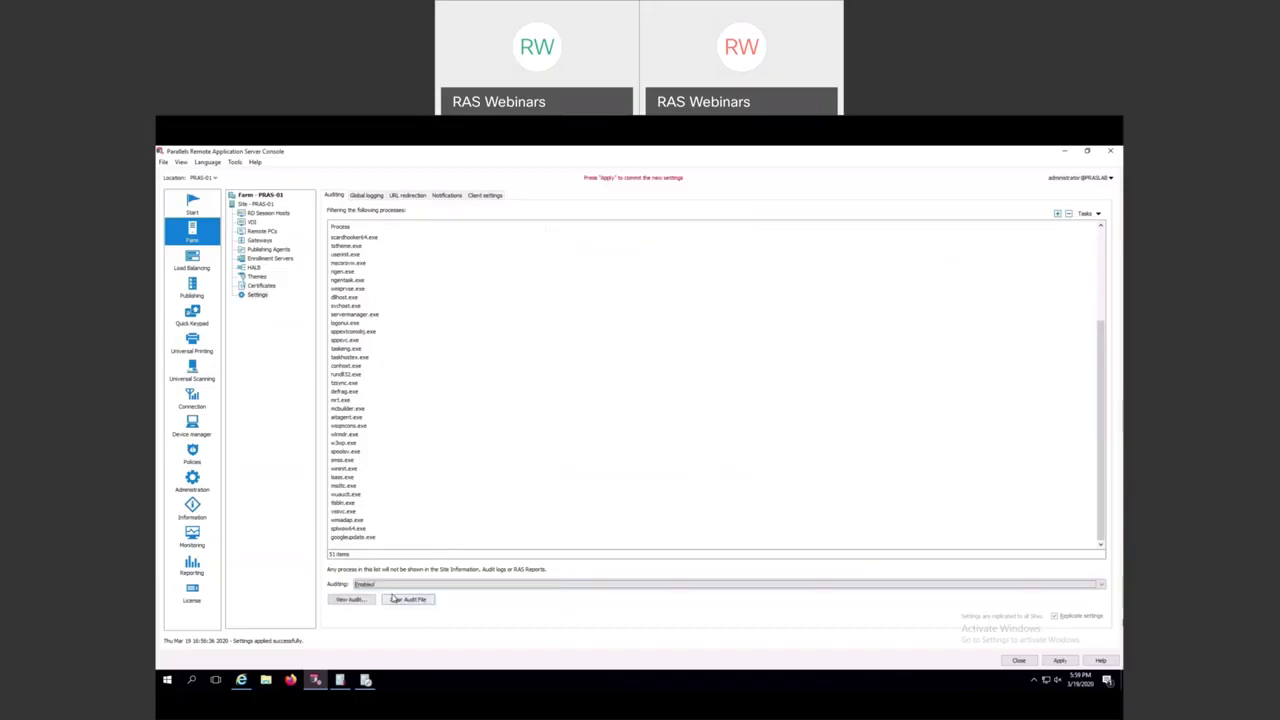
{"action": "left_click", "coordinate": [354, 599]}
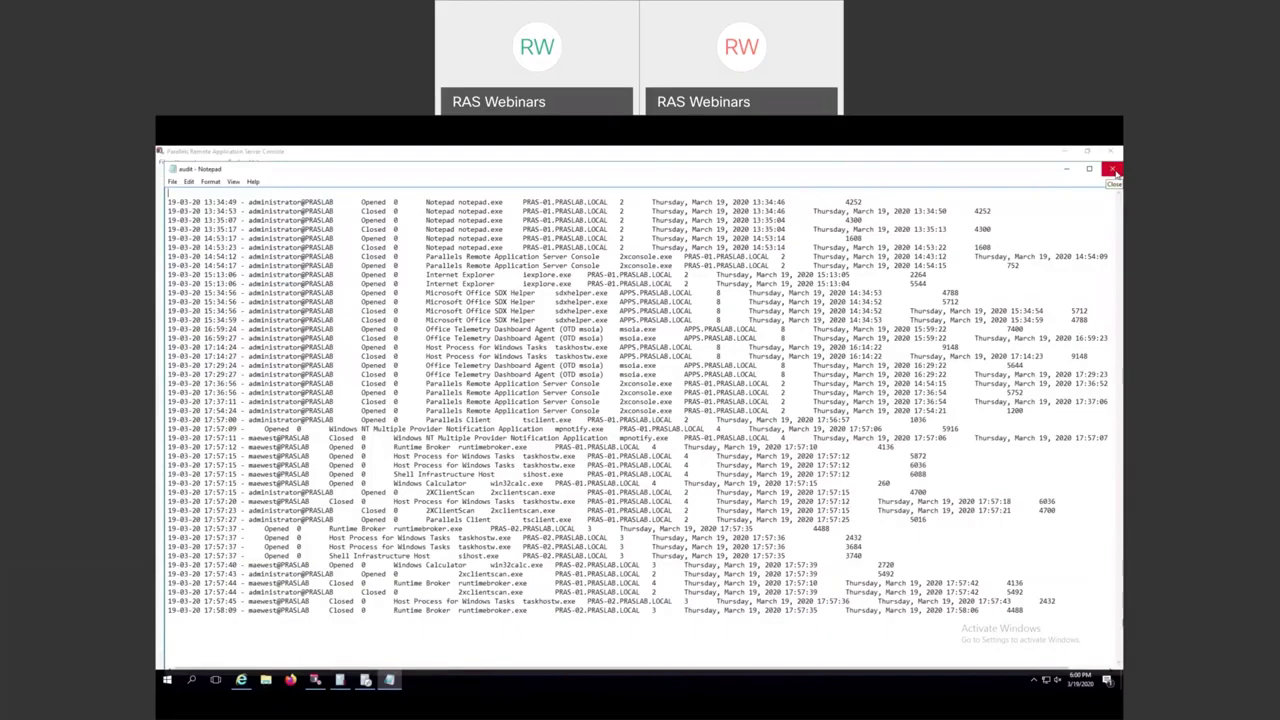
{"action": "left_click", "coordinate": [1114, 173]}
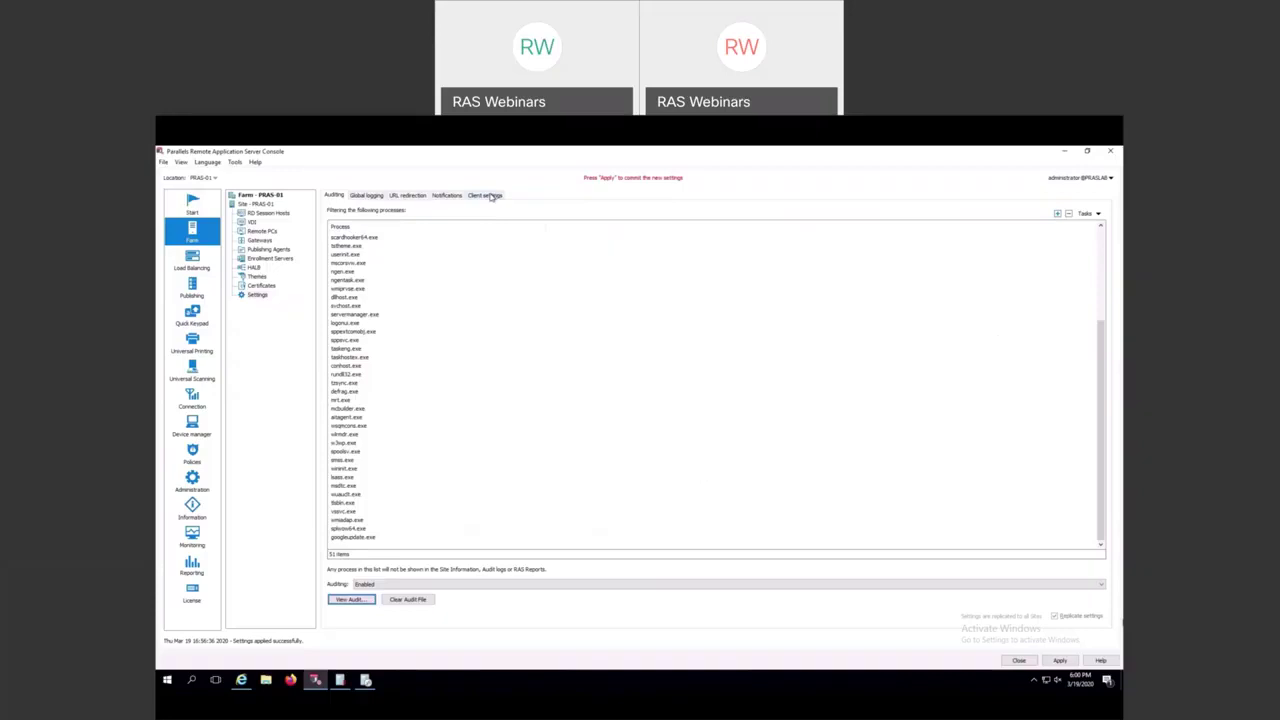
Enable Show password expiration reminder on the Client settings tab
{"action": "left_click", "coordinate": [490, 196]}
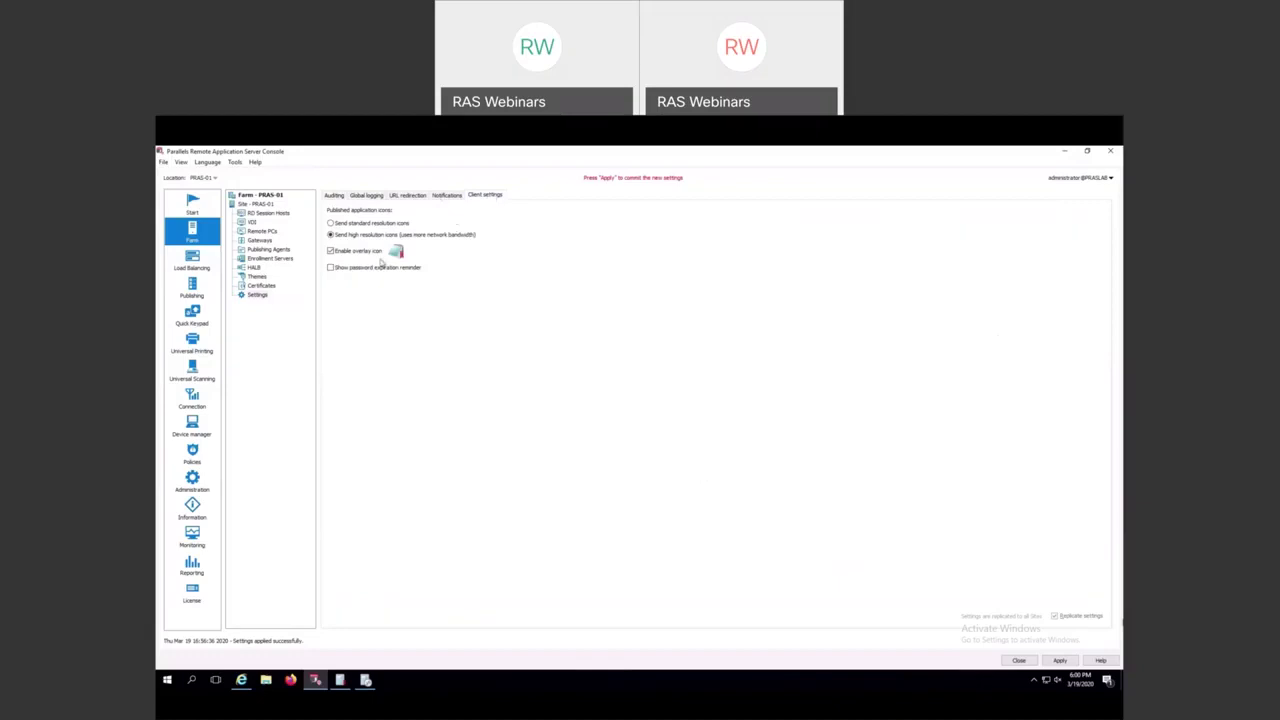
{"action": "left_click", "coordinate": [331, 268]}
In the HTML5 Client browser window, open the user Settings dialog and expand the Keyboard Mode list
{"action": "left_click", "coordinate": [1067, 152]}
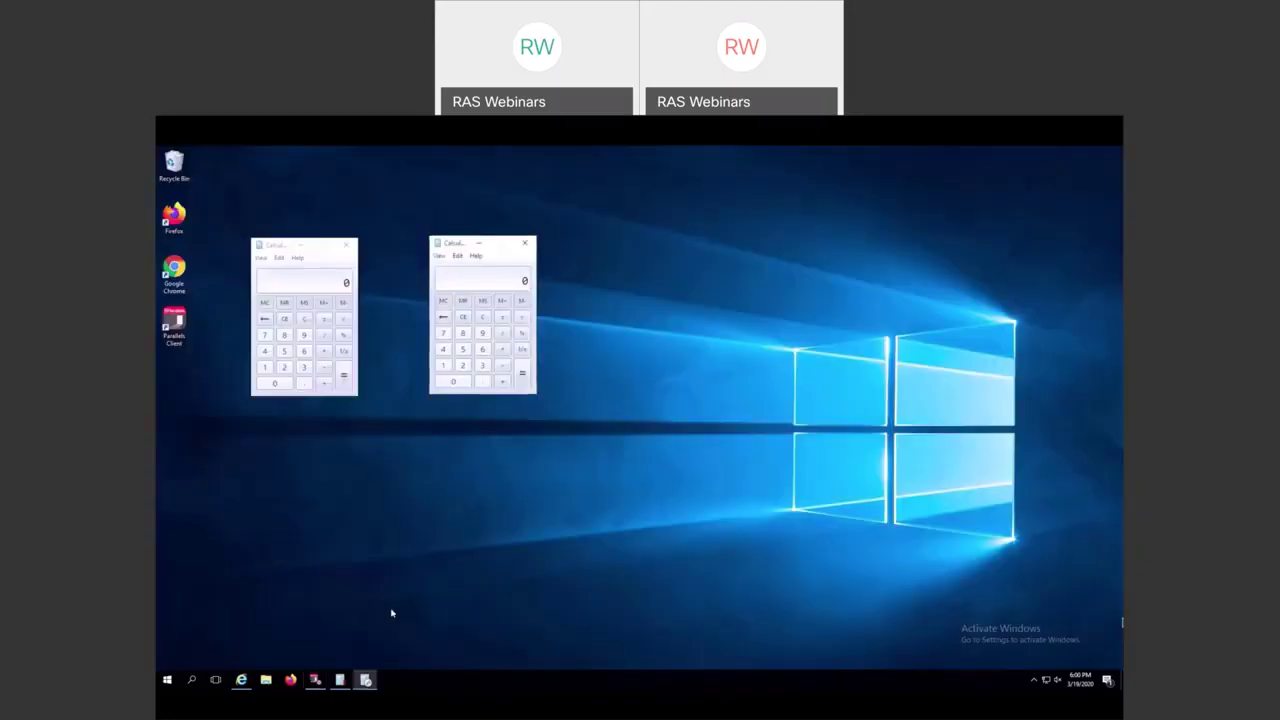
{"action": "left_click", "coordinate": [241, 682]}
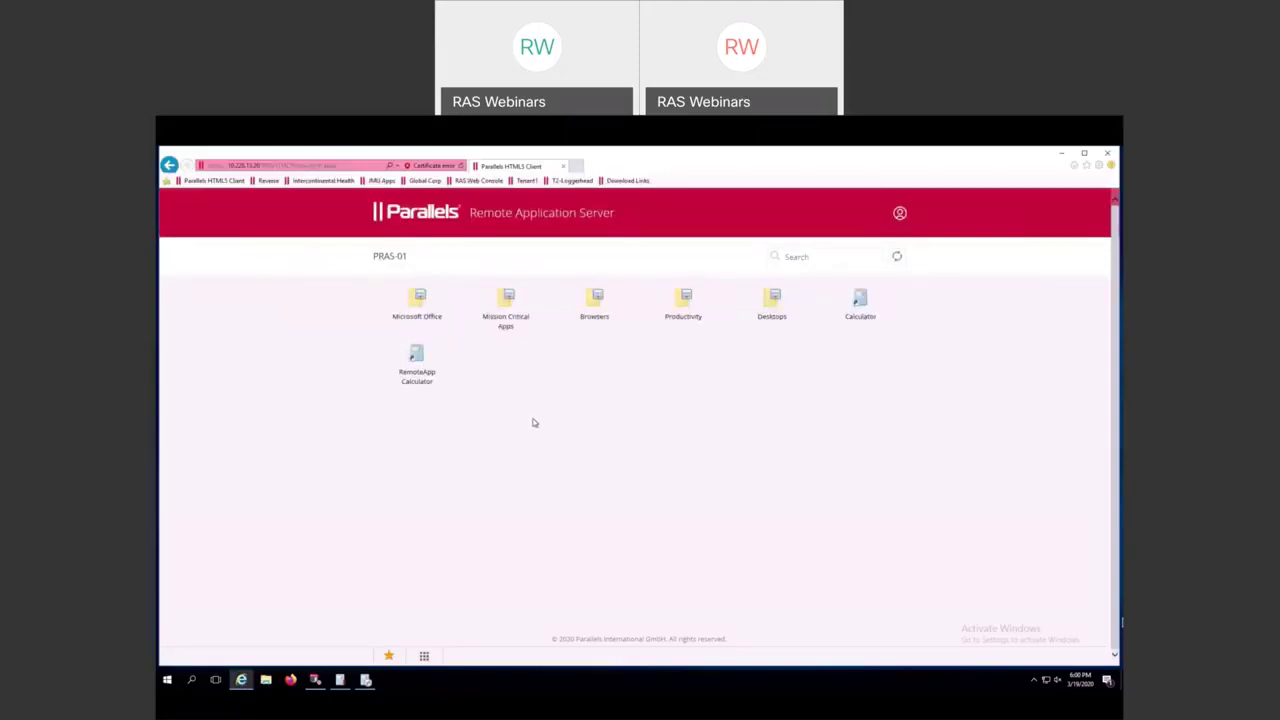
{"action": "left_click", "coordinate": [900, 215]}
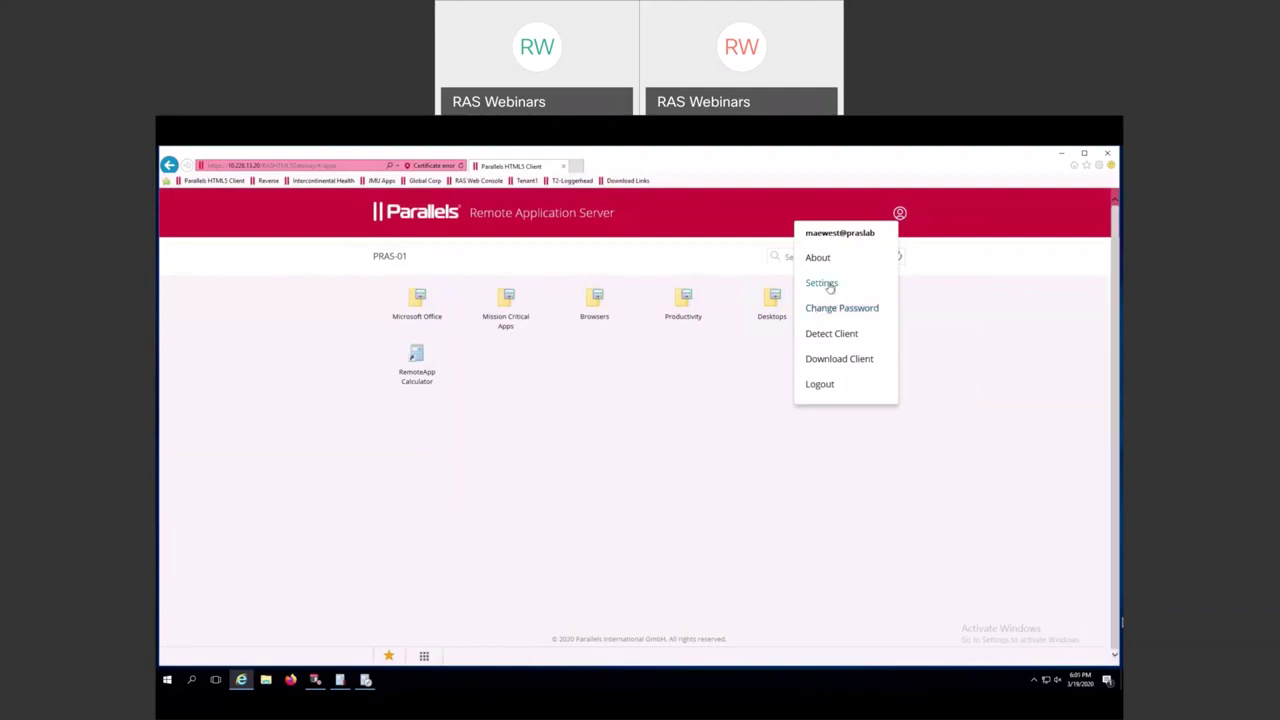
{"action": "left_click", "coordinate": [829, 286]}
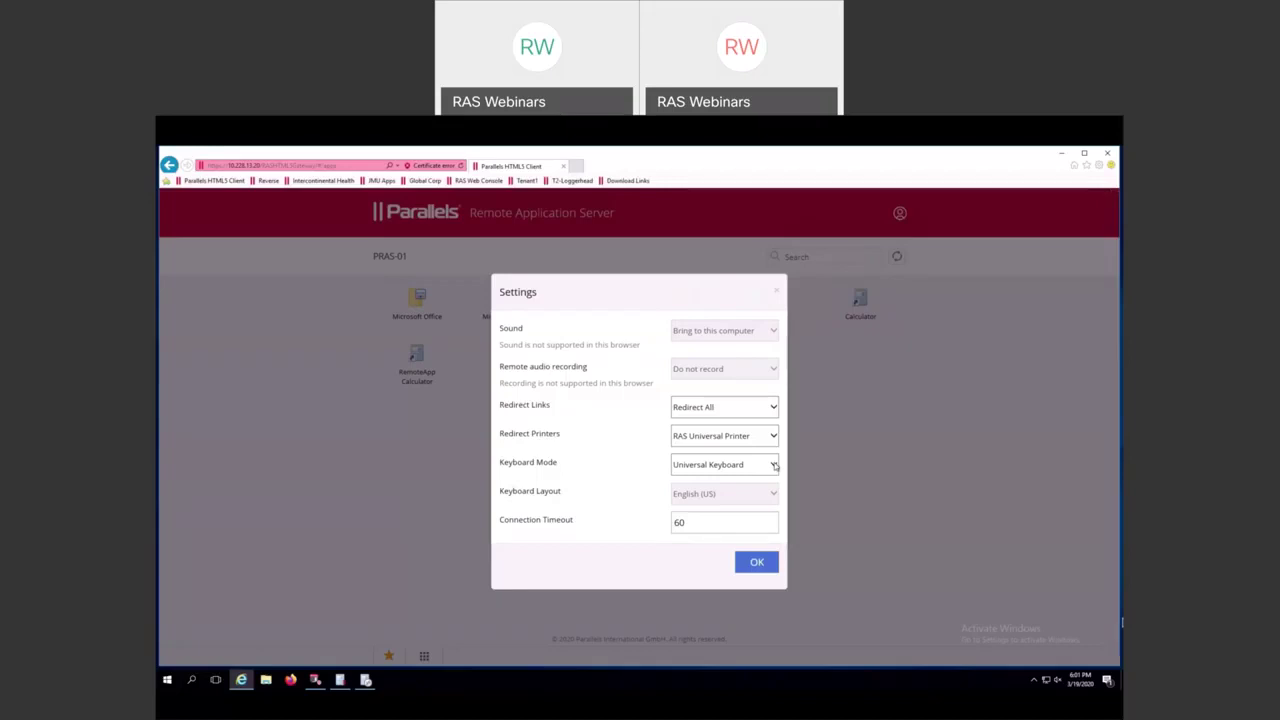
{"action": "left_click", "coordinate": [775, 466]}
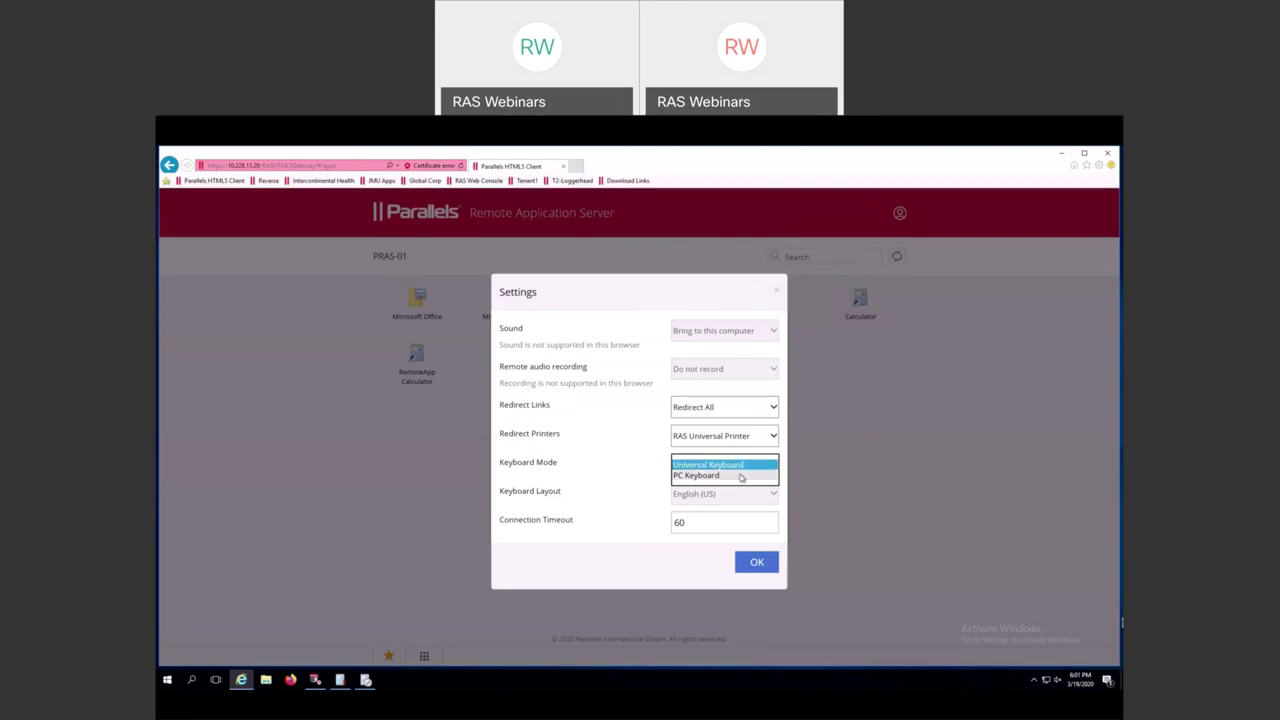
Keep Universal Keyboard mode, accept the HTML5 Client settings, and switch back to the RAS Console
{"action": "left_click", "coordinate": [750, 466]}
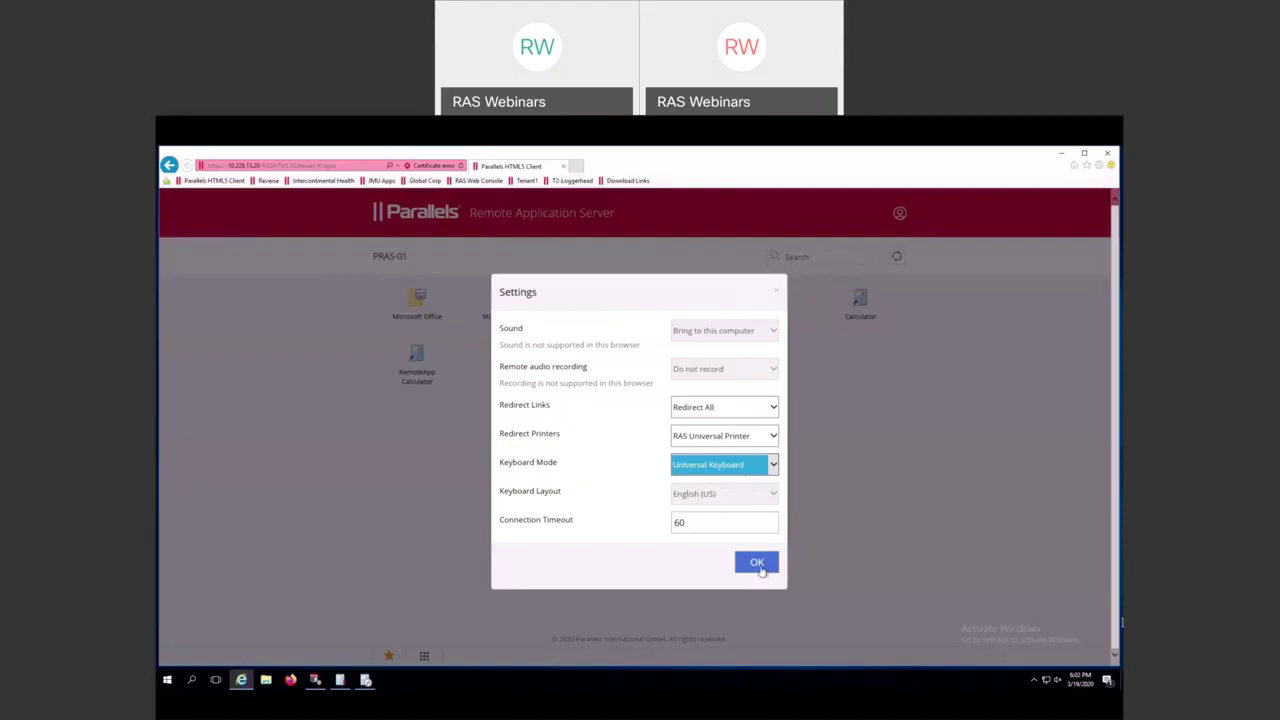
{"action": "left_click", "coordinate": [757, 563]}
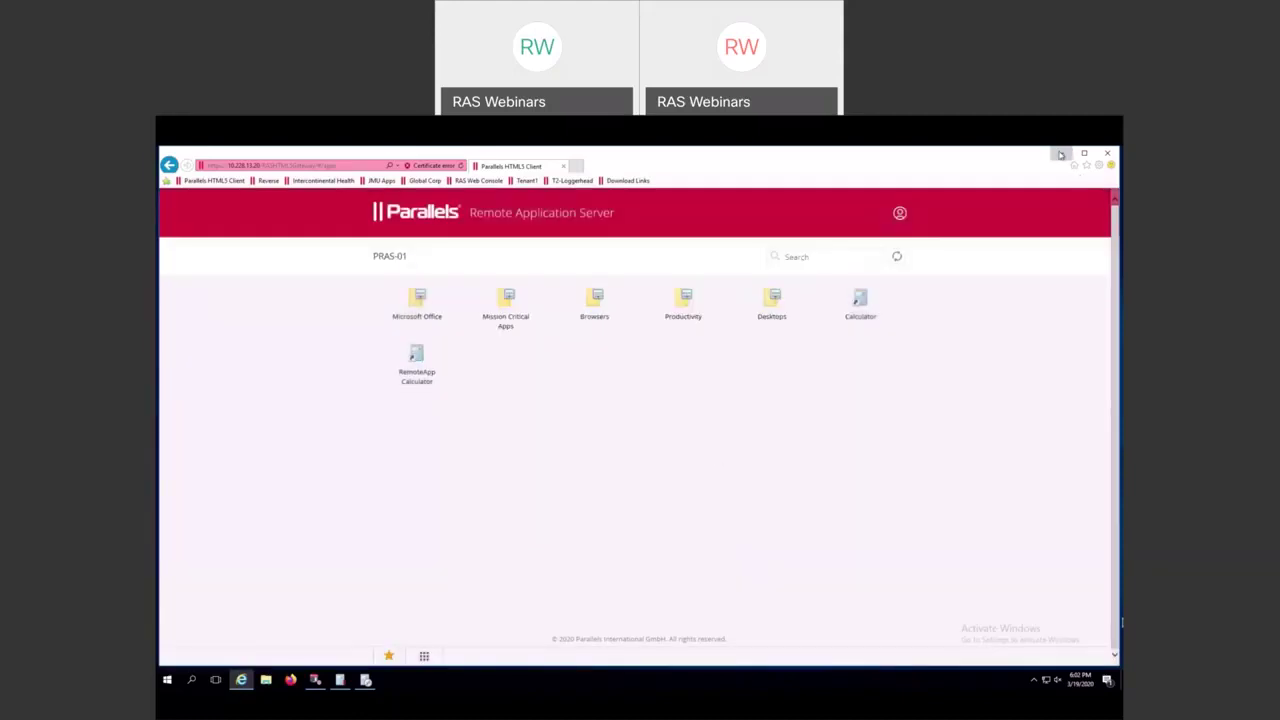
{"action": "left_click", "coordinate": [1060, 155]}
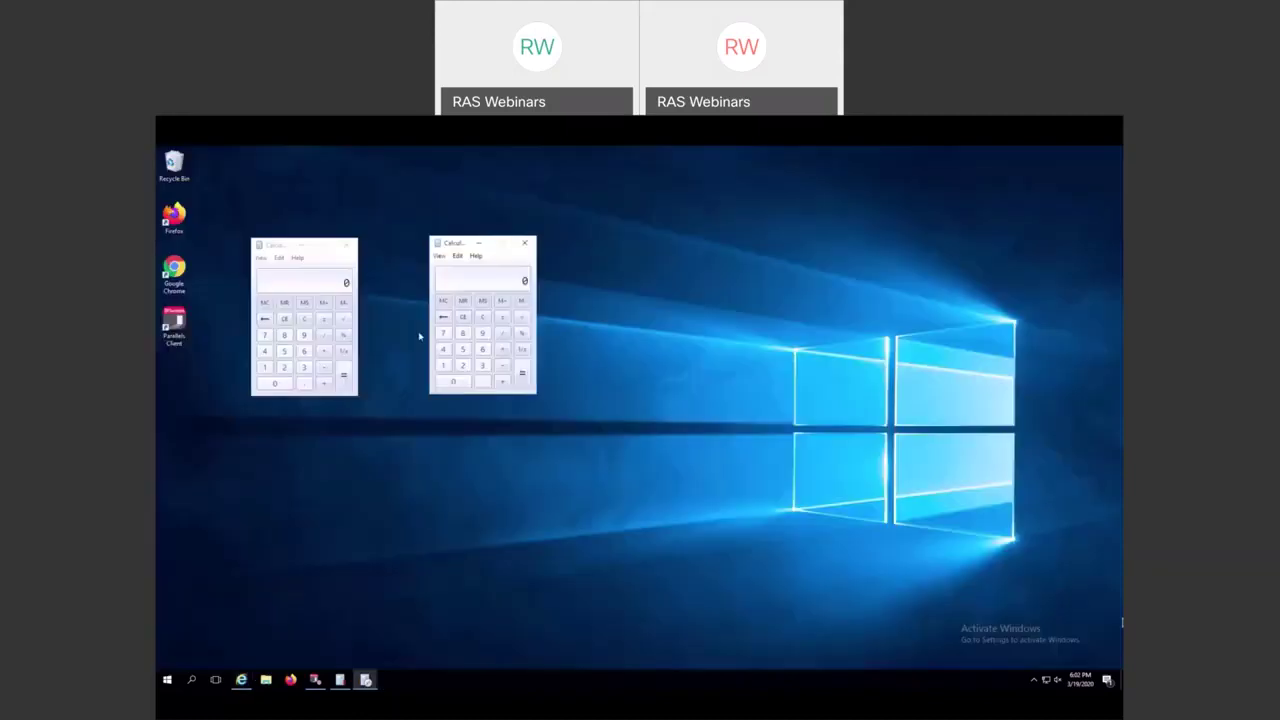
{"action": "left_click", "coordinate": [316, 682]}
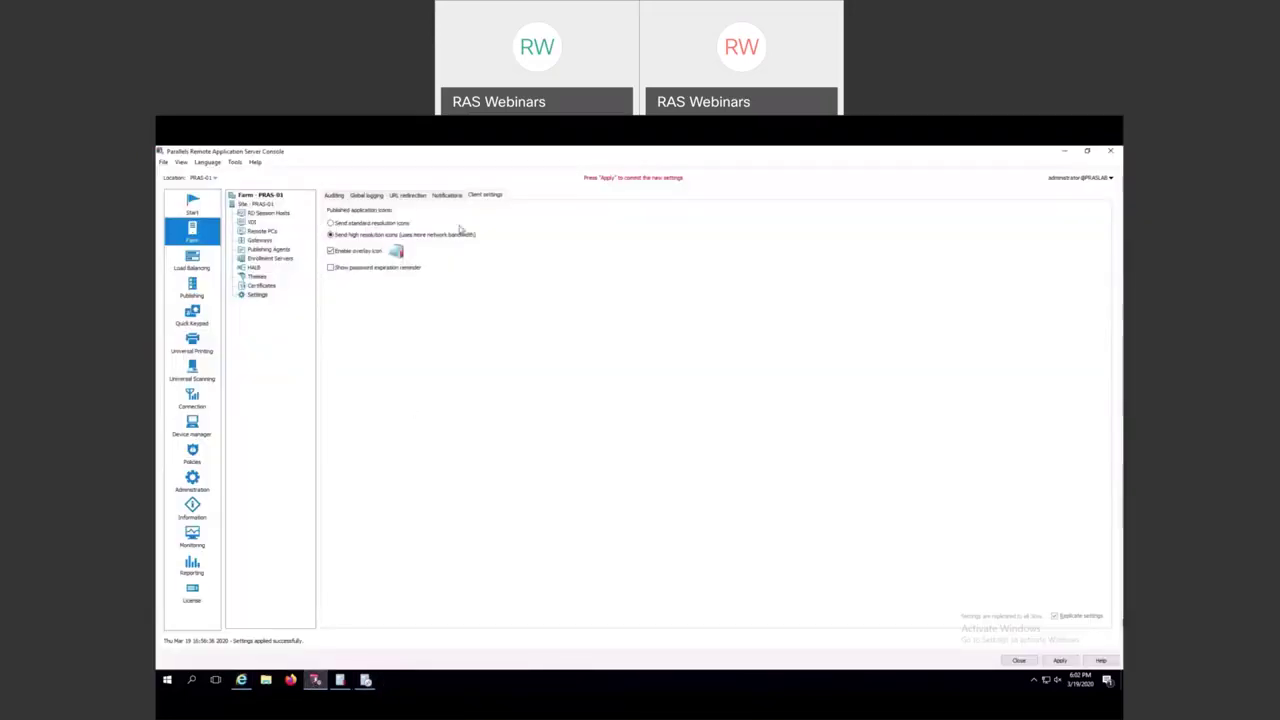
Look over notification handlers and scripts without adding any, then open Administration's Accounts list
{"action": "left_click", "coordinate": [445, 196]}
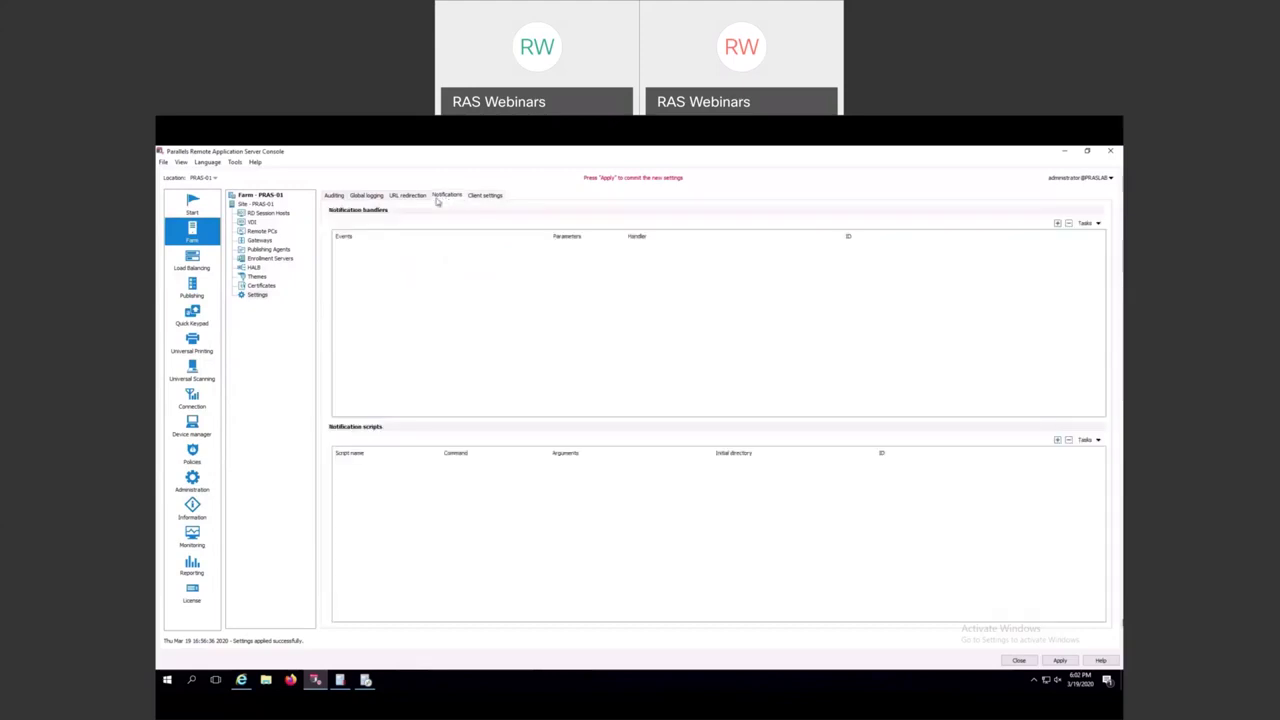
{"action": "left_click", "coordinate": [1057, 224]}
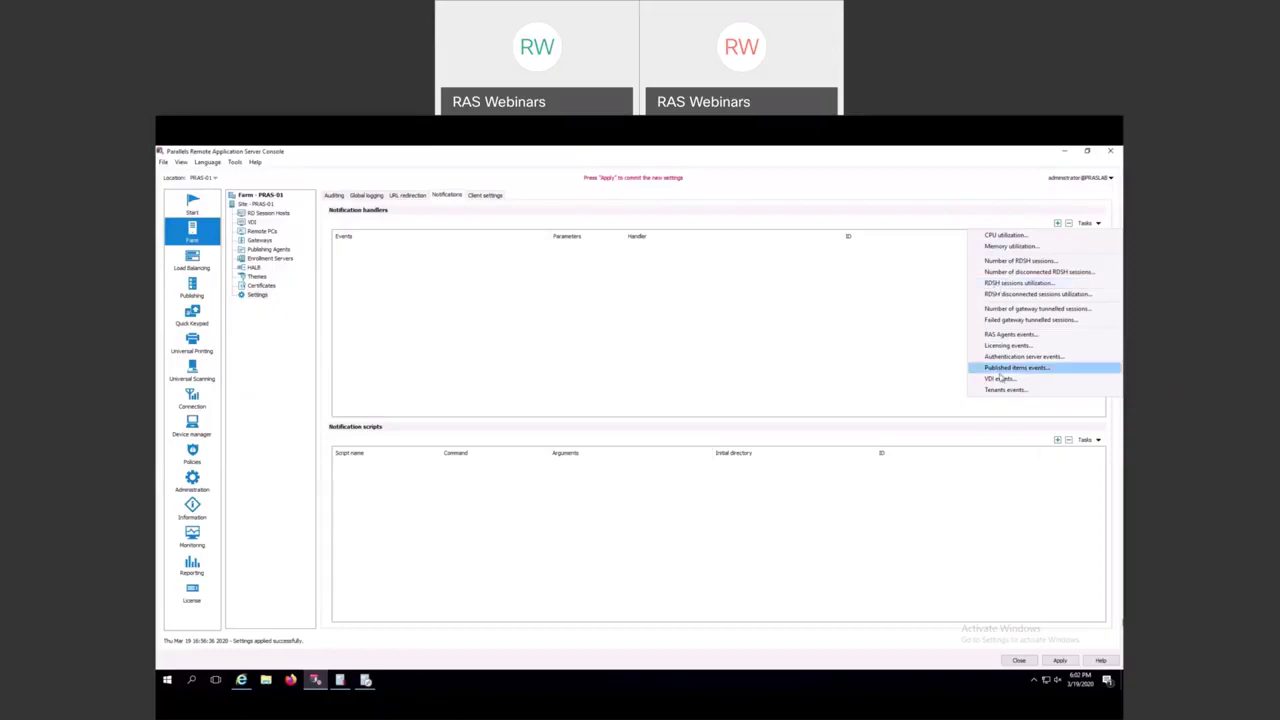
{"action": "left_click", "coordinate": [989, 482]}
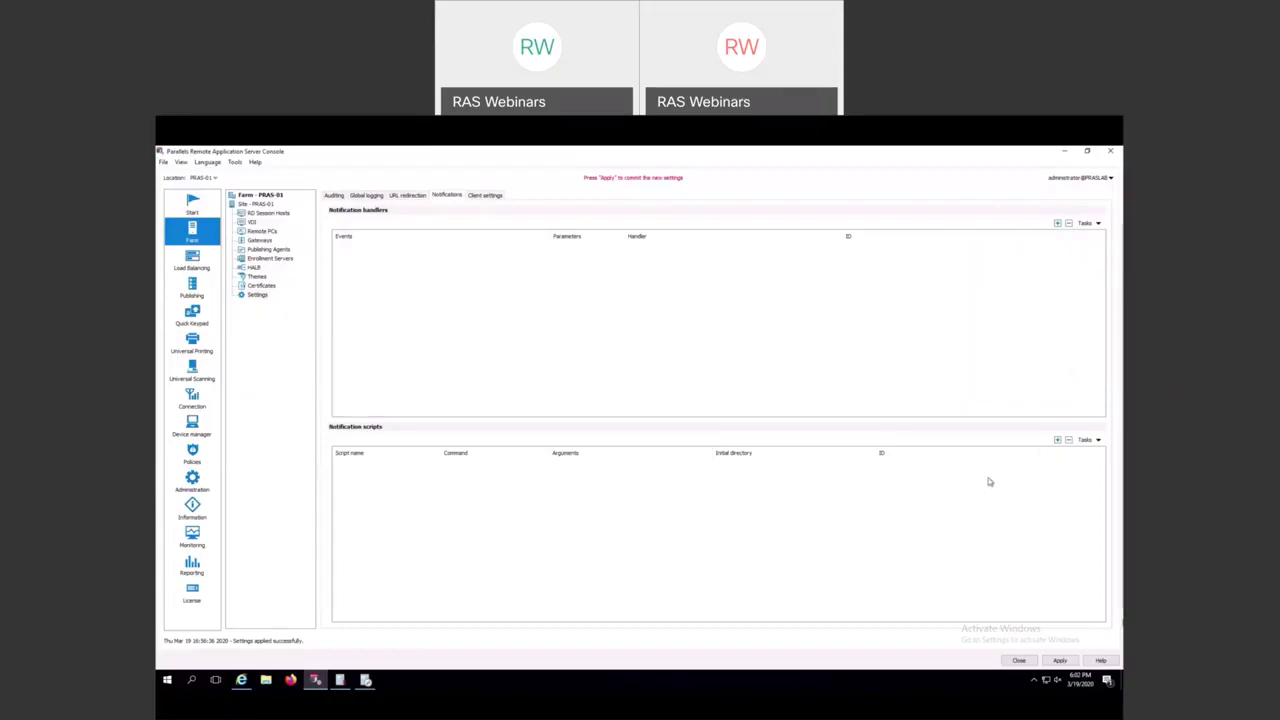
{"action": "left_click", "coordinate": [1058, 441]}
{"action": "left_click", "coordinate": [334, 196]}
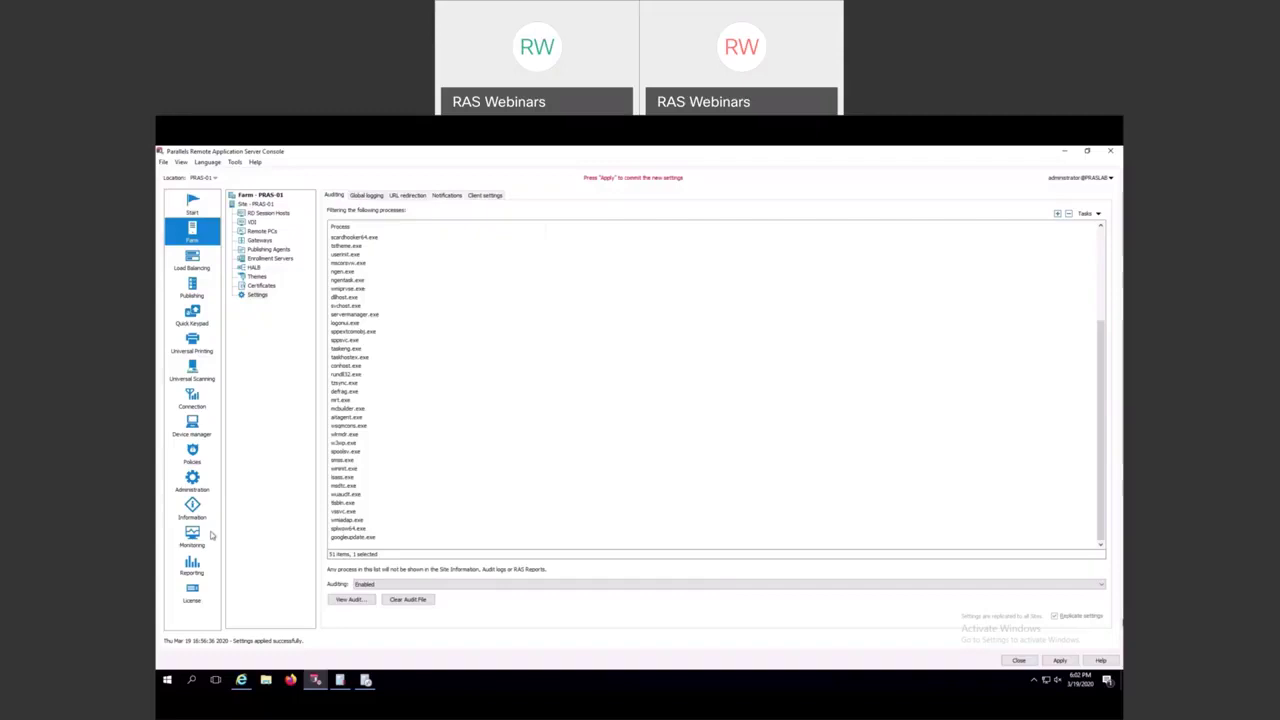
{"action": "left_click", "coordinate": [197, 480]}
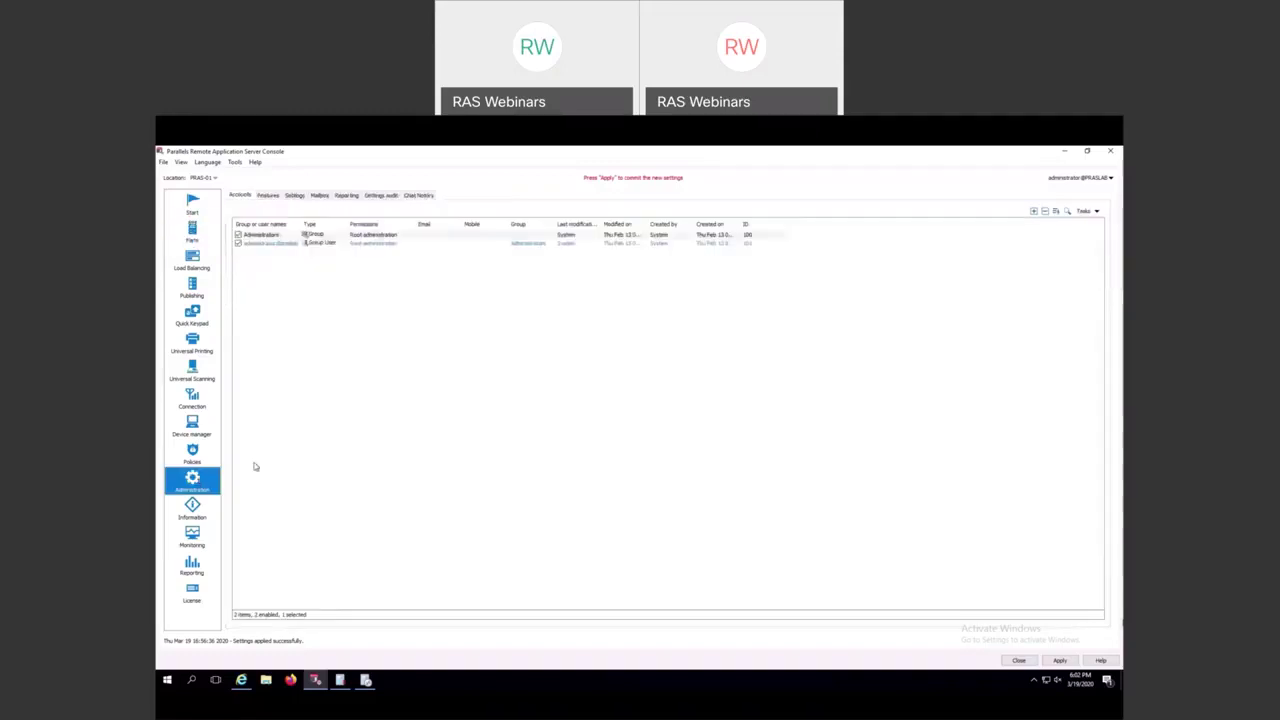
View the Settings audit history of 570 entries, then switch to Publishing
{"action": "left_click", "coordinate": [382, 196]}
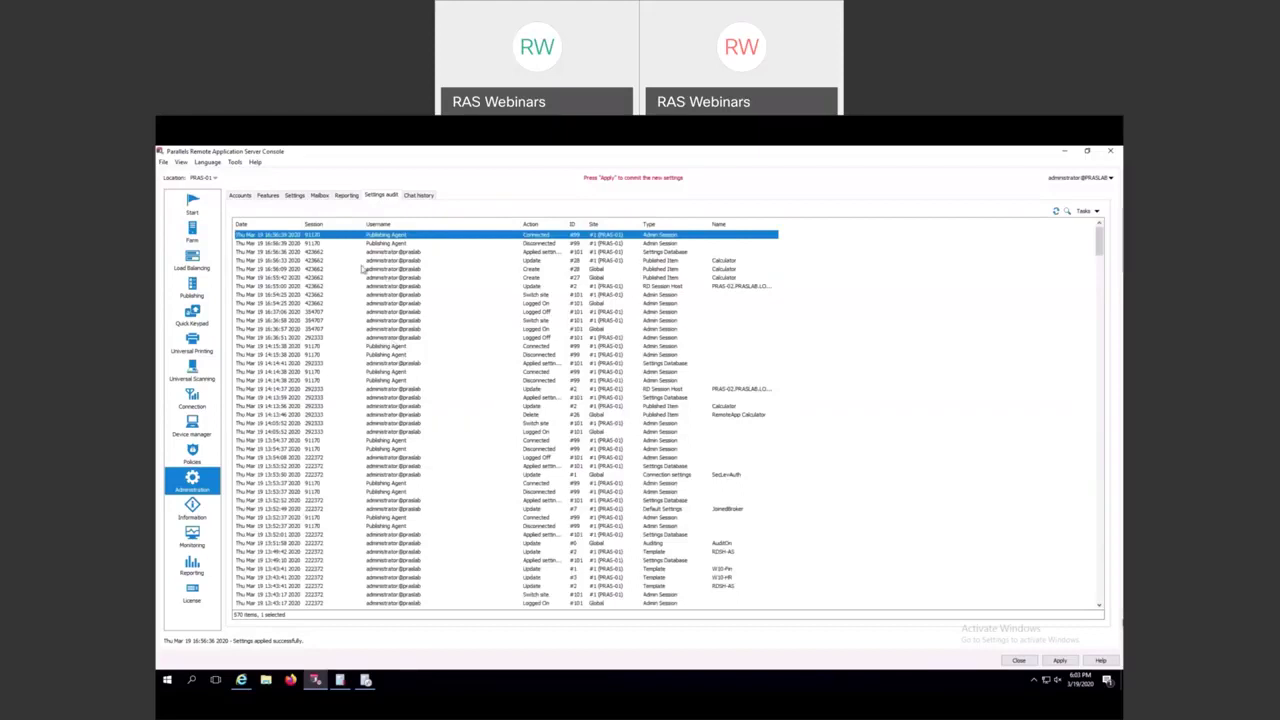
{"action": "left_click", "coordinate": [192, 290]}
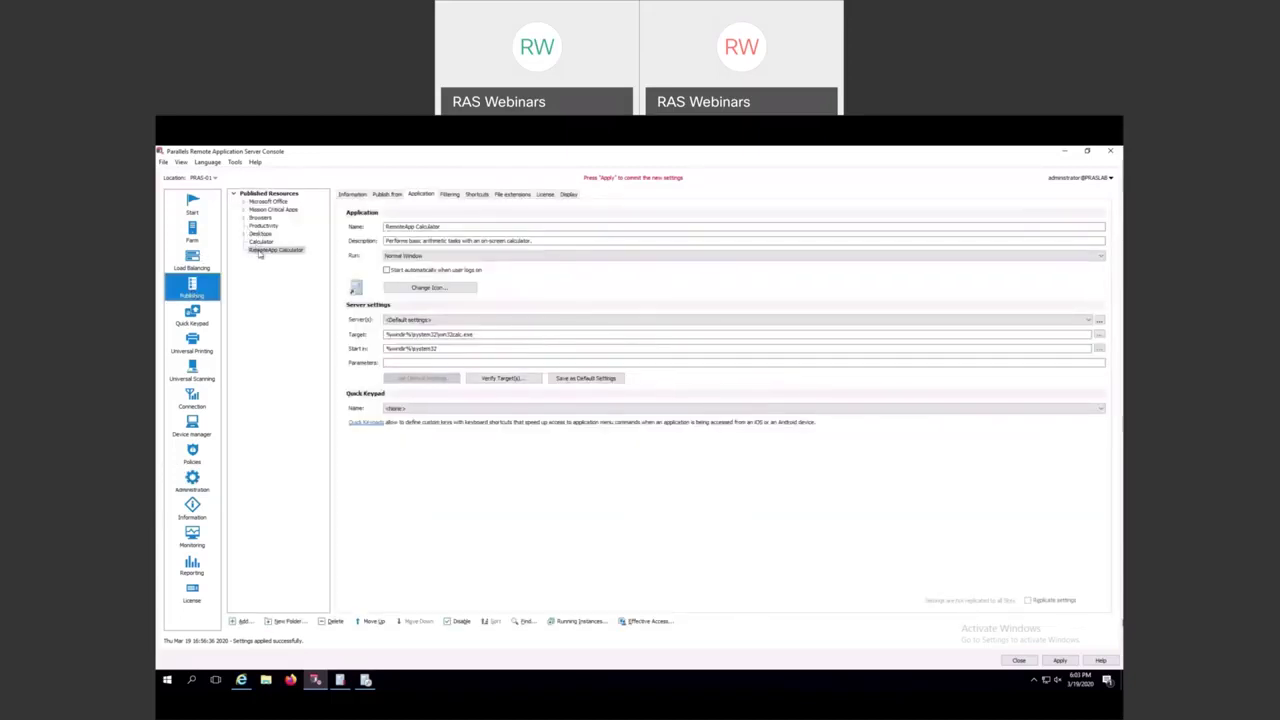
Delete the RemoteApp Calculator and Calculator apps, apply, and open the Settings audit log
{"action": "left_click", "coordinate": [336, 621]}
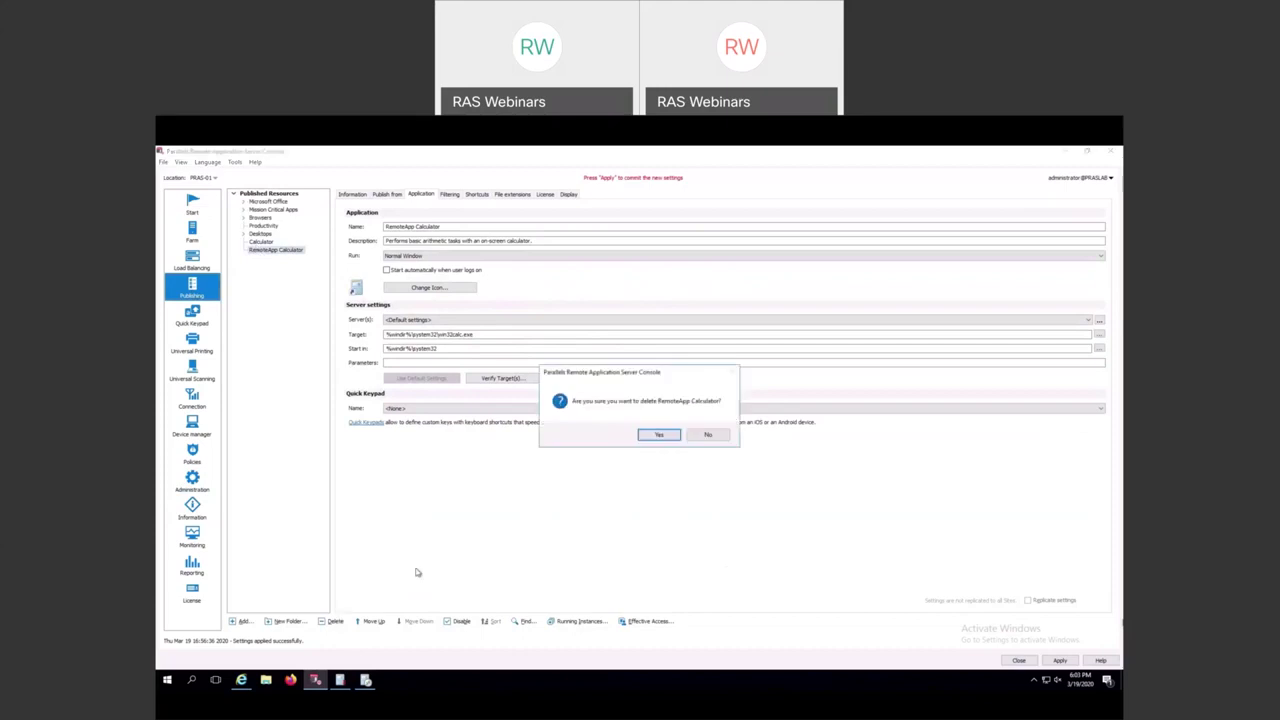
{"action": "left_click", "coordinate": [660, 434]}
{"action": "left_click", "coordinate": [261, 241]}
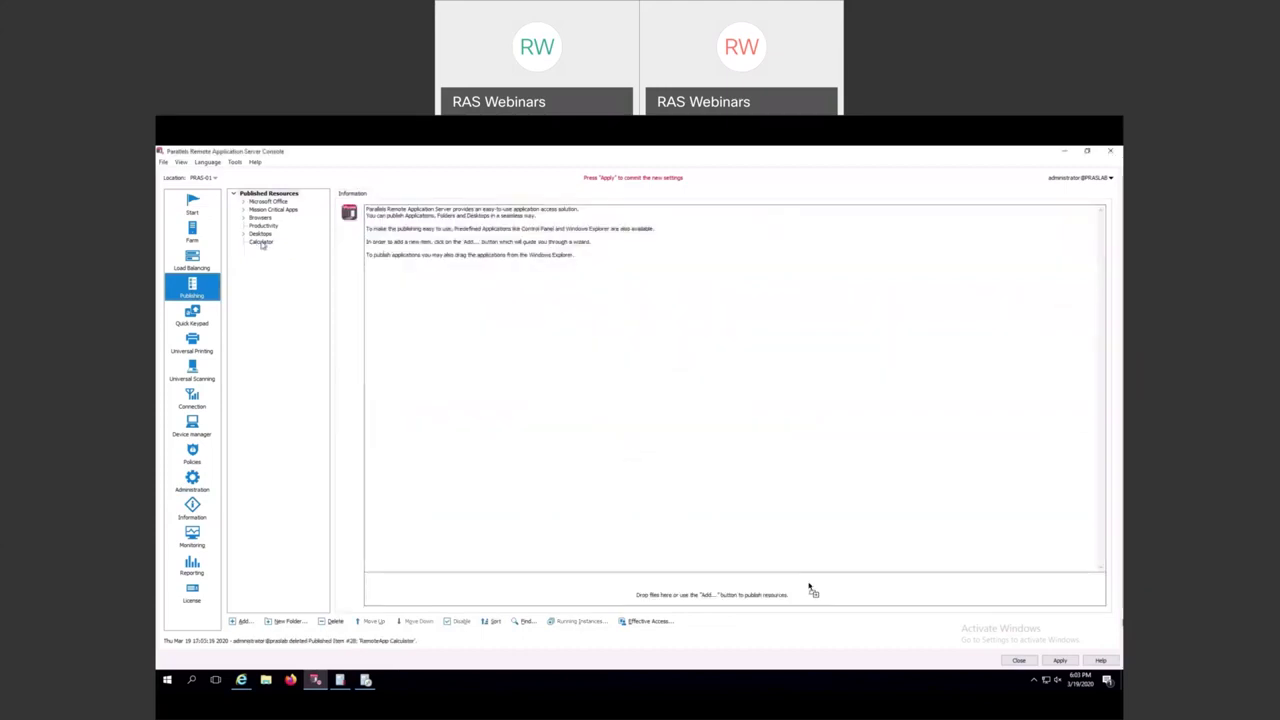
{"action": "left_click", "coordinate": [335, 621]}
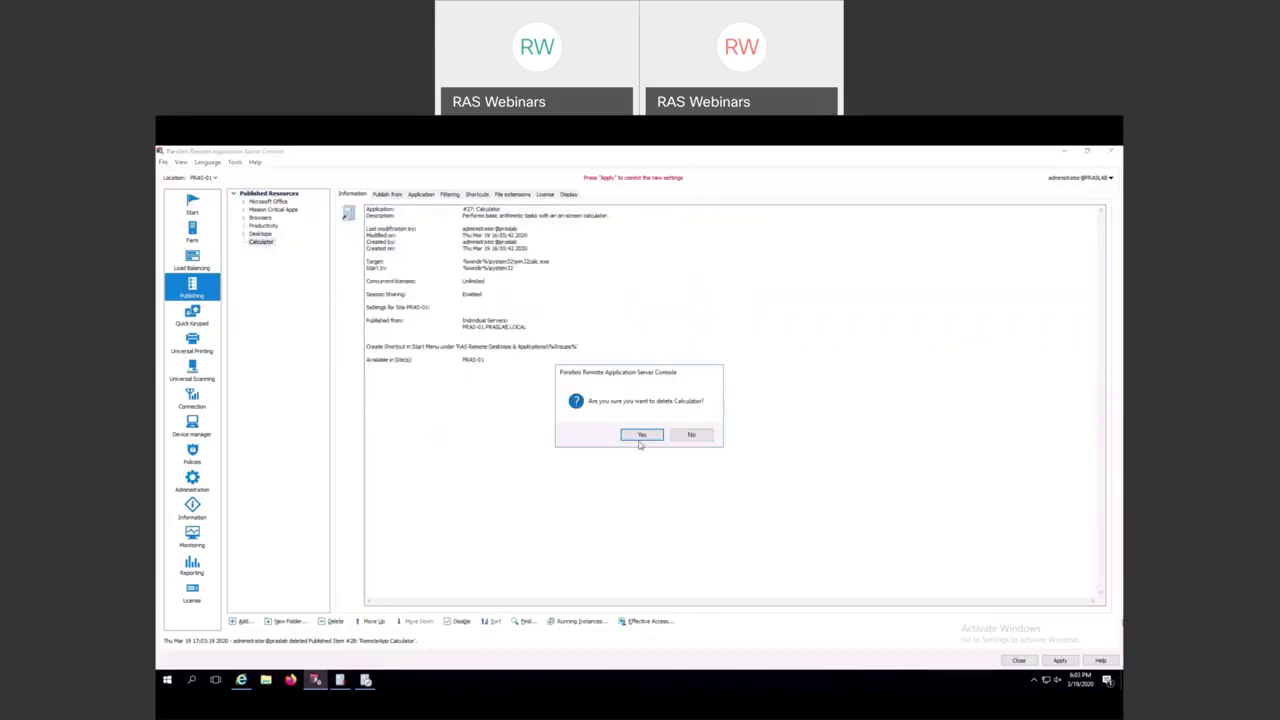
{"action": "left_click", "coordinate": [641, 437]}
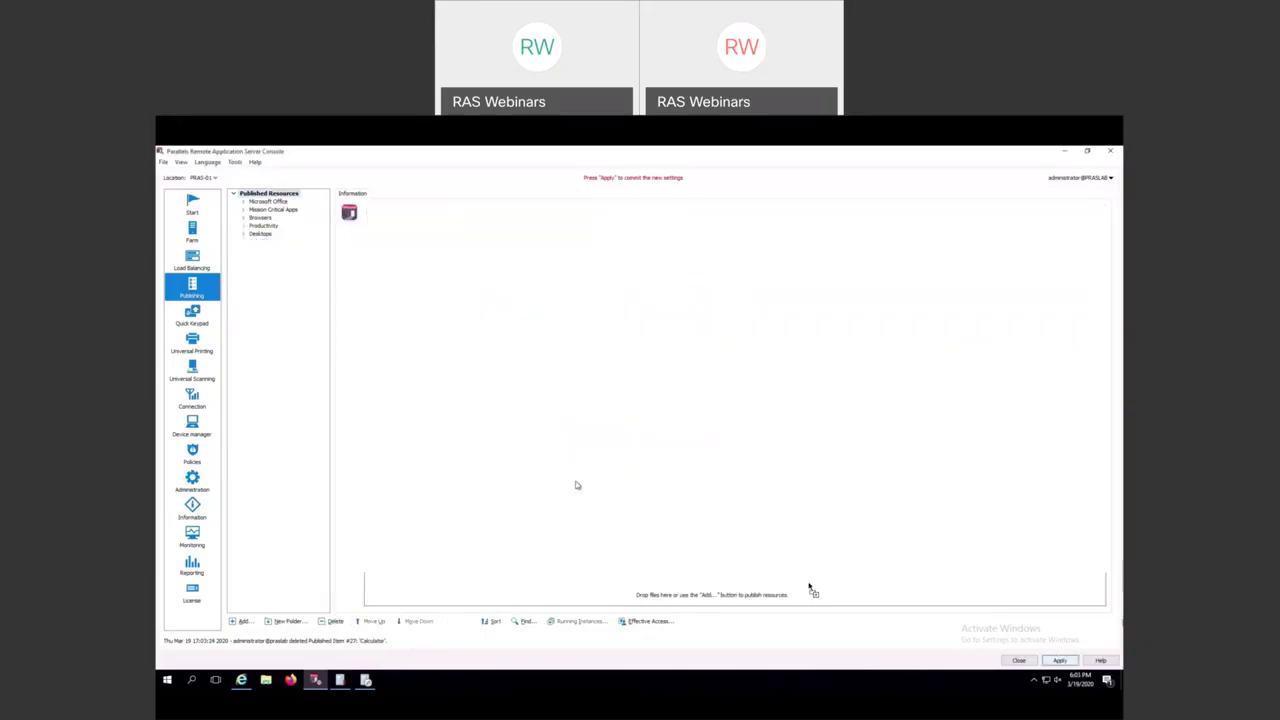
{"action": "key", "text": "alt+a"}
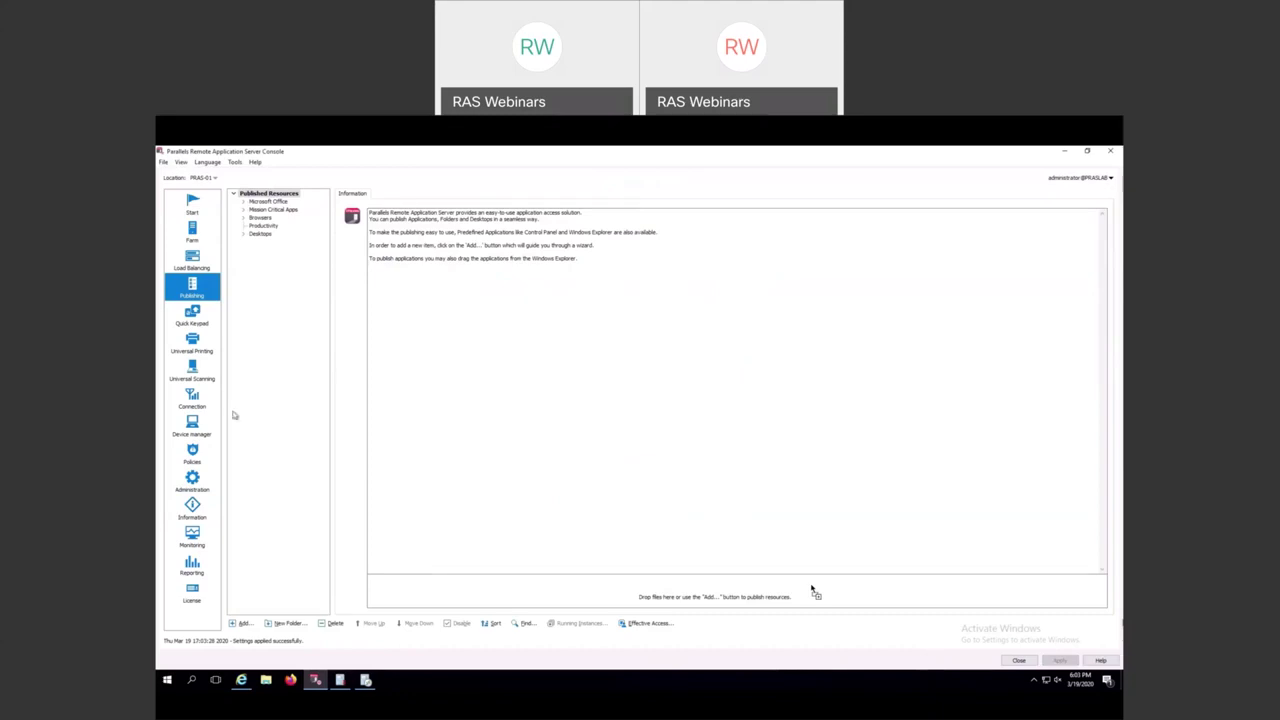
{"action": "left_click", "coordinate": [192, 480]}
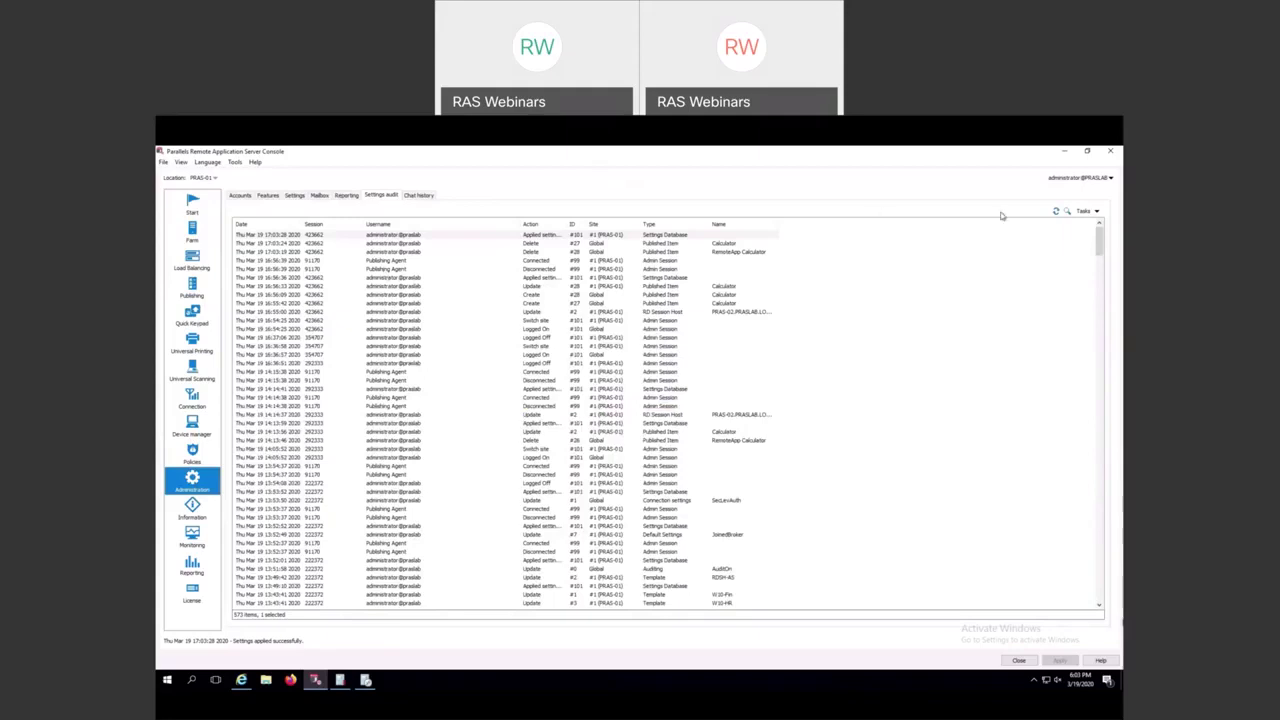
Refresh the audit log and open the details of the Delete Calculator entry
{"action": "left_click", "coordinate": [1056, 212]}
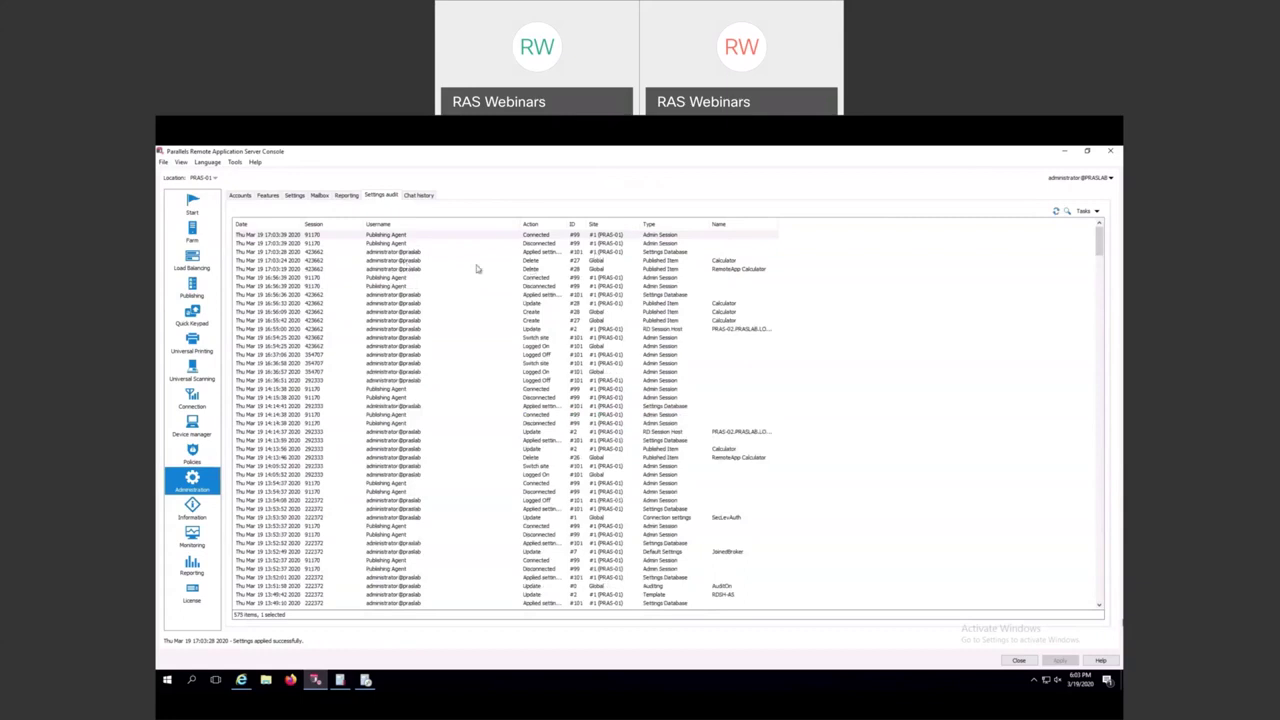
{"action": "left_click", "coordinate": [539, 261]}
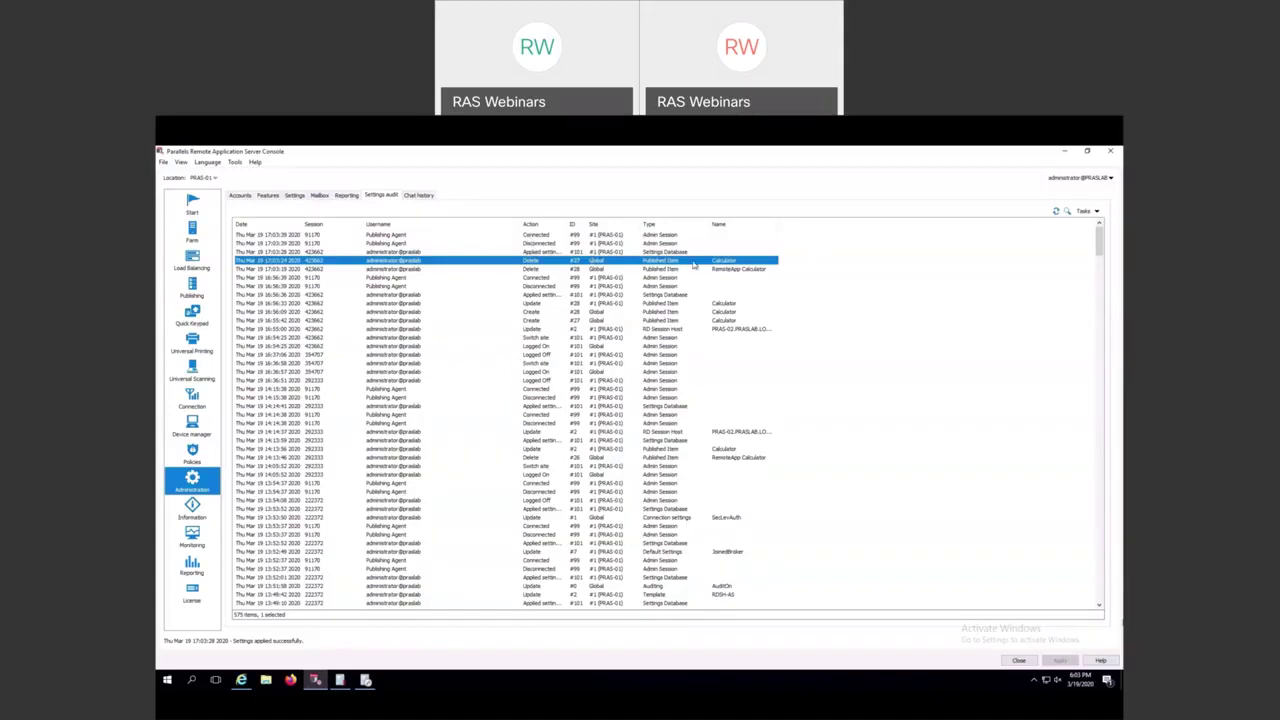
{"action": "left_click", "coordinate": [1097, 212]}
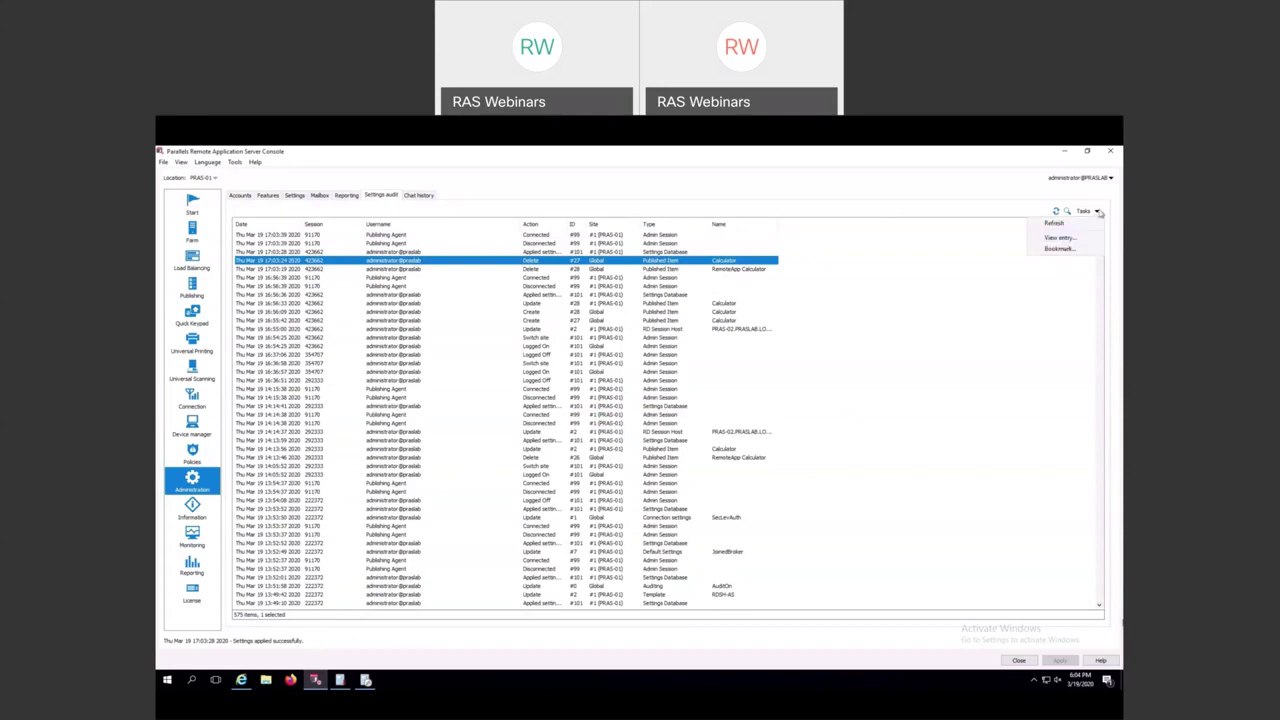
{"action": "left_click", "coordinate": [1062, 238]}
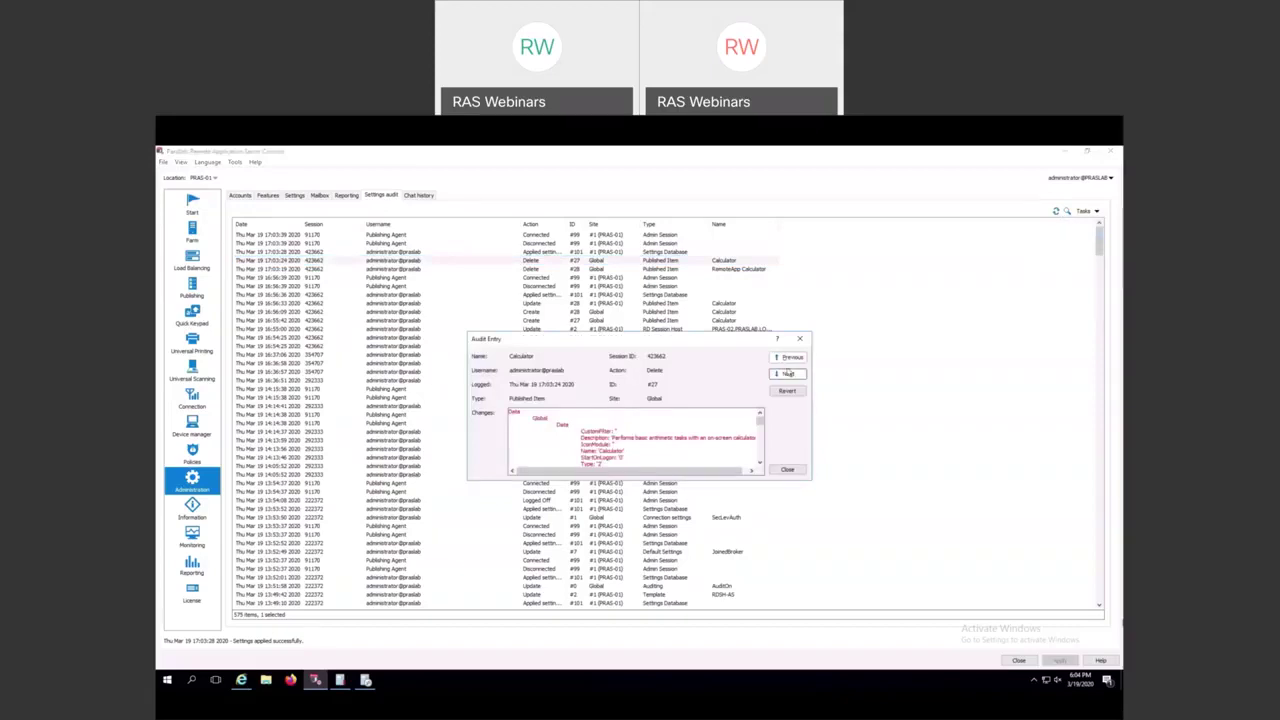
Revert the Calculator deletion, apply the settings, and confirm Calculator in Publishing
{"action": "mouse_move", "coordinate": [760, 423]}
{"action": "left_mouse_down"}
{"action": "mouse_move", "coordinate": [760, 455]}
{"action": "mouse_move", "coordinate": [760, 418]}
{"action": "left_mouse_up"}
{"action": "left_click", "coordinate": [787, 391]}
{"action": "left_click", "coordinate": [662, 437]}
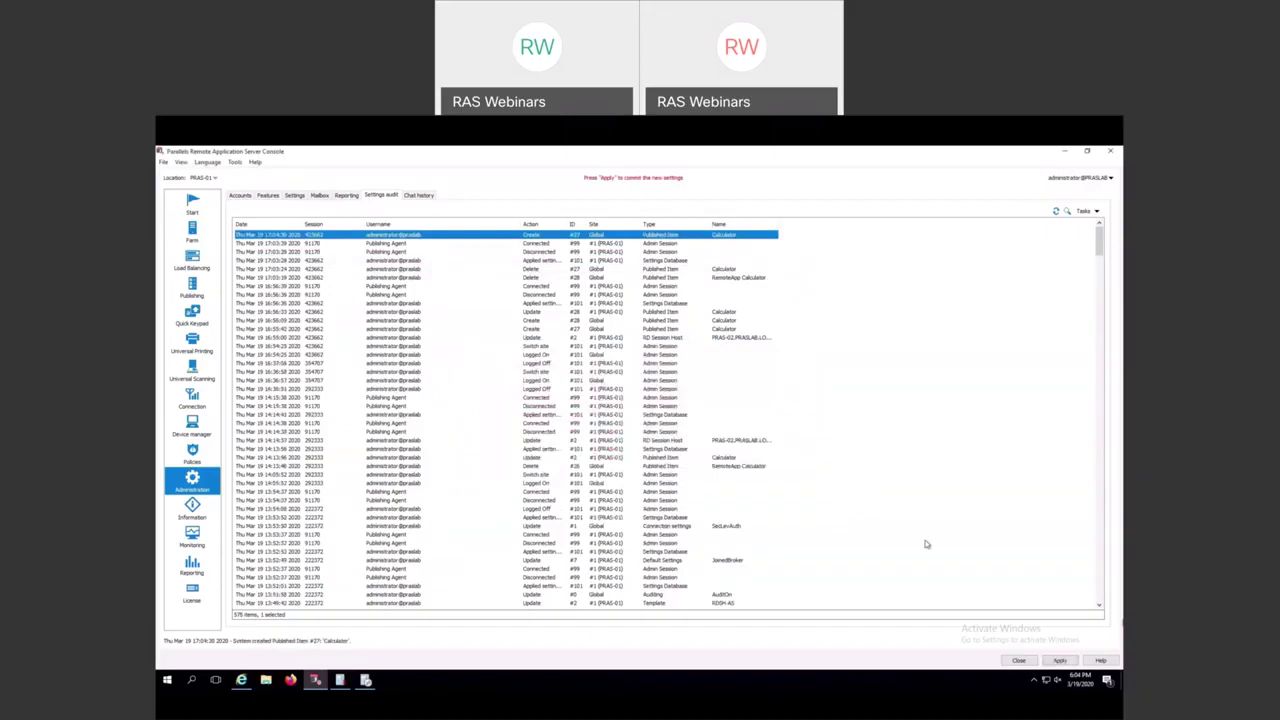
{"action": "left_click", "coordinate": [1060, 660]}
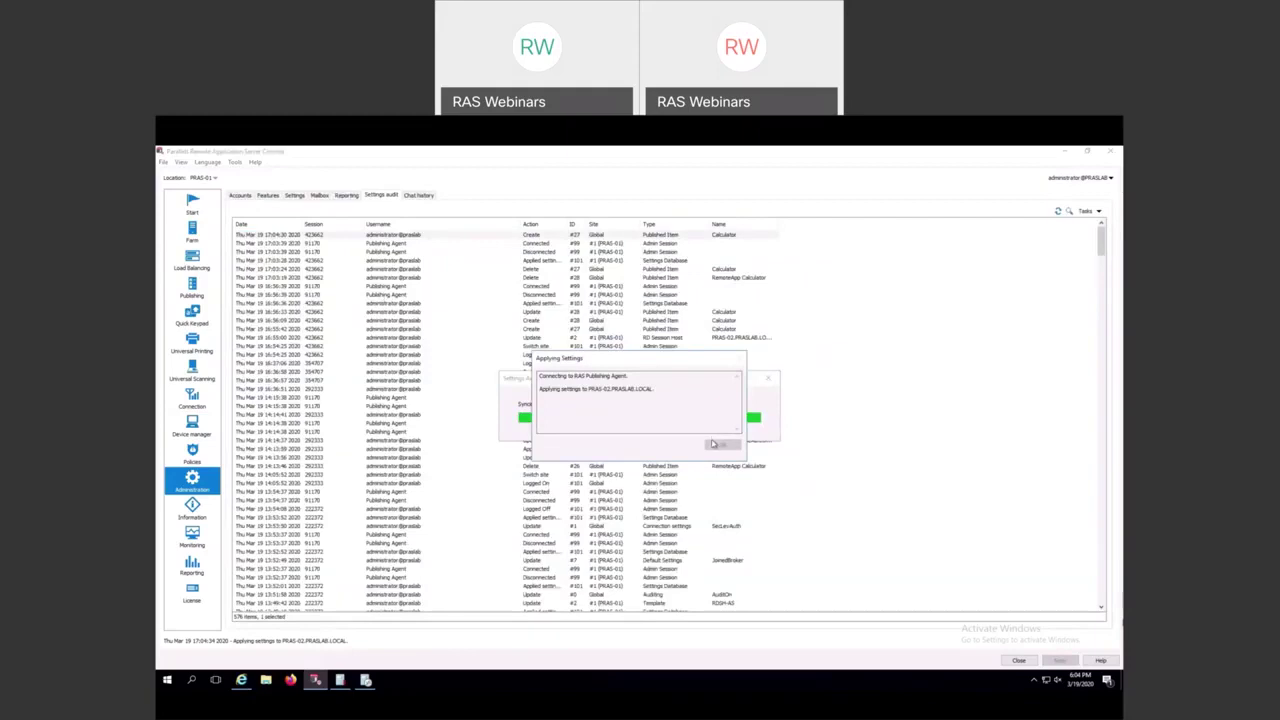
{"action": "left_click", "coordinate": [716, 447]}
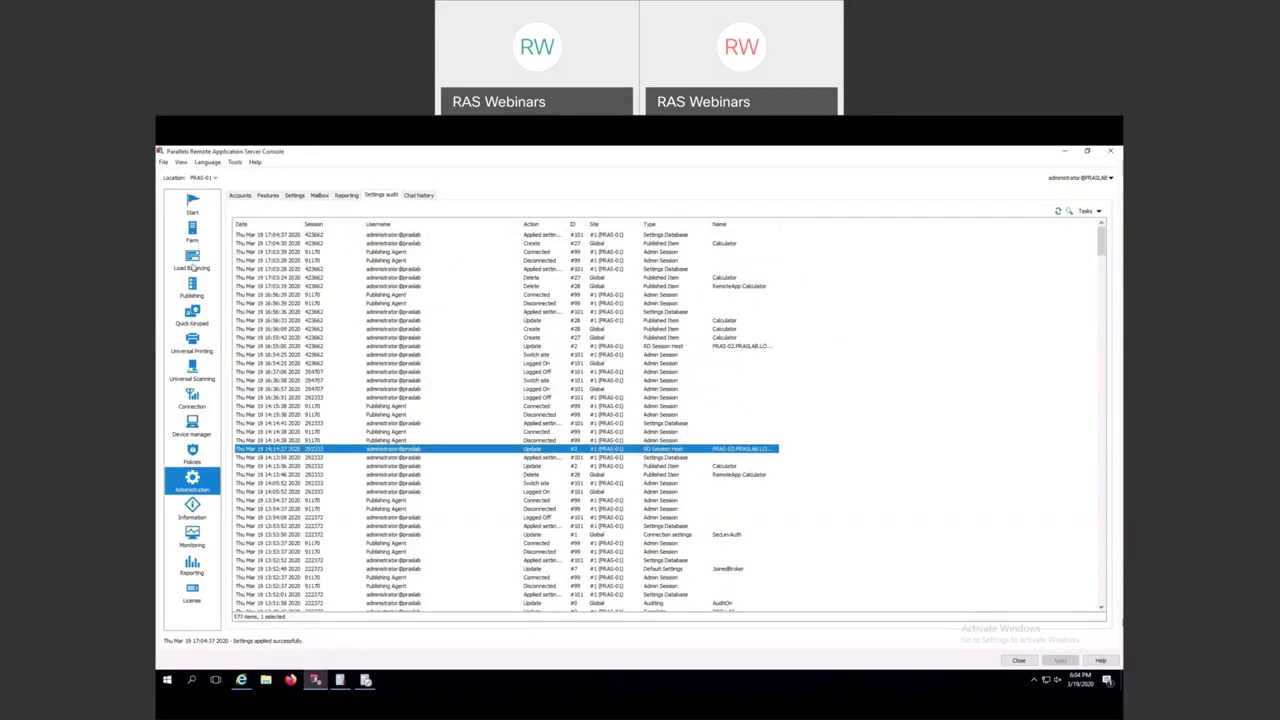
{"action": "left_click", "coordinate": [193, 288]}
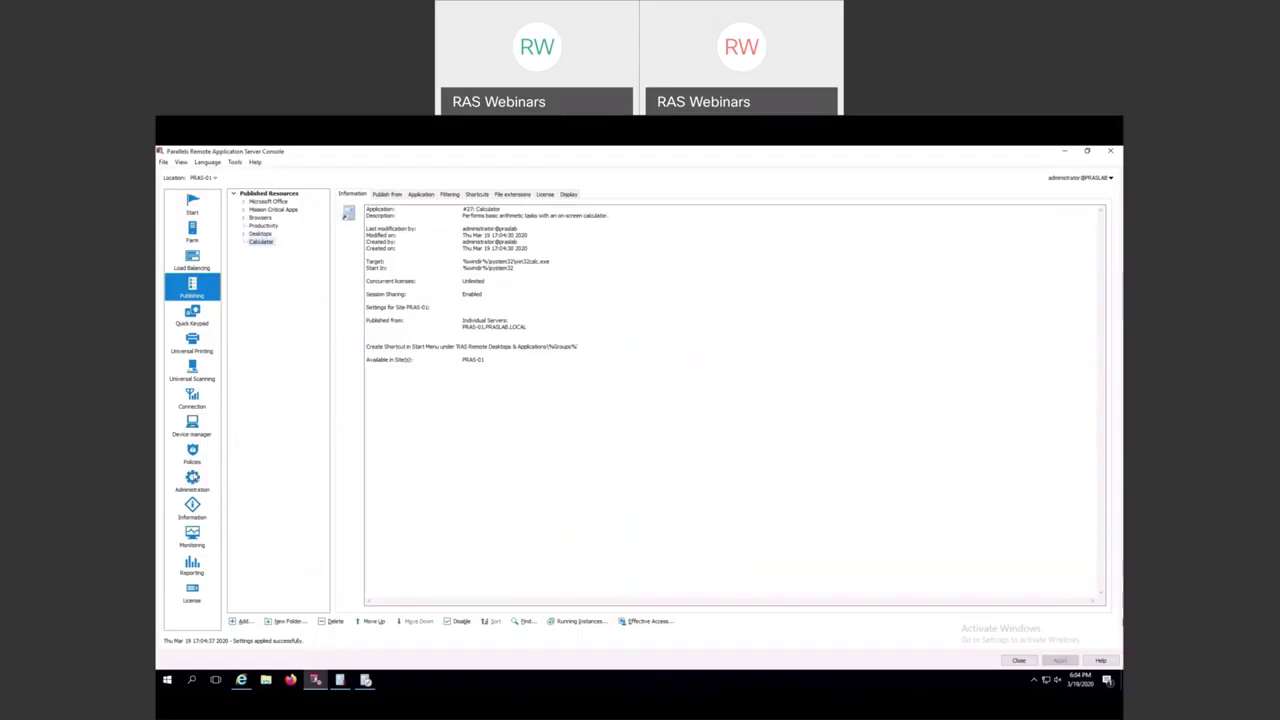
Open Farm under Administration and select the Site - PRAS-01 node for server status
{"action": "left_click", "coordinate": [192, 480]}
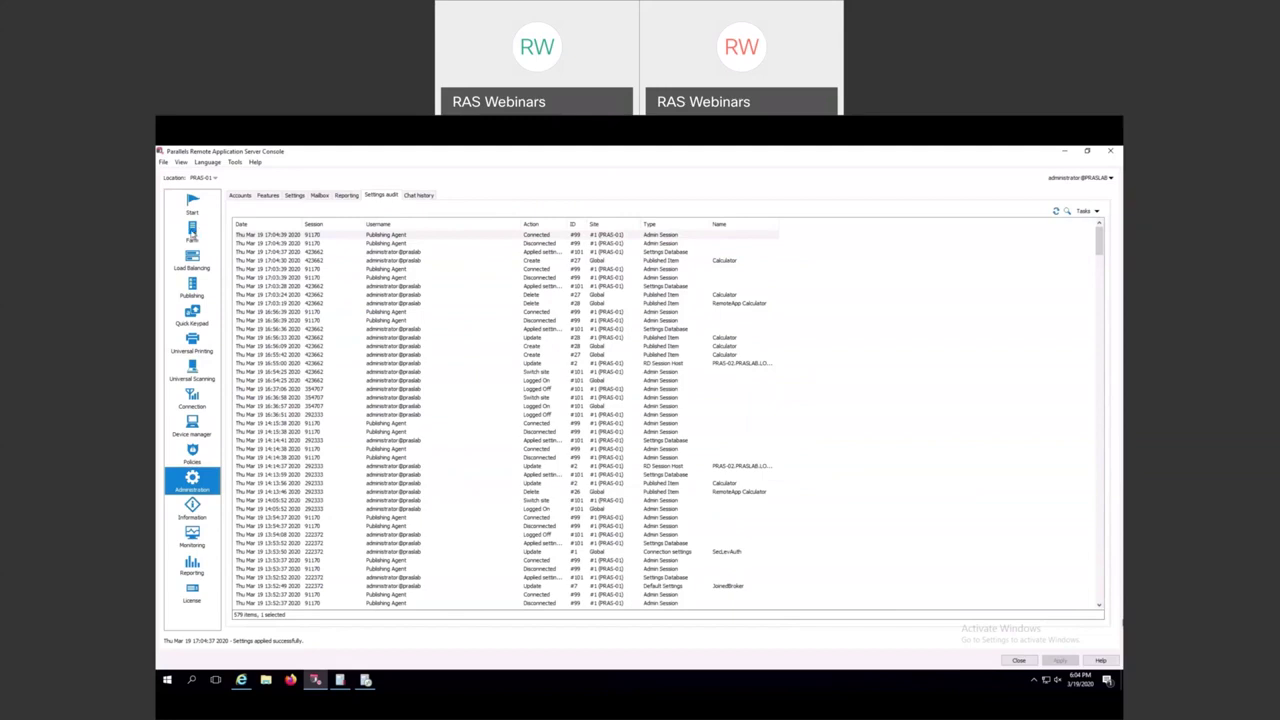
{"action": "left_click", "coordinate": [192, 232]}
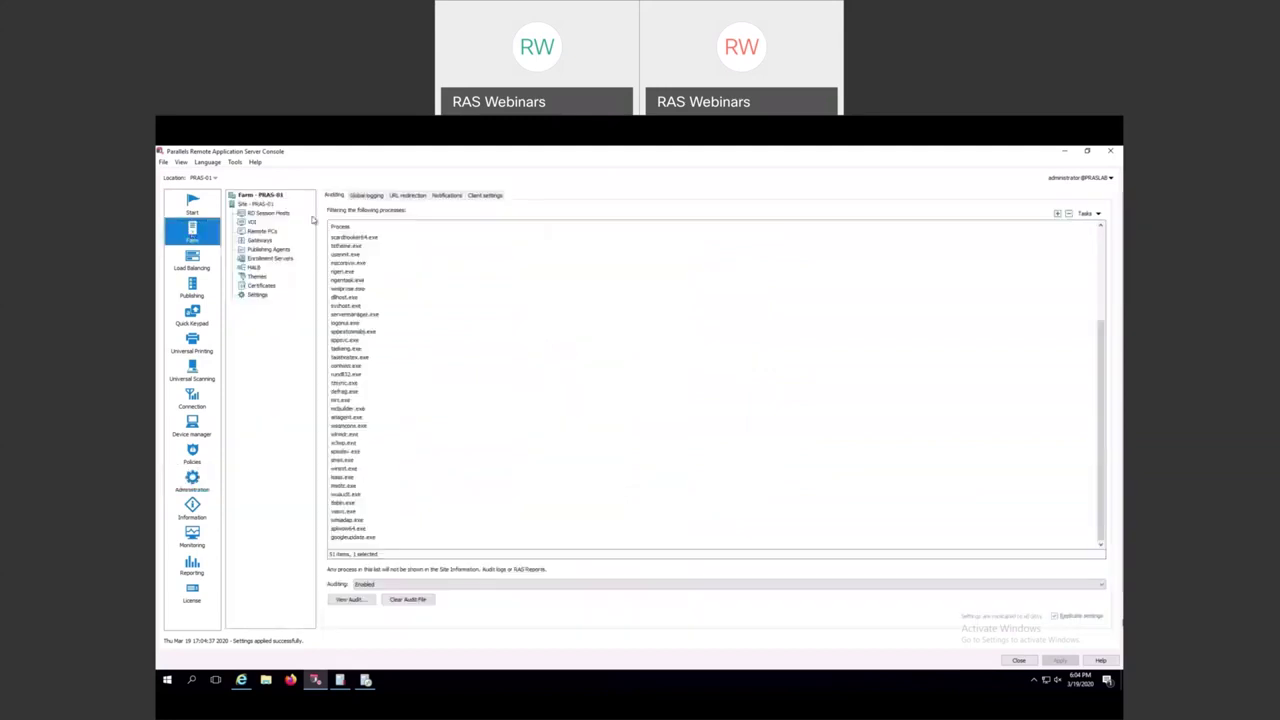
{"action": "left_click", "coordinate": [258, 205]}
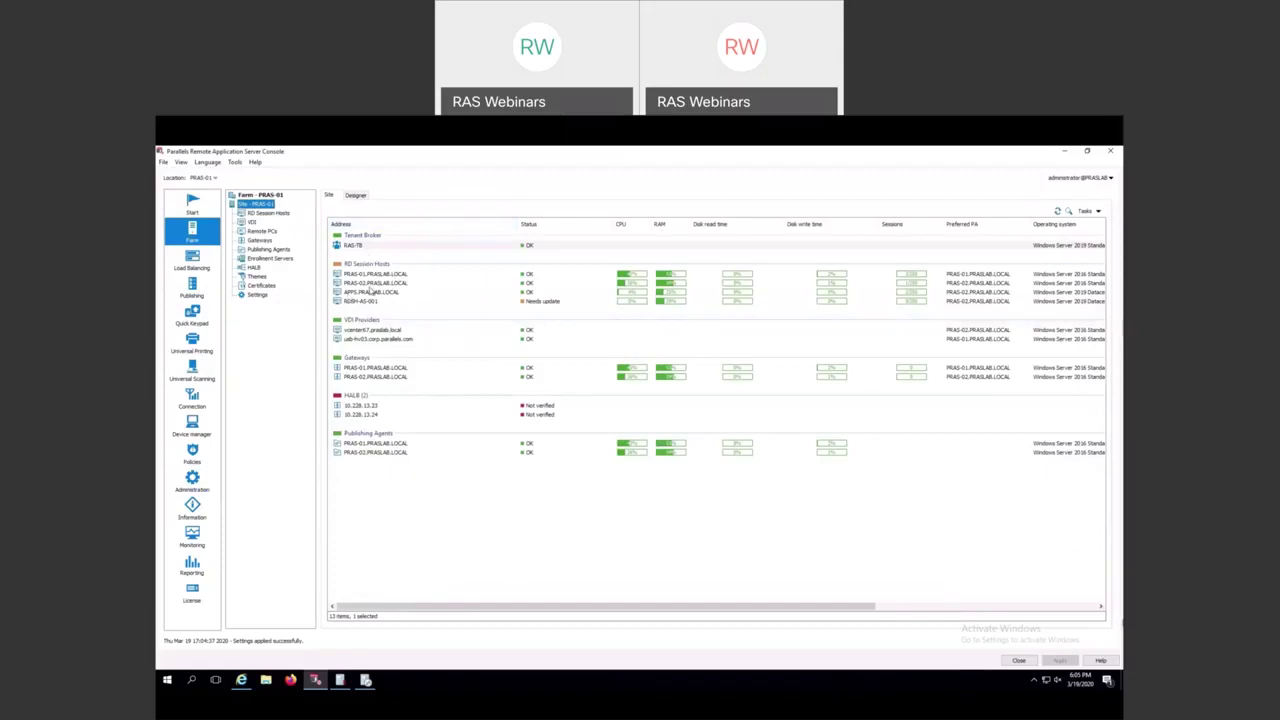
Review the Tools options for session host PRAS-02.PRASLAB.LOCAL, then open the Information page
{"action": "left_click", "coordinate": [372, 284]}
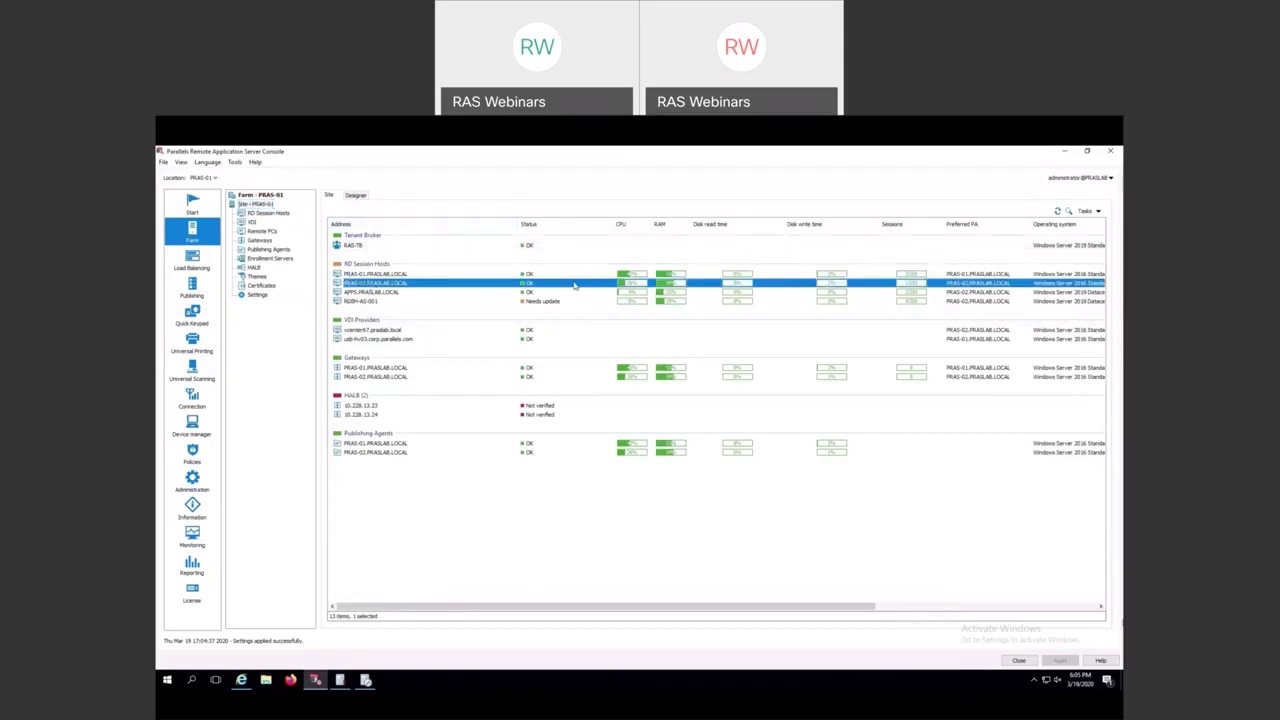
{"action": "left_click", "coordinate": [1100, 211]}
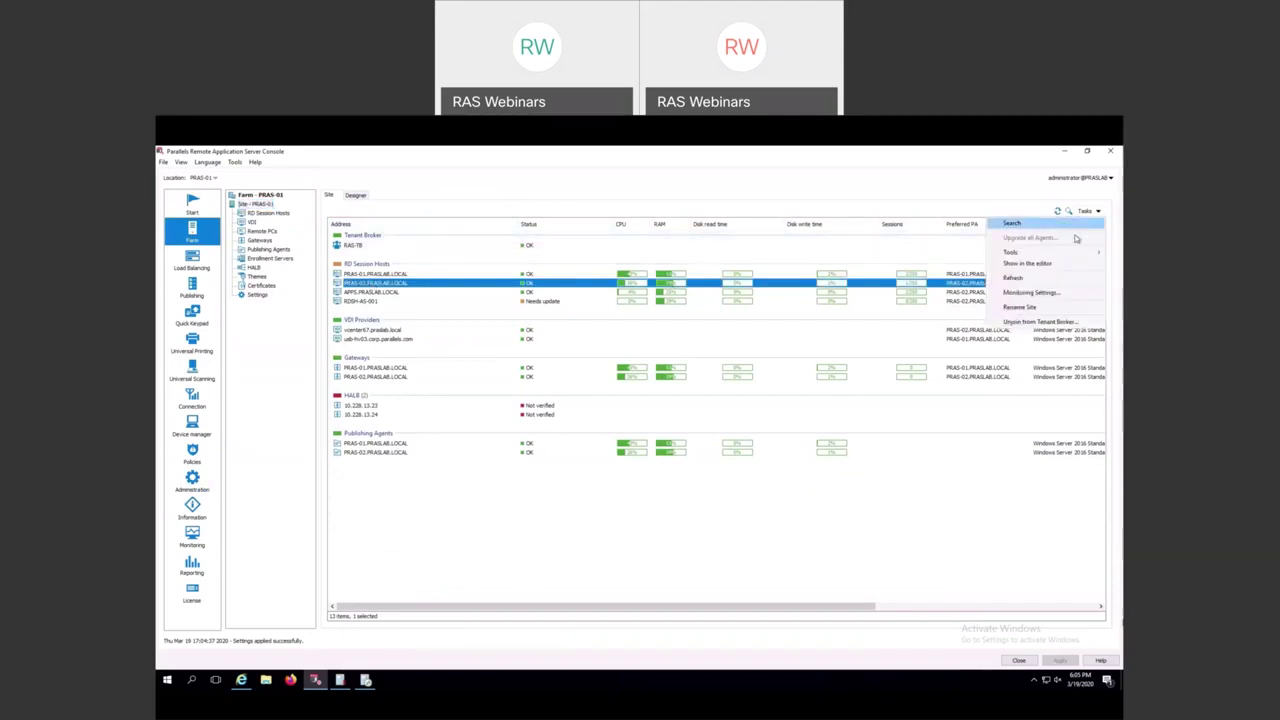
{"action": "mouse_move", "coordinate": [1045, 258]}
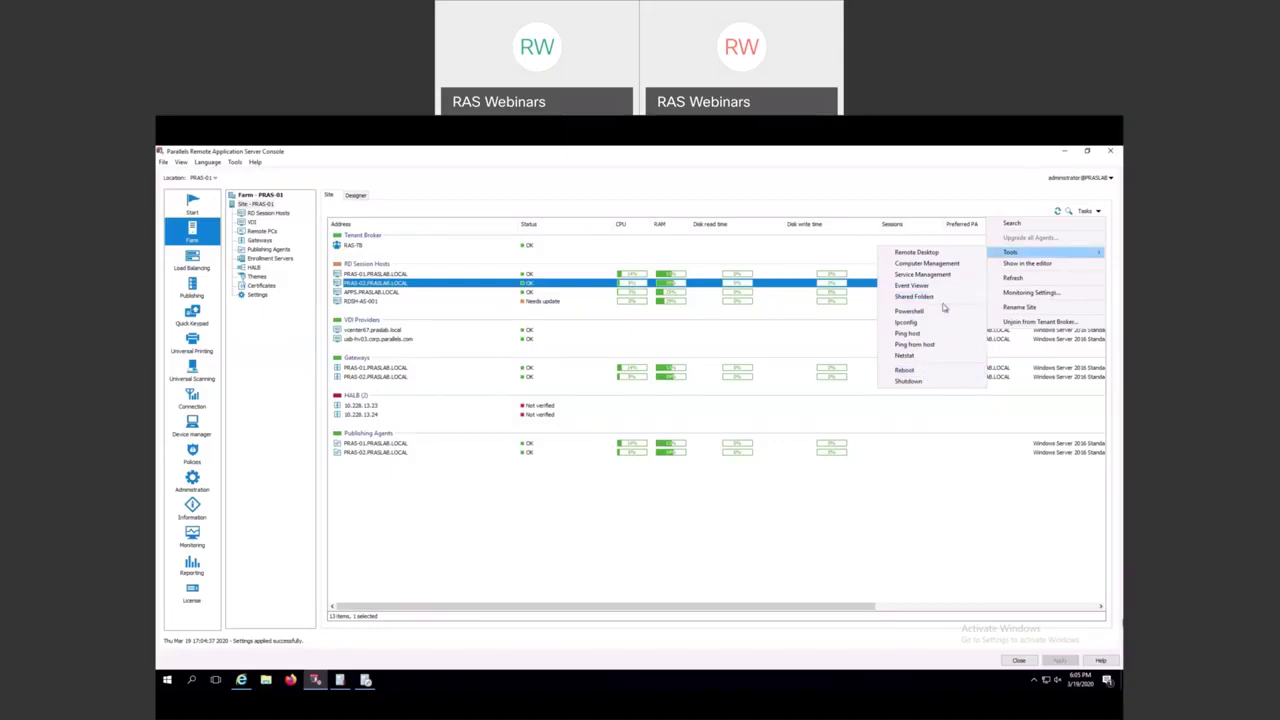
{"action": "left_click", "coordinate": [639, 496]}
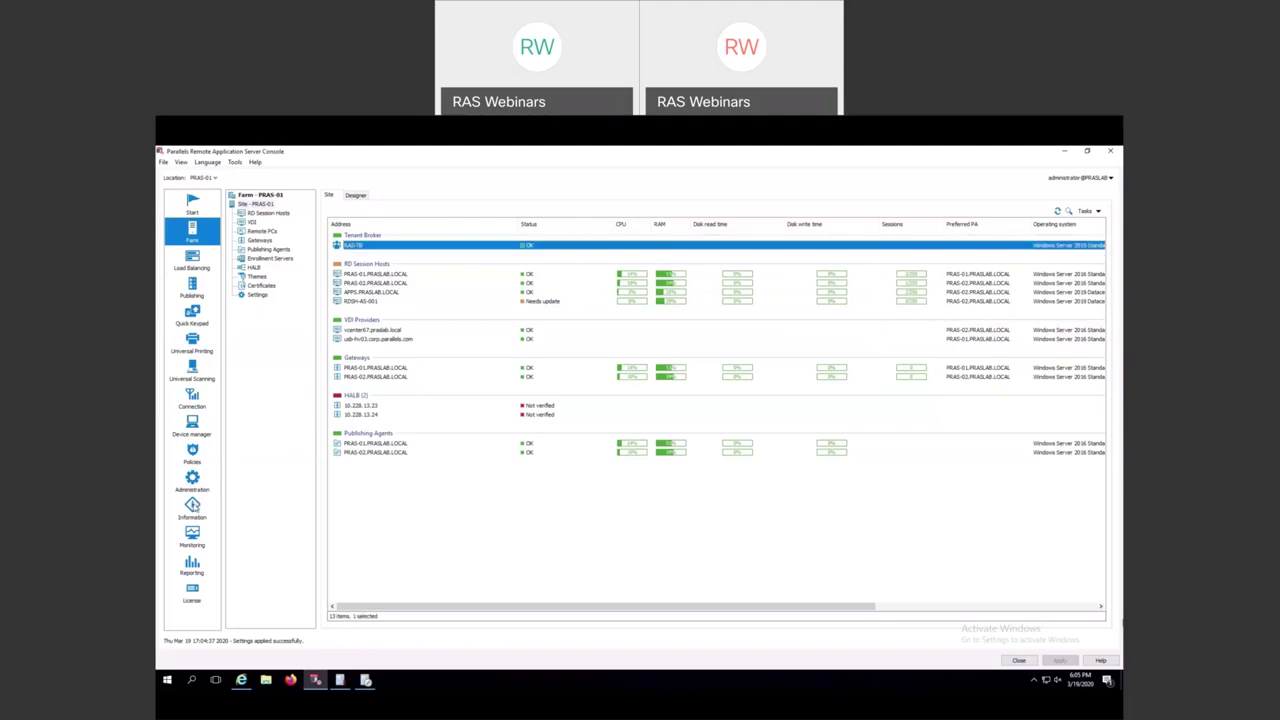
{"action": "left_click", "coordinate": [192, 505]}
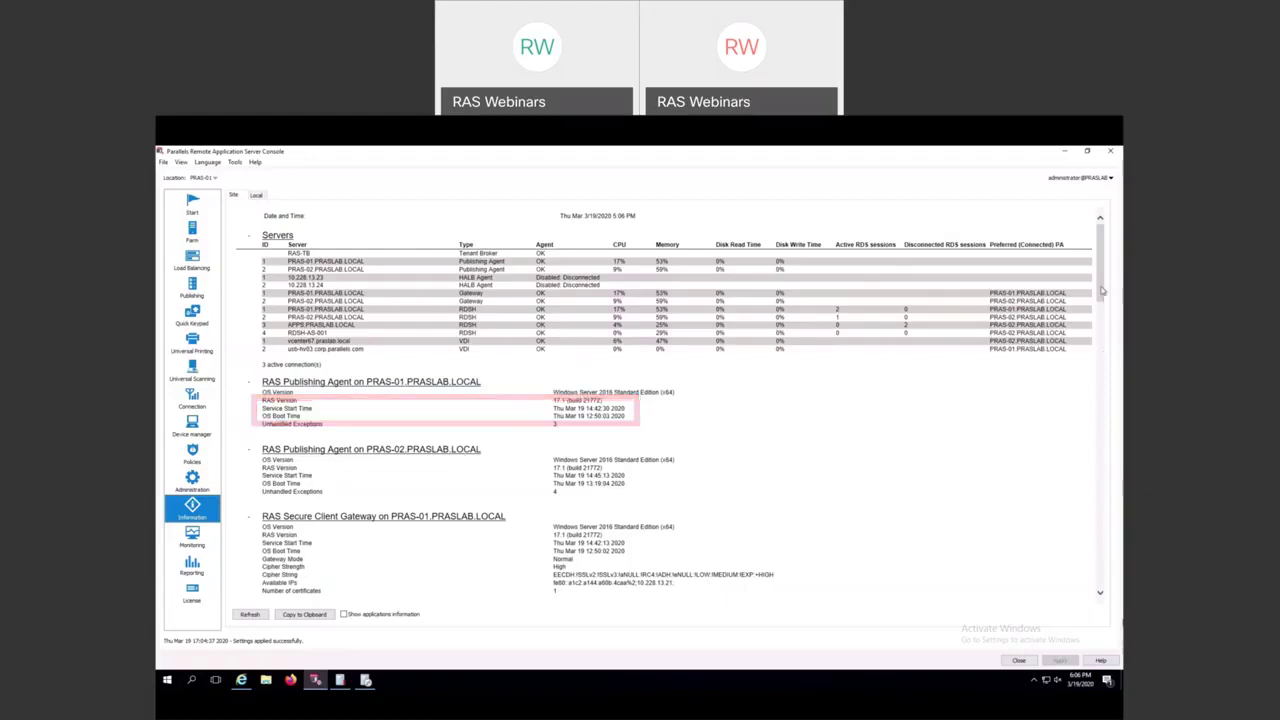
Scroll through the Site report's server and session details, then switch to the Local tab
{"action": "left_click_drag", "start_coordinate": [1102, 290], "coordinate": [908, 366]}
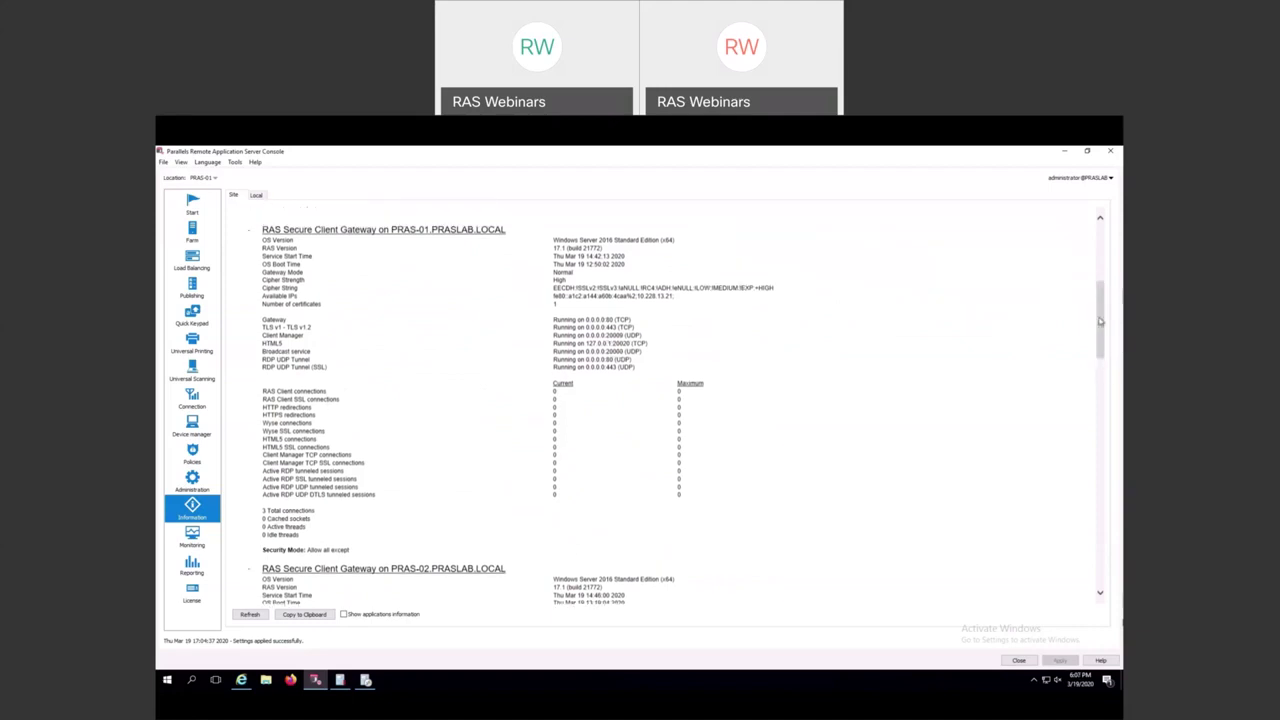
{"action": "left_click_drag", "start_coordinate": [1100, 320], "coordinate": [1093, 432]}
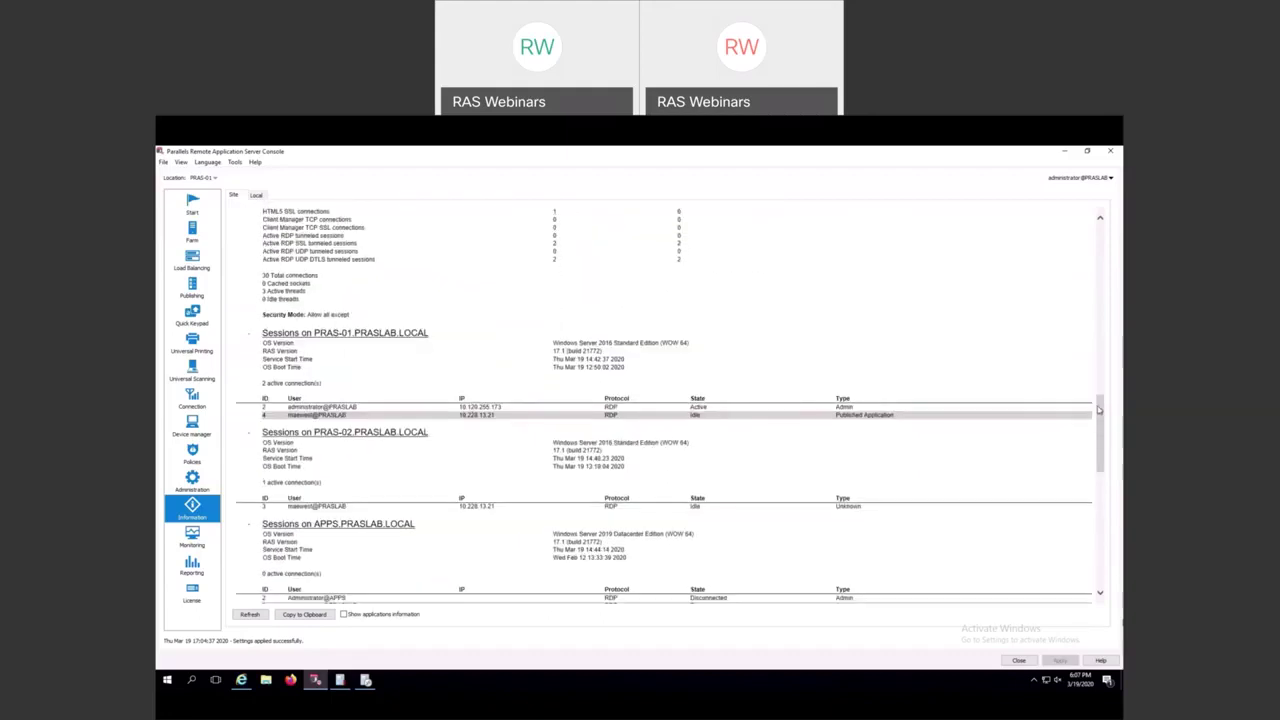
{"action": "left_click_drag", "start_coordinate": [1103, 407], "coordinate": [1100, 226]}
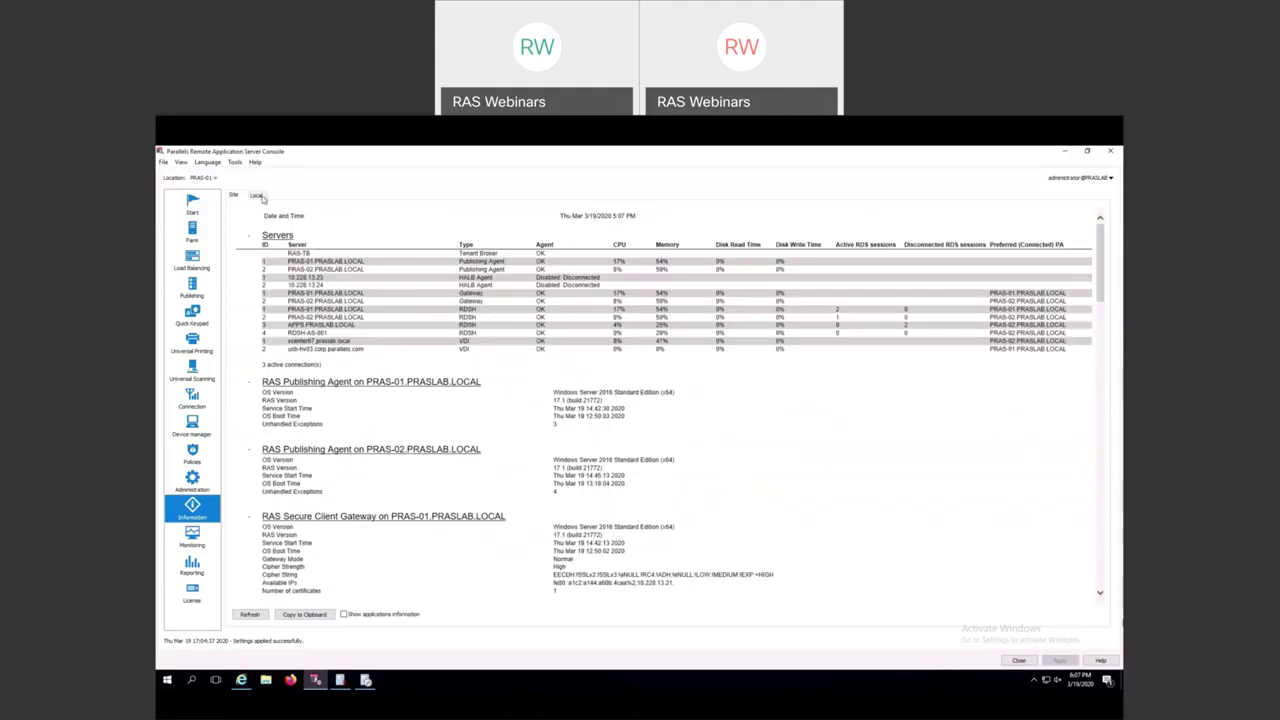
{"action": "left_click", "coordinate": [258, 195]}
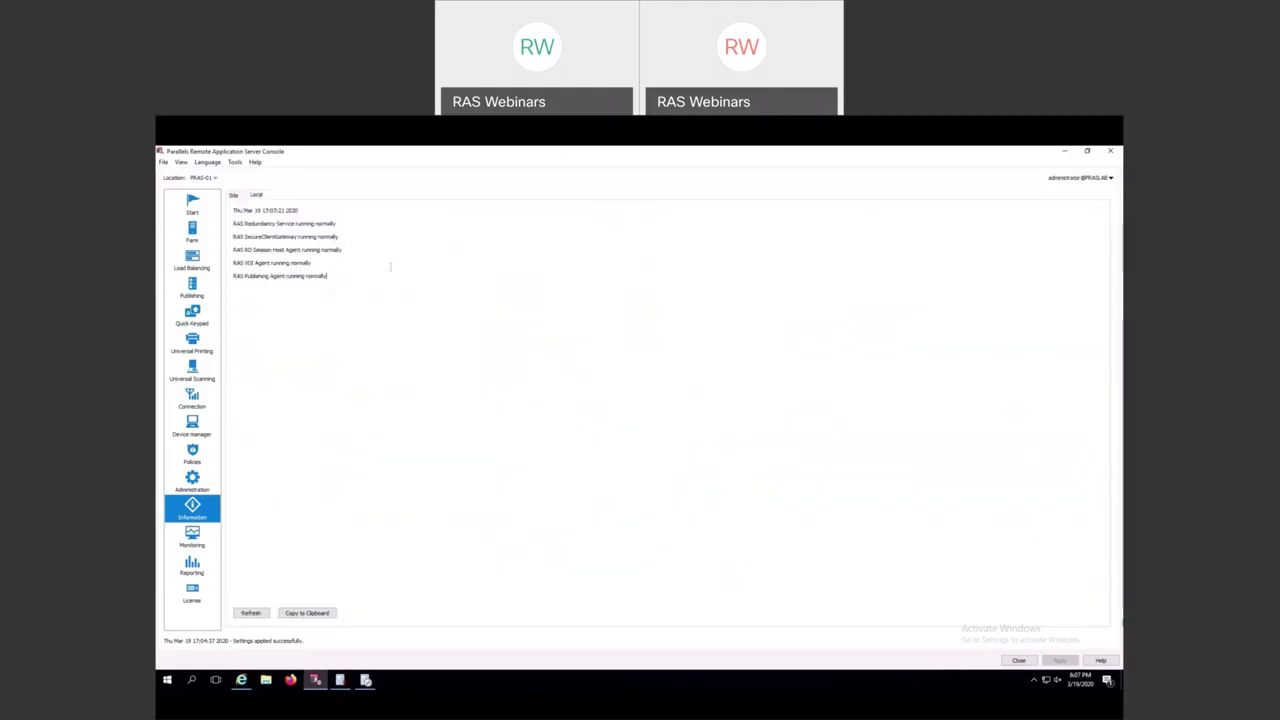
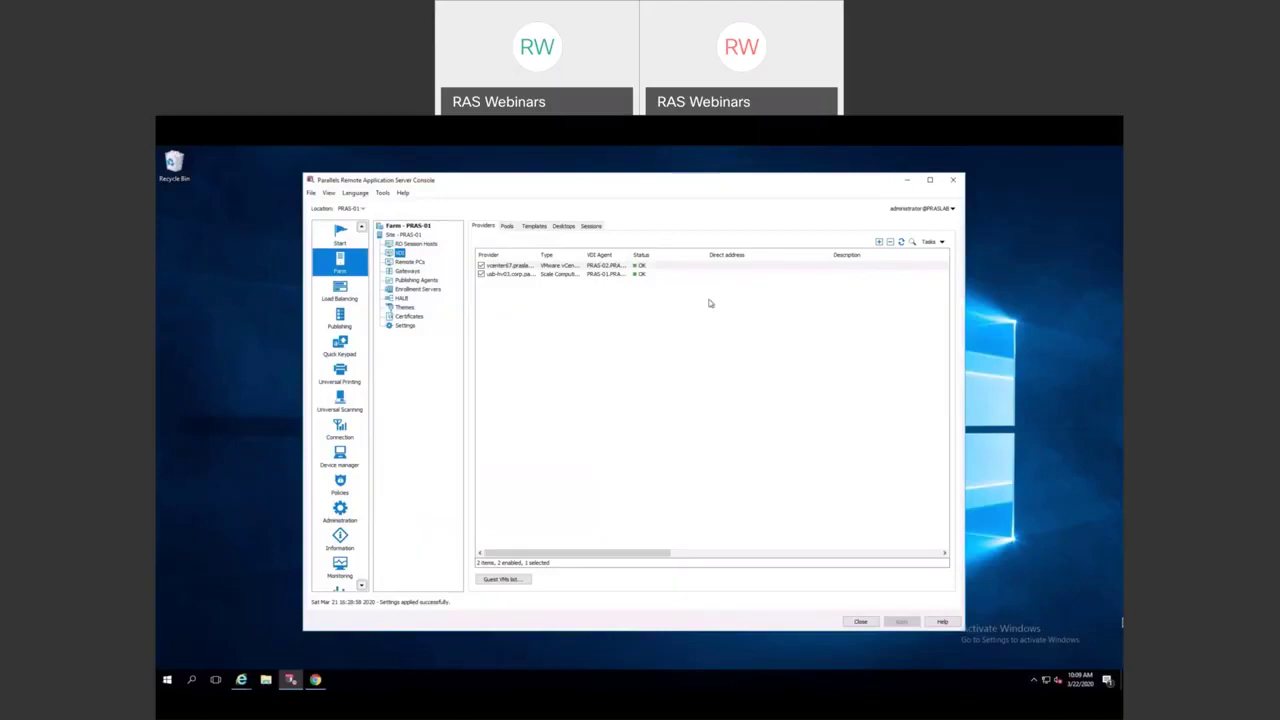
Add a Cloud computing VDI provider and reach the Microsoft Azure settings page
{"action": "left_click", "coordinate": [879, 243]}
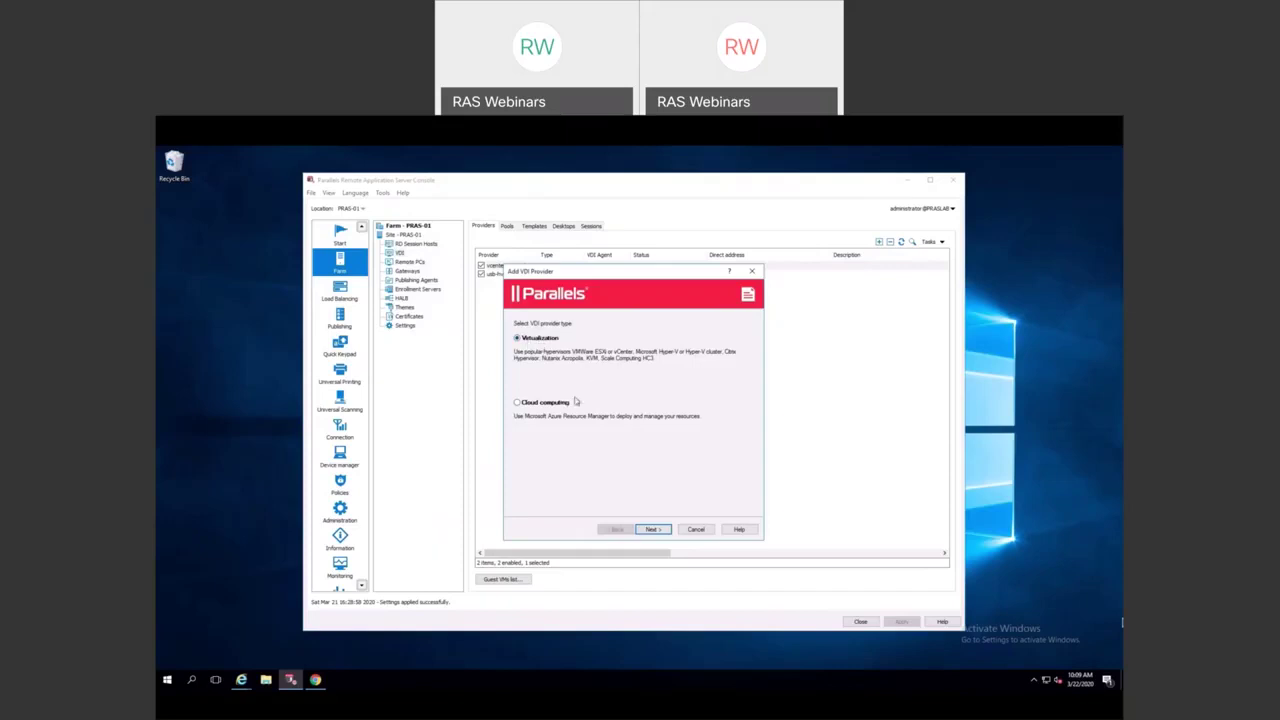
{"action": "left_click", "coordinate": [517, 404]}
{"action": "left_click", "coordinate": [652, 530]}
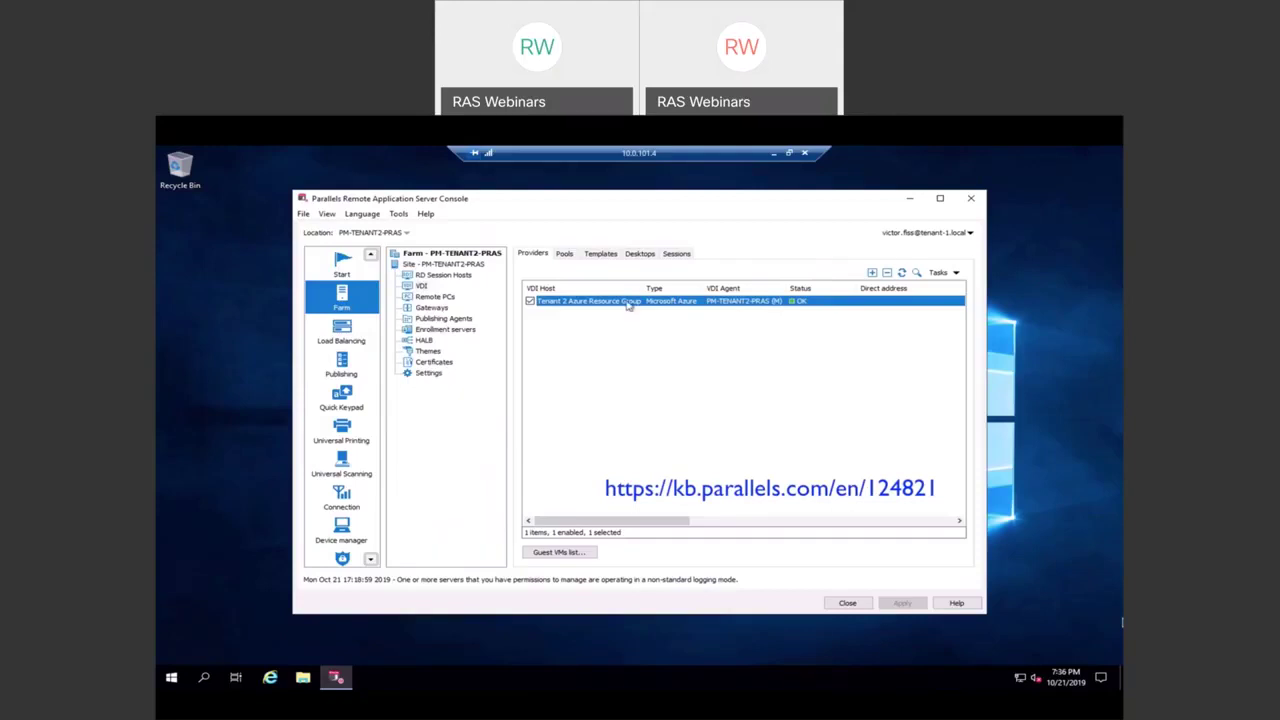
{"action": "double_click", "coordinate": [628, 302]}
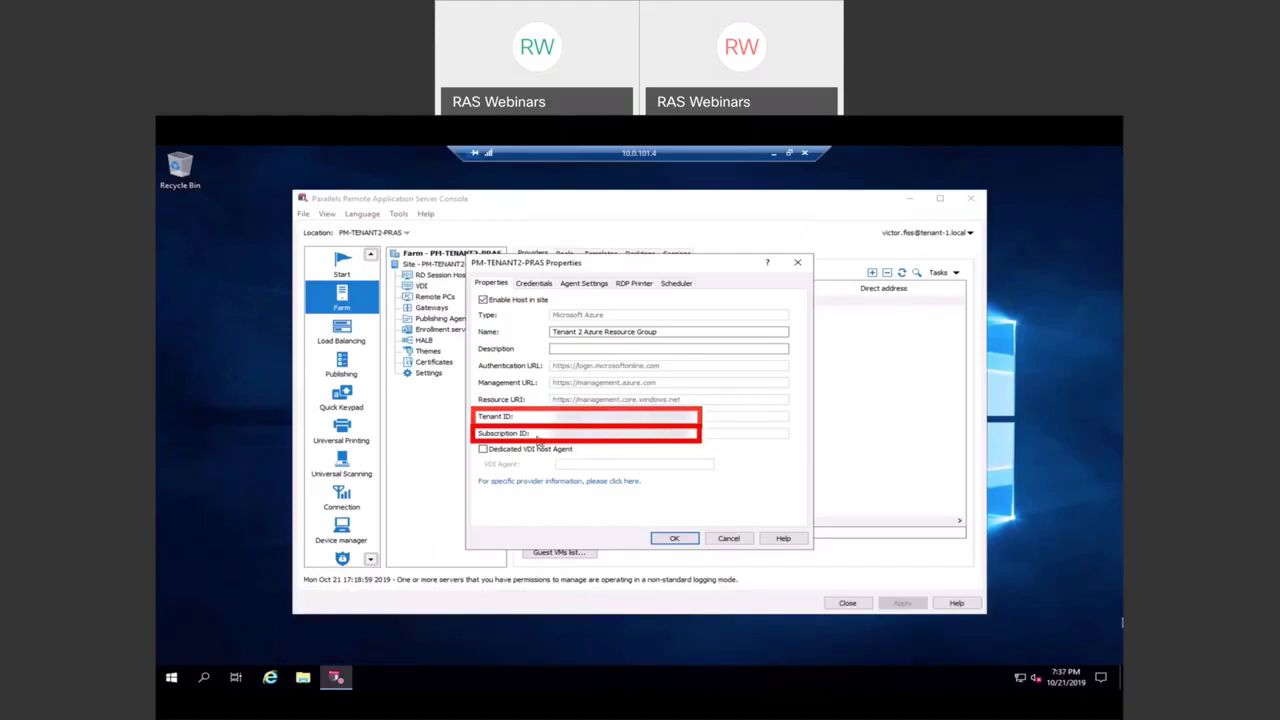
{"action": "left_click", "coordinate": [533, 284]}
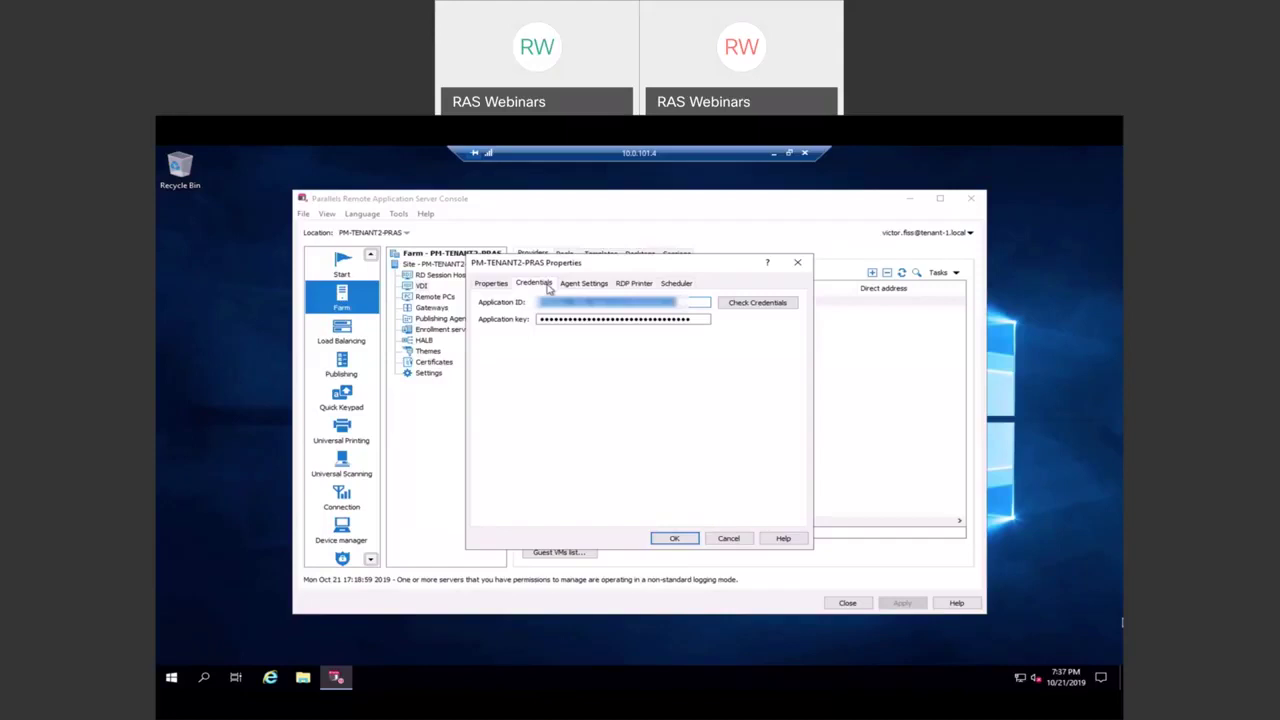
{"action": "left_click", "coordinate": [728, 539]}
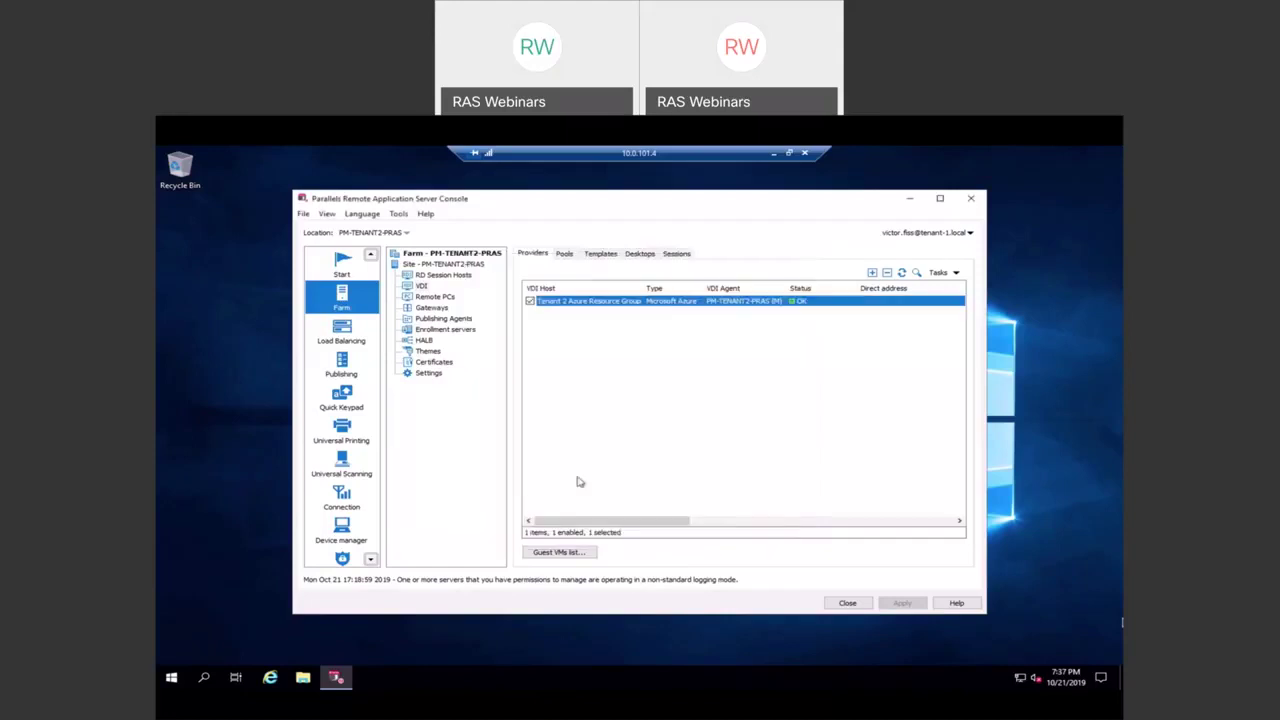
Select guest VMs PM-T2-W10-08 and PM-T2-W10-09, then show the Templates list with Tenant2-w10-Azure
{"action": "left_click", "coordinate": [560, 552]}
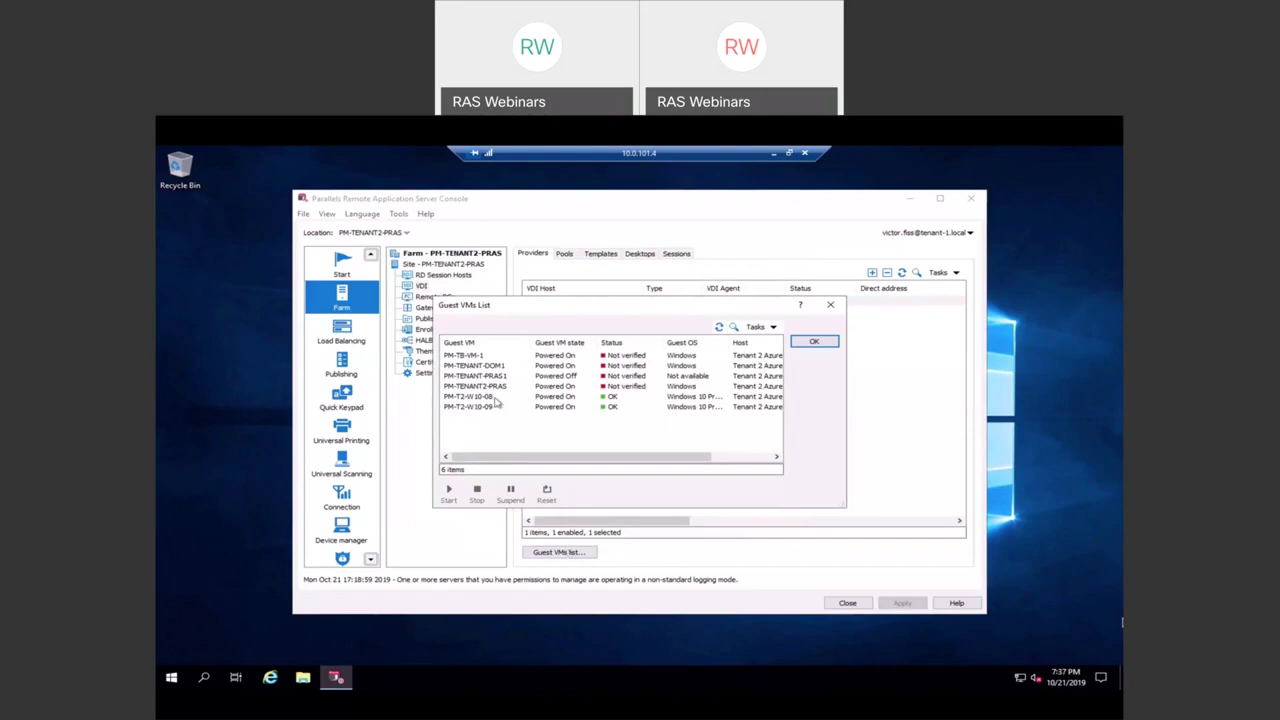
{"action": "left_click", "coordinate": [495, 398]}
{"action": "left_click", "coordinate": [499, 408]}
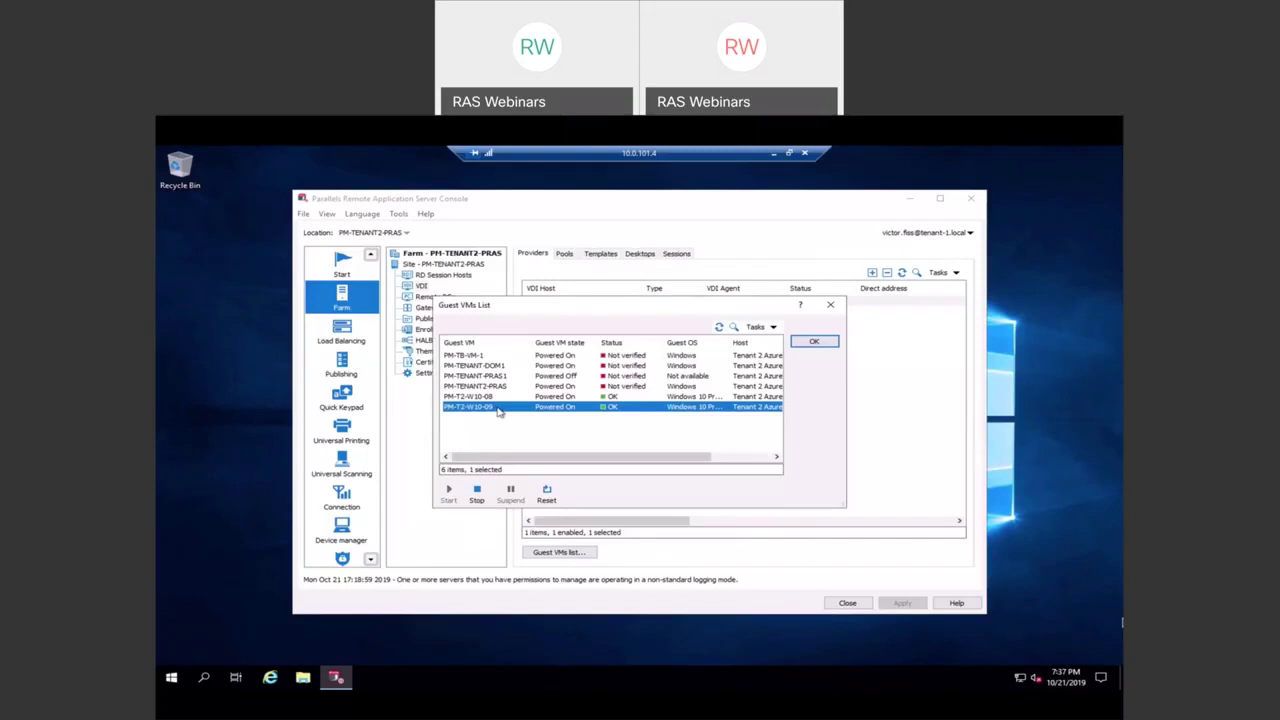
{"action": "left_click", "coordinate": [811, 341]}
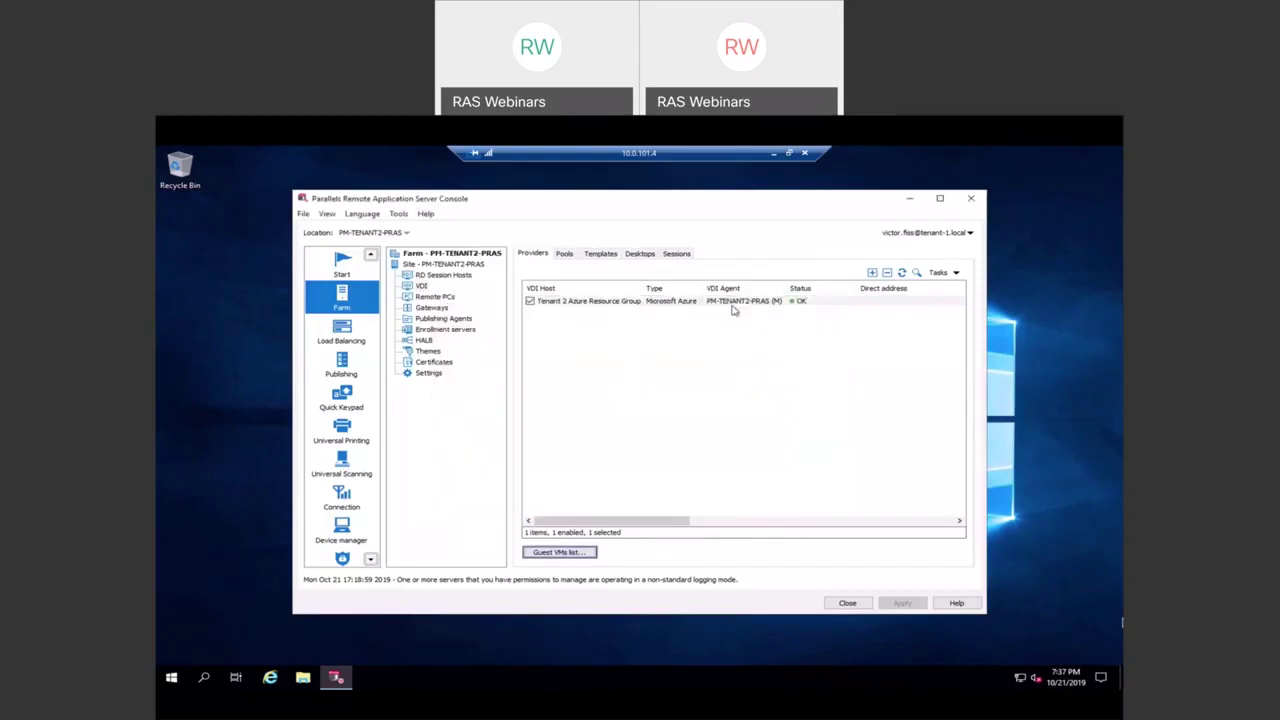
{"action": "left_click", "coordinate": [600, 254]}
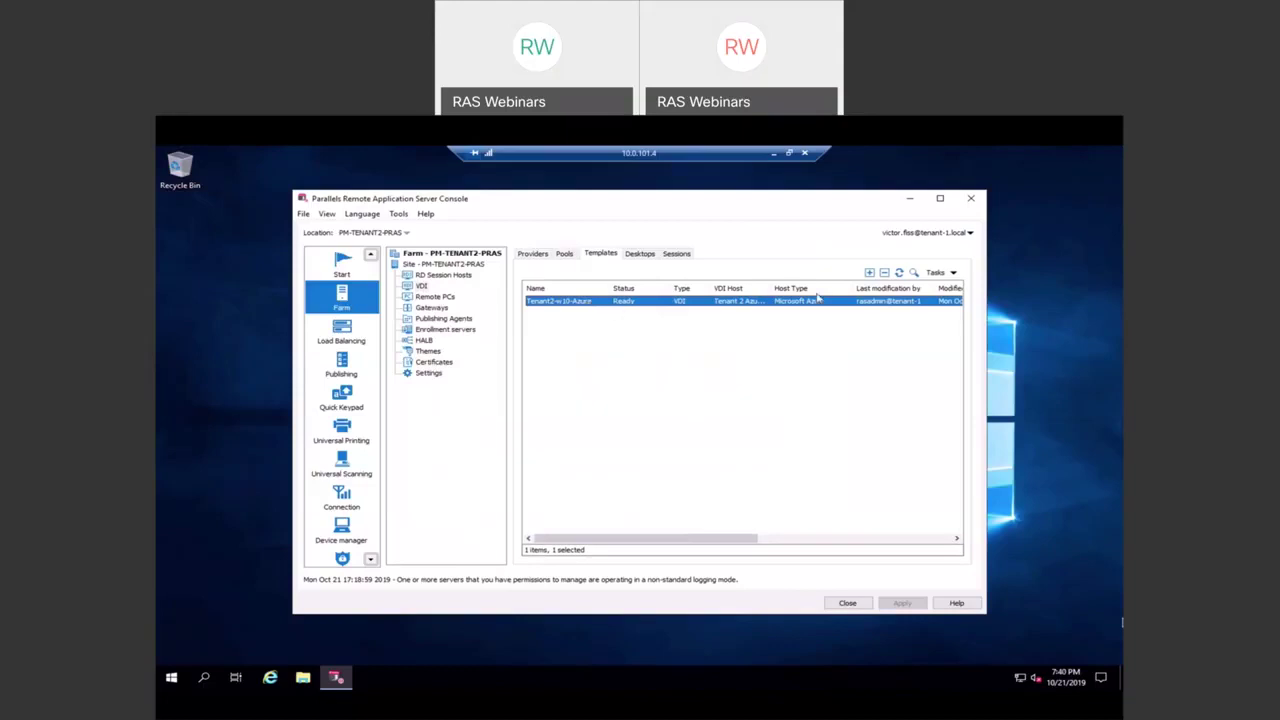
In Tenant2-w10-Azure properties, leave VM size unchanged, keep Standard SSD disk, check Preparation, and confirm
{"action": "left_click", "coordinate": [940, 276]}
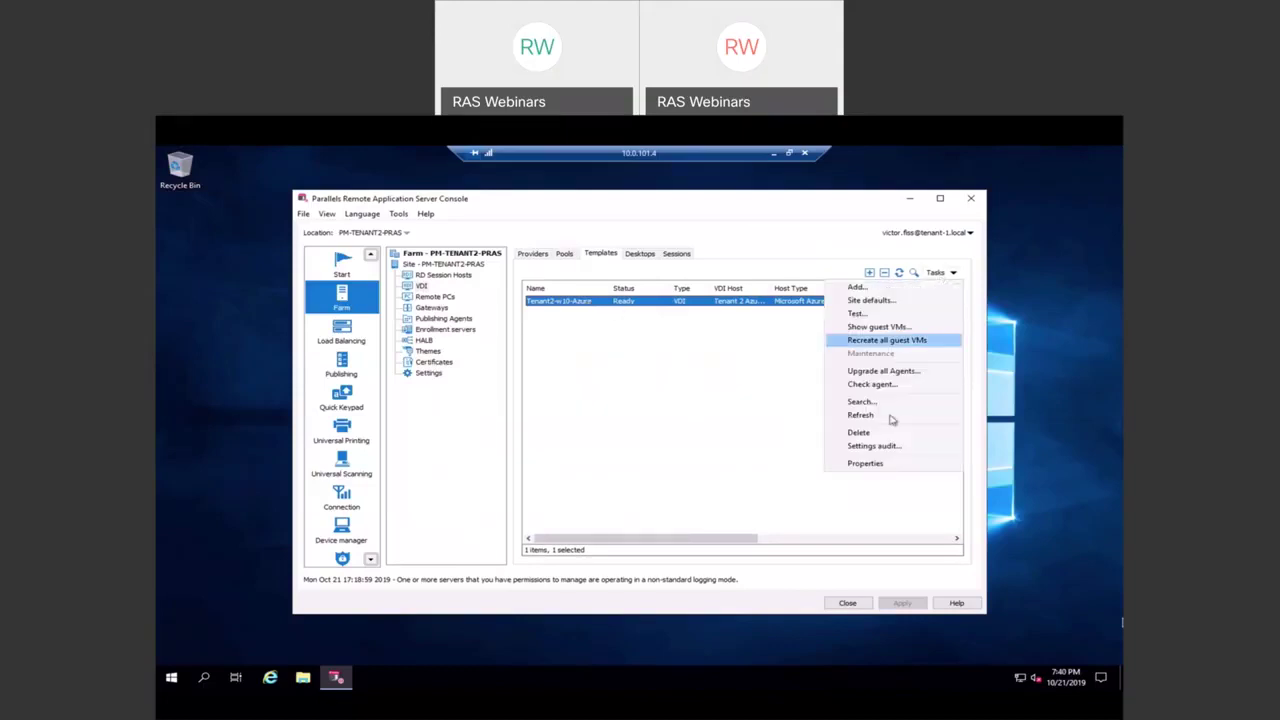
{"action": "left_click", "coordinate": [863, 464]}
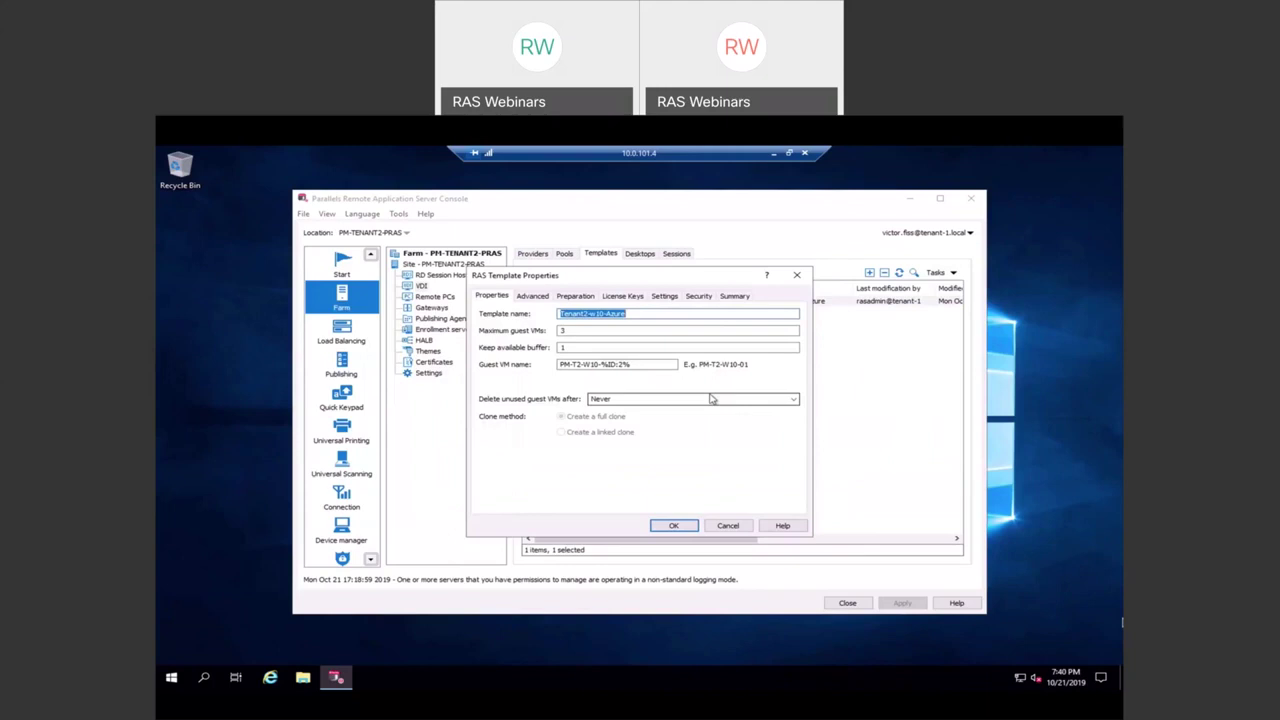
{"action": "left_click", "coordinate": [533, 296]}
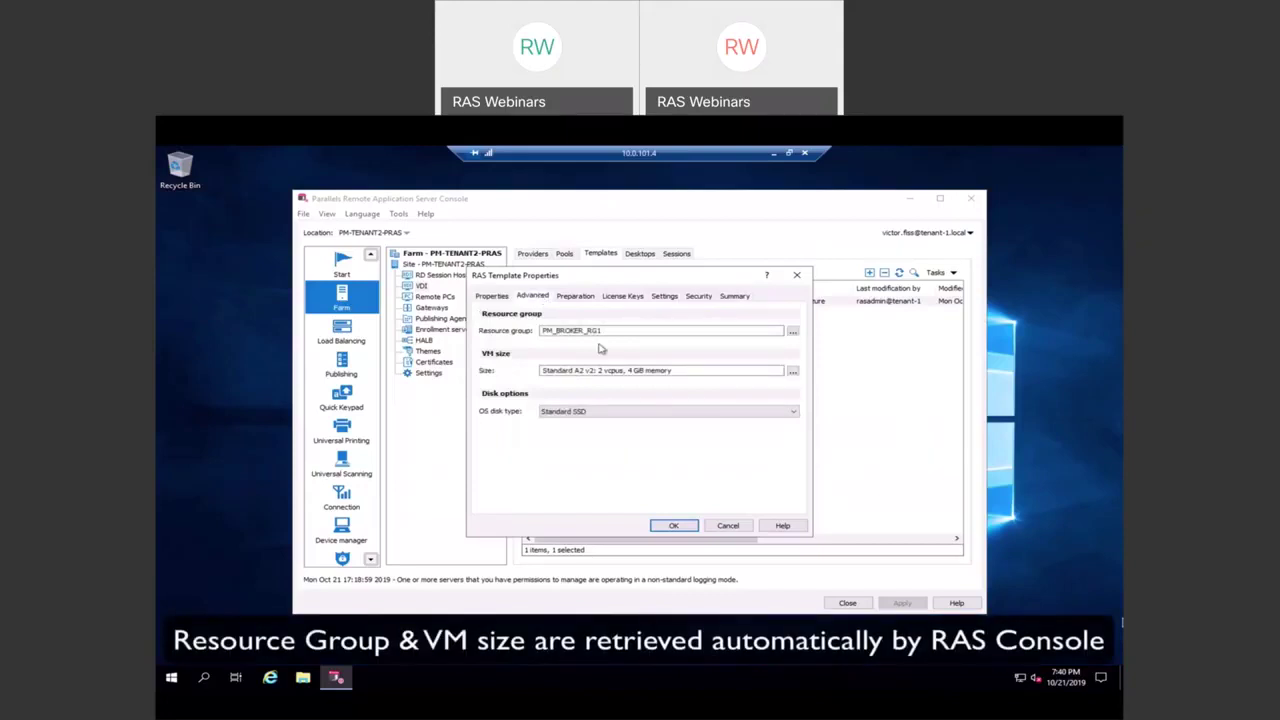
{"action": "left_click", "coordinate": [793, 372]}
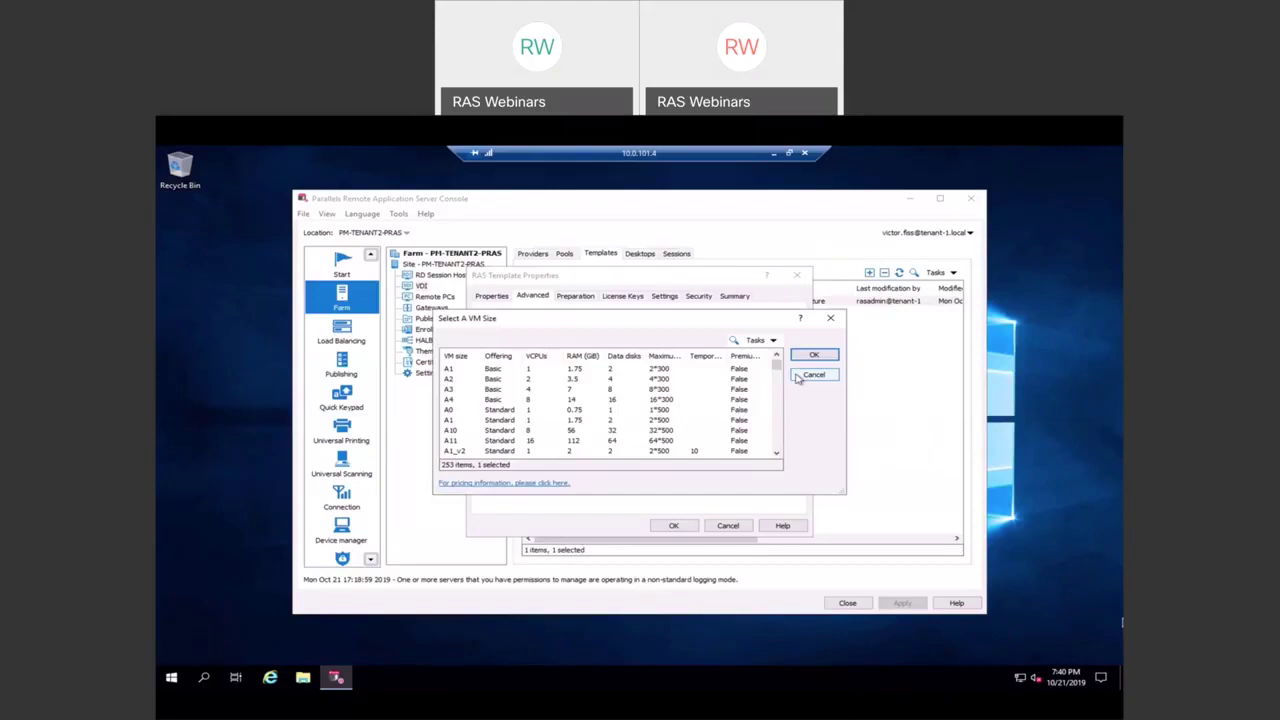
{"action": "left_click", "coordinate": [813, 375]}
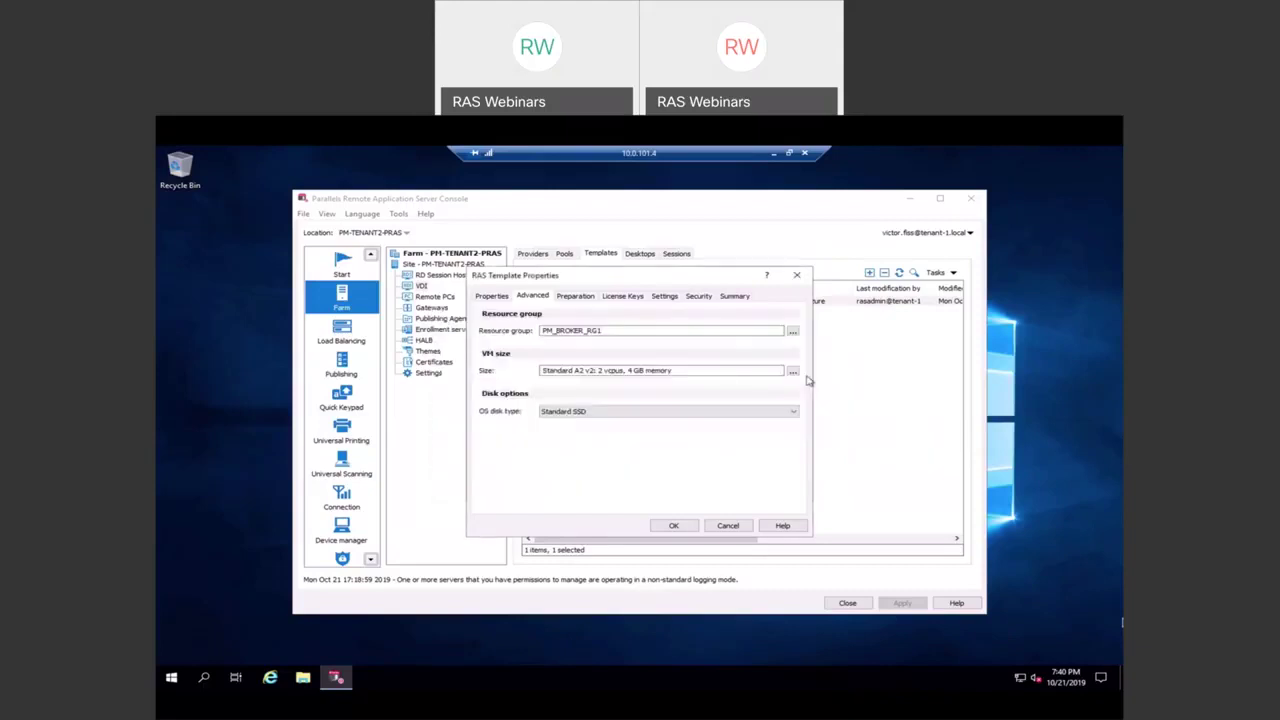
{"action": "left_click", "coordinate": [634, 413]}
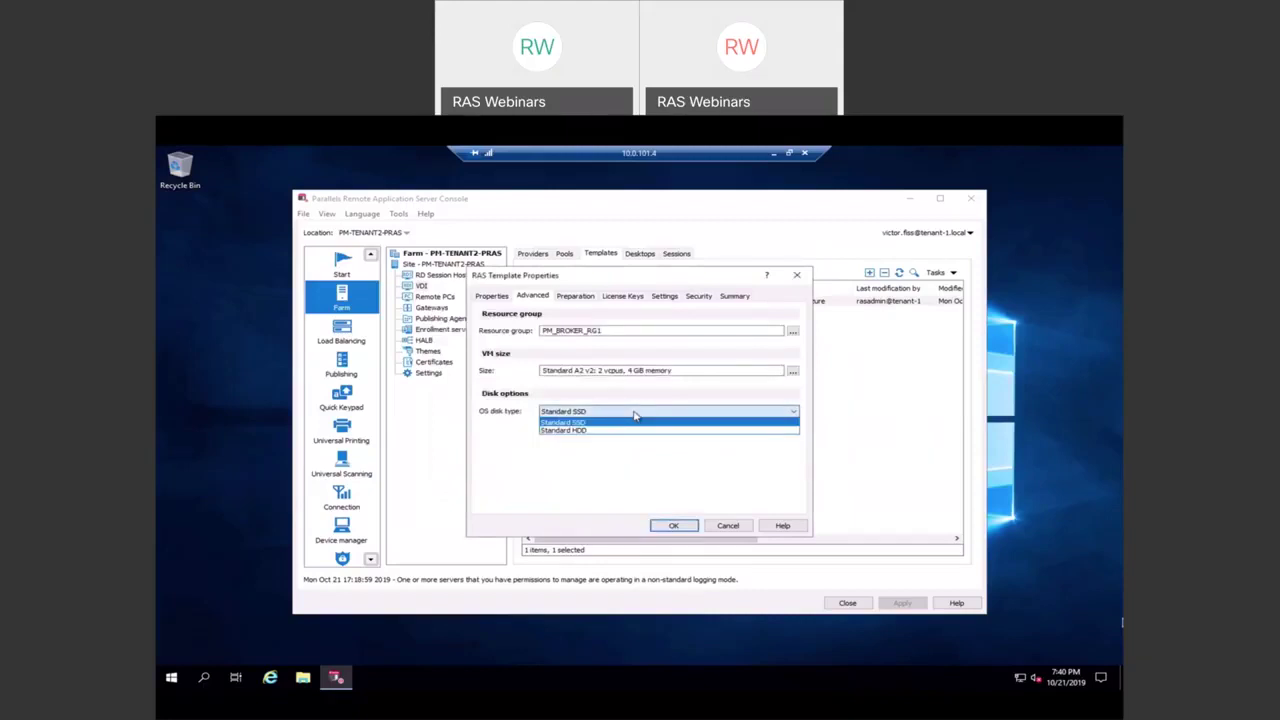
{"action": "left_click", "coordinate": [623, 455]}
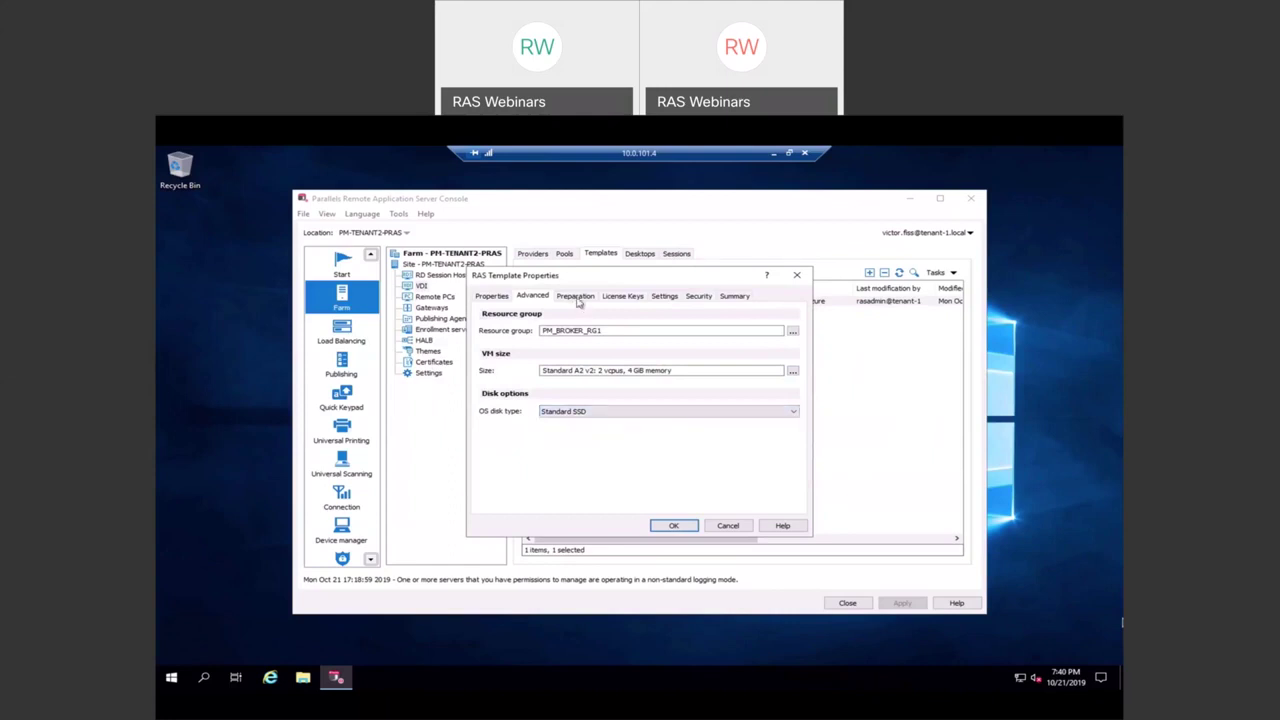
{"action": "left_click", "coordinate": [577, 298]}
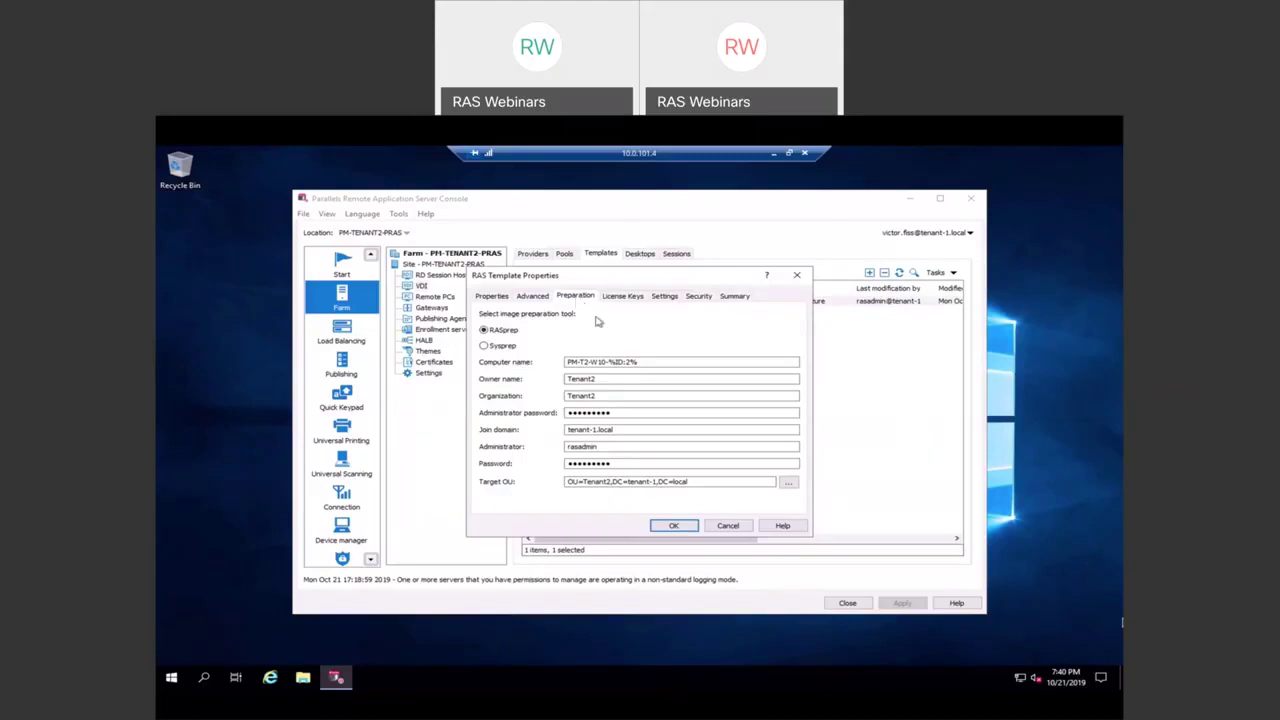
{"action": "left_click", "coordinate": [676, 527]}
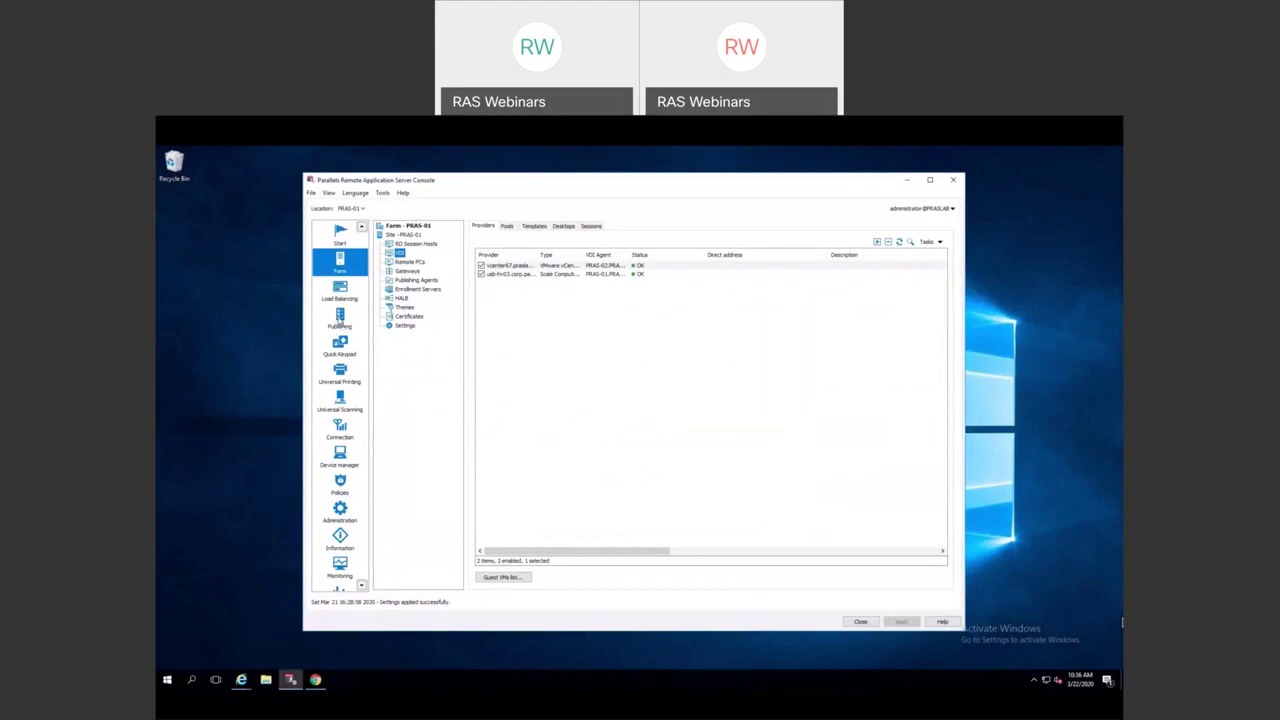
In Published Resources, start a Virtual Desktop connecting to a Specific Template, then go back
{"action": "left_click", "coordinate": [339, 318]}
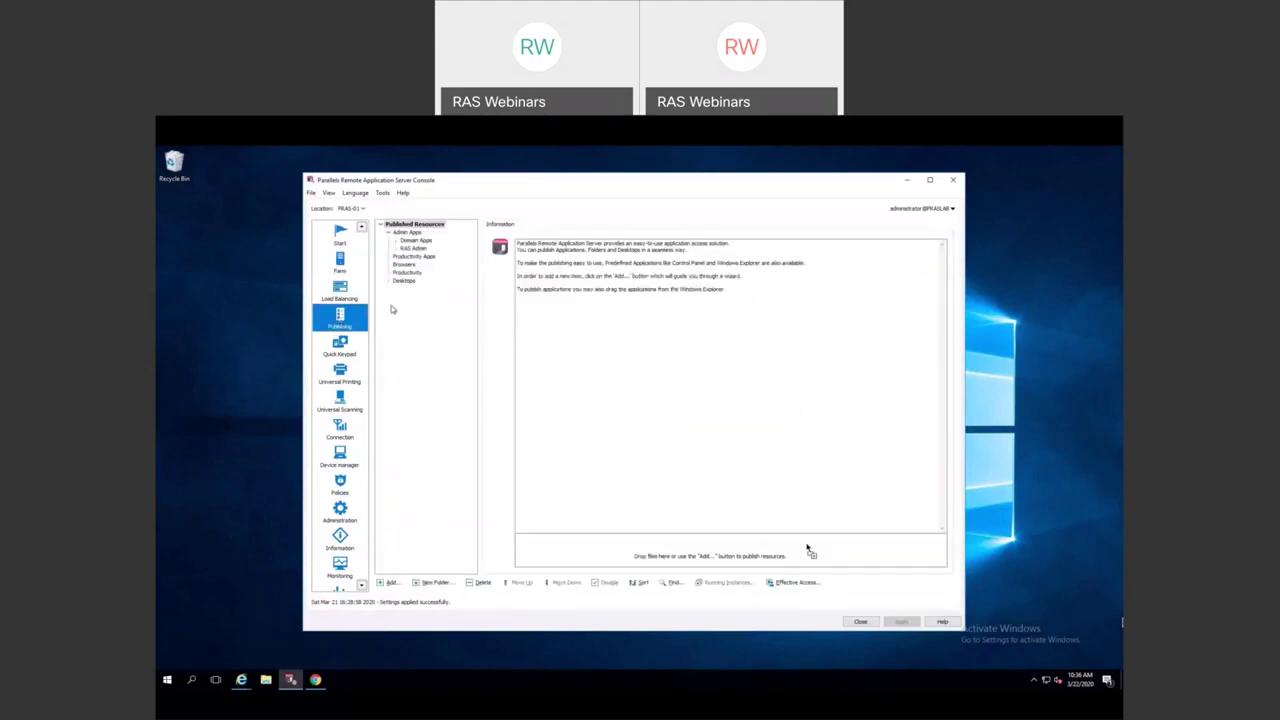
{"action": "left_click", "coordinate": [387, 585]}
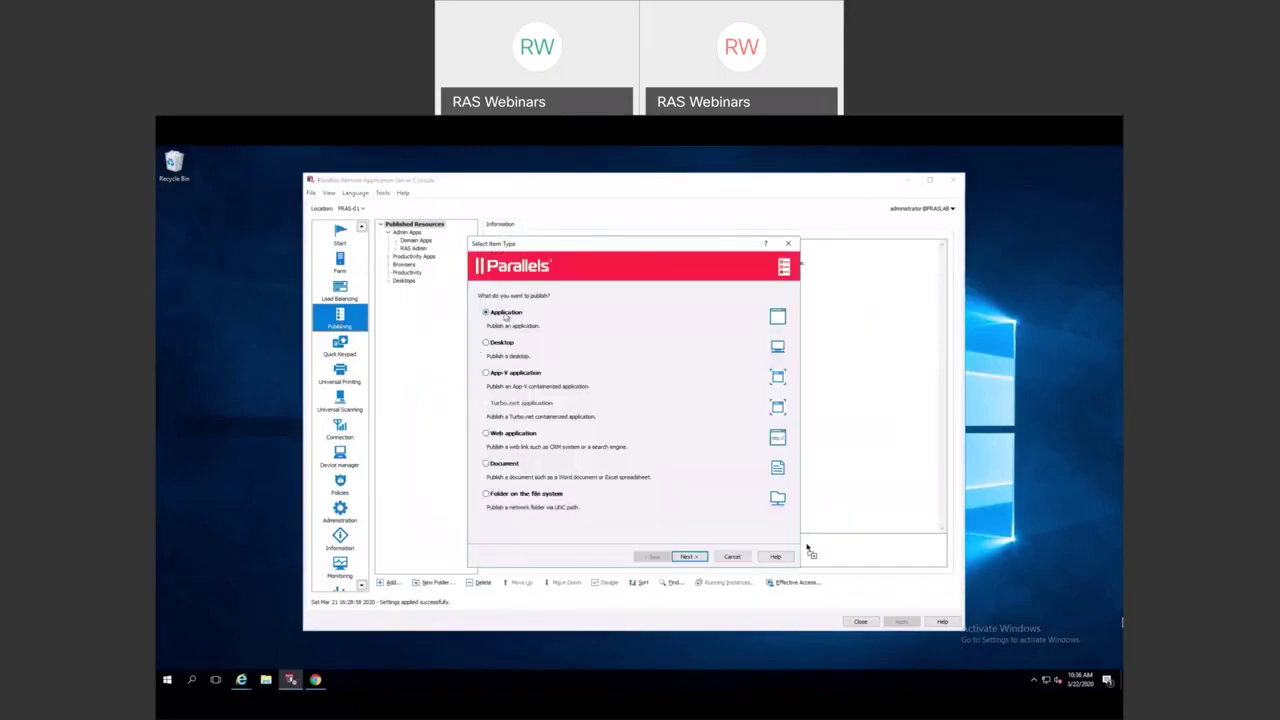
{"action": "left_click", "coordinate": [504, 345]}
{"action": "left_click", "coordinate": [690, 557]}
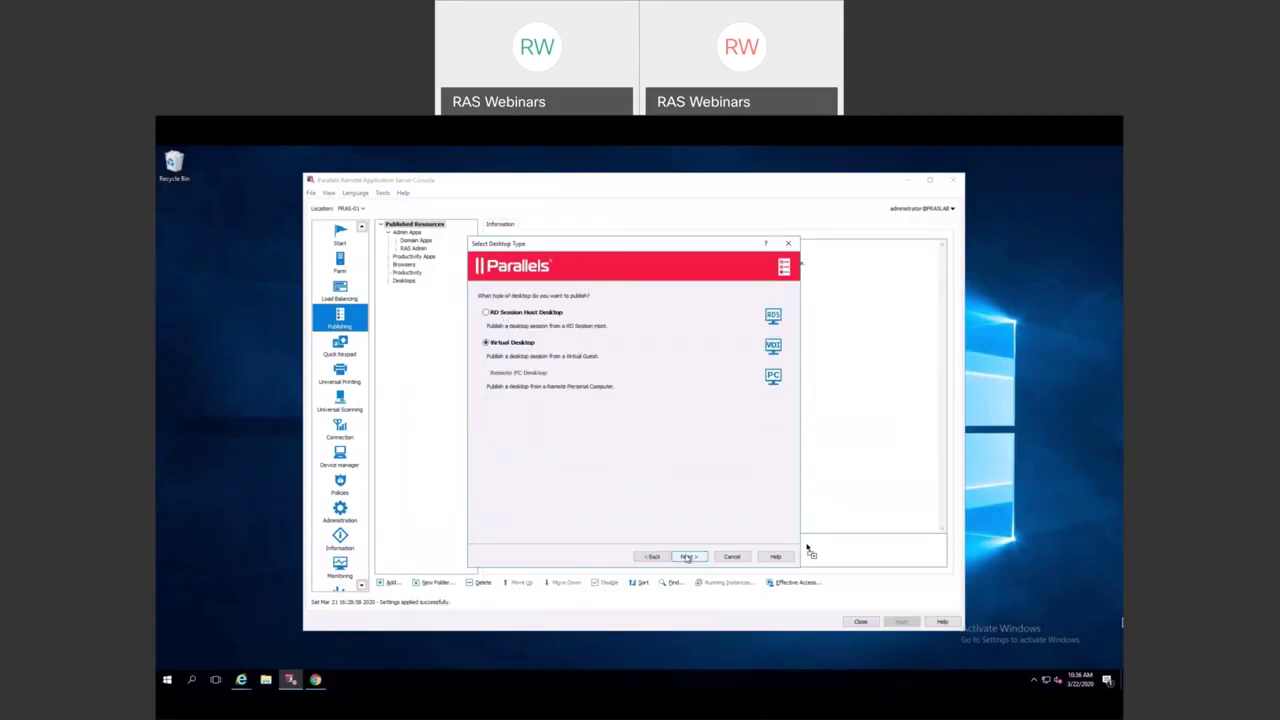
{"action": "left_click", "coordinate": [688, 557]}
{"action": "left_click", "coordinate": [581, 389]}
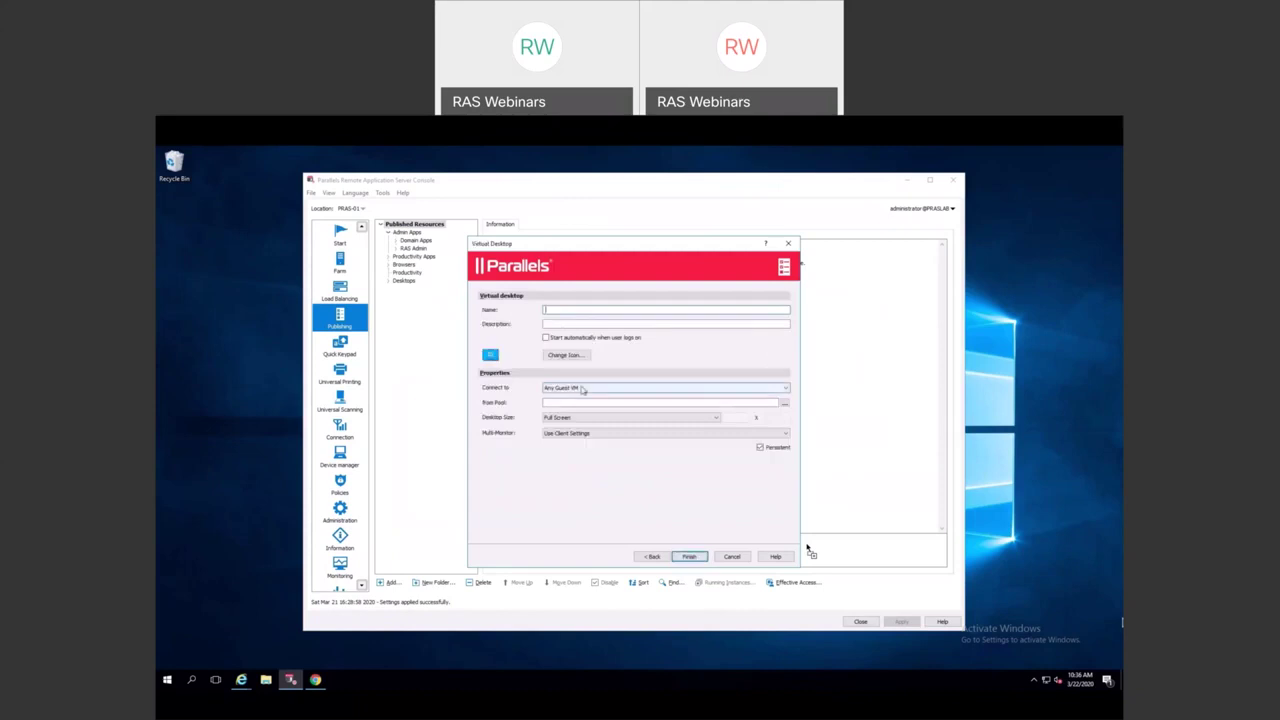
{"action": "left_click", "coordinate": [580, 403]}
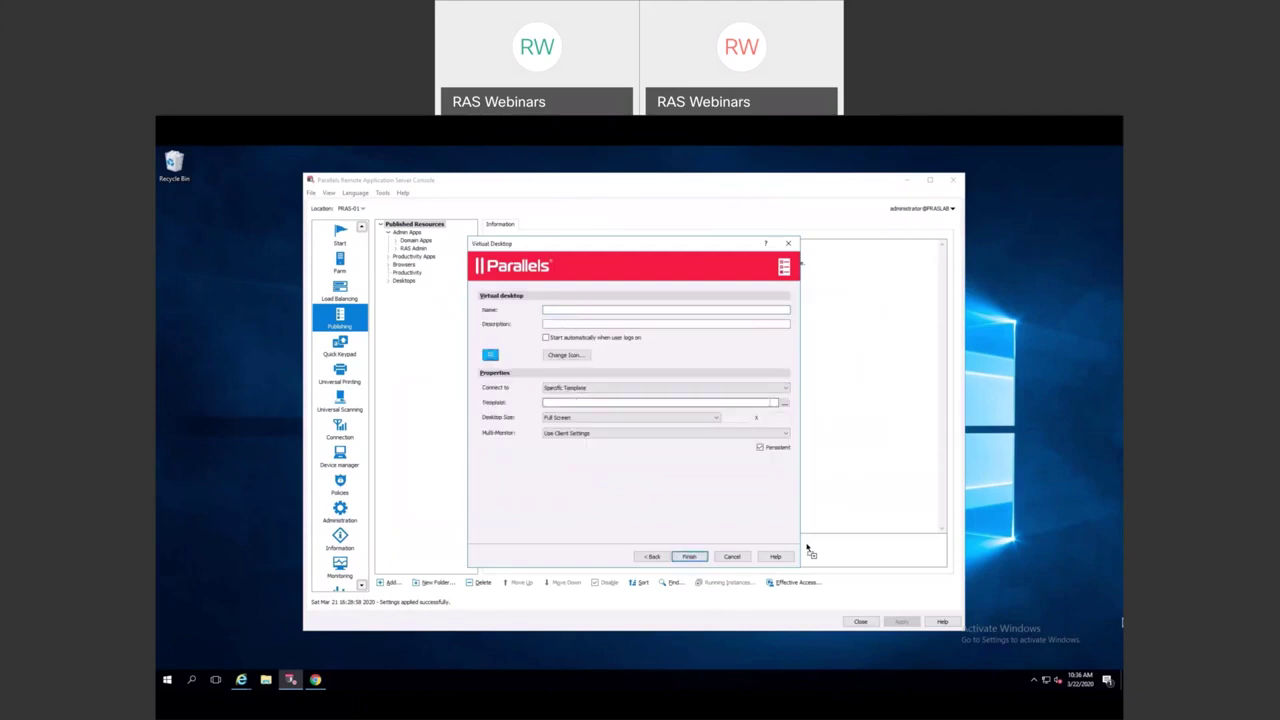
{"action": "left_click", "coordinate": [651, 558]}
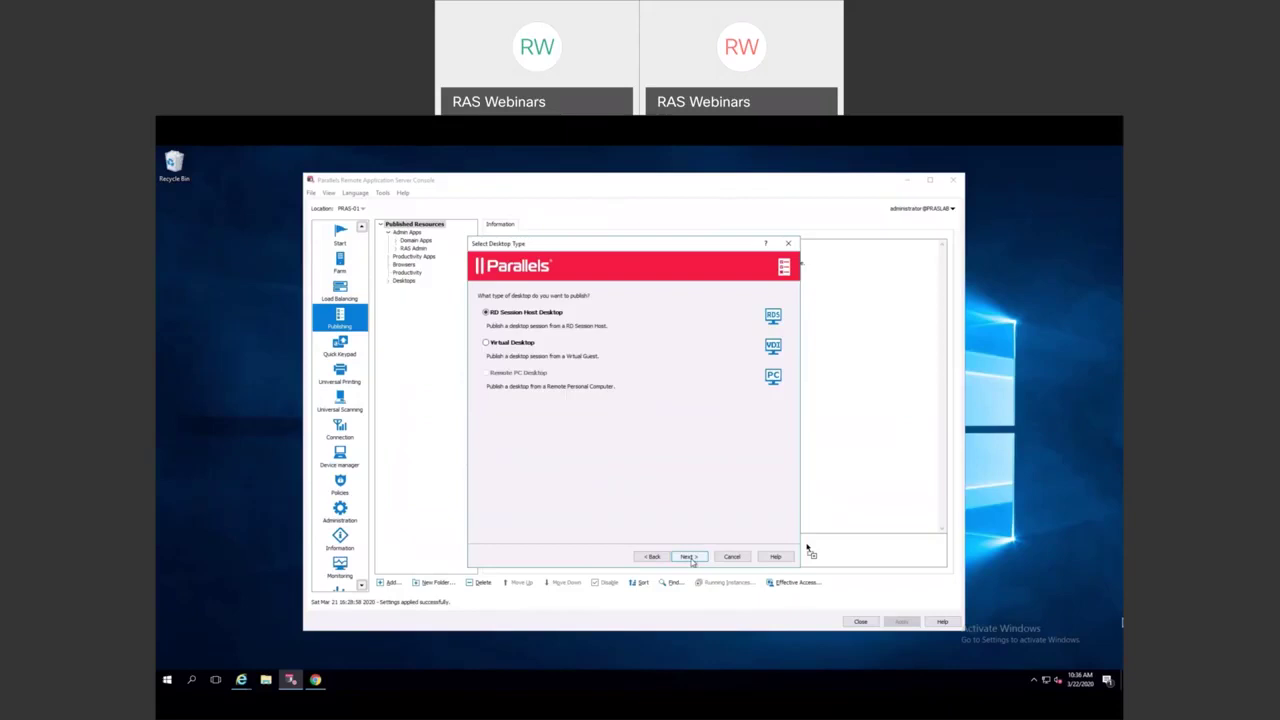
Try an RD Session Host desktop on the Auto-Scaling server group, then cancel publishing
{"action": "left_click", "coordinate": [690, 558]}
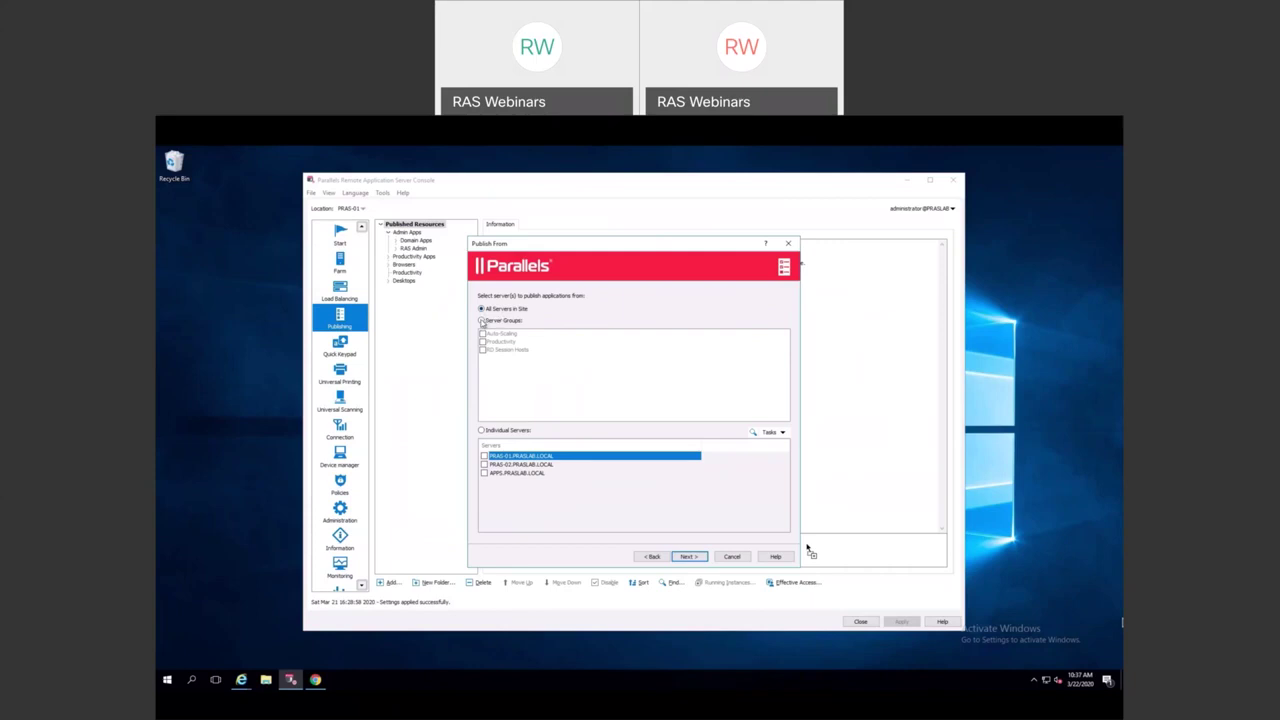
{"action": "left_click", "coordinate": [482, 321]}
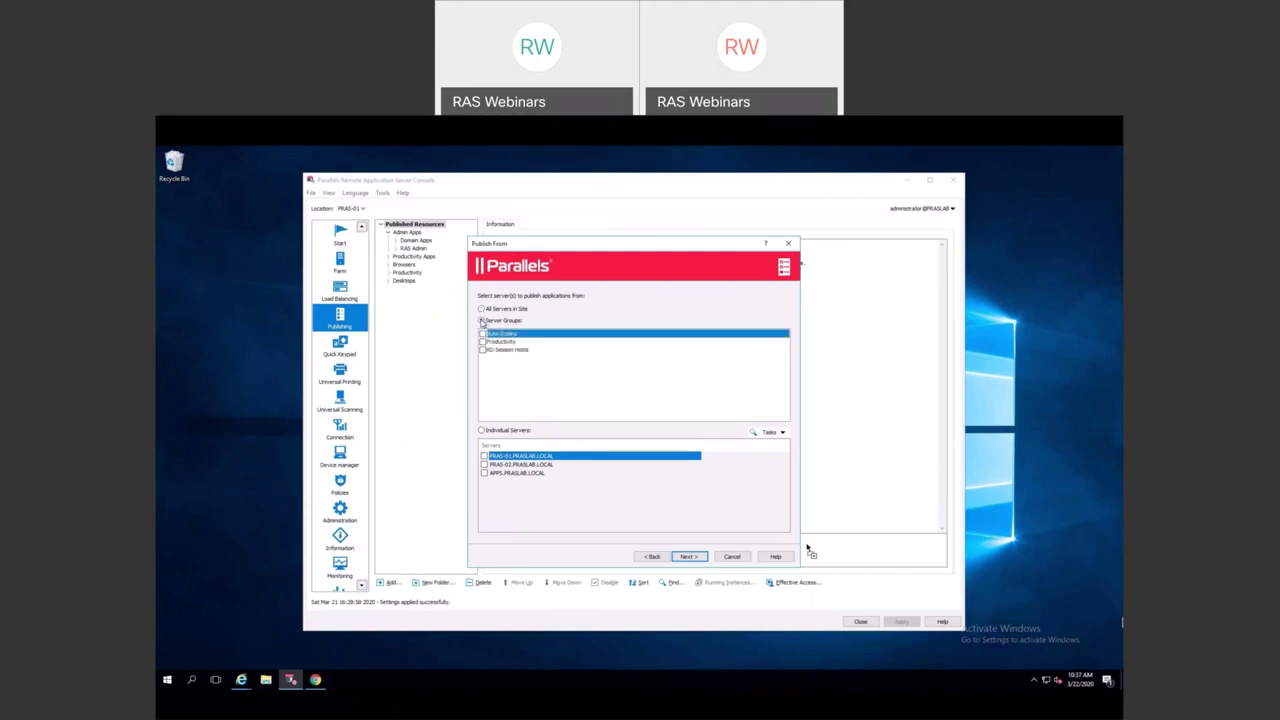
{"action": "left_click", "coordinate": [483, 333]}
{"action": "left_click", "coordinate": [733, 557]}
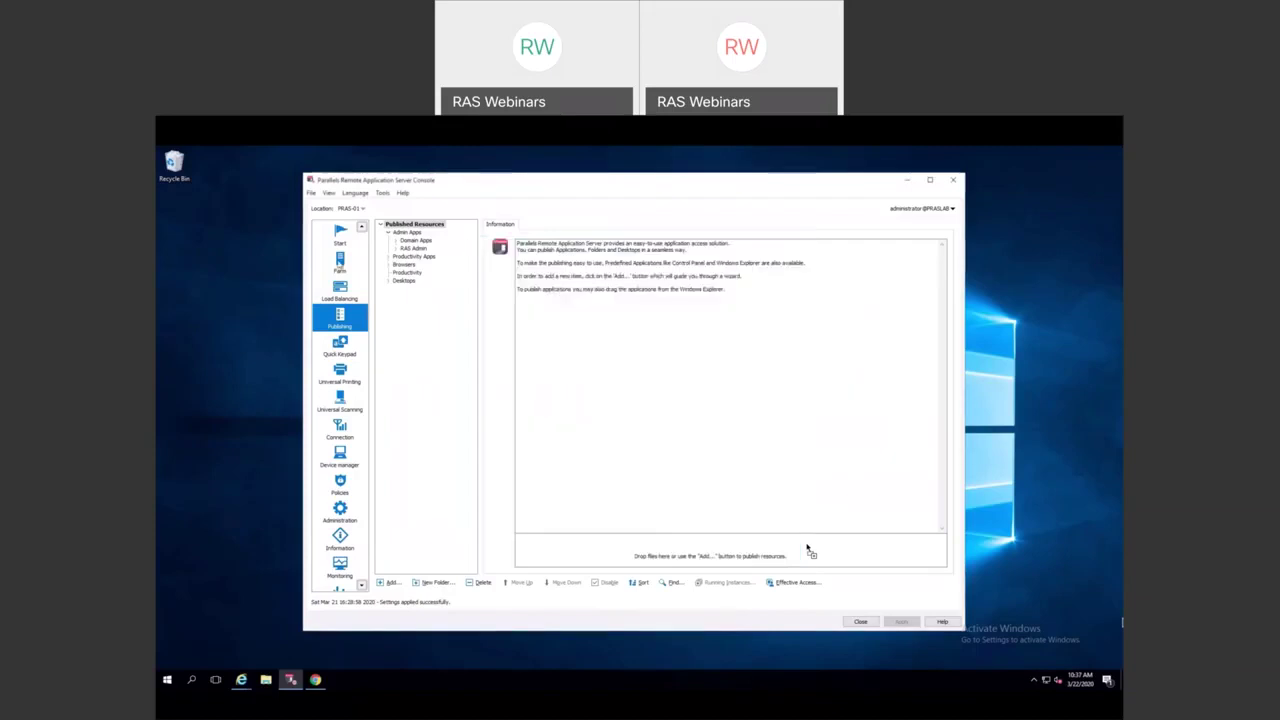
Open the Auto-Scaling server group's properties under RD Session Hosts and view its Template Settings thresholds
{"action": "left_click", "coordinate": [339, 264]}
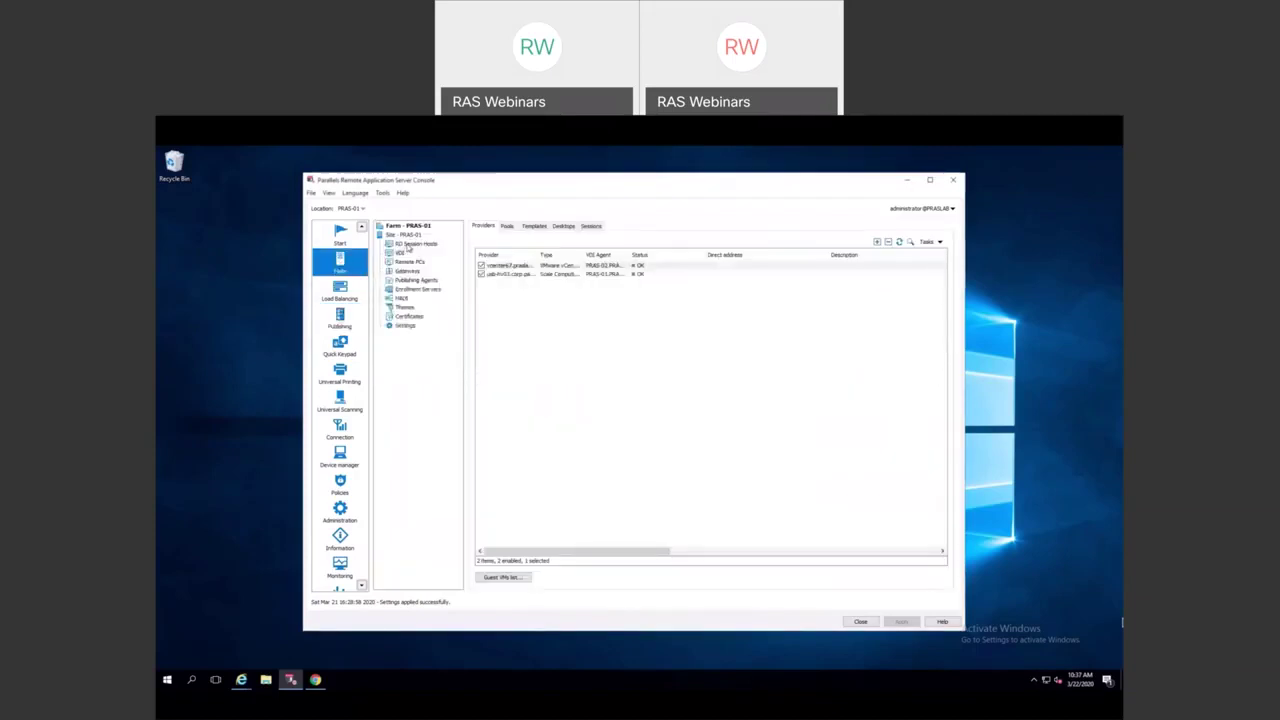
{"action": "left_click", "coordinate": [410, 244]}
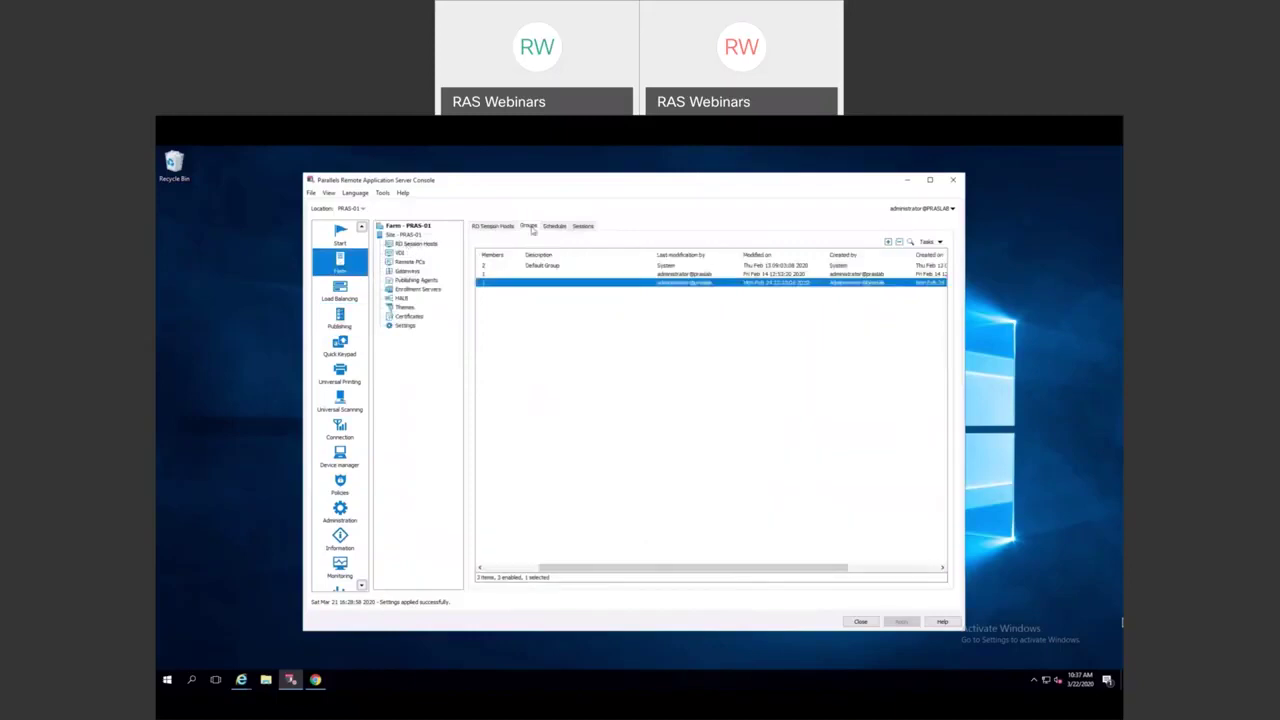
{"action": "left_click", "coordinate": [531, 227]}
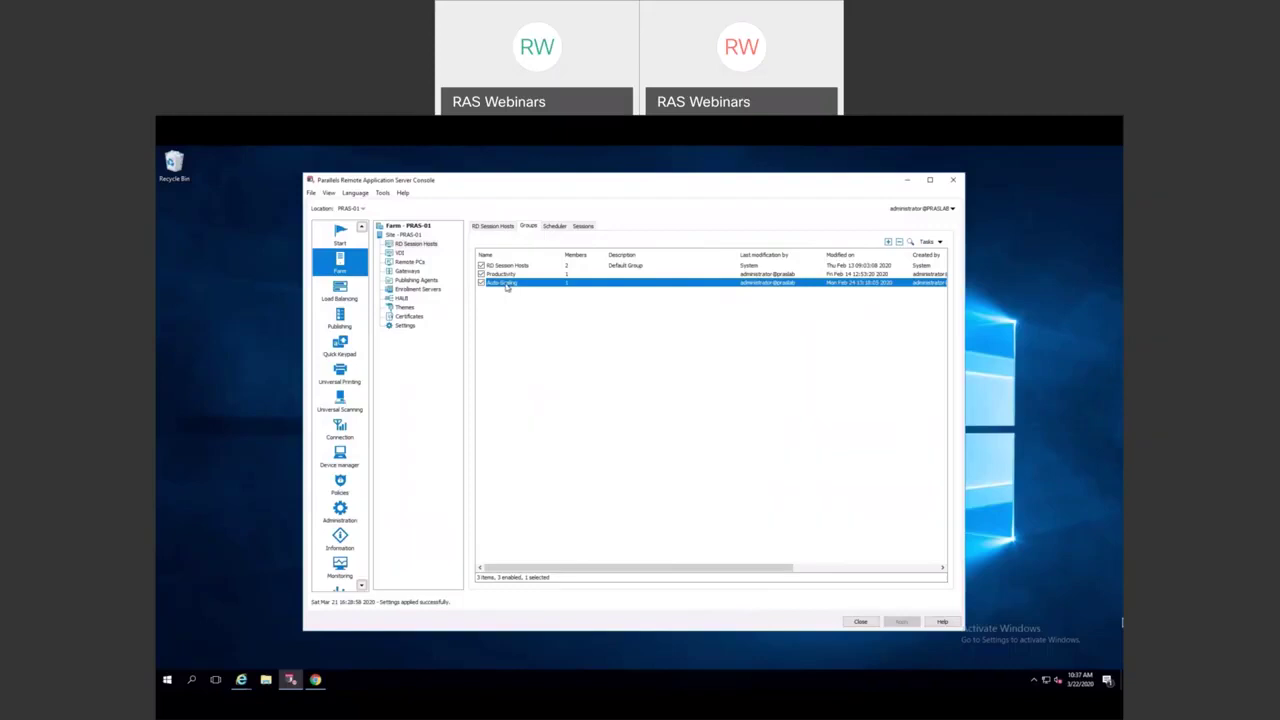
{"action": "double_click", "coordinate": [507, 285]}
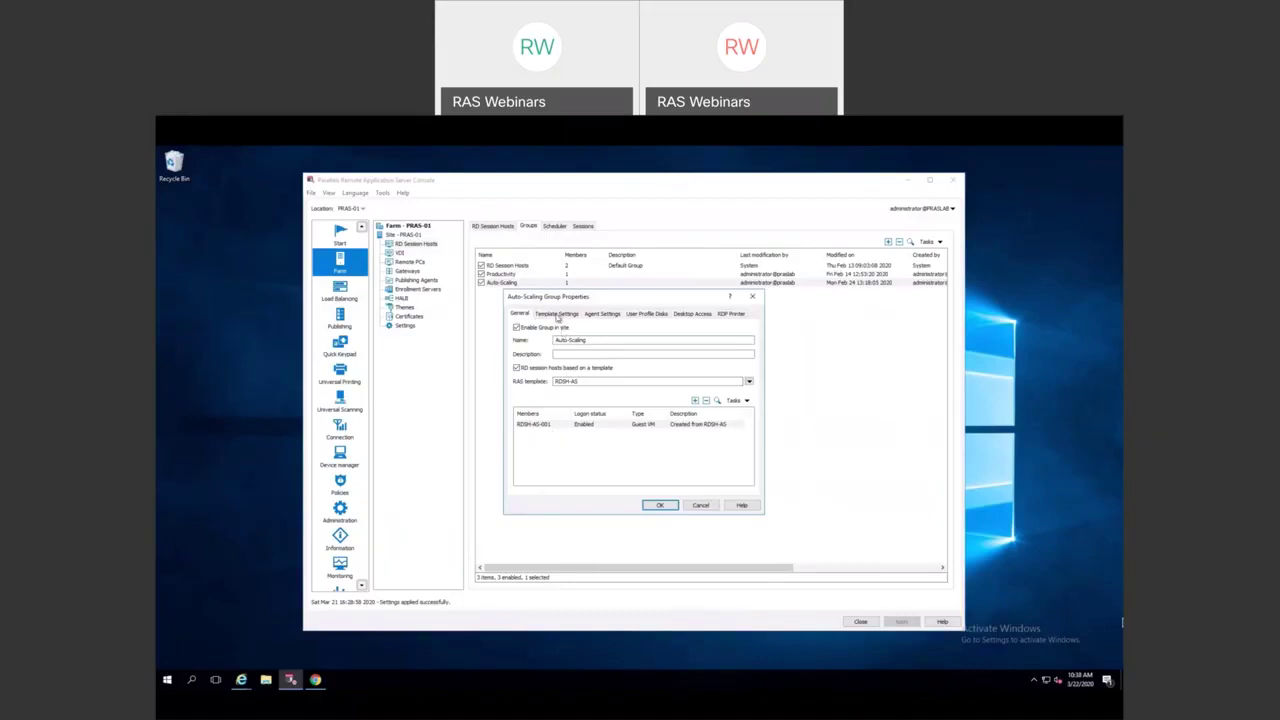
{"action": "left_click", "coordinate": [557, 314]}
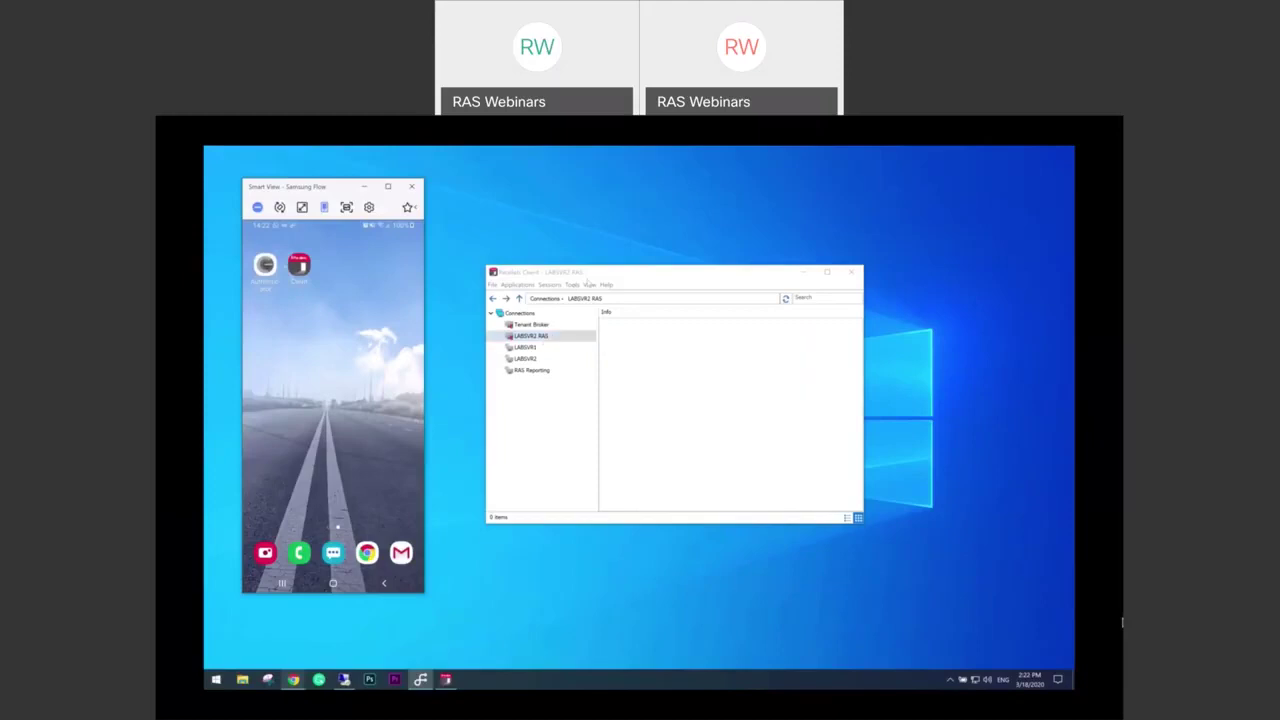
Log off the LABSVR2 RAS connection in Parallels Client and switch to the Windows Server remote desktop
{"action": "left_click", "coordinate": [548, 337]}
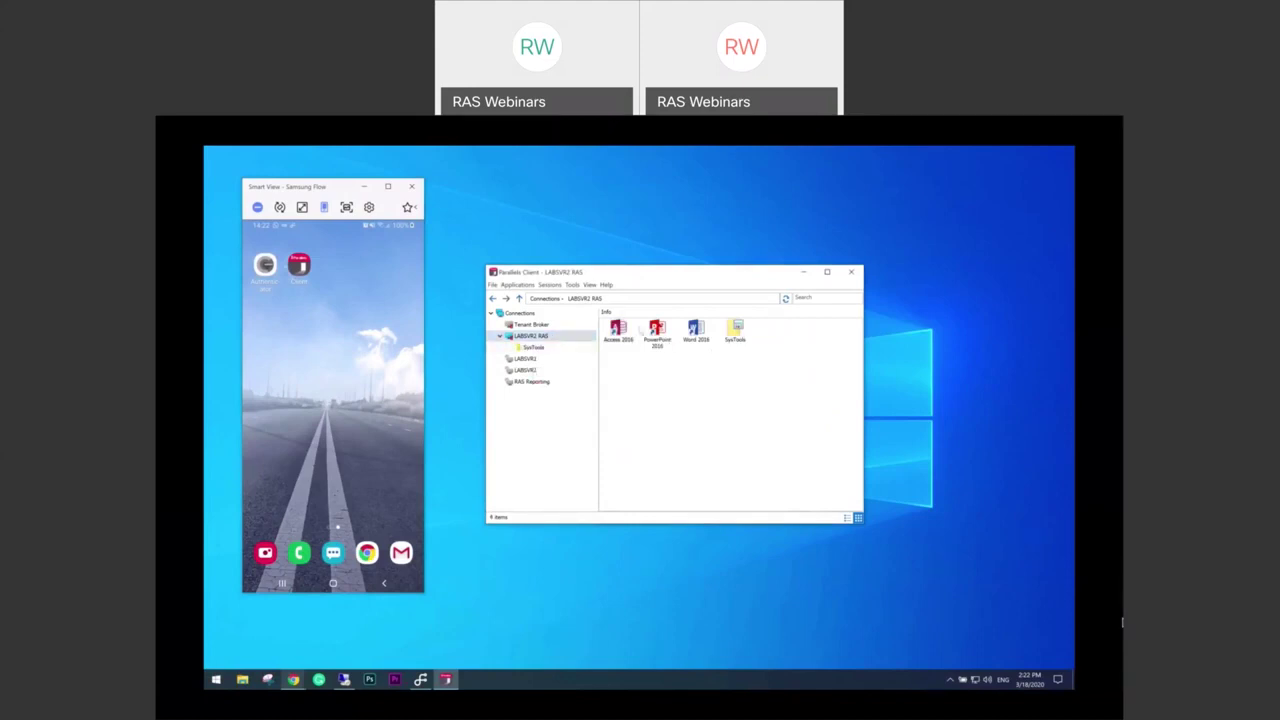
{"action": "right_click", "coordinate": [517, 335]}
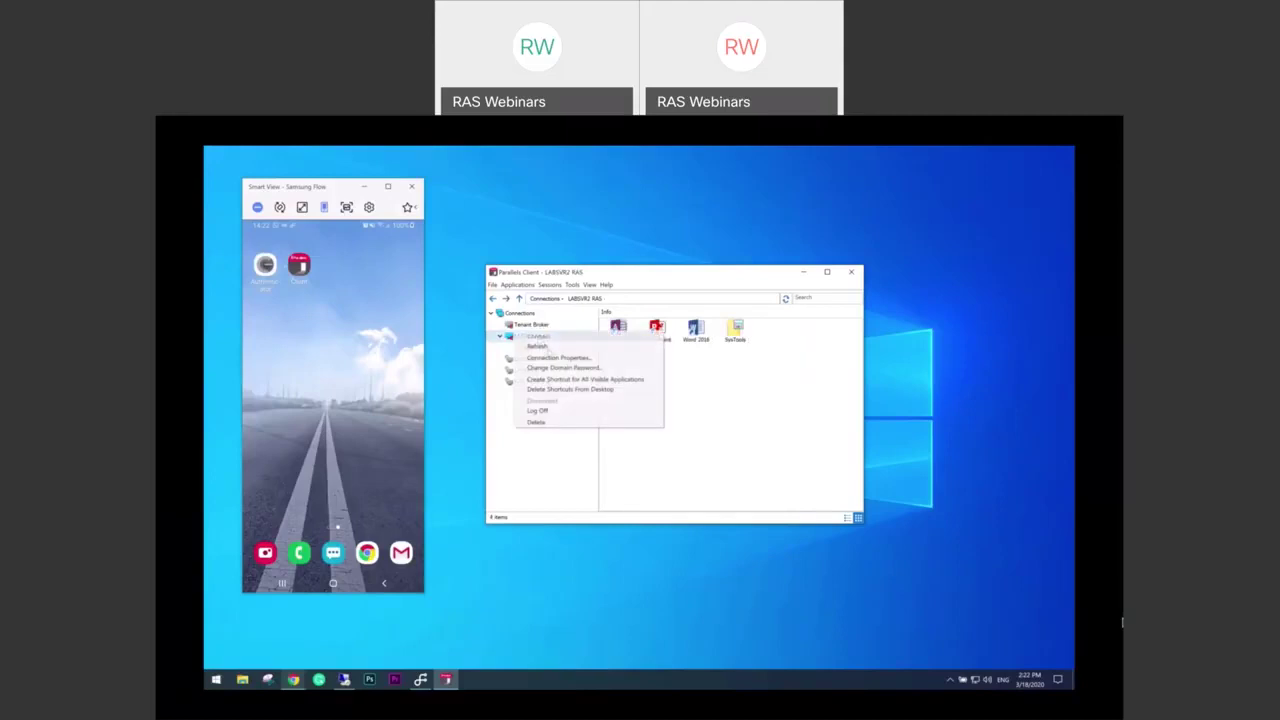
{"action": "left_click", "coordinate": [562, 409]}
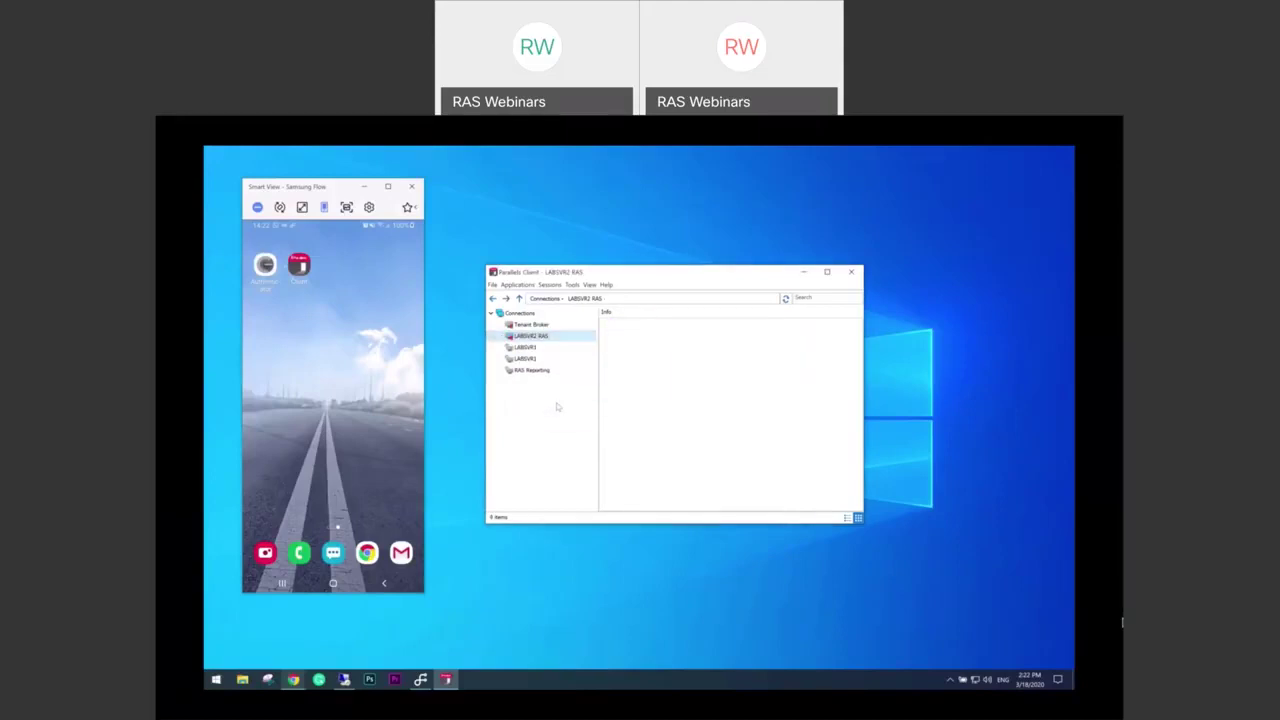
{"action": "left_click", "coordinate": [344, 679]}
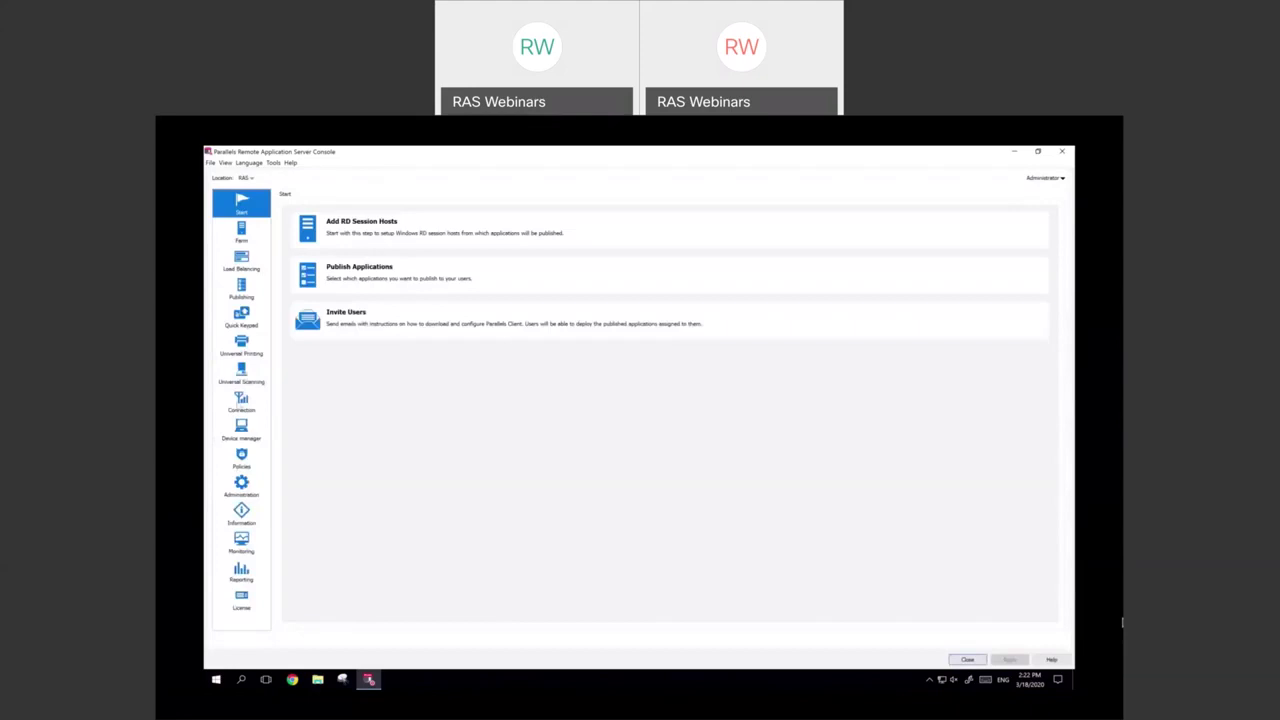
Under Connection > Multi-factor authentication, choose Google Authenticator, apply it, and close the console
{"action": "left_click", "coordinate": [241, 399]}
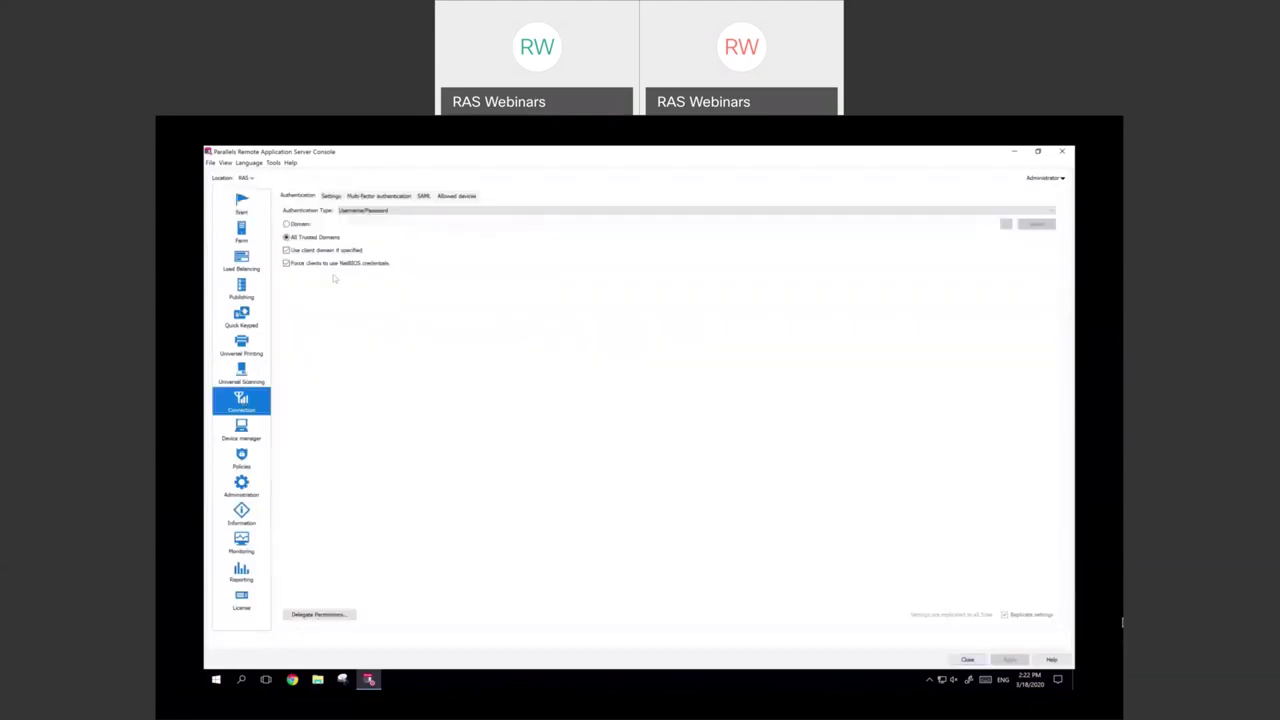
{"action": "left_click", "coordinate": [392, 198]}
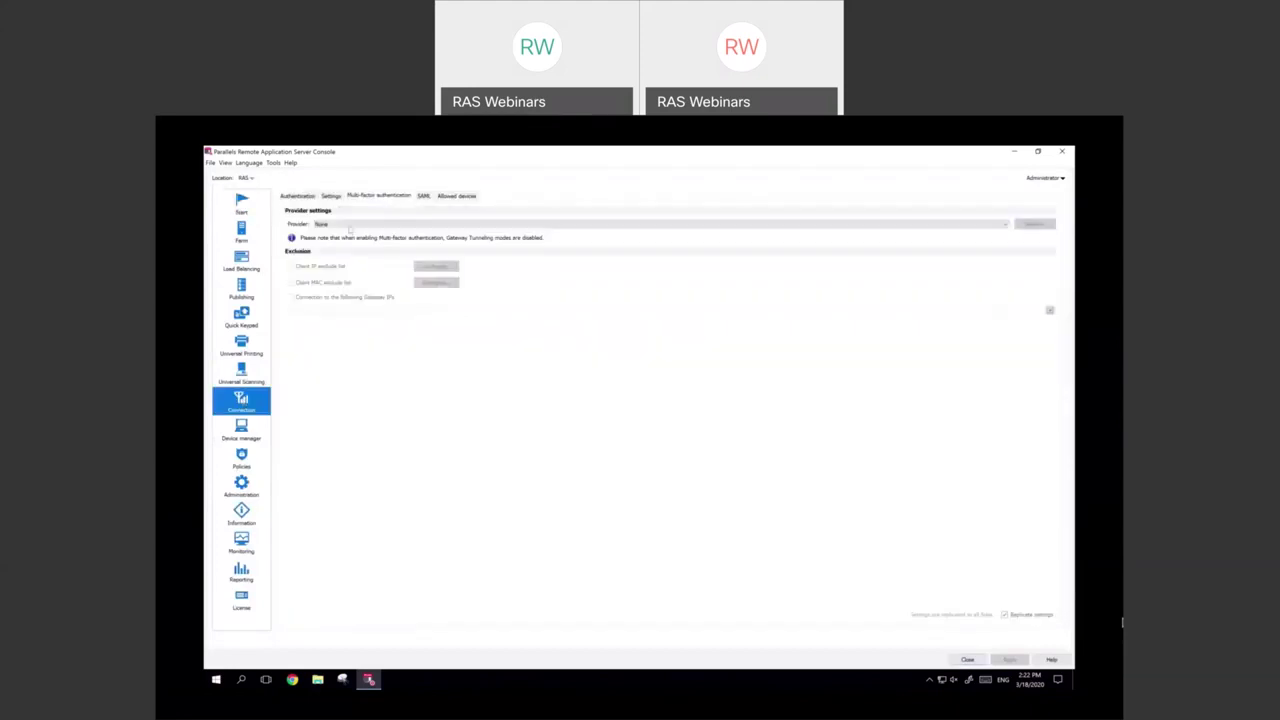
{"action": "left_click", "coordinate": [376, 226]}
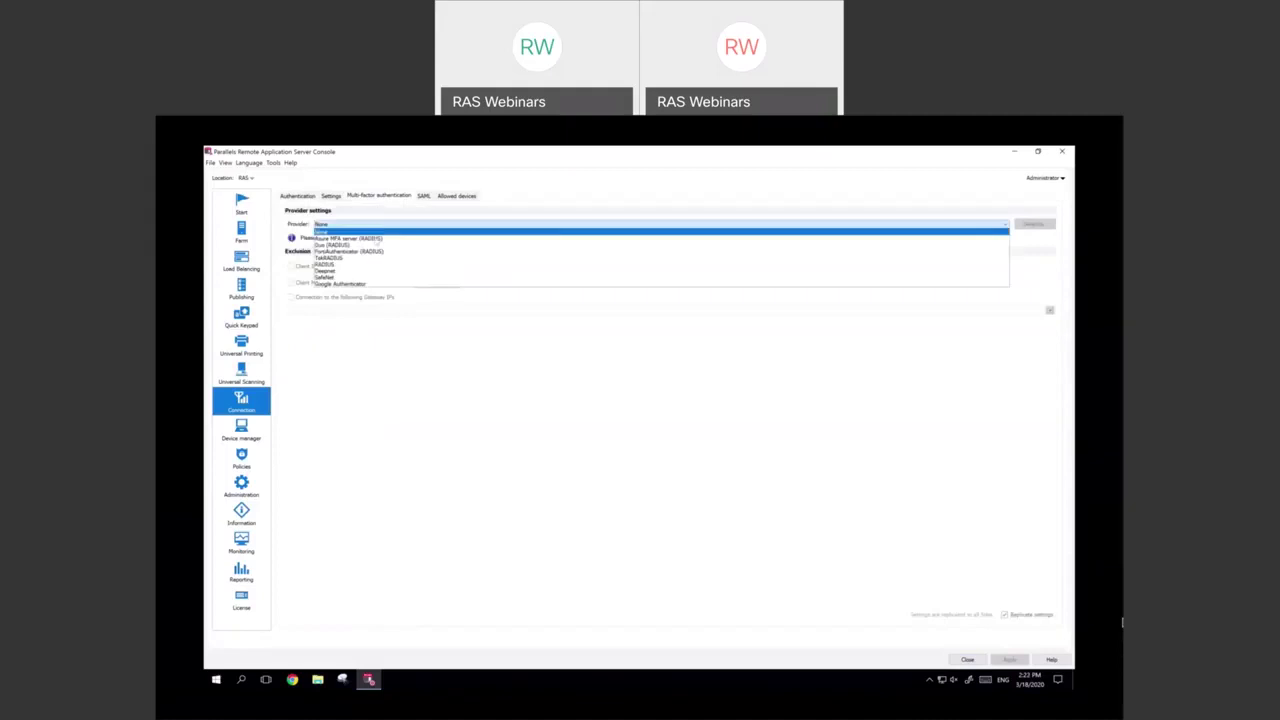
{"action": "left_click", "coordinate": [740, 284]}
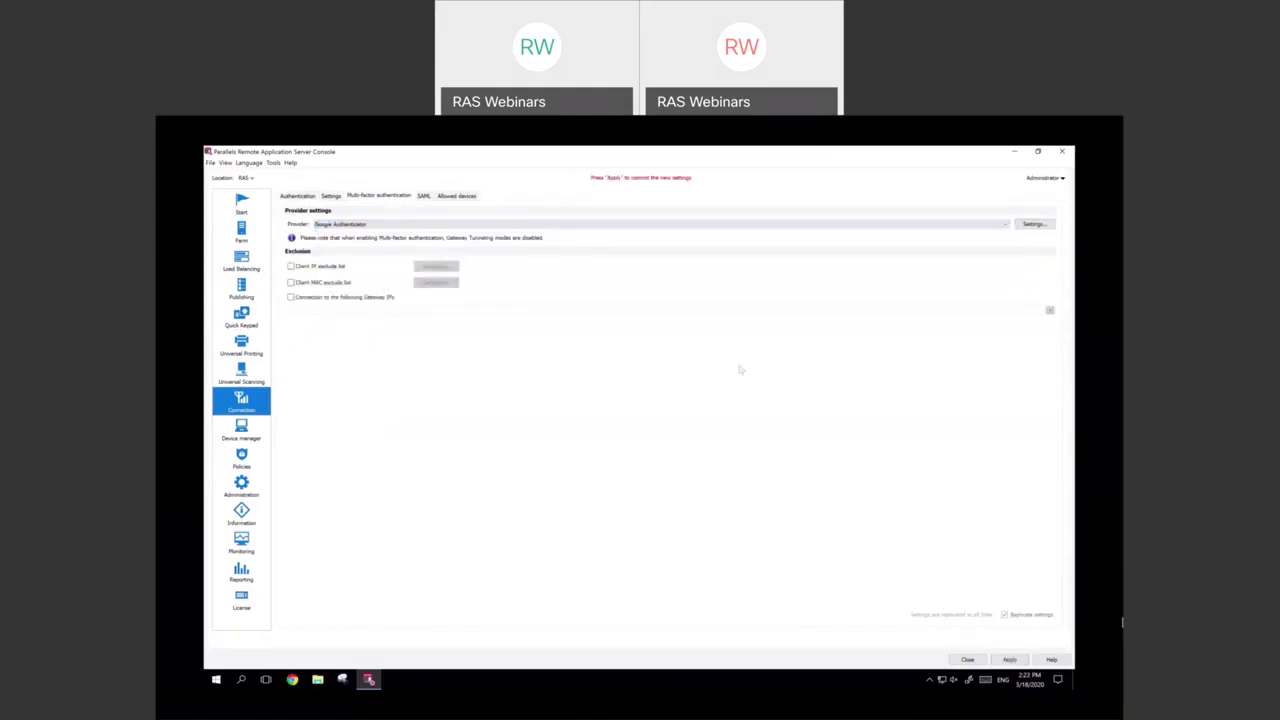
{"action": "left_click", "coordinate": [1010, 660]}
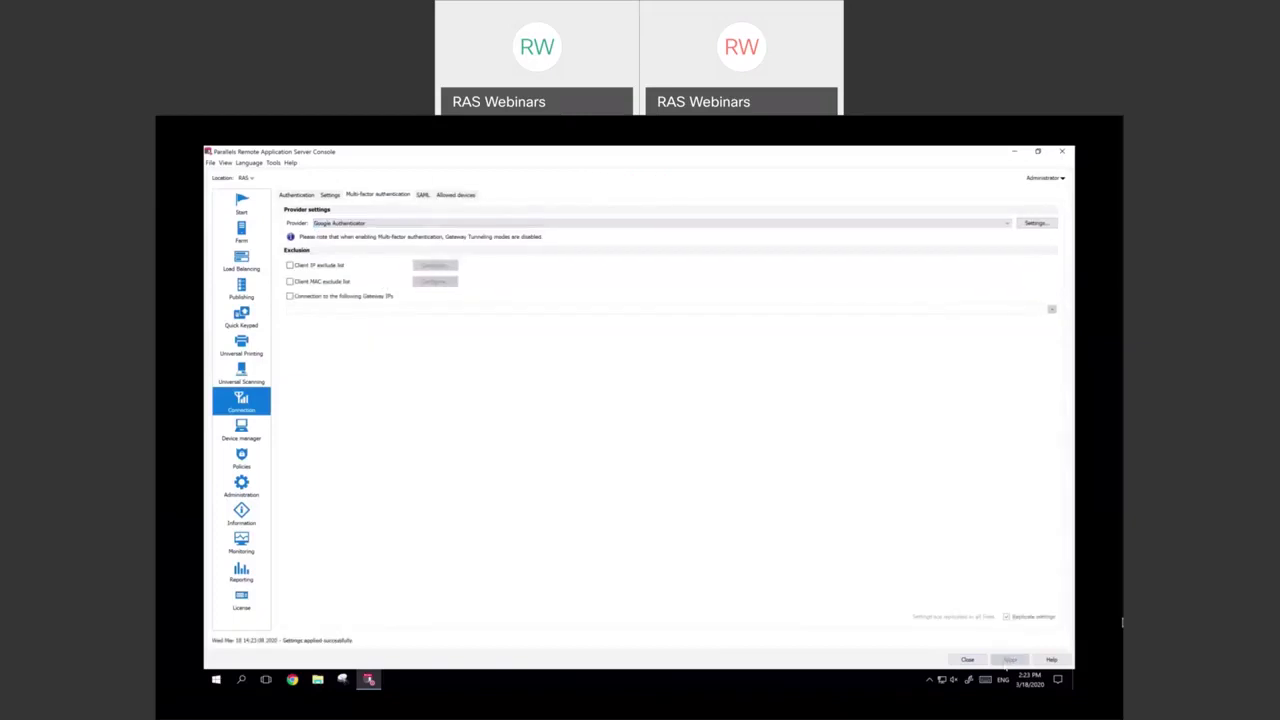
{"action": "left_click", "coordinate": [1062, 151]}
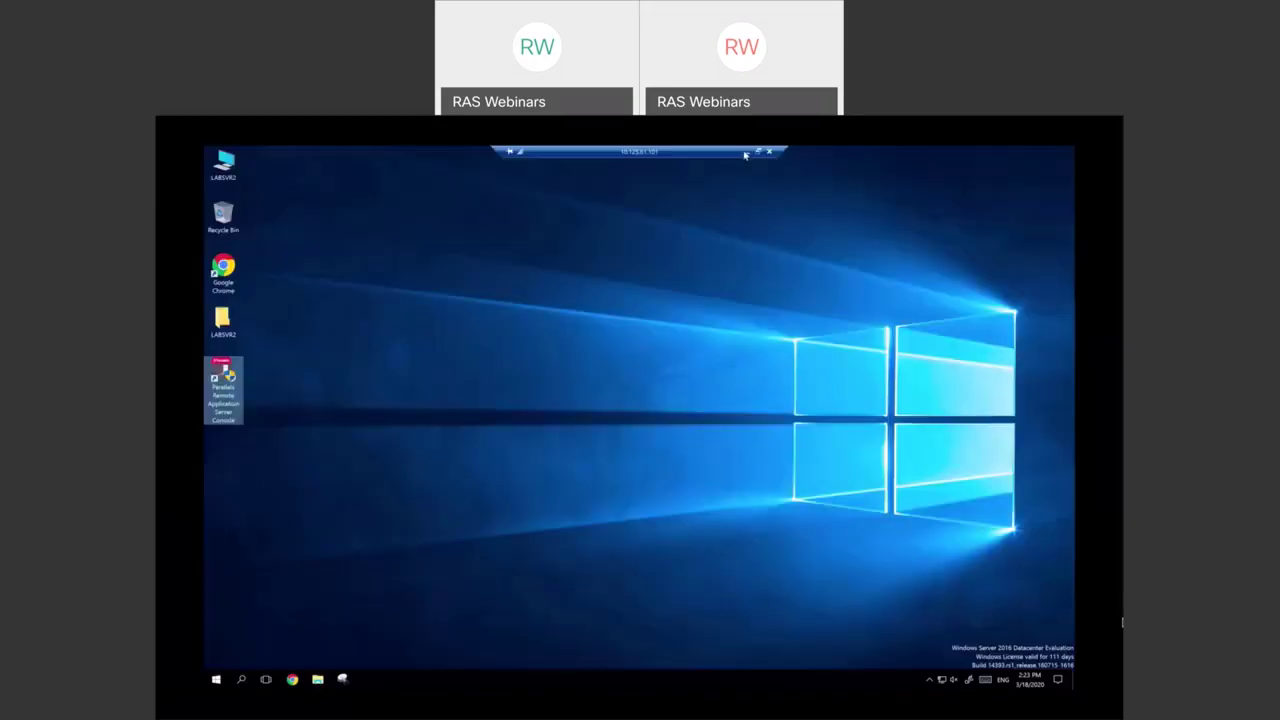
Connect to LABSVR2 RAS, enter the Google Authenticator one-time code, and open the SysTools folder
{"action": "left_click", "coordinate": [745, 155]}
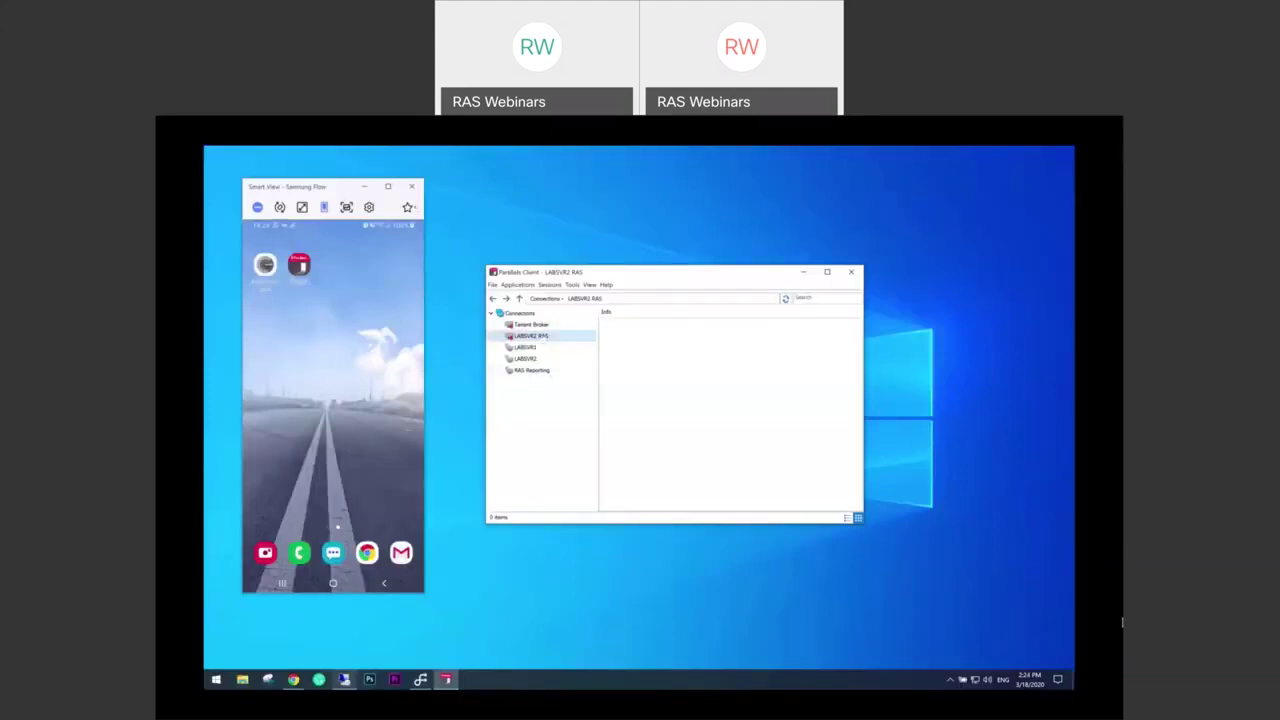
{"action": "double_click", "coordinate": [543, 340]}
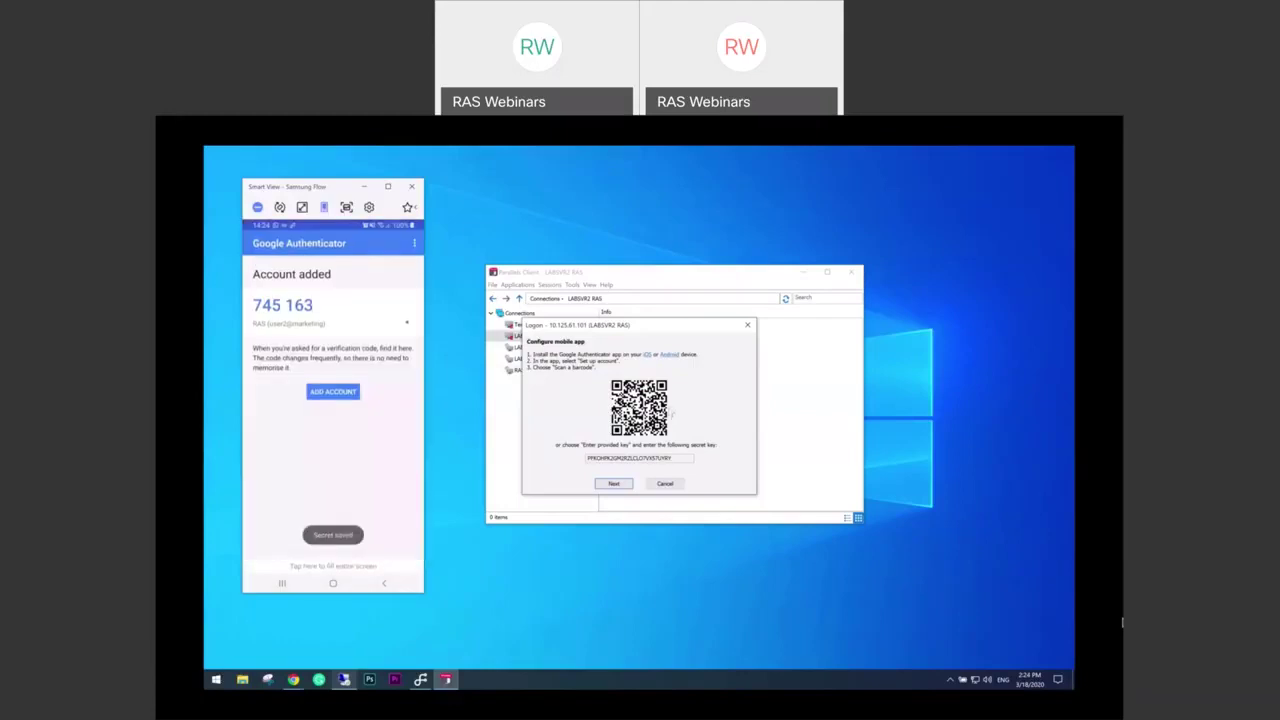
{"action": "left_click", "coordinate": [614, 485]}
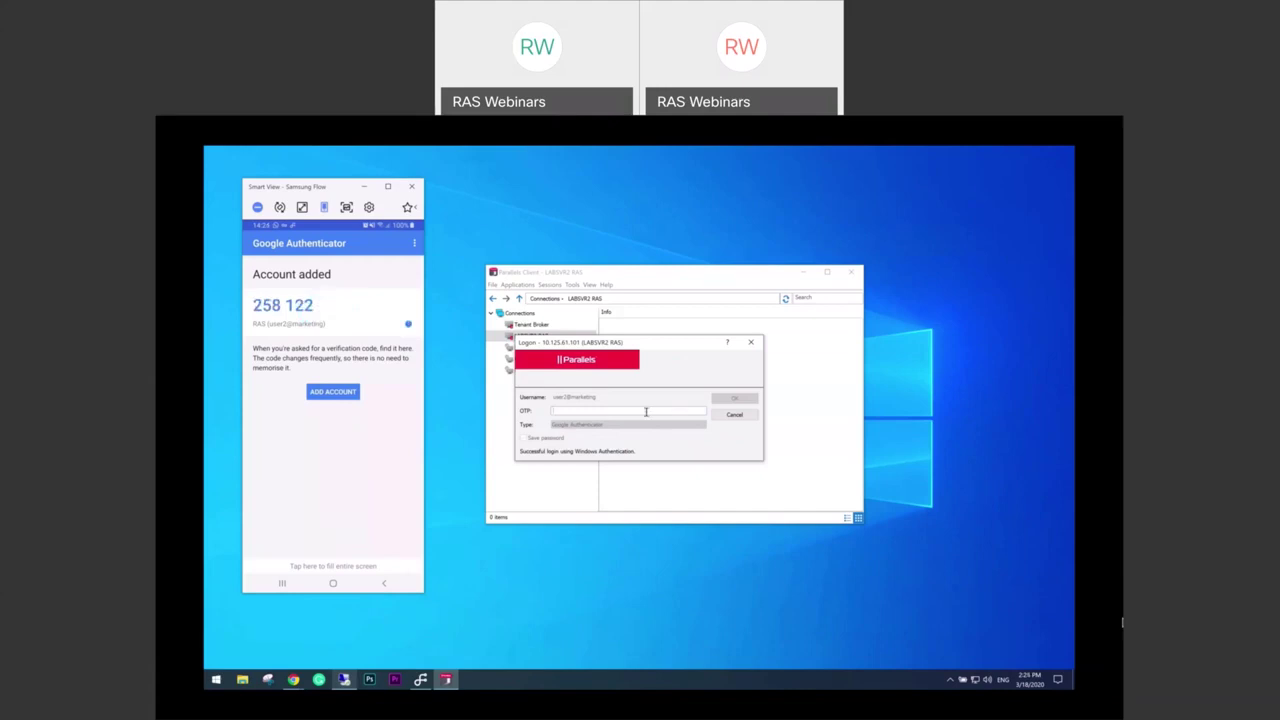
{"action": "key", "text": "Return"}
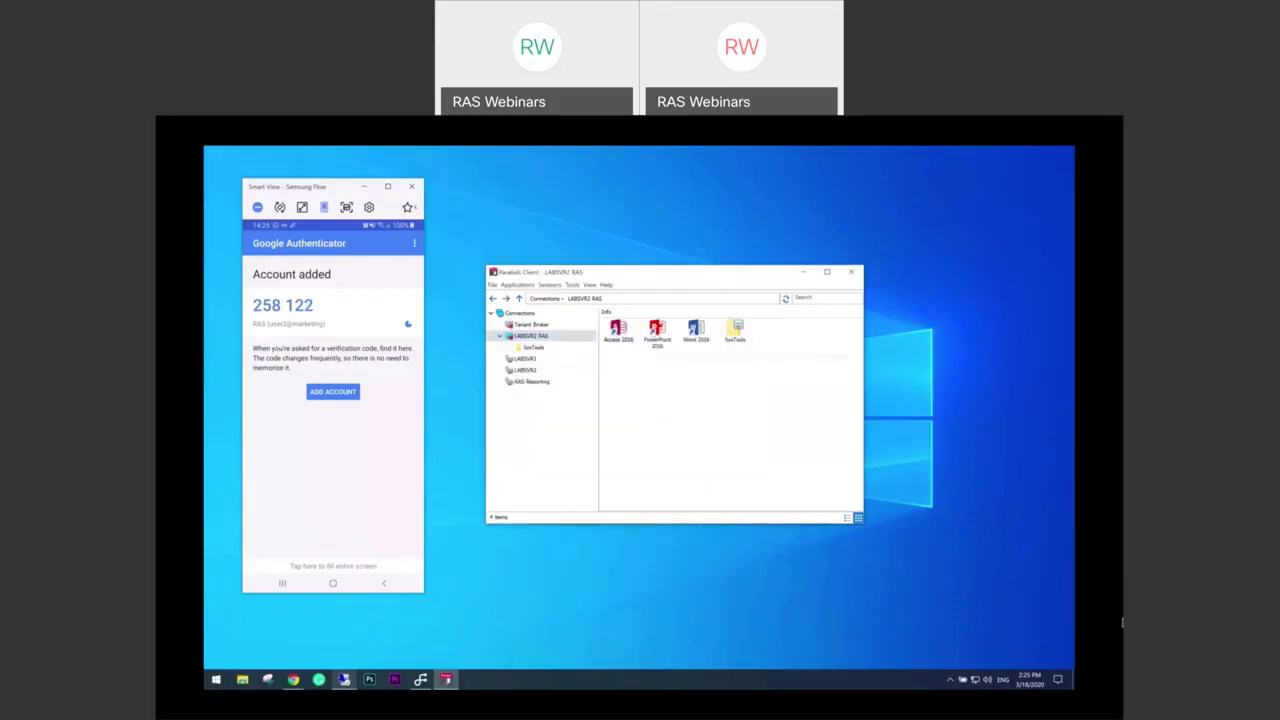
{"action": "left_click", "coordinate": [534, 347]}
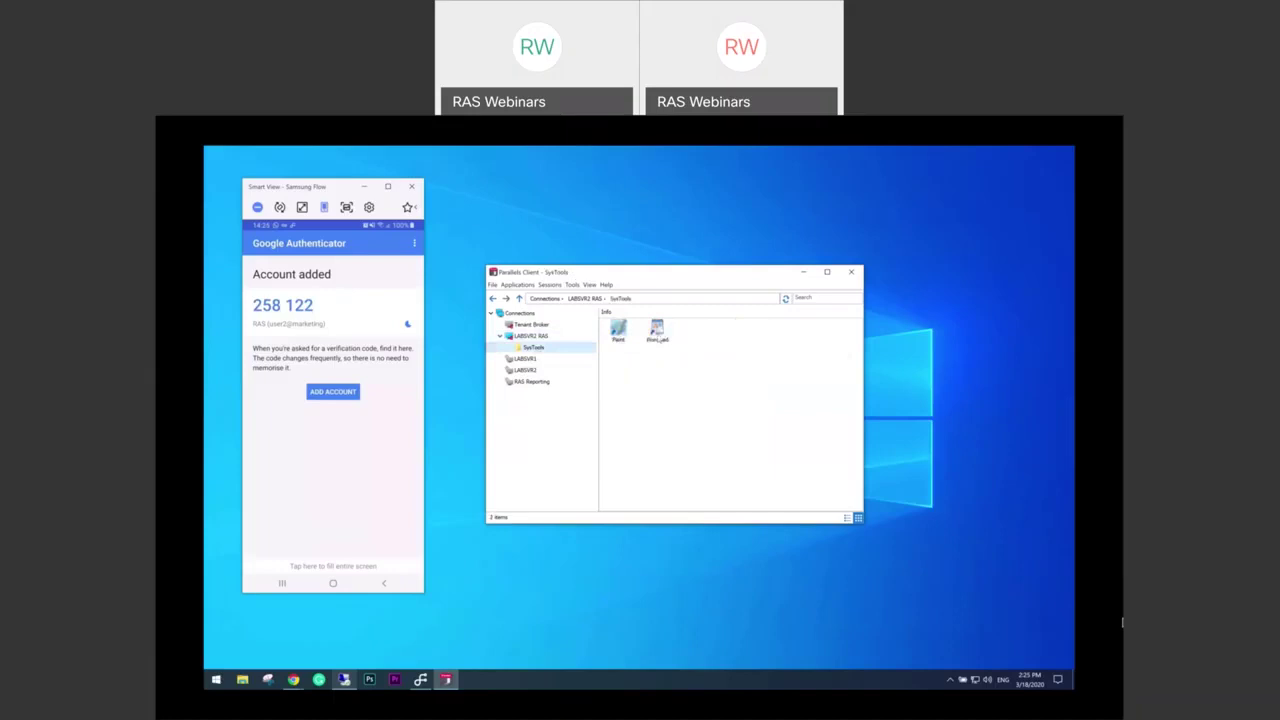
Launch the published WordPad app and then close it
{"action": "key", "text": "alt+F4"}
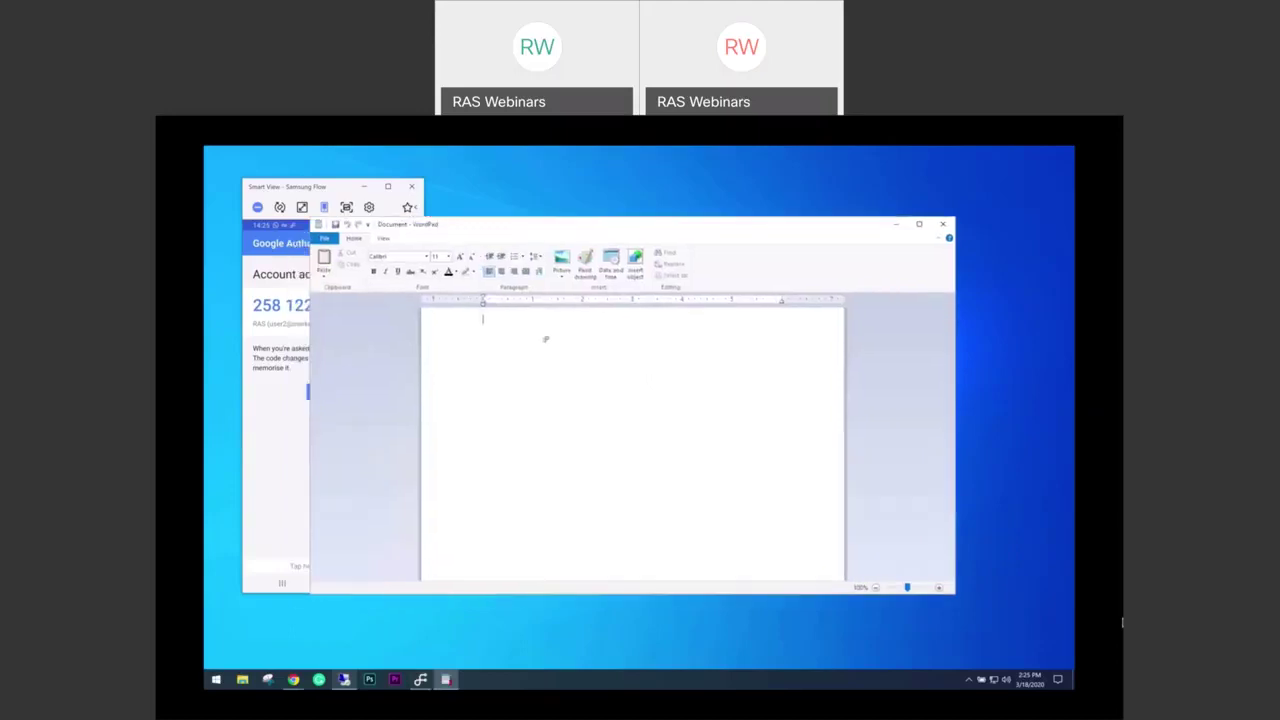
{"action": "mouse_move", "coordinate": [447, 681]}
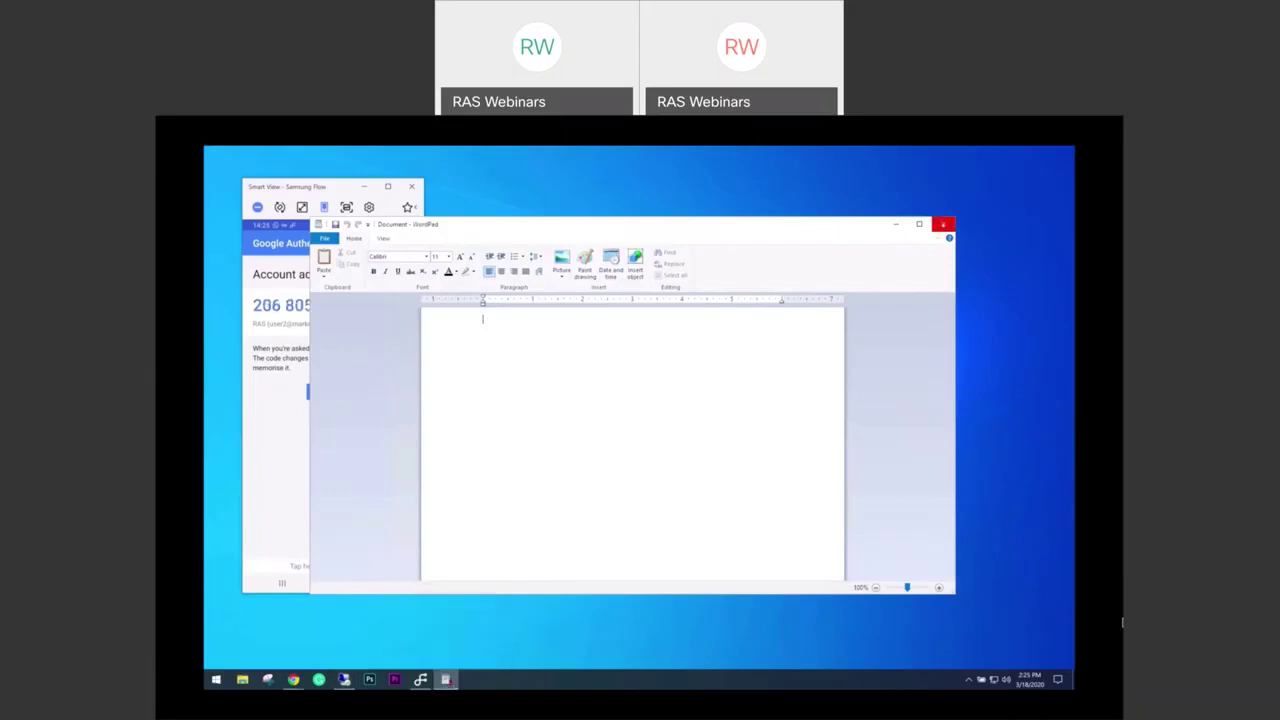
{"action": "left_click", "coordinate": [942, 224]}
Reopen Parallels Client from the tray, log off LABSVR2 RAS, and return to the server desktop
{"action": "left_click", "coordinate": [950, 679]}
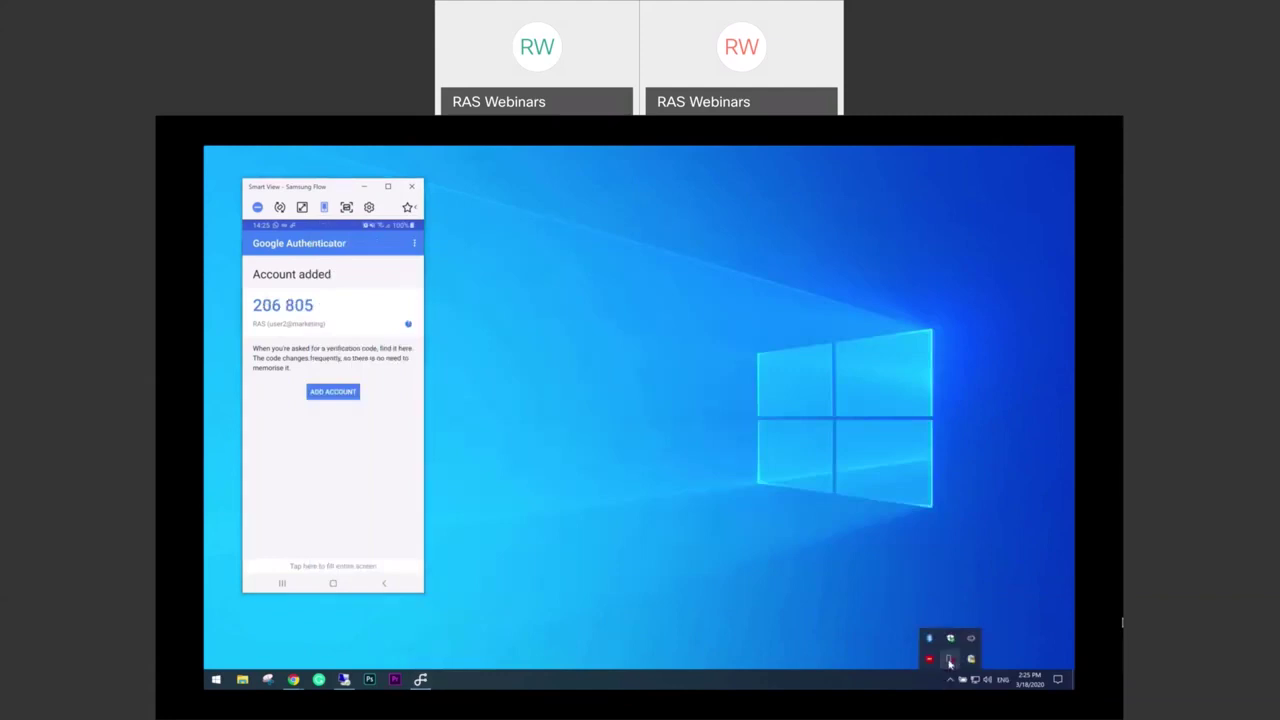
{"action": "left_click", "coordinate": [950, 661]}
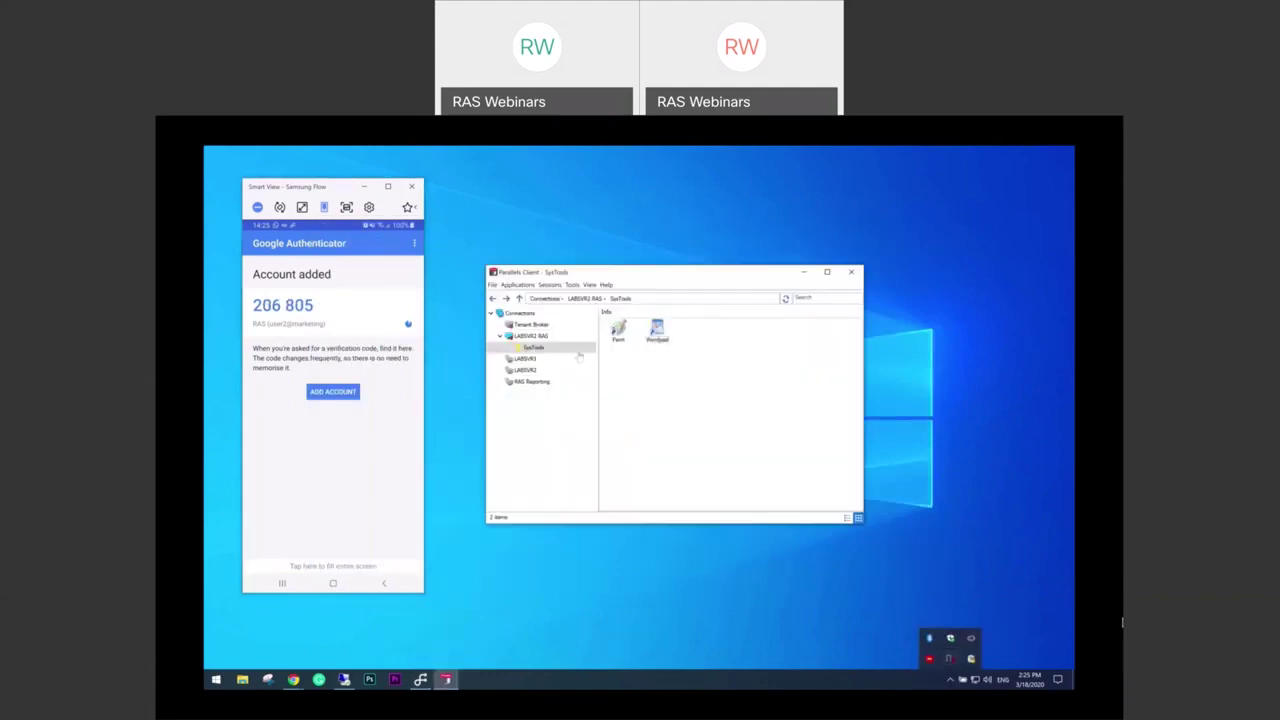
{"action": "right_click", "coordinate": [515, 334]}
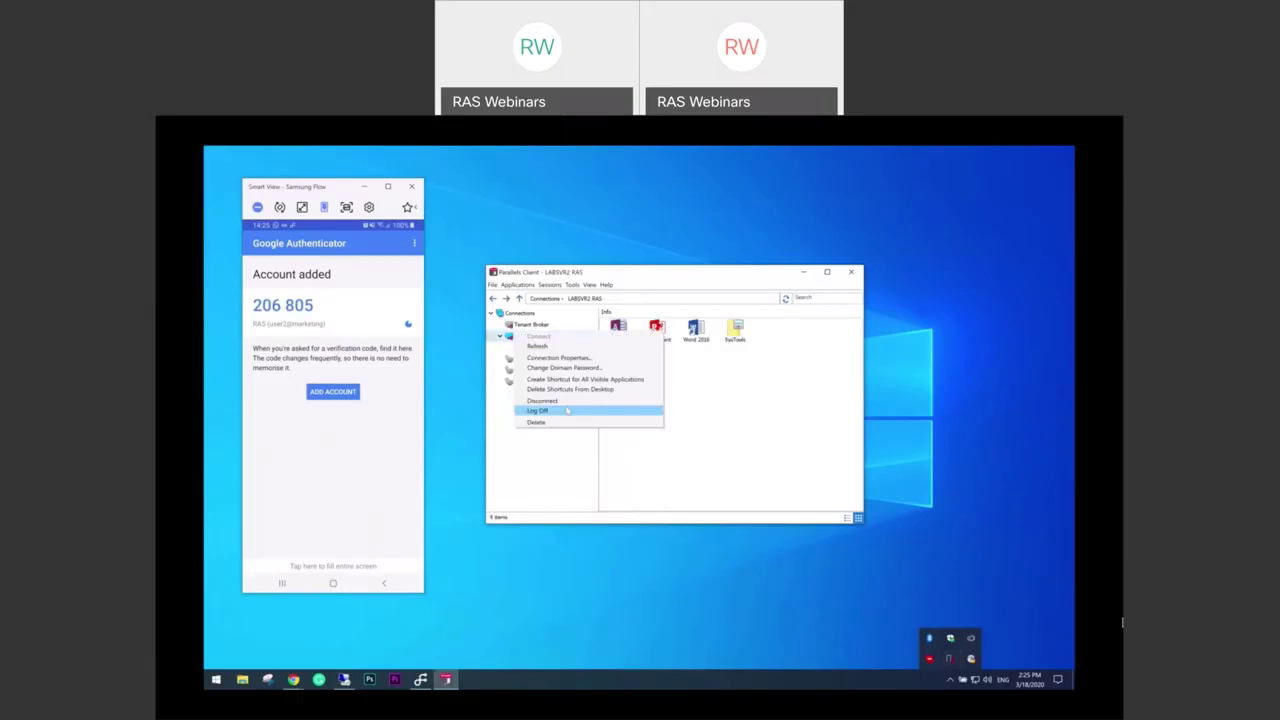
{"action": "left_click", "coordinate": [567, 411]}
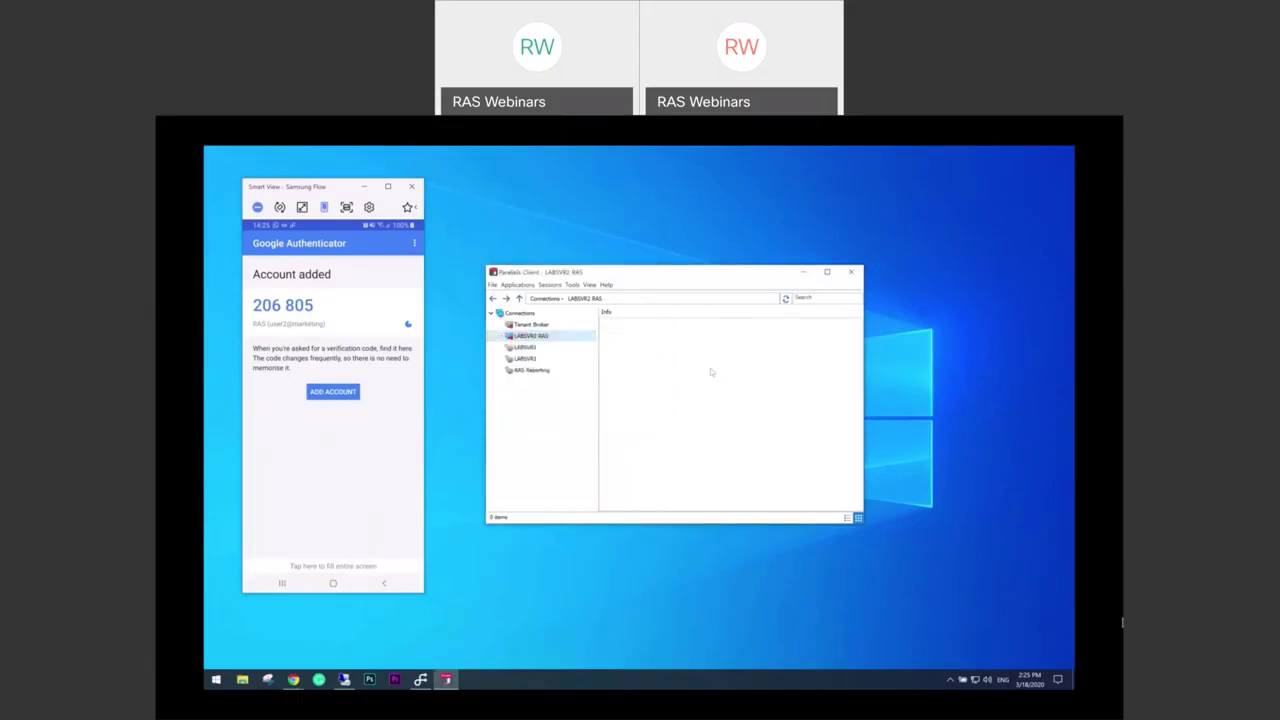
{"action": "left_click", "coordinate": [345, 681]}
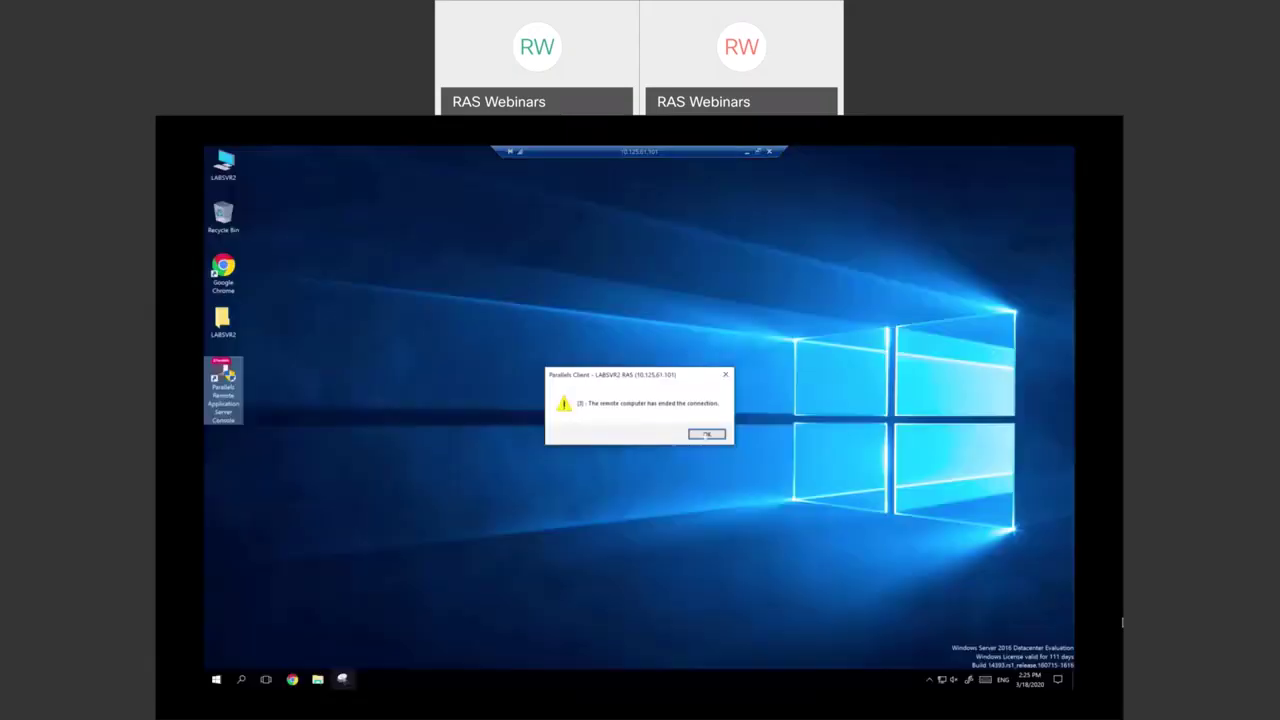
Dismiss the ended-connection message, set the MFA provider to None, apply, close the console, and exit the session
{"action": "left_click", "coordinate": [706, 435]}
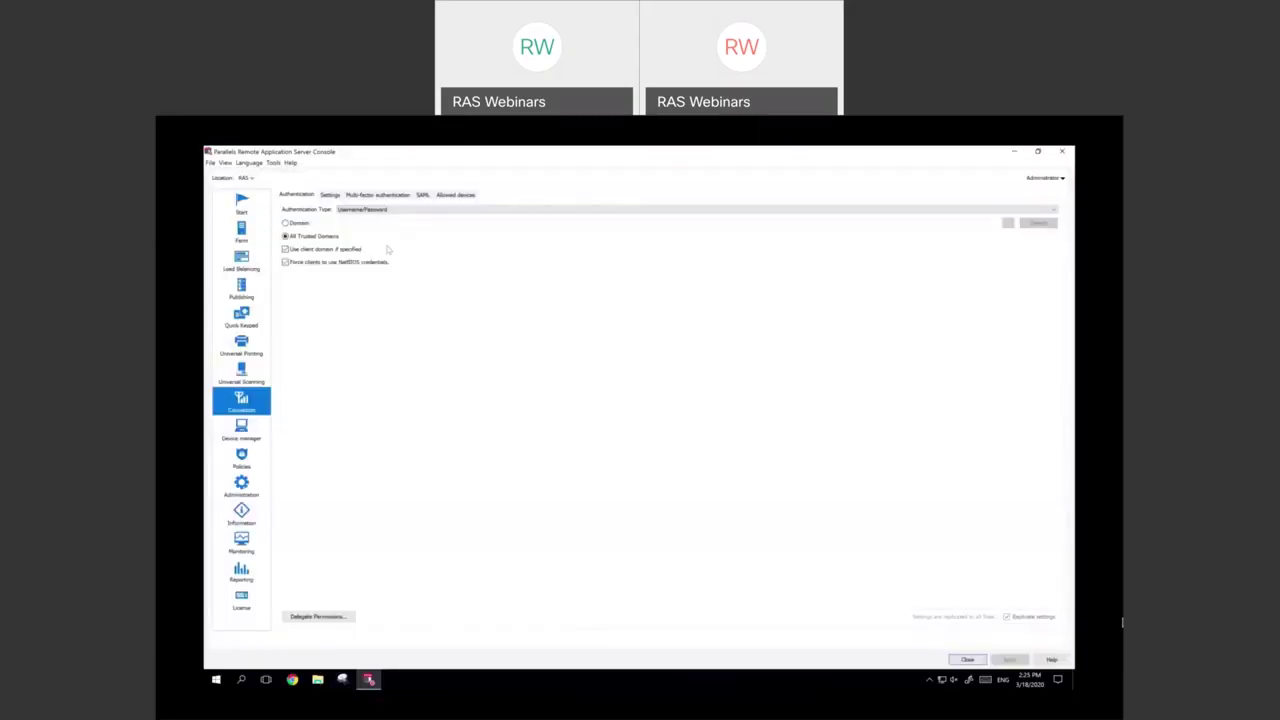
{"action": "left_click", "coordinate": [375, 195]}
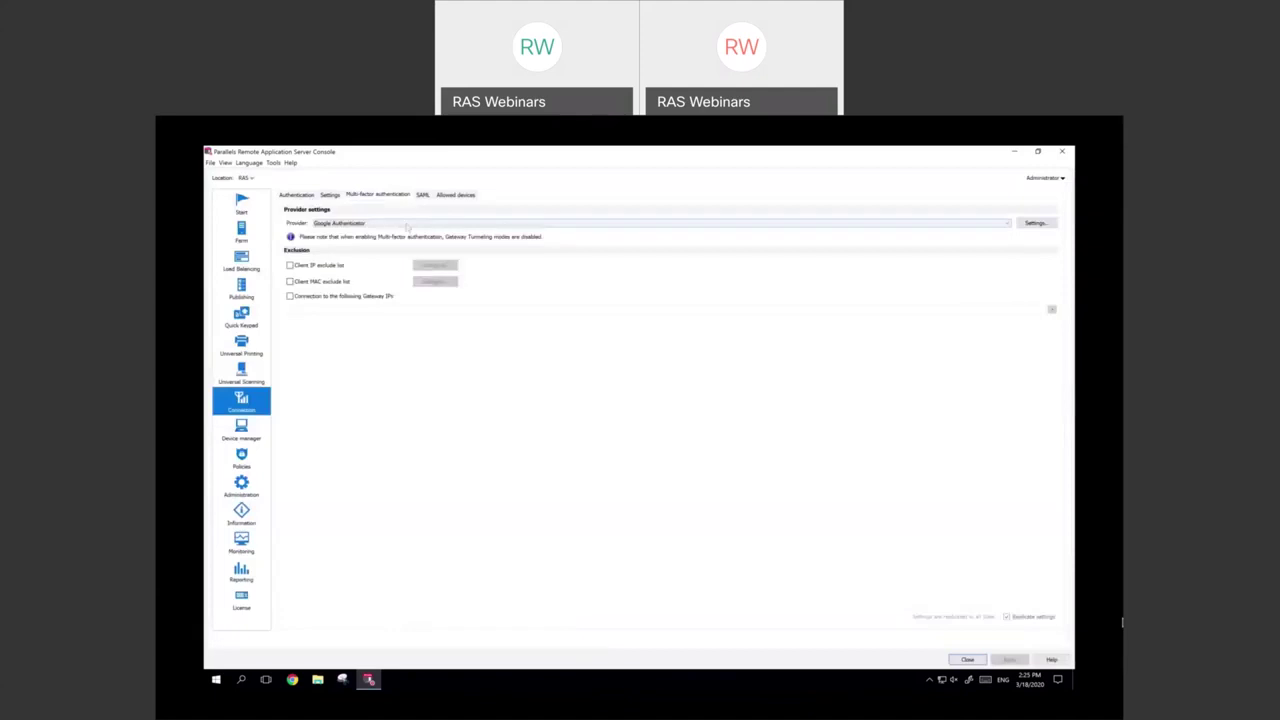
{"action": "left_click", "coordinate": [407, 224]}
{"action": "left_click", "coordinate": [407, 230]}
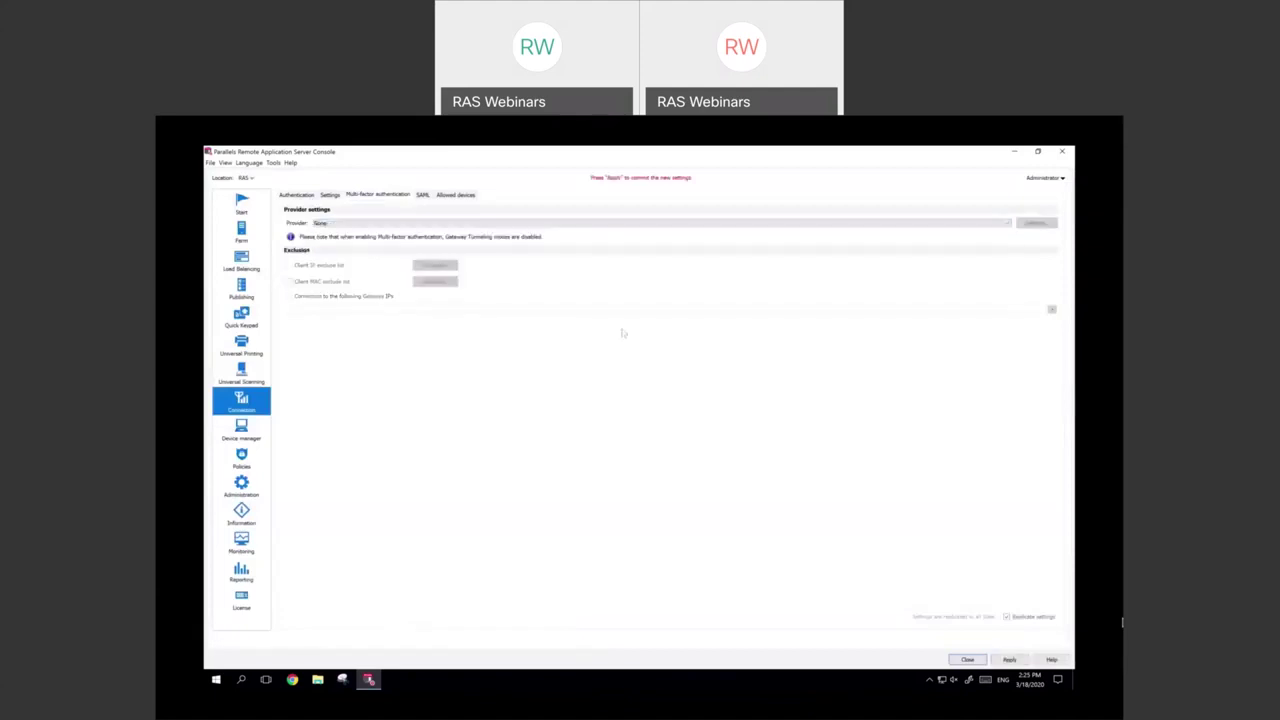
{"action": "left_click", "coordinate": [1009, 660]}
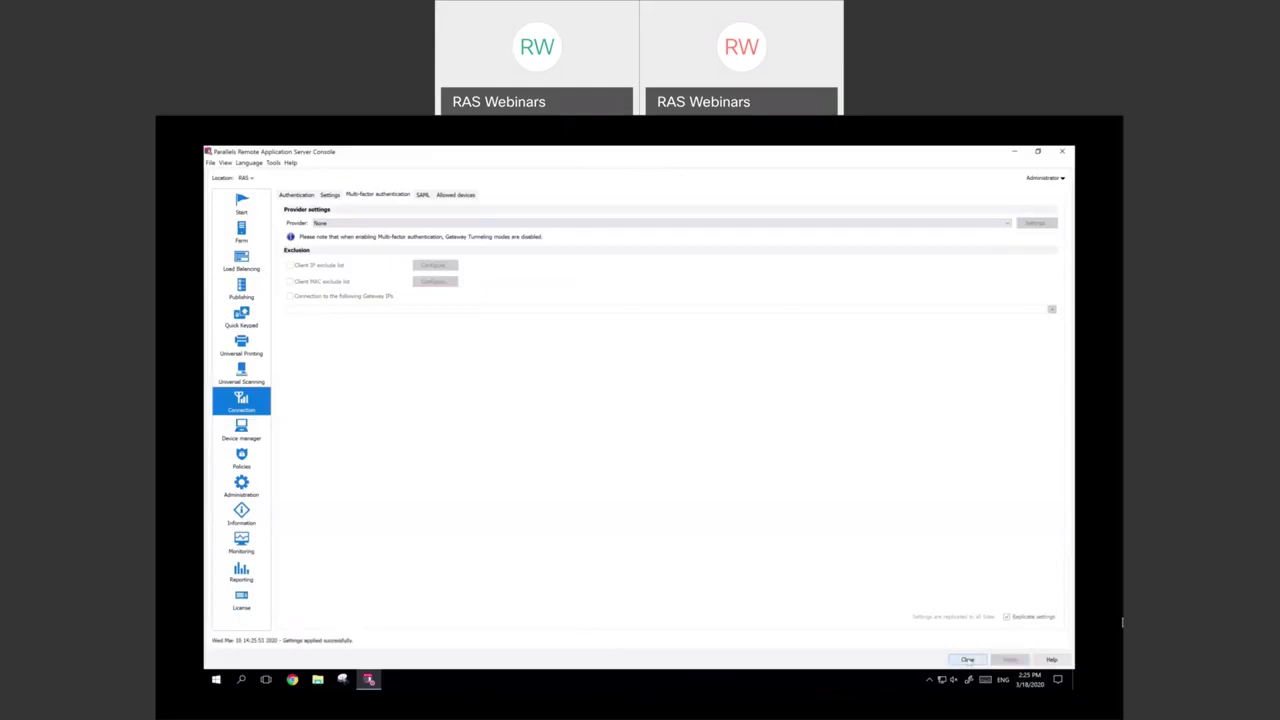
{"action": "left_click", "coordinate": [967, 660]}
{"action": "left_click", "coordinate": [746, 152]}
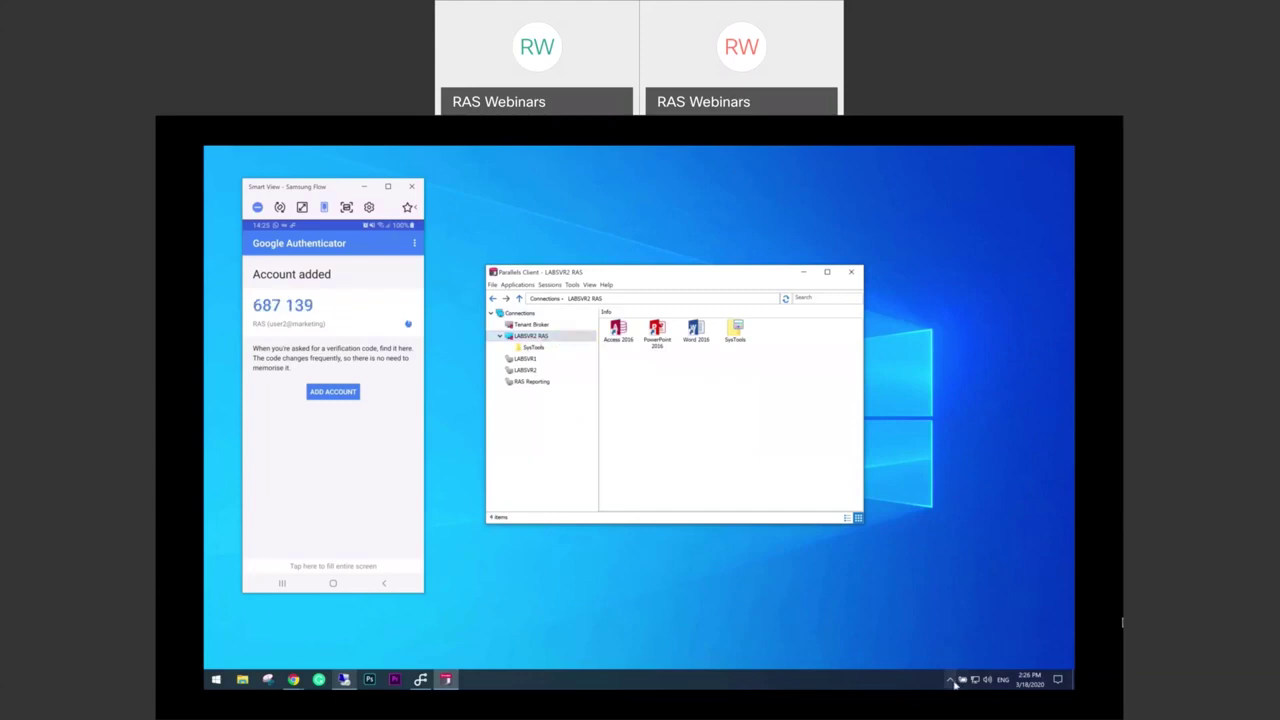
Log off the LABSVR2 RAS session and return the phone to its home screen
{"action": "right_click", "coordinate": [518, 334]}
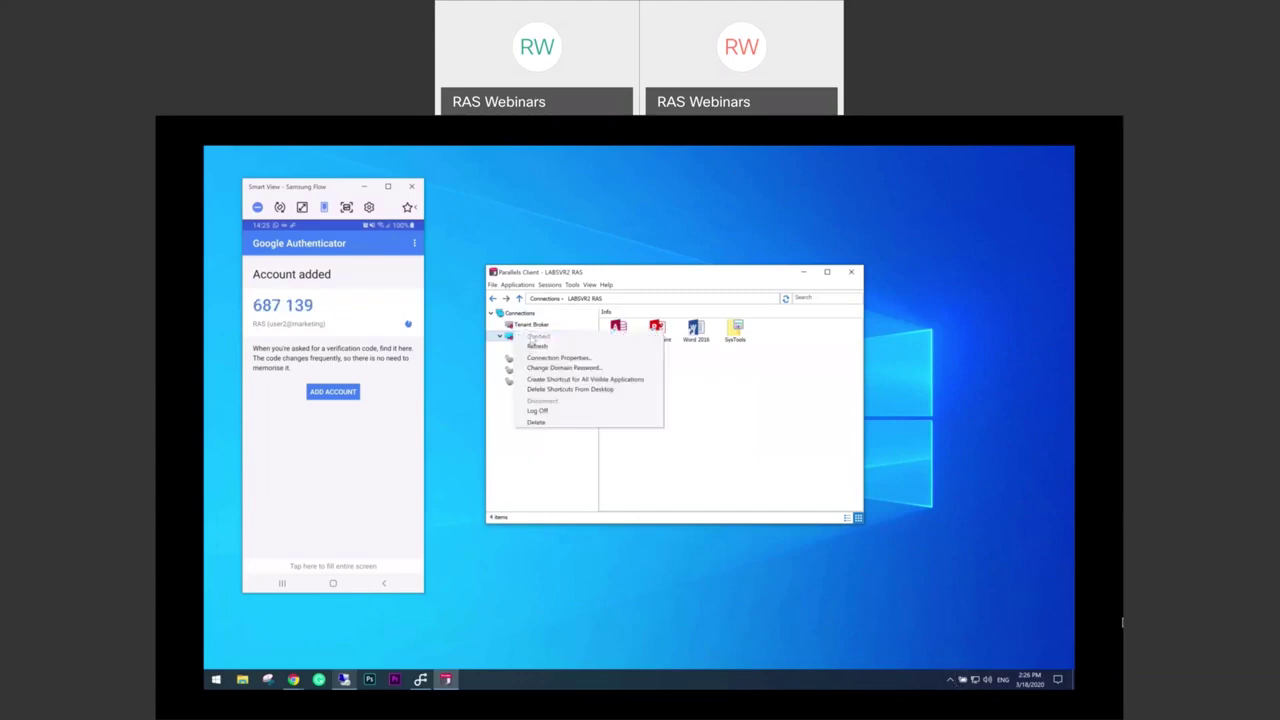
{"action": "left_click", "coordinate": [582, 412]}
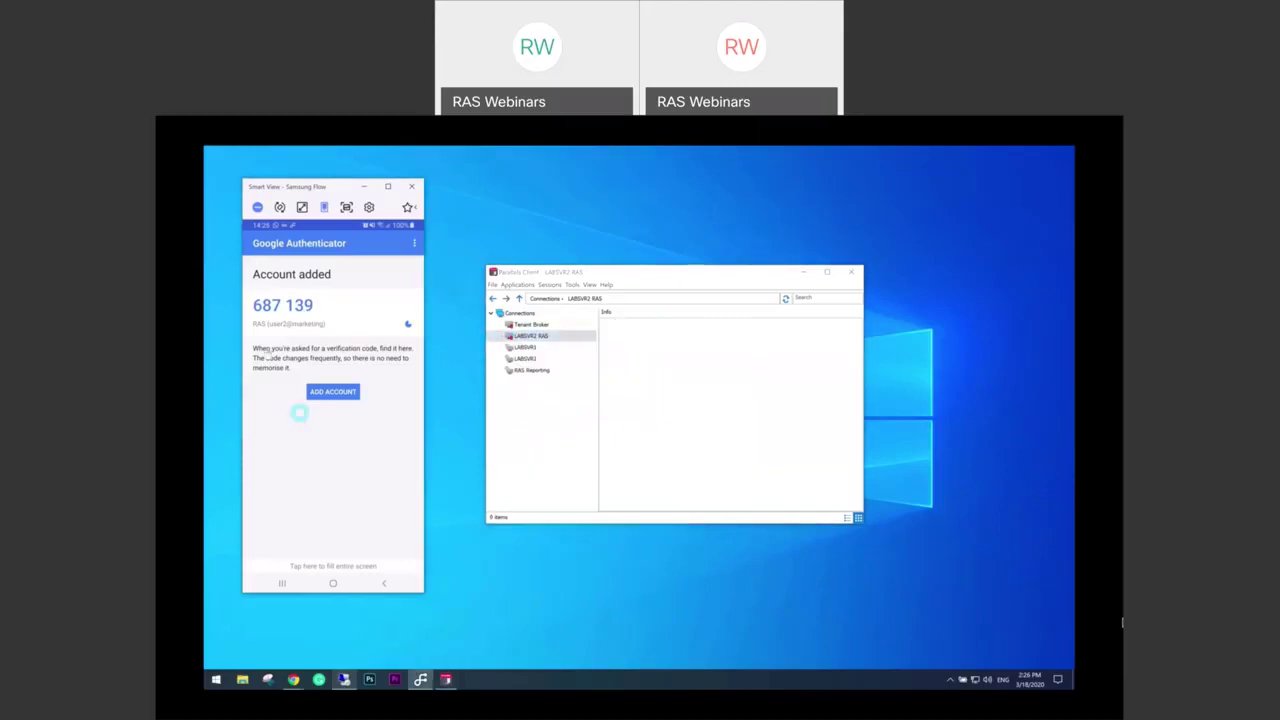
{"action": "mouse_move", "coordinate": [343, 679]}
{"action": "left_click", "coordinate": [283, 580]}
{"action": "left_click", "coordinate": [333, 583]}
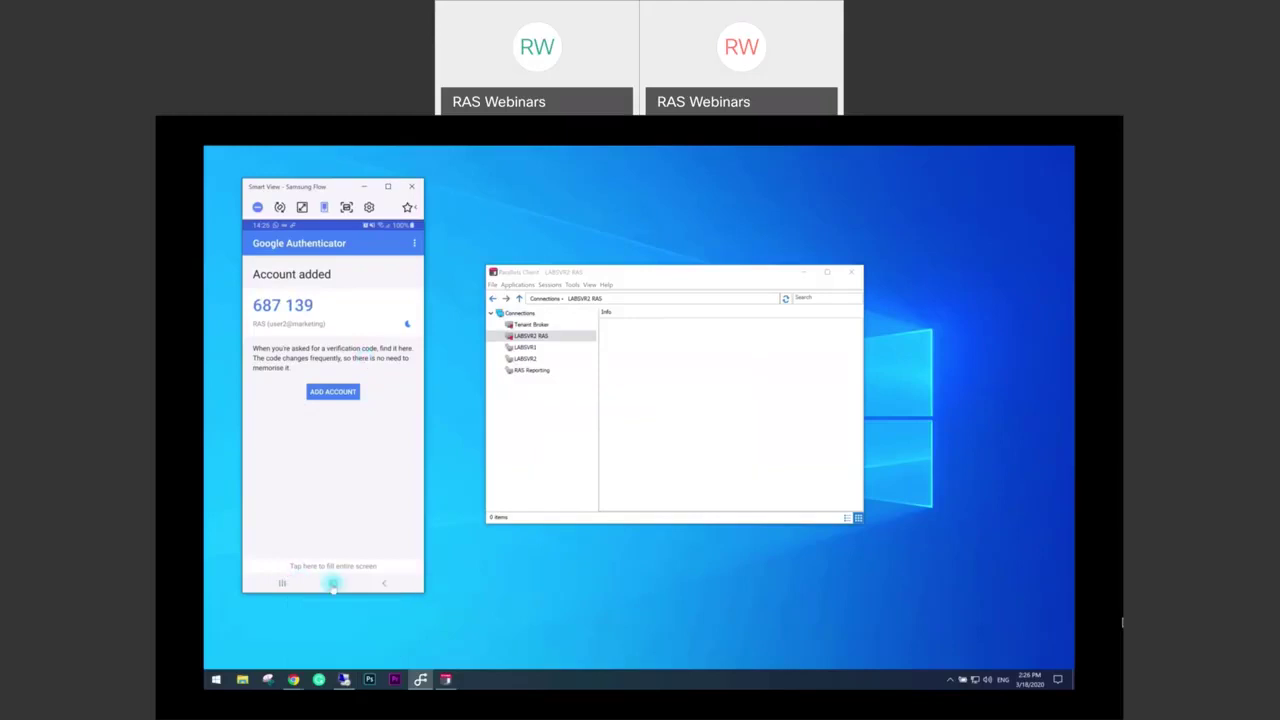
Connect to LABSVR2 in Parallels Client, browse SysTools, then return to the remote server session
{"action": "left_click", "coordinate": [299, 265]}
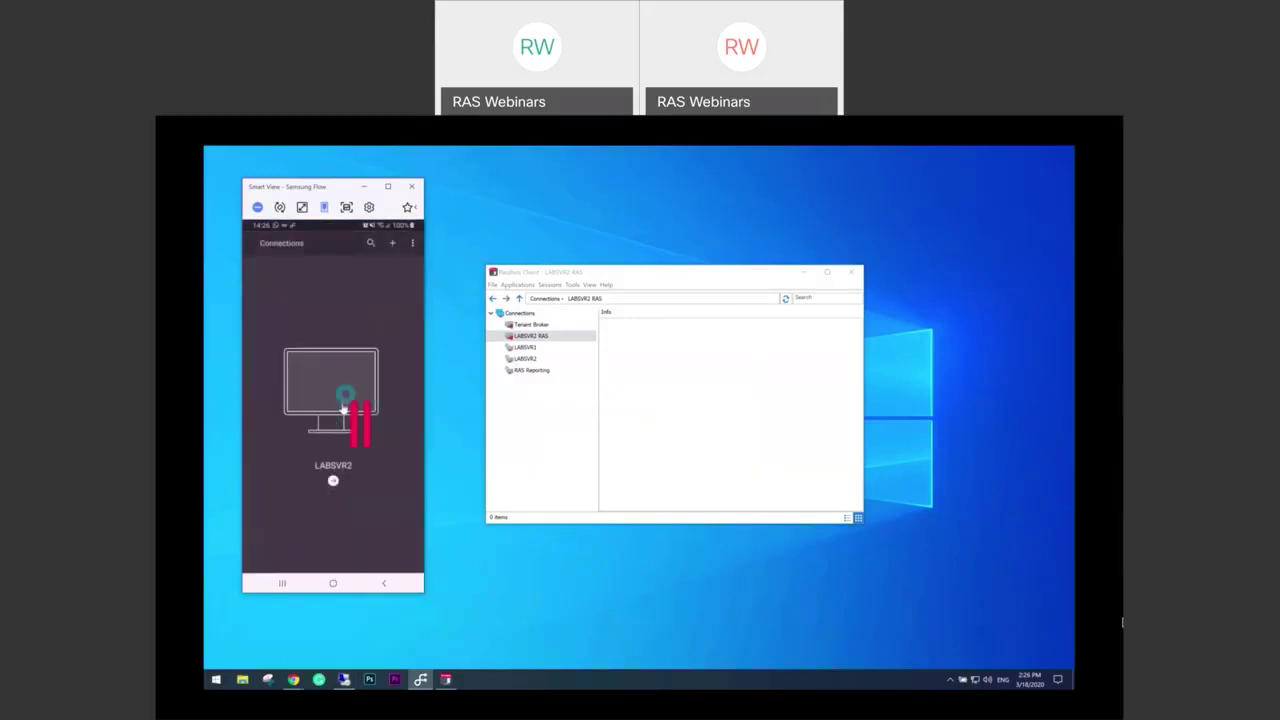
{"action": "left_click", "coordinate": [336, 392]}
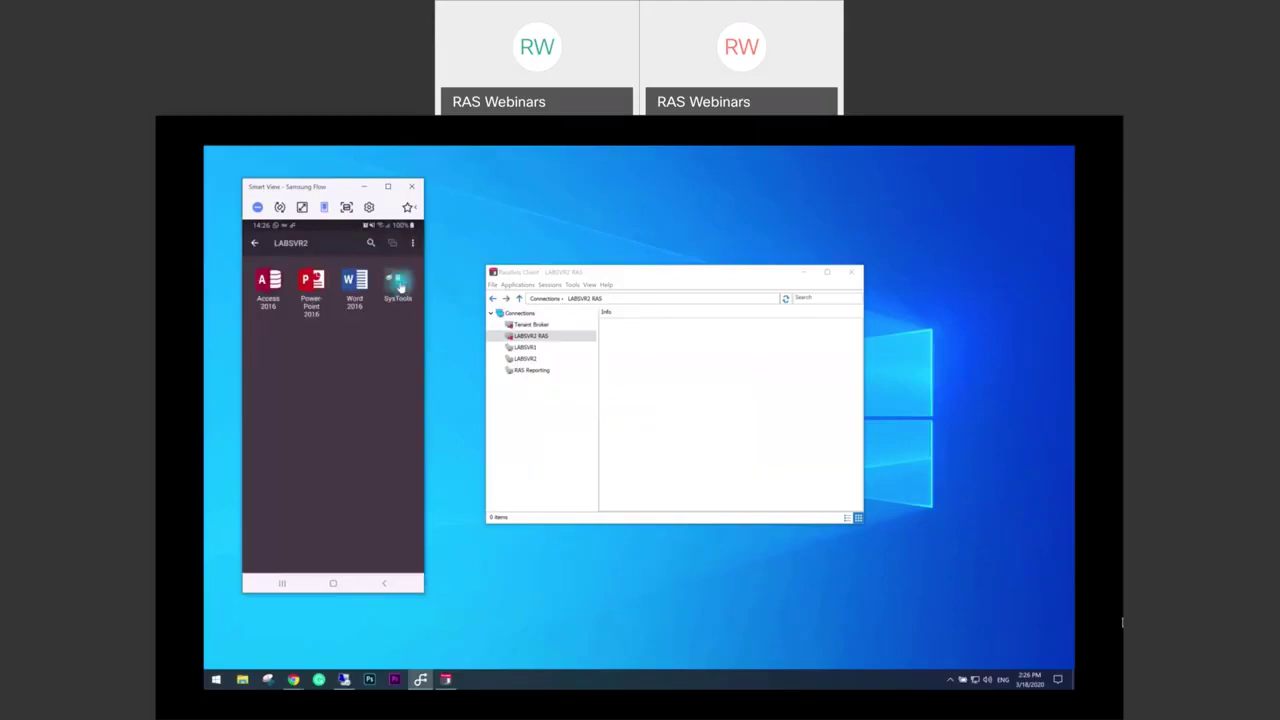
{"action": "left_click", "coordinate": [399, 286]}
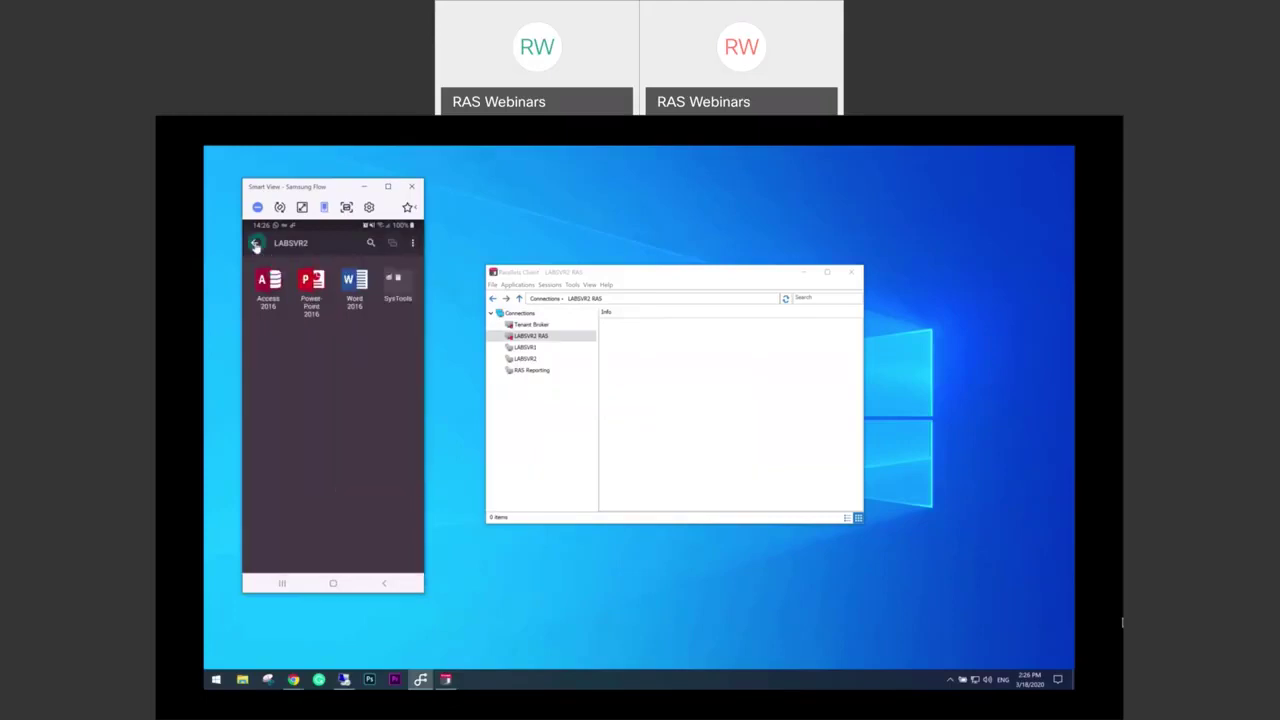
{"action": "left_click", "coordinate": [333, 584]}
{"action": "left_click", "coordinate": [333, 584]}
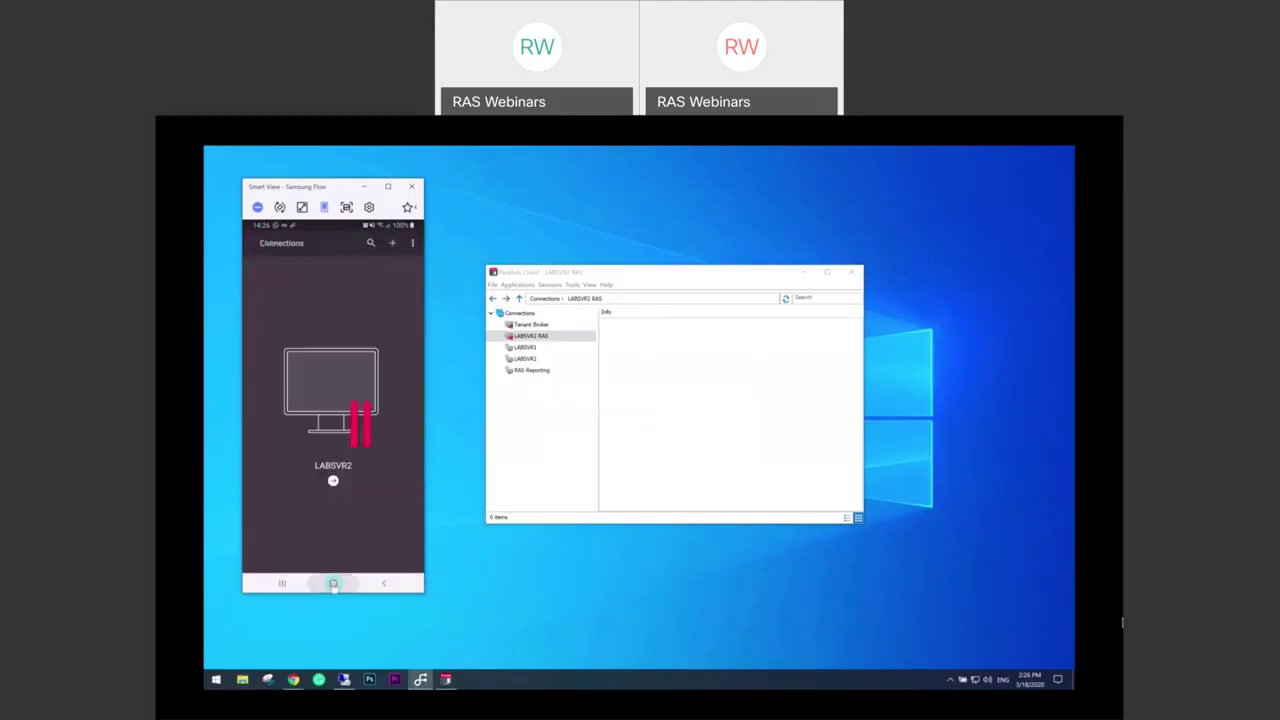
{"action": "mouse_move", "coordinate": [343, 679]}
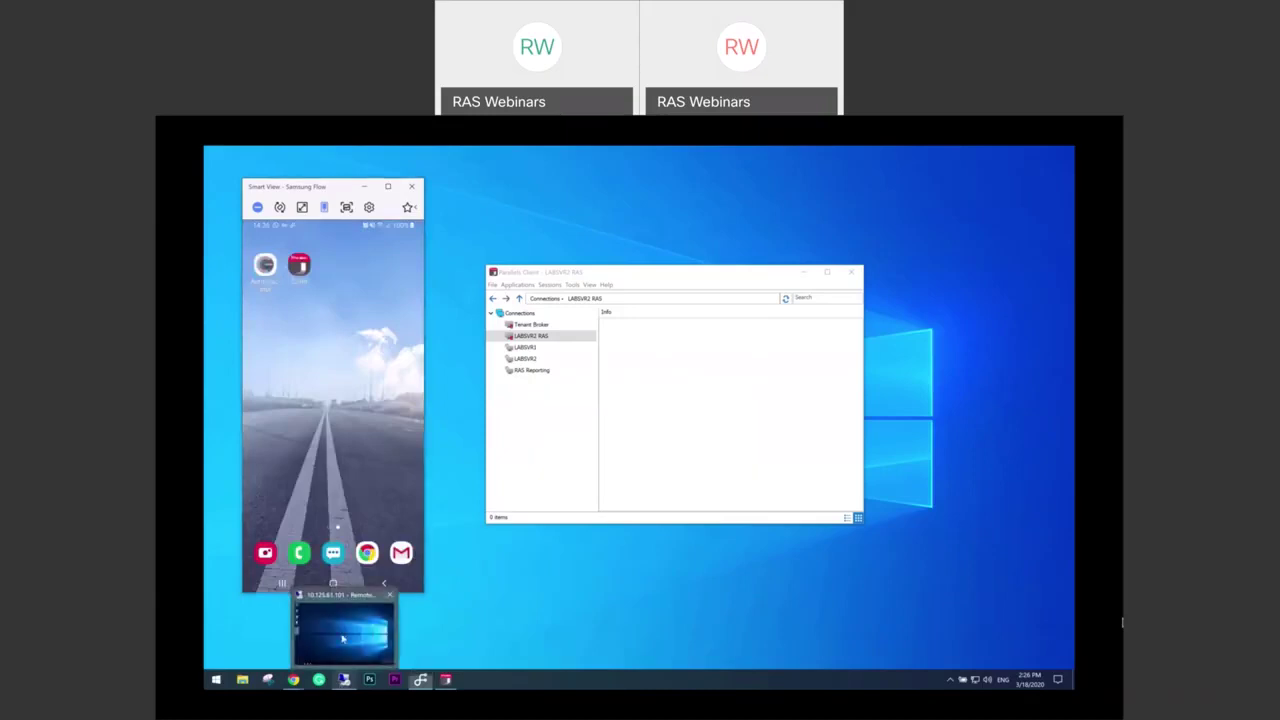
{"action": "left_click", "coordinate": [342, 637]}
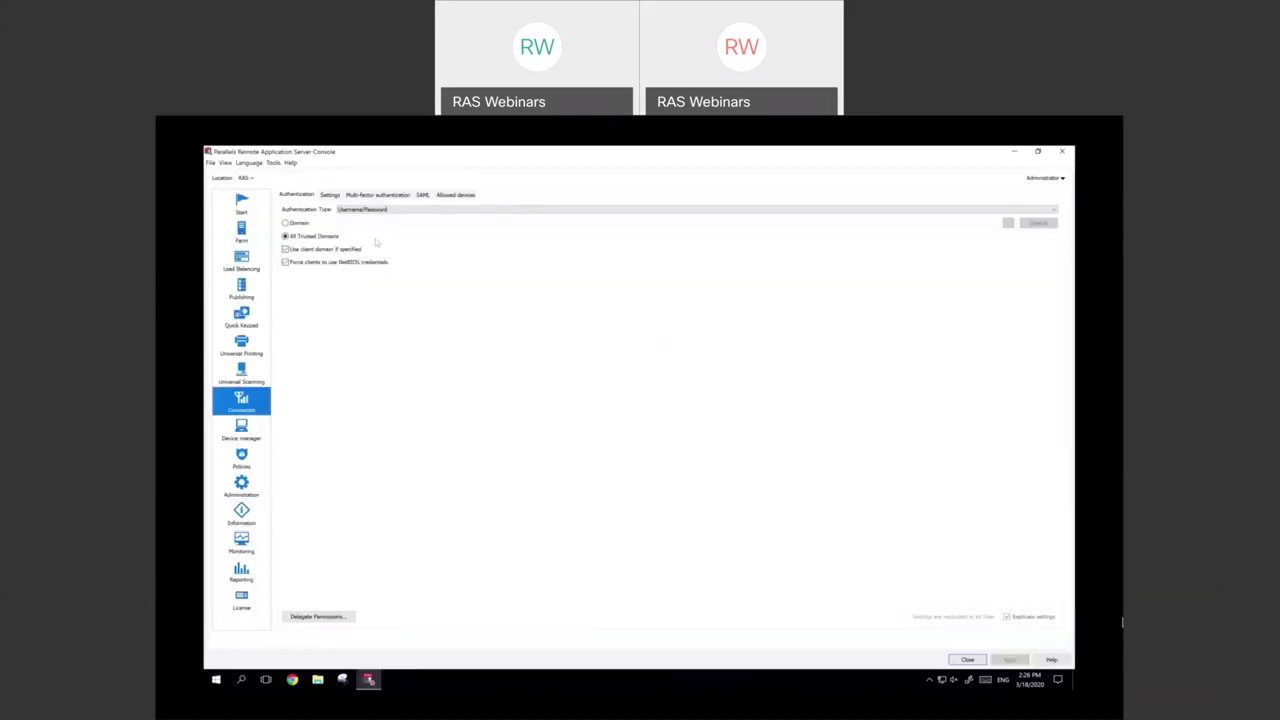
Select Google Authenticator in the MFA Provider list, apply it, and minimize the remote session
{"action": "left_click", "coordinate": [379, 195]}
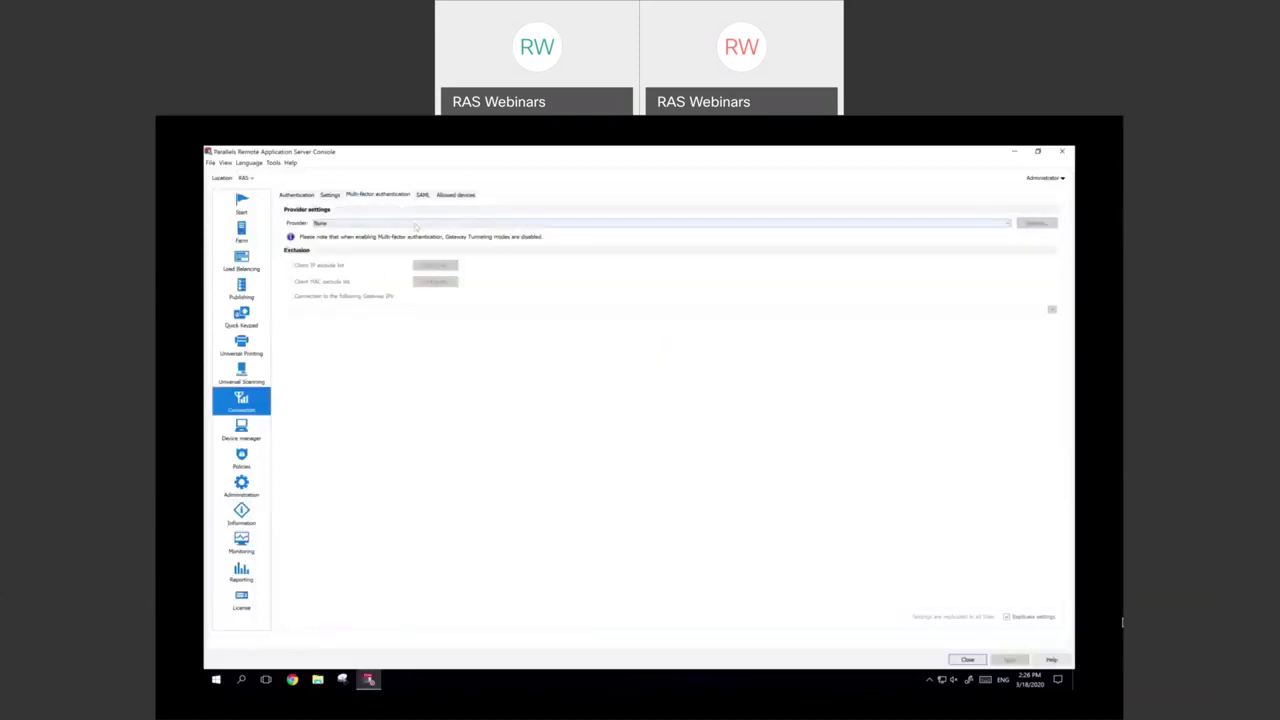
{"action": "left_click", "coordinate": [415, 224]}
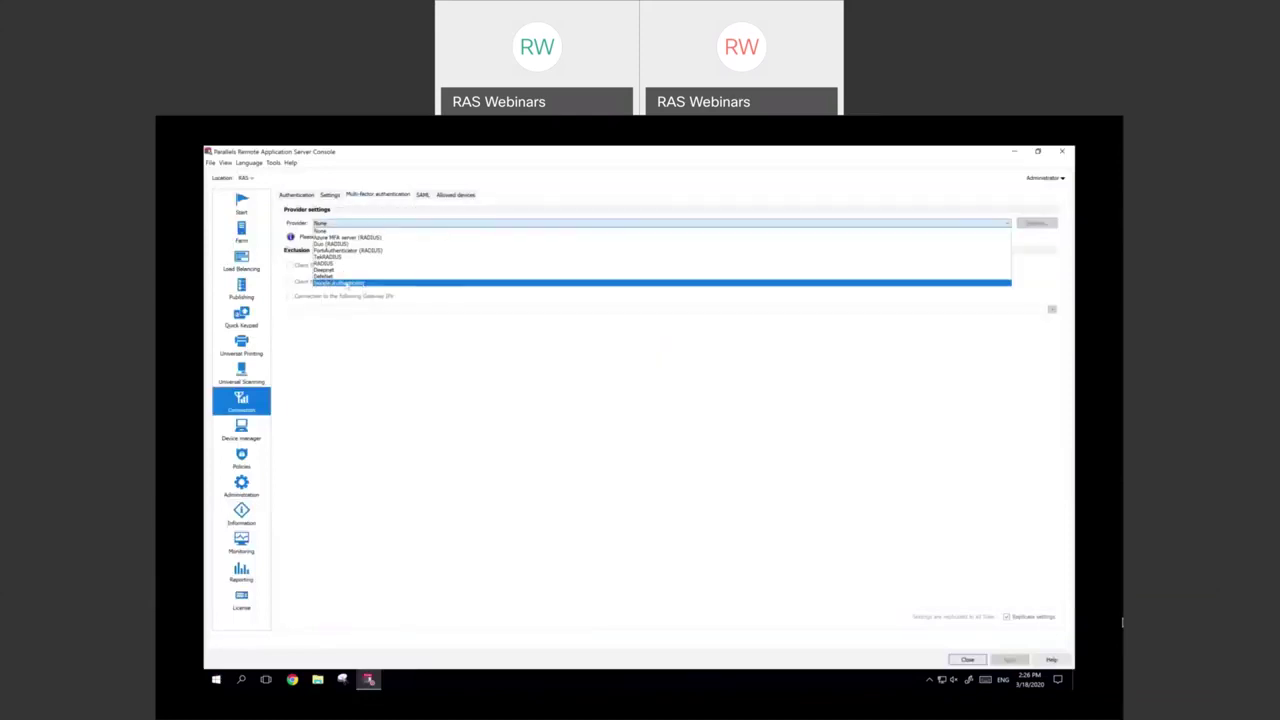
{"action": "left_click", "coordinate": [348, 284]}
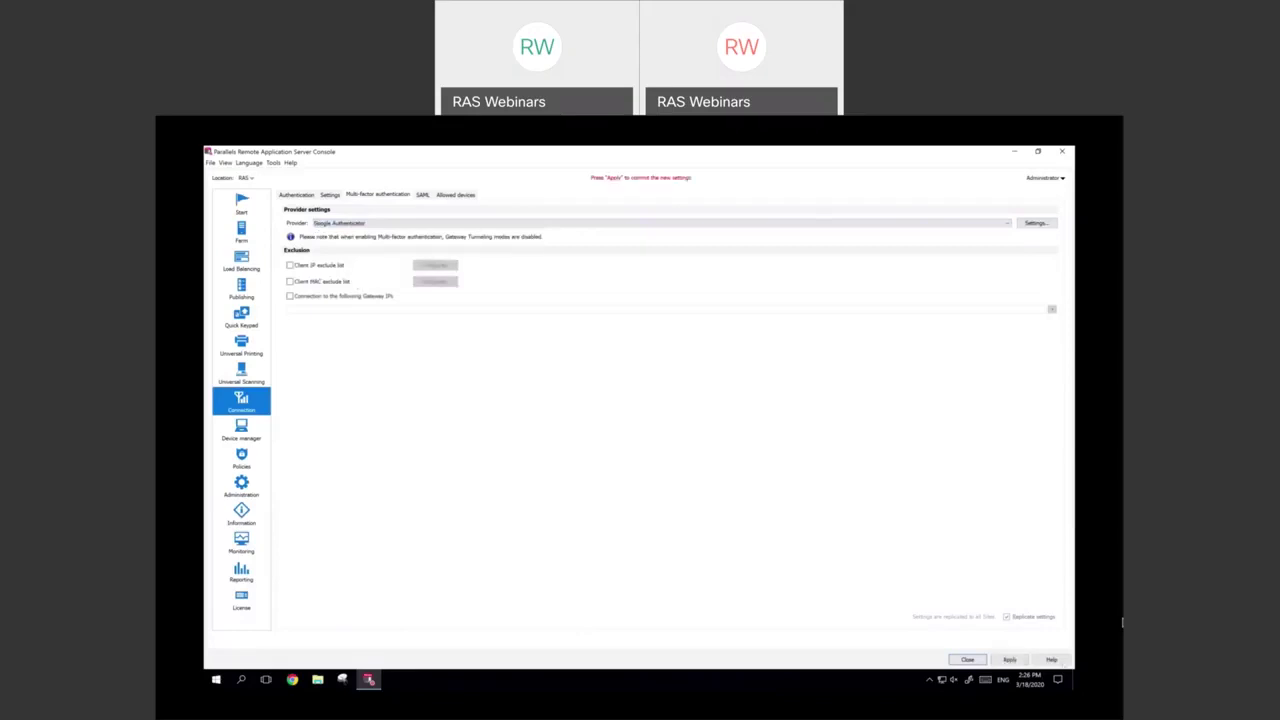
{"action": "left_click", "coordinate": [1010, 659]}
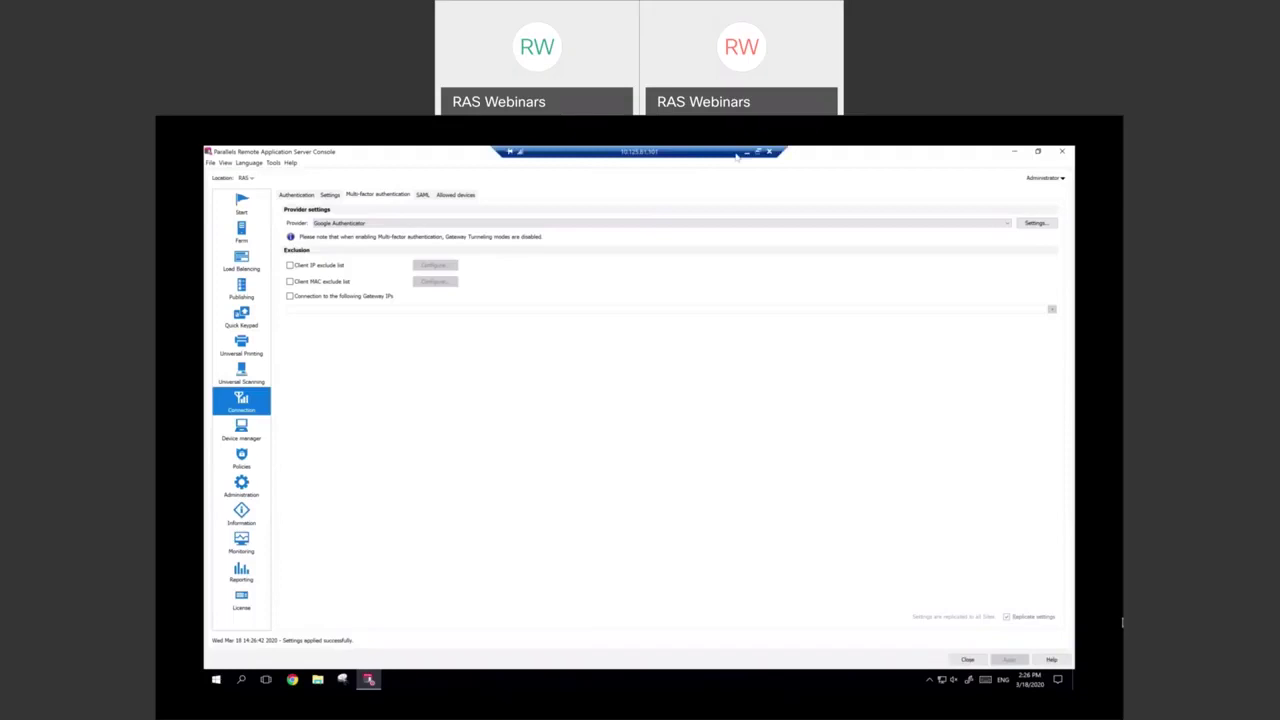
{"action": "left_click", "coordinate": [747, 152]}
Read the one-time code in Google Authenticator and reopen the Parallels Client login
{"action": "left_click", "coordinate": [332, 380]}
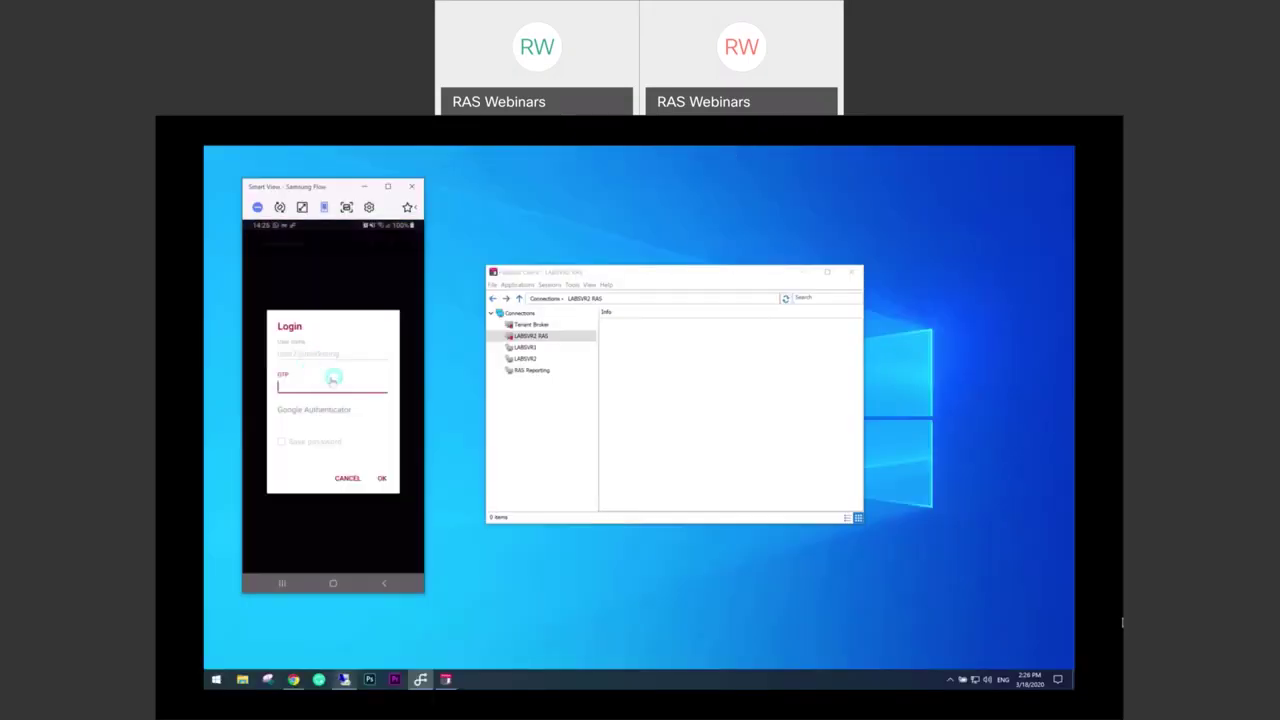
{"action": "left_click", "coordinate": [283, 584]}
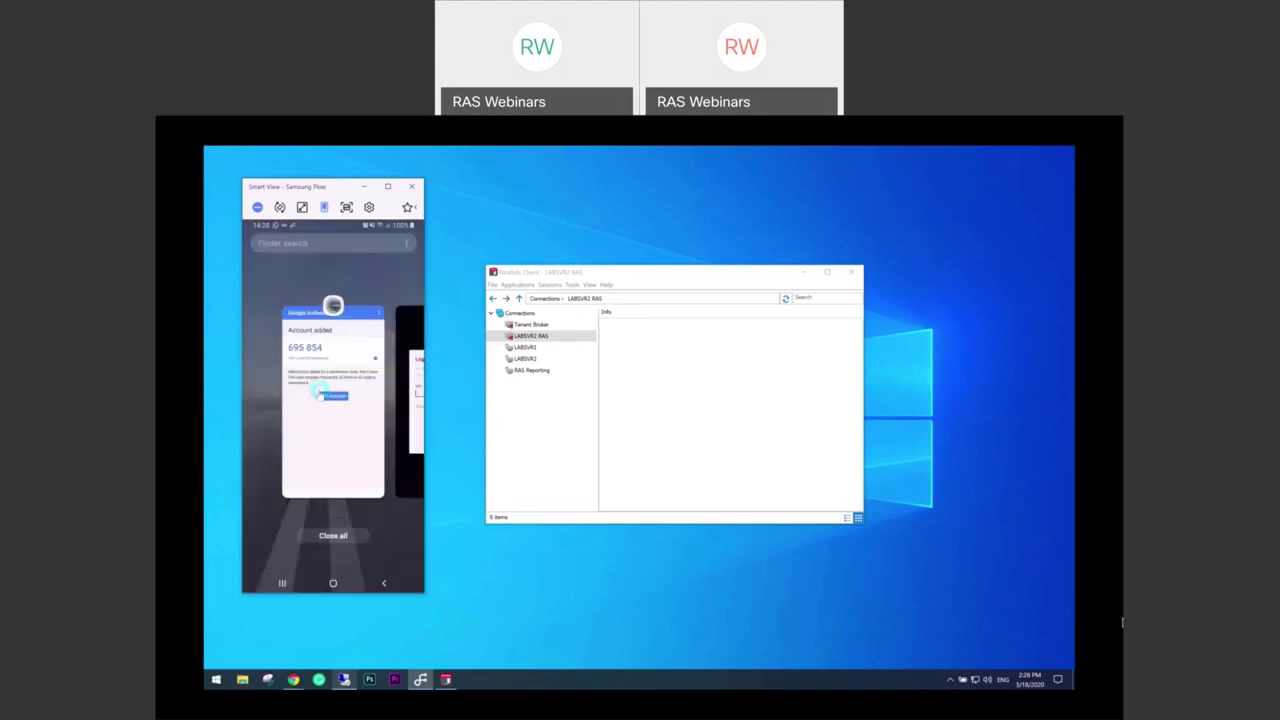
{"action": "left_click", "coordinate": [320, 394]}
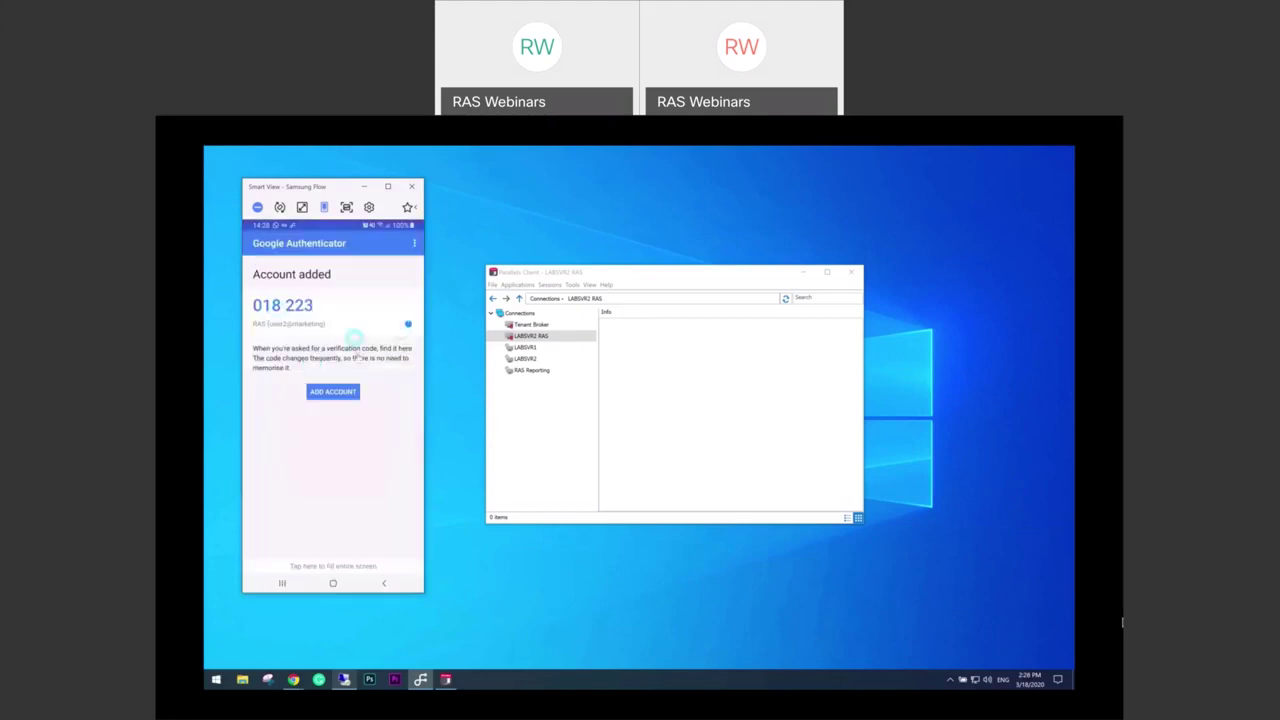
{"action": "left_click", "coordinate": [333, 583]}
{"action": "left_click", "coordinate": [299, 265]}
Enter the one-time code to sign in to LABSVR2, open SysTools, and return to Connections
{"action": "left_click", "coordinate": [336, 377]}
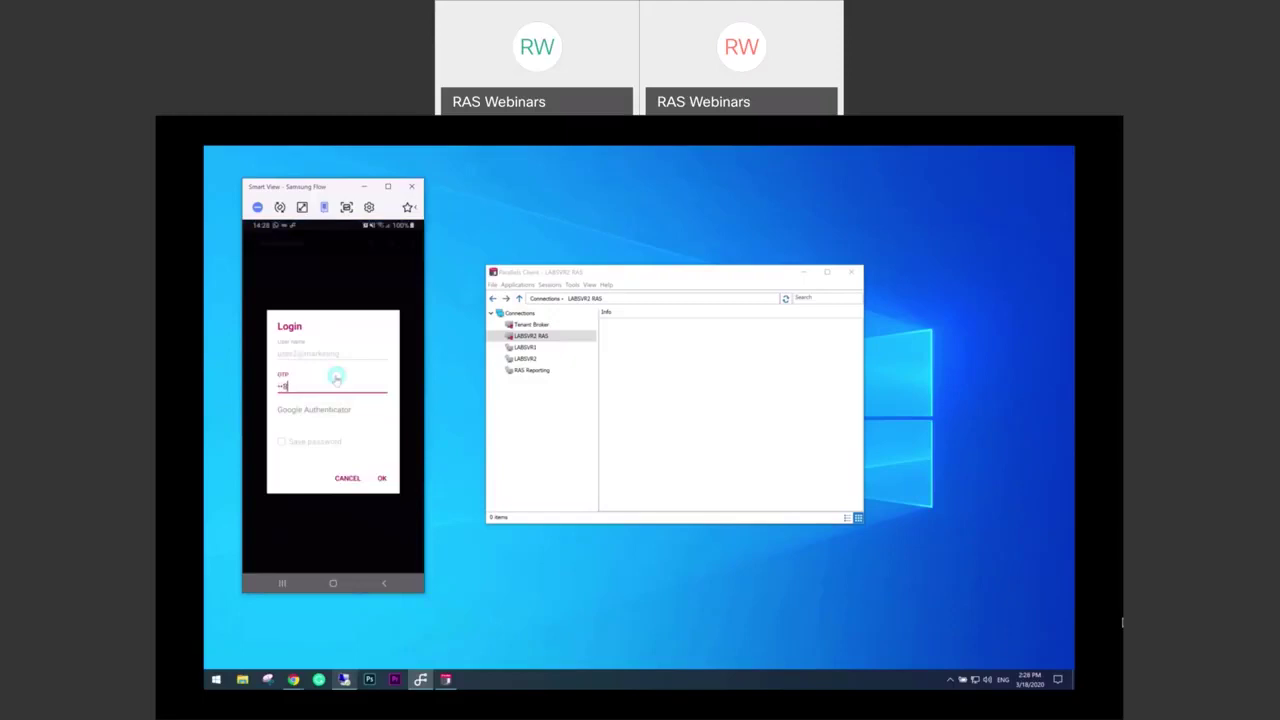
{"action": "key", "text": "Return"}
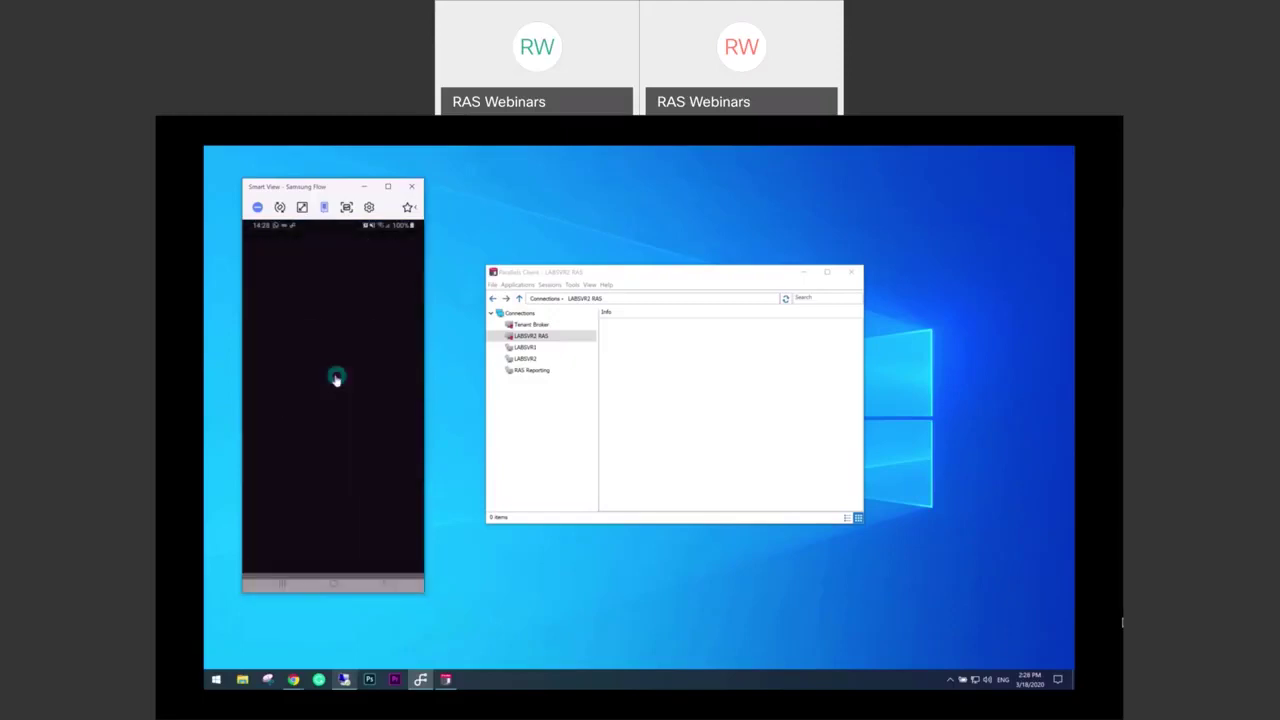
{"action": "left_click", "coordinate": [395, 286]}
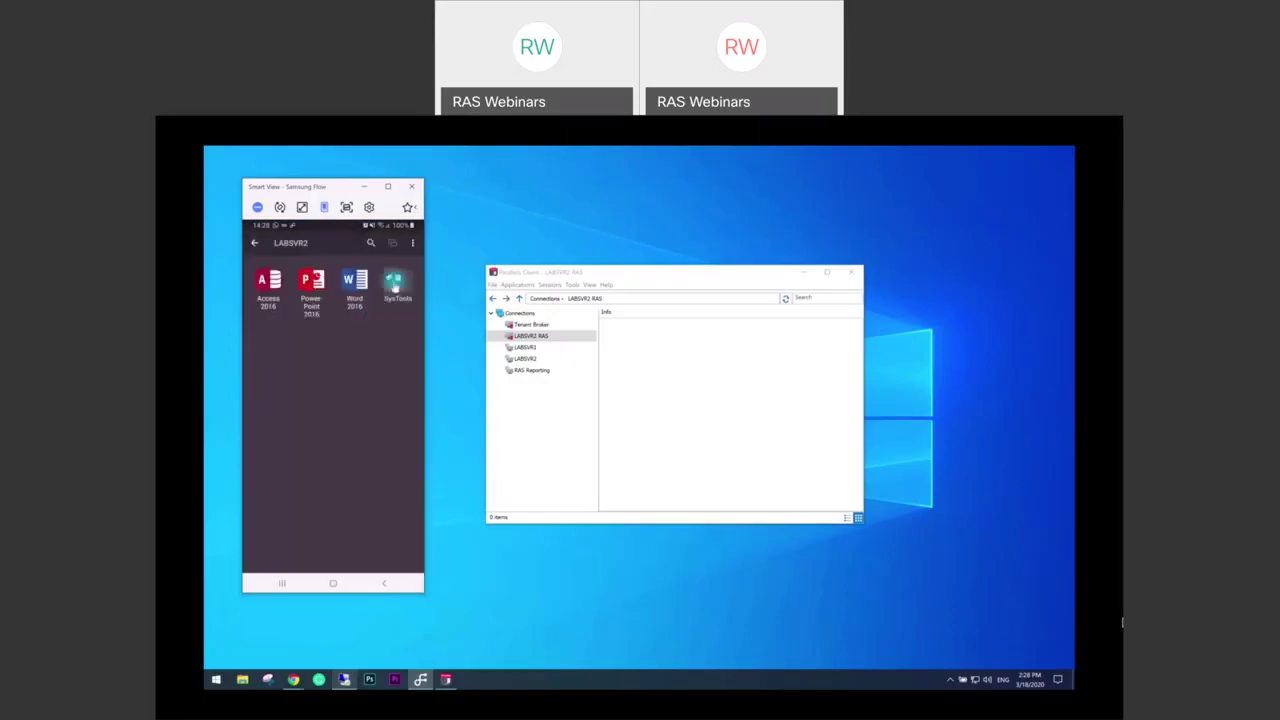
{"action": "left_click", "coordinate": [257, 247]}
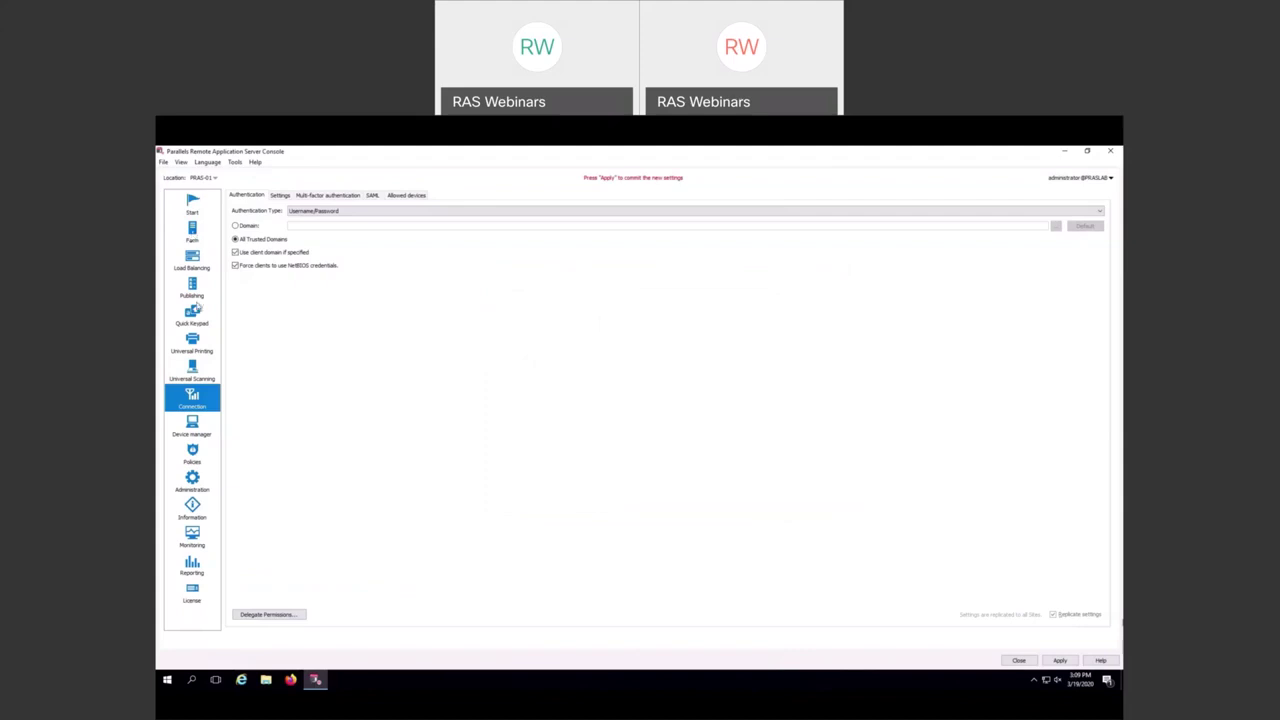
Choose Google Authenticator as MFA provider, inspect its enrollment settings, and cancel without saving
{"action": "left_click", "coordinate": [320, 196]}
{"action": "left_click", "coordinate": [323, 225]}
{"action": "left_click", "coordinate": [305, 286]}
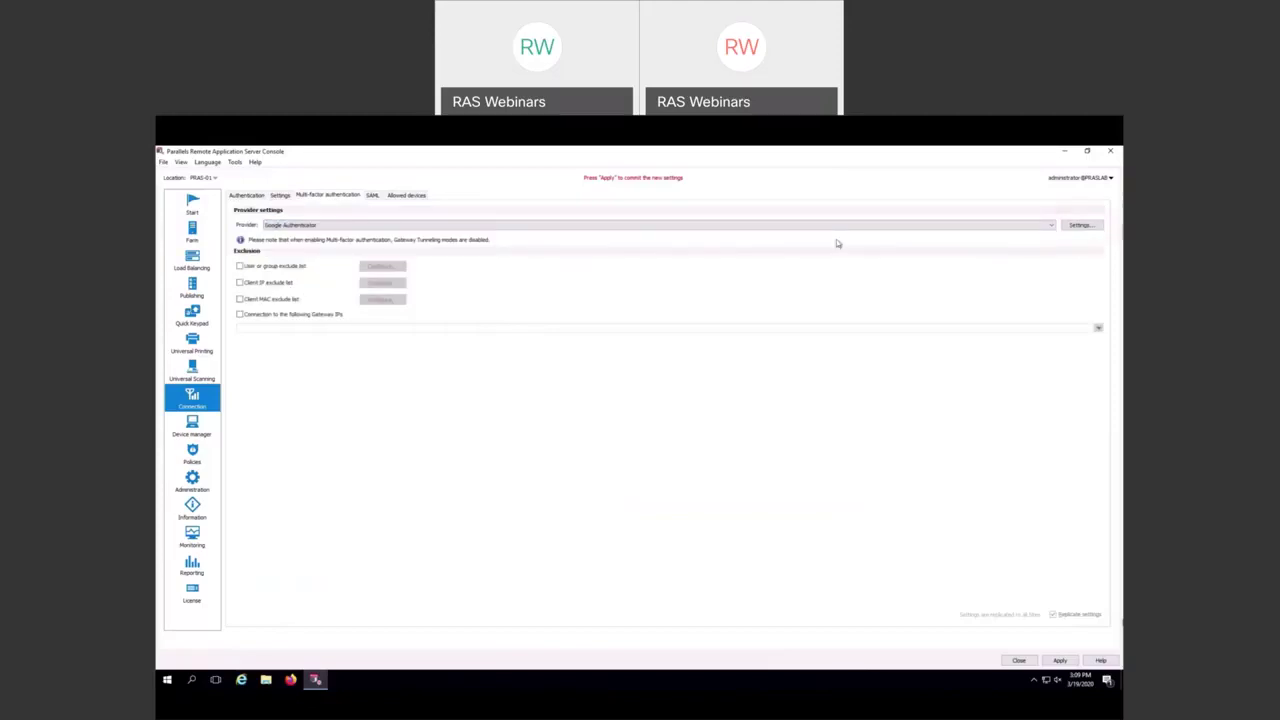
{"action": "left_click", "coordinate": [1088, 227]}
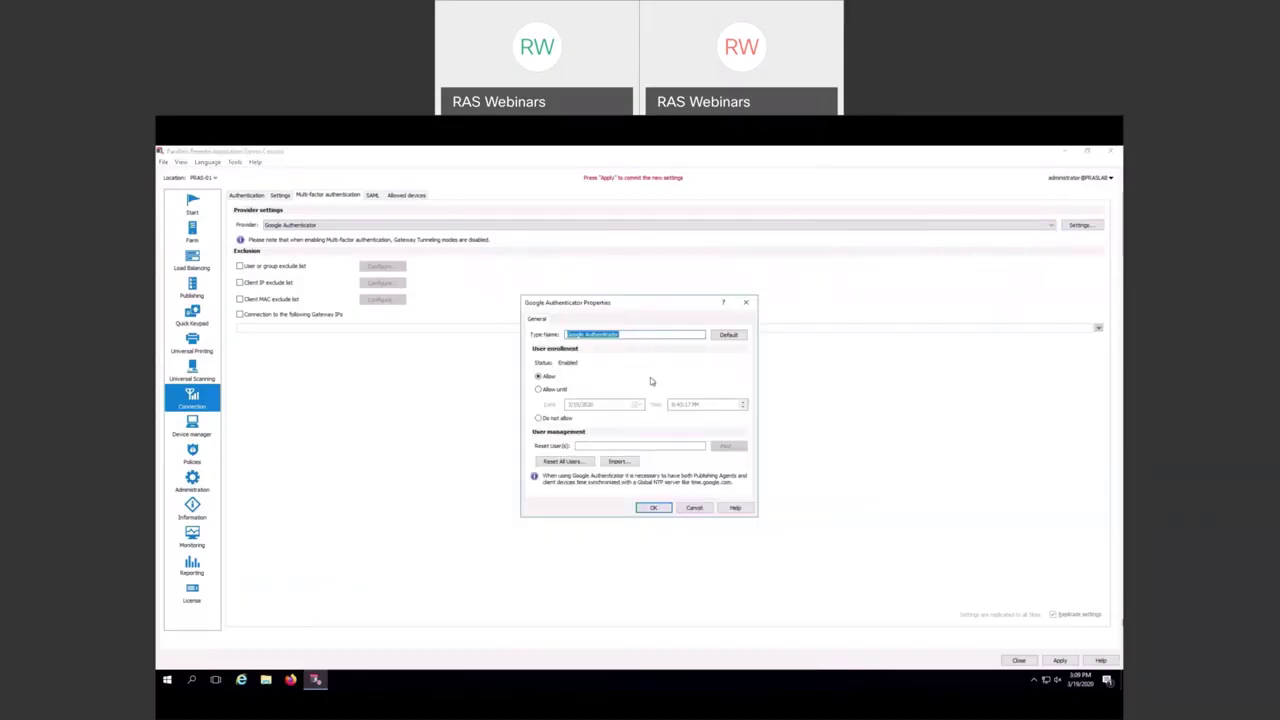
{"action": "left_click", "coordinate": [647, 336]}
{"action": "left_click", "coordinate": [583, 446]}
{"action": "left_click", "coordinate": [691, 512]}
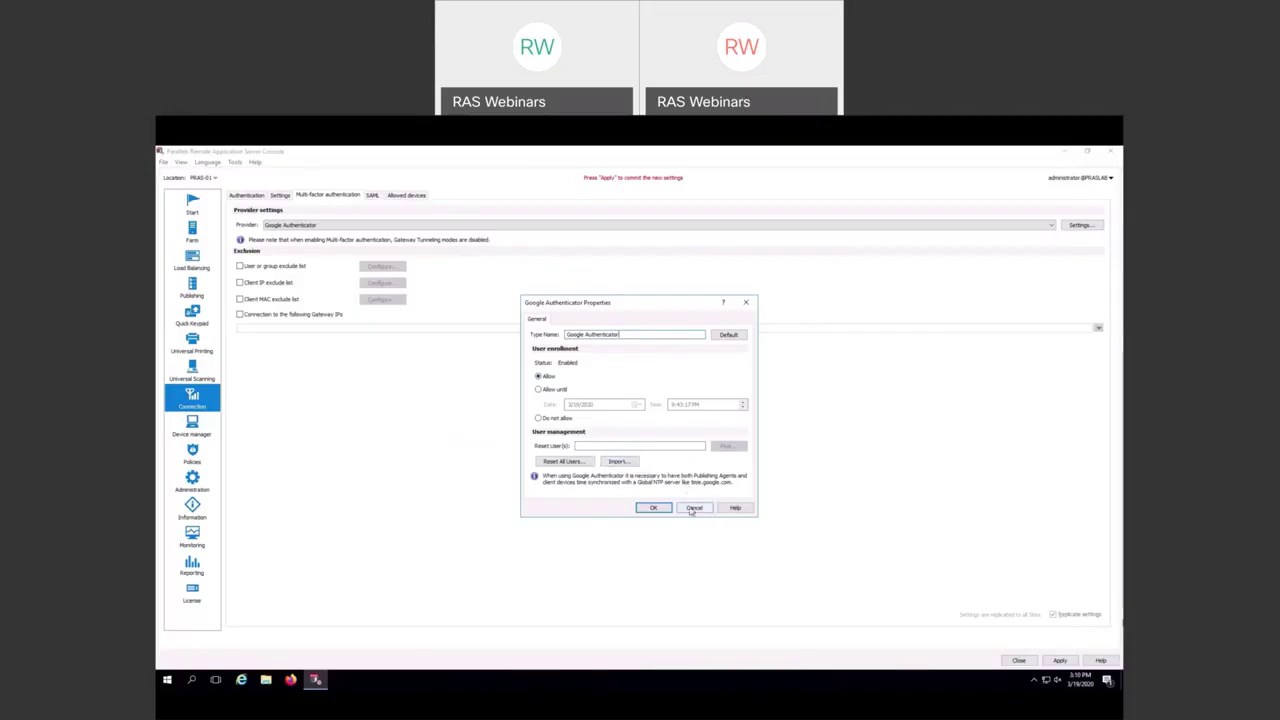
{"action": "left_click", "coordinate": [691, 510]}
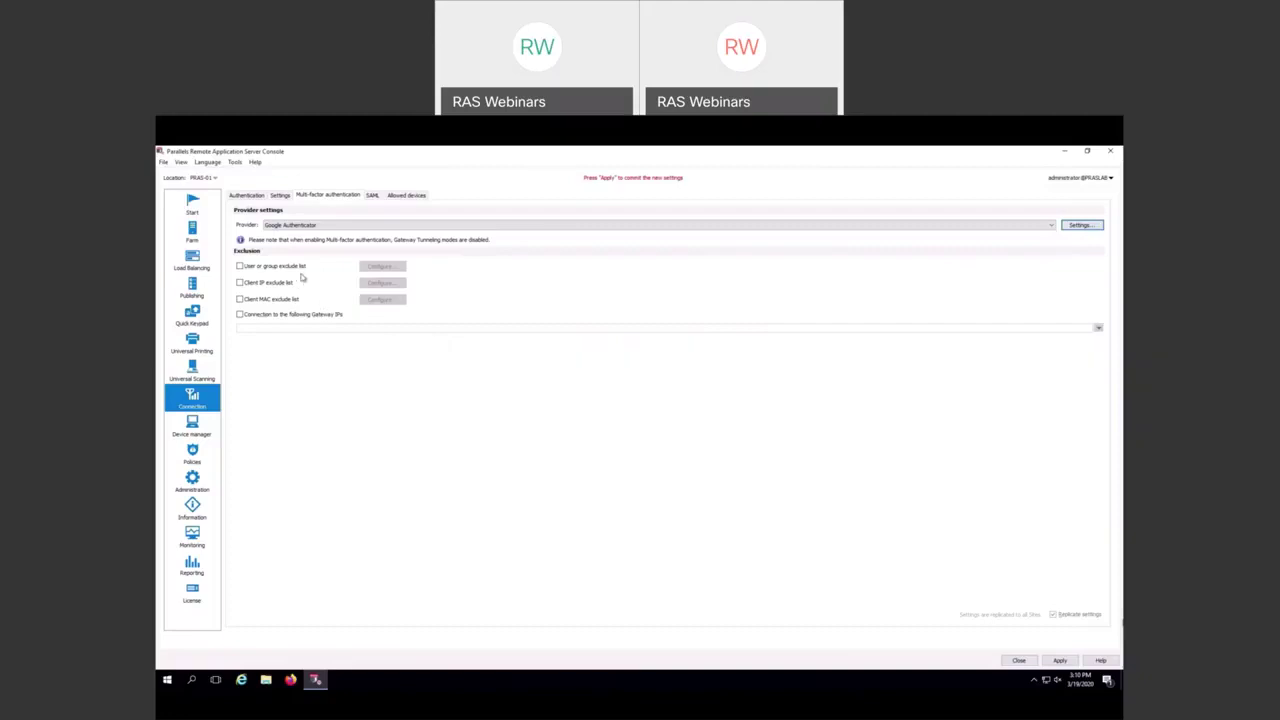
Tick 'User or group exclude list' under Exclusion and open its Configure… dialog
{"action": "left_click", "coordinate": [275, 267]}
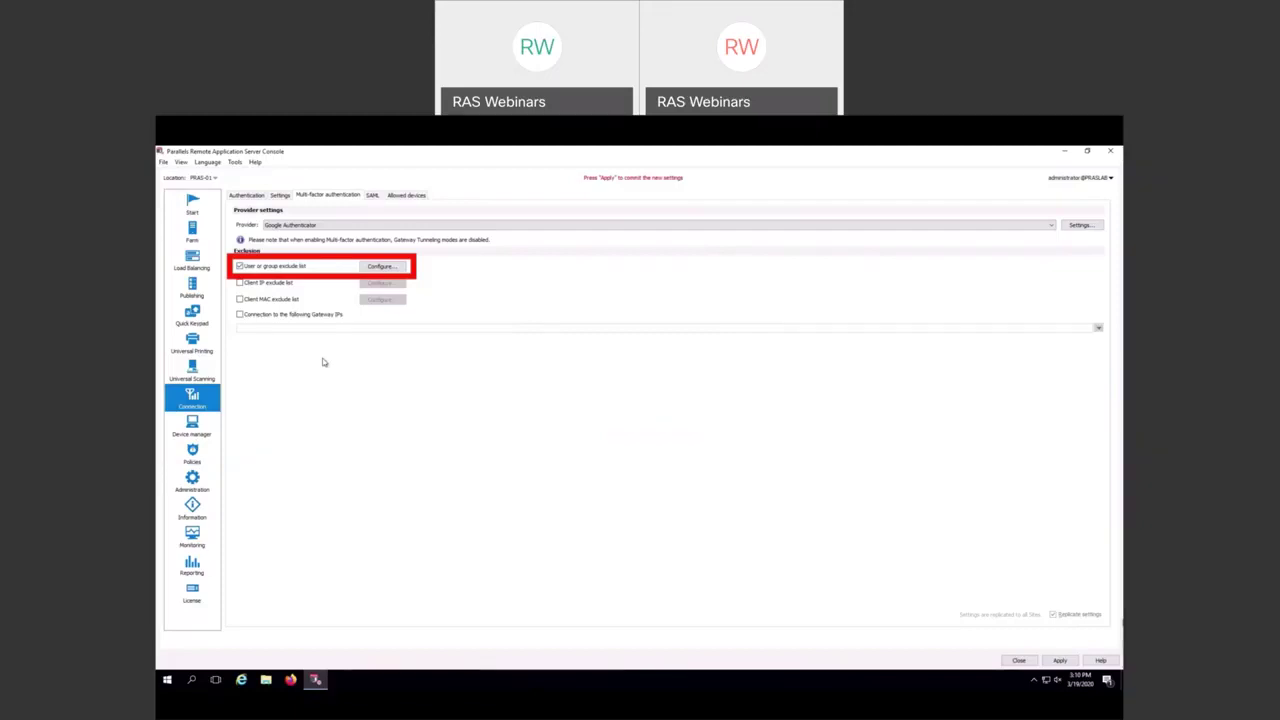
{"action": "left_click", "coordinate": [381, 266]}
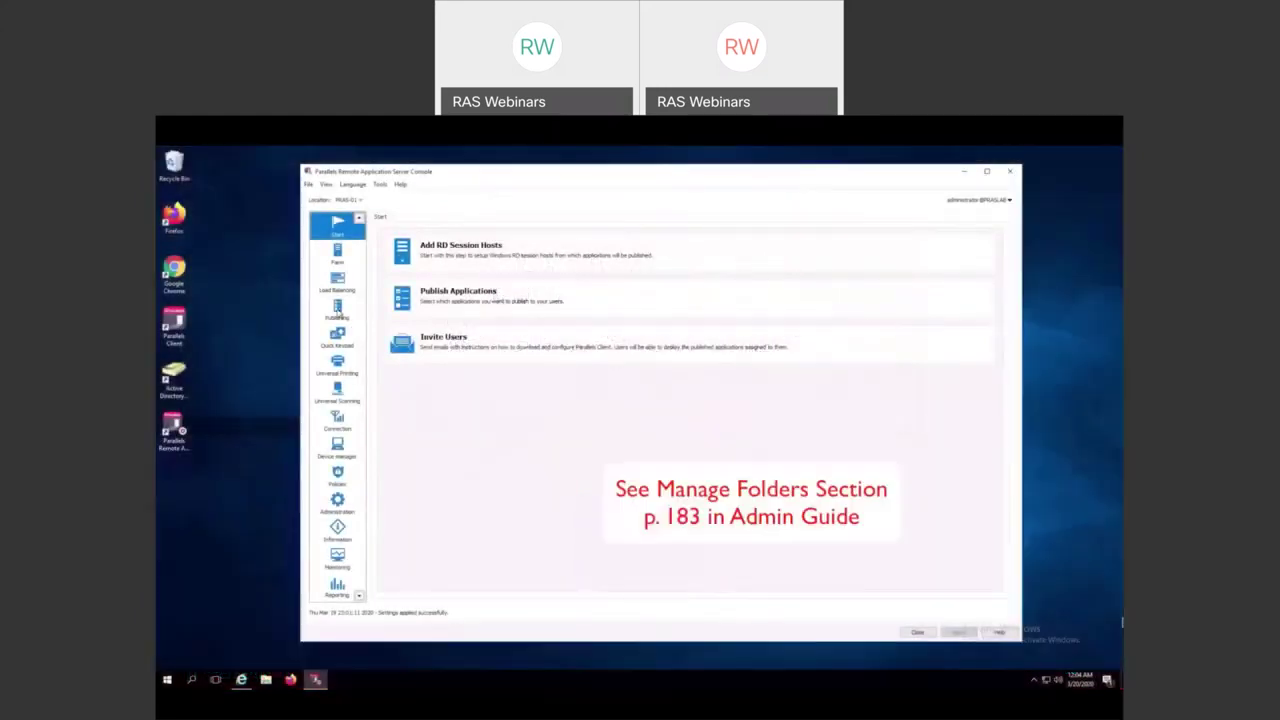
Show the Published Resources folders under Publishing, then switch to the Parallels HTML5 Client window
{"action": "left_click", "coordinate": [337, 309]}
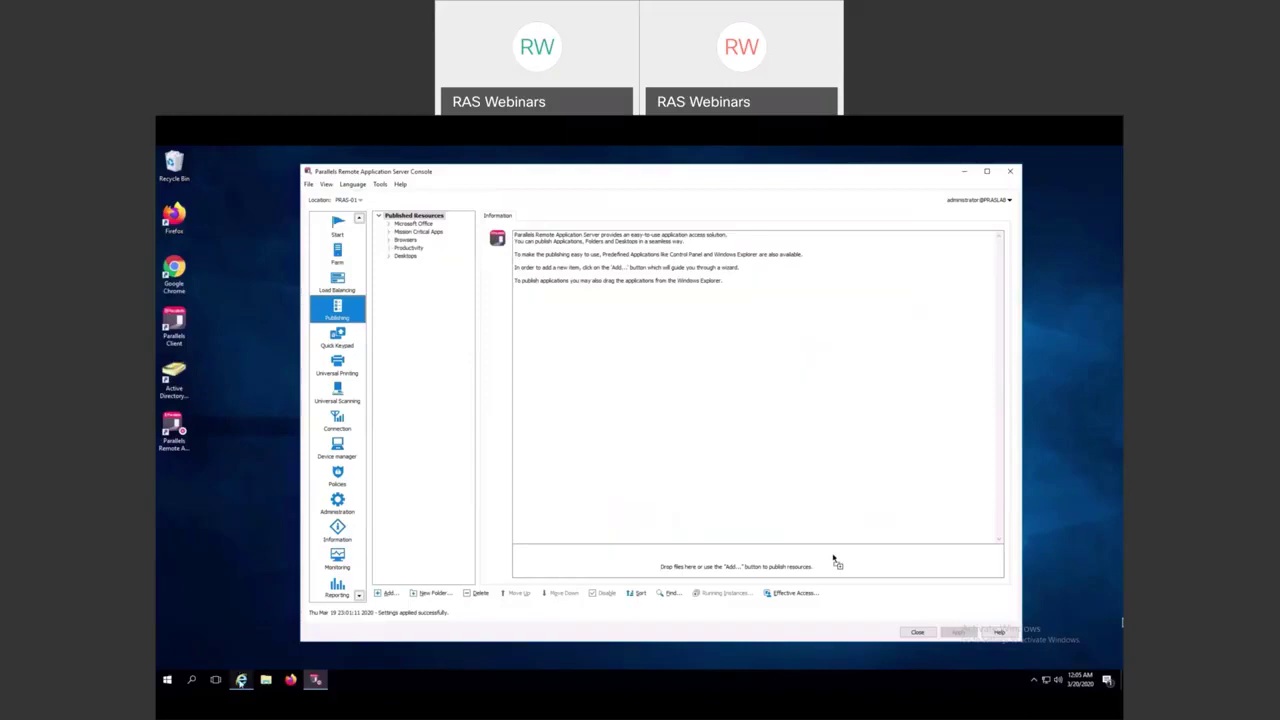
{"action": "mouse_move", "coordinate": [241, 679]}
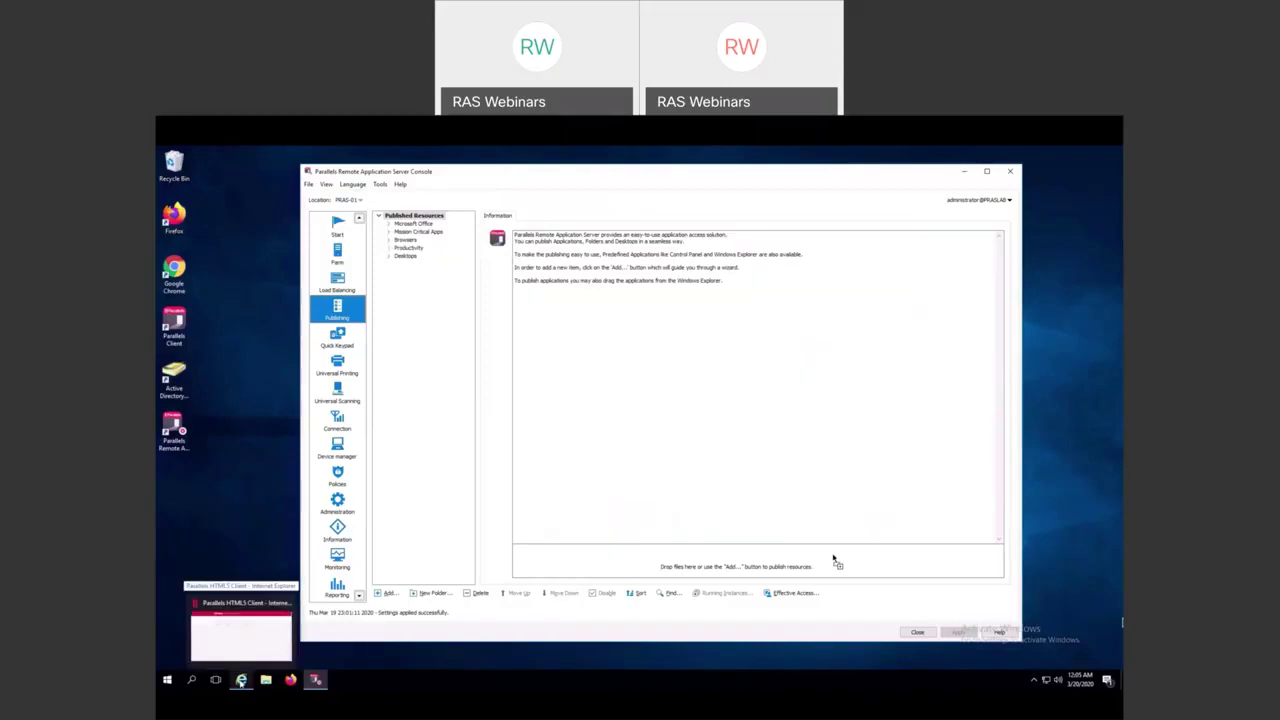
{"action": "left_click", "coordinate": [280, 605]}
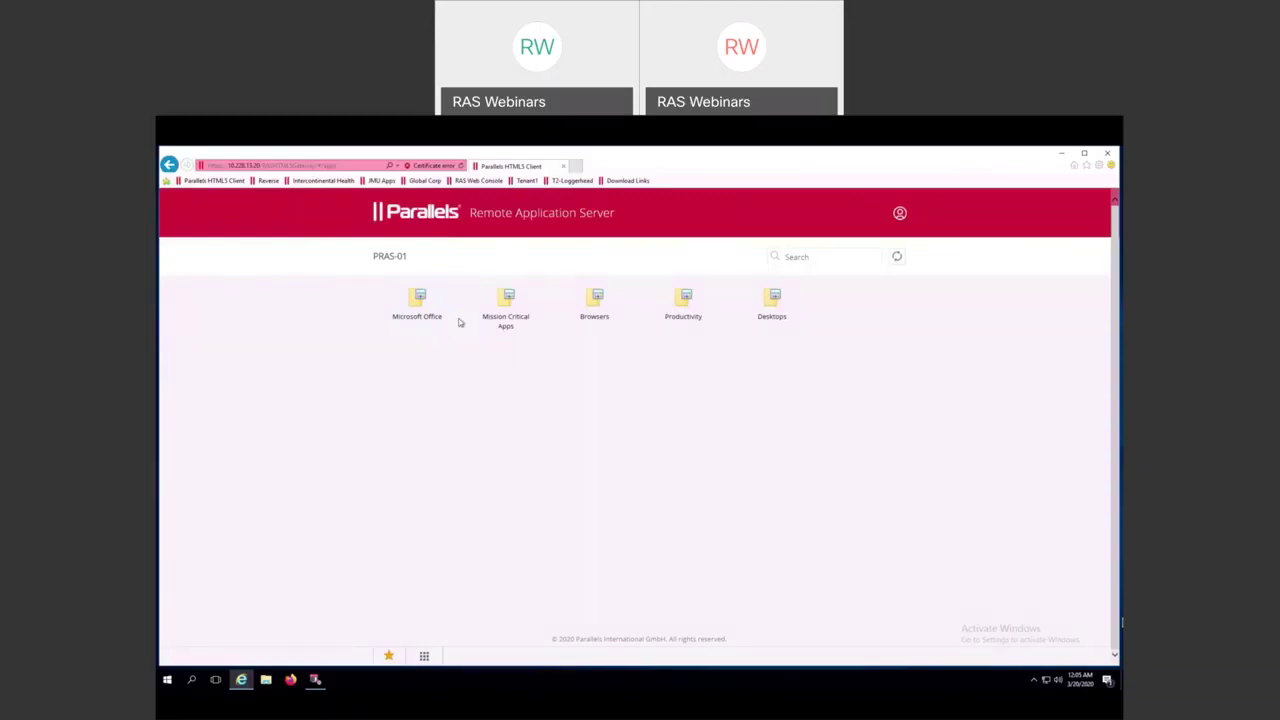
Mark Outlook and Word as favourites in Microsoft Office and check the favourites list
{"action": "left_click", "coordinate": [419, 310]}
{"action": "left_click", "coordinate": [434, 293]}
{"action": "left_click", "coordinate": [522, 293]}
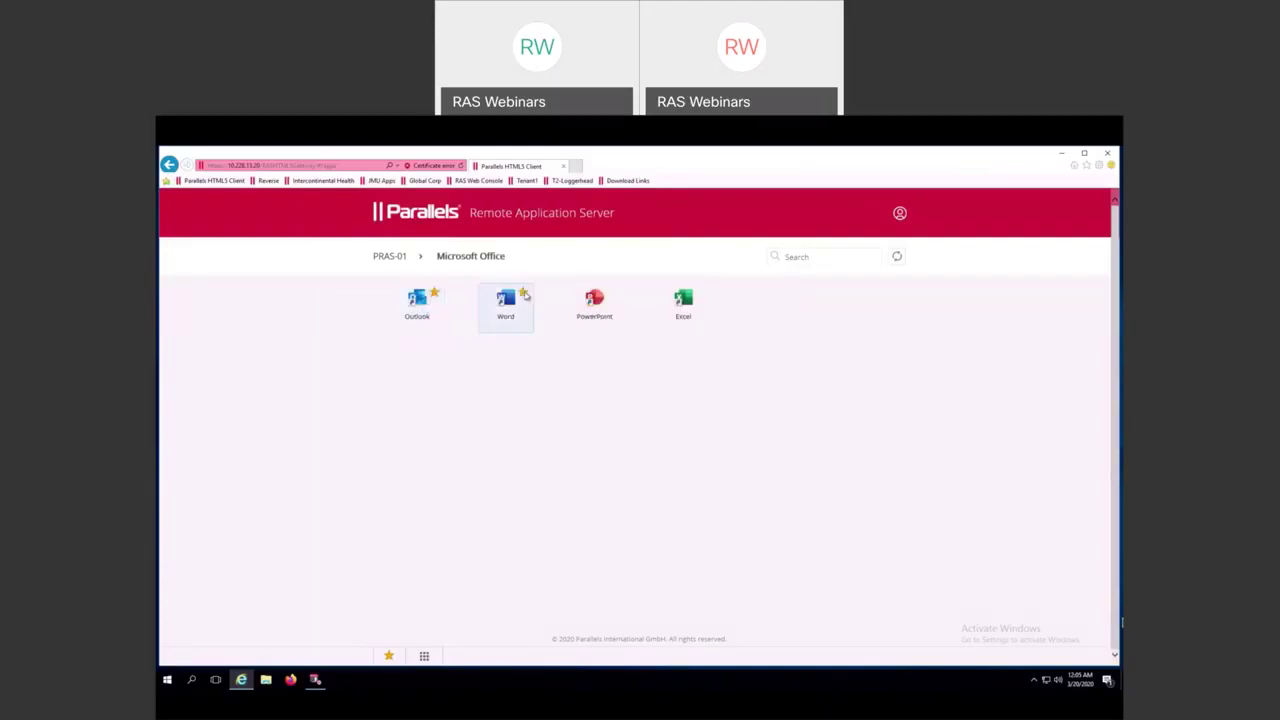
{"action": "left_click", "coordinate": [390, 257]}
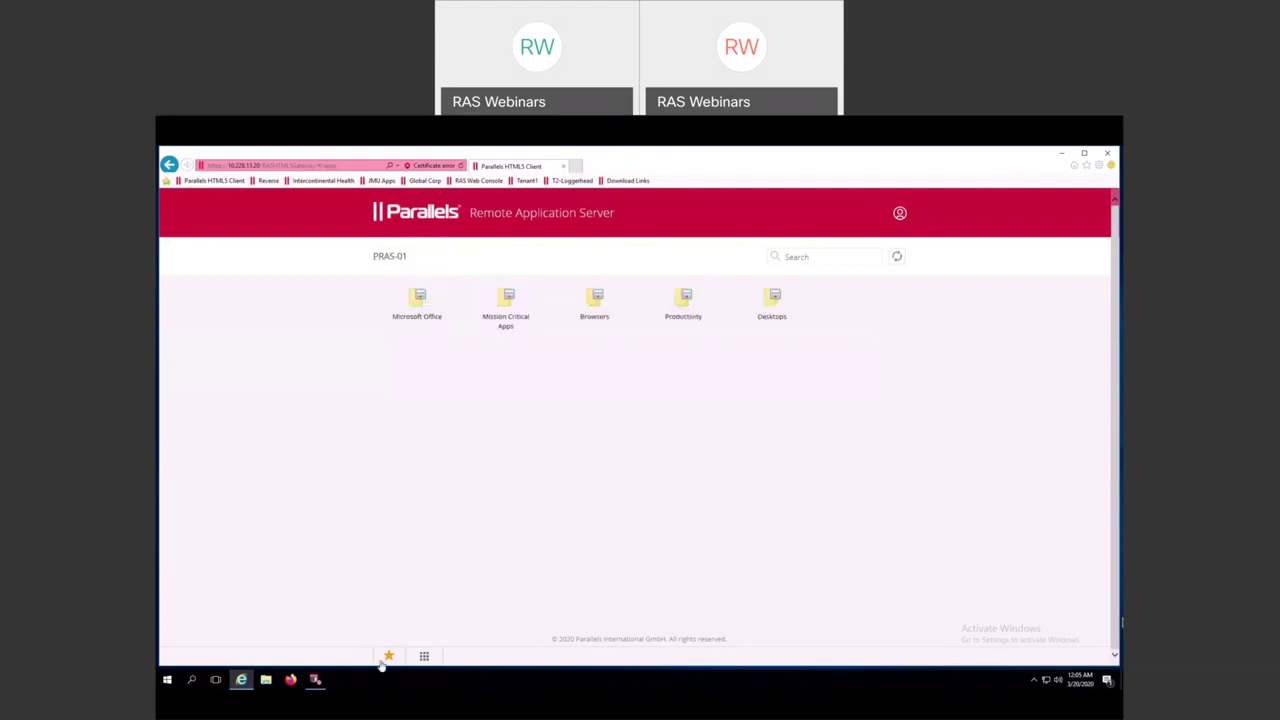
{"action": "left_click", "coordinate": [388, 657]}
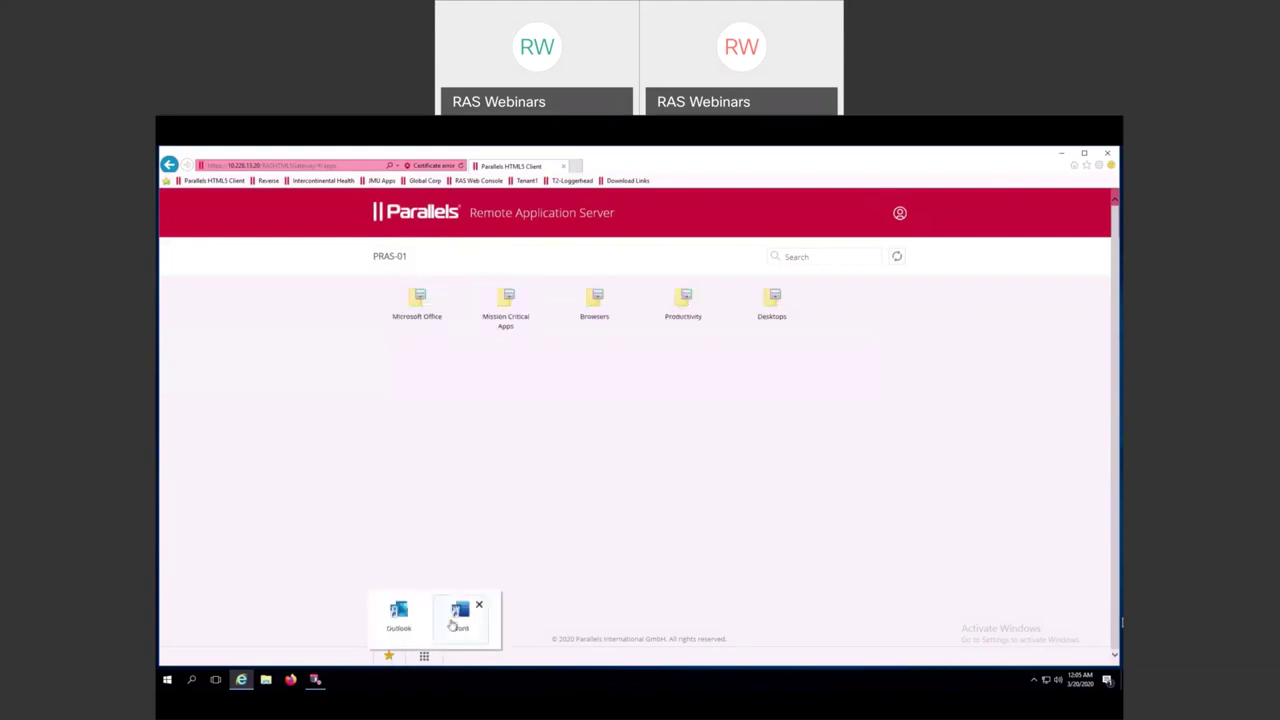
{"action": "left_click", "coordinate": [440, 385]}
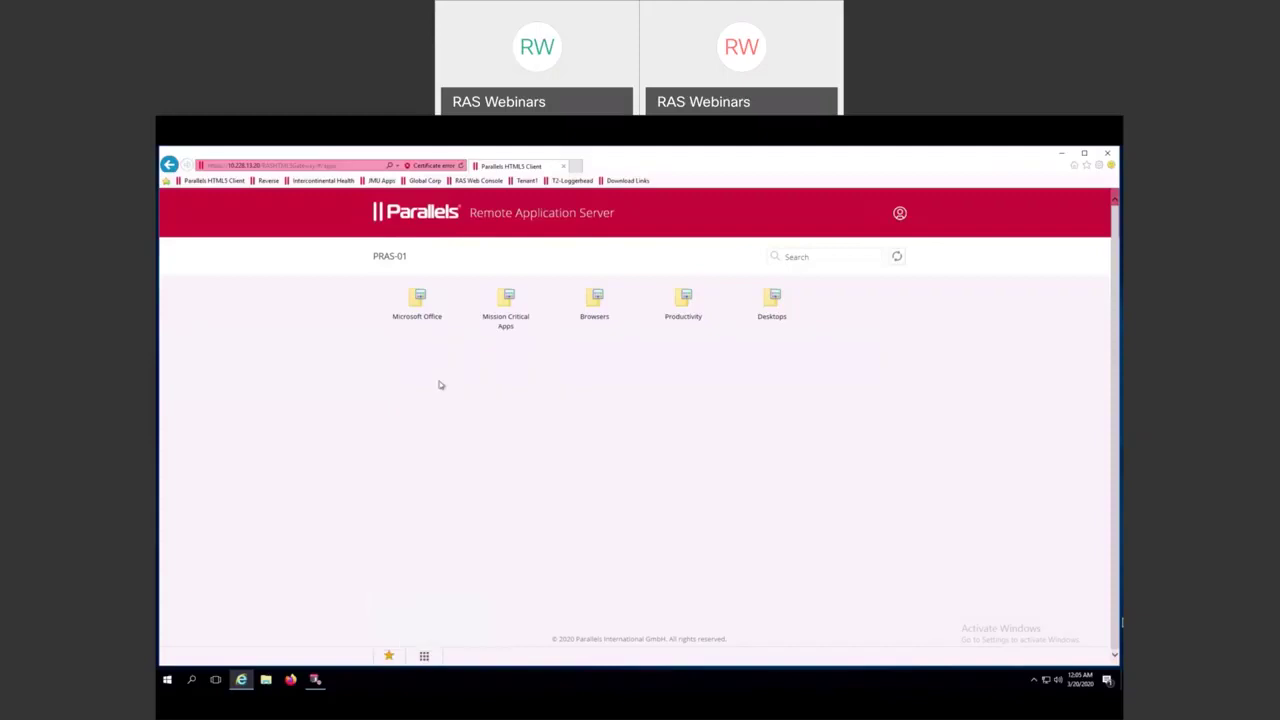
Reopen Microsoft Office, return to the top-level PRAS-01 folders, and minimize the browser
{"action": "left_click", "coordinate": [412, 312]}
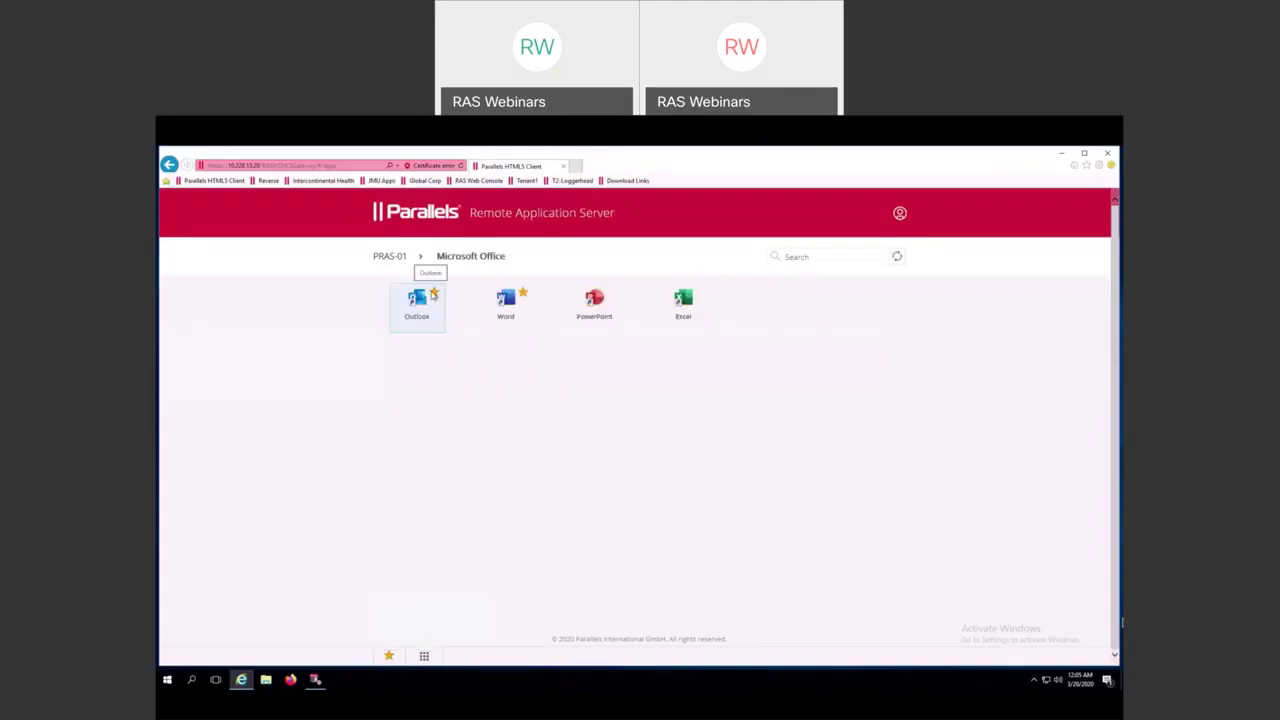
{"action": "left_click", "coordinate": [505, 302]}
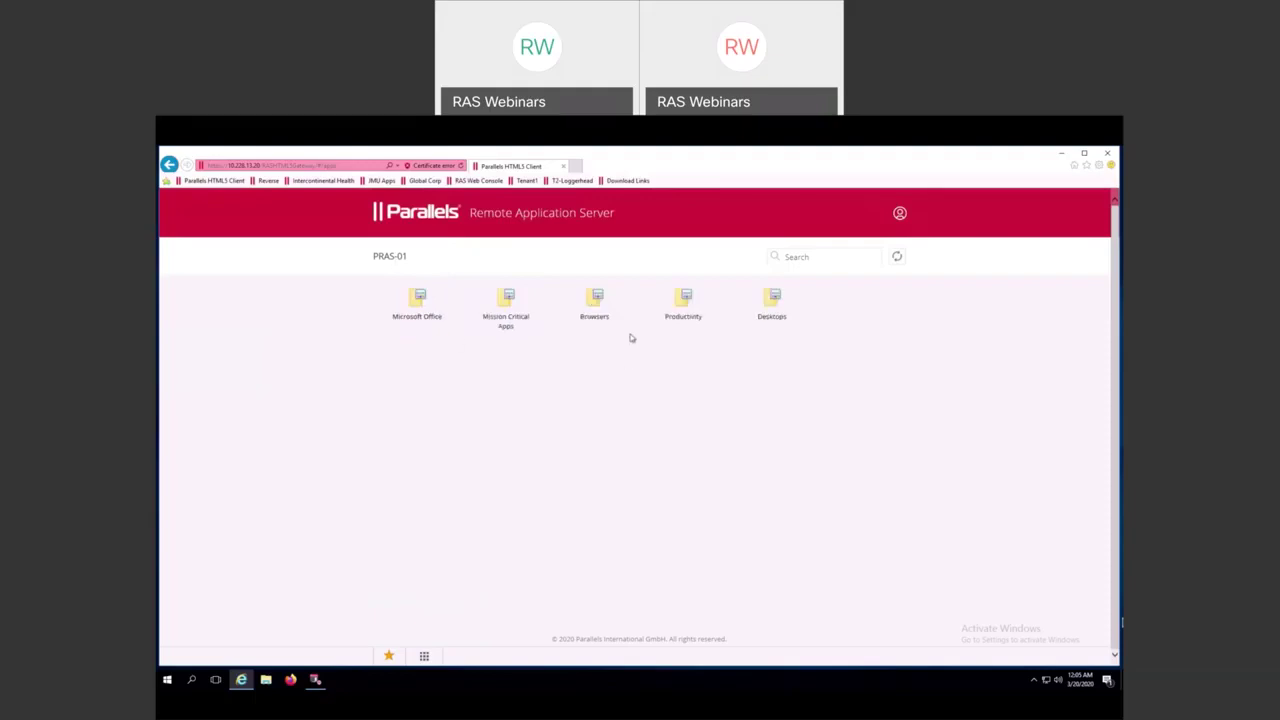
{"action": "left_click", "coordinate": [1062, 158]}
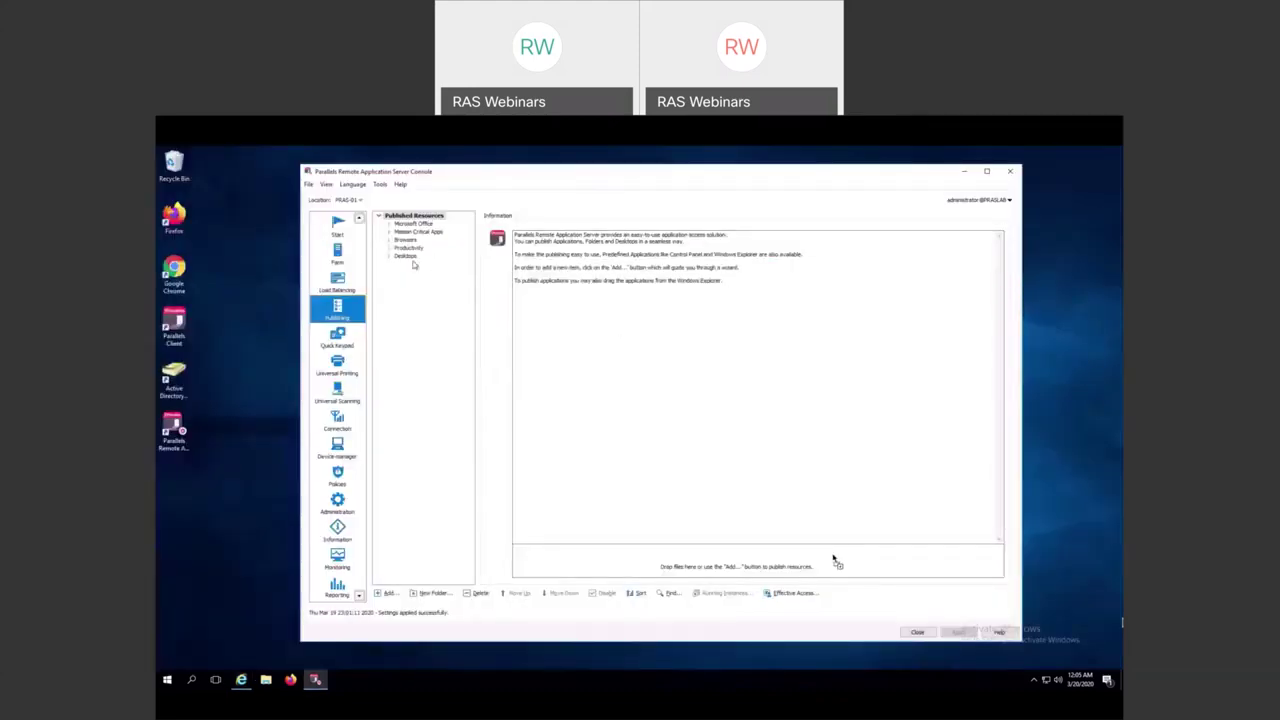
Review the Microsoft Office folder's Folder and Filtering tabs, ending on its general information
{"action": "left_click", "coordinate": [396, 226]}
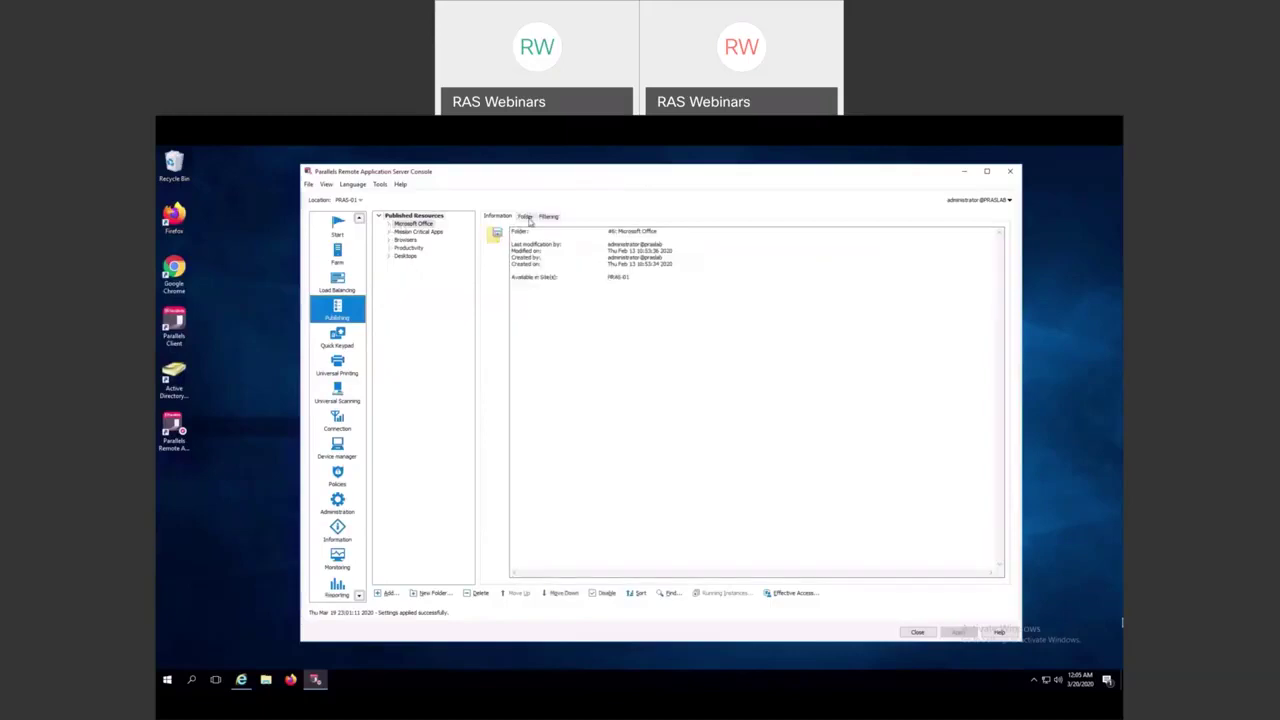
{"action": "left_click", "coordinate": [526, 218]}
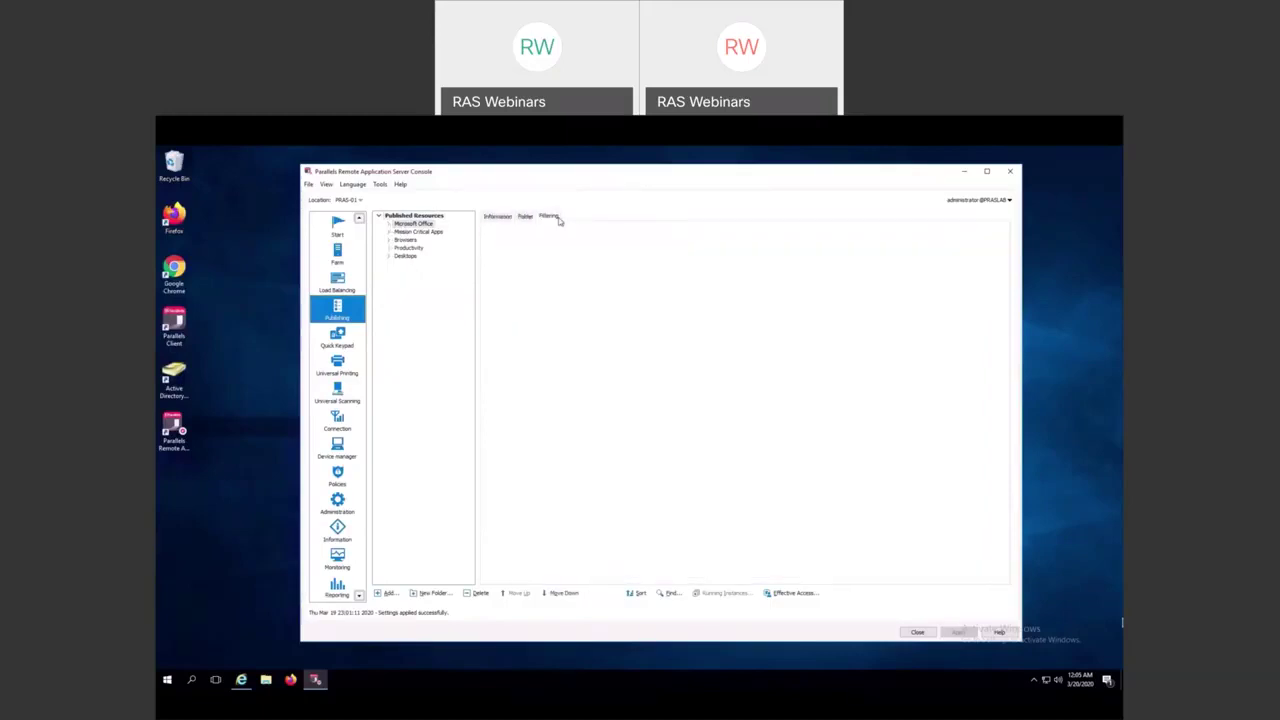
{"action": "left_click", "coordinate": [550, 217]}
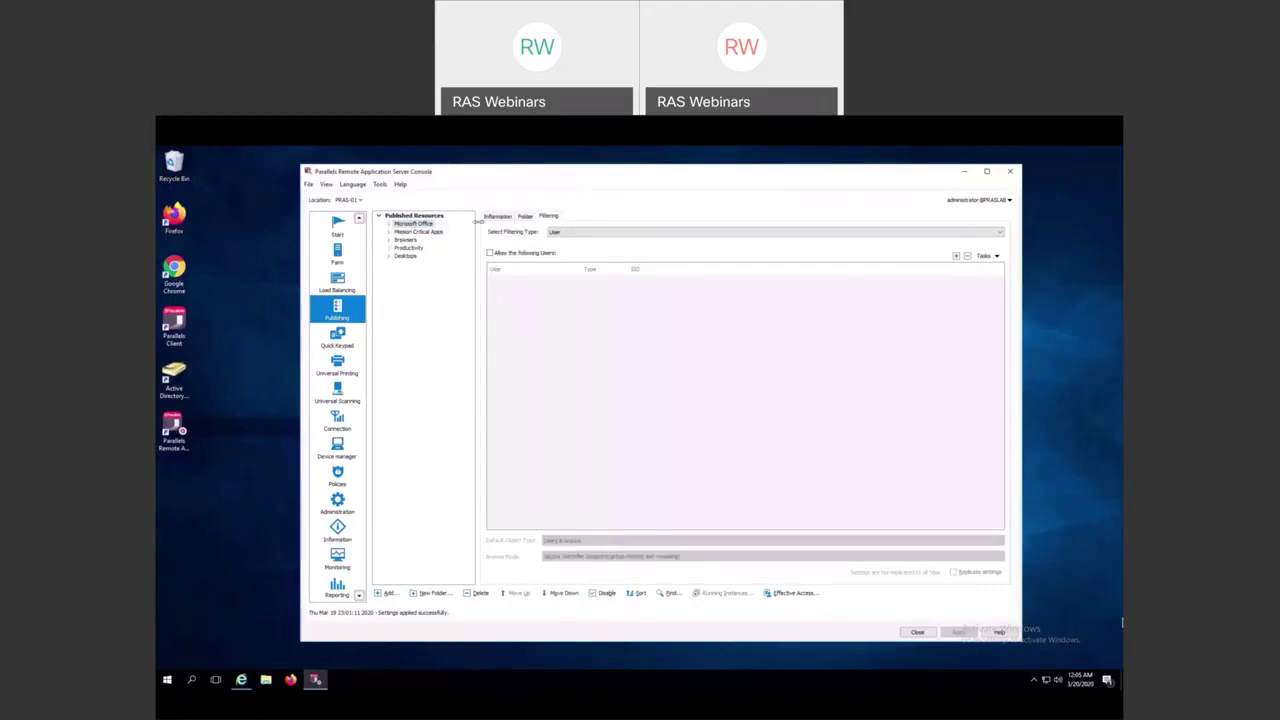
{"action": "left_click", "coordinate": [490, 221]}
Expand Microsoft Office, check Outlook's Filtering and General tabs, then collapse the folder
{"action": "left_click", "coordinate": [389, 224]}
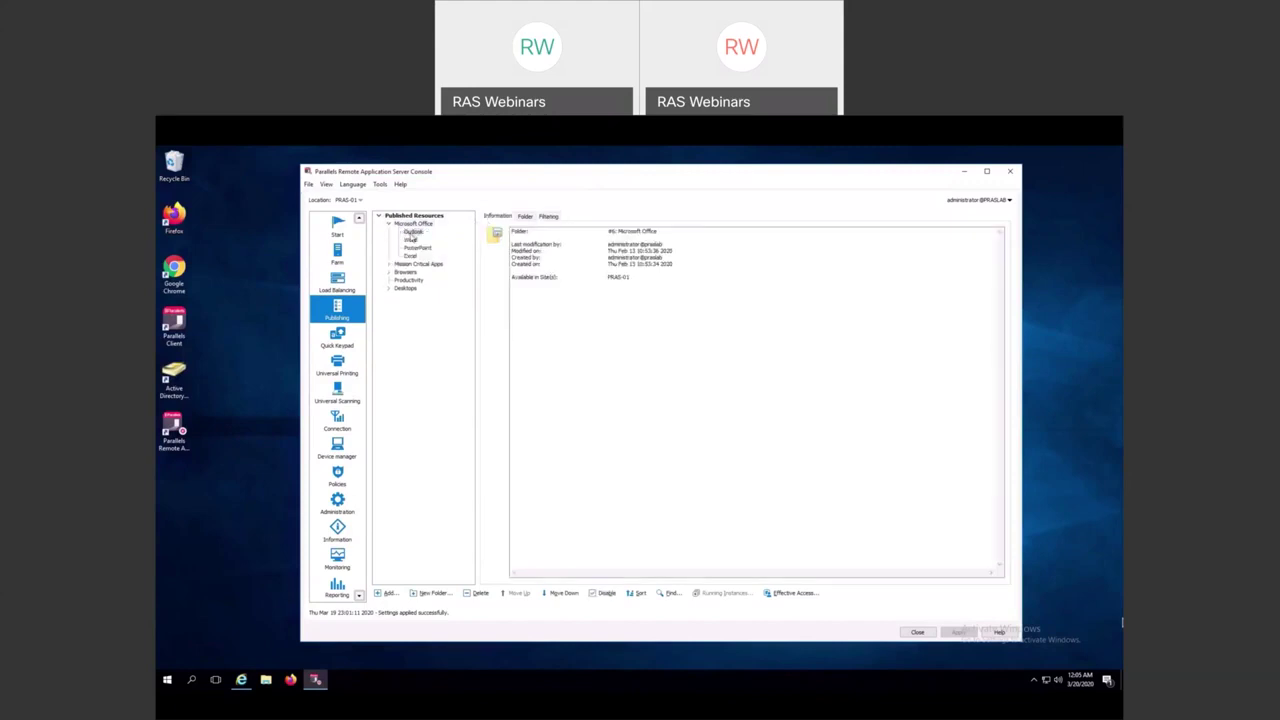
{"action": "left_click", "coordinate": [412, 231]}
{"action": "left_click", "coordinate": [595, 217]}
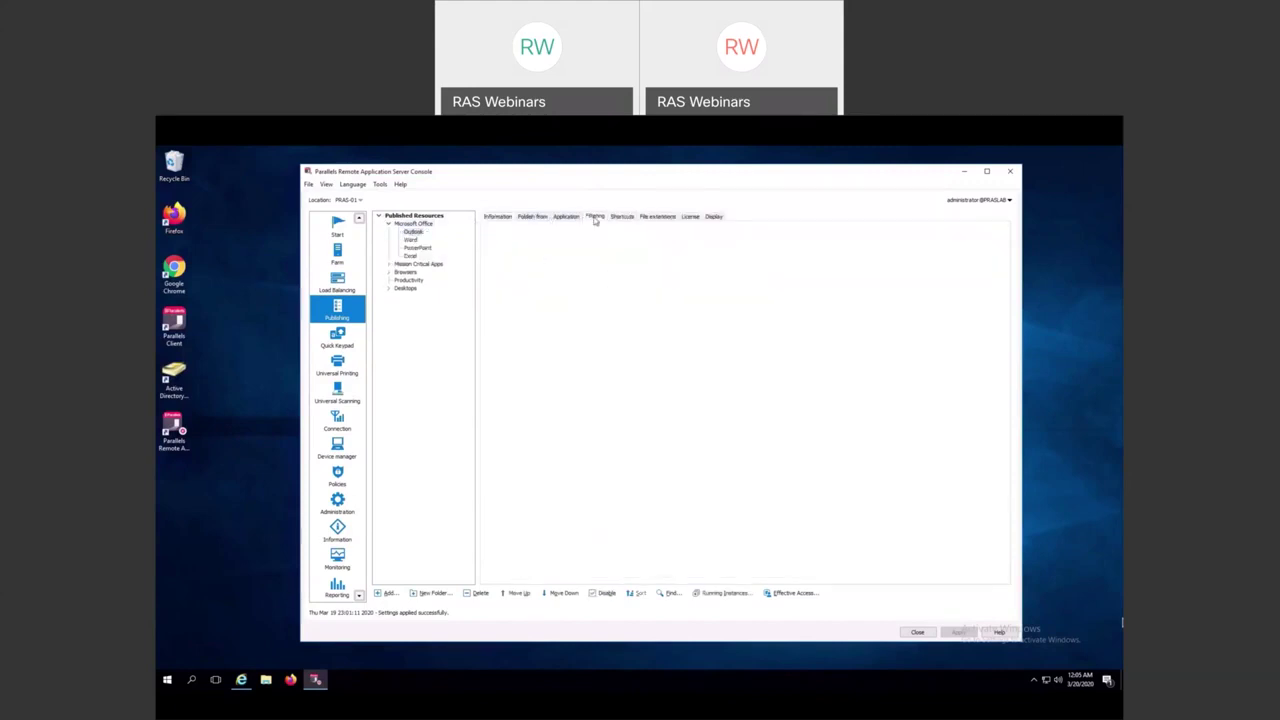
{"action": "left_click", "coordinate": [497, 217]}
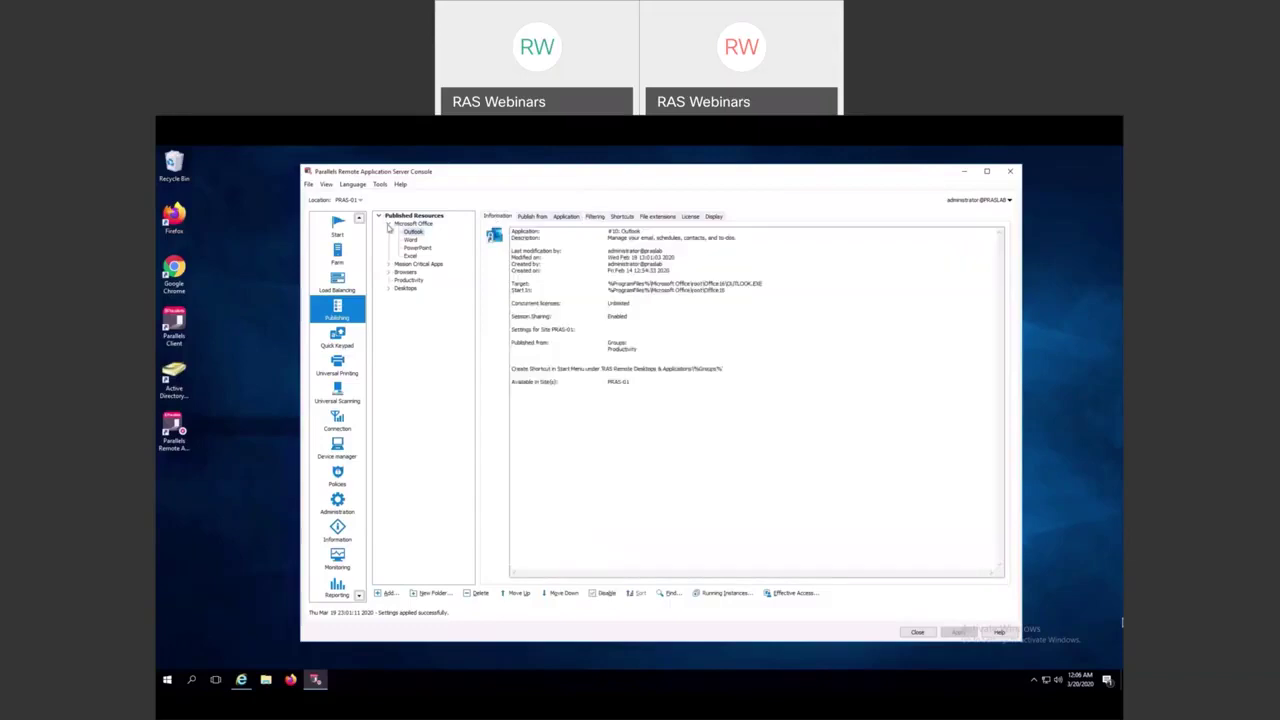
{"action": "left_click", "coordinate": [389, 224]}
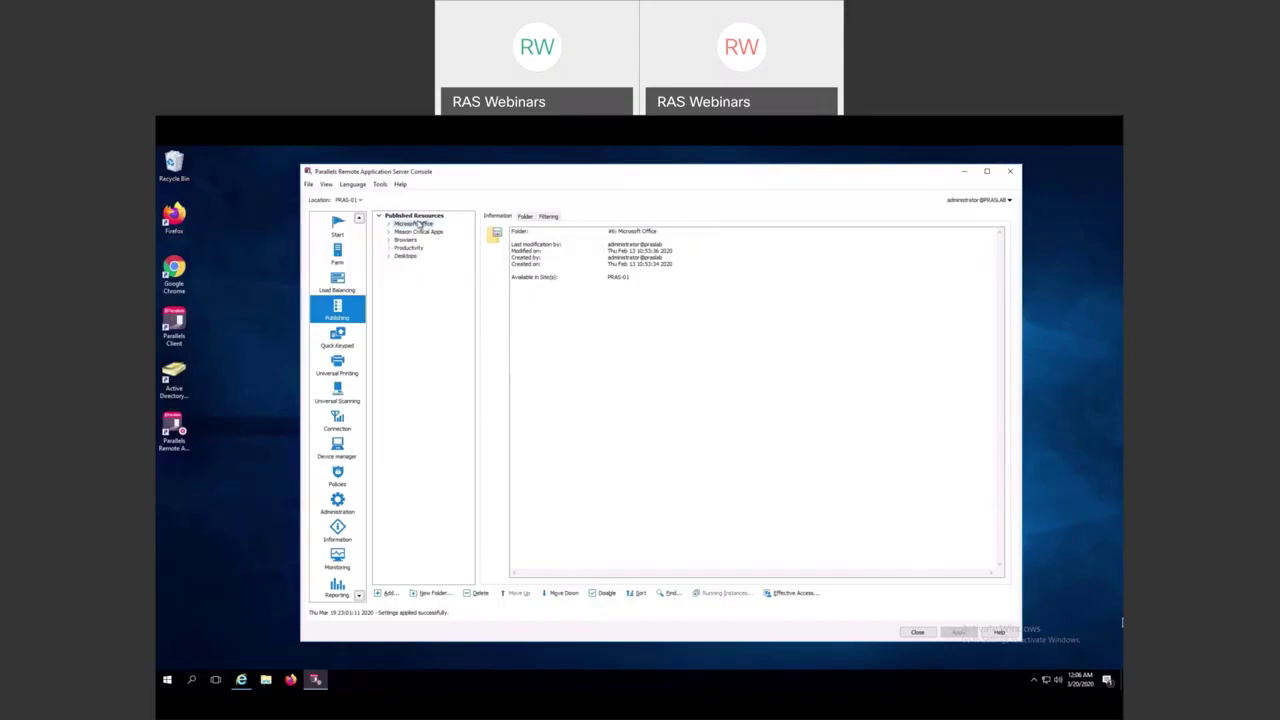
Duplicate the Microsoft Office folder and rename the copy 'Sales Apps'
{"action": "right_click", "coordinate": [420, 224]}
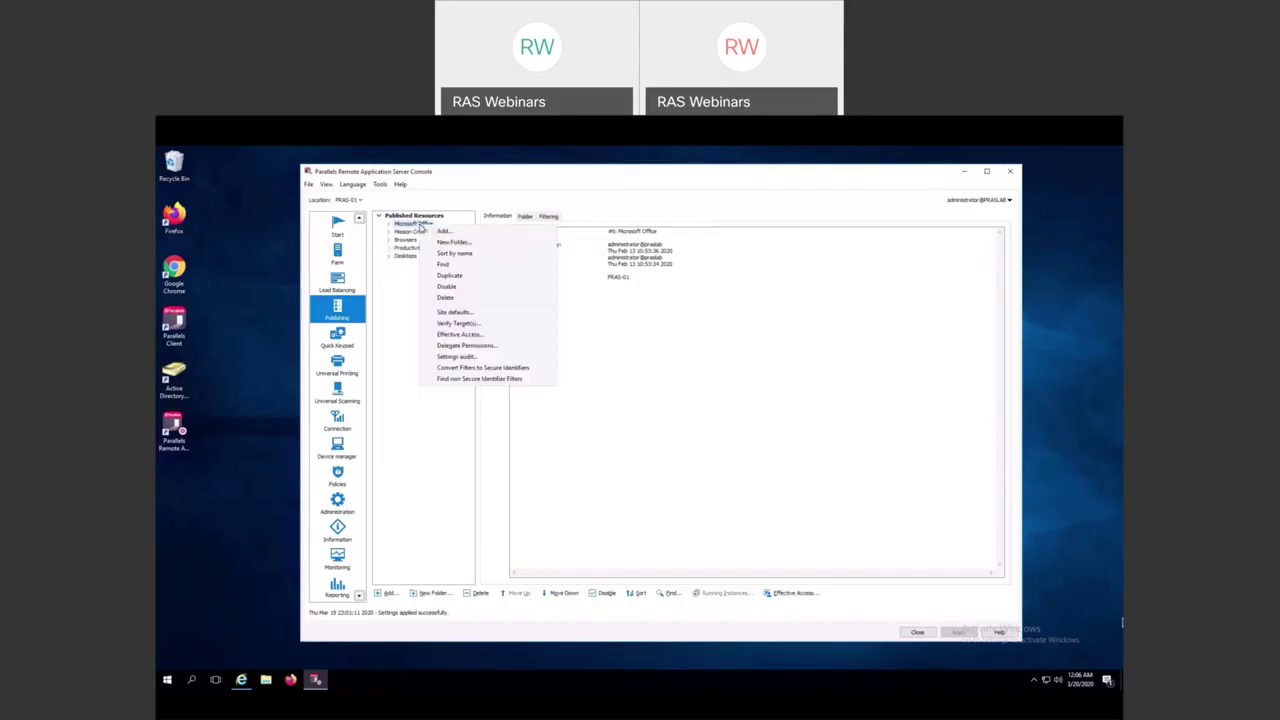
{"action": "left_click", "coordinate": [466, 279]}
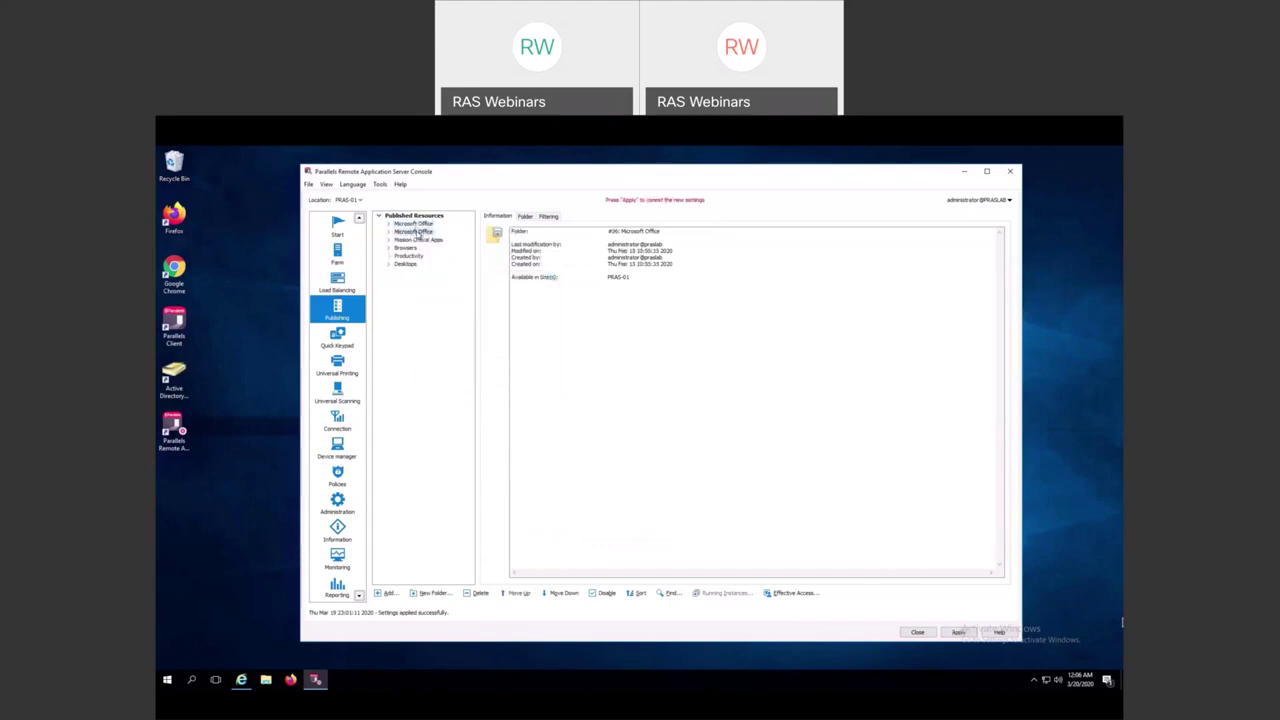
{"action": "right_click", "coordinate": [417, 231]}
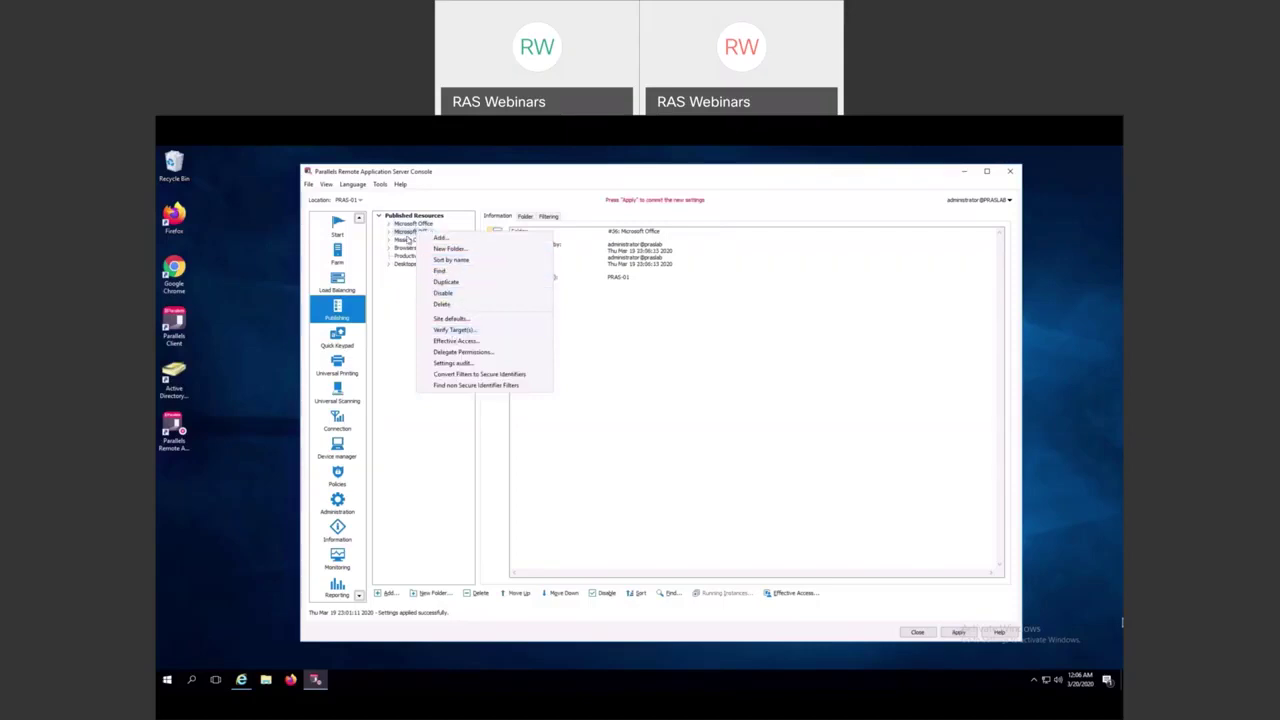
{"action": "key", "text": "Escape"}
{"action": "key", "text": "F2"}
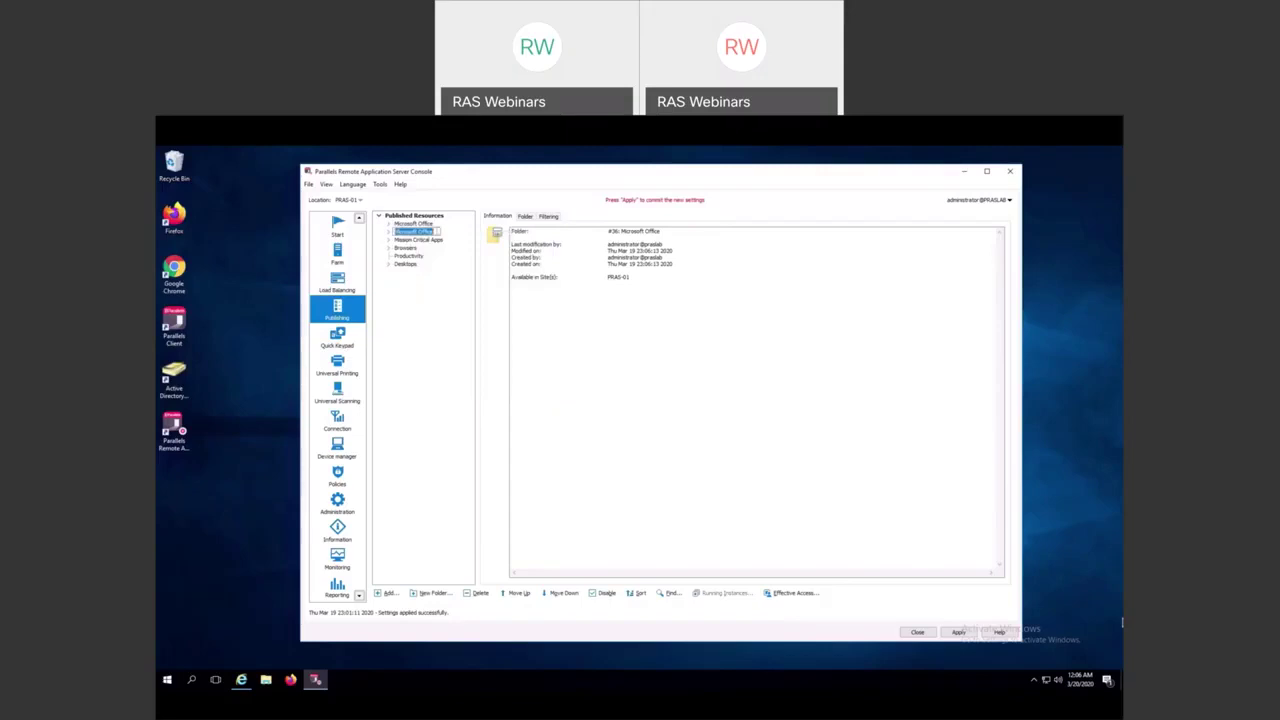
{"action": "type", "text": "Sales Apps"}
{"action": "key", "text": "Return"}
Rename the original Microsoft Office folder to 'Admin Apps'
{"action": "double_click", "coordinate": [412, 224]}
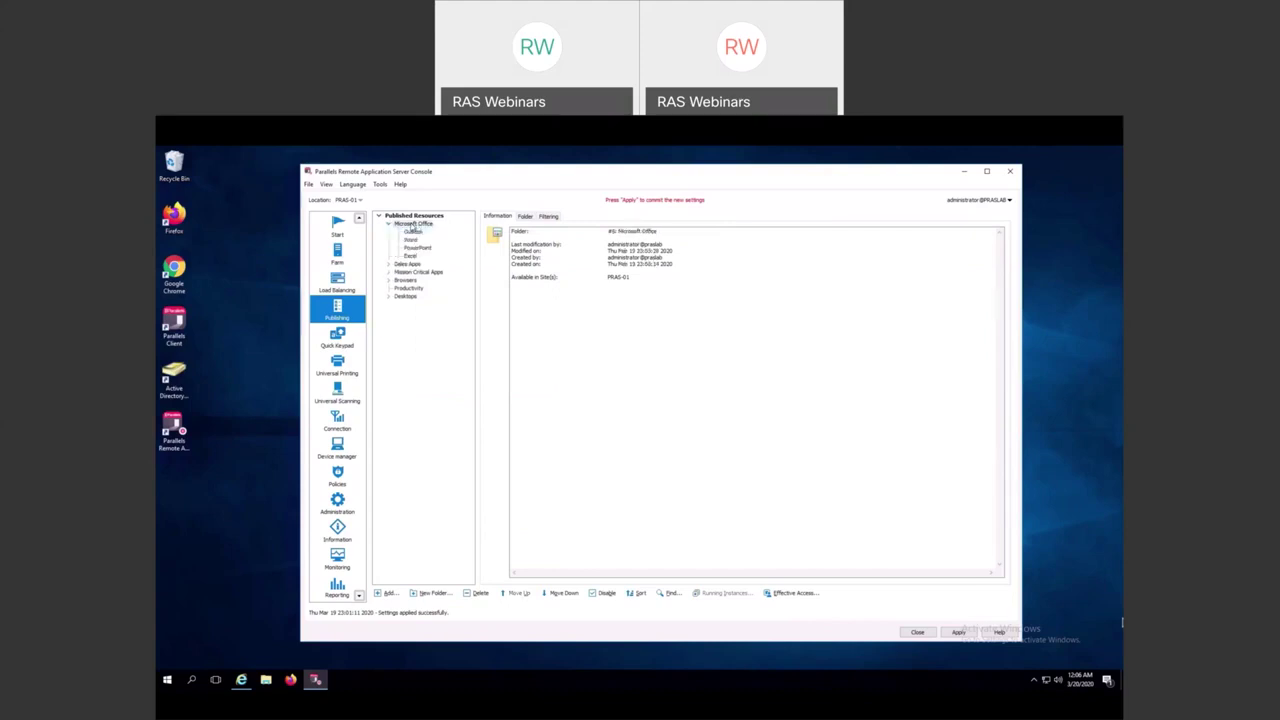
{"action": "left_click", "coordinate": [412, 224]}
{"action": "type", "text": "Admin Apps"}
{"action": "key", "text": "Return"}
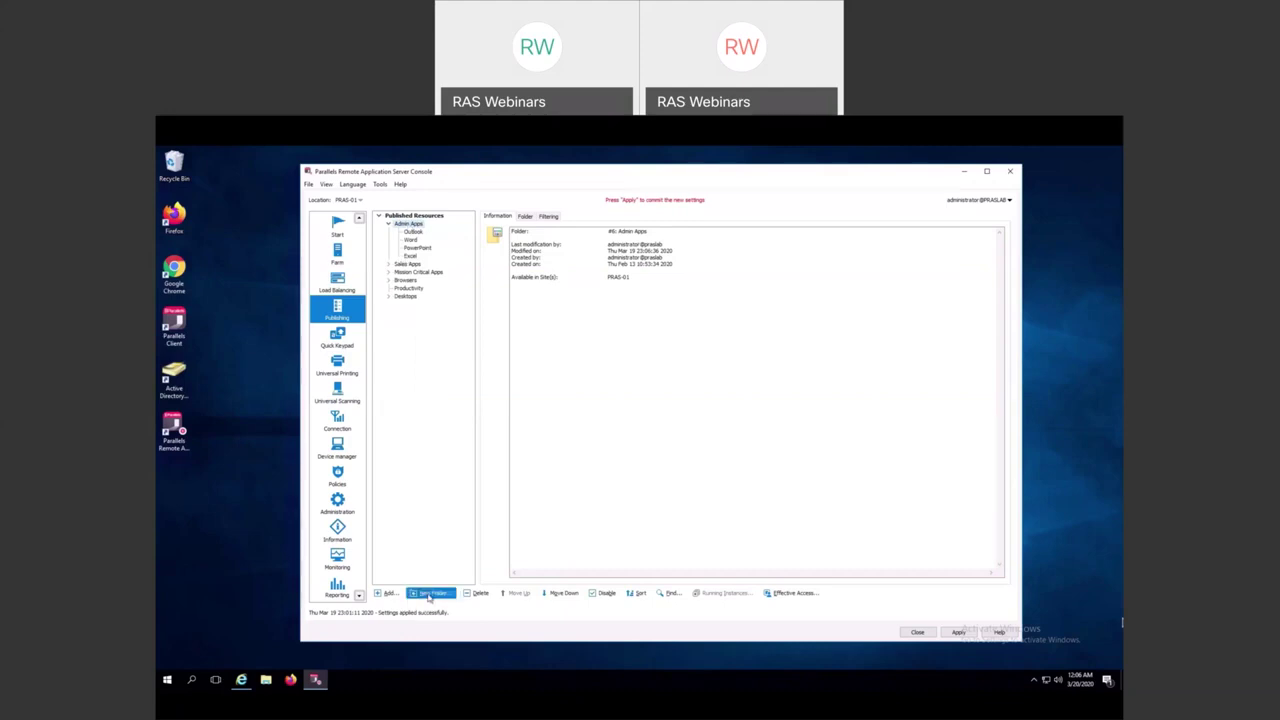
Create a new folder named 'Domain Apps' marked for administrative purposes
{"action": "left_click", "coordinate": [428, 597]}
{"action": "type", "text": "DCmain A"}
{"action": "key", "text": "BackSpace"}
{"action": "key", "text": "BackSpace"}
{"action": "key", "text": "BackSpace"}
{"action": "key", "text": "BackSpace"}
{"action": "key", "text": "BackSpace"}
{"action": "key", "text": "BackSpace"}
{"action": "key", "text": "BackSpace"}
{"action": "key", "text": "BackSpace"}
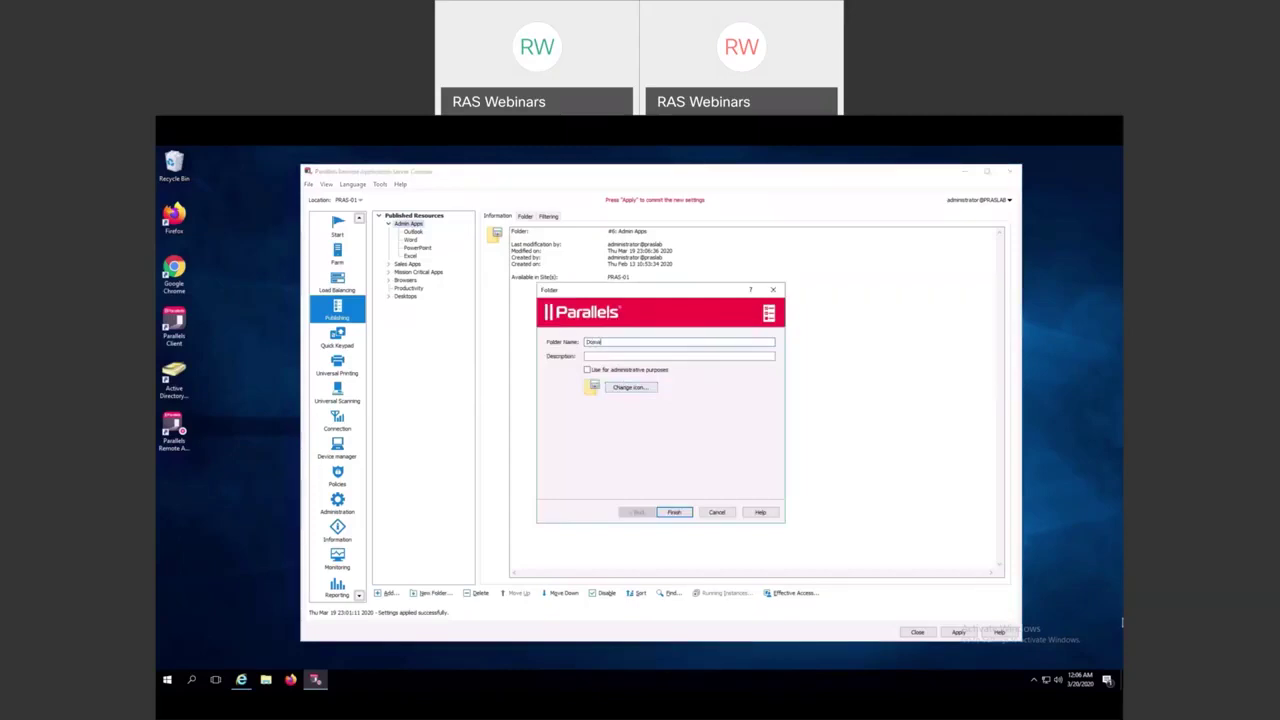
{"action": "type", "text": "Domain Apps"}
{"action": "left_click", "coordinate": [588, 371]}
{"action": "left_click", "coordinate": [674, 512]}
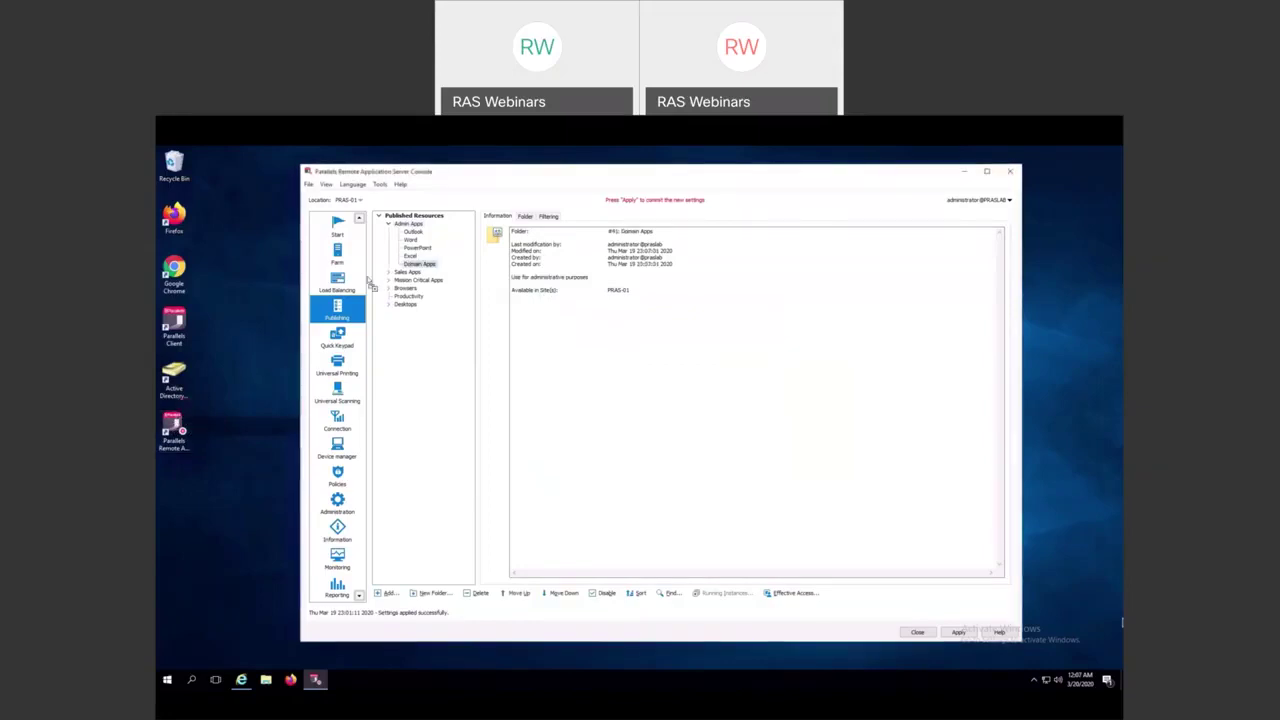
Publish Active Directory Users and Computers into Domain Apps by dragging its desktop icon
{"action": "double_click", "coordinate": [416, 265]}
{"action": "left_click", "coordinate": [420, 272]}
{"action": "left_click_drag", "start_coordinate": [178, 386], "coordinate": [424, 272]}
Review the Domain Apps folder's name and options
{"action": "left_click", "coordinate": [420, 265]}
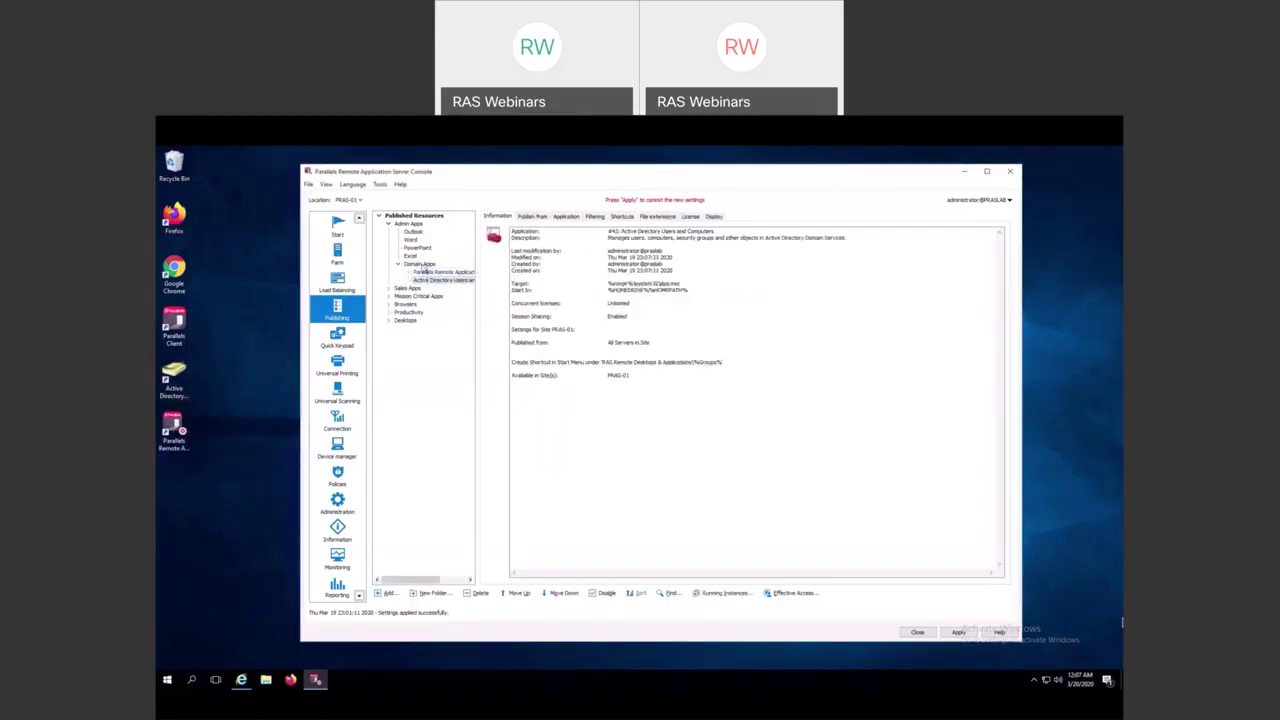
{"action": "right_click", "coordinate": [422, 266]}
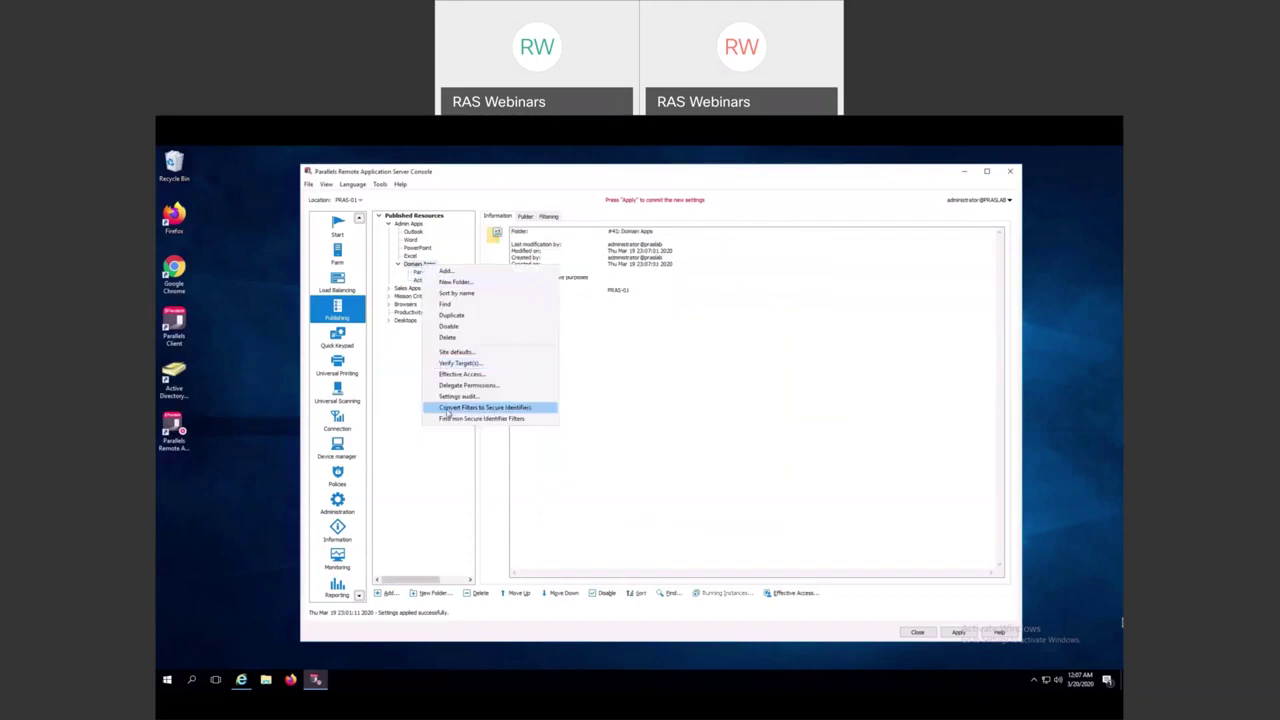
{"action": "left_click", "coordinate": [525, 216]}
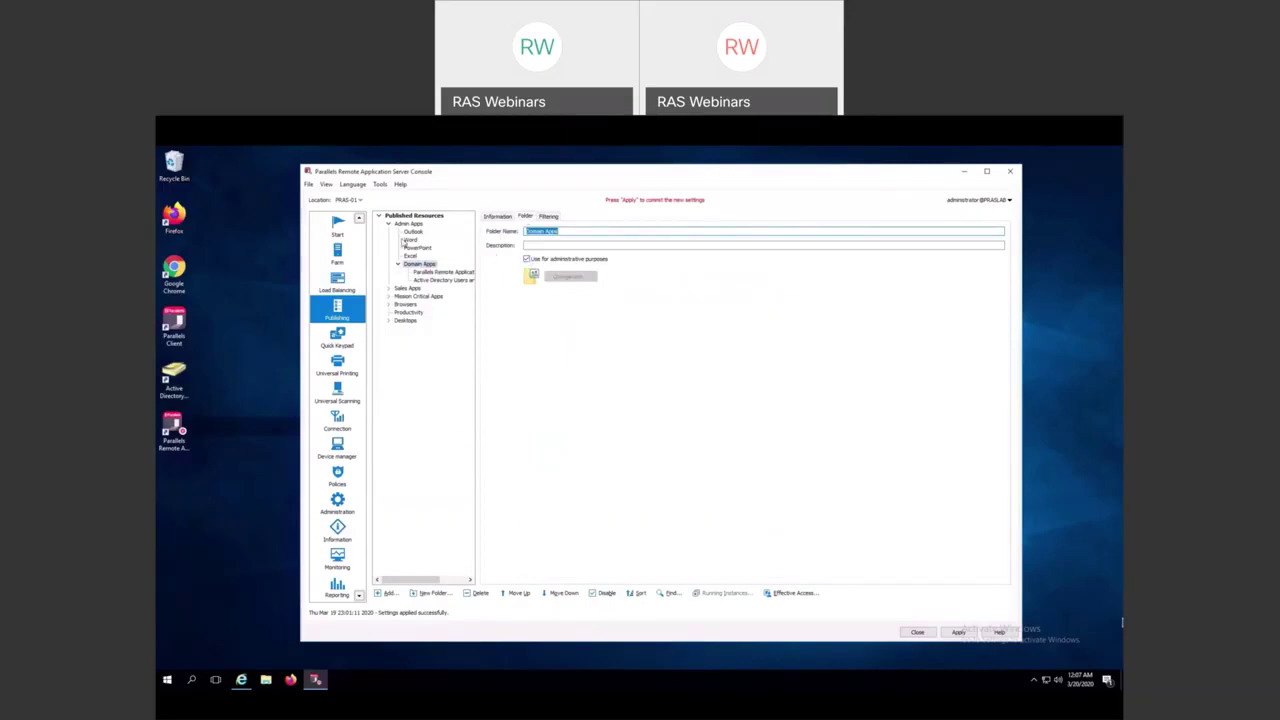
Add the Domain Admins group as the only allowed group in Admin Apps' filtering
{"action": "left_click", "coordinate": [406, 224]}
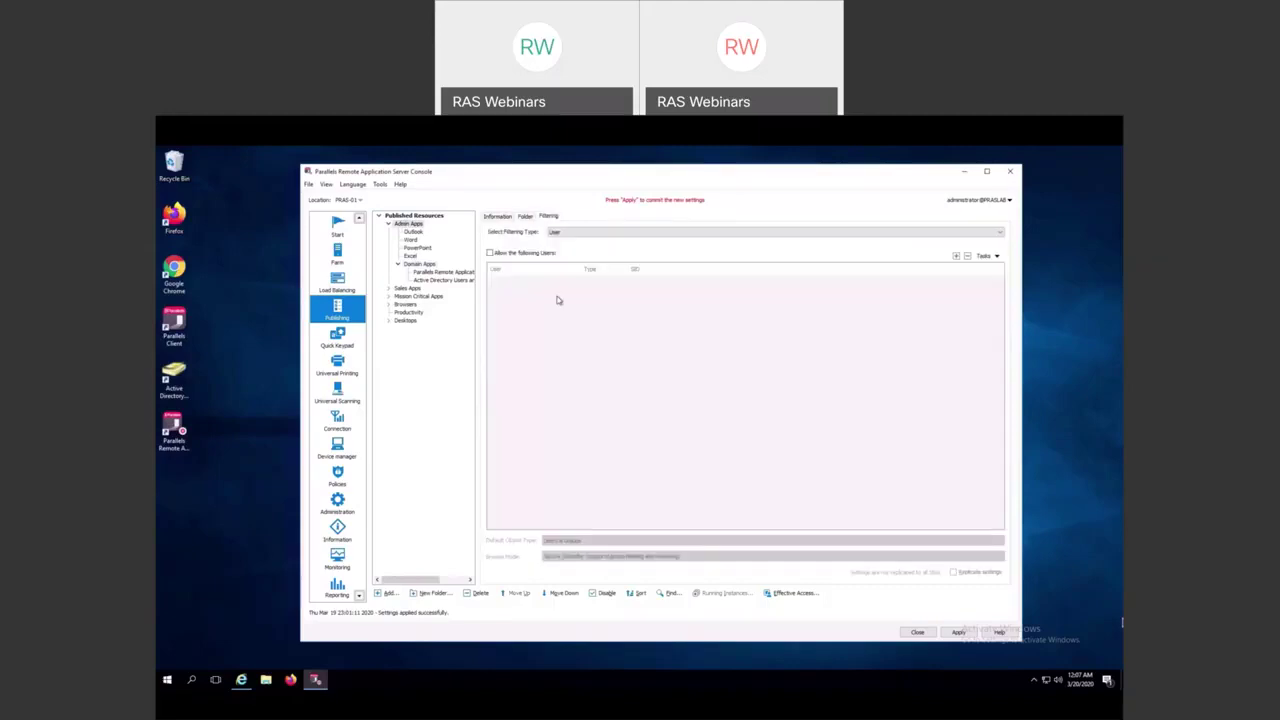
{"action": "left_click", "coordinate": [956, 256]}
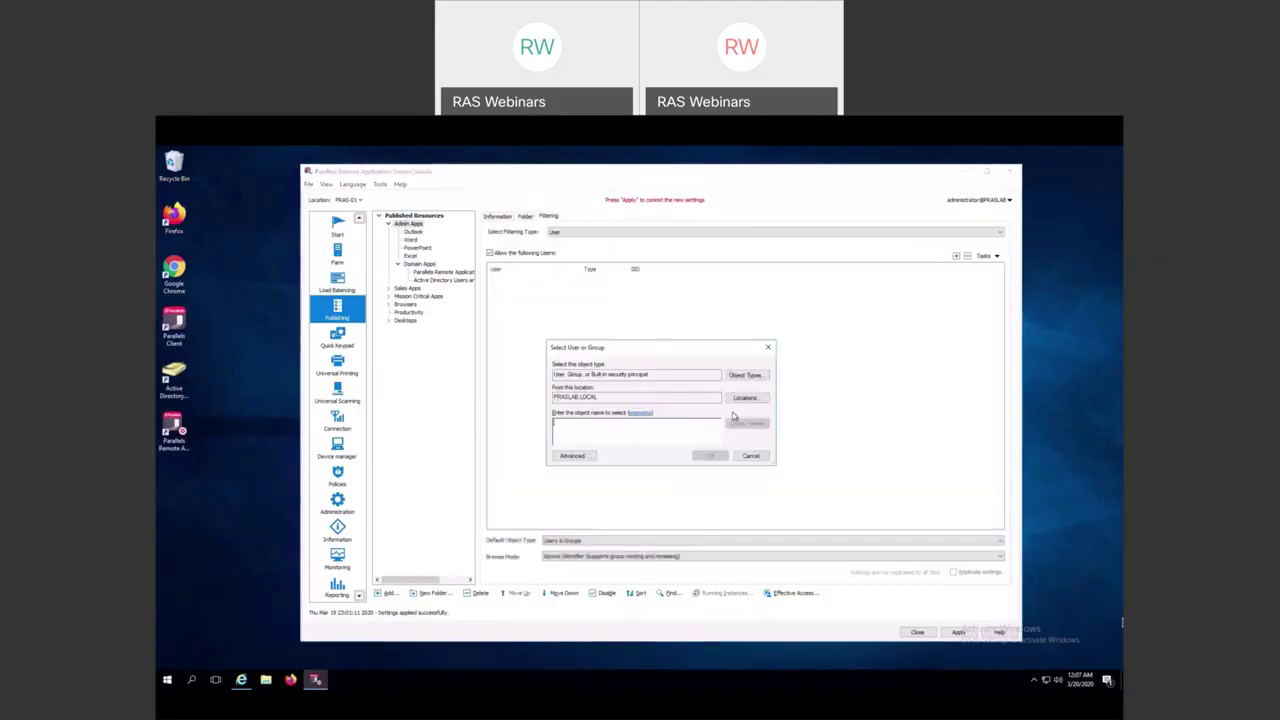
{"action": "type", "text": "domai"}
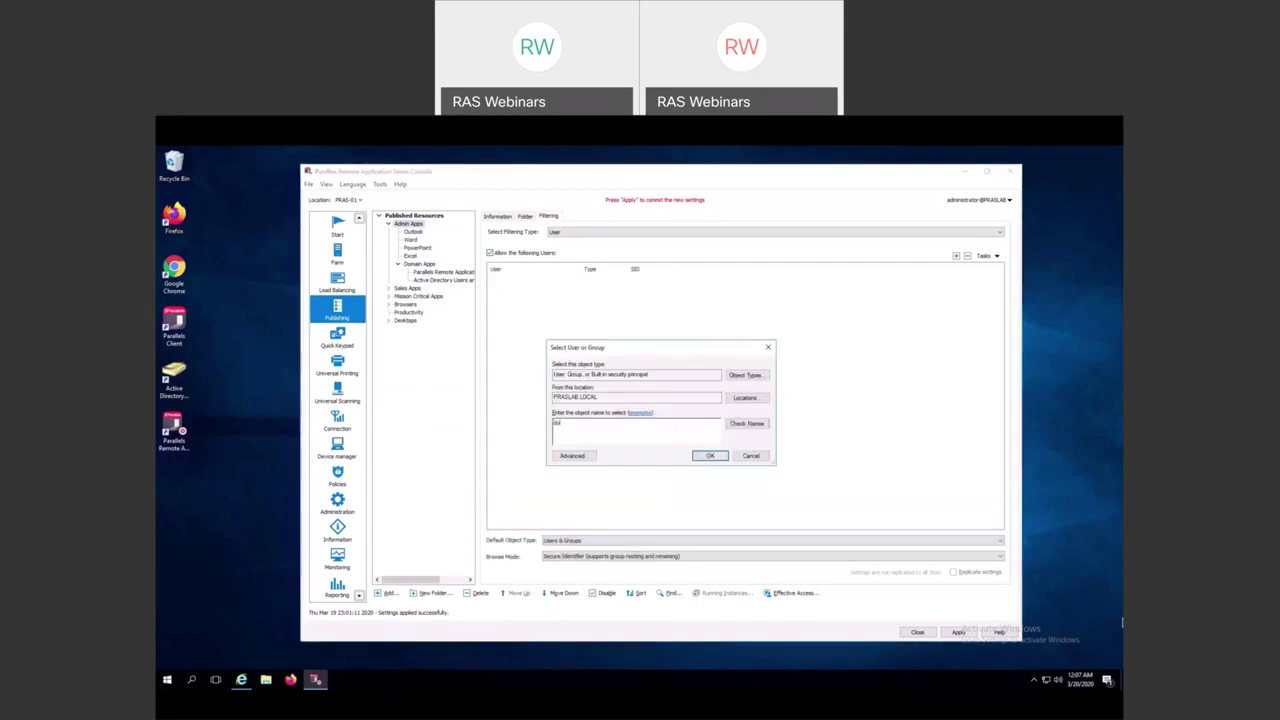
{"action": "type", "text": "n admins"}
{"action": "left_click", "coordinate": [747, 426]}
{"action": "left_click", "coordinate": [710, 456]}
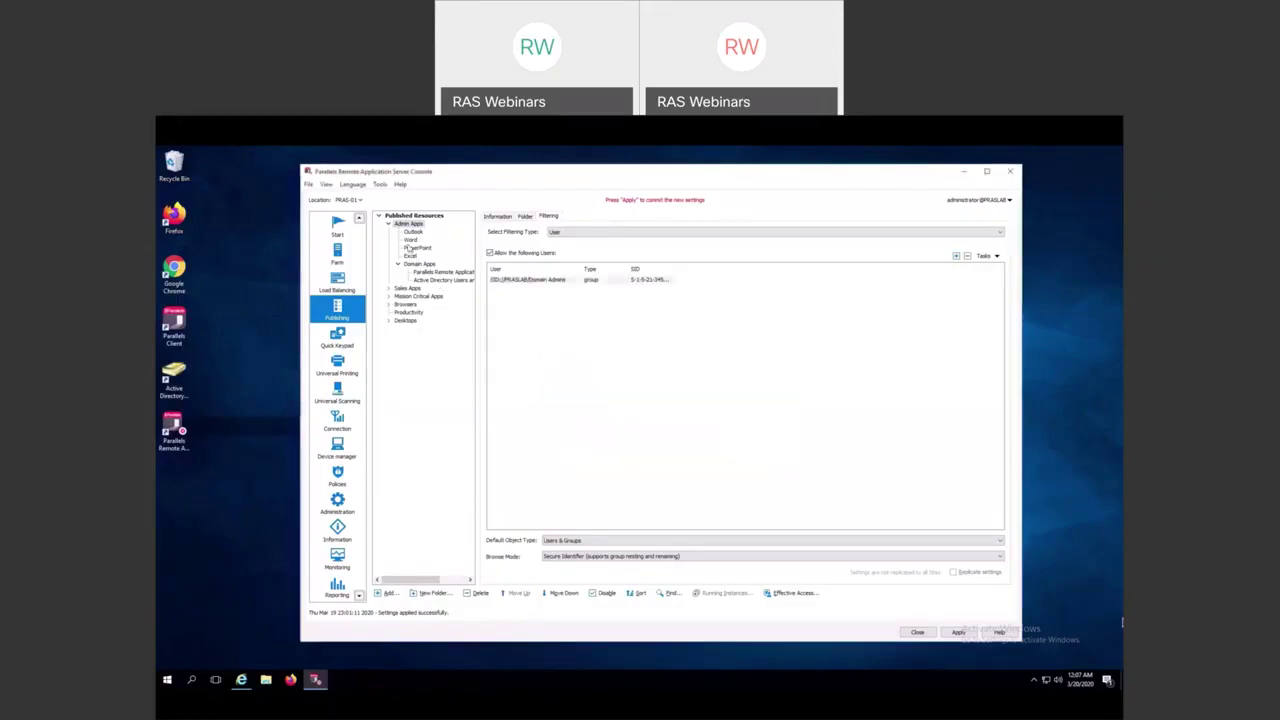
{"action": "left_click", "coordinate": [399, 264]}
Rename the Sales Apps folder to 'Productivity Apps'
{"action": "left_click", "coordinate": [388, 223]}
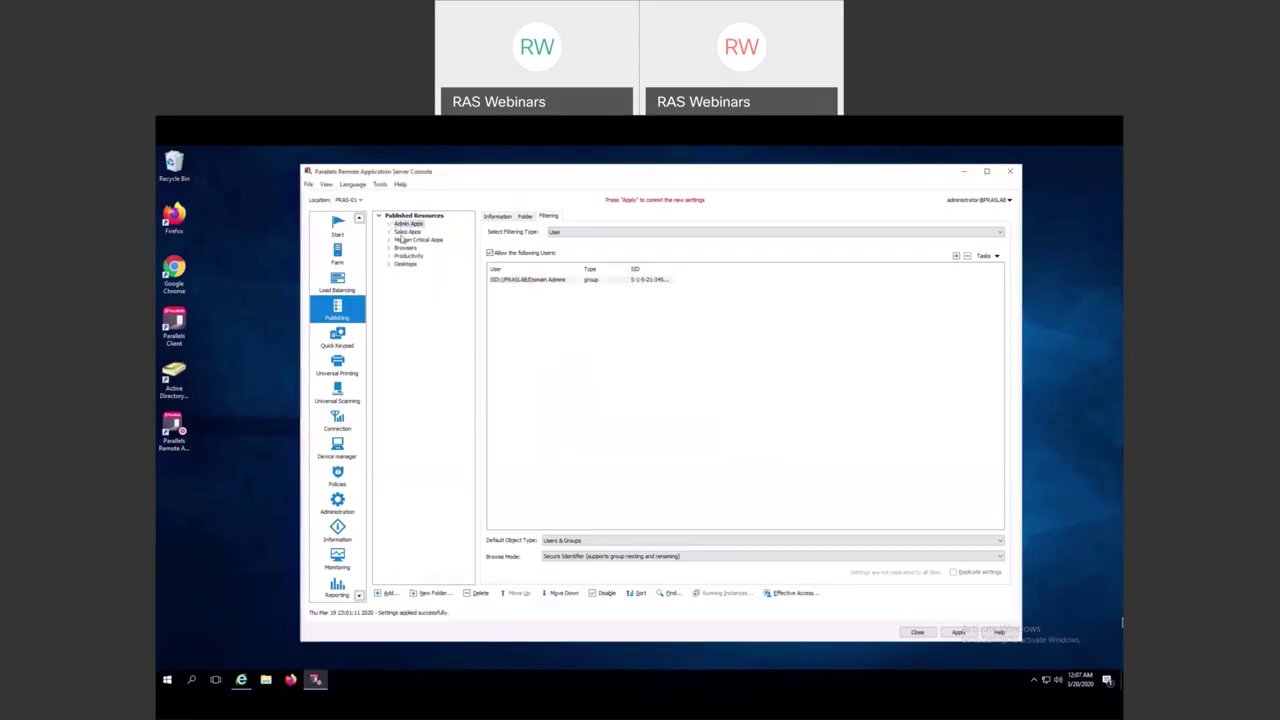
{"action": "left_click", "coordinate": [389, 232]}
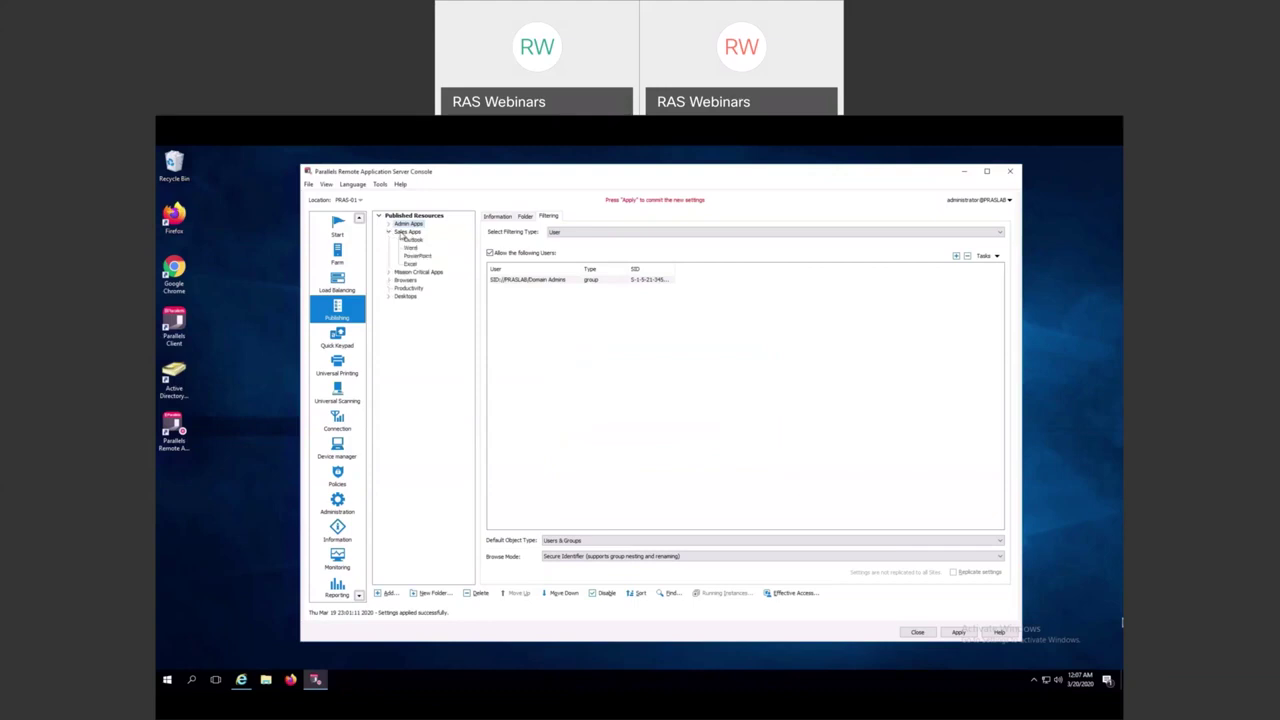
{"action": "left_click", "coordinate": [401, 235]}
{"action": "right_click", "coordinate": [401, 235]}
{"action": "key", "text": "Escape"}
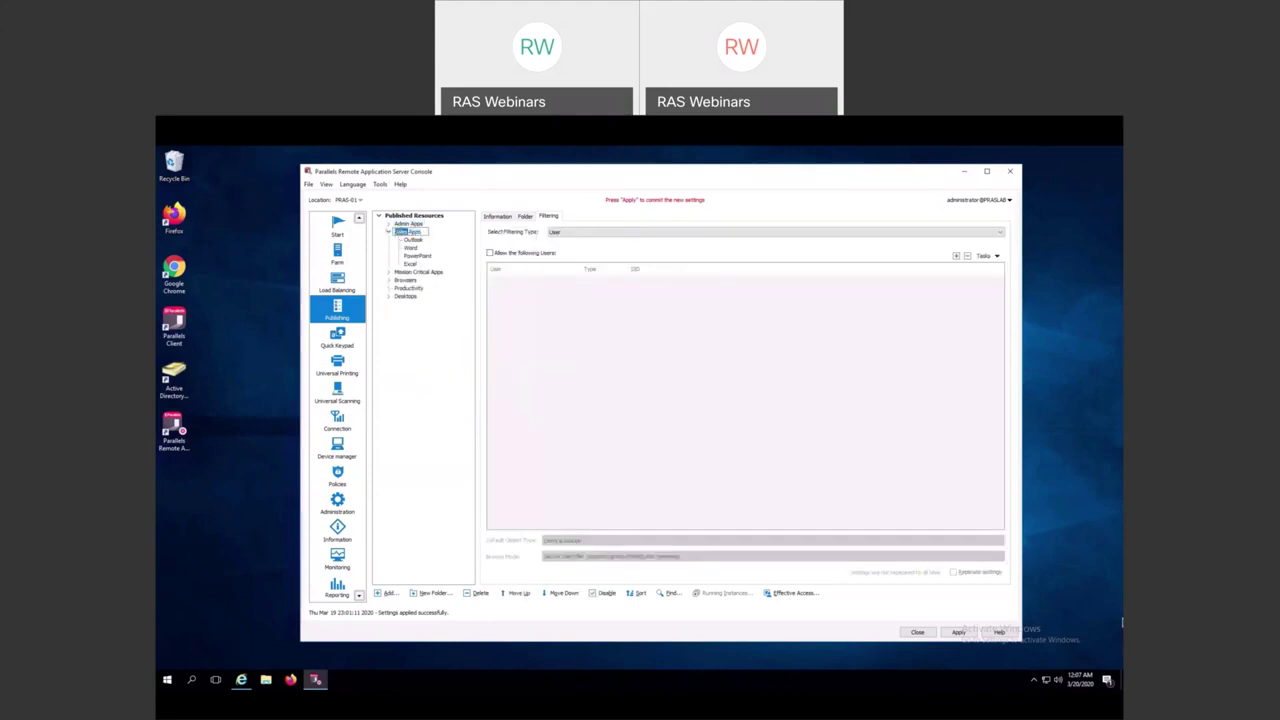
{"action": "type", "text": "Productivity Apps"}
Rename the Mission Critical Apps folder to 'Mission Critical Sales Apps'
{"action": "left_click", "coordinate": [407, 273]}
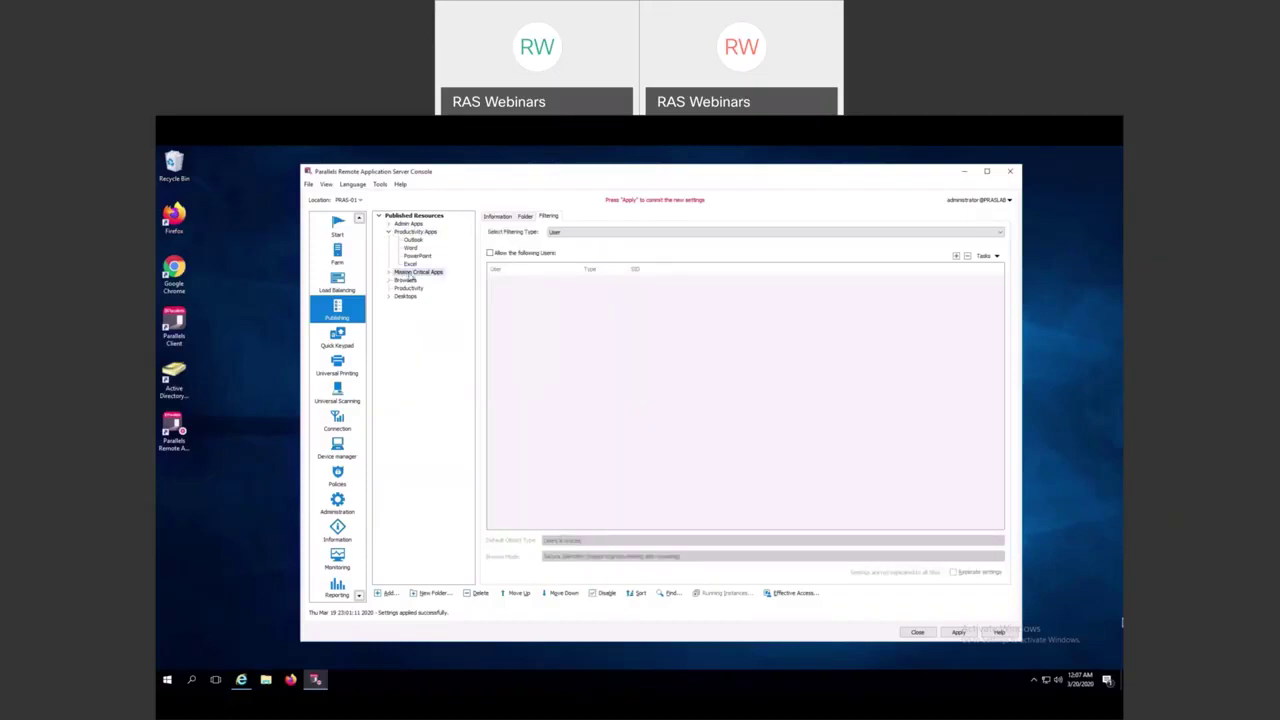
{"action": "right_click", "coordinate": [410, 279]}
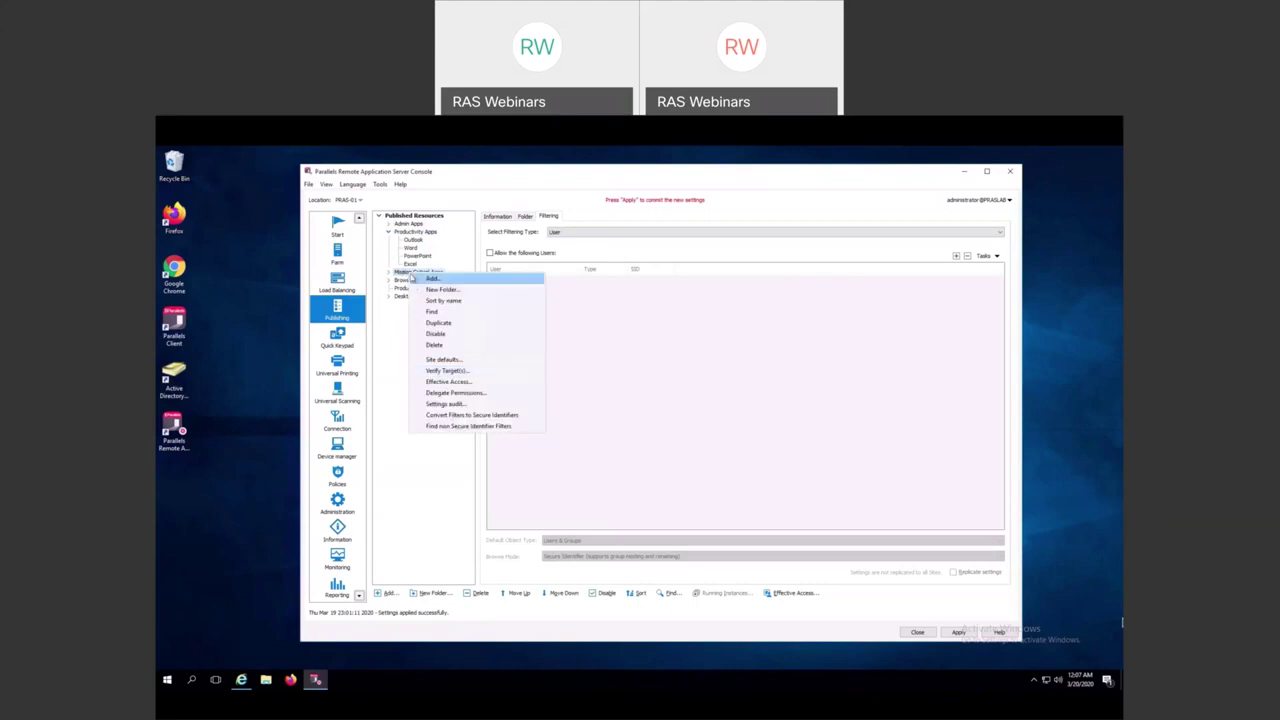
{"action": "key", "text": "Escape"}
{"action": "double_click", "coordinate": [403, 276]}
{"action": "left_click", "coordinate": [420, 273]}
{"action": "left_click", "coordinate": [431, 272]}
{"action": "type", "text": "Sales"}
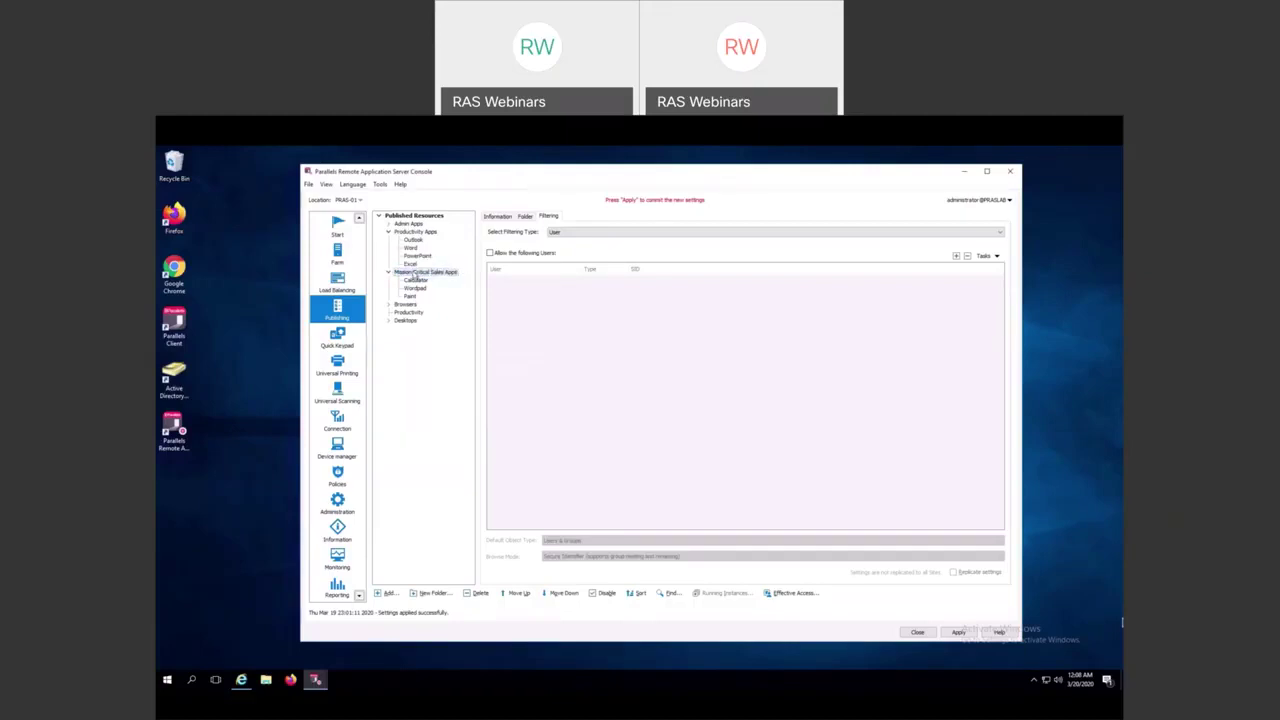
Move the Mission Critical Sales Apps folder into Productivity Apps
{"action": "left_click_drag", "start_coordinate": [414, 277], "coordinate": [416, 234]}
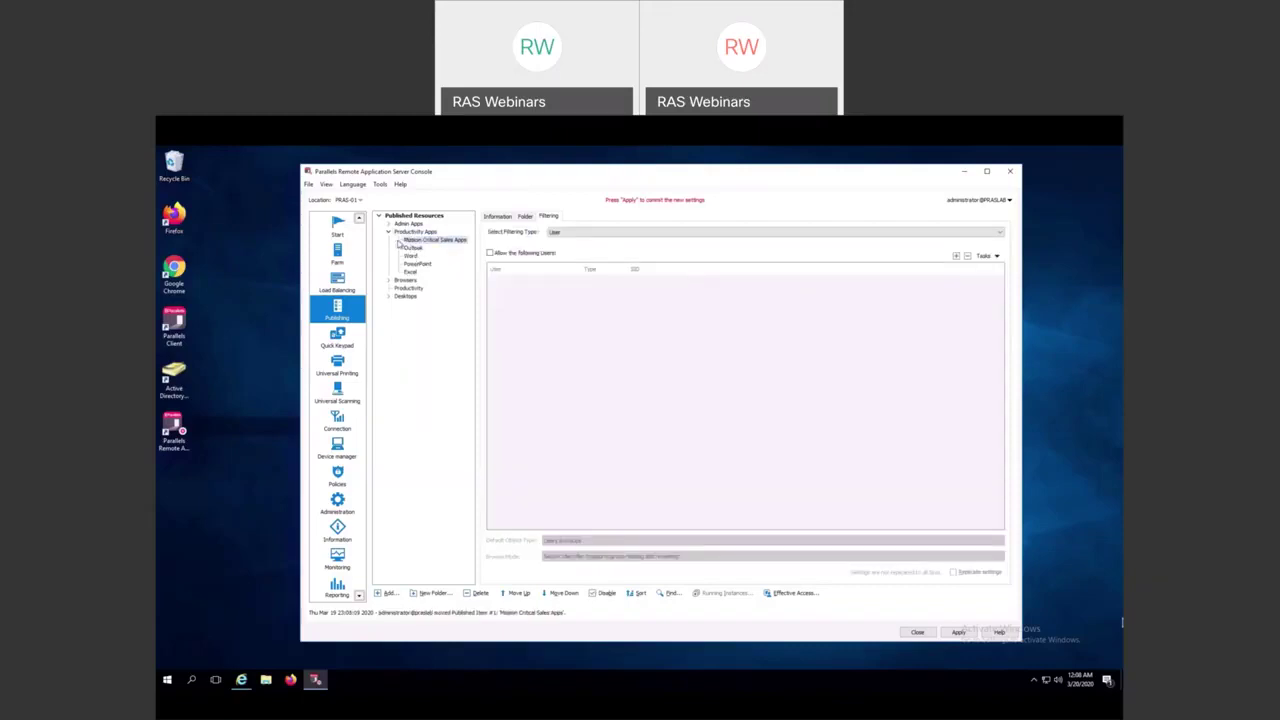
{"action": "left_click", "coordinate": [398, 241]}
{"action": "left_click", "coordinate": [398, 241]}
{"action": "left_click", "coordinate": [416, 231]}
Mark Productivity Apps as used for administrative purposes and apply the change
{"action": "left_click", "coordinate": [525, 217]}
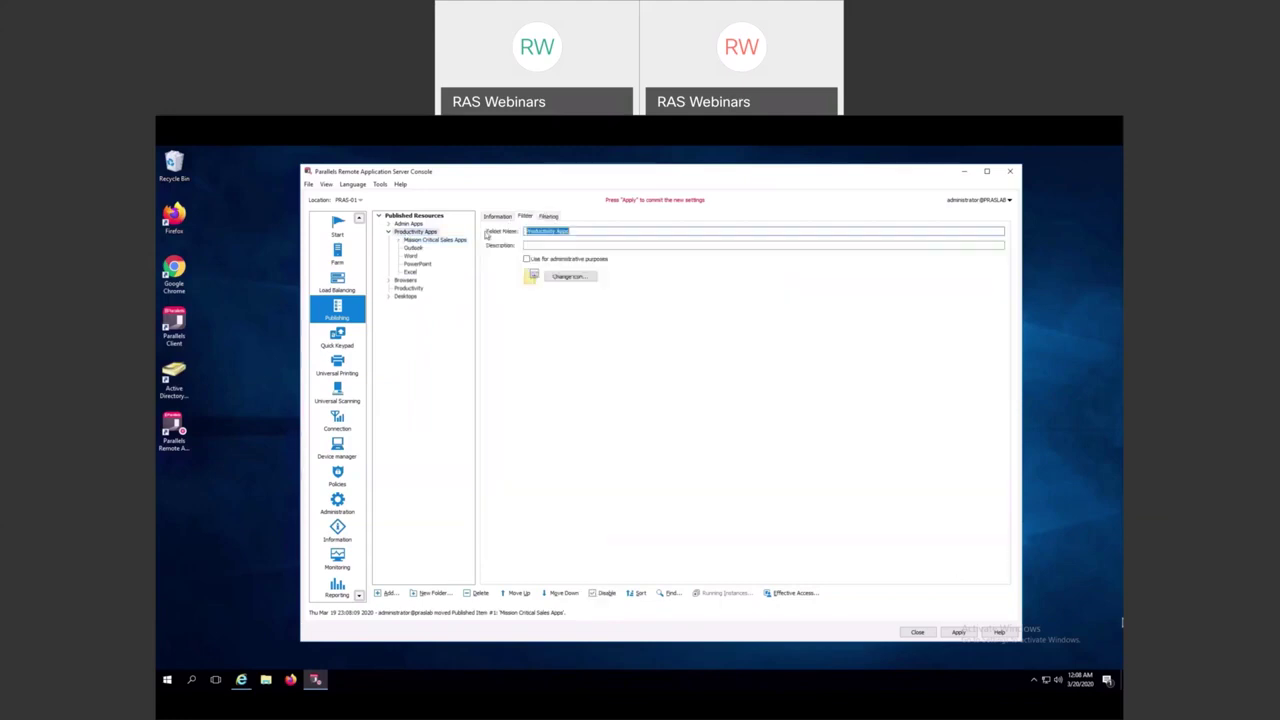
{"action": "left_click", "coordinate": [527, 259]}
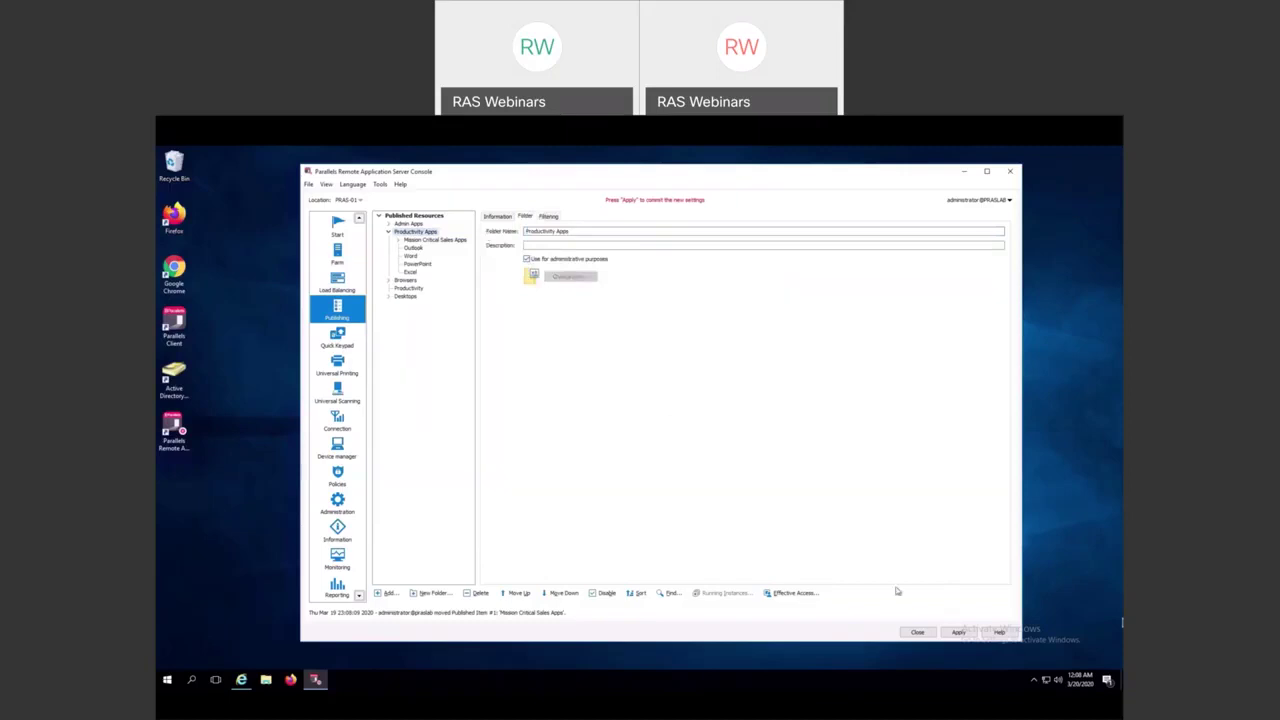
{"action": "left_click", "coordinate": [958, 632]}
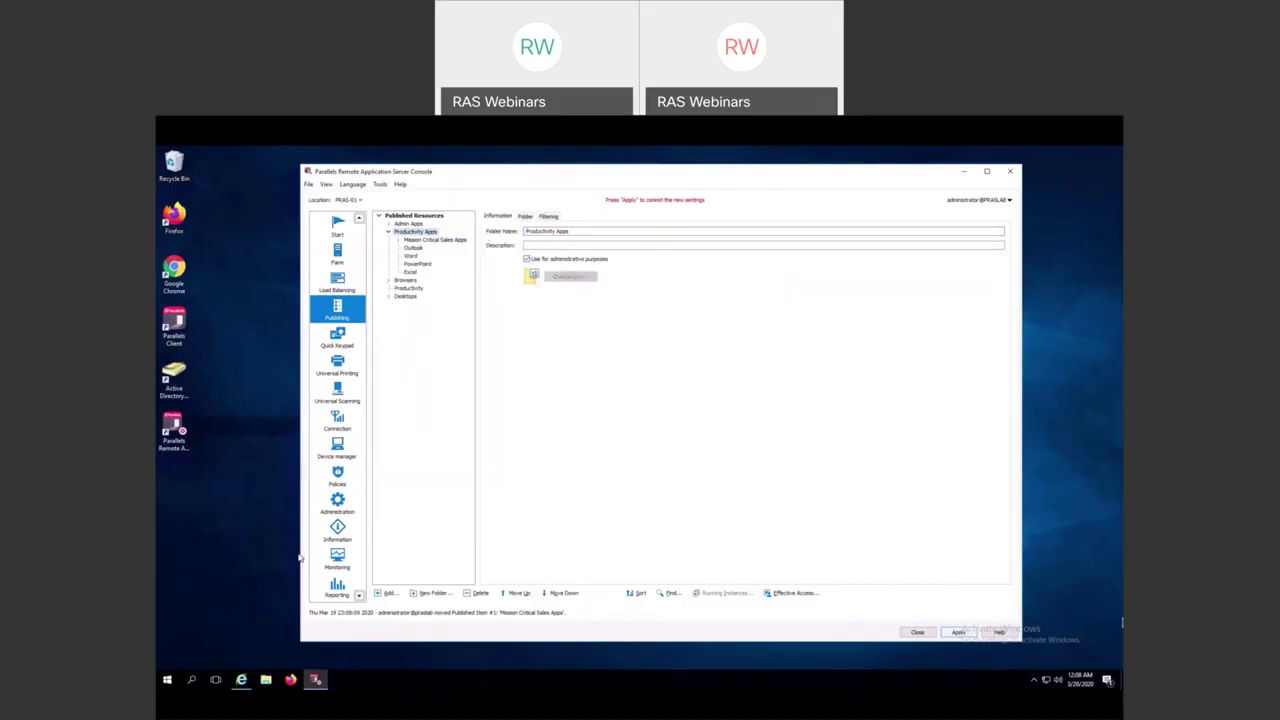
{"action": "left_click", "coordinate": [241, 680]}
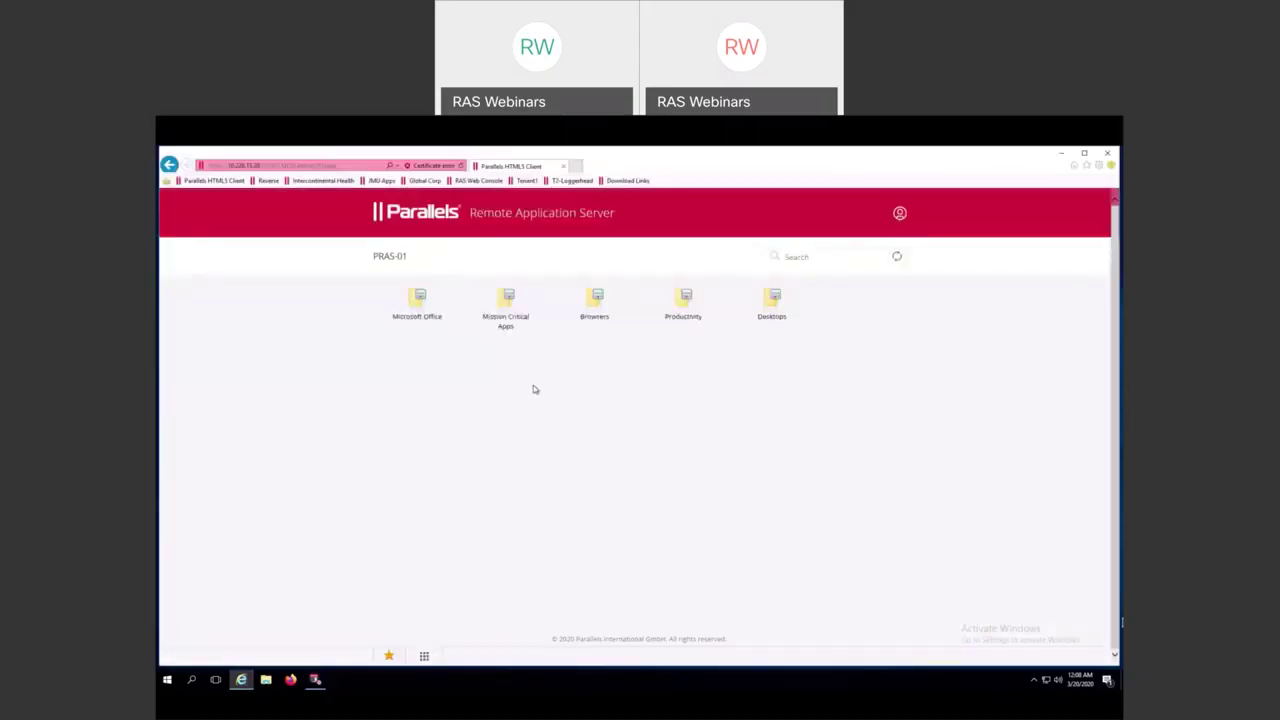
Reload the HTML5 client's PRAS-01 resource list, then select the Productivity folder in the console
{"action": "left_click", "coordinate": [897, 256]}
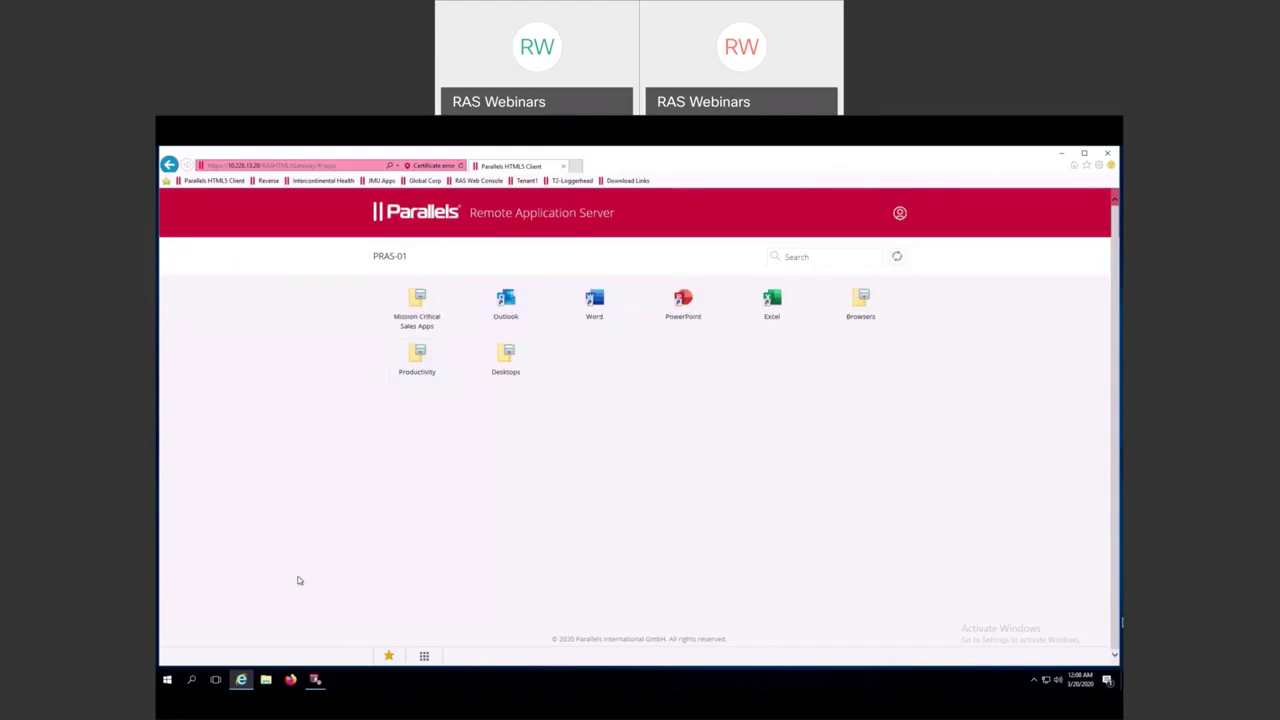
{"action": "left_click", "coordinate": [316, 680]}
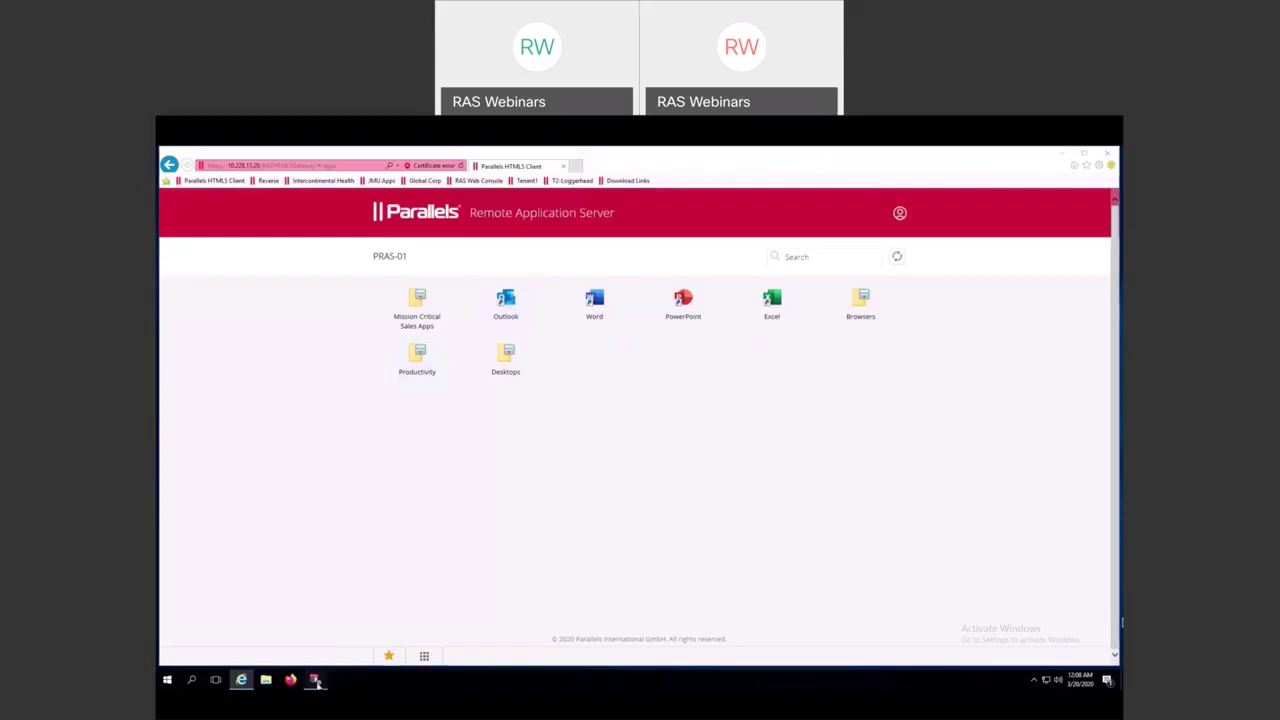
{"action": "left_click", "coordinate": [408, 289]}
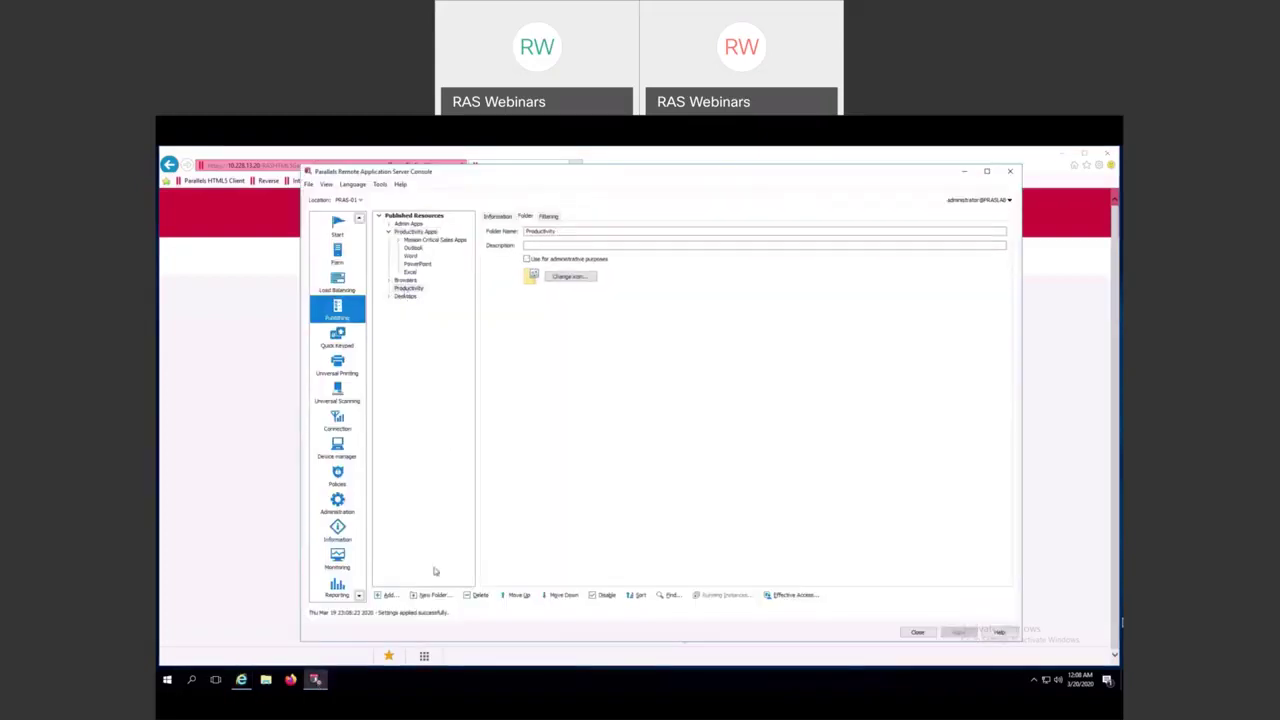
Delete the Productivity folder and its contents, apply, and refresh the HTML5 client list
{"action": "left_click", "coordinate": [479, 595]}
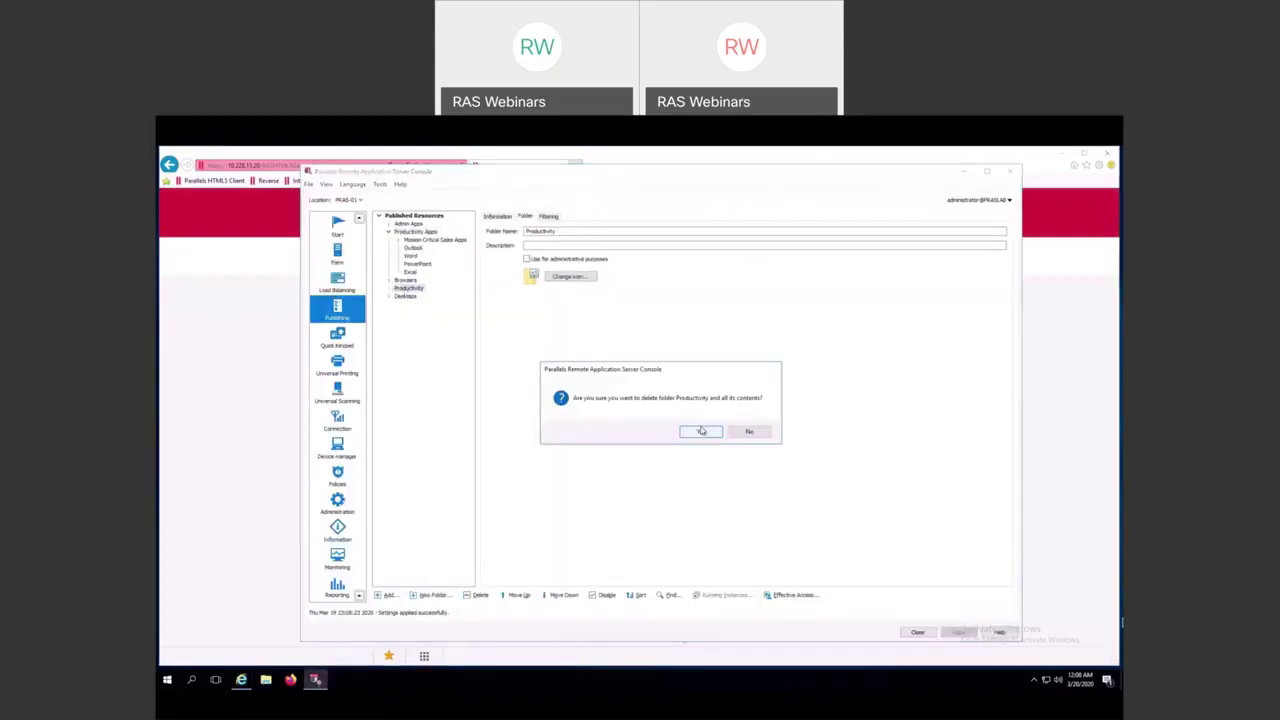
{"action": "left_click", "coordinate": [701, 431]}
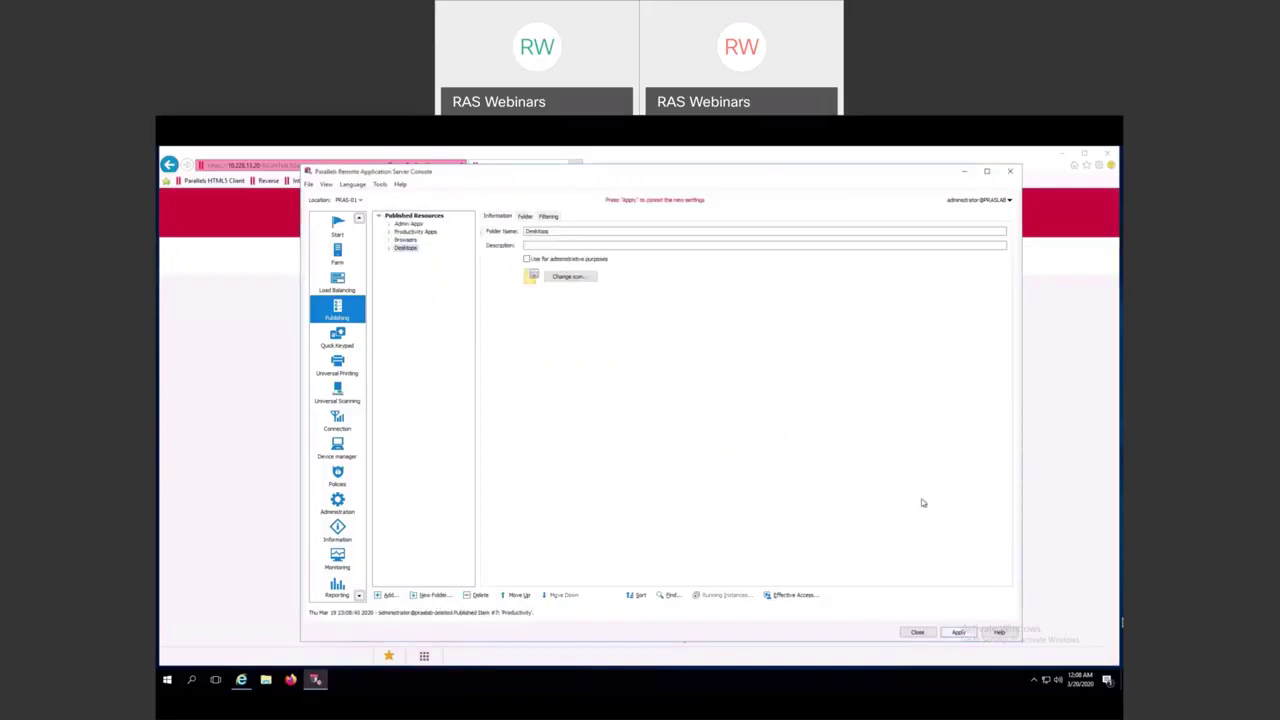
{"action": "key", "text": "alt+a"}
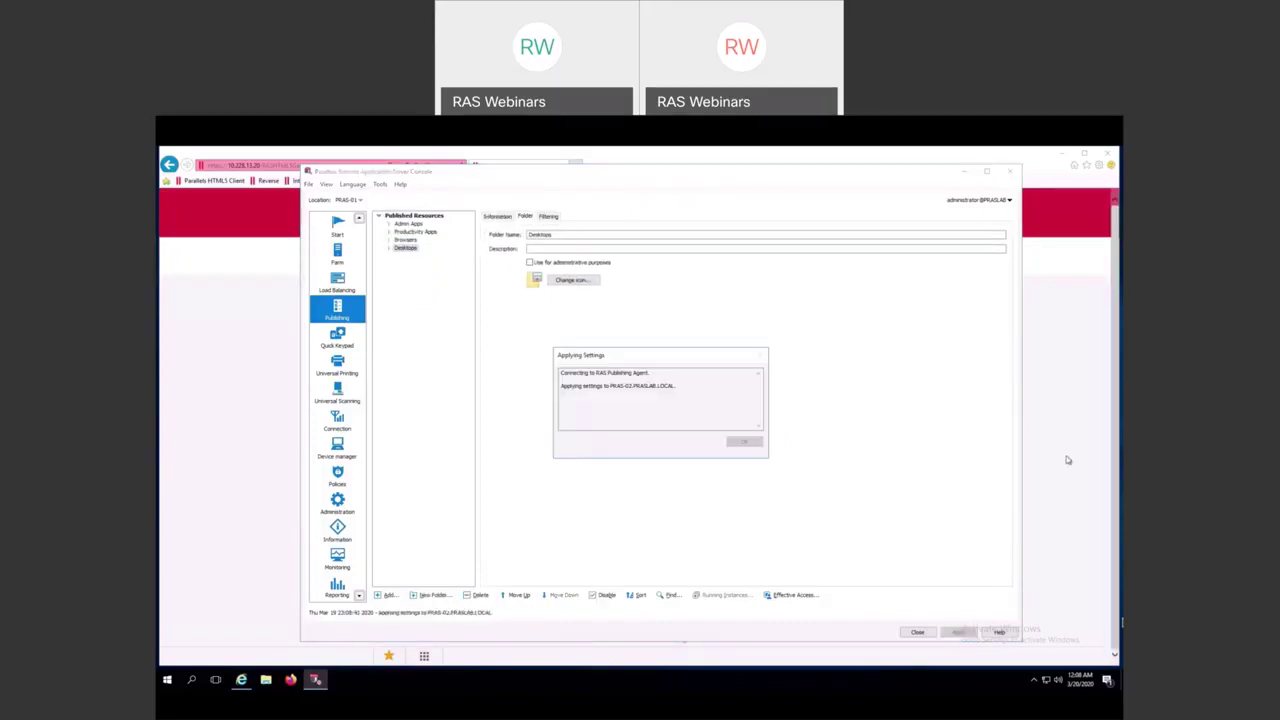
{"action": "left_click", "coordinate": [1054, 457]}
{"action": "left_click", "coordinate": [897, 256]}
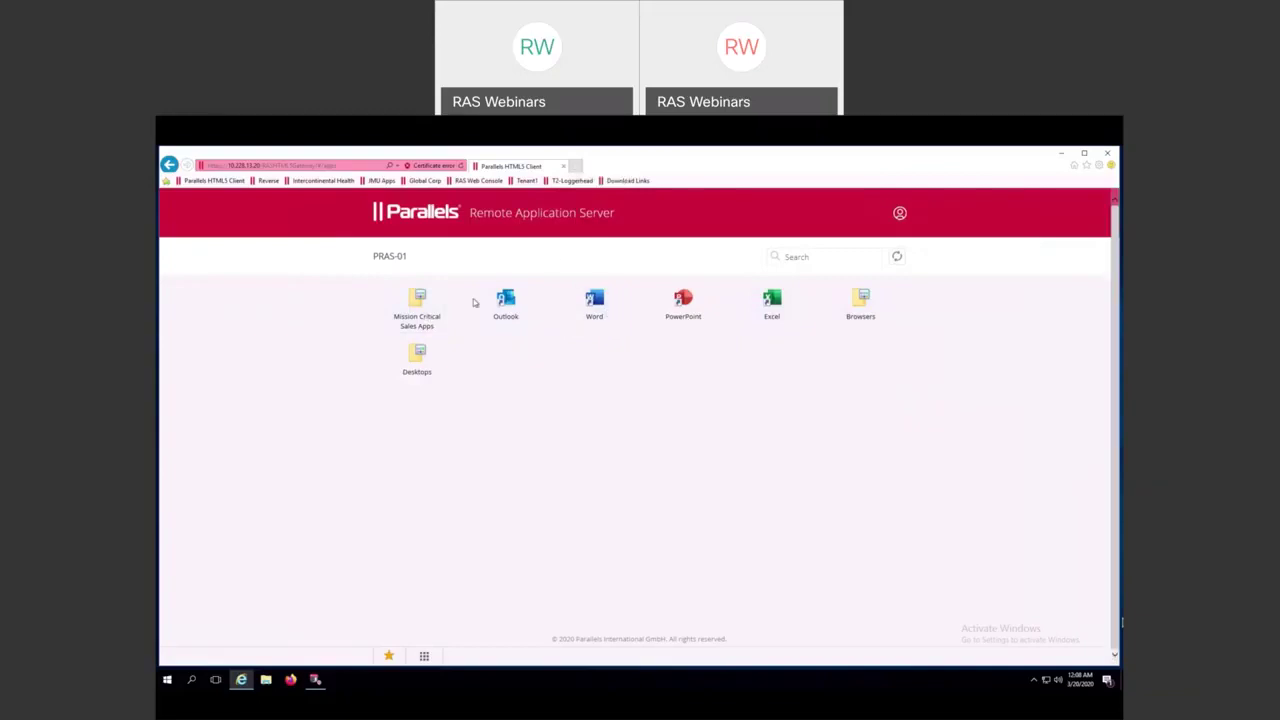
Open Mission Critical Sales Apps to confirm Calculator, Wordpad and Paint, then return to PRAS-01
{"action": "left_click", "coordinate": [419, 315]}
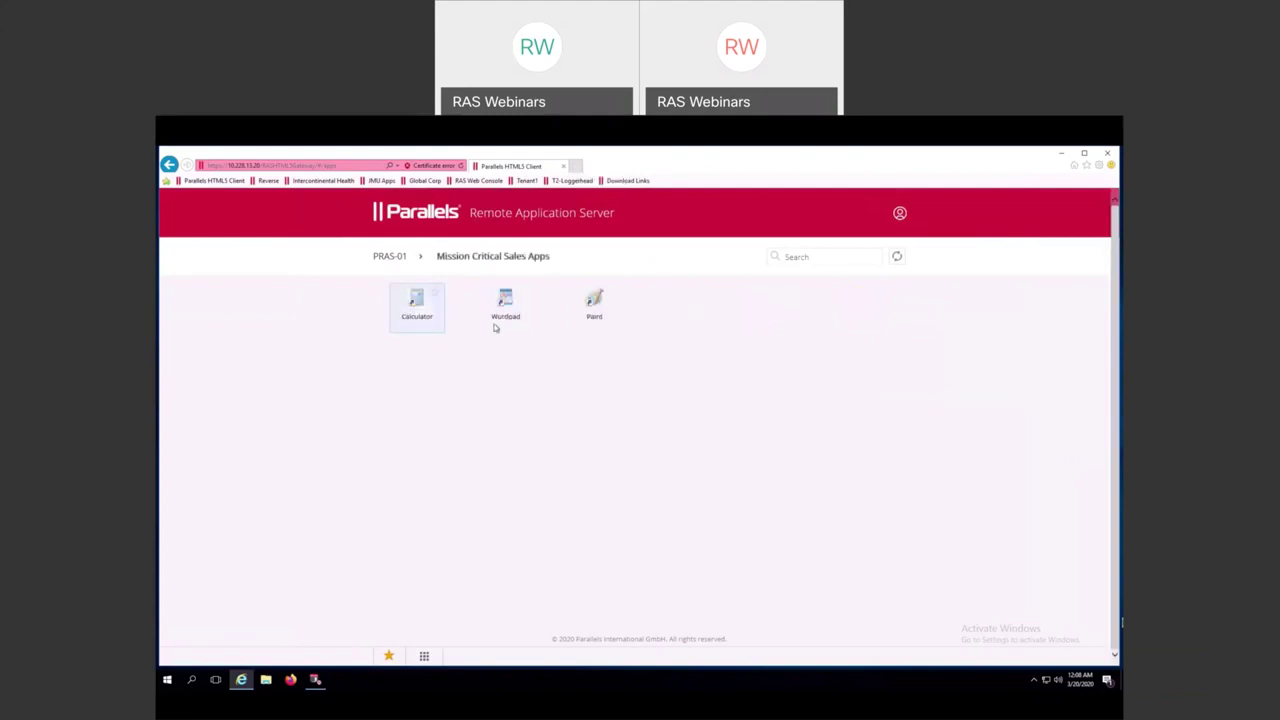
{"action": "left_click", "coordinate": [397, 259]}
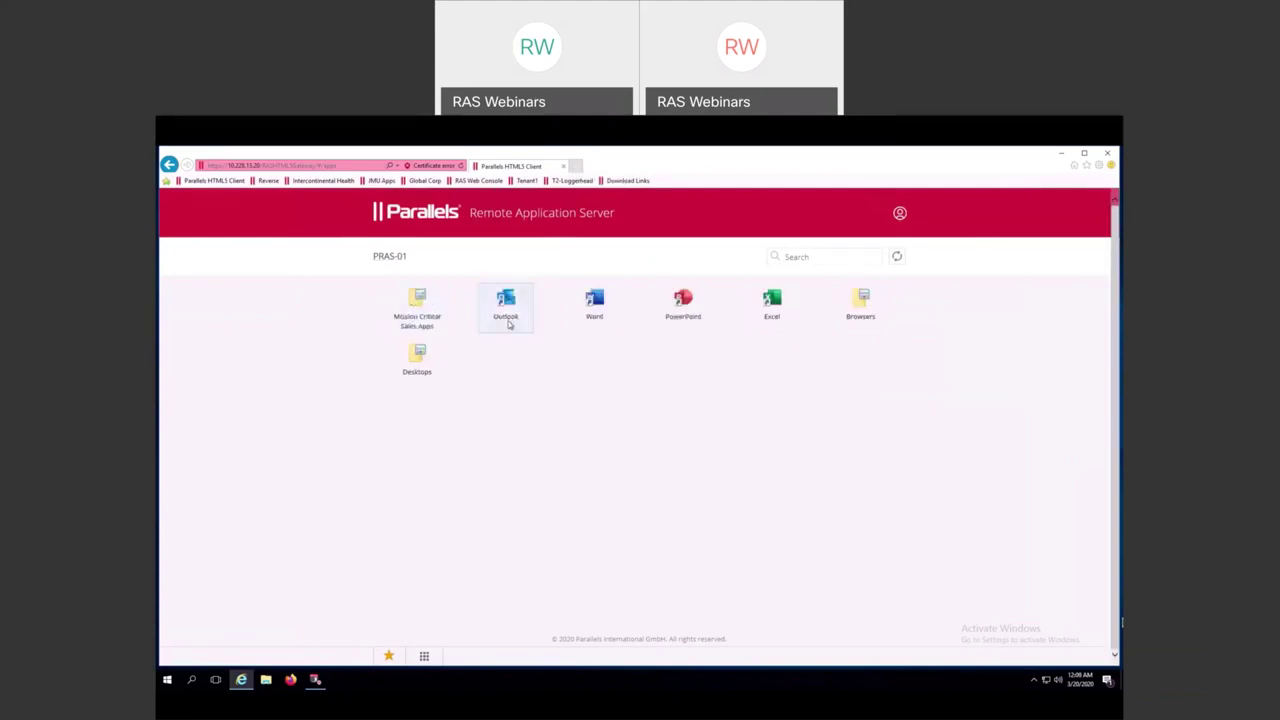
{"action": "left_click", "coordinate": [315, 681]}
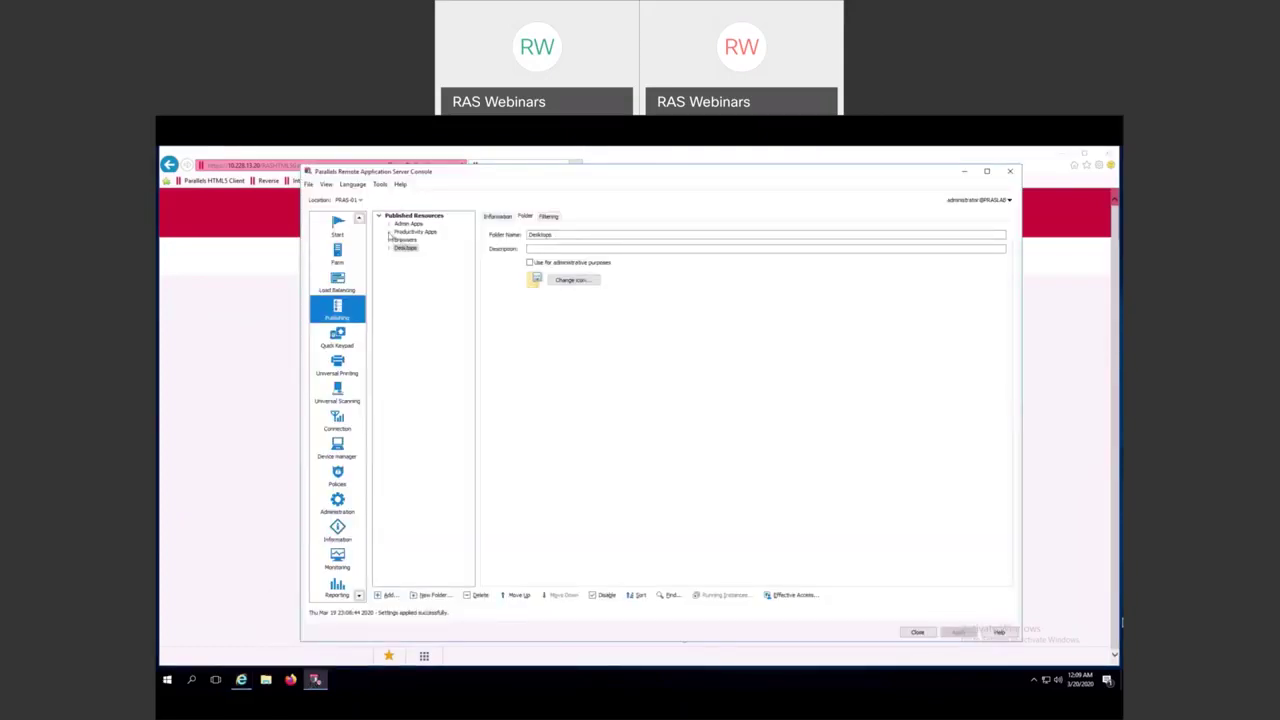
Mark Mission Critical Sales Apps as used for administrative purposes and apply it
{"action": "left_click", "coordinate": [389, 232]}
{"action": "left_click", "coordinate": [415, 240]}
{"action": "left_click", "coordinate": [527, 259]}
{"action": "left_click", "coordinate": [968, 632]}
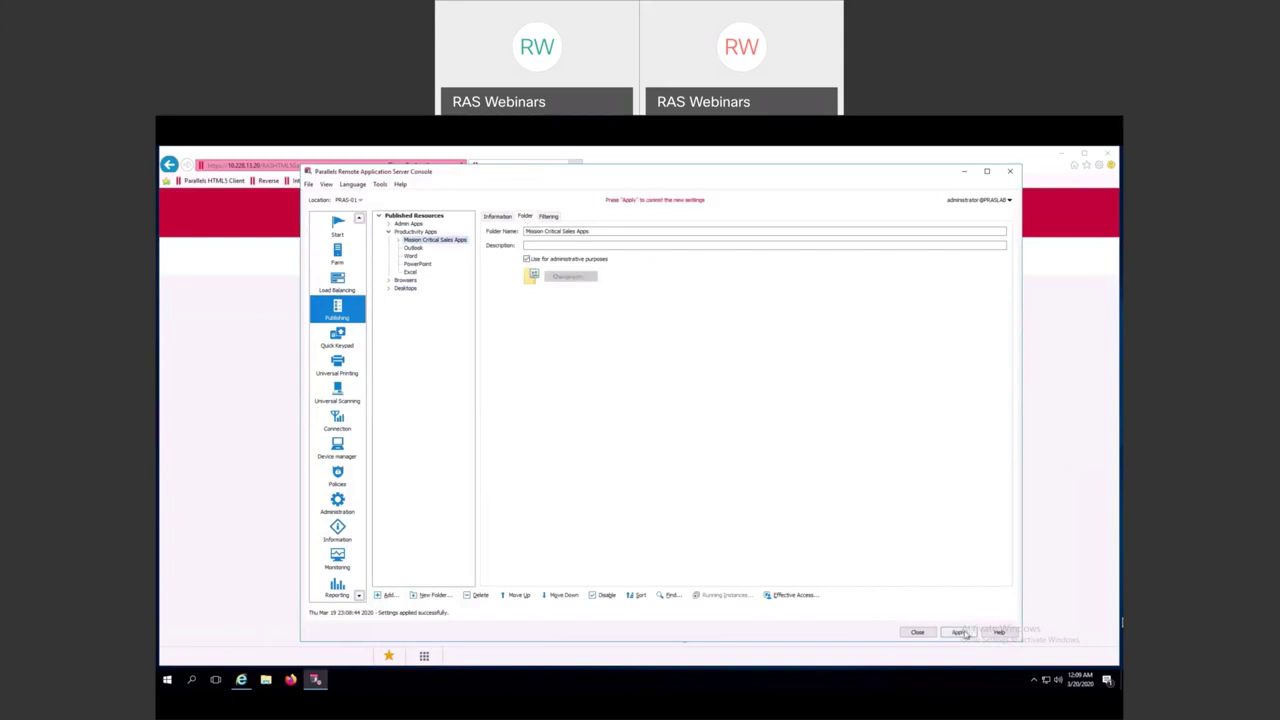
{"action": "left_click", "coordinate": [1070, 590]}
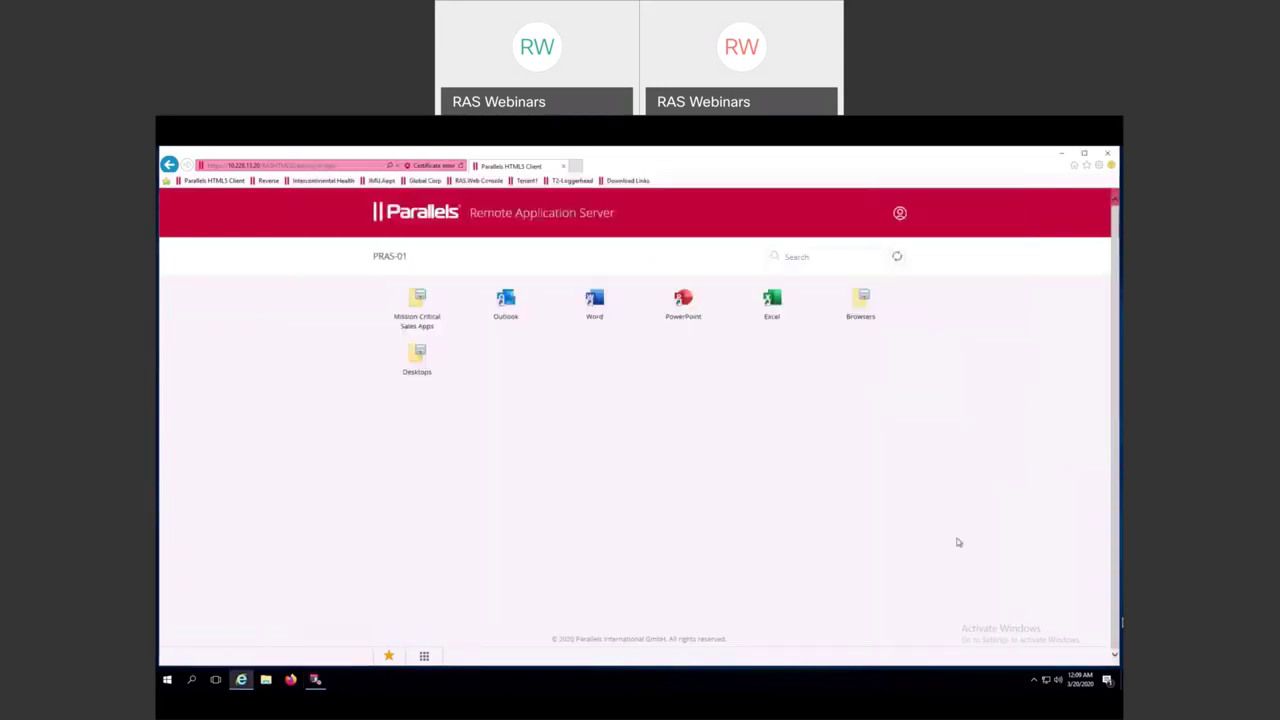
{"action": "left_click", "coordinate": [314, 680]}
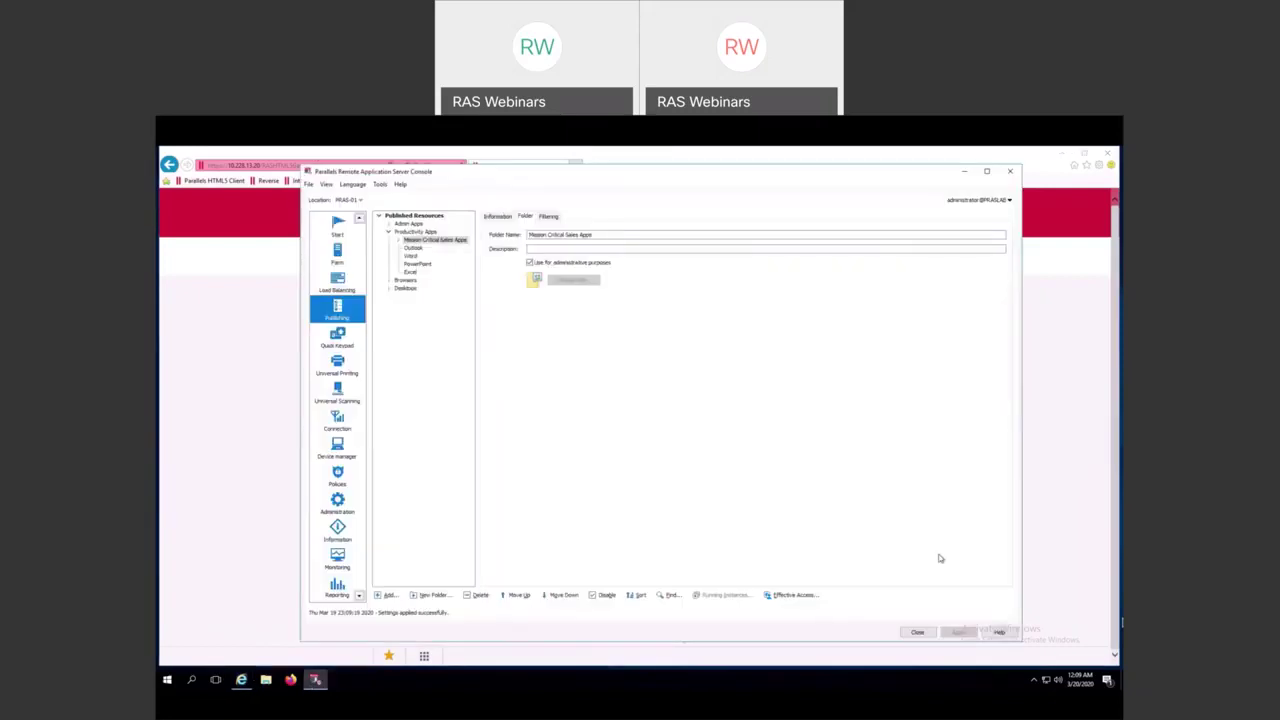
{"action": "left_click", "coordinate": [1083, 472]}
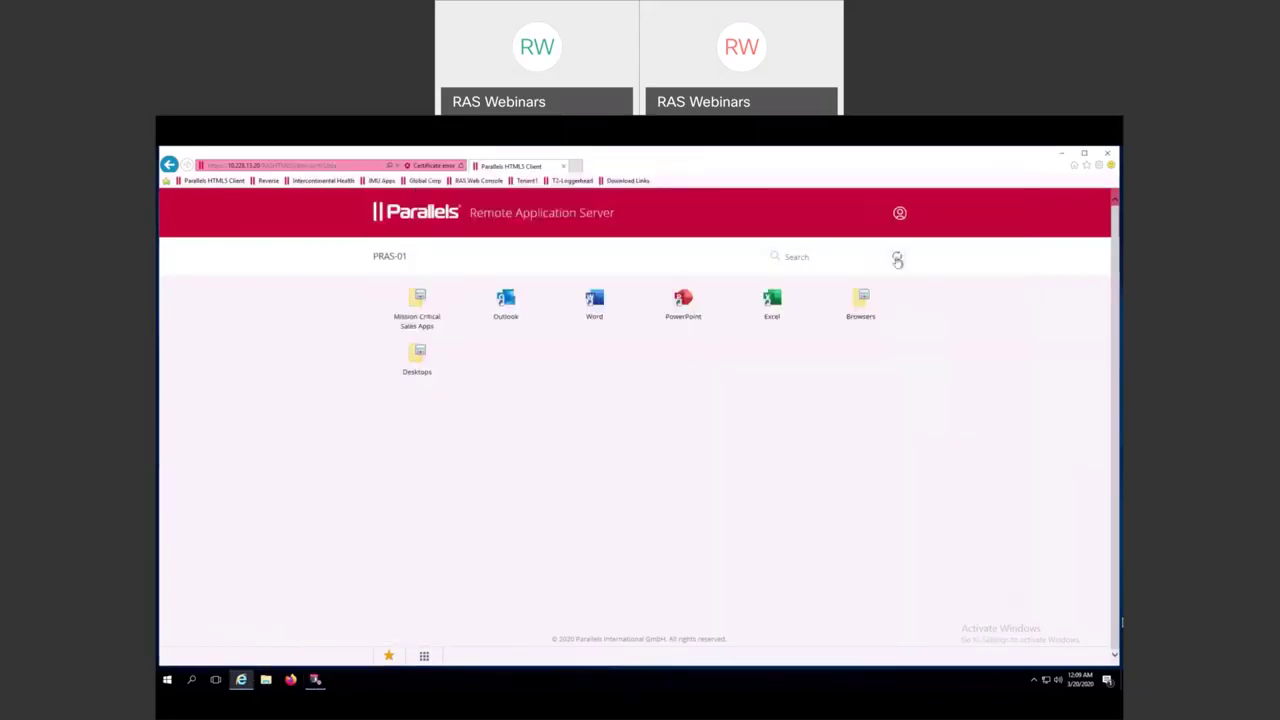
Refresh the HTML5 client so Calculator, Wordpad and Paint appear at the root, then open a new tab
{"action": "left_click", "coordinate": [897, 259]}
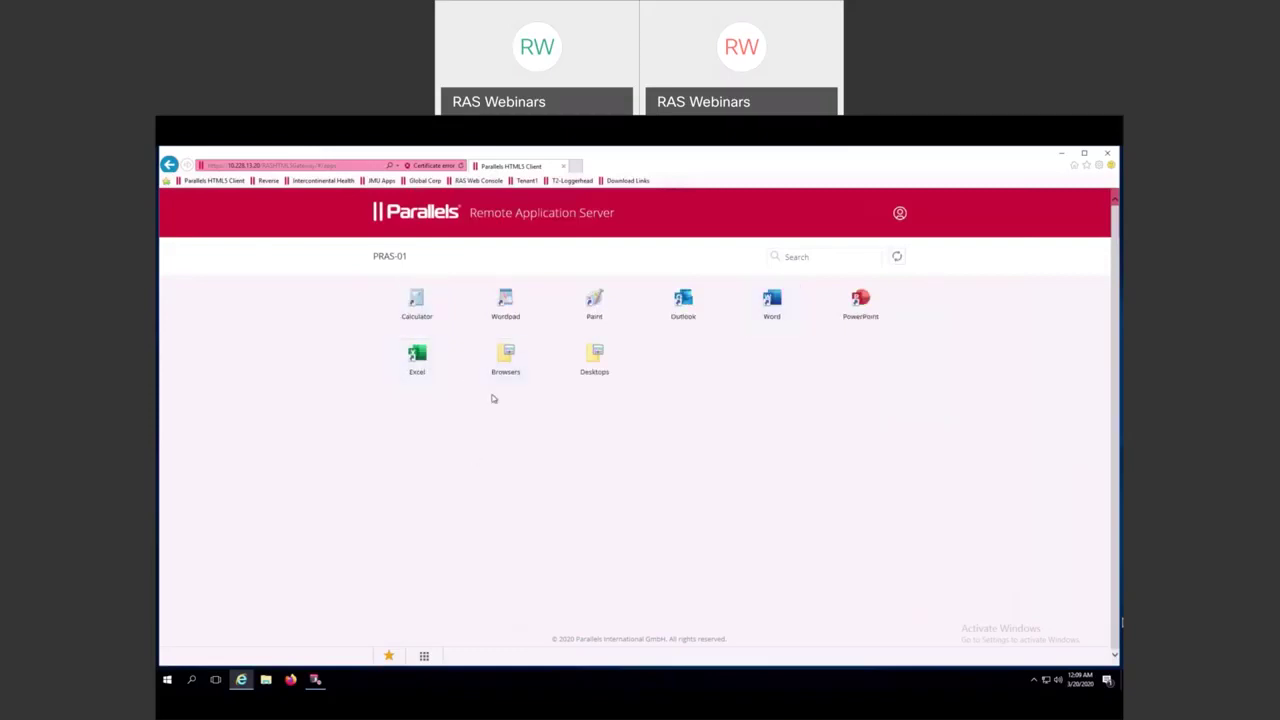
{"action": "left_click", "coordinate": [423, 184]}
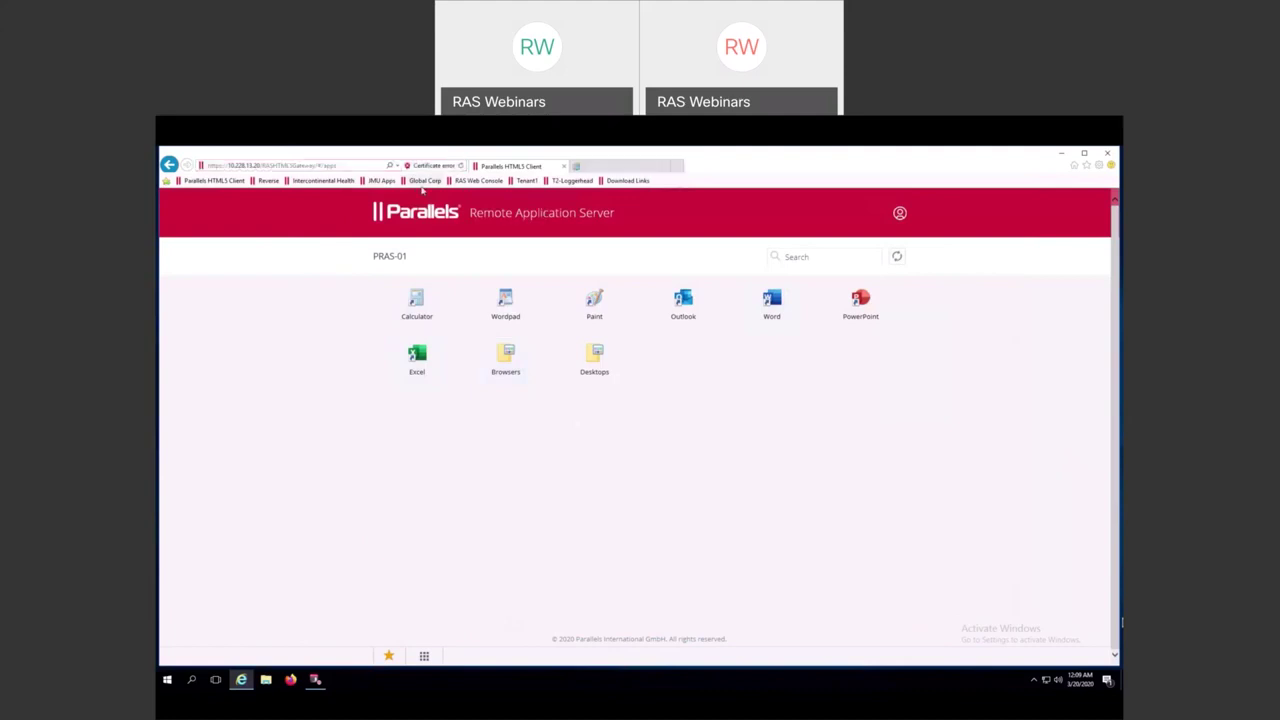
{"action": "left_click", "coordinate": [598, 167]}
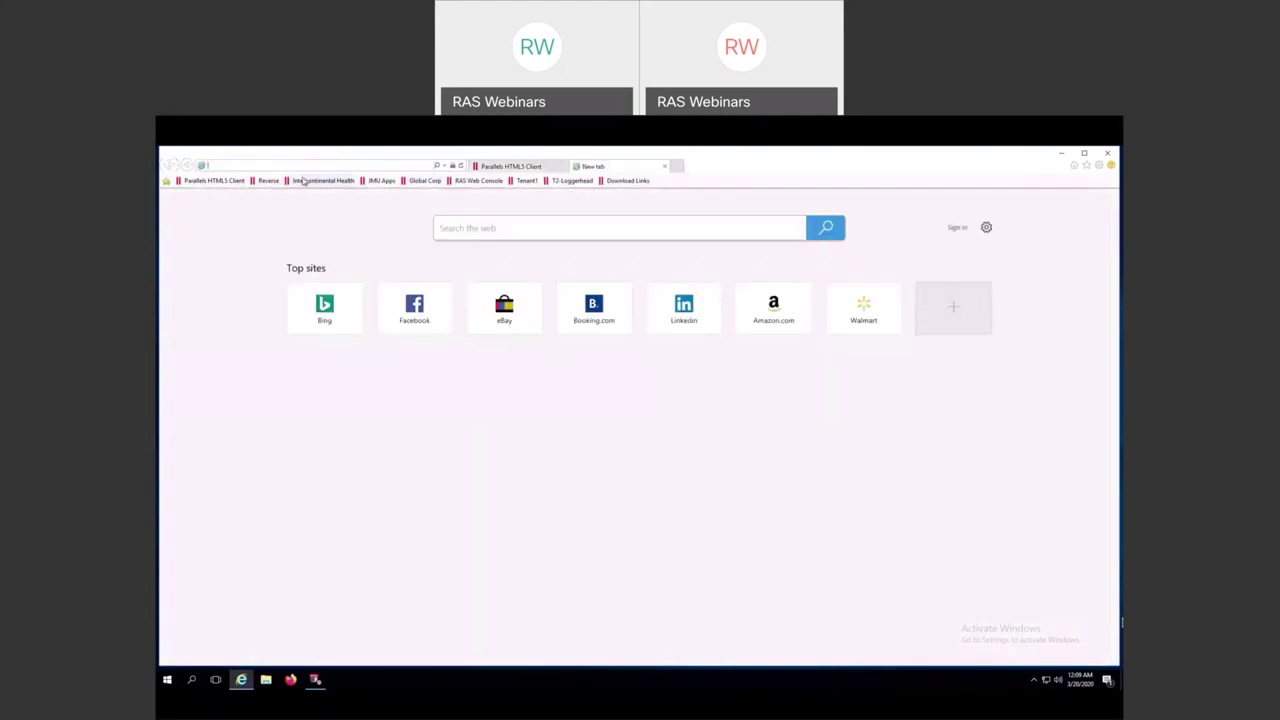
Sign in to the HTML5 client in the new tab with the administrator account and password
{"action": "left_click", "coordinate": [268, 182]}
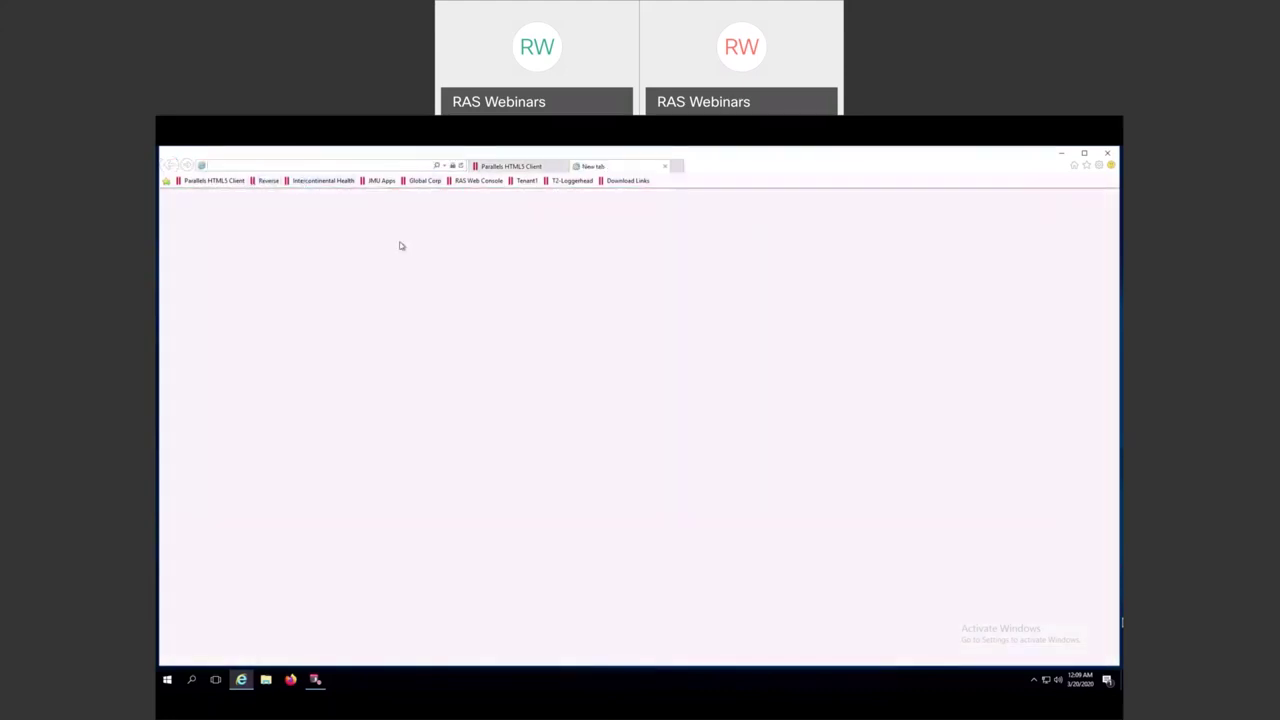
{"action": "left_click", "coordinate": [345, 344]}
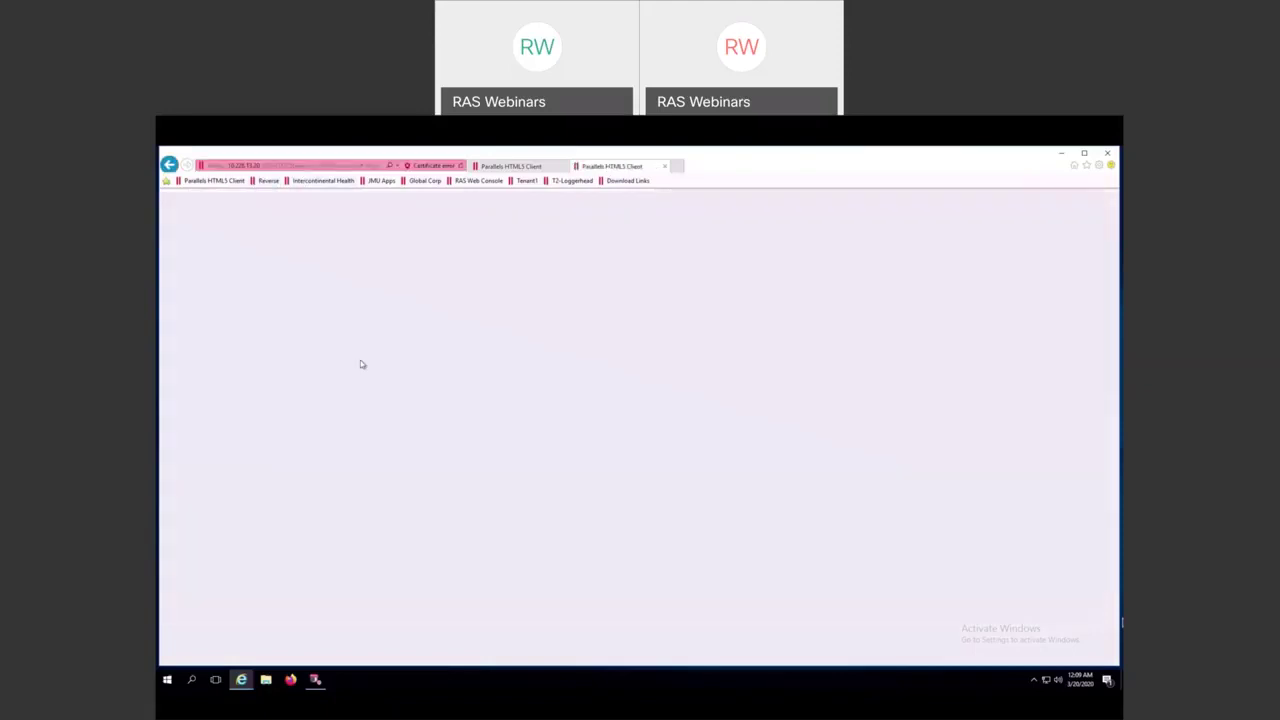
{"action": "left_click", "coordinate": [580, 405]}
{"action": "type", "text": "administrat"}
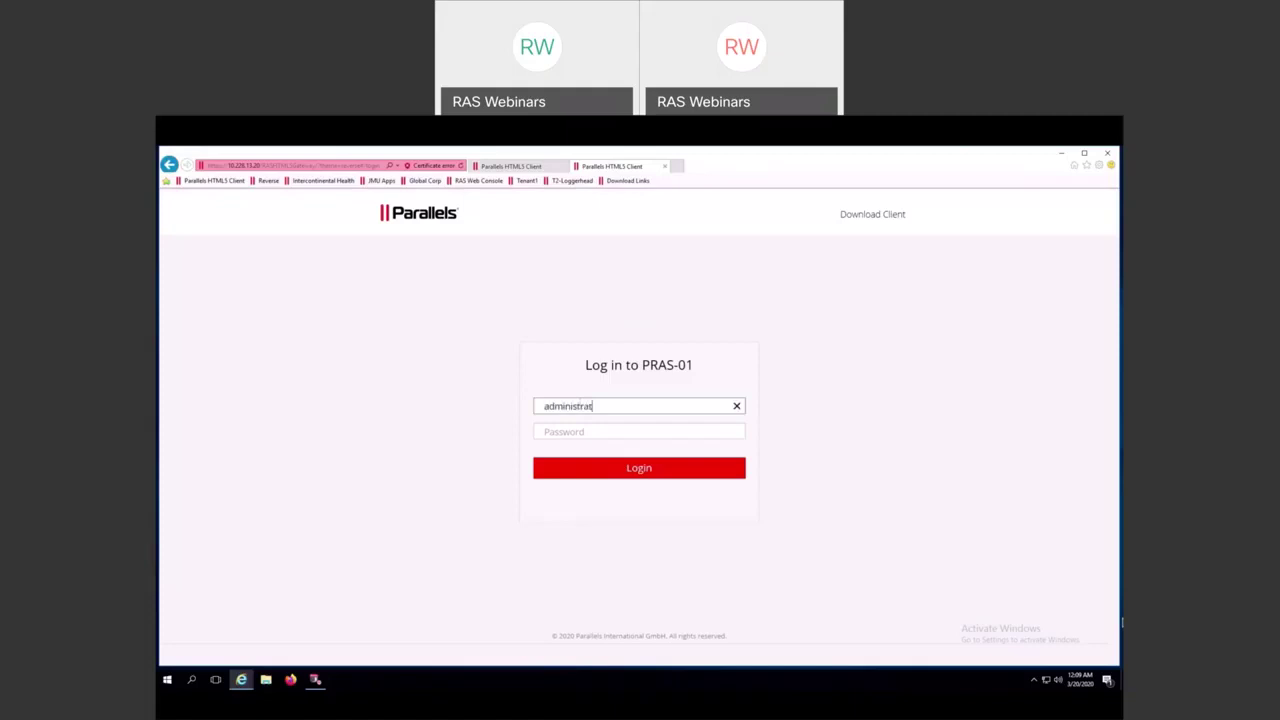
{"action": "type", "text": "or@praslab.local"}
{"action": "key", "text": "Tab"}
{"action": "type", "text": "•••••••••"}
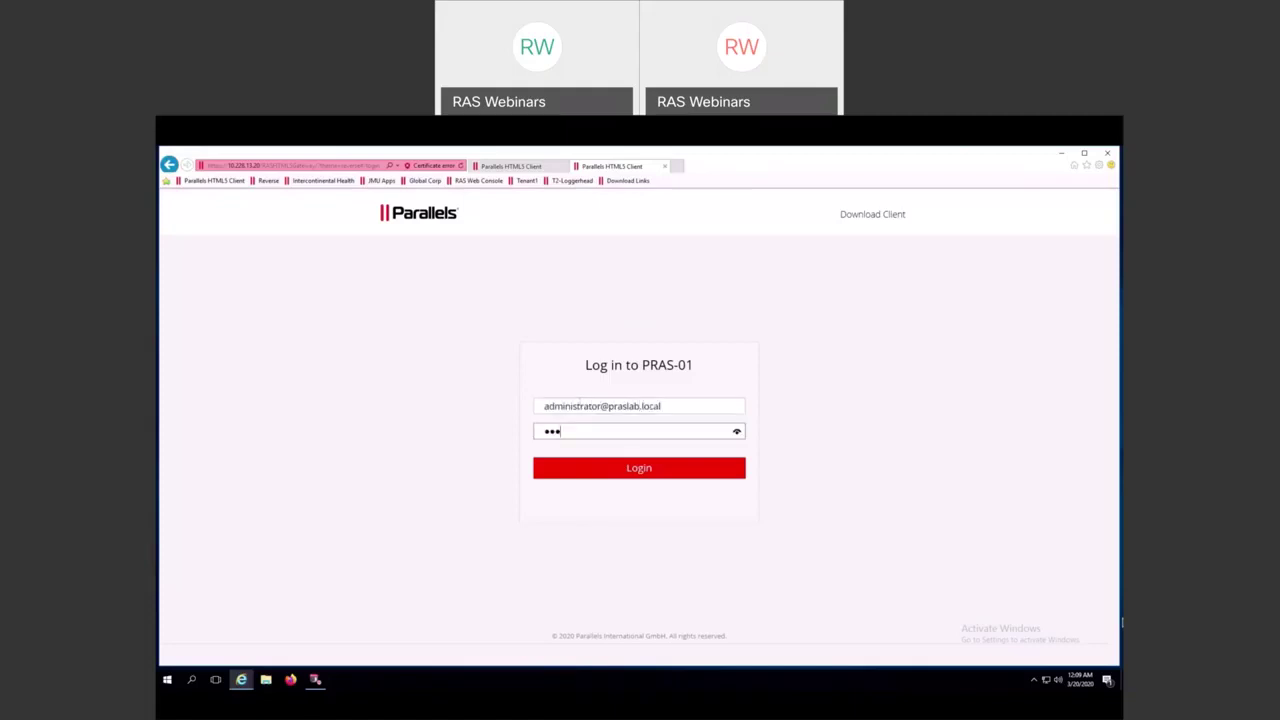
{"action": "type", "text": "•••"}
{"action": "left_click", "coordinate": [634, 470]}
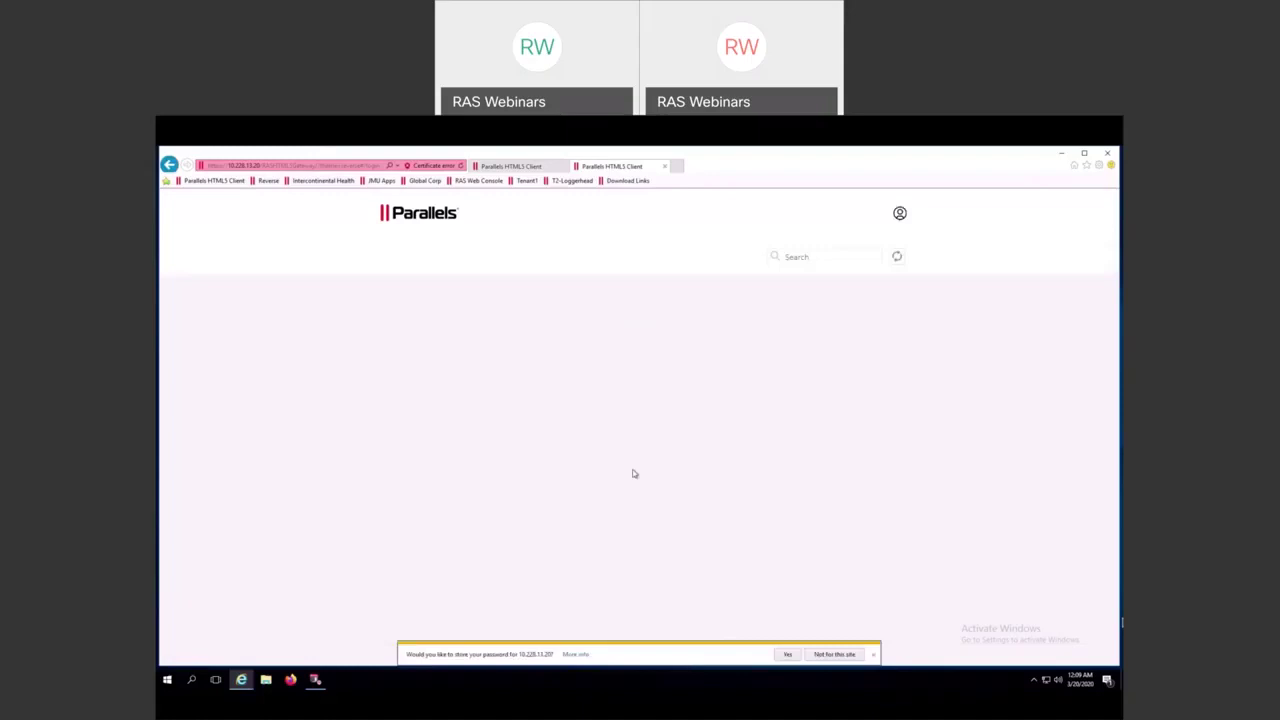
{"action": "left_click", "coordinate": [874, 655]}
Open the Admin Apps folder, return to the PRAS-01 root, and switch to the console
{"action": "left_click", "coordinate": [419, 318]}
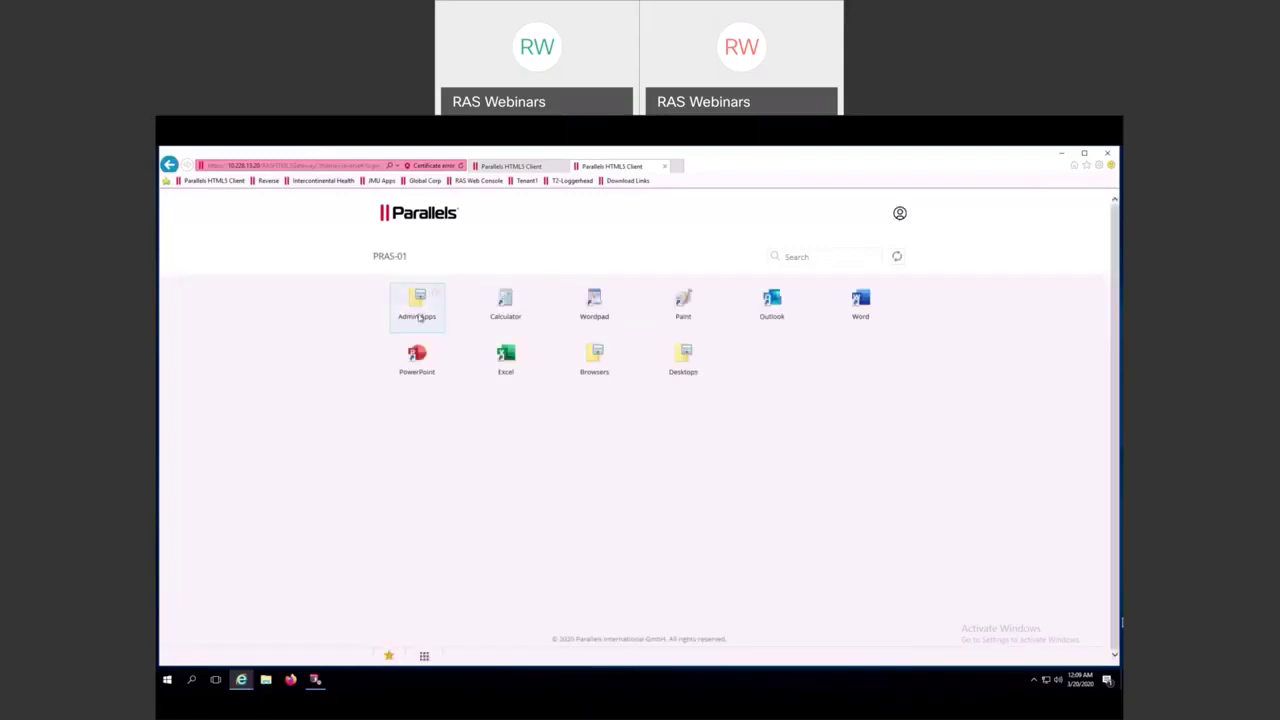
{"action": "left_click", "coordinate": [397, 258]}
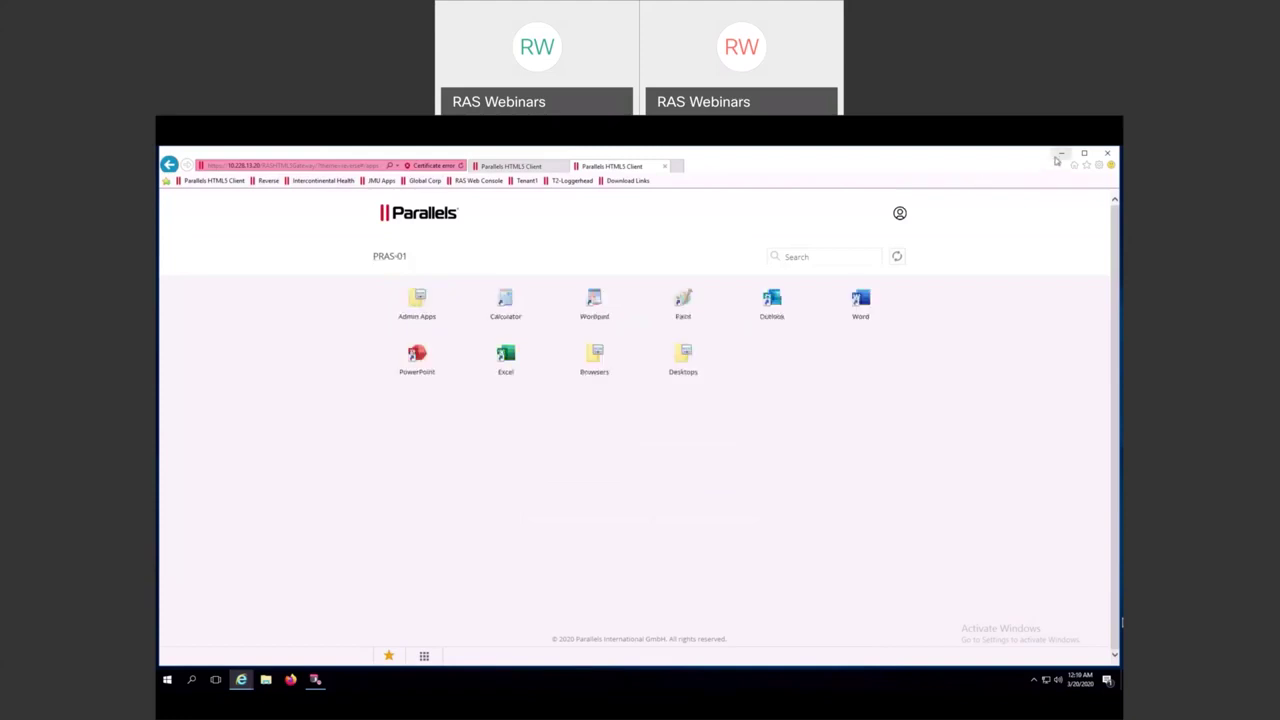
{"action": "key", "text": "alt+Tab"}
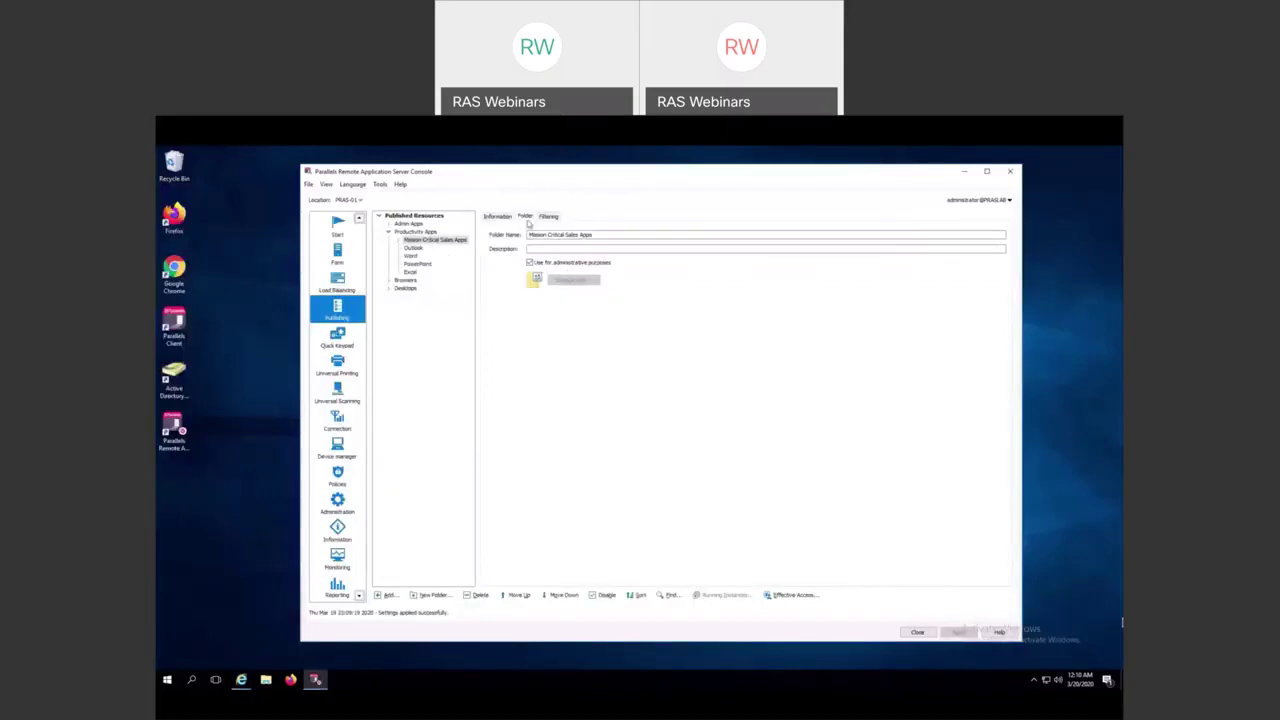
Review Mission Critical Sales Apps' filtering and folder properties, then collapse Productivity Apps
{"action": "left_click", "coordinate": [550, 217]}
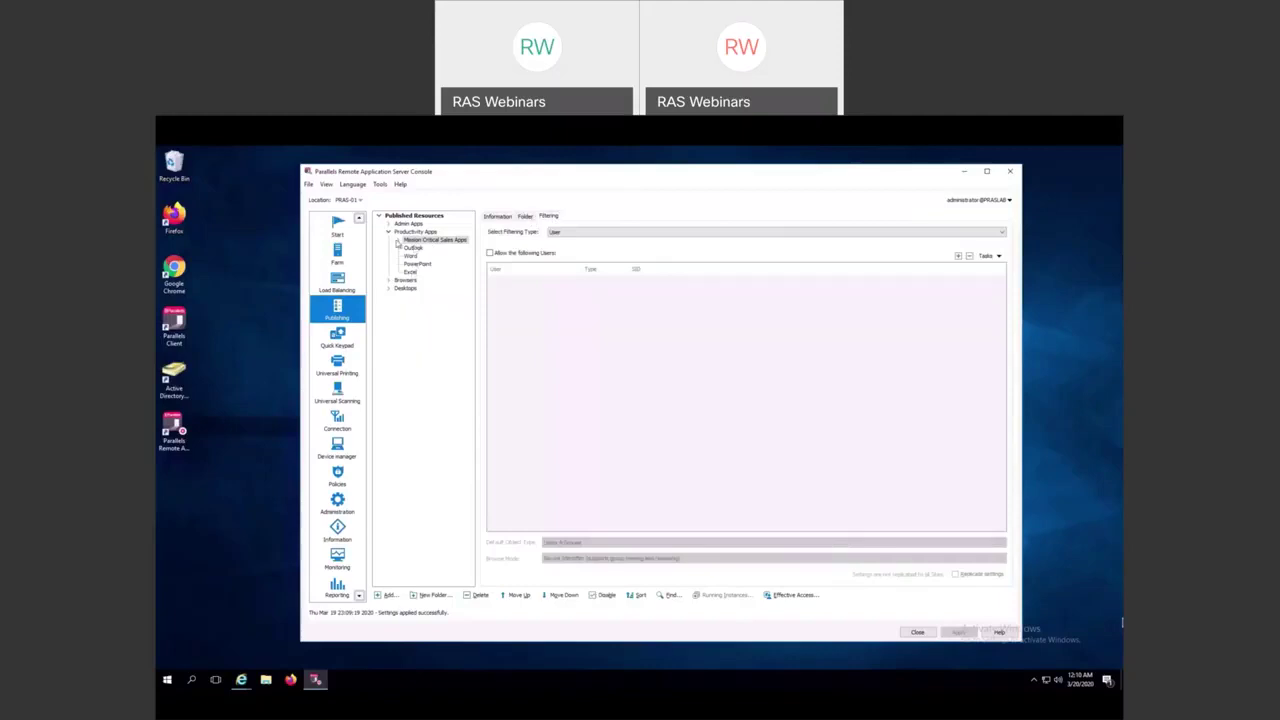
{"action": "left_click", "coordinate": [398, 241]}
{"action": "left_click", "coordinate": [527, 217]}
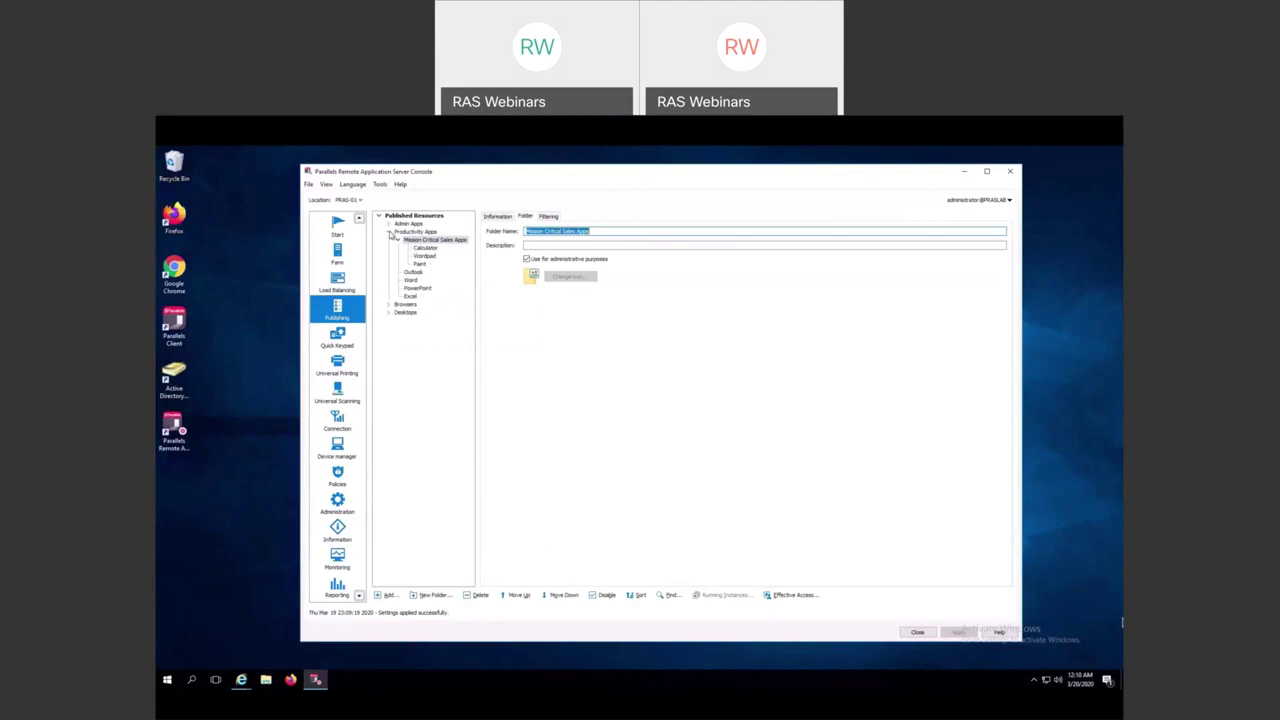
{"action": "left_click", "coordinate": [389, 232]}
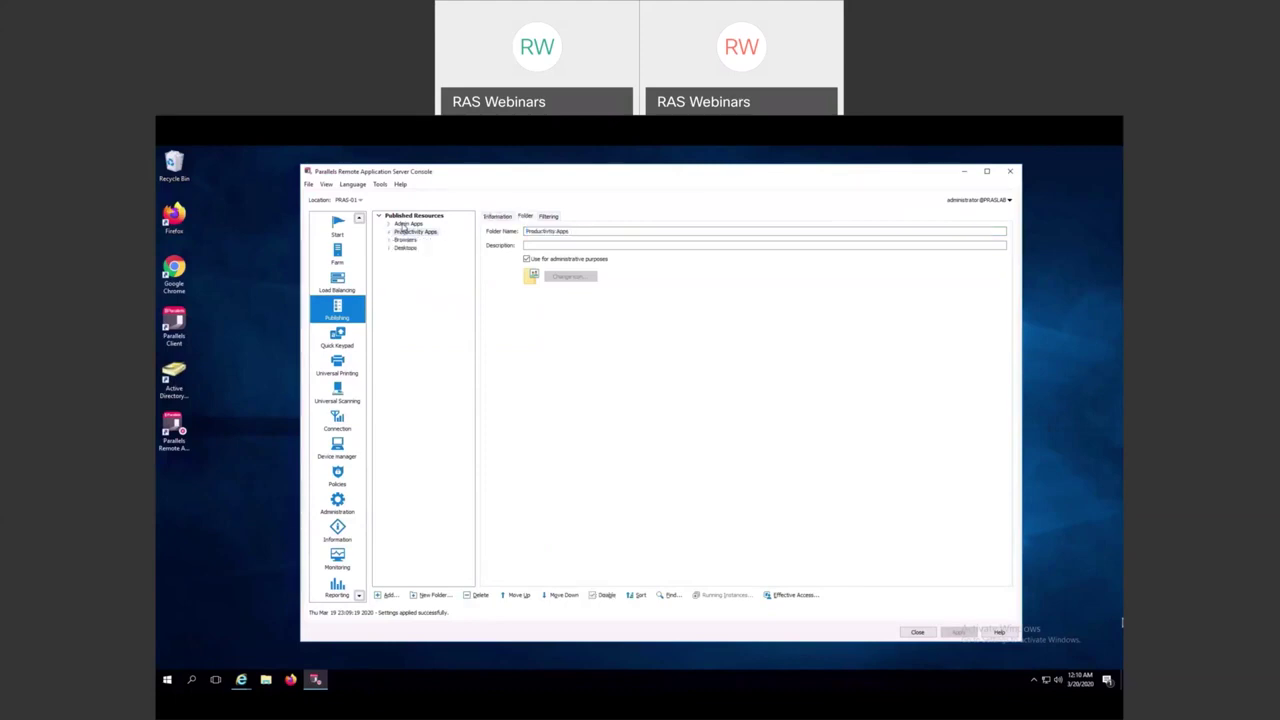
Show the Admin Apps folder's properties, then widen the resource tree and restore its original width
{"action": "right_click", "coordinate": [404, 227]}
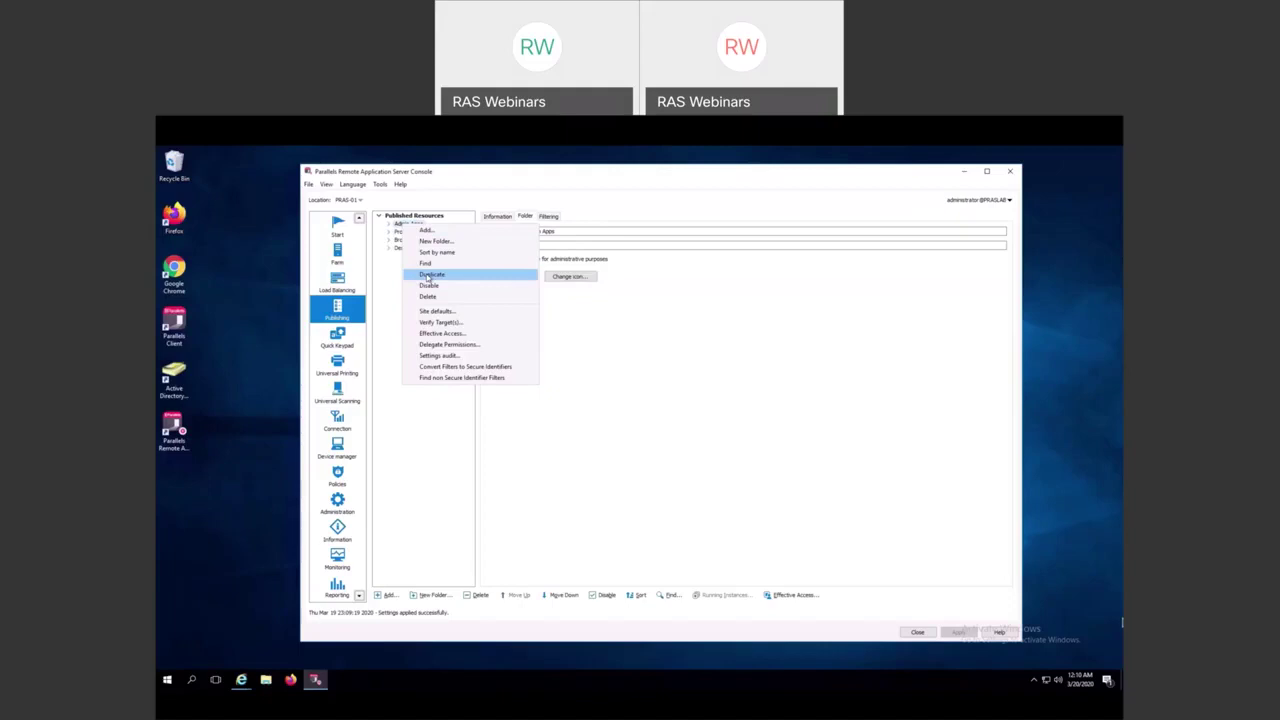
{"action": "left_click", "coordinate": [244, 337]}
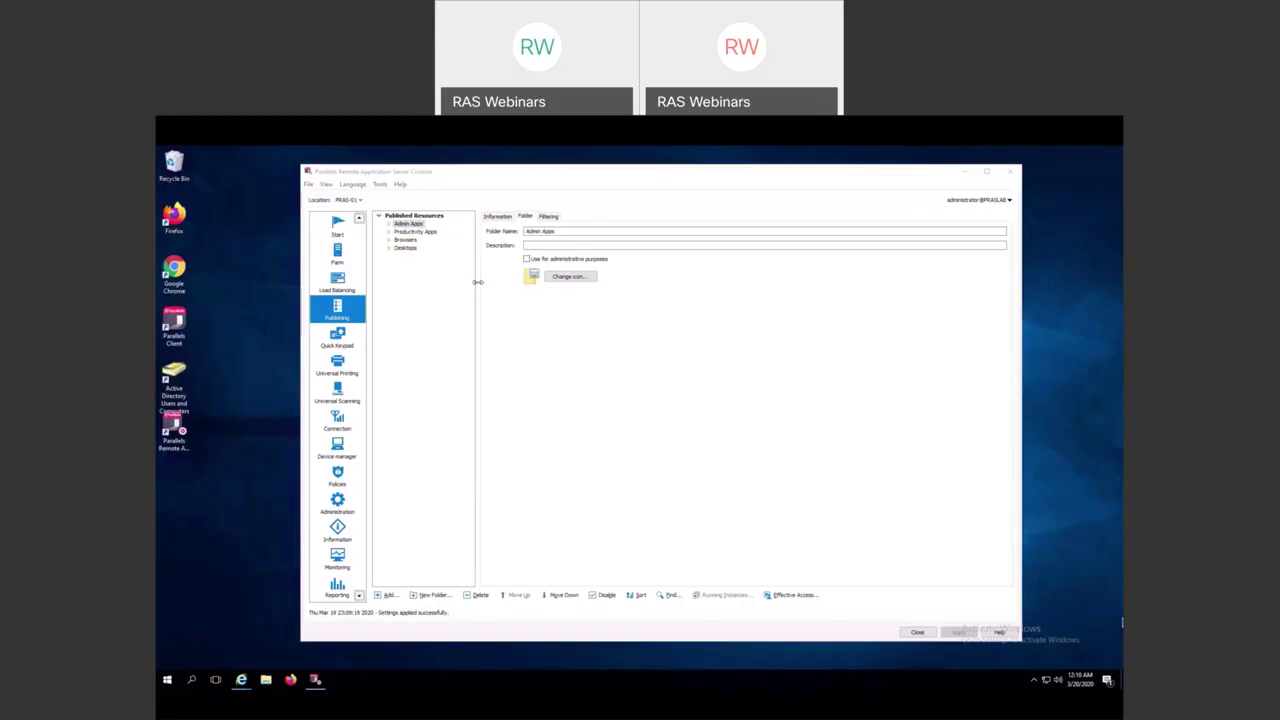
{"action": "left_click_drag", "start_coordinate": [478, 282], "coordinate": [627, 292]}
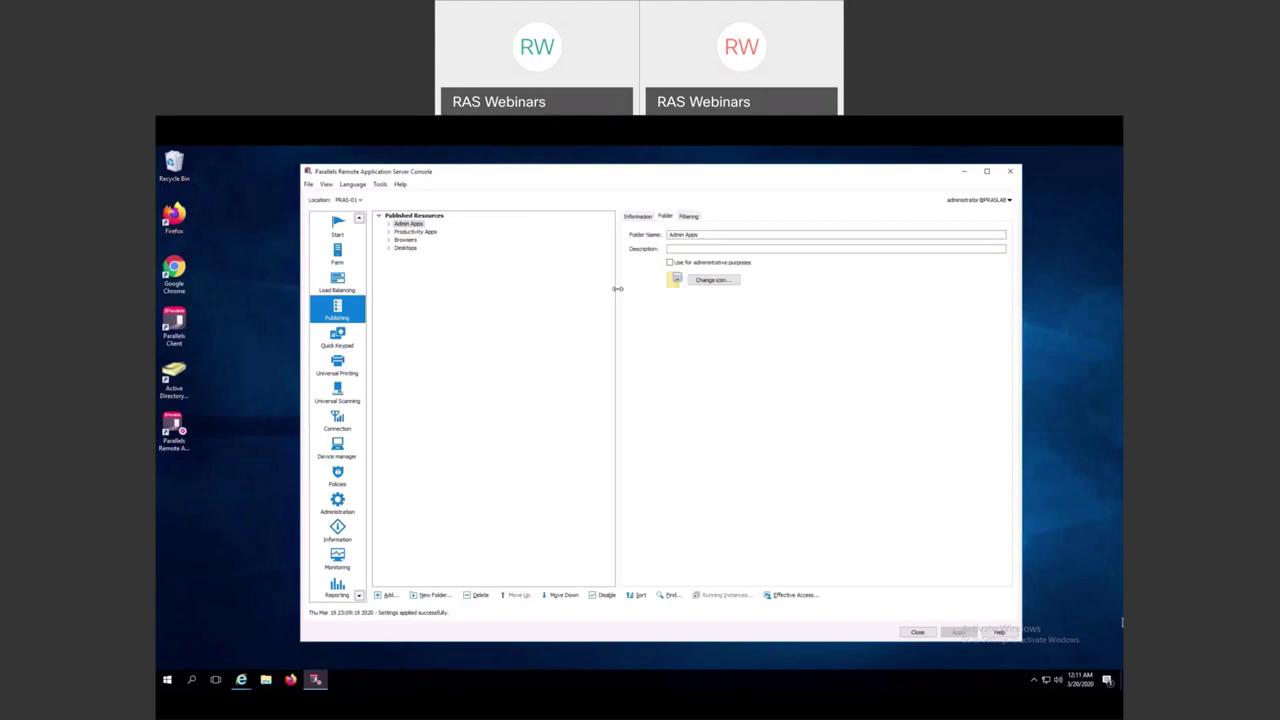
{"action": "left_click_drag", "start_coordinate": [617, 288], "coordinate": [476, 289]}
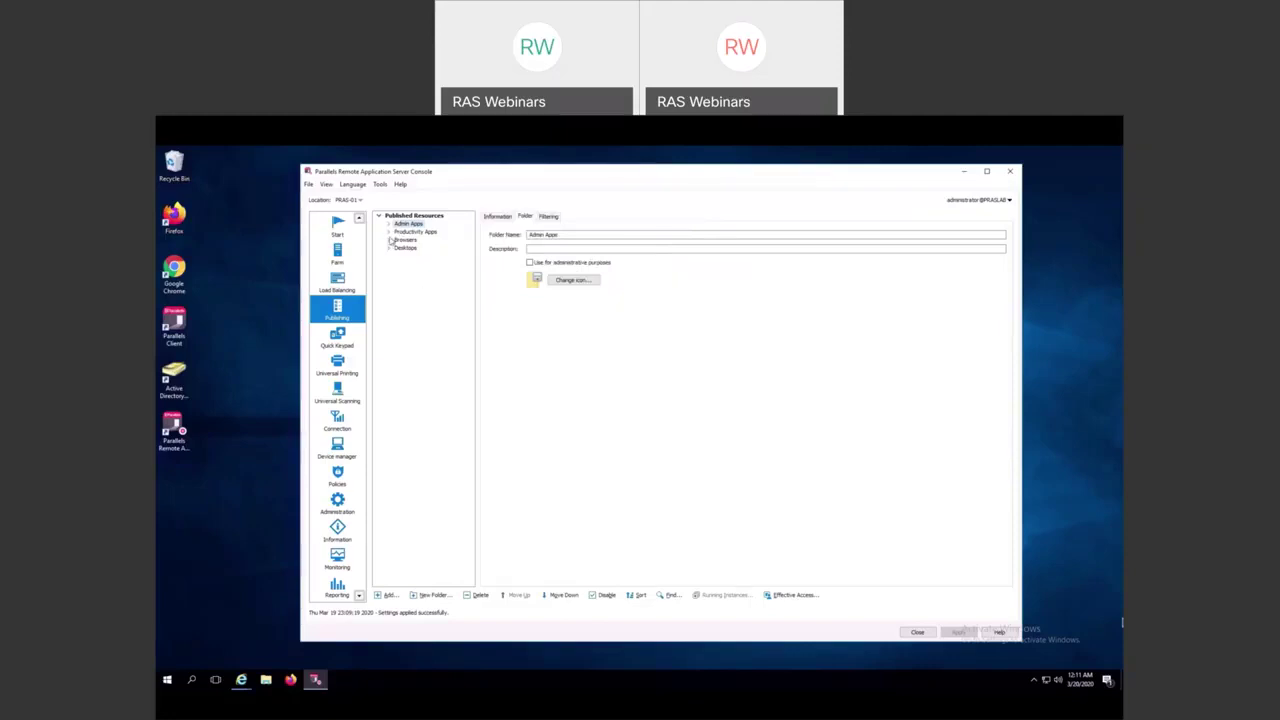
Verify Word's WINWORD.EXE target on APPS.PRASLAB.LOCAL, then collapse and select Admin Apps
{"action": "left_click", "coordinate": [388, 224]}
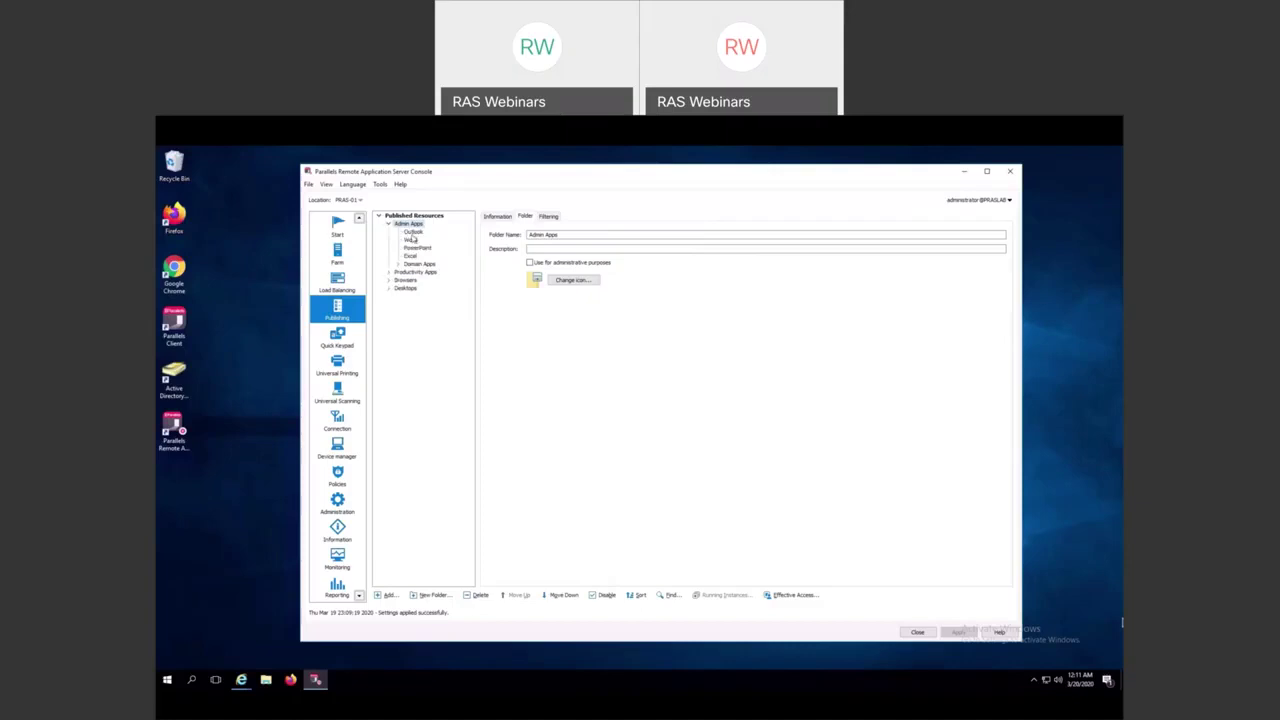
{"action": "left_click", "coordinate": [412, 241]}
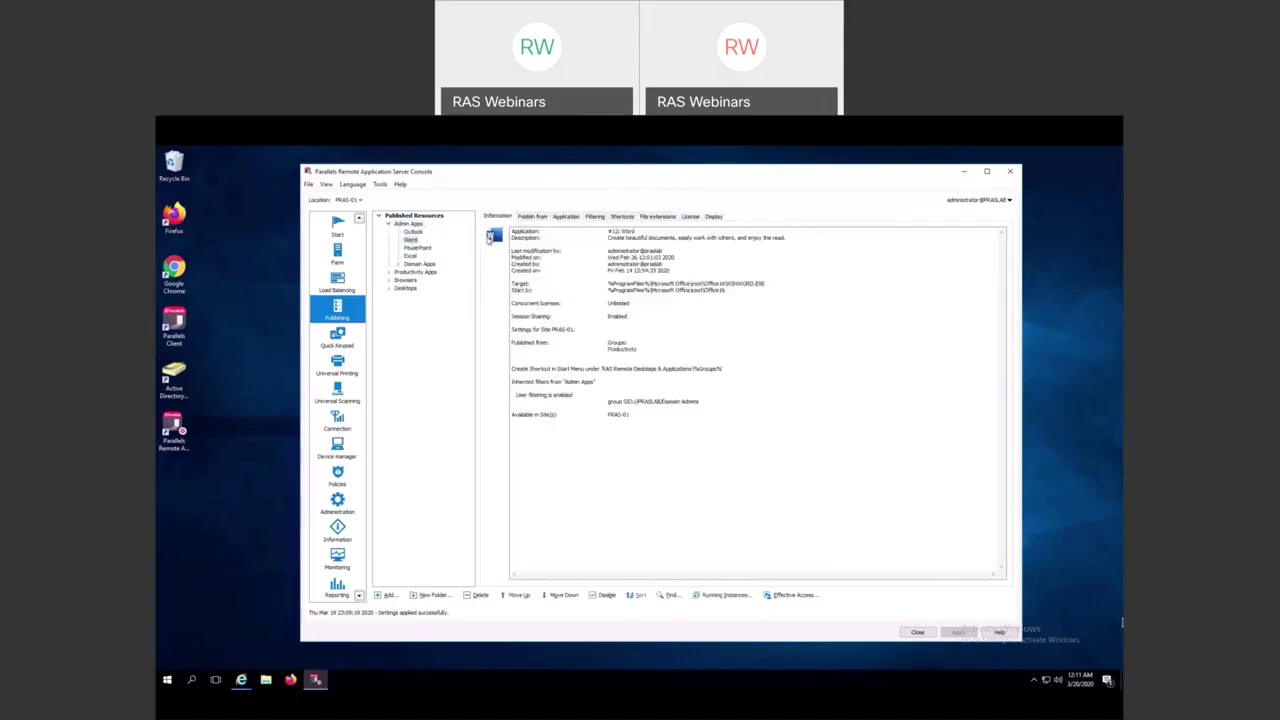
{"action": "left_click", "coordinate": [565, 218]}
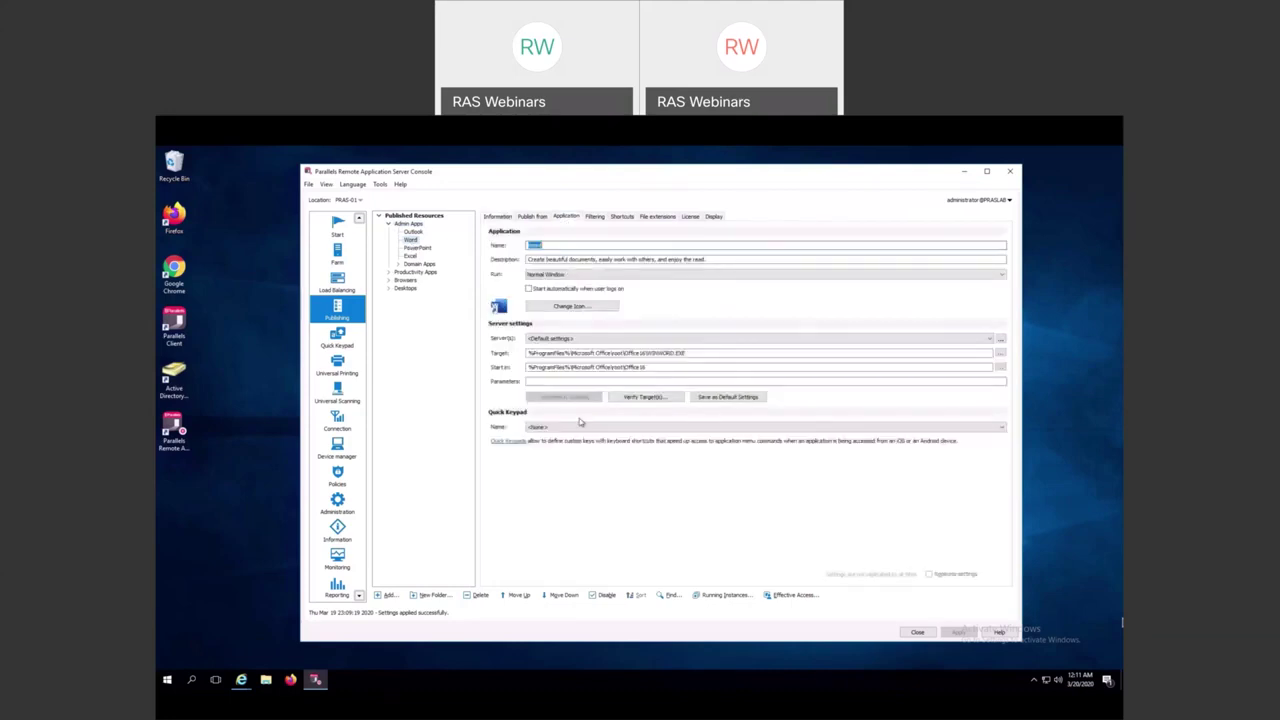
{"action": "left_click", "coordinate": [645, 397]}
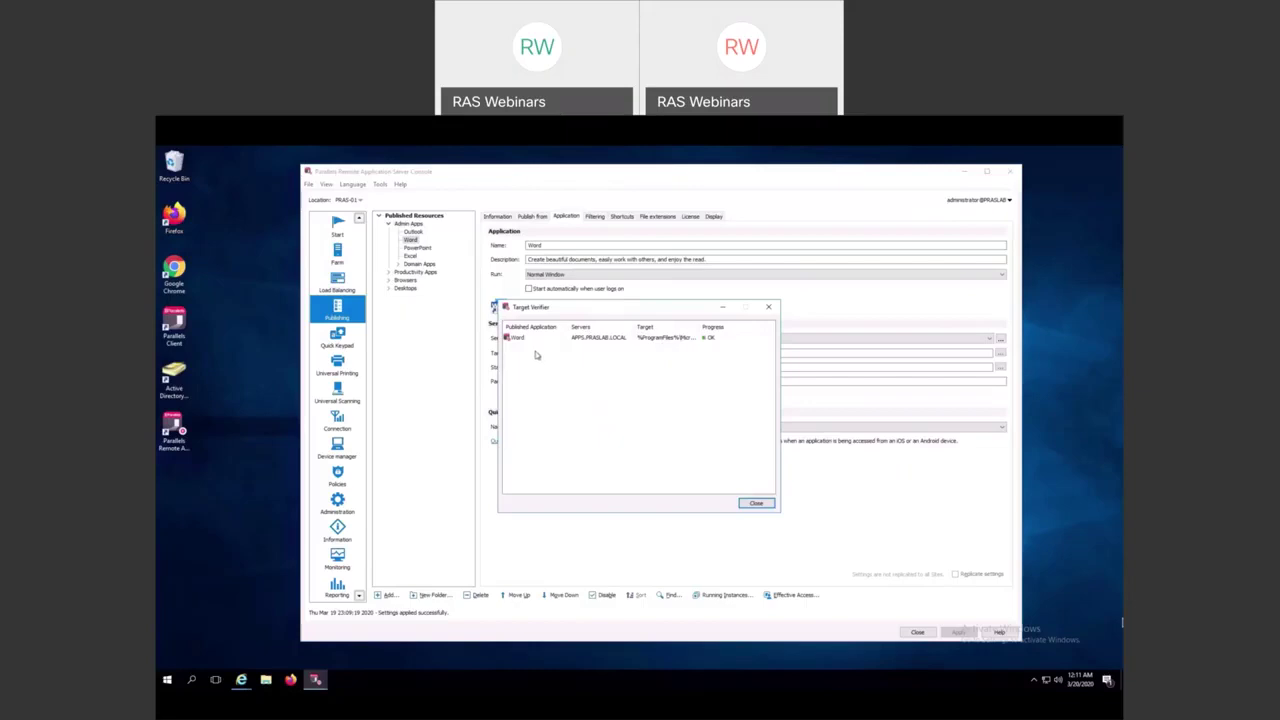
{"action": "left_click", "coordinate": [756, 504]}
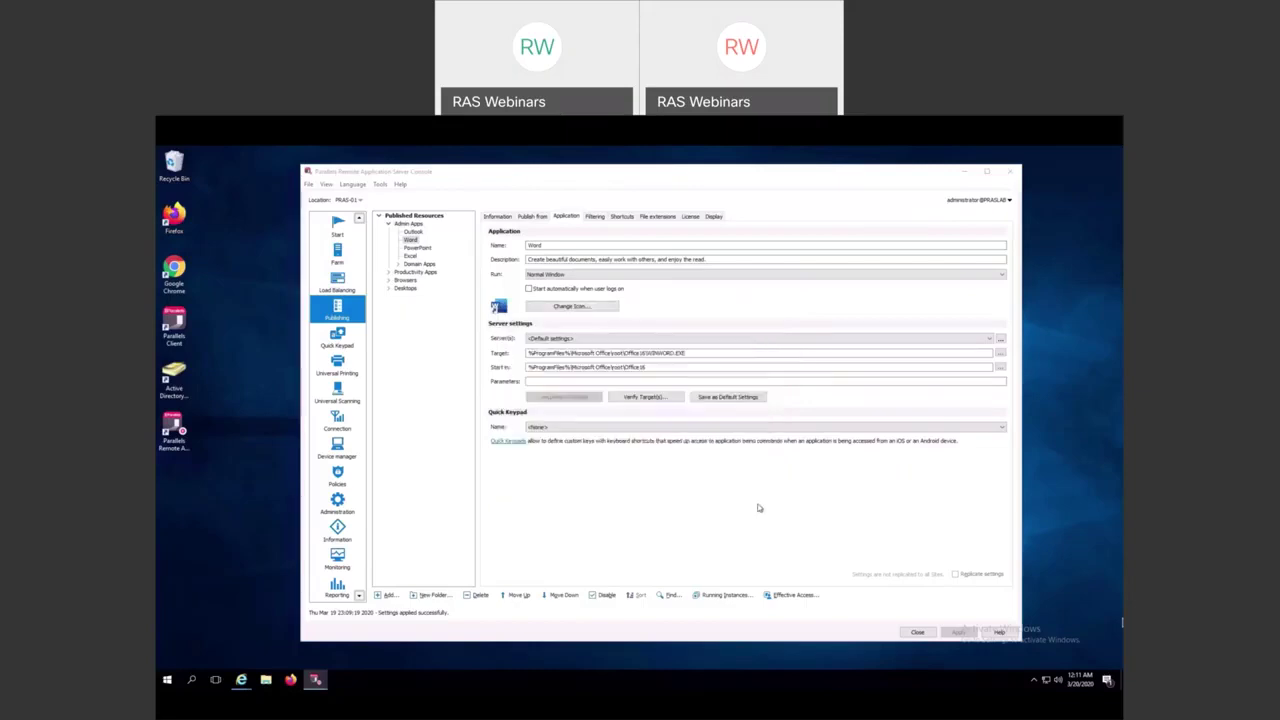
{"action": "left_click", "coordinate": [389, 224]}
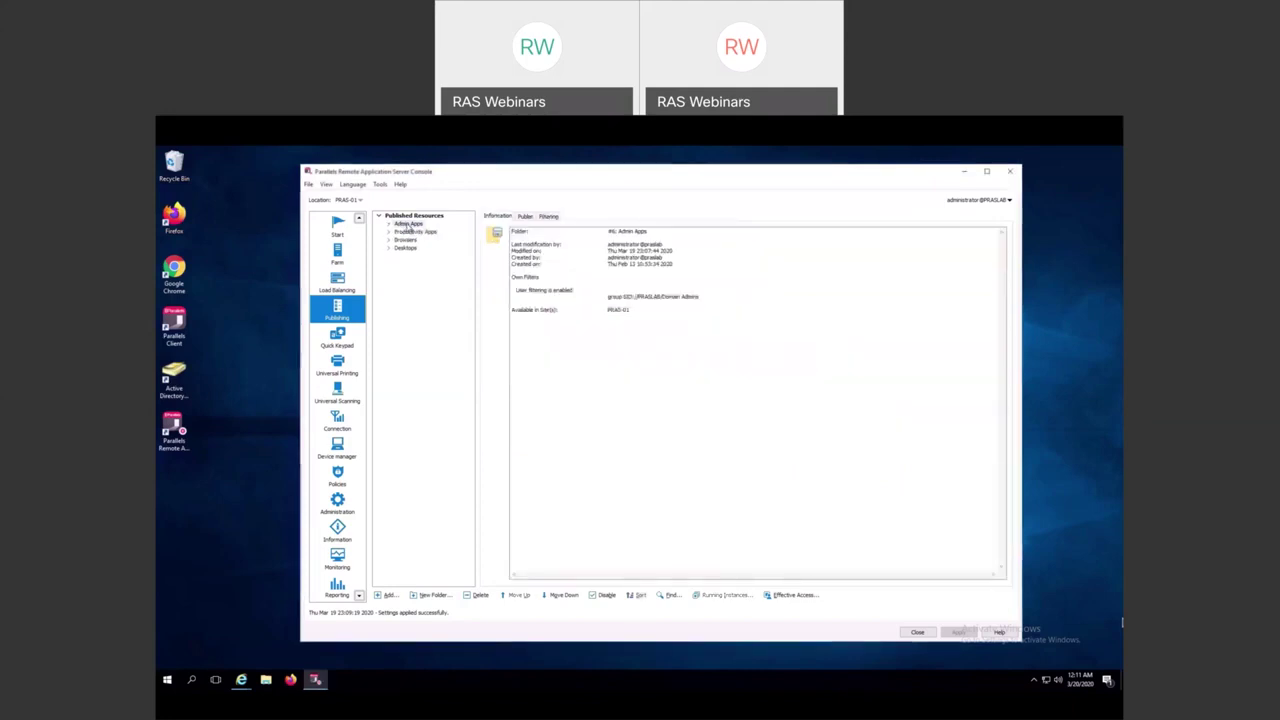
{"action": "right_click", "coordinate": [408, 225]}
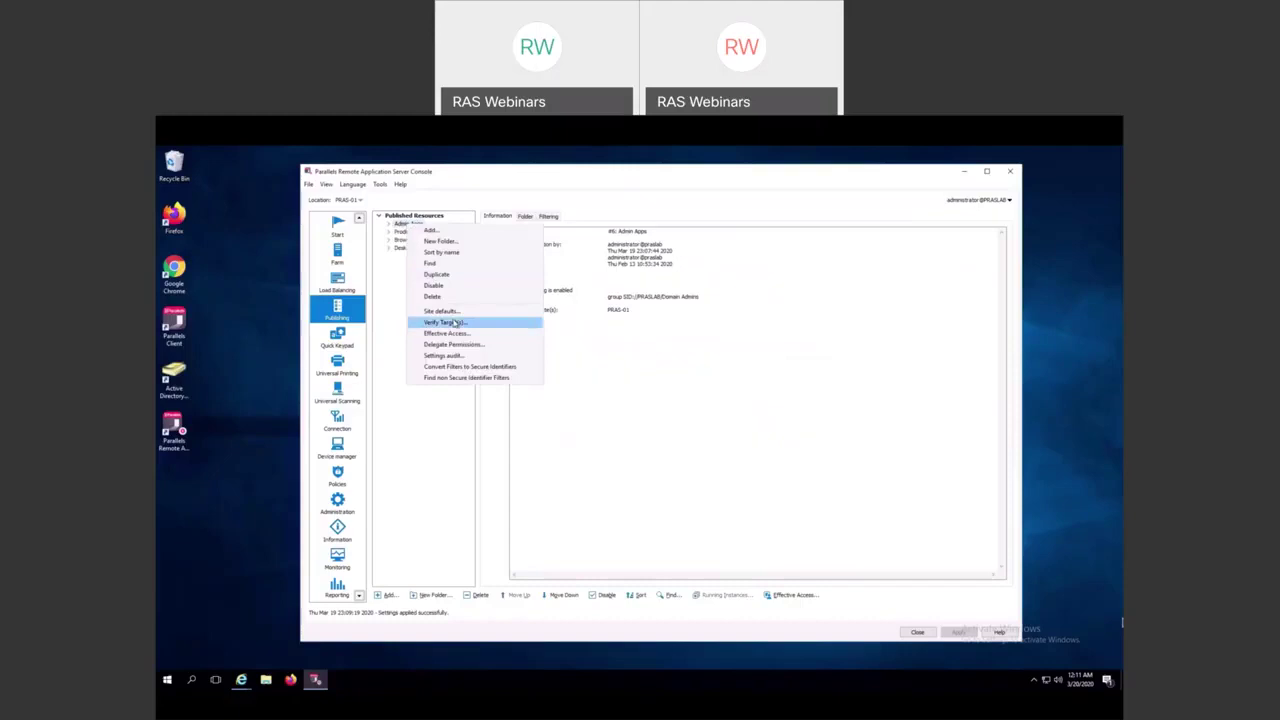
{"action": "left_click", "coordinate": [455, 324]}
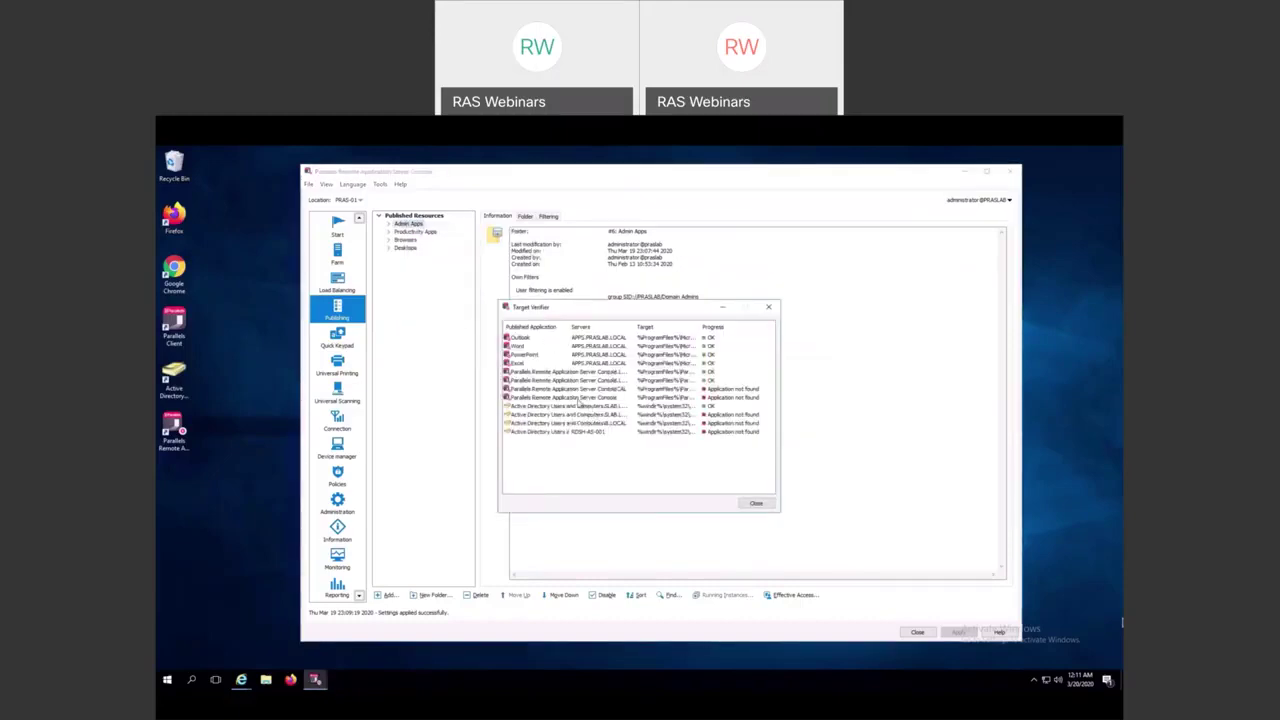
{"action": "left_click", "coordinate": [640, 398]}
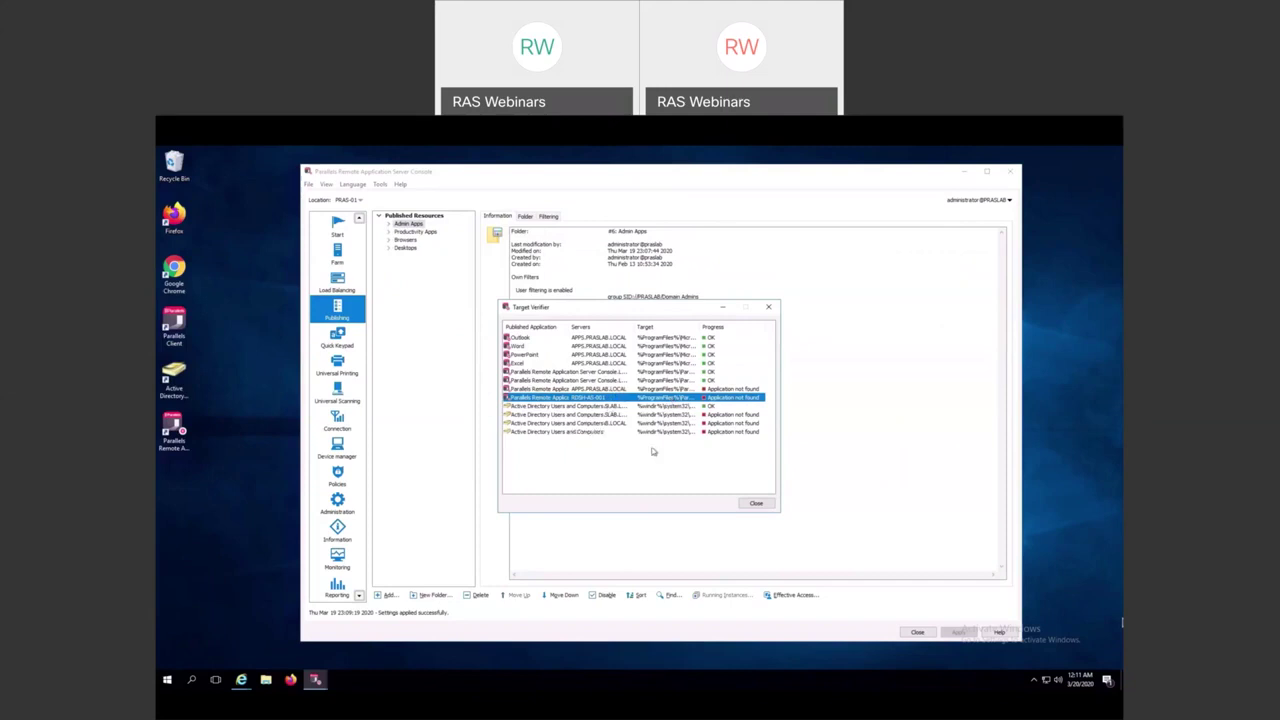
{"action": "left_click", "coordinate": [586, 415]}
{"action": "left_click", "coordinate": [586, 433]}
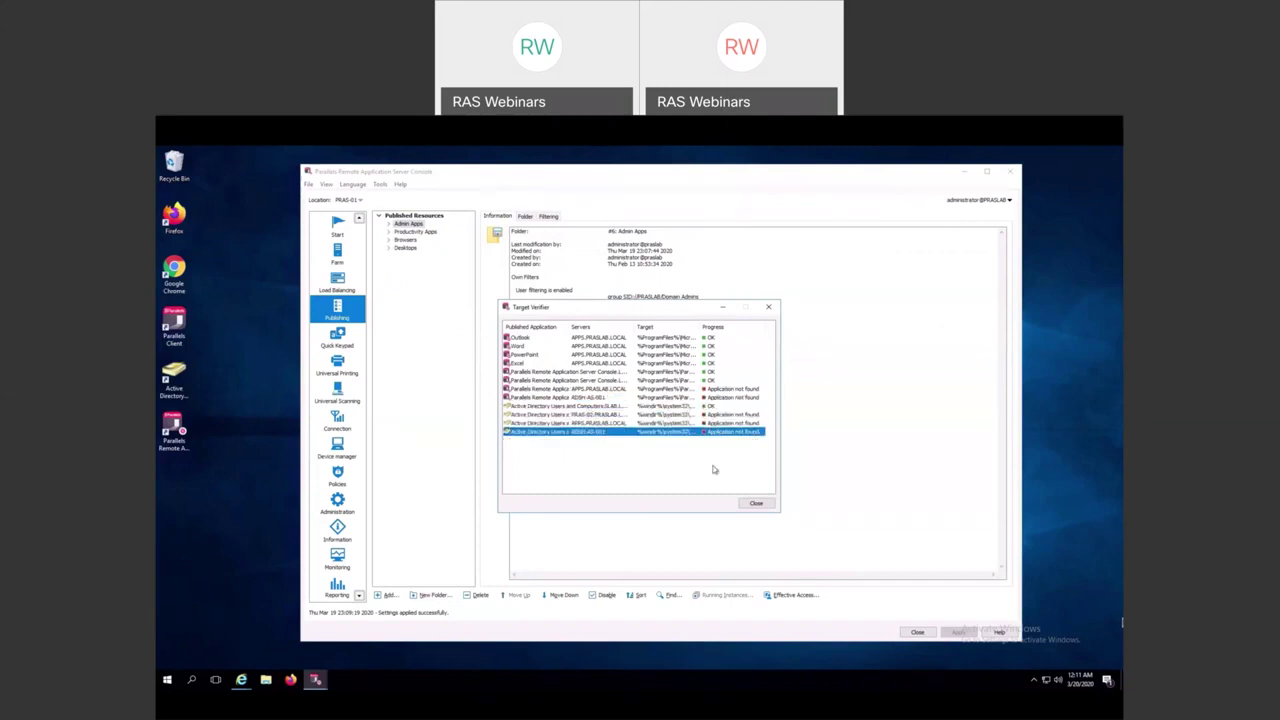
{"action": "left_click", "coordinate": [755, 504]}
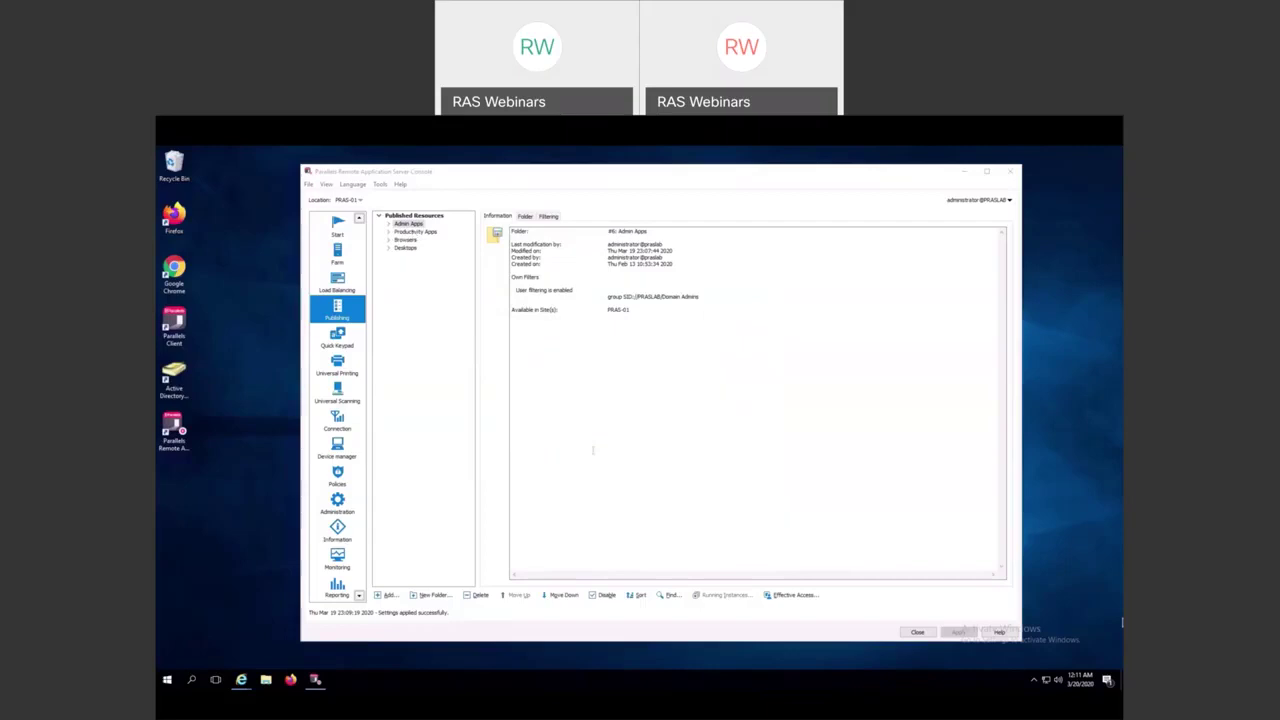
{"action": "left_click", "coordinate": [789, 595]}
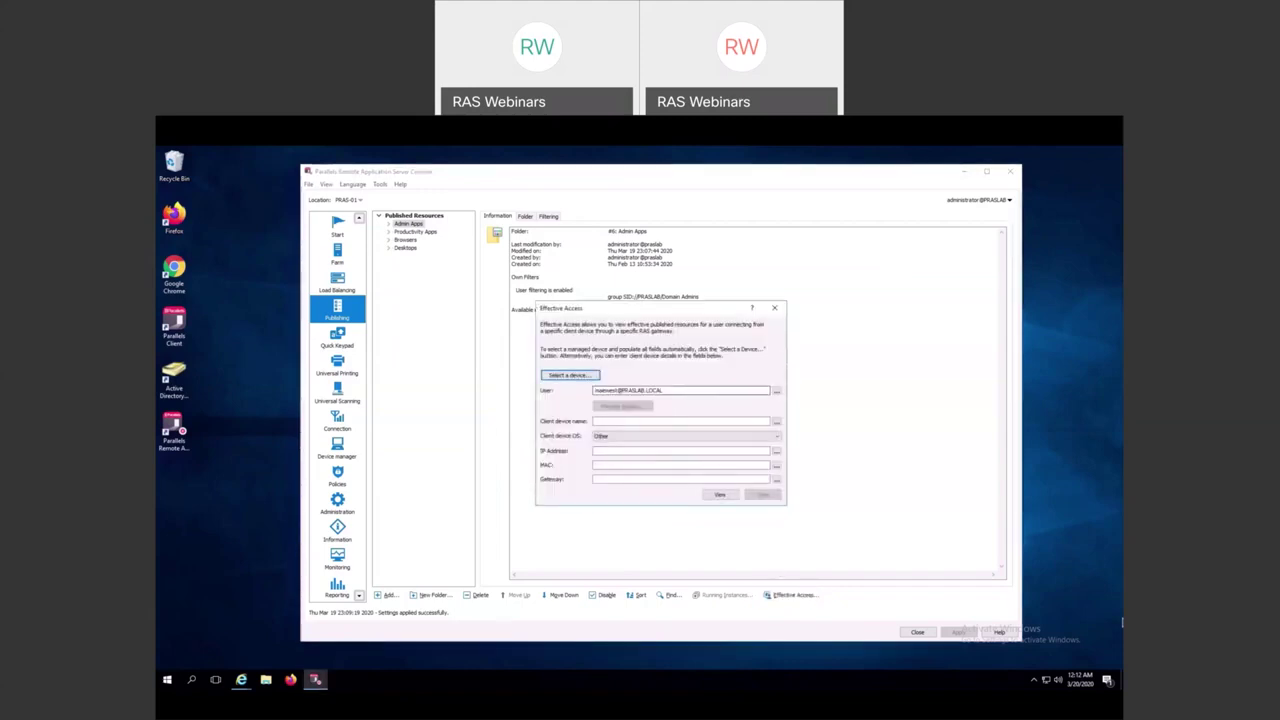
{"action": "left_click", "coordinate": [655, 421]}
{"action": "left_click", "coordinate": [721, 496]}
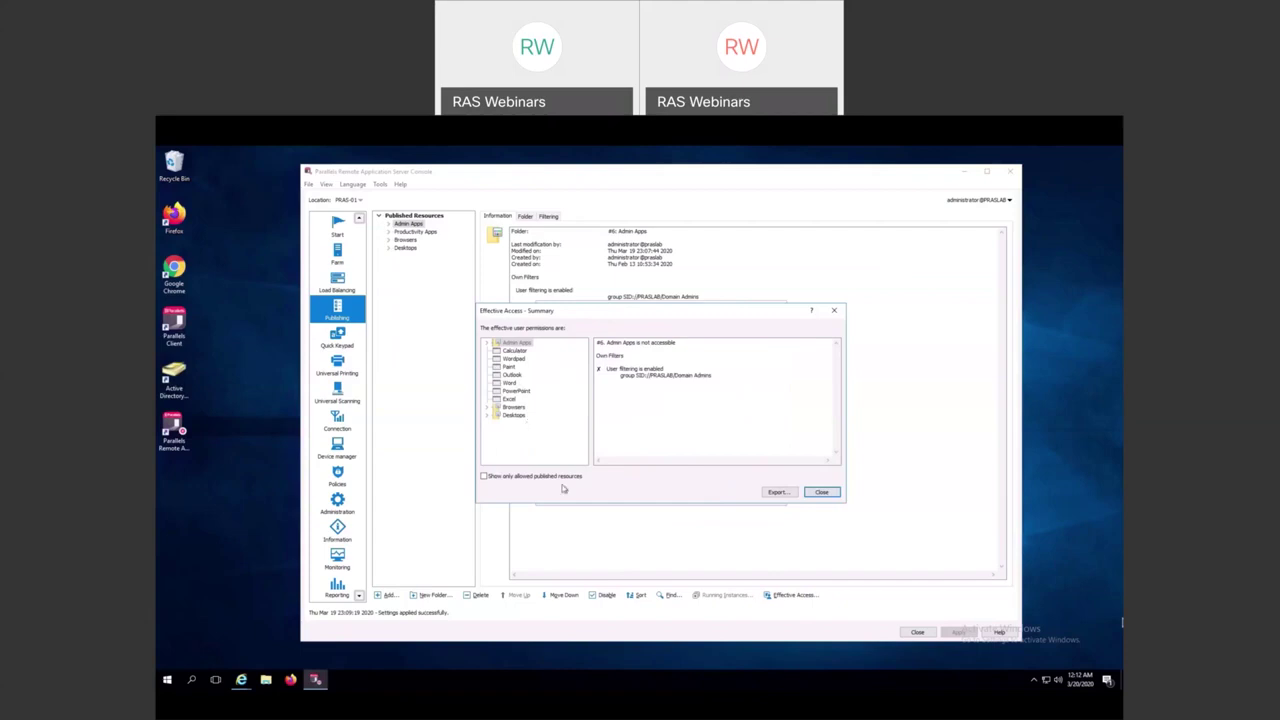
{"action": "left_click", "coordinate": [483, 477]}
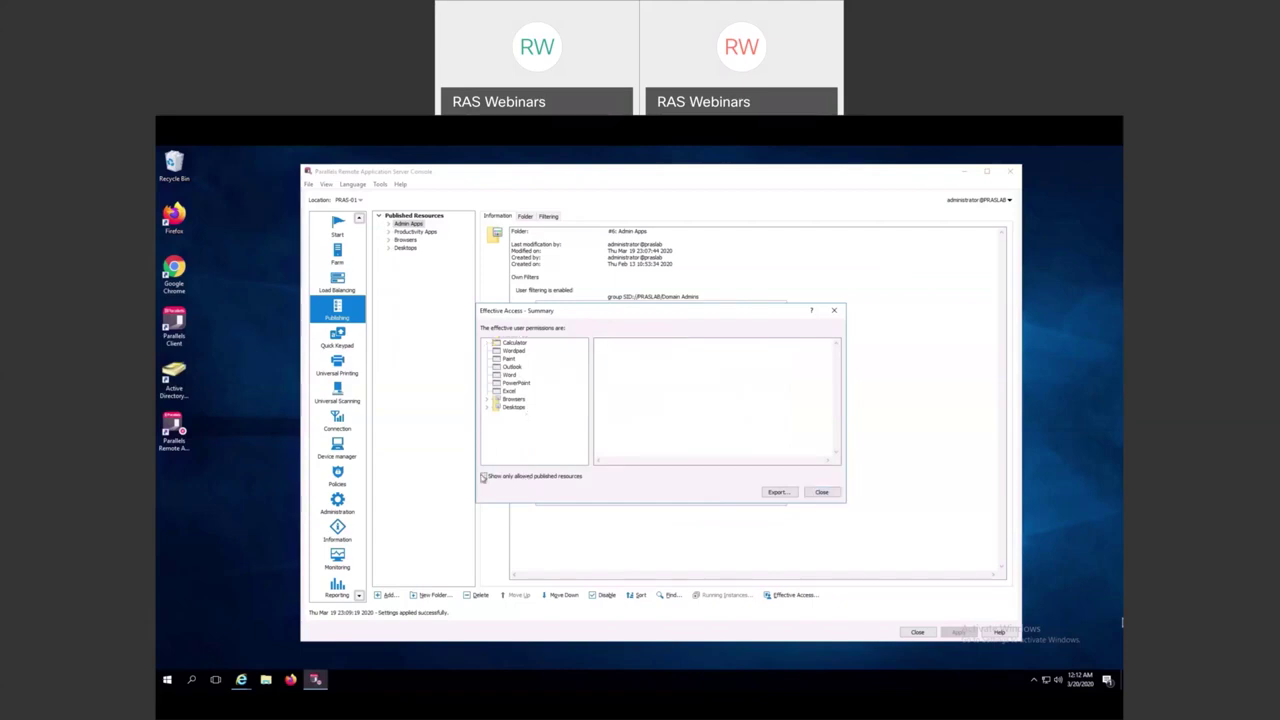
{"action": "left_click", "coordinate": [483, 477]}
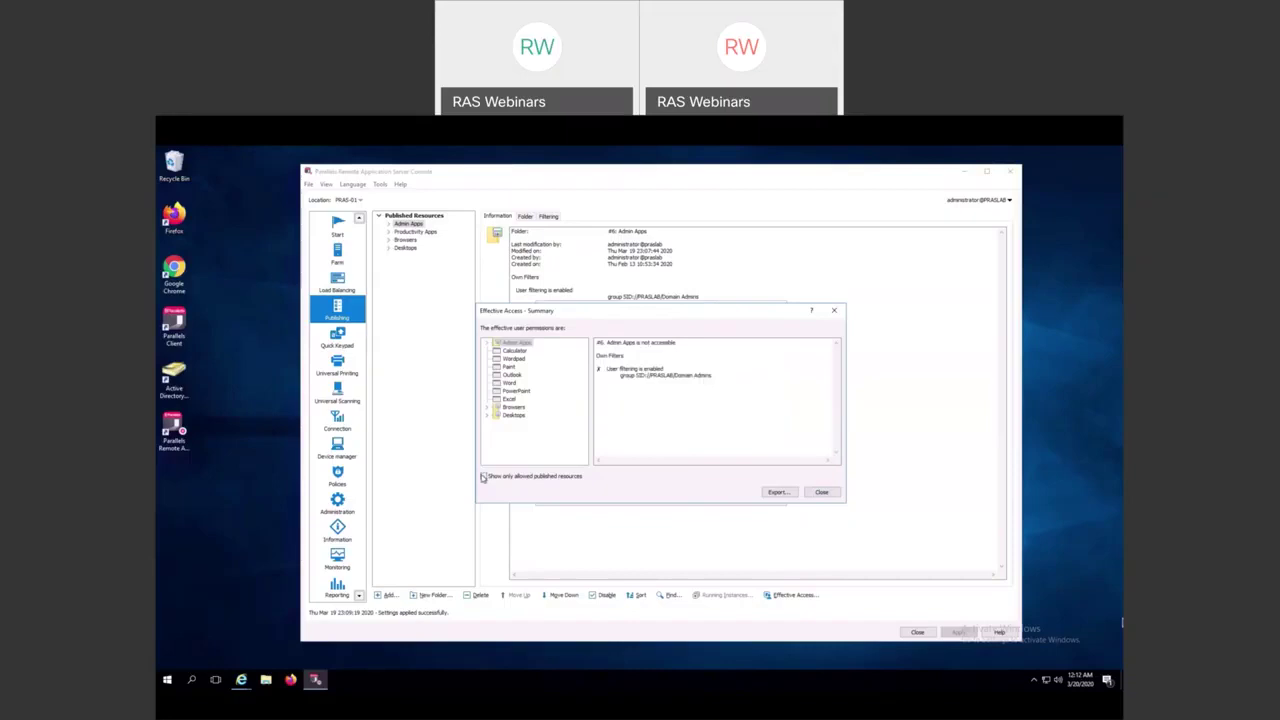
{"action": "left_click", "coordinate": [483, 477]}
{"action": "left_click", "coordinate": [483, 477]}
{"action": "left_click", "coordinate": [483, 477]}
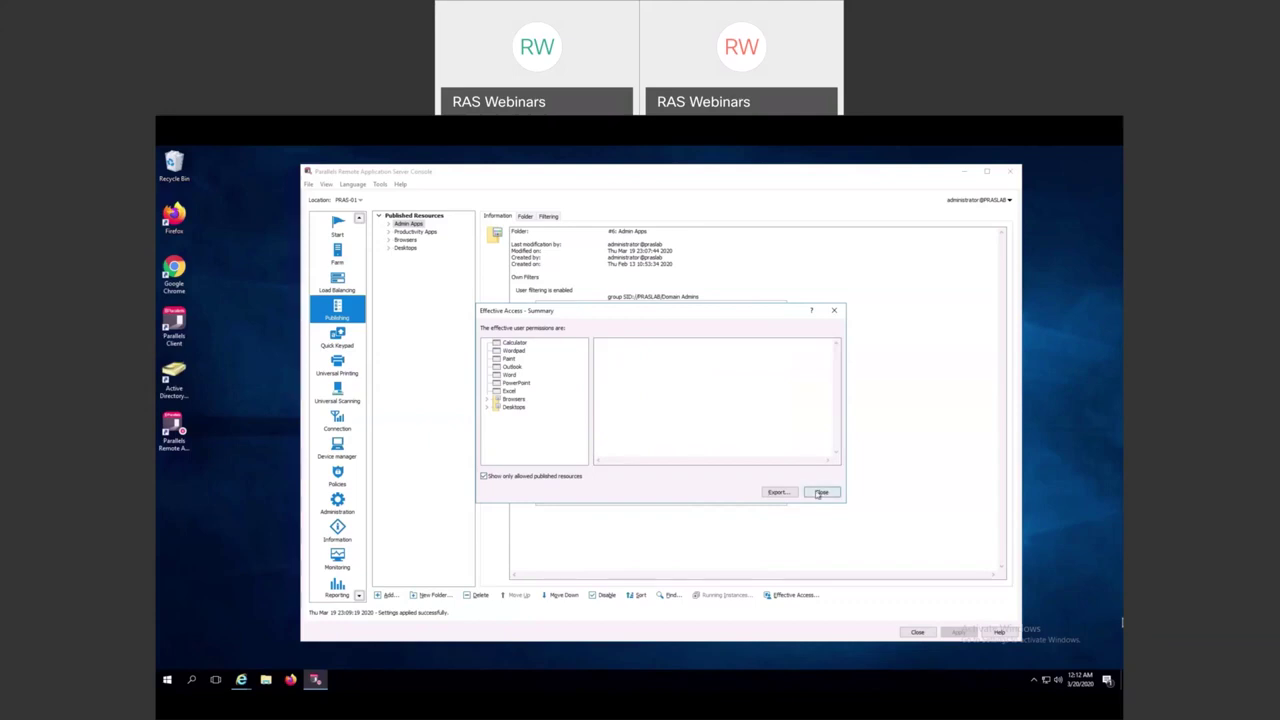
{"action": "left_click", "coordinate": [819, 493]}
{"action": "left_click", "coordinate": [774, 307]}
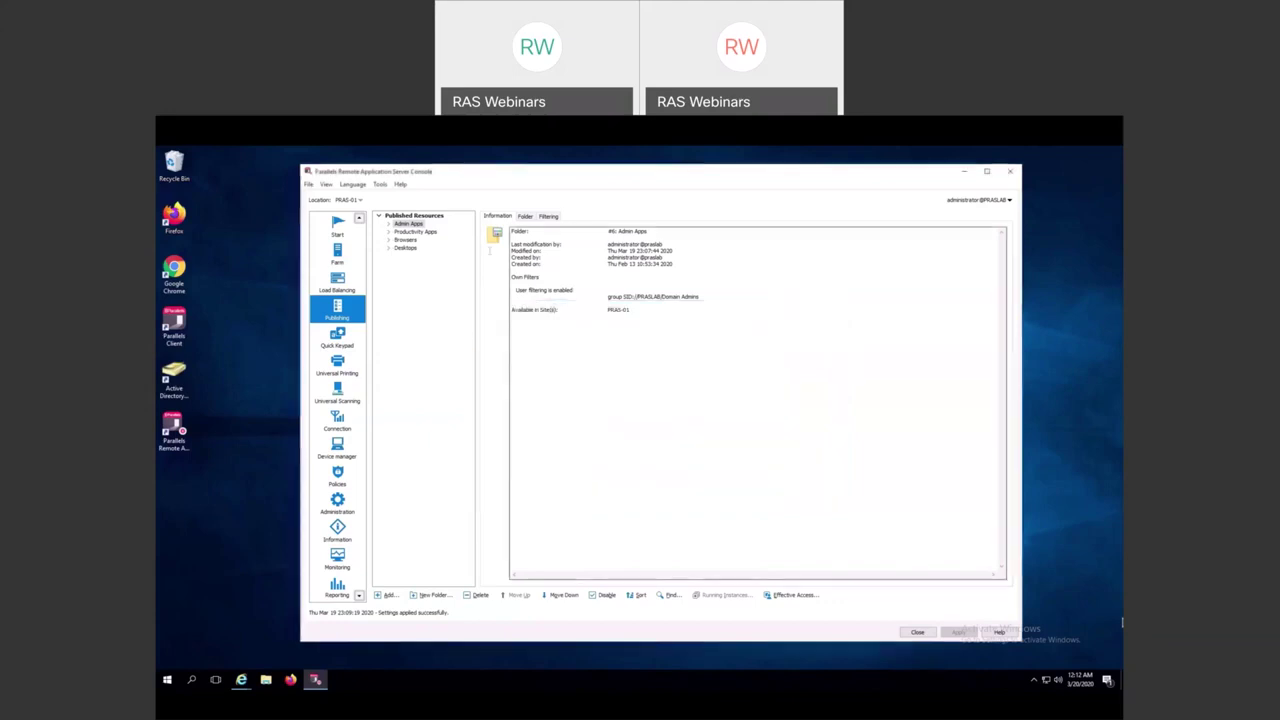
Revert the Productivity folder deletion from the settings audit history
{"action": "right_click", "coordinate": [404, 228]}
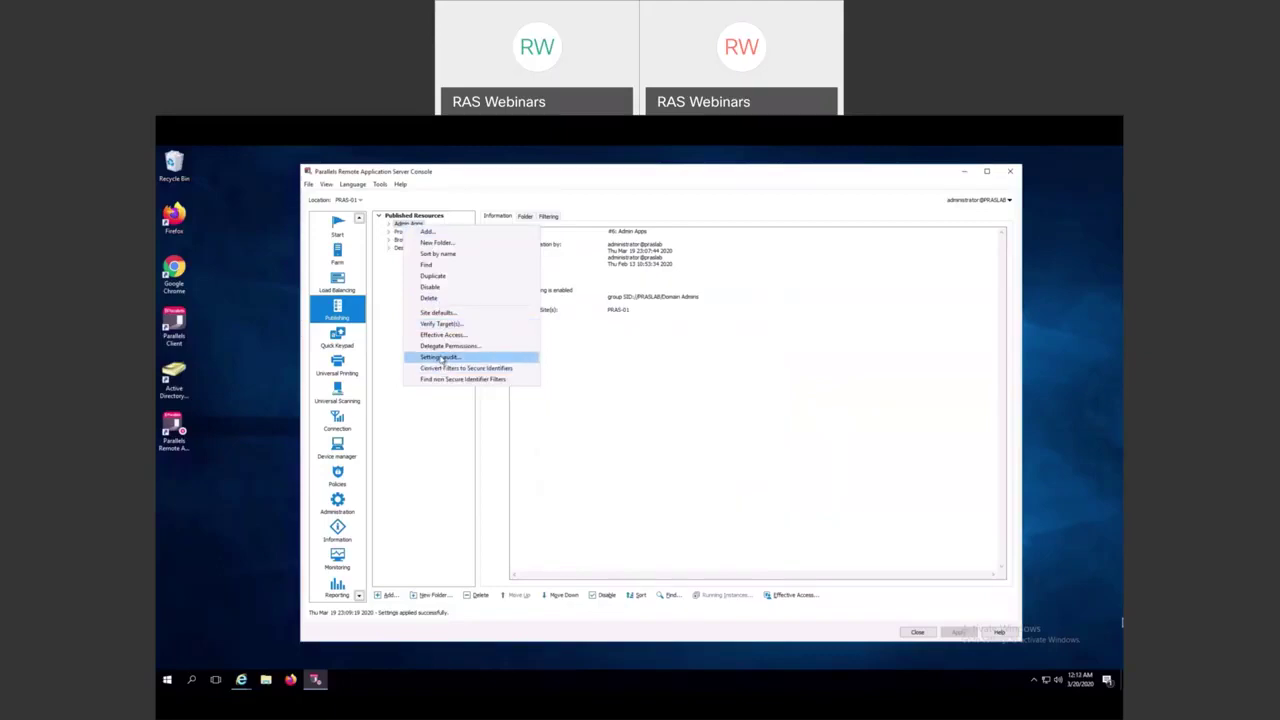
{"action": "left_click", "coordinate": [441, 358]}
{"action": "left_click", "coordinate": [508, 354]}
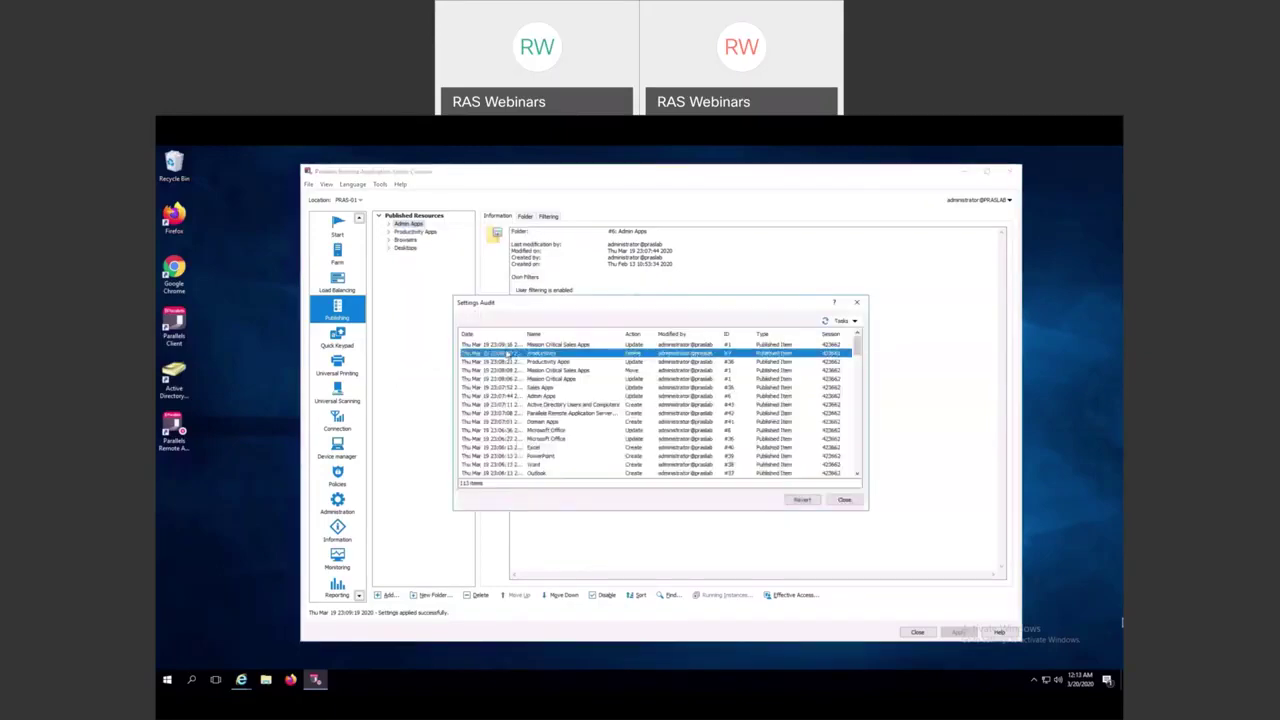
{"action": "left_click", "coordinate": [854, 321]}
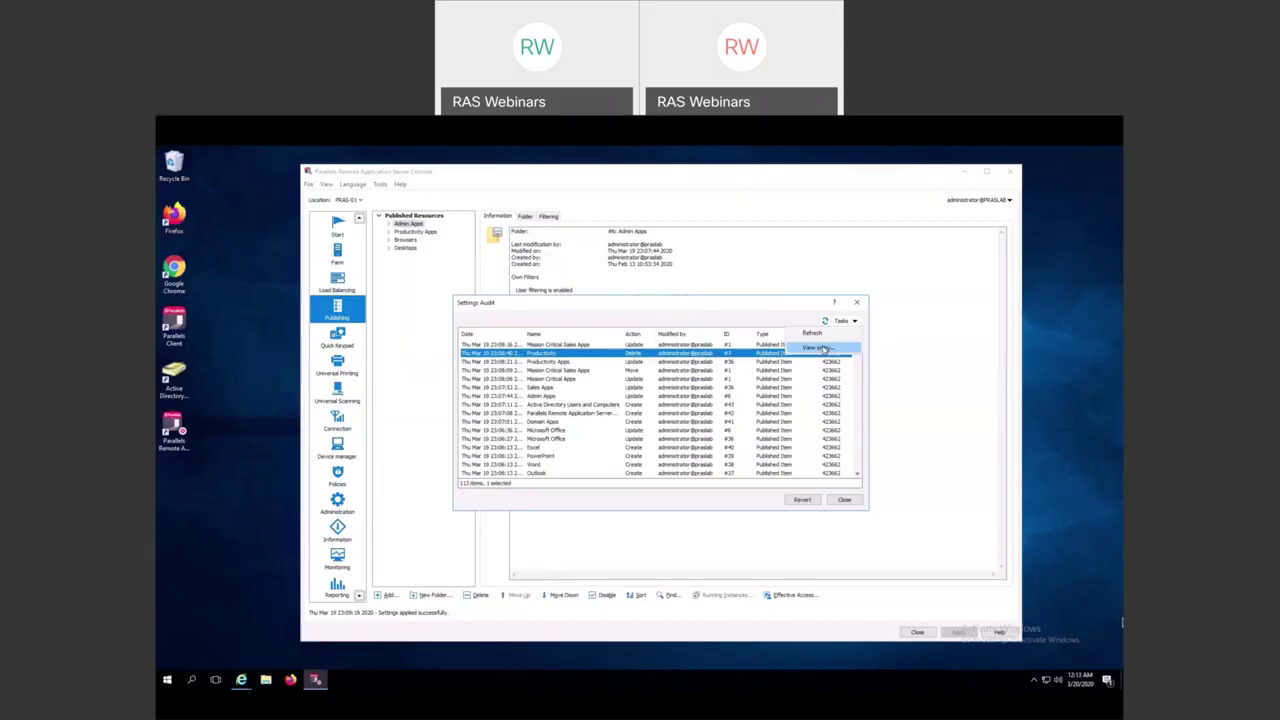
{"action": "left_click", "coordinate": [820, 348]}
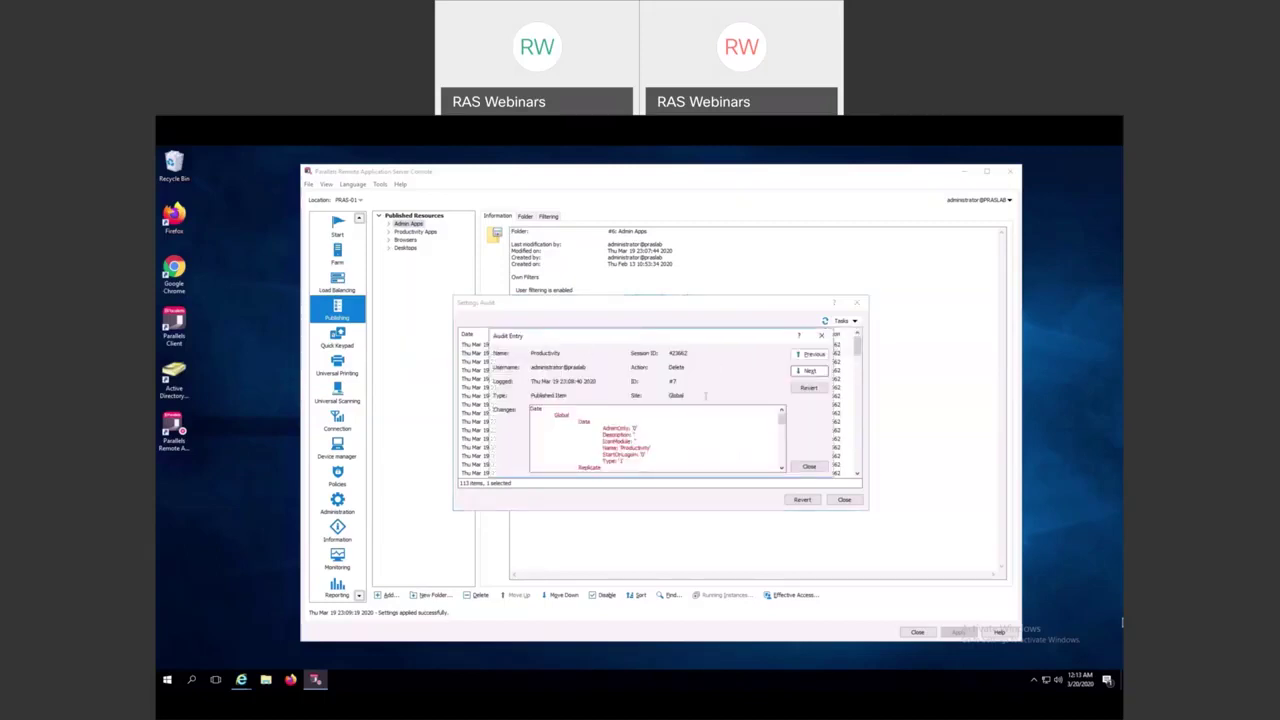
{"action": "left_click", "coordinate": [808, 387]}
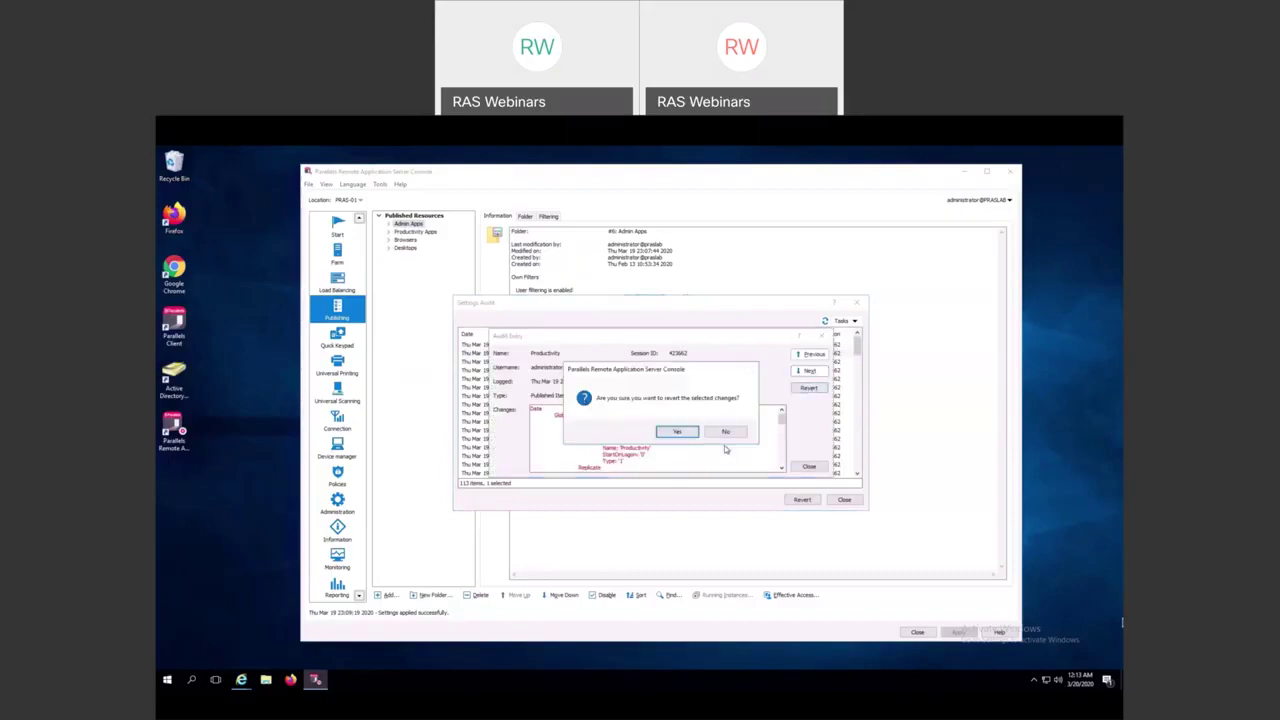
{"action": "left_click", "coordinate": [677, 431]}
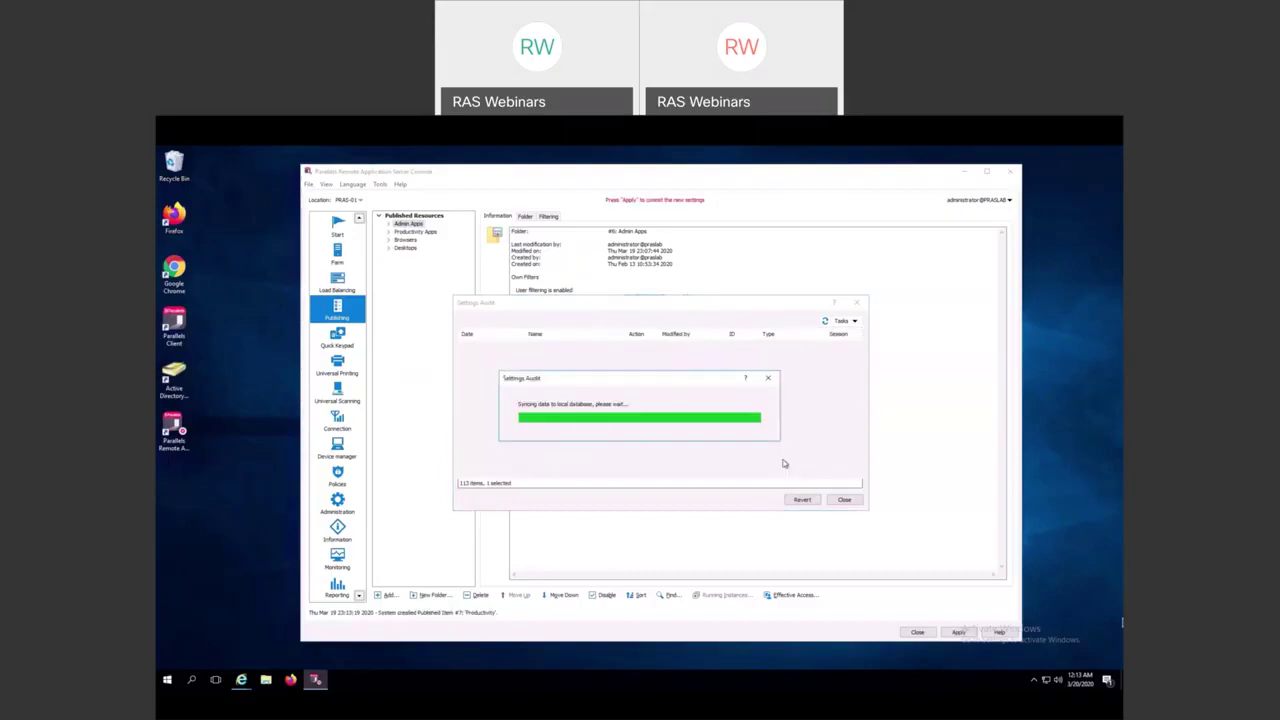
Close the audit history and return to the Published Resources tree
{"action": "left_click", "coordinate": [843, 500]}
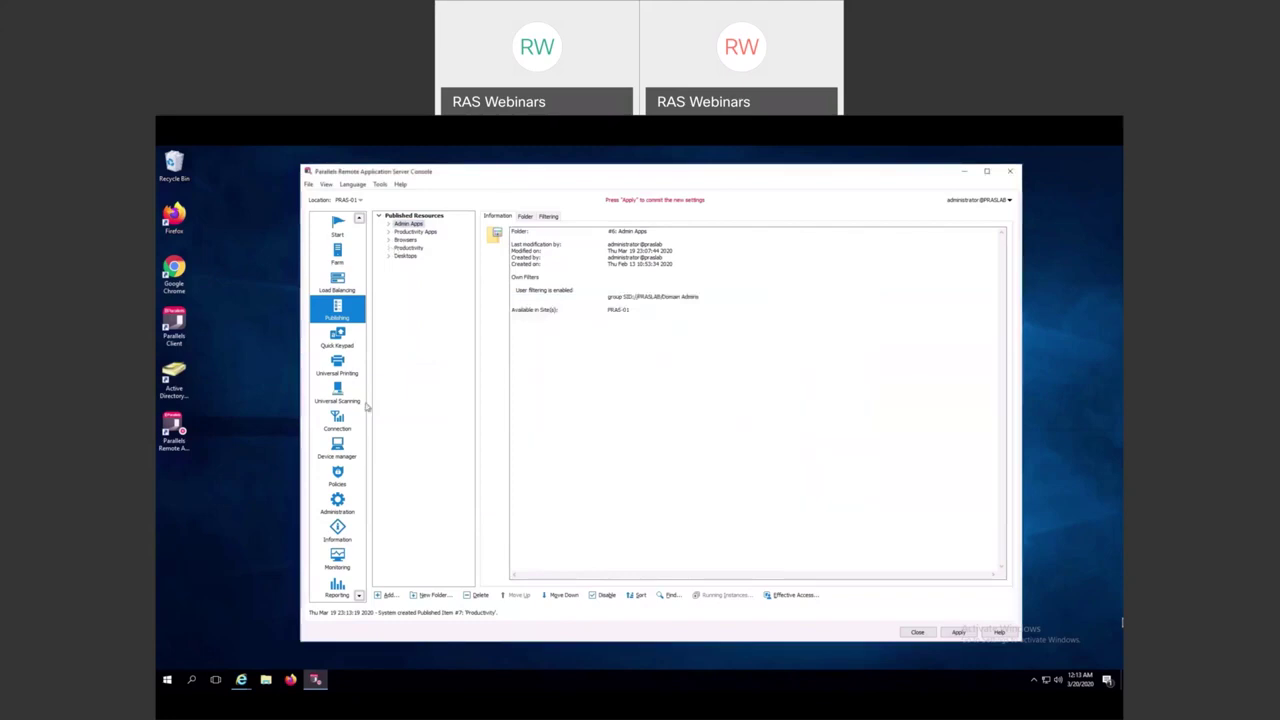
{"action": "left_click", "coordinate": [342, 504]}
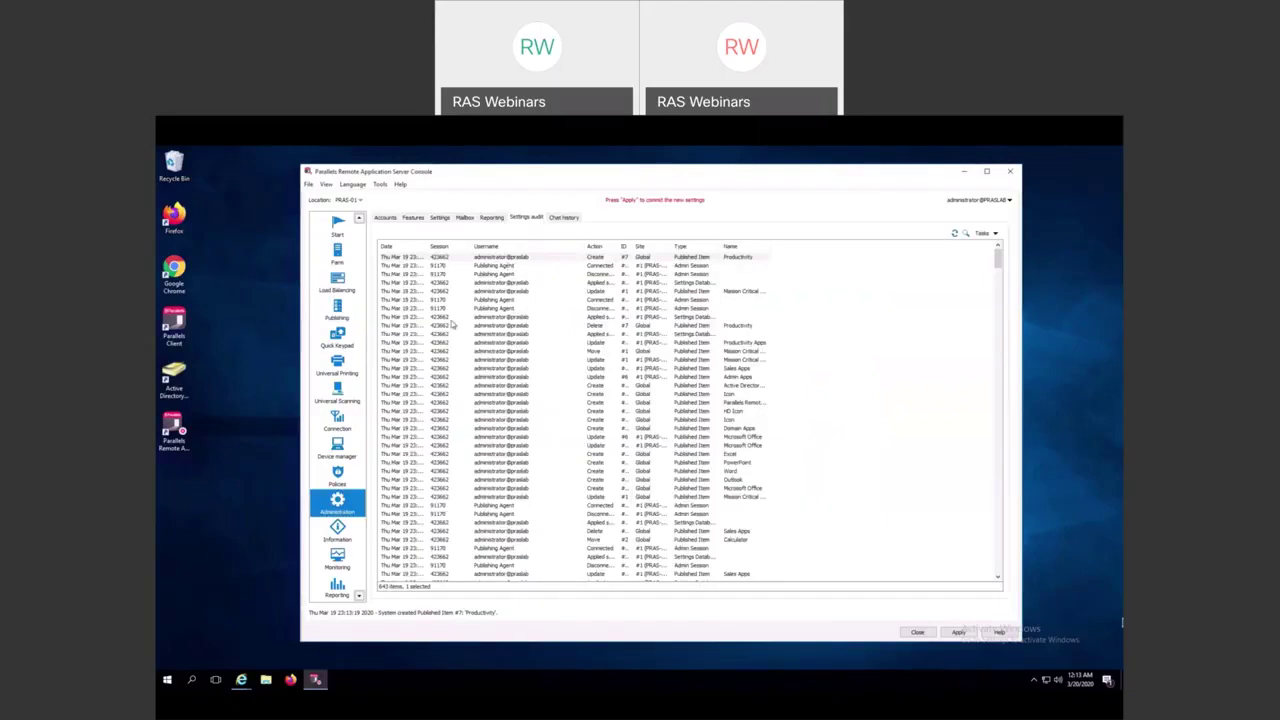
{"action": "left_click", "coordinate": [345, 316]}
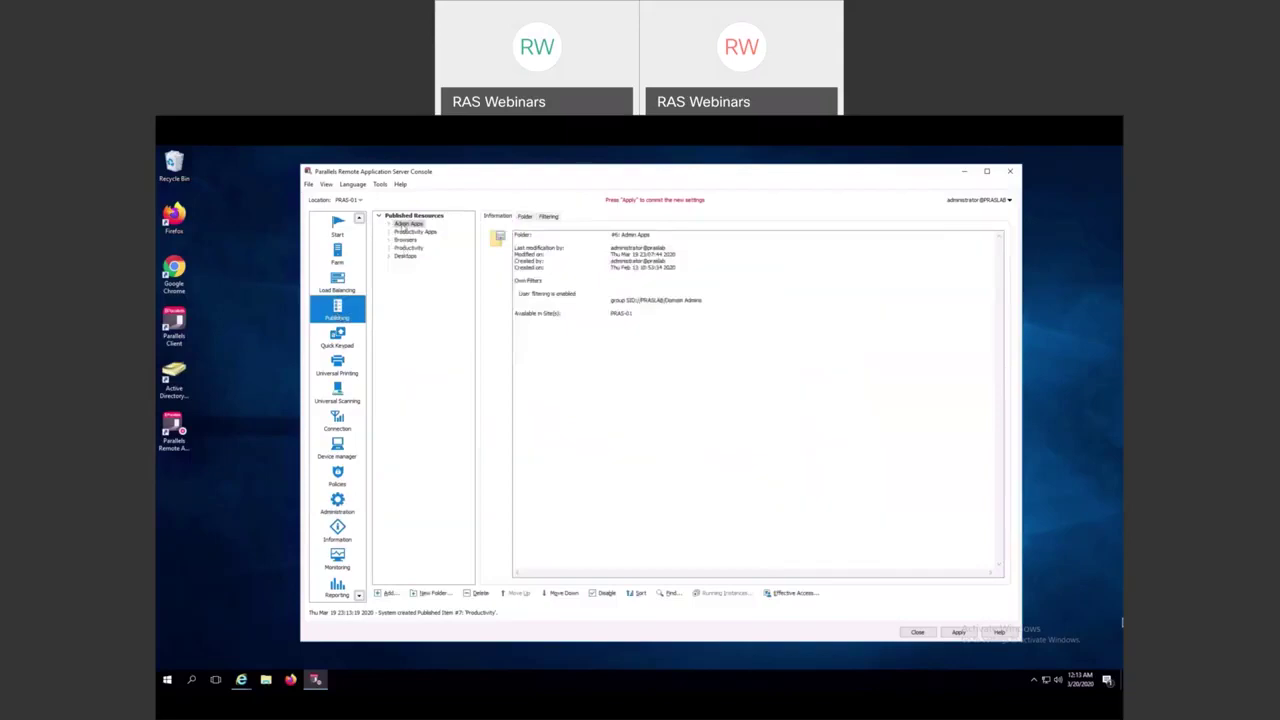
Bring up the Admin Apps folder options and dismiss them, leaving it marked for administrative purposes
{"action": "right_click", "coordinate": [405, 225]}
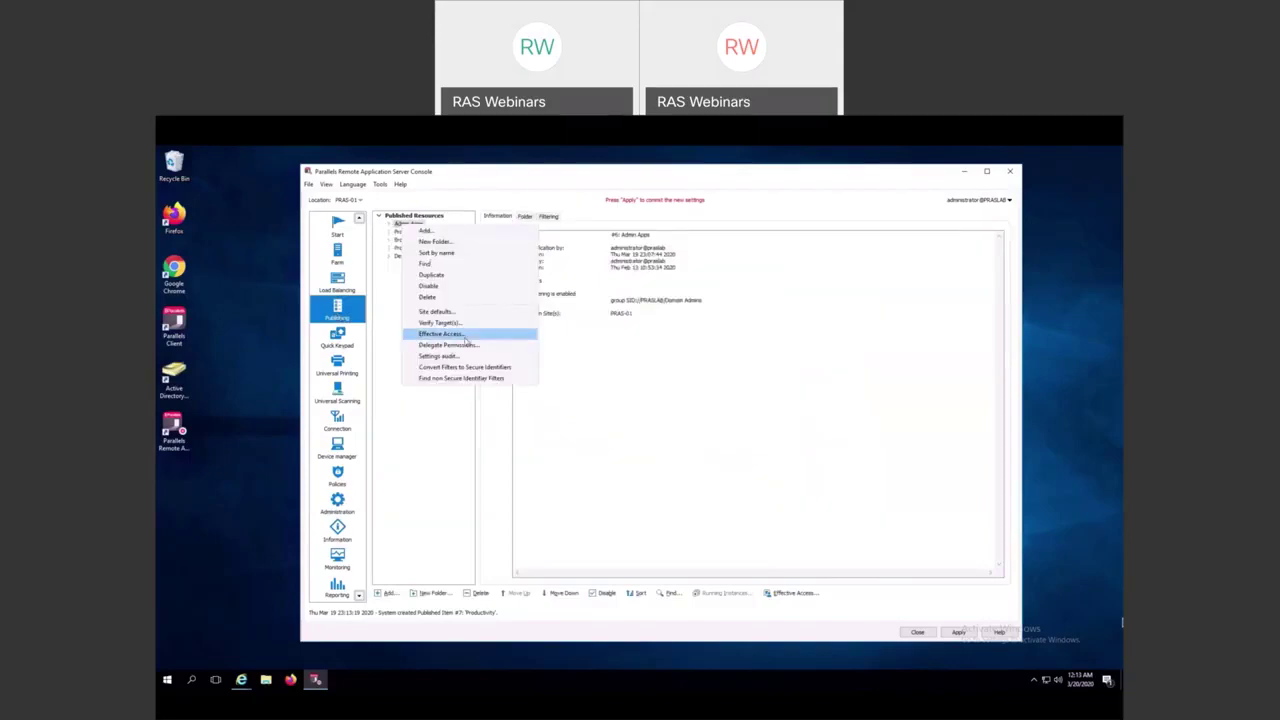
{"action": "left_click", "coordinate": [589, 376]}
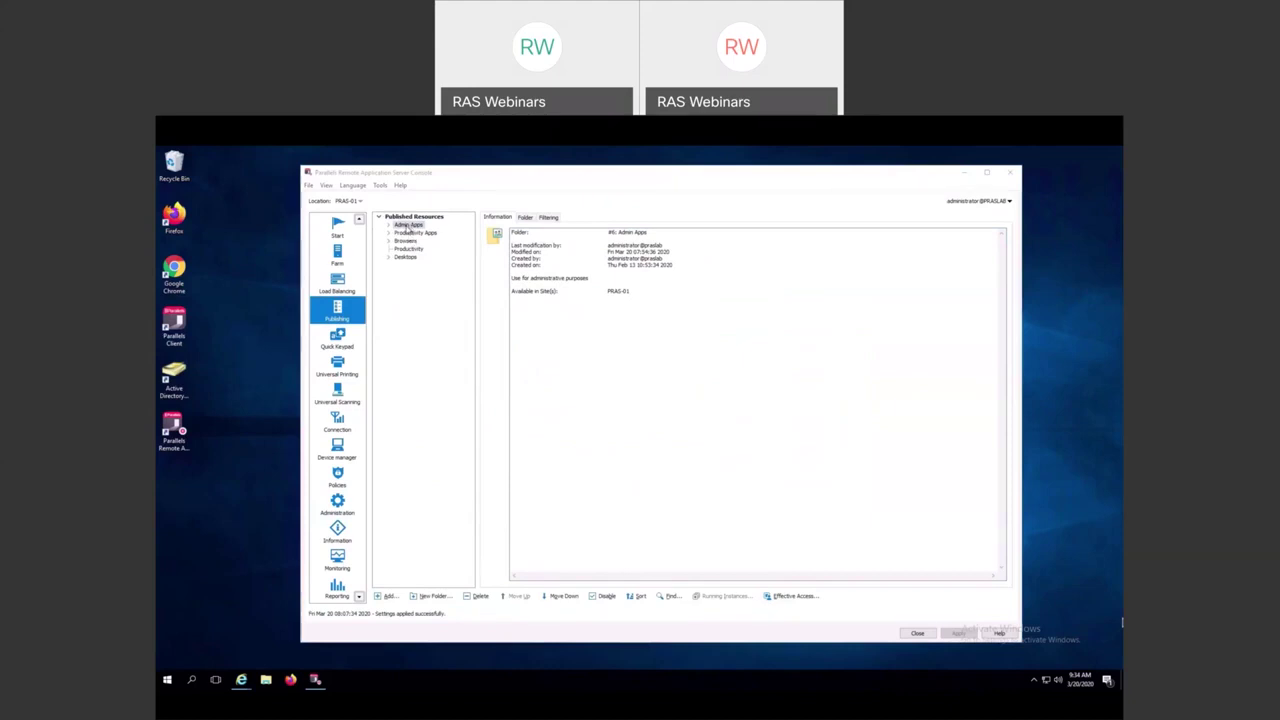
Review Productivity Apps' site default Display, License and Shortcuts settings, then cancel without changes
{"action": "right_click", "coordinate": [410, 233]}
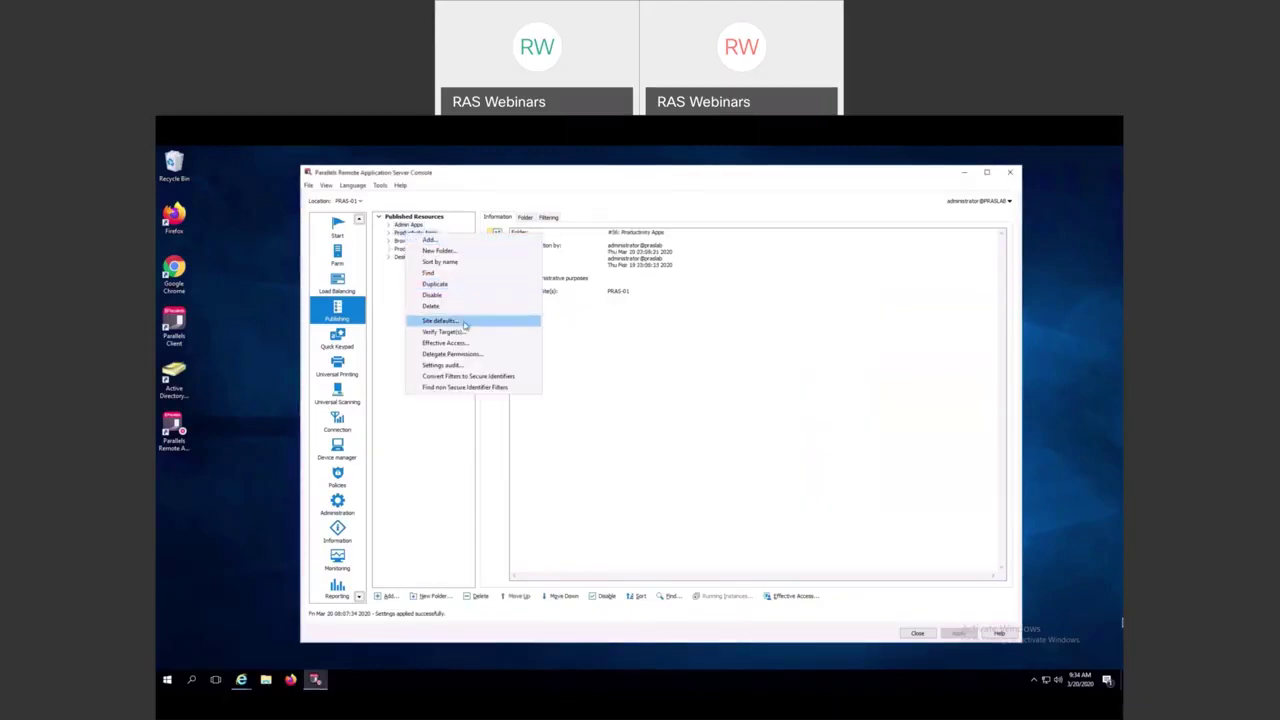
{"action": "left_click", "coordinate": [464, 322]}
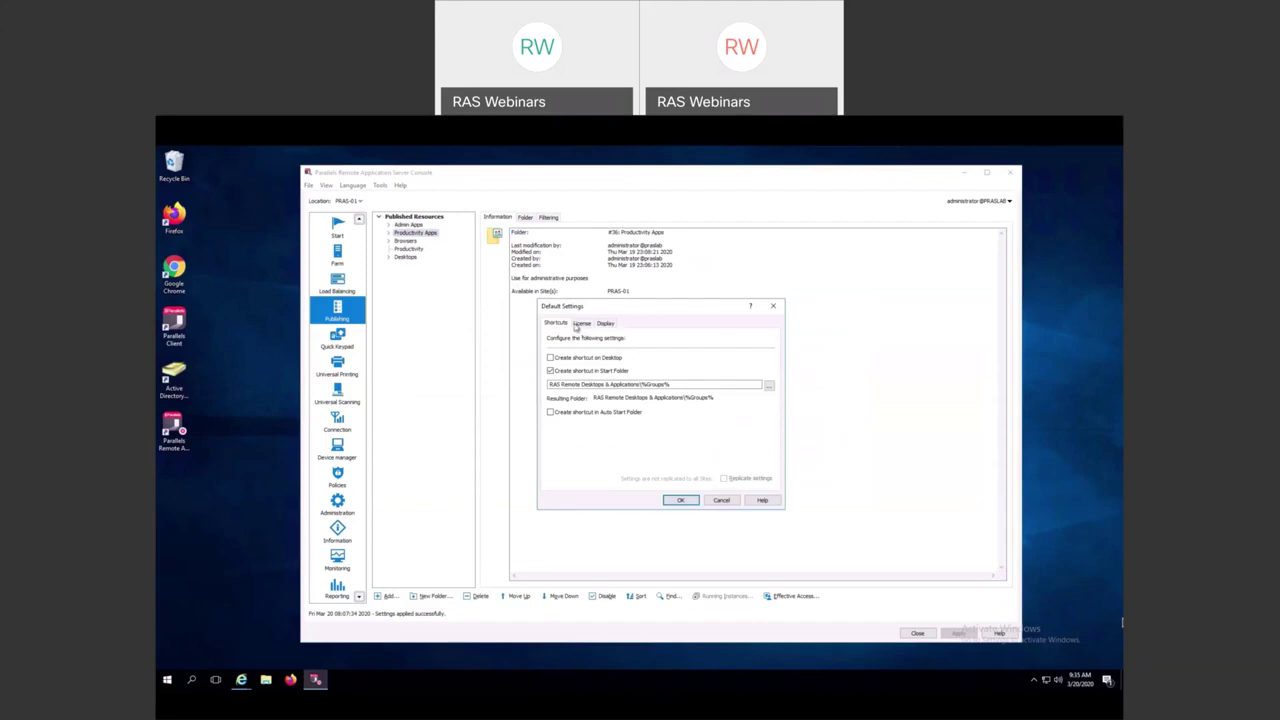
{"action": "left_click", "coordinate": [605, 324]}
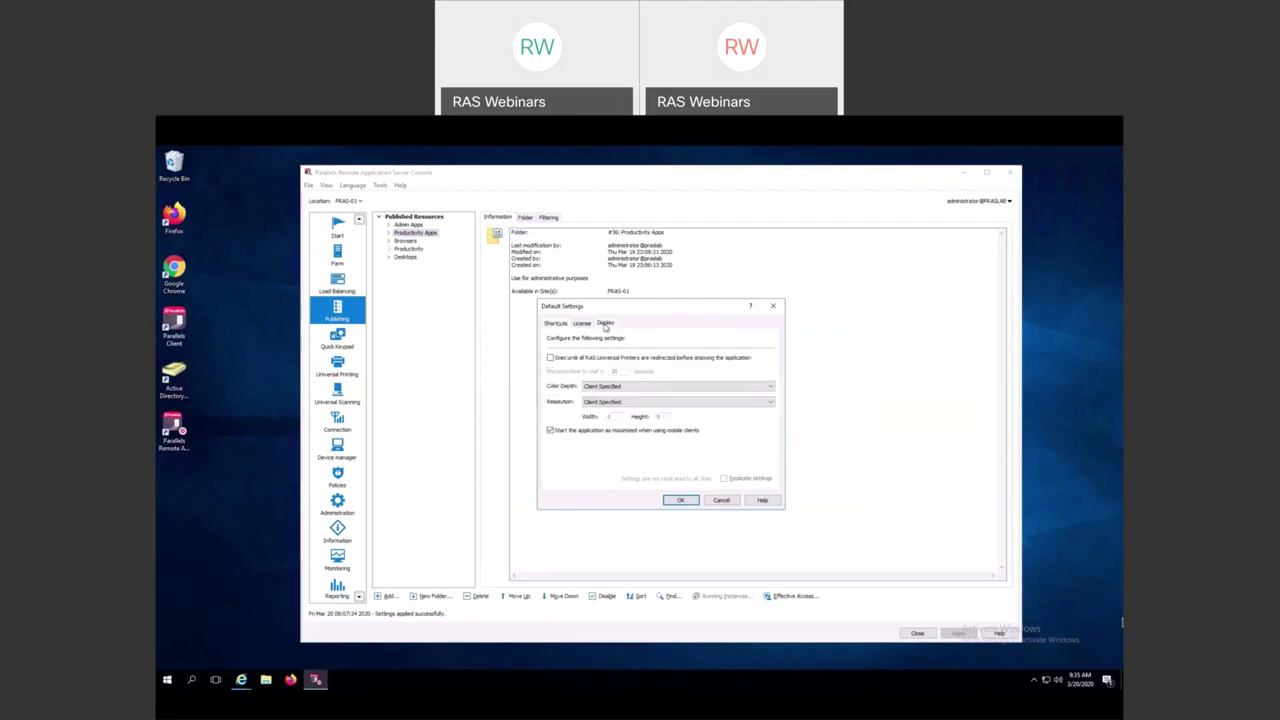
{"action": "left_click", "coordinate": [583, 325]}
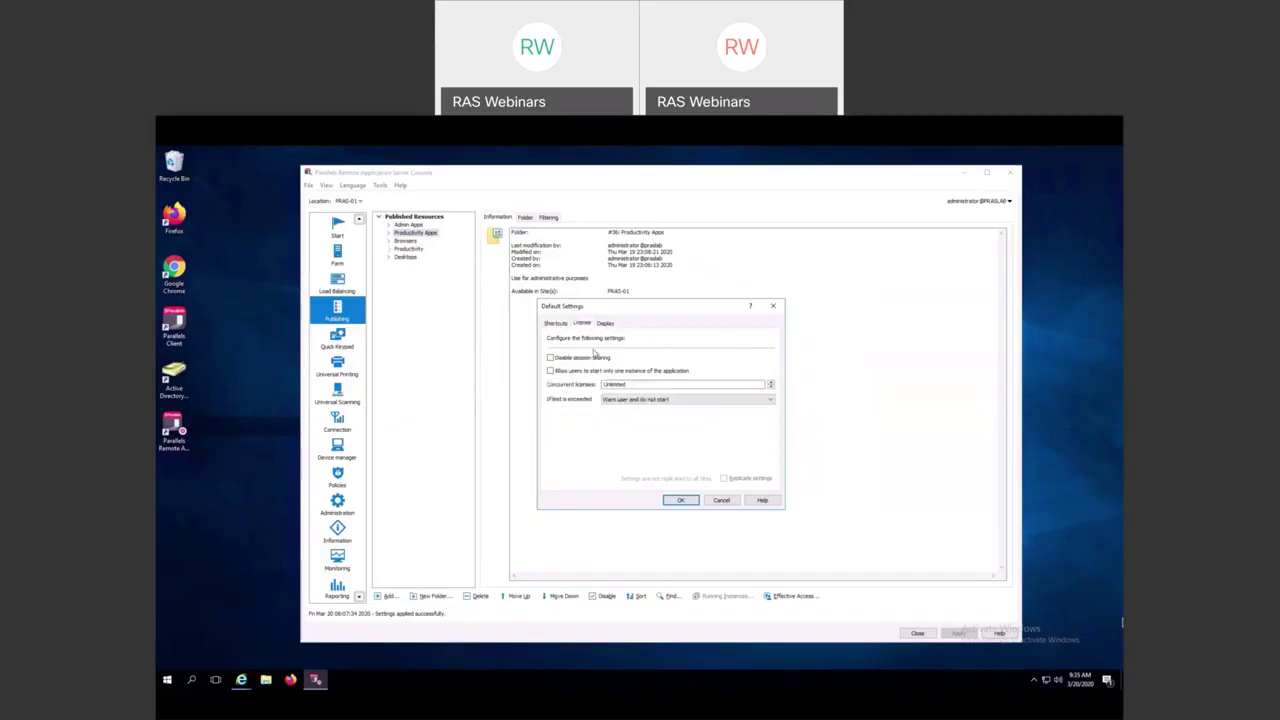
{"action": "left_click", "coordinate": [555, 325]}
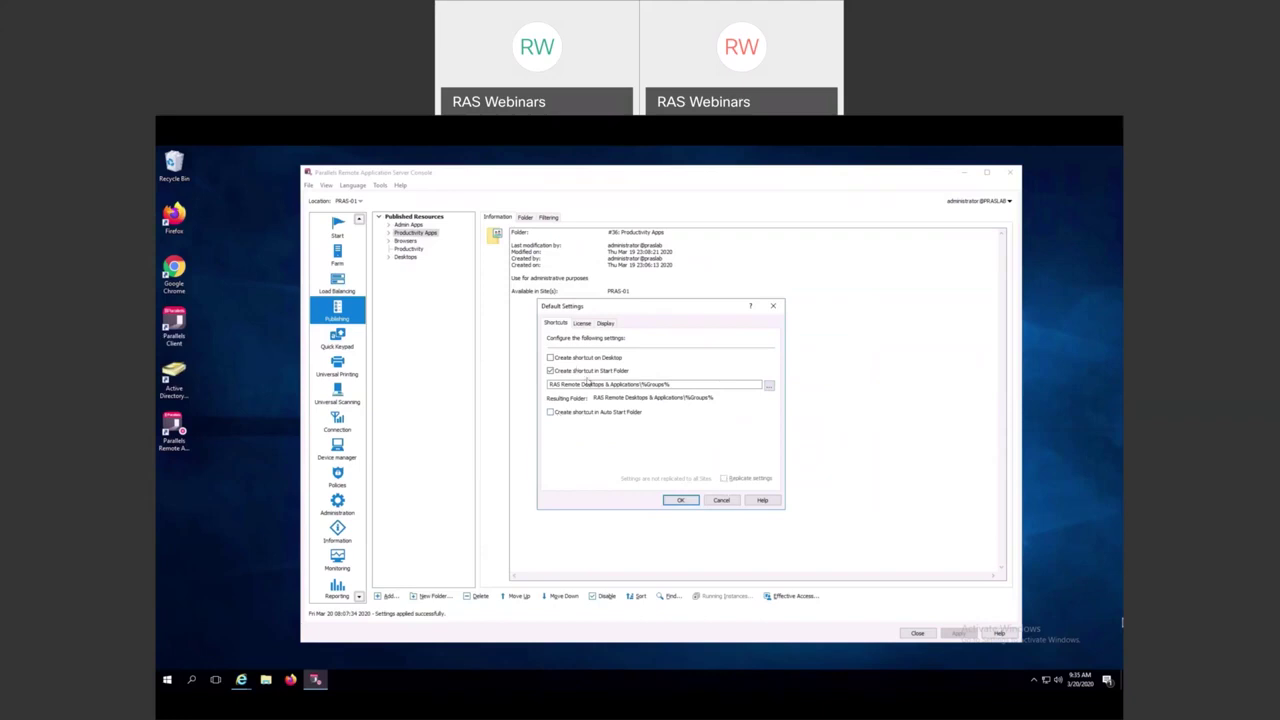
{"action": "left_click", "coordinate": [722, 500]}
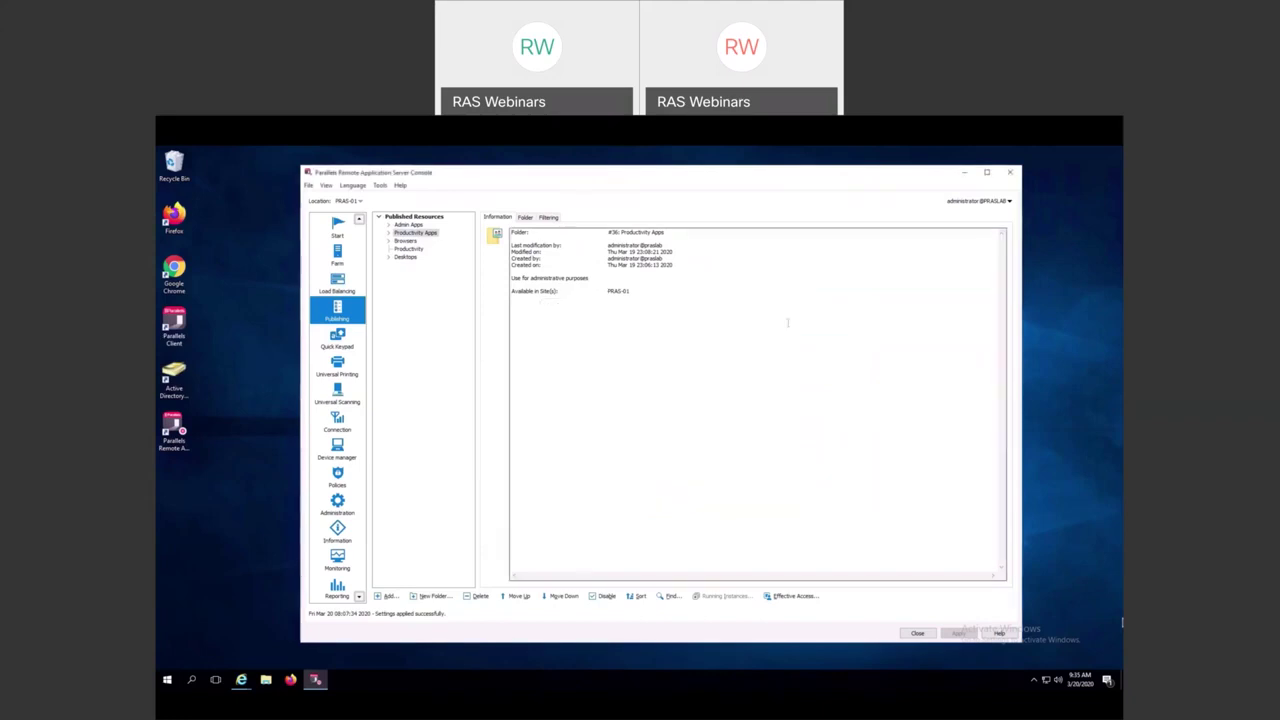
Minimize the console, launch Parallels Client, and hide its window
{"action": "left_click", "coordinate": [964, 172]}
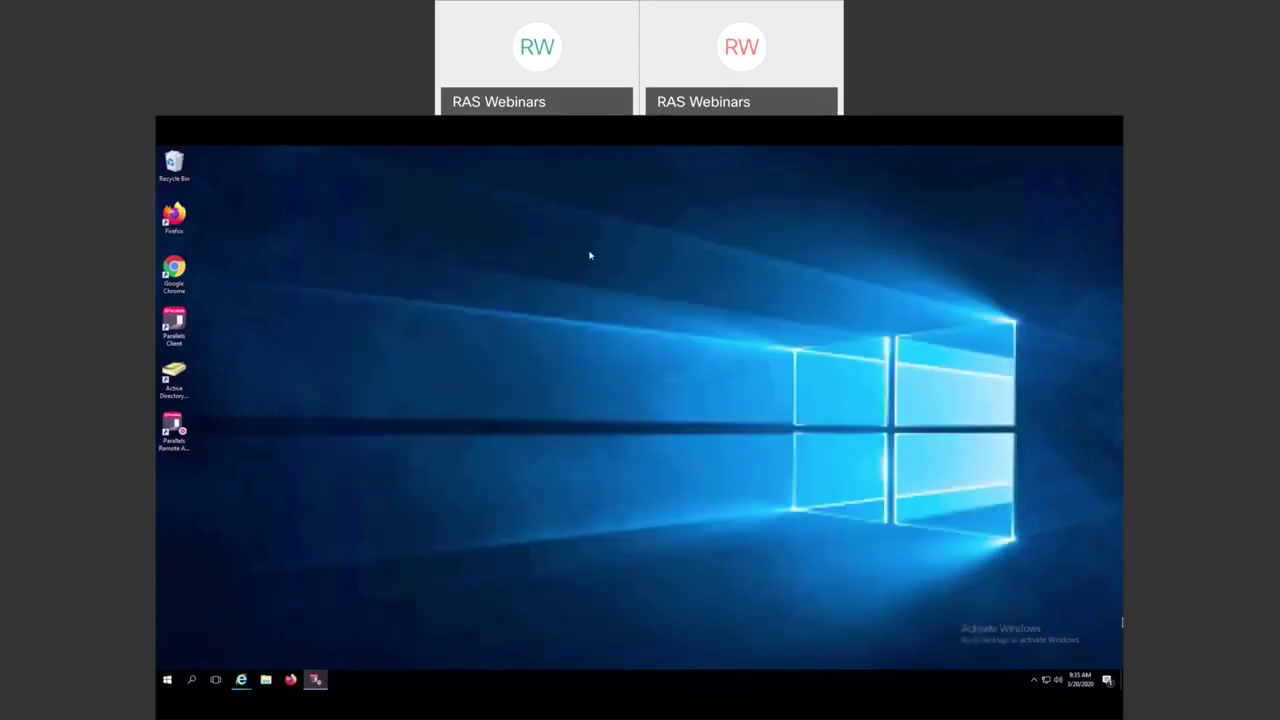
{"action": "double_click", "coordinate": [174, 324]}
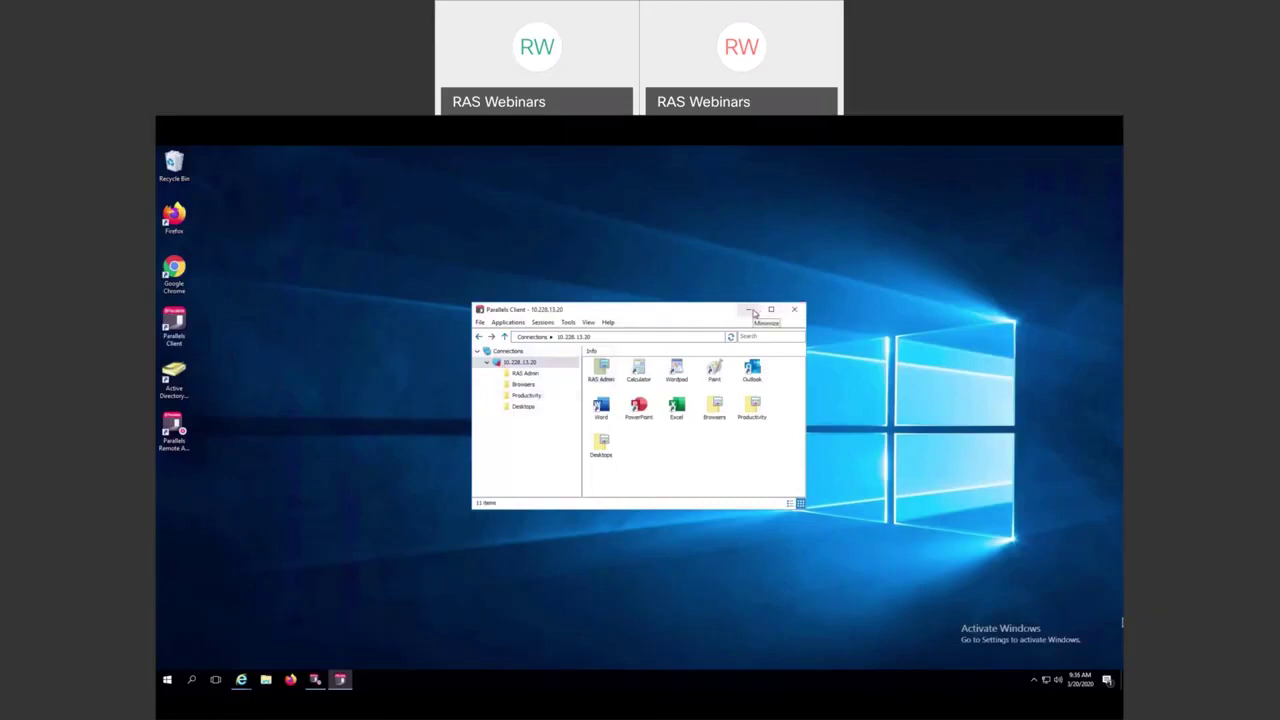
{"action": "left_click", "coordinate": [749, 313]}
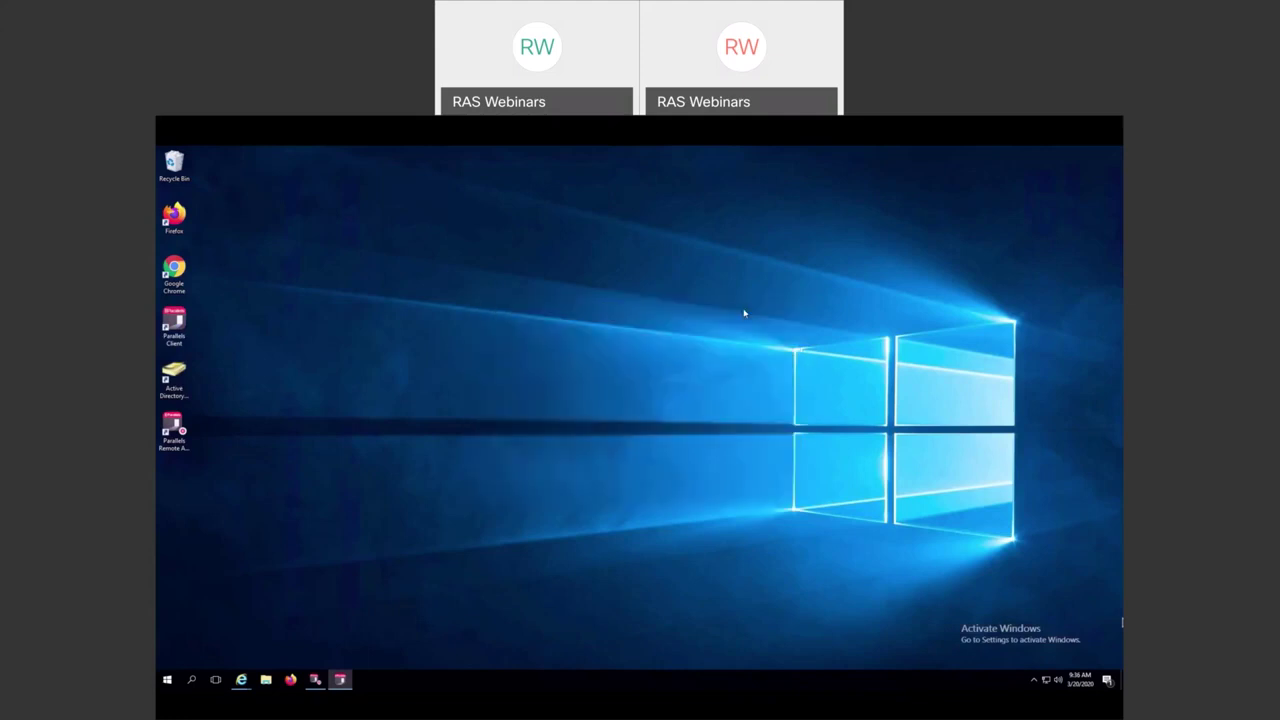
Browse the Start menu's RAS published app shortcuts folder
{"action": "left_click", "coordinate": [166, 681]}
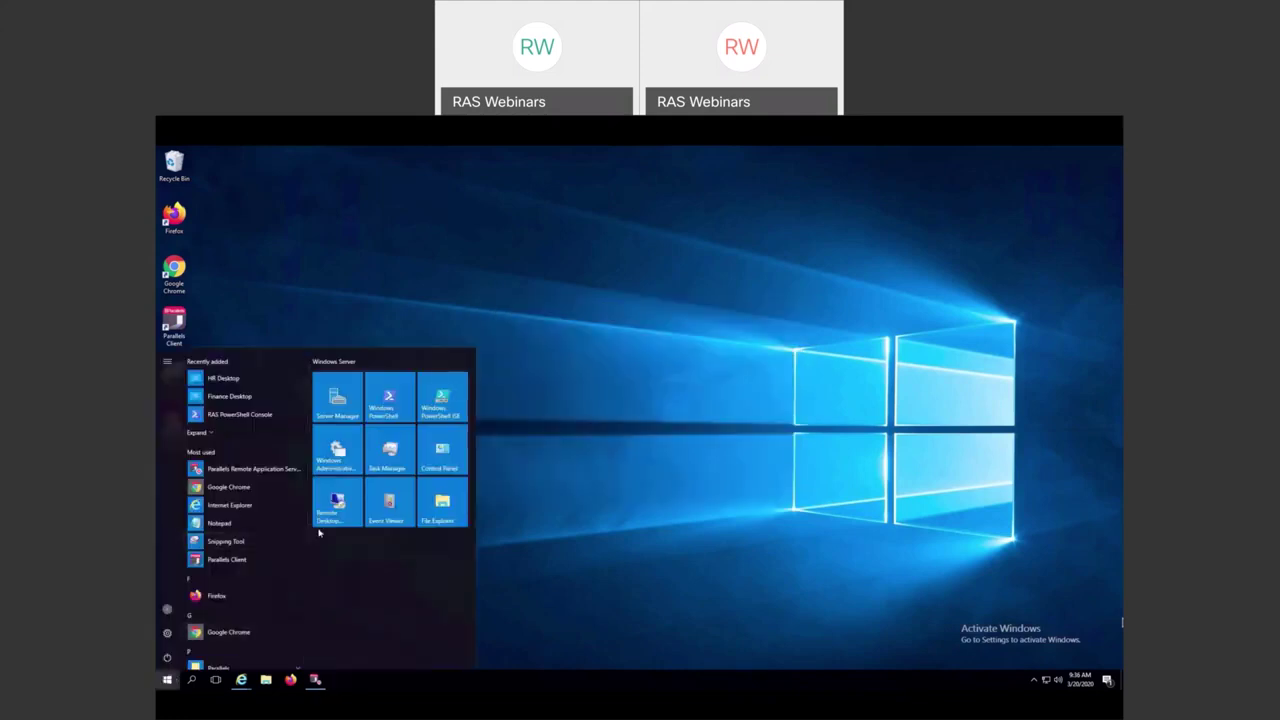
{"action": "scroll", "coordinate": [295, 515], "scroll_direction": "down", "scroll_amount": 5}
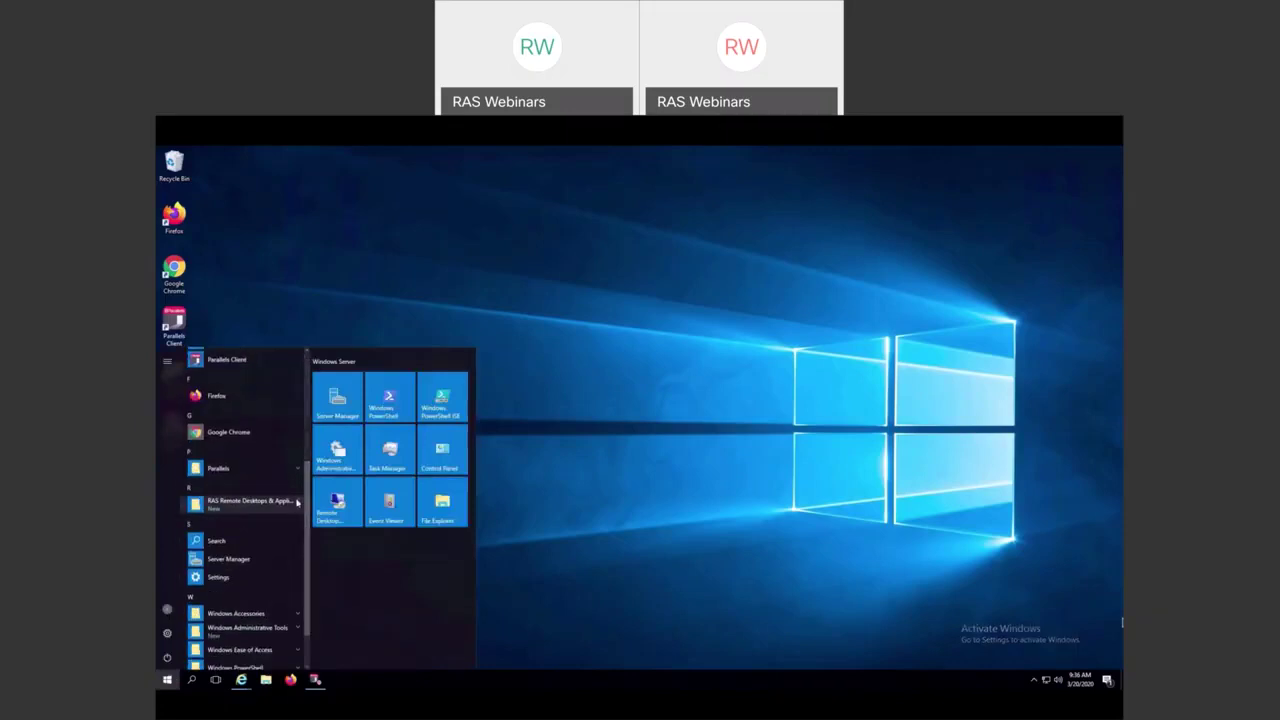
{"action": "left_click", "coordinate": [297, 503]}
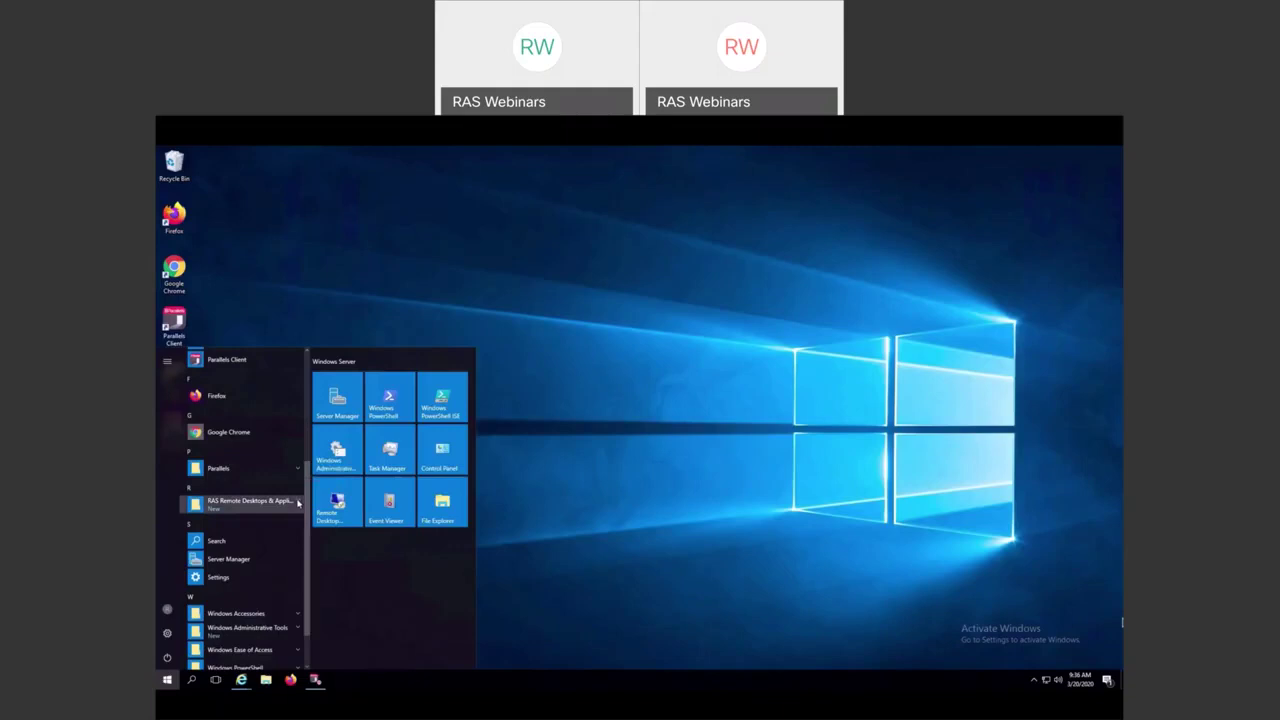
{"action": "left_click_drag", "start_coordinate": [308, 485], "coordinate": [300, 548]}
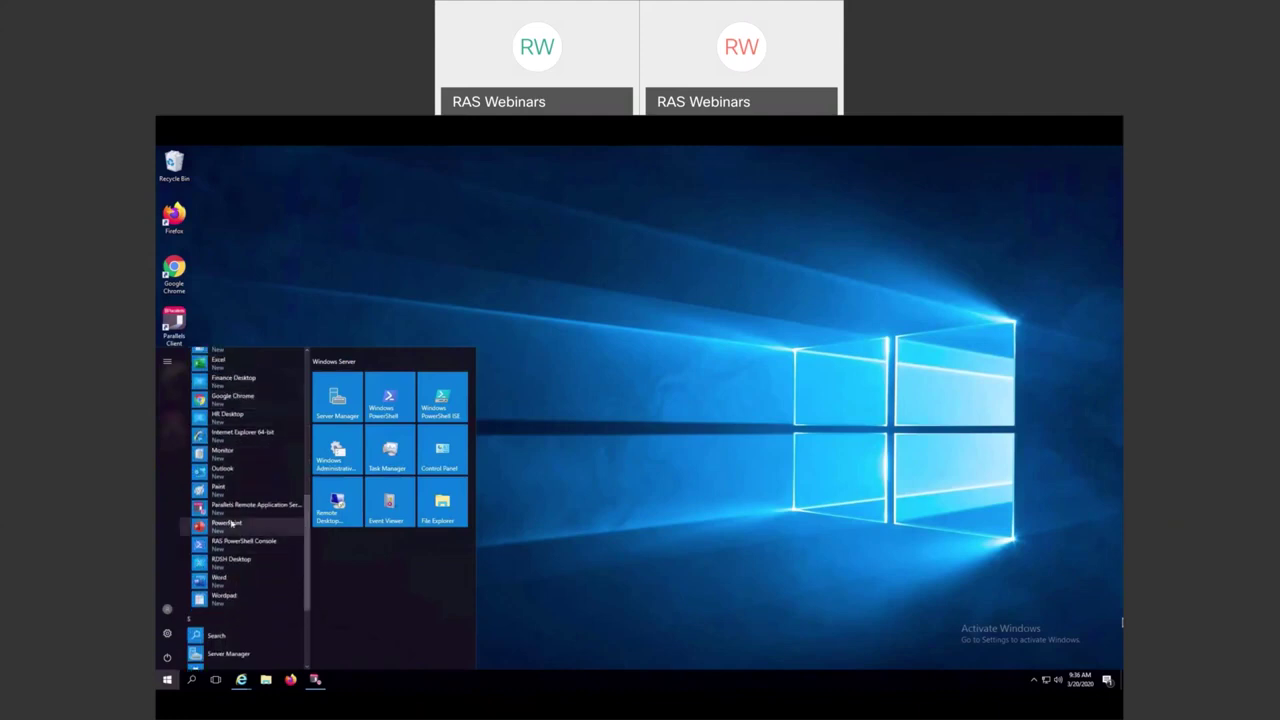
Close the Start menu, restore the RAS console, and expand Productivity Apps
{"action": "left_click", "coordinate": [585, 509]}
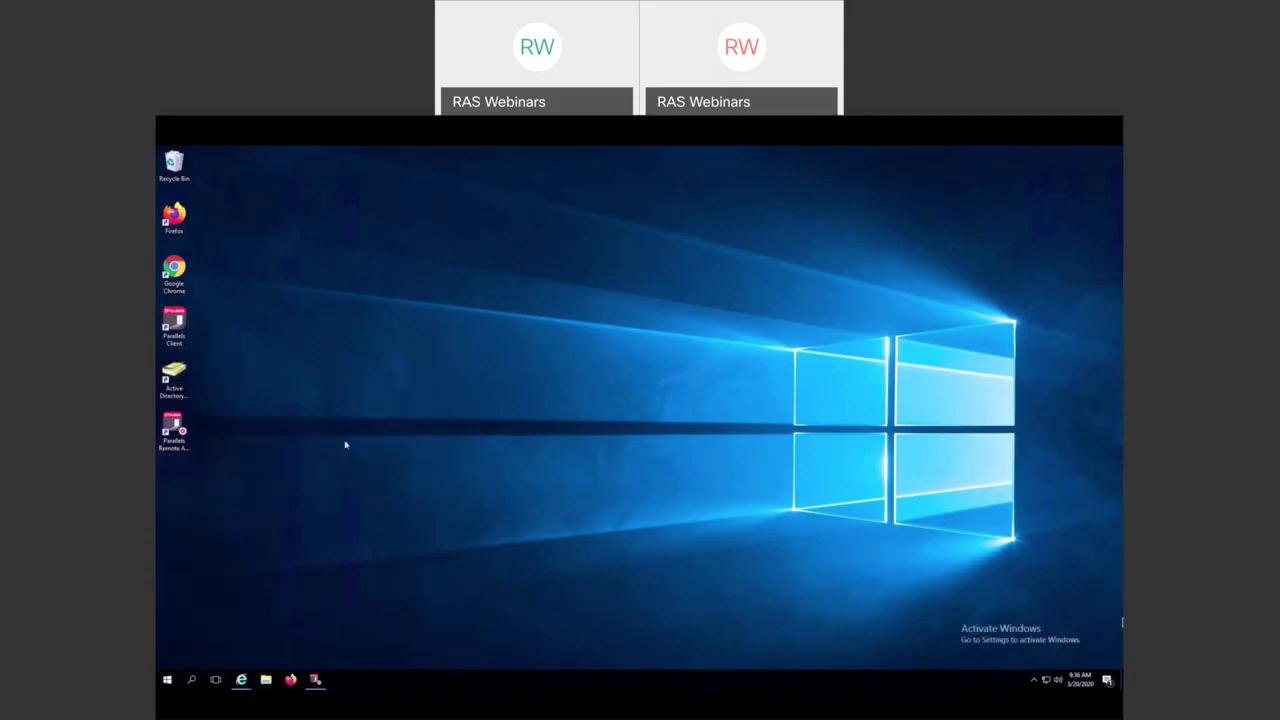
{"action": "left_click", "coordinate": [315, 680]}
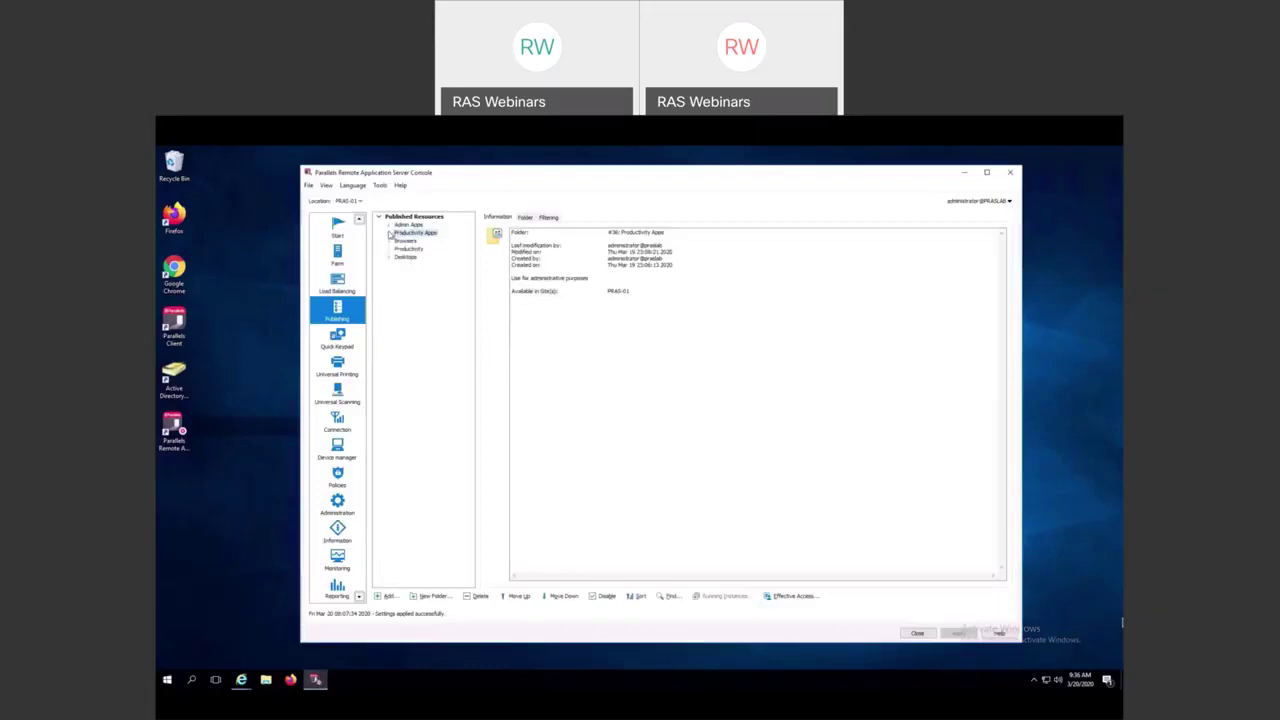
{"action": "left_click", "coordinate": [389, 233]}
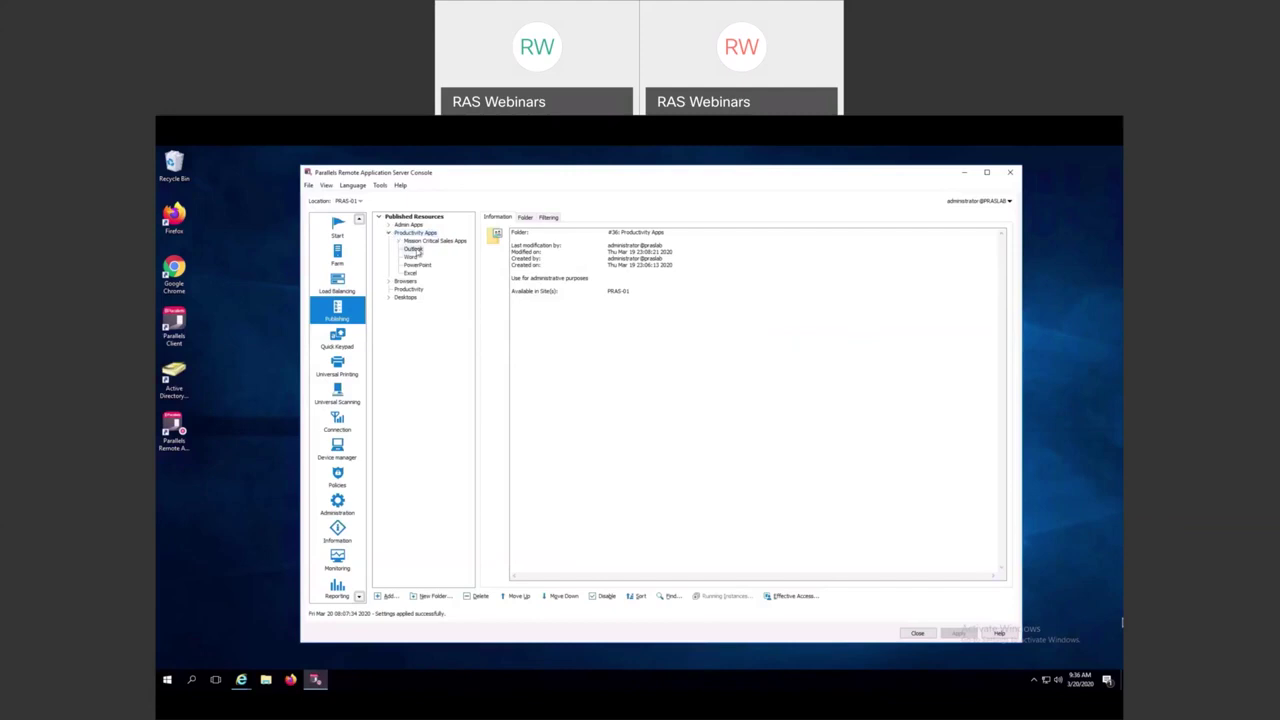
Select Active Directory Administrative Center under Admin Apps > Domain Apps
{"action": "left_click", "coordinate": [415, 249]}
{"action": "left_click", "coordinate": [389, 232]}
{"action": "left_click", "coordinate": [389, 225]}
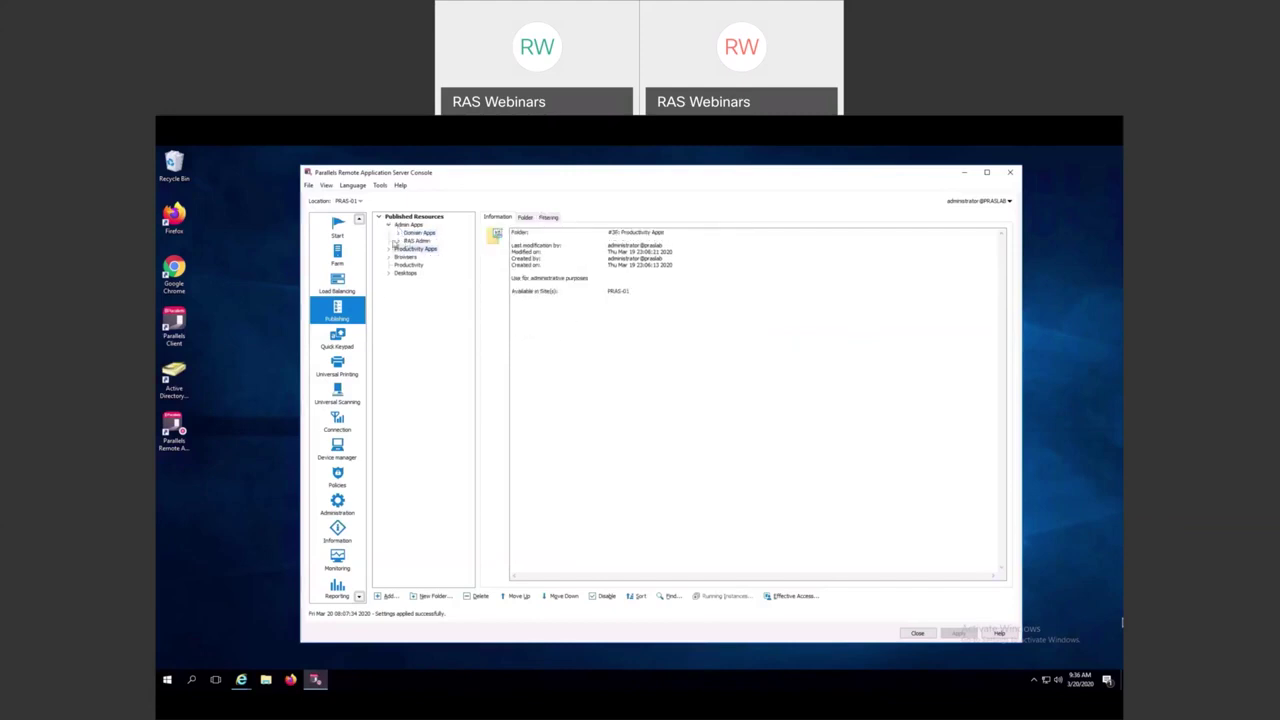
{"action": "left_click", "coordinate": [398, 233]}
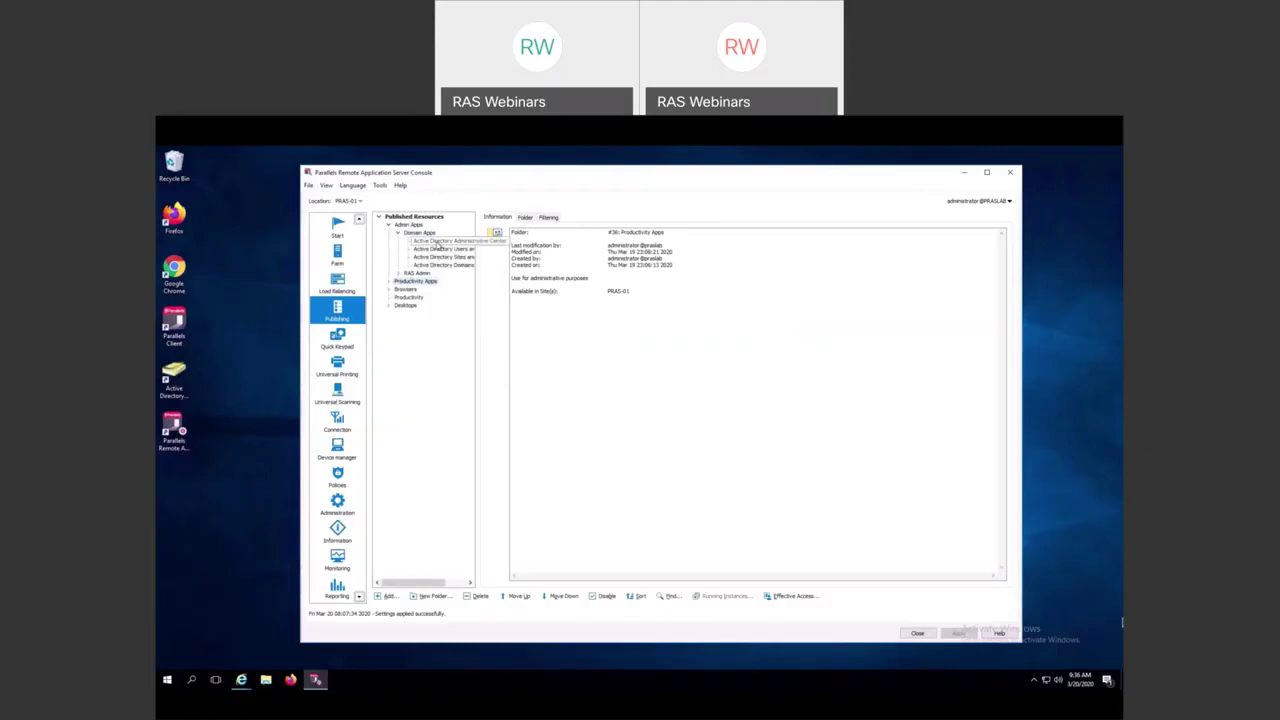
{"action": "left_click", "coordinate": [445, 241]}
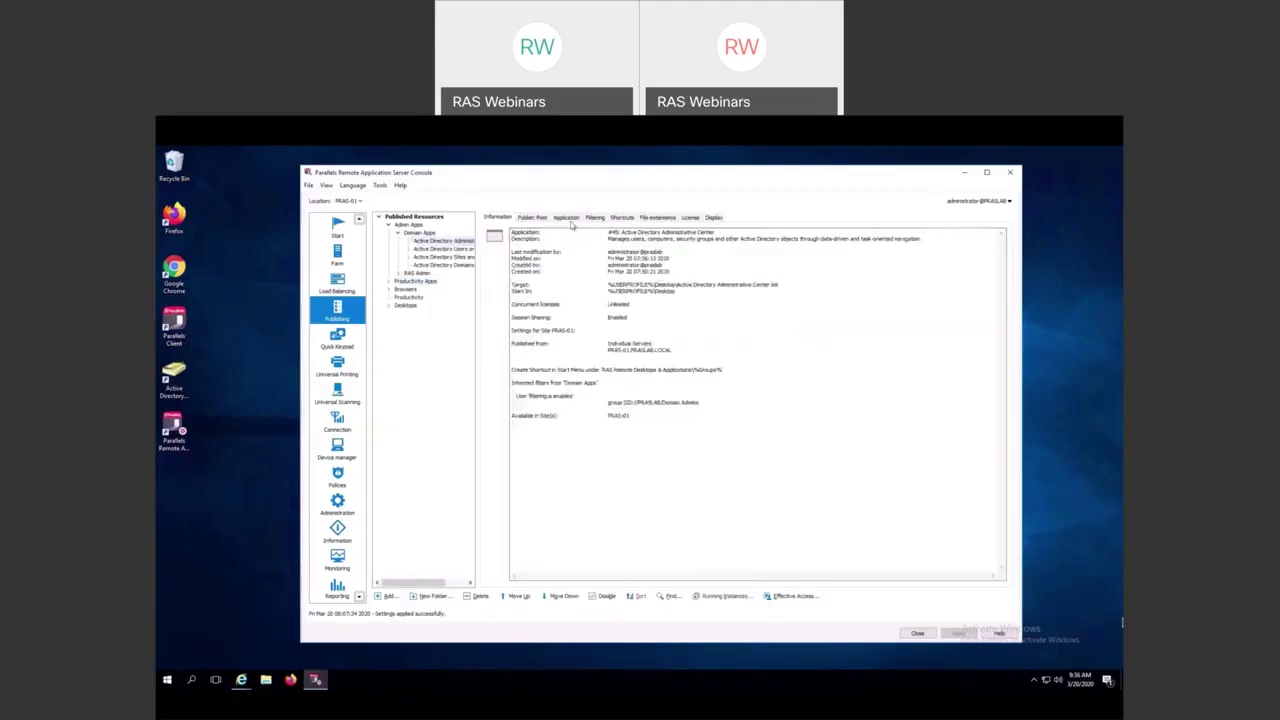
Keep the app's shortcut settings inheriting defaults and view its Display settings
{"action": "left_click", "coordinate": [623, 218]}
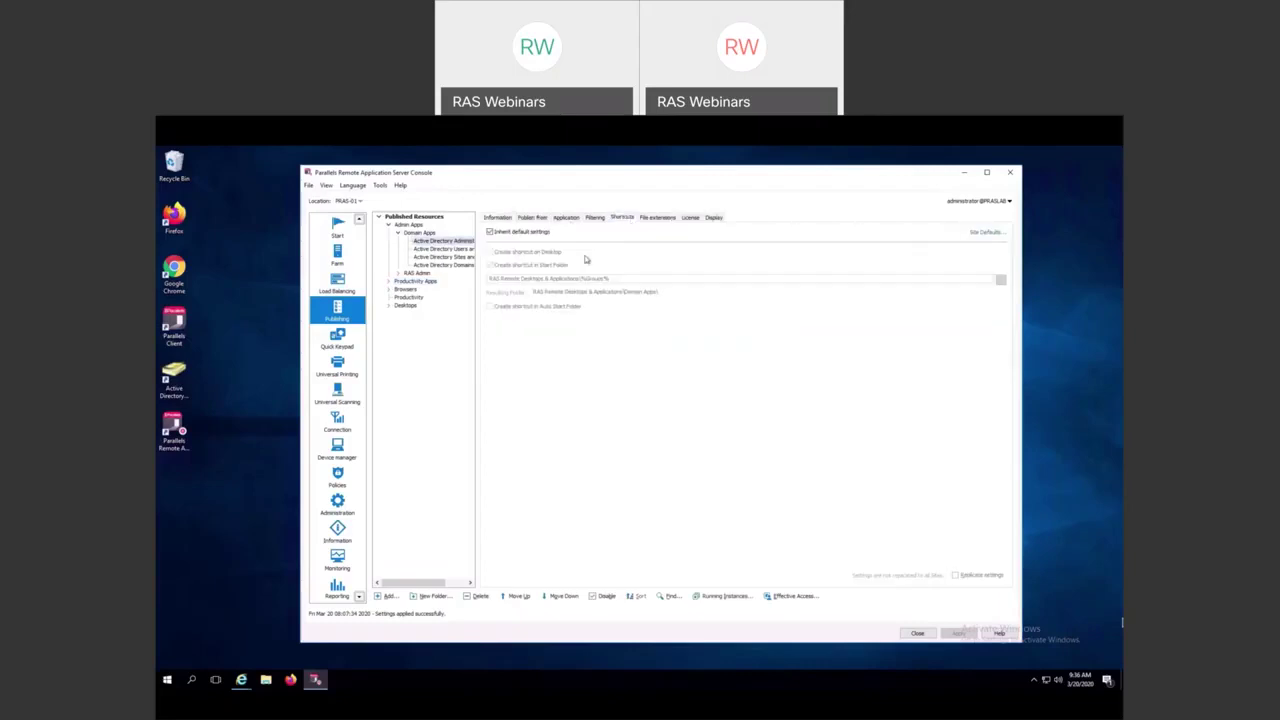
{"action": "left_click", "coordinate": [490, 232]}
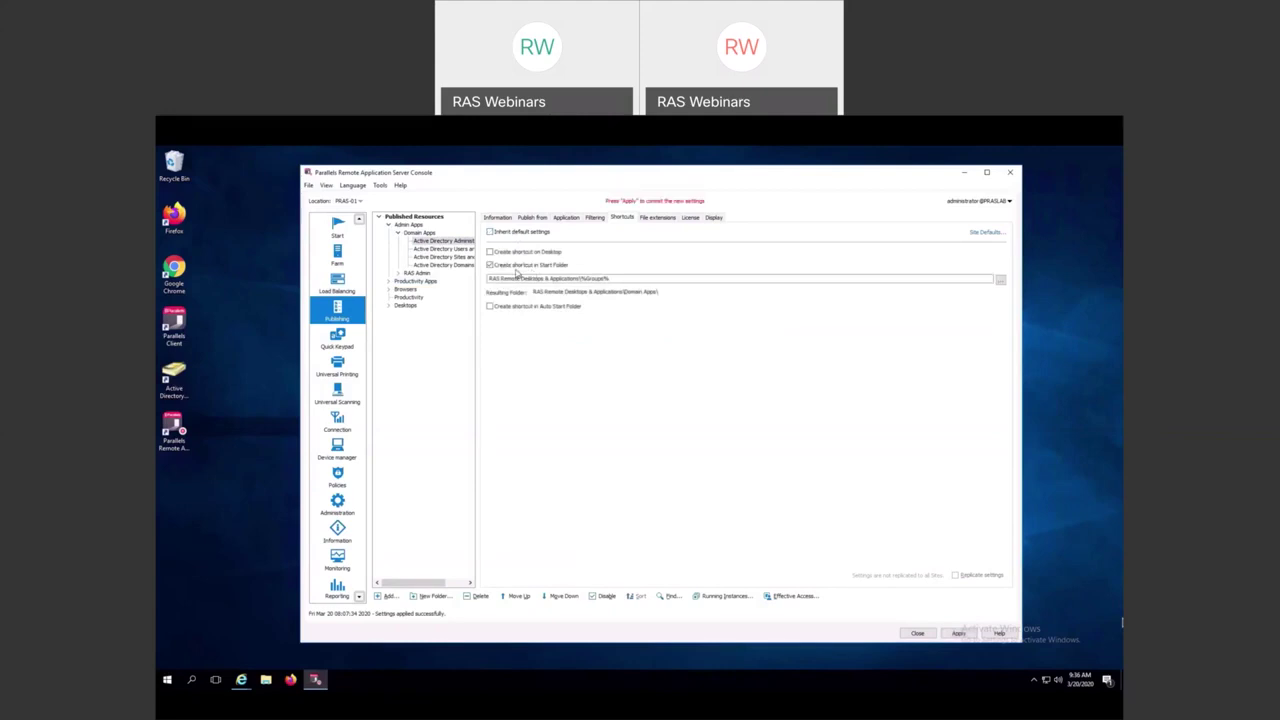
{"action": "left_click", "coordinate": [491, 232]}
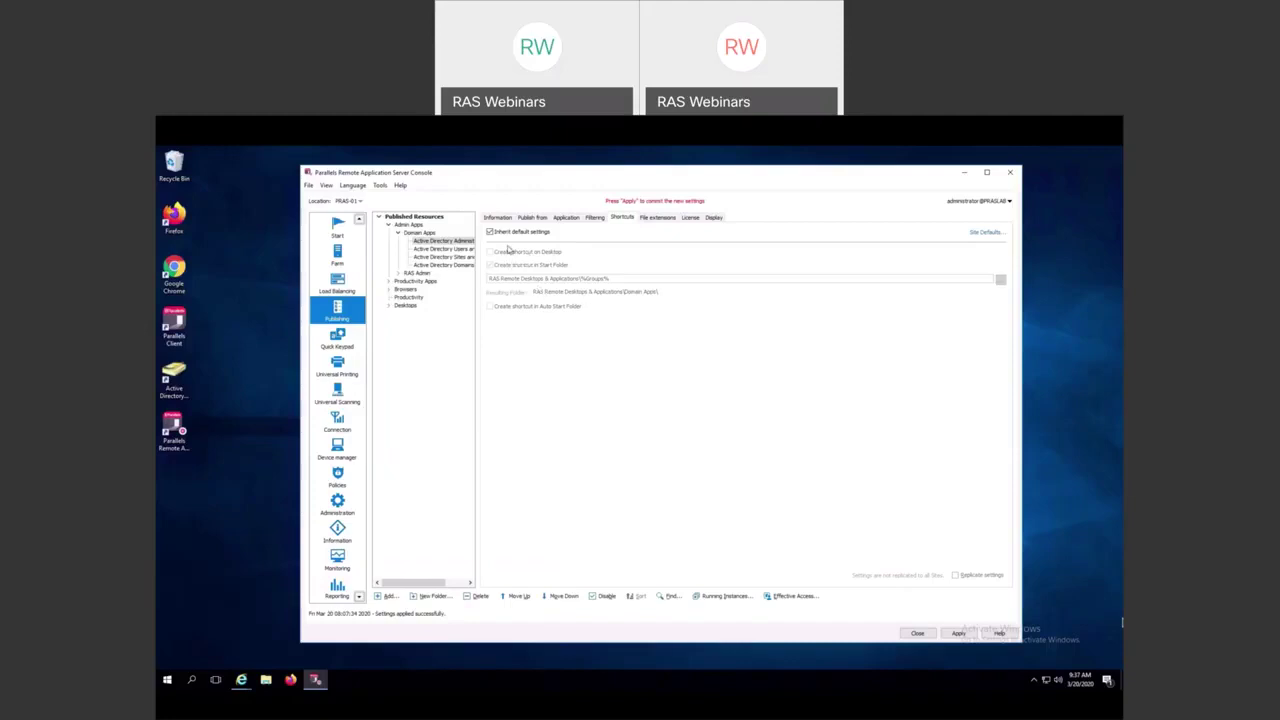
{"action": "left_click", "coordinate": [713, 217]}
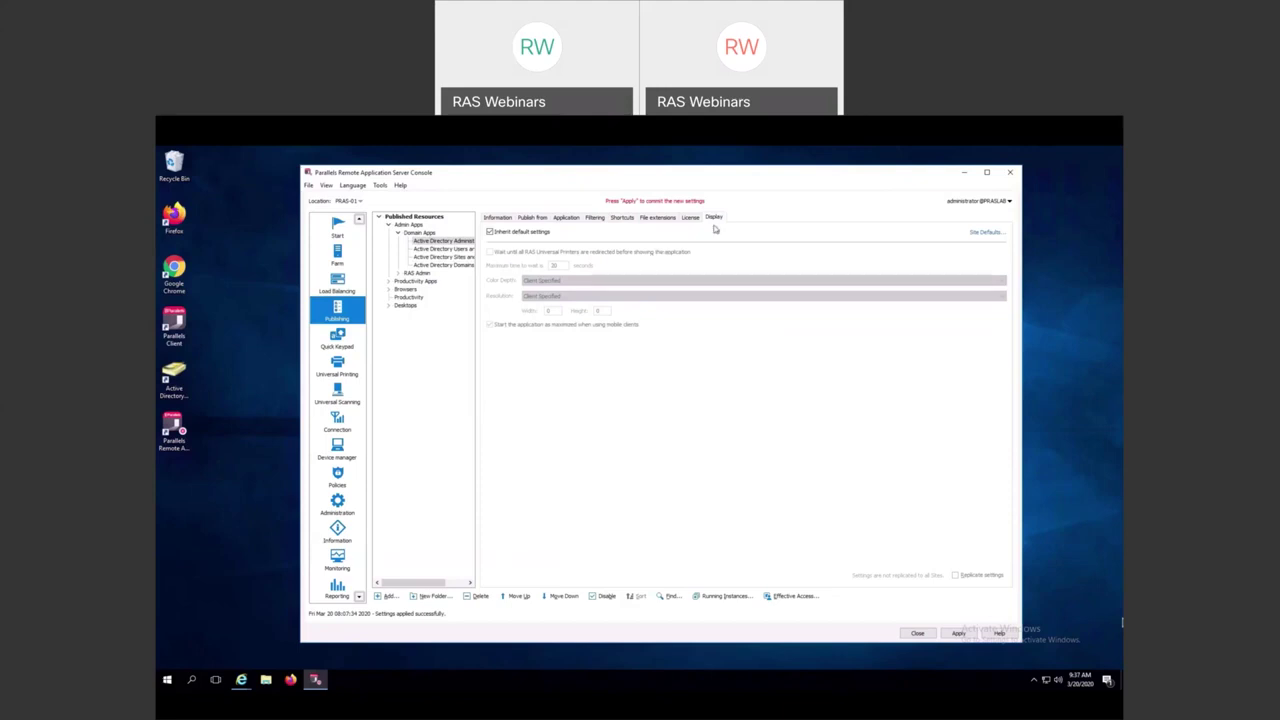
Stop inheriting display defaults, keep Color Depth Client Specified, and wait for RAS Universal Printers
{"action": "left_click", "coordinate": [527, 234]}
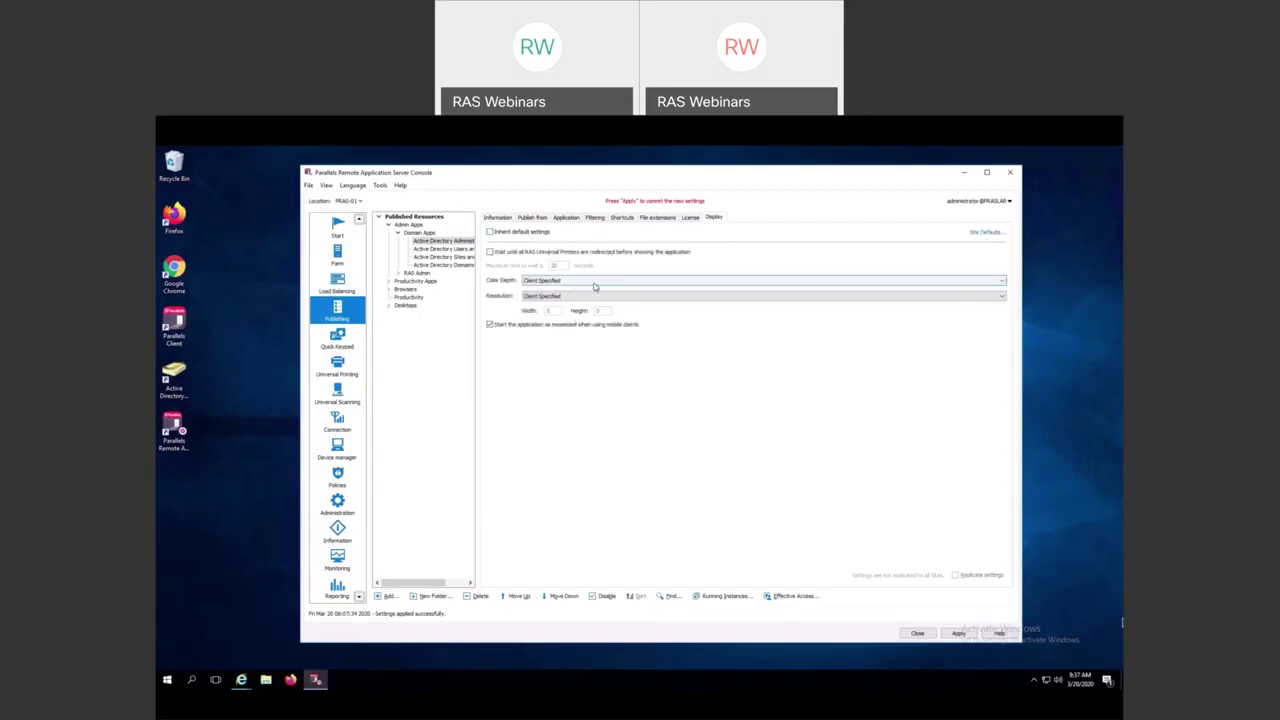
{"action": "left_click", "coordinate": [594, 285]}
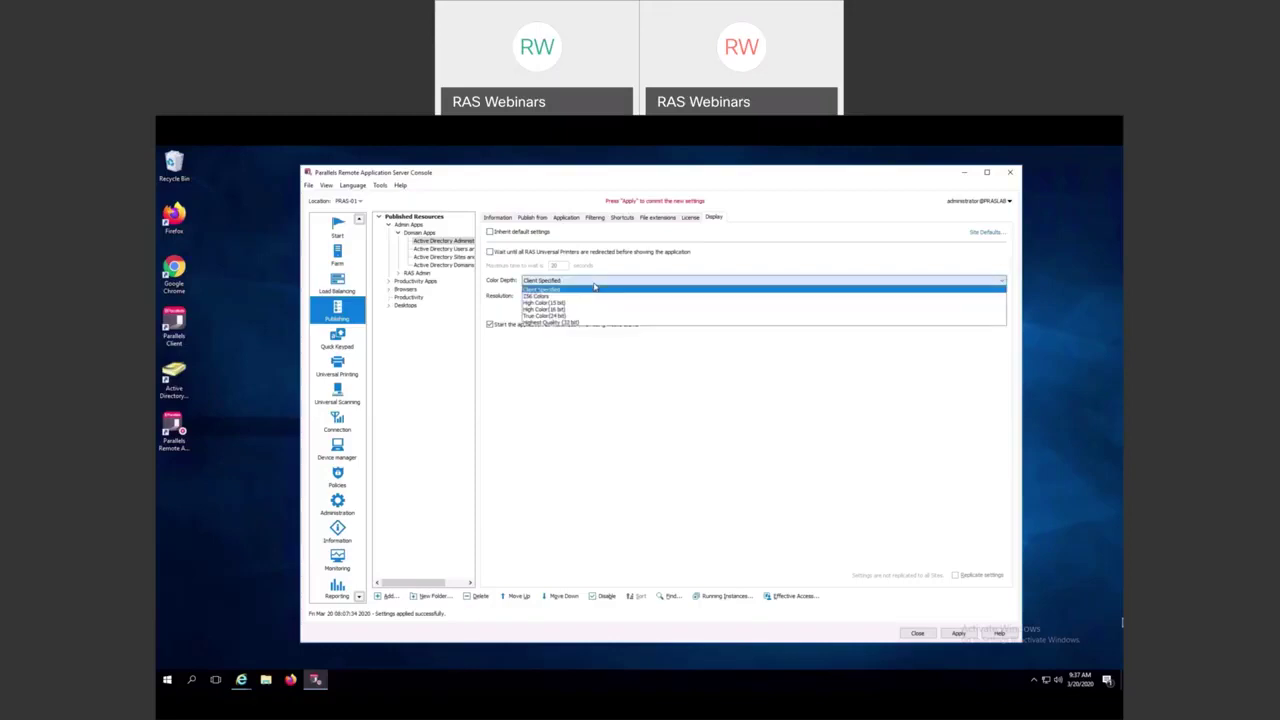
{"action": "left_click", "coordinate": [594, 287]}
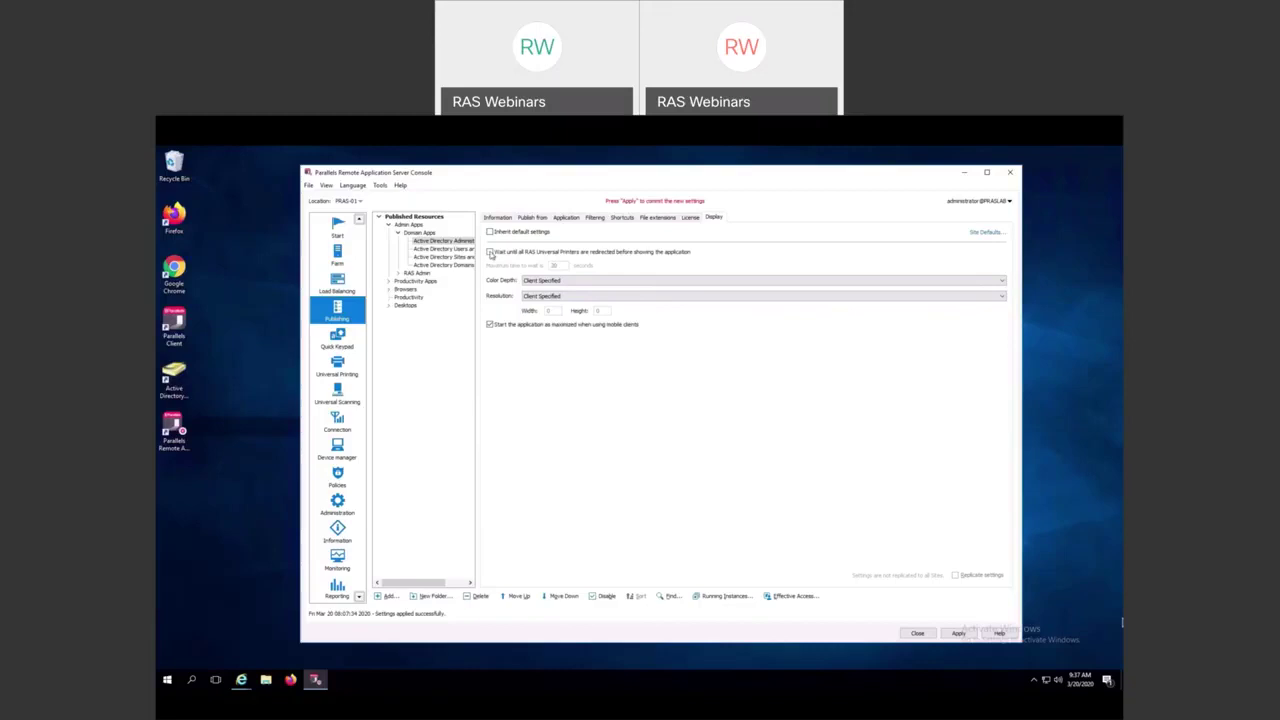
{"action": "left_click", "coordinate": [490, 252]}
Turn off waiting for RAS Universal Printers, minimize the console, and launch Parallels Client
{"action": "left_click", "coordinate": [490, 252]}
{"action": "left_click", "coordinate": [964, 174]}
{"action": "double_click", "coordinate": [174, 322]}
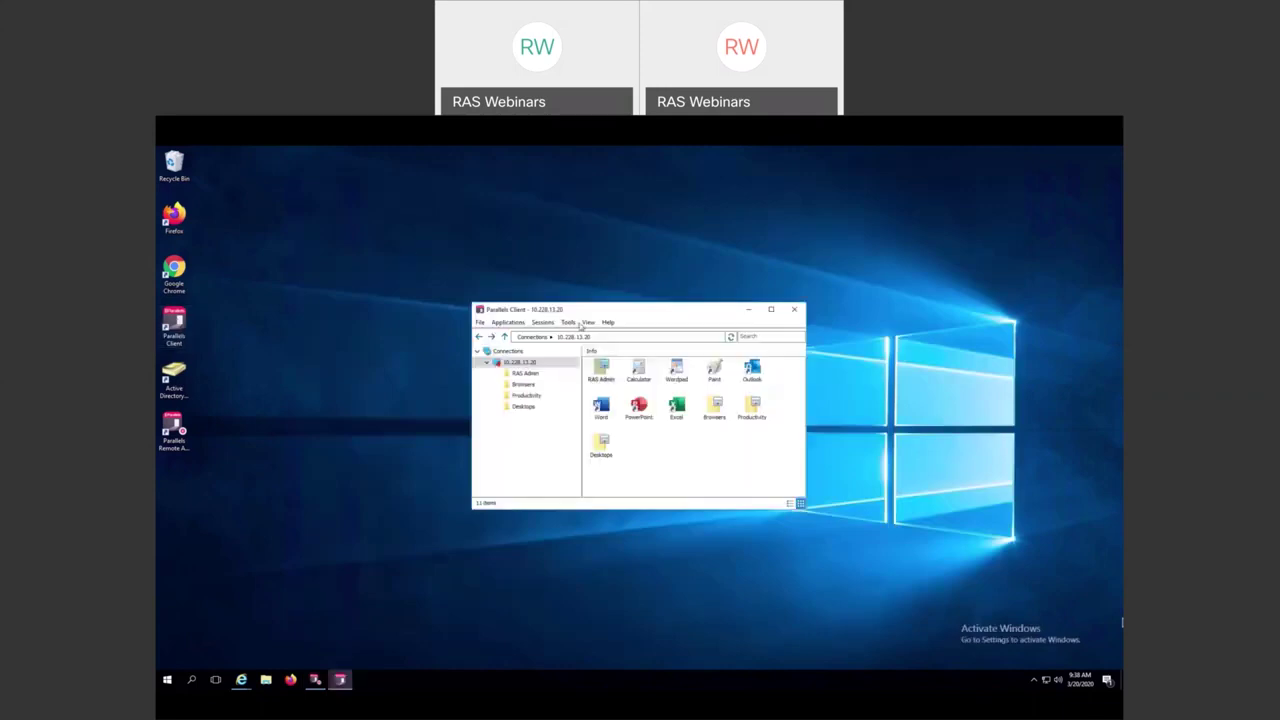
Review Parallels Client's Single Sign-On options and close Options without changes
{"action": "left_click", "coordinate": [568, 323]}
{"action": "left_click", "coordinate": [575, 335]}
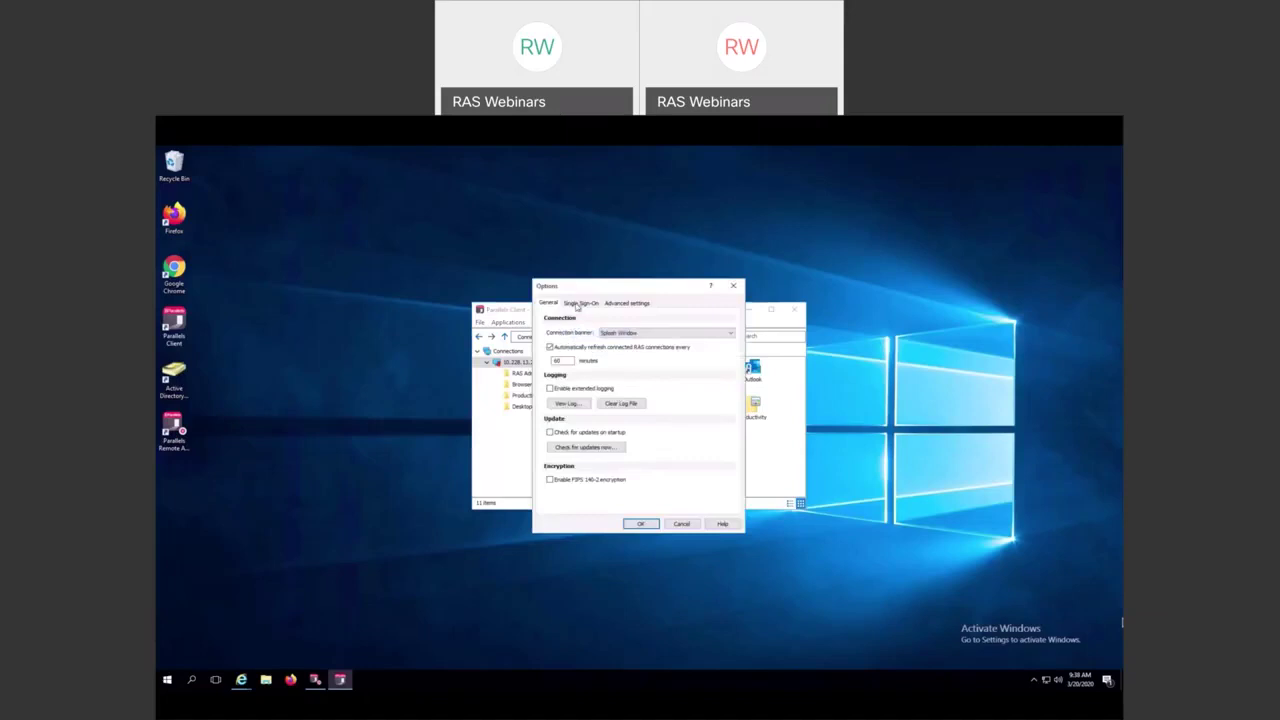
{"action": "left_click", "coordinate": [578, 304]}
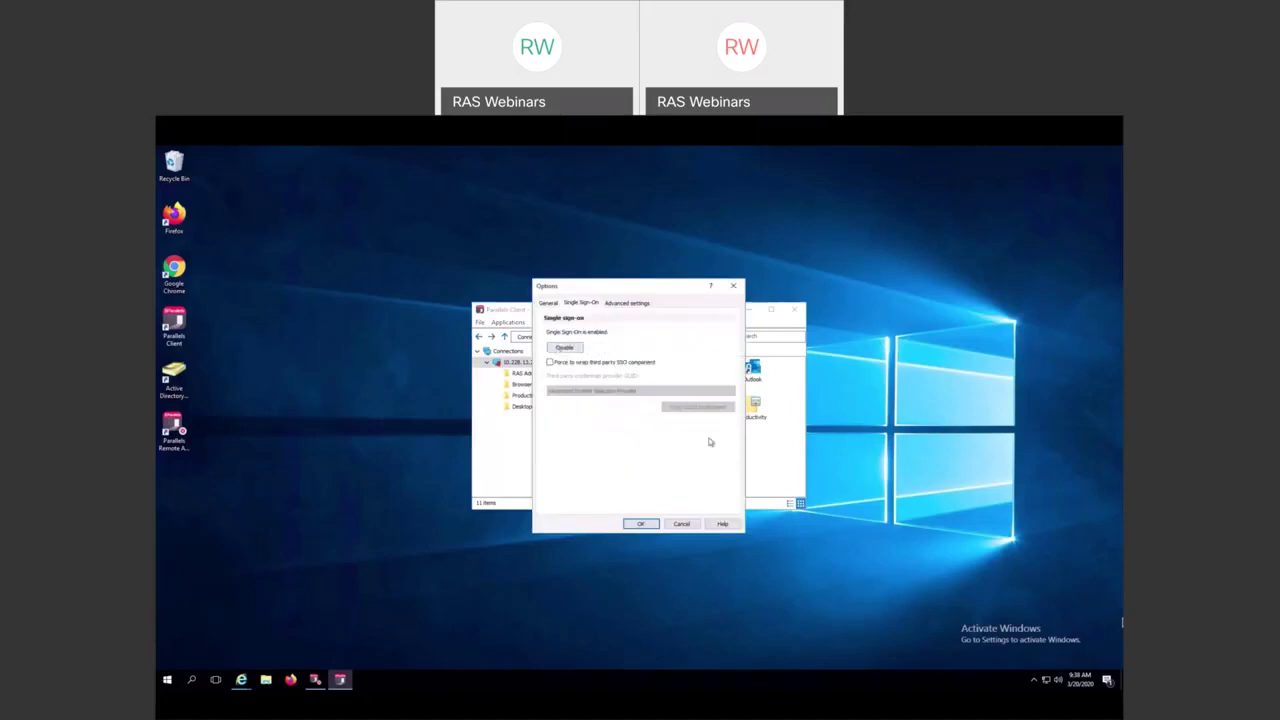
{"action": "left_click", "coordinate": [683, 524]}
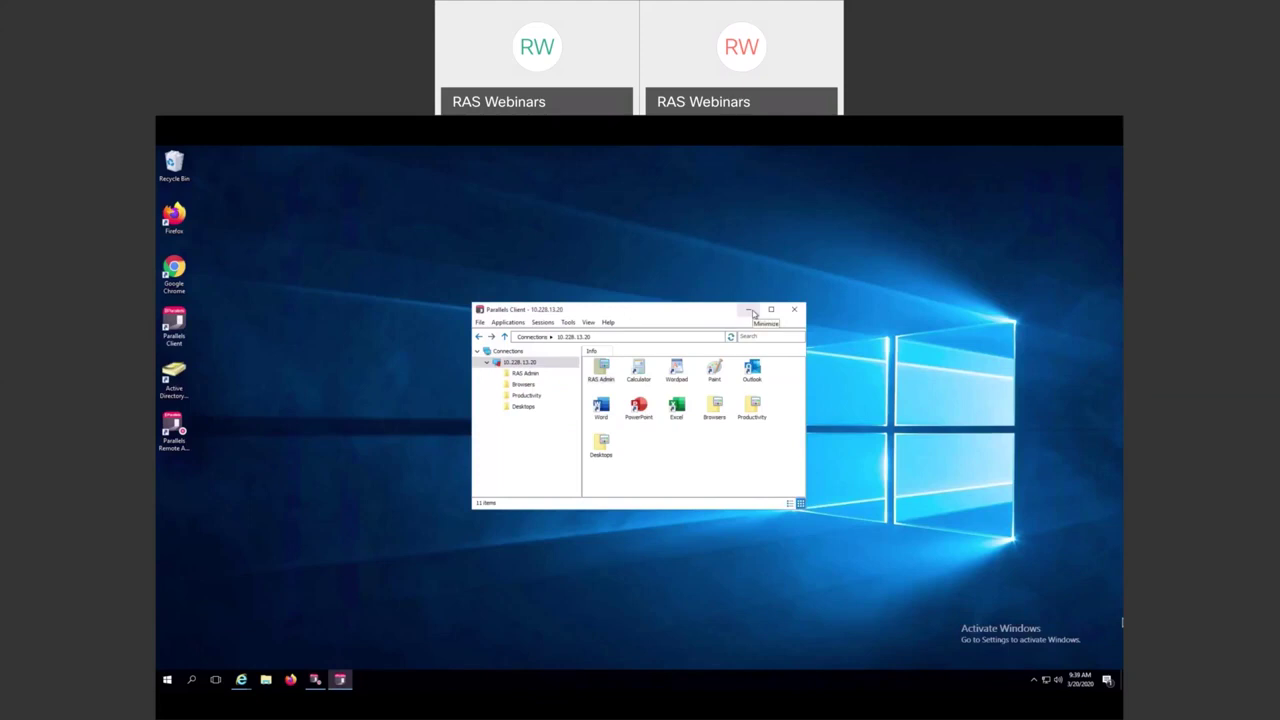
Minimize Parallels Client and browse the Start menu's RAS Remote Desktops & Applications shortcuts
{"action": "left_click", "coordinate": [750, 310]}
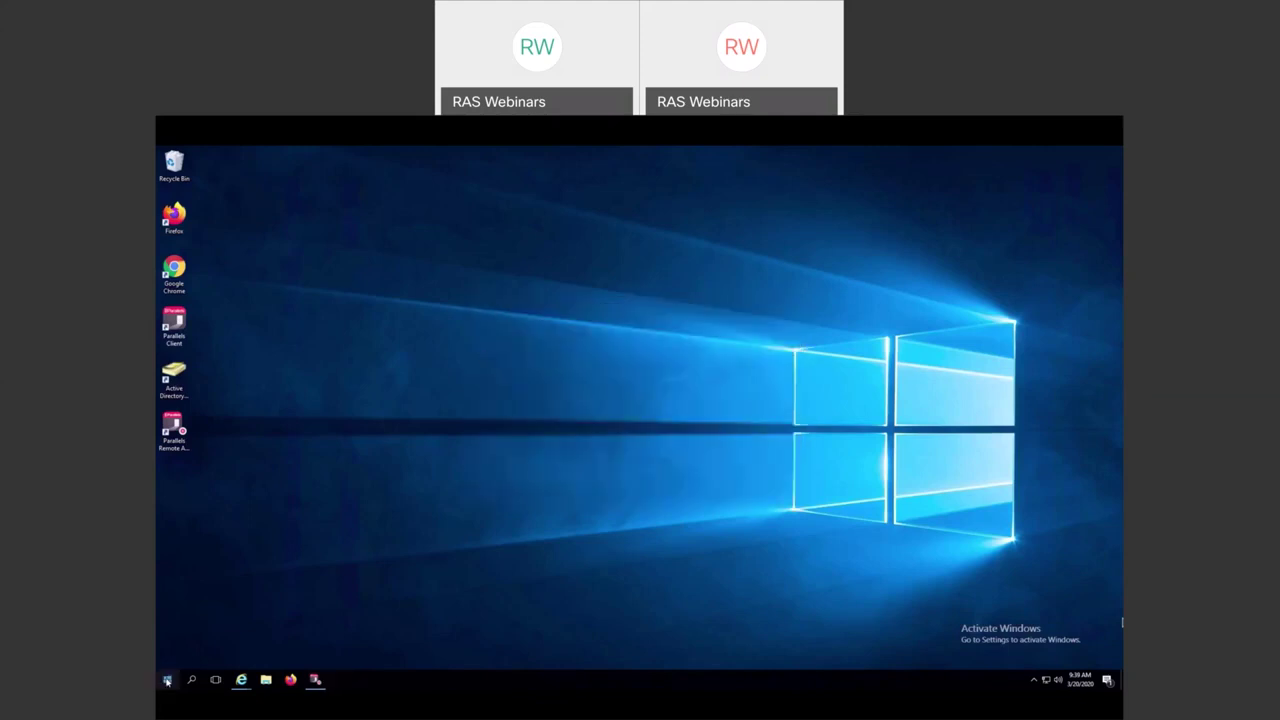
{"action": "scroll", "coordinate": [305, 566], "scroll_direction": "down", "scroll_amount": 5}
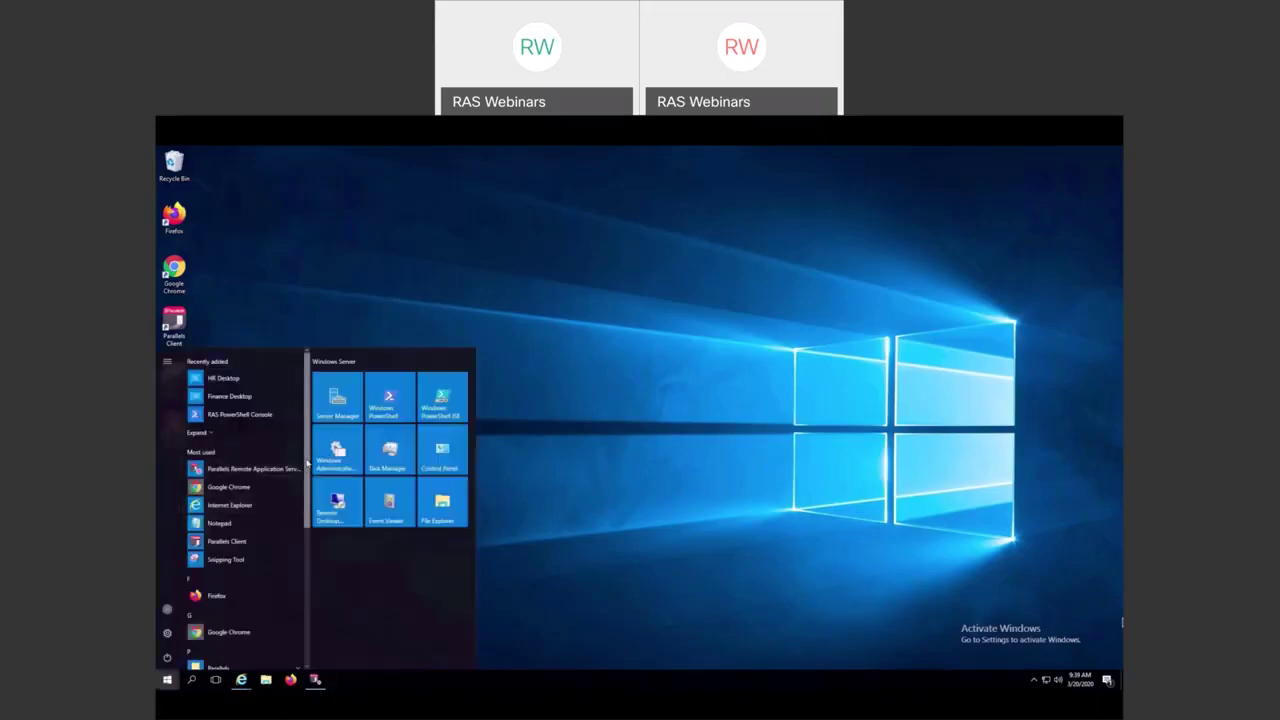
{"action": "scroll", "coordinate": [300, 540], "scroll_direction": "down", "scroll_amount": 1}
{"action": "left_click", "coordinate": [260, 498]}
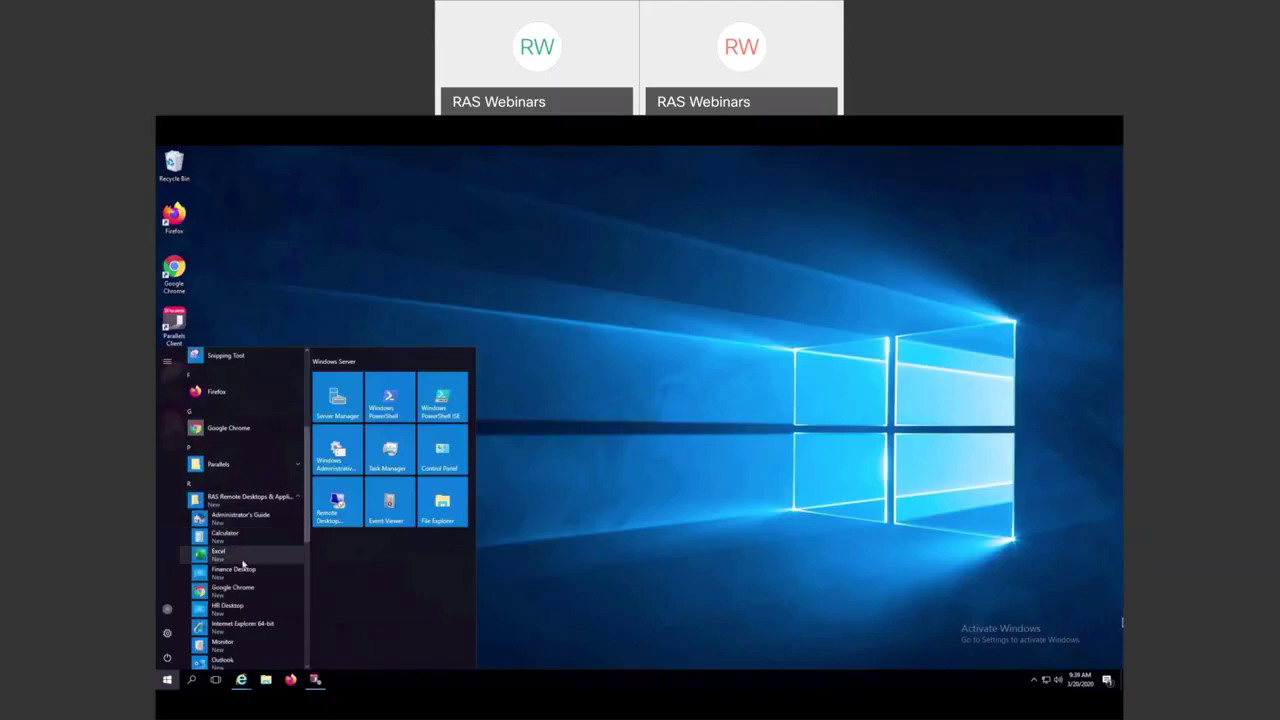
{"action": "left_click", "coordinate": [584, 531]}
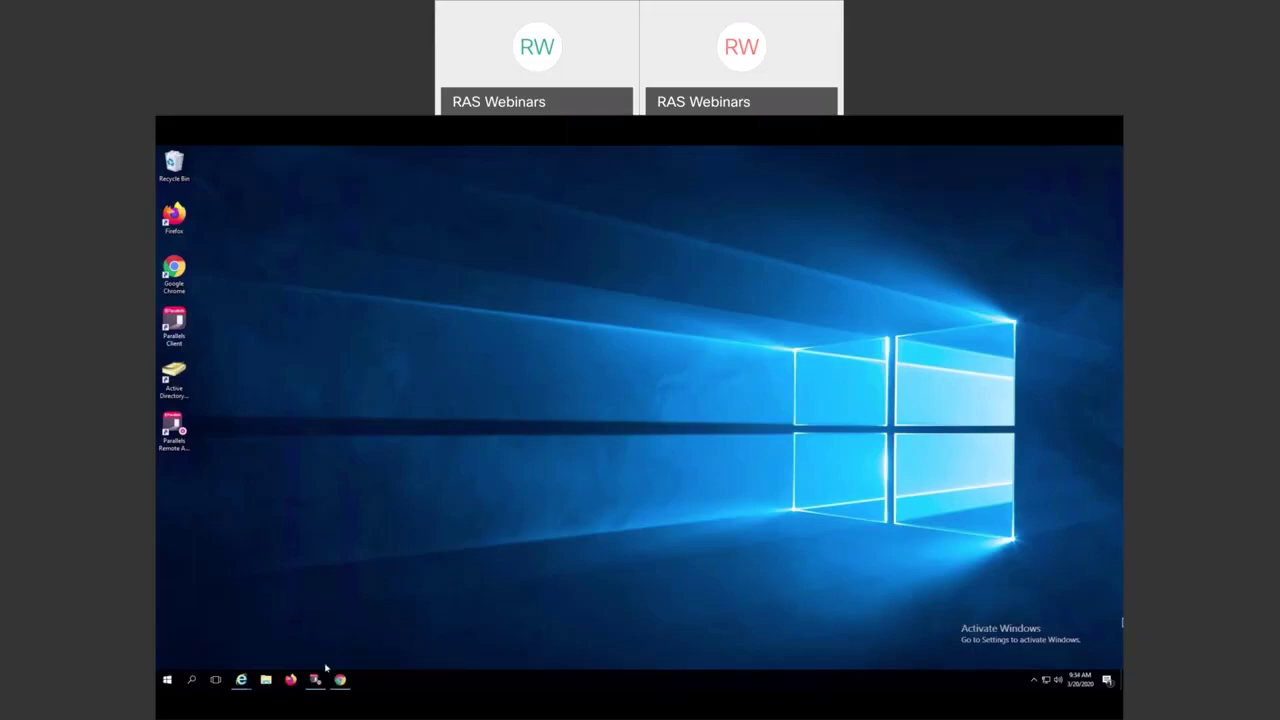
Bring the RAS Console back up, go to Policies, and add a new policy named Policy
{"action": "mouse_move", "coordinate": [316, 680]}
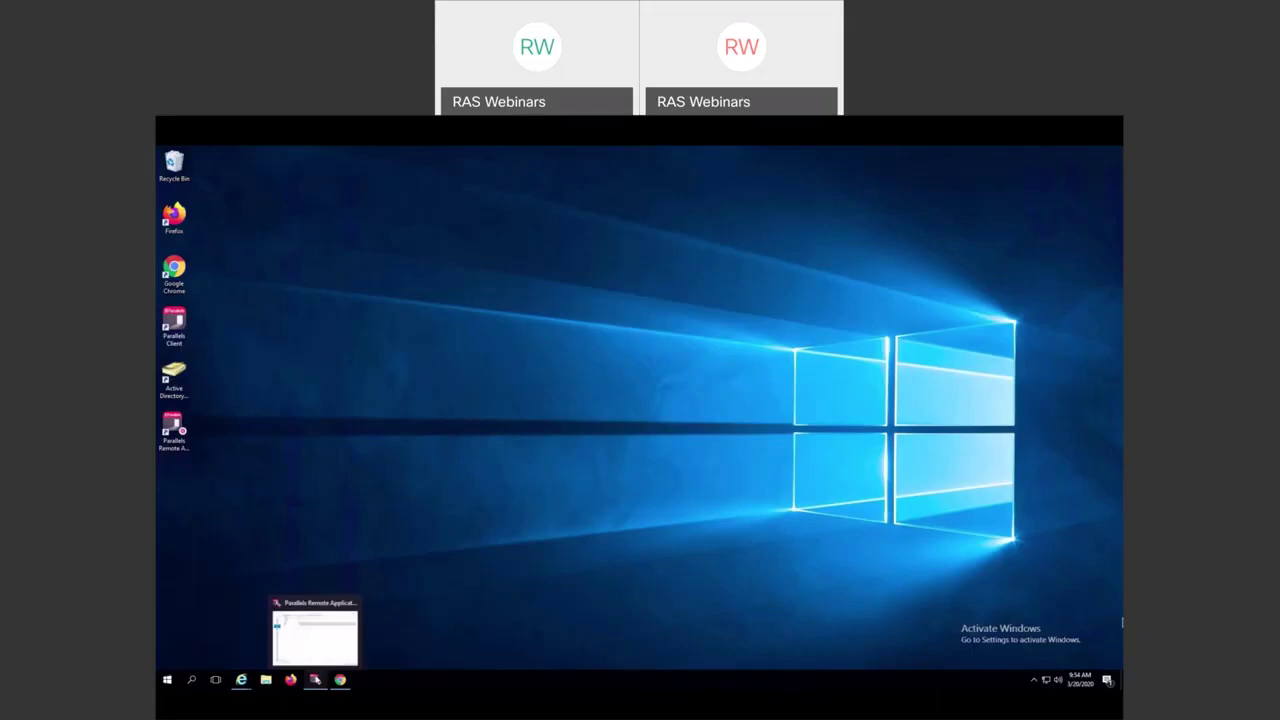
{"action": "left_click", "coordinate": [315, 635]}
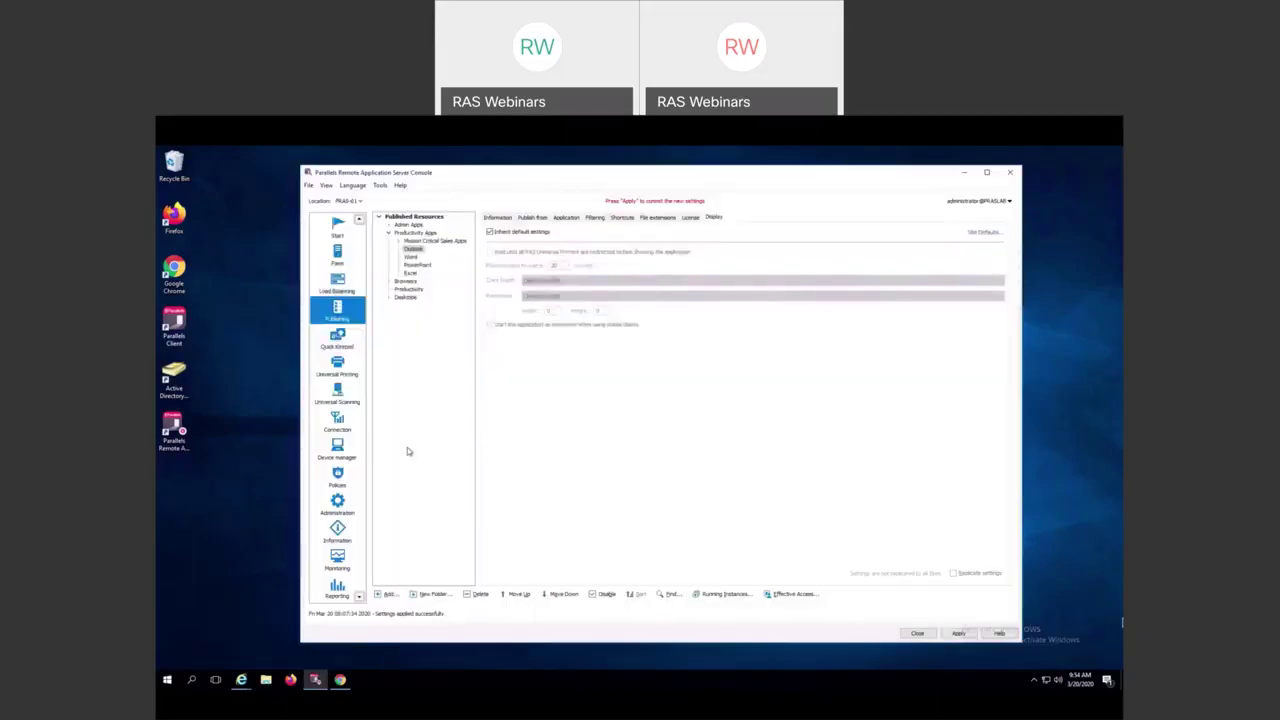
{"action": "left_click", "coordinate": [340, 480]}
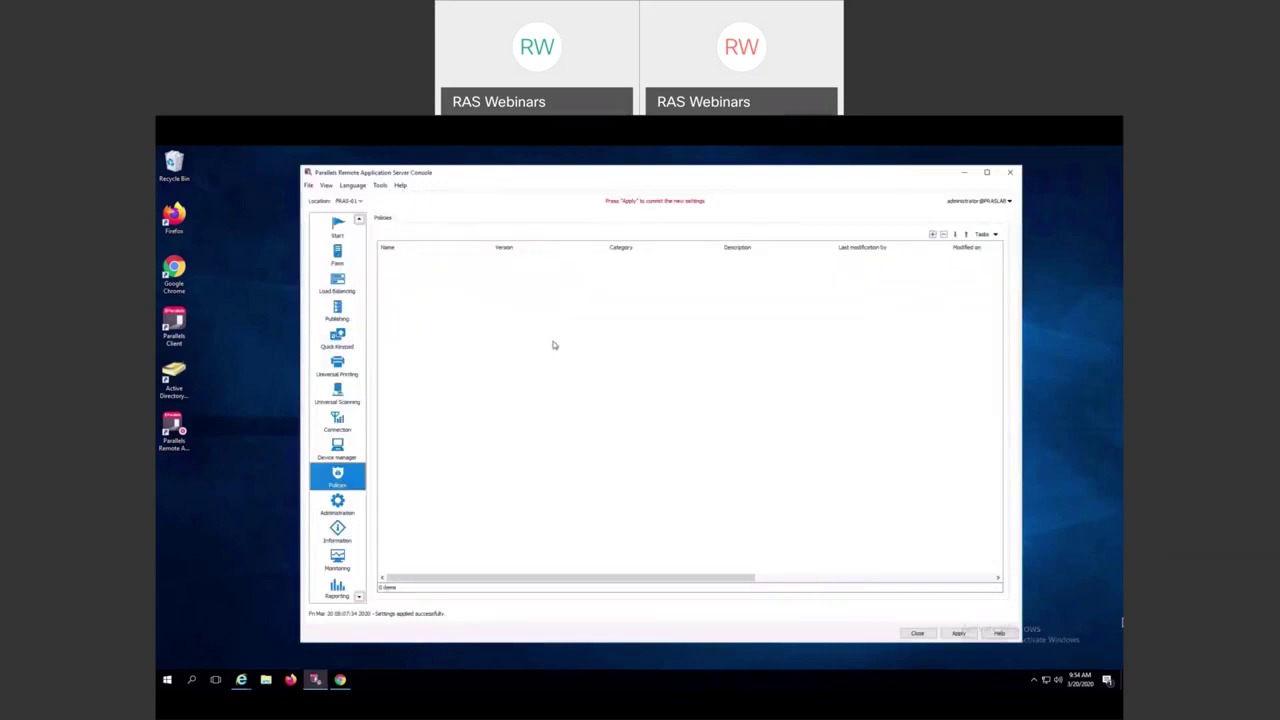
{"action": "left_click", "coordinate": [931, 235]}
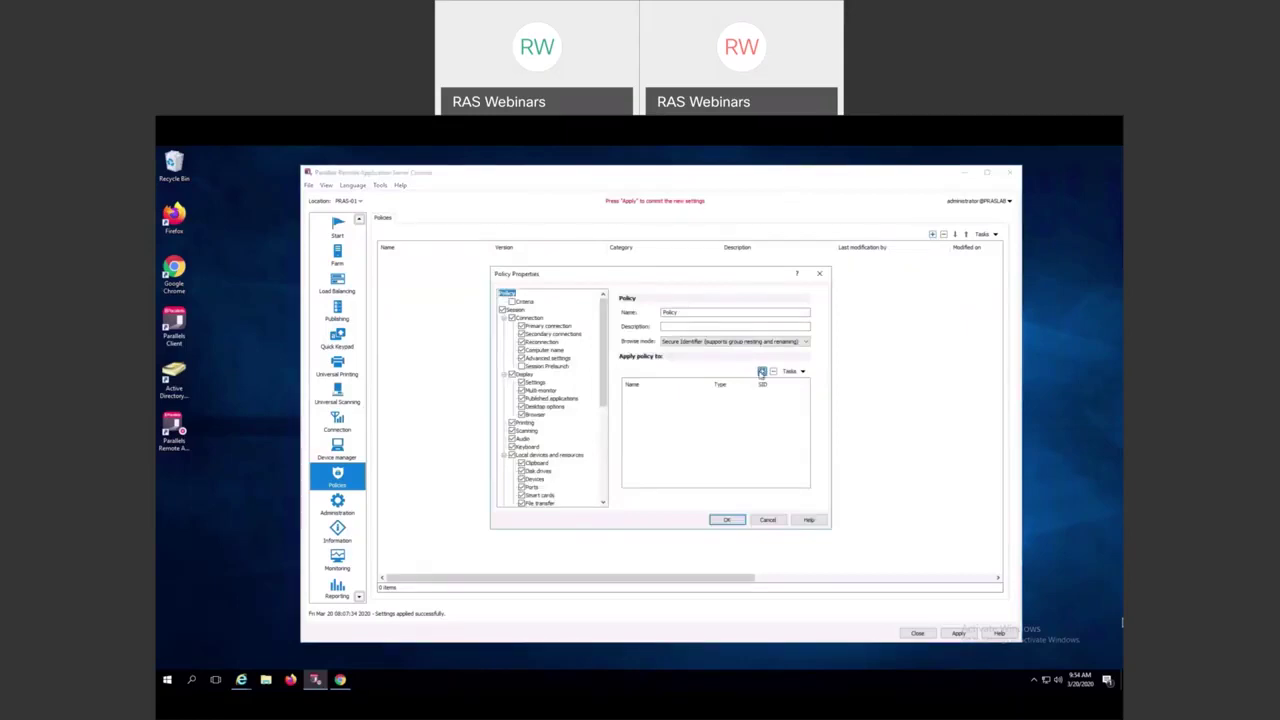
Check the Computers object type under Apply policy to, cancel without adding anyone, and view Connection Advanced settings
{"action": "left_click", "coordinate": [762, 372]}
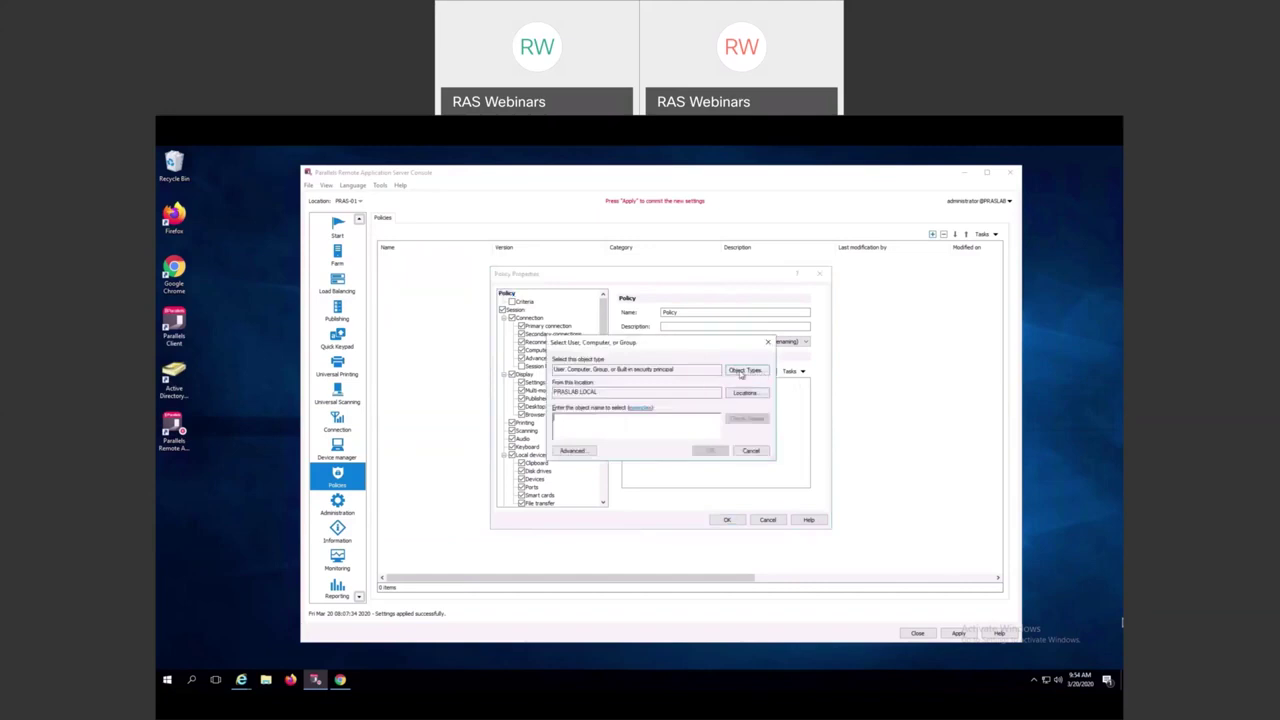
{"action": "left_click", "coordinate": [741, 371]}
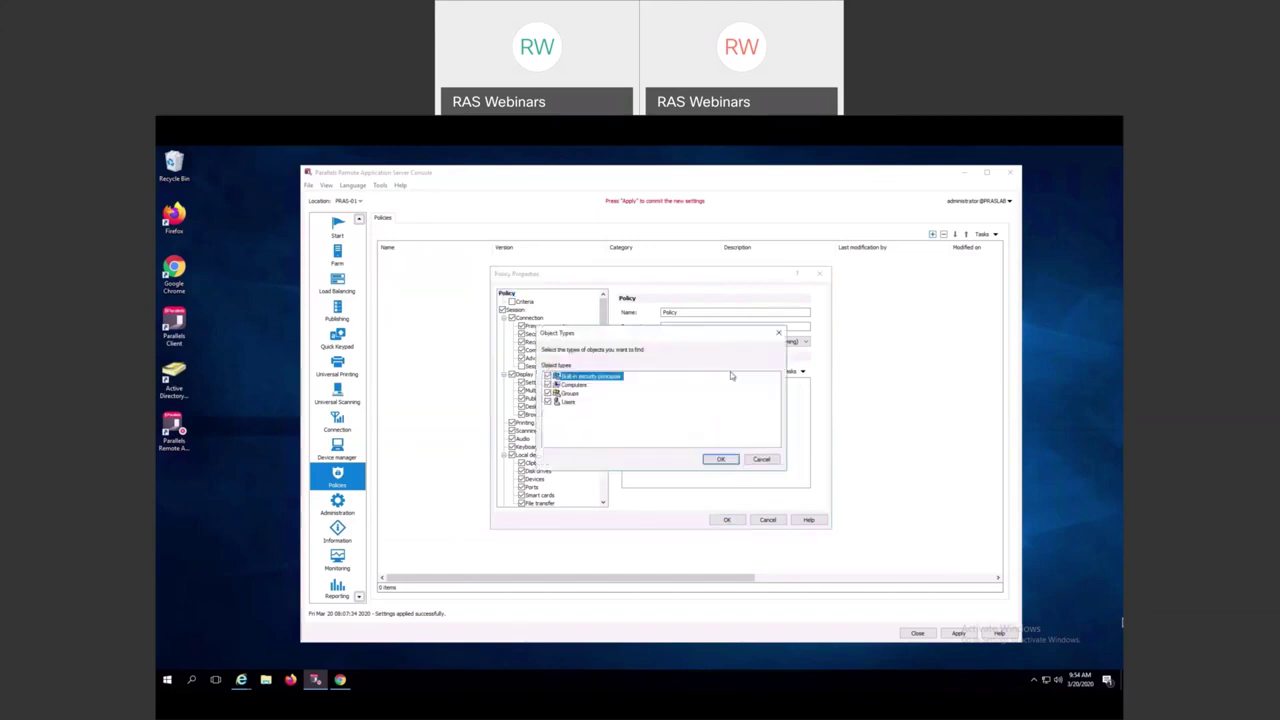
{"action": "left_click", "coordinate": [576, 386]}
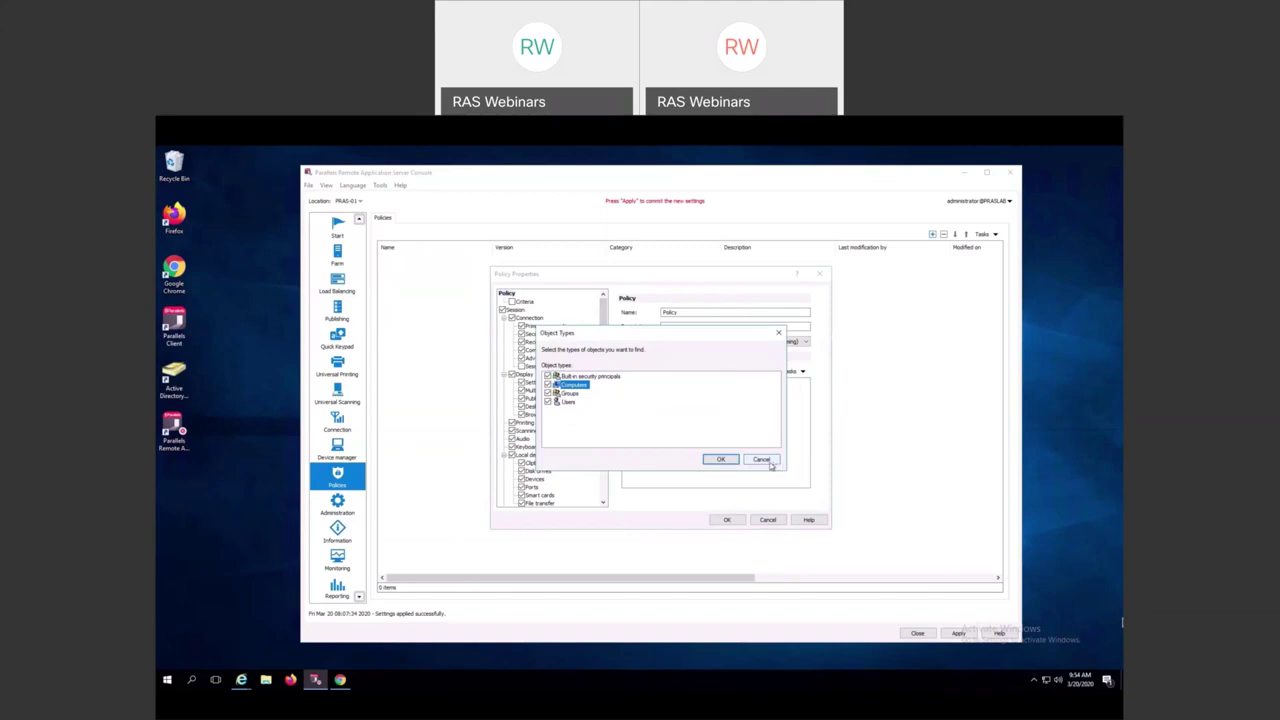
{"action": "left_click", "coordinate": [768, 462]}
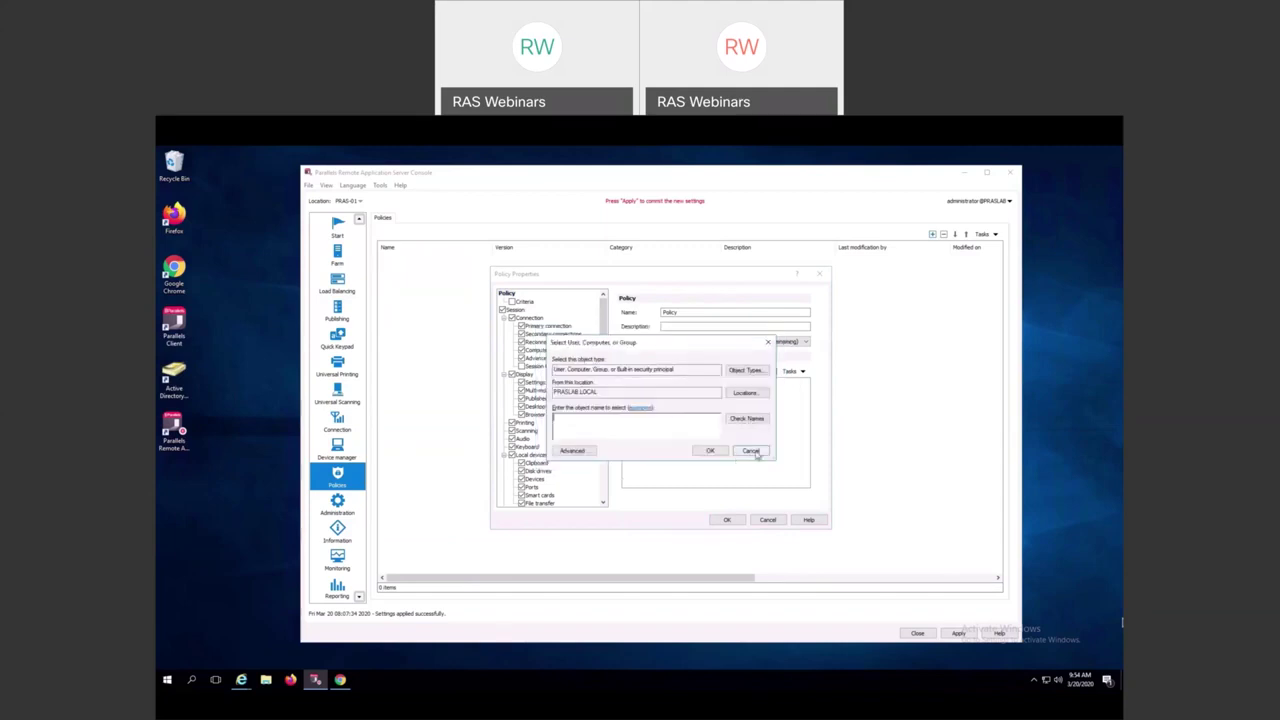
{"action": "left_click", "coordinate": [752, 451]}
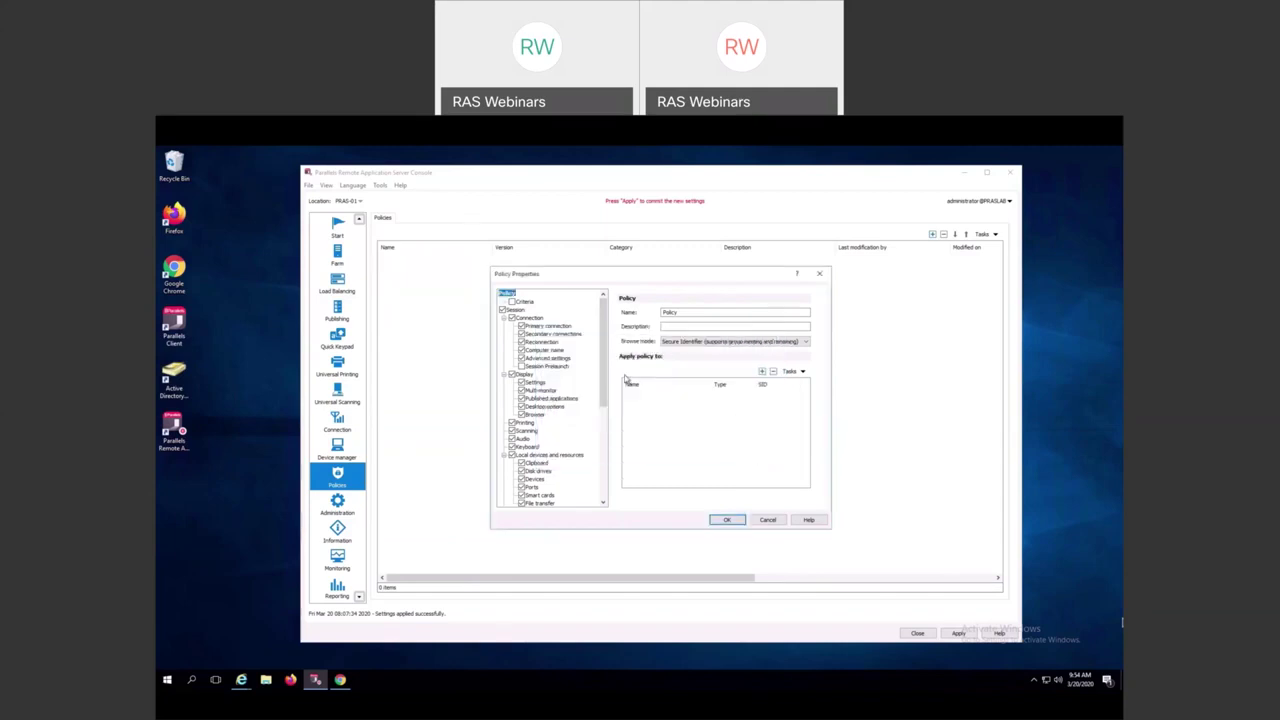
{"action": "left_click", "coordinate": [548, 358]}
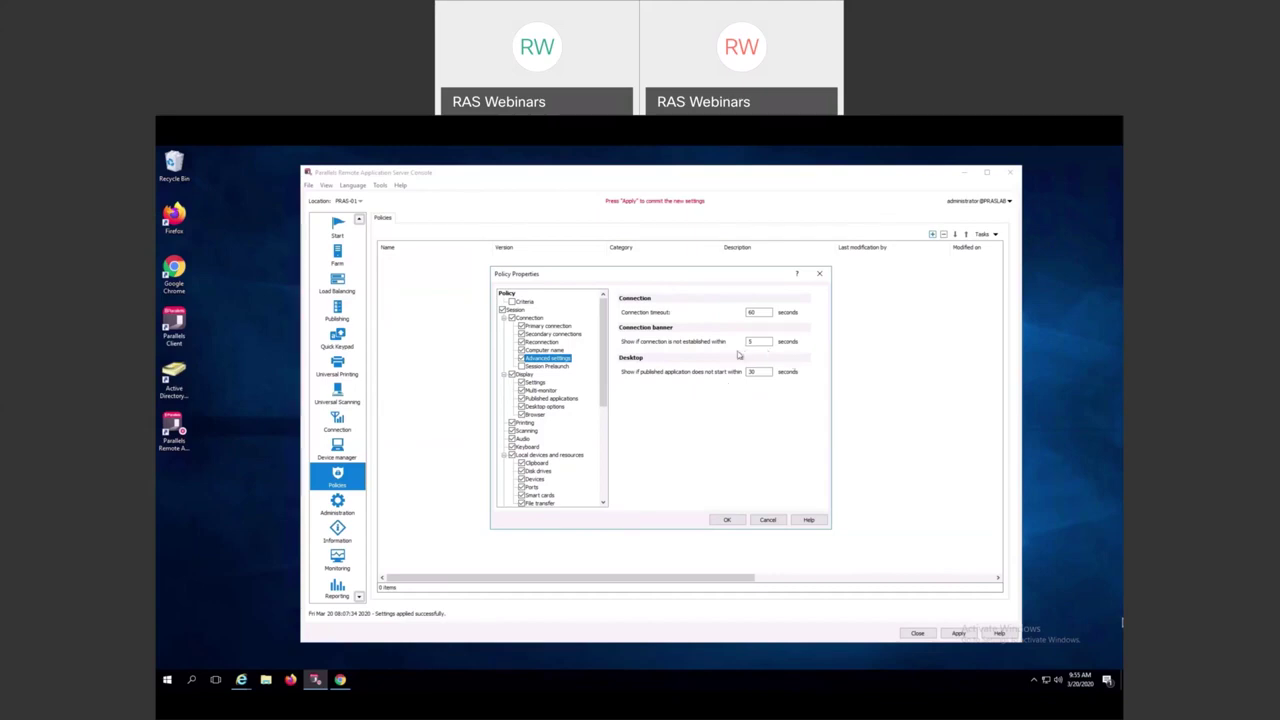
Change the connection banner time to 36030 seconds and the desktop wait time to 3 seconds
{"action": "double_click", "coordinate": [751, 342]}
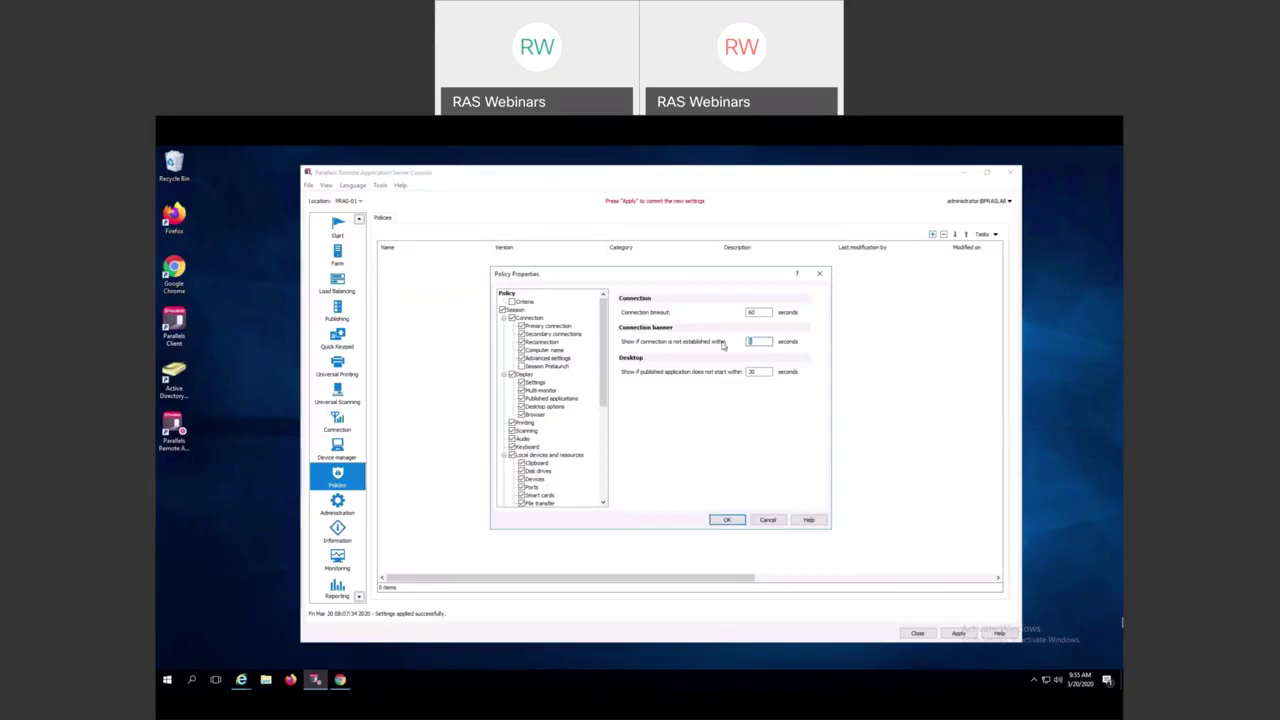
{"action": "type", "text": "360"}
{"action": "type", "text": "300"}
{"action": "key", "text": "Tab"}
{"action": "type", "text": "3"}
{"action": "left_click", "coordinate": [552, 366]}
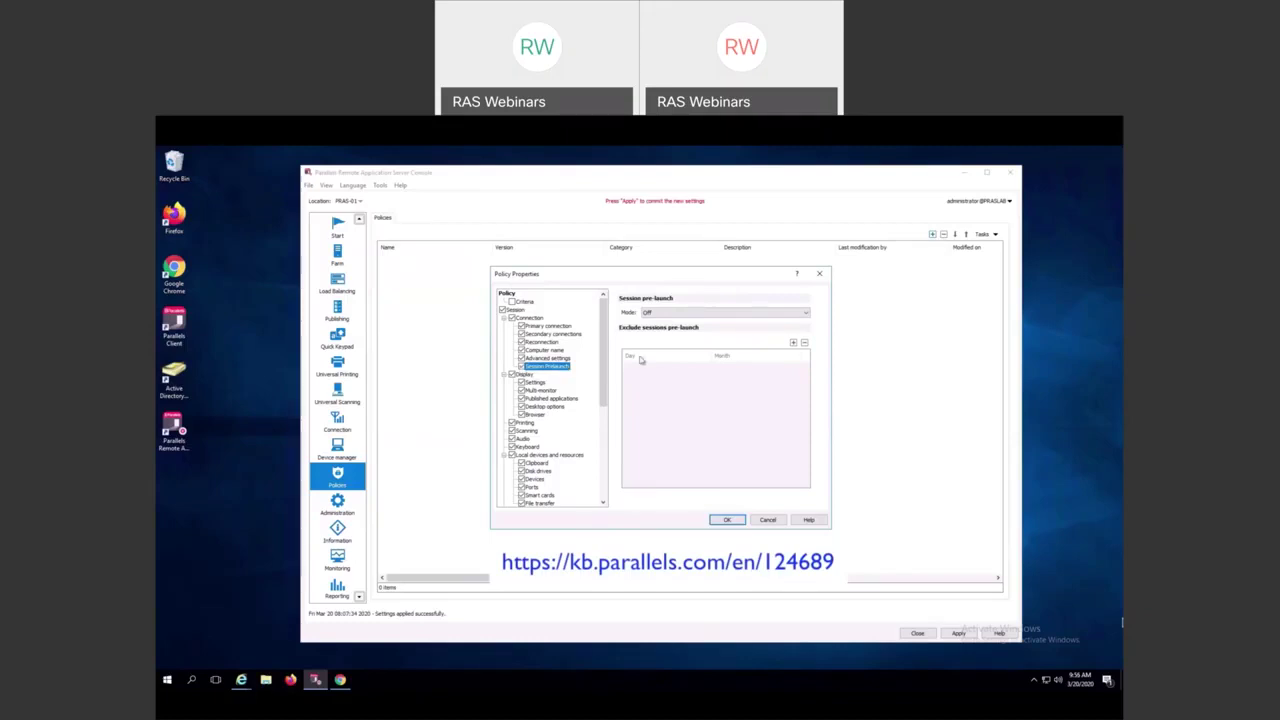
Set pre-launch to Basic, add and remove a 09 March exclusion, then choose Machine Learning
{"action": "left_click", "coordinate": [729, 315]}
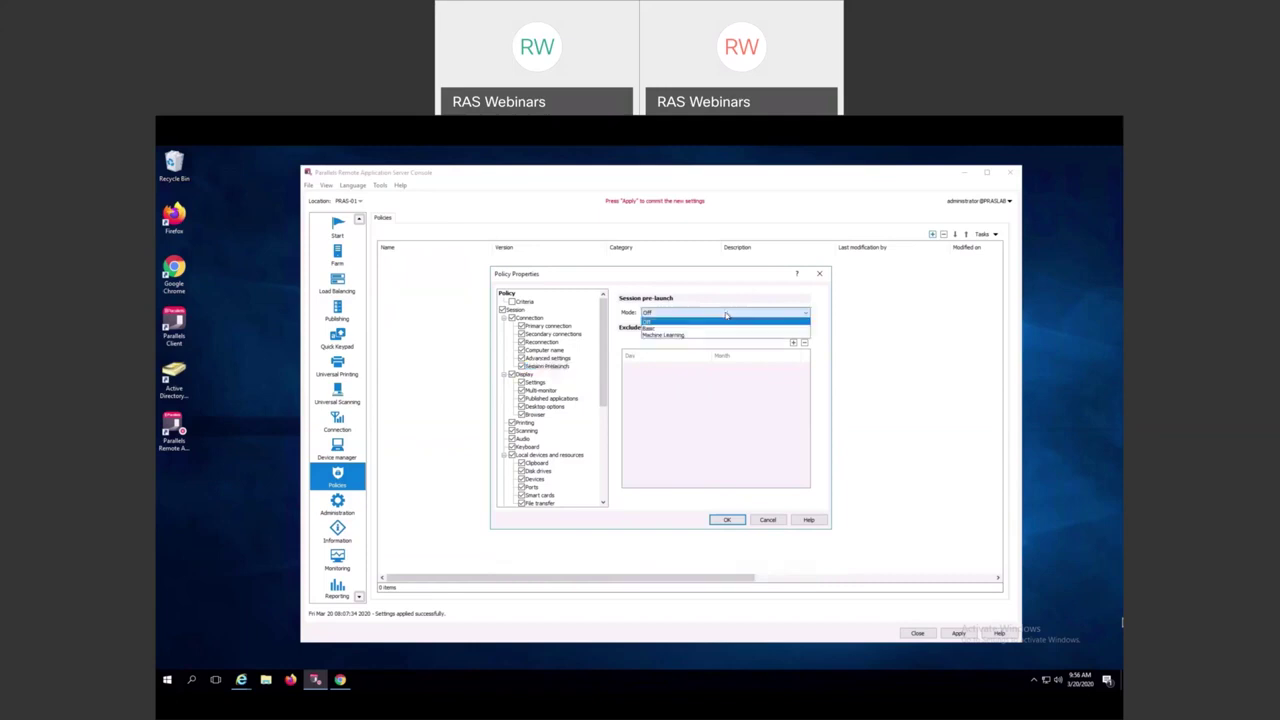
{"action": "left_click", "coordinate": [674, 331]}
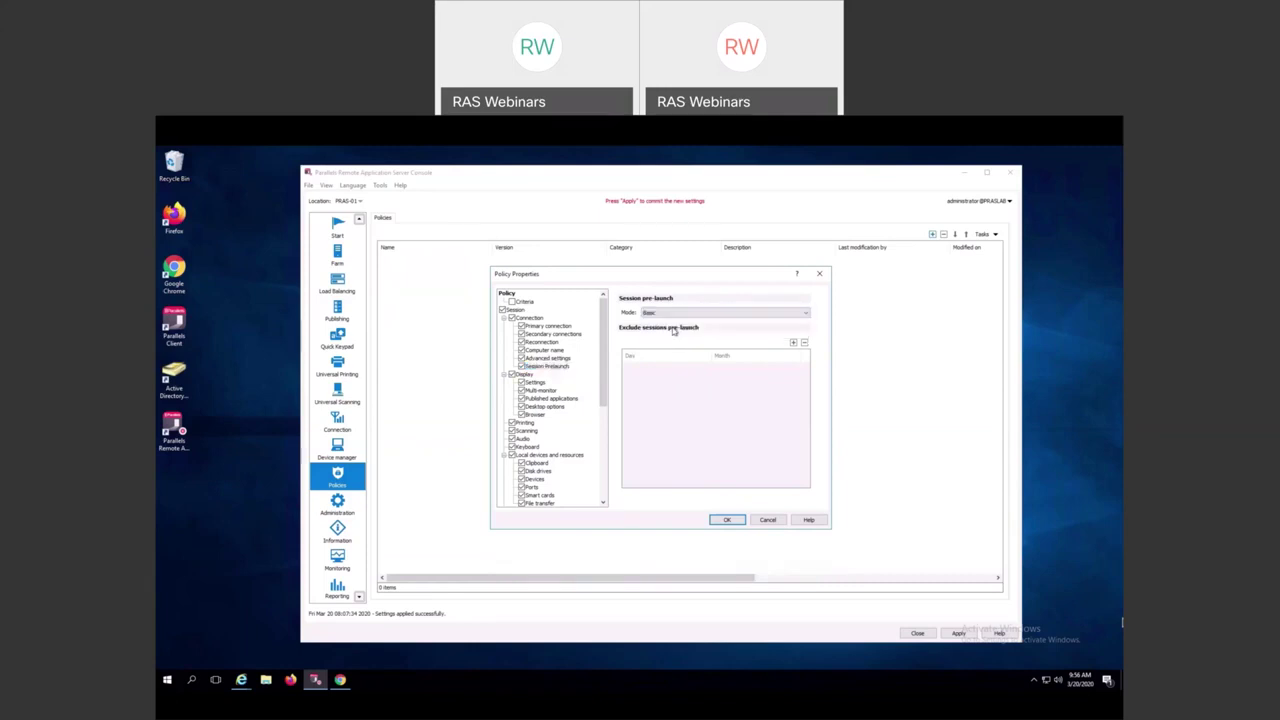
{"action": "left_click", "coordinate": [793, 342]}
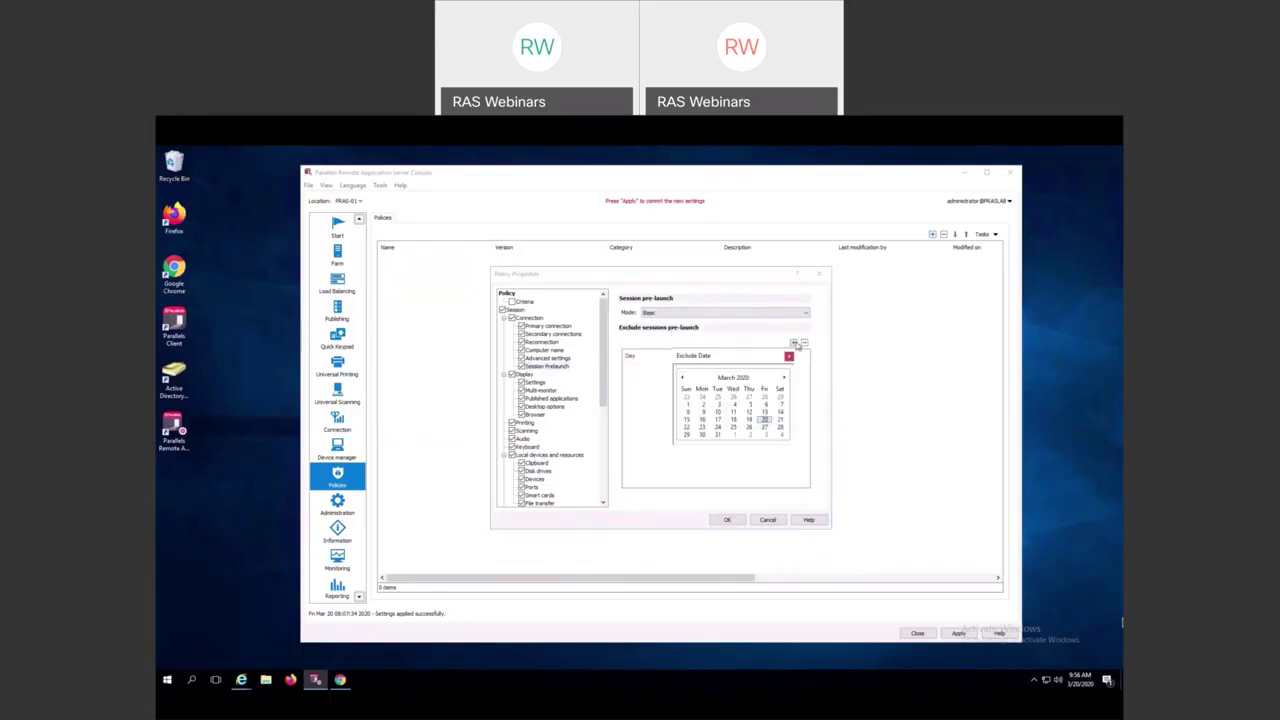
{"action": "left_click", "coordinate": [749, 412]}
{"action": "left_click", "coordinate": [703, 412]}
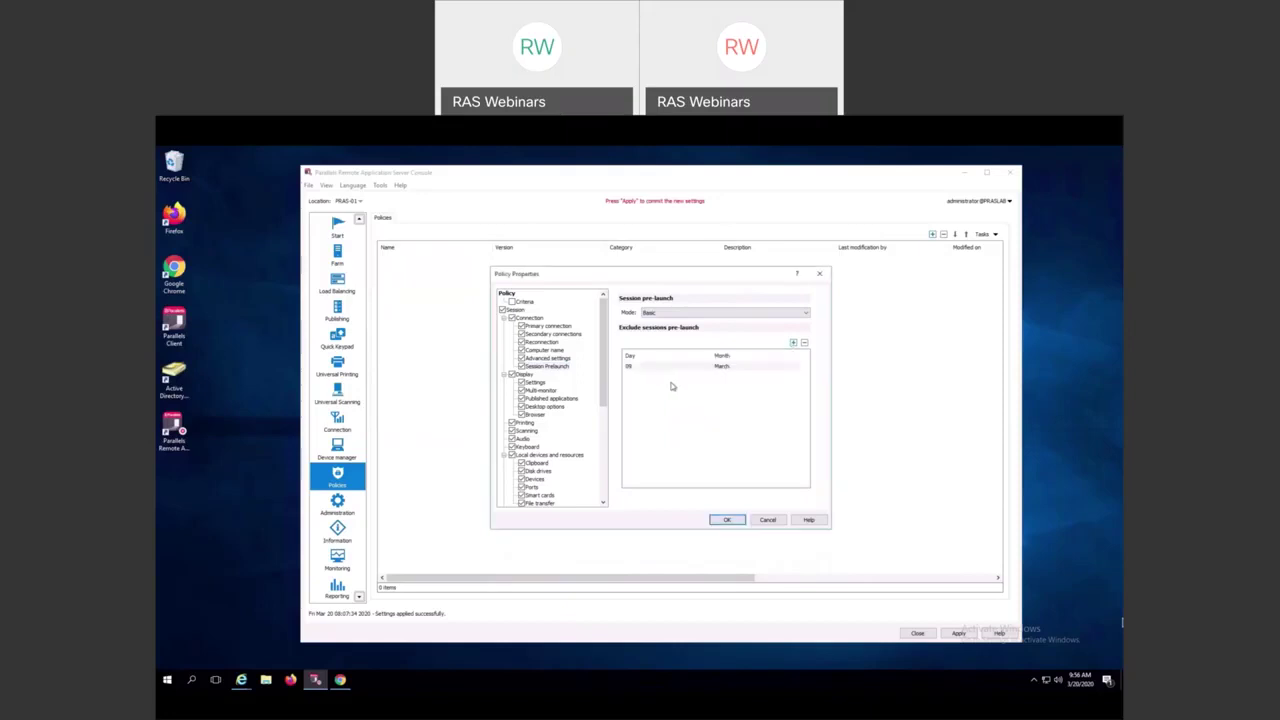
{"action": "left_click", "coordinate": [804, 343]}
{"action": "left_click", "coordinate": [748, 317]}
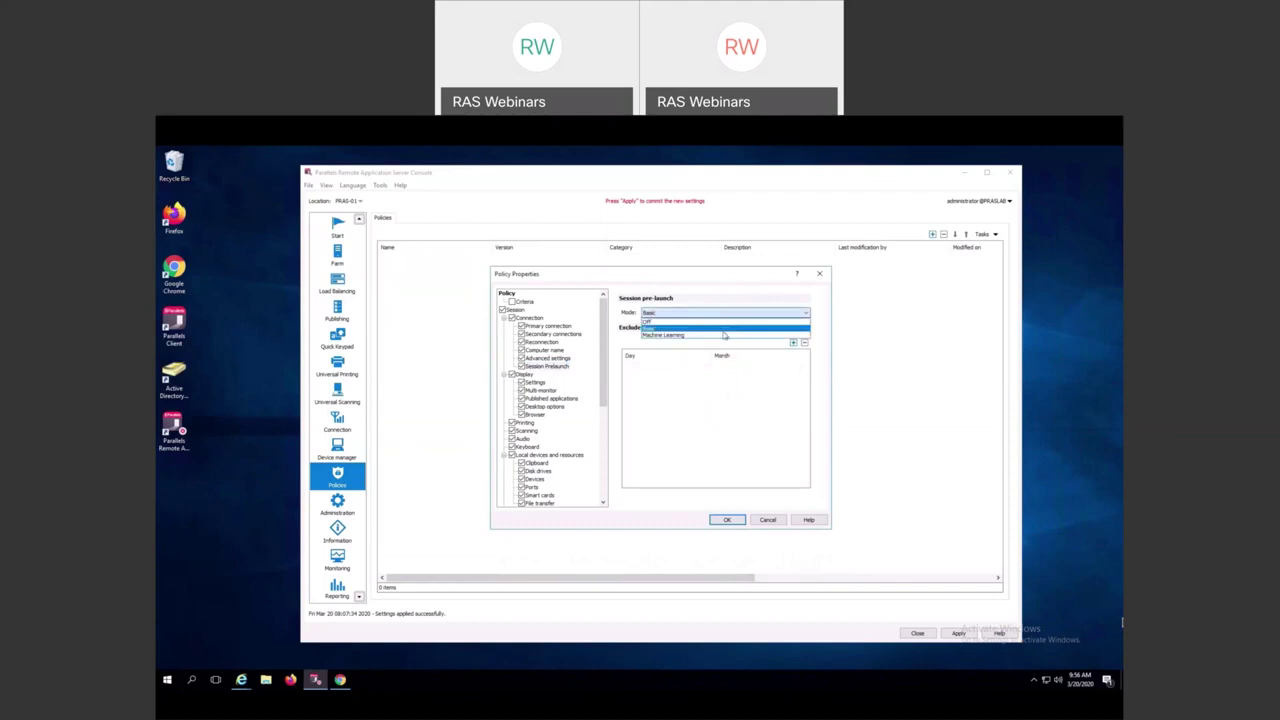
{"action": "left_click", "coordinate": [726, 334]}
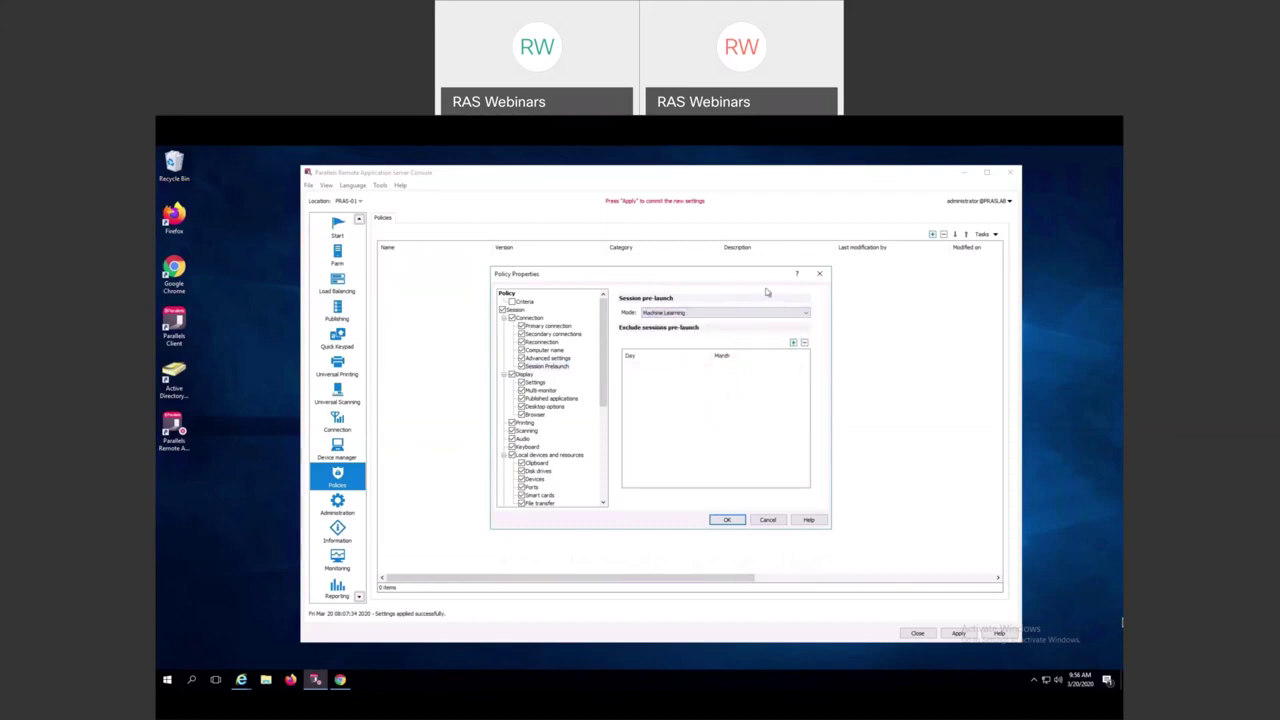
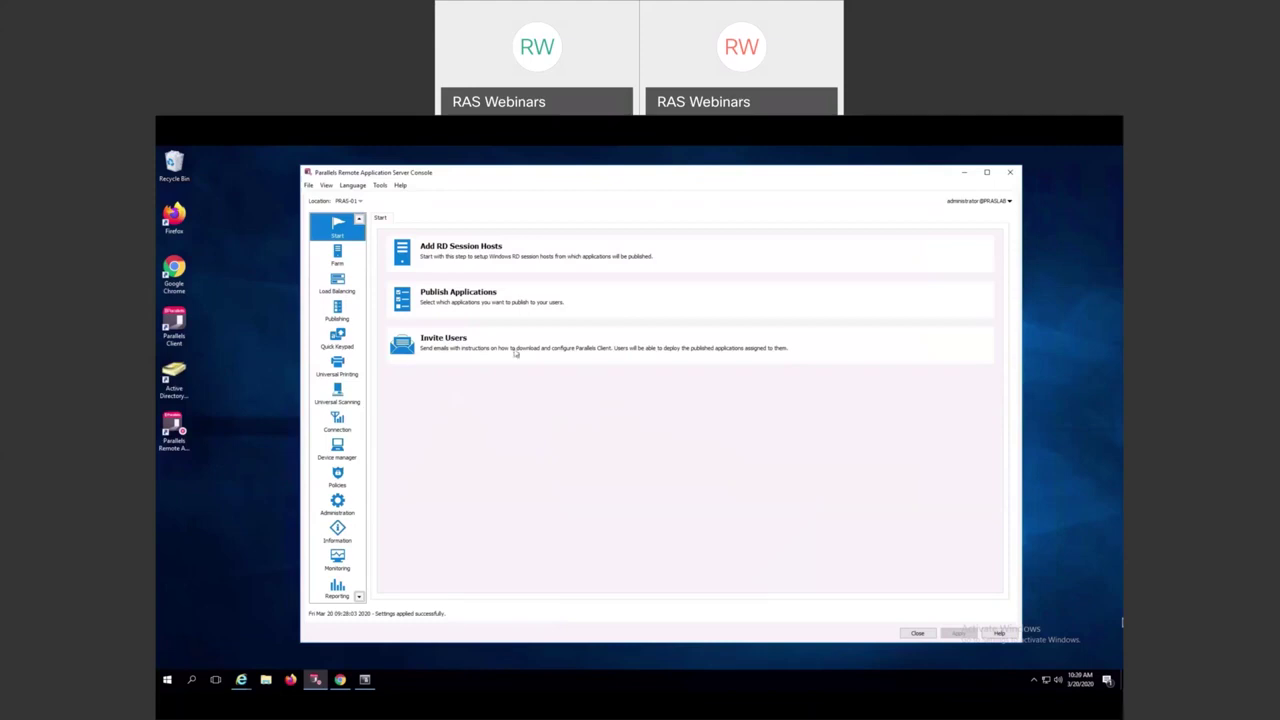
Restrict the Reverse theme to members of a checked AD group, then apply the farm settings
{"action": "left_click", "coordinate": [342, 257]}
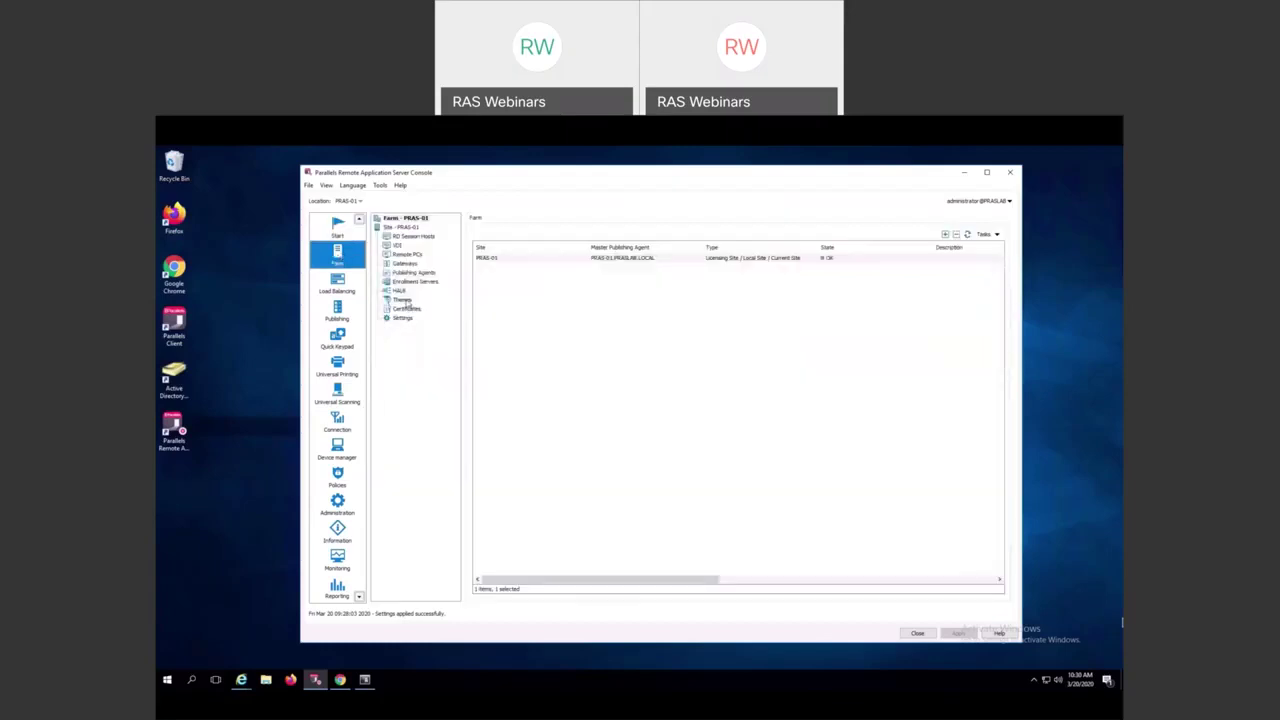
{"action": "left_click", "coordinate": [403, 300]}
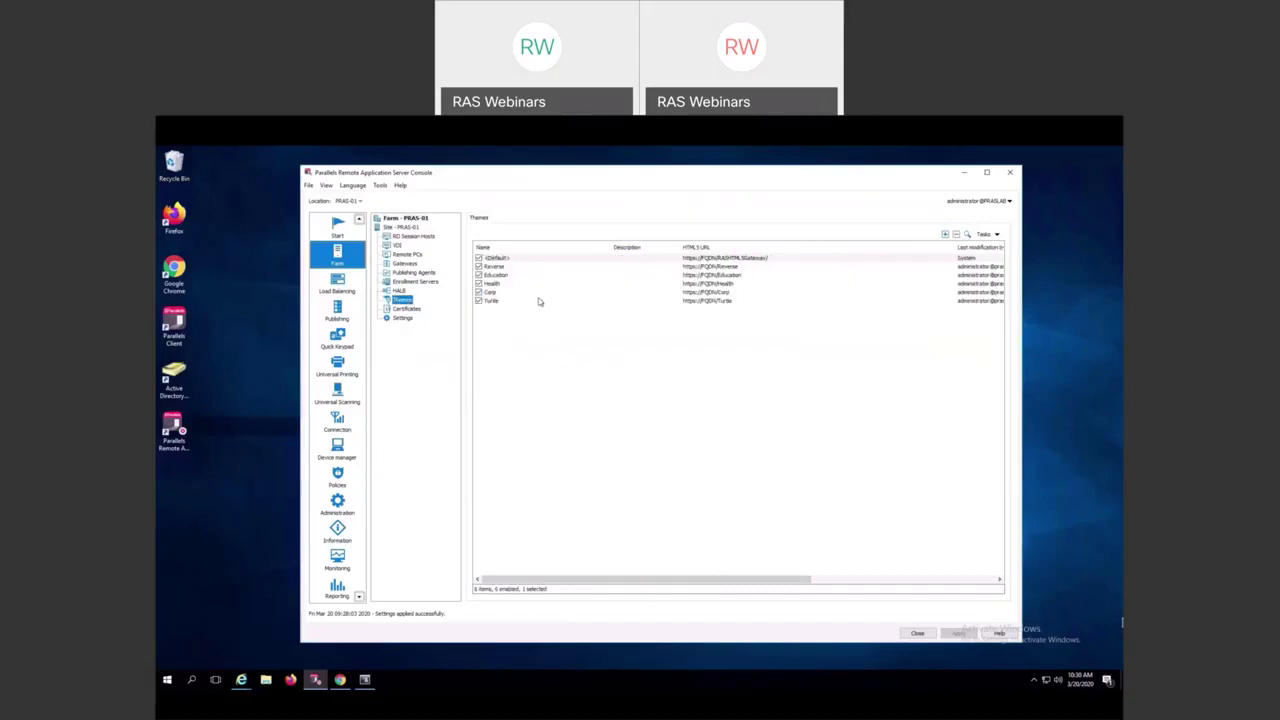
{"action": "double_click", "coordinate": [495, 268]}
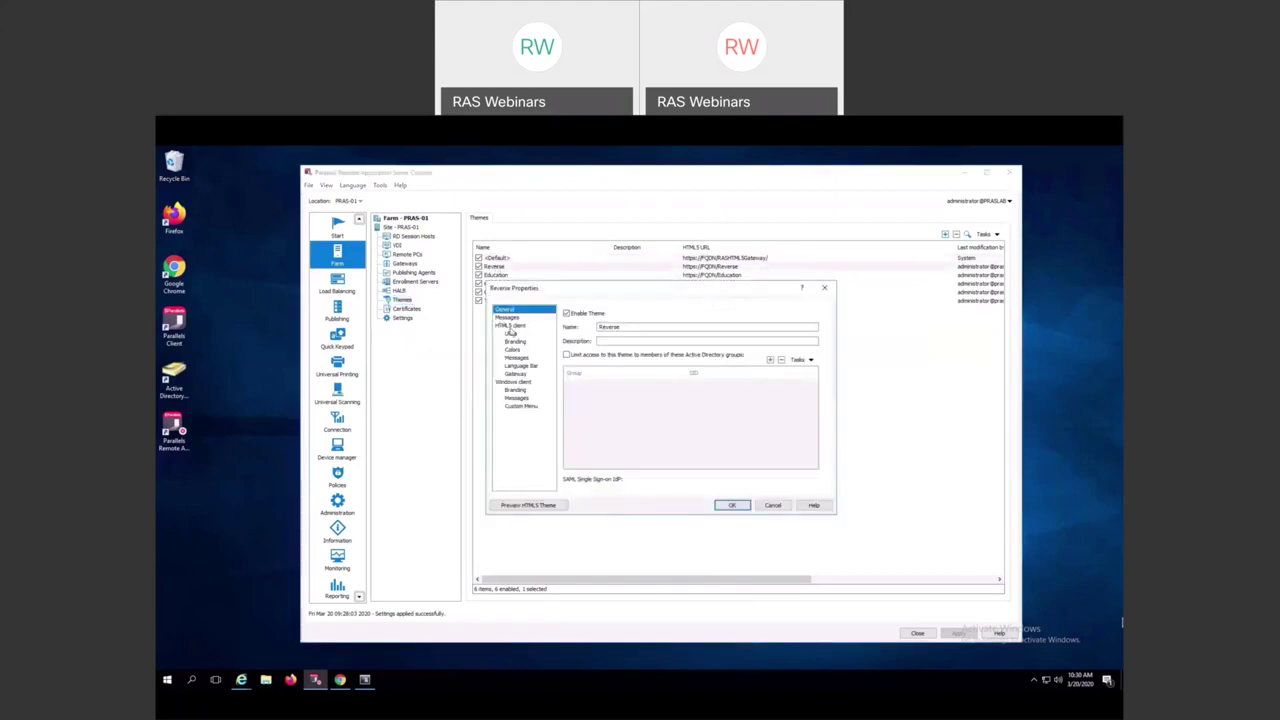
{"action": "left_click", "coordinate": [567, 355]}
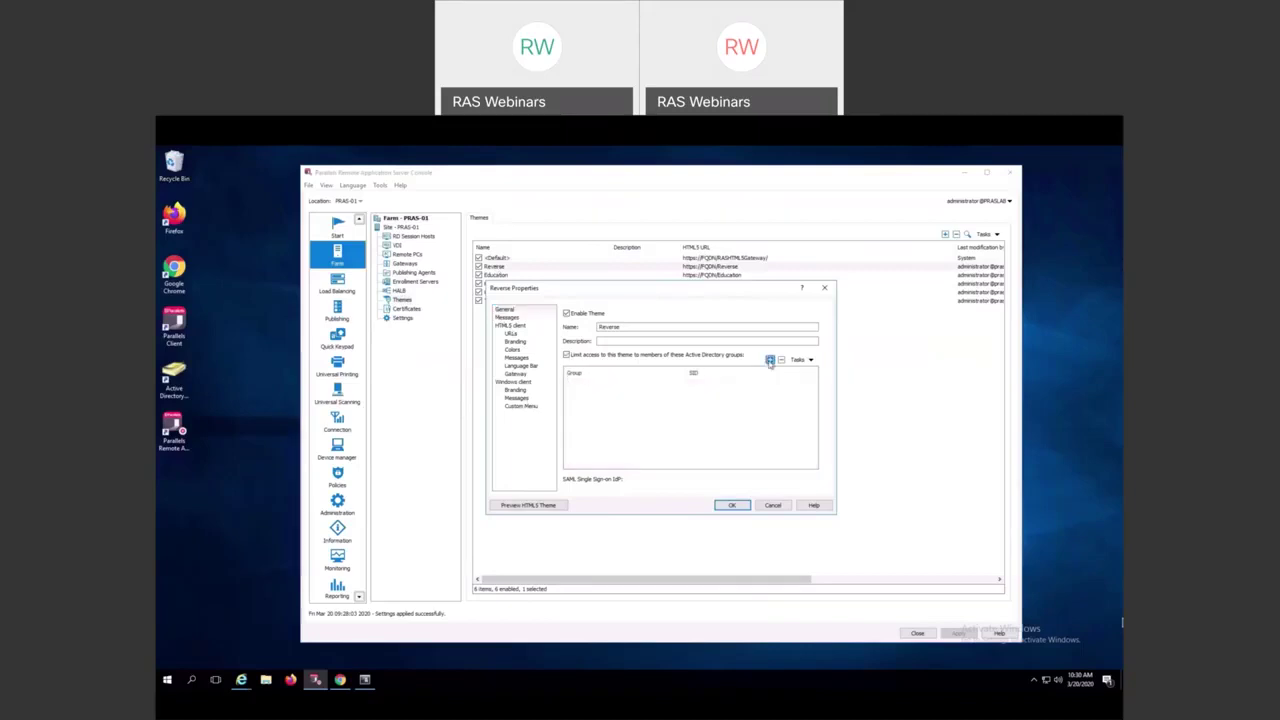
{"action": "left_click", "coordinate": [770, 360]}
{"action": "type", "text": "w"}
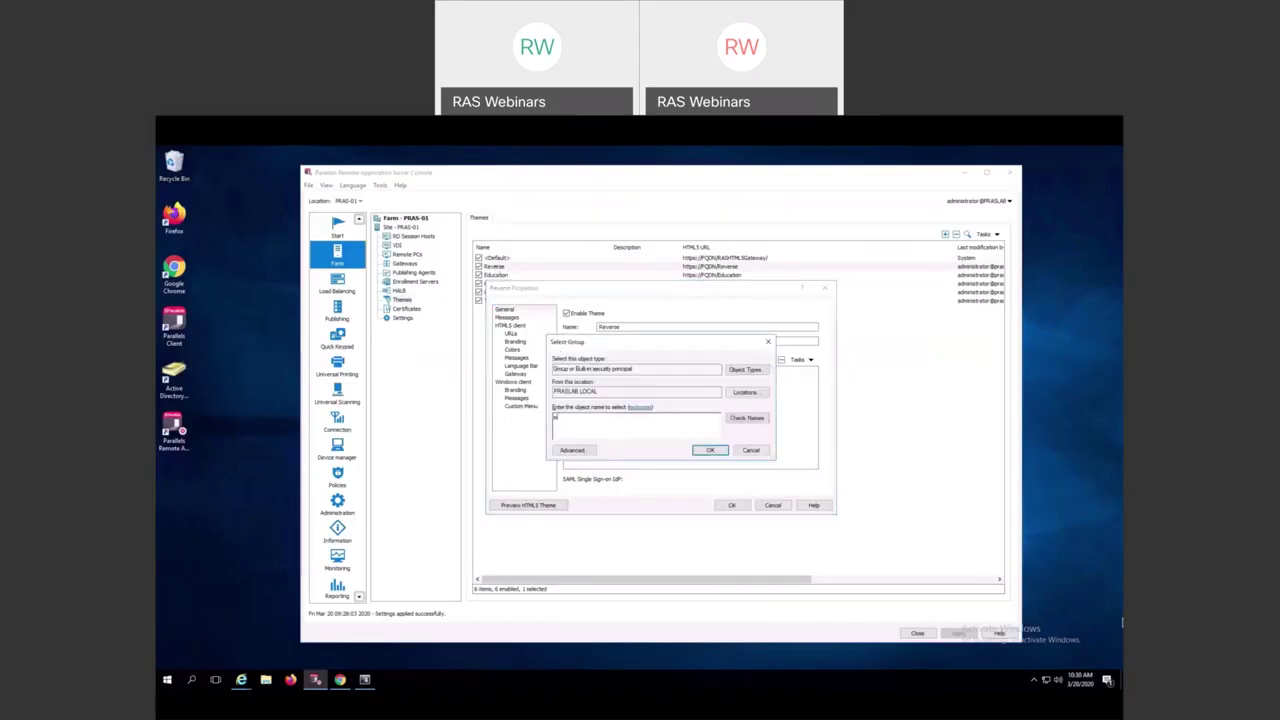
{"action": "left_click", "coordinate": [747, 418]}
{"action": "left_click", "coordinate": [711, 451]}
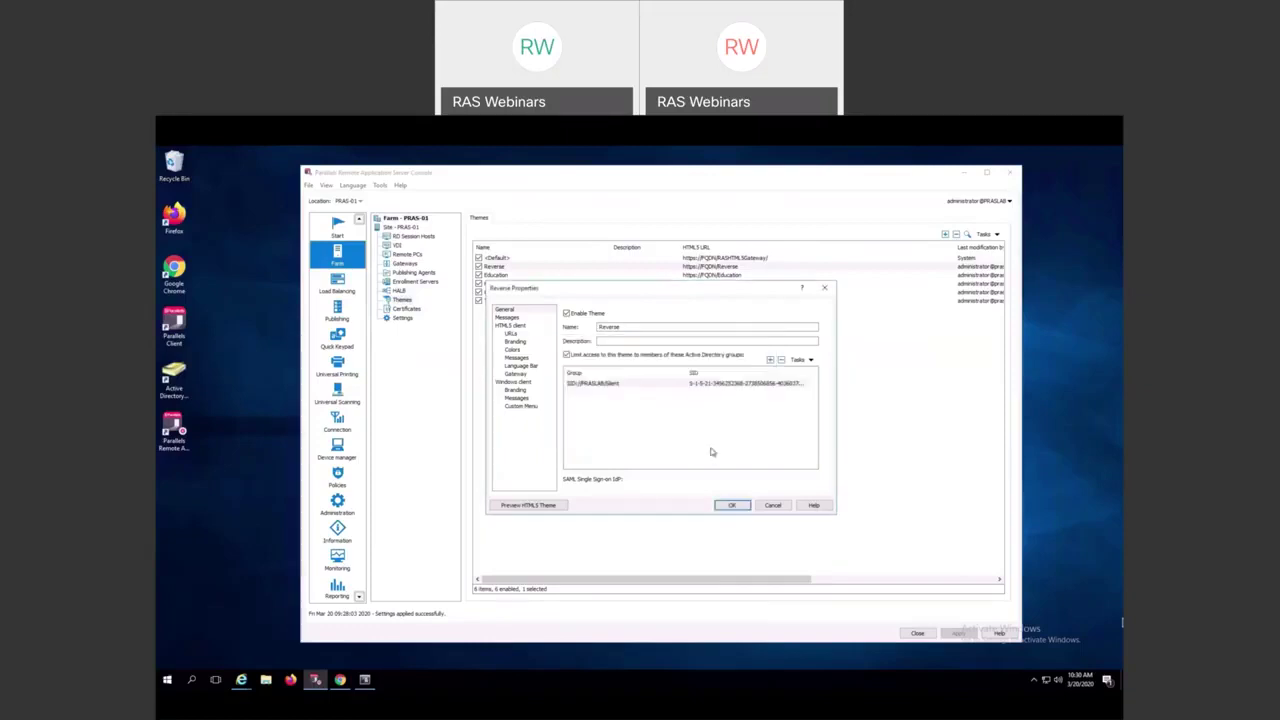
{"action": "left_click", "coordinate": [731, 505]}
{"action": "left_click", "coordinate": [958, 633]}
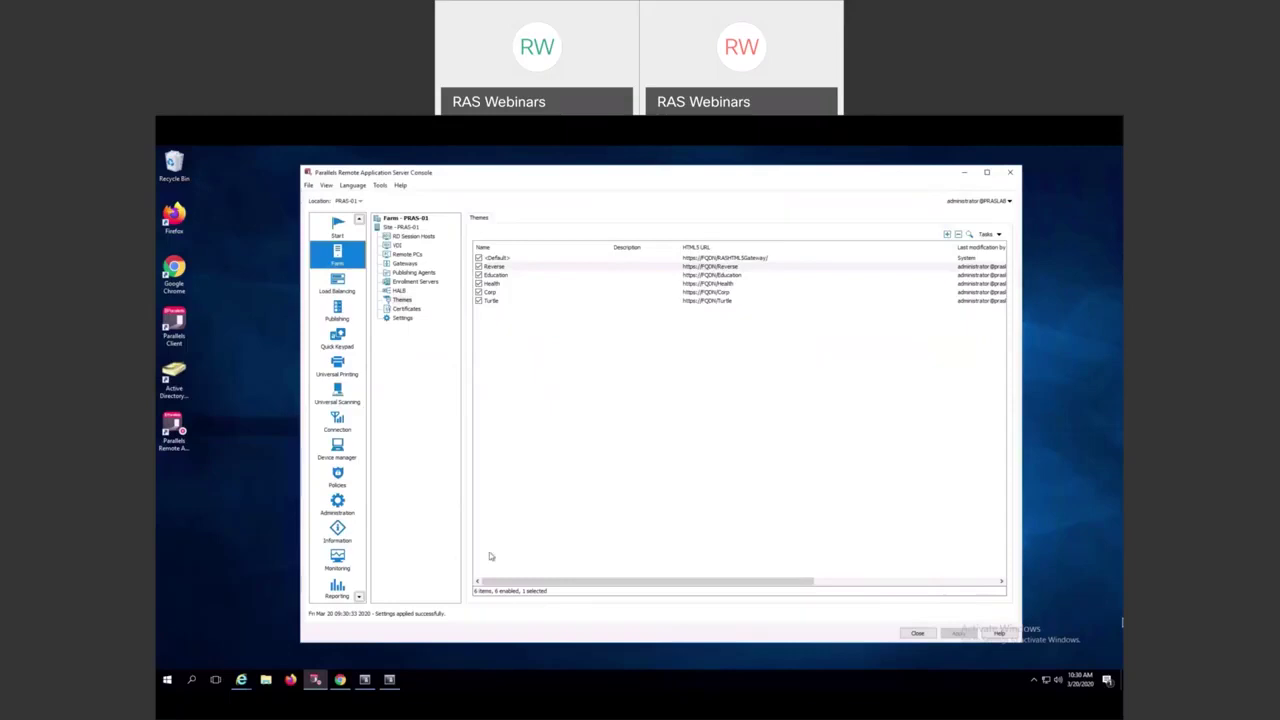
Unpin Firefox from the taskbar
{"action": "left_click", "coordinate": [290, 679]}
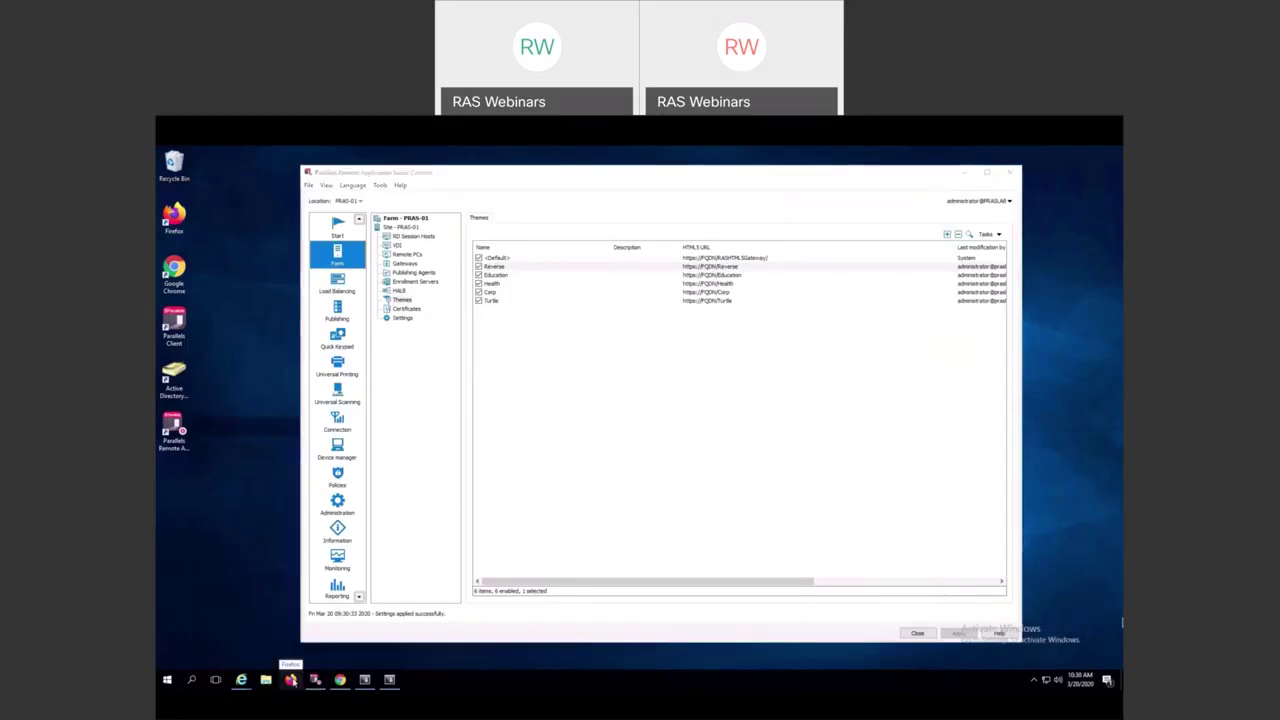
{"action": "right_click", "coordinate": [290, 680]}
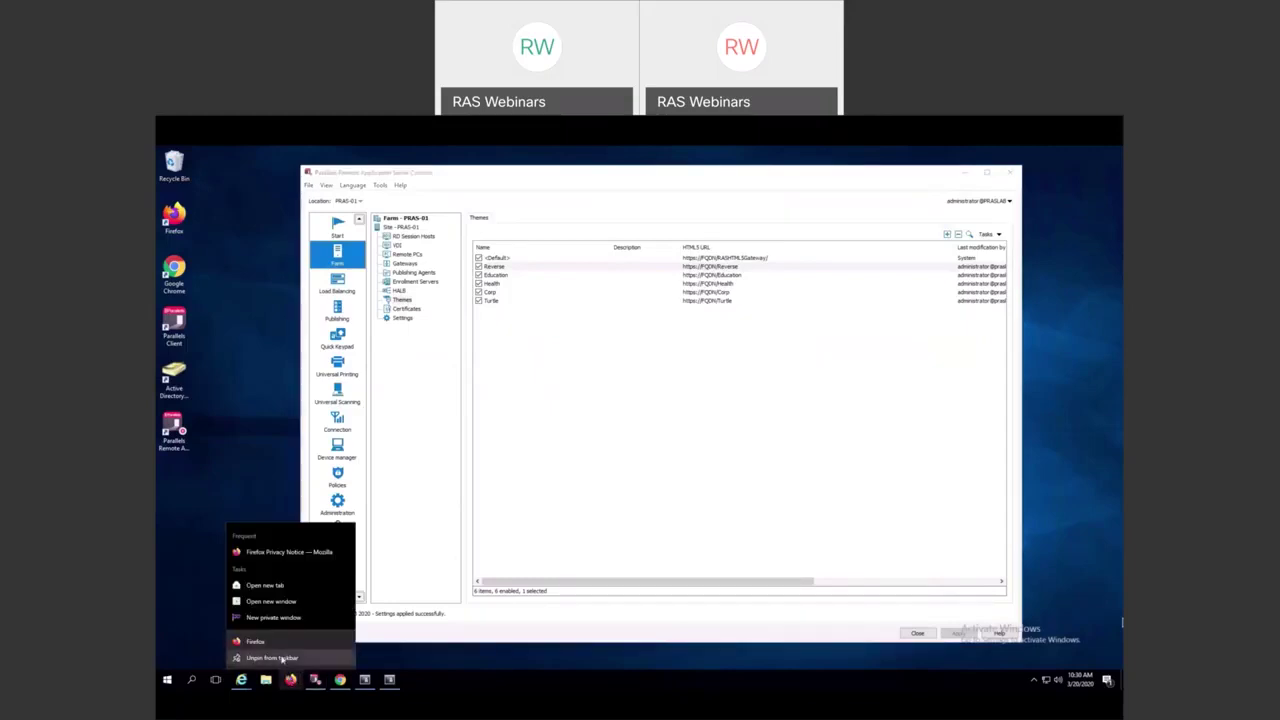
{"action": "left_click", "coordinate": [283, 658]}
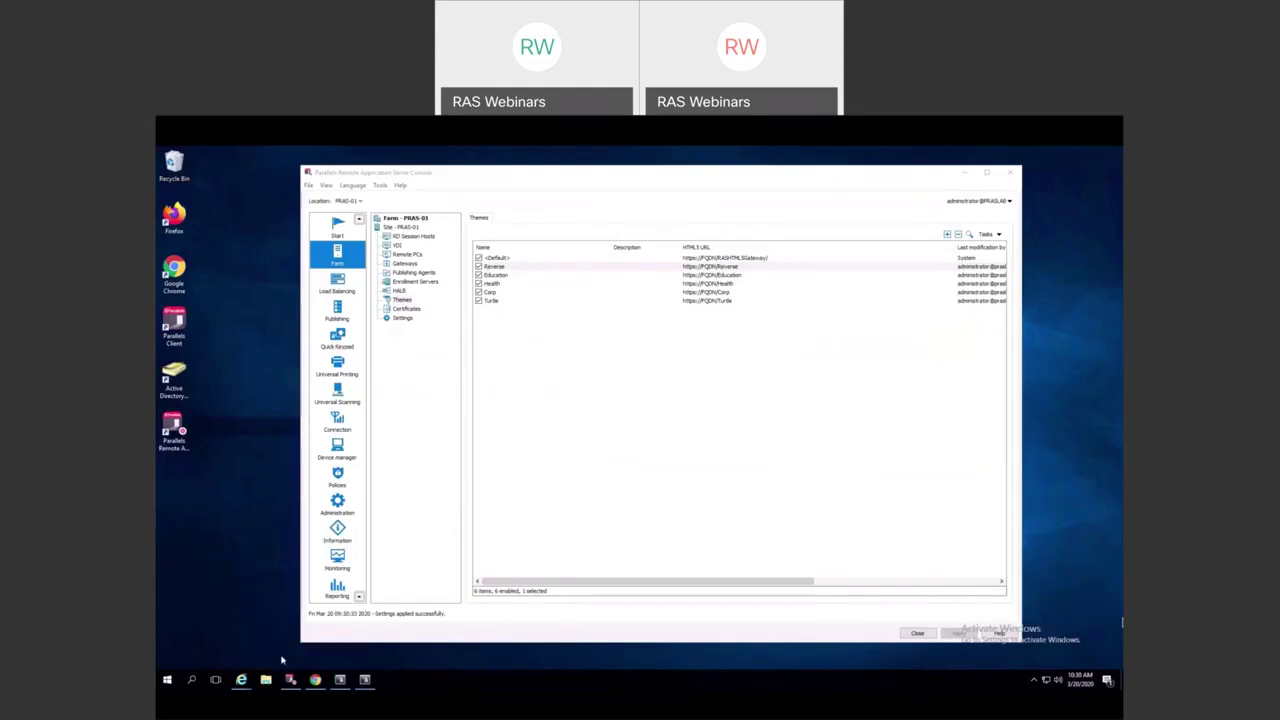
Close the extra open window from its taskbar menu
{"action": "right_click", "coordinate": [348, 672]}
{"action": "left_click", "coordinate": [344, 660]}
{"action": "mouse_move", "coordinate": [241, 681]}
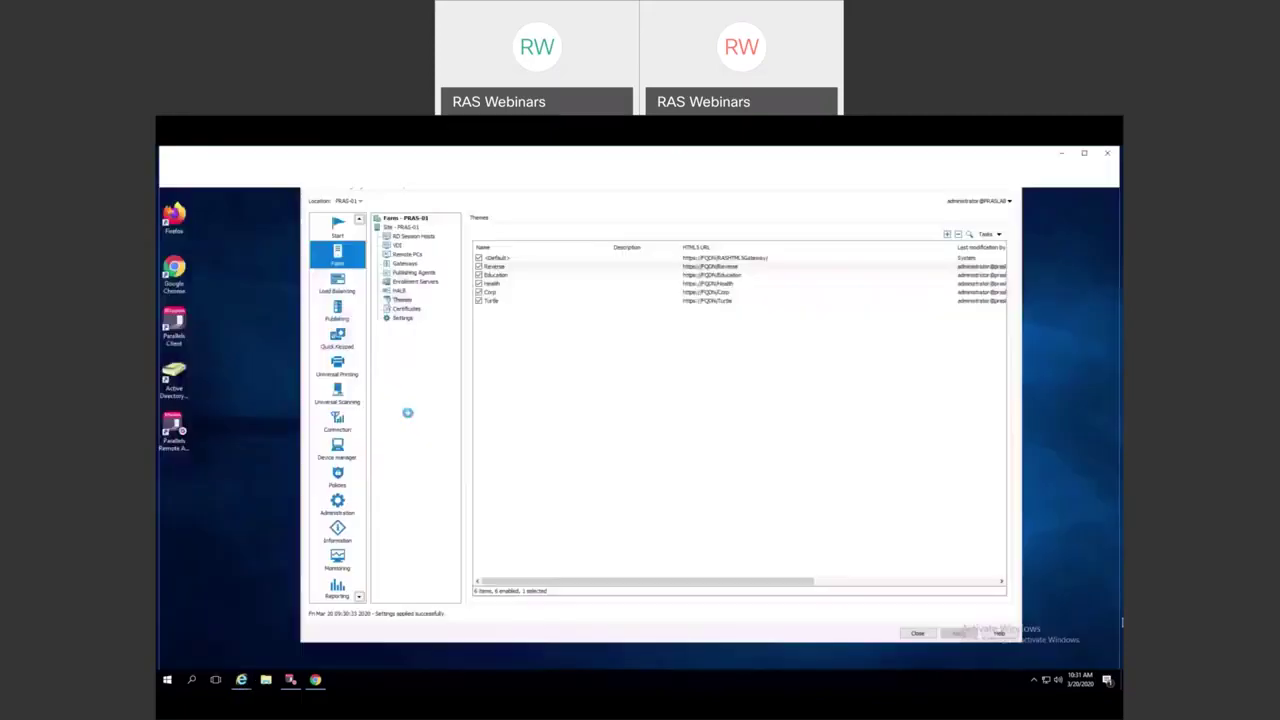
Try signing in on the Reverse client page as the non-member user, then dismiss the access-denied warning
{"action": "left_click", "coordinate": [428, 635]}
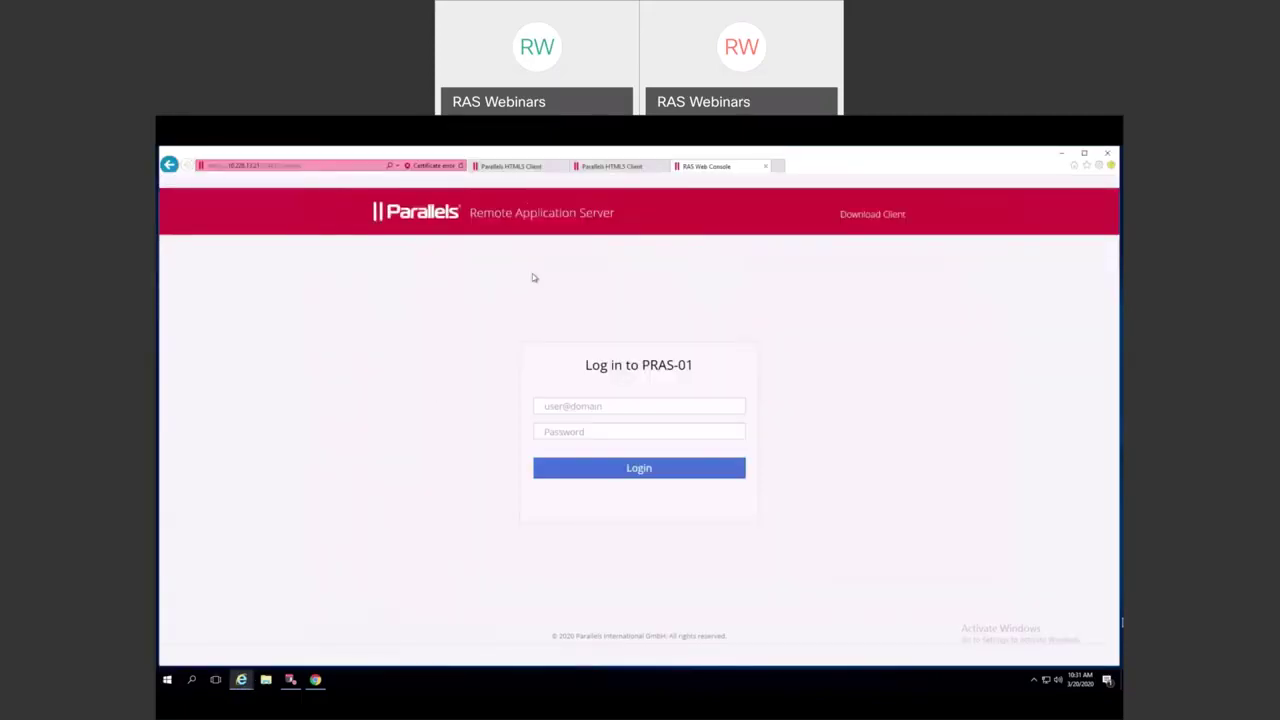
{"action": "left_click", "coordinate": [610, 167]}
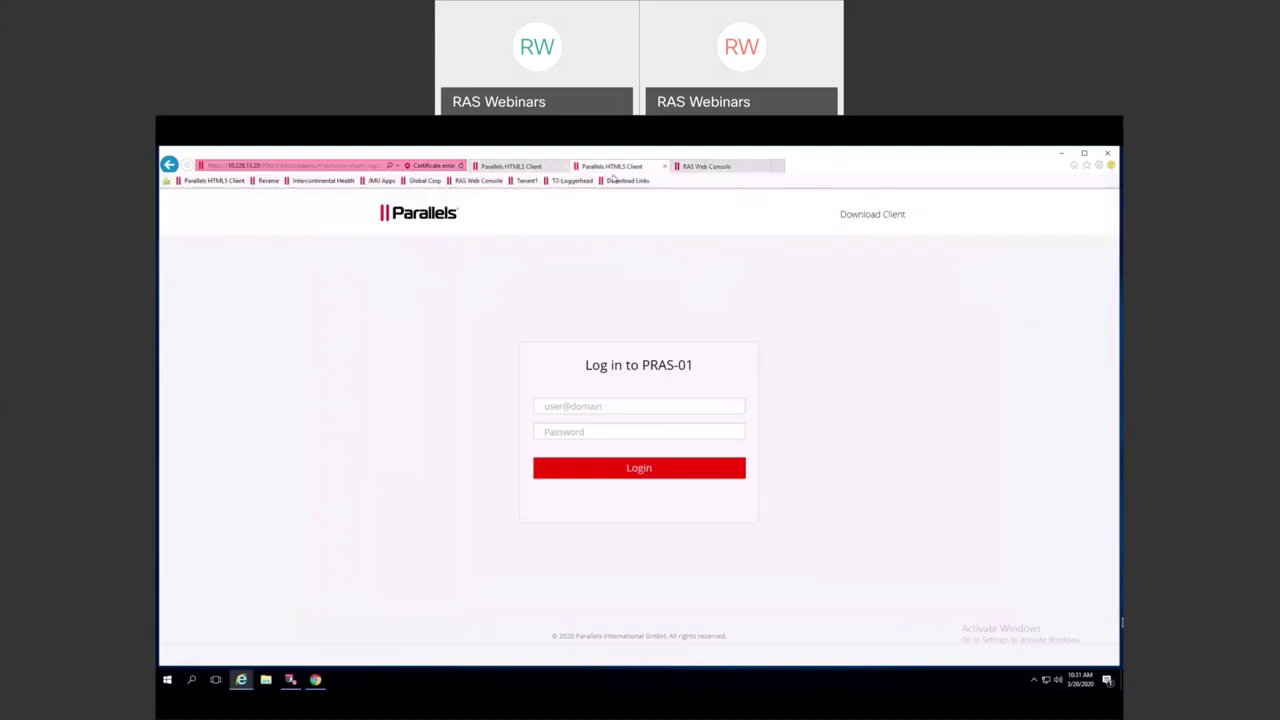
{"action": "left_click", "coordinate": [610, 406]}
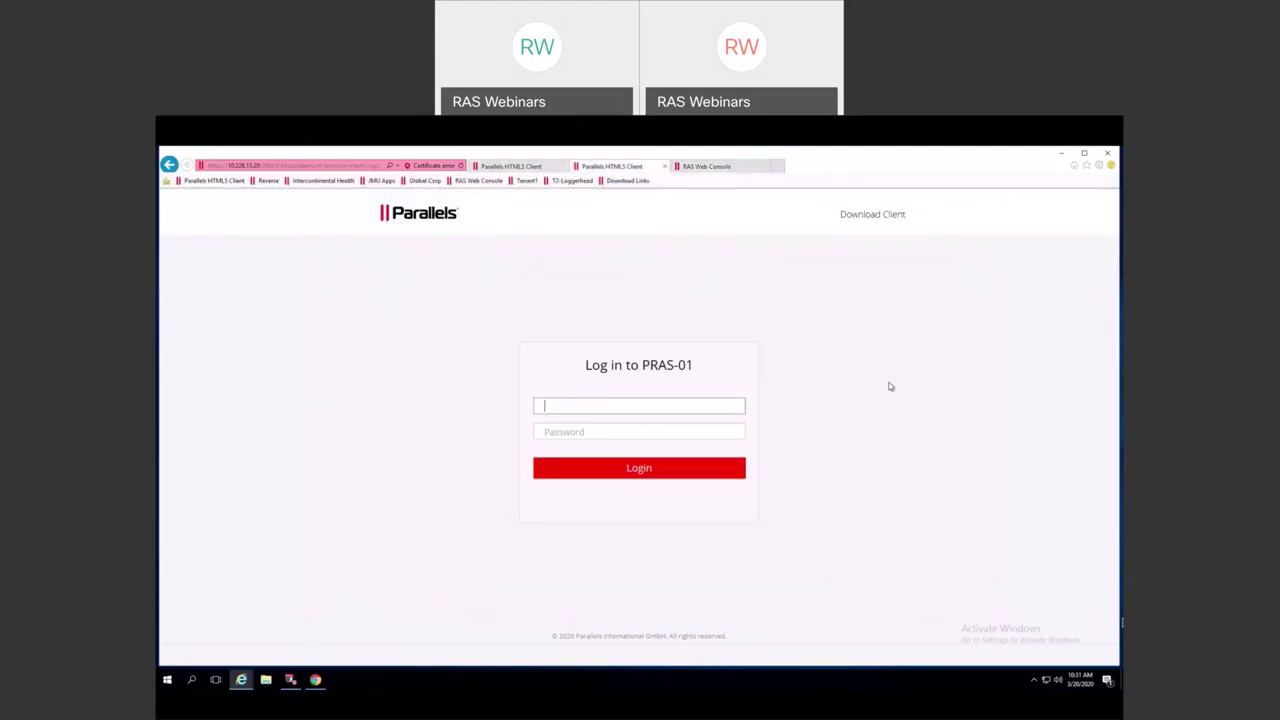
{"action": "type", "text": "mari"}
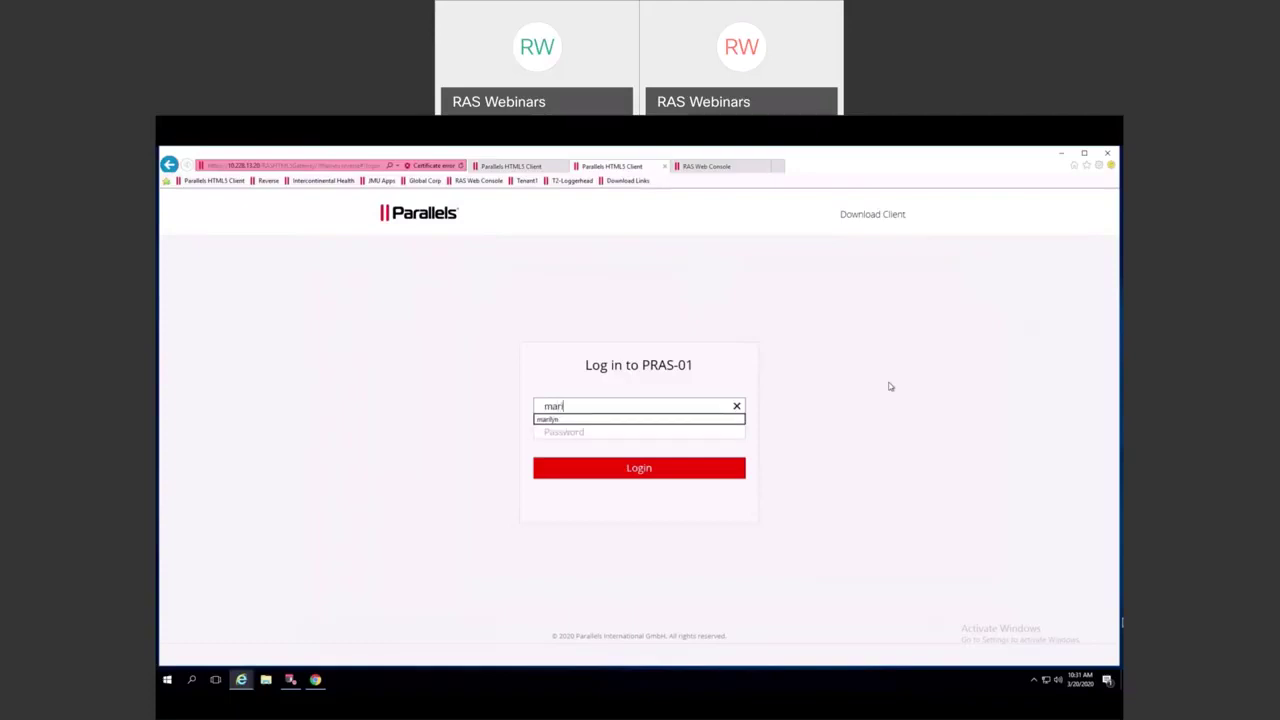
{"action": "key", "text": "Escape"}
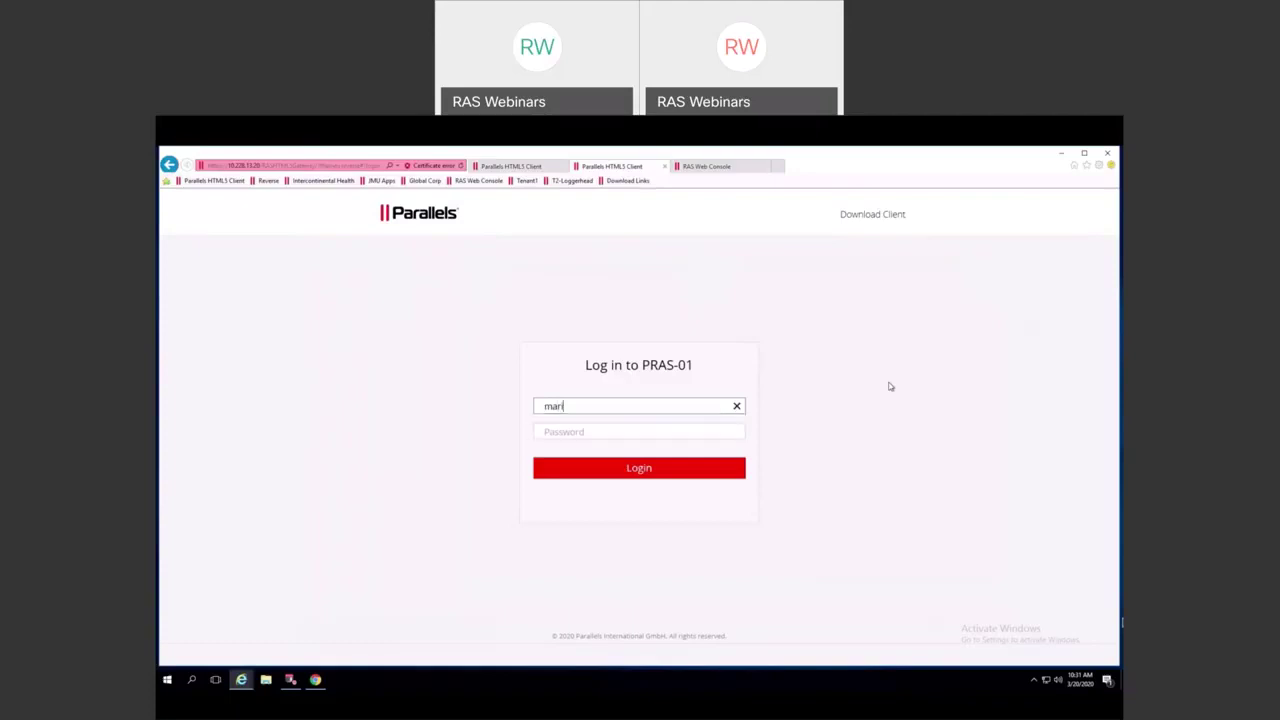
{"action": "type", "text": "ilyn"}
{"action": "key", "text": "Tab"}
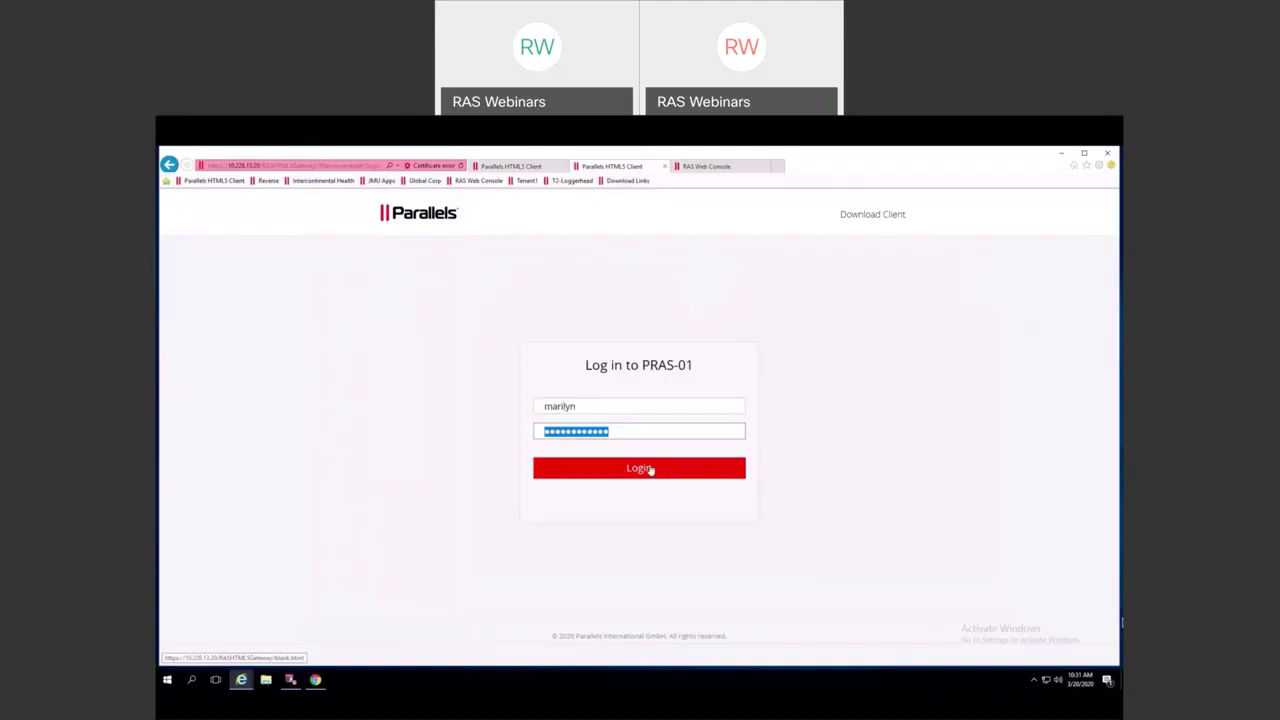
{"action": "left_click", "coordinate": [650, 468]}
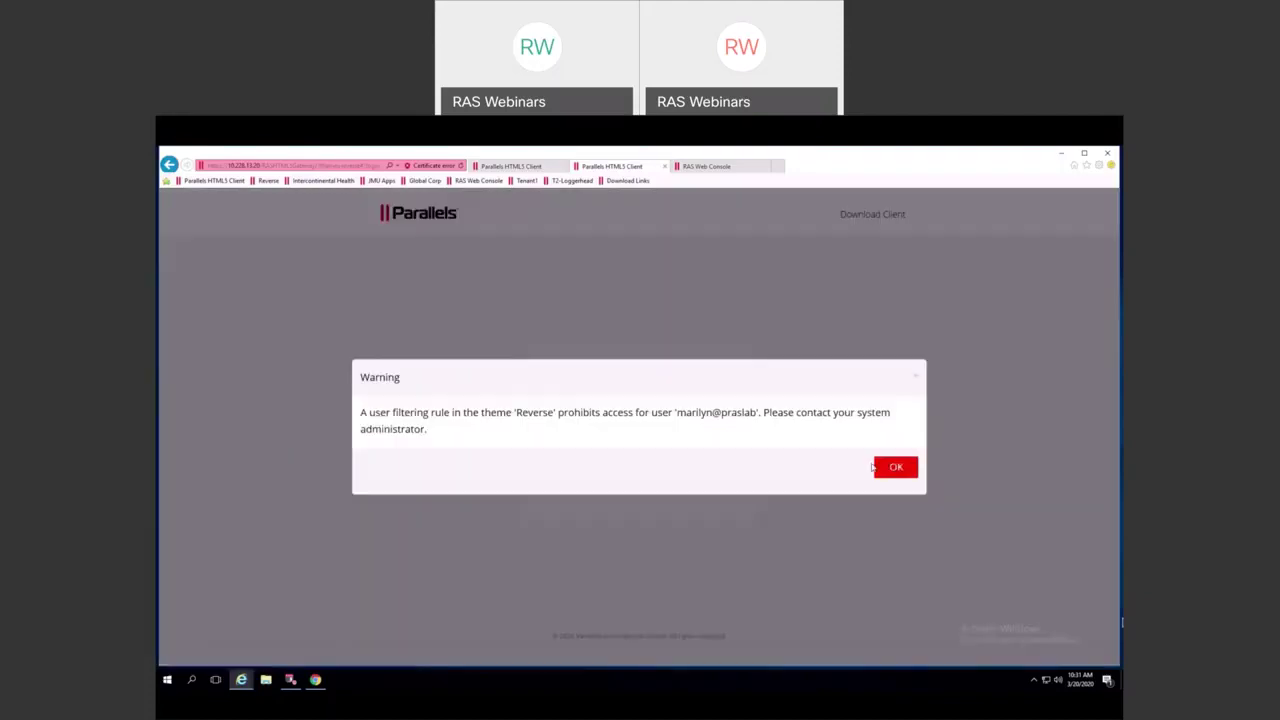
{"action": "left_click", "coordinate": [893, 468]}
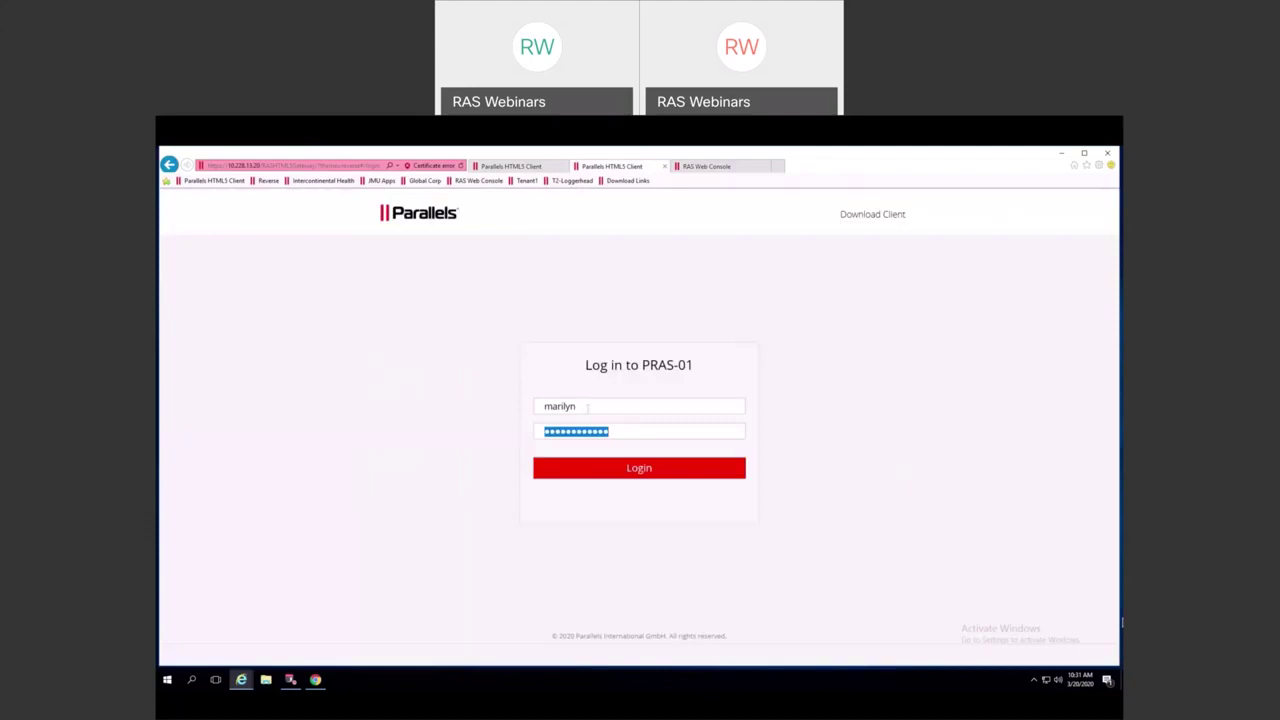
Sign in to the Reverse portal as the permitted user and save the password
{"action": "key", "text": "shift+Tab"}
{"action": "type", "text": "gretagar"}
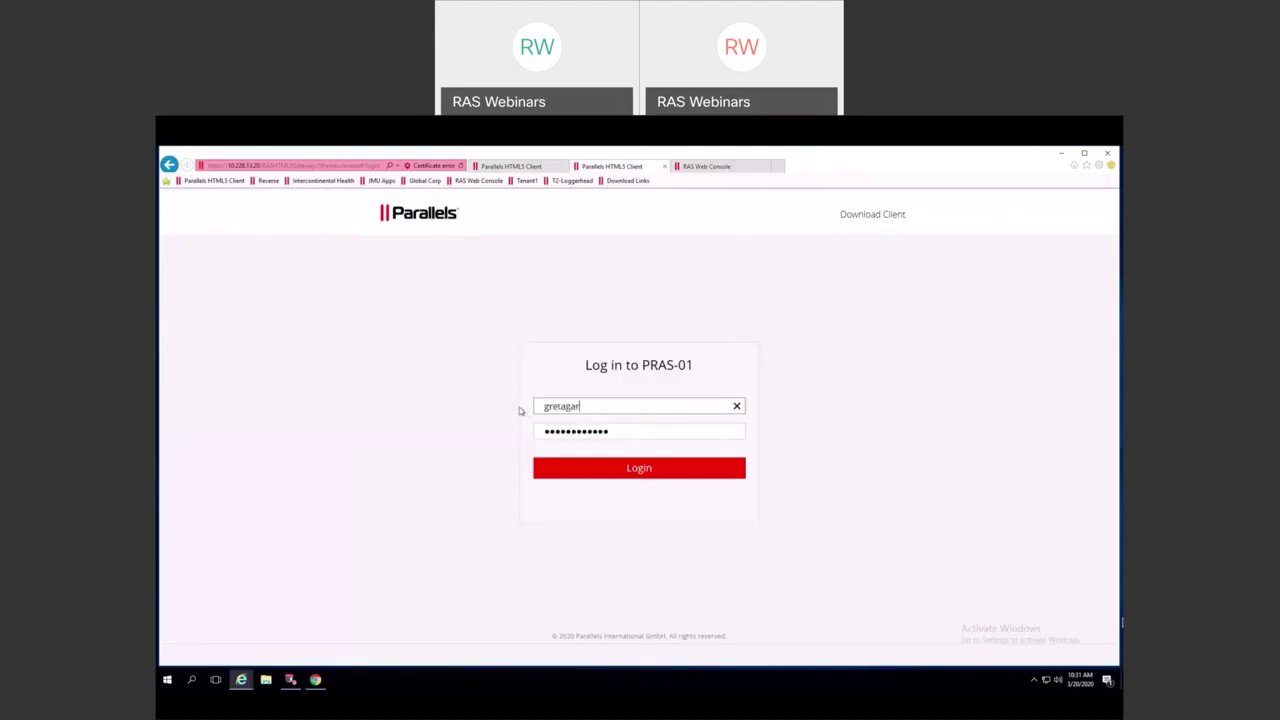
{"action": "type", "text": "bo"}
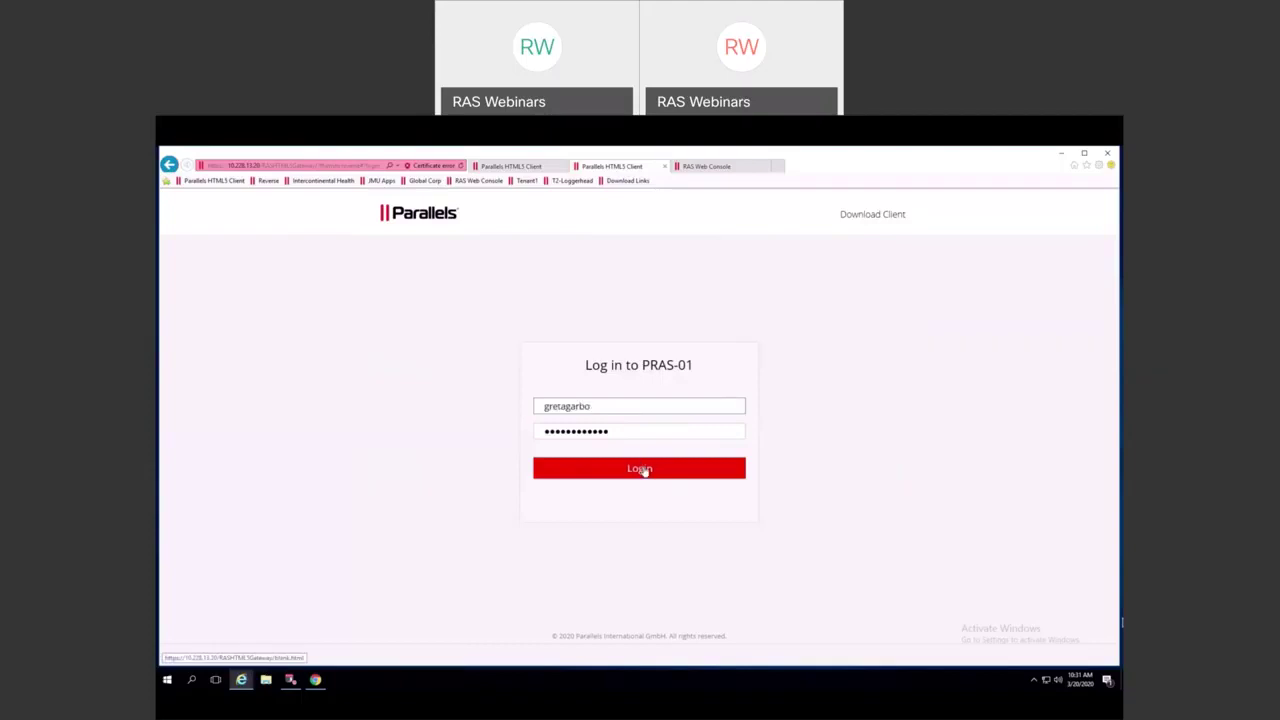
{"action": "left_click", "coordinate": [643, 468]}
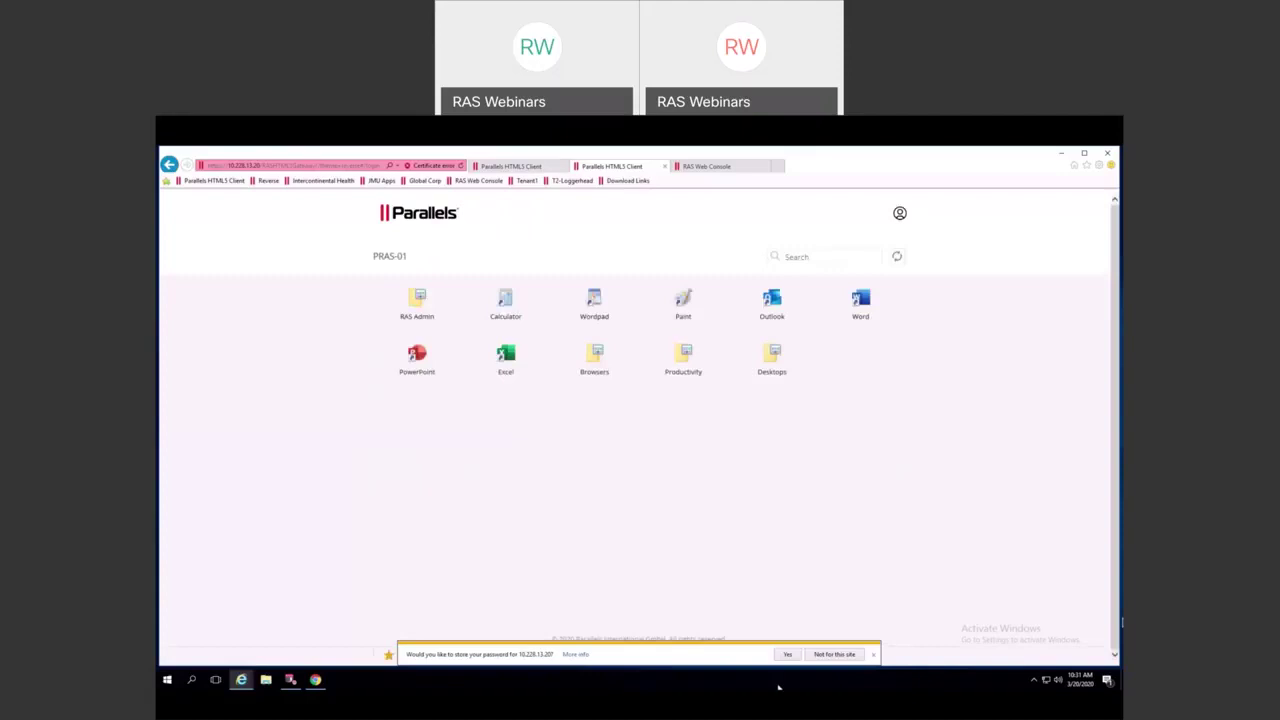
{"action": "left_click", "coordinate": [787, 655]}
Launch Excel inside the HTML5 Client, then switch to the default-theme client page
{"action": "right_click", "coordinate": [513, 379]}
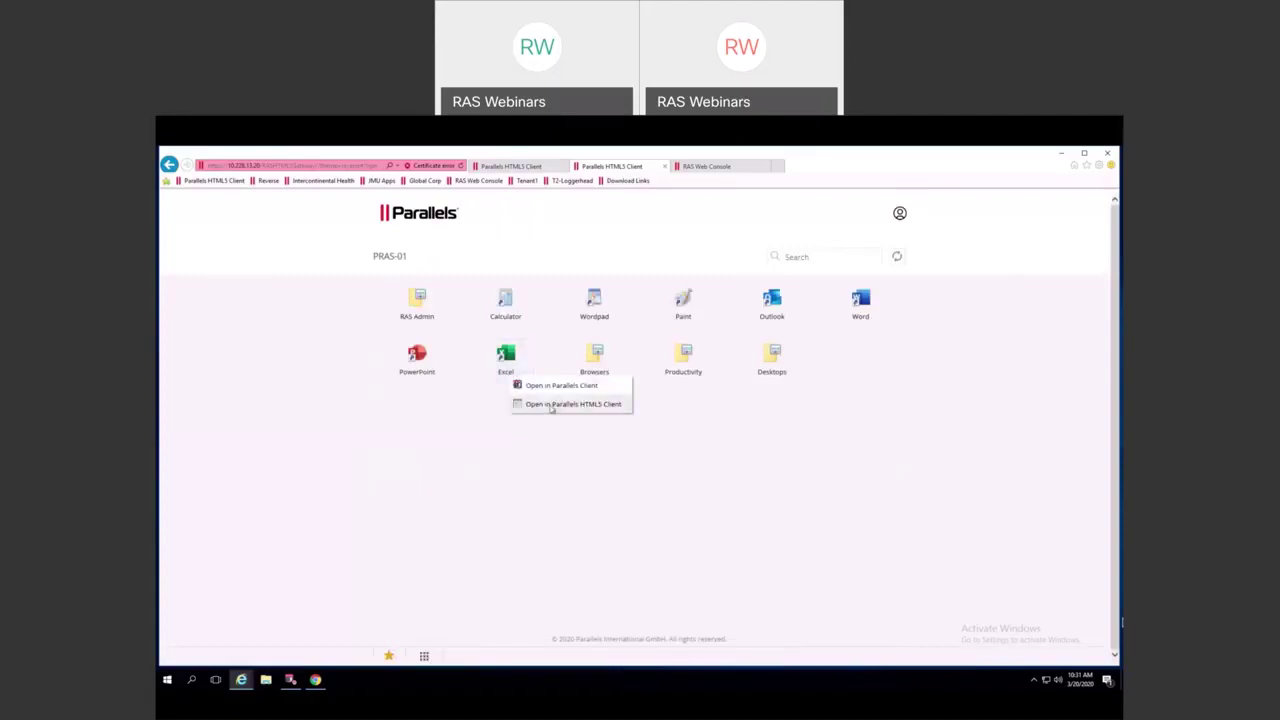
{"action": "left_click", "coordinate": [550, 404]}
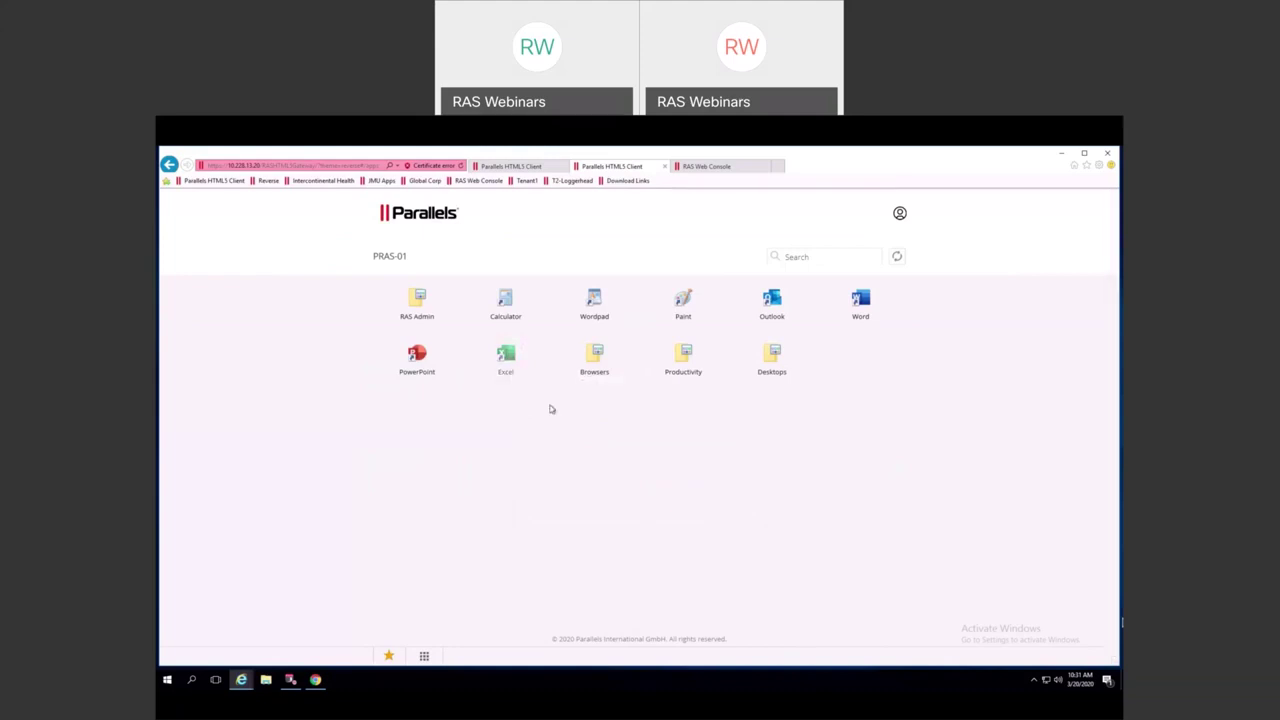
{"action": "left_click", "coordinate": [521, 168]}
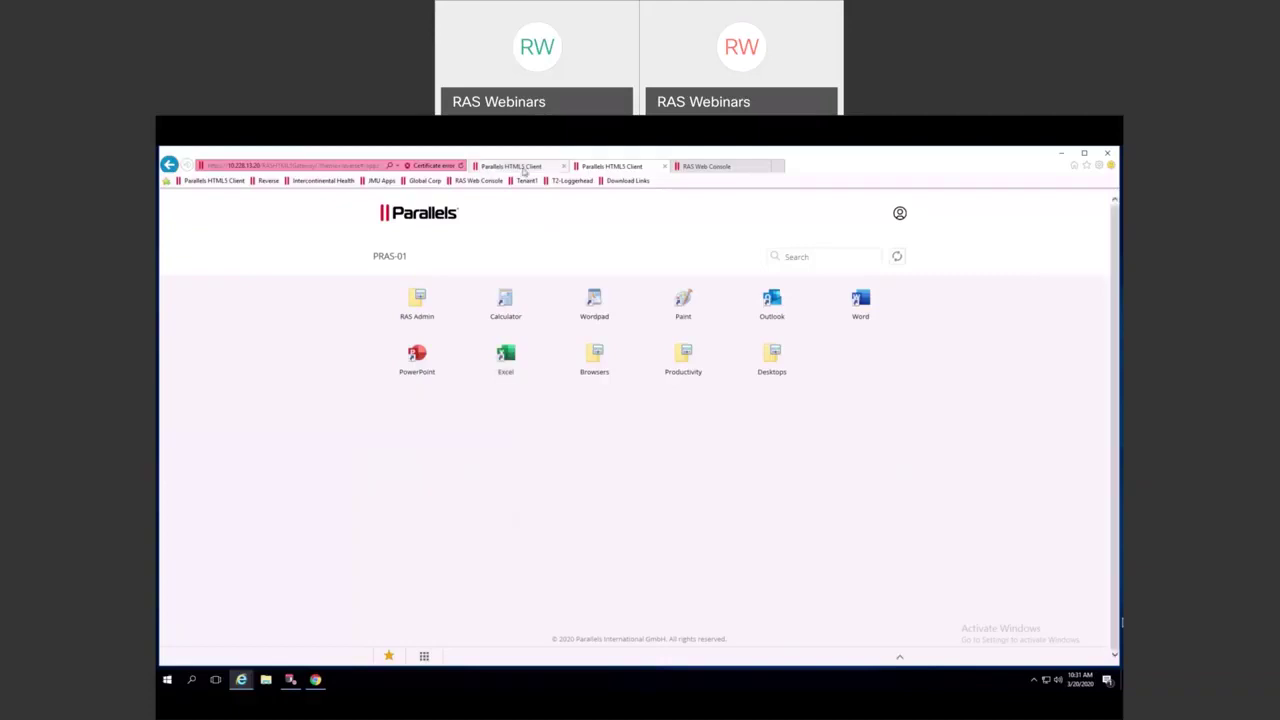
Sign in on the default portal as the user blocked from Reverse
{"action": "left_click", "coordinate": [612, 404]}
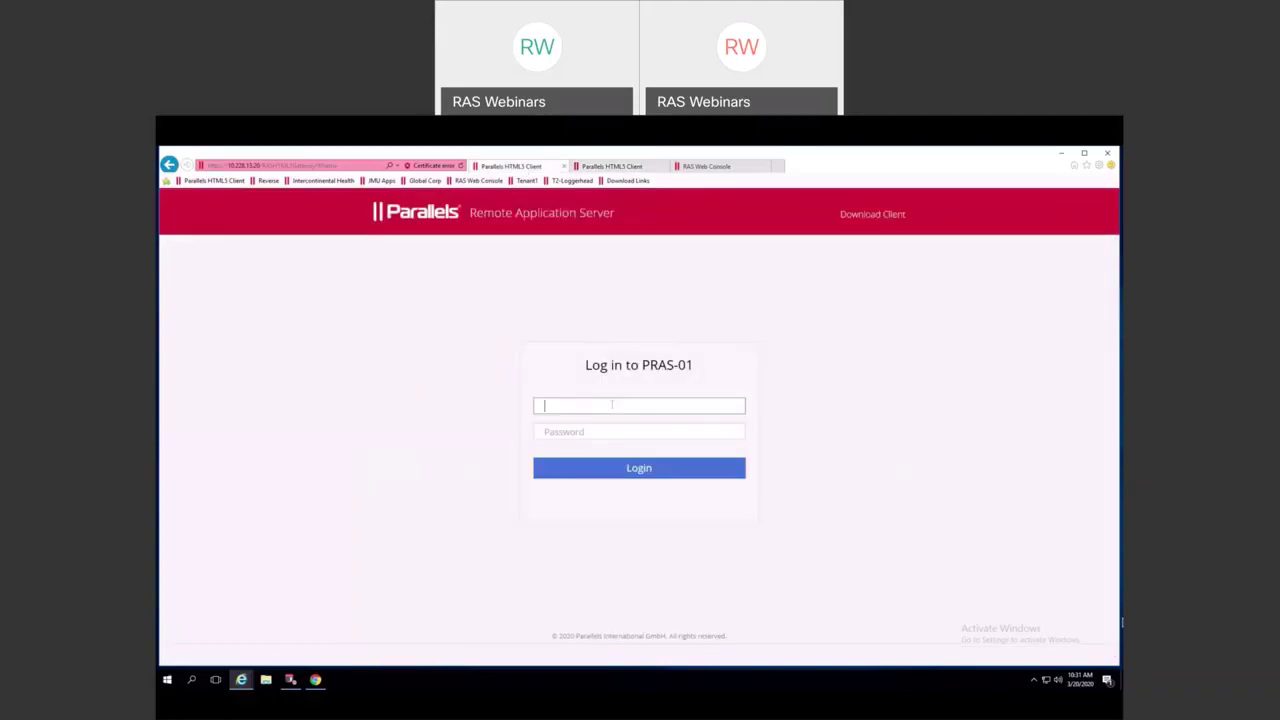
{"action": "type", "text": "ma"}
{"action": "key", "text": "Down"}
{"action": "key", "text": "Down"}
{"action": "key", "text": "Tab"}
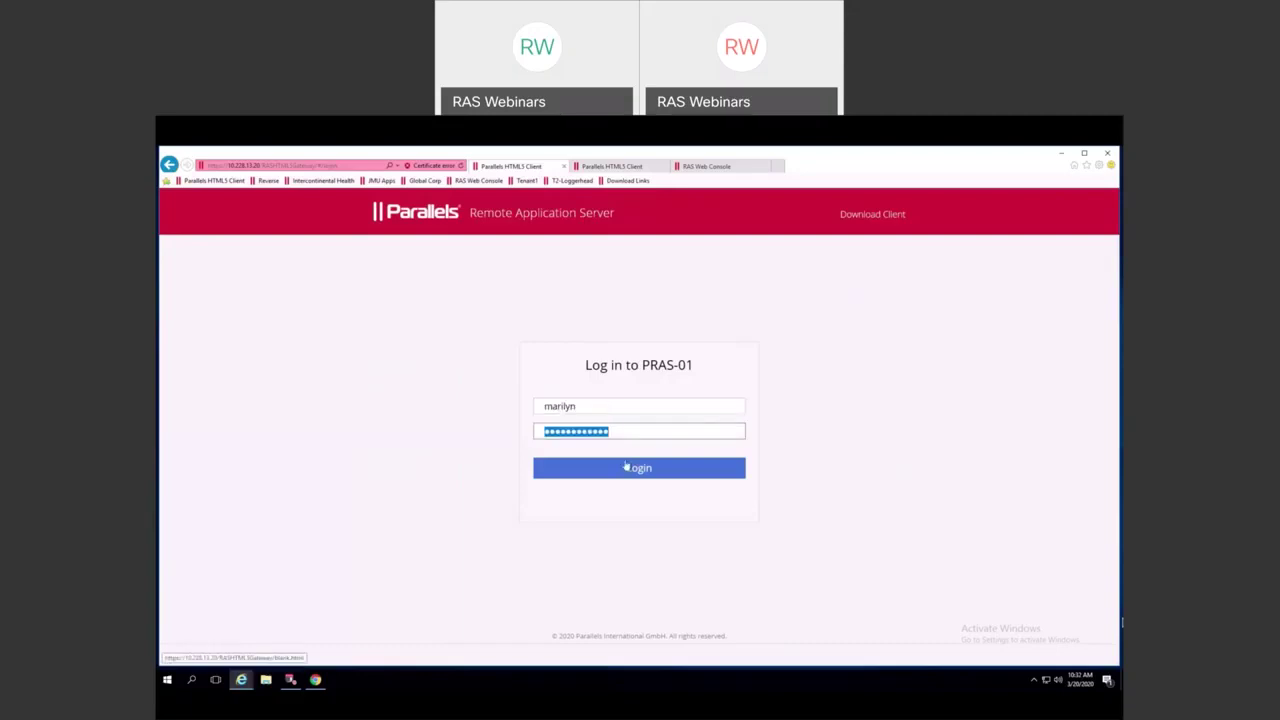
{"action": "left_click", "coordinate": [639, 469]}
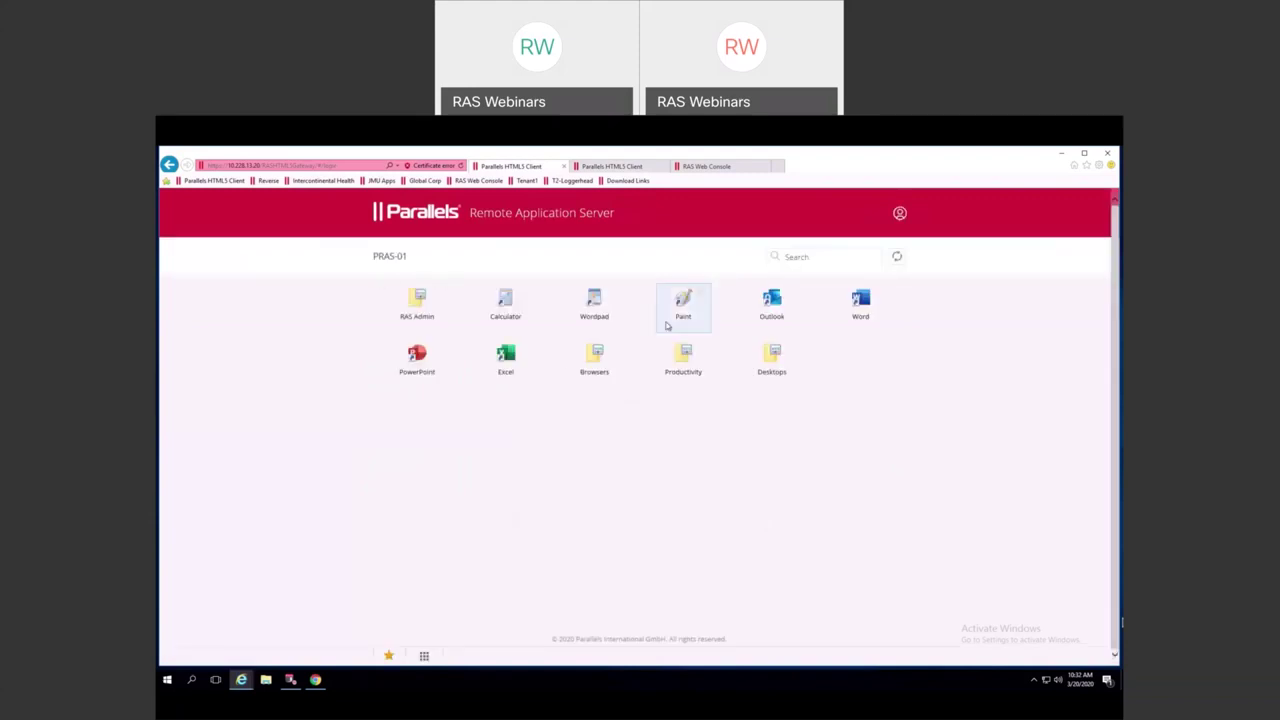
Launch Paint in the browser, then return to the Excel session and maximize it
{"action": "left_click", "coordinate": [676, 320]}
{"action": "left_click", "coordinate": [689, 346]}
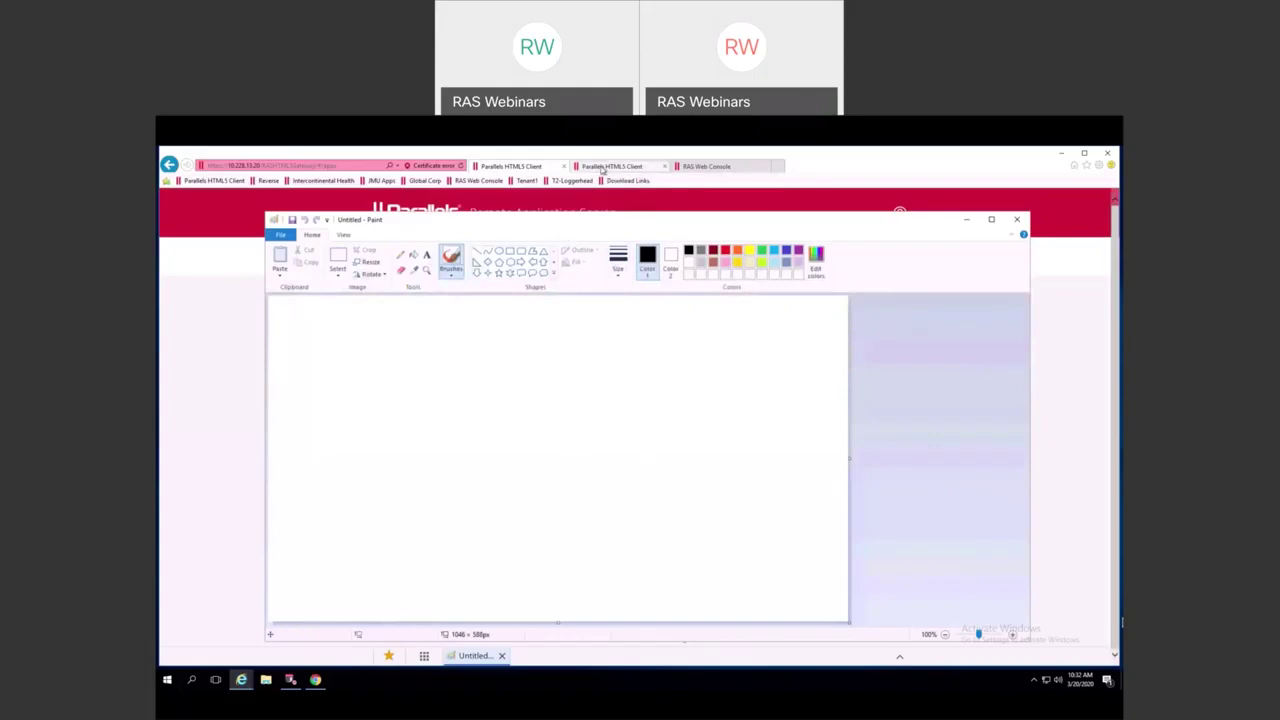
{"action": "left_click", "coordinate": [603, 167]}
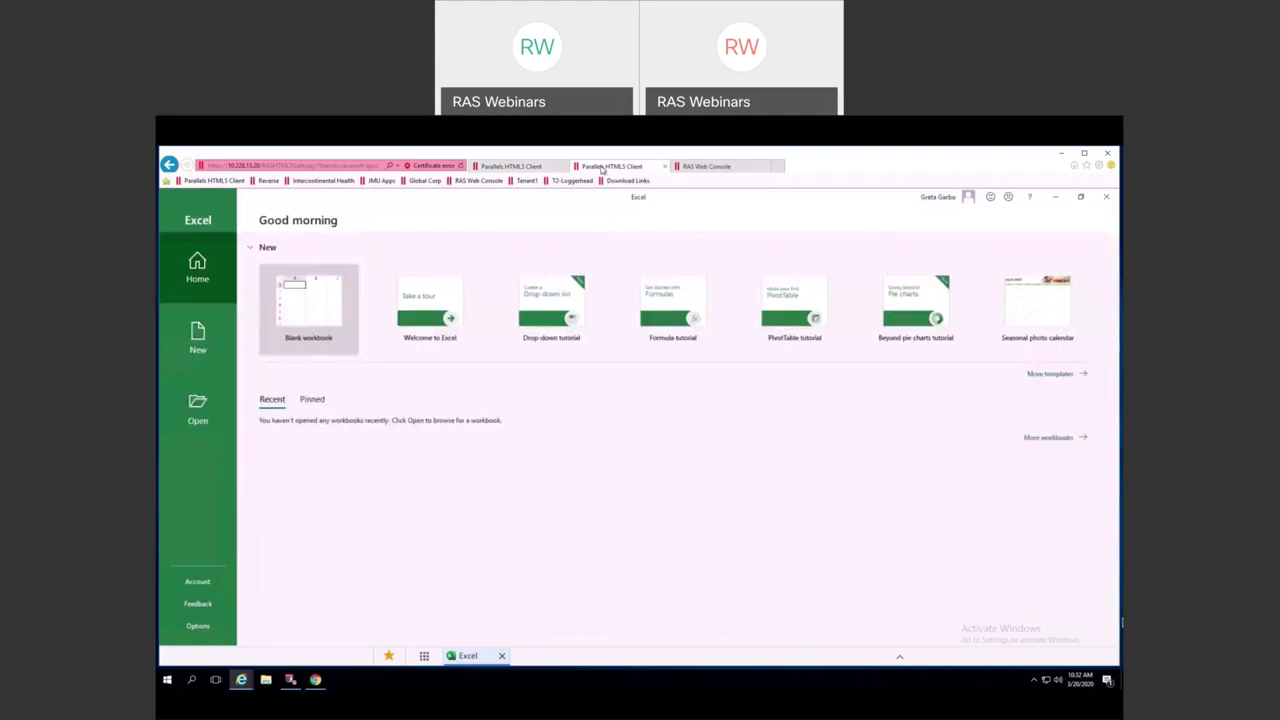
{"action": "left_click", "coordinate": [1079, 199]}
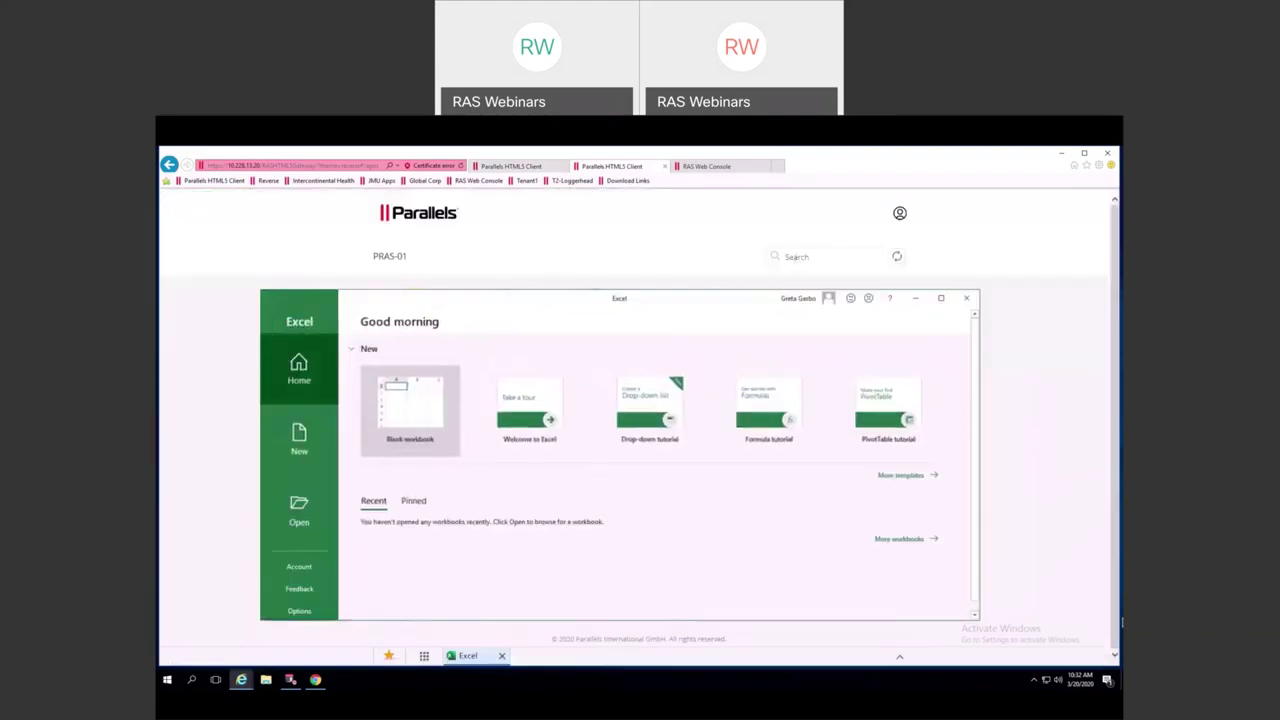
Maximize the remote Excel window and minimize the browser to reveal the RAS console
{"action": "left_click", "coordinate": [941, 298]}
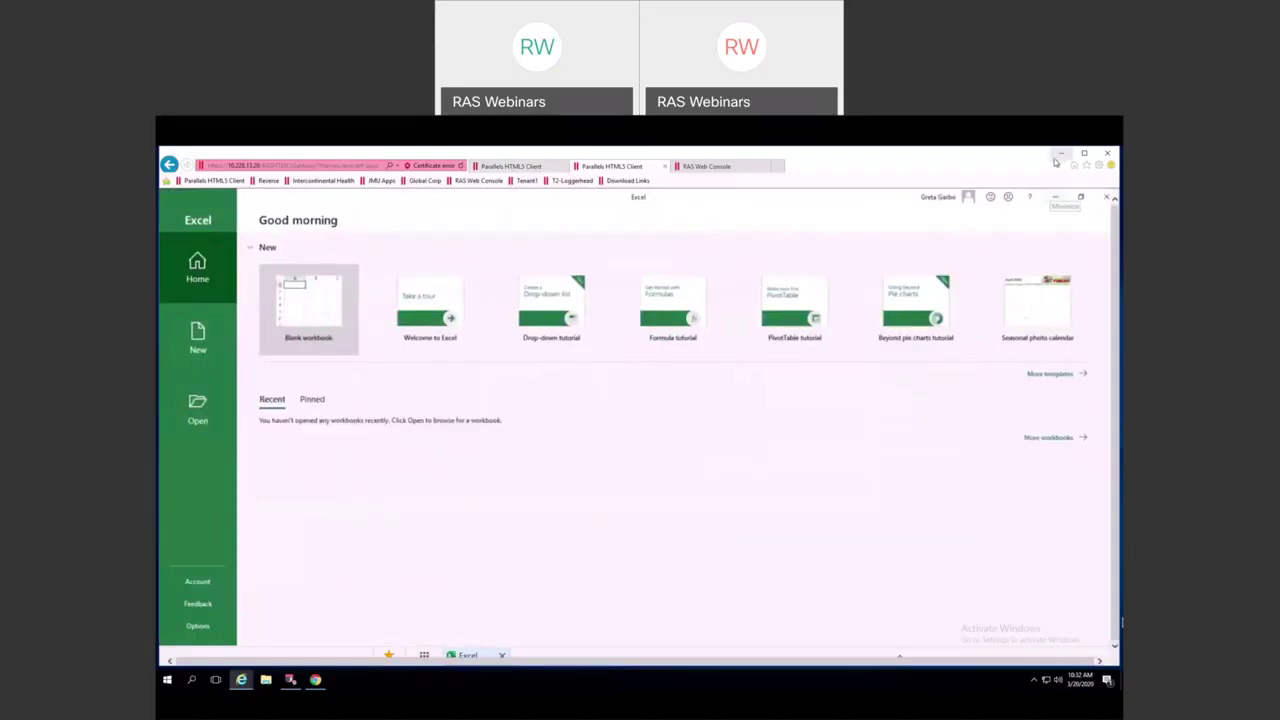
{"action": "left_click", "coordinate": [1057, 158]}
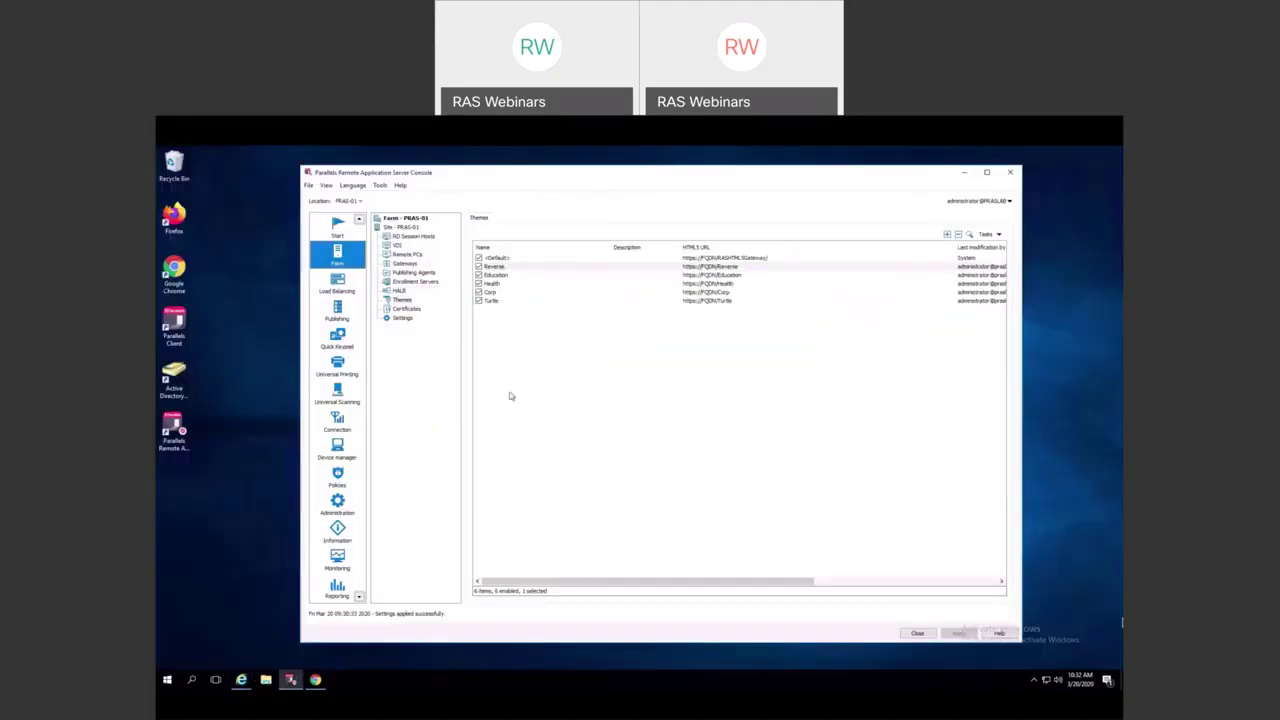
{"action": "left_click", "coordinate": [410, 236]}
{"action": "left_click", "coordinate": [582, 218]}
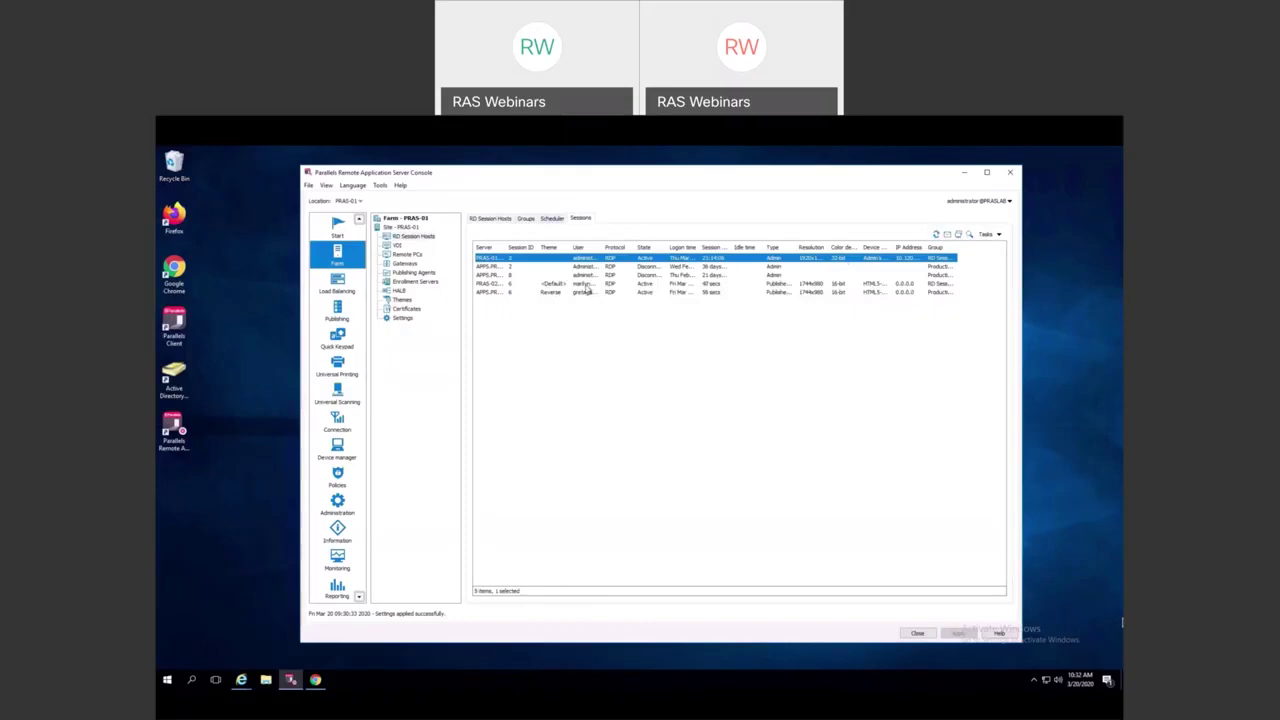
{"action": "left_click", "coordinate": [587, 286]}
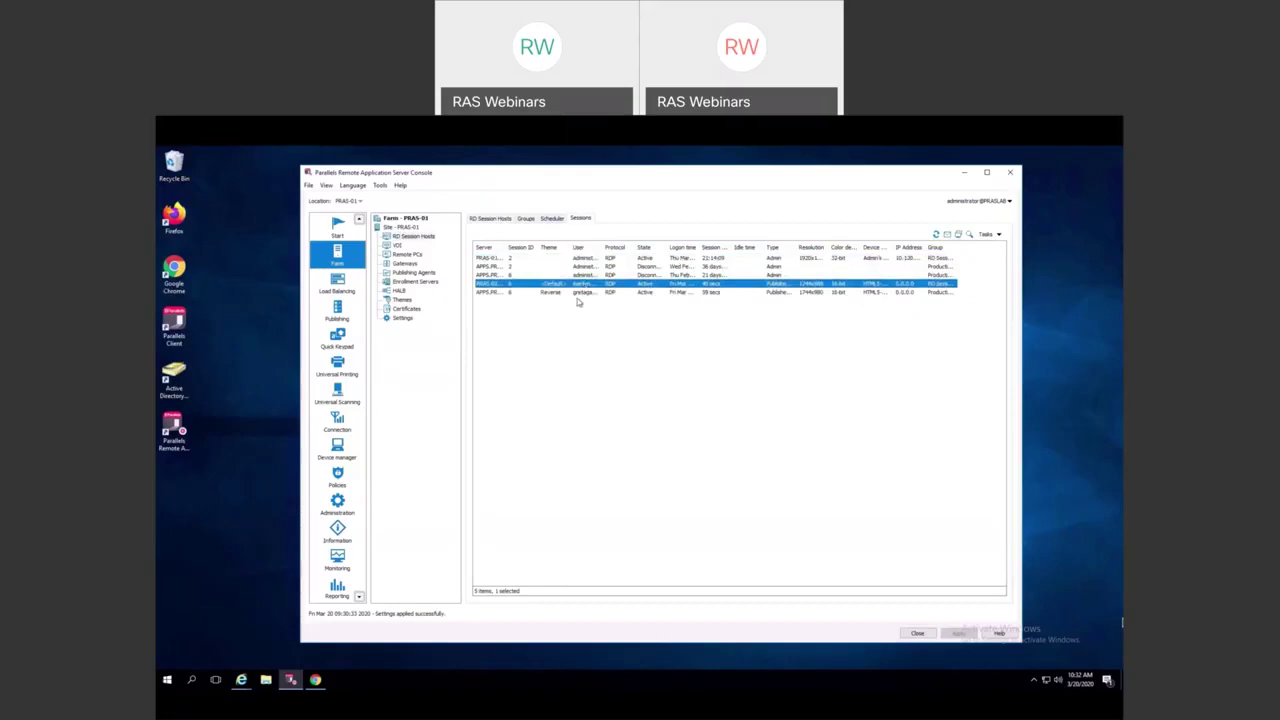
{"action": "left_click", "coordinate": [558, 294]}
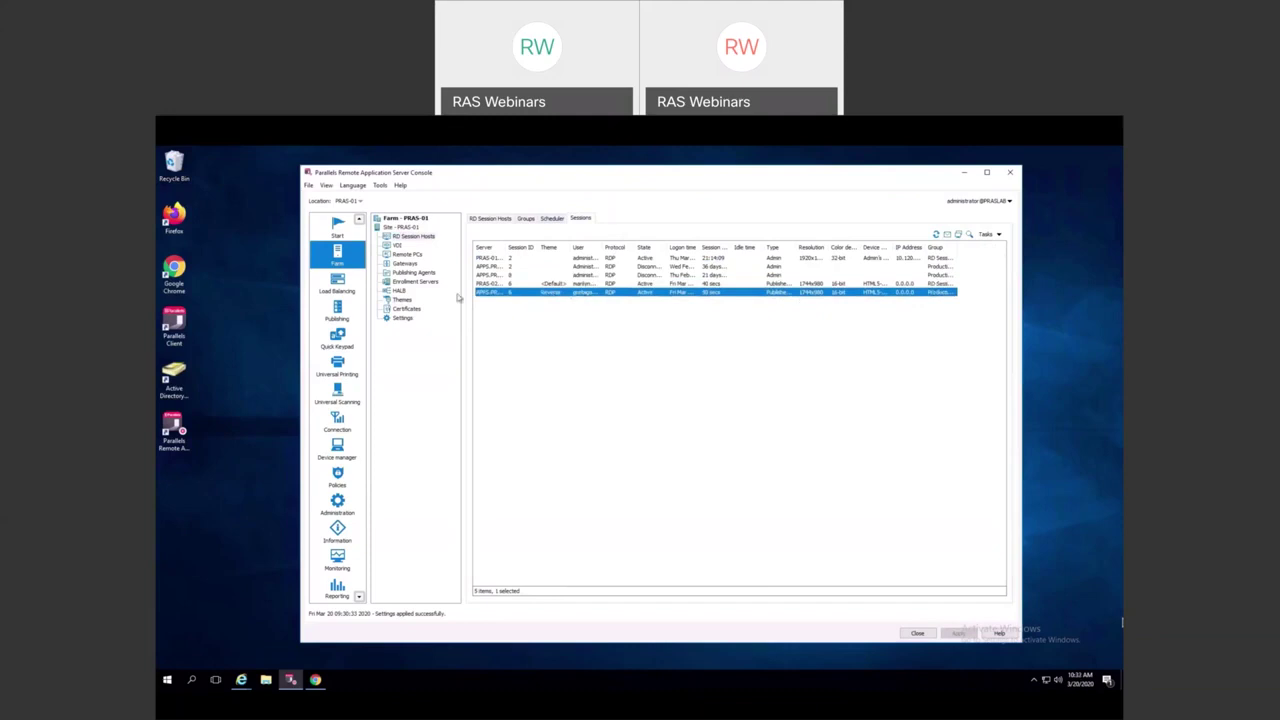
{"action": "left_click", "coordinate": [401, 299]}
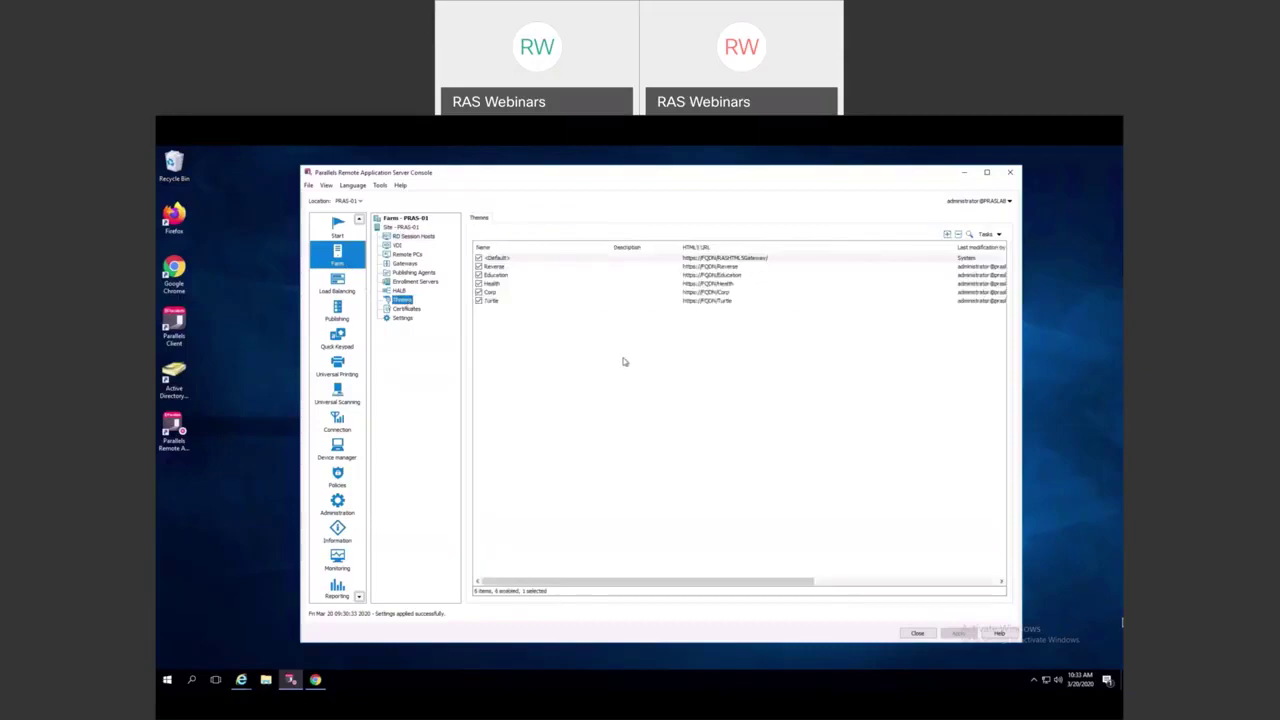
Open Delegate Permissions for Themes and add the helpdesk account, resolved with Check Names
{"action": "right_click", "coordinate": [622, 355]}
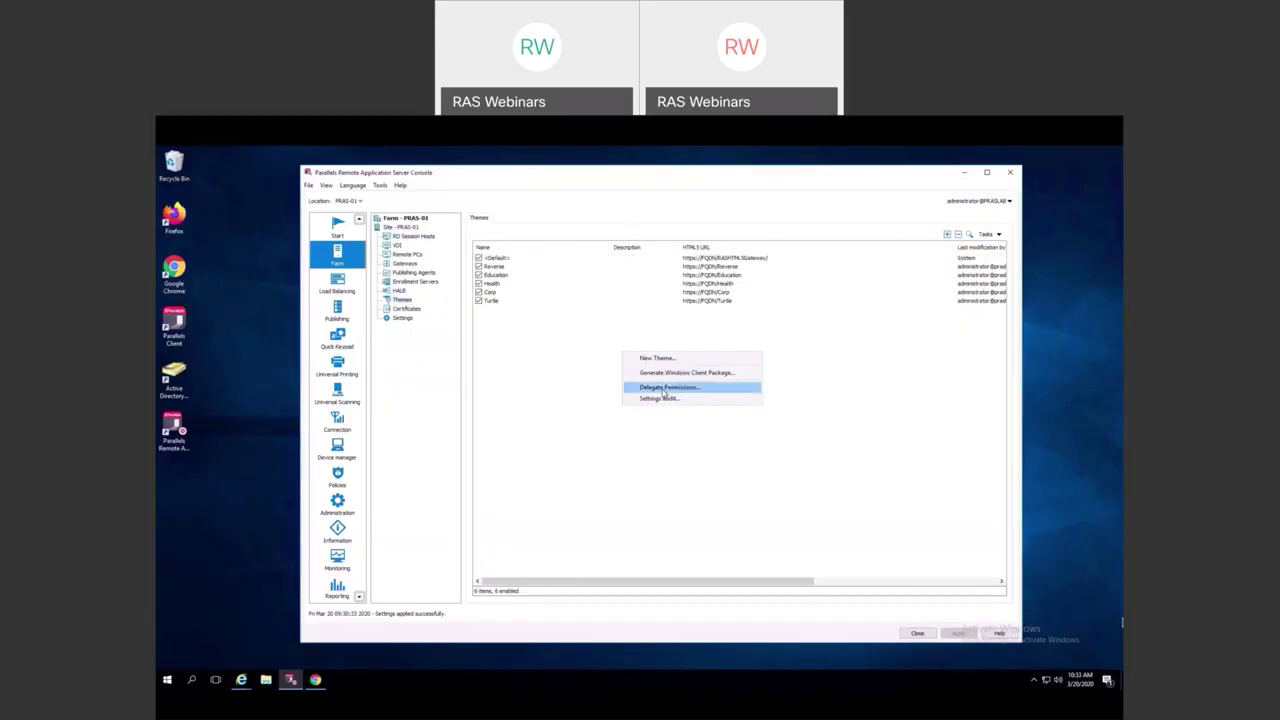
{"action": "left_click", "coordinate": [663, 391]}
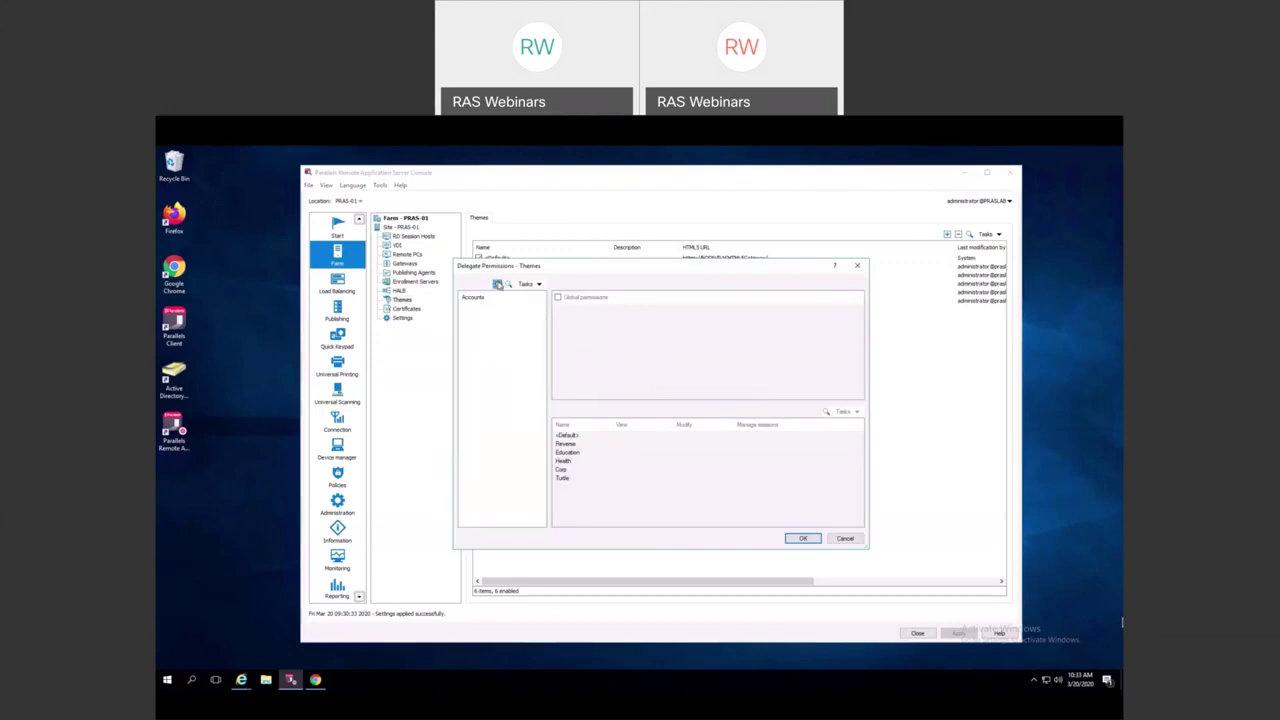
{"action": "left_click", "coordinate": [498, 284]}
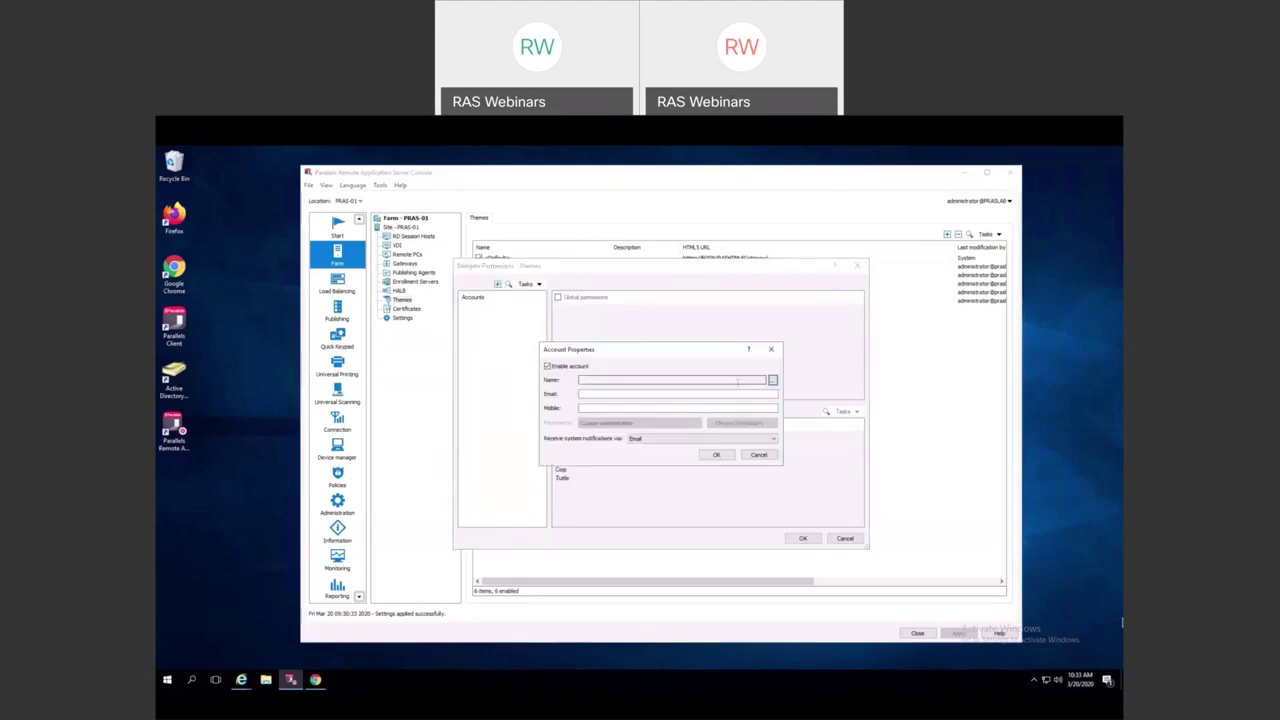
{"action": "left_click", "coordinate": [774, 381]}
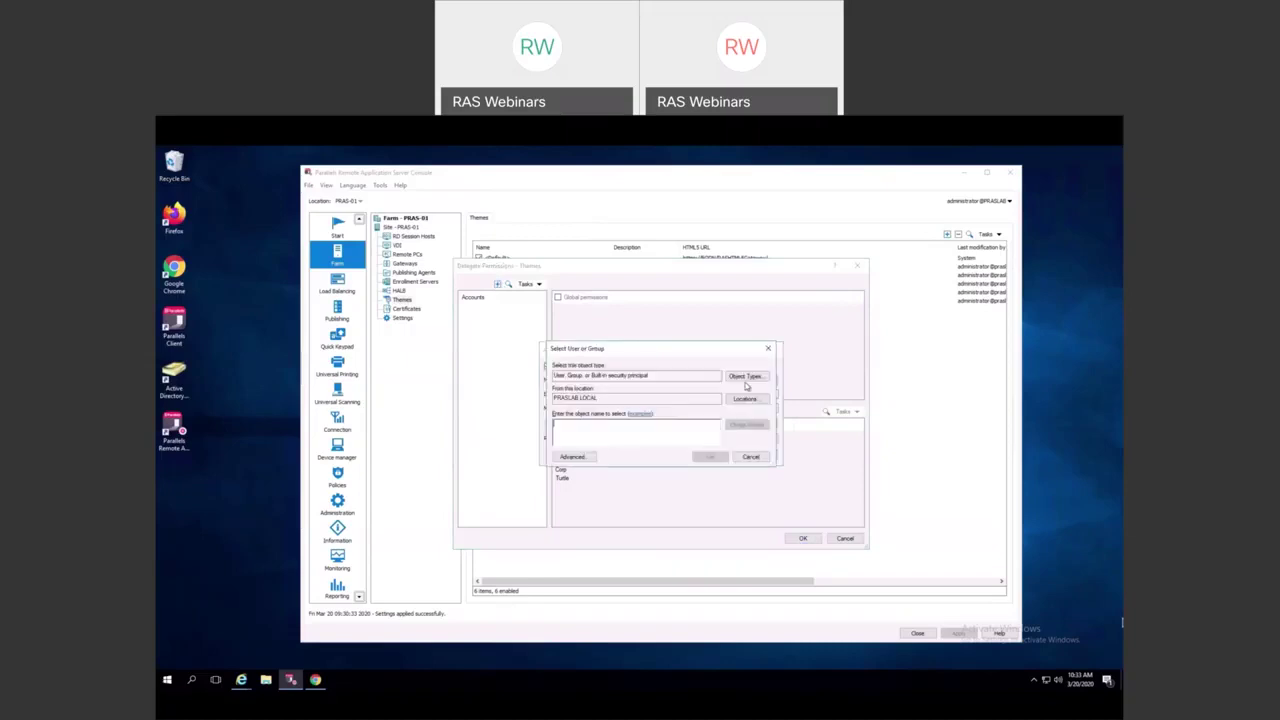
{"action": "type", "text": "chris"}
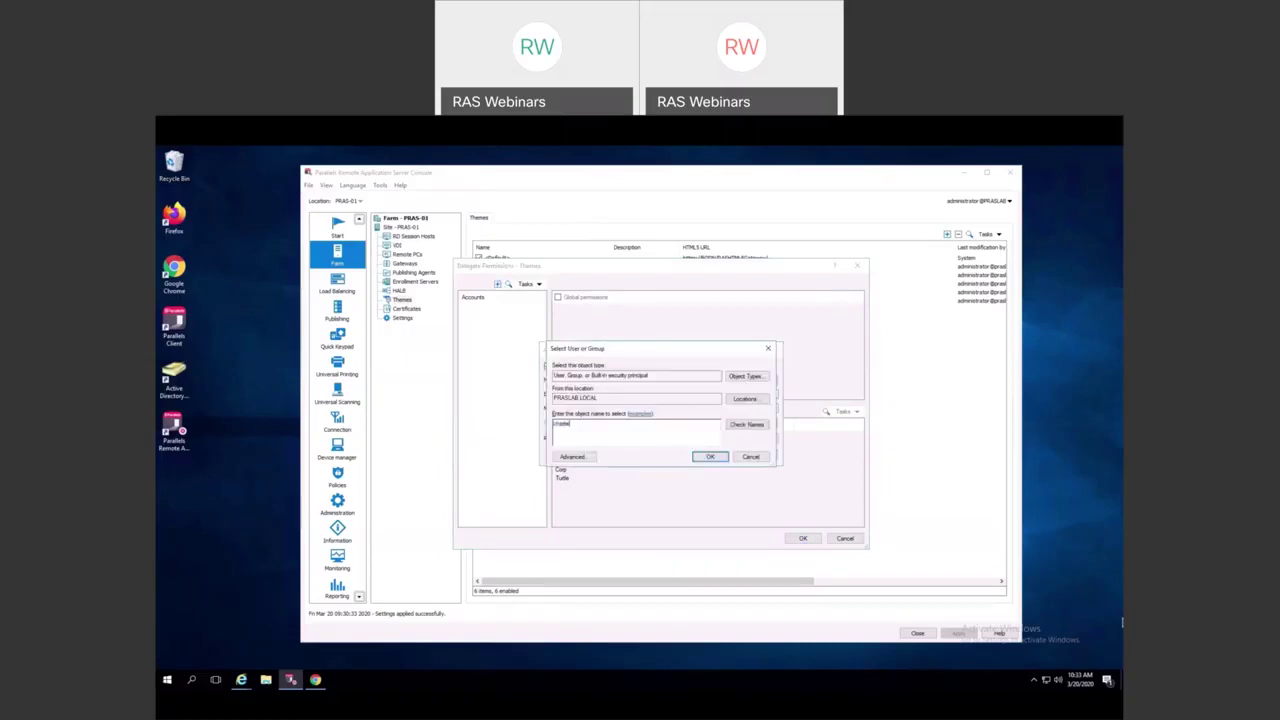
{"action": "left_click", "coordinate": [746, 424]}
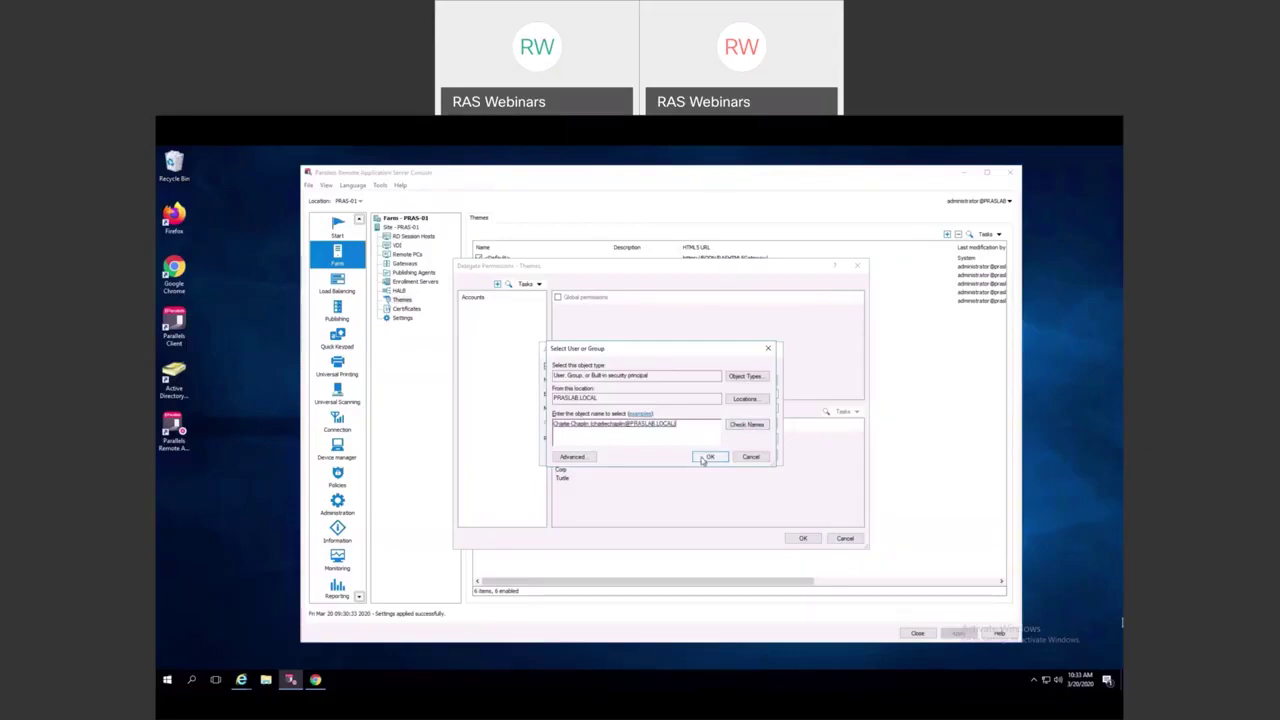
{"action": "left_click", "coordinate": [704, 459]}
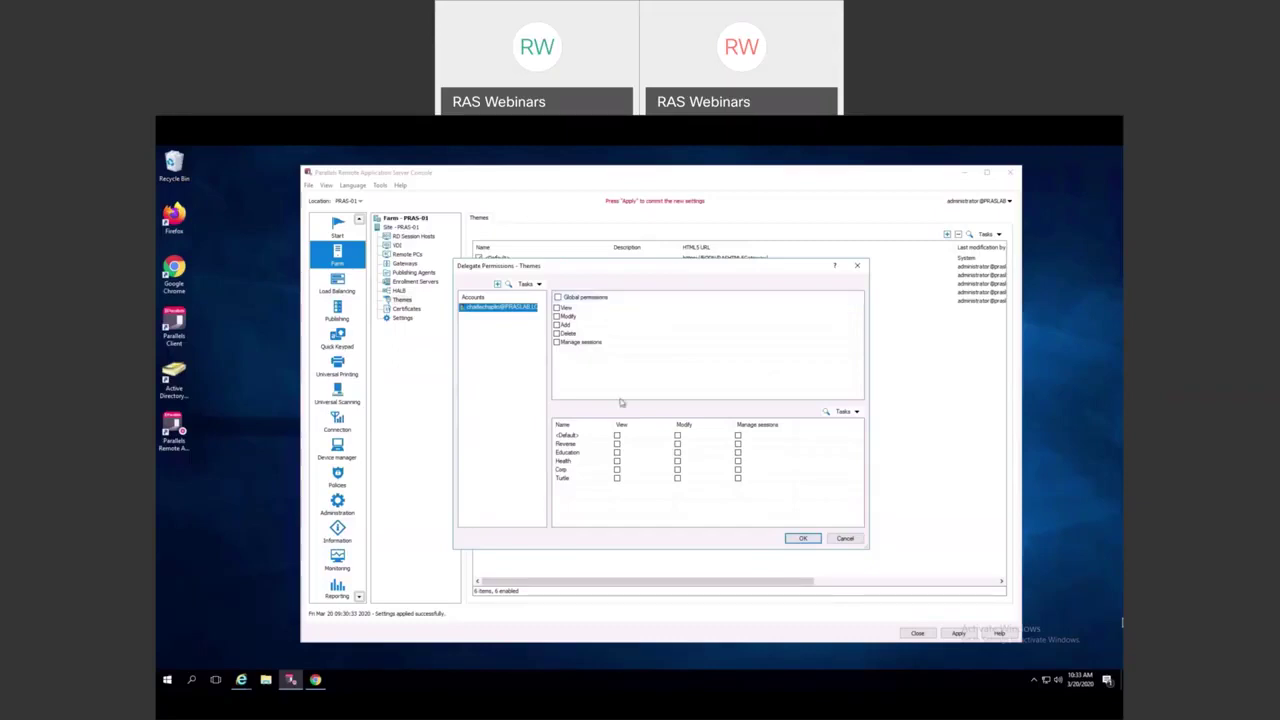
Grant the helpdesk account Manage sessions on the Reverse theme, confirm, and apply the settings
{"action": "left_click", "coordinate": [596, 451]}
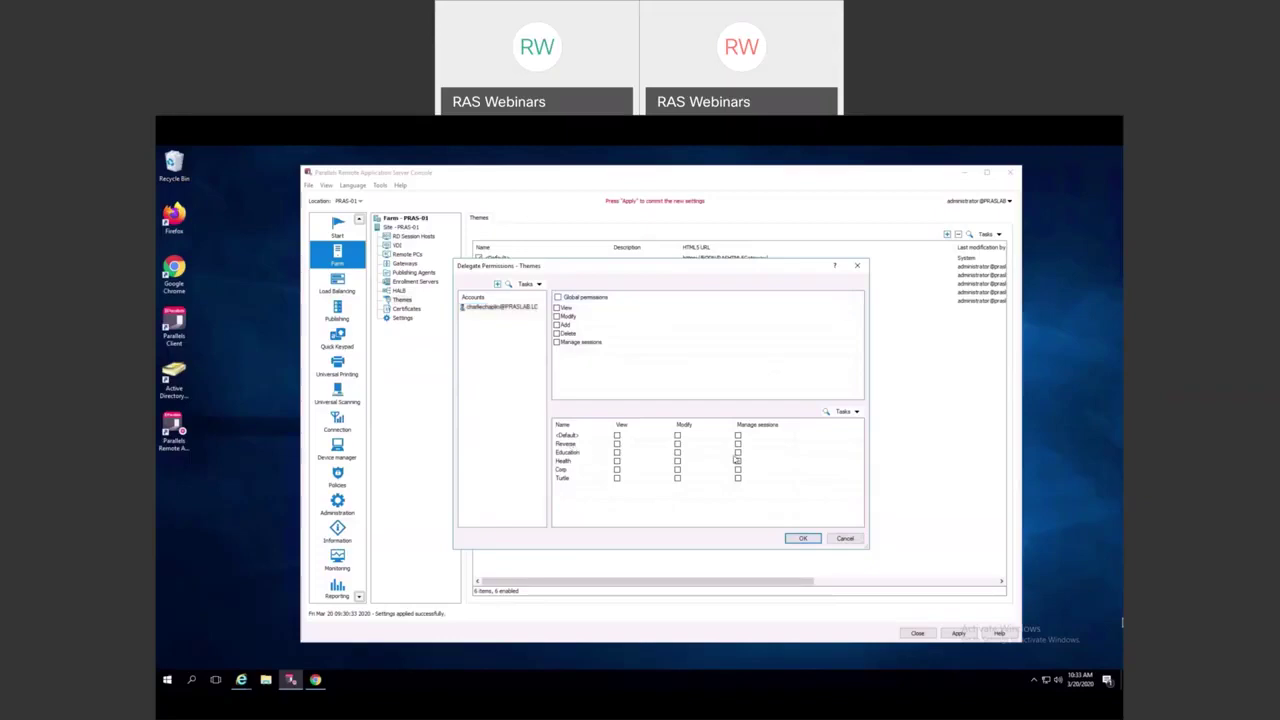
{"action": "left_click", "coordinate": [738, 444]}
{"action": "left_click", "coordinate": [801, 539]}
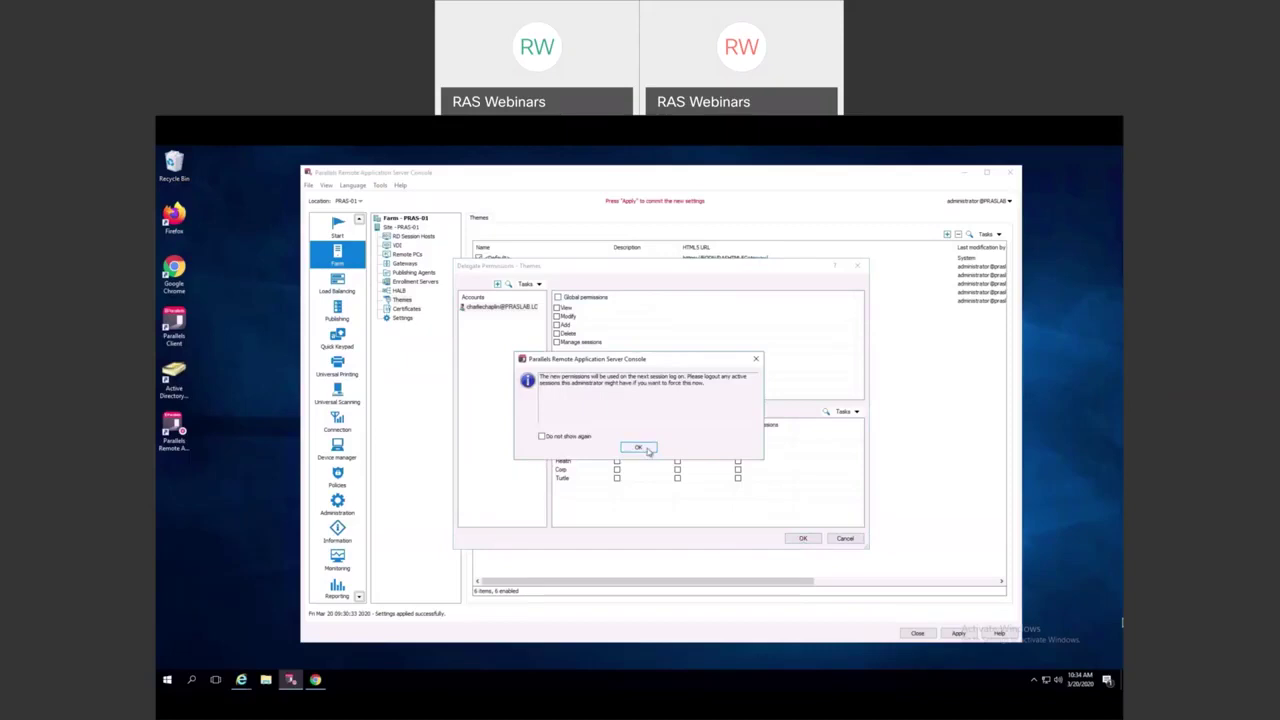
{"action": "left_click", "coordinate": [647, 449]}
{"action": "left_click", "coordinate": [958, 633]}
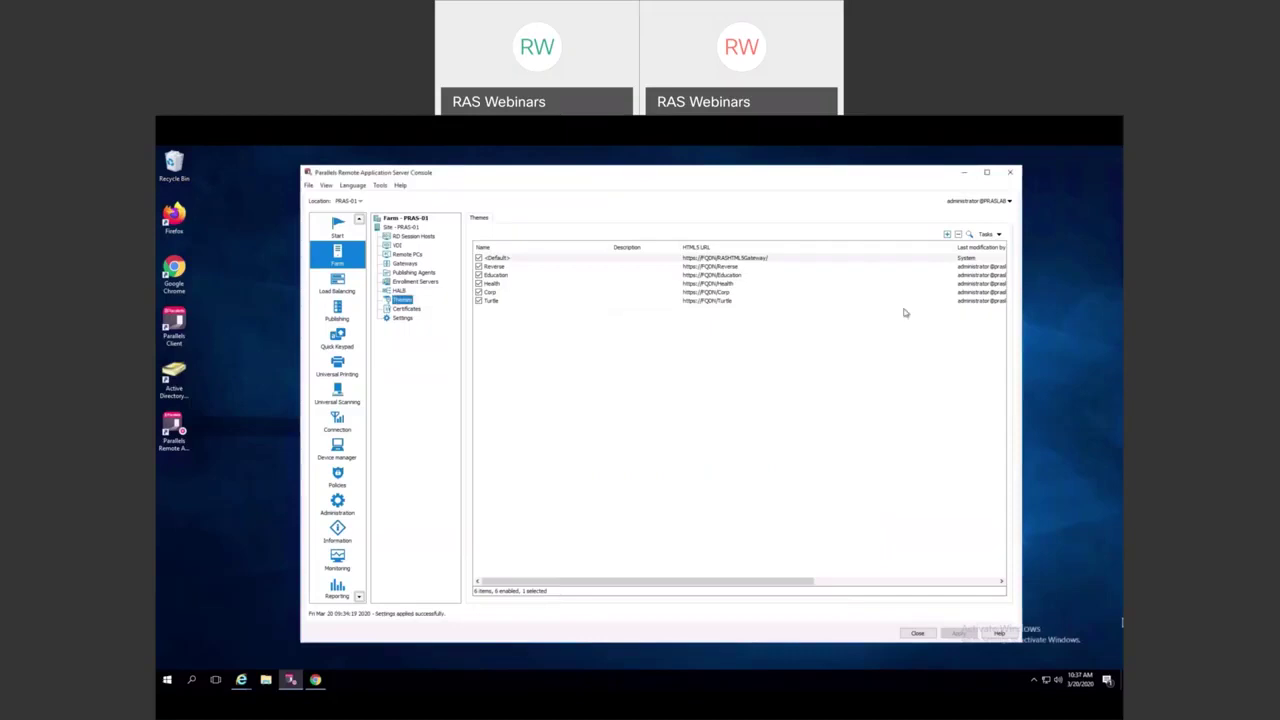
Restore Internet Explorer and load the RAS Web Console favourite in a new tab
{"action": "left_click", "coordinate": [964, 175]}
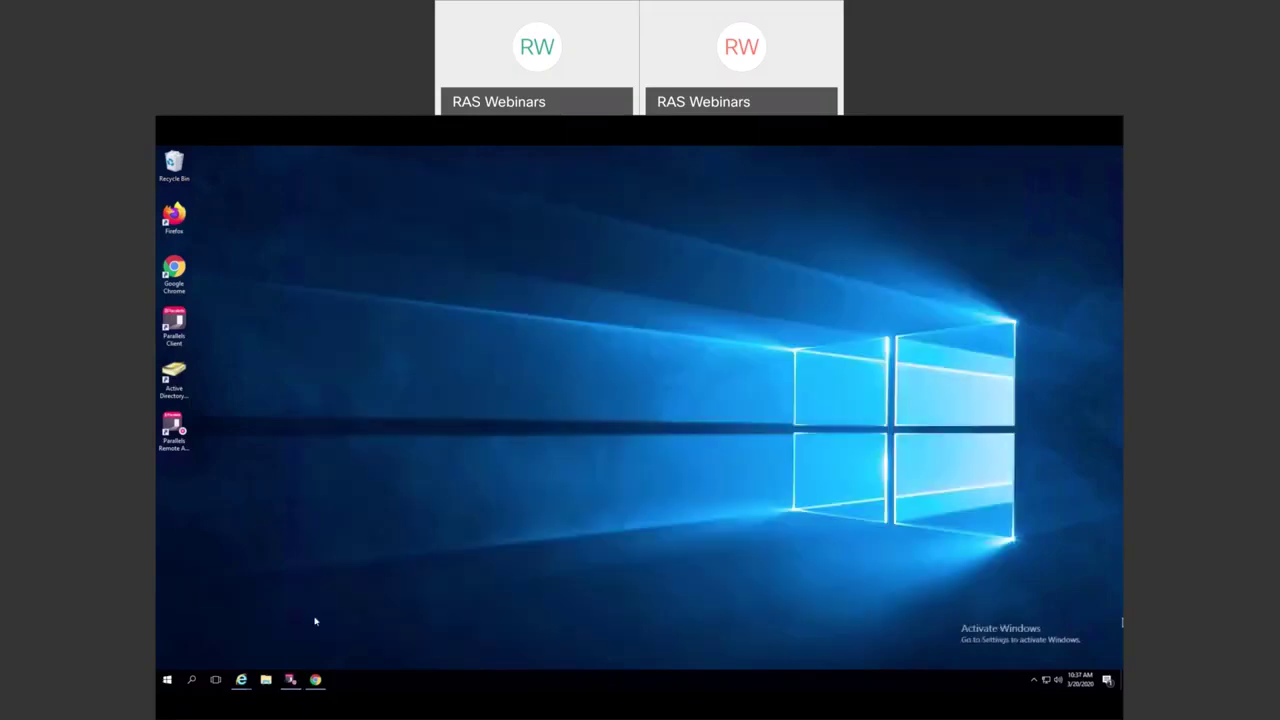
{"action": "mouse_move", "coordinate": [242, 680]}
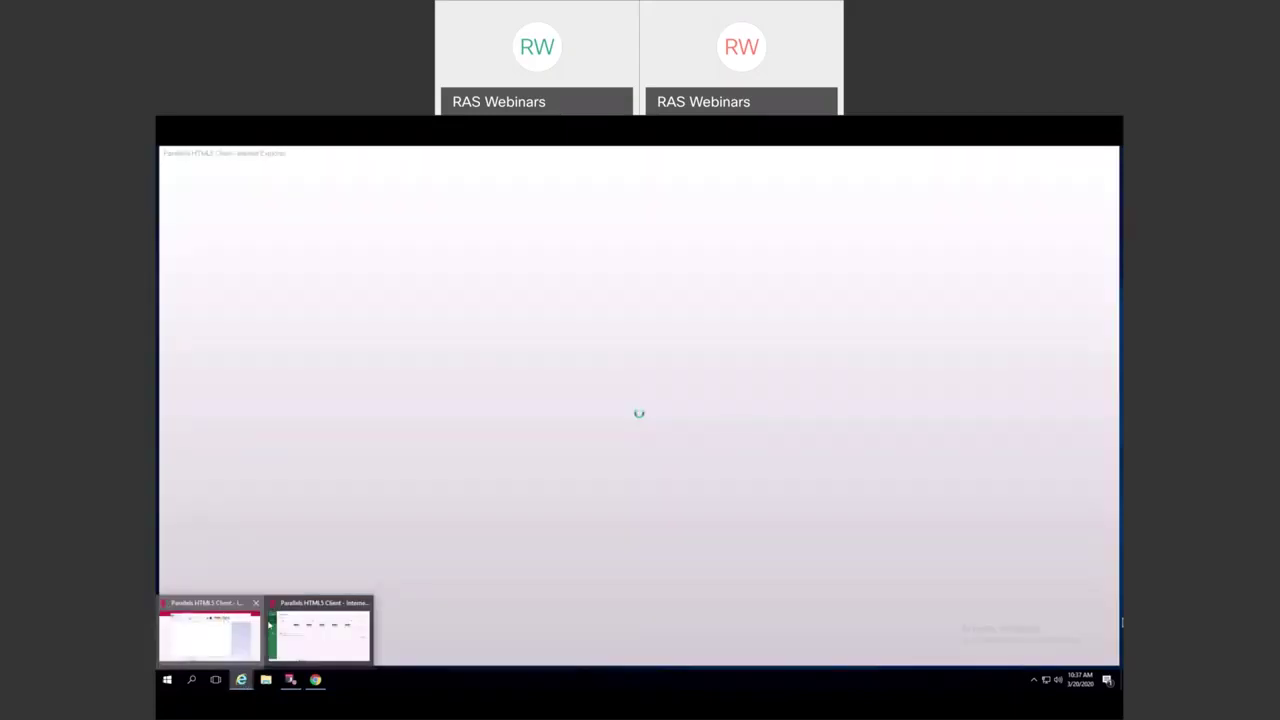
{"action": "left_click", "coordinate": [270, 626]}
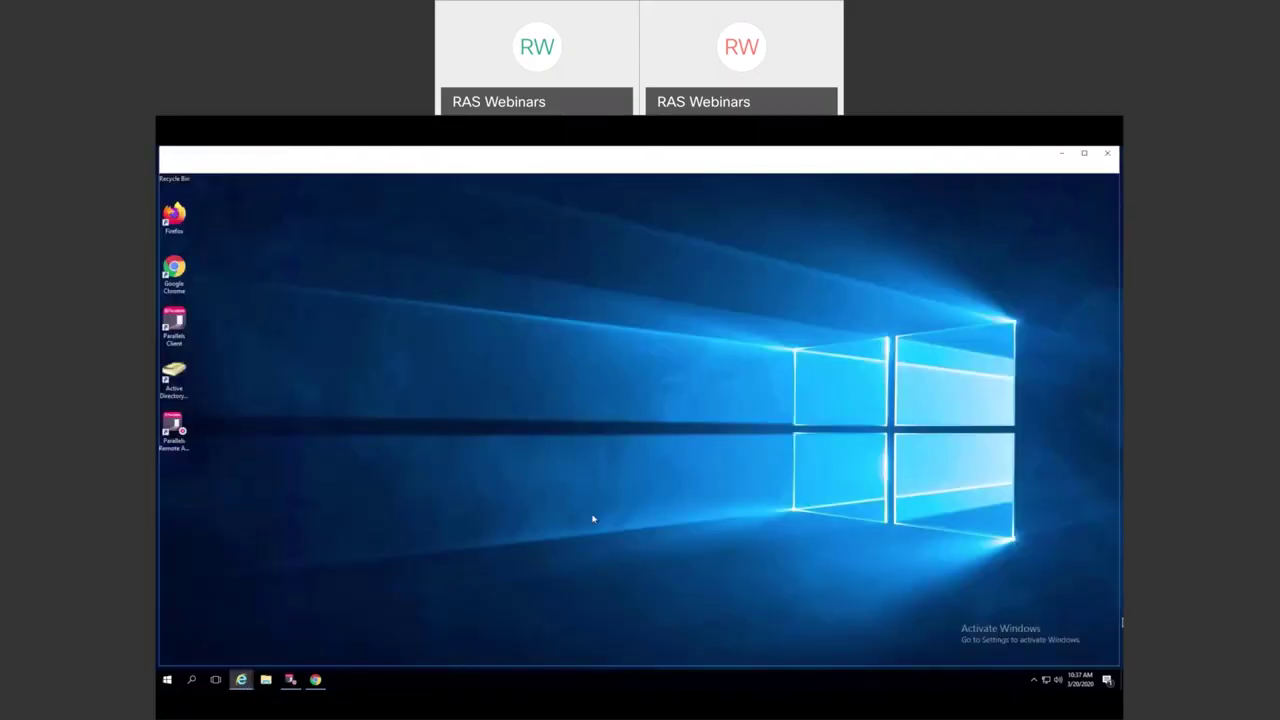
{"action": "left_click", "coordinate": [625, 167]}
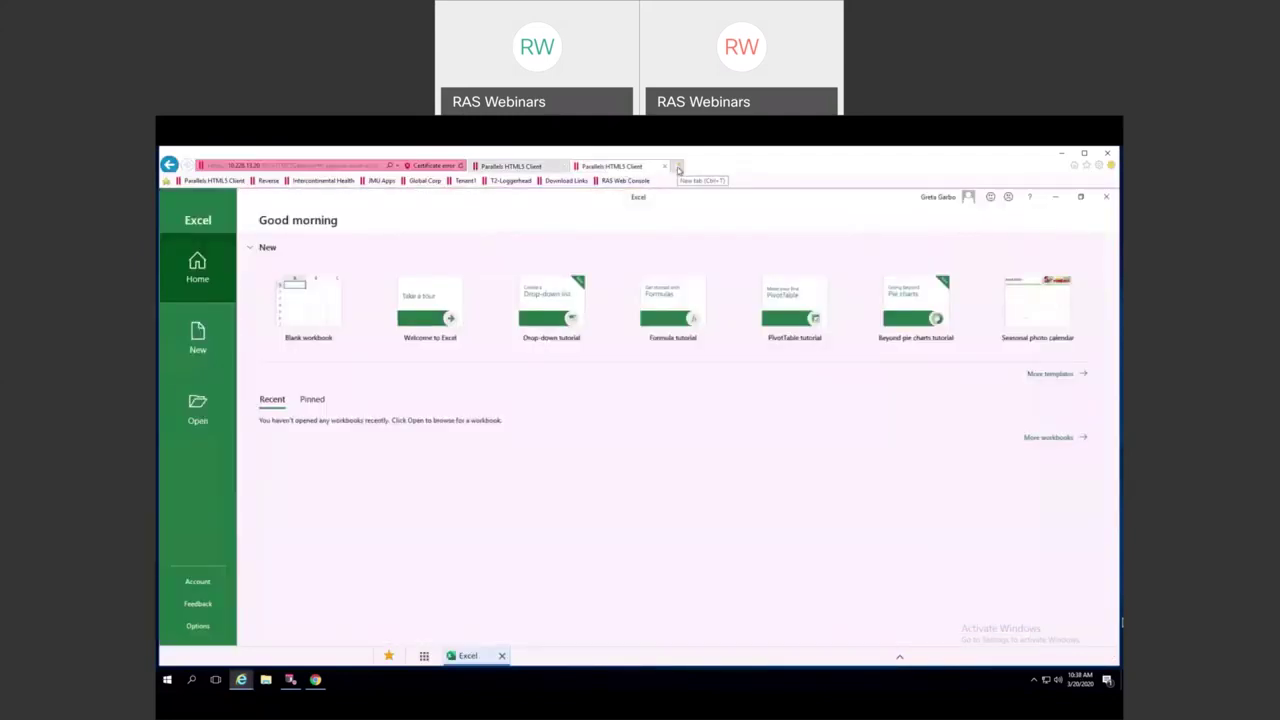
{"action": "left_click", "coordinate": [678, 168]}
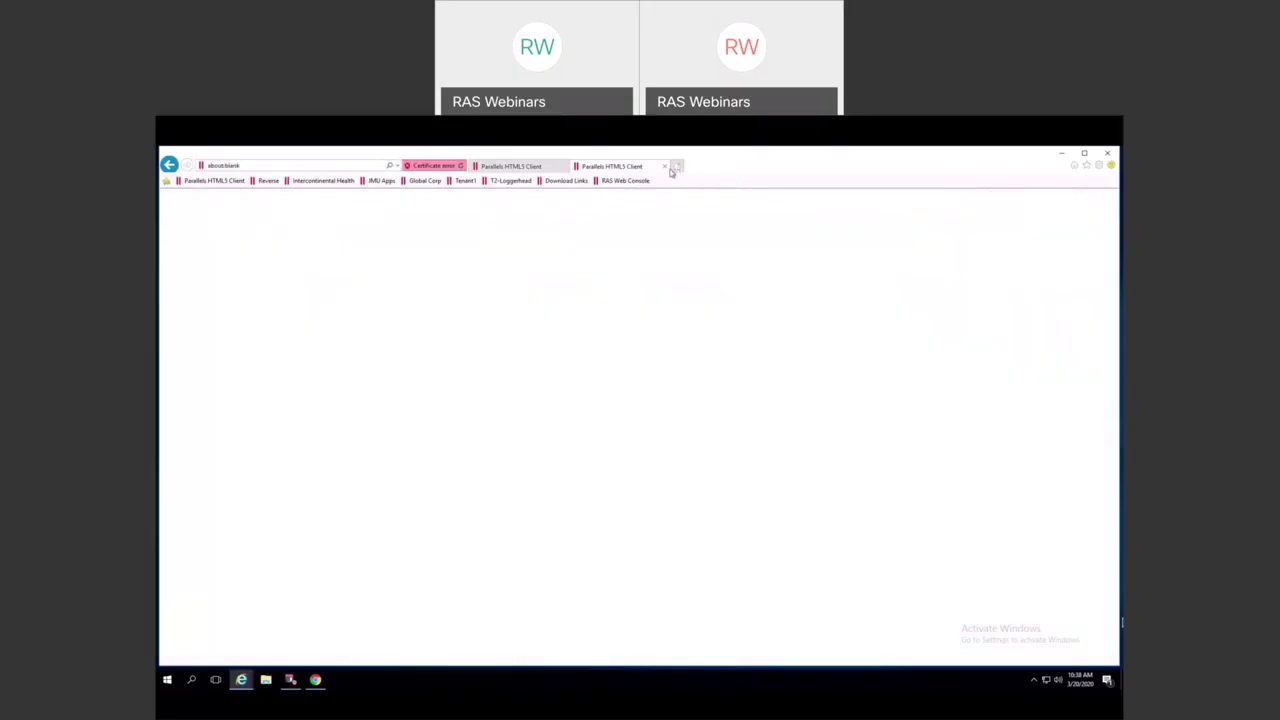
{"action": "left_click", "coordinate": [633, 182]}
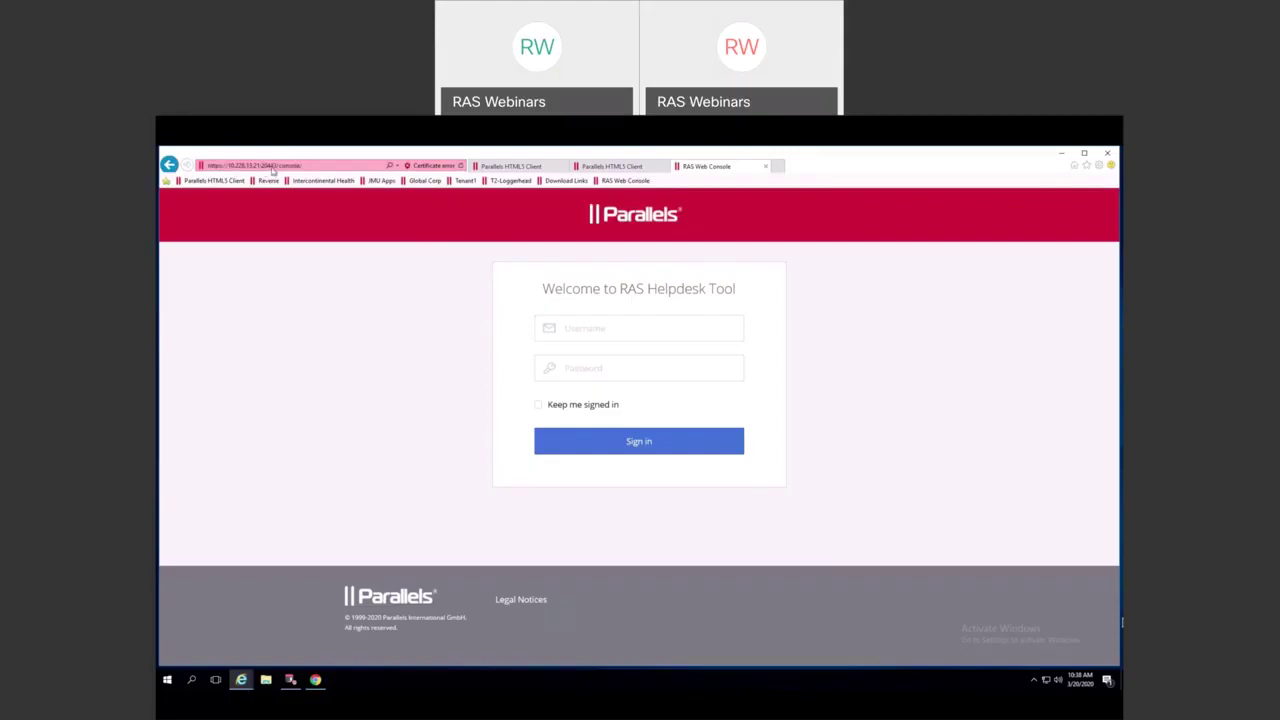
Sign in to the RAS Helpdesk Tool with the saved helpdesk username
{"action": "left_click", "coordinate": [628, 327]}
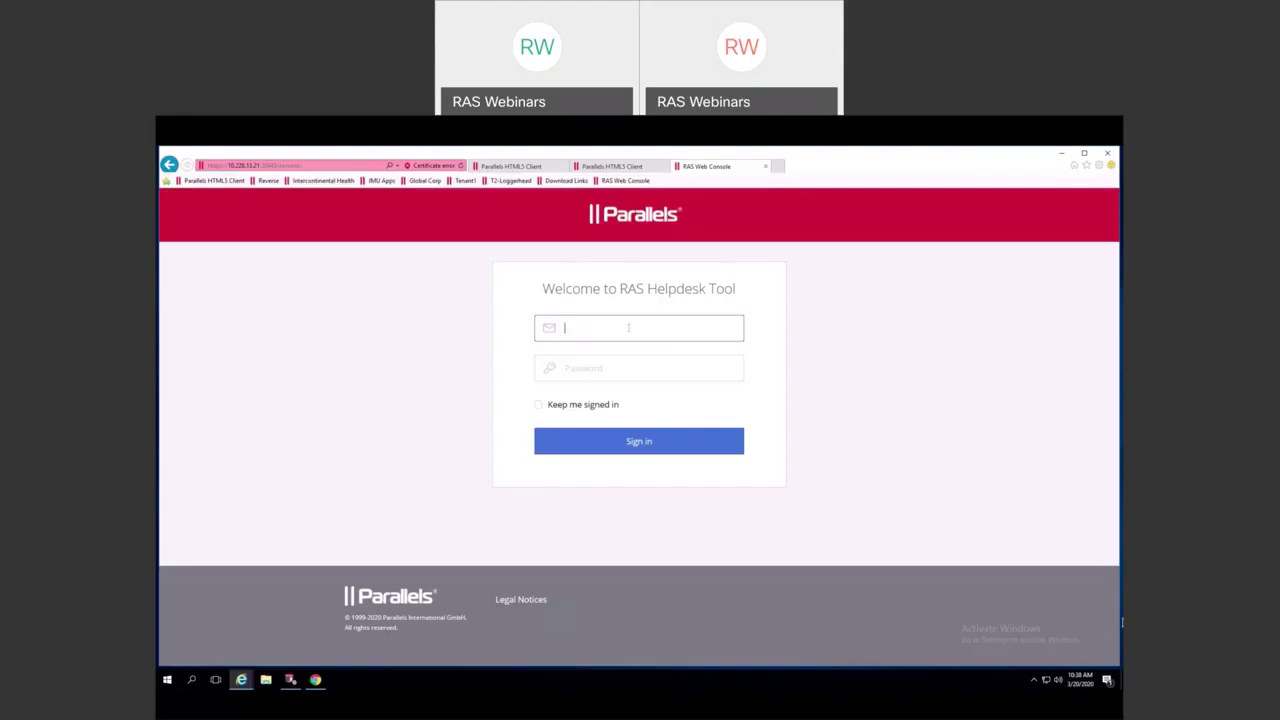
{"action": "type", "text": "cha"}
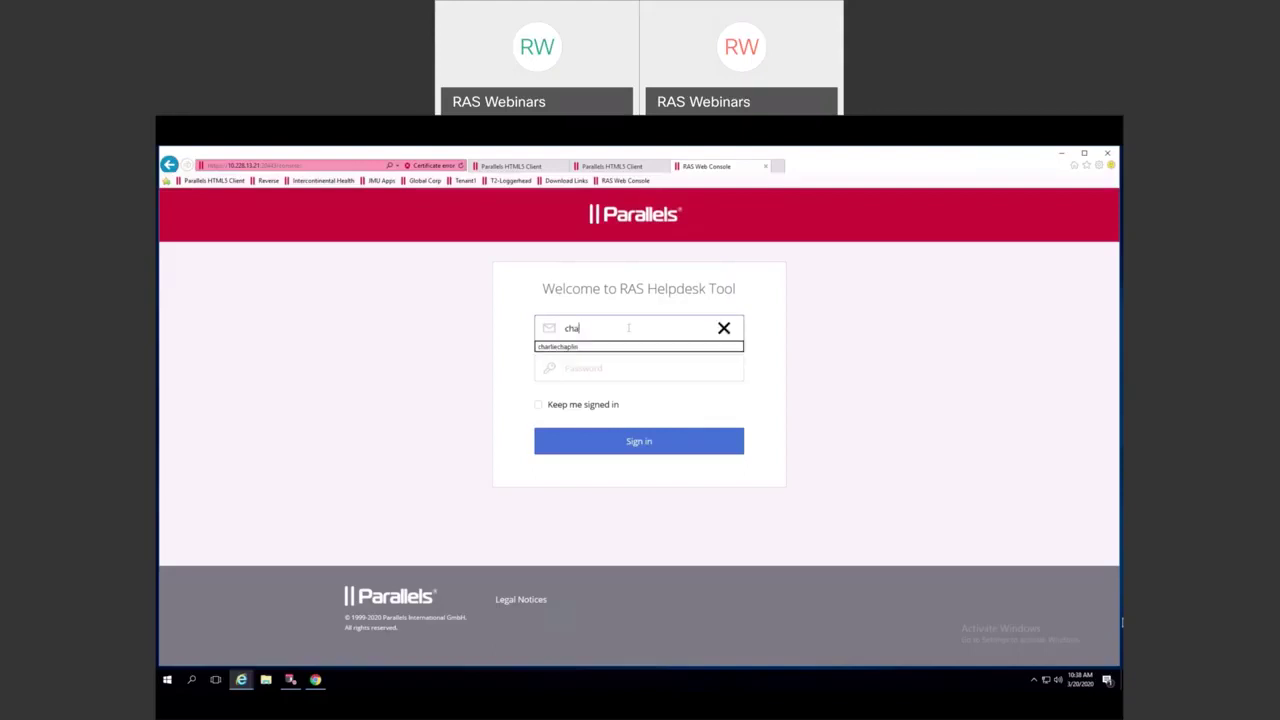
{"action": "left_click", "coordinate": [628, 346]}
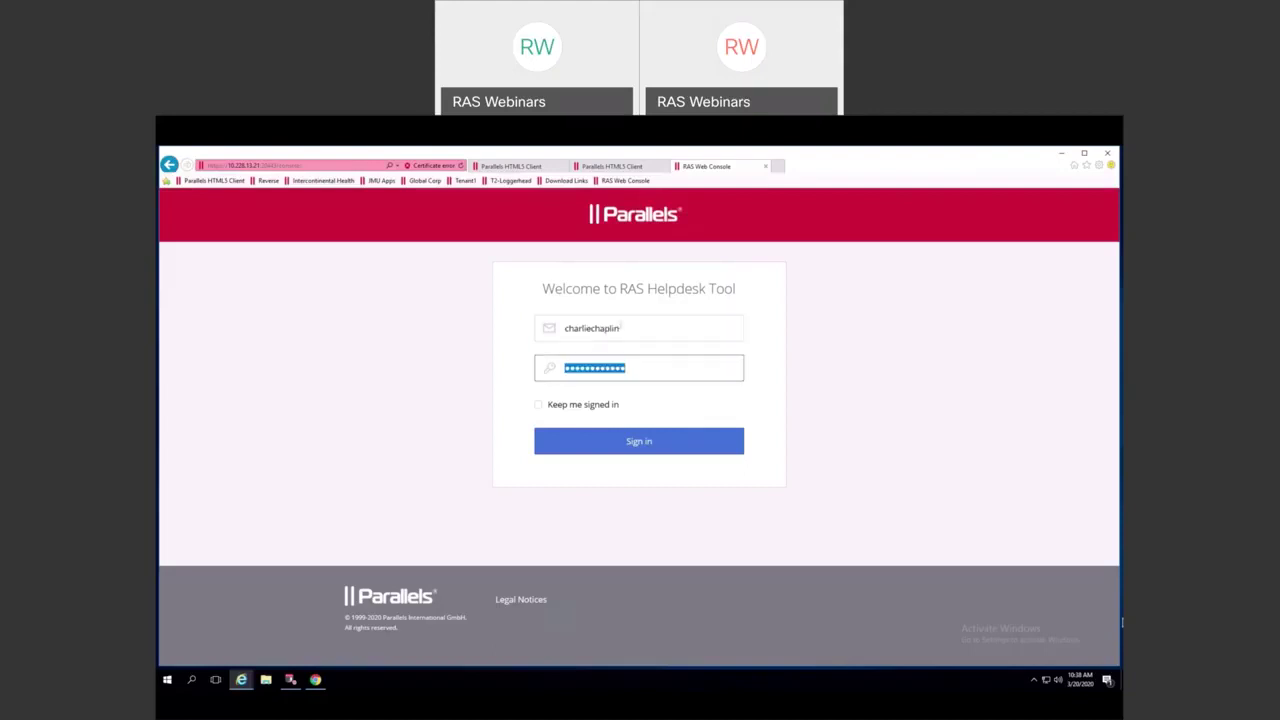
{"action": "left_click", "coordinate": [632, 441]}
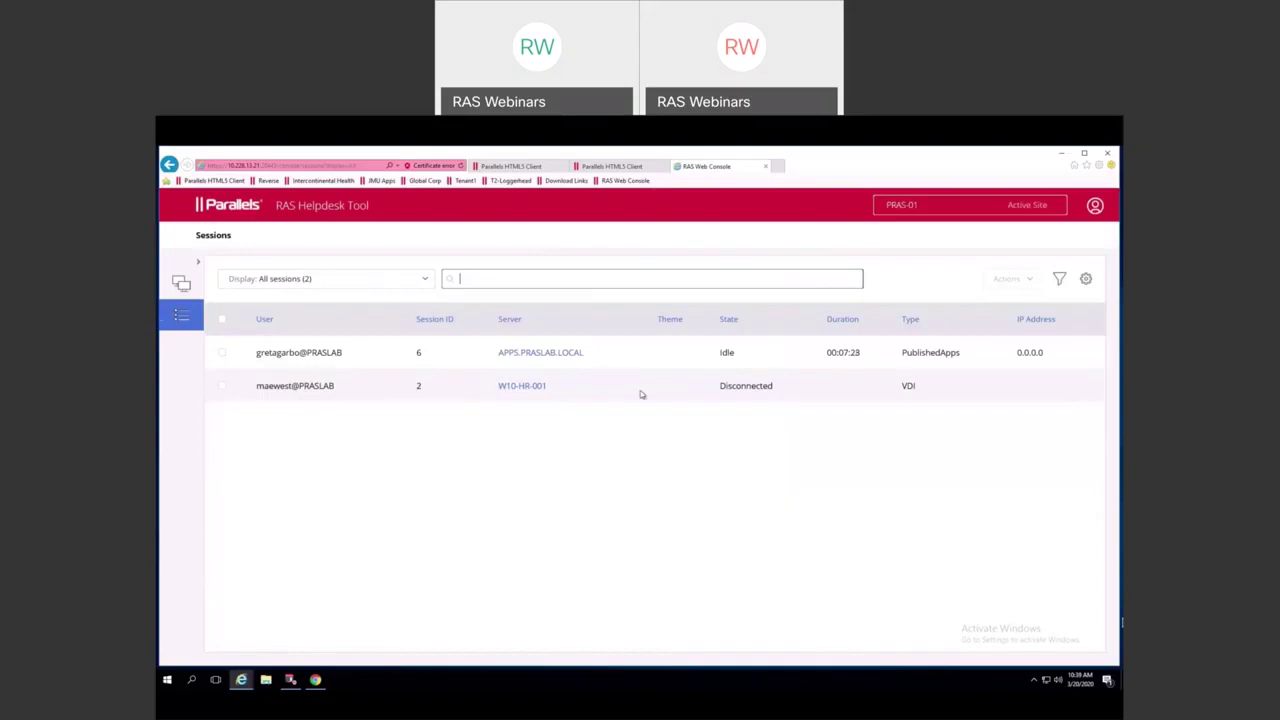
Select the idle PublishedApps session on APPS.PRASLAB.LOCAL and review its available actions
{"action": "left_click", "coordinate": [221, 356]}
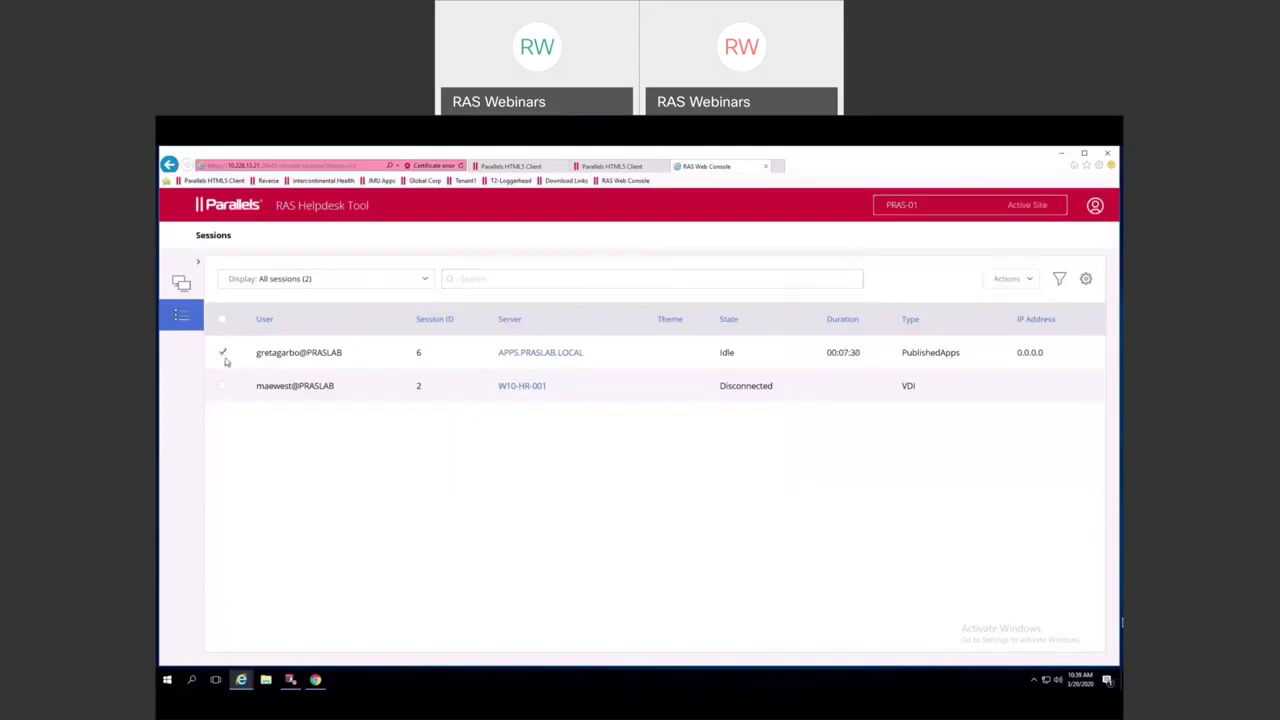
{"action": "left_click", "coordinate": [1033, 283]}
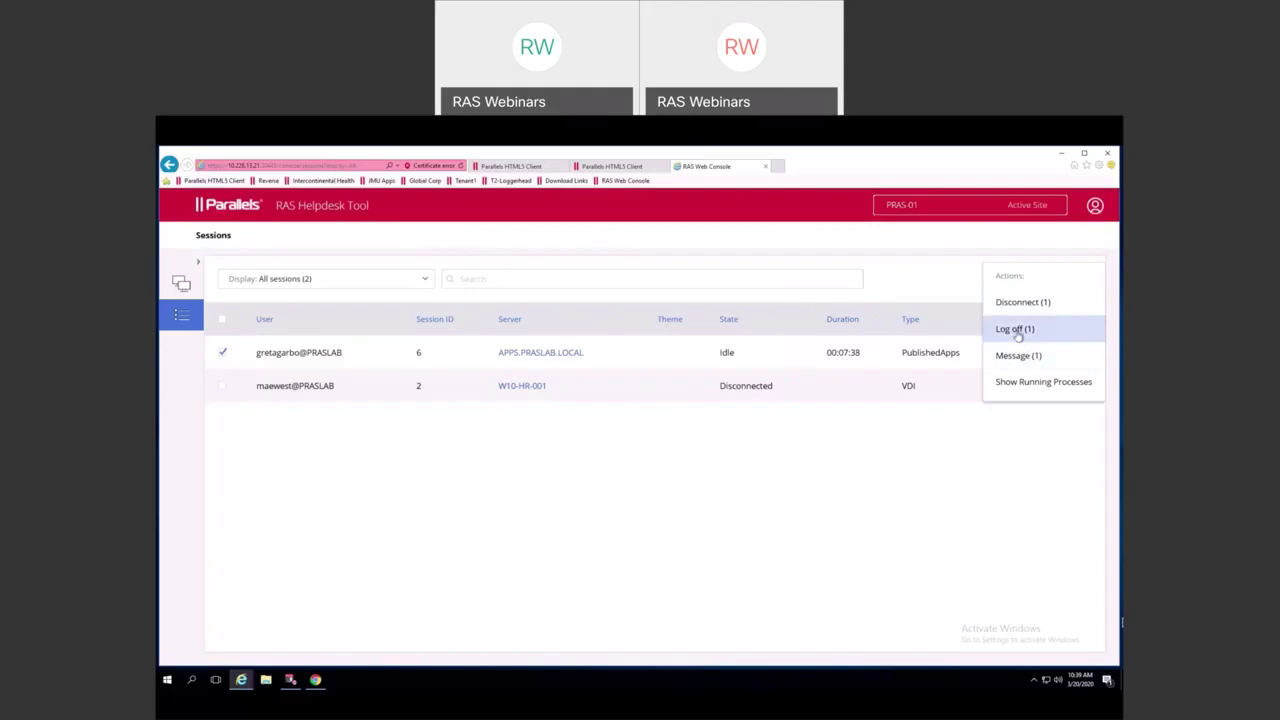
{"action": "left_click", "coordinate": [856, 497]}
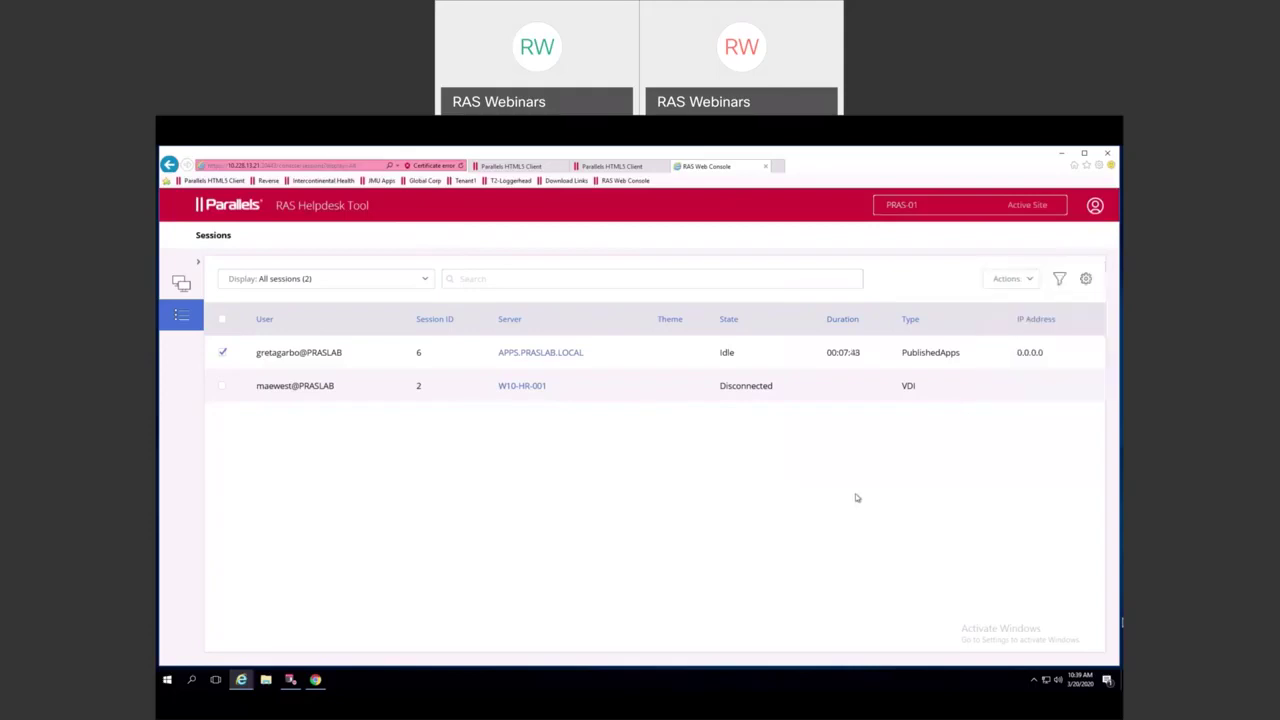